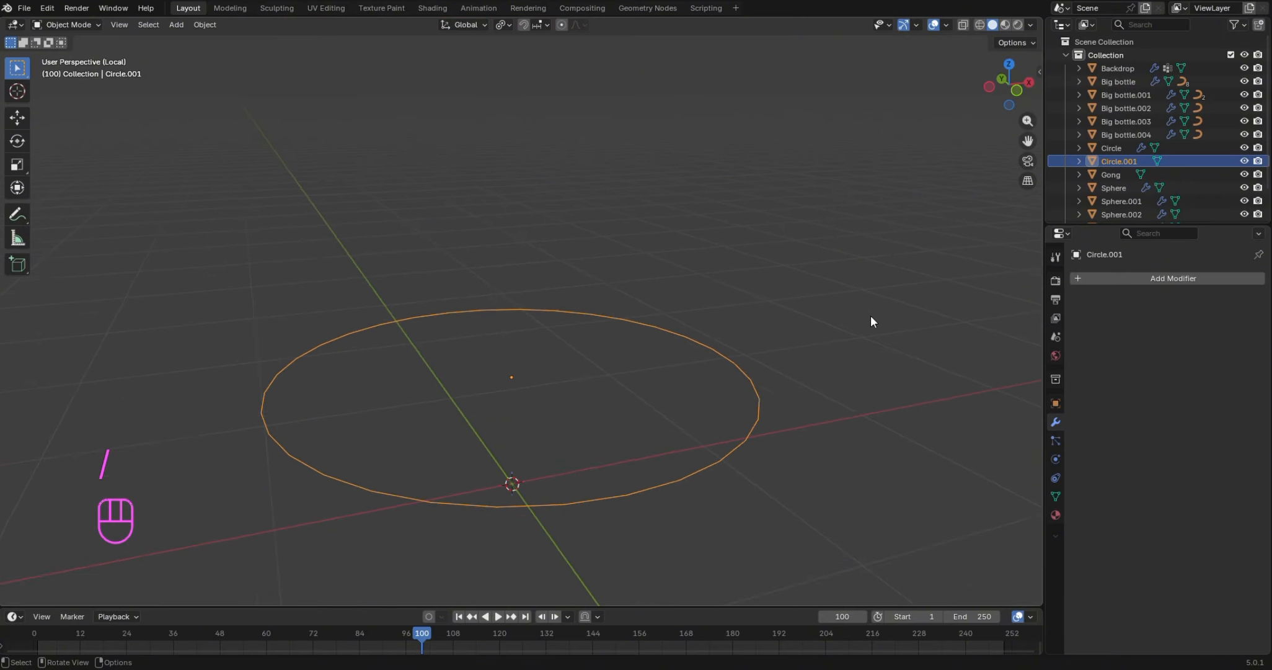
# Scale the circle down by a factor of about 0.173, and again by about 0.51 in top view
pyautogui.press('s')
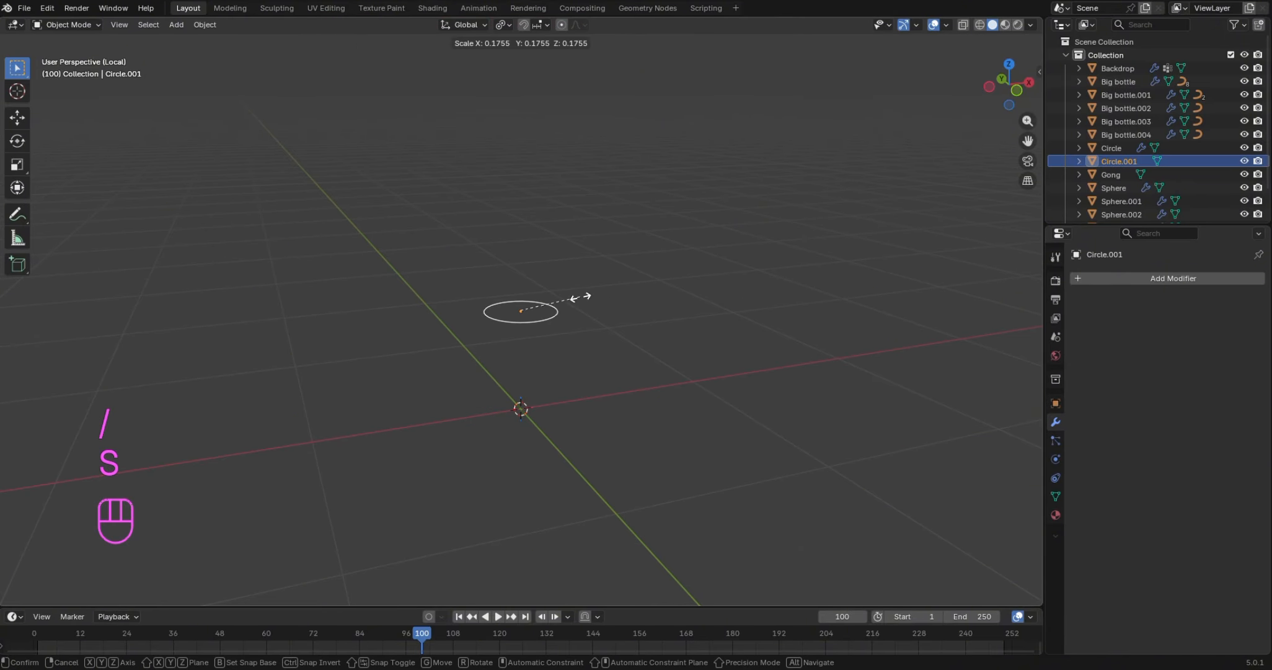
pyautogui.click(580, 297)
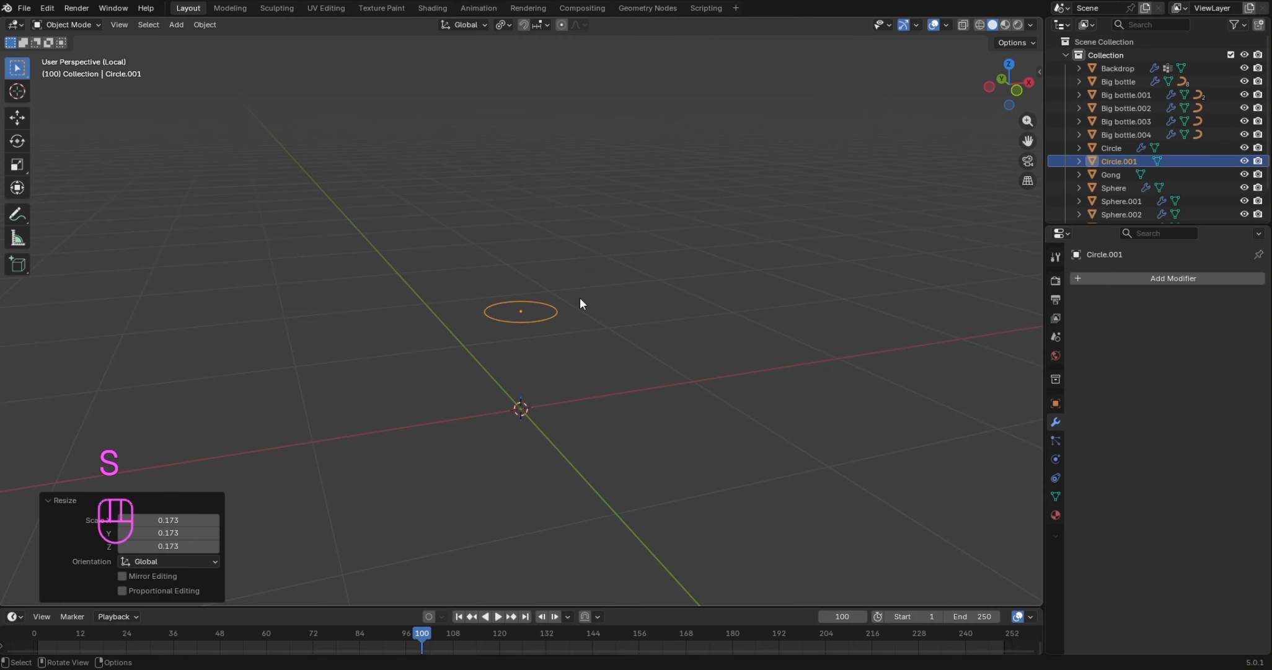
pyautogui.scroll(6, 580, 297)
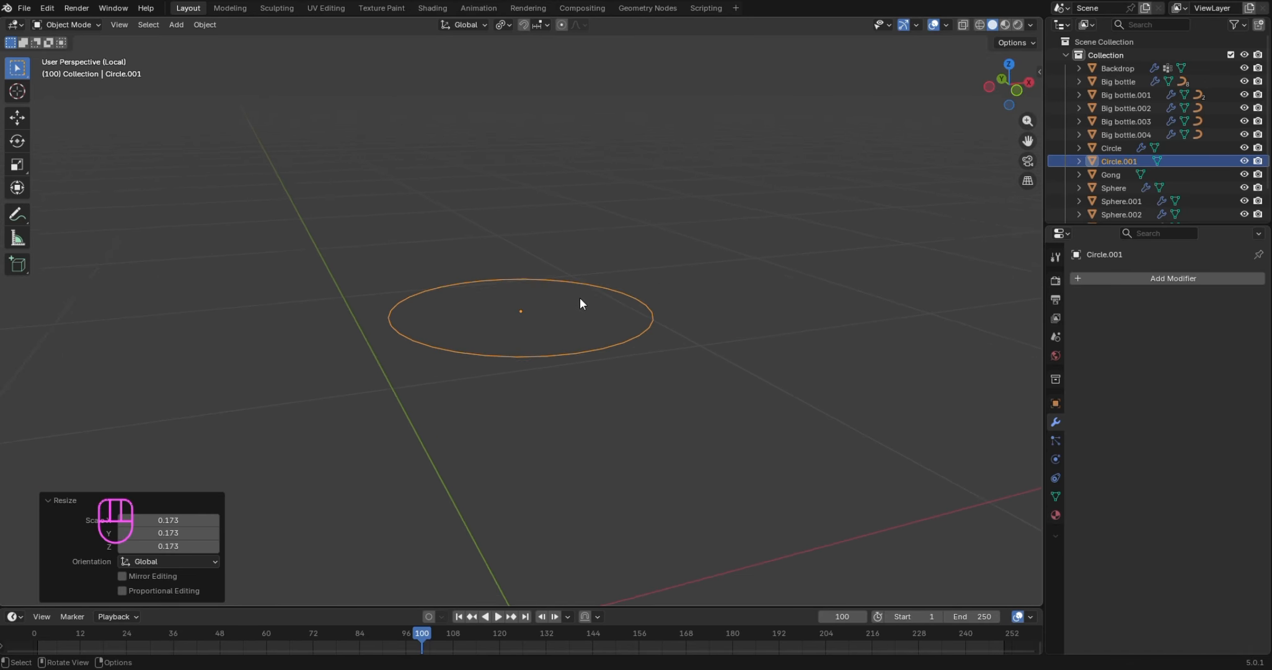
pyautogui.press('KP_7')
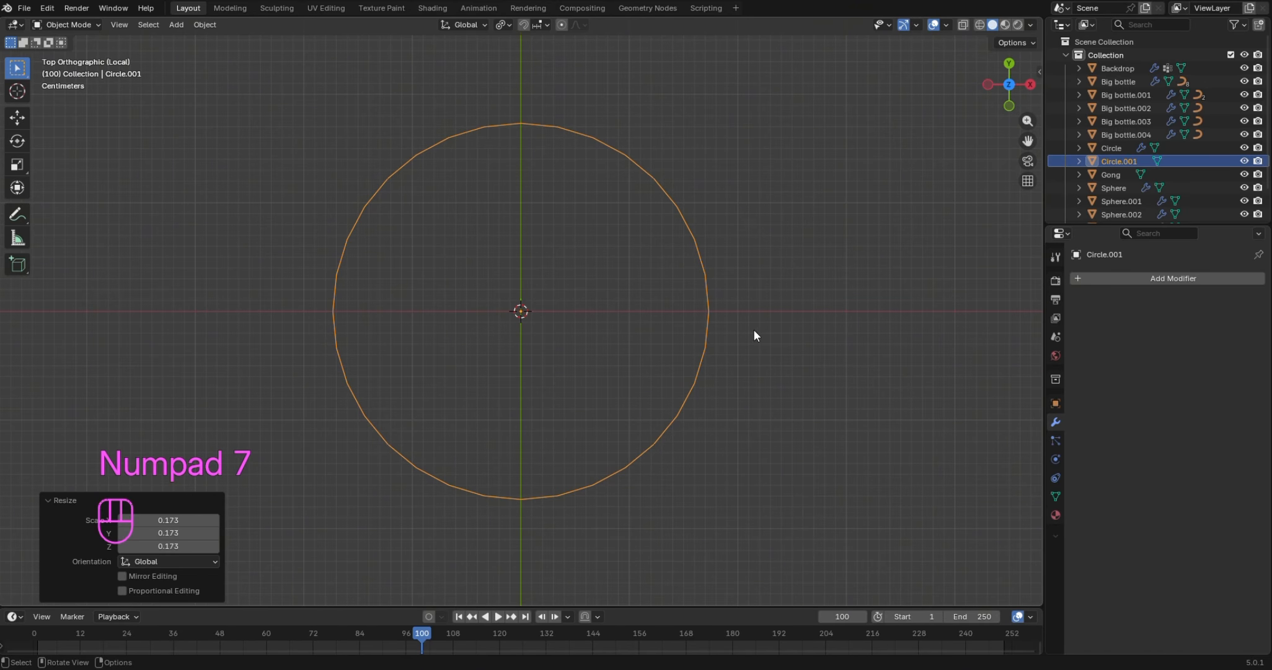
pyautogui.press('s')
pyautogui.click(649, 342)
pyautogui.press('1')
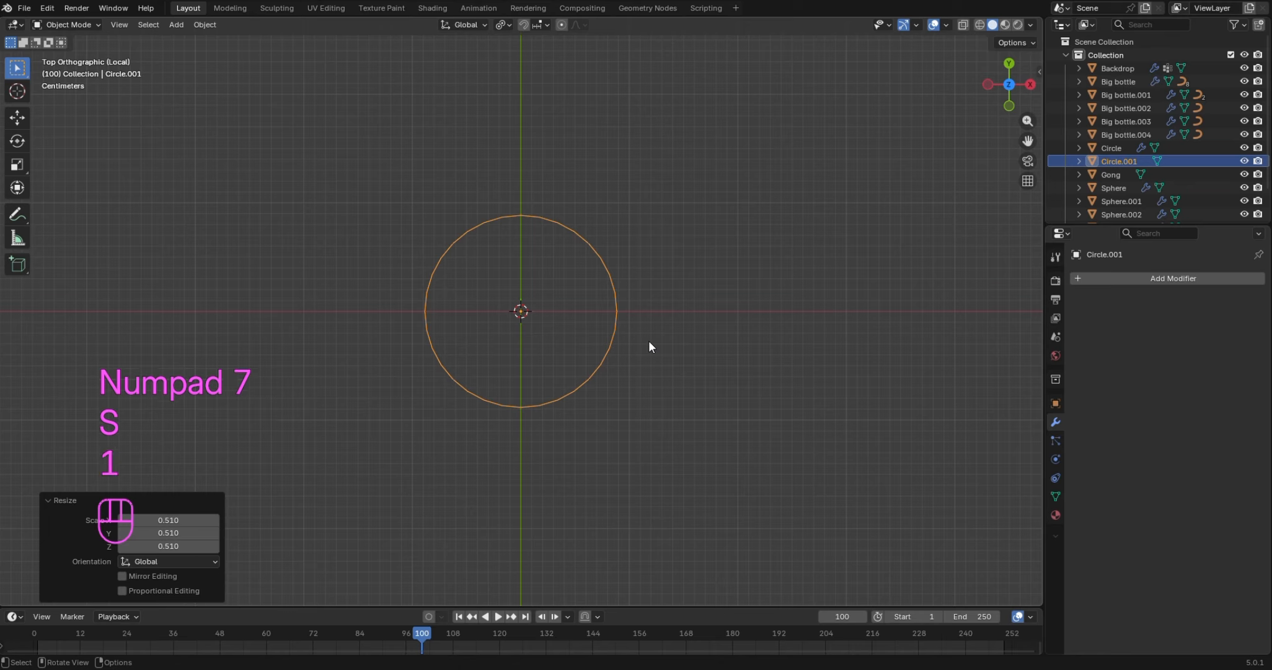
# In Edit Mode, extrude the whole circle about 0.024 m upward along Z in front view to form a ring wall
pyautogui.press('Tab')
pyautogui.press('1')
pyautogui.press('2')
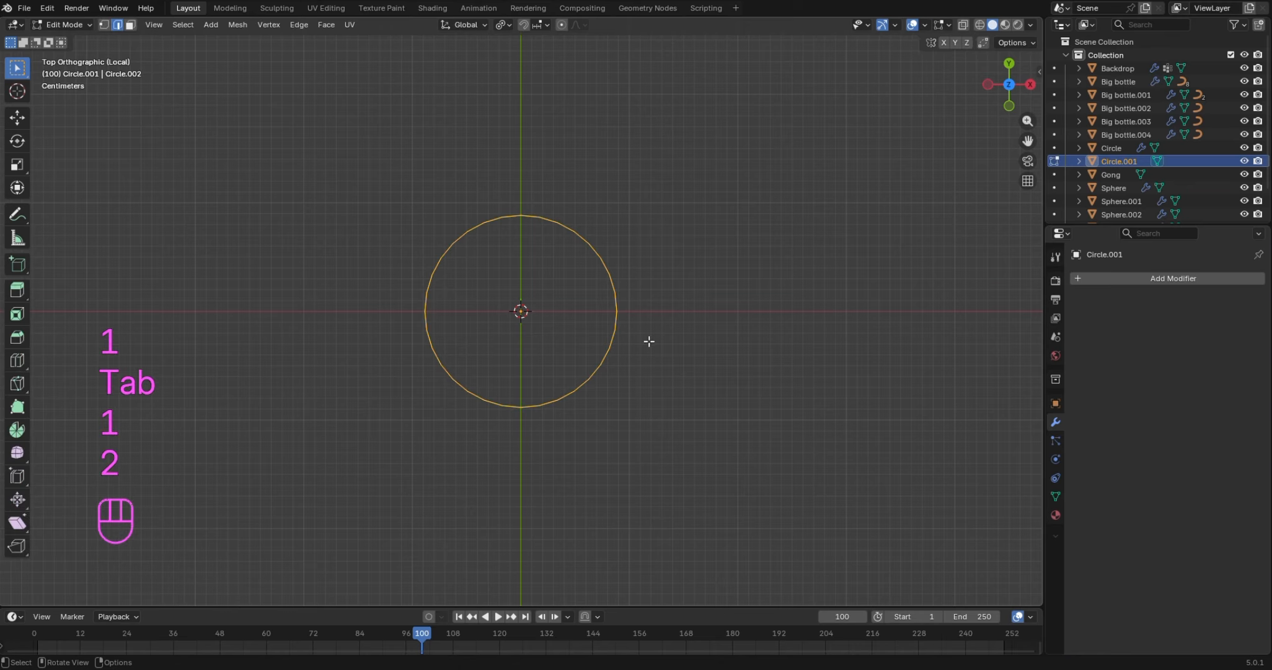
pyautogui.press('2')
pyautogui.rightClick(649, 341)
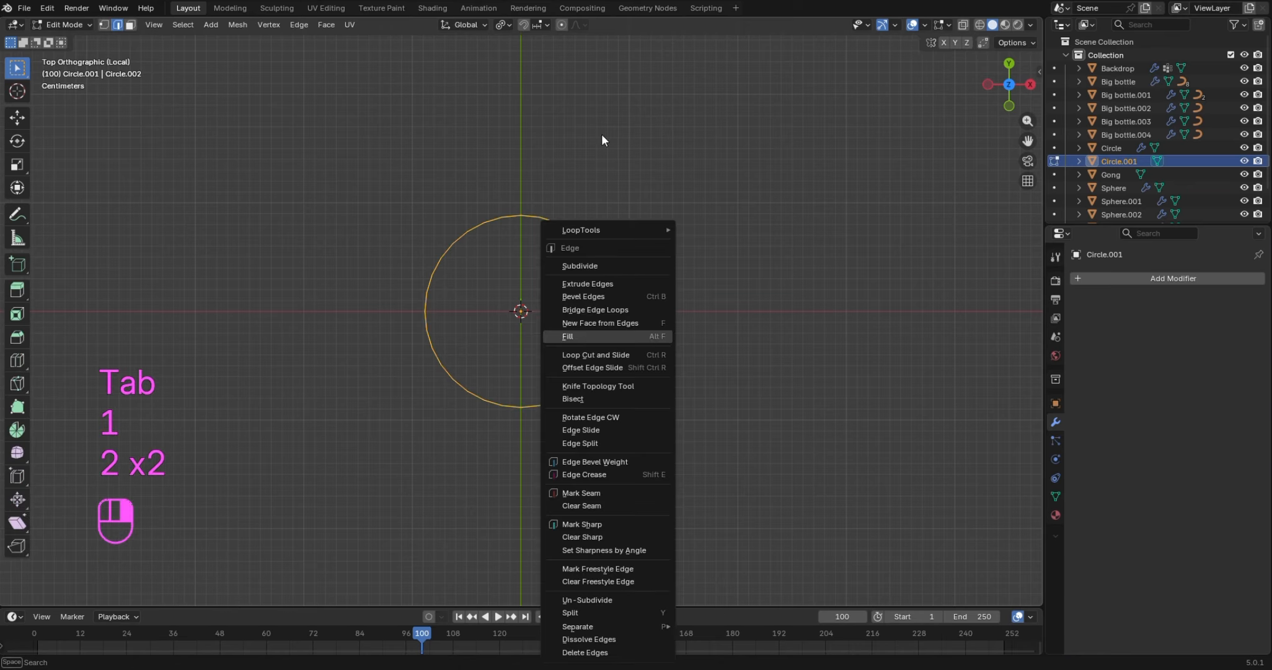
pyautogui.press('1')
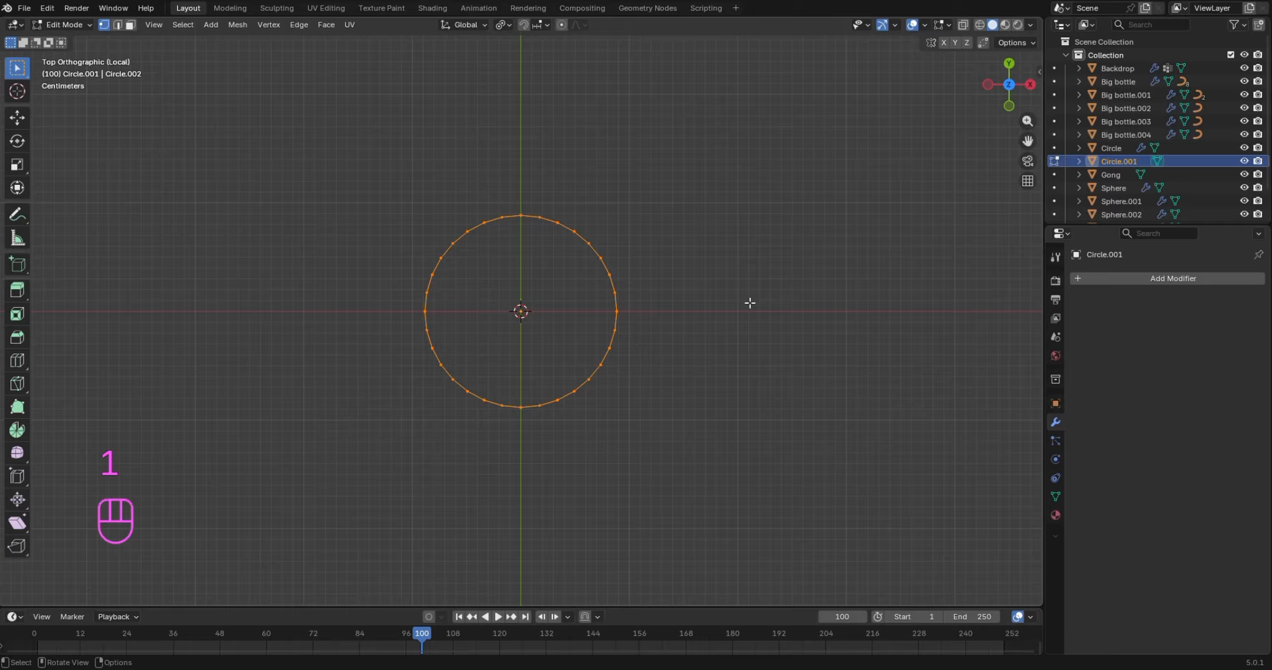
pyautogui.press('KP_1')
pyautogui.scroll(4, 749, 303)
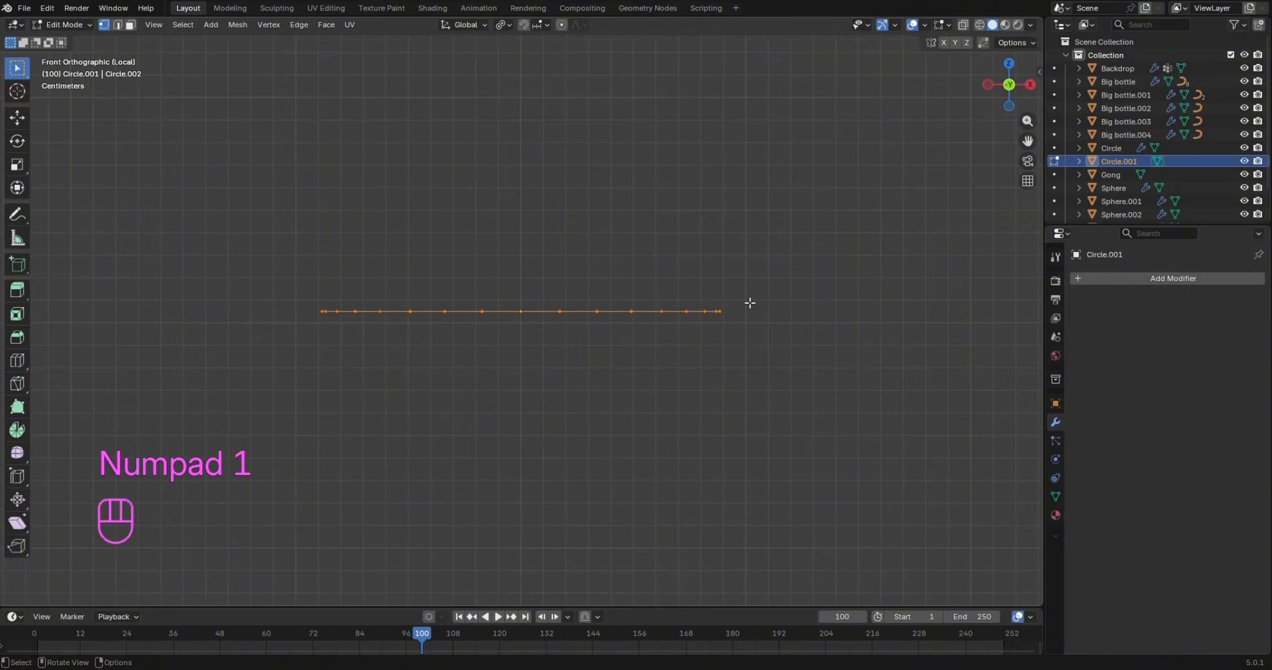
pyautogui.scroll(-1, 749, 302)
pyautogui.press('e')
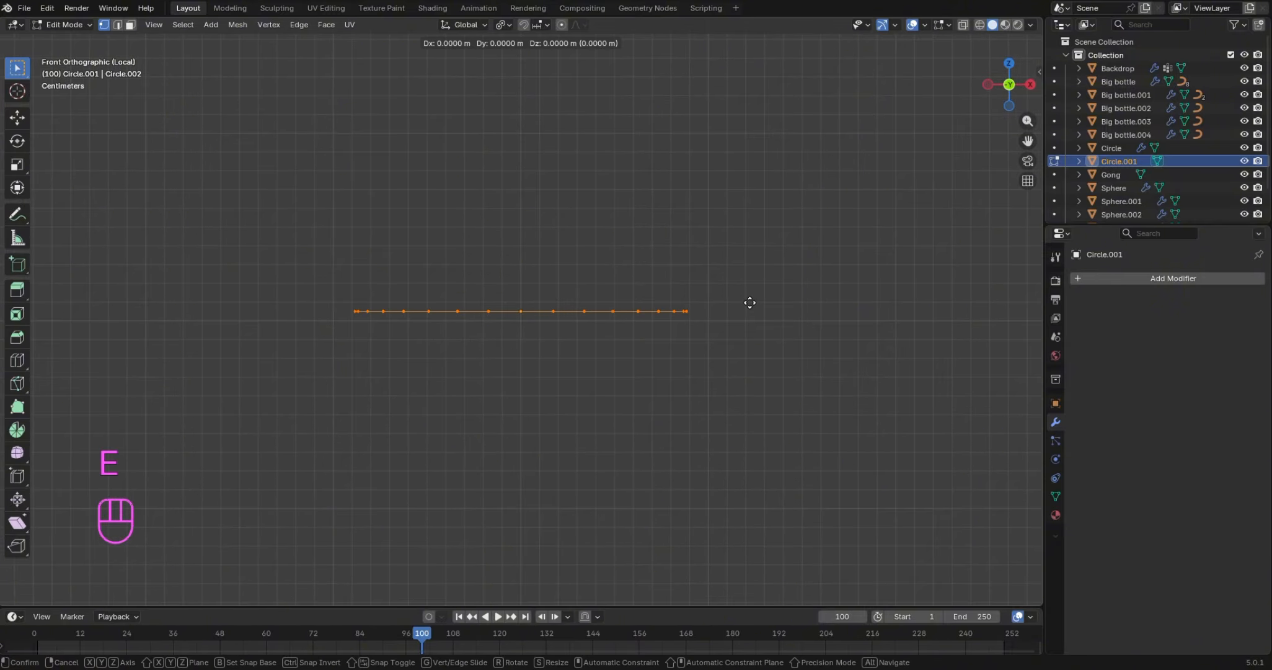
pyautogui.press('z')
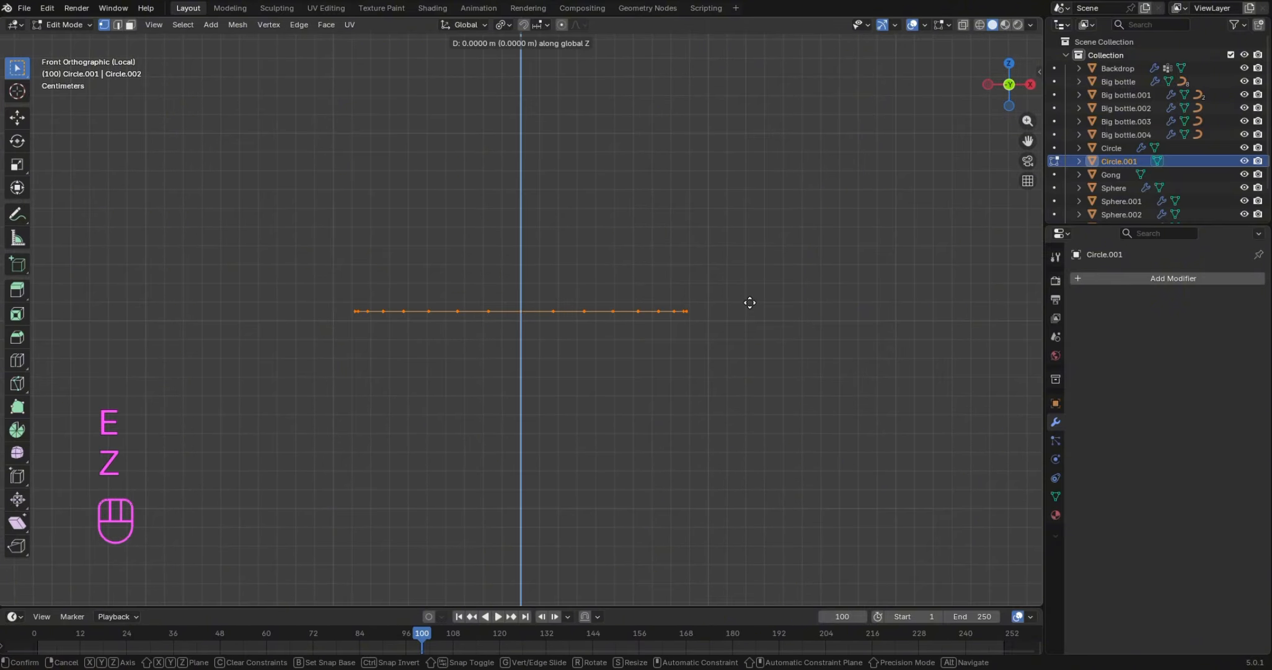
pyautogui.click(750, 257)
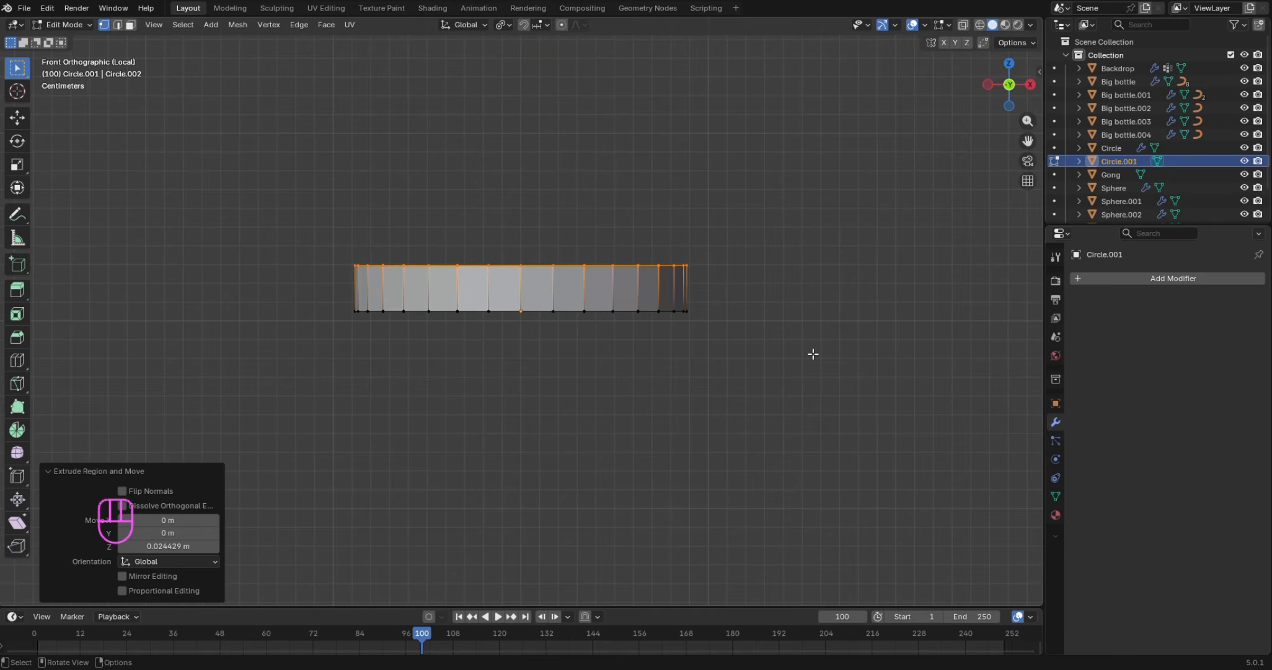
# Raise the top ring about 0.071 m along Z and scale it up by a factor of about 1.634
pyautogui.press('s')
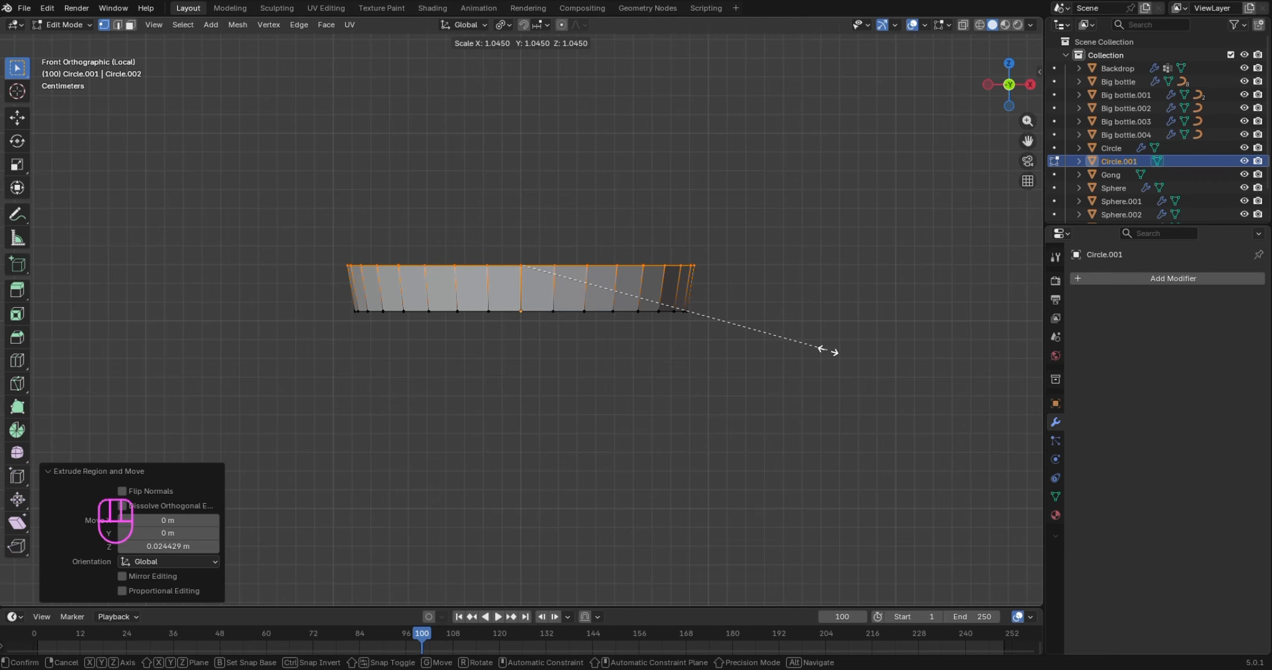
pyautogui.rightClick(829, 352)
pyautogui.press('g')
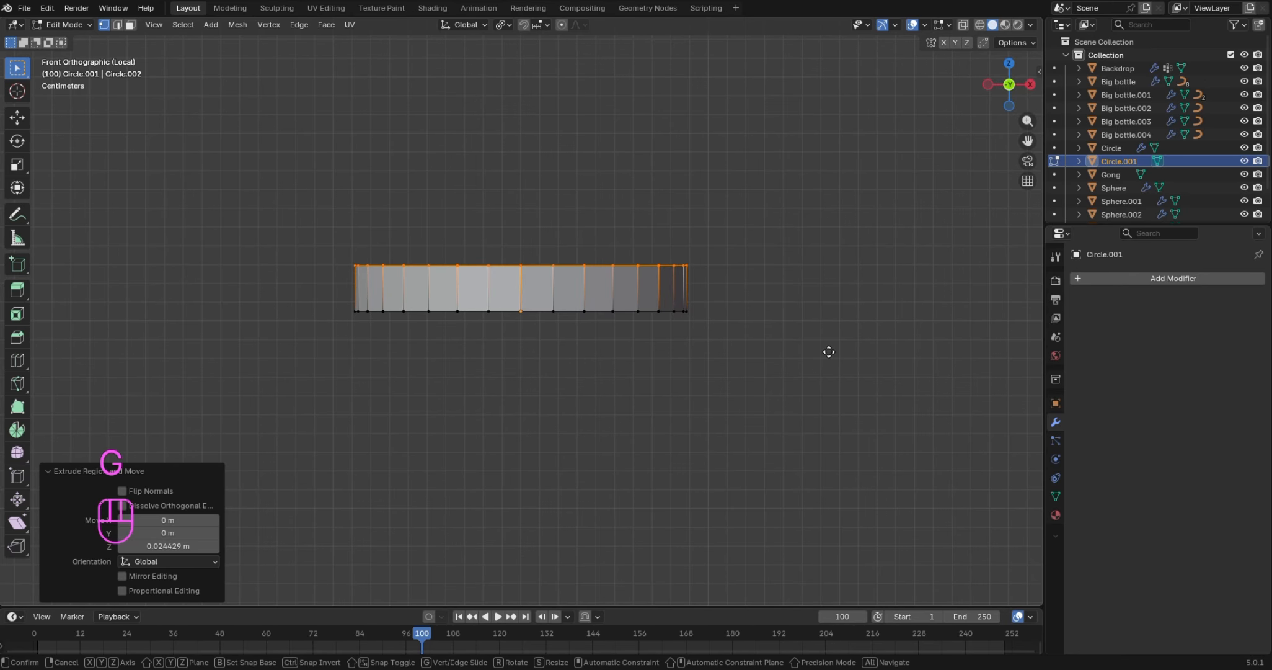
pyautogui.press('z')
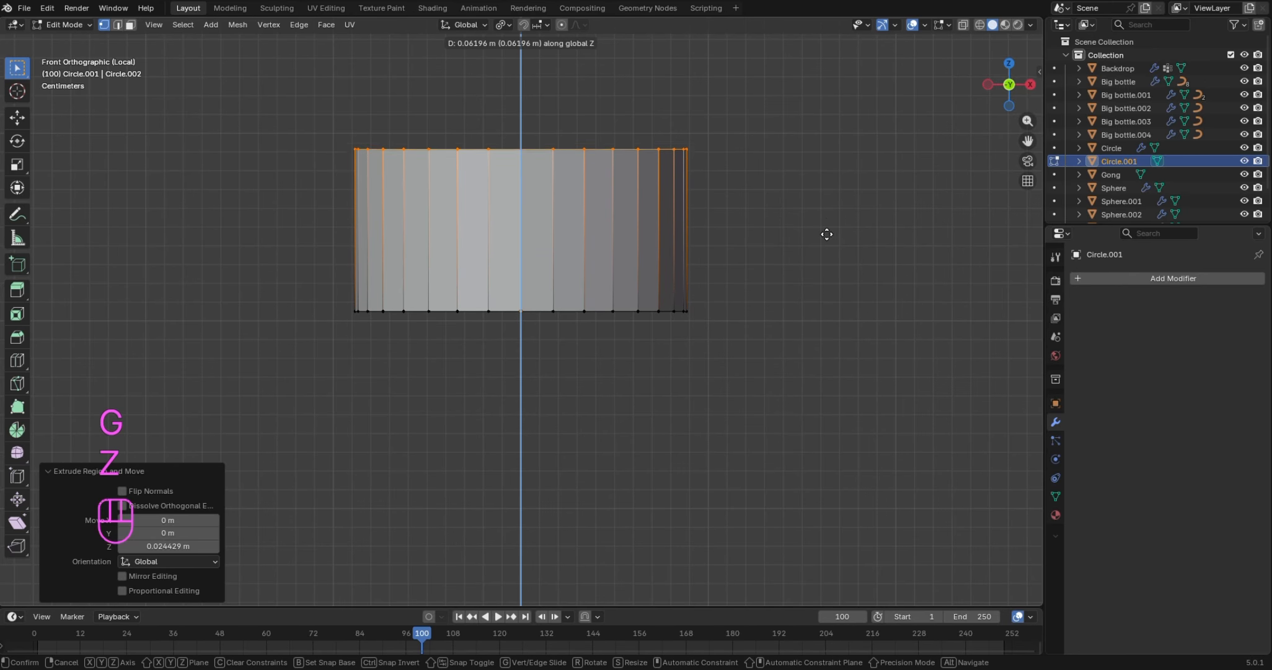
pyautogui.click(827, 219)
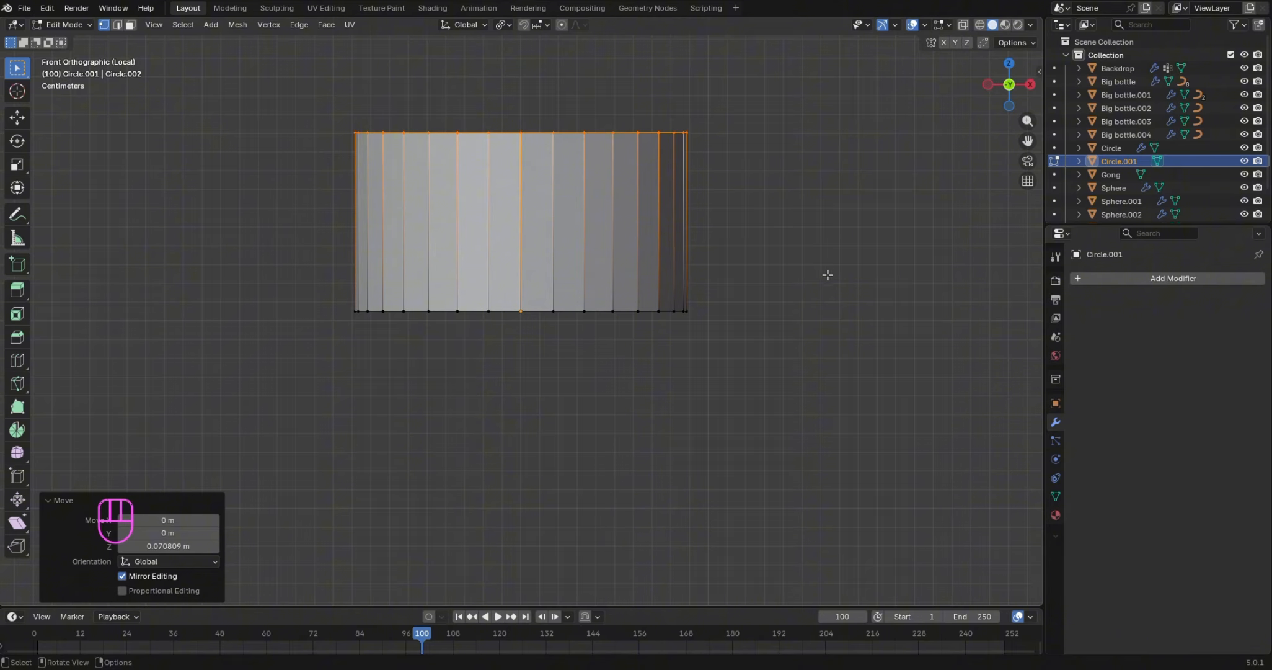
pyautogui.press('s')
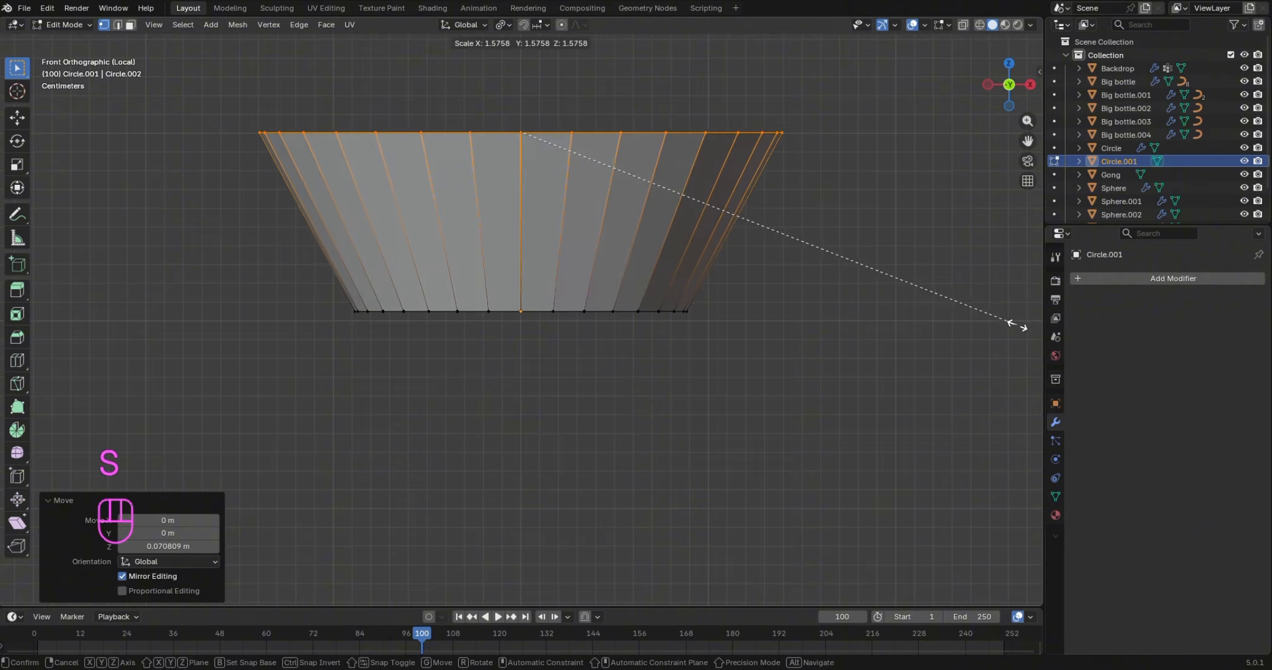
pyautogui.click(1032, 335)
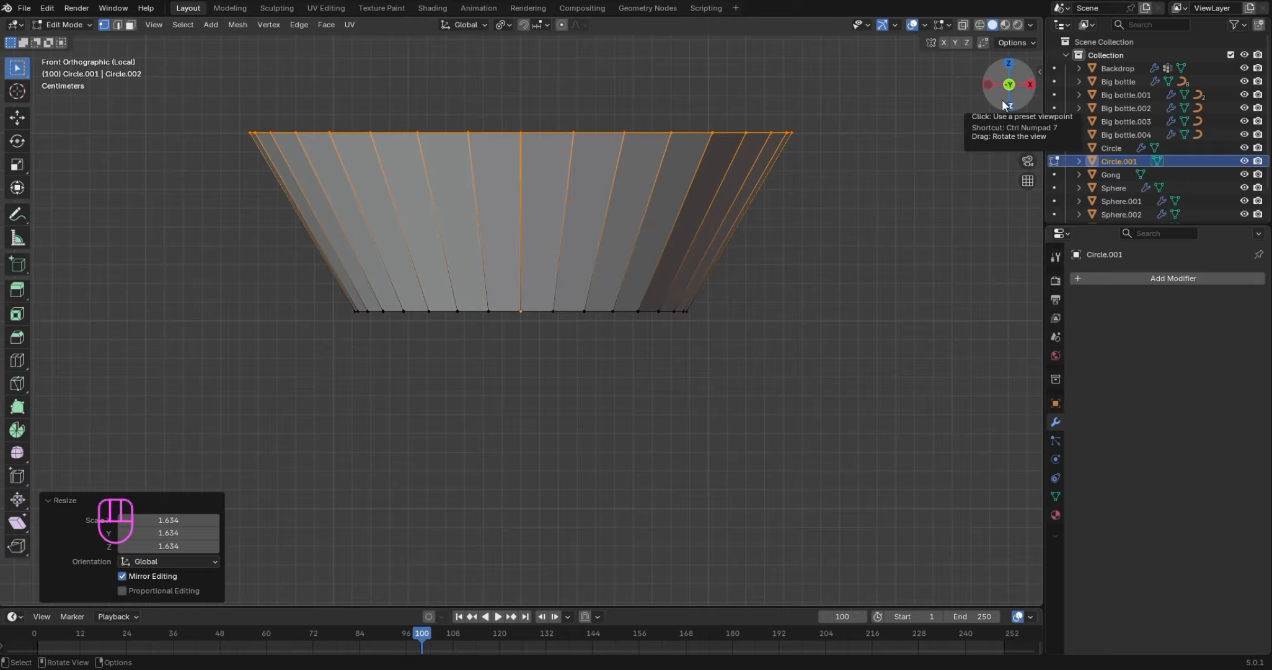
# Select the bottom edge loop and fill it with a face to close the base
pyautogui.moveTo(1003, 104)
pyautogui.mouseDown()
pyautogui.moveTo(1005, 79)
pyautogui.moveTo(1007, 124)
pyautogui.moveTo(1004, 99)
pyautogui.mouseUp()
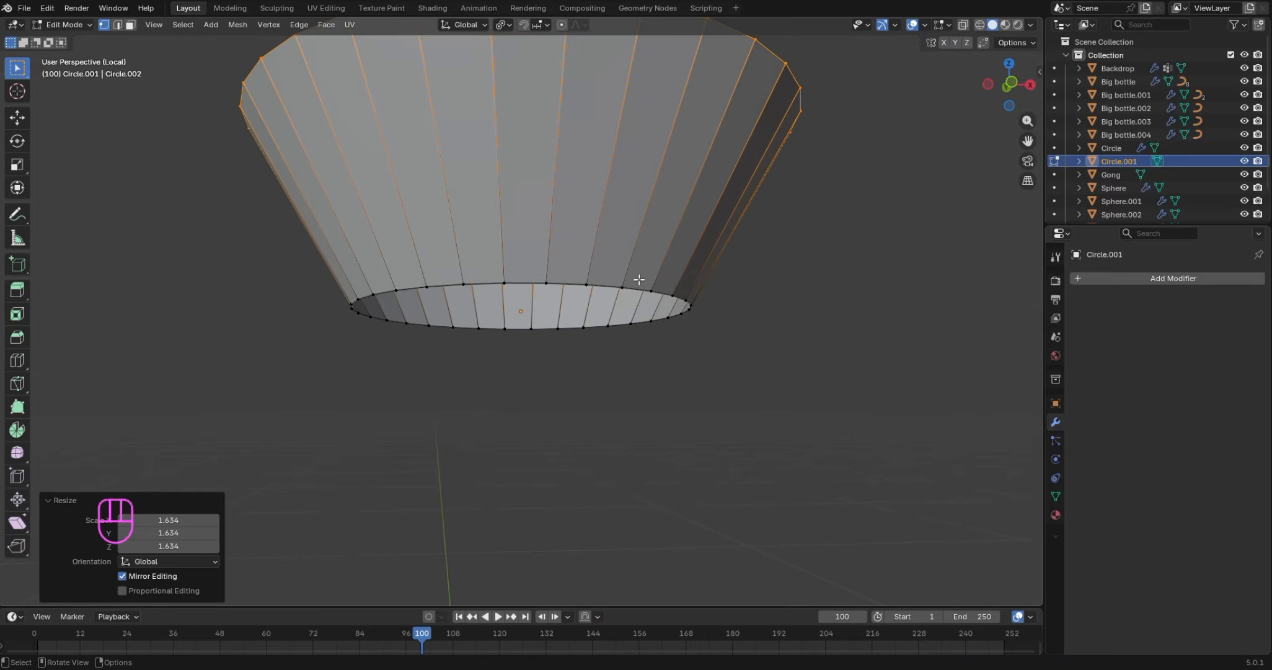
pyautogui.press('2')
pyautogui.click(613, 287)
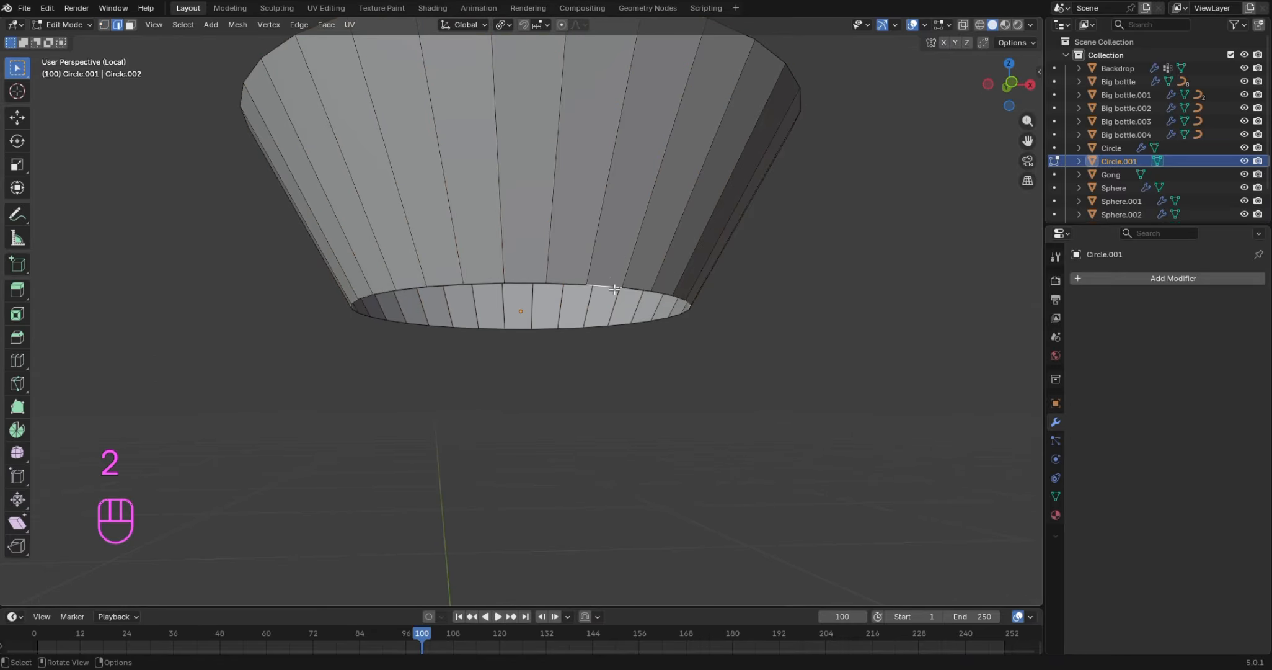
pyautogui.keyDown('alt'); pyautogui.keyDown('shift'); pyautogui.click(638, 290); pyautogui.keyUp('shift'); pyautogui.keyUp('alt')
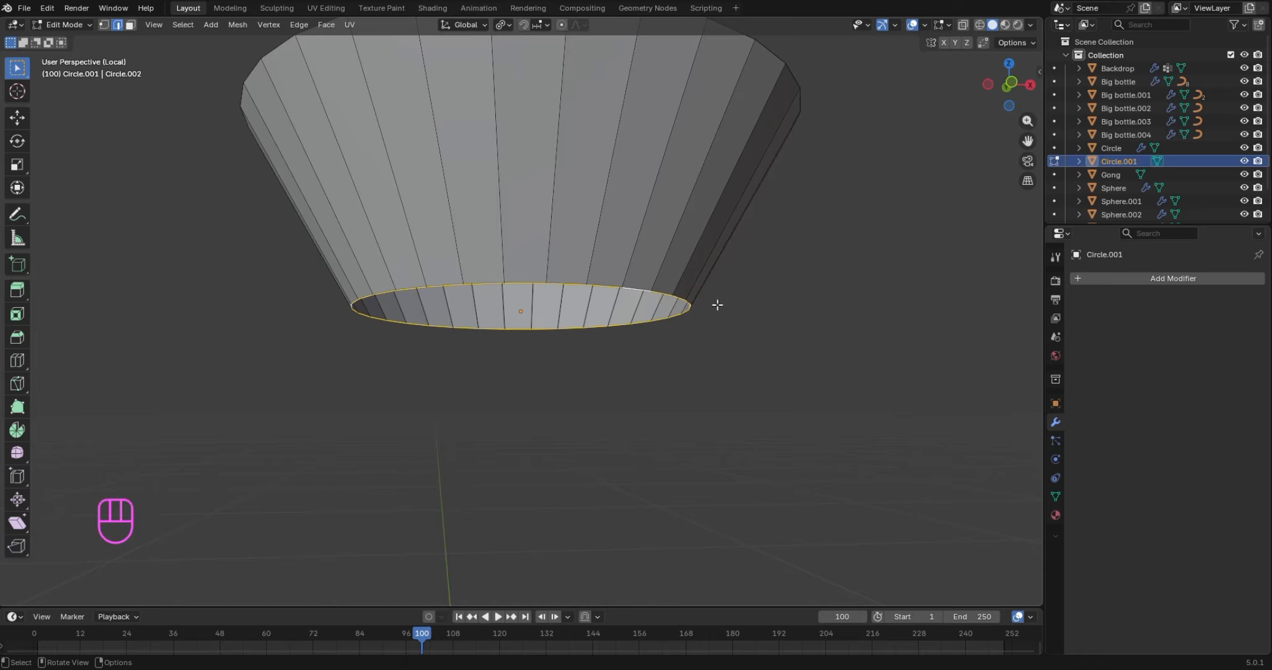
pyautogui.press('f')
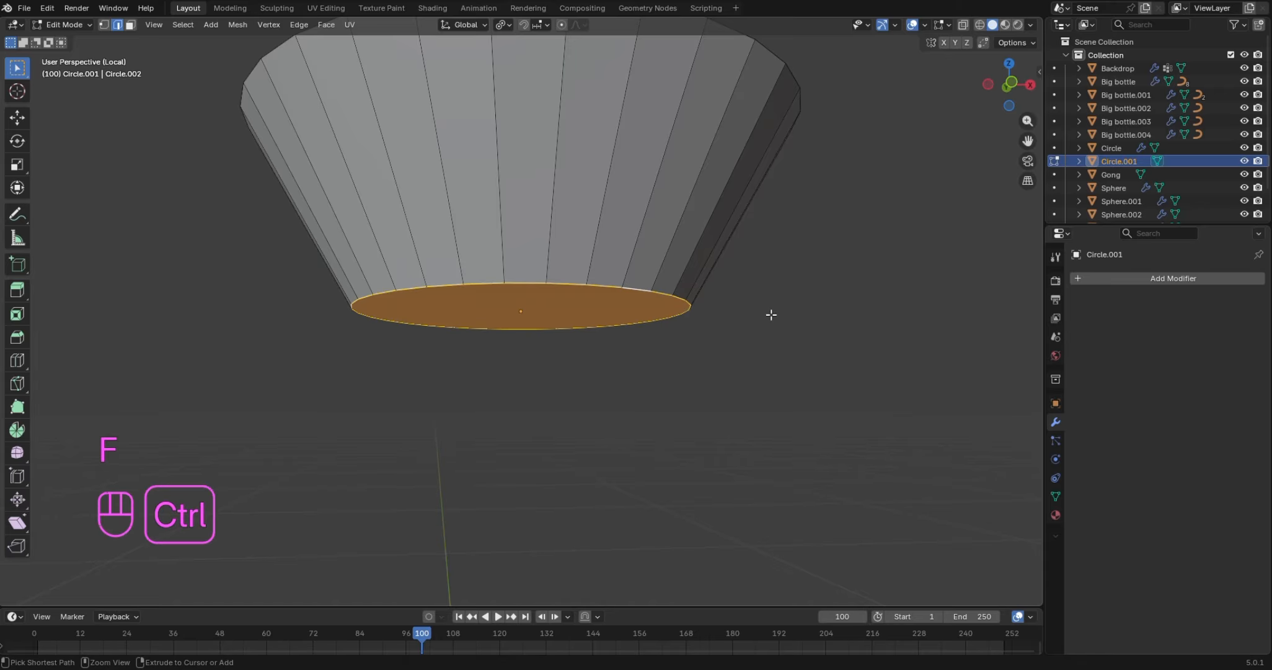
# Try beveling the base edge loop with 8 segments and a width of about 0.271 m, and undo the bevel
pyautogui.hotkey('ctrl', 'b')
pyautogui.scroll(7, 807, 333)
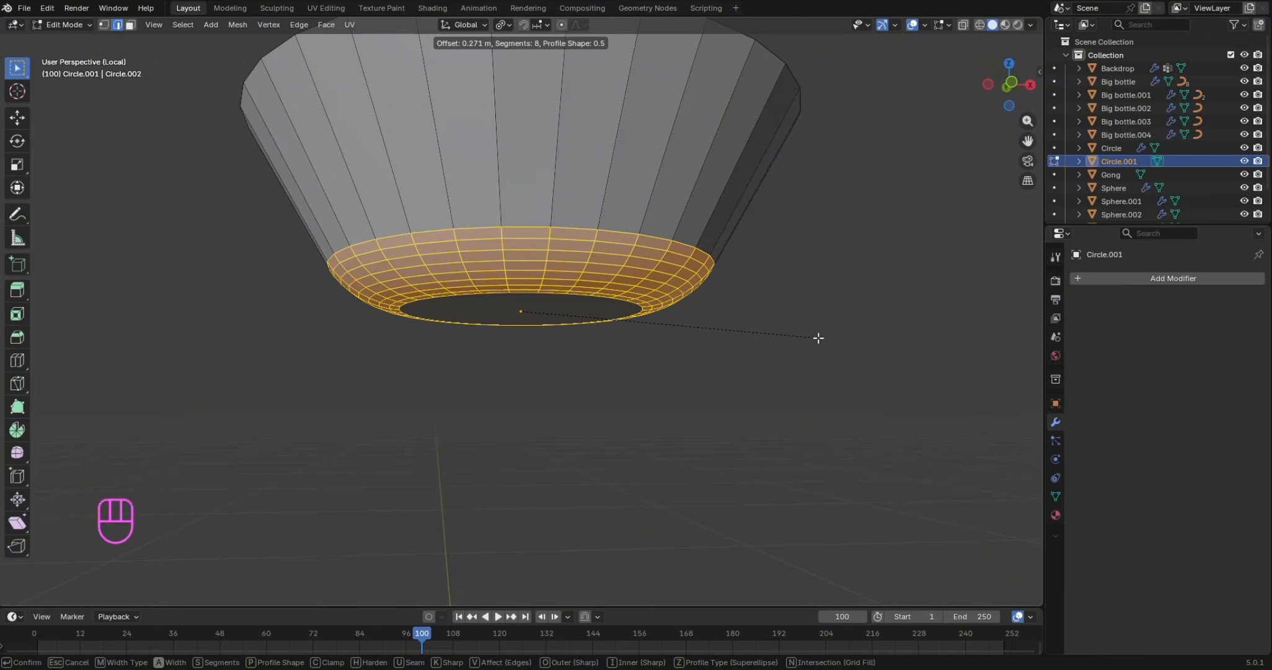
pyautogui.click(806, 333)
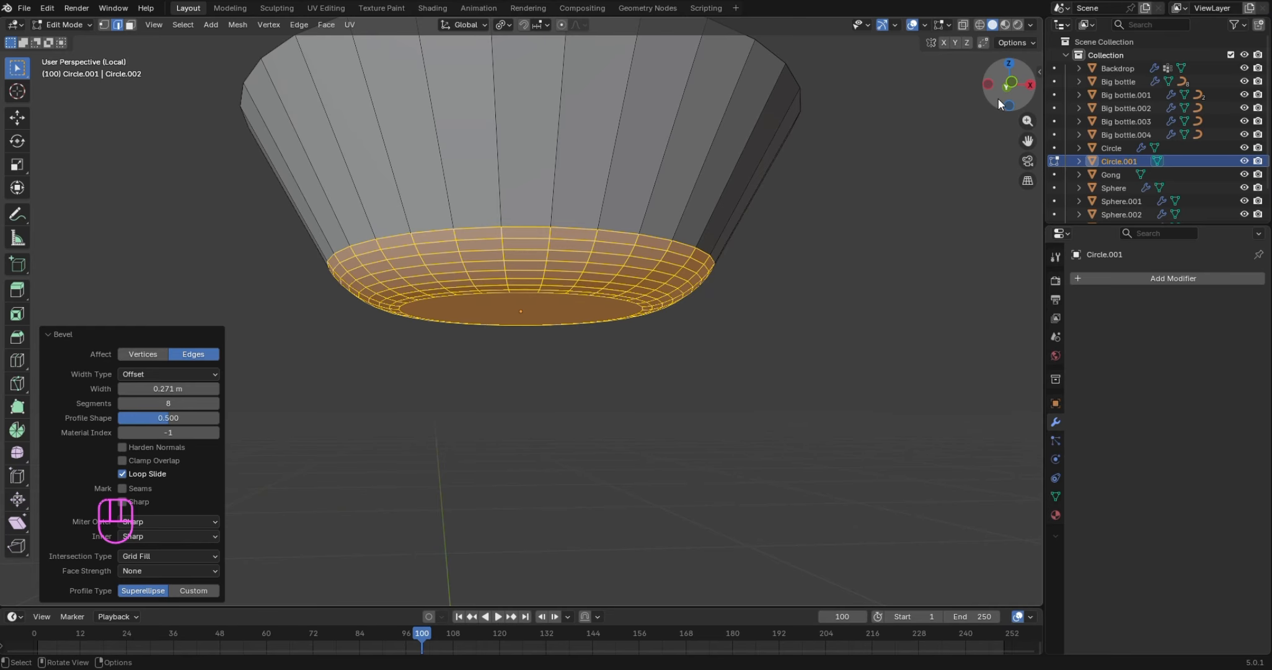
pyautogui.moveTo(998, 98); pyautogui.dragTo(997, 186)
pyautogui.scroll(-3, 877, 176)
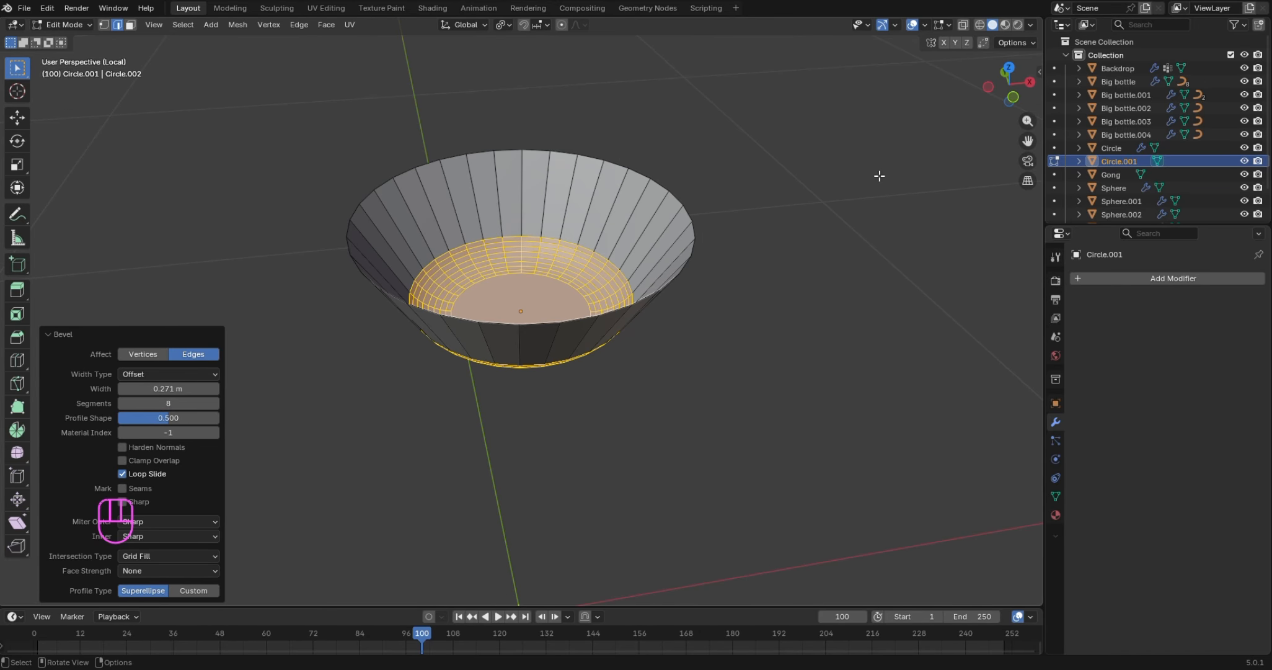
pyautogui.hotkey('ctrl', 'z')
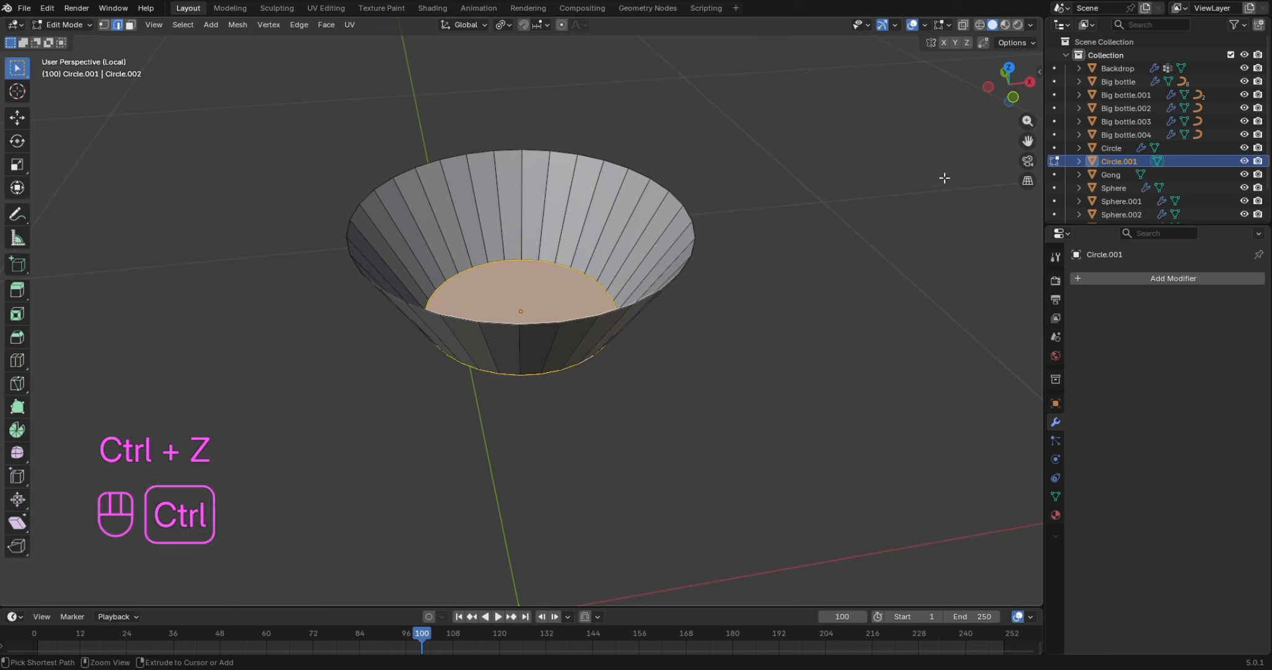
# Bevel the base edge loop with 4 segments and a width of about 0.245 m, and clear the selection
pyautogui.moveTo(1004, 107); pyautogui.dragTo(1003, 81)
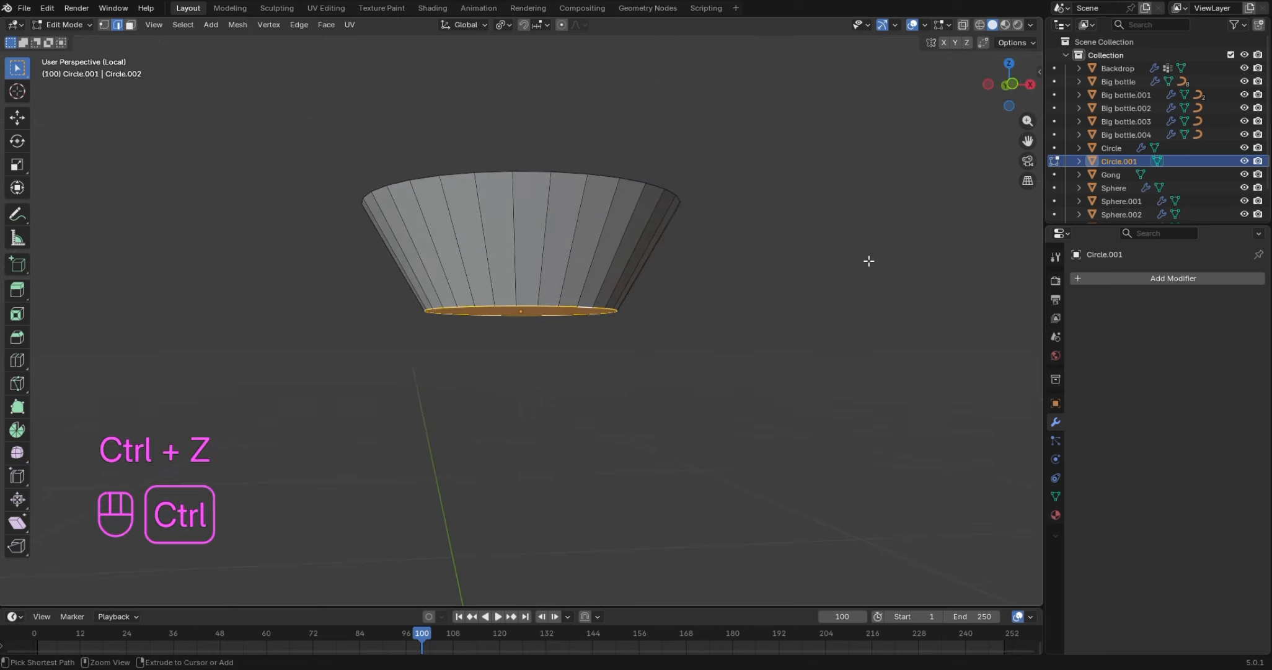
pyautogui.hotkey('ctrl', 'b')
pyautogui.scroll(-5, 891, 275)
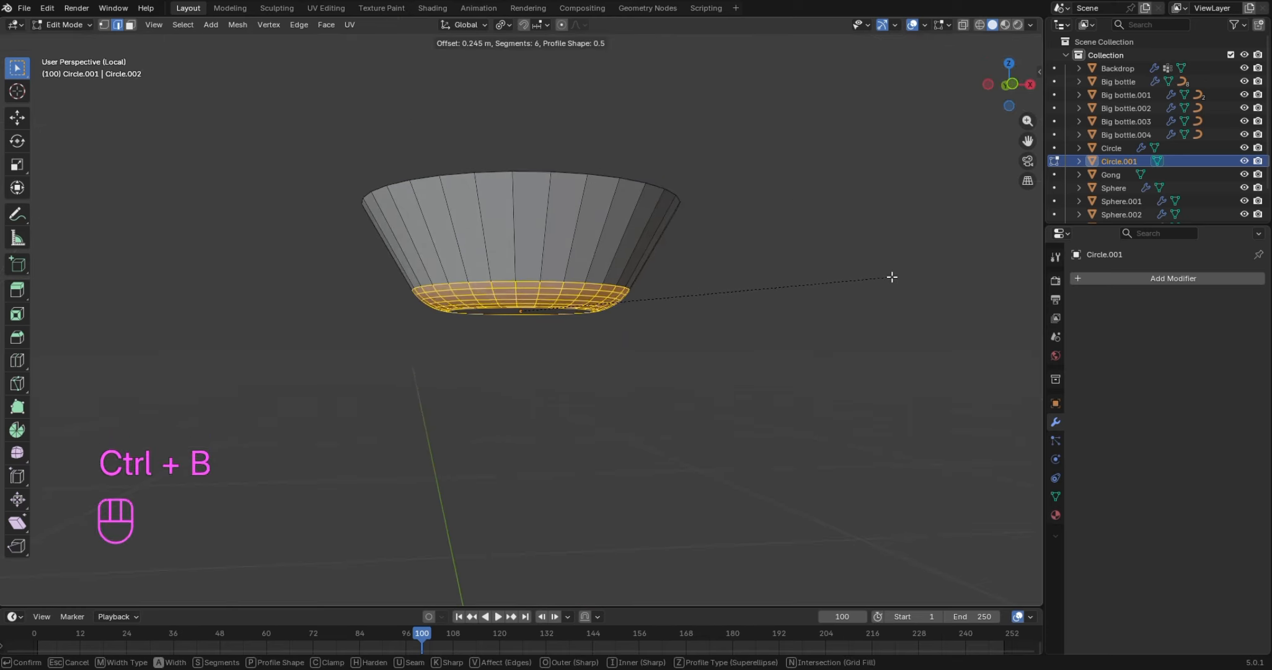
pyautogui.scroll(-1, 891, 276)
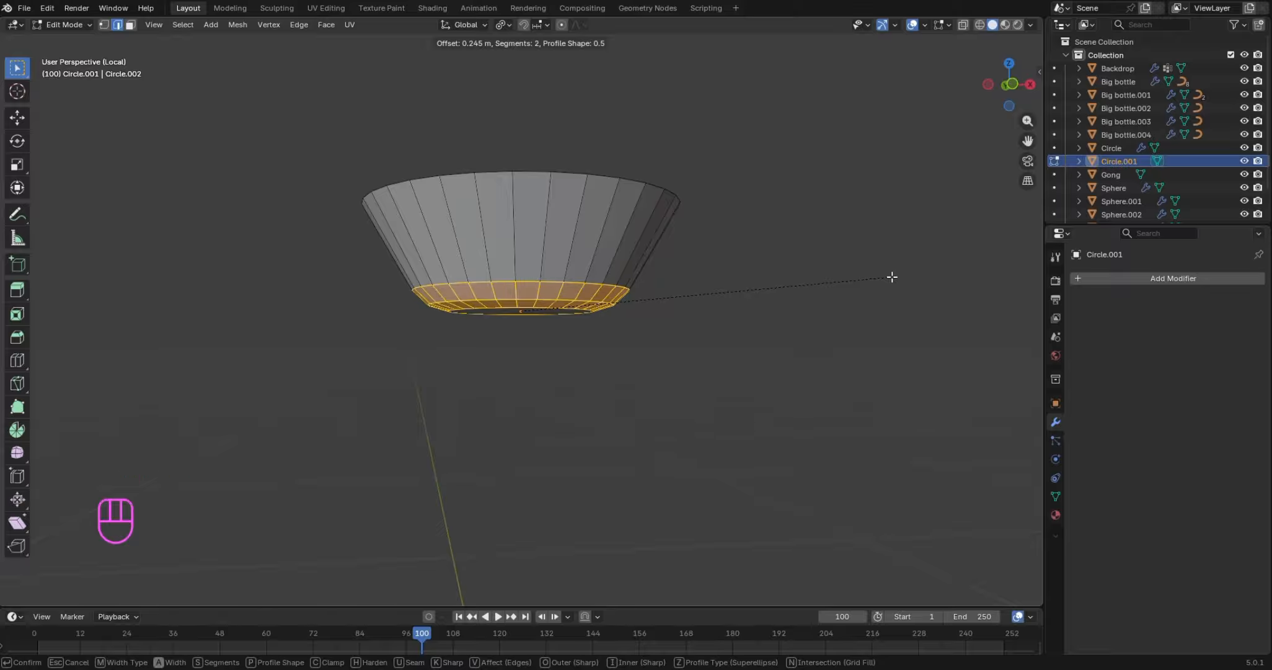
pyautogui.scroll(2, 892, 277)
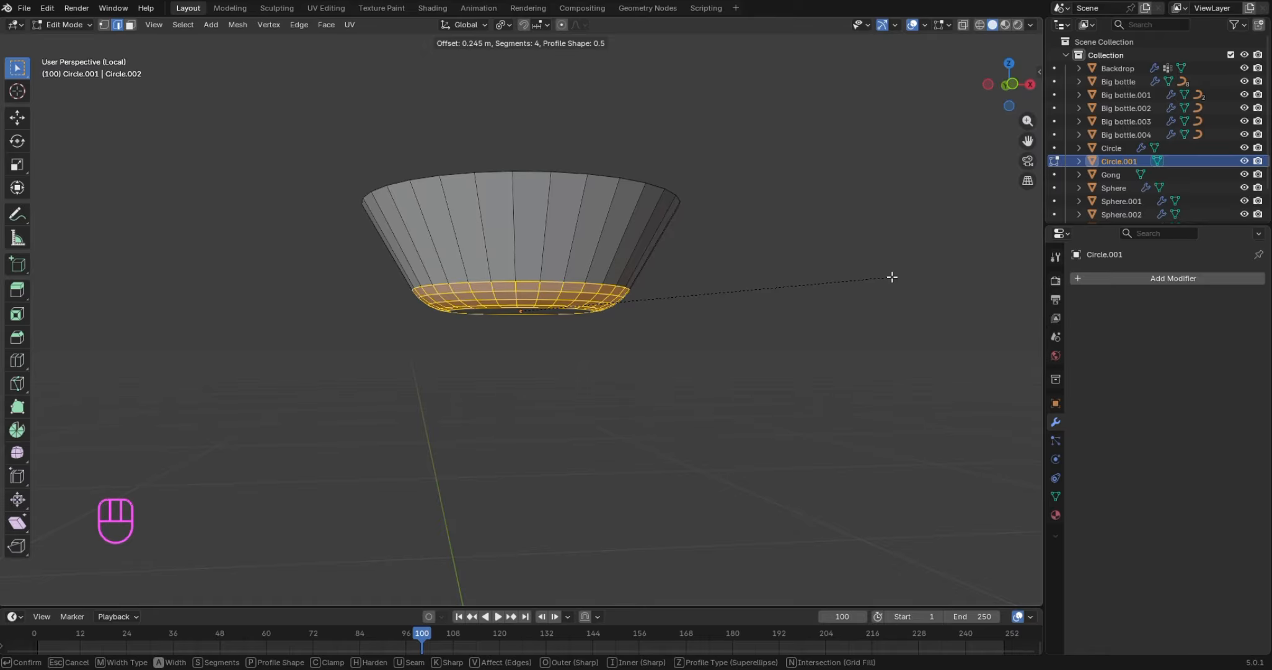
pyautogui.click(891, 277)
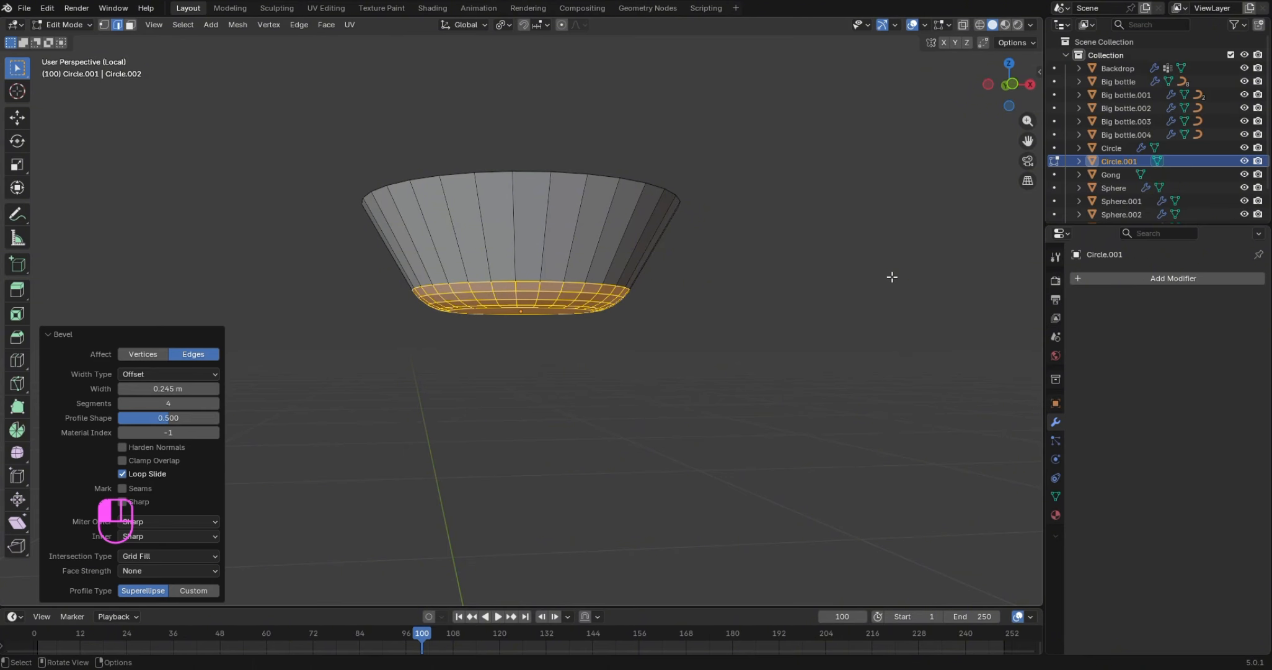
pyautogui.click(888, 265)
# Add one loop cut around the middle of the side wall and scale it outward by about 1.086
pyautogui.moveTo(999, 107); pyautogui.dragTo(1001, 100)
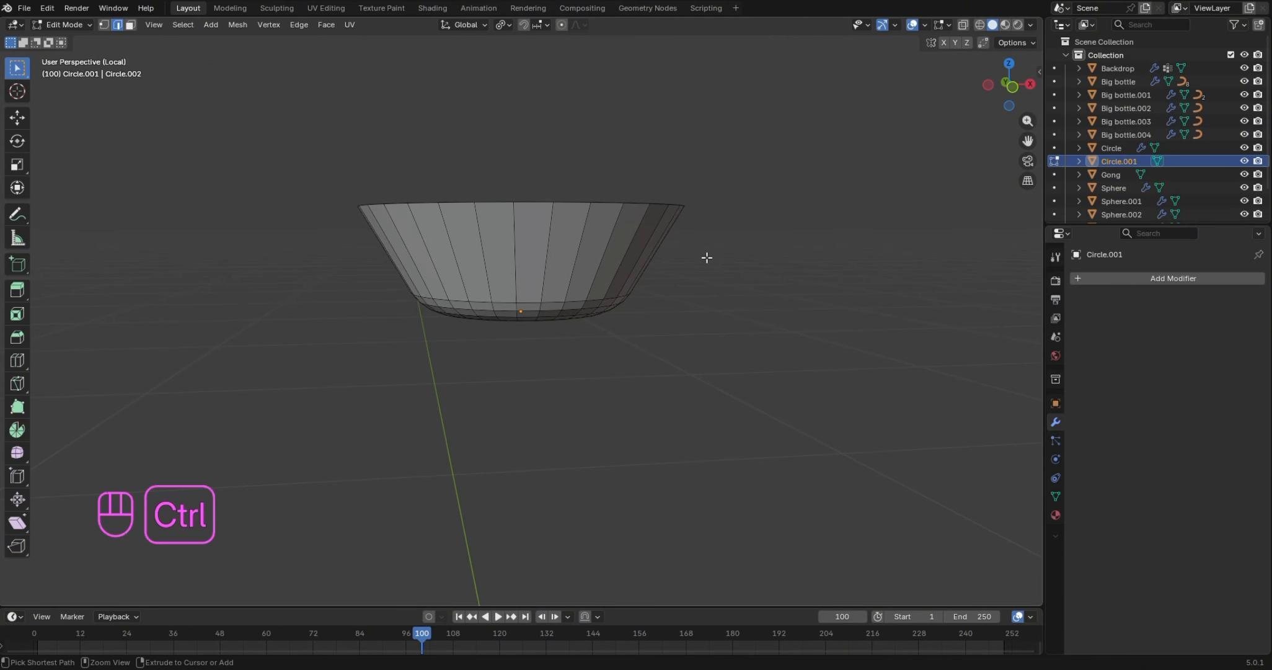
pyautogui.hotkey('ctrl', 'r')
pyautogui.click(668, 251)
pyautogui.click(671, 253)
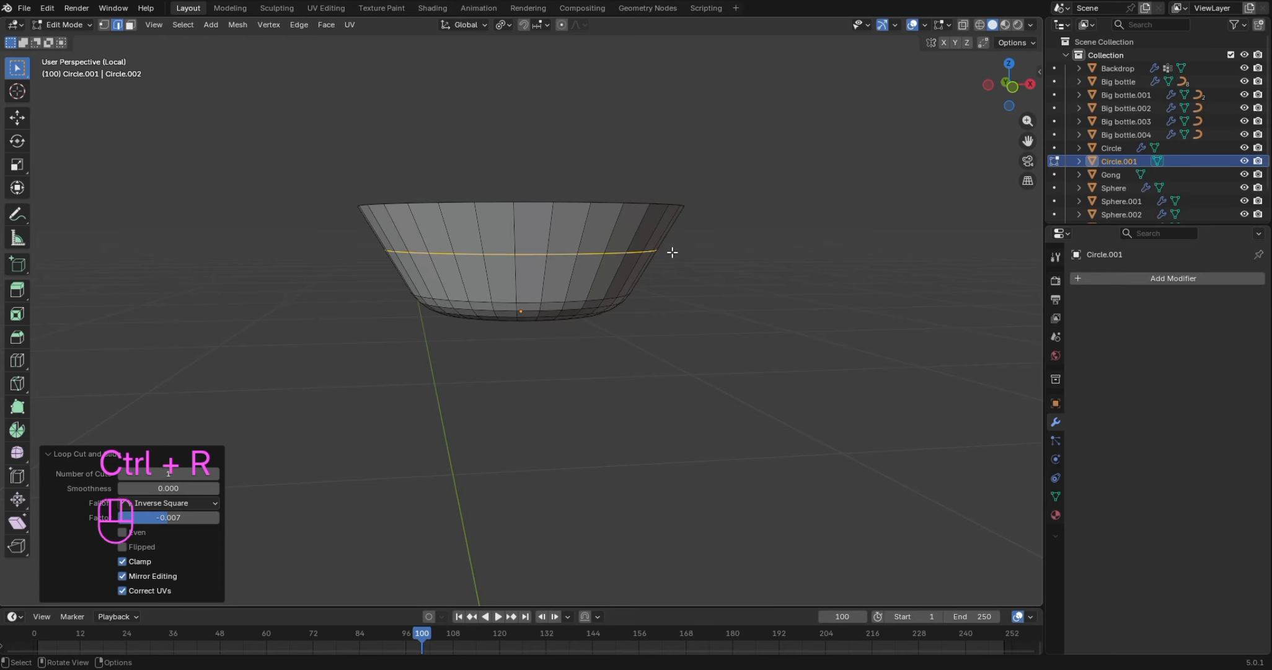
pyautogui.press('s')
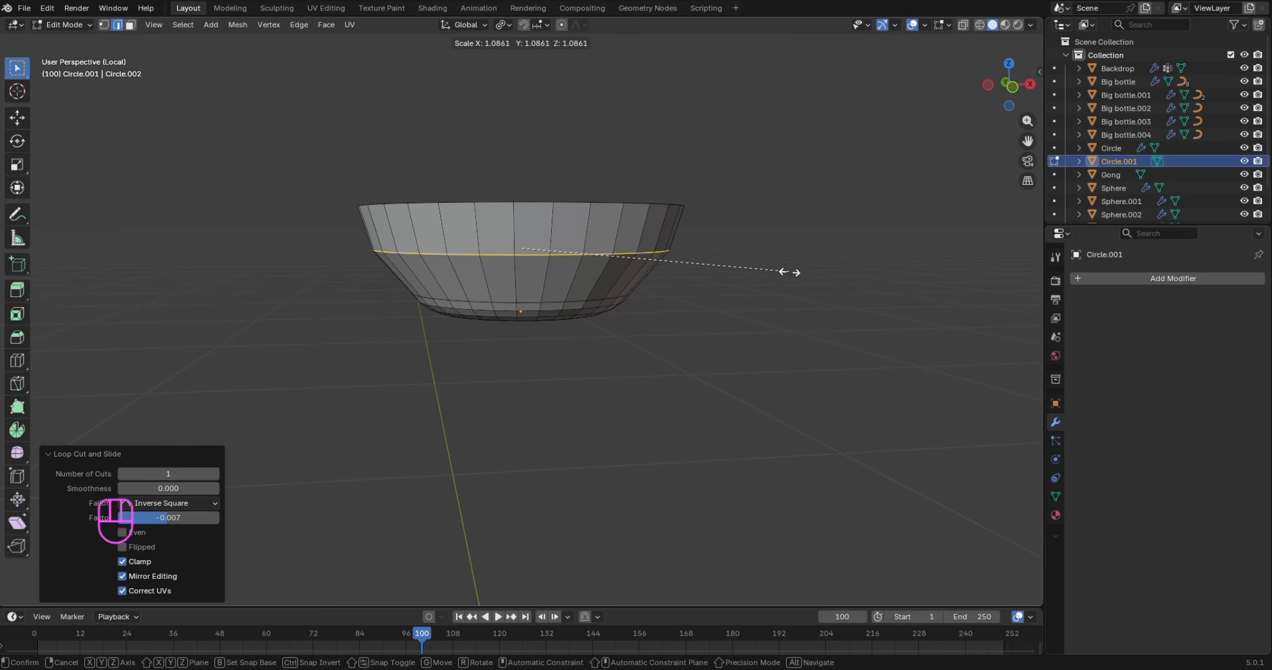
pyautogui.click(789, 272)
# Bevel the side wall's middle edge loop with 4 segments and a width of about 0.197 m, and clear the selection
pyautogui.hotkey('ctrl', 'b')
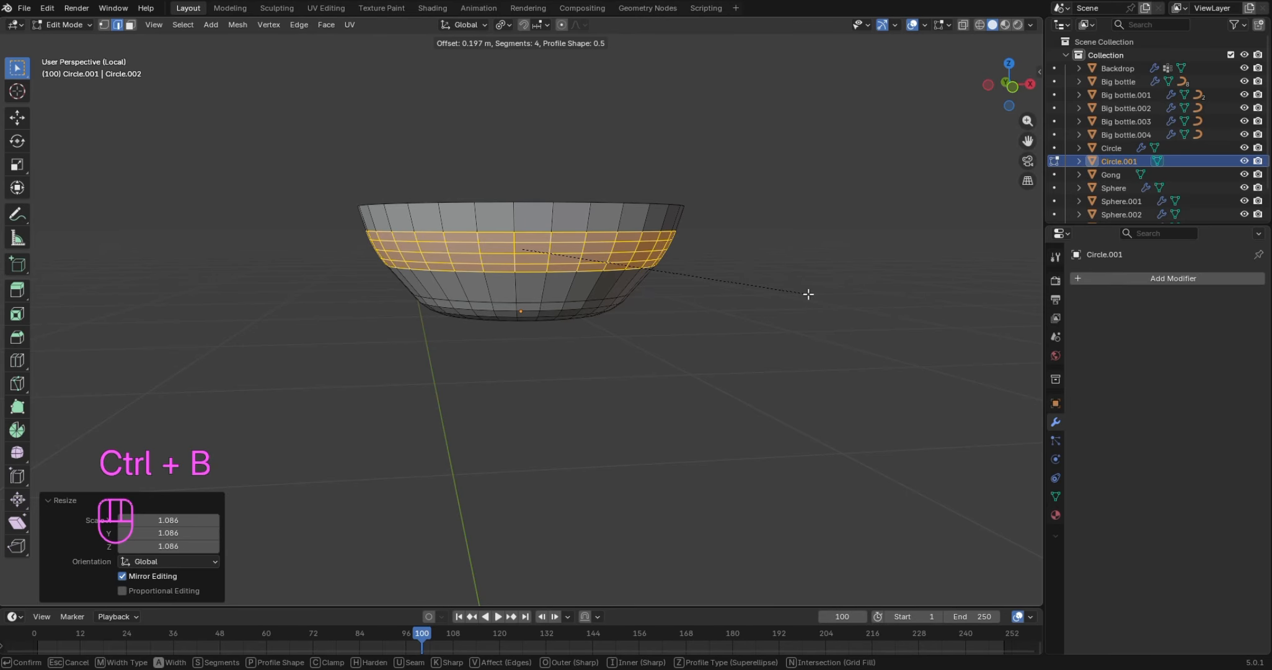
pyautogui.click(808, 290)
pyautogui.click(807, 244)
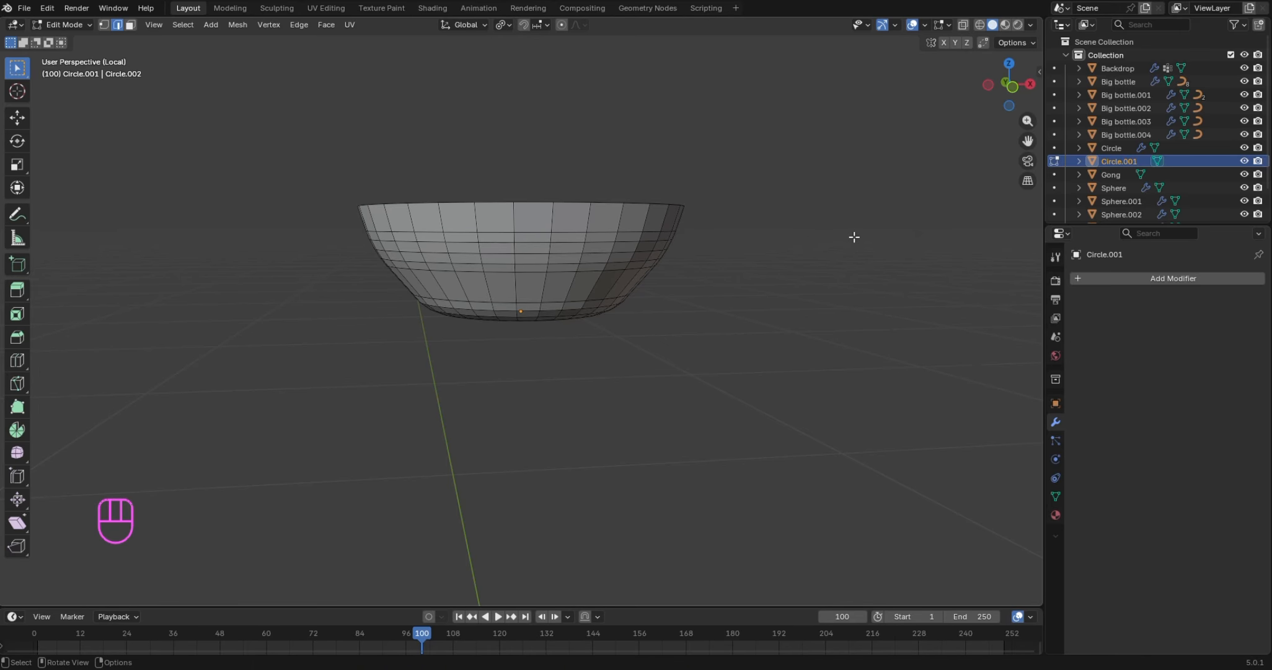
# Select the whole bowl mesh and extrude its faces along their normals by about -0.211 m to give the wall thickness
pyautogui.moveTo(960, 115); pyautogui.dragTo(799, 245, button='middle')
pyautogui.press('a')
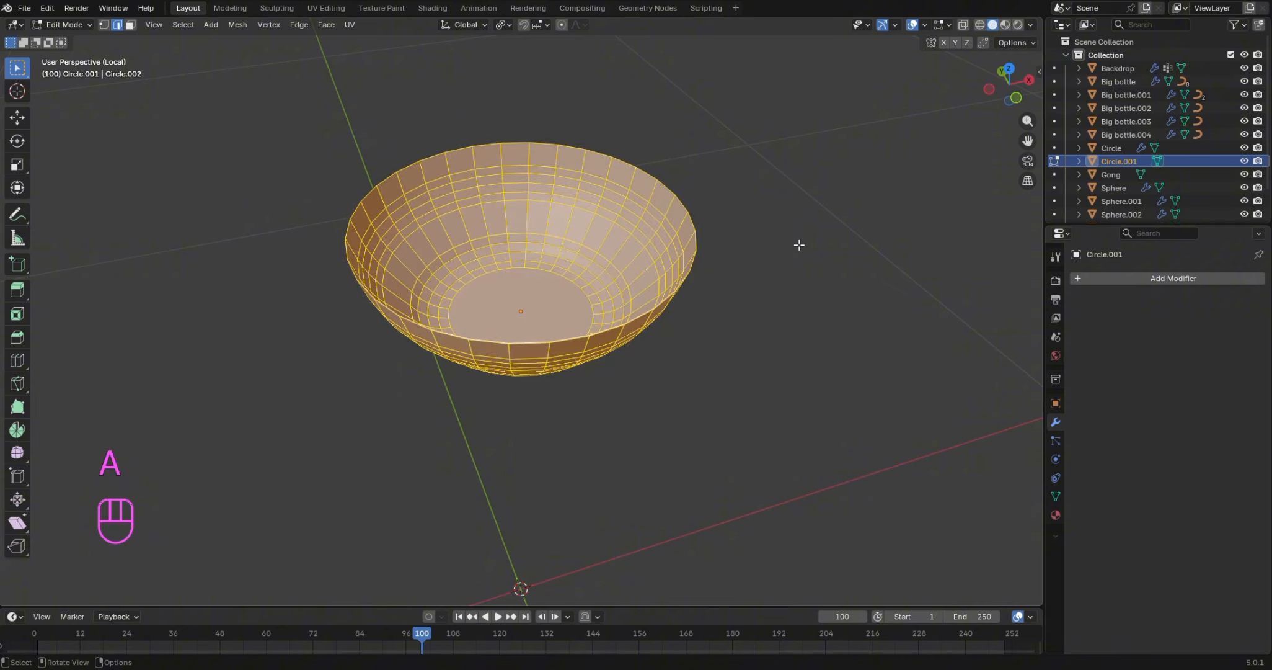
pyautogui.click(325, 25)
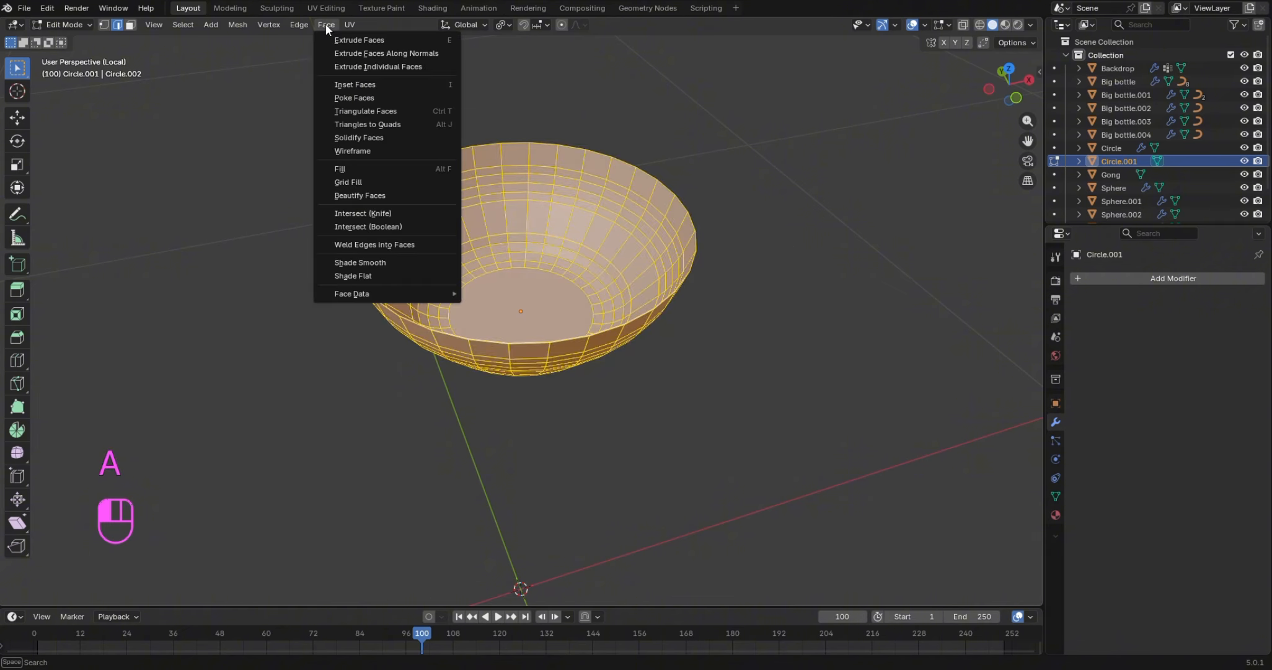
pyautogui.click(400, 66)
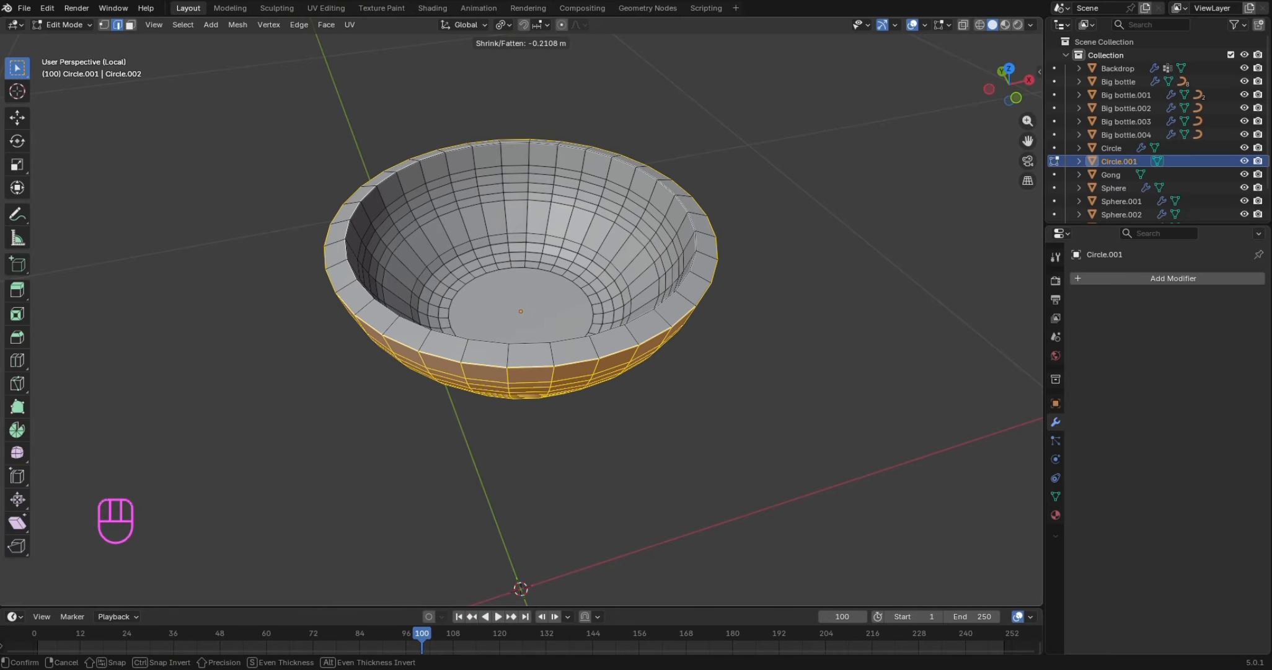
pyautogui.click(538, 173)
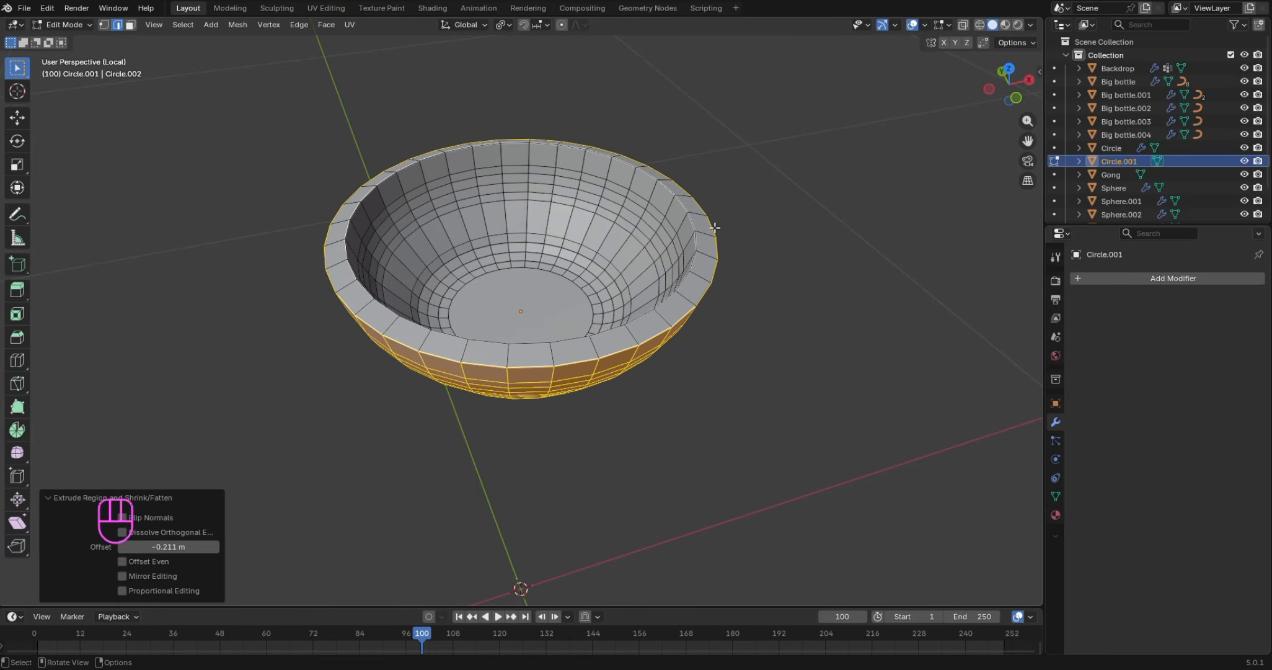
# Turn on the Face Orientation overlay, recalculate the normals of the whole mesh to the outside, and clear the selection
pyautogui.click(923, 24)
pyautogui.click(836, 280)
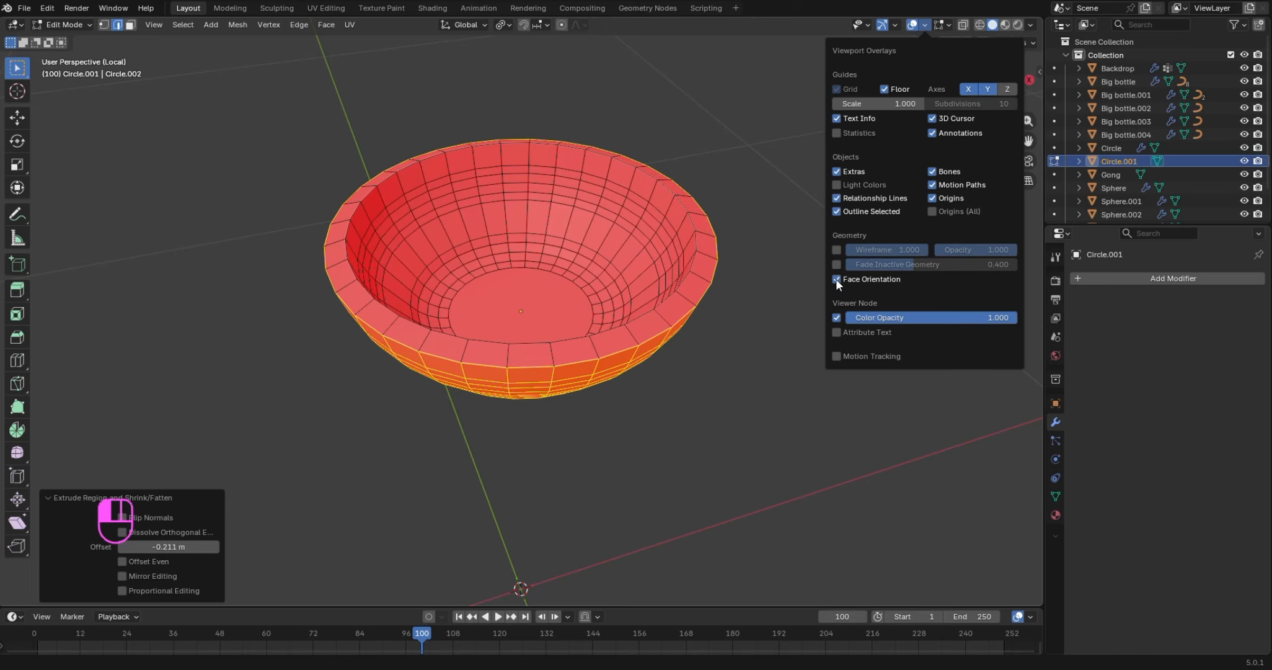
pyautogui.click(738, 143)
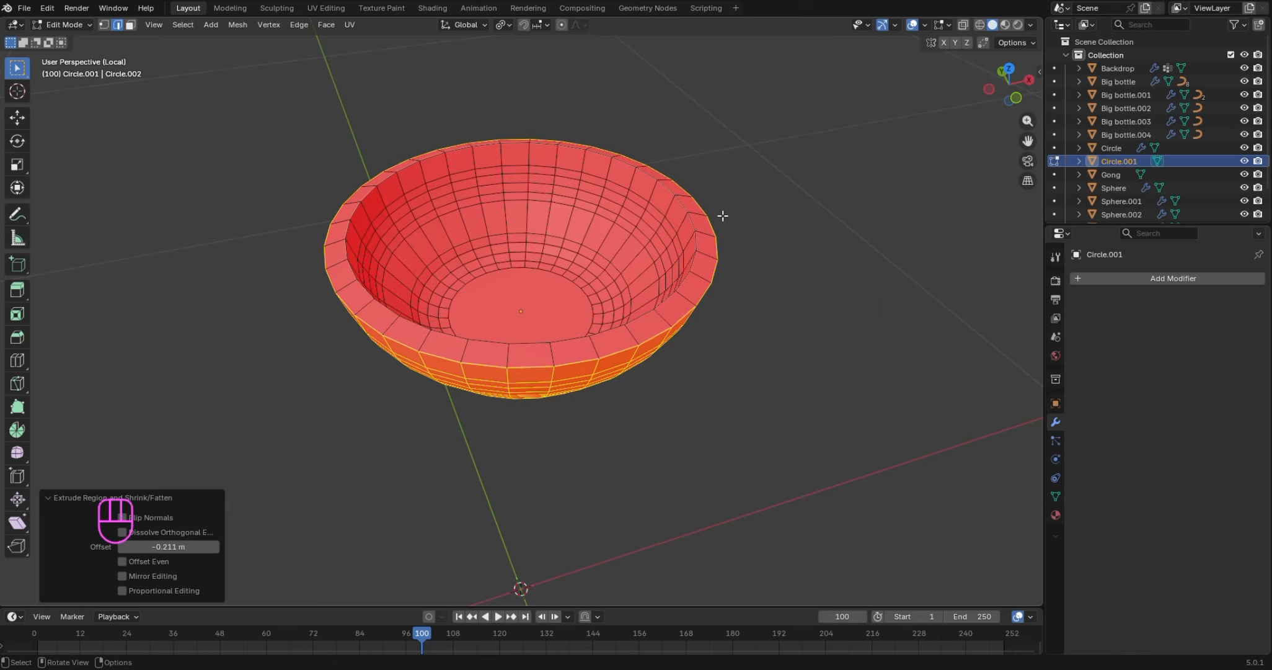
pyautogui.press('a')
pyautogui.hotkey('shift', 'n')
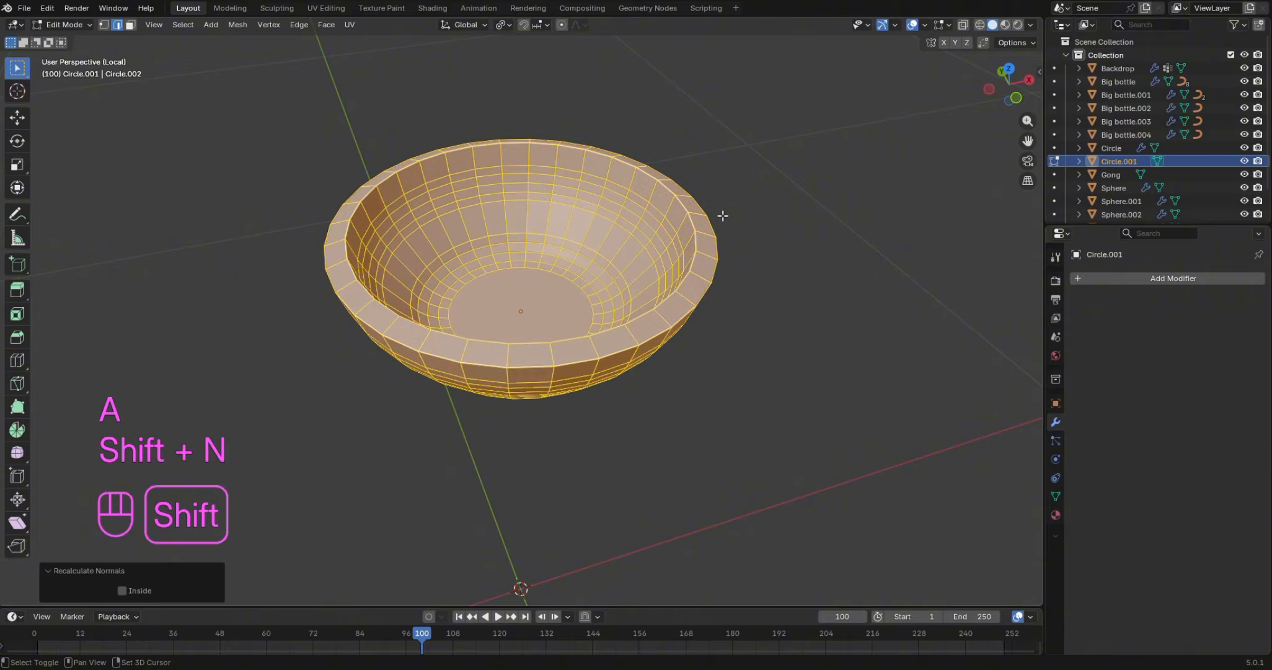
pyautogui.click(768, 233)
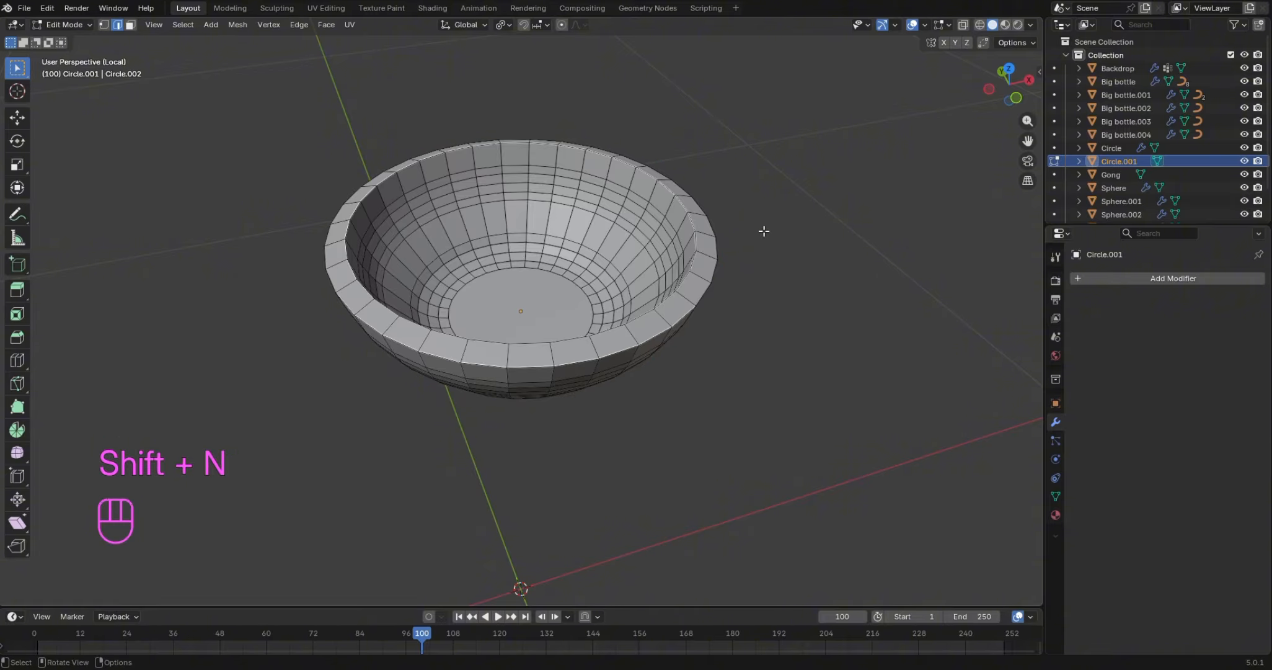
# Select the rim's inner edge loop and lower it along Z by about 0.0059 m in front view to level the rim
pyautogui.moveTo(1009, 85); pyautogui.dragTo(889, 184)
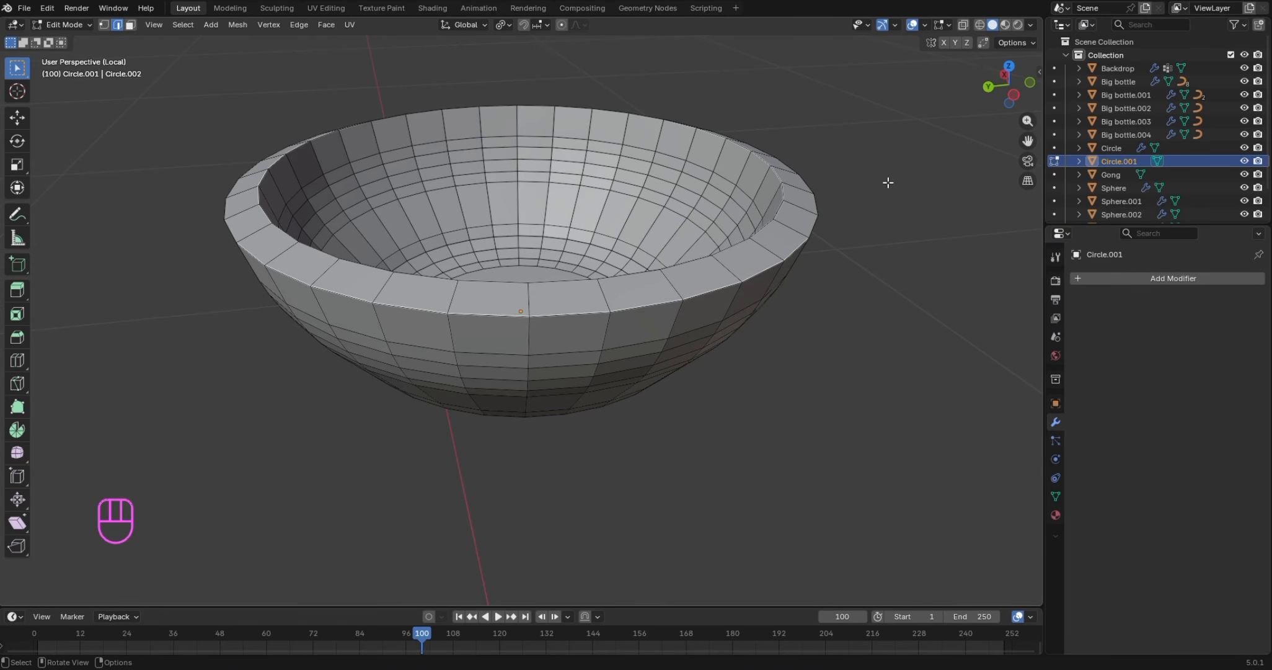
pyautogui.keyDown('alt'); pyautogui.keyDown('shift'); pyautogui.click(791, 207); pyautogui.keyUp('shift'); pyautogui.keyUp('alt')
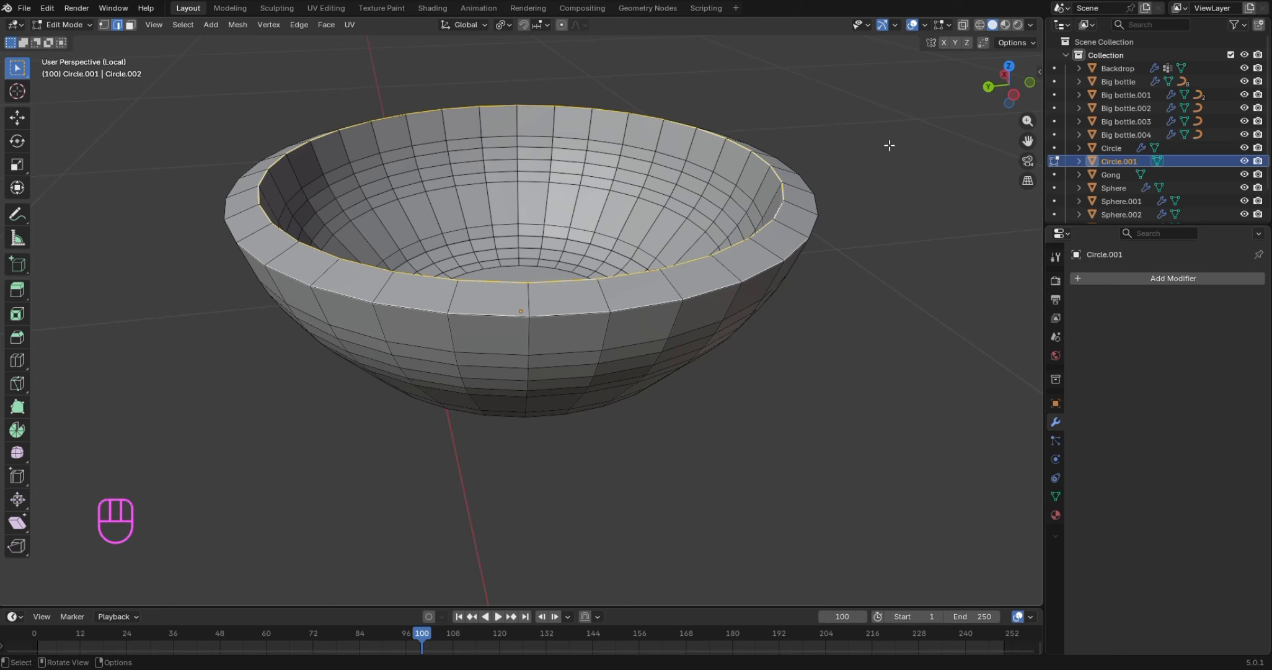
pyautogui.press('KP_1')
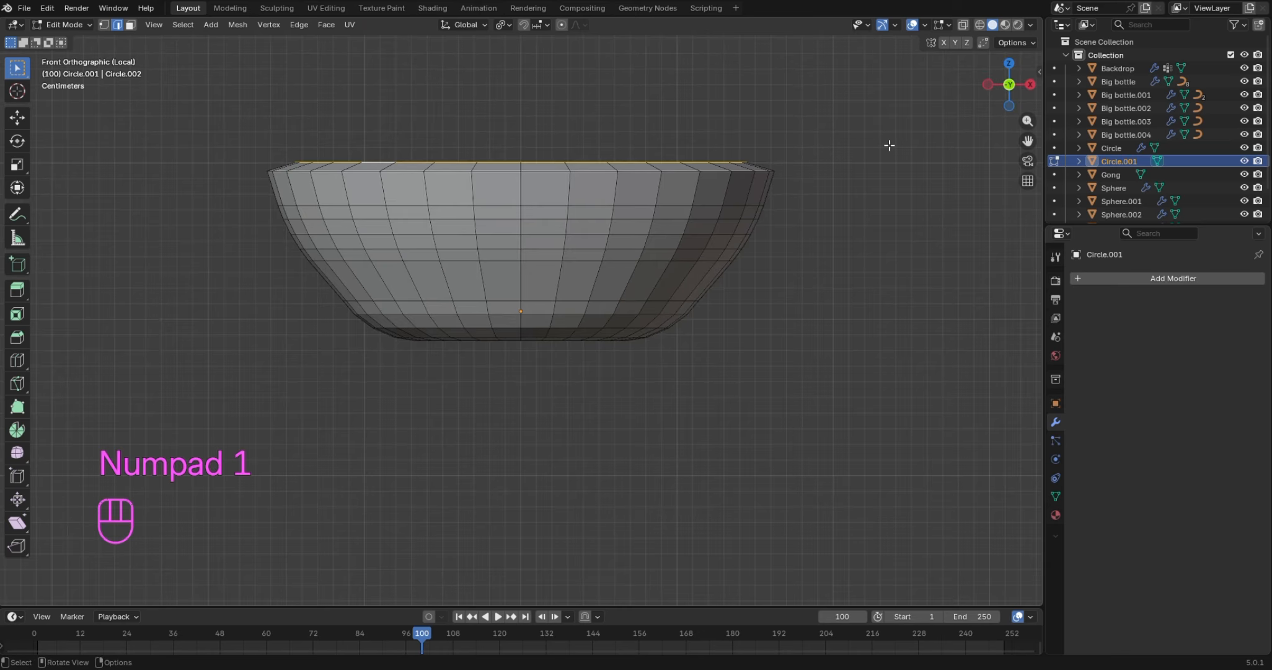
pyautogui.press('g')
pyautogui.press('z')
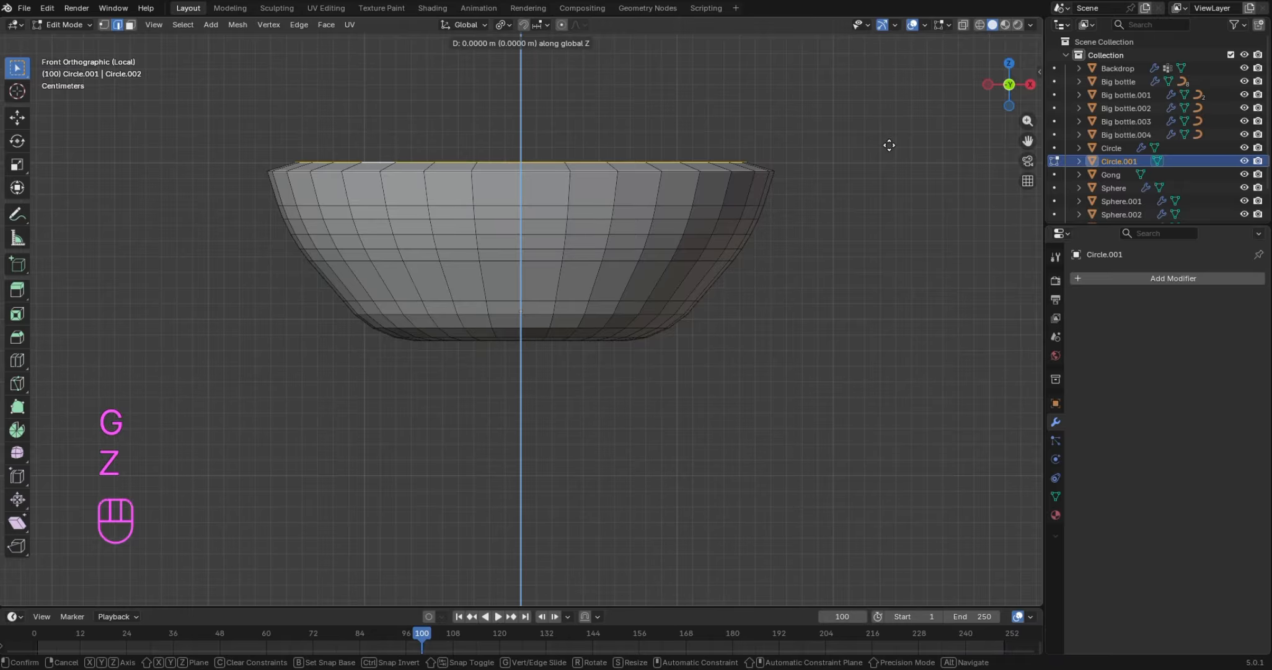
pyautogui.press('Down')
pyautogui.press('Down')
pyautogui.press('Down')
pyautogui.press('Down')
pyautogui.press('Down')
pyautogui.press('Down')
pyautogui.press('Down')
pyautogui.press('Down')
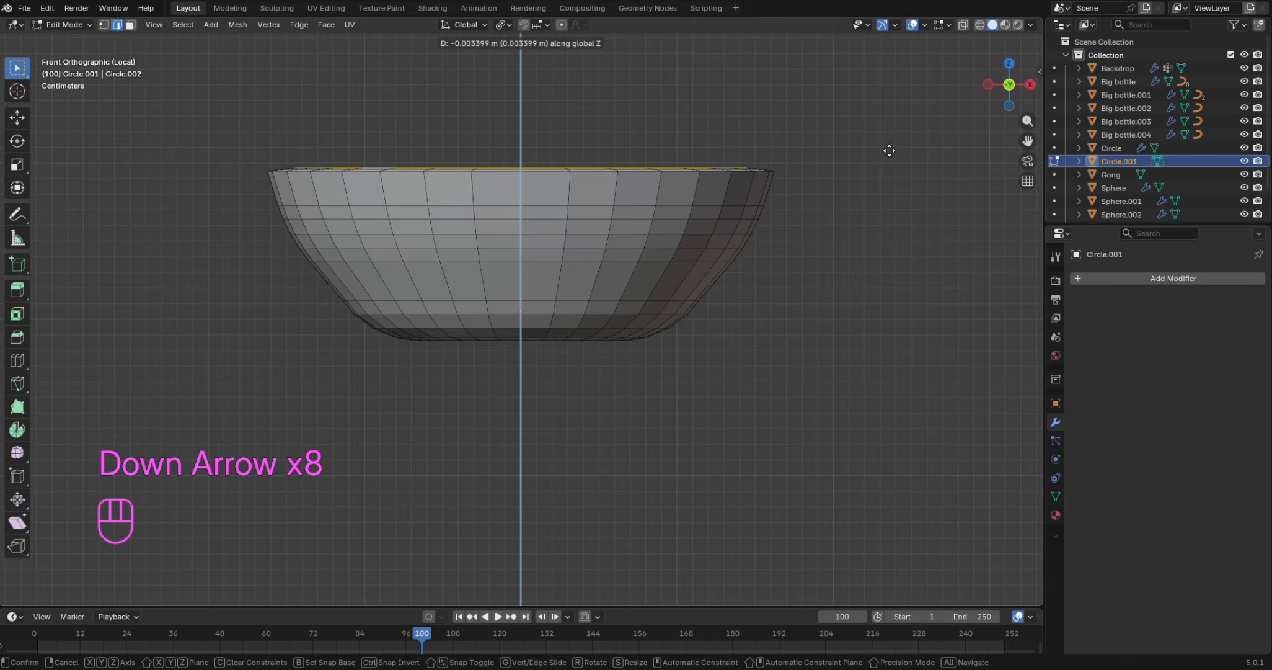
pyautogui.press('Down')
pyautogui.press('Down')
pyautogui.press('Down')
pyautogui.press('Down')
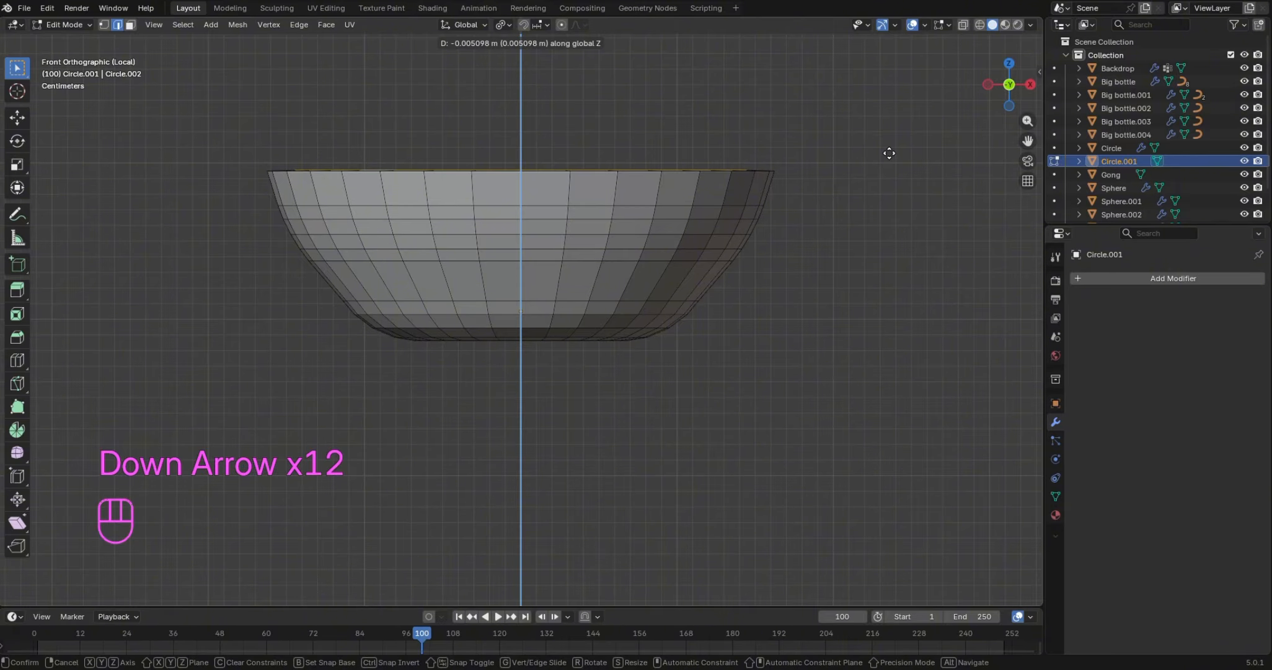
pyautogui.press('Down')
pyautogui.press('Down')
pyautogui.press('Return')
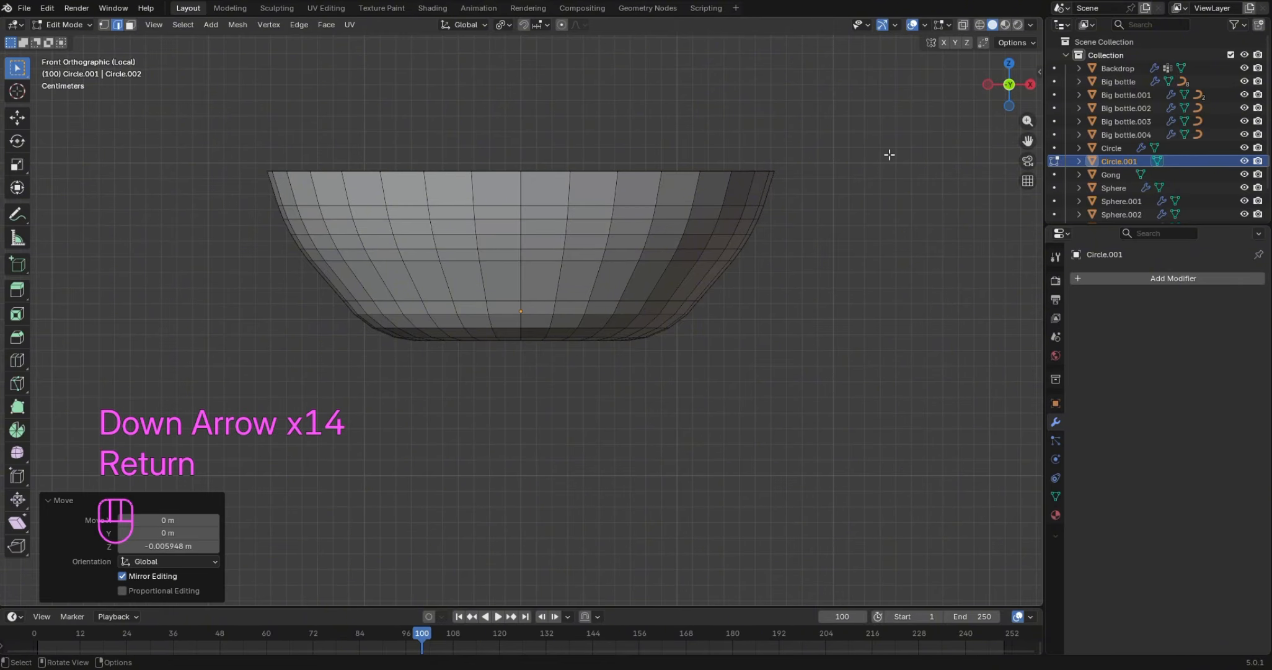
# Examine the bowl's leveled rim and interior in Object Mode, and return to Edit Mode
pyautogui.moveTo(1001, 87); pyautogui.dragTo(971, 155)
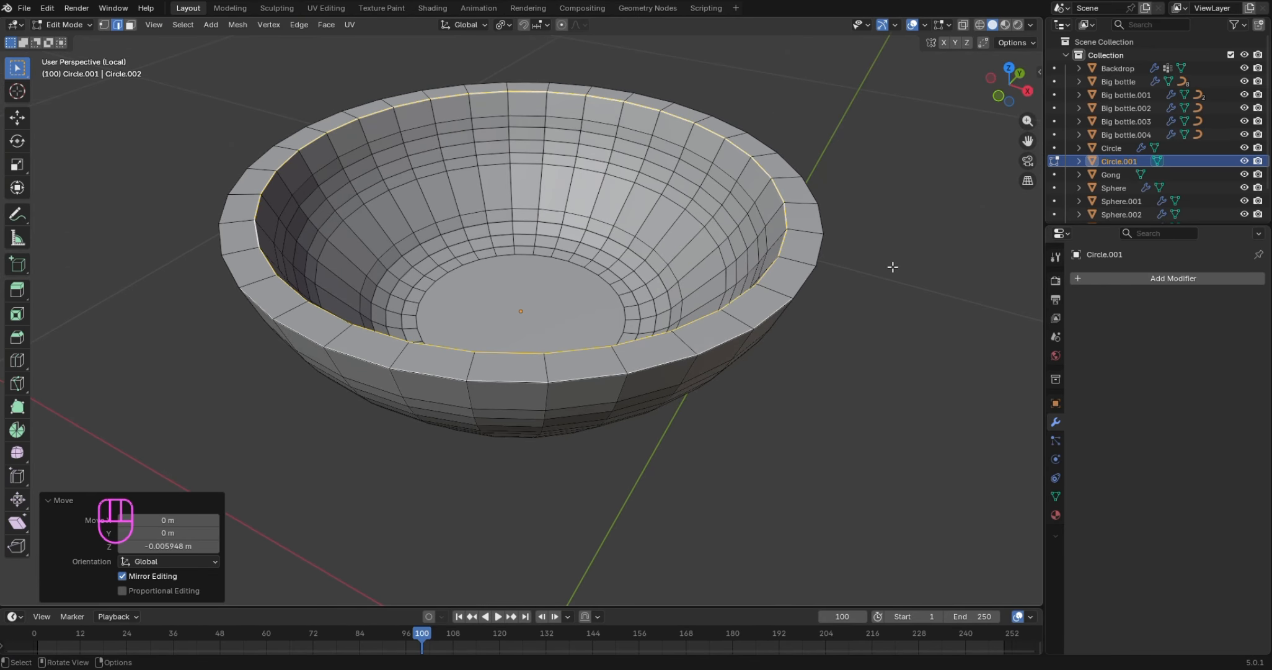
pyautogui.press('Tab')
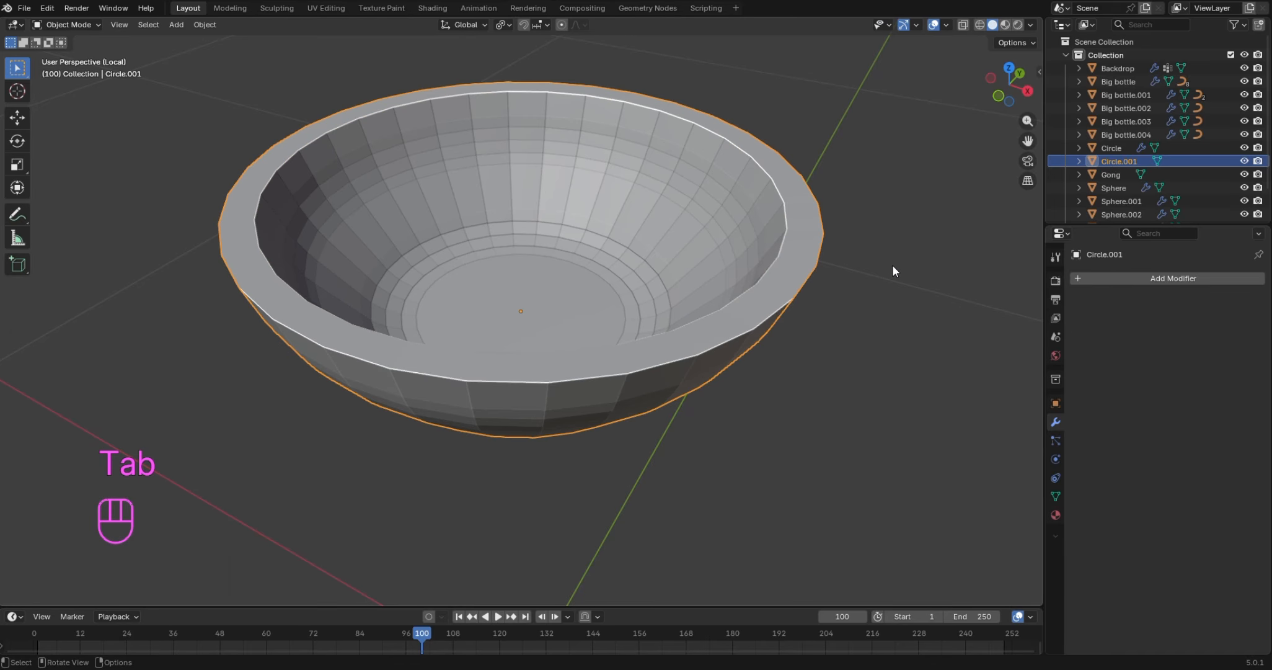
pyautogui.scroll(-2, 811, 242)
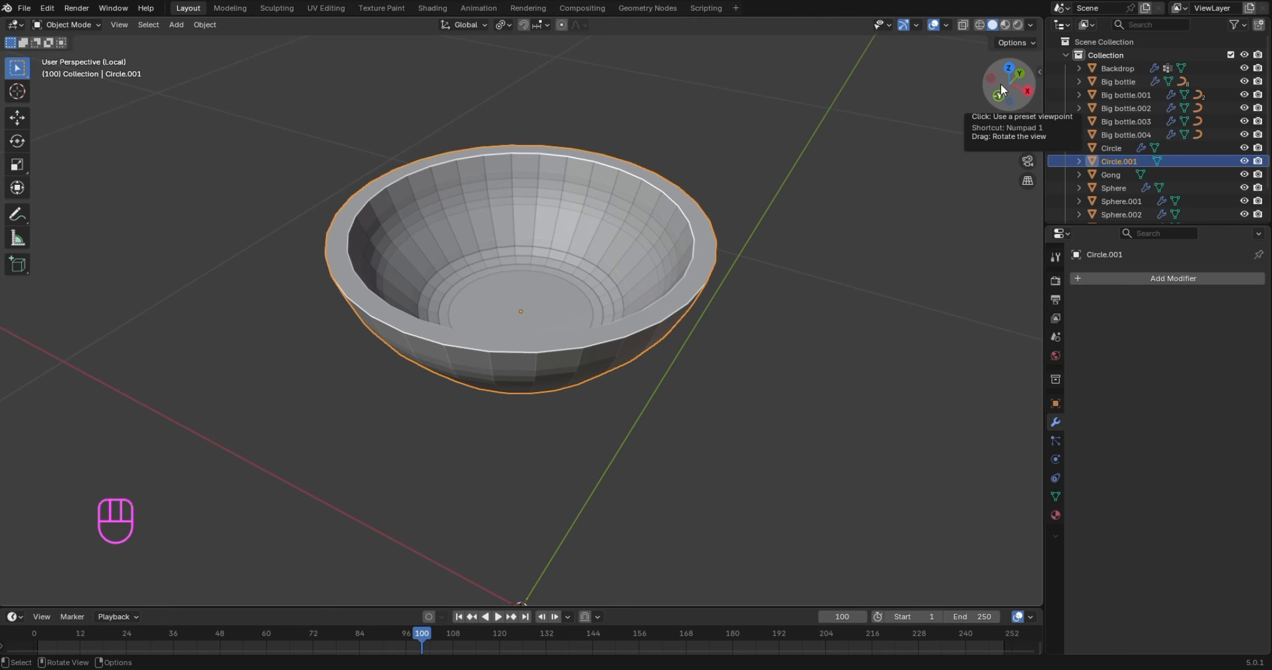
pyautogui.scroll(-1, 957, 154)
pyautogui.scroll(2, 956, 153)
pyautogui.press('Tab')
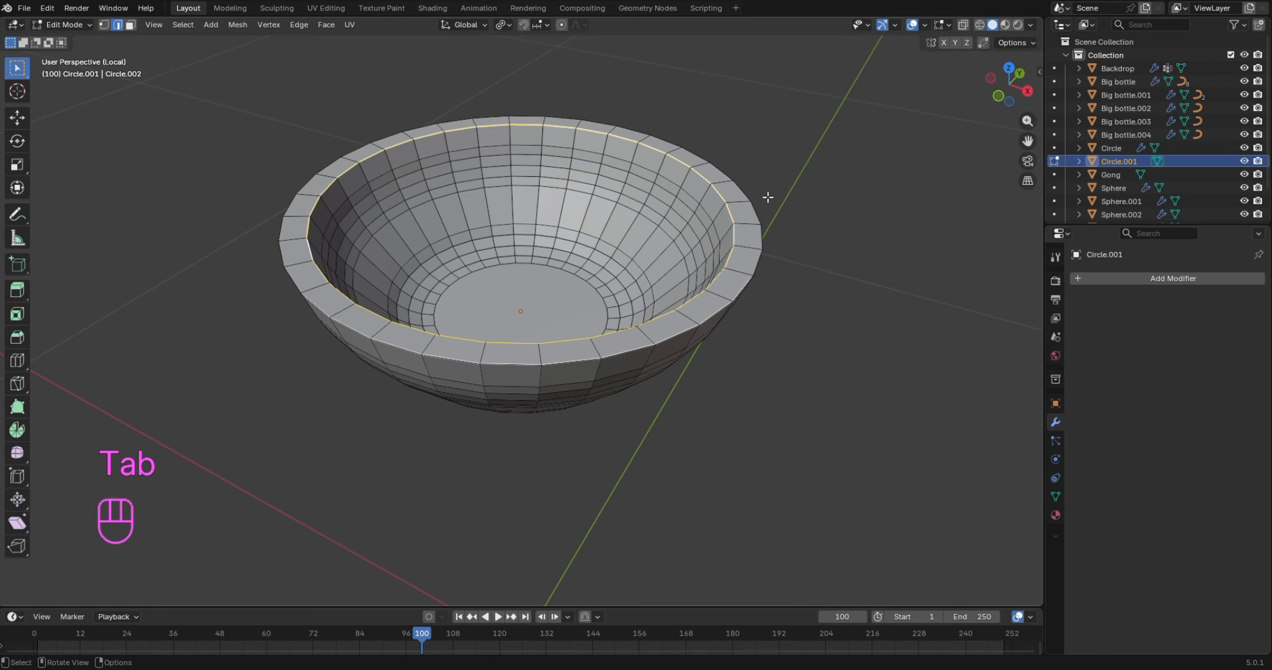
pyautogui.click(635, 192)
pyautogui.keyDown('shift'); pyautogui.click(645, 165); pyautogui.keyUp('shift')
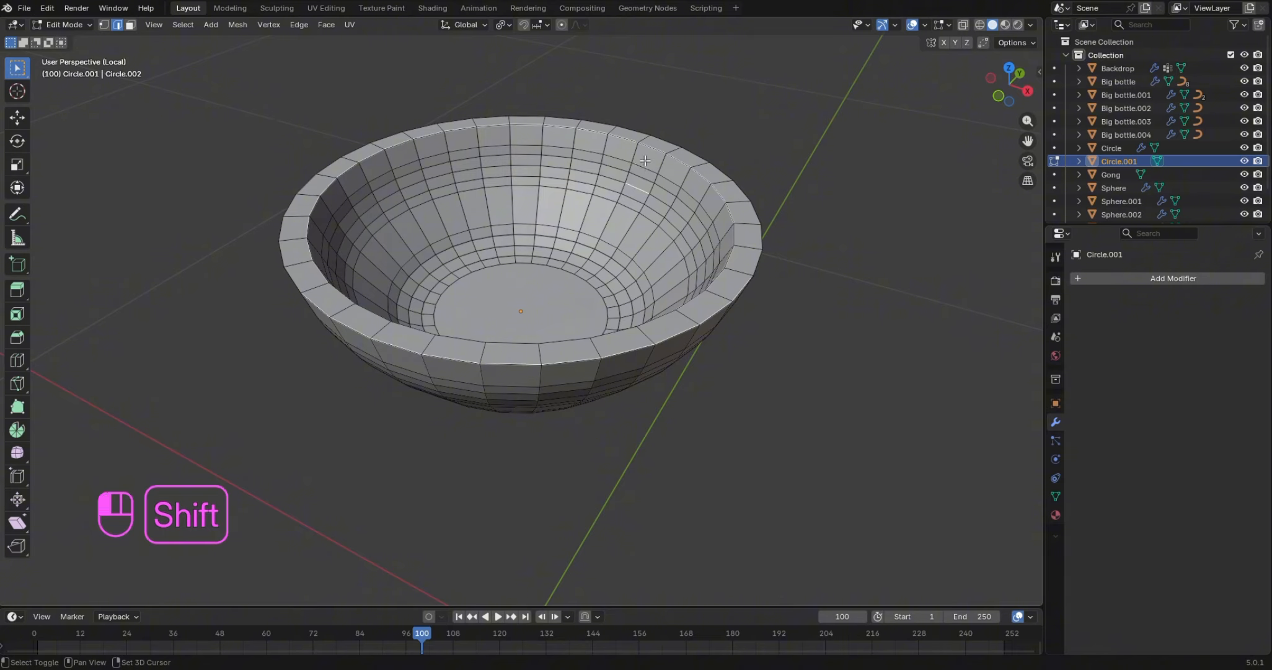
pyautogui.moveTo(460, 182); pyautogui.dragTo(579, 300)
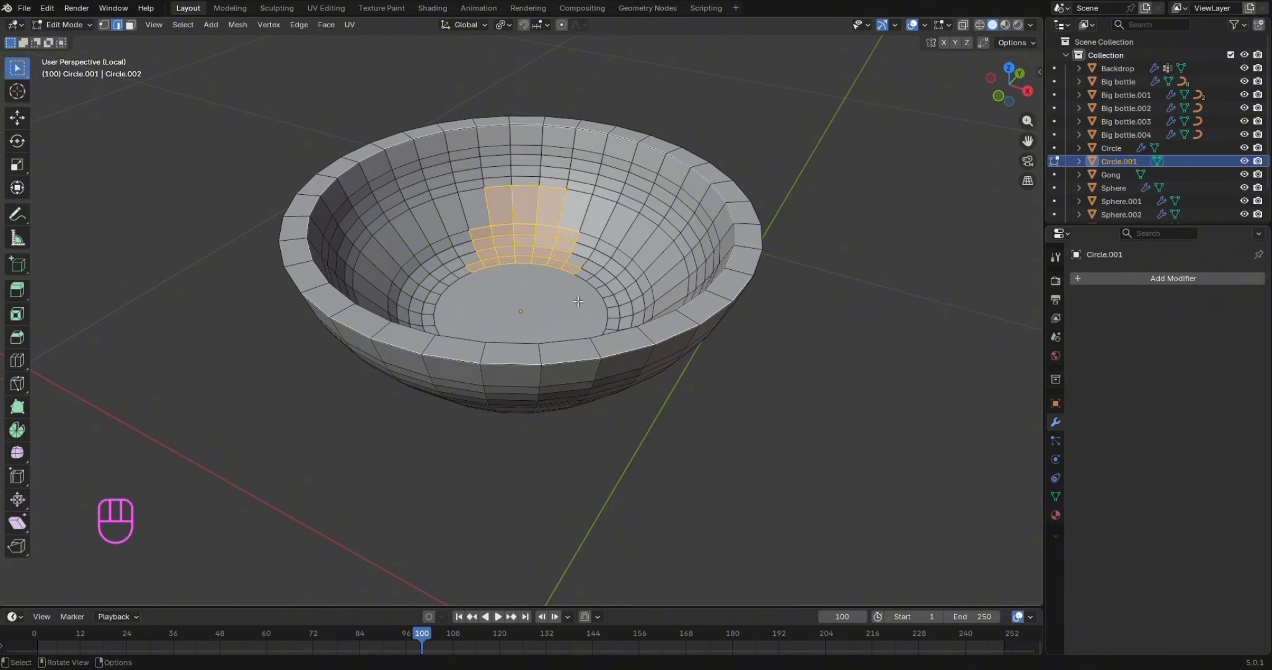
pyautogui.hotkey('ctrl', 'z')
pyautogui.hotkey('ctrl', 'z')
pyautogui.hotkey('ctrl', 'z')
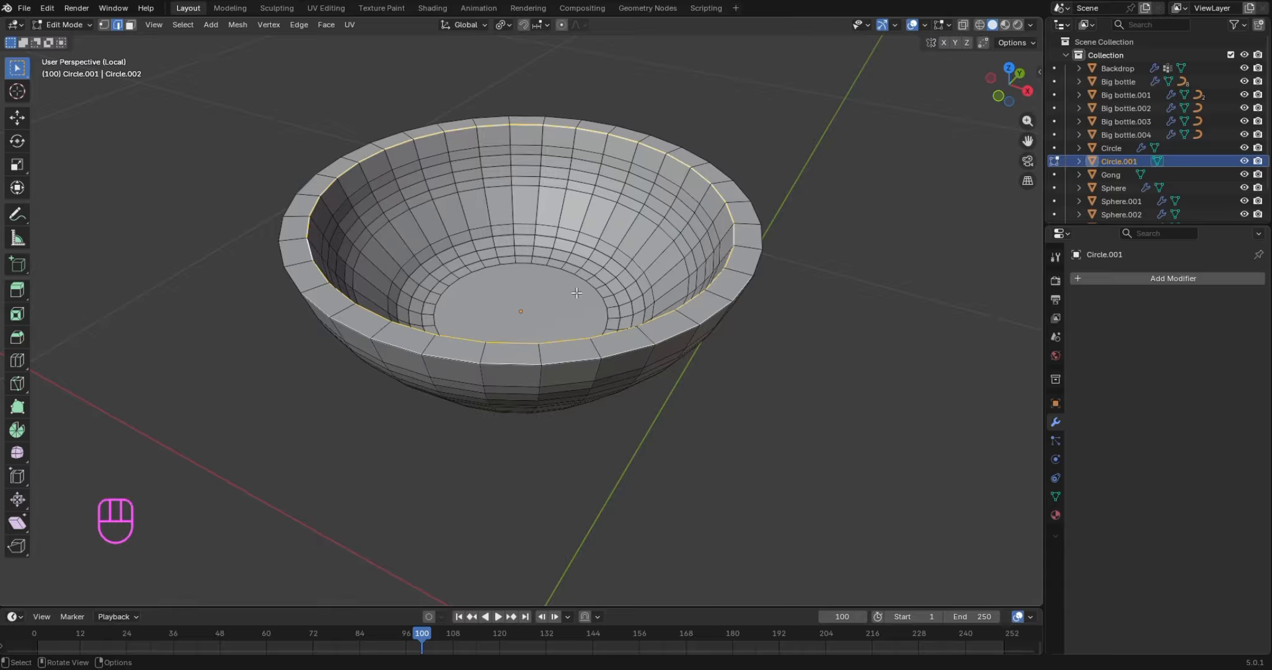
# Switch to face selection and try growing and shrinking a selection from the inner wall's uppermost face ring
pyautogui.press('3')
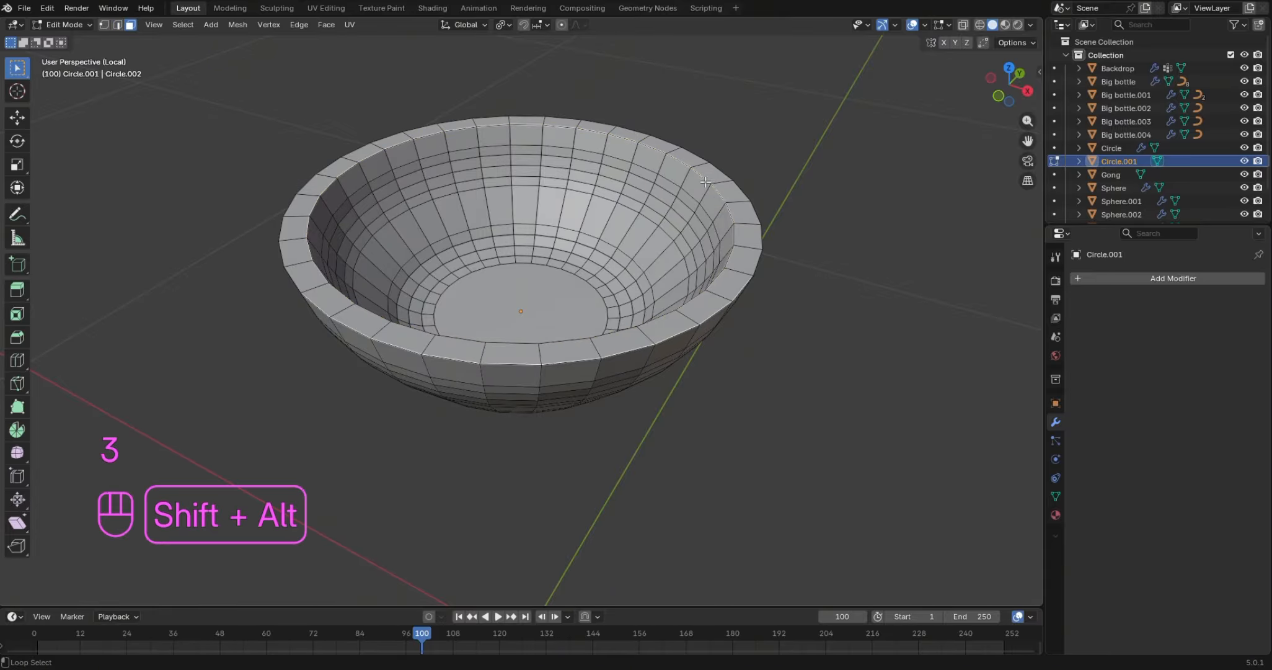
pyautogui.keyDown('alt'); pyautogui.keyDown('shift'); pyautogui.click(680, 181); pyautogui.keyUp('shift'); pyautogui.keyUp('alt')
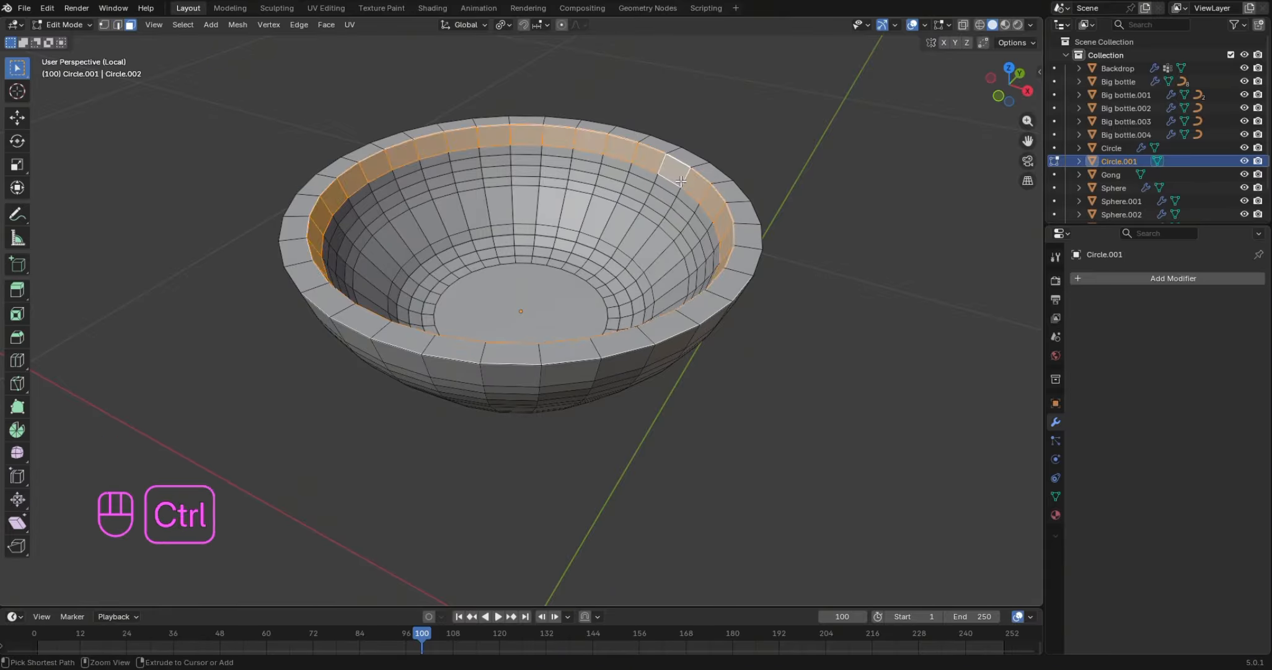
pyautogui.press('ctrl+KP_Add')
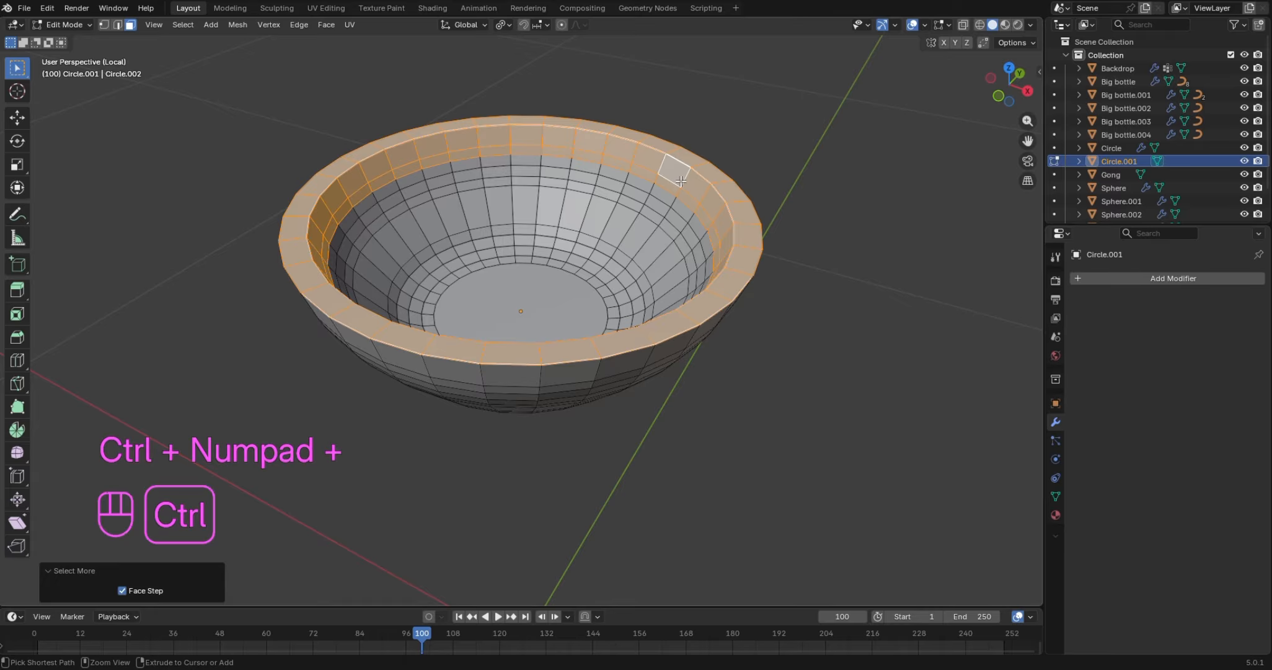
pyautogui.press('ctrl+KP_Subtract')
pyautogui.press('ctrl+KP_Subtract')
pyautogui.press('ctrl+KP_Subtract')
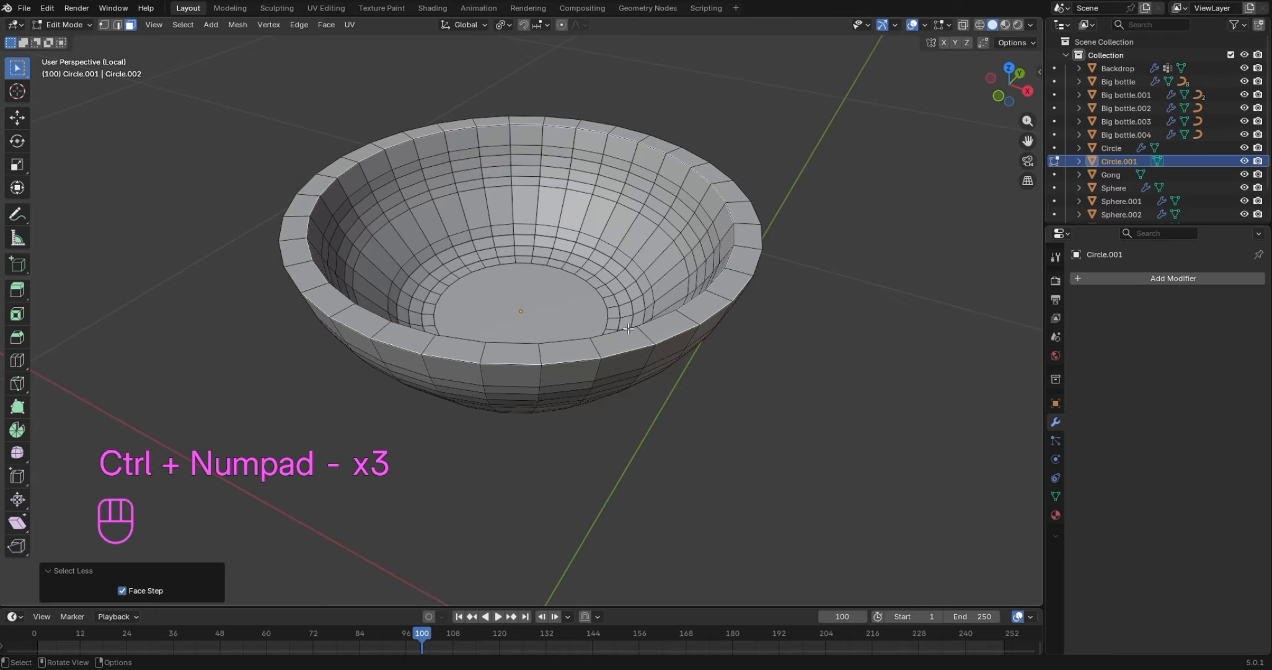
# Select the bowl's inner floor face and grow the selection to cover the whole inner wall without the rim
pyautogui.click(545, 315)
pyautogui.press('ctrl+KP_Add')
pyautogui.press('ctrl+KP_Add')
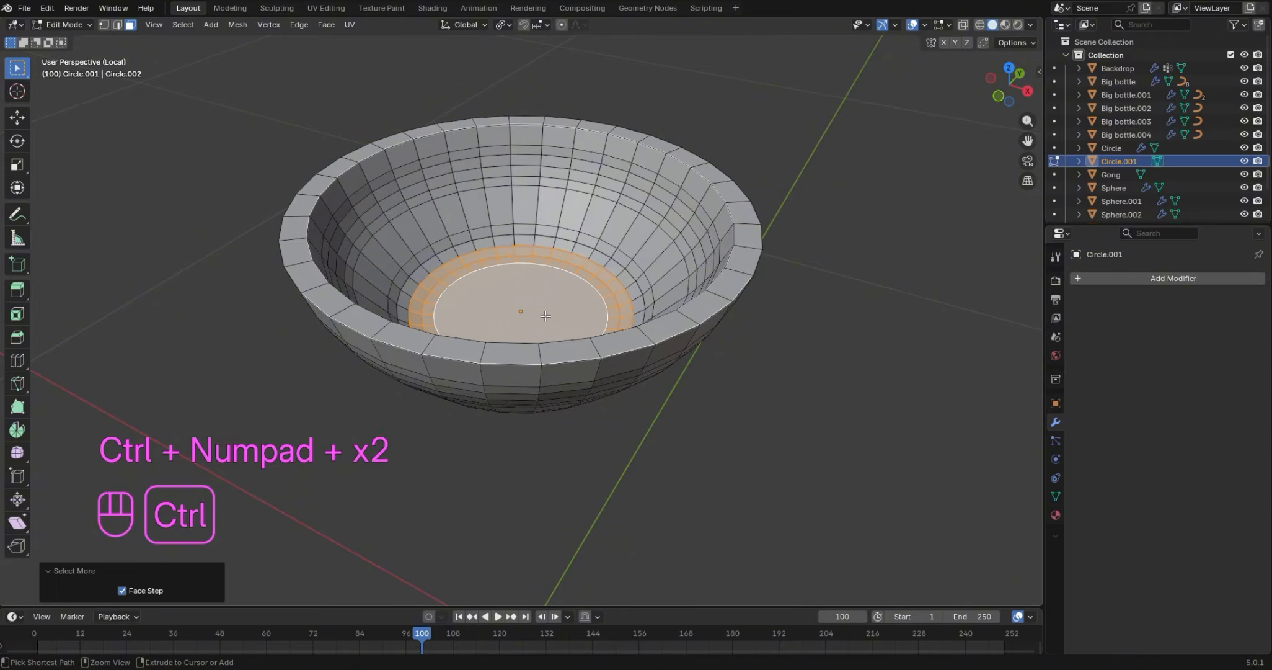
pyautogui.press('ctrl+KP_Add')
pyautogui.press('ctrl+KP_Add')
pyautogui.press('ctrl+KP_Add')
pyautogui.press('ctrl+KP_Add')
pyautogui.press('ctrl+KP_Add')
pyautogui.press('ctrl+KP_Add')
pyautogui.press('ctrl+KP_Add')
pyautogui.press('ctrl+KP_Add')
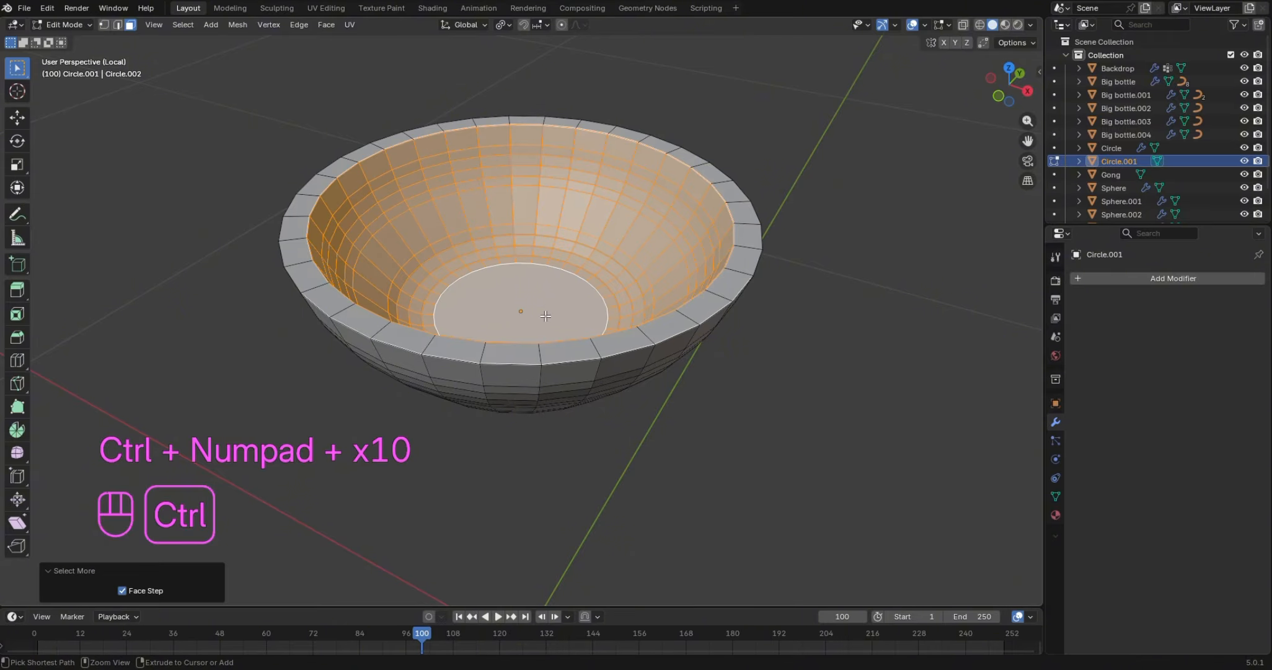
pyautogui.press('ctrl+KP_Add')
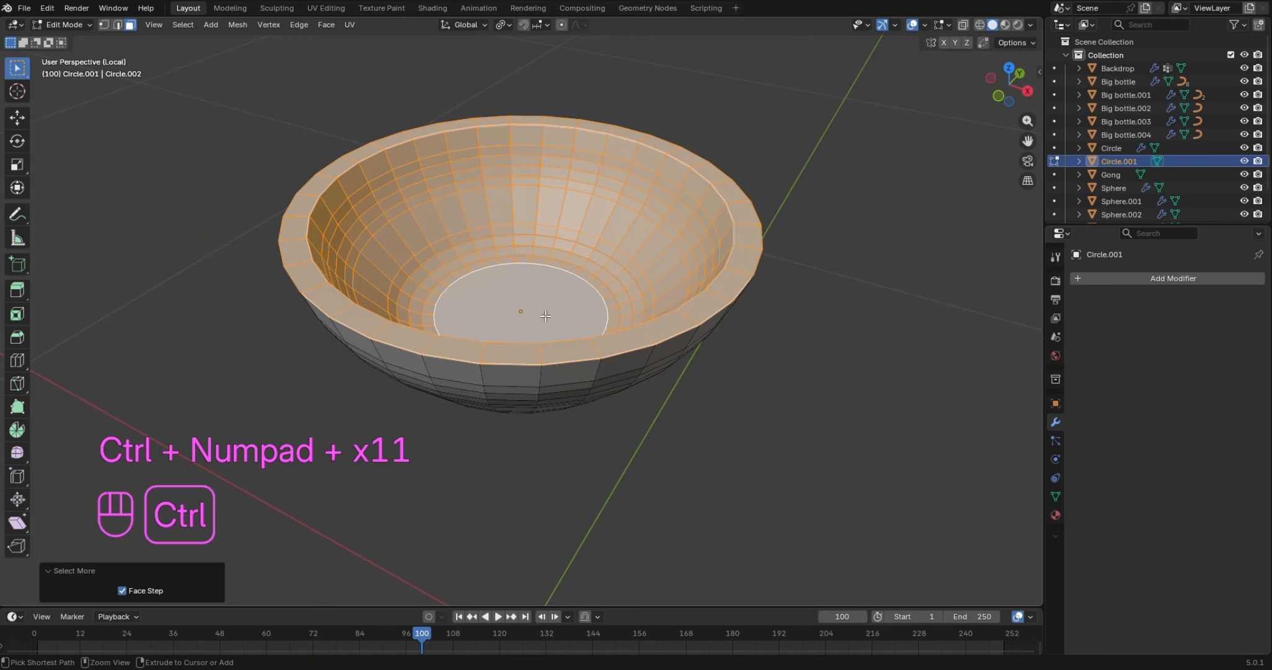
pyautogui.press('ctrl+KP_Subtract')
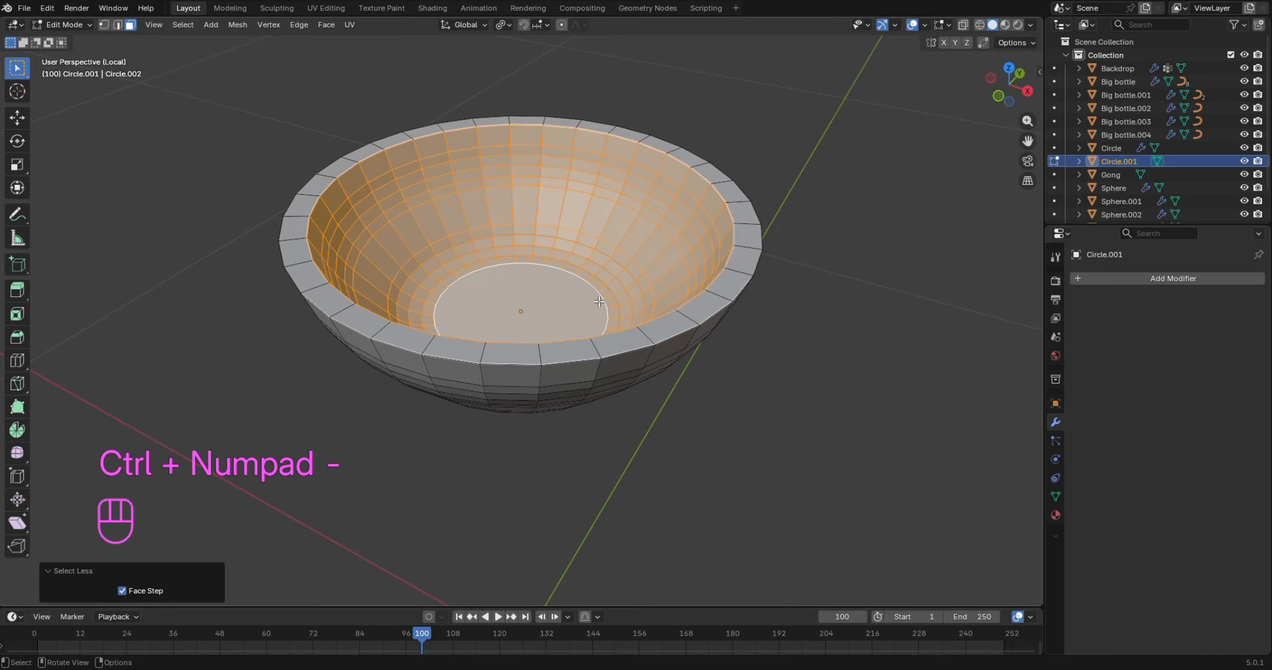
# Scale the selected inner faces down uniformly to about 0.923 to thicken the bowl's wall
pyautogui.press('s')
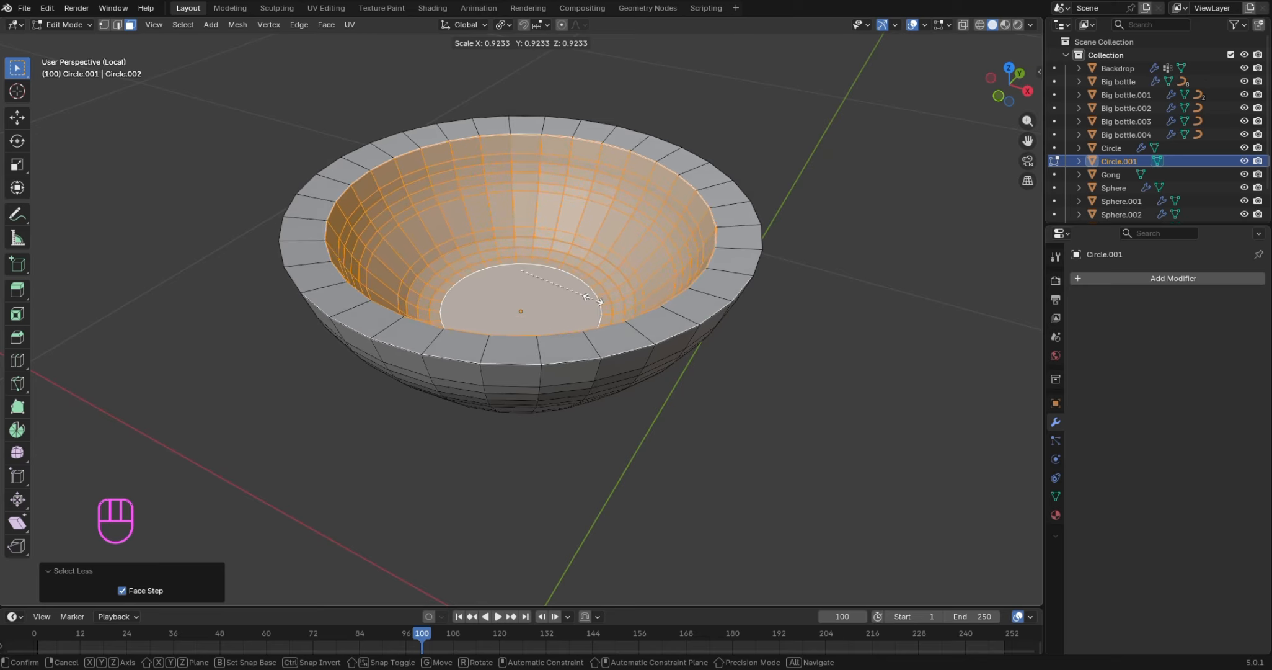
pyautogui.click(592, 300)
pyautogui.moveTo(990, 81)
pyautogui.mouseDown()
pyautogui.moveTo(990, 59)
pyautogui.moveTo(992, 77)
pyautogui.mouseUp()
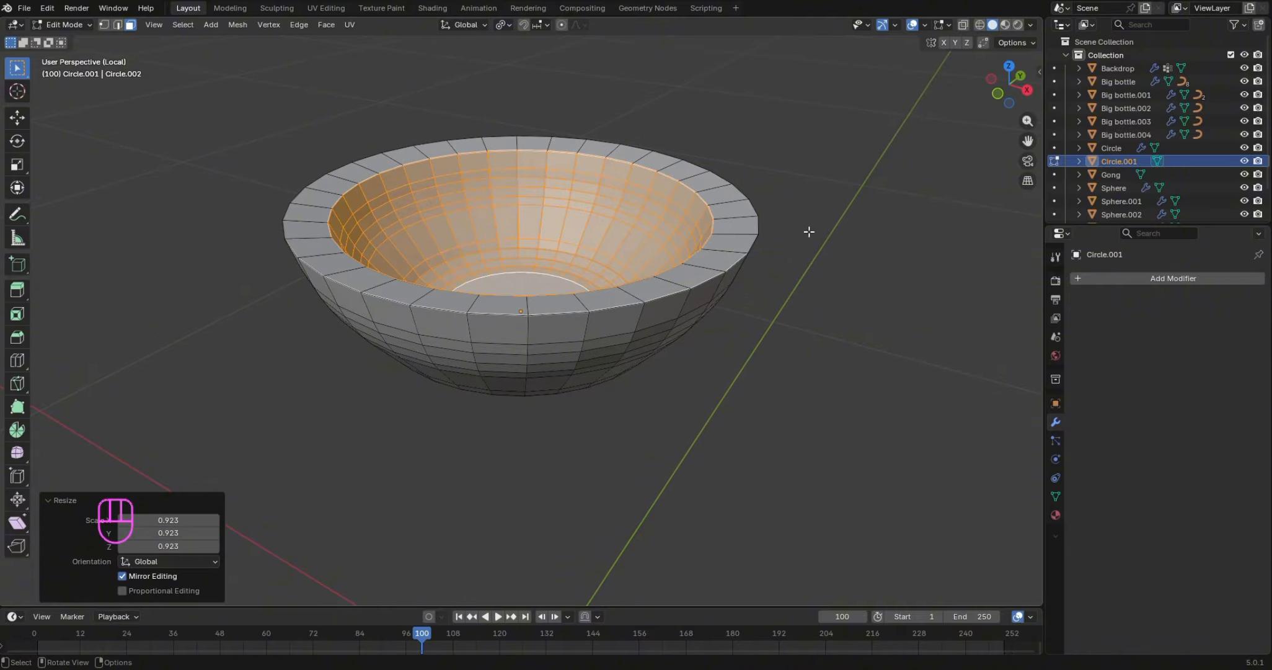
# Return to Object Mode and apply smooth shading to the whole bowl
pyautogui.press('Tab')
pyautogui.rightClick(675, 277)
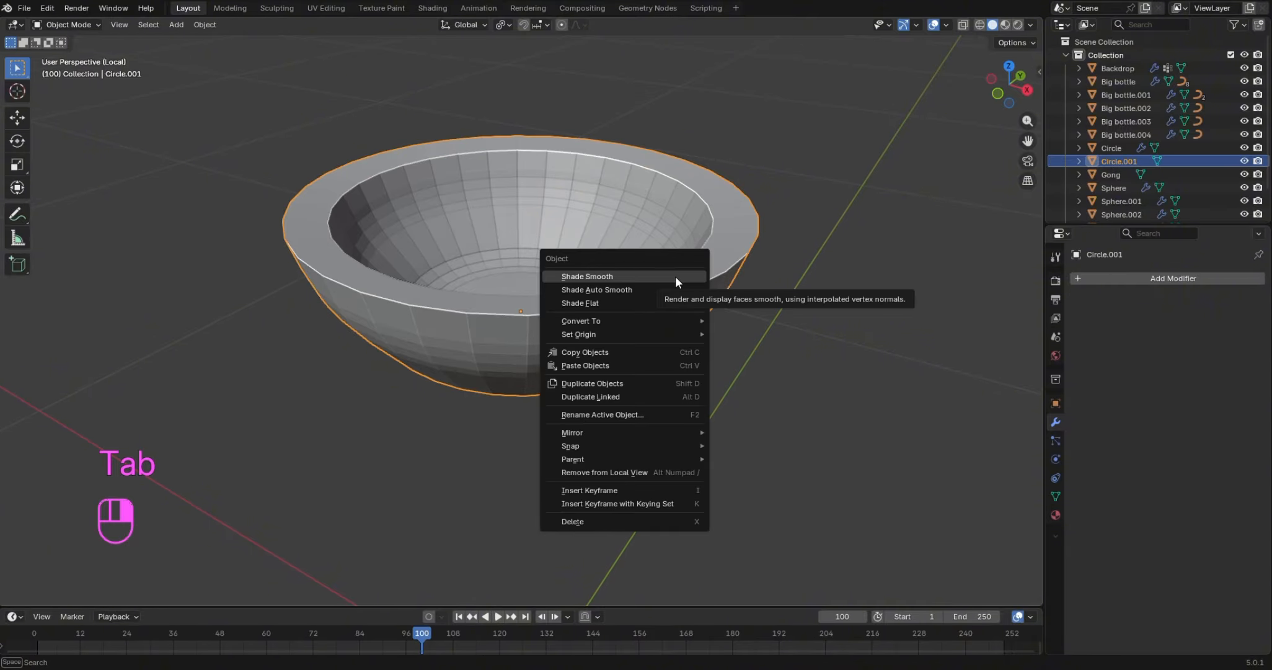
pyautogui.click(675, 277)
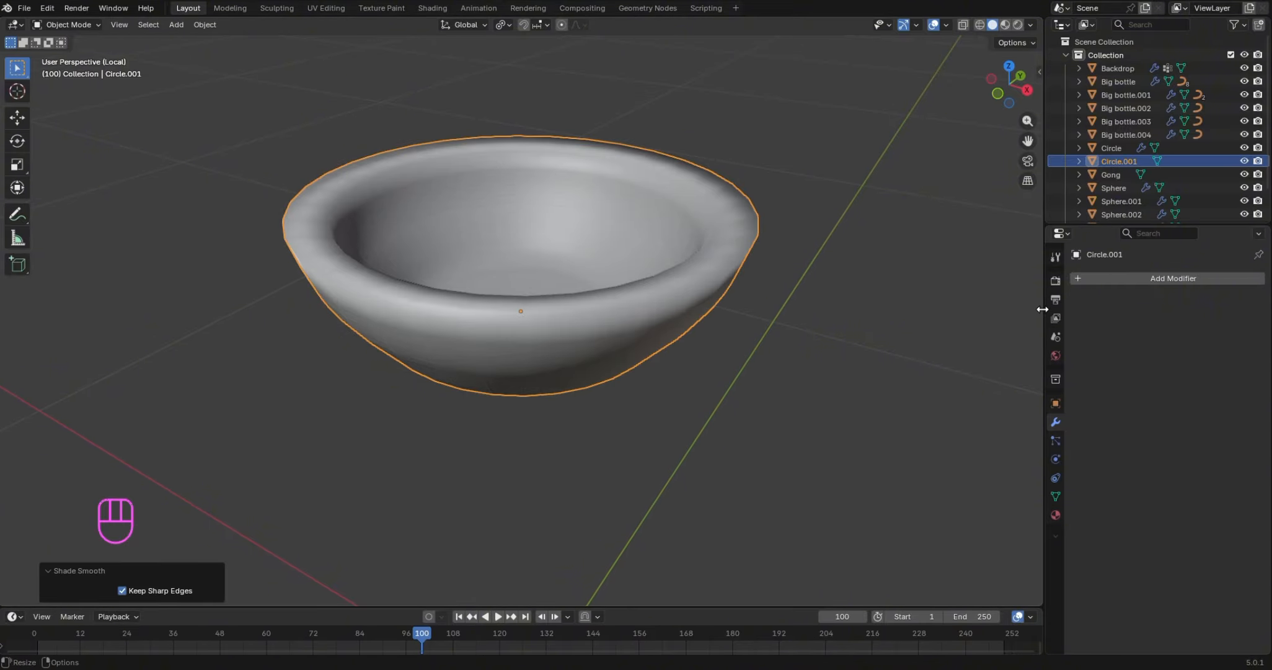
# Add a Subdivision Surface modifier to the bowl and set its viewport level to 2
pyautogui.click(1177, 279)
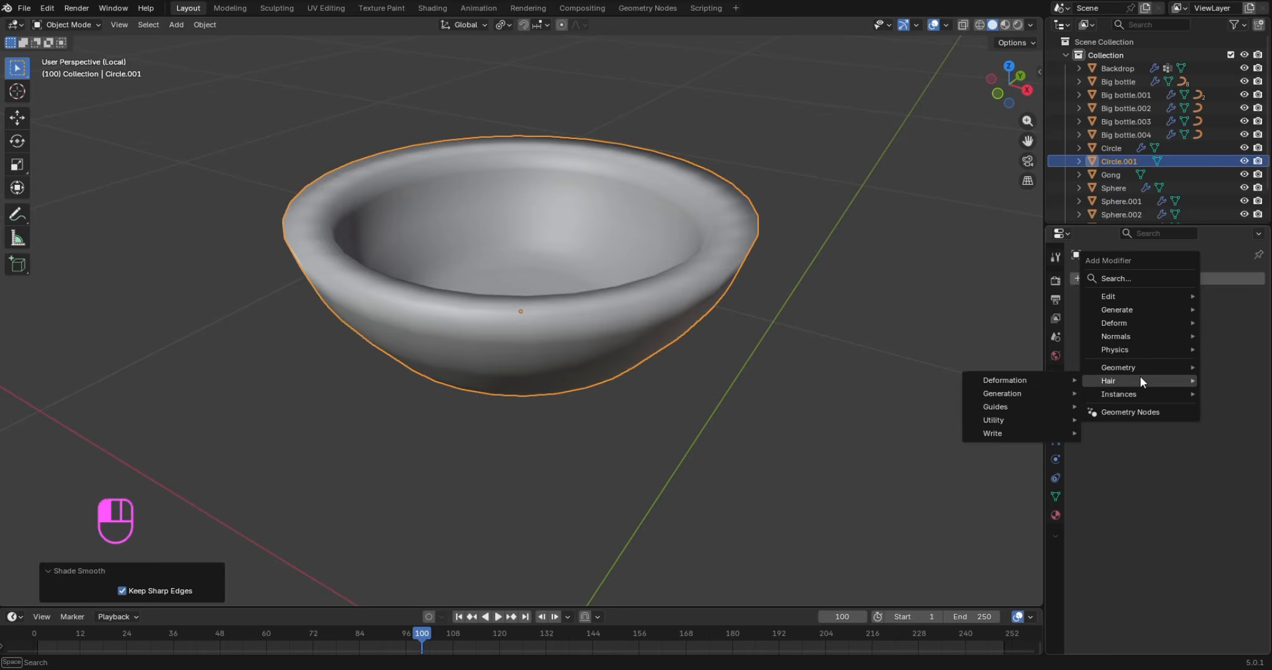
pyautogui.moveTo(1136, 367)
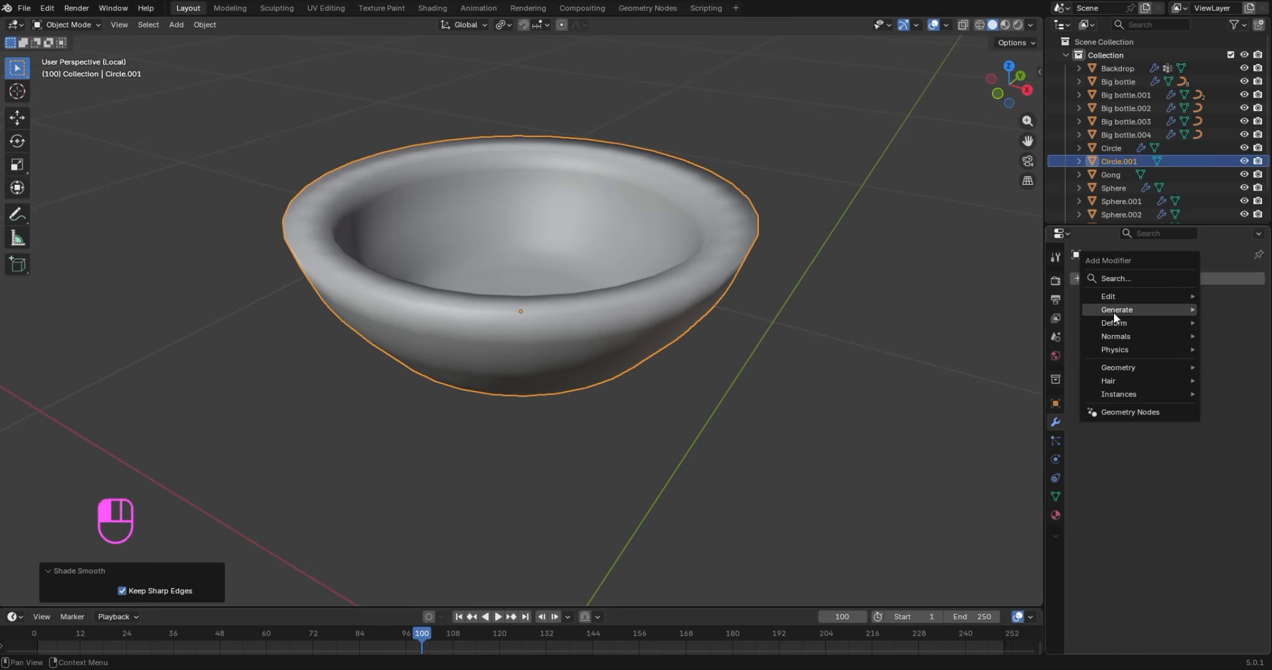
pyautogui.moveTo(1114, 312)
pyautogui.click(991, 521)
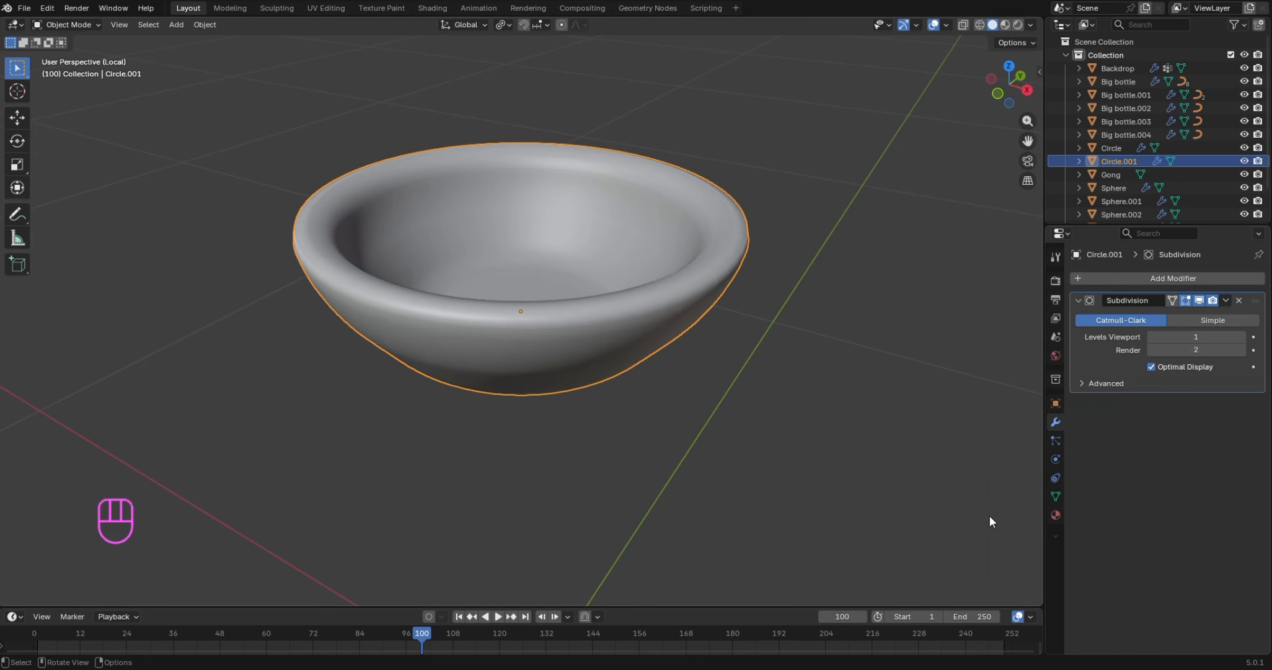
pyautogui.click(1242, 336)
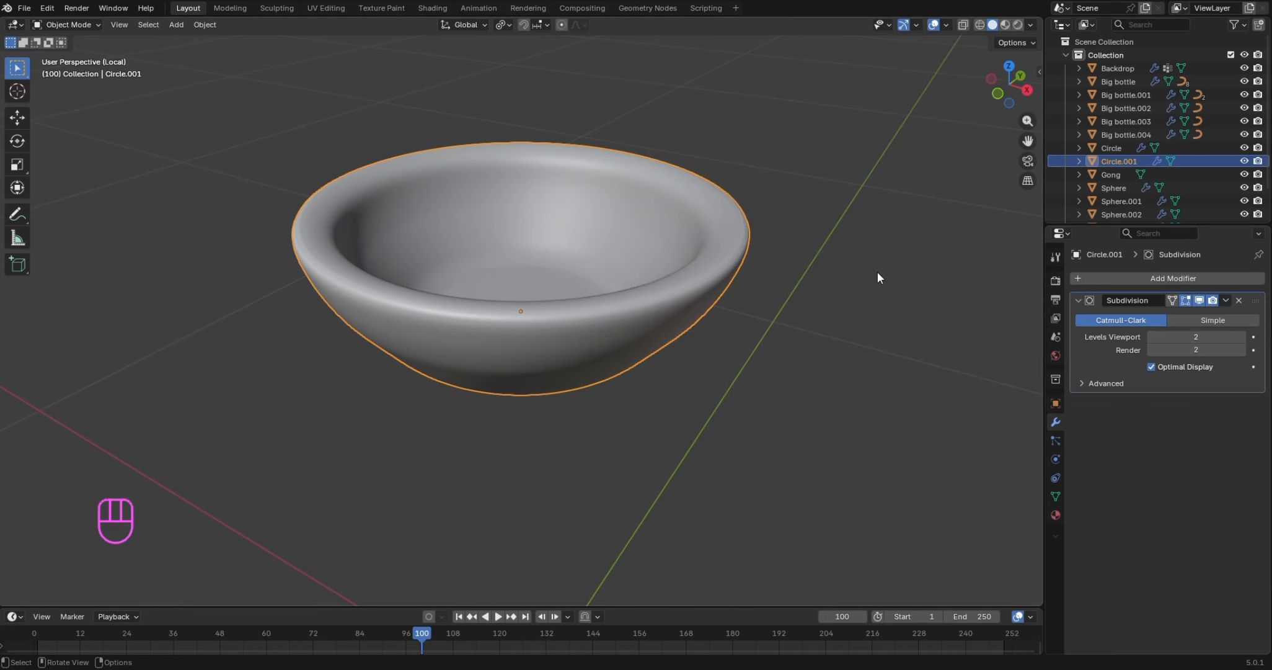
# Bevel the rim's inner and outer edge loops with 2 segments and a width of about 0.027 m
pyautogui.press('Tab')
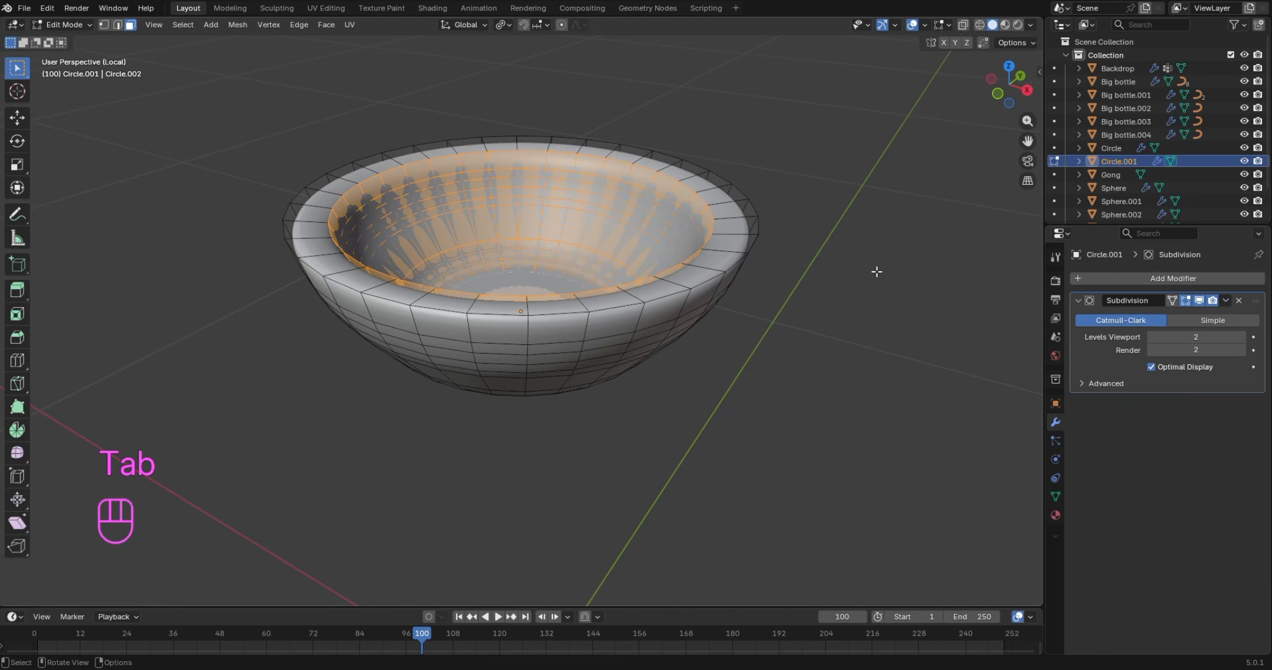
pyautogui.click(750, 246)
pyautogui.press('2')
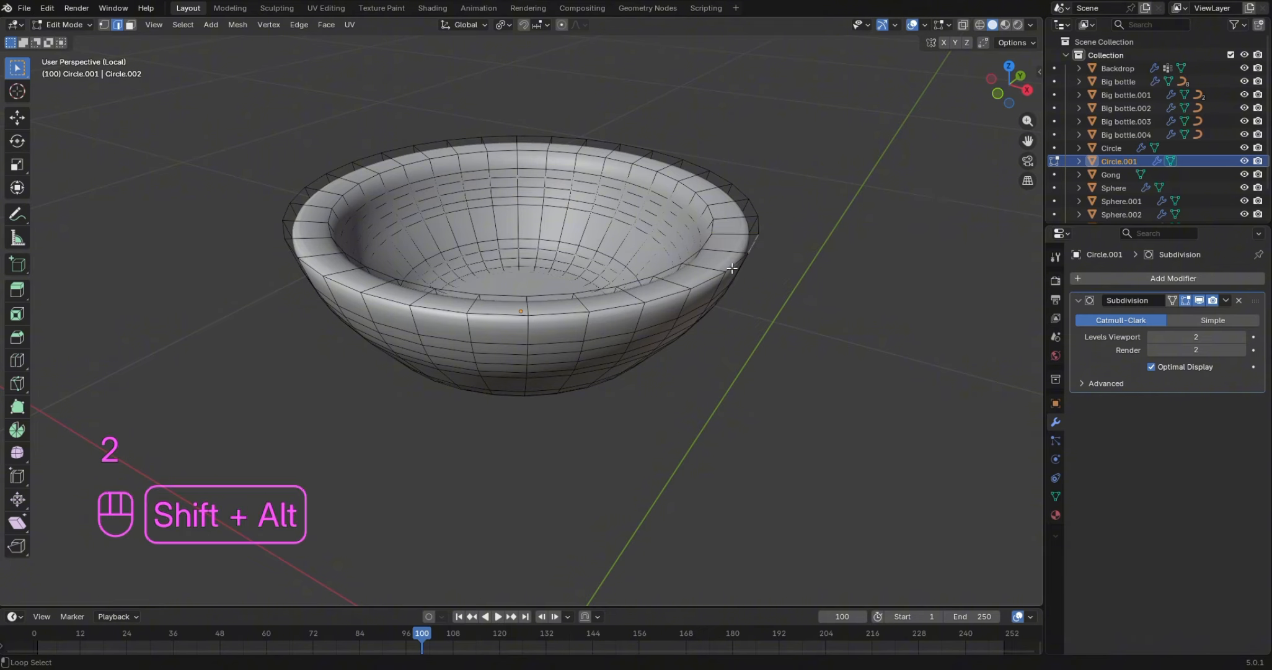
pyautogui.keyDown('alt'); pyautogui.keyDown('shift'); pyautogui.click(709, 250); pyautogui.keyUp('shift'); pyautogui.keyUp('alt')
pyautogui.keyDown('alt'); pyautogui.keyDown('shift'); pyautogui.click(700, 249); pyautogui.keyUp('shift'); pyautogui.keyUp('alt')
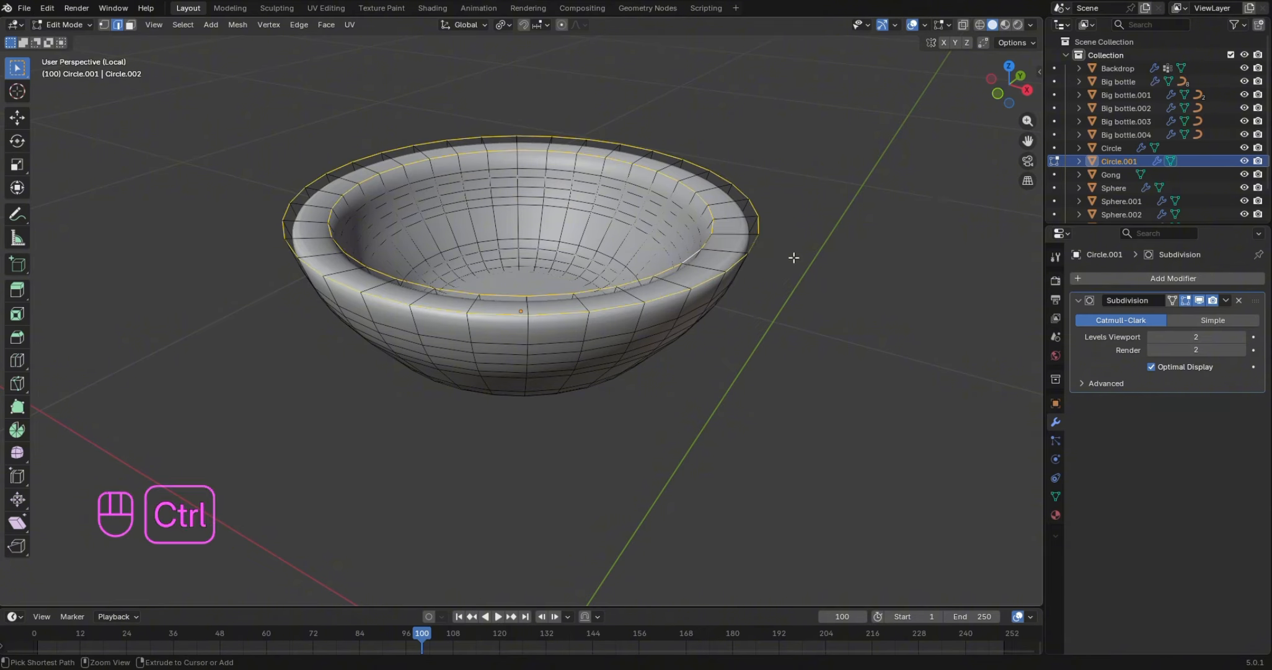
pyautogui.hotkey('ctrl', 'b')
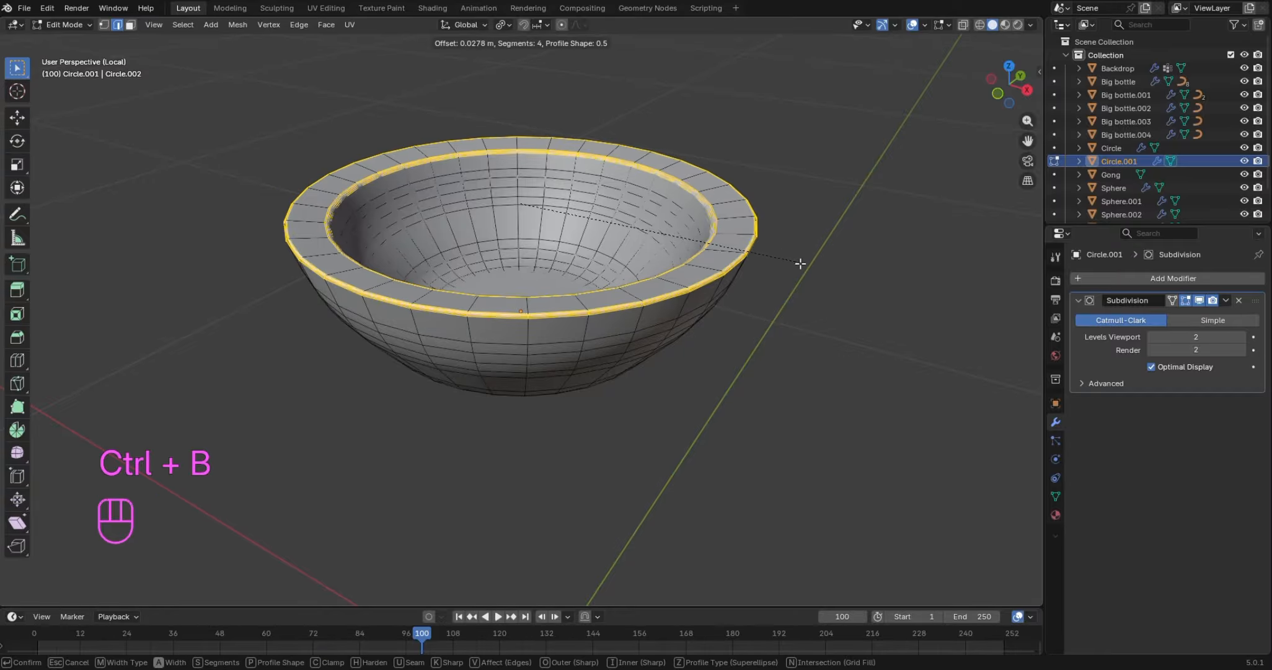
pyautogui.scroll(-1, 805, 268)
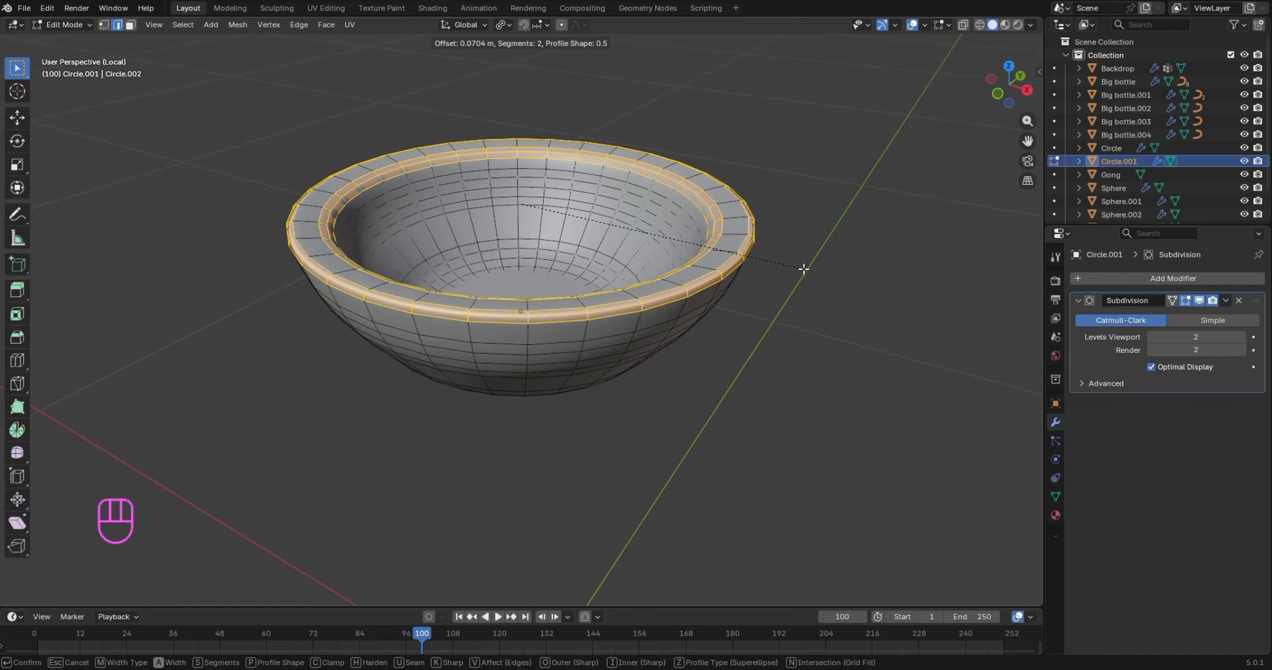
pyautogui.scroll(-1, 803, 266)
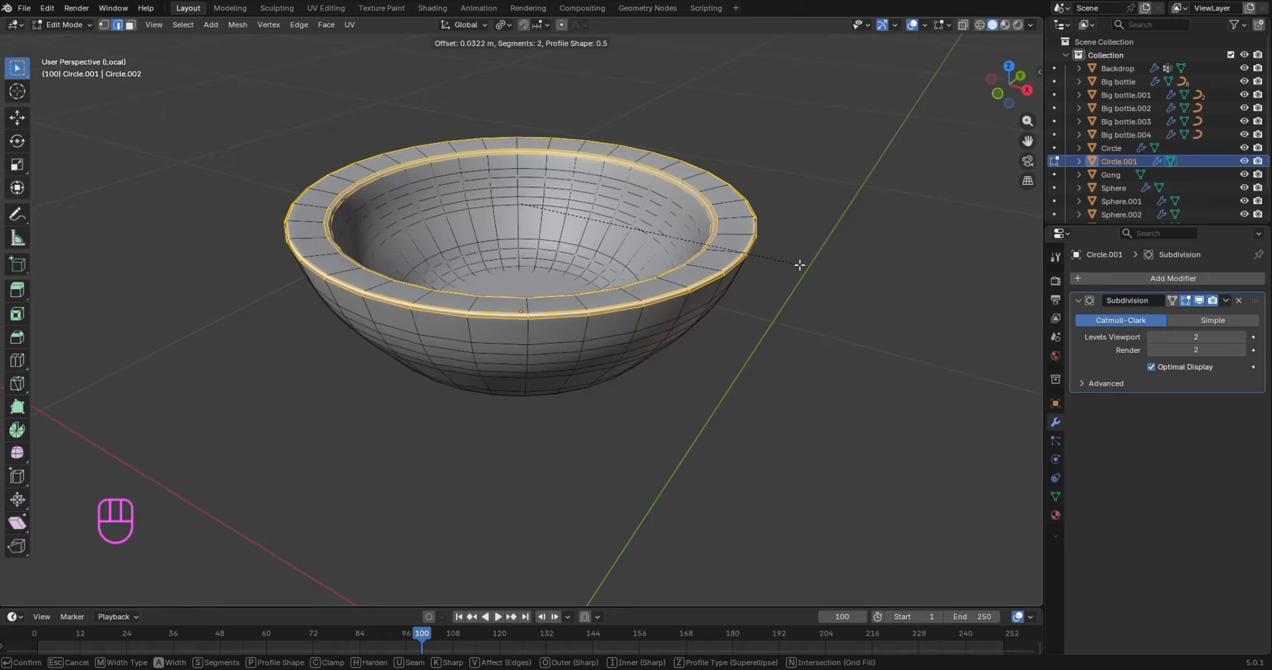
pyautogui.click(809, 259)
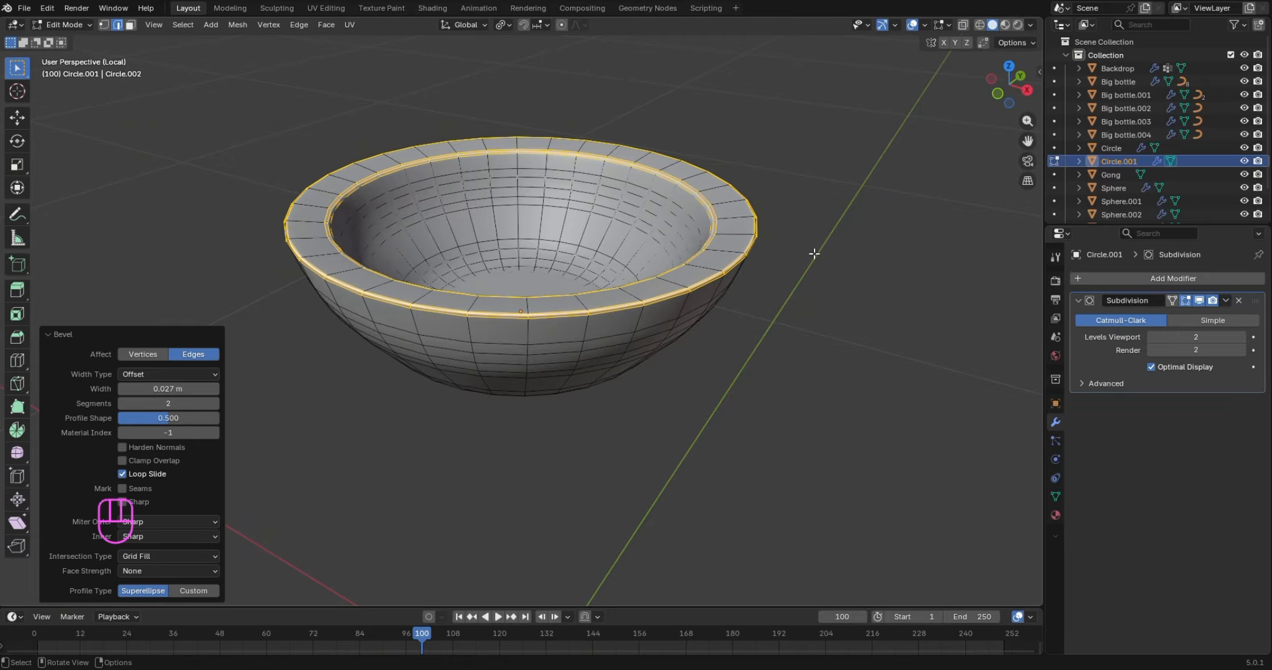
pyautogui.click(821, 249)
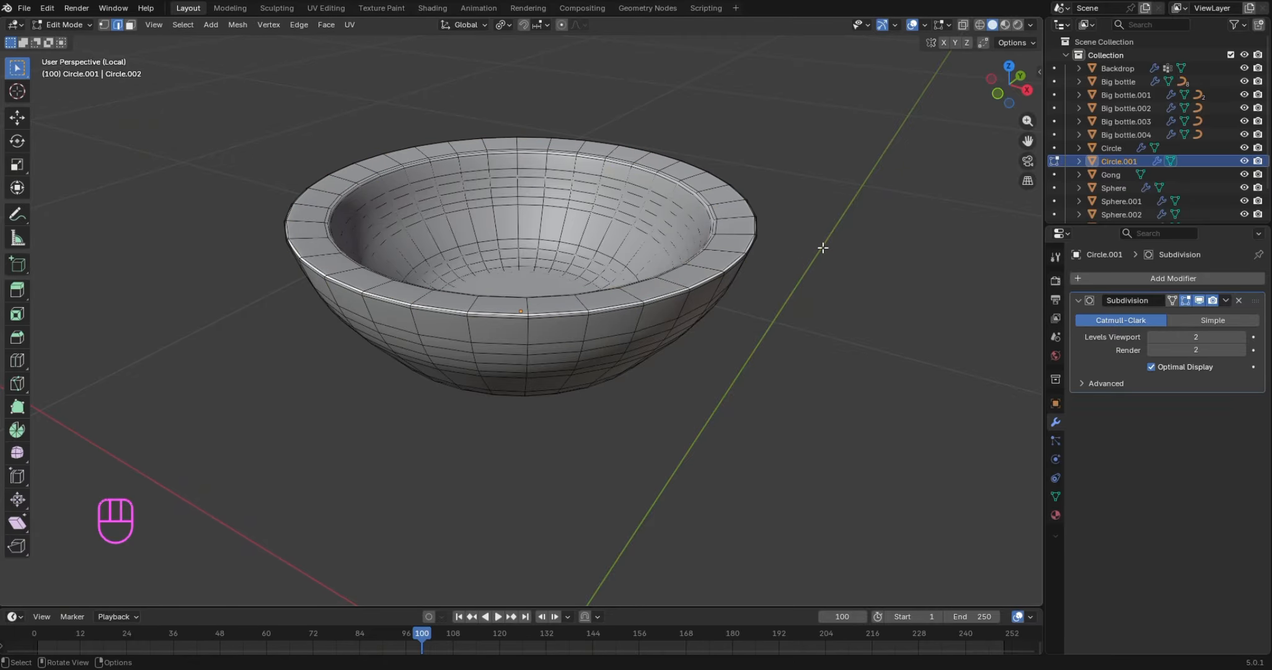
# Check the beveled rim in Object Mode, deselect the bowl and leave local view to show the whole scene
pyautogui.press('Tab')
pyautogui.scroll(-3, 824, 248)
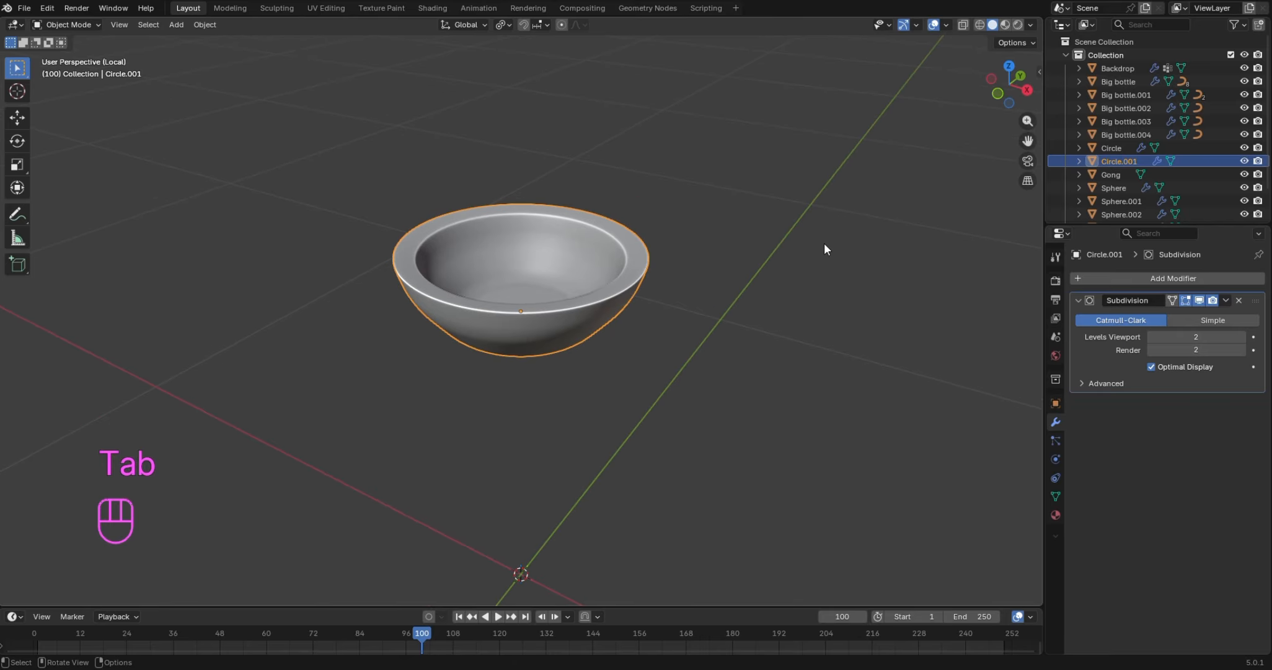
pyautogui.scroll(2, 824, 249)
pyautogui.moveTo(988, 93); pyautogui.dragTo(991, 133)
pyautogui.click(857, 205)
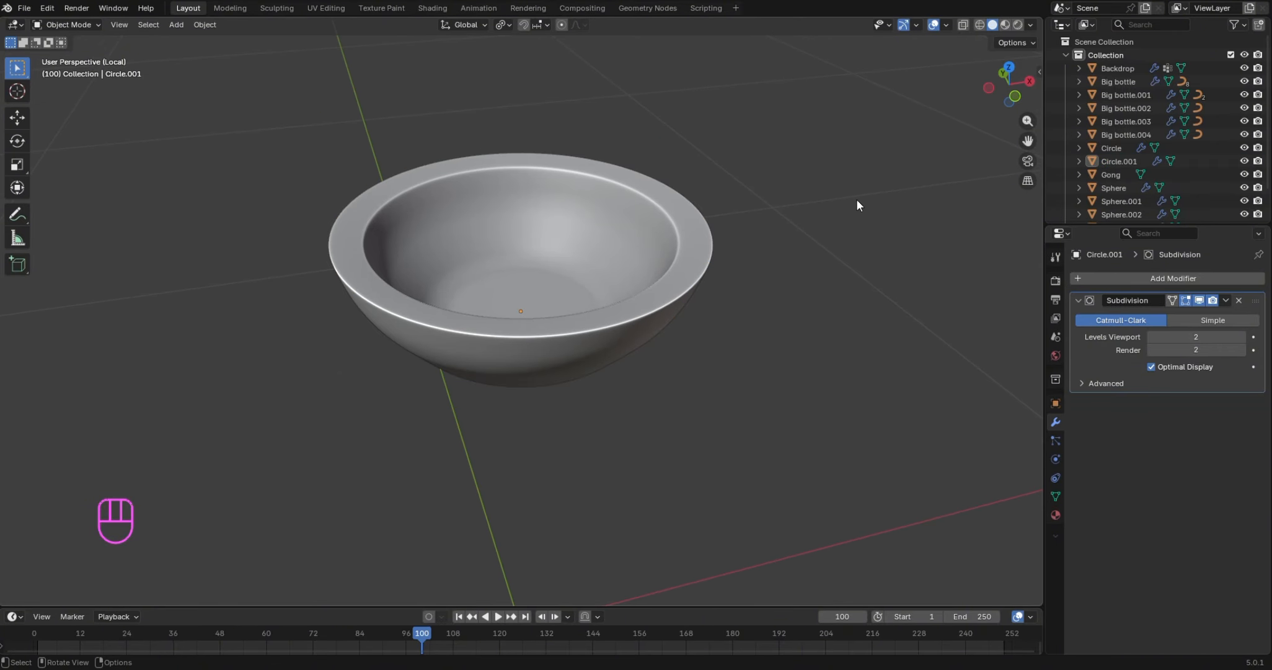
pyautogui.press('/')
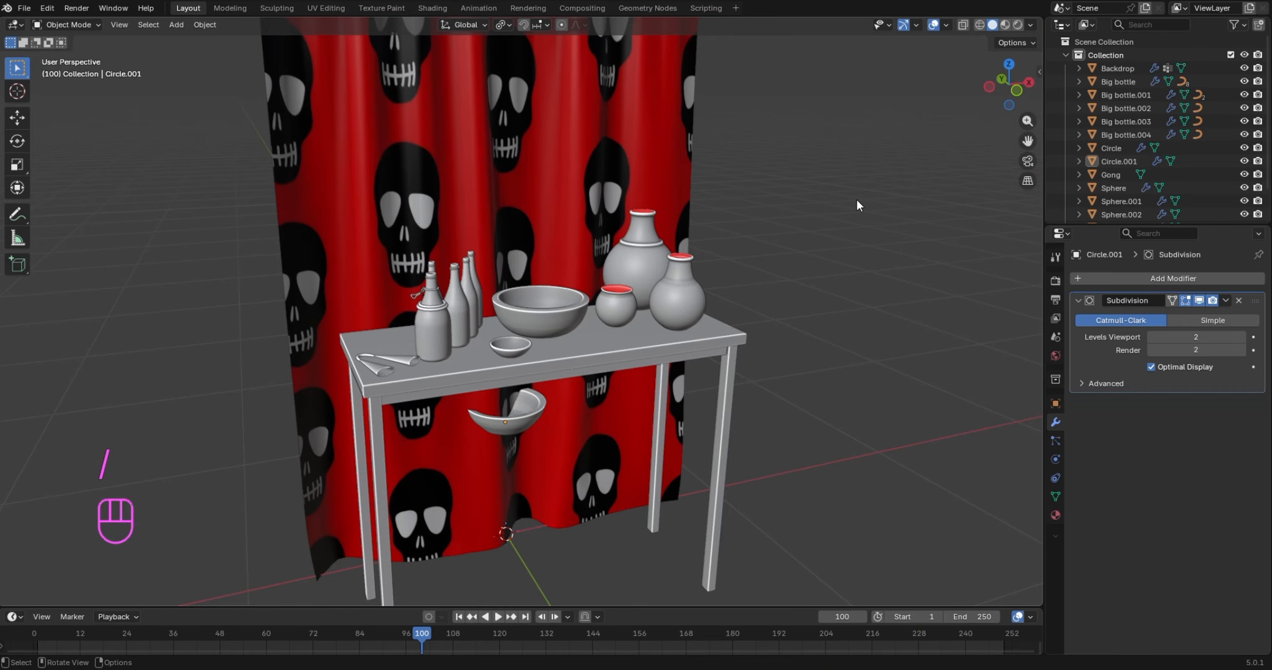
# Move the new bowl about -1.005 m along Y, out from behind the table, and raise it about 0.685 m
pyautogui.click(509, 413)
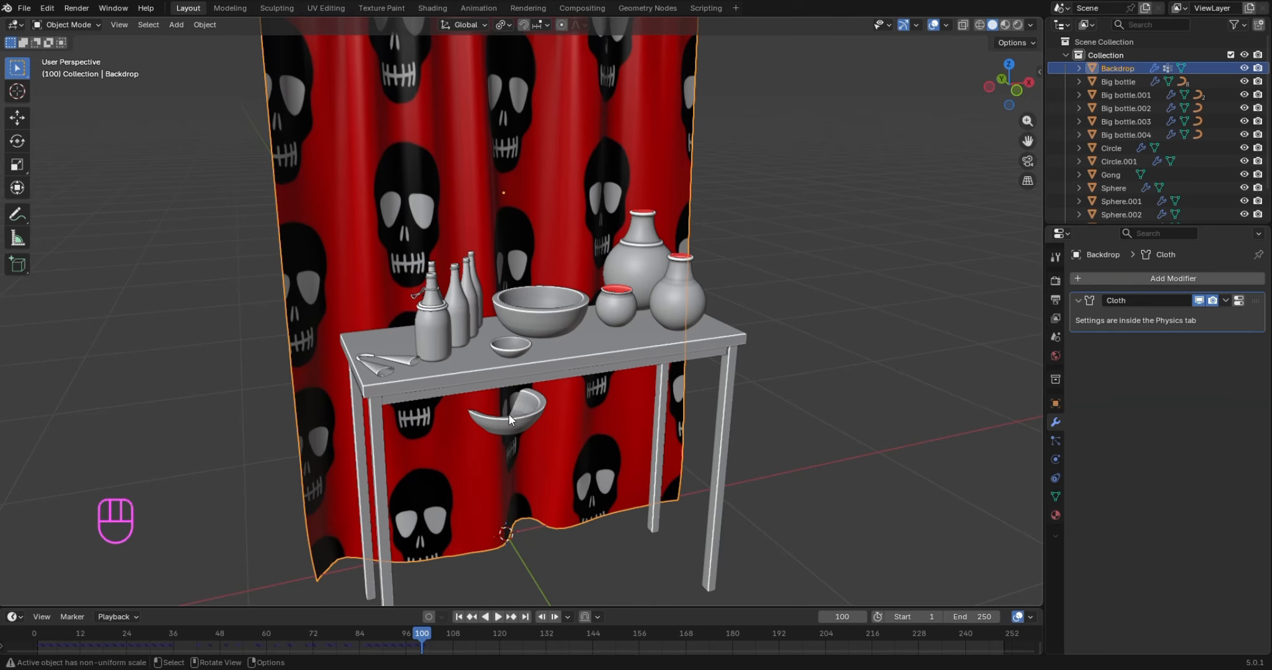
pyautogui.click(518, 419)
pyautogui.press('g')
pyautogui.press('y')
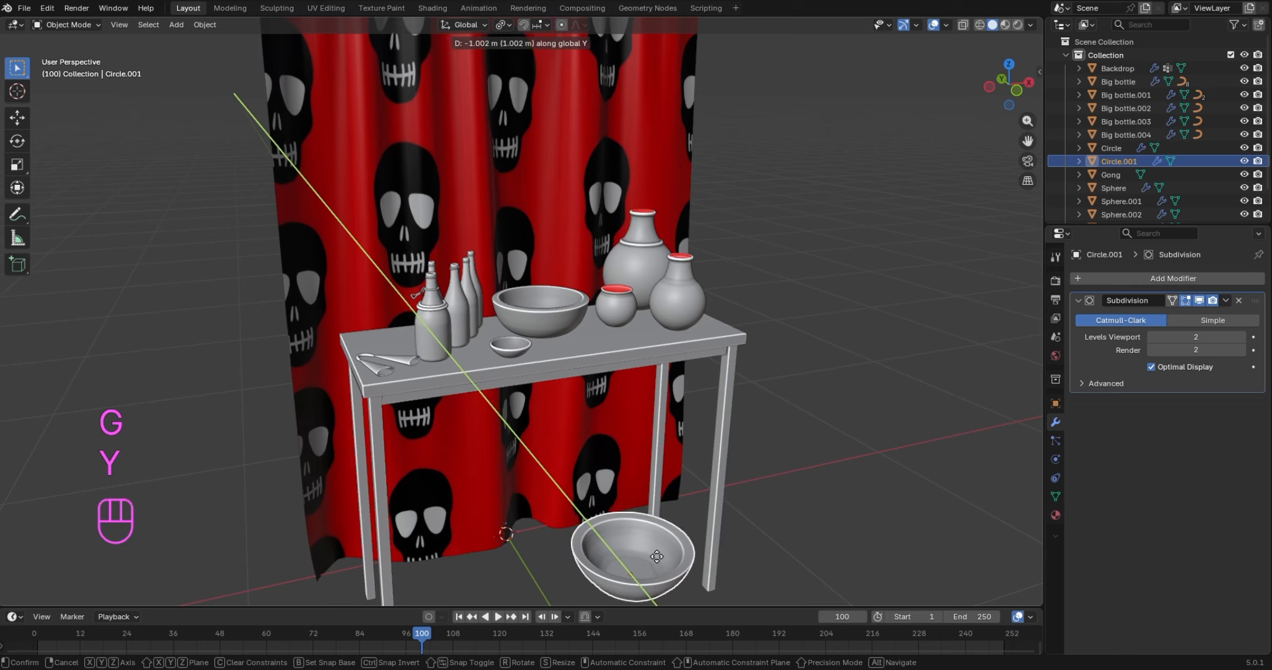
pyautogui.click(658, 557)
pyautogui.press('g')
pyautogui.press('z')
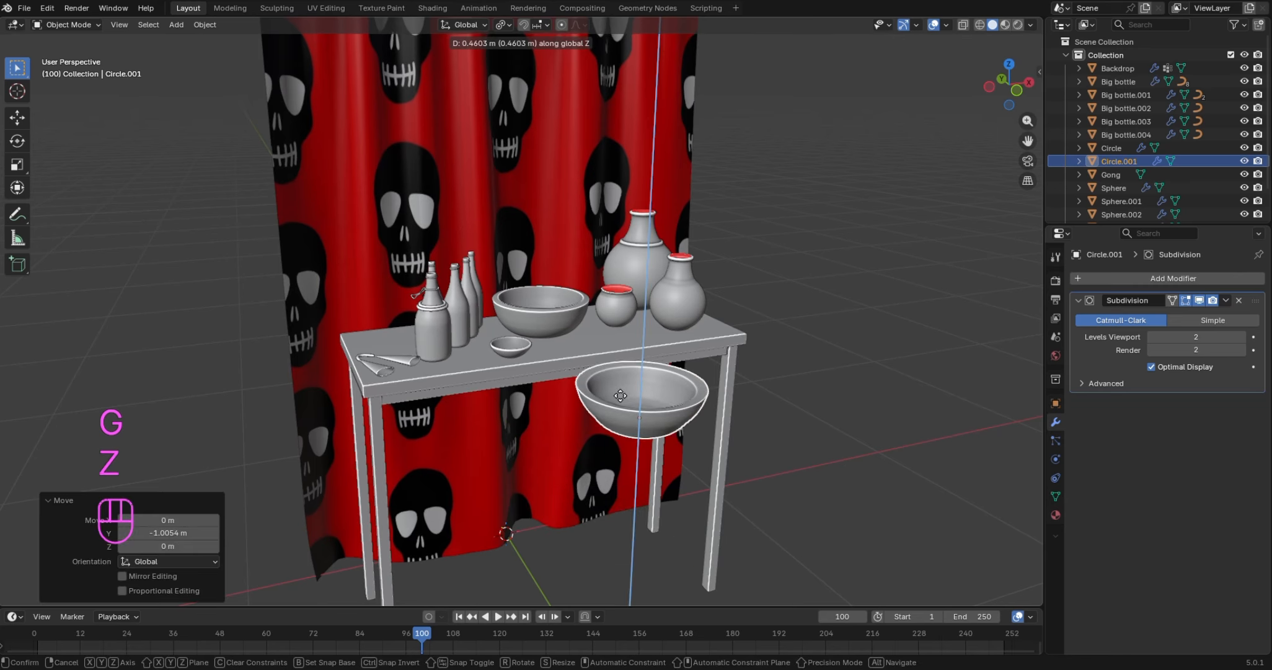
pyautogui.click(618, 312)
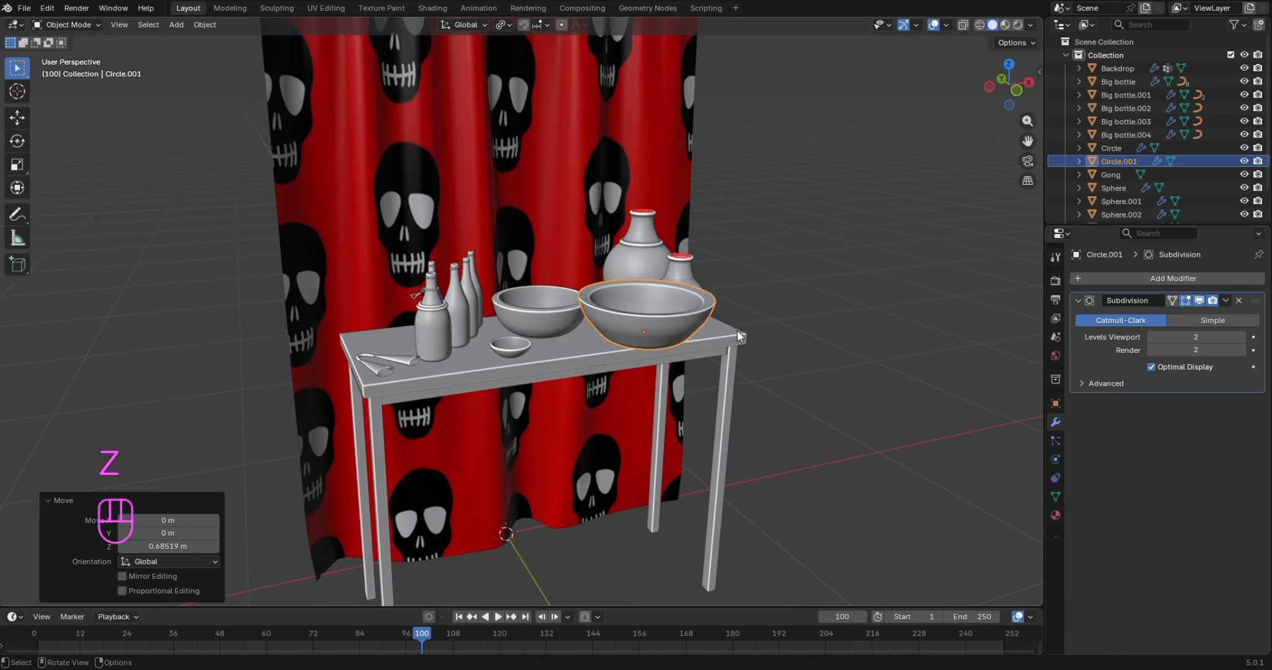
# Scale the new bowl down uniformly to about 0.489 to suit the other tableware
pyautogui.scroll(5, 738, 330)
pyautogui.scroll(-6, 735, 326)
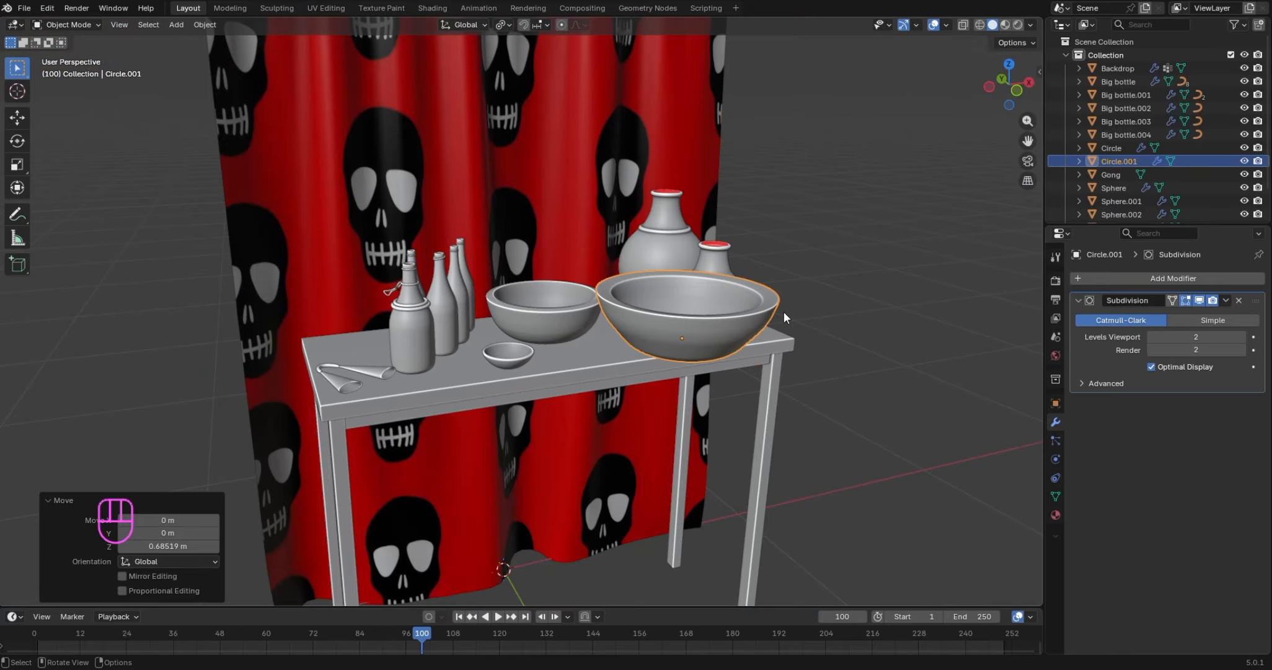
pyautogui.press('s')
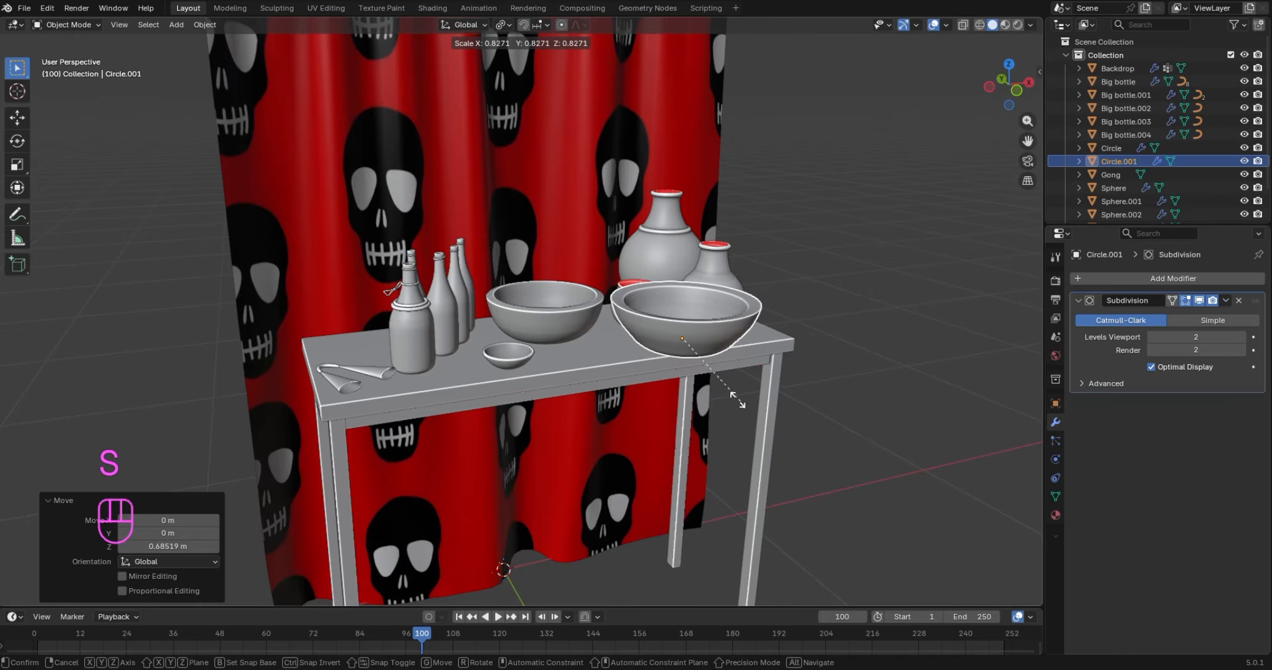
pyautogui.click(711, 382)
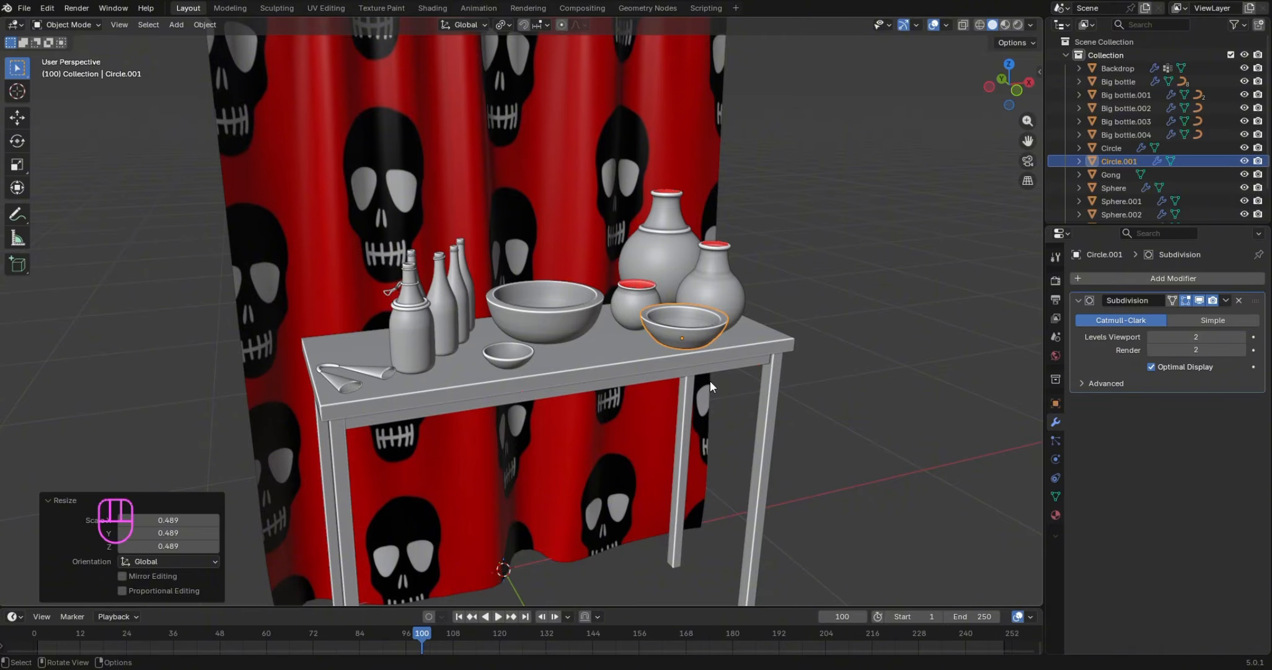
# Shift the bowl about -0.141 m along X and about -0.059 m along Y
pyautogui.press('g')
pyautogui.press('x')
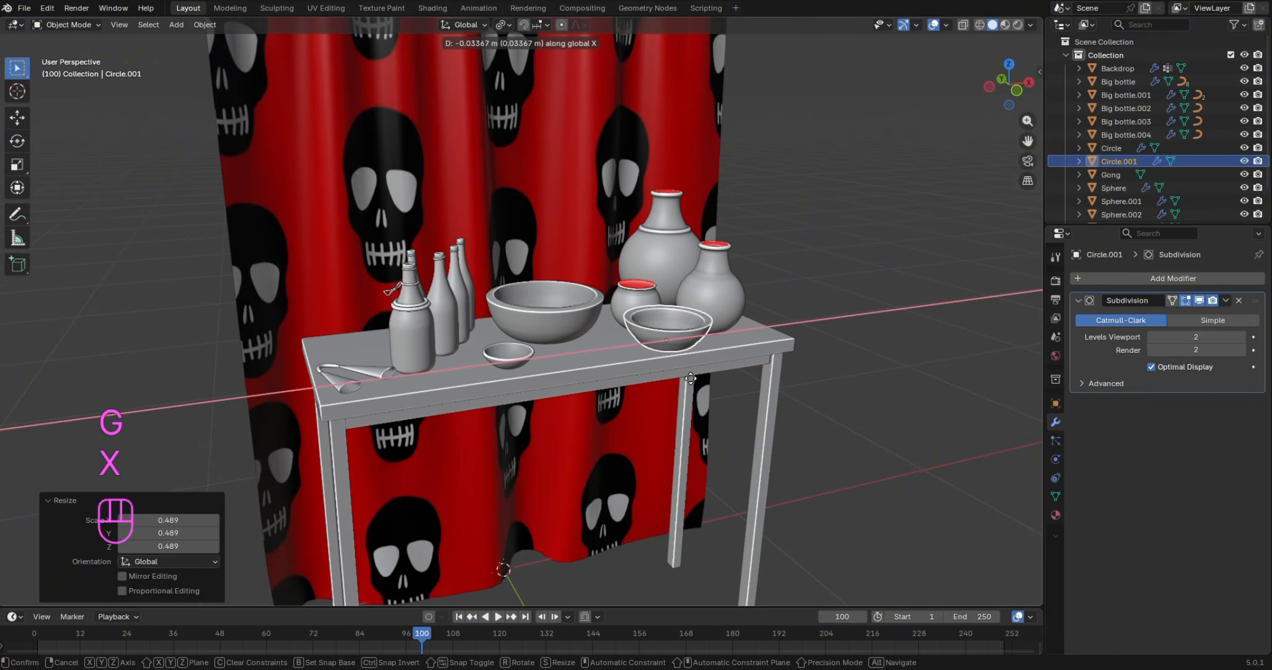
pyautogui.click(641, 379)
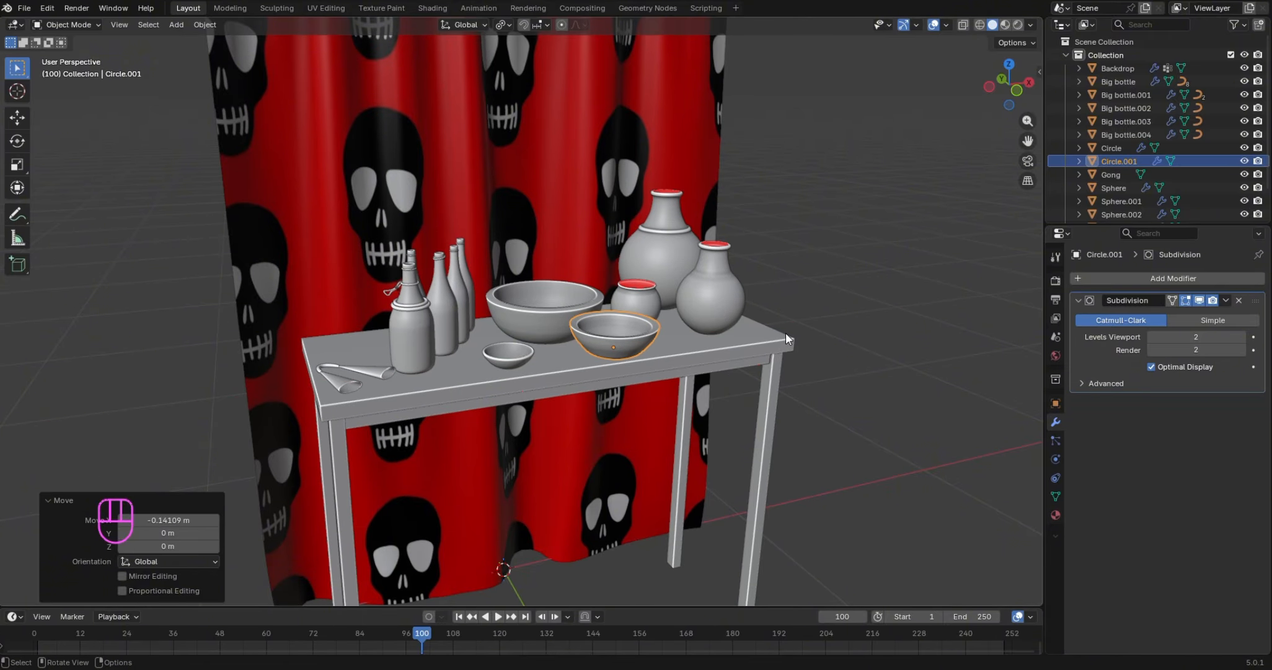
pyautogui.press('g')
pyautogui.press('y')
pyautogui.click(800, 349)
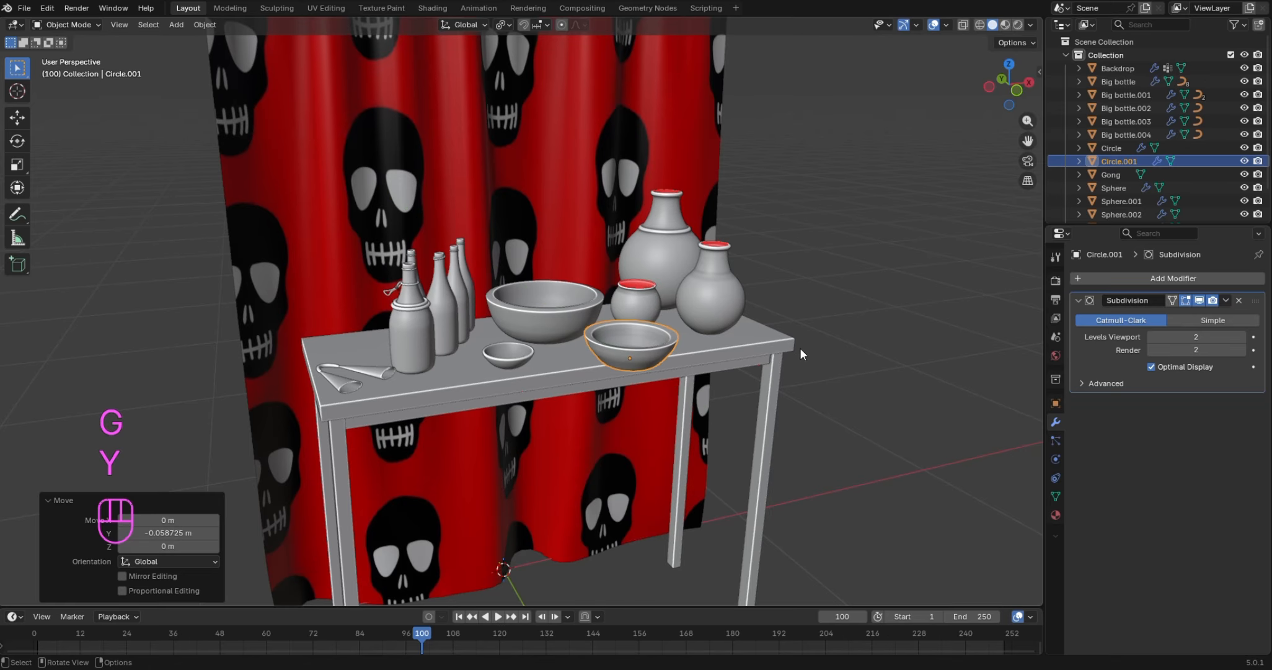
# Scale the bowl down further by a uniform factor of about 0.714
pyautogui.press('s')
pyautogui.click(767, 367)
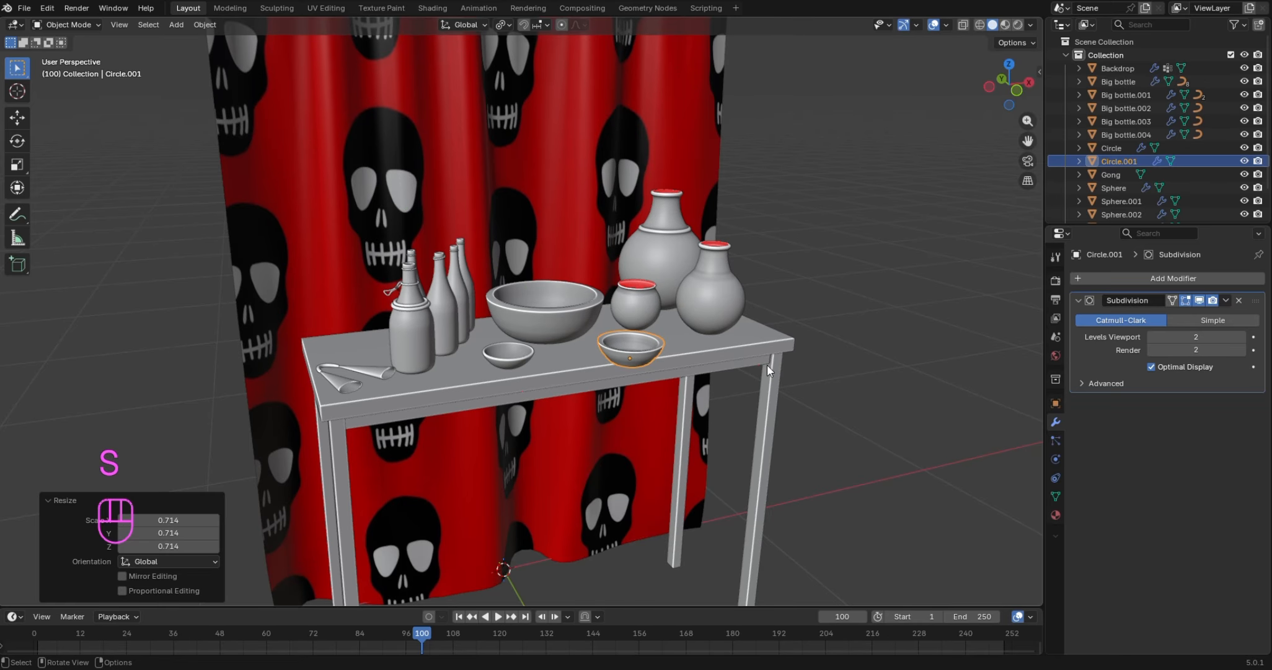
pyautogui.scroll(5, 767, 367)
pyautogui.scroll(-3, 767, 367)
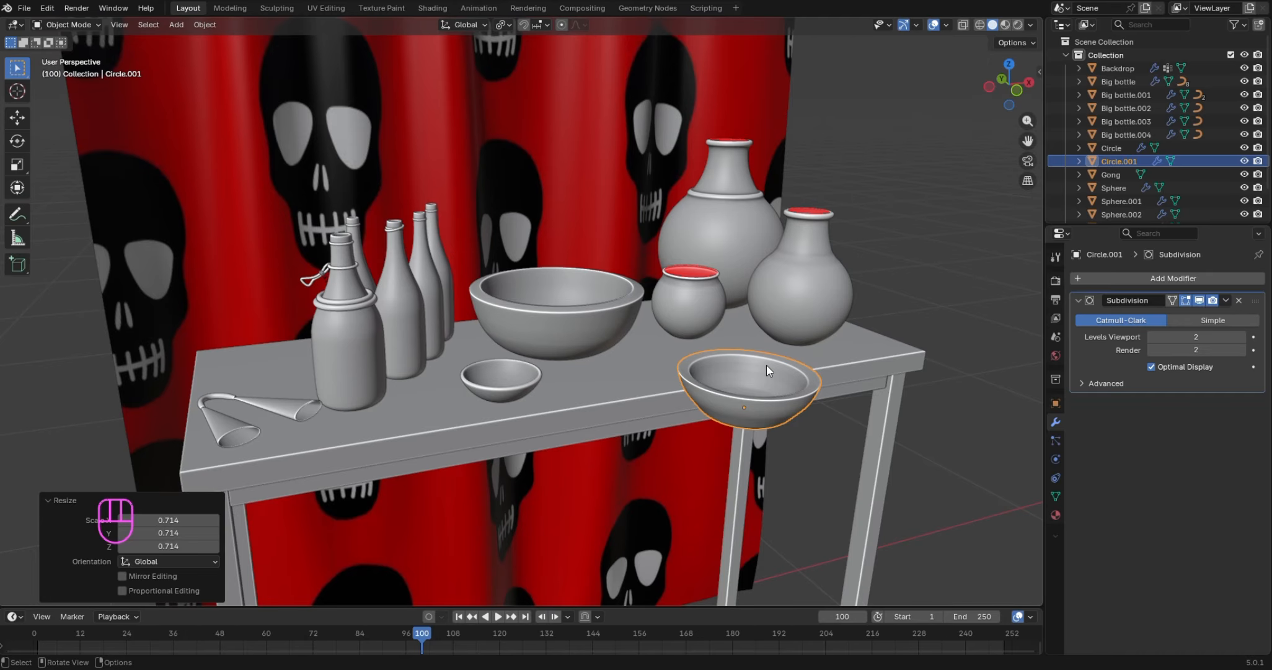
# In the right orthographic view, move the bowl about 0.498 m along Y until it is over the tabletop
pyautogui.press('KP_3')
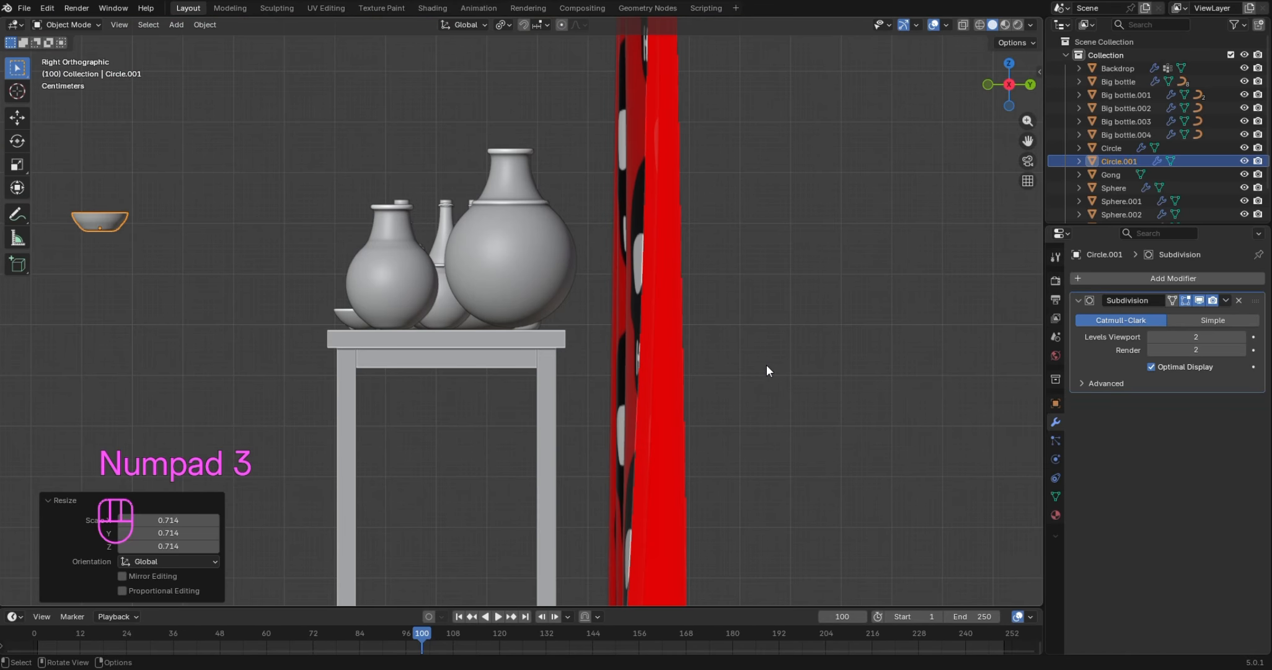
pyautogui.press('g')
pyautogui.press('y')
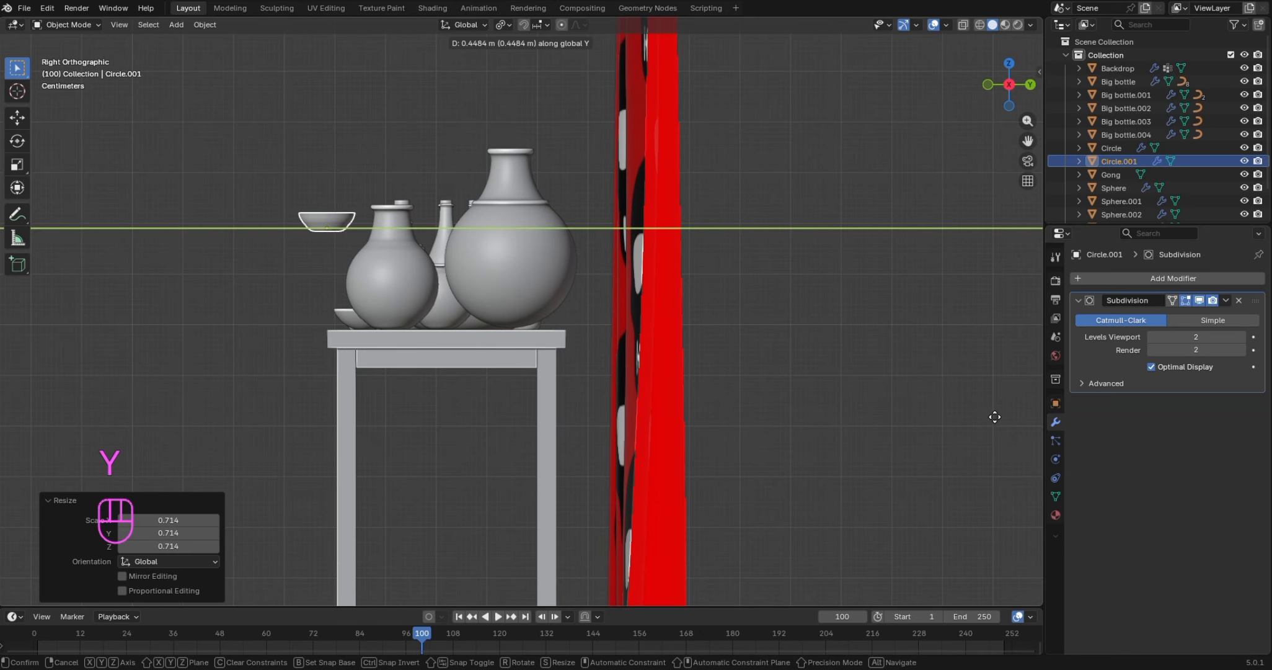
pyautogui.click(1017, 429)
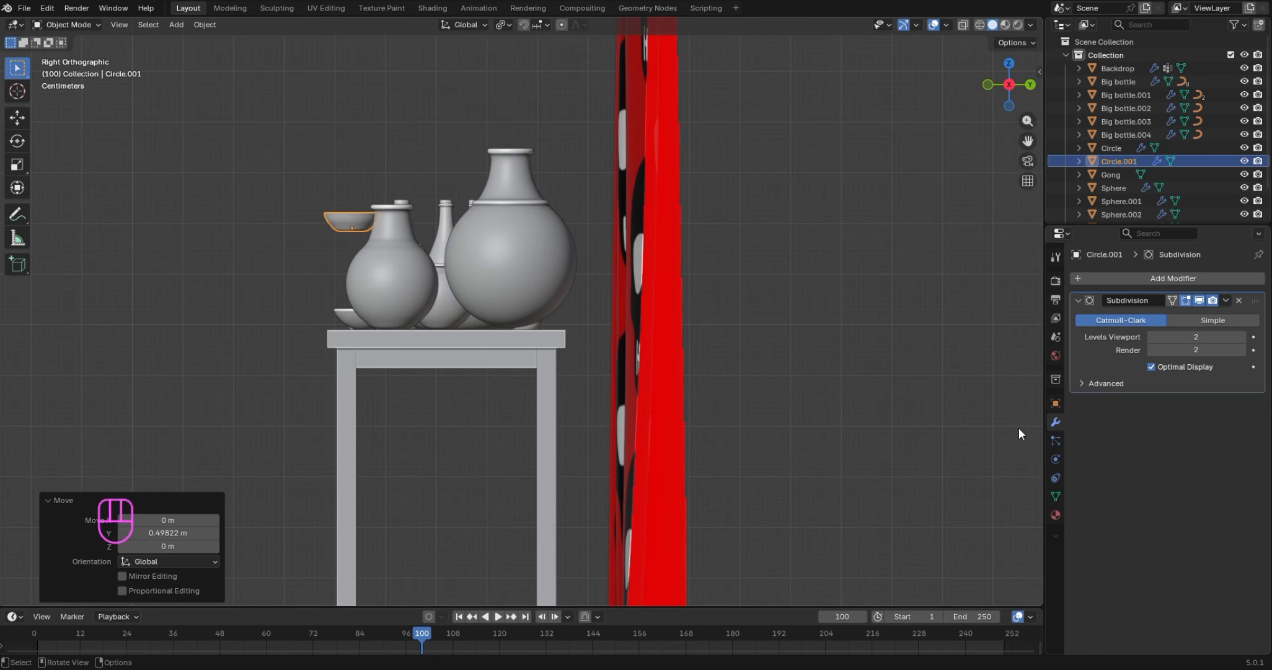
# Lower the bowl about 0.195 m along Z onto the tabletop and check its contact up close
pyautogui.press('g')
pyautogui.press('z')
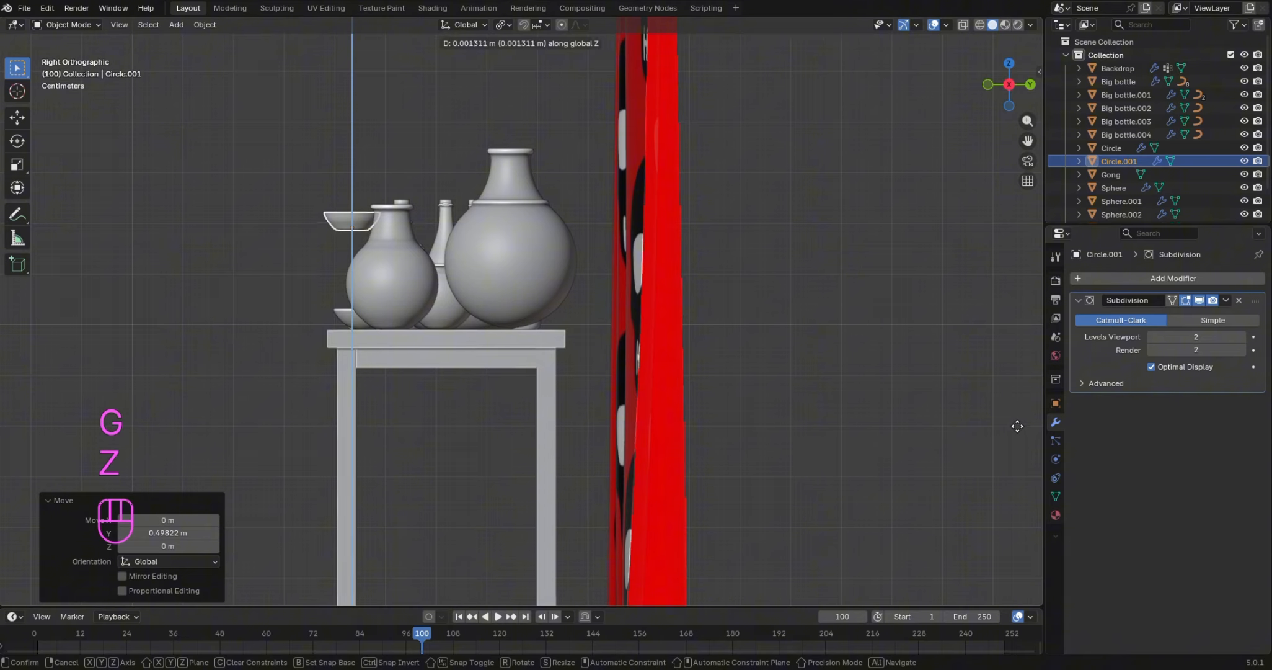
pyautogui.click(1026, 506)
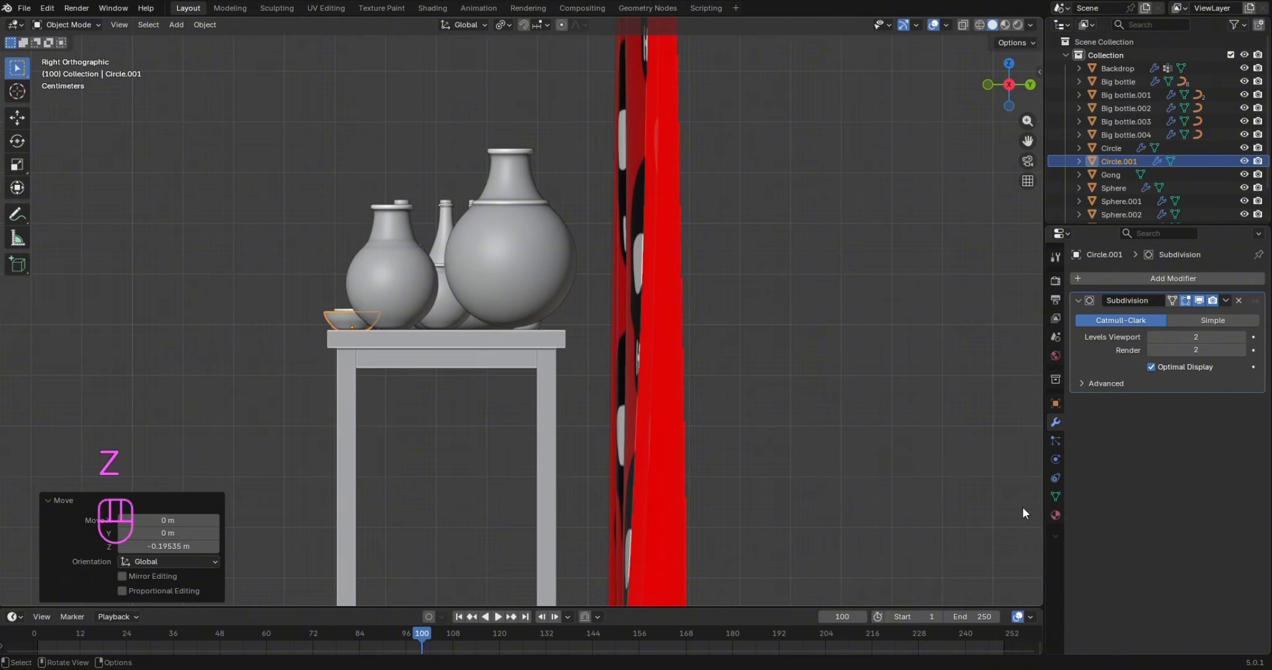
pyautogui.scroll(5, 733, 338)
pyautogui.scroll(1, 734, 335)
pyautogui.moveTo(1028, 140); pyautogui.dragTo(1184, 145)
pyautogui.scroll(1, 629, 232)
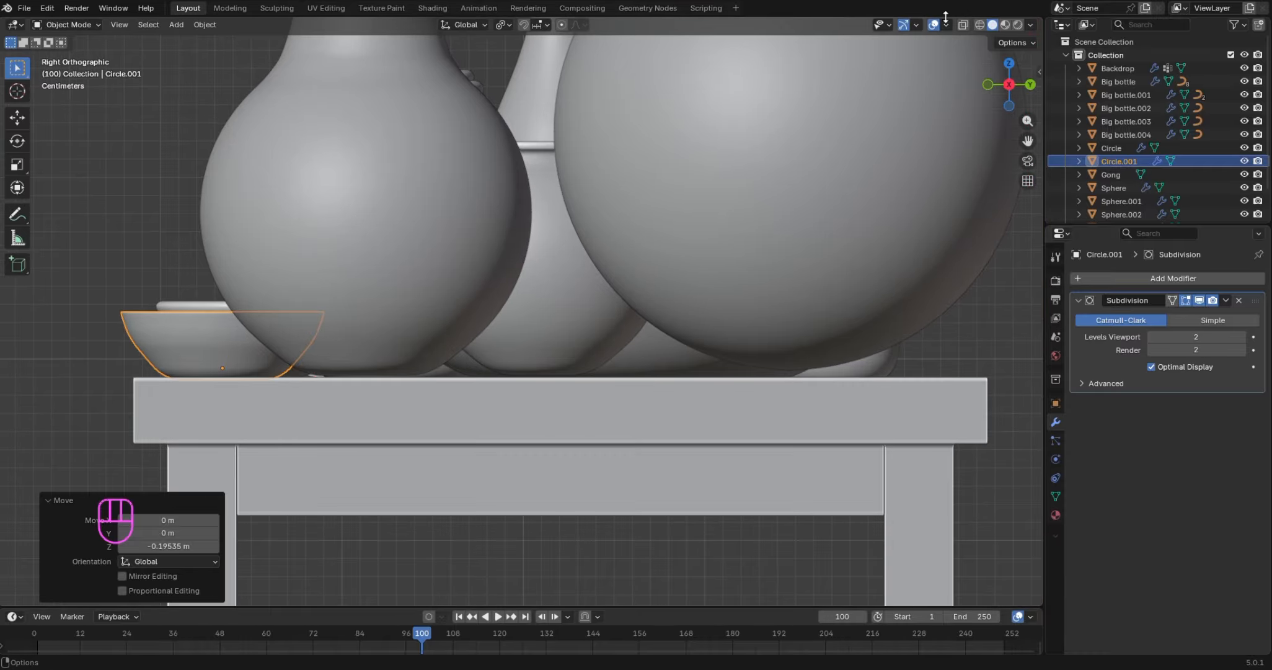
# Check the bowl's base in wireframe, raise the bowl about 0.0007 m along Z, and return to solid shading
pyautogui.click(980, 24)
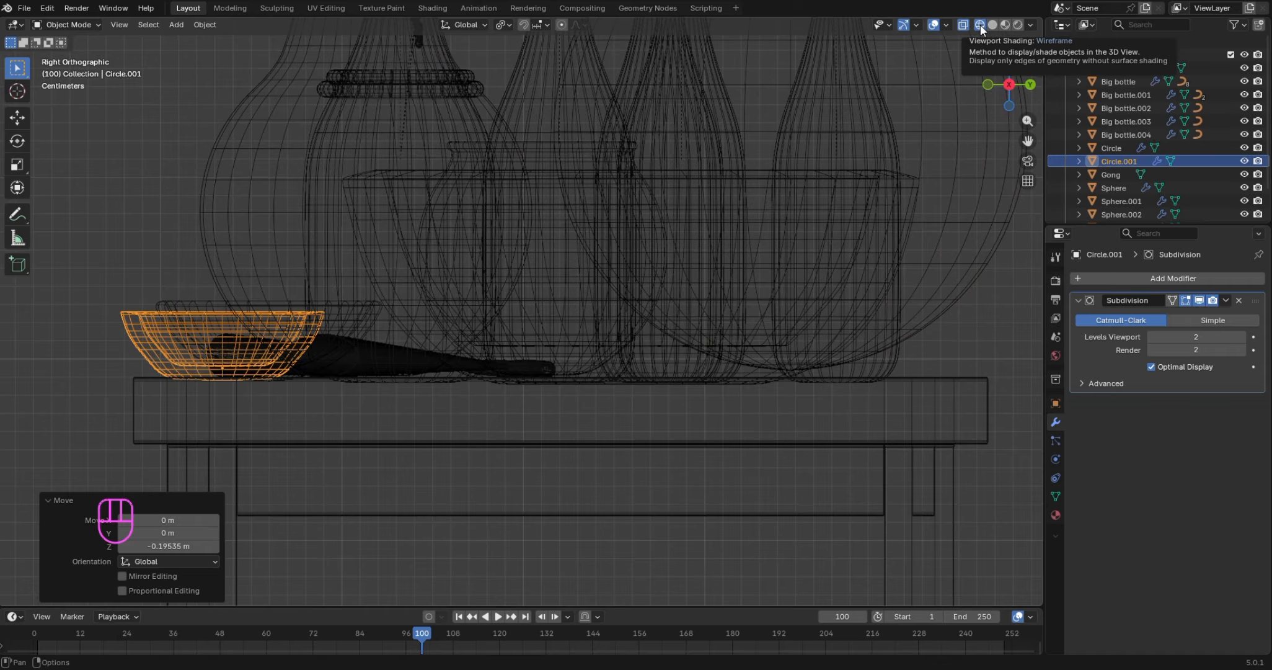
pyautogui.press('g')
pyautogui.press('z')
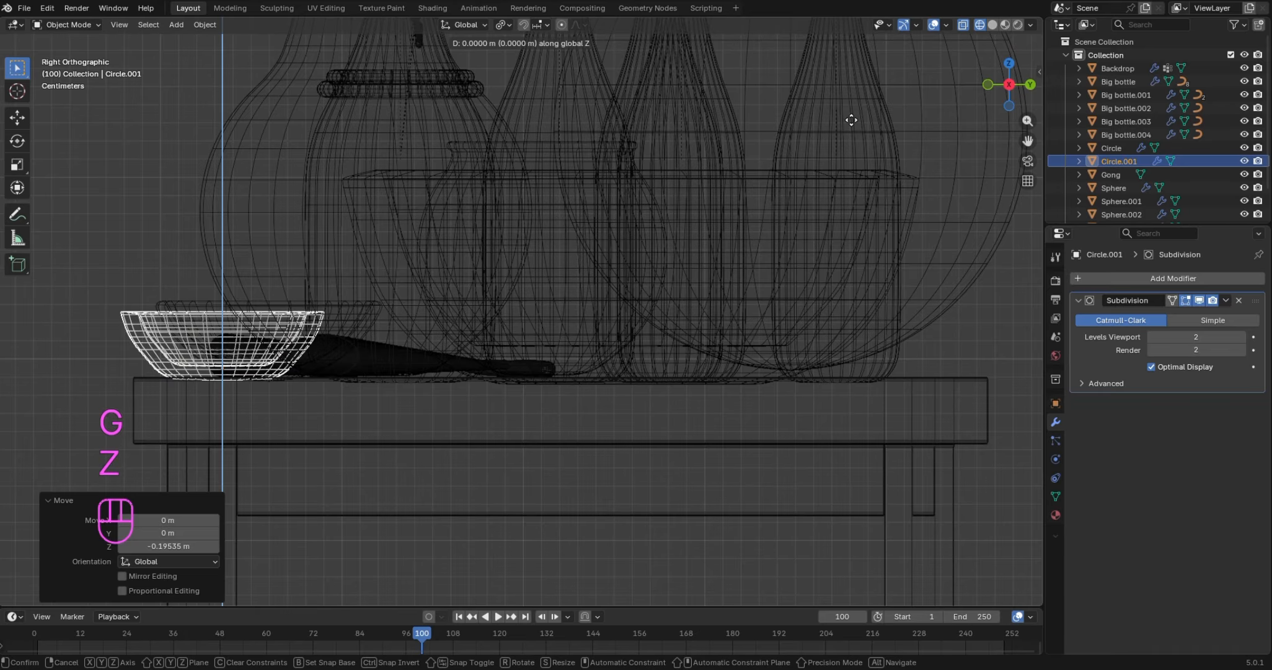
pyautogui.press('Up')
pyautogui.press('Up')
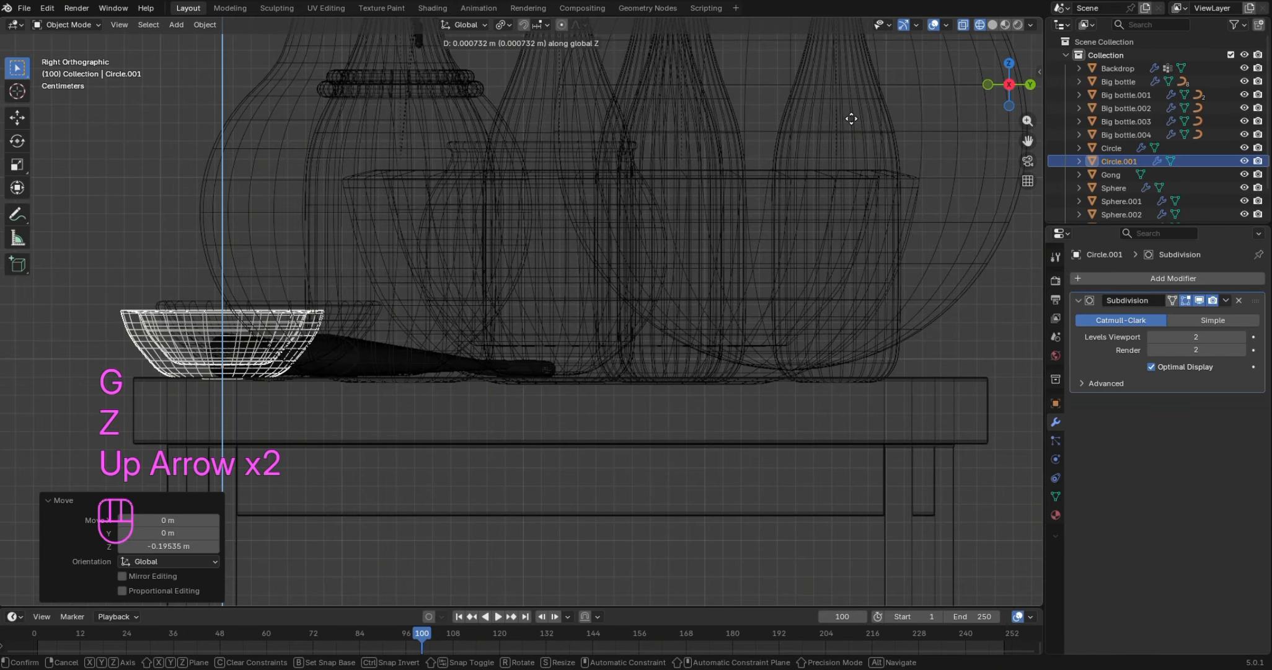
pyautogui.press('Return')
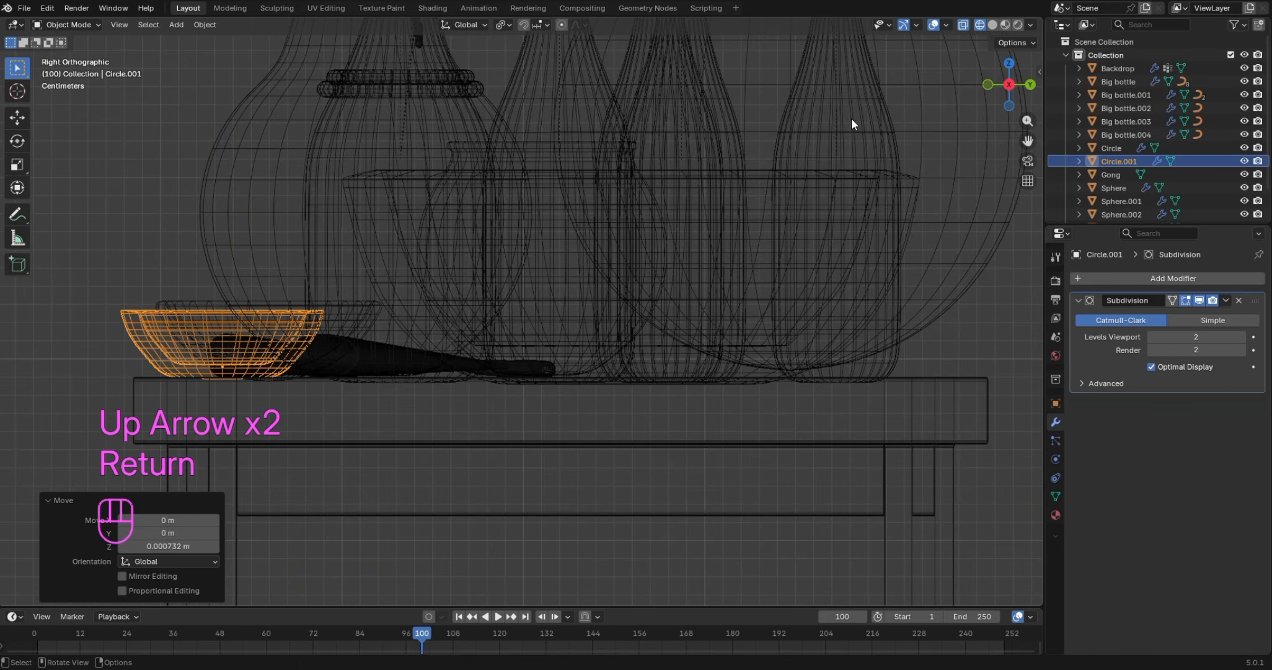
pyautogui.moveTo(1010, 104); pyautogui.dragTo(994, 28)
pyautogui.click(993, 25)
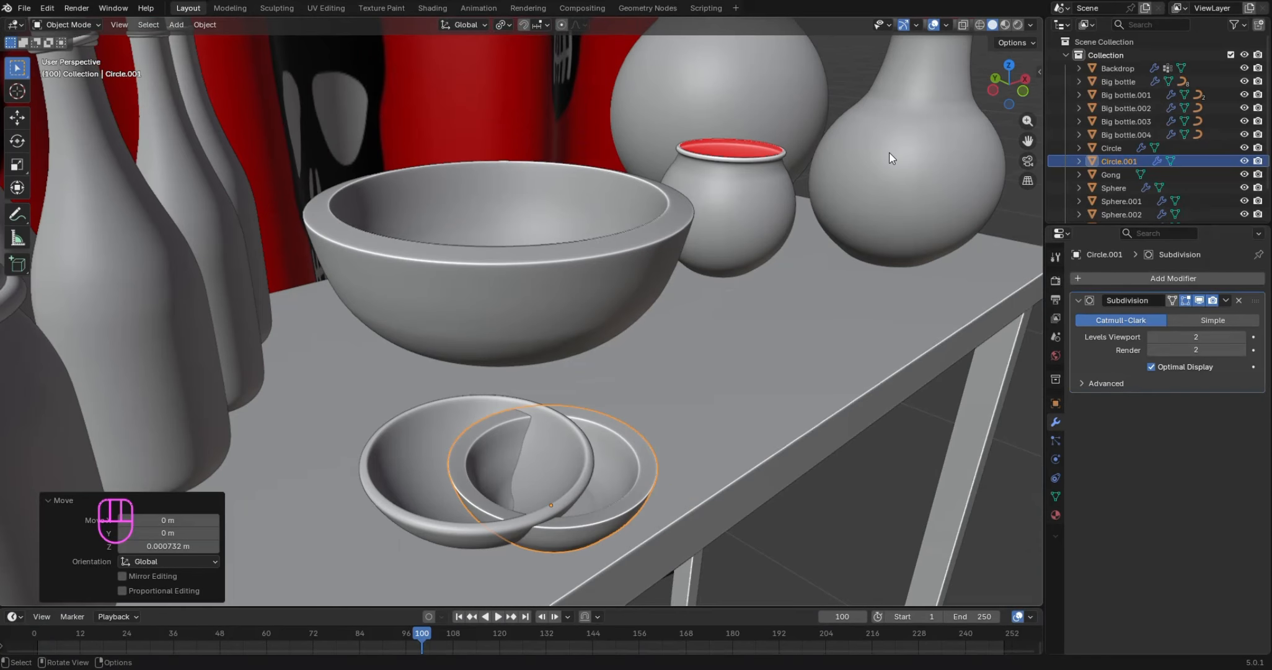
# Move the small bowl about 0.164 m along X so it stands clear of the neighbouring shallow bowl
pyautogui.scroll(-2, 891, 158)
pyautogui.press('g')
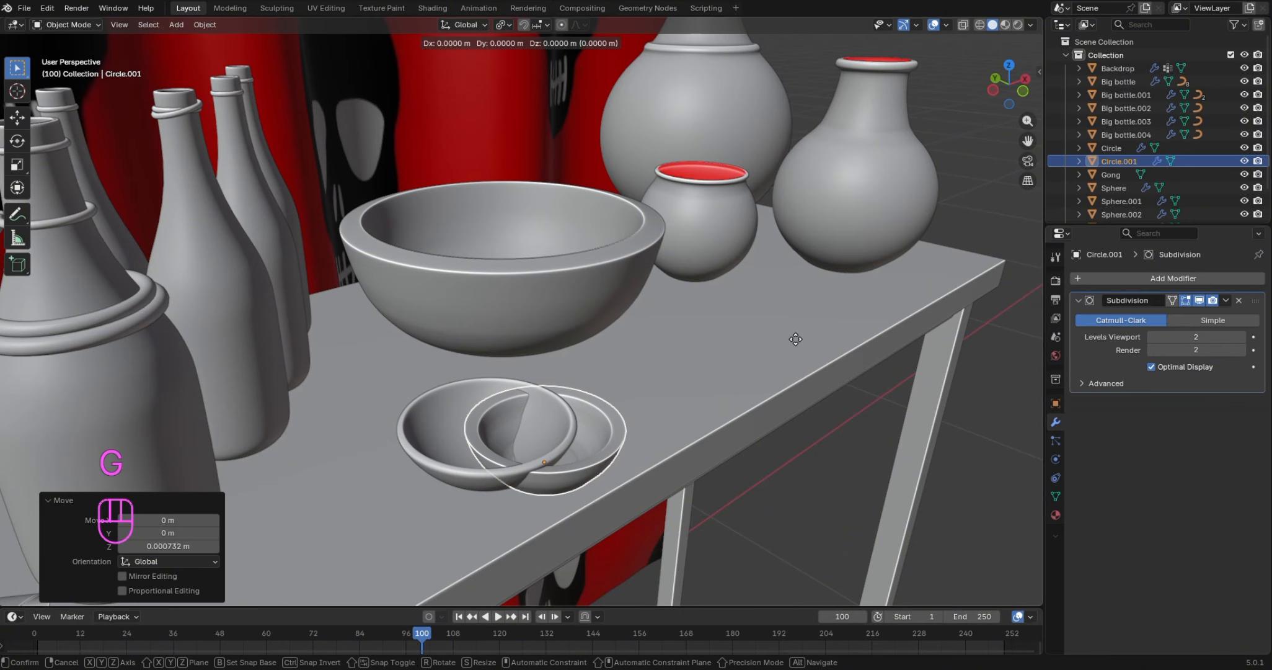
pyautogui.press('x')
pyautogui.click(919, 195)
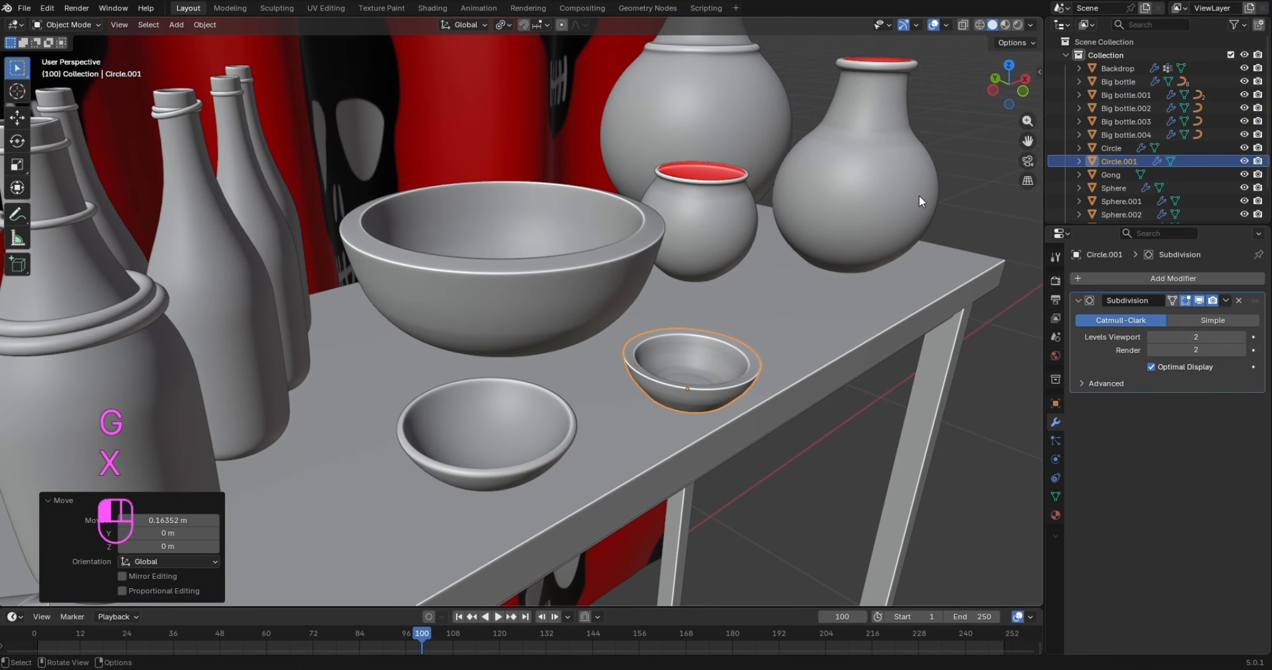
# In the front orthographic view, narrow the small bowl horizontally by a factor of about 0.926, keeping its height locked
pyautogui.press('KP_1')
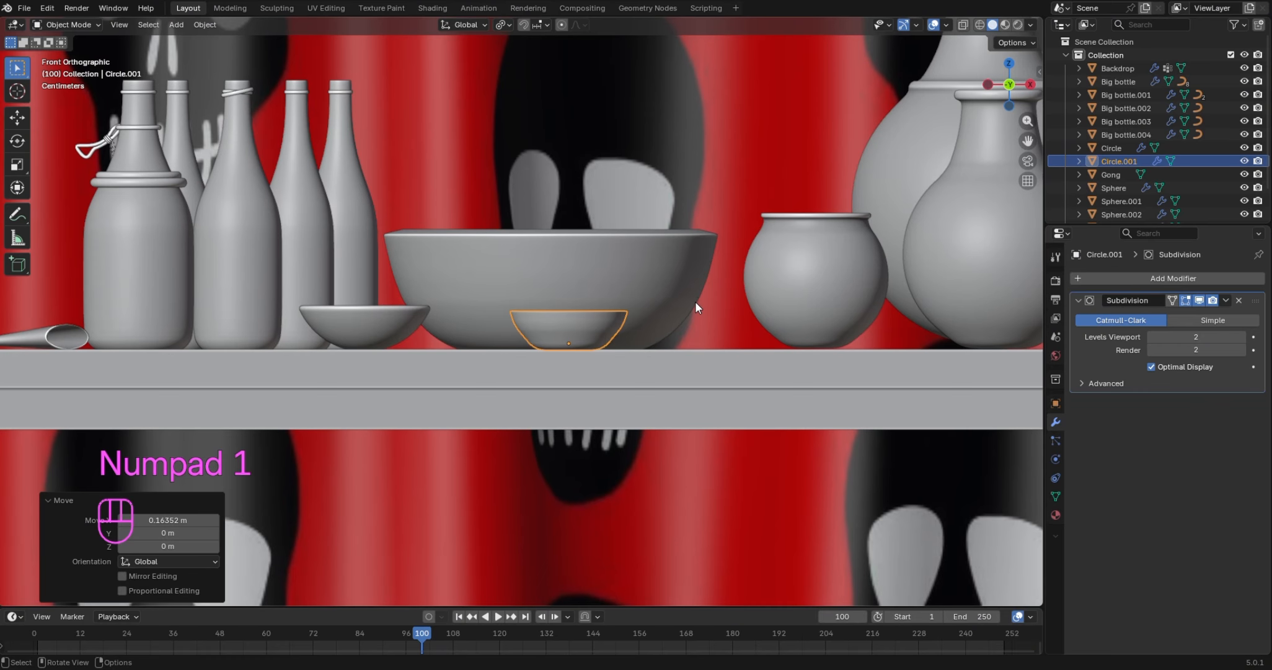
pyautogui.press('s')
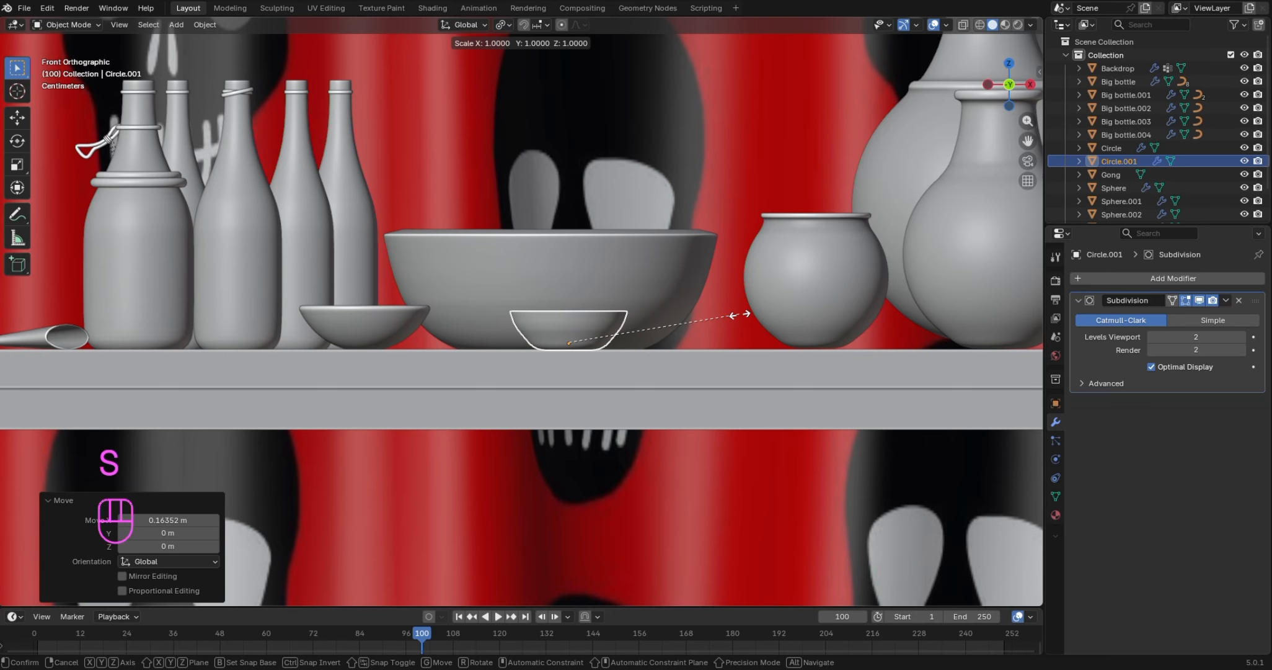
pyautogui.hotkey('shift', 'z')
pyautogui.hotkey('shift', 'z')
pyautogui.hotkey('shift', 'z')
pyautogui.hotkey('shift', 'z')
pyautogui.hotkey('shift', 'z')
pyautogui.hotkey('shift', 'z')
pyautogui.hotkey('shift', 'z')
pyautogui.hotkey('shift', 'z')
pyautogui.hotkey('shift', 'z')
pyautogui.hotkey('shift', 'z')
pyautogui.hotkey('shift', 'z')
pyautogui.hotkey('shift', 'z')
pyautogui.hotkey('shift', 'z')
pyautogui.hotkey('shift', 'z')
pyautogui.hotkey('shift', 'z')
pyautogui.hotkey('shift', 'z')
pyautogui.hotkey('shift', 'z')
pyautogui.hotkey('shift', 'z')
pyautogui.hotkey('shift', 'z')
pyautogui.hotkey('shift', 'z')
pyautogui.hotkey('shift', 'z')
pyautogui.hotkey('shift', 'z')
pyautogui.hotkey('shift', 'z')
pyautogui.hotkey('shift', 'z')
pyautogui.hotkey('shift', 'z')
pyautogui.hotkey('shift', 'z')
pyautogui.hotkey('shift', 'z')
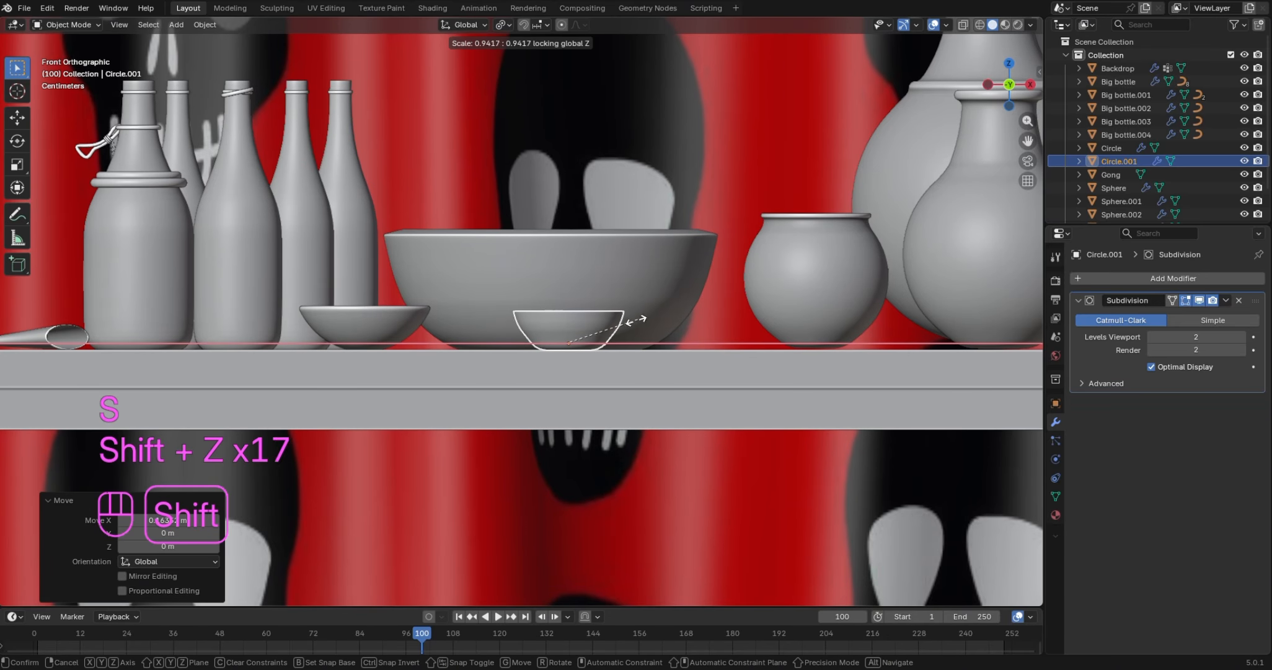
pyautogui.click(611, 327)
# Narrow the small bowl further in X and Y by a factor of about 0.902, with Z locked
pyautogui.moveTo(993, 96); pyautogui.dragTo(1002, 150)
pyautogui.press('s')
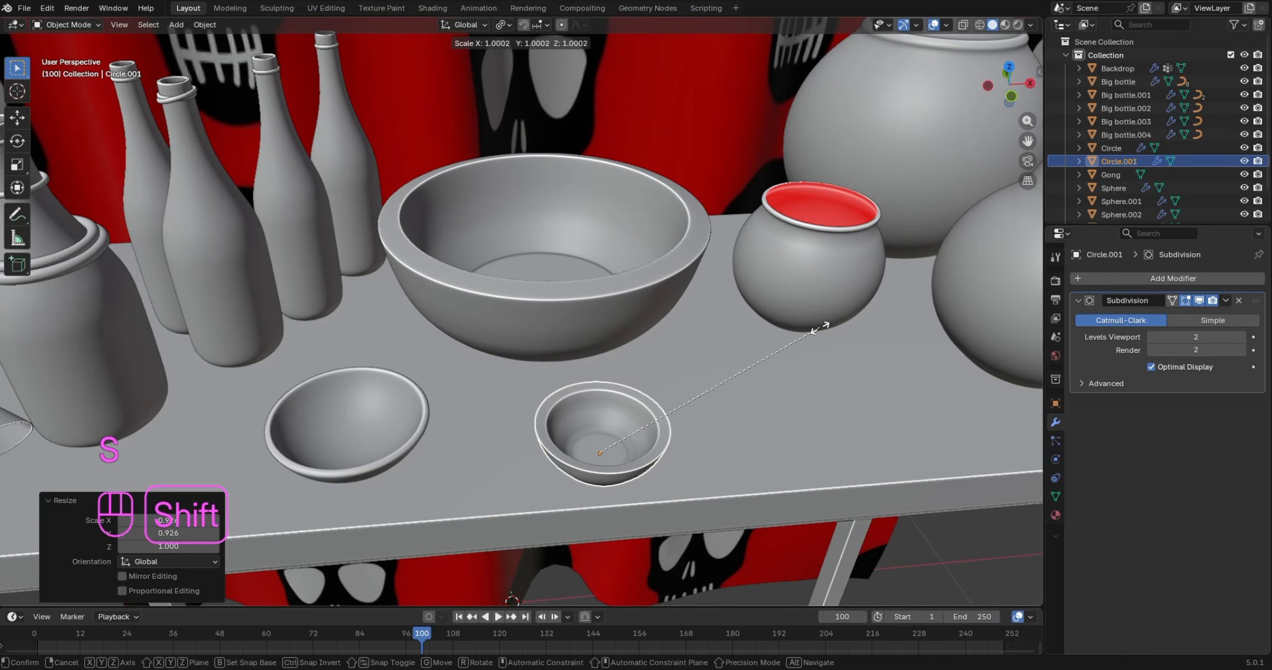
pyautogui.hotkey('shift', 'z')
pyautogui.hotkey('shift', 'z')
pyautogui.hotkey('shift', 'z')
pyautogui.hotkey('shift', 'z')
pyautogui.hotkey('shift', 'z')
pyautogui.hotkey('shift', 'z')
pyautogui.hotkey('shift', 'z')
pyautogui.hotkey('shift', 'z')
pyautogui.hotkey('shift', 'z')
pyautogui.hotkey('shift', 'z')
pyautogui.hotkey('shift', 'z')
pyautogui.hotkey('shift', 'z')
pyautogui.hotkey('shift', 'z')
pyautogui.hotkey('shift', 'z')
pyautogui.hotkey('shift', 'z')
pyautogui.hotkey('shift', 'z')
pyautogui.hotkey('shift', 'z')
pyautogui.hotkey('shift', 'z')
pyautogui.hotkey('shift', 'z')
pyautogui.hotkey('shift', 'z')
pyautogui.hotkey('shift', 'z')
pyautogui.hotkey('shift', 'z')
pyautogui.hotkey('shift', 'z')
pyautogui.hotkey('shift', 'z')
pyautogui.hotkey('shift', 'z')
pyautogui.hotkey('shift', 'z')
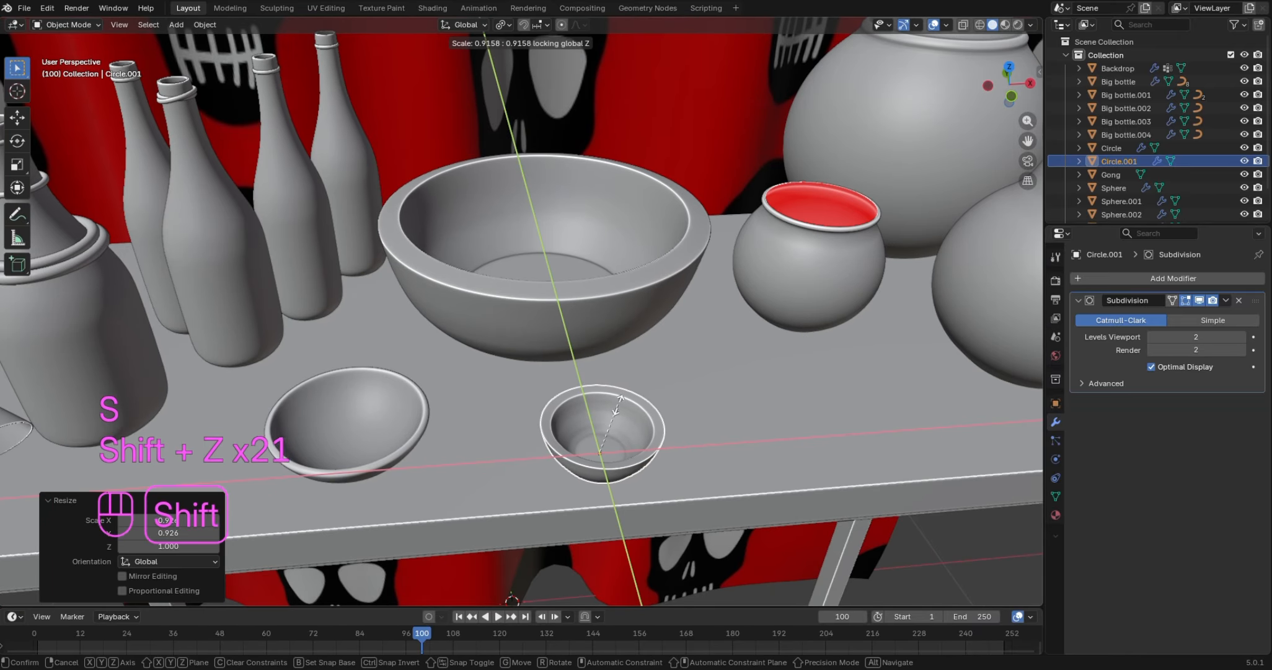
pyautogui.hotkey('shift', 'z')
pyautogui.hotkey('shift', 'z')
pyautogui.hotkey('shift', 'z')
pyautogui.hotkey('shift', 'z')
pyautogui.hotkey('shift', 'z')
pyautogui.hotkey('shift', 'z')
pyautogui.hotkey('shift', 'z')
pyautogui.hotkey('shift', 'z')
pyautogui.hotkey('shift', 'z')
pyautogui.hotkey('shift', 'z')
pyautogui.hotkey('shift', 'z')
pyautogui.hotkey('shift', 'z')
pyautogui.click(599, 438)
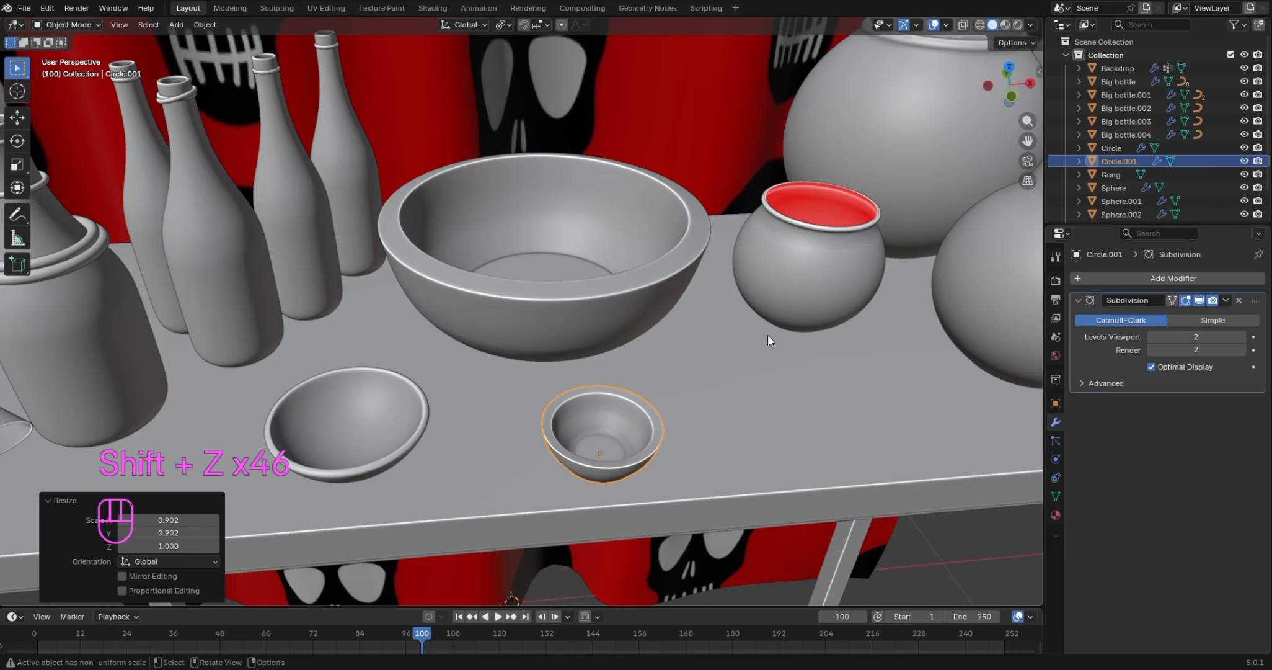
# Stretch the small bowl along Z by a factor of about 1.235 to make it deeper
pyautogui.moveTo(1010, 79); pyautogui.dragTo(878, 200)
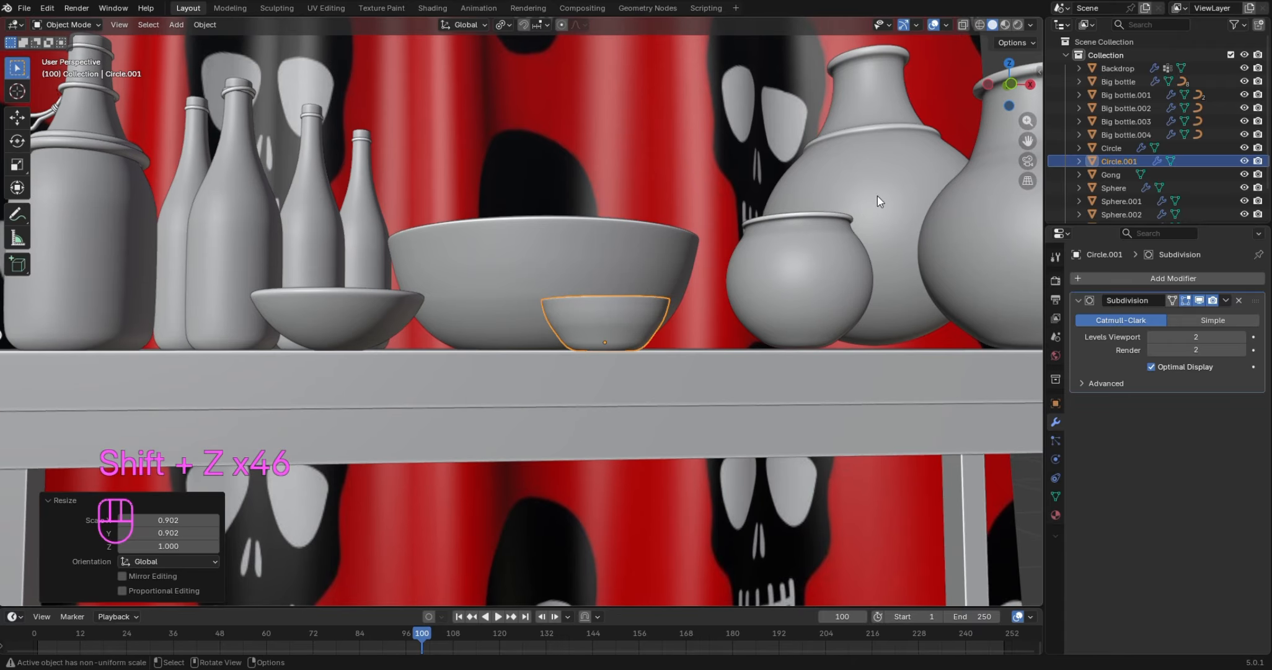
pyautogui.press('s')
pyautogui.press('z')
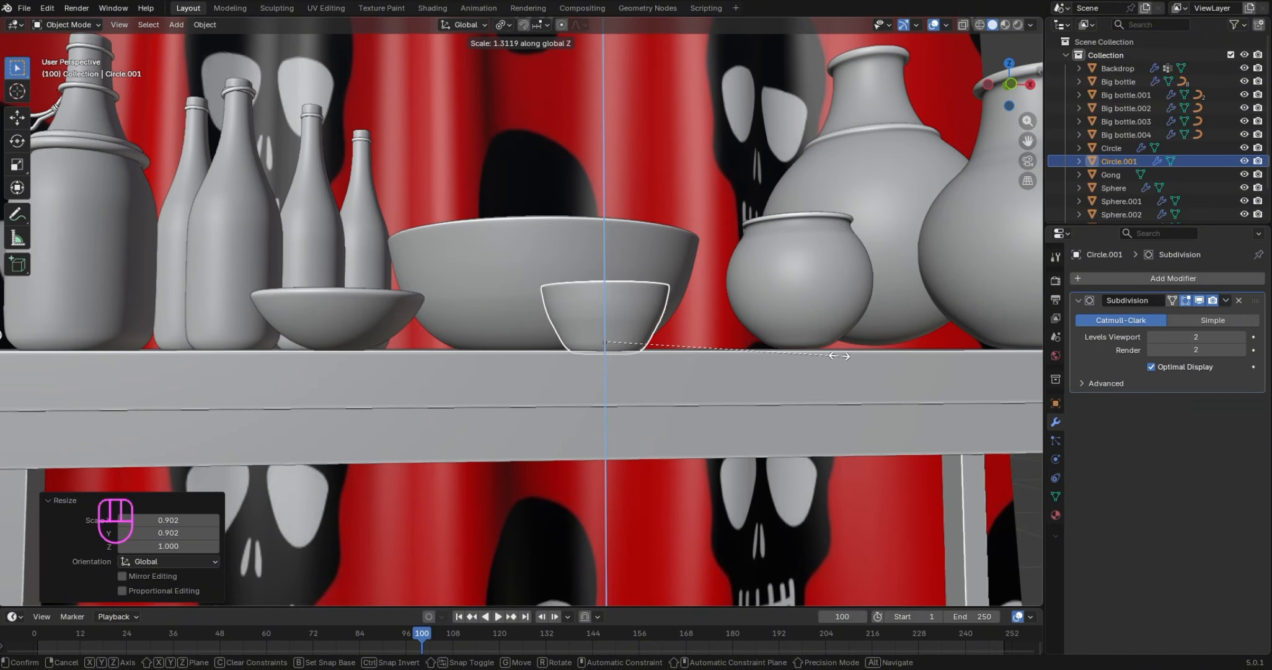
pyautogui.click(828, 348)
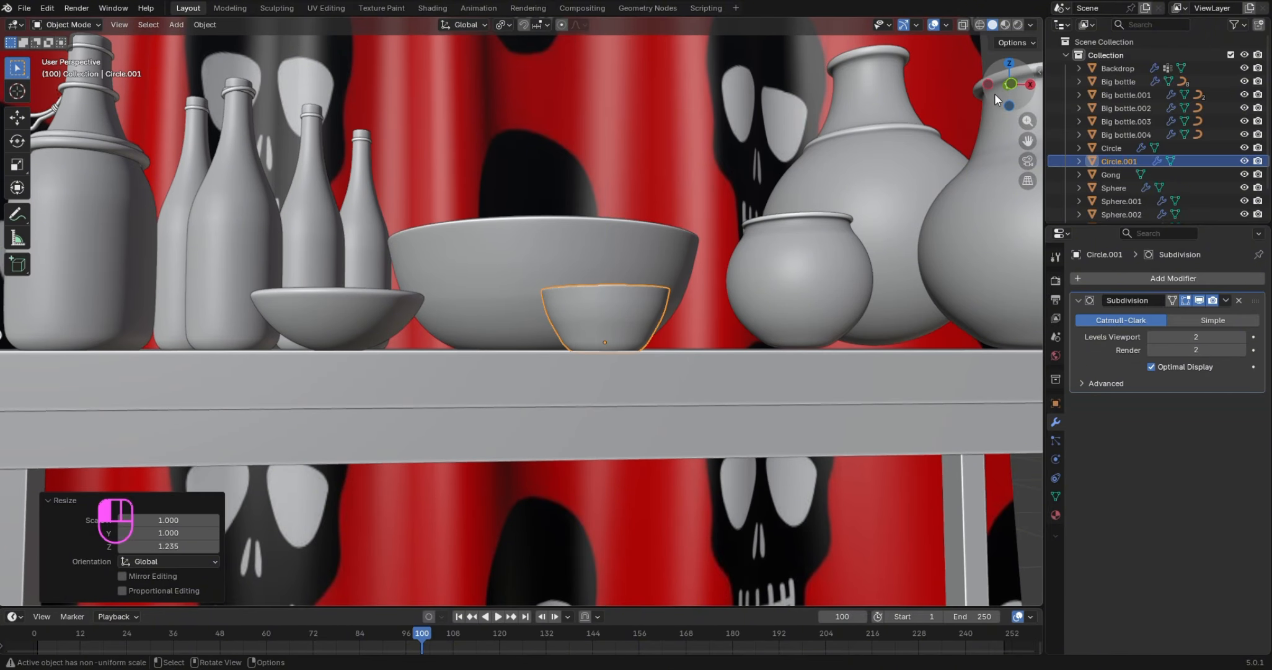
# Shift the small bowl about 0.056 m along X towards the round pots
pyautogui.moveTo(995, 93); pyautogui.dragTo(792, 338)
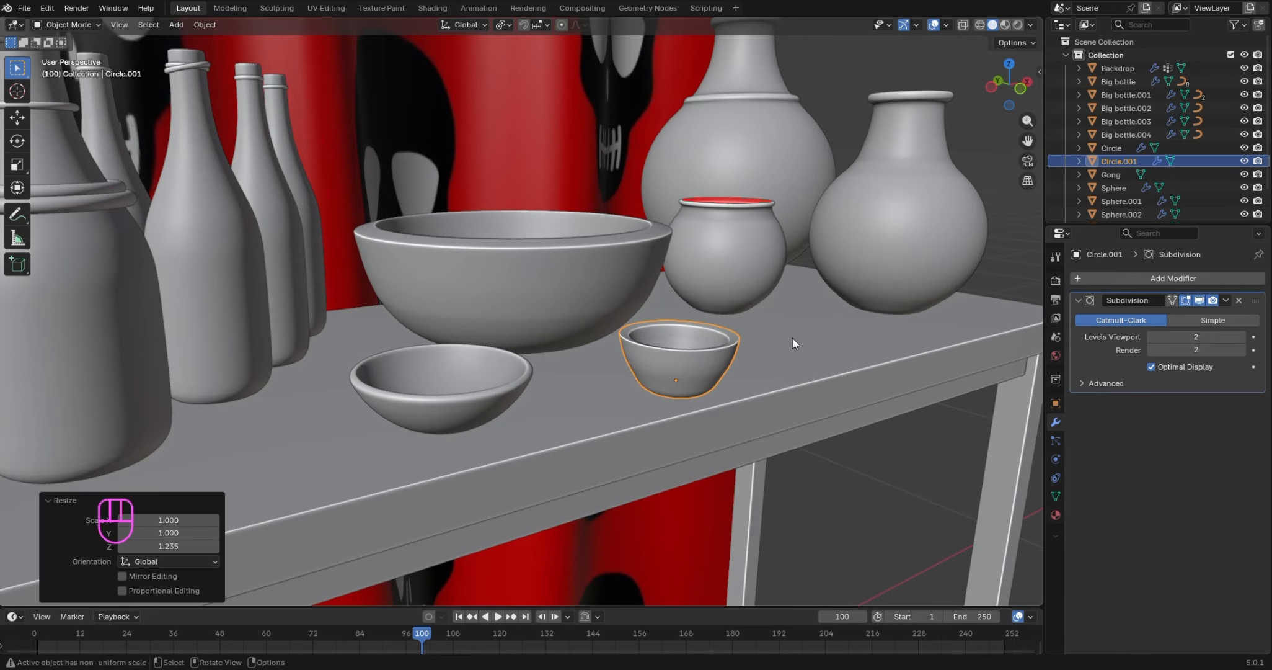
pyautogui.press('g')
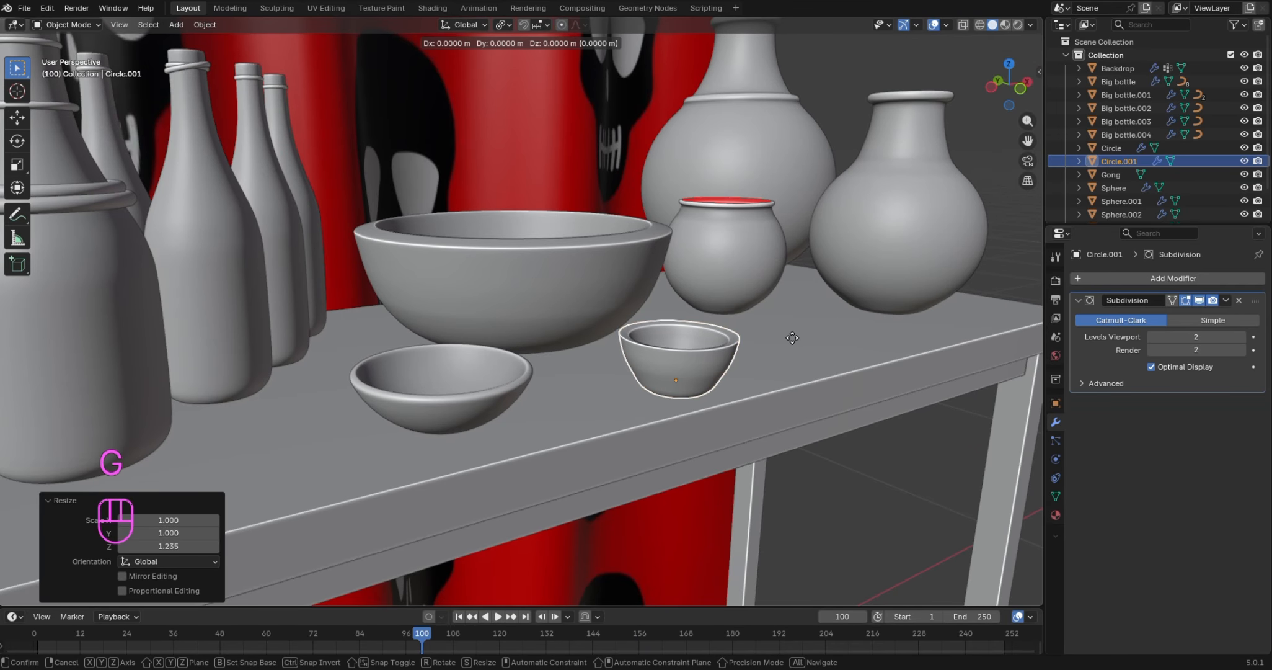
pyautogui.press('x')
pyautogui.click(842, 316)
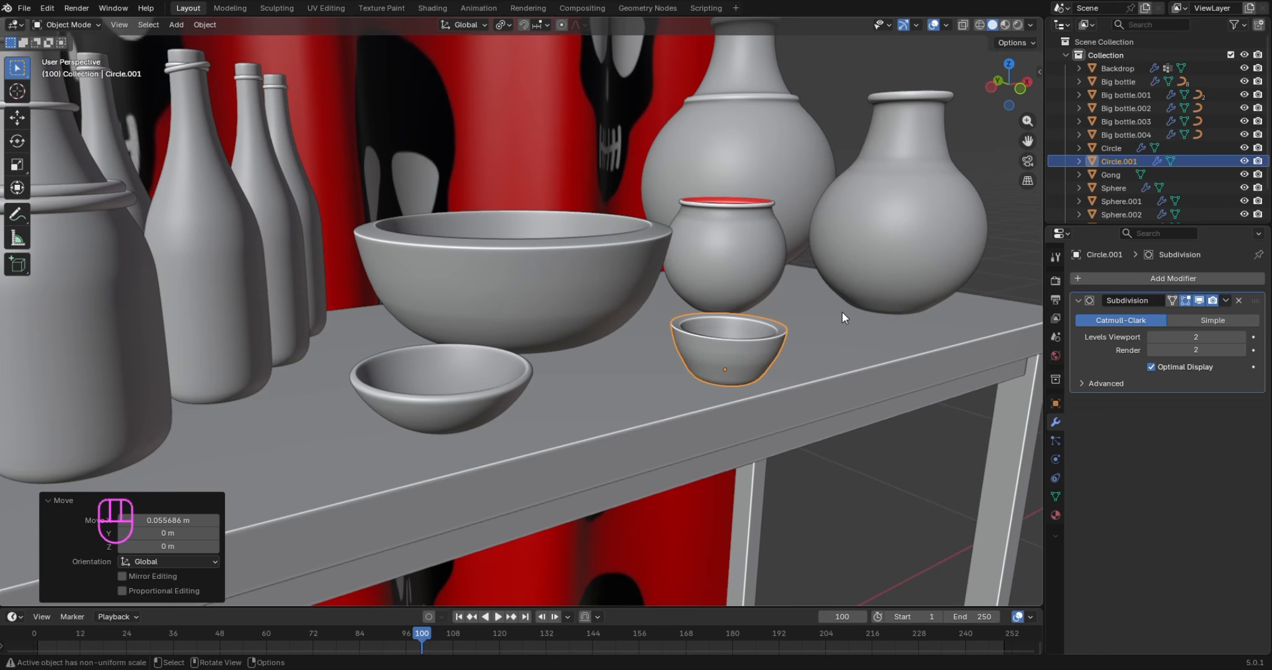
# Widen the small bowl in X and Y by a factor of about 1.104, with Z locked
pyautogui.press('s')
pyautogui.hotkey('shift', 'z')
pyautogui.hotkey('shift', 'z')
pyautogui.hotkey('shift', 'z')
pyautogui.hotkey('shift', 'z')
pyautogui.hotkey('shift', 'z')
pyautogui.hotkey('shift', 'z')
pyautogui.hotkey('shift', 'z')
pyautogui.hotkey('shift', 'z')
pyautogui.hotkey('shift', 'z')
pyautogui.hotkey('shift', 'z')
pyautogui.hotkey('shift', 'z')
pyautogui.hotkey('shift', 'z')
pyautogui.hotkey('shift', 'z')
pyautogui.hotkey('shift', 'z')
pyautogui.hotkey('shift', 'z')
pyautogui.hotkey('shift', 'z')
pyautogui.hotkey('shift', 'z')
pyautogui.hotkey('shift', 'z')
pyautogui.hotkey('shift', 'z')
pyautogui.hotkey('shift', 'z')
pyautogui.hotkey('shift', 'z')
pyautogui.hotkey('shift', 'z')
pyautogui.hotkey('shift', 'z')
pyautogui.hotkey('shift', 'z')
pyautogui.hotkey('shift', 'z')
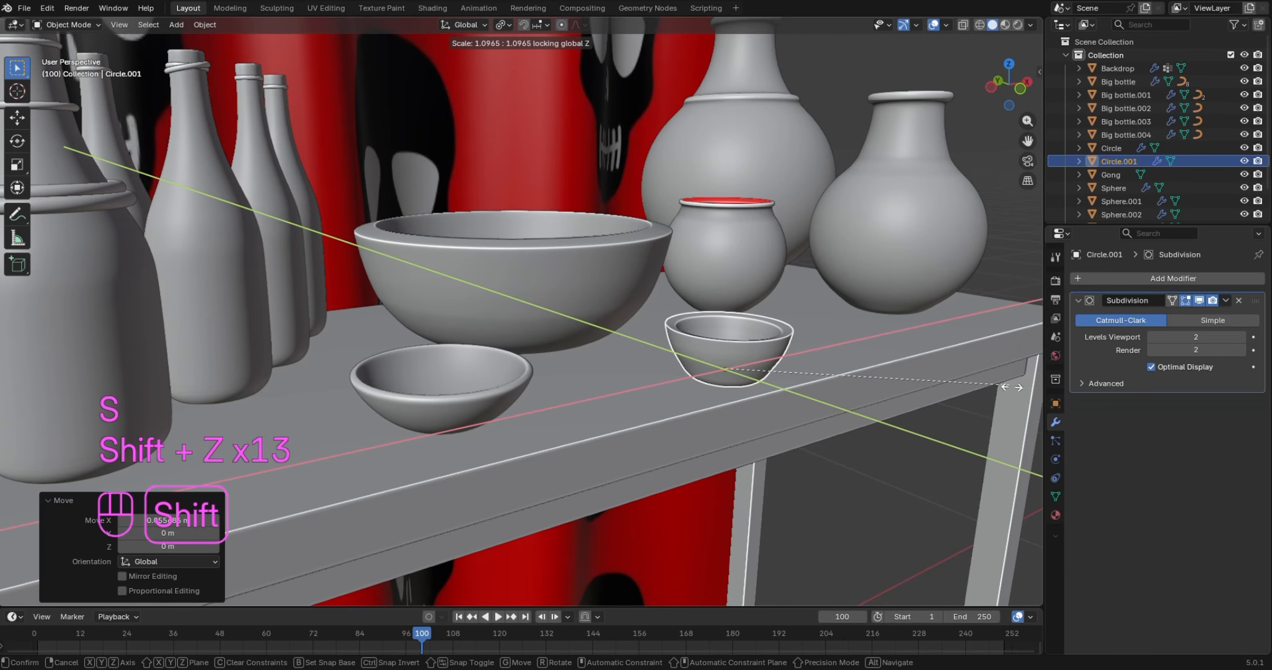
pyautogui.hotkey('shift', 'z')
pyautogui.hotkey('shift', 'z')
pyautogui.hotkey('shift', 'z')
pyautogui.hotkey('shift', 'z')
pyautogui.hotkey('shift', 'z')
pyautogui.hotkey('shift', 'z')
pyautogui.hotkey('shift', 'z')
pyautogui.hotkey('shift', 'z')
pyautogui.hotkey('shift', 'z')
pyautogui.hotkey('shift', 'z')
pyautogui.hotkey('shift', 'z')
pyautogui.hotkey('shift', 'z')
pyautogui.hotkey('shift', 'z')
pyautogui.hotkey('shift', 'z')
pyautogui.hotkey('shift', 'z')
pyautogui.hotkey('shift', 'z')
pyautogui.hotkey('shift', 'z')
pyautogui.hotkey('shift', 'z')
pyautogui.hotkey('shift', 'z')
pyautogui.hotkey('shift', 'z')
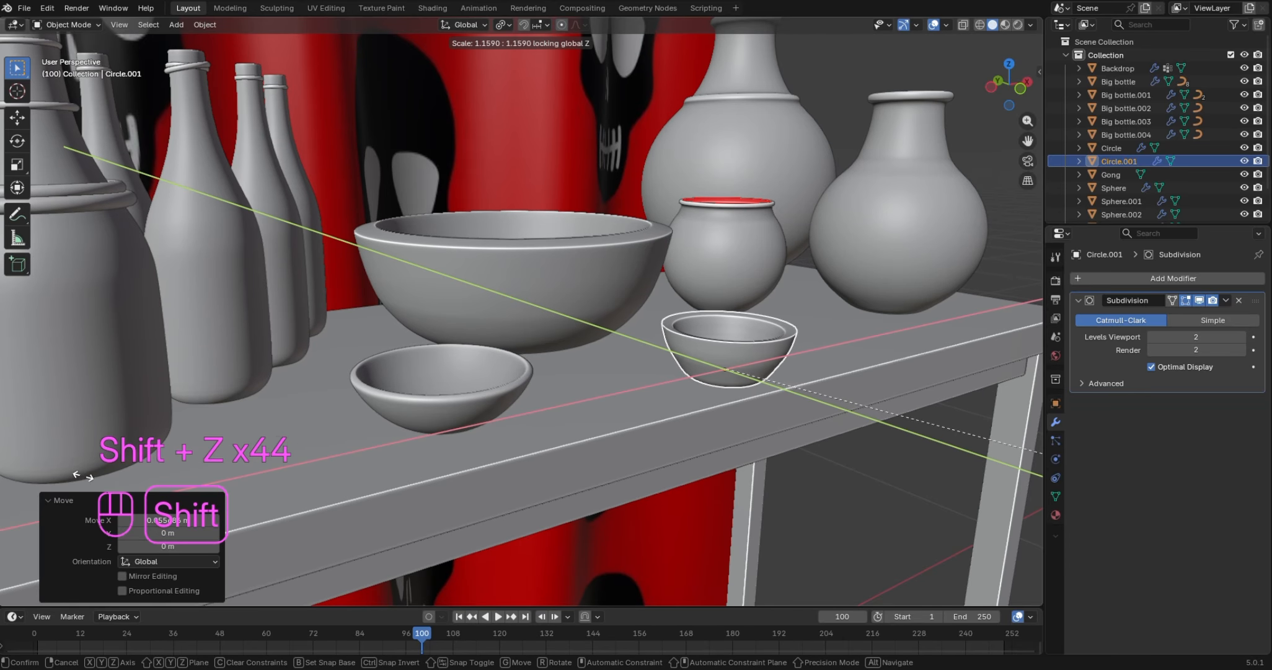
pyautogui.click(8, 466)
pyautogui.hotkey('shift', 'z')
pyautogui.hotkey('shift', 'z')
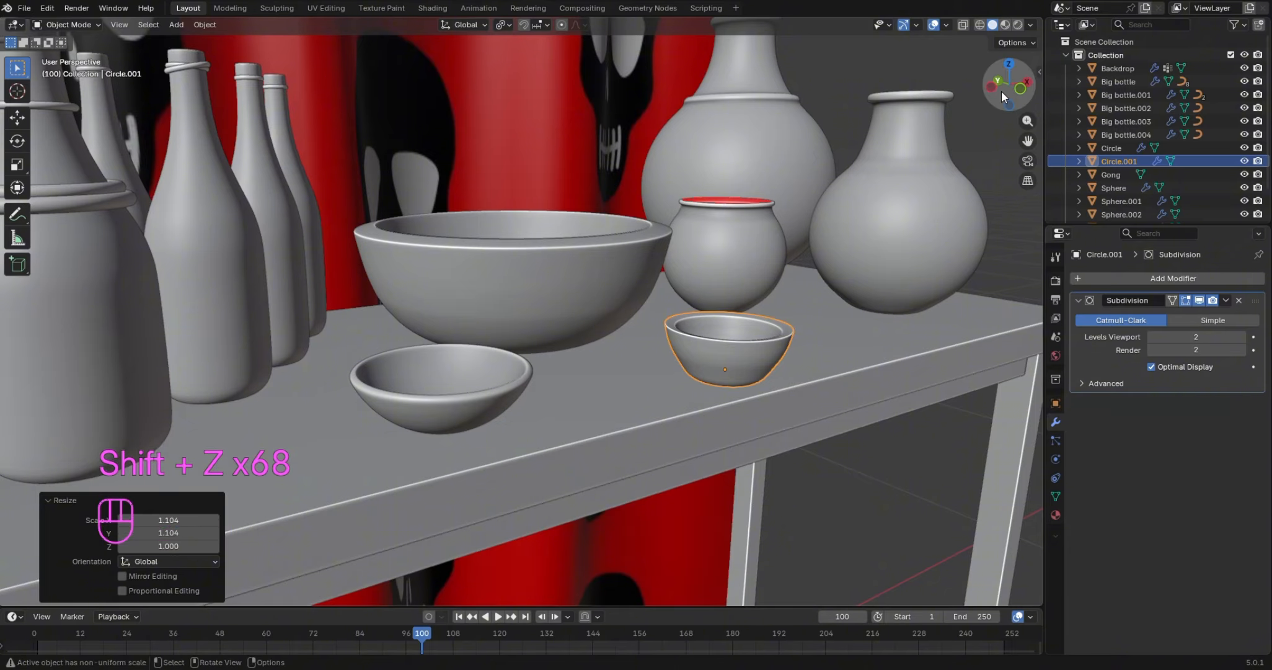
# Snap the 3D cursor to the small bowl and add a mesh cylinder there with 32 vertices, 1 m radius and 2 m depth
pyautogui.moveTo(1001, 91); pyautogui.dragTo(918, 155)
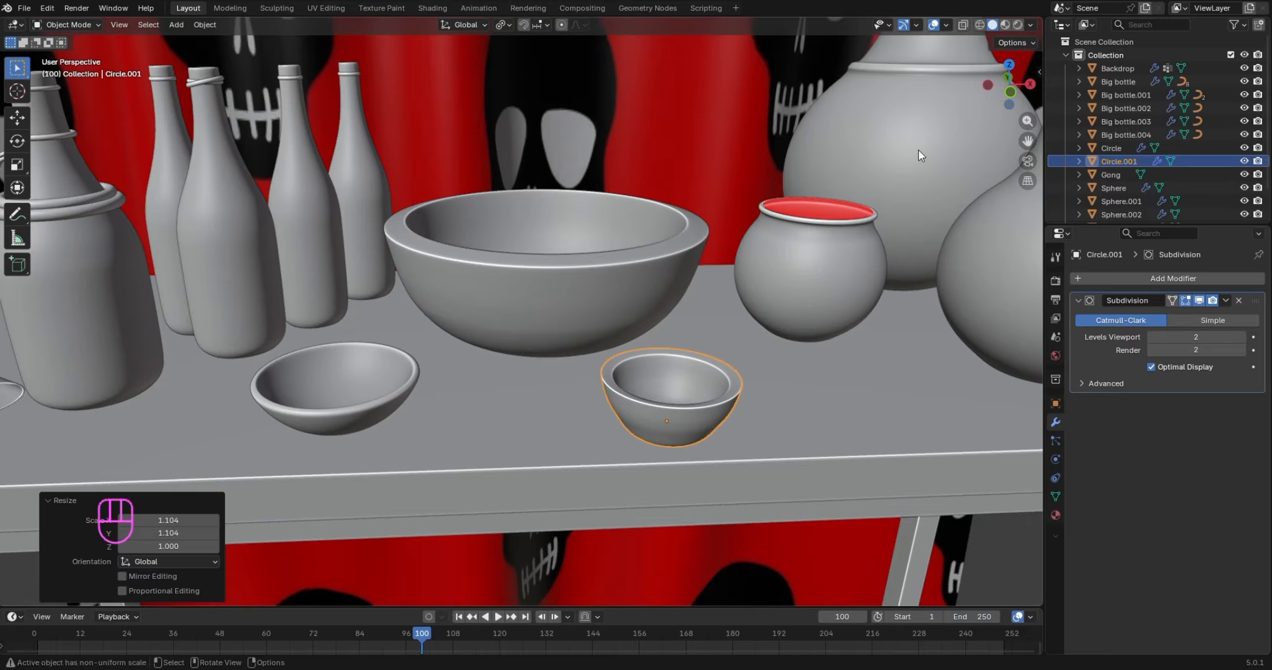
pyautogui.scroll(-3, 860, 202)
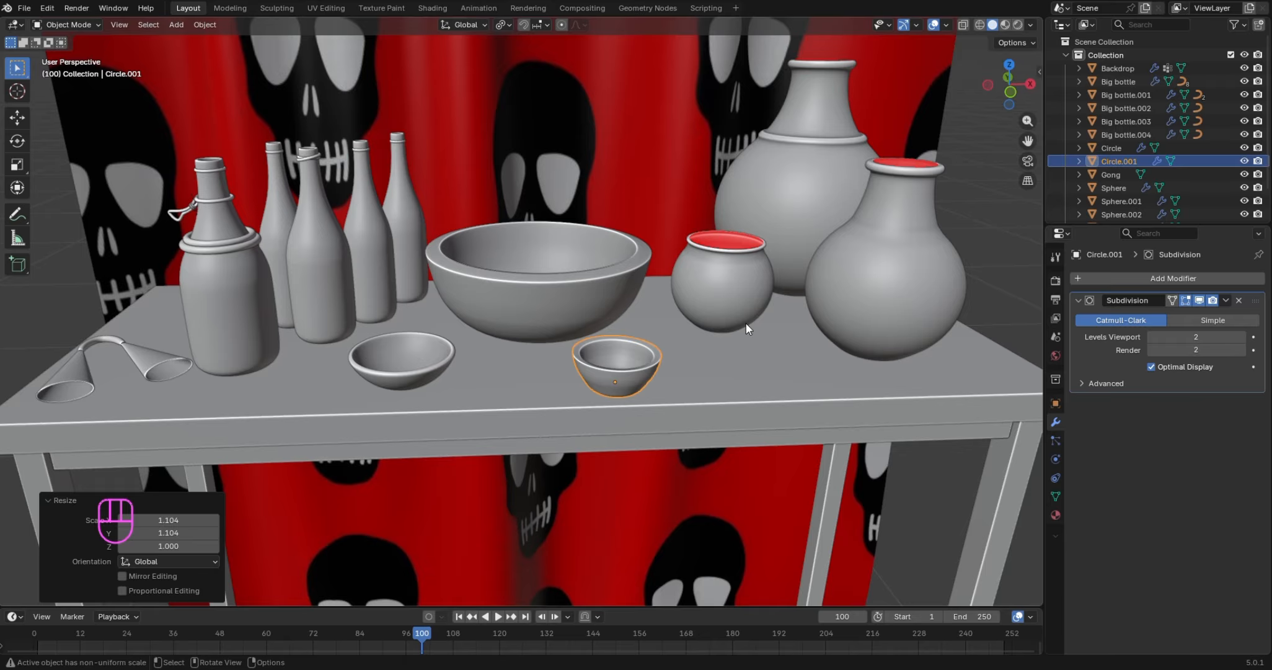
pyautogui.hotkey('shift', 's')
pyautogui.press('2')
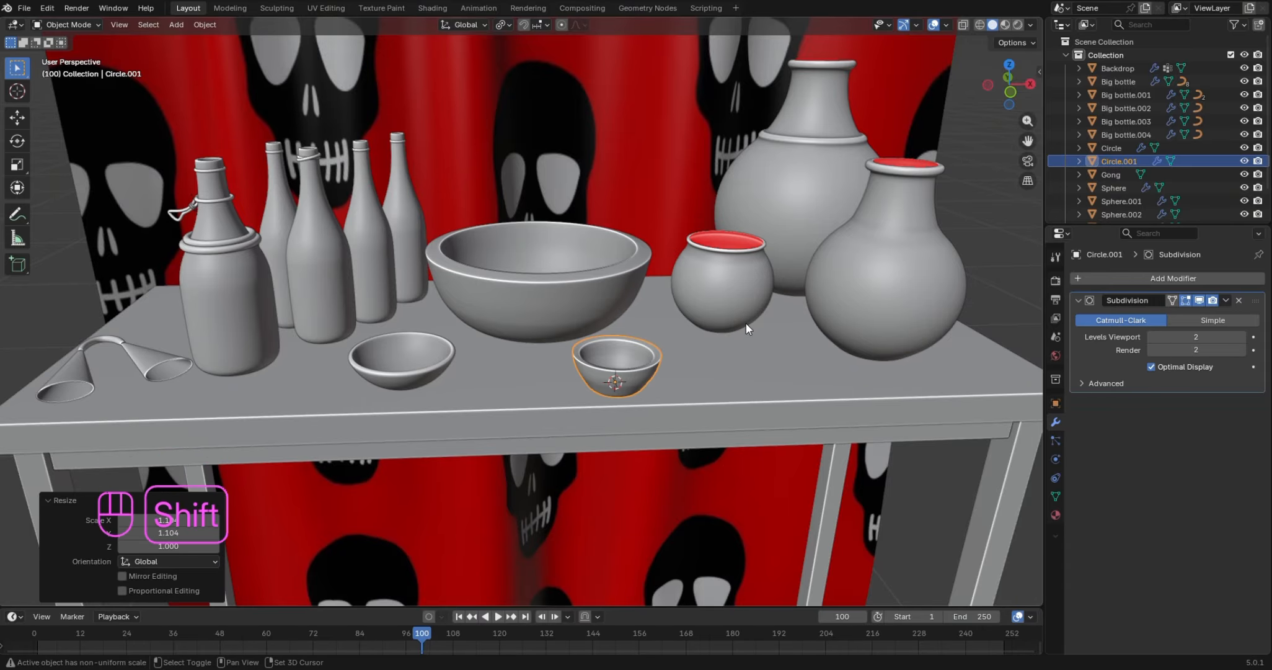
pyautogui.hotkey('shift', 'a')
pyautogui.moveTo(745, 322)
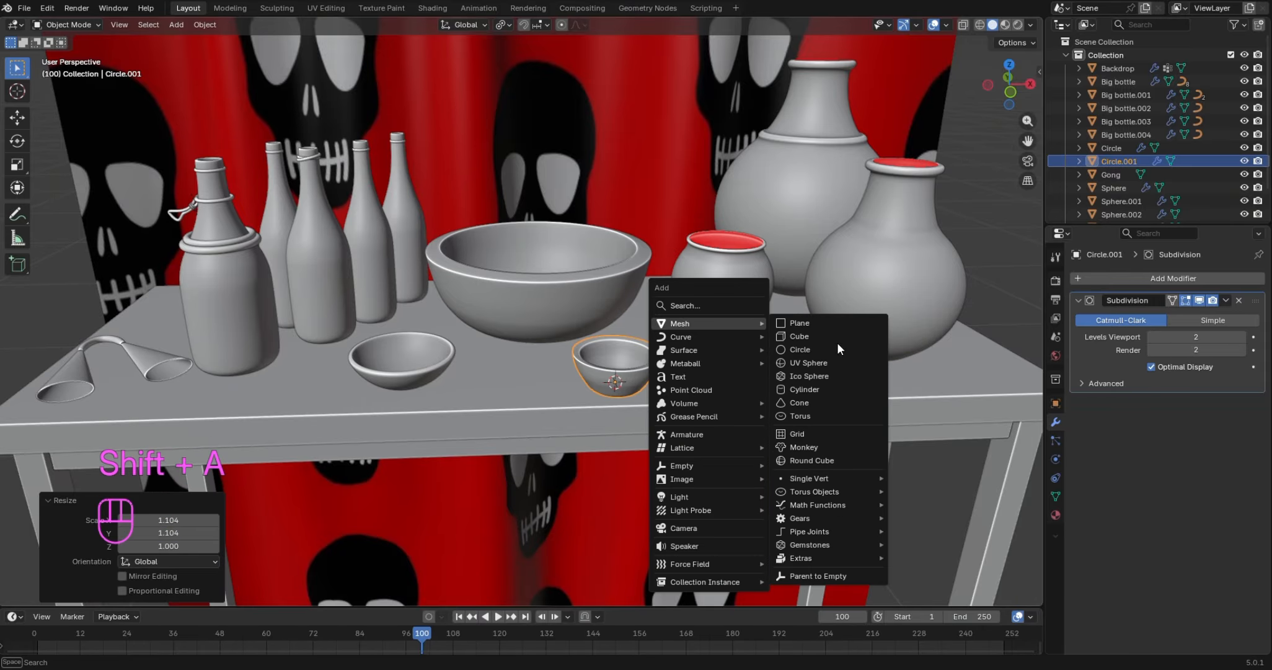
pyautogui.click(842, 387)
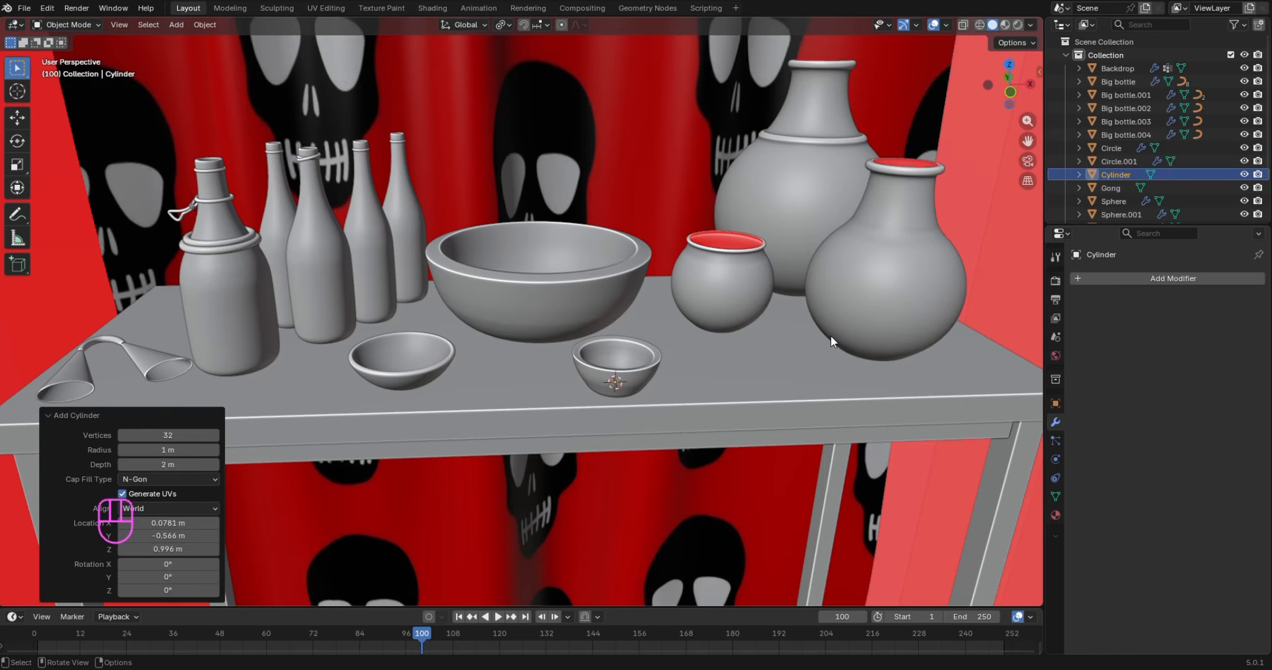
# Scale the cylinder down uniformly by a factor of about 0.037 and shrink it further to suit the tabletop props
pyautogui.press('KP_Decimal')
pyautogui.press('s')
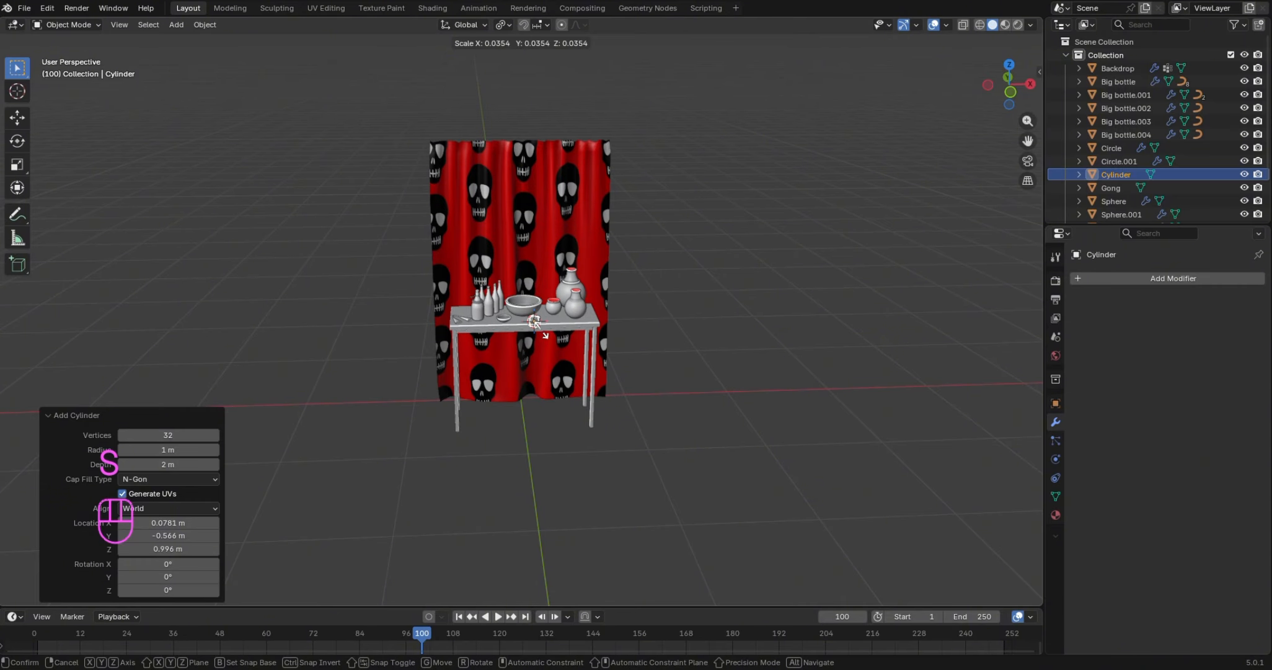
pyautogui.click(547, 327)
pyautogui.scroll(10, 546, 327)
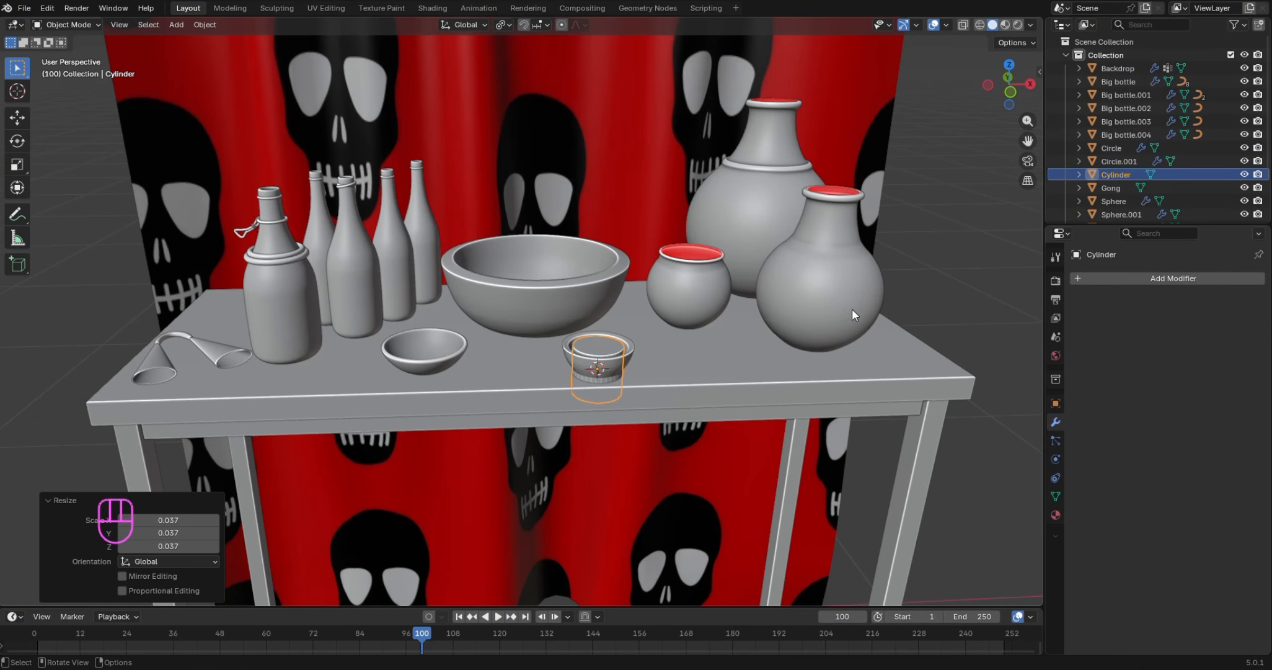
pyautogui.press('s')
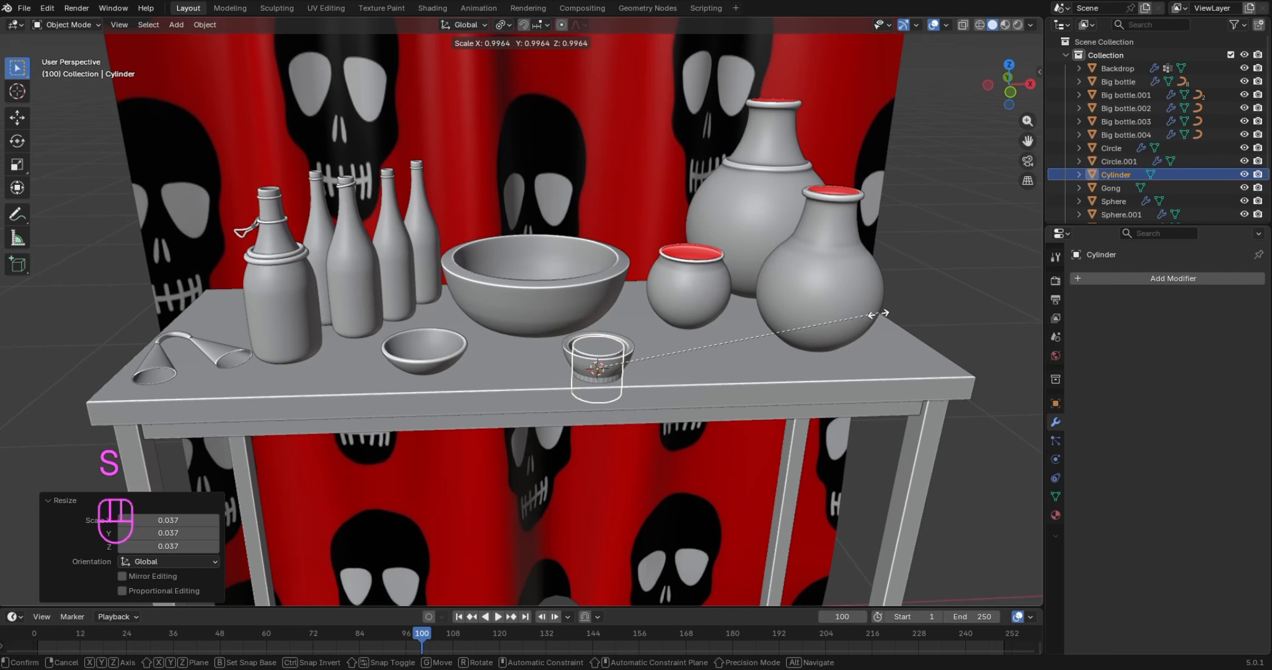
pyautogui.click(721, 352)
# Isolate the cylinder in local view and stretch it along Z by a factor of about 1.497
pyautogui.press('/')
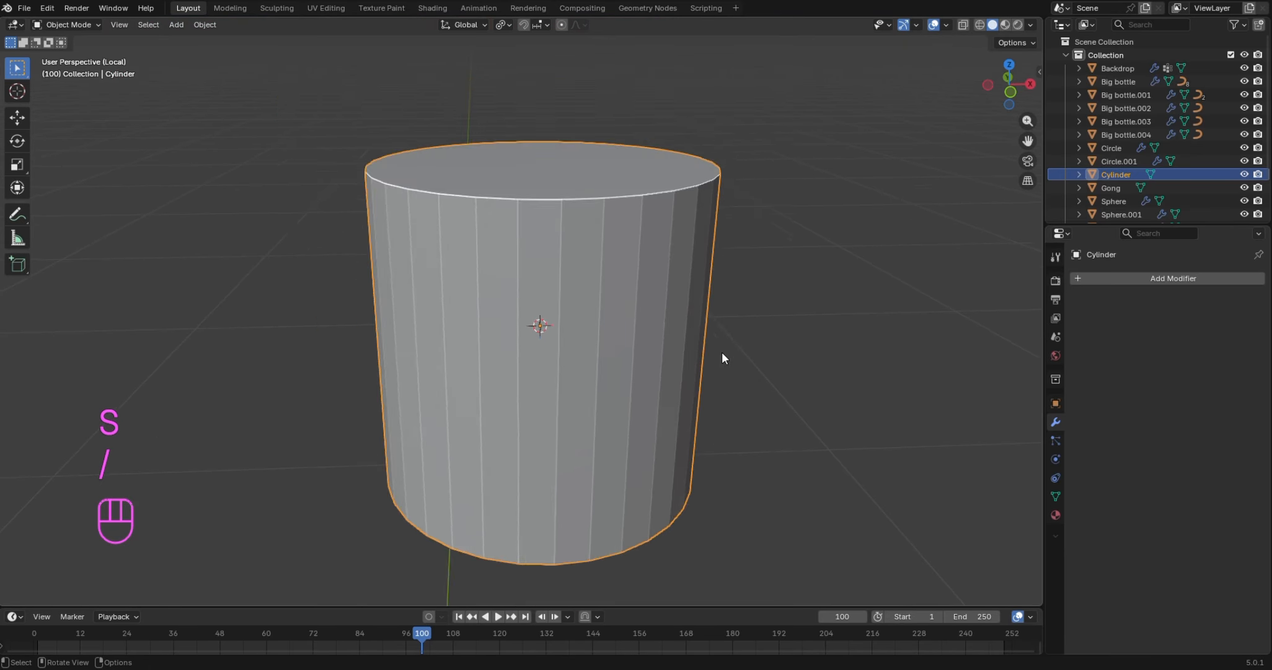
pyautogui.press('s')
pyautogui.press('z')
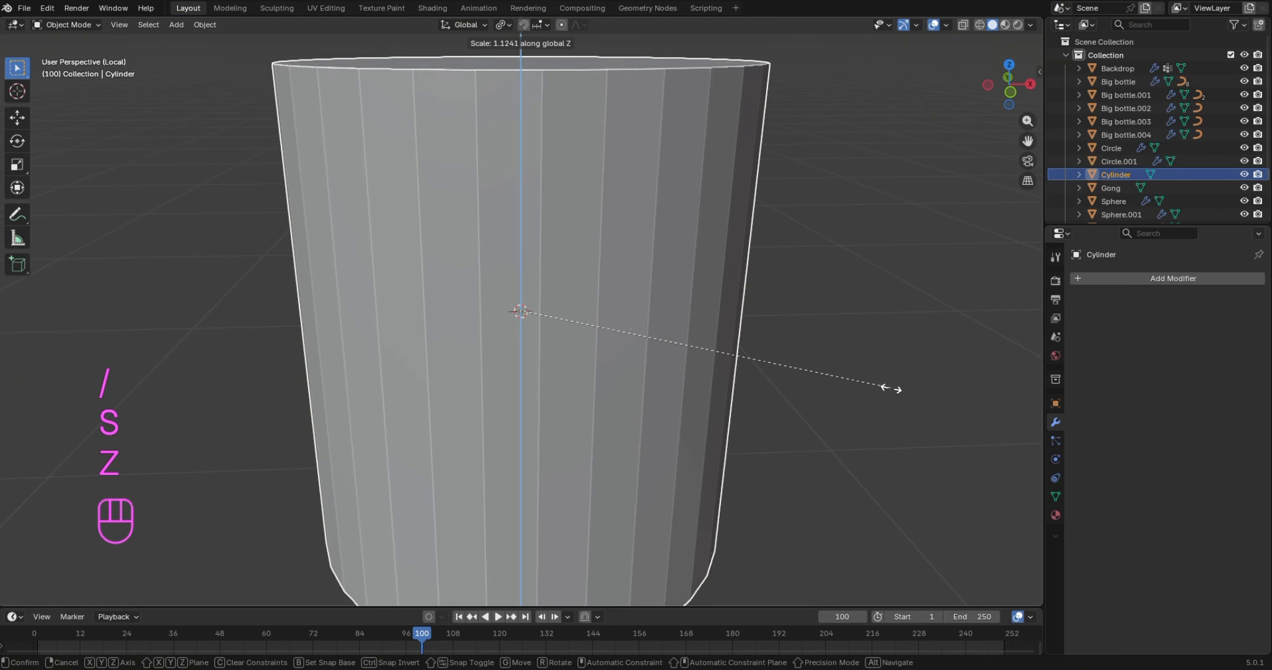
pyautogui.click(996, 469)
# Stretch the cylinder further along the Z axis by a factor of about 2.017
pyautogui.scroll(-6, 785, 314)
pyautogui.press('s')
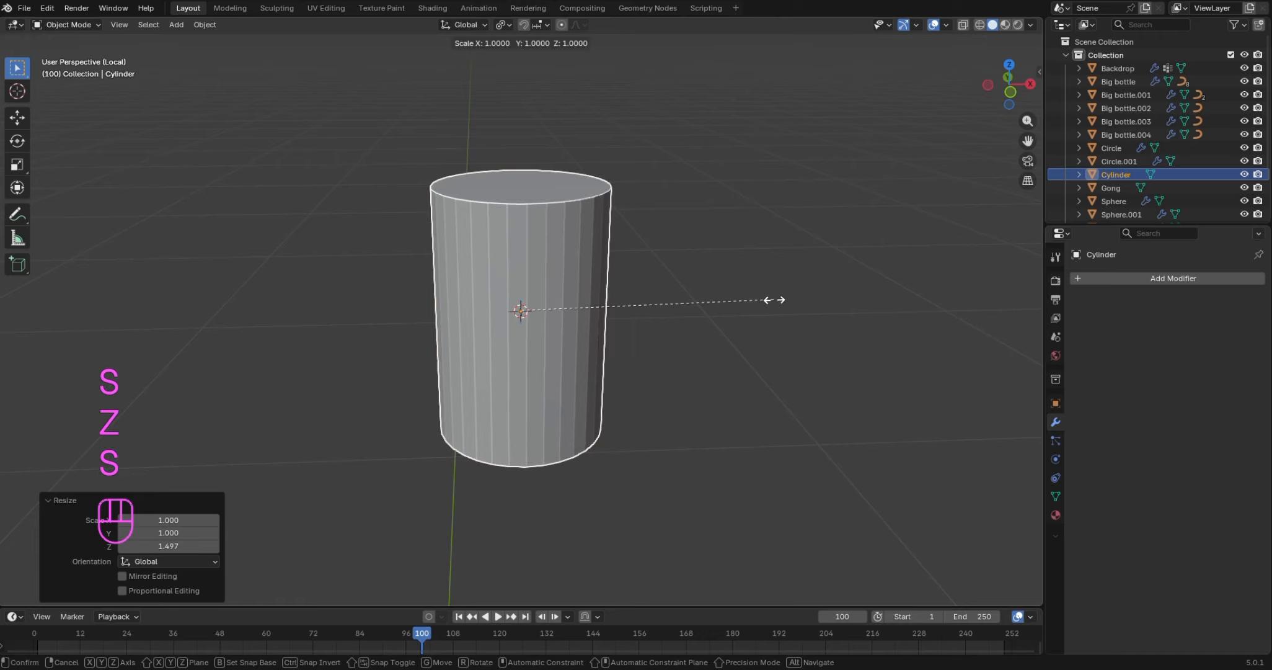
pyautogui.press('z')
pyautogui.click(995, 465)
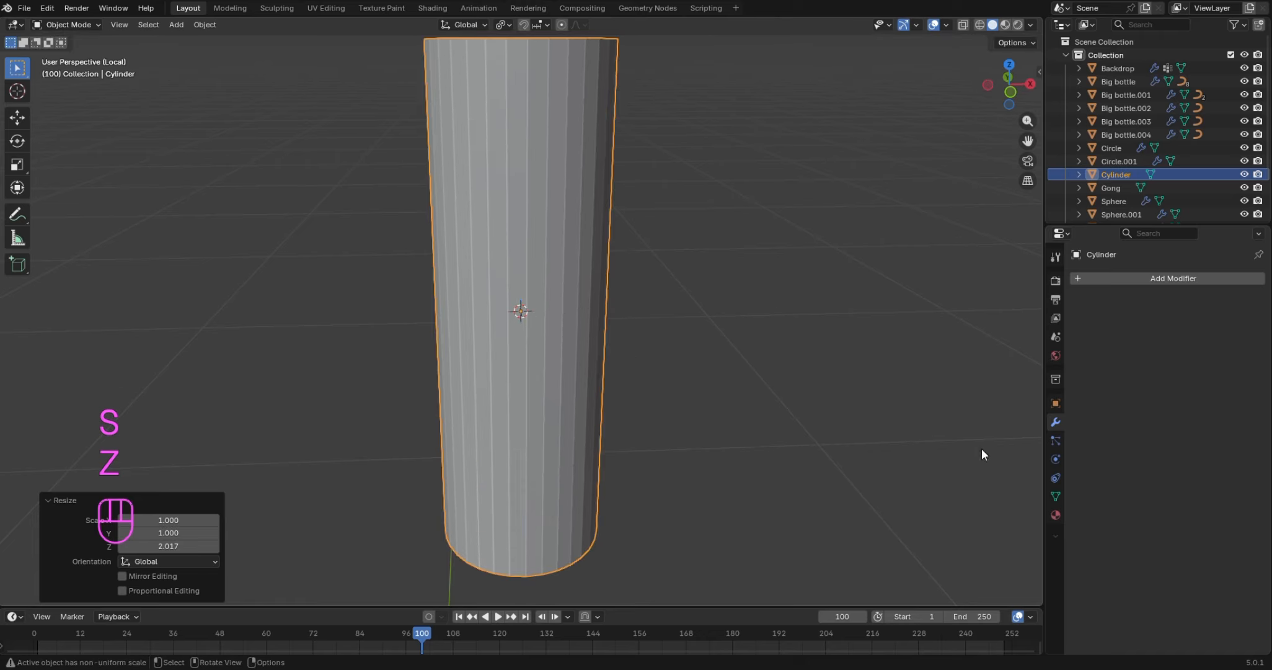
pyautogui.scroll(-2, 650, 196)
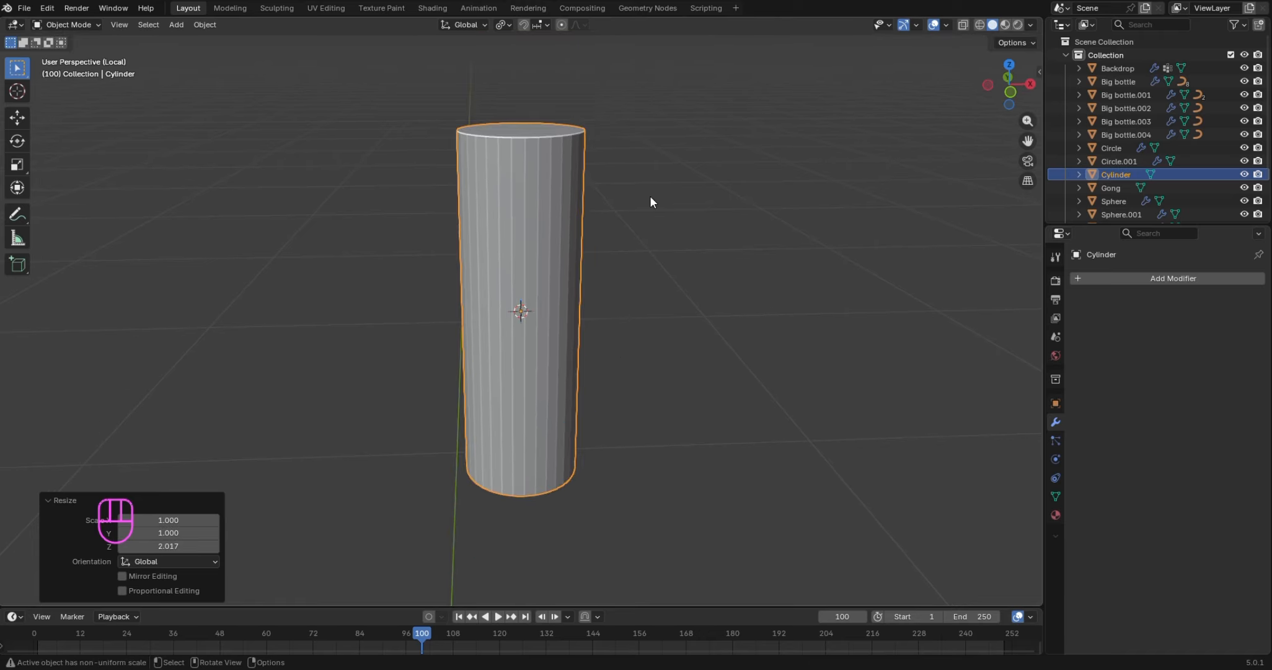
# Enter Edit Mode and add one horizontal loop cut around the cylinder, slid slightly above its middle
pyautogui.press('Tab')
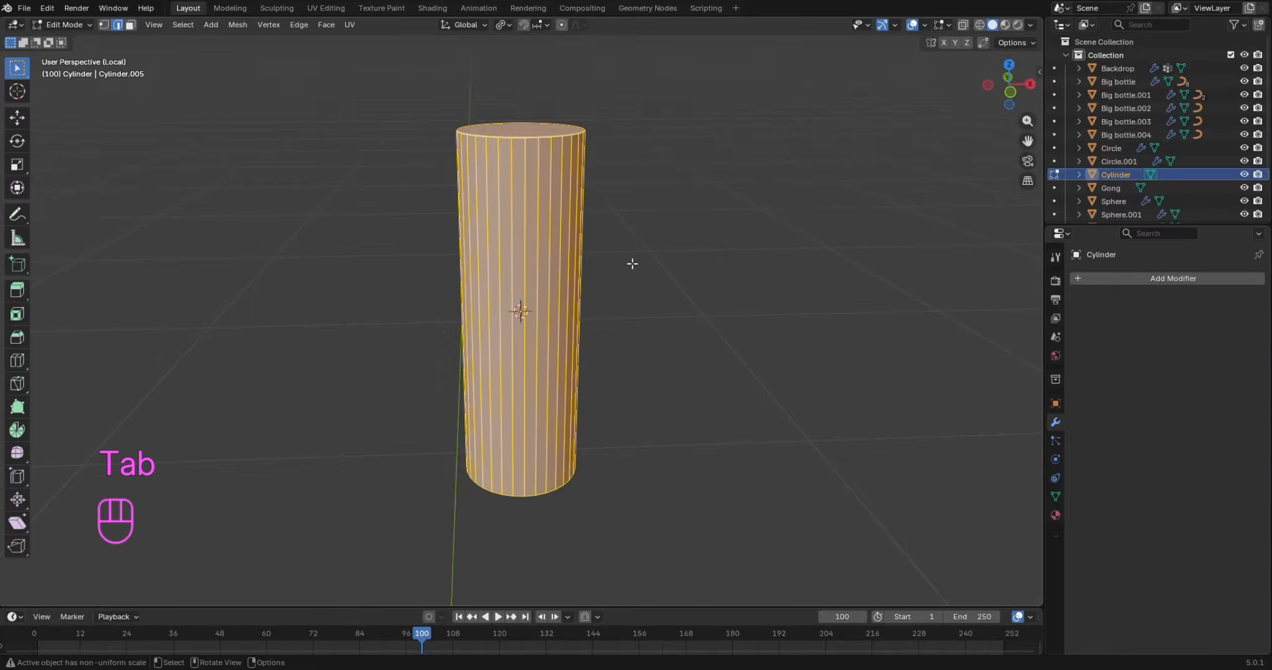
pyautogui.hotkey('ctrl', 'r')
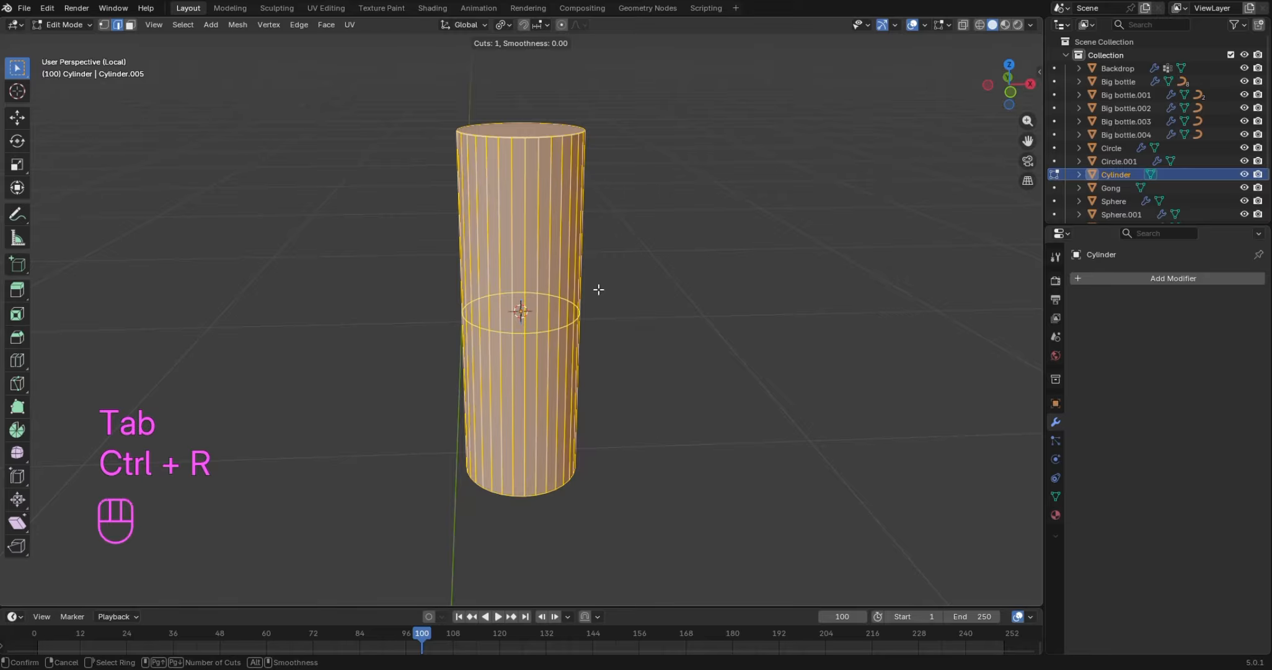
pyautogui.click(598, 290)
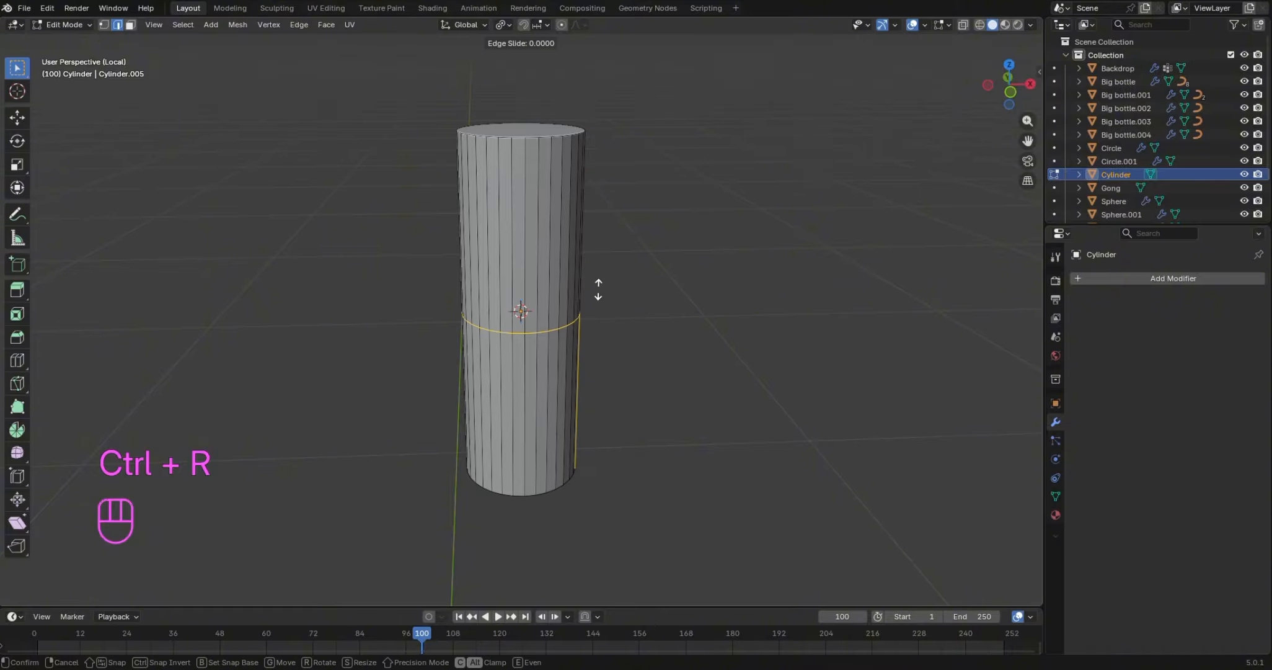
pyautogui.click(605, 239)
# Select the cylinder's top face and raise it along Z by about 0.006 m
pyautogui.moveTo(1009, 86); pyautogui.dragTo(974, 81)
pyautogui.press('3')
pyautogui.click(543, 137)
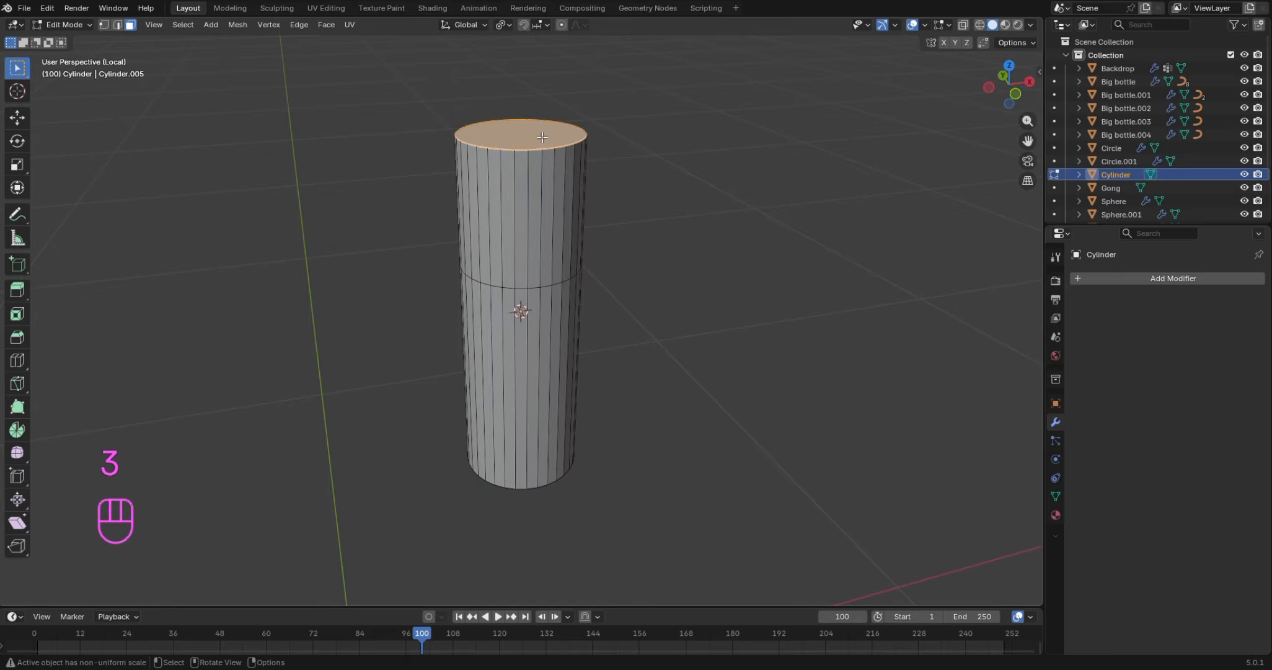
pyautogui.press('g')
pyautogui.press('z')
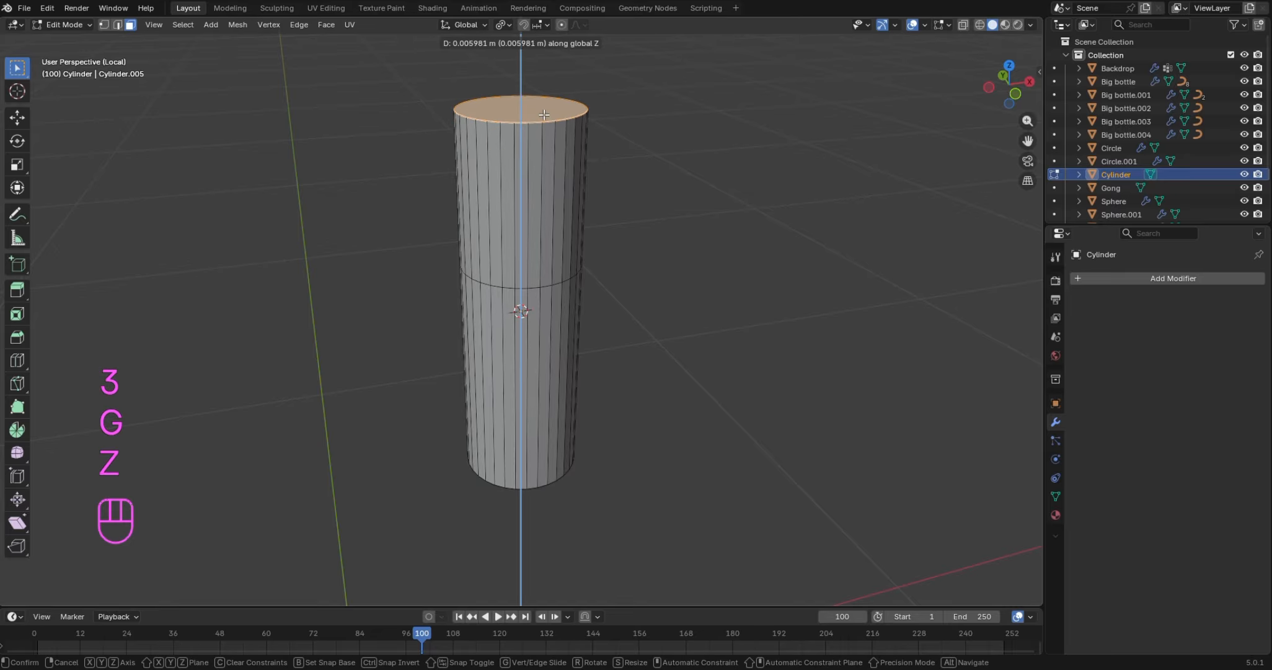
pyautogui.click(543, 118)
# Move the cylinder's bottom face down along Z by about 0.0167 m and enlarge it by a factor of about 1.072
pyautogui.moveTo(1015, 93); pyautogui.dragTo(1015, 70)
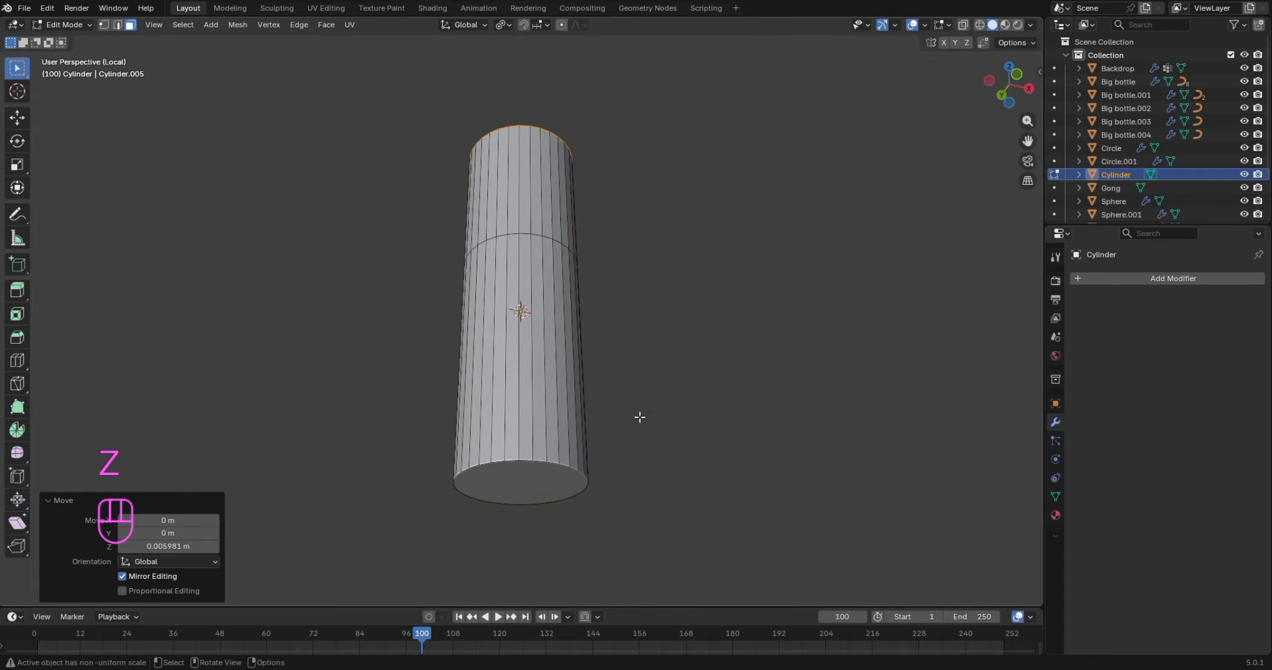
pyautogui.click(541, 488)
pyautogui.press('g')
pyautogui.press('z')
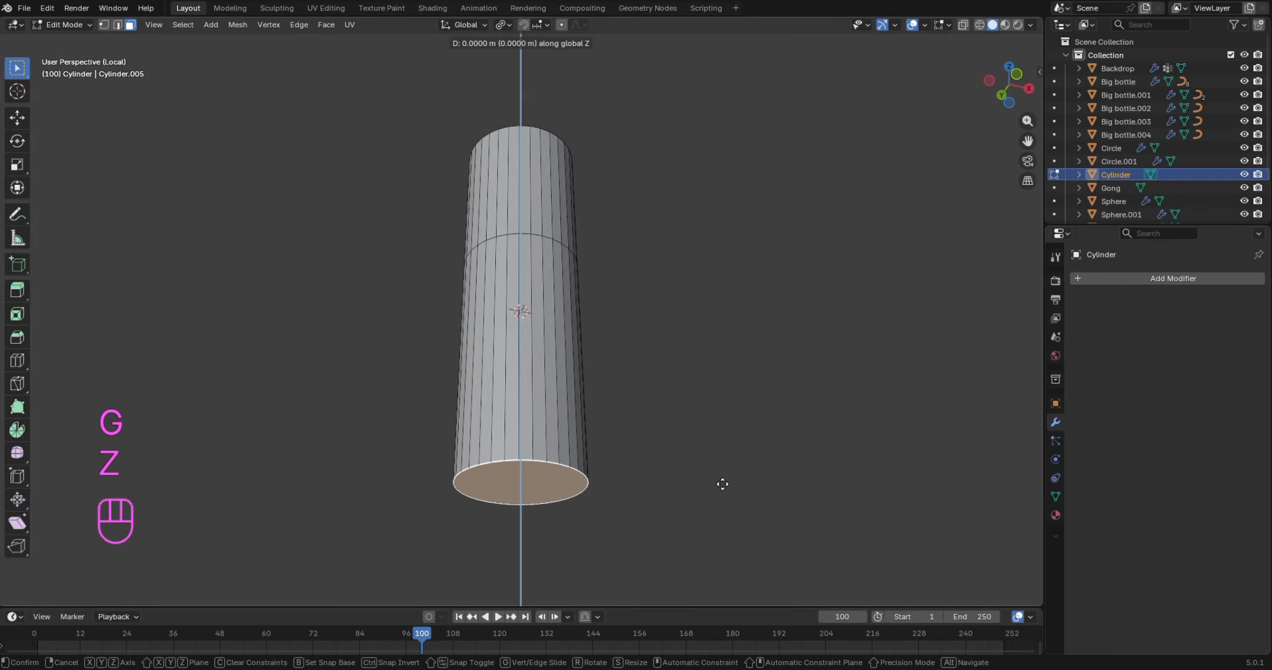
pyautogui.click(745, 546)
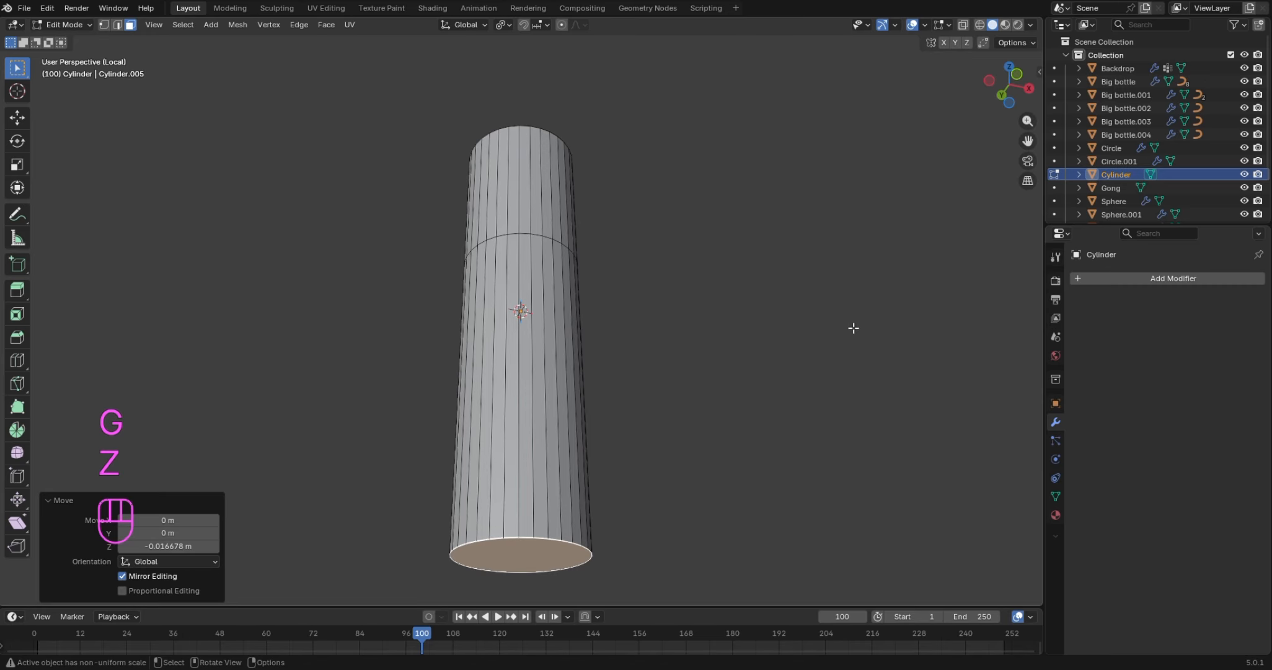
pyautogui.press('s')
pyautogui.click(848, 421)
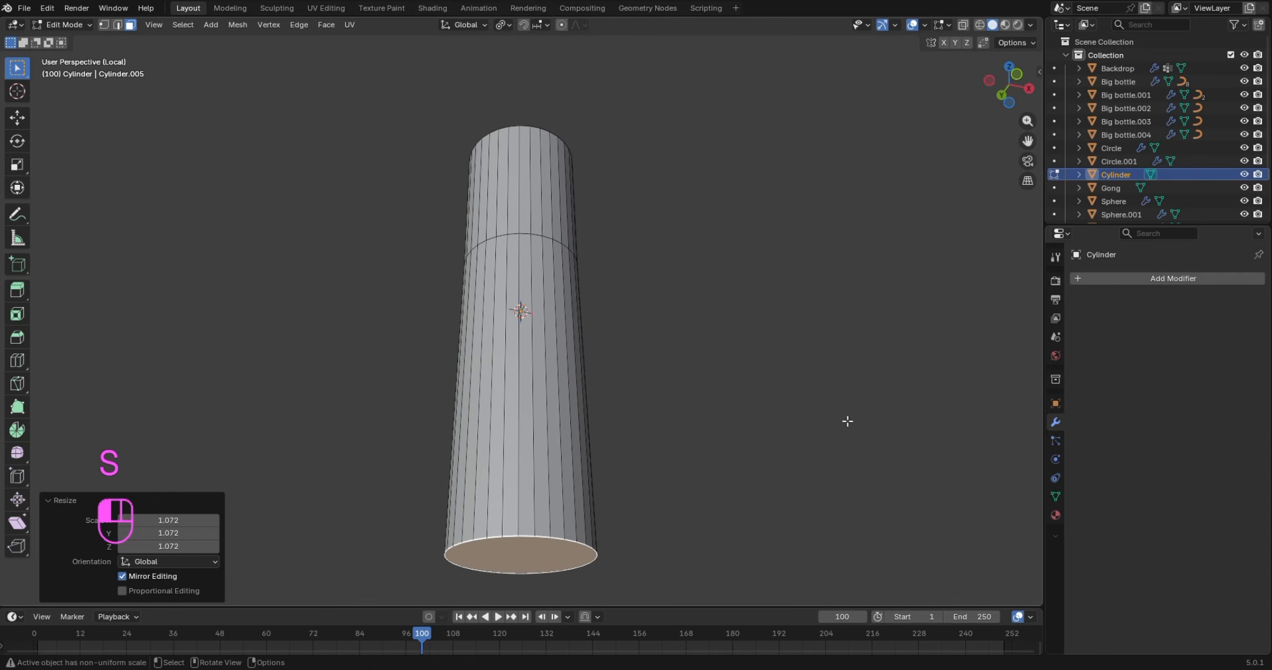
pyautogui.moveTo(1012, 75); pyautogui.dragTo(957, 139)
pyautogui.press('2')
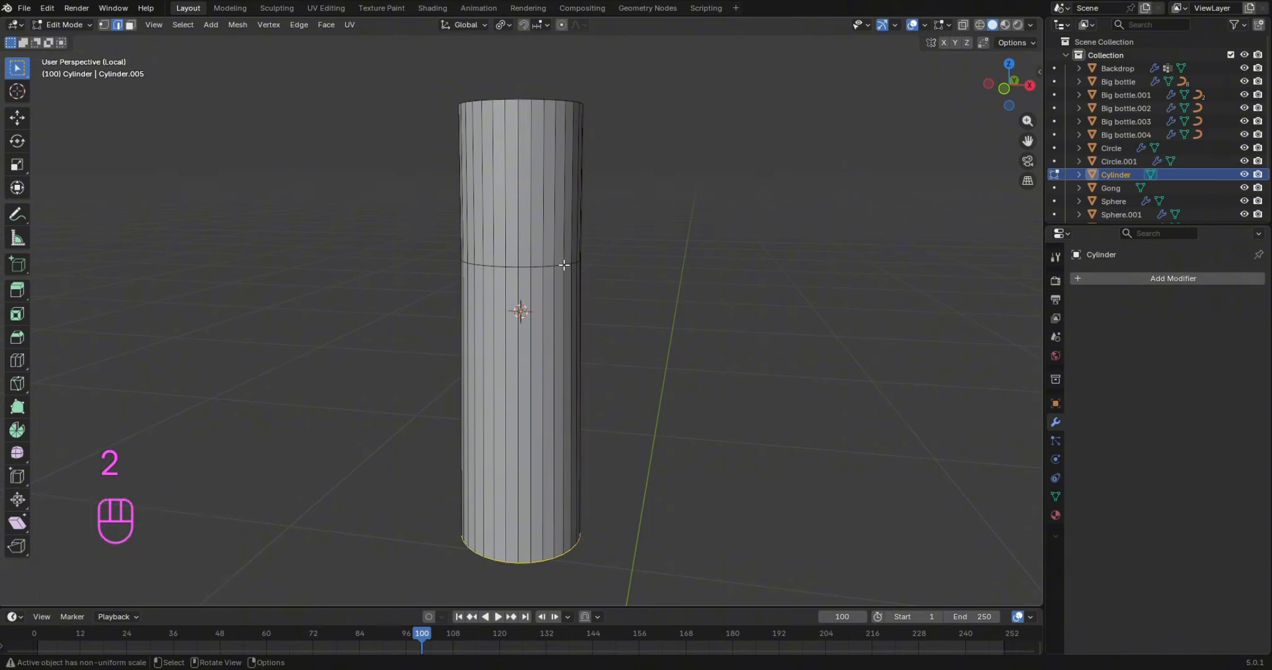
pyautogui.keyDown('alt'); pyautogui.keyDown('shift'); pyautogui.click(547, 267); pyautogui.keyUp('shift'); pyautogui.keyUp('alt')
pyautogui.hotkey('ctrl', 'b')
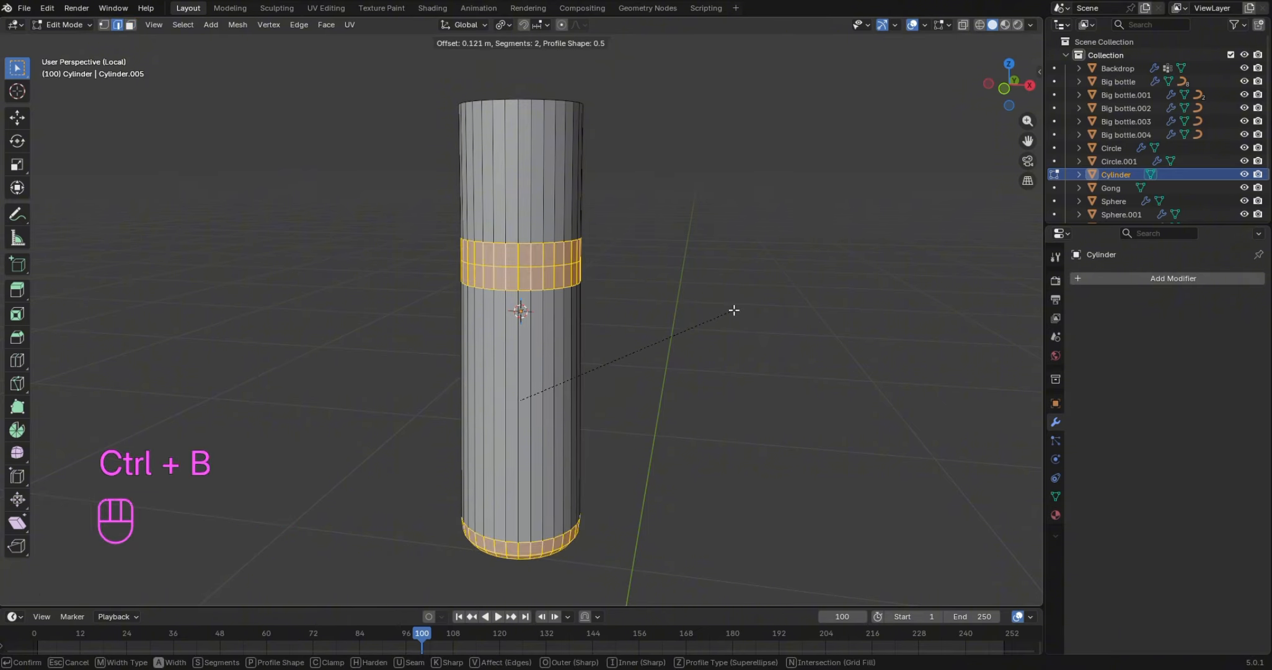
pyautogui.rightClick(734, 310)
pyautogui.click(713, 308)
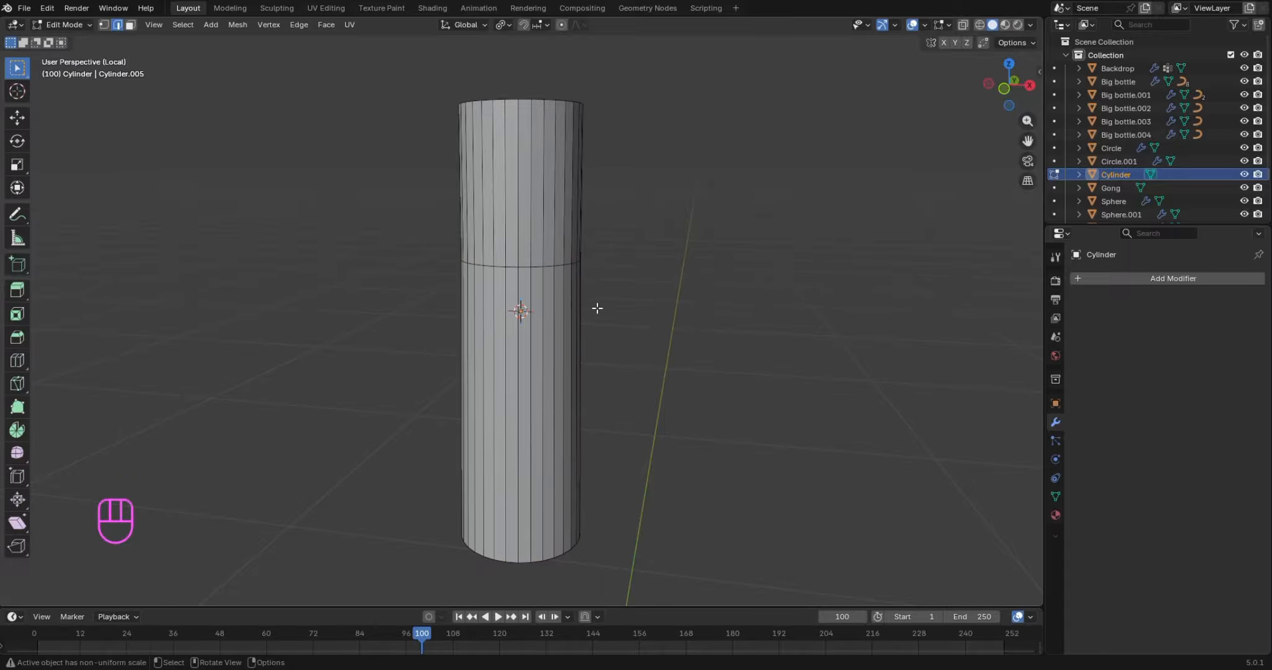
# Bevel only the middle edge loop about 0.371 m wide with one segment, and scale the resulting band by about 0.888
pyautogui.keyDown('alt'); pyautogui.keyDown('shift'); pyautogui.click(537, 271); pyautogui.keyUp('shift'); pyautogui.keyUp('alt')
pyautogui.hotkey('ctrl', 'b')
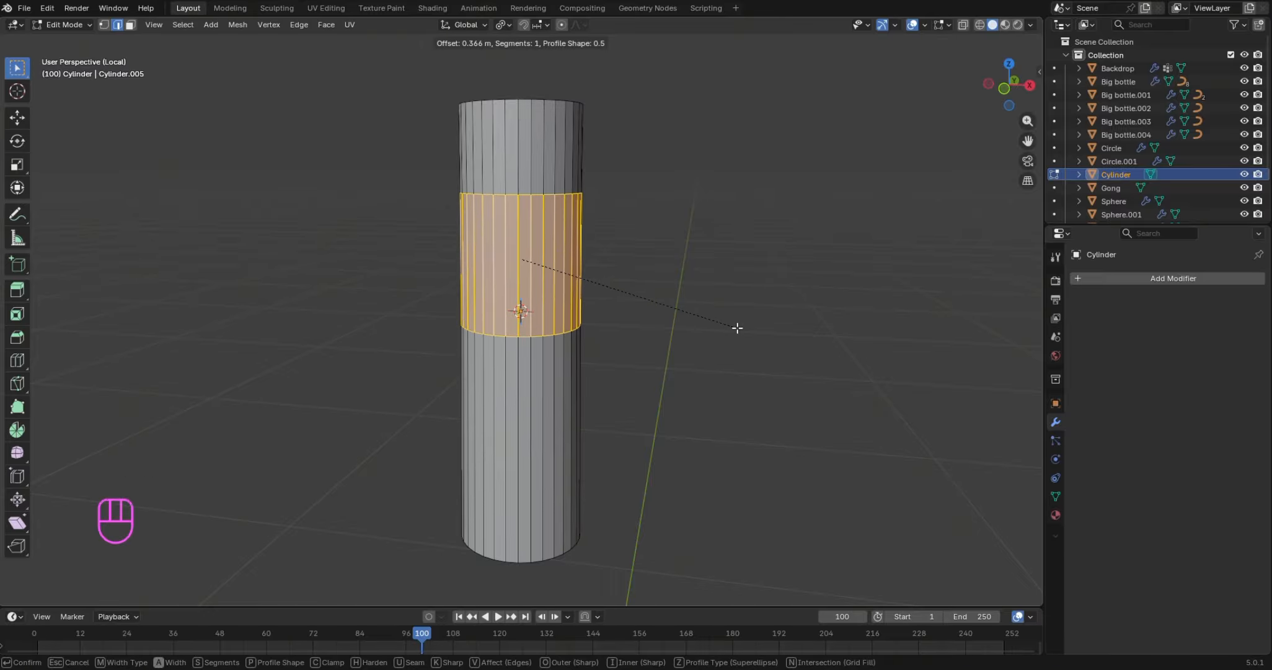
pyautogui.click(738, 328)
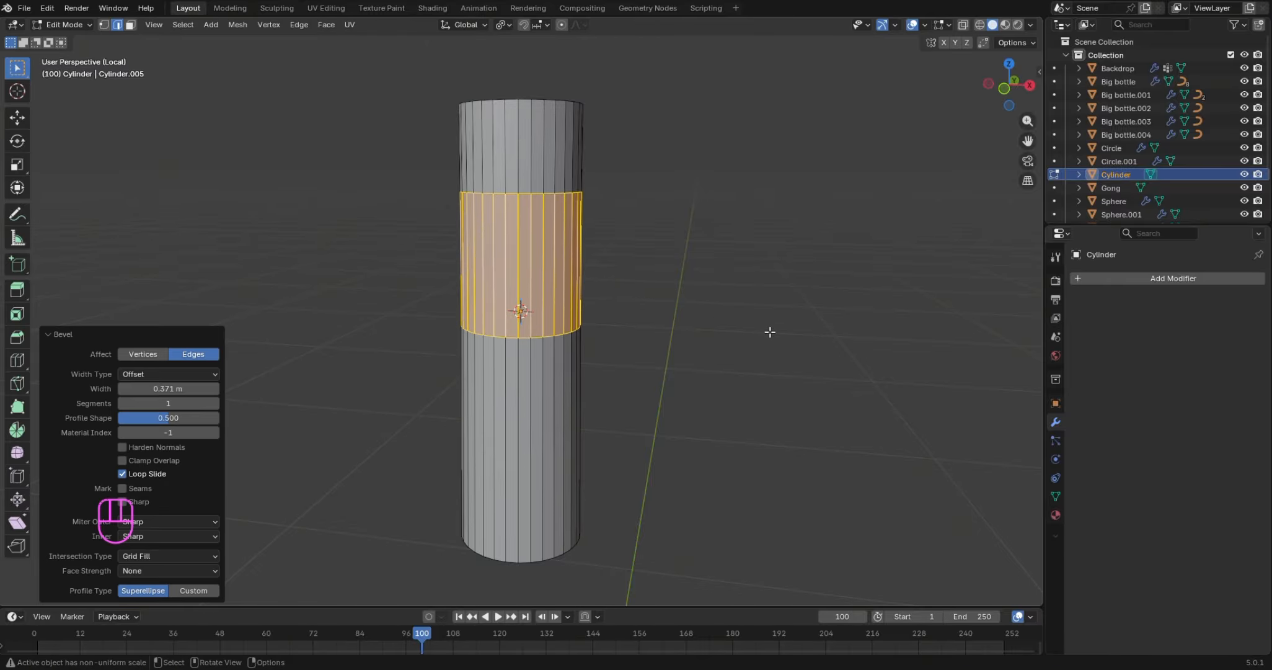
pyautogui.press('s')
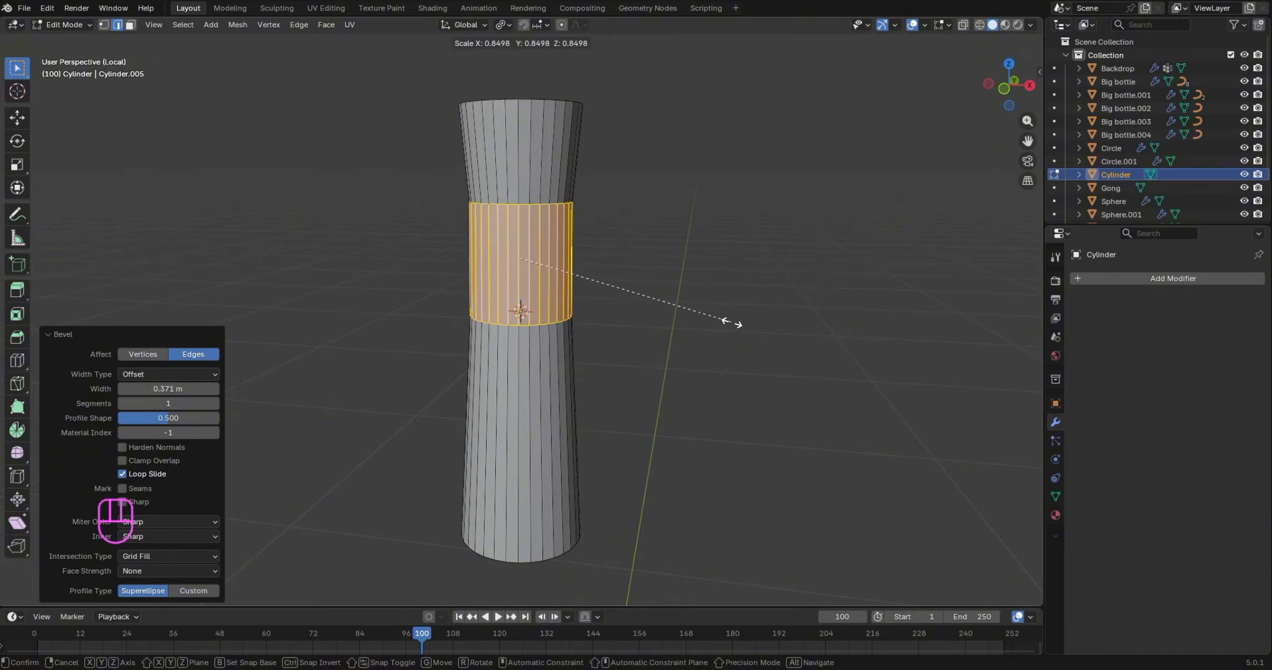
pyautogui.click(741, 329)
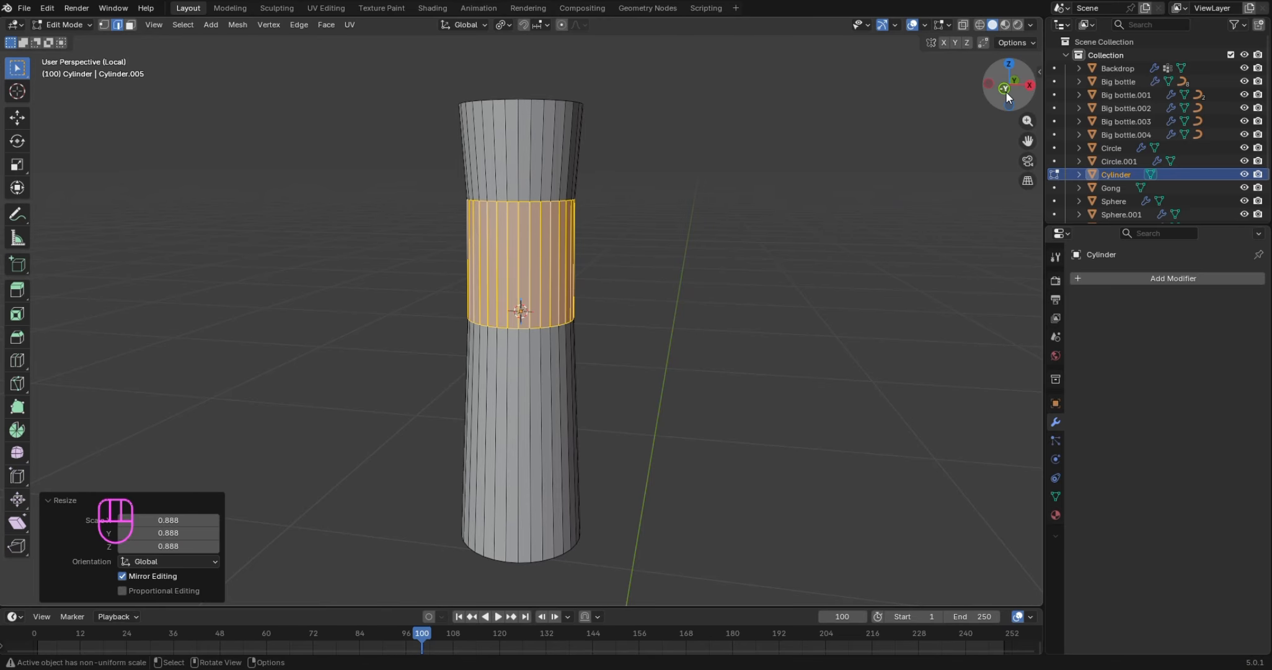
# Select the top face again and raise it along Z by about 0.0054 m
pyautogui.moveTo(1010, 93); pyautogui.dragTo(1022, 112)
pyautogui.click(538, 118)
pyautogui.press('3')
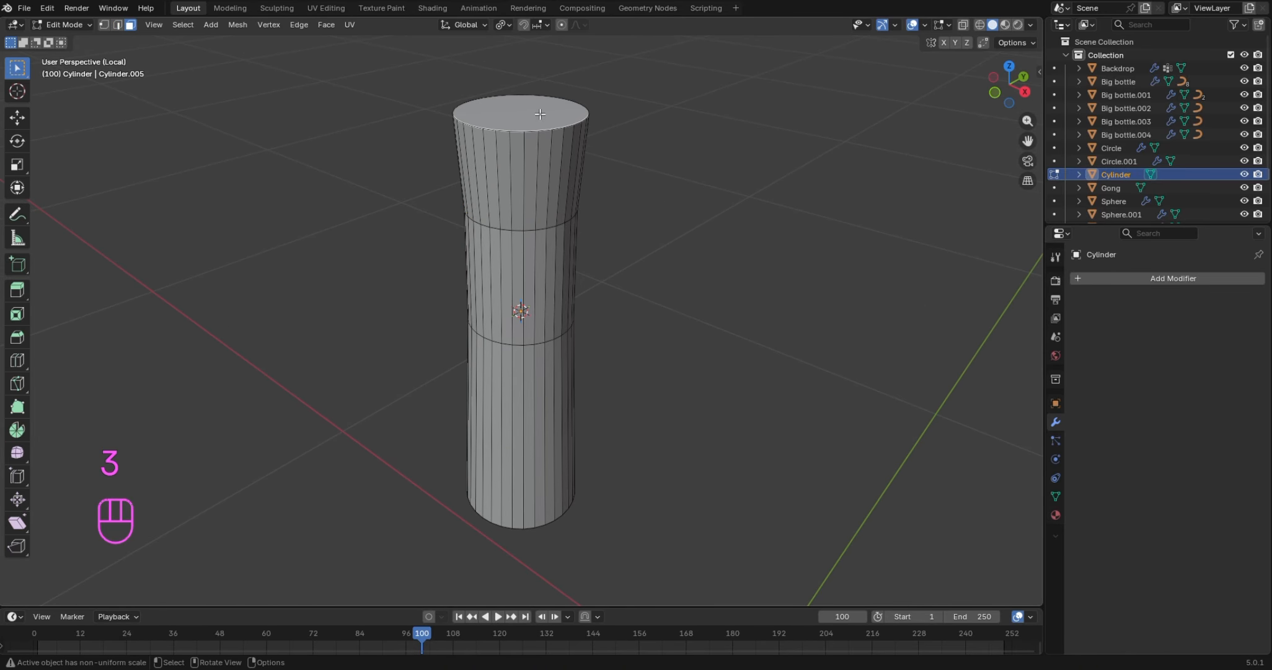
pyautogui.click(538, 117)
pyautogui.press('g')
pyautogui.press('z')
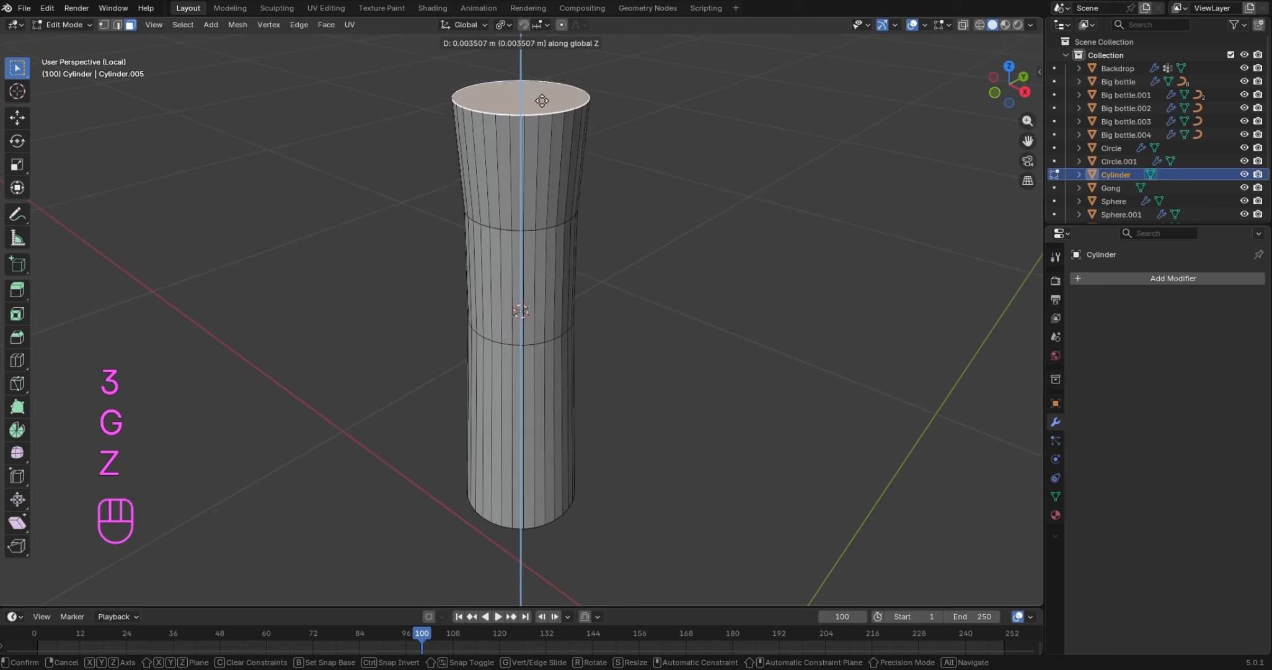
pyautogui.click(543, 93)
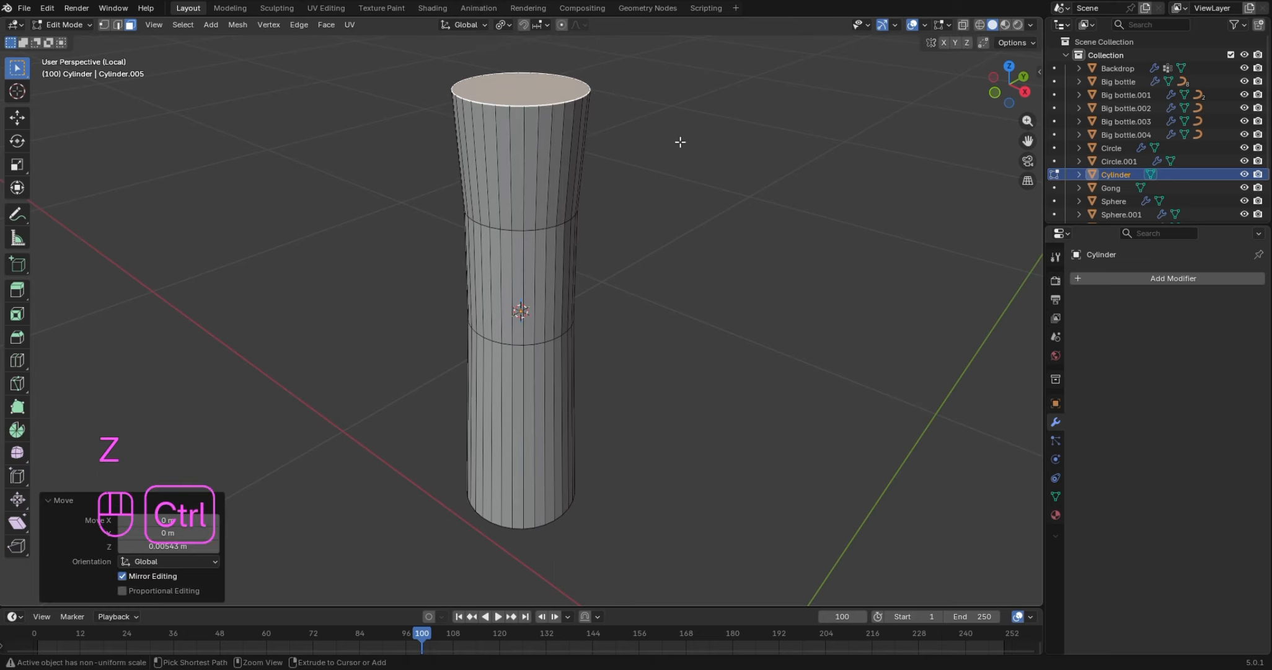
# Round the rim of the top face with a bevel about 0.315 m wide and 5 segments
pyautogui.hotkey('ctrl', 'b')
pyautogui.scroll(4, 711, 180)
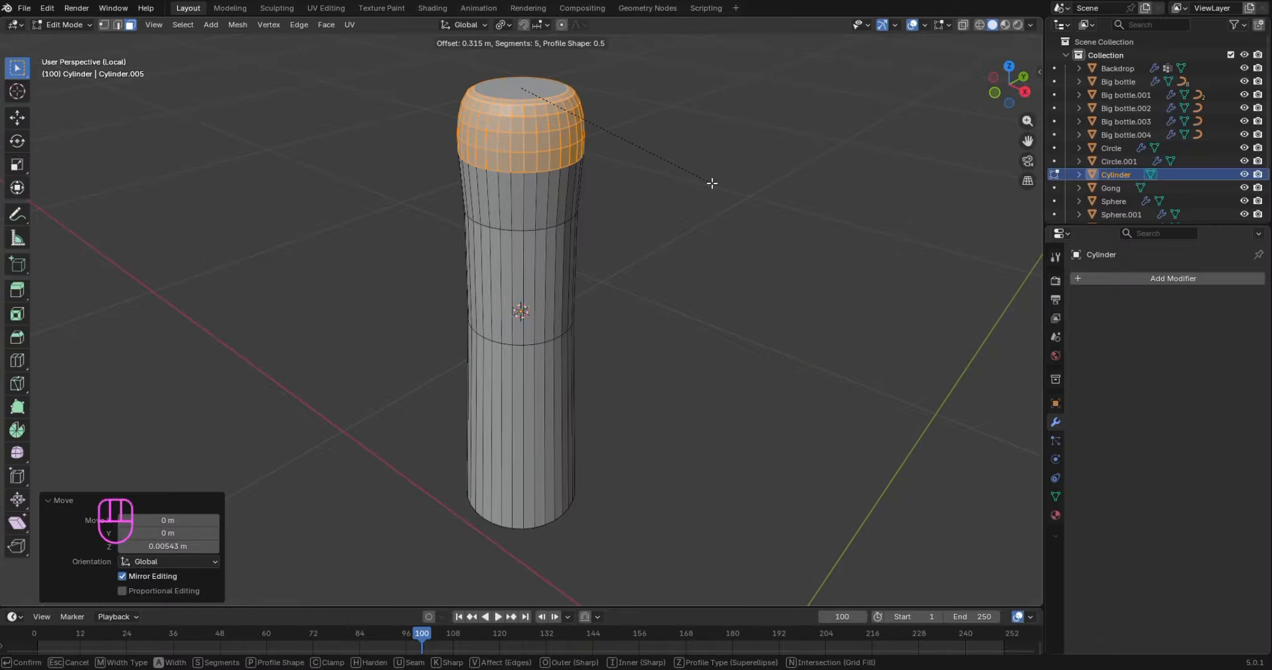
pyautogui.click(712, 183)
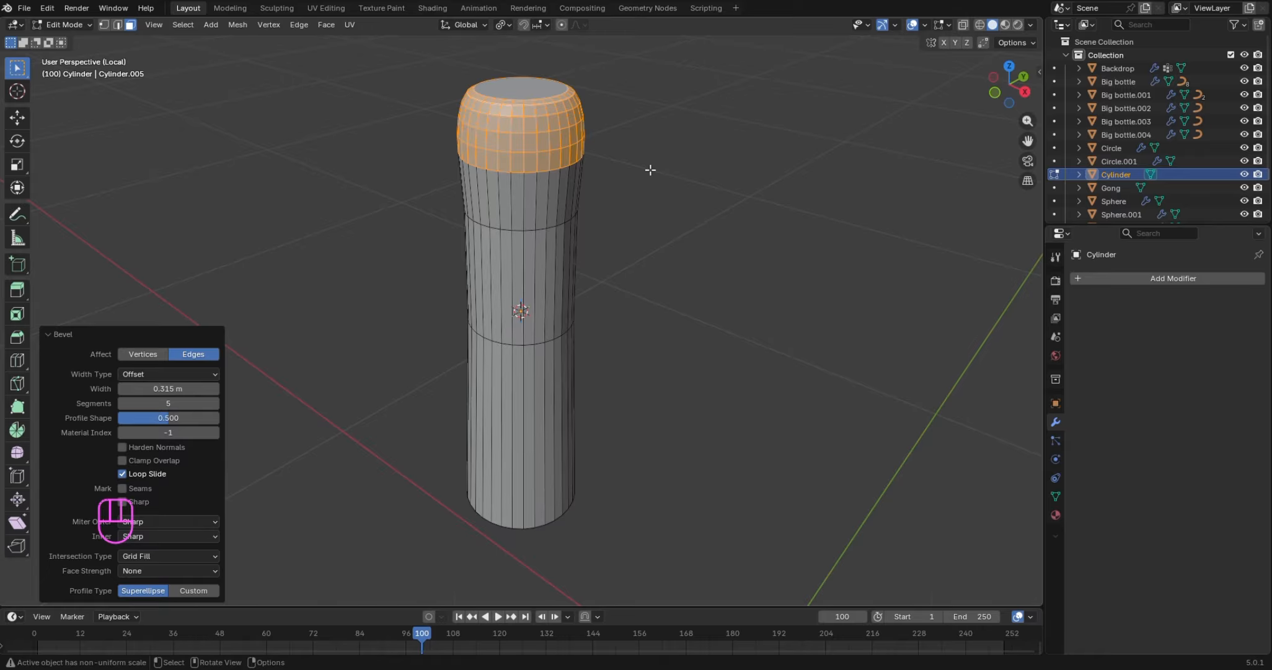
# In front wireframe view, select the rounded top plus the face ring below it and widen them in X and Y by about 1.121
pyautogui.press('KP_1')
pyautogui.press('z')
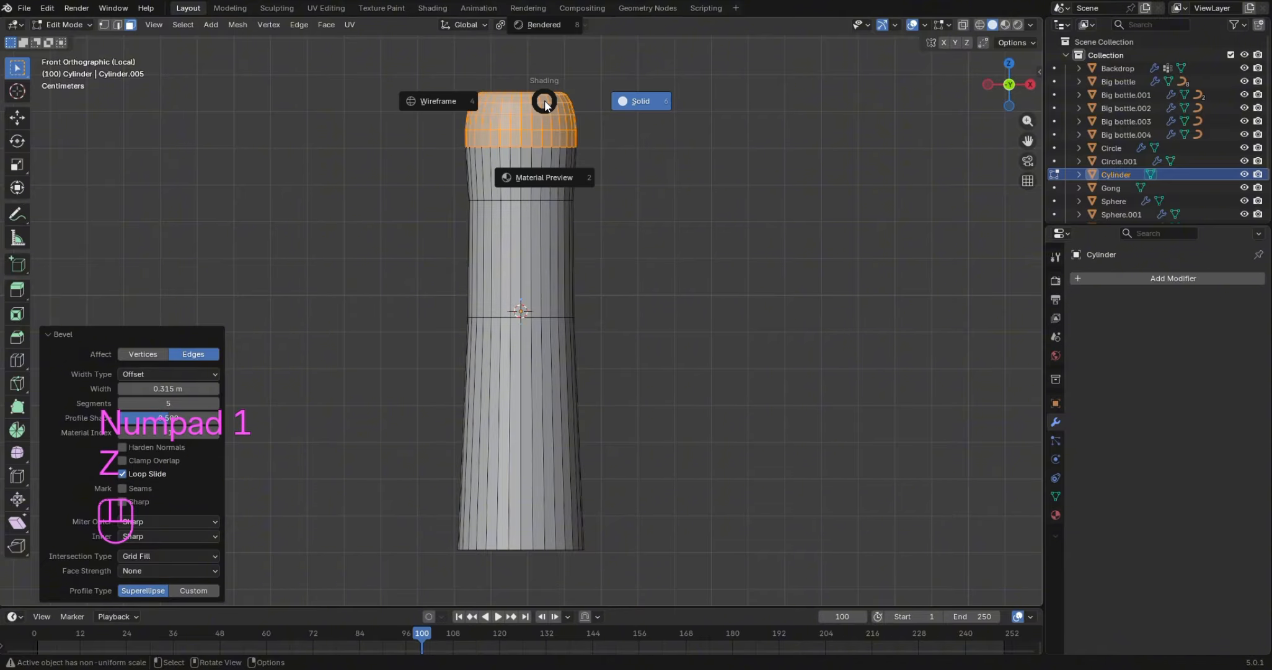
pyautogui.moveTo(415, 60); pyautogui.dragTo(653, 167)
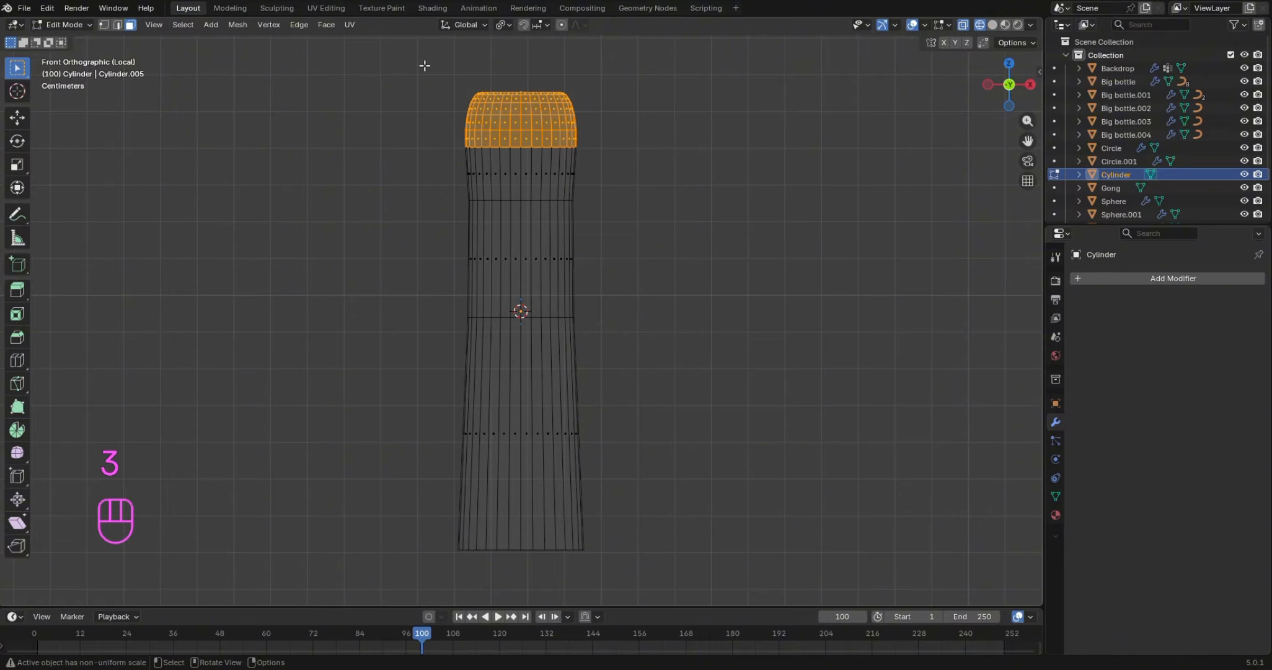
pyautogui.press('ctrl+KP_Add')
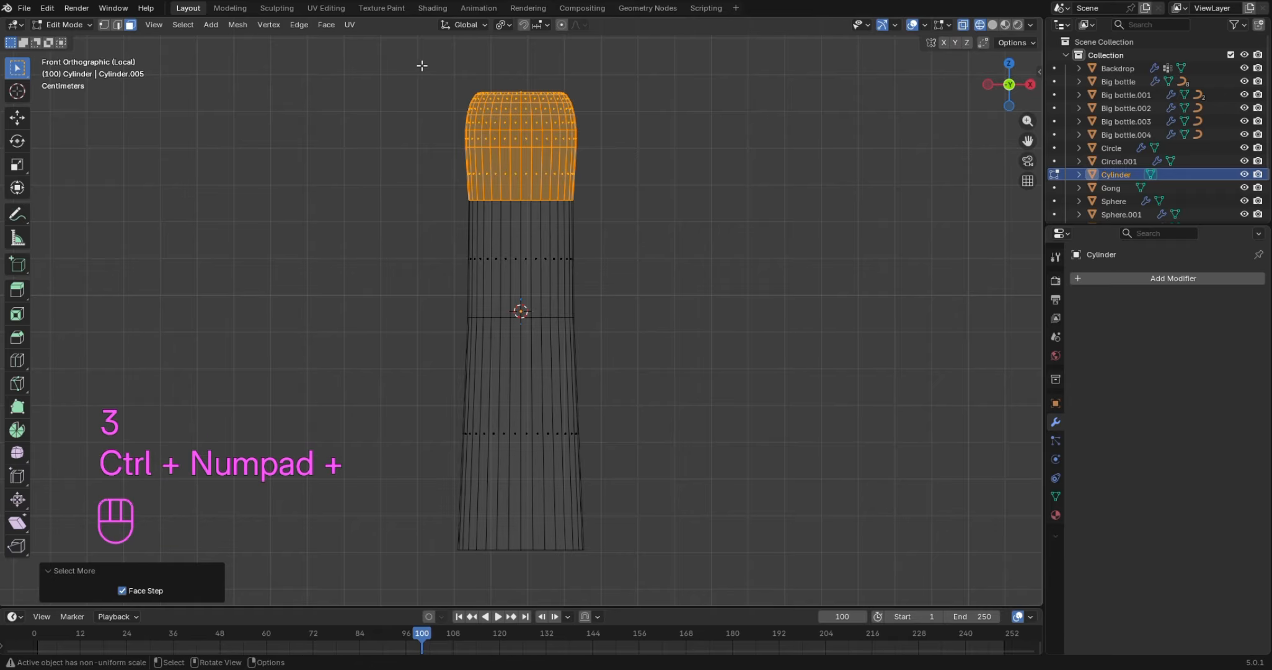
pyautogui.press('s')
pyautogui.hotkey('shift', 'z')
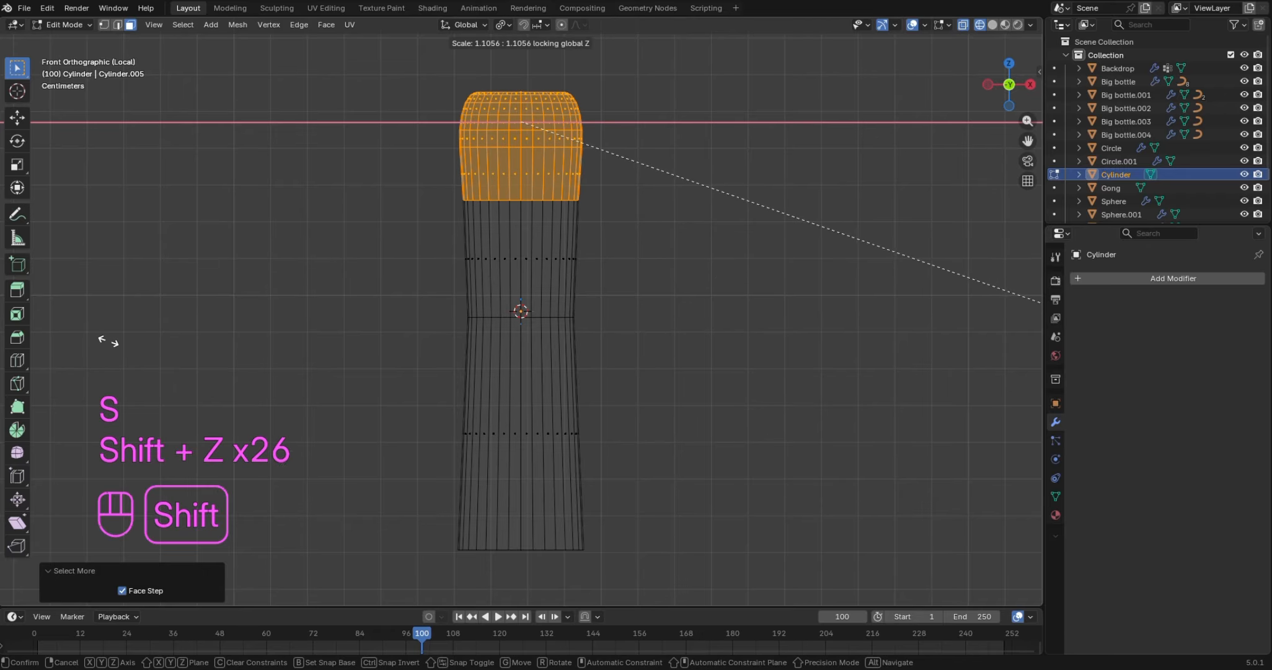
pyautogui.click(154, 352)
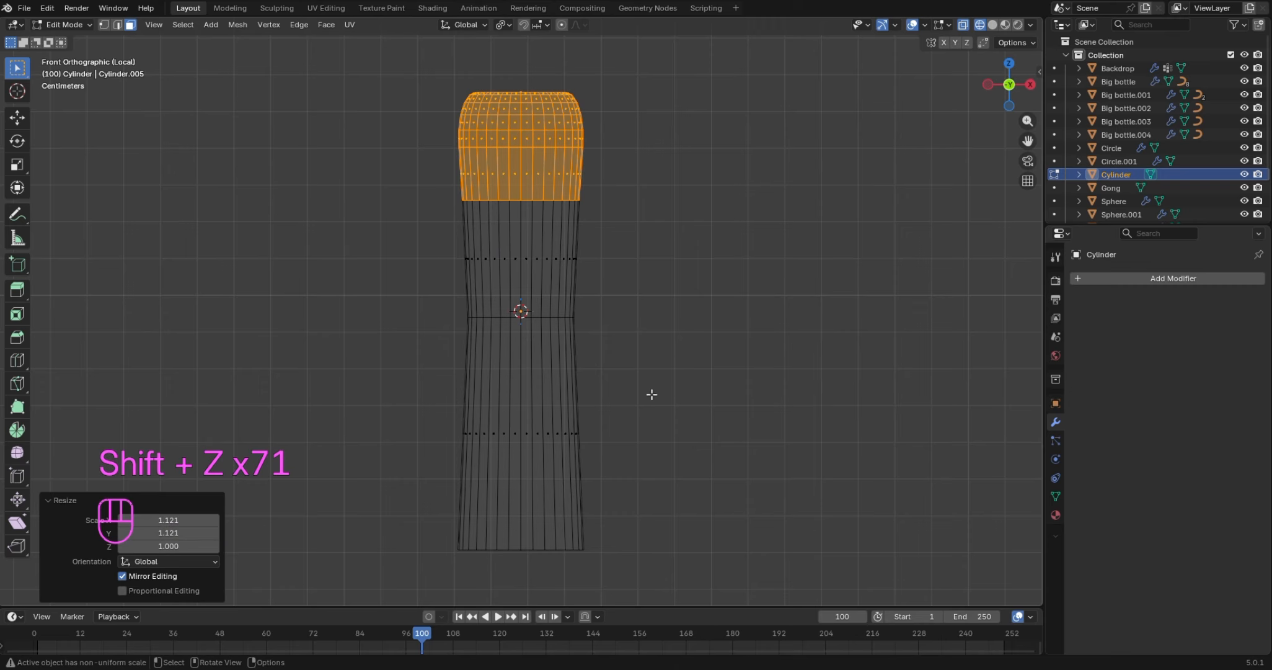
# Select the middle band of faces, narrow it in X and Y by a factor of about 0.902, and restore solid shading
pyautogui.click(585, 393)
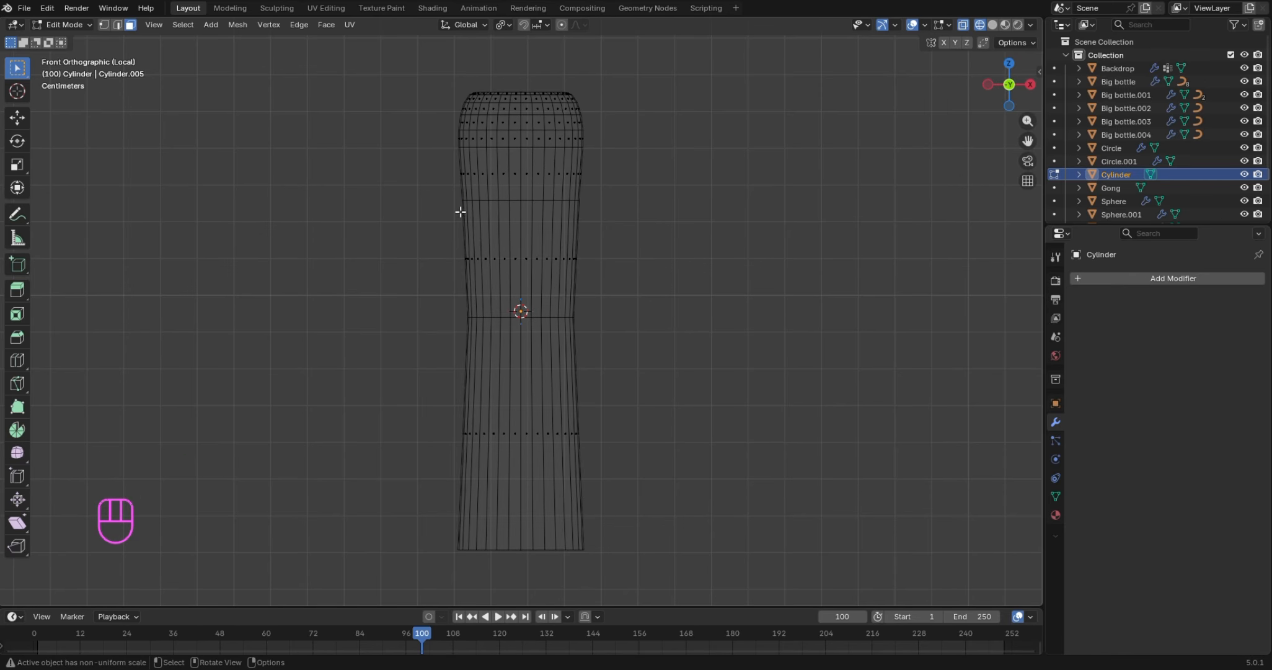
pyautogui.moveTo(460, 211); pyautogui.dragTo(590, 319)
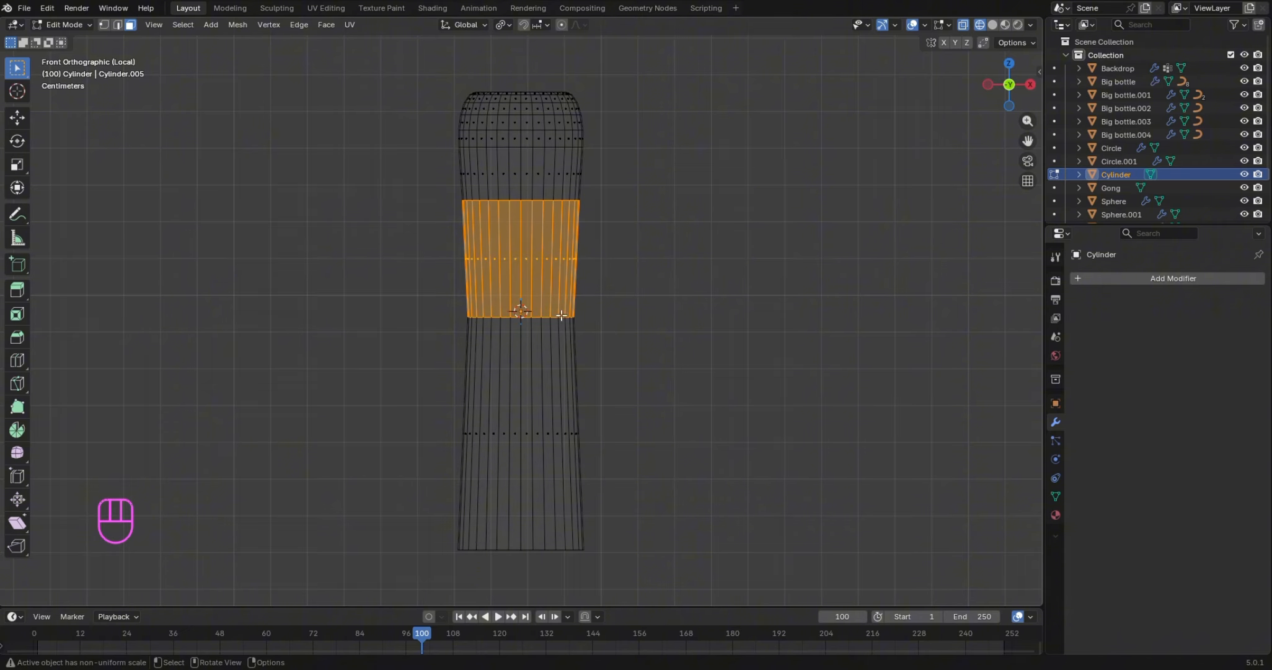
pyautogui.press('s')
pyautogui.hotkey('shift', 'z')
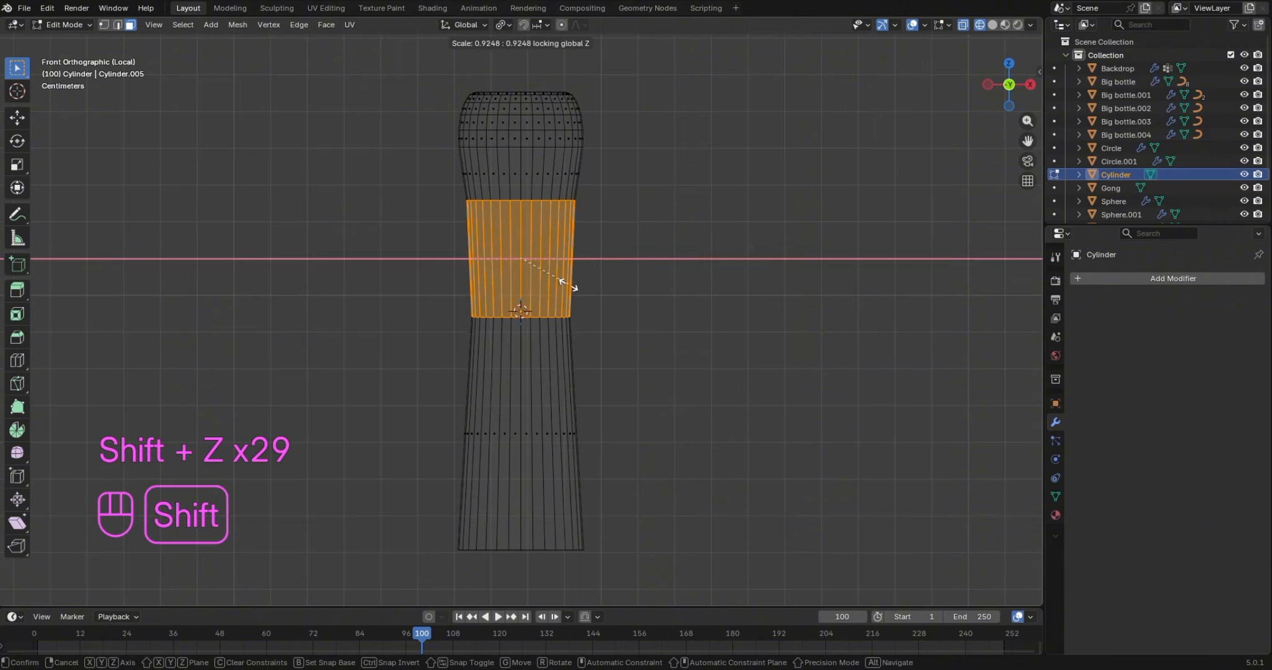
pyautogui.click(530, 267)
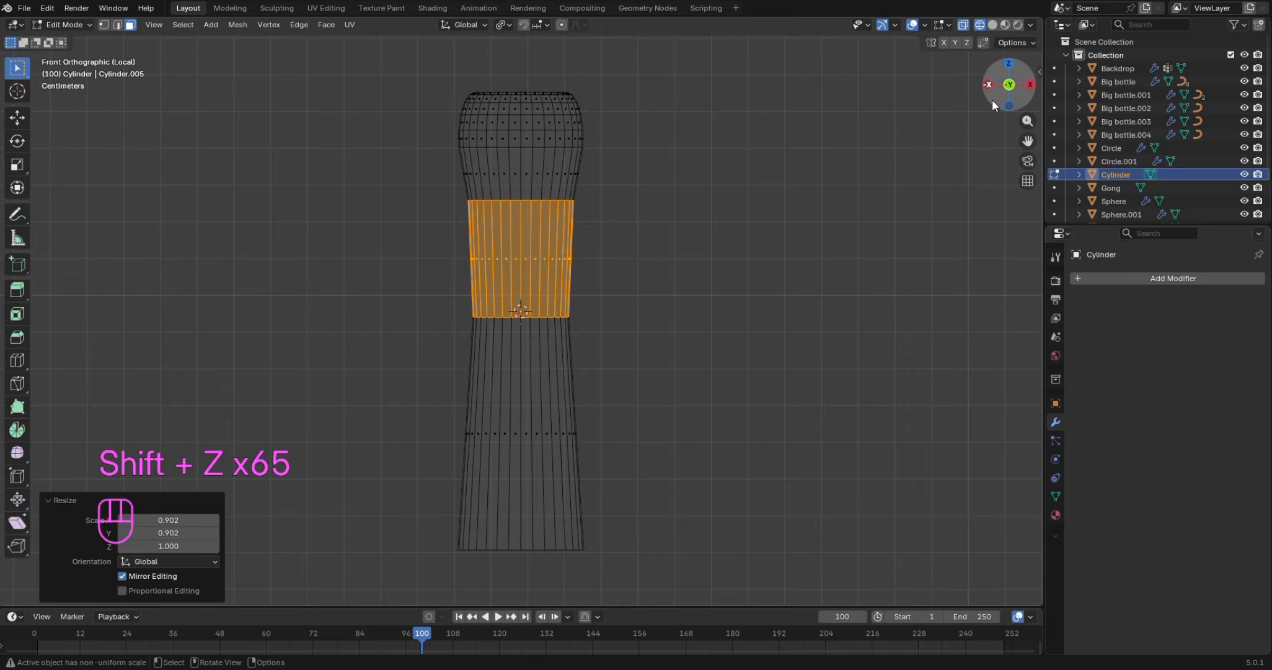
pyautogui.moveTo(993, 99); pyautogui.dragTo(993, 12)
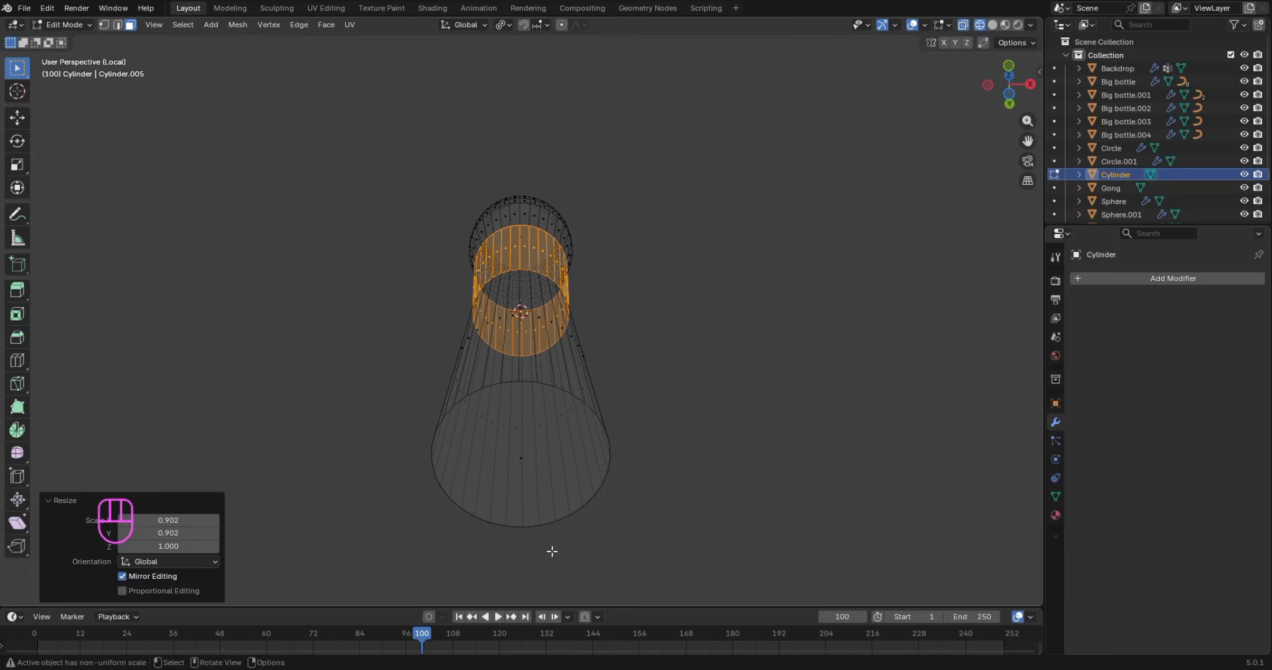
pyautogui.press('z')
pyautogui.press('6')
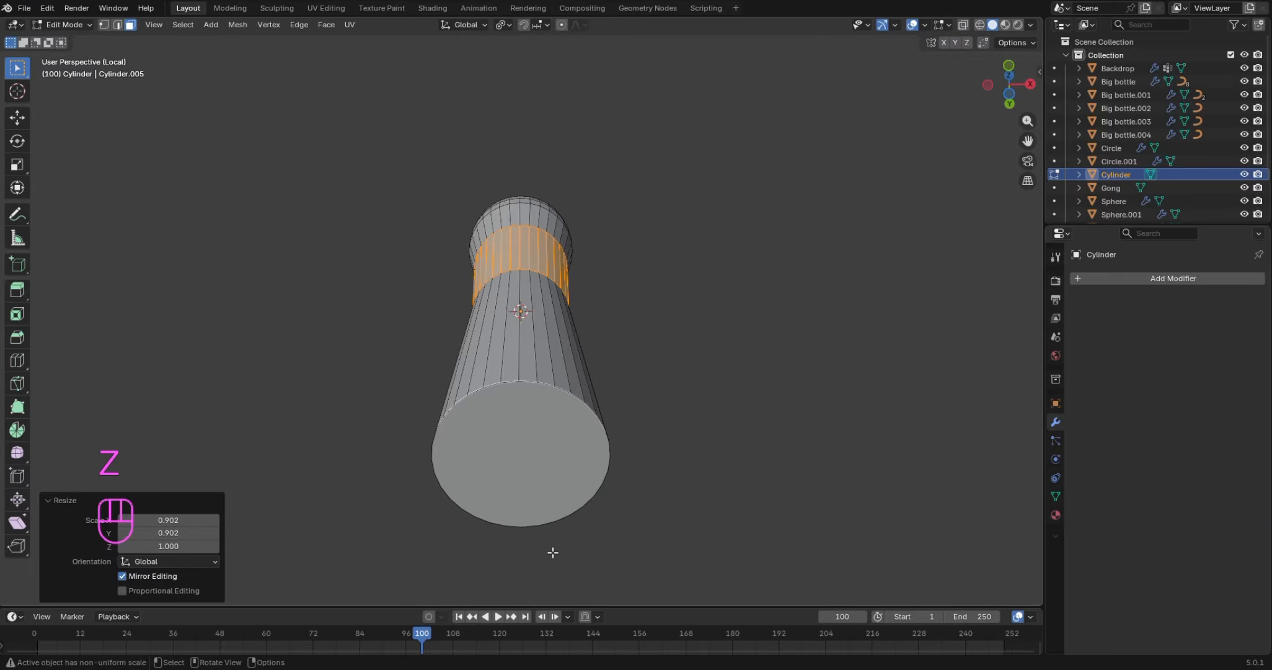
# Select the bottom face and round its rim with a bevel about 0.265 m wide and 5 segments
pyautogui.press('3')
pyautogui.click(537, 479)
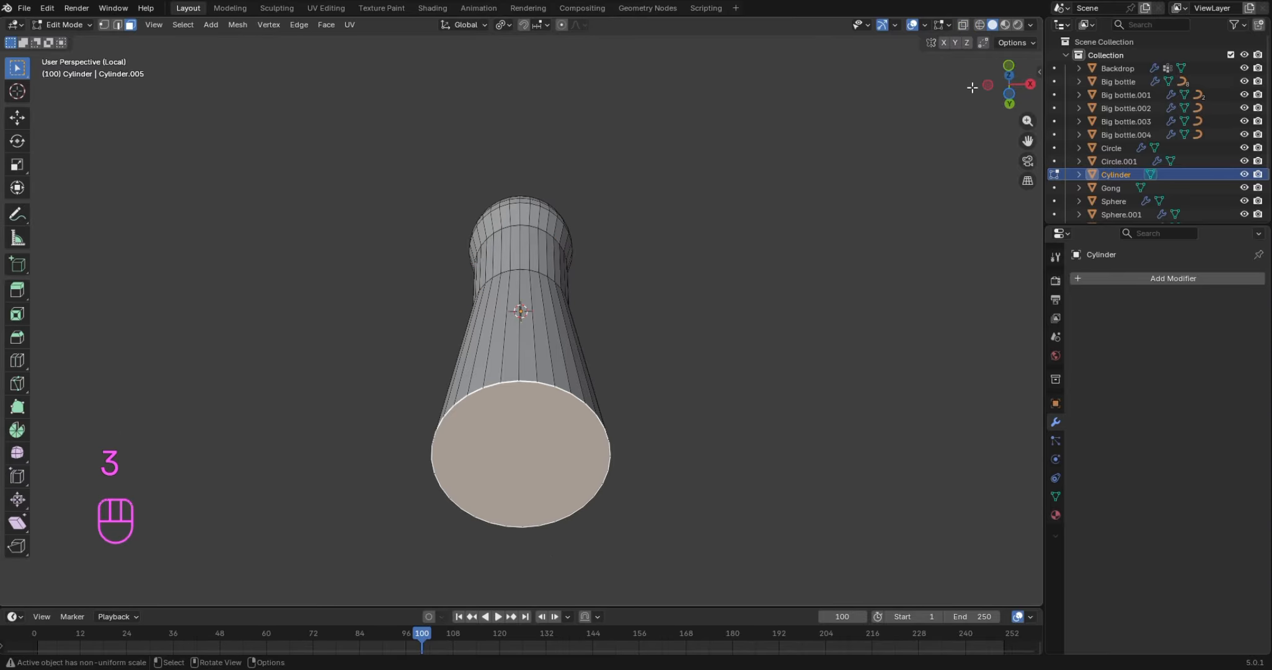
pyautogui.moveTo(992, 87); pyautogui.dragTo(992, 143)
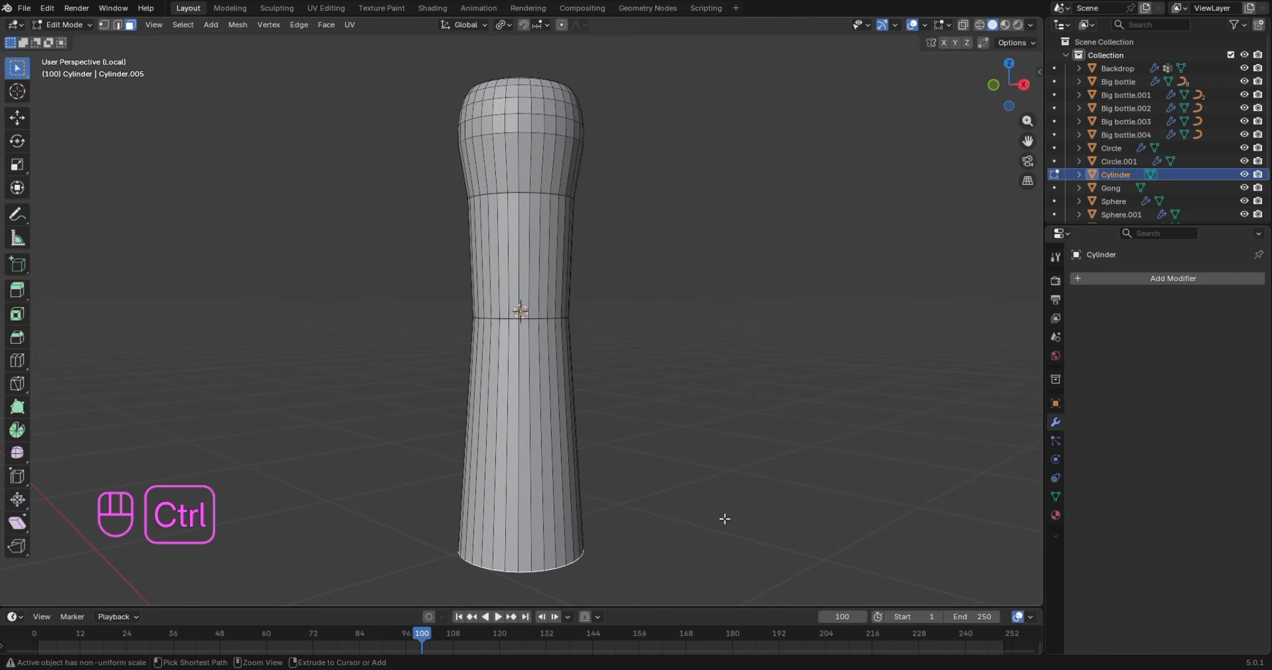
pyautogui.hotkey('ctrl', 'b')
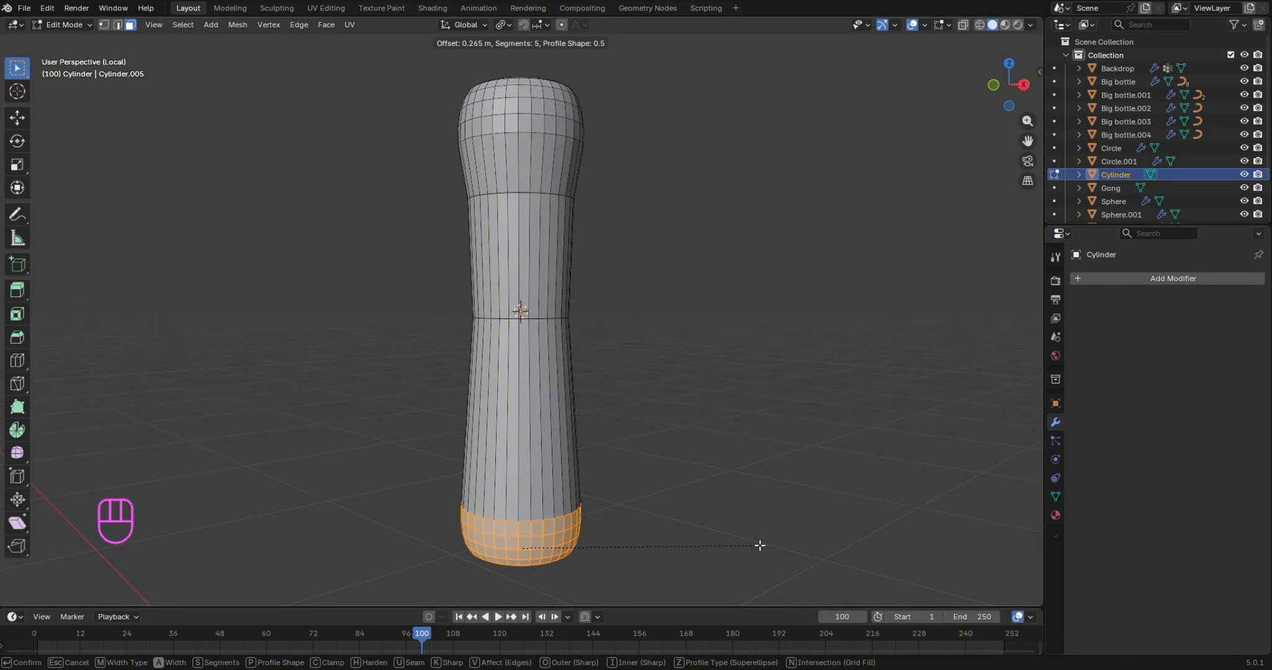
pyautogui.click(758, 543)
# Add the bottom face to the rounded base selection and enlarge it uniformly by about 1.197, then again by about 1.199
pyautogui.moveTo(1015, 103); pyautogui.dragTo(1010, 87)
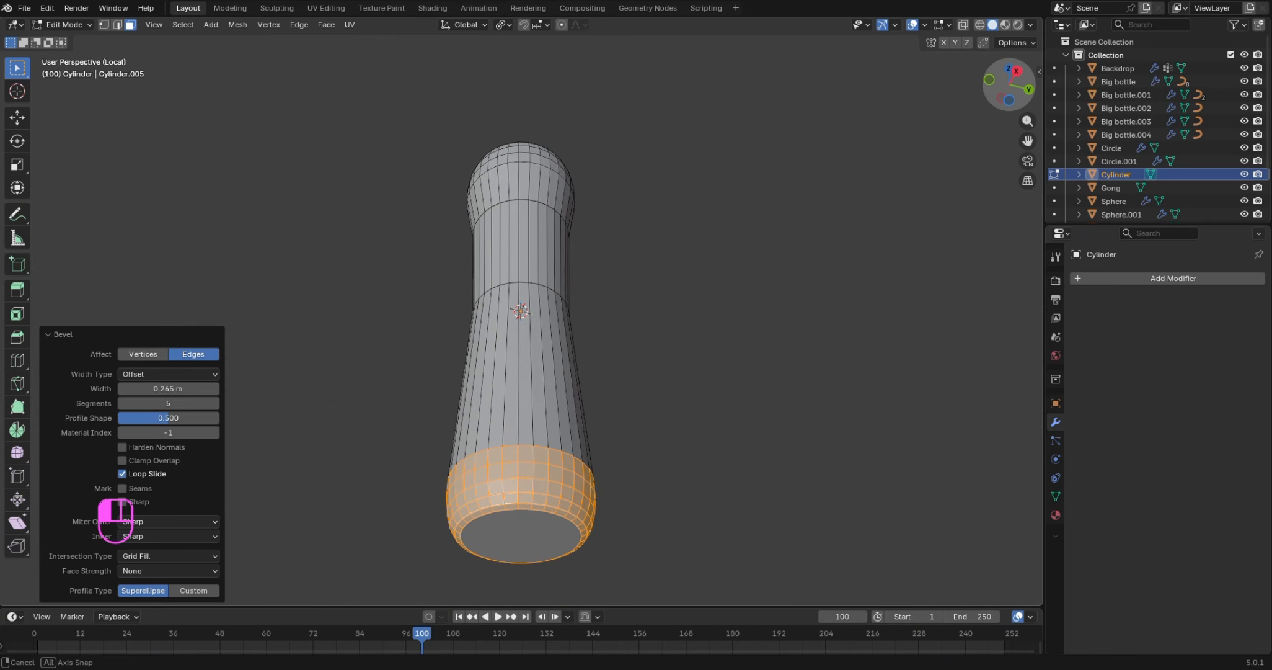
pyautogui.keyDown('shift'); pyautogui.click(533, 533); pyautogui.keyUp('shift')
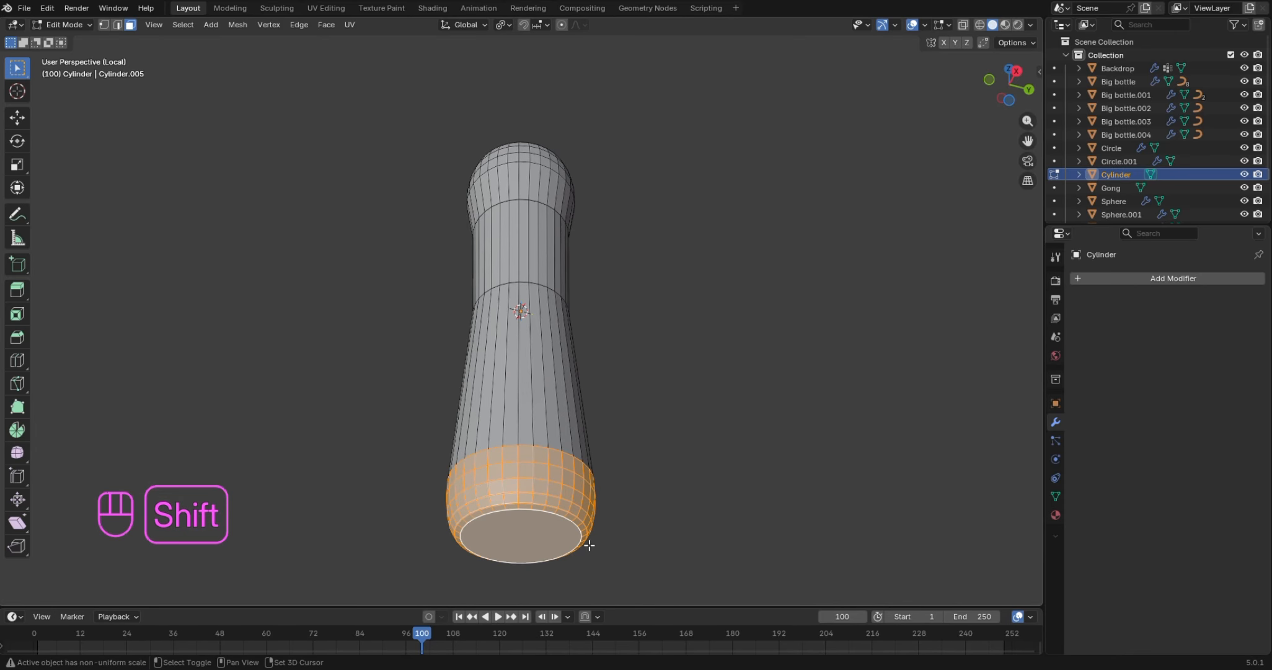
pyautogui.press('s')
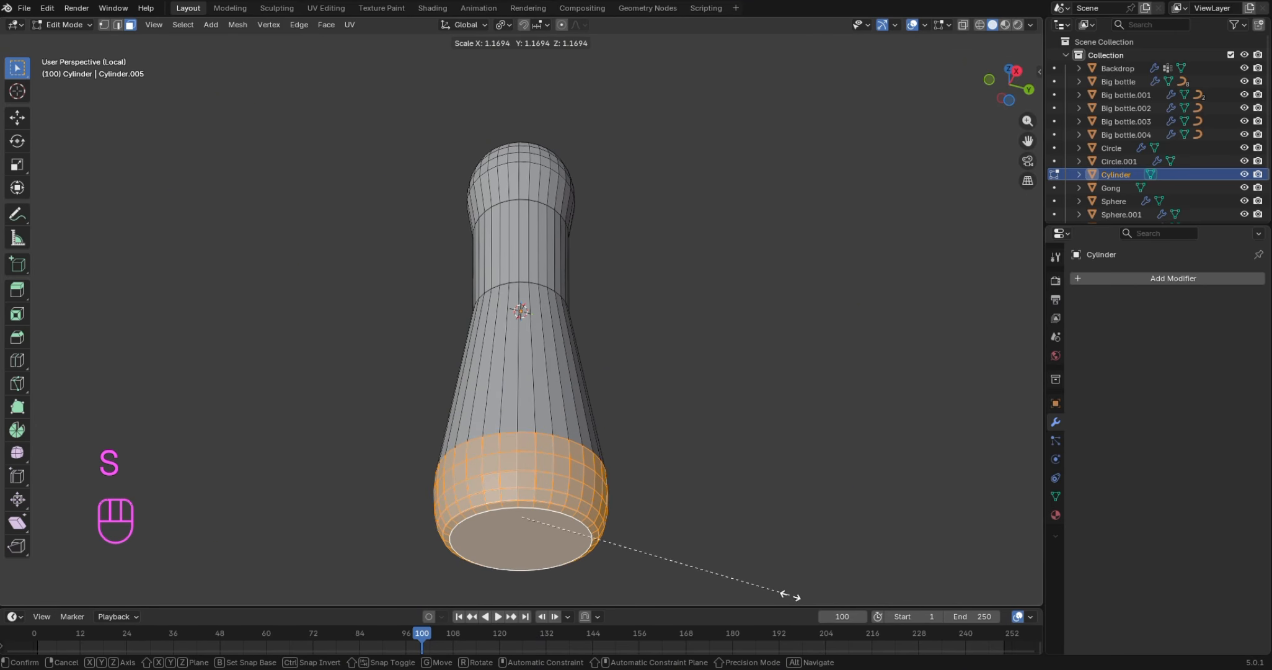
pyautogui.click(796, 598)
pyautogui.moveTo(1011, 87); pyautogui.dragTo(1011, 124)
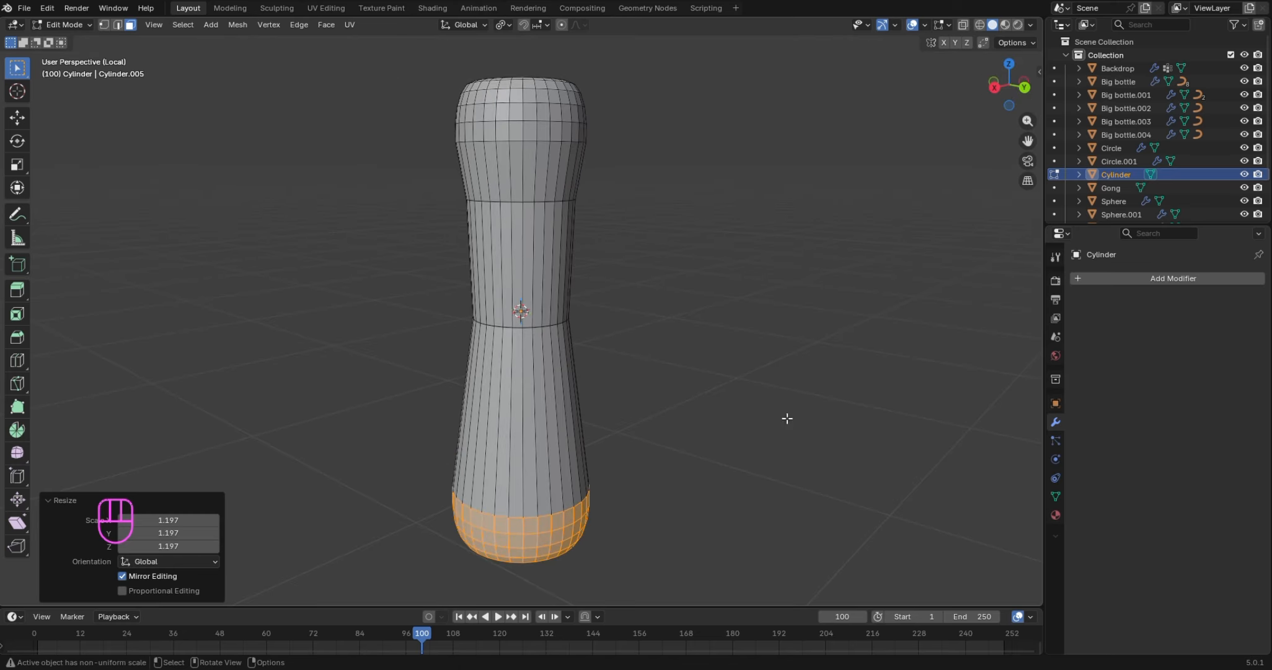
pyautogui.press('s')
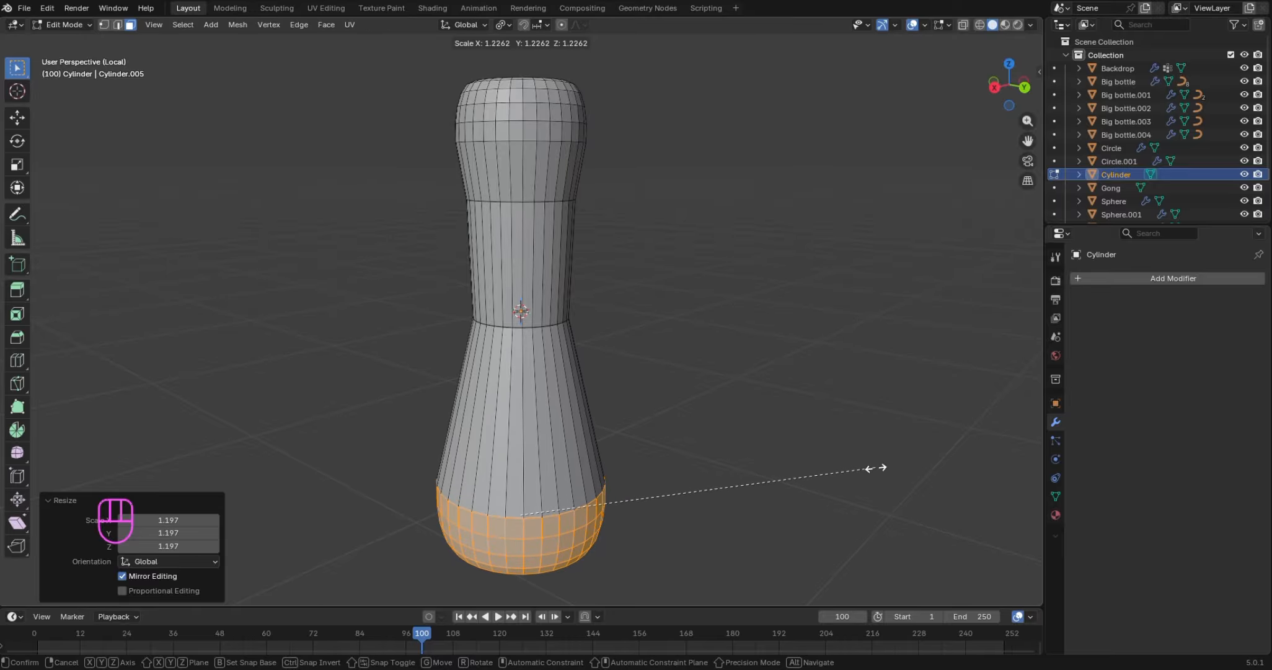
pyautogui.click(868, 533)
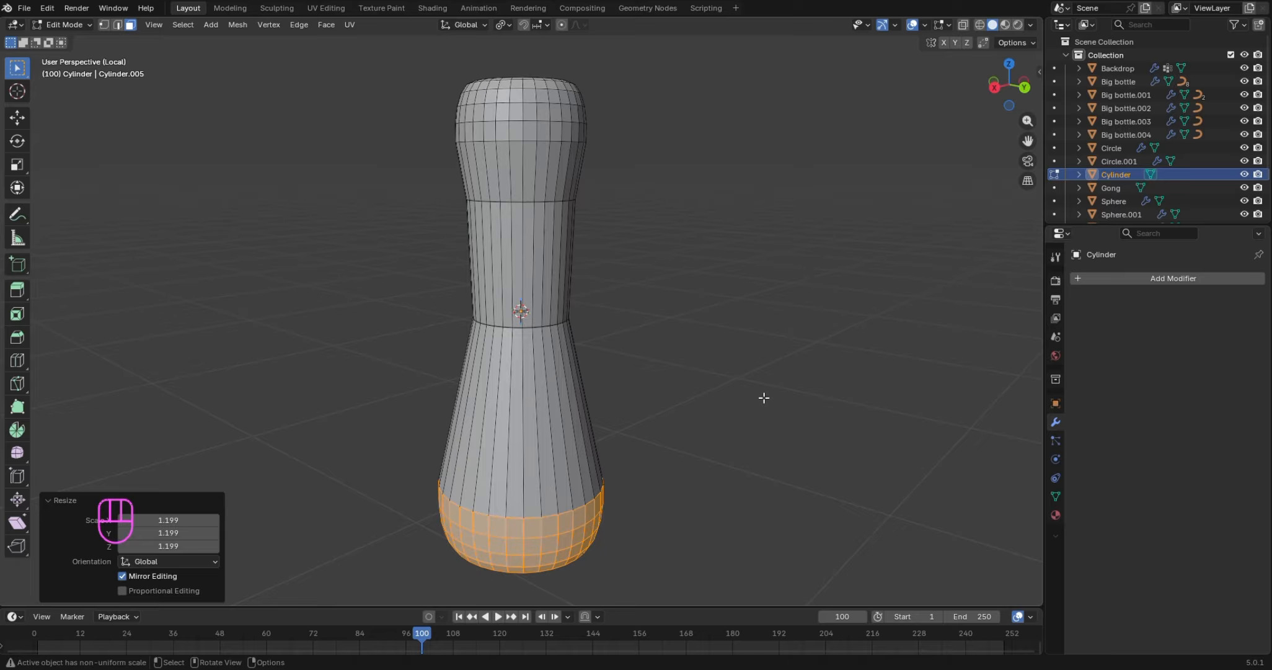
# Select the middle band of faces and narrow it in X and Y by about 0.926, then slightly more, and deselect it
pyautogui.press('3')
pyautogui.click(546, 261)
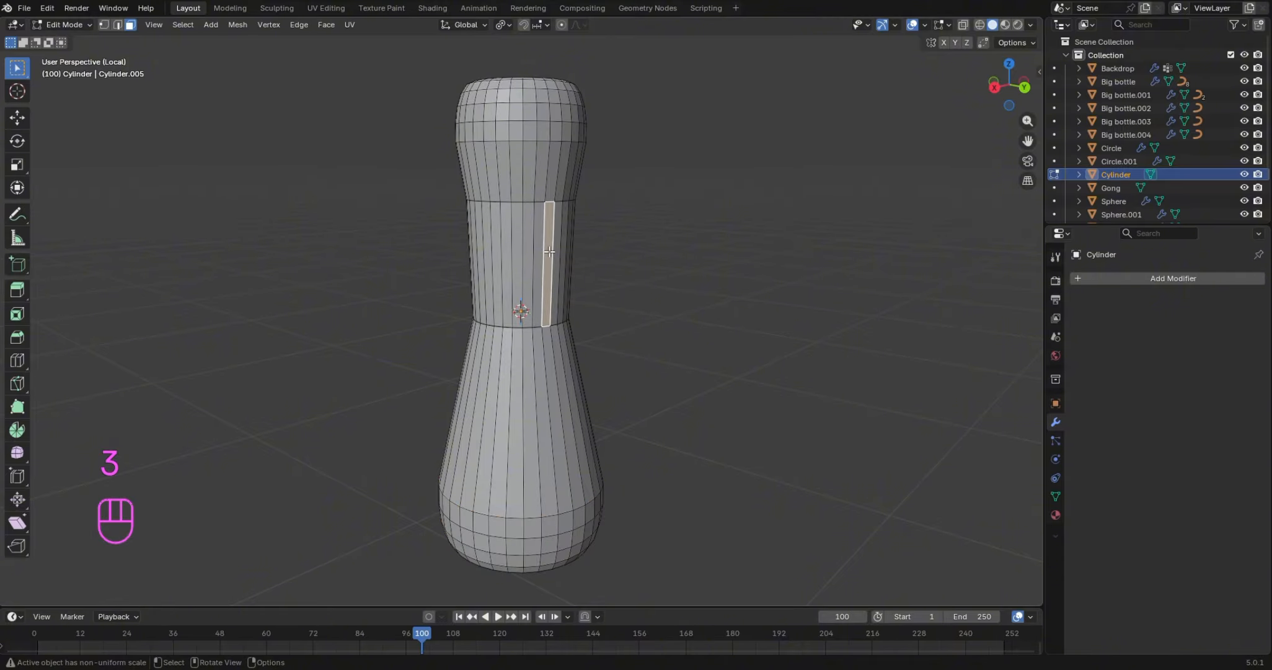
pyautogui.keyDown('alt'); pyautogui.keyDown('shift'); pyautogui.click(543, 263); pyautogui.keyUp('shift'); pyautogui.keyUp('alt')
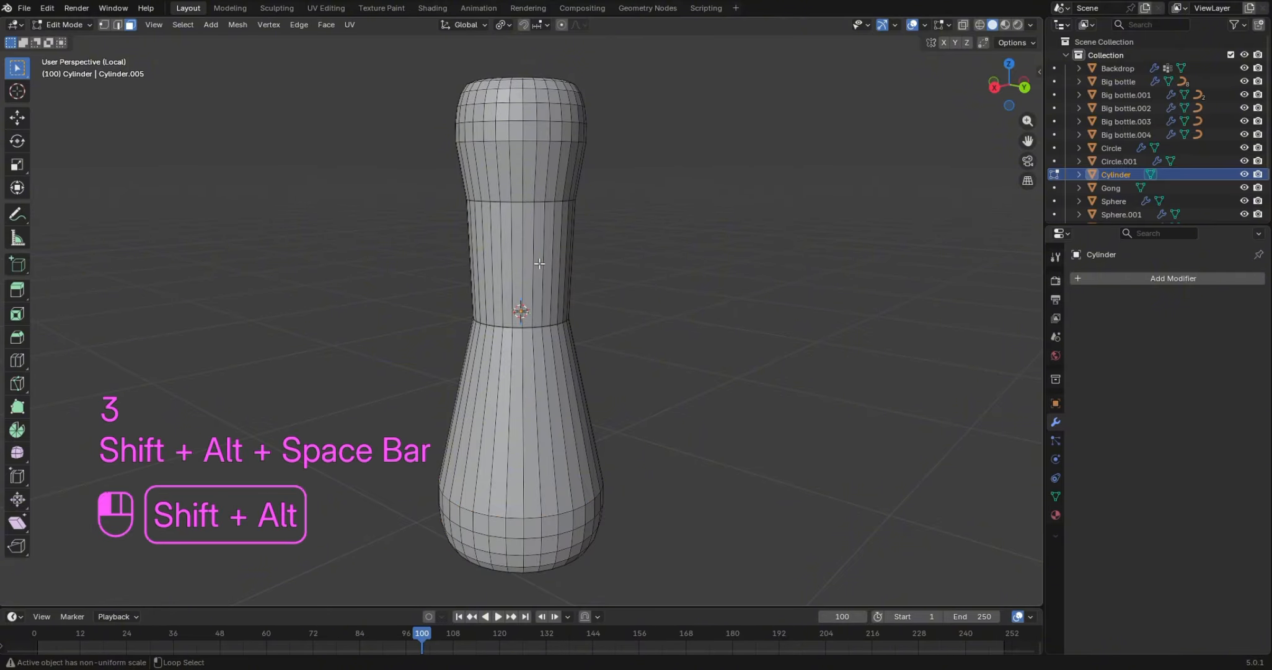
pyautogui.keyDown('alt'); pyautogui.keyDown('shift'); pyautogui.click(539, 263); pyautogui.keyUp('shift'); pyautogui.keyUp('alt')
pyautogui.press('s')
pyautogui.hotkey('shift', 'z')
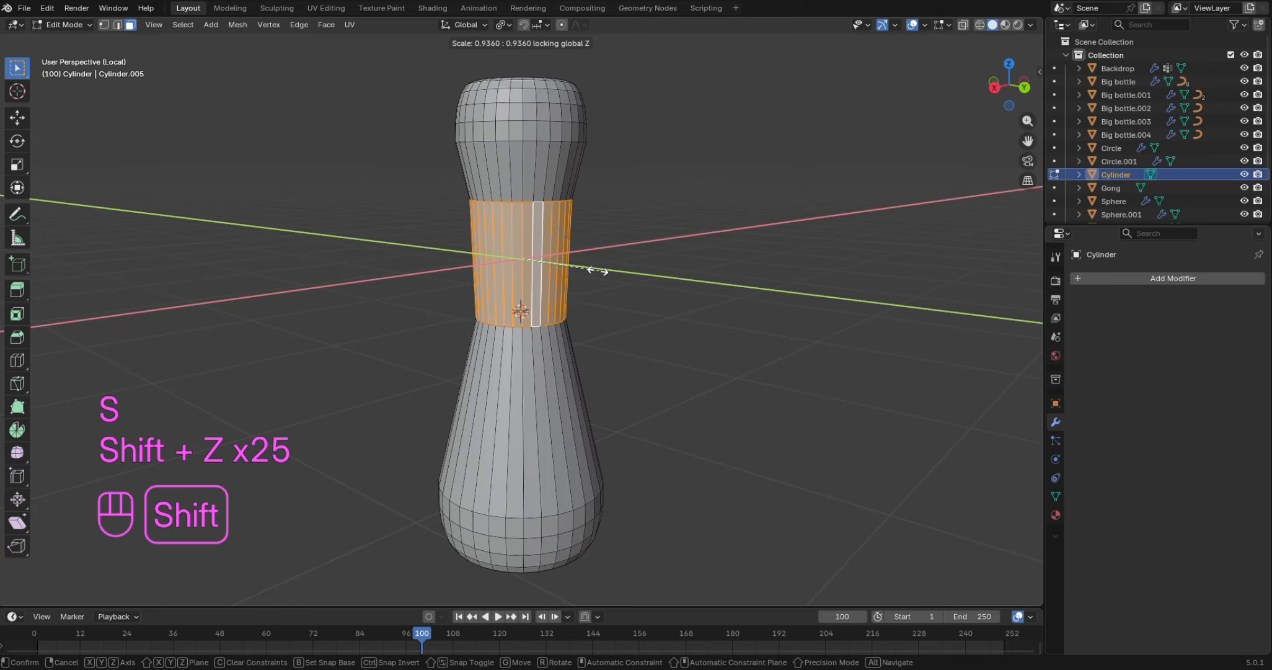
pyautogui.click(576, 264)
pyautogui.press('s')
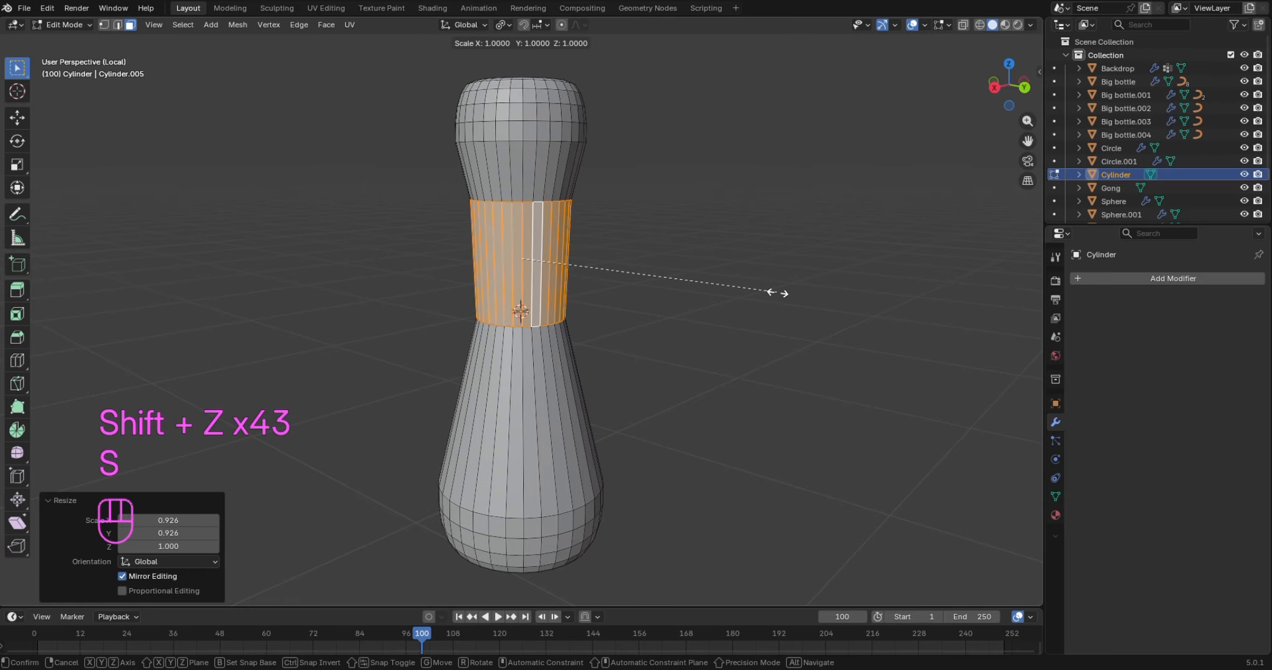
pyautogui.hotkey('shift', 'z')
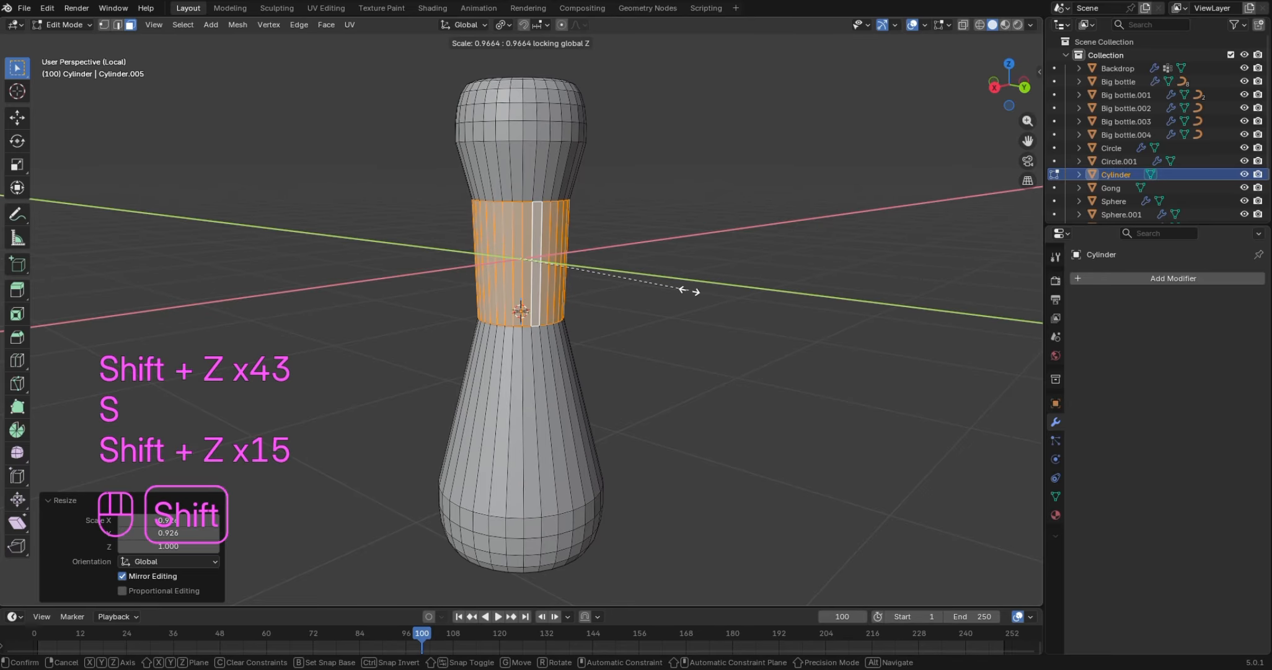
pyautogui.click(689, 288)
pyautogui.click(699, 255)
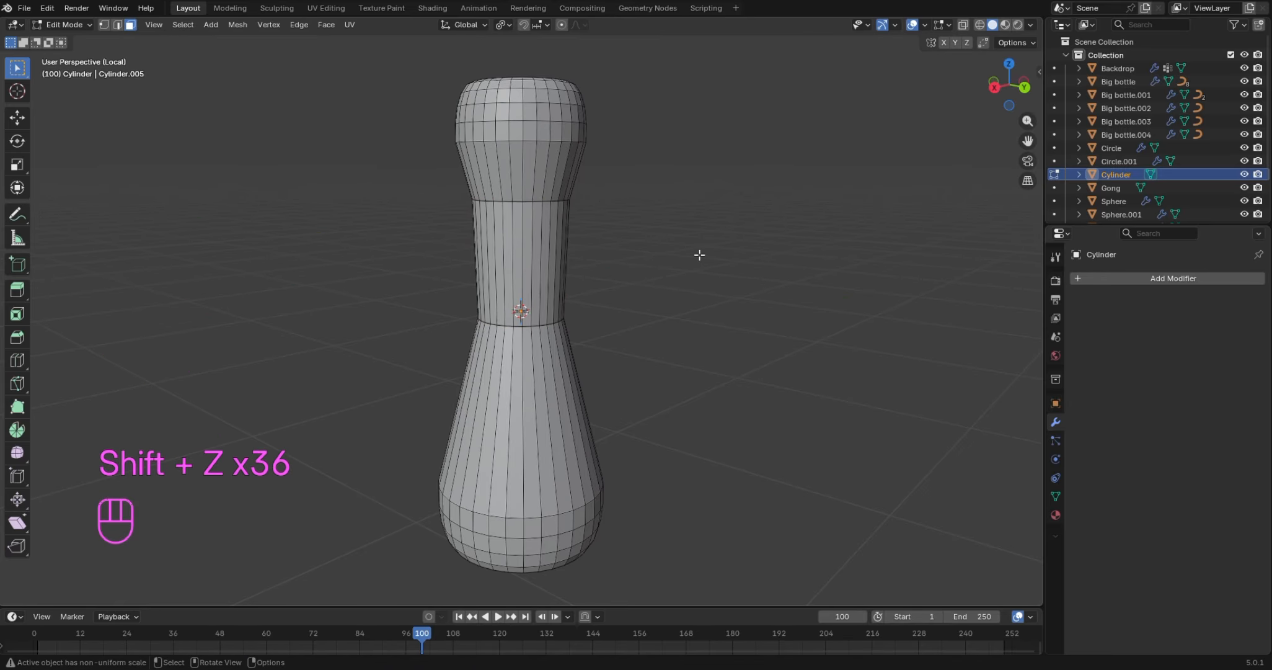
# Select the two edge loops bounding the middle band and bevel them about 0.158 m wide with 4 segments
pyautogui.press('shift')
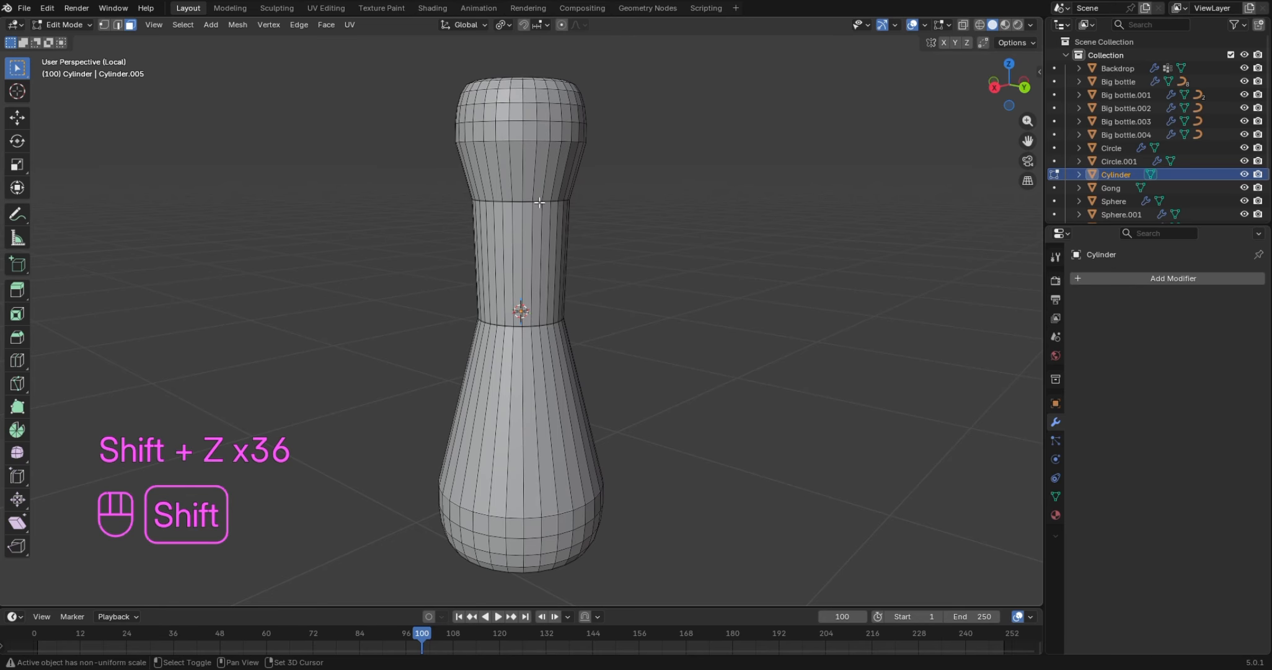
pyautogui.press('2')
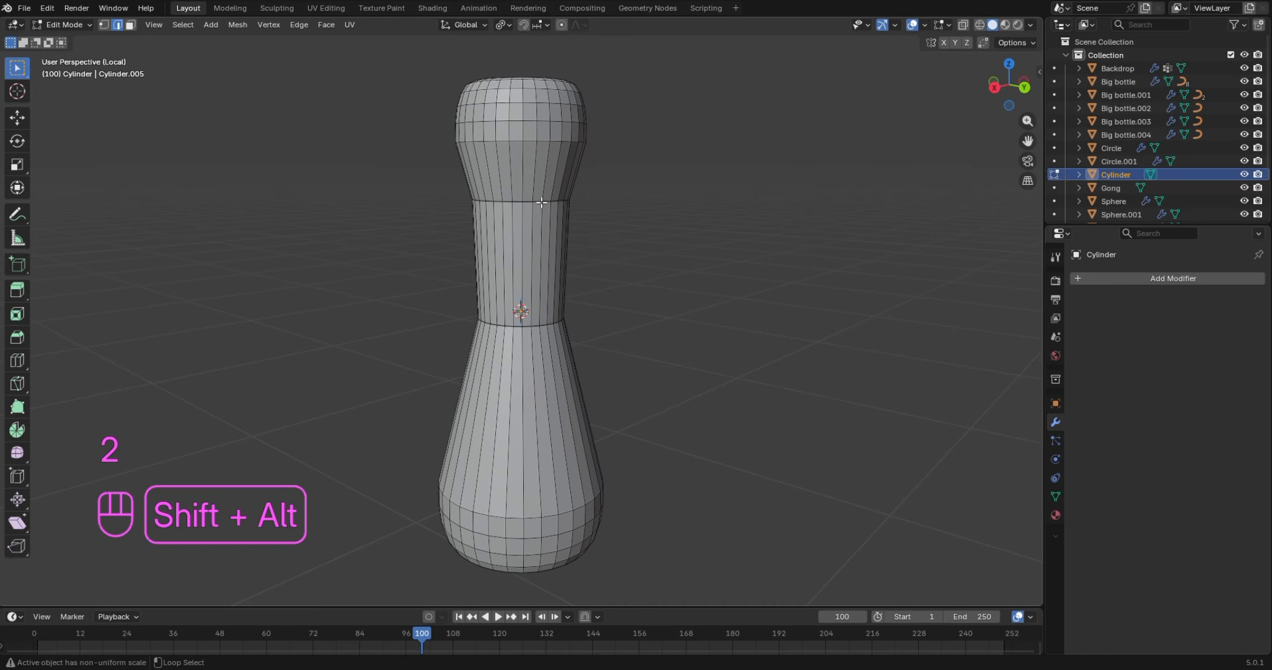
pyautogui.keyDown('alt'); pyautogui.keyDown('shift'); pyautogui.click(545, 230); pyautogui.keyUp('shift'); pyautogui.keyUp('alt')
pyautogui.click(619, 233)
pyautogui.click(687, 239)
pyautogui.keyDown('alt'); pyautogui.keyDown('shift'); pyautogui.click(536, 201); pyautogui.keyUp('shift'); pyautogui.keyUp('alt')
pyautogui.keyDown('alt'); pyautogui.keyDown('shift'); pyautogui.click(534, 325); pyautogui.keyUp('shift'); pyautogui.keyUp('alt')
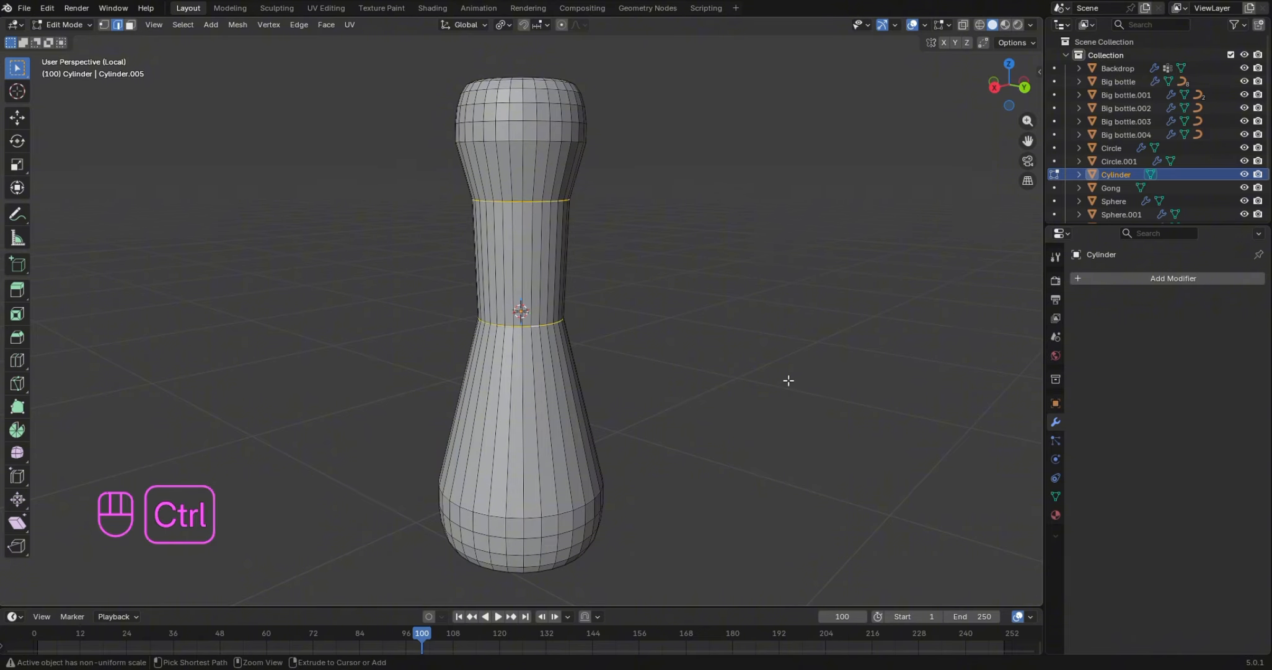
pyautogui.hotkey('ctrl', 'b')
pyautogui.scroll(-4, 800, 394)
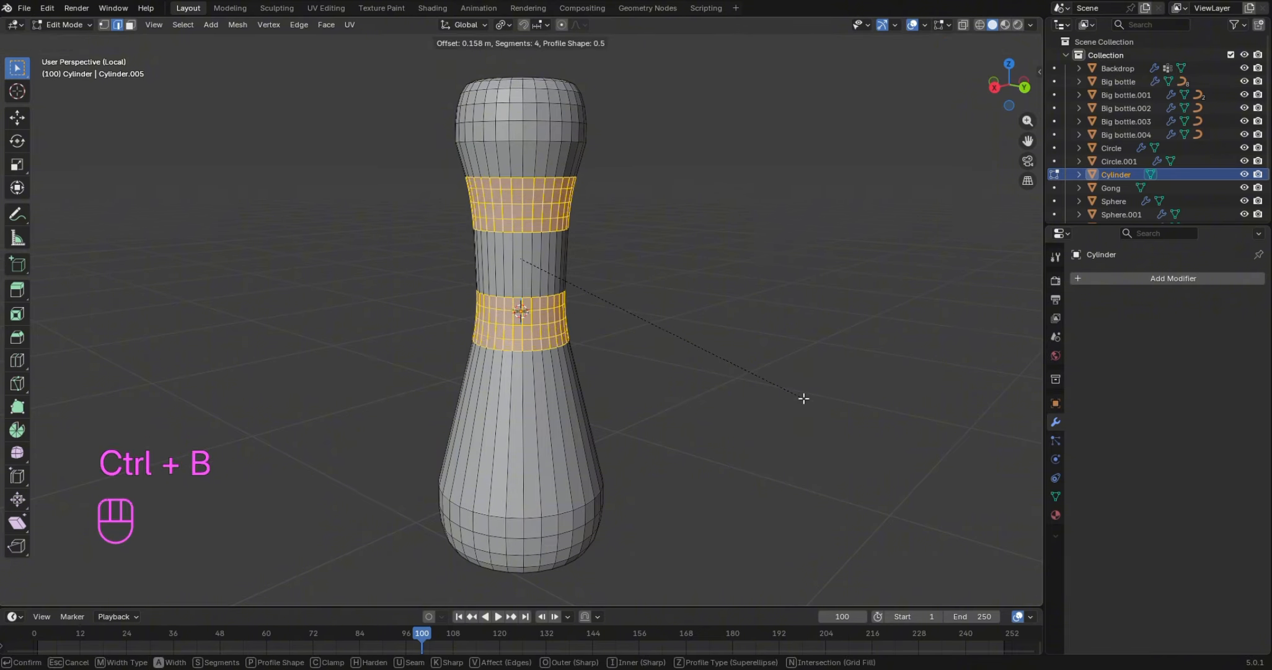
pyautogui.click(804, 398)
pyautogui.click(783, 314)
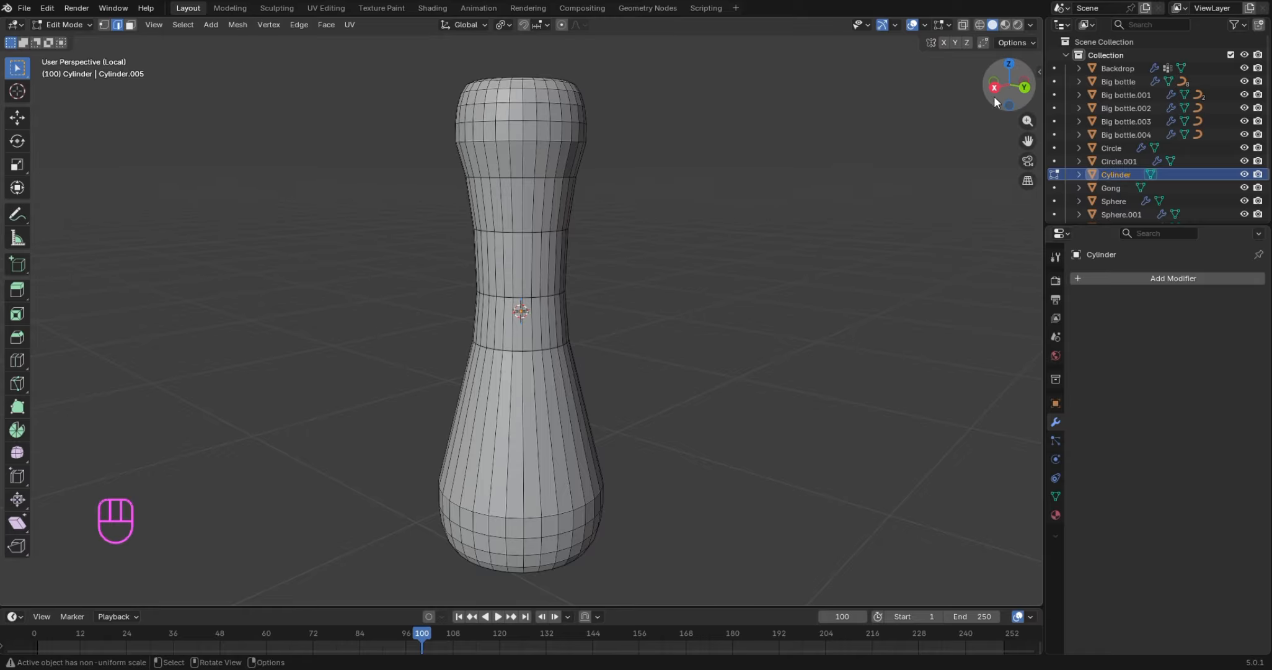
# Return to Object Mode and shade the cylinder smooth
pyautogui.moveTo(1006, 93); pyautogui.dragTo(678, 248)
pyautogui.press('Tab')
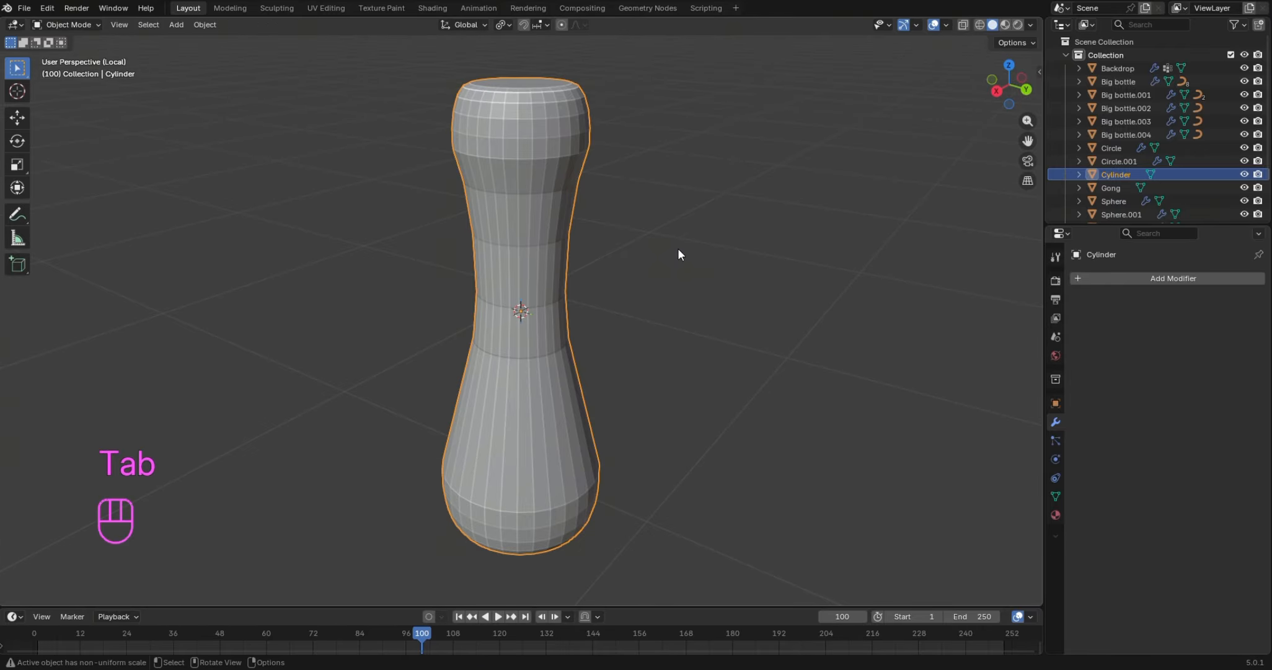
pyautogui.rightClick(528, 190)
pyautogui.click(527, 188)
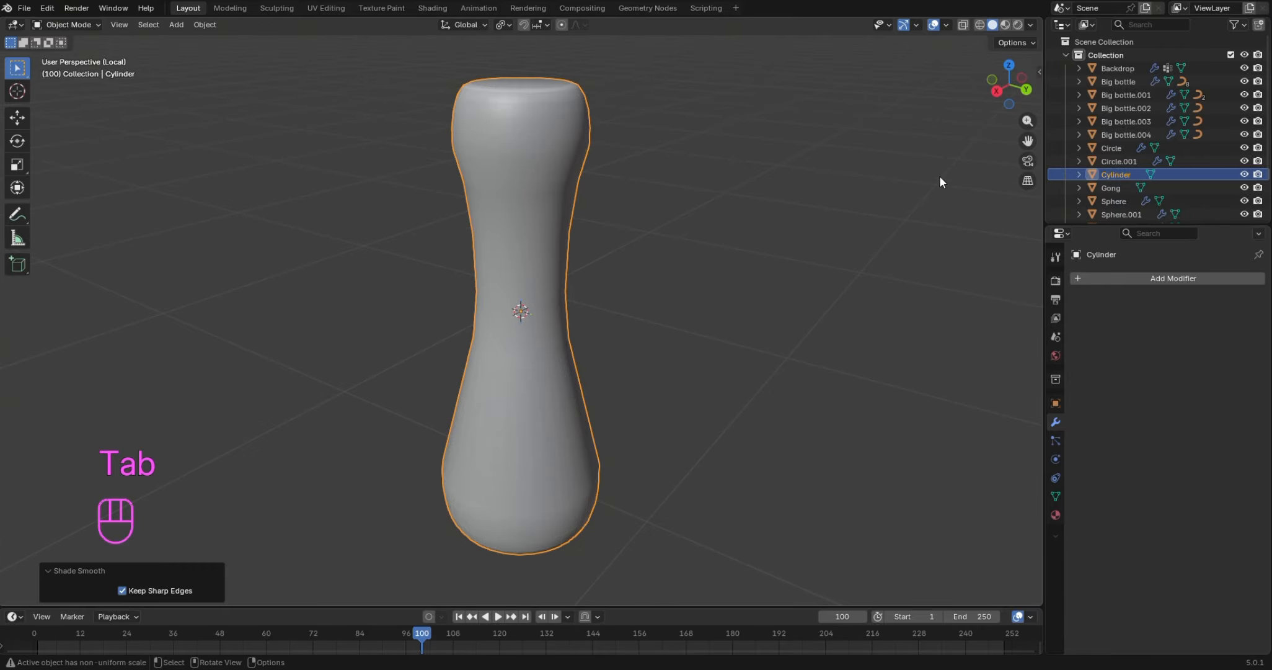
# Add a Subdivision modifier to the cylinder with its viewport level set to 2
pyautogui.moveTo(1009, 84); pyautogui.dragTo(1011, 175)
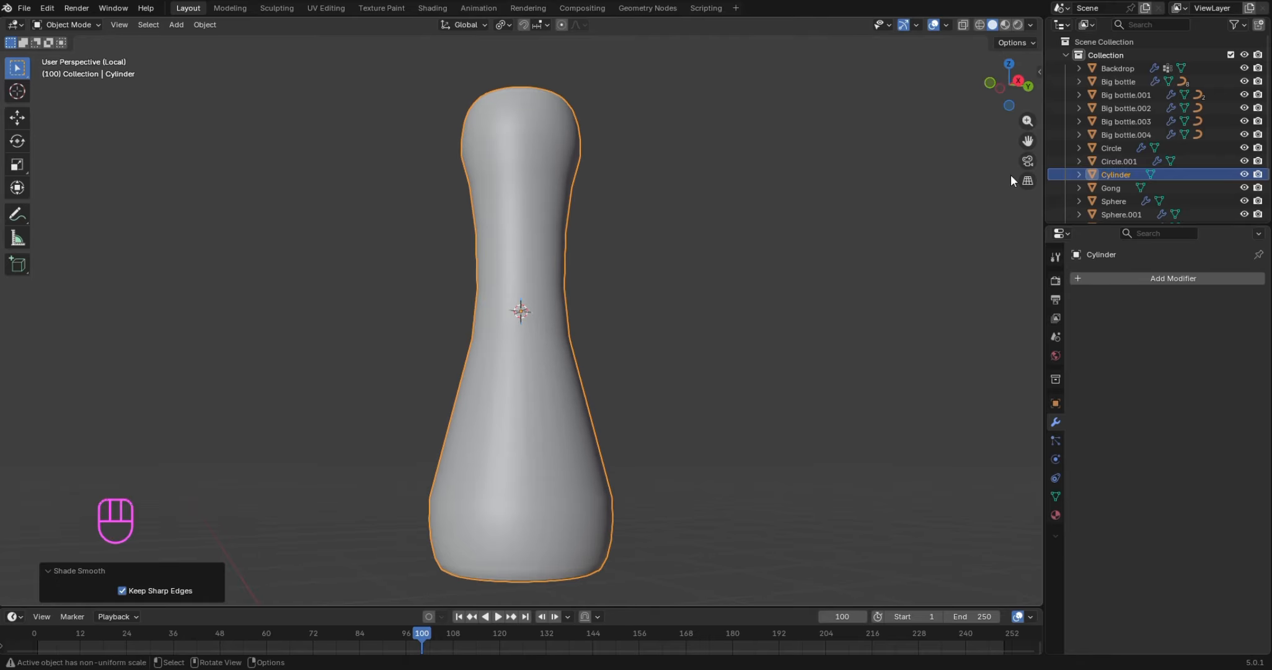
pyautogui.click(1197, 279)
pyautogui.click(1023, 489)
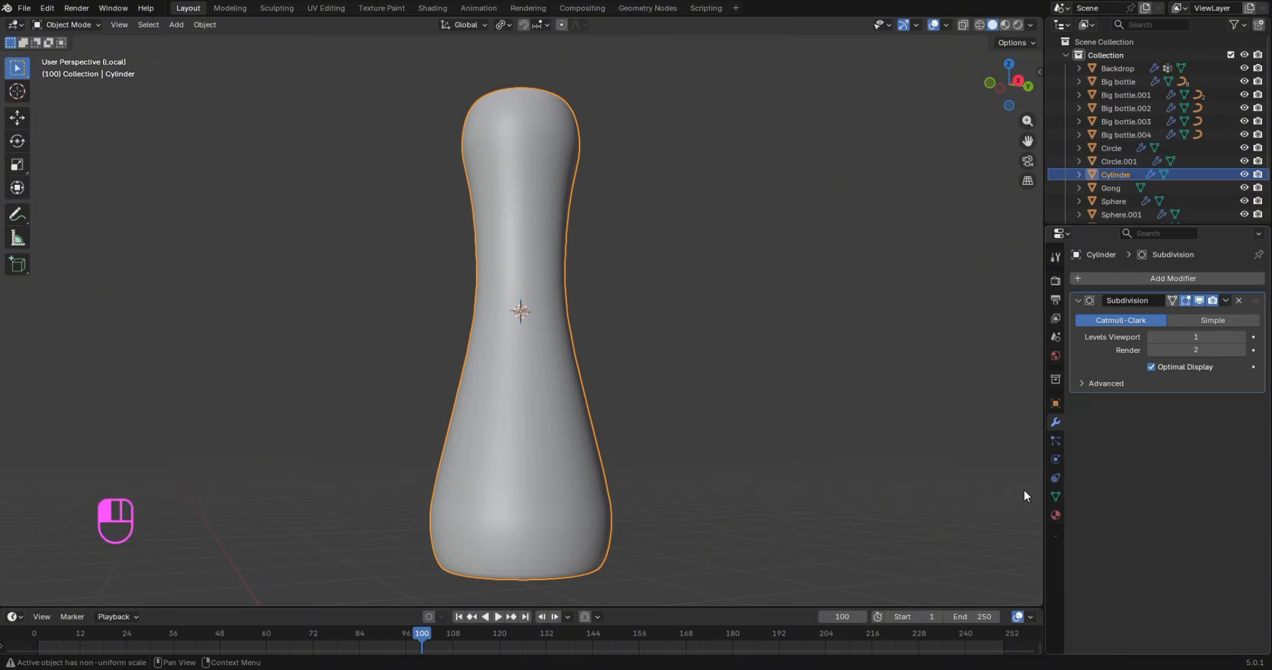
pyautogui.click(1240, 337)
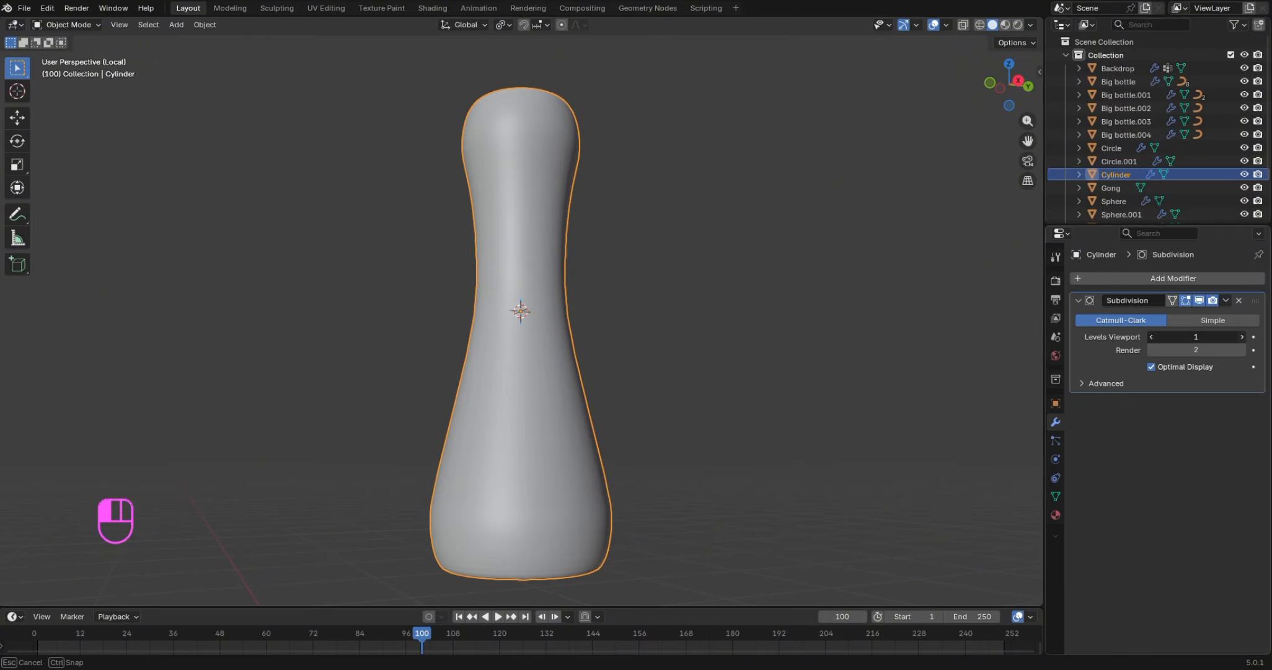
pyautogui.click(878, 252)
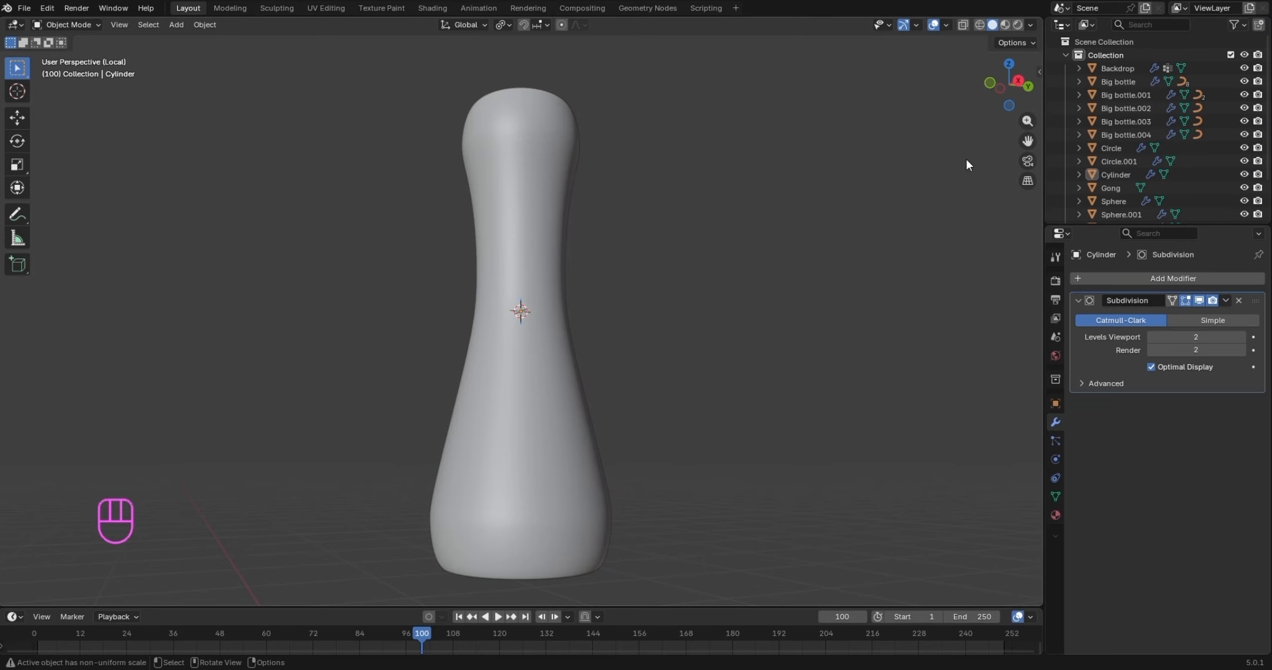
# Bevel the edge loop around the flat top face about 0.0181 m wide with 2 segments and return to Object Mode
pyautogui.moveTo(1010, 85); pyautogui.dragTo(988, 131)
pyautogui.press('Tab')
pyautogui.scroll(3, 563, 163)
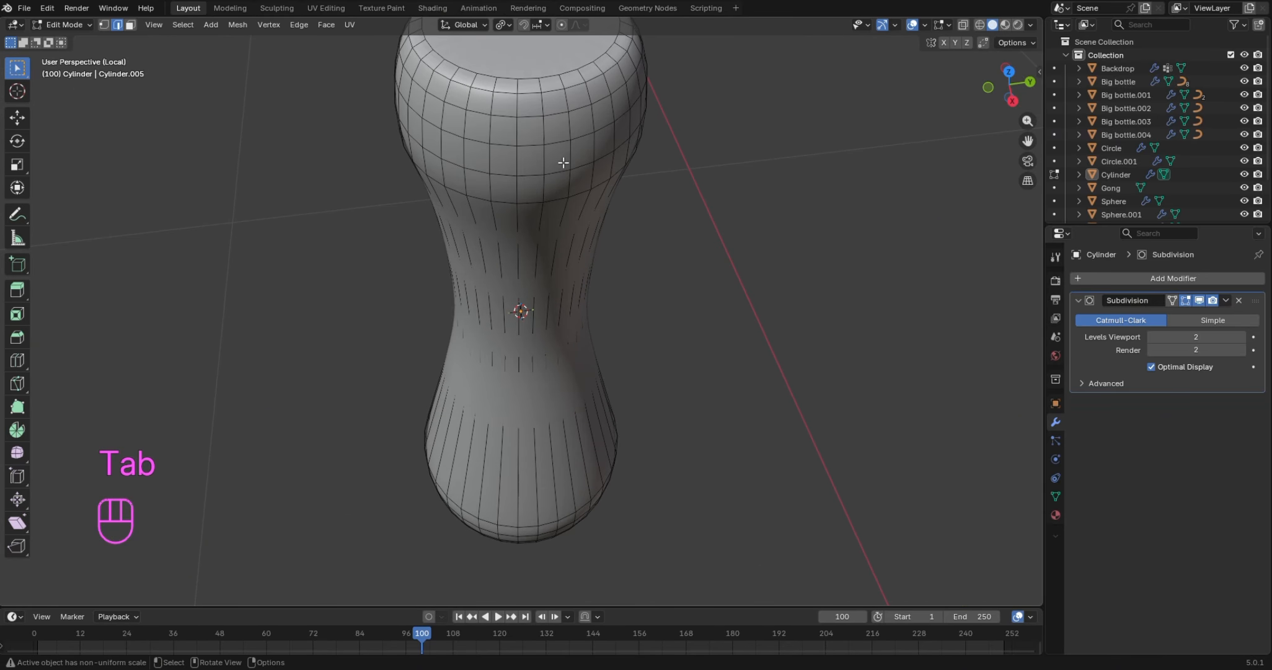
pyautogui.moveTo(1028, 141); pyautogui.dragTo(1015, 241)
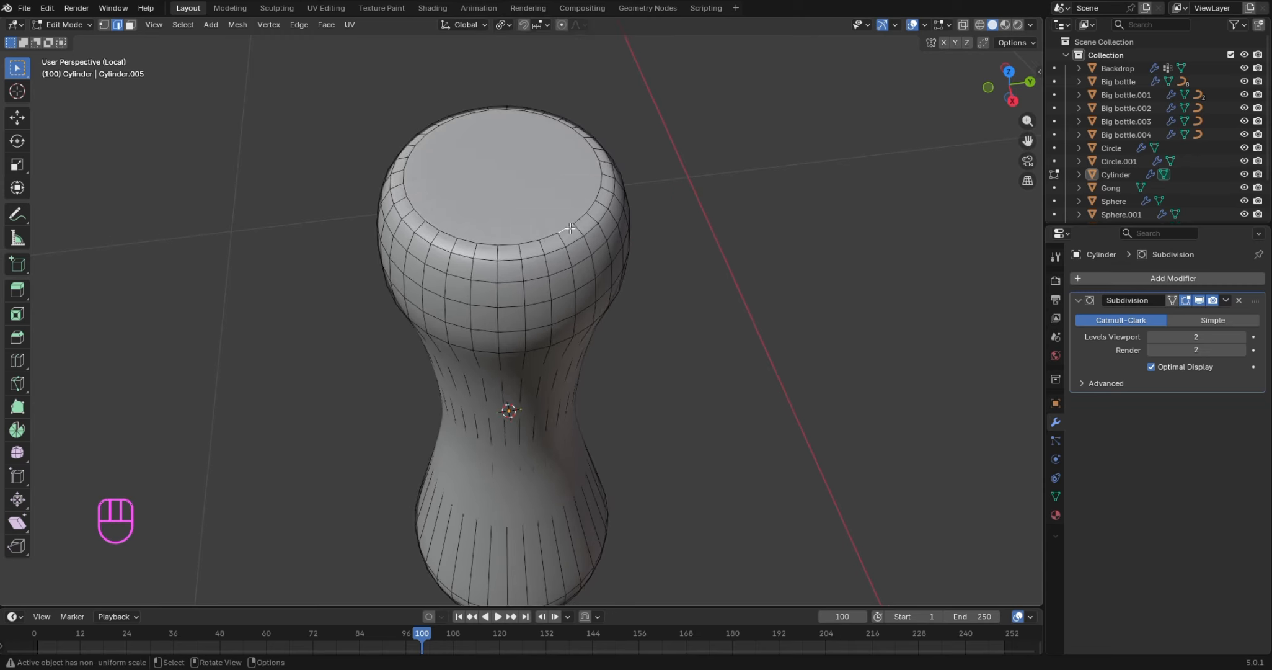
pyautogui.hotkey('shift', 'alt')
pyautogui.keyDown('alt'); pyautogui.keyDown('shift'); pyautogui.click(574, 220); pyautogui.keyUp('shift'); pyautogui.keyUp('alt')
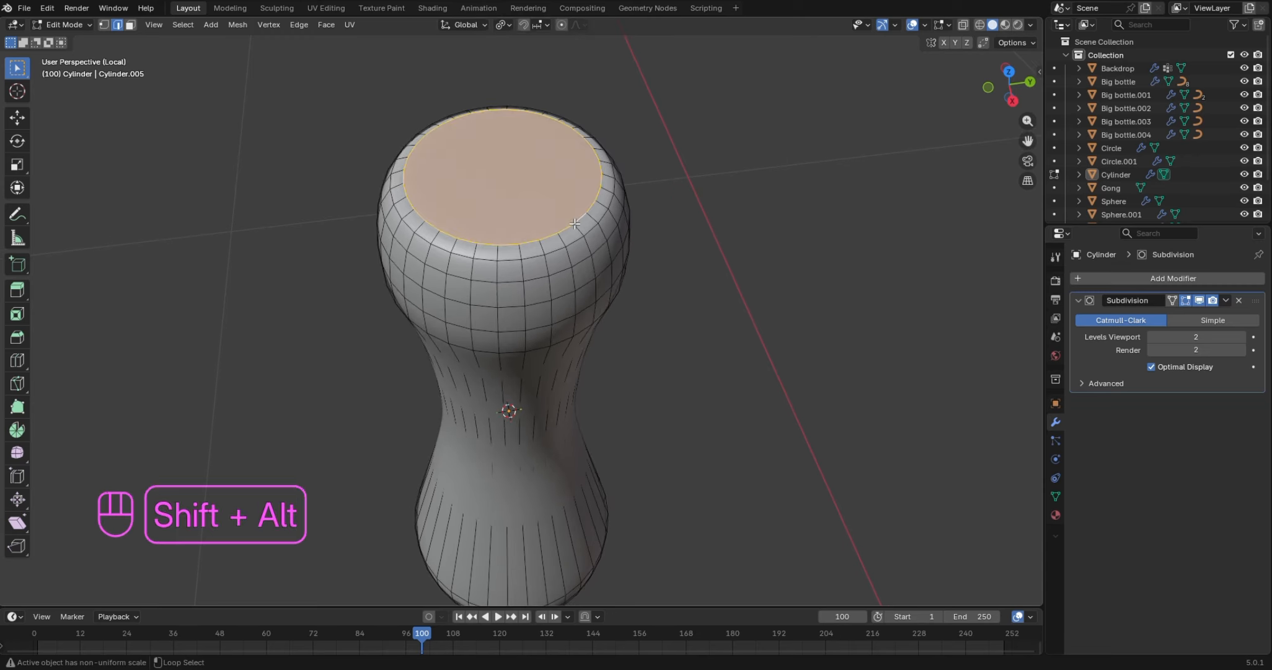
pyautogui.press('ctrl')
pyautogui.hotkey('ctrl', 'b')
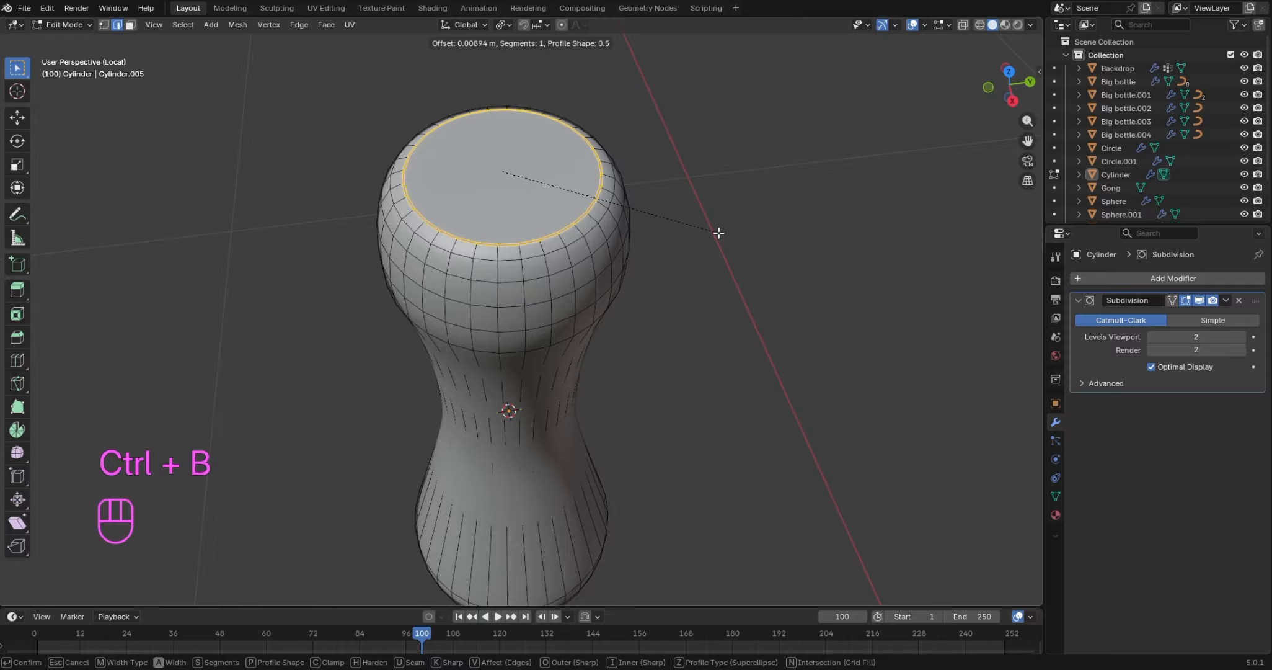
pyautogui.scroll(1, 720, 233)
pyautogui.click(721, 234)
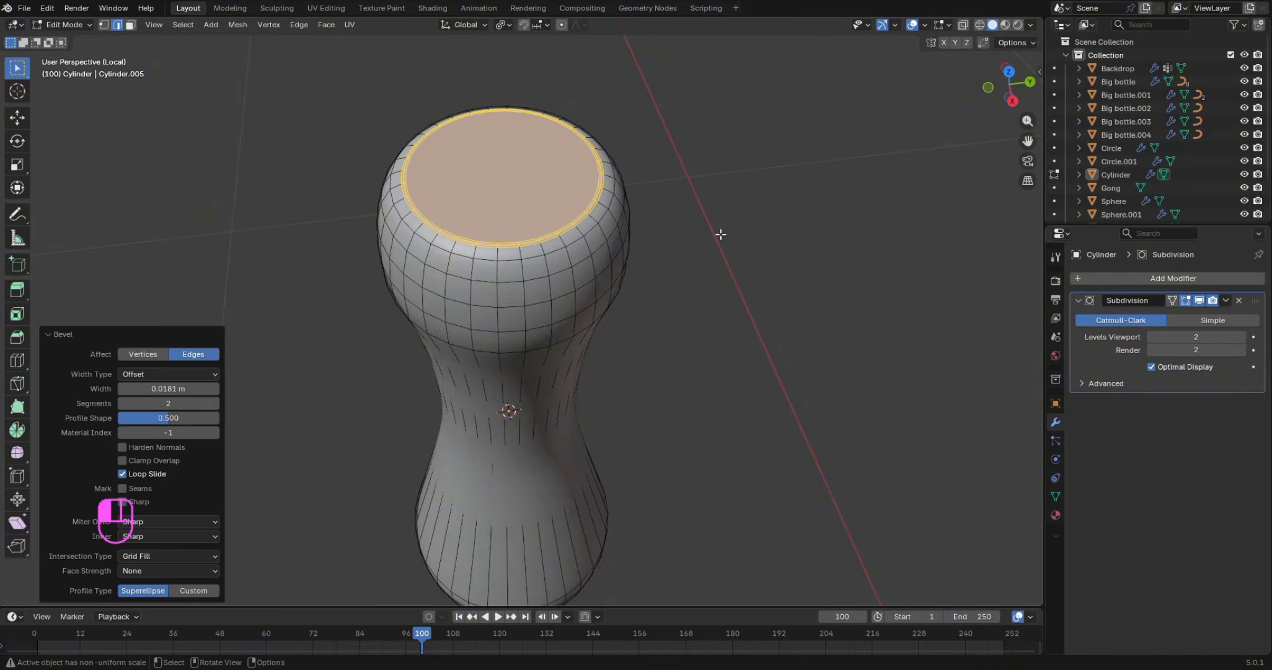
pyautogui.press('Tab')
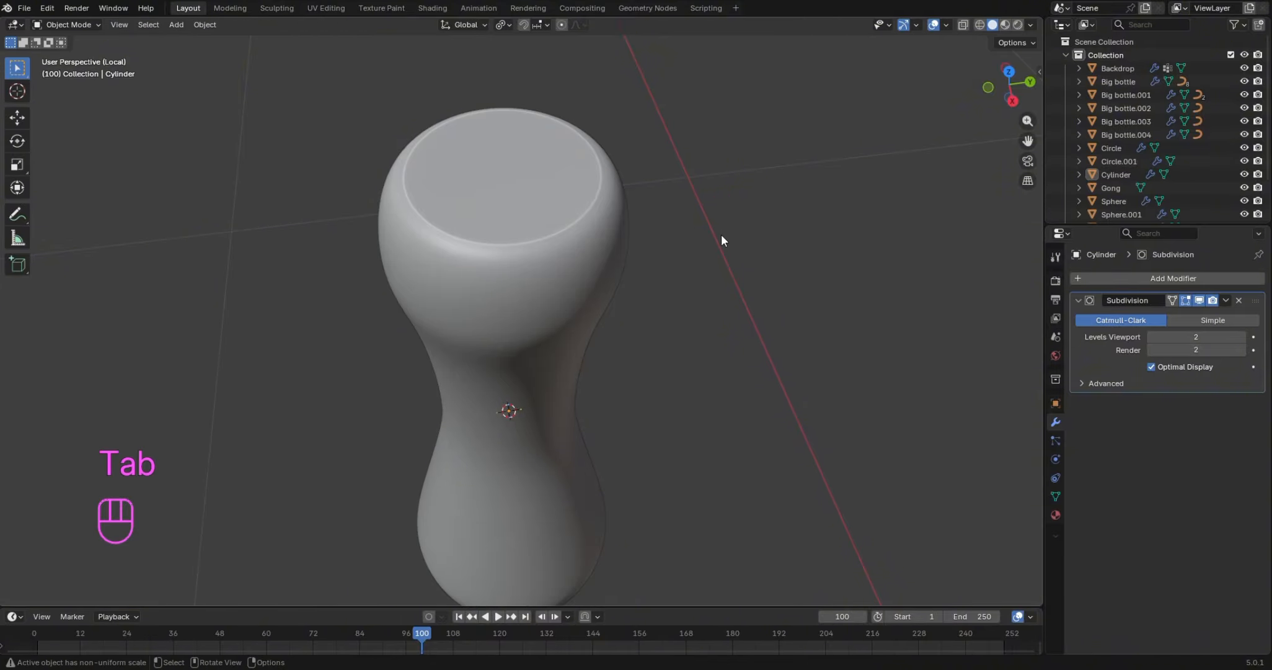
# Leave local view to show the full table scene and select the new cylinder prop in the small bowl
pyautogui.scroll(-3, 721, 234)
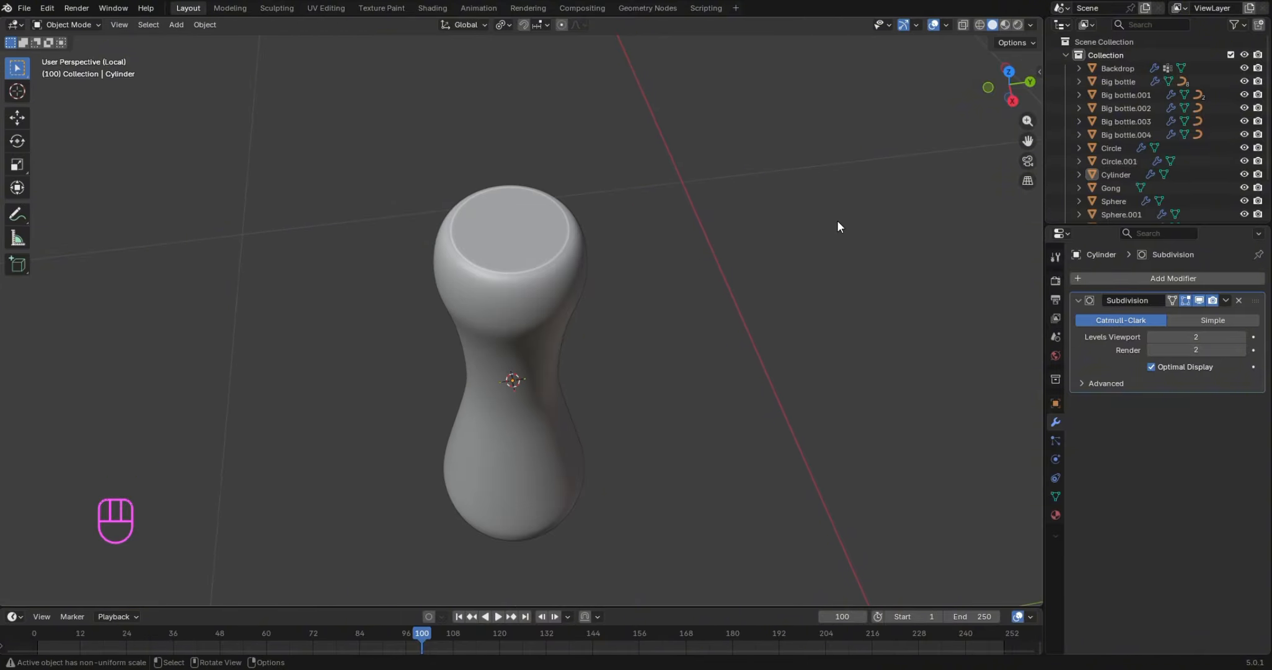
pyautogui.press('/')
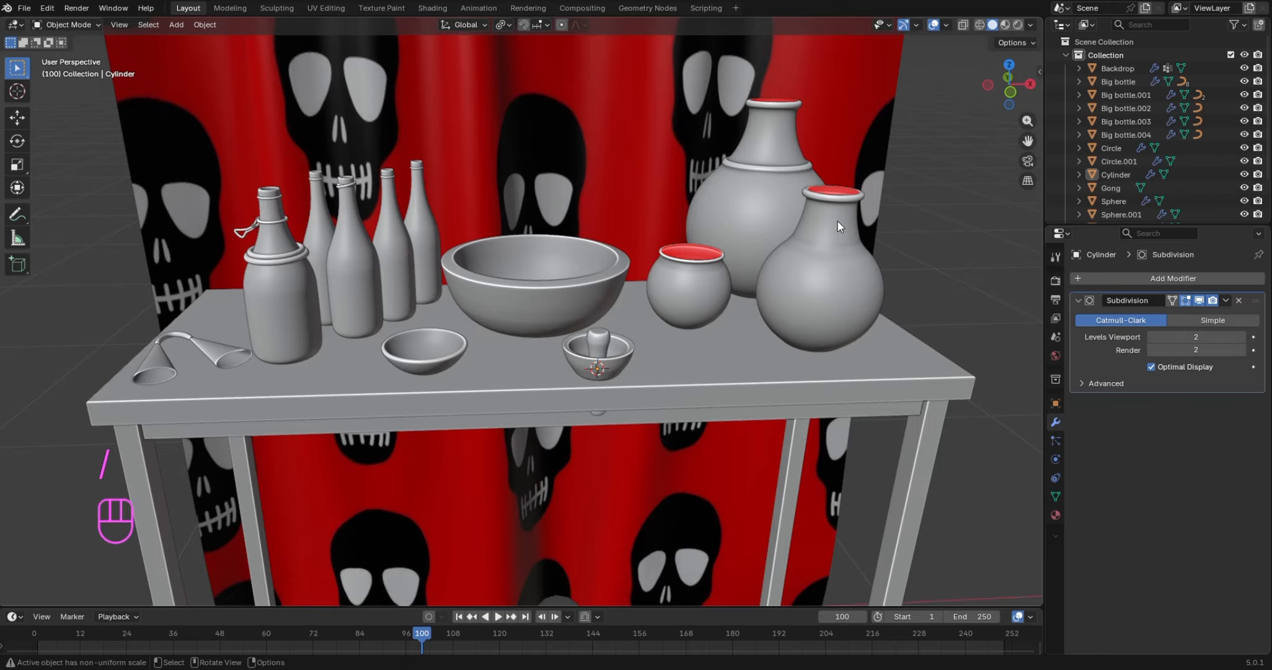
pyautogui.click(600, 349)
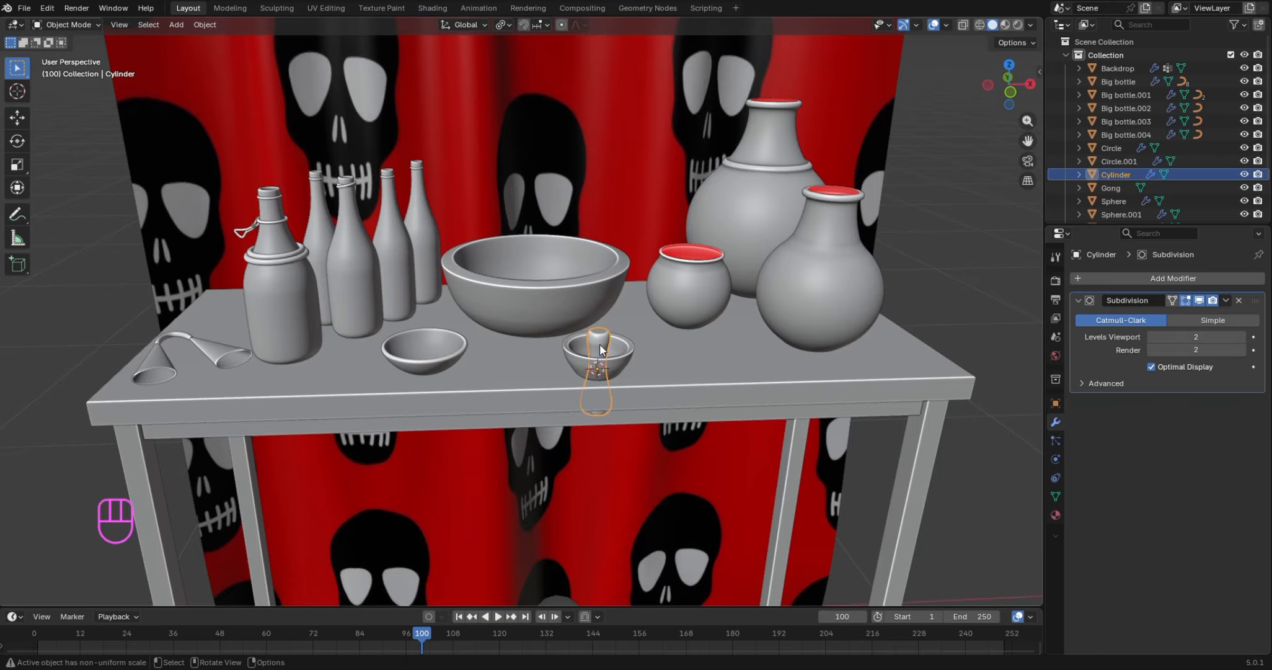
# Raise the pestle about 0.0786 m along the global Z axis
pyautogui.press('g')
pyautogui.press('z')
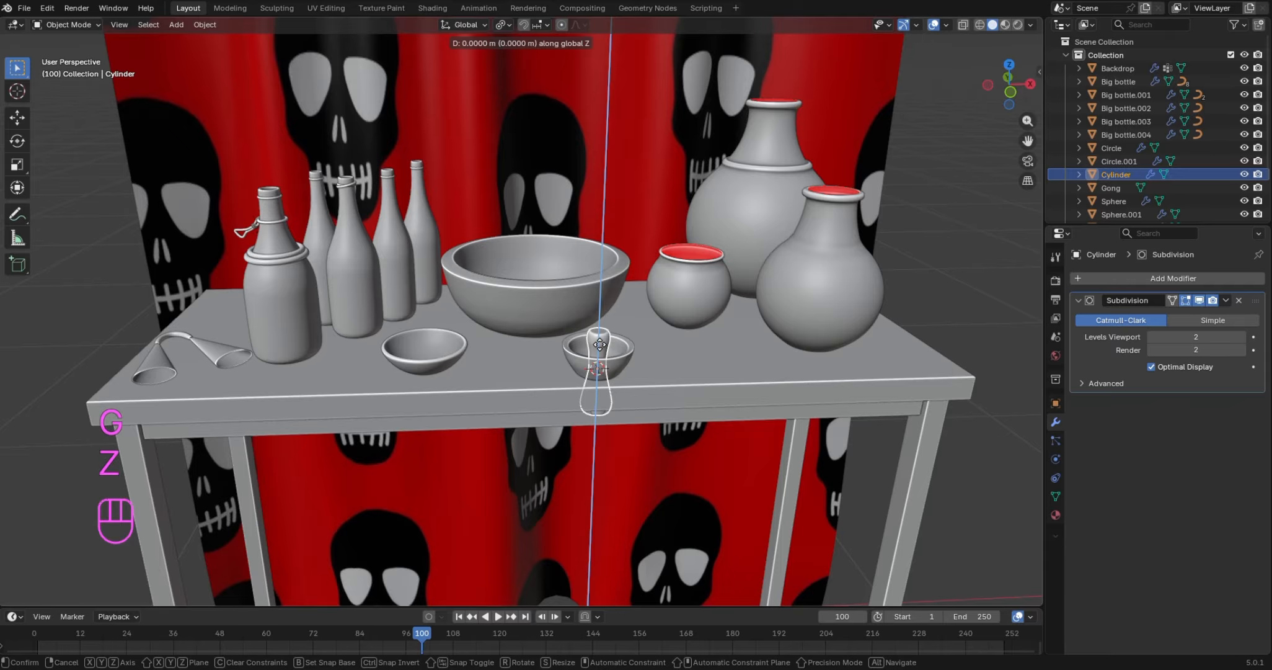
pyautogui.click(631, 294)
# In front view, scale the pestle down to about 0.584 and stretch it along Z by about 1.182
pyautogui.press('KP_1')
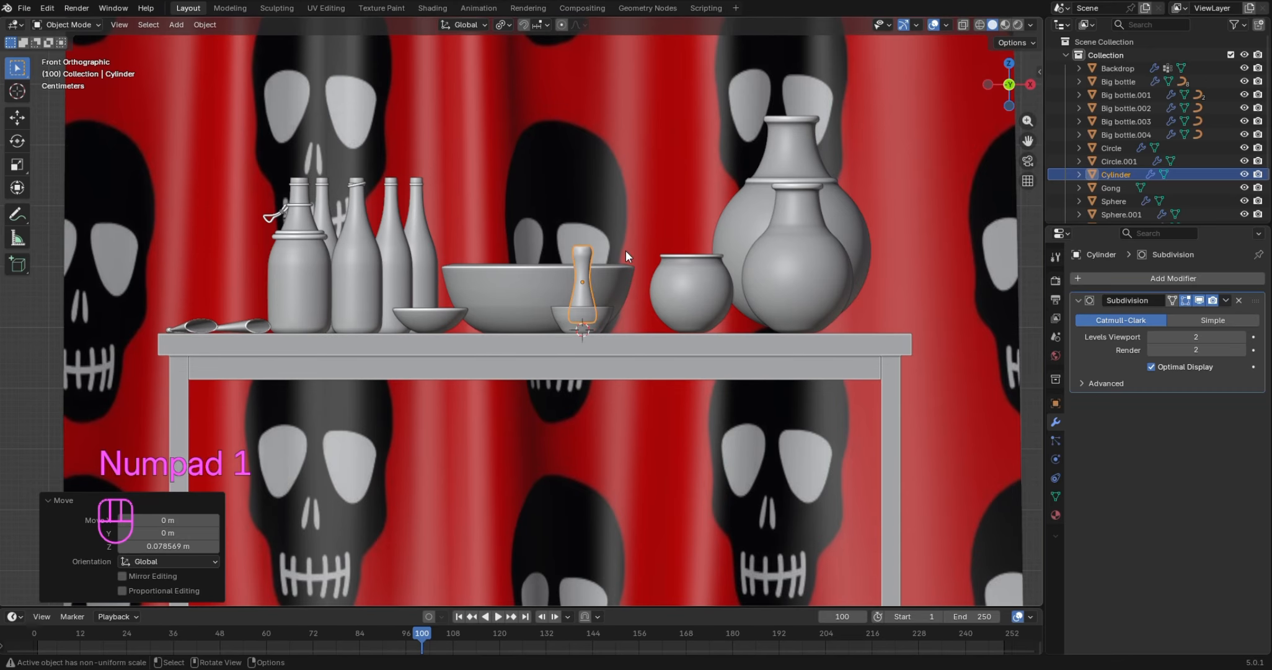
pyautogui.scroll(3, 627, 258)
pyautogui.press('s')
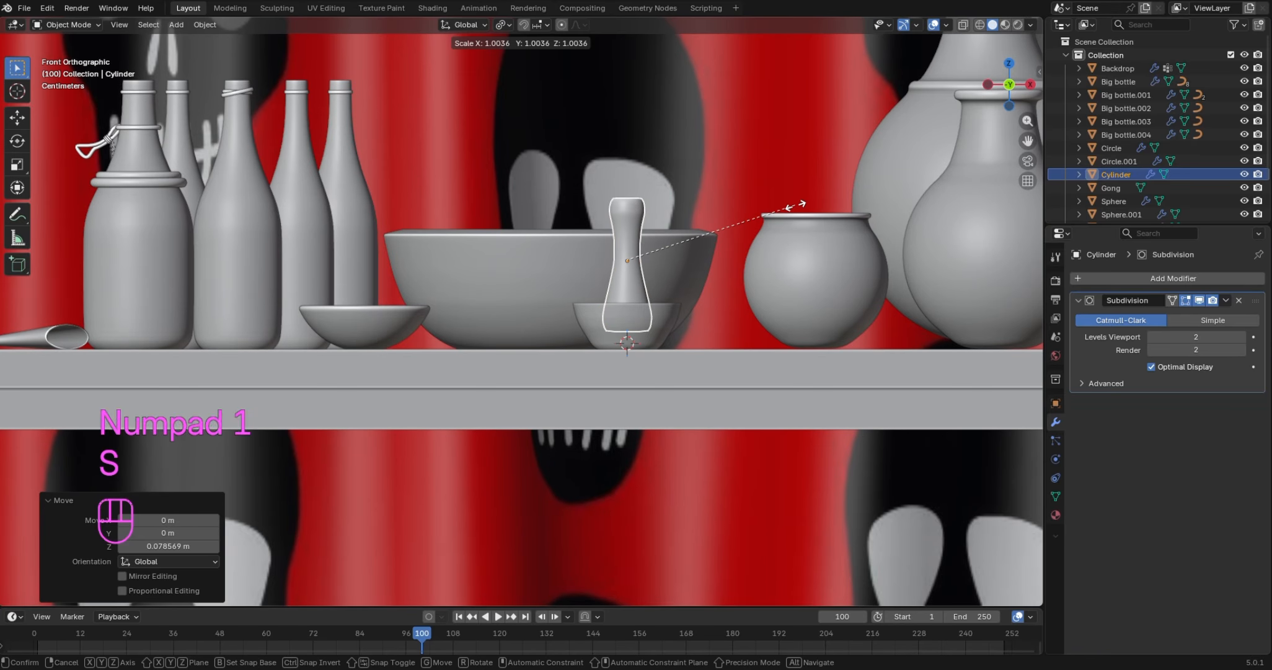
pyautogui.click(728, 246)
pyautogui.press('s')
pyautogui.press('z')
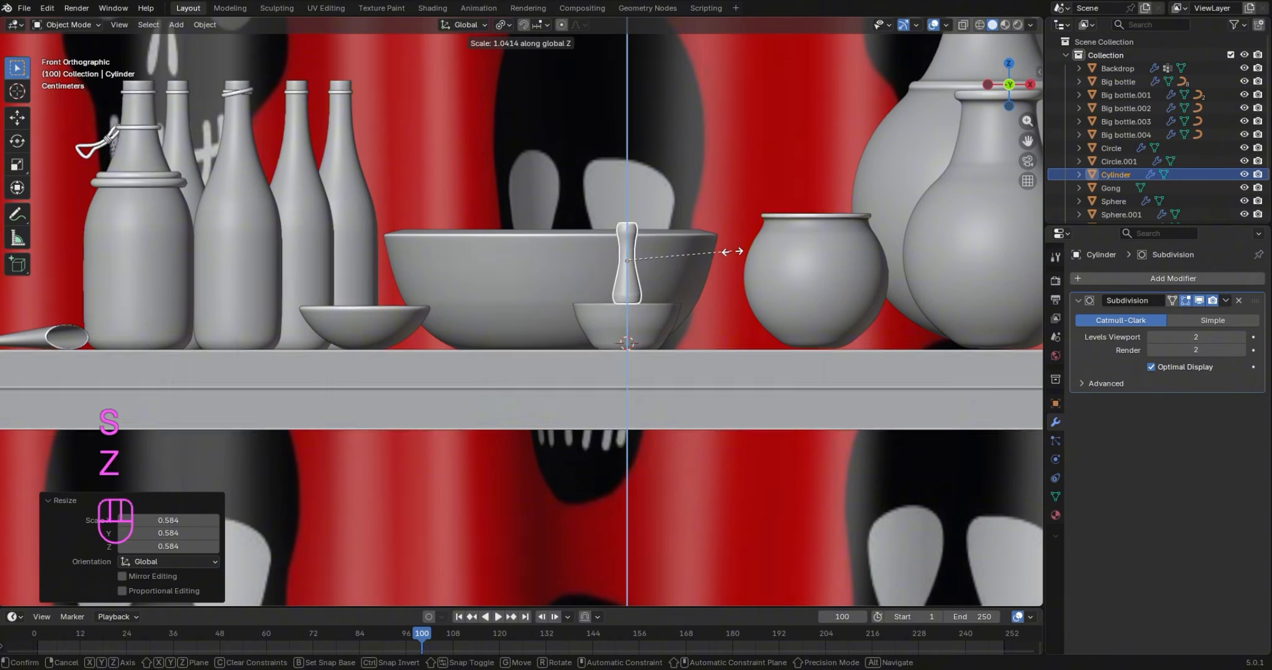
pyautogui.click(746, 261)
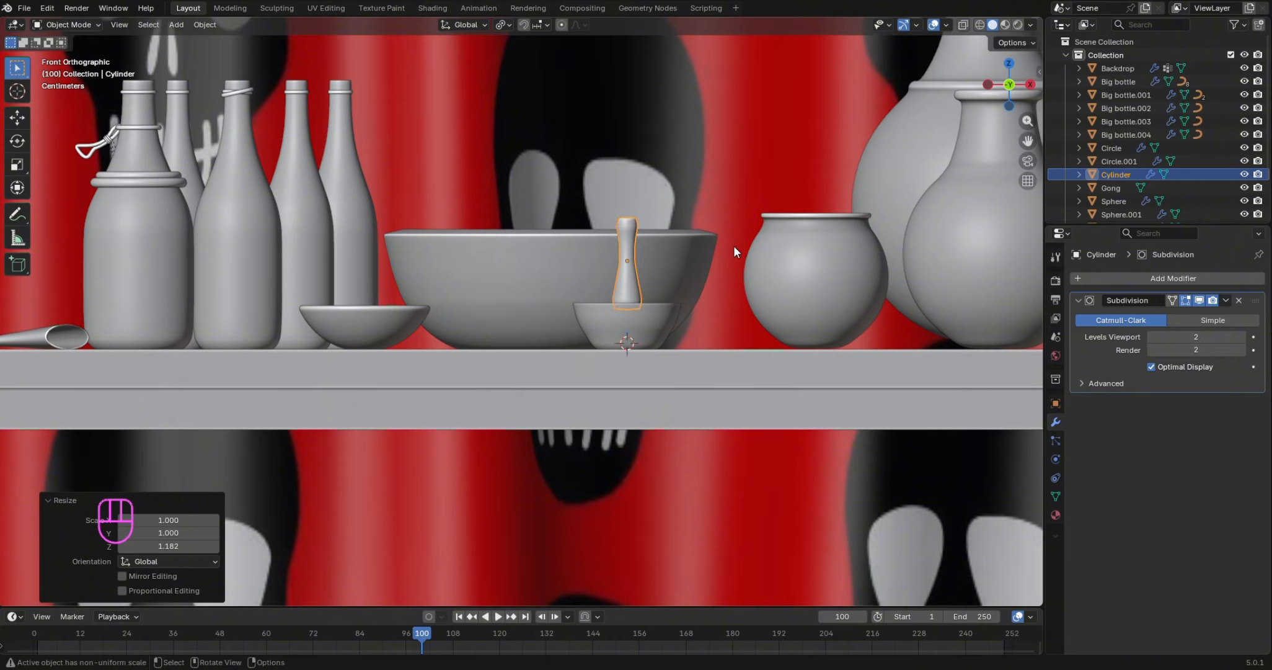
# Lower the pestle about 0.029 m along Z into the small bowl
pyautogui.press('g')
pyautogui.press('z')
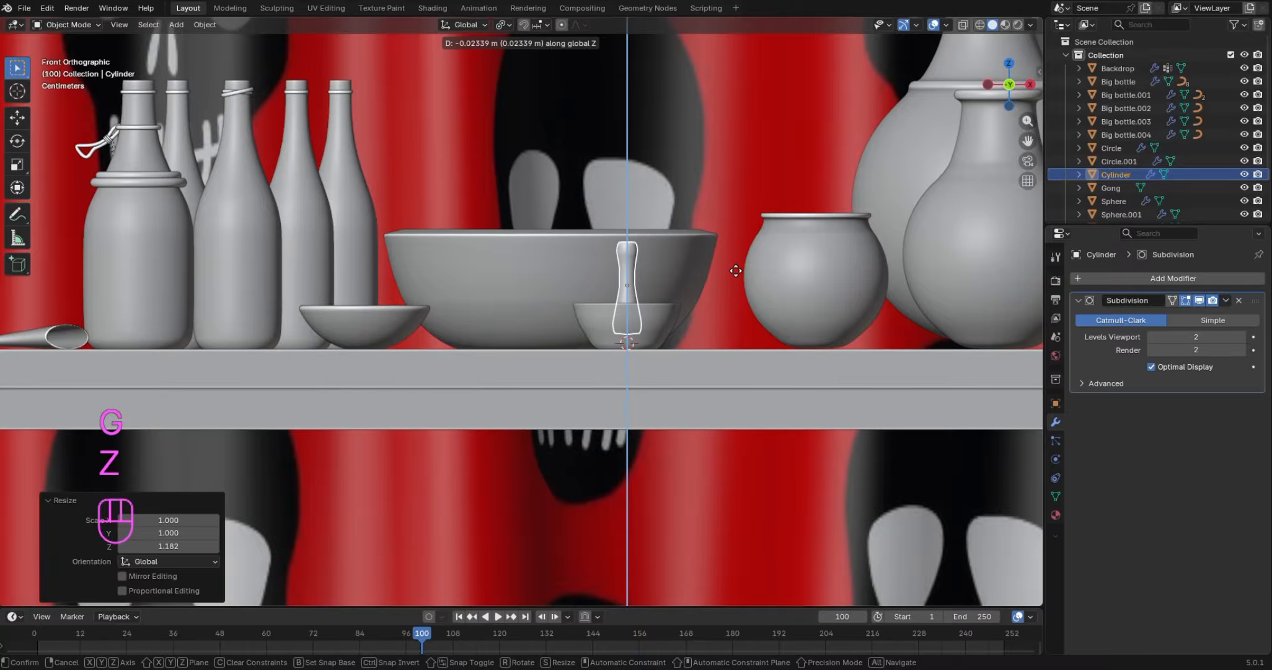
pyautogui.click(741, 273)
# Tilt the pestle about 32.9° in front view and shift it about 0.017 m along X and 0.009 m down inside the bowl
pyautogui.press('r')
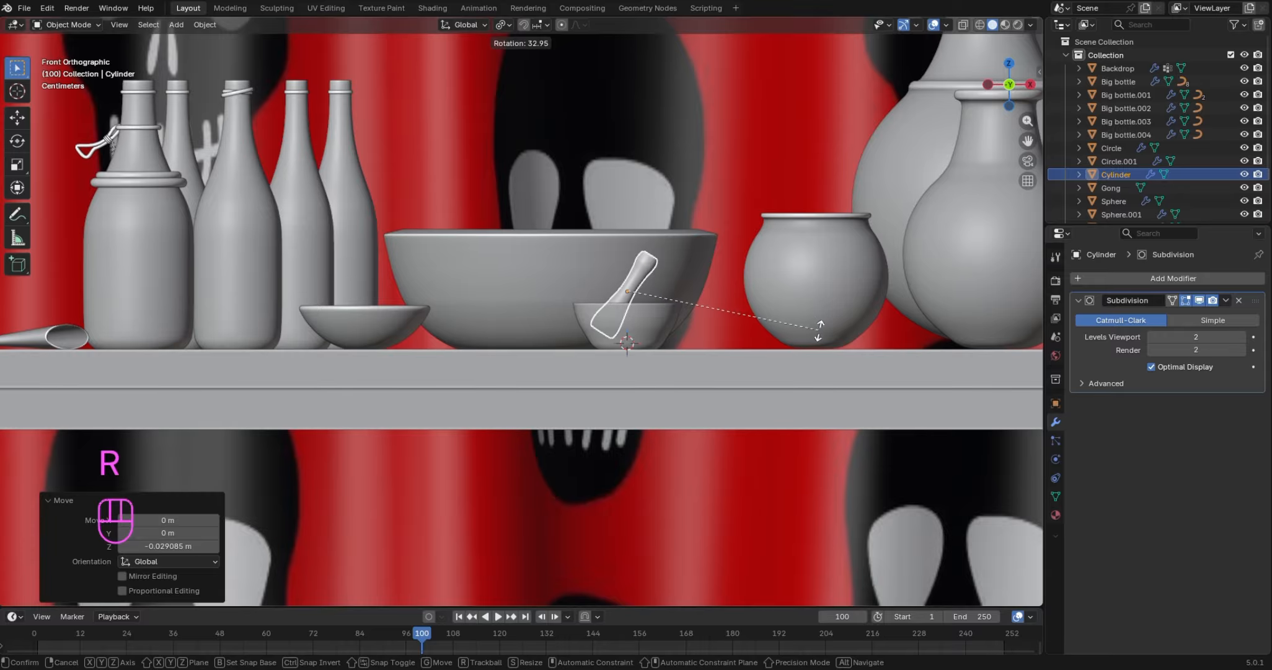
pyautogui.click(806, 316)
pyautogui.press('g')
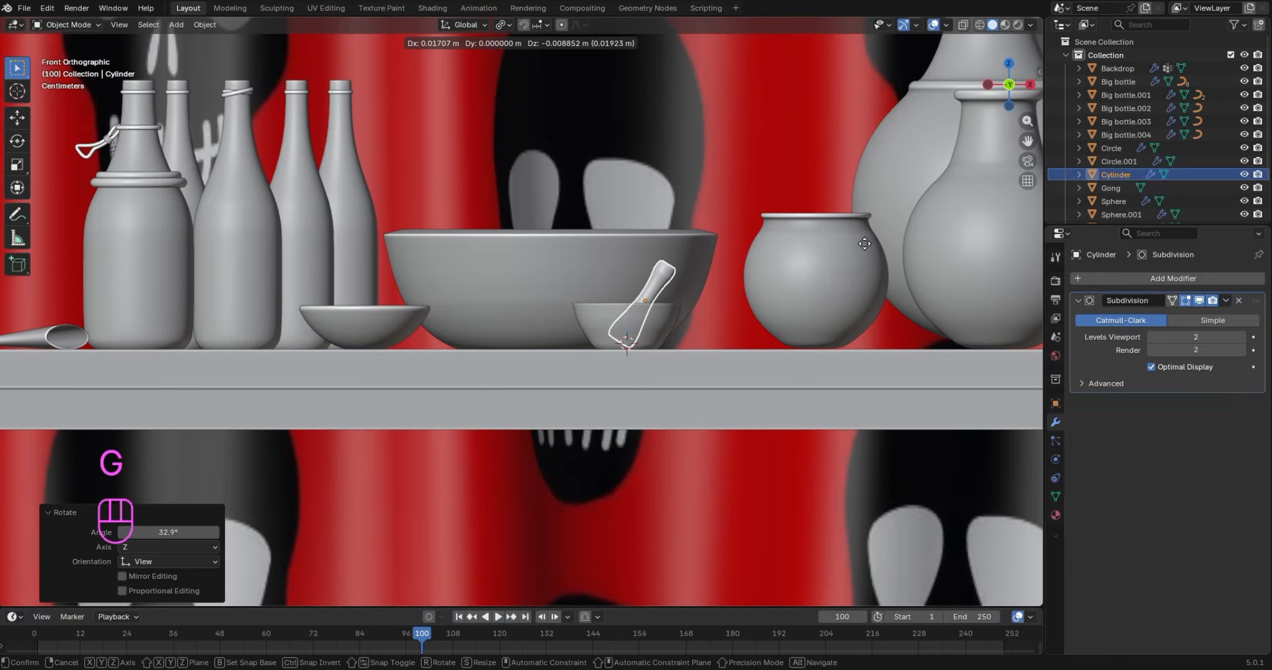
pyautogui.click(864, 244)
pyautogui.click(774, 178)
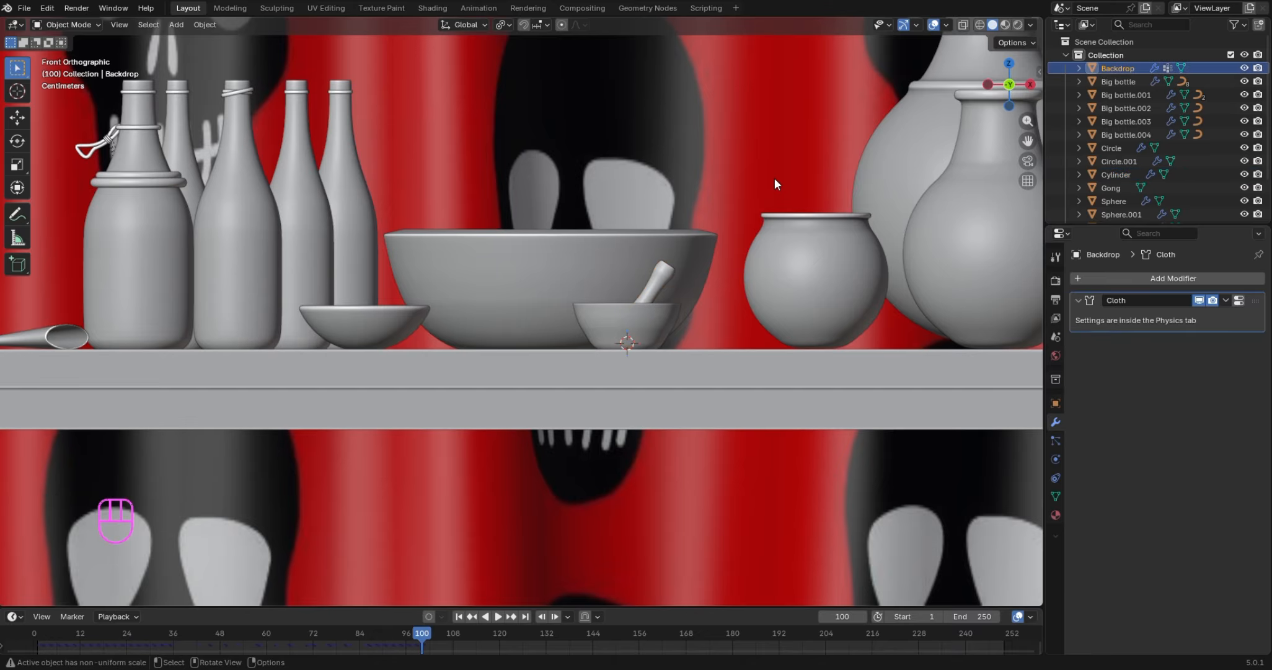
pyautogui.moveTo(1005, 94); pyautogui.dragTo(990, 121)
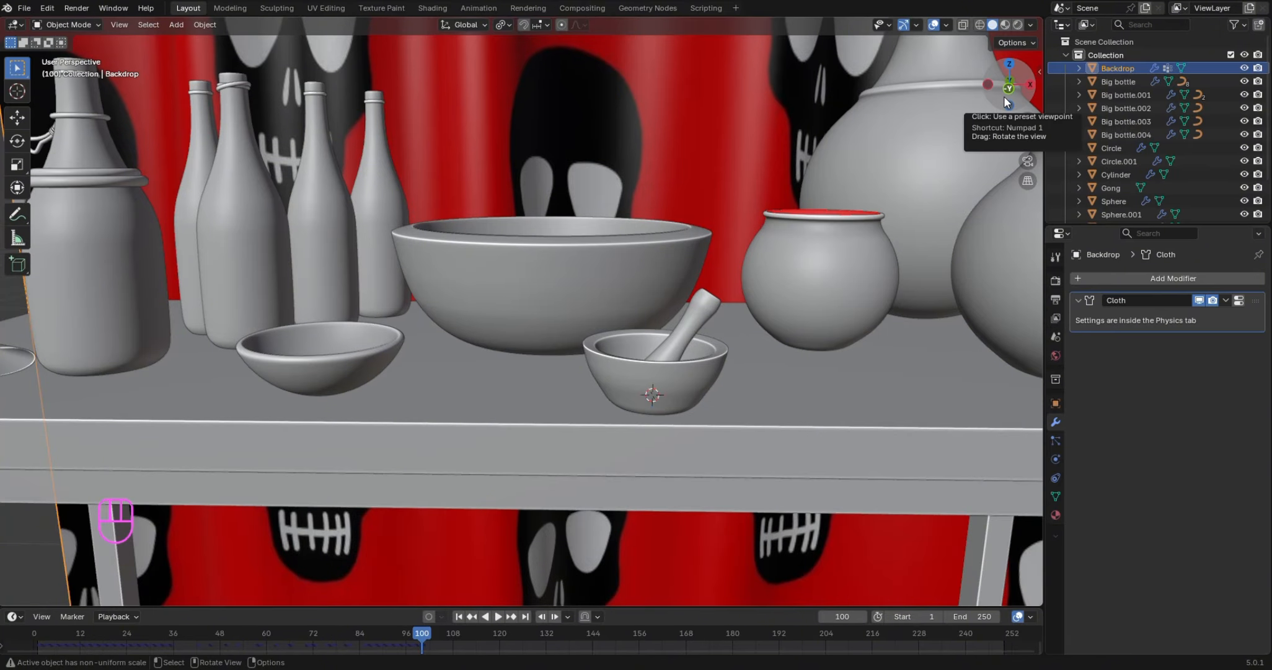
# Rotate the pestle a further 18° in front view and check its fit in the bowl in wireframe and from an angle
pyautogui.press('KP_1')
pyautogui.click(656, 279)
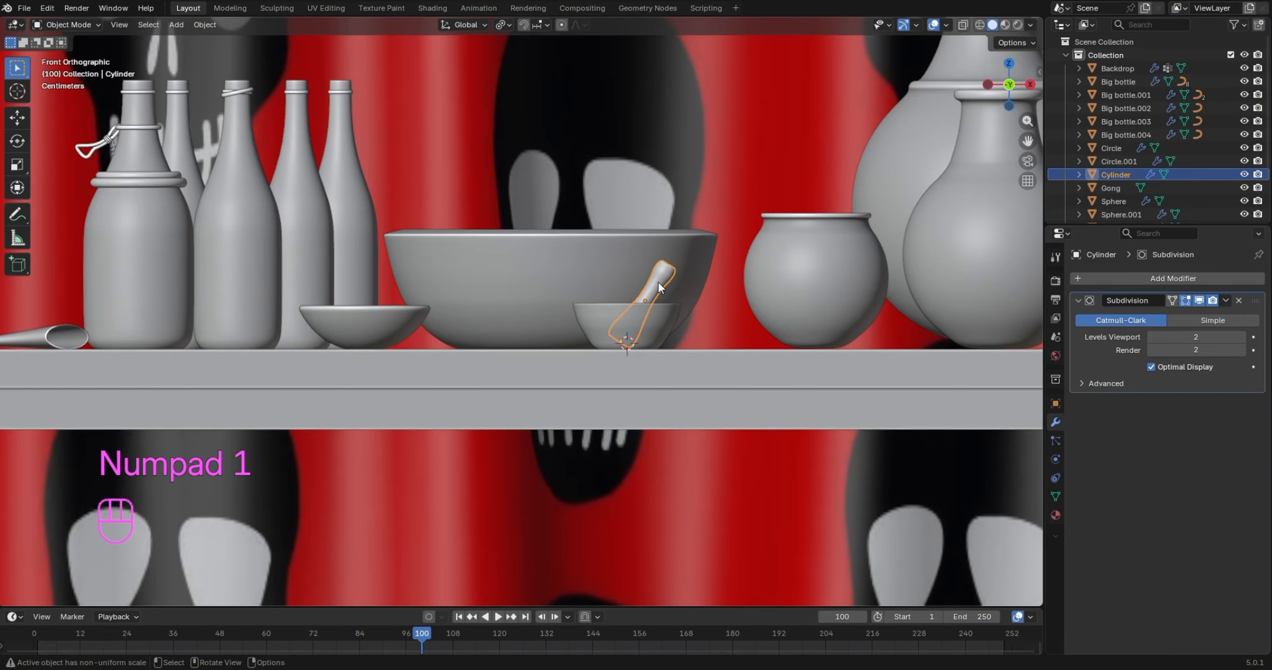
pyautogui.press('r')
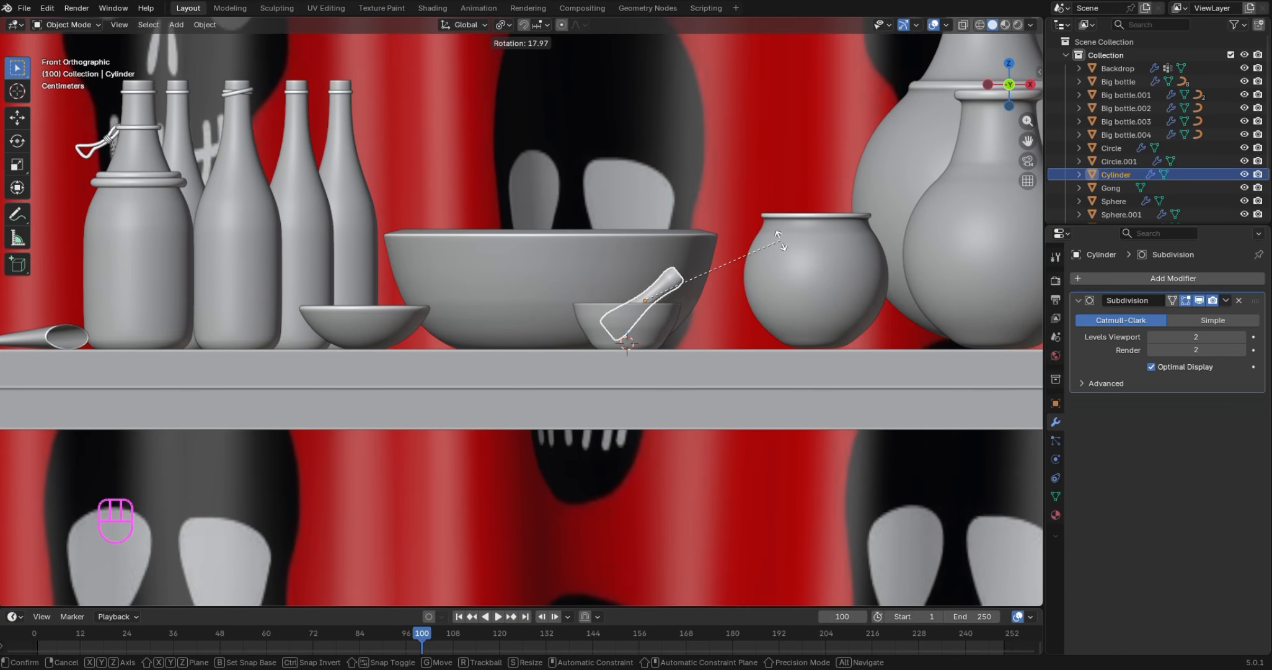
pyautogui.click(779, 242)
pyautogui.click(980, 24)
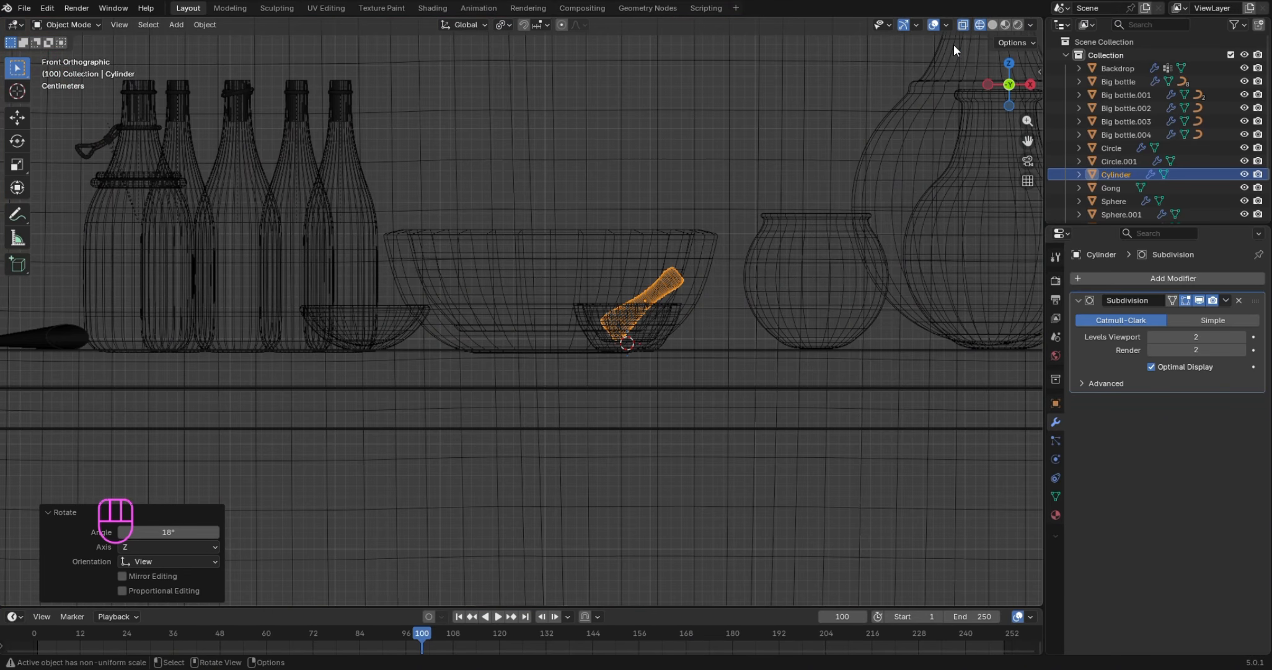
pyautogui.moveTo(1010, 93)
pyautogui.mouseDown()
pyautogui.moveTo(996, 56)
pyautogui.moveTo(1006, 90)
pyautogui.moveTo(967, 59)
pyautogui.mouseUp()
pyautogui.click(994, 25)
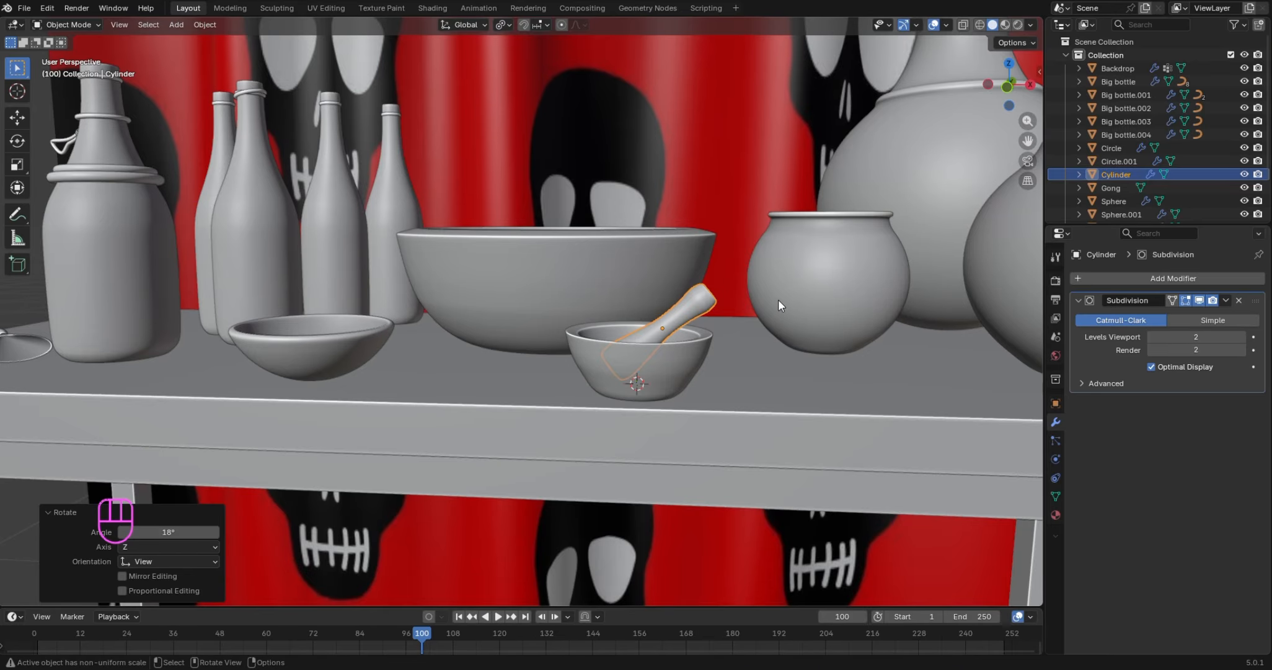
# Rotate the pestle about 0.9° more in front view and lower it about 0.0089 m along Z
pyautogui.press('KP_1')
pyautogui.press('r')
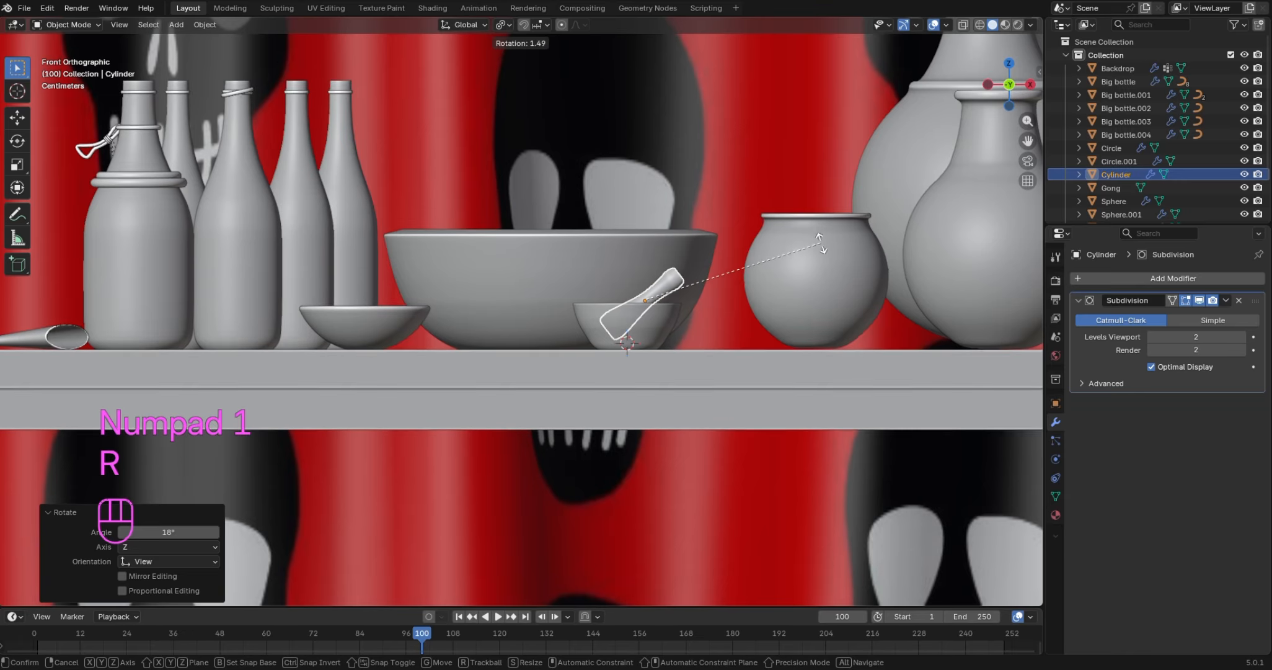
pyautogui.click(818, 242)
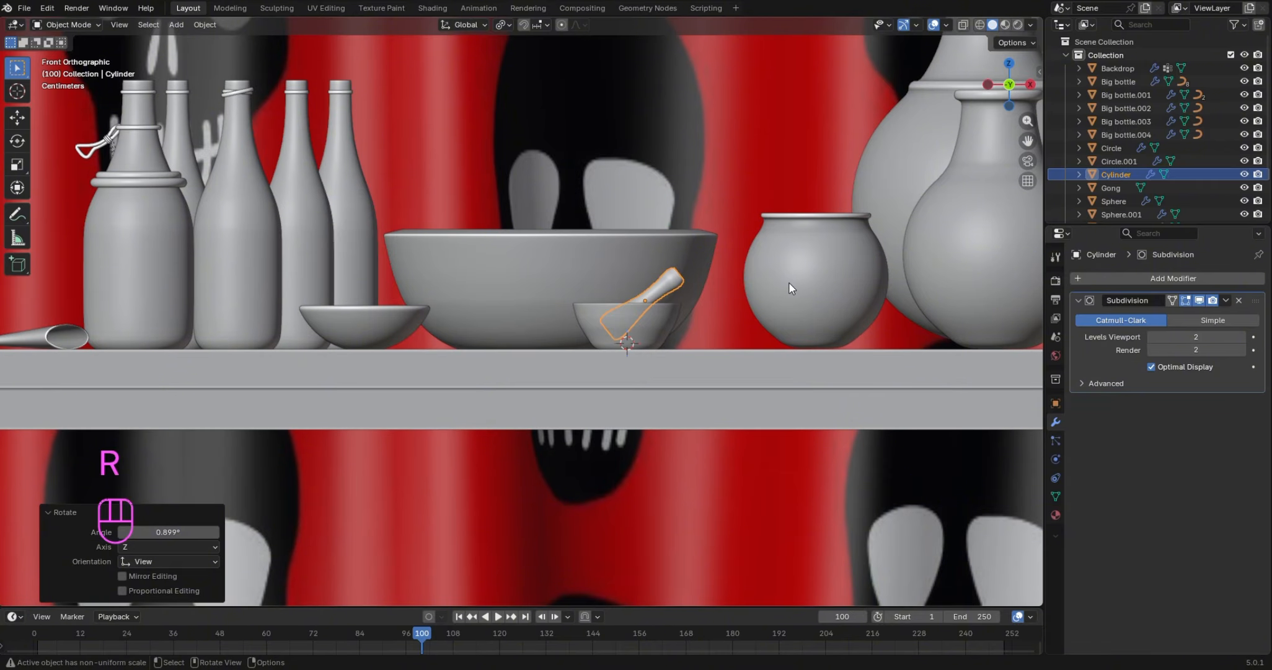
pyautogui.press('g')
pyautogui.press('z')
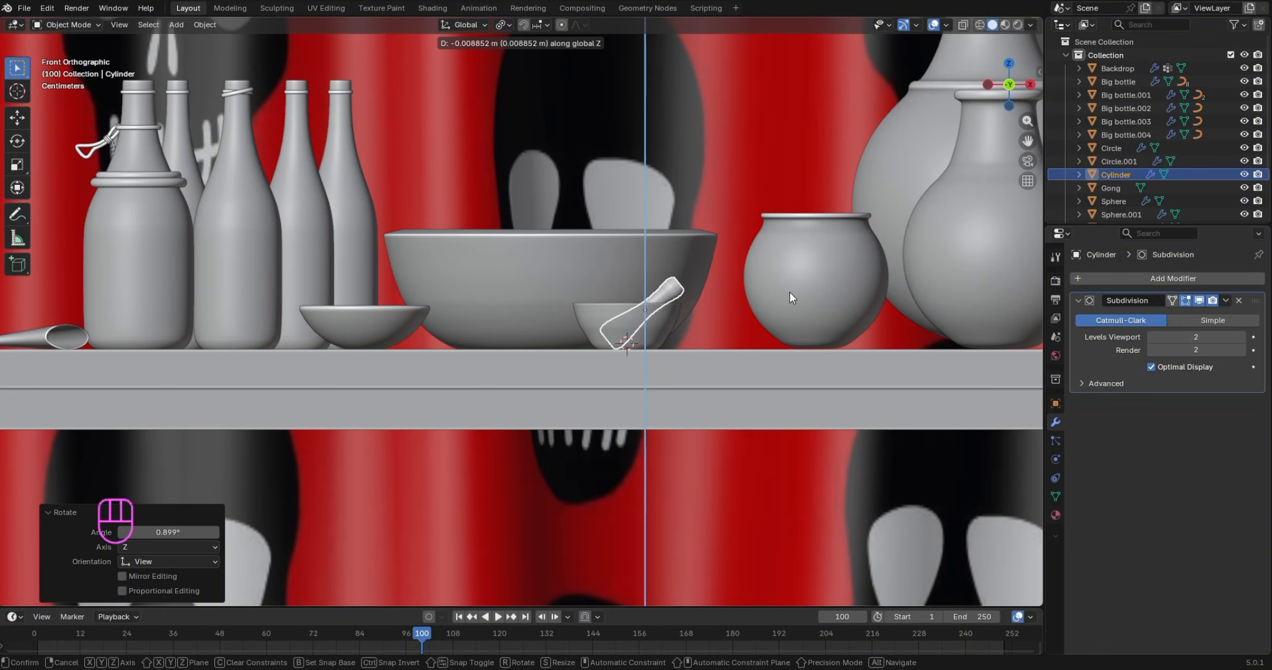
pyautogui.click(790, 292)
pyautogui.moveTo(995, 89); pyautogui.dragTo(1037, 165)
# Isolate the pestle and the small bowl together in local view
pyautogui.press('KP_1')
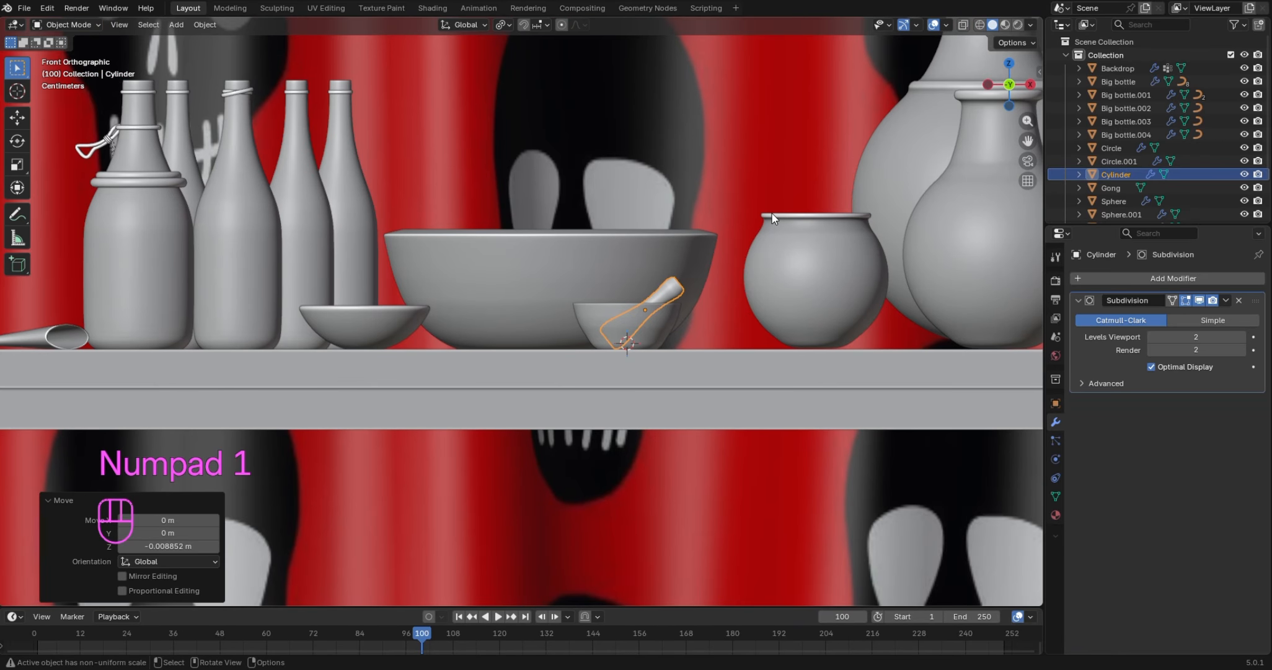
pyautogui.keyDown('shift'); pyautogui.click(648, 310); pyautogui.keyUp('shift')
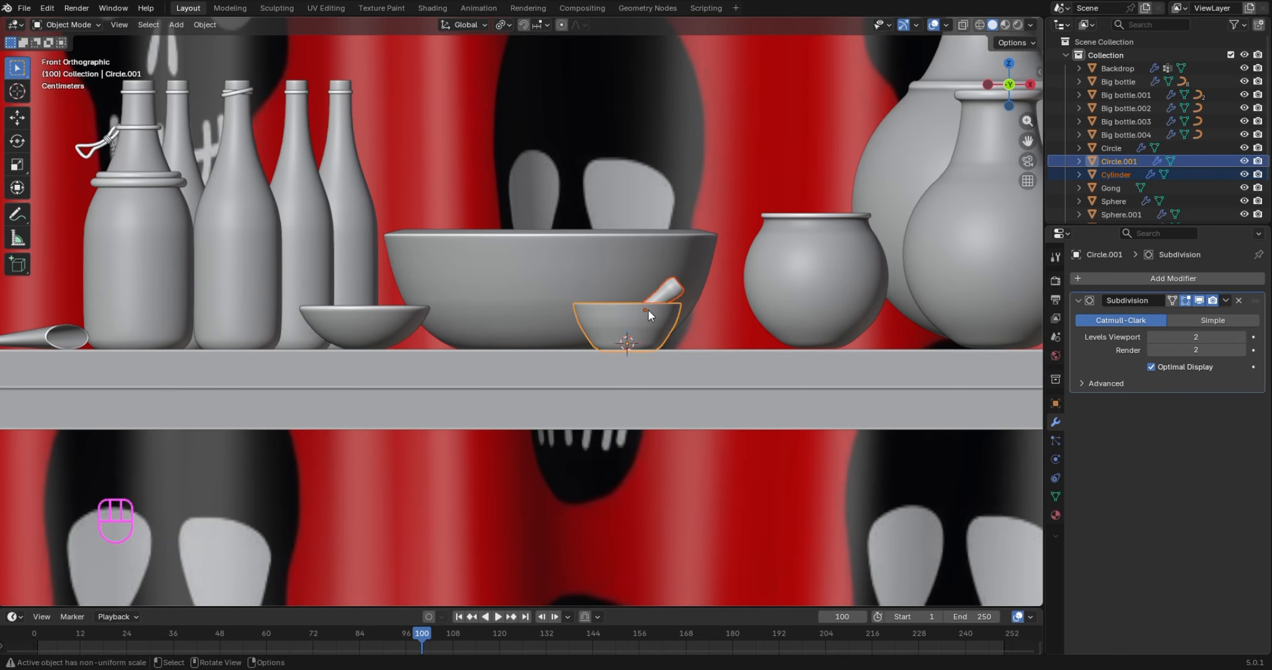
pyautogui.press('KP_Divide')
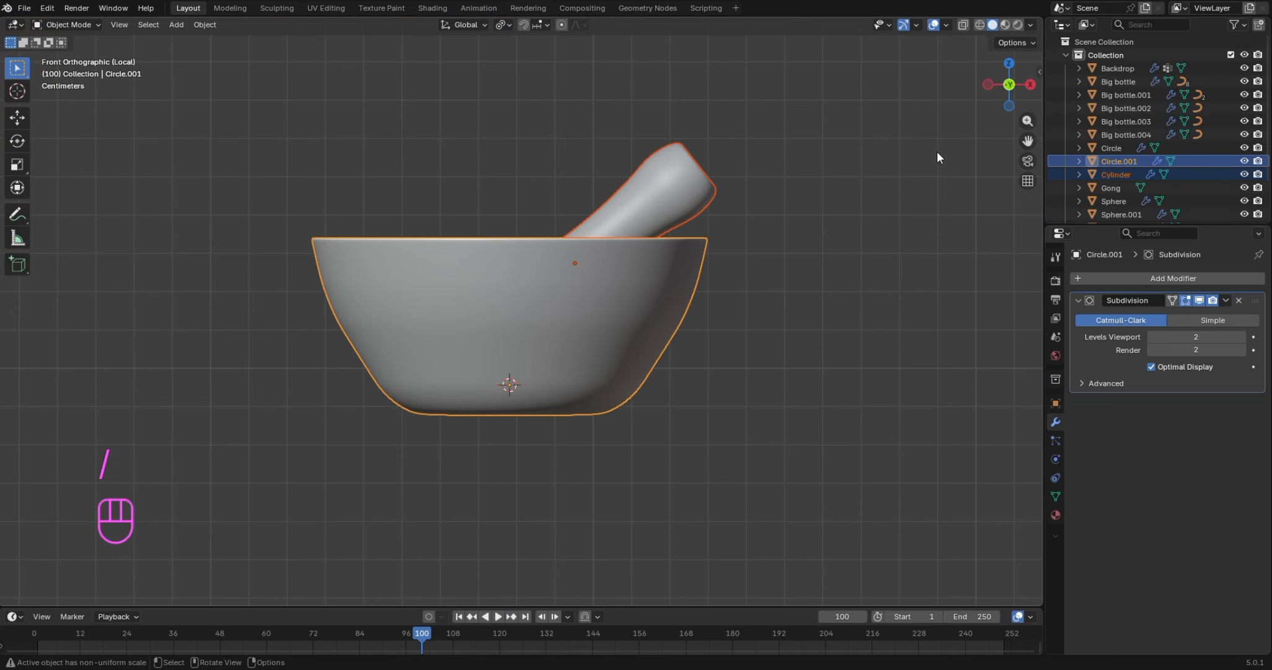
pyautogui.moveTo(1007, 86); pyautogui.dragTo(996, 98)
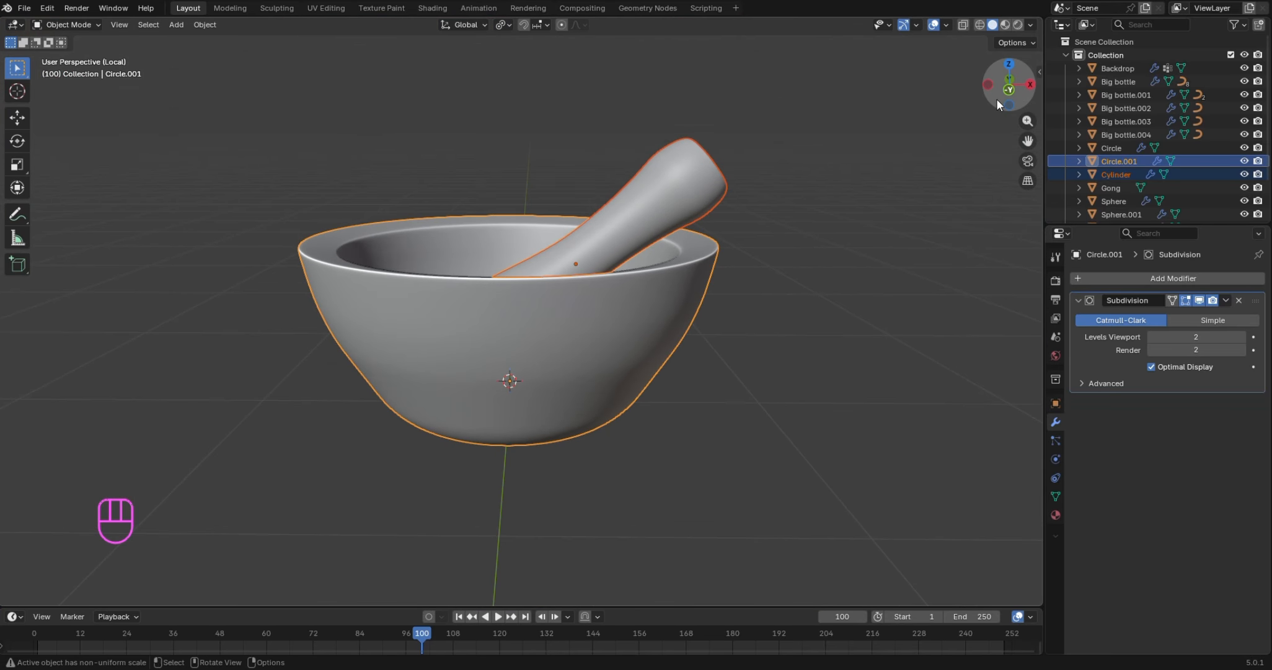
pyautogui.click(948, 149)
# Shift the pestle along the global X axis toward the bowl's rim and fine-tune its position there
pyautogui.click(743, 201)
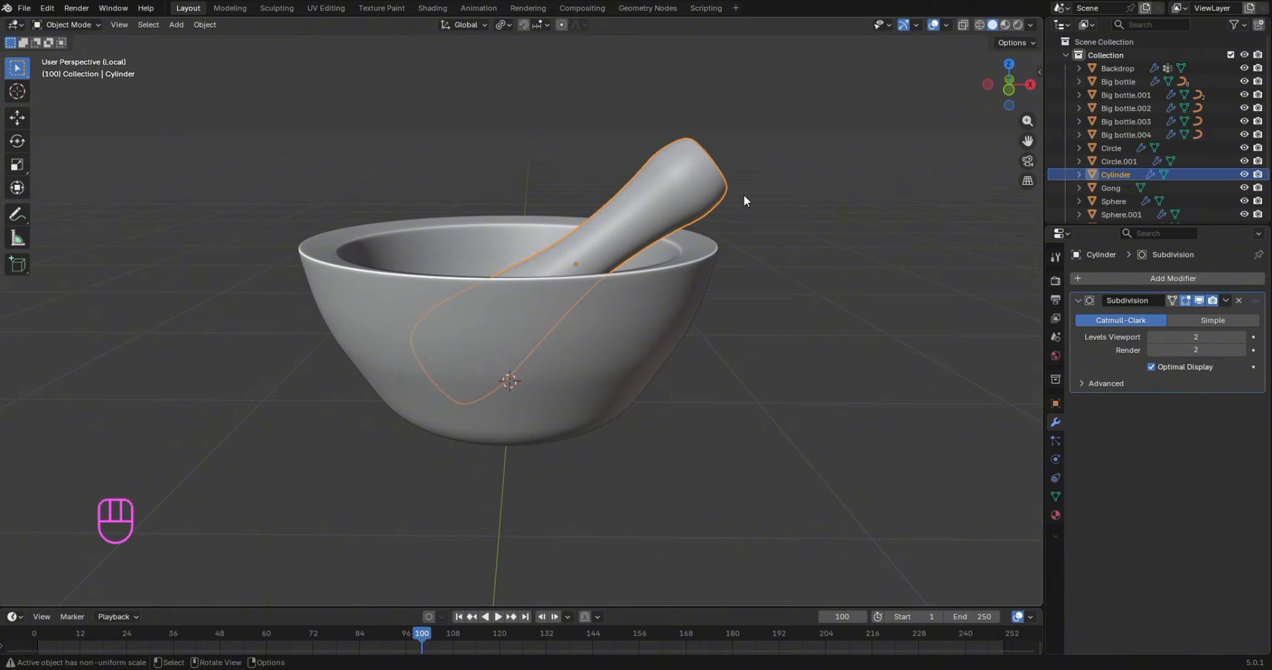
pyautogui.press('g')
pyautogui.press('x')
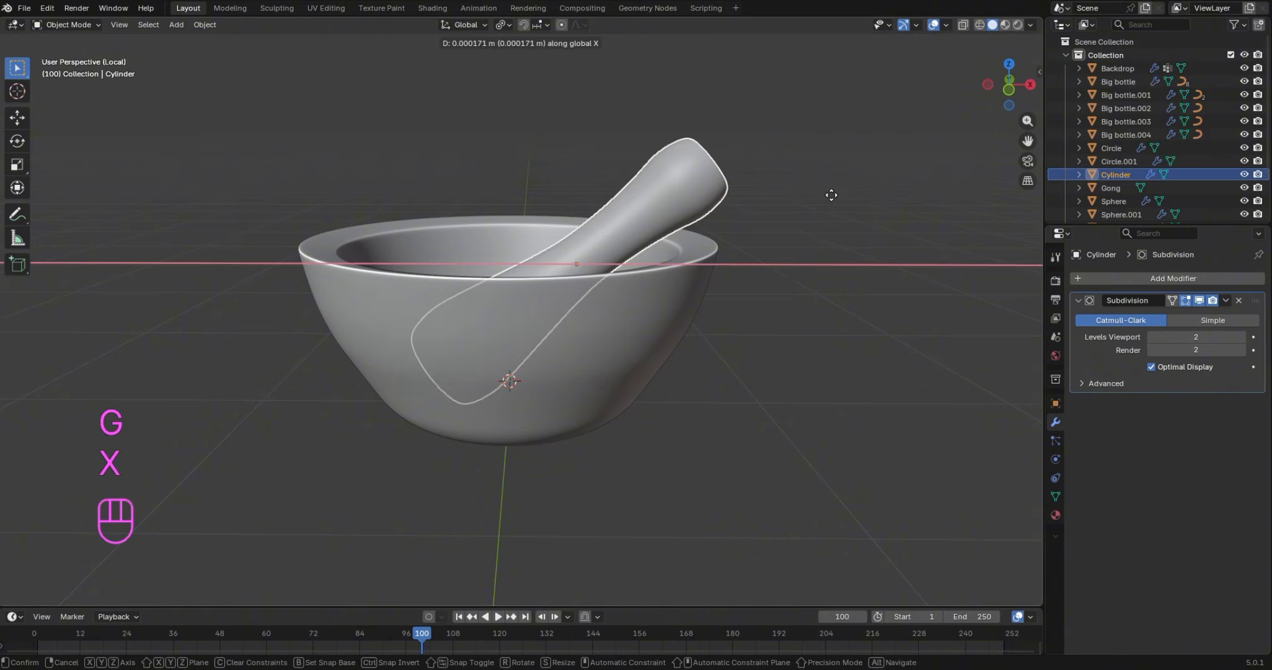
pyautogui.click(869, 210)
pyautogui.click(856, 210)
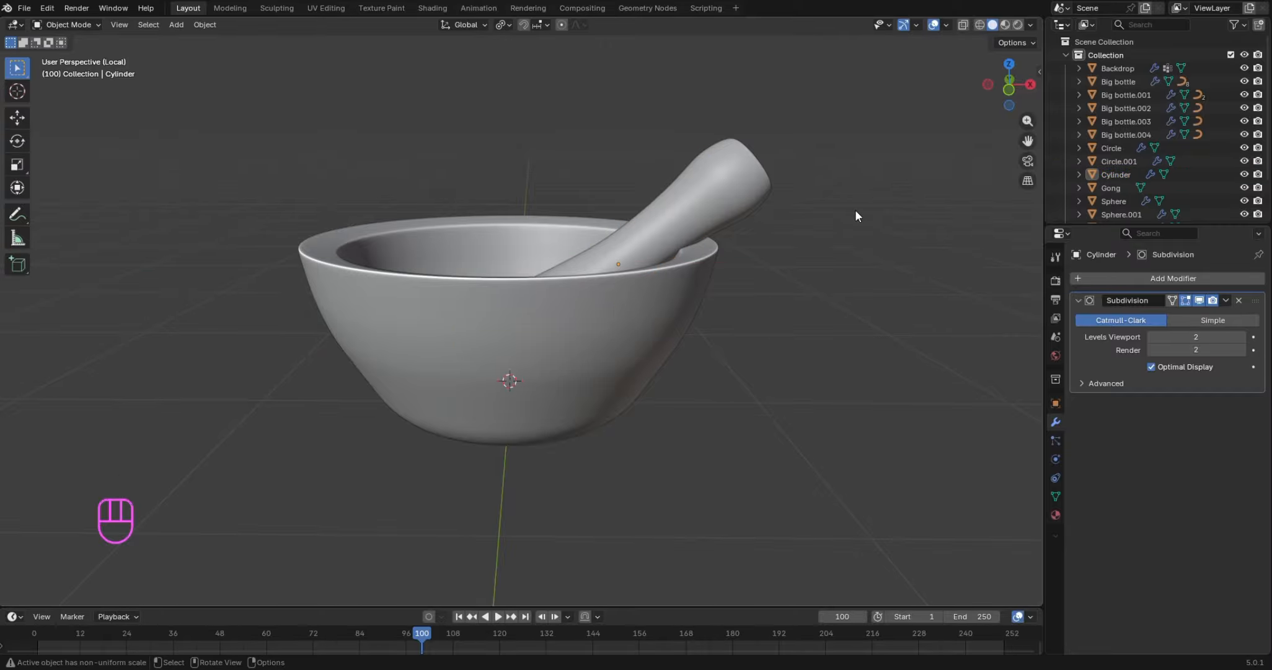
pyautogui.click(753, 199)
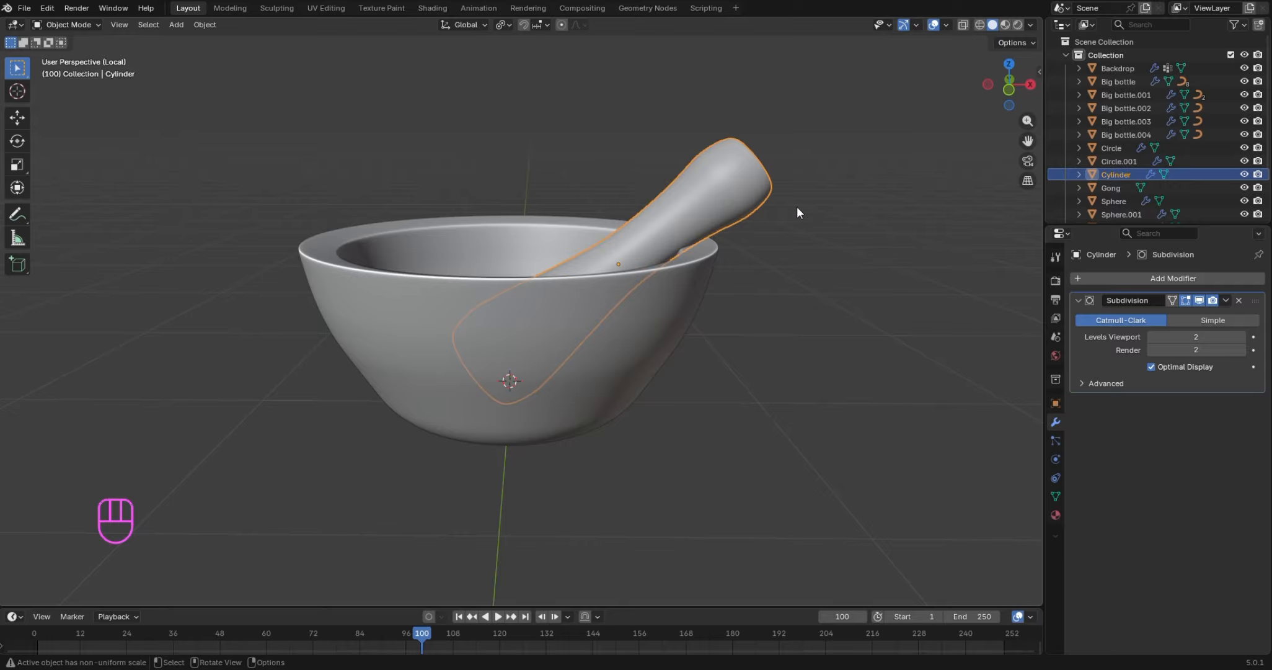
pyautogui.press('g')
pyautogui.press('x')
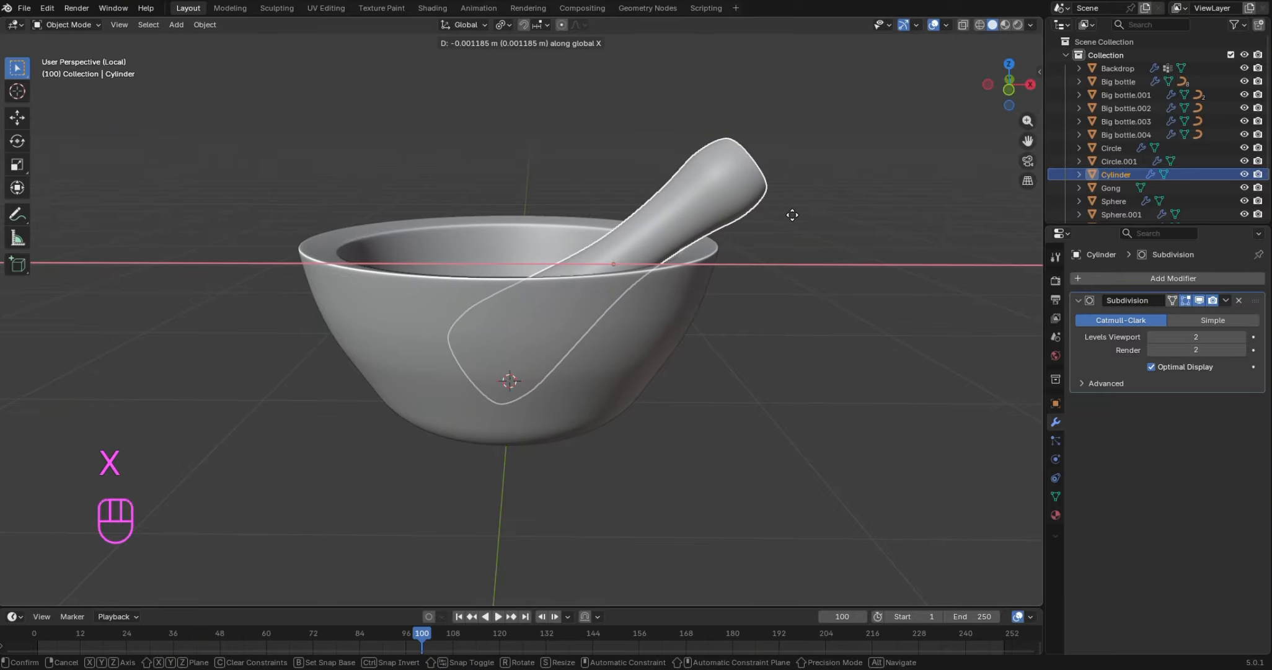
pyautogui.click(798, 215)
pyautogui.click(819, 201)
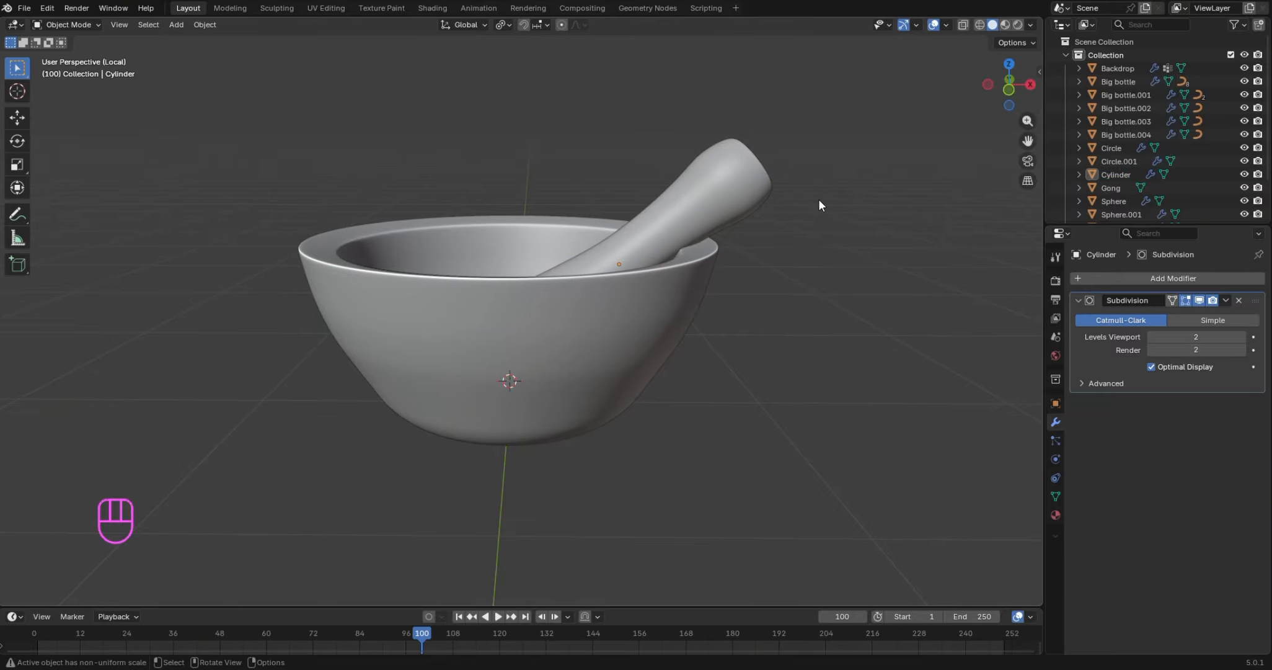
# Rotate the pestle about 10° more upright from an angled view
pyautogui.moveTo(1000, 86); pyautogui.dragTo(793, 191)
pyautogui.click(791, 191)
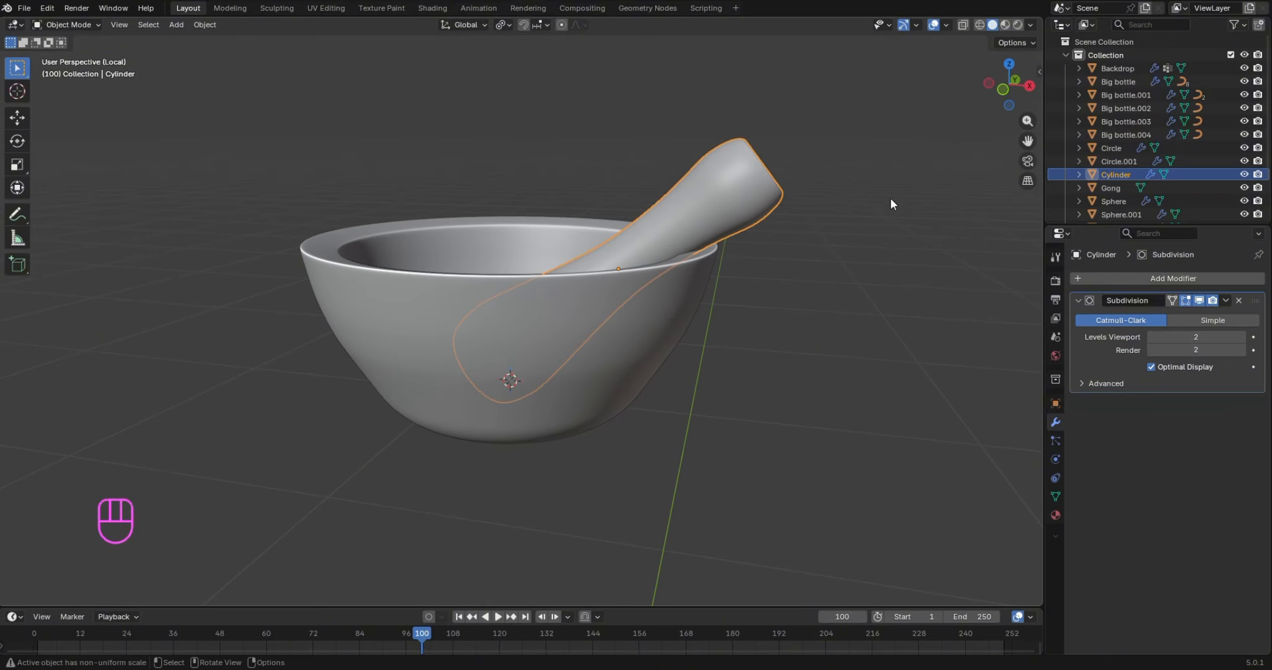
pyautogui.press('r')
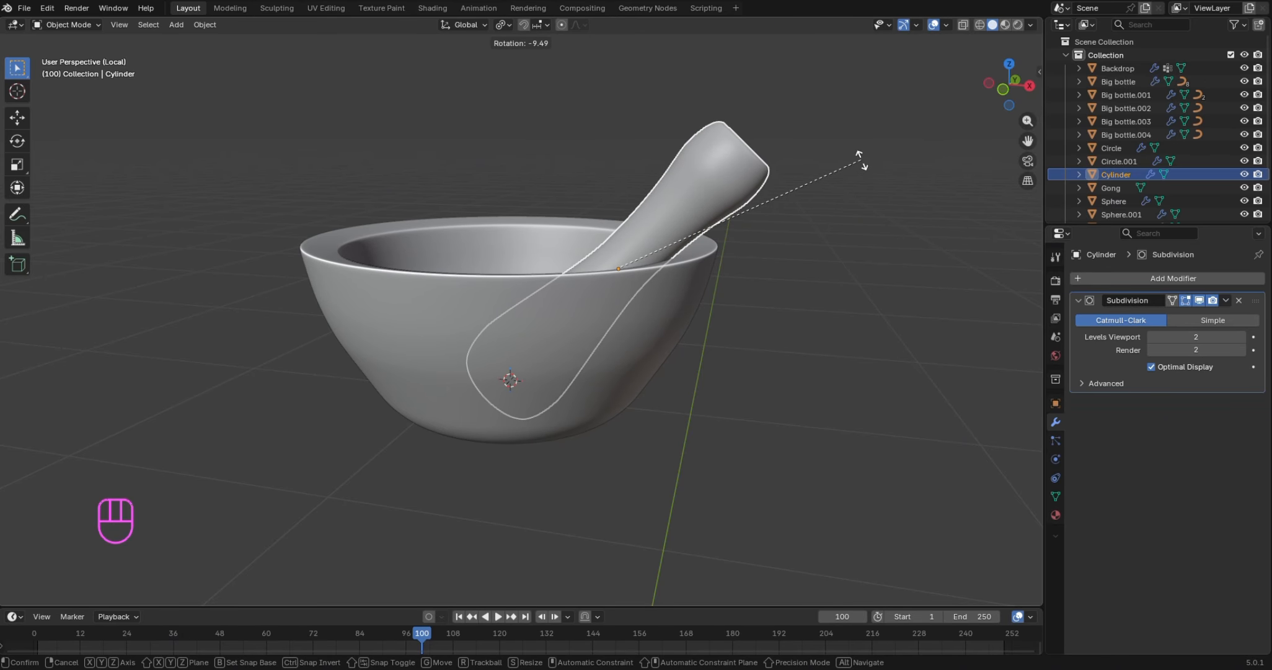
pyautogui.click(856, 171)
pyautogui.click(847, 206)
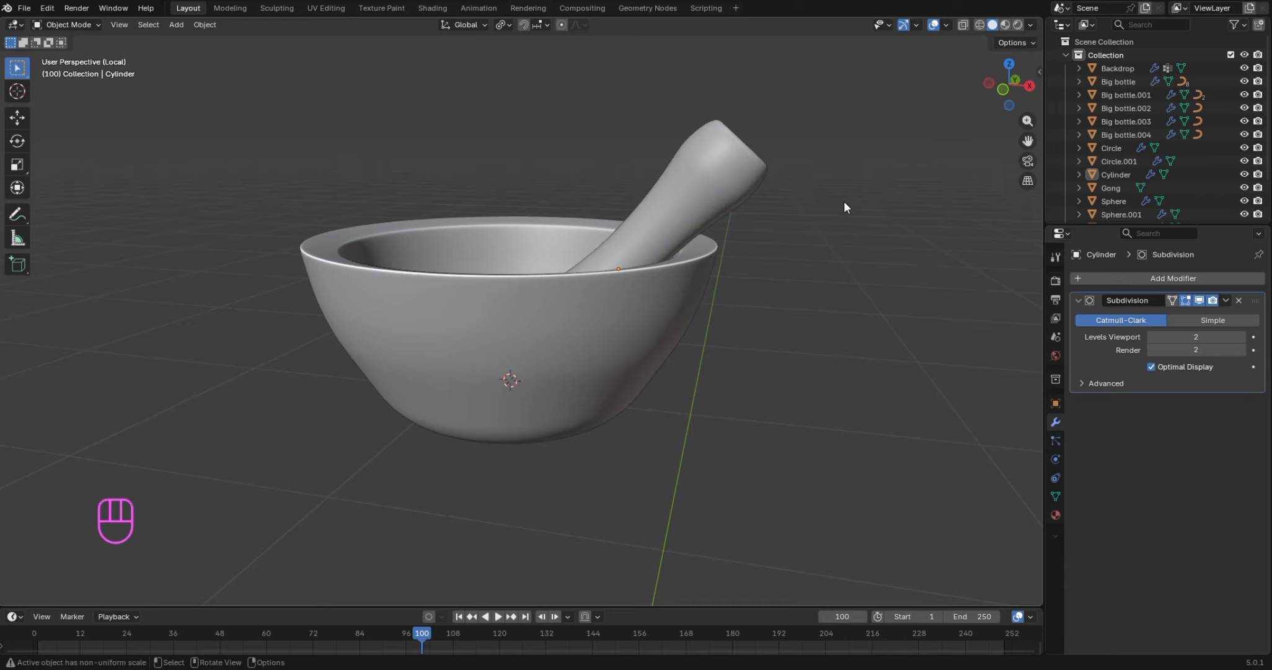
# With X-ray on in front view, raise the pestle about 0.0108 m along Z to rest on the bowl's inner floor
pyautogui.moveTo(1009, 87)
pyautogui.mouseDown()
pyautogui.moveTo(1000, 130)
pyautogui.moveTo(1074, 160)
pyautogui.moveTo(1101, 146)
pyautogui.moveTo(1061, 183)
pyautogui.moveTo(1071, 153)
pyautogui.moveTo(1009, 84)
pyautogui.mouseUp()
pyautogui.press('KP_1')
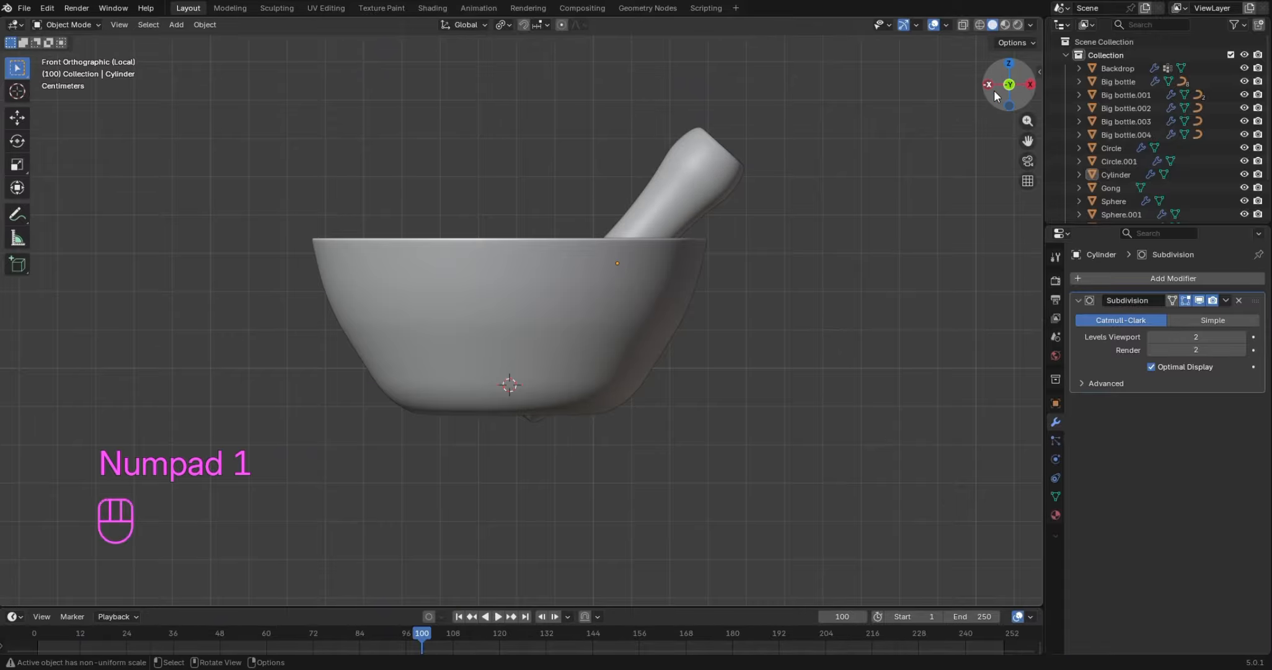
pyautogui.click(962, 25)
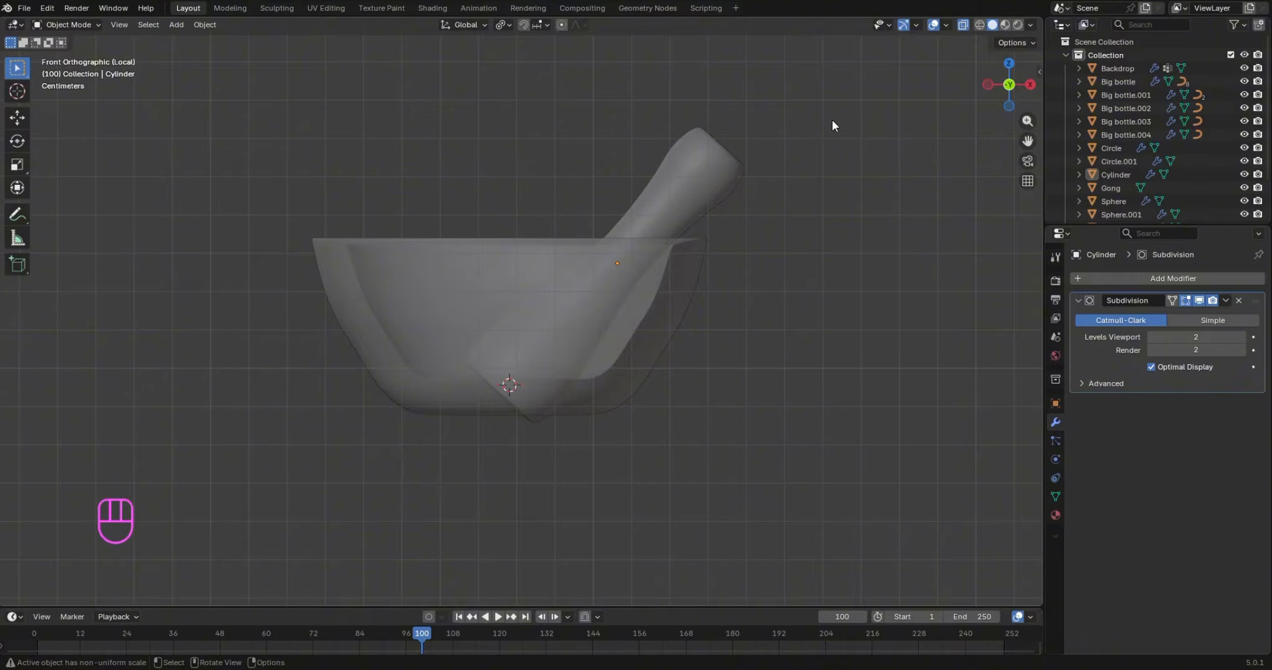
pyautogui.click(687, 203)
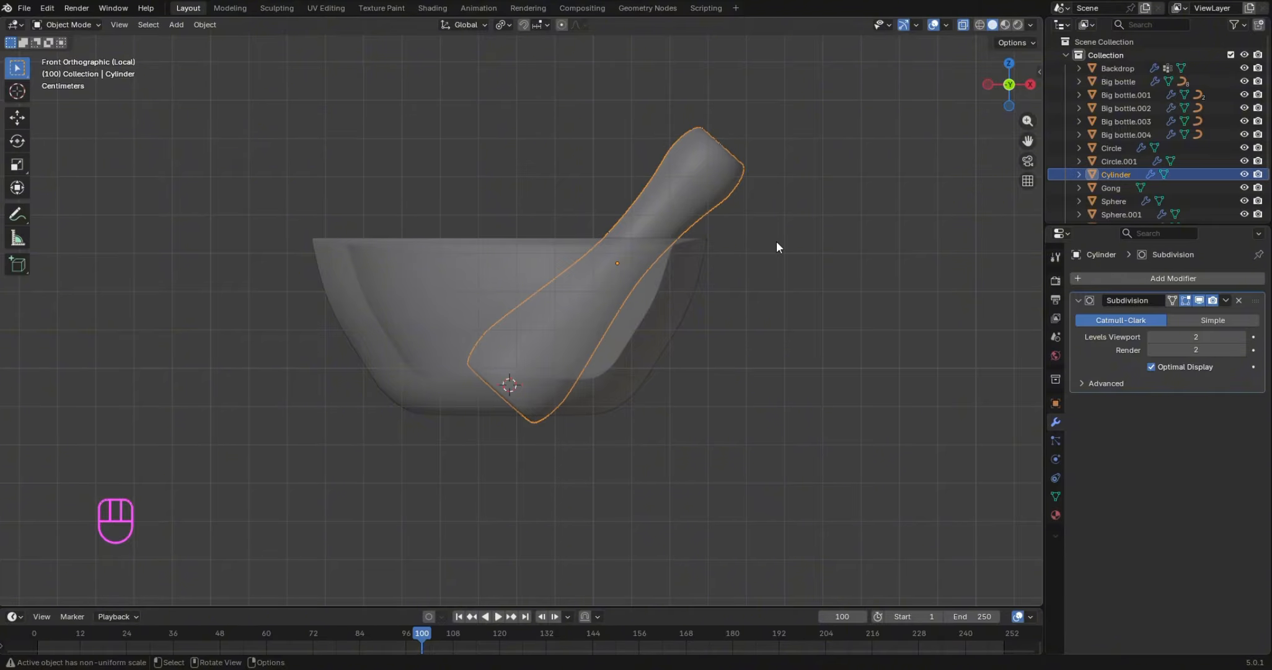
pyautogui.press('g')
pyautogui.press('z')
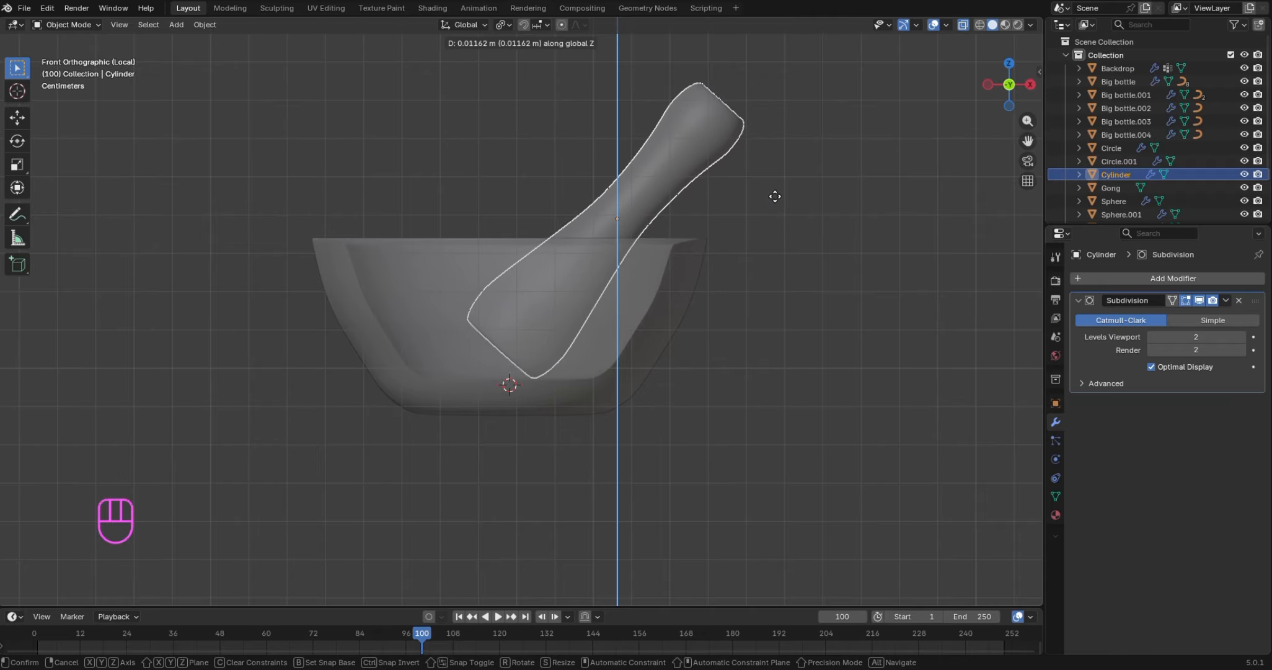
pyautogui.click(776, 201)
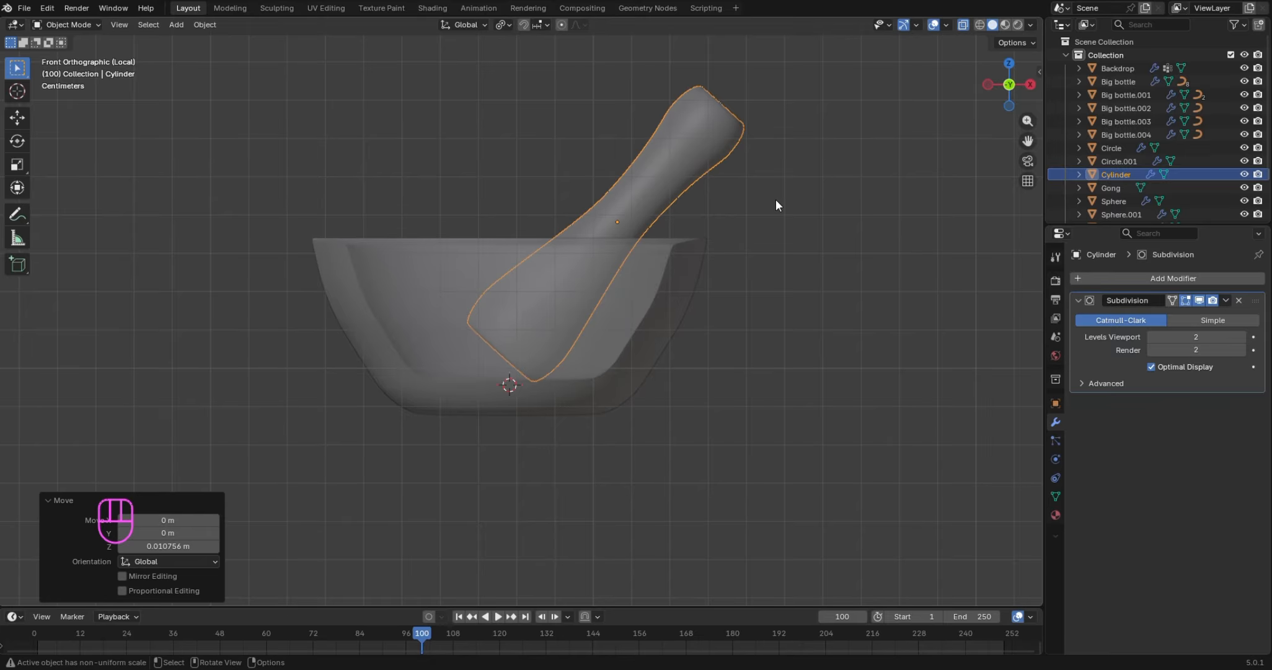
# In front view, tilt the pestle about 11.8° further toward the bowl's rim and lower it about 0.0047 m along Z onto the inner floor
pyautogui.press('g')
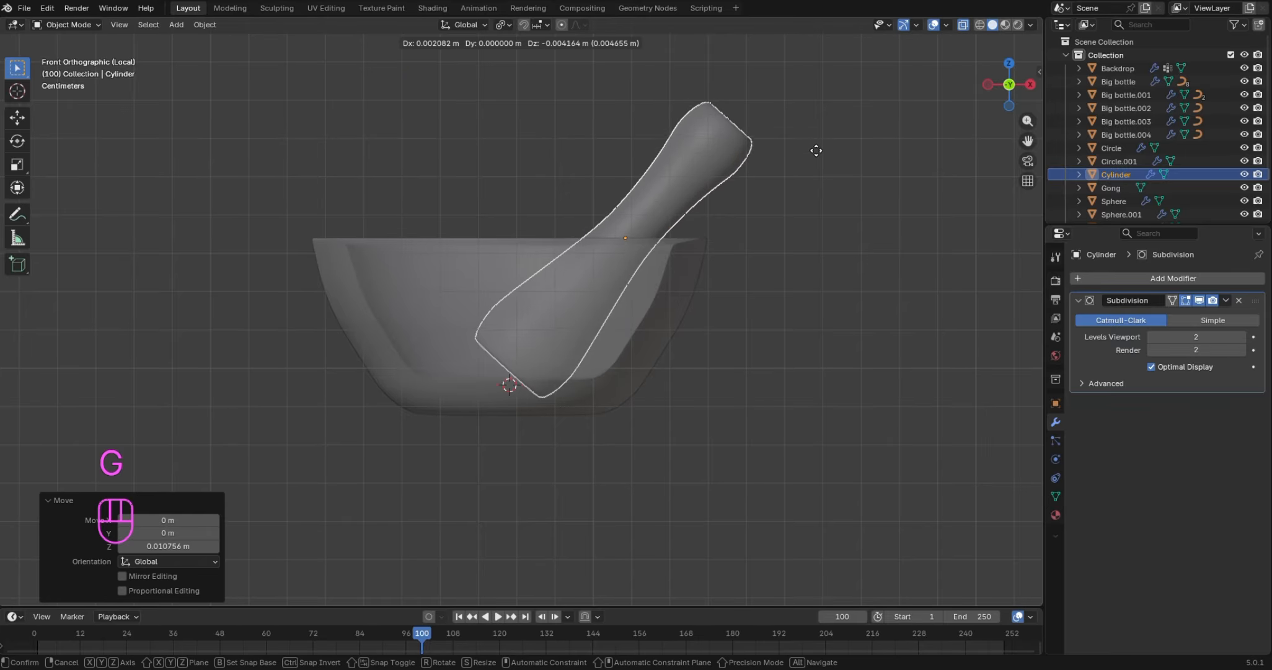
pyautogui.rightClick(812, 143)
pyautogui.press('r')
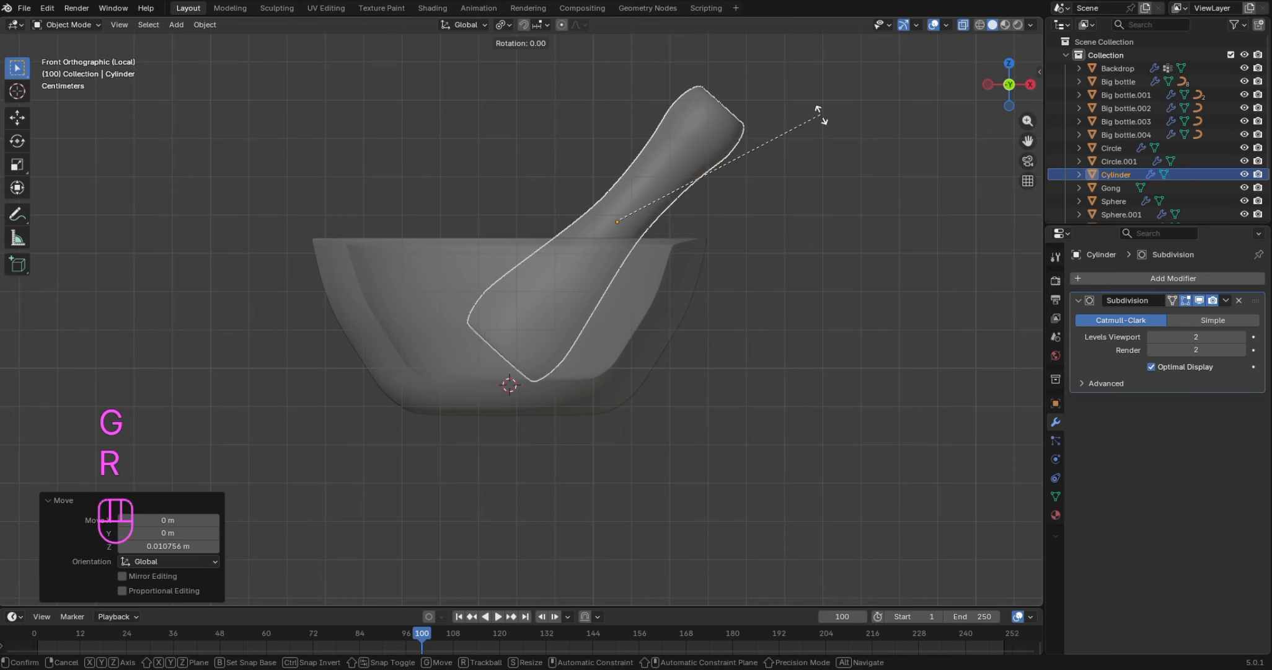
pyautogui.click(833, 160)
pyautogui.press('g')
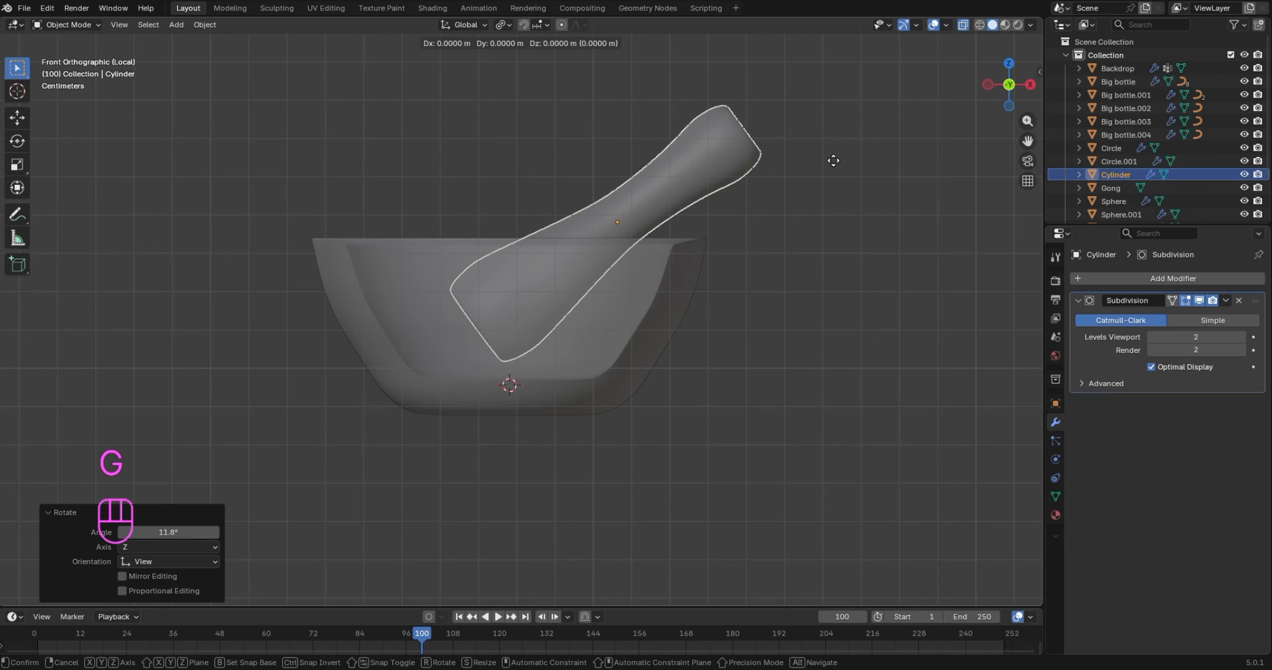
pyautogui.press('z')
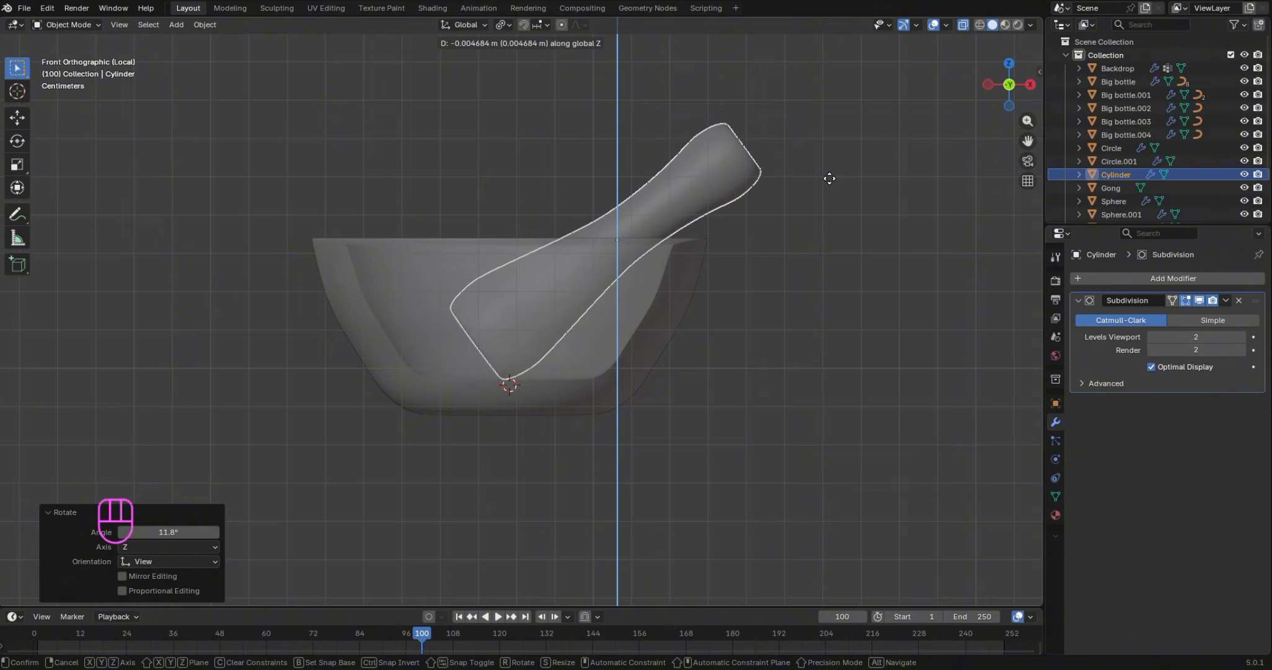
pyautogui.click(830, 179)
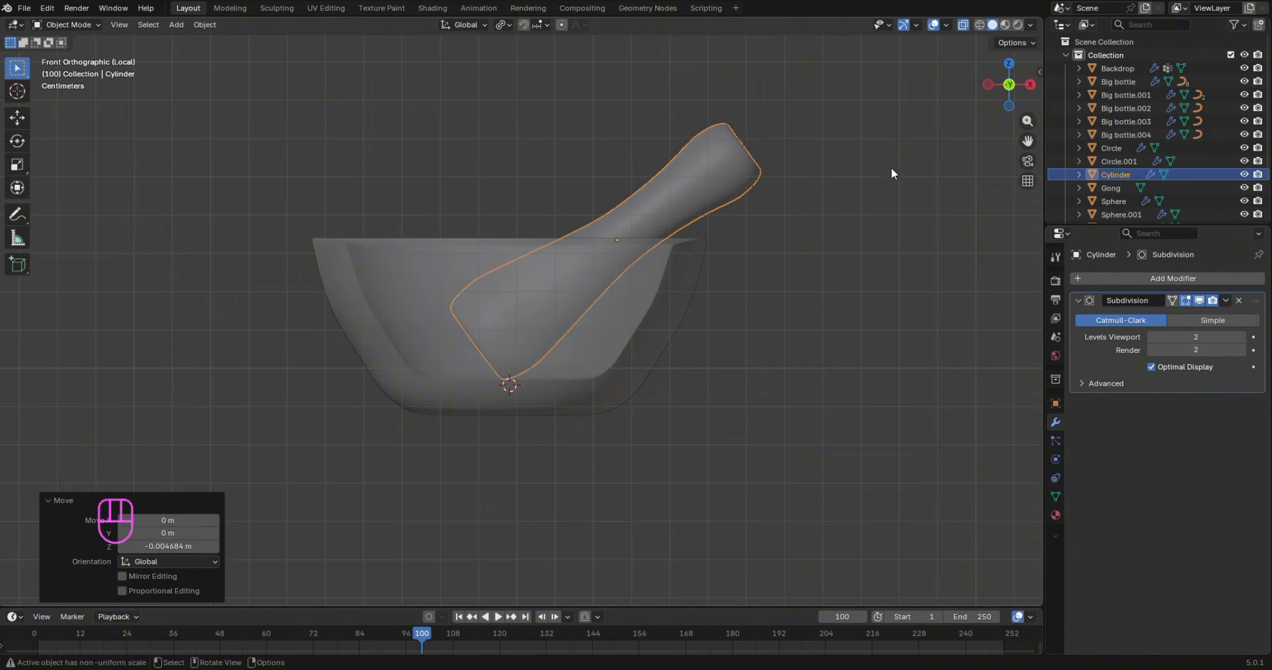
# Inspect the pestle's fit in the small bowl with X-ray off and on, and return to the full scene in solid view
pyautogui.moveTo(993, 99); pyautogui.dragTo(1001, 46)
pyautogui.click(963, 25)
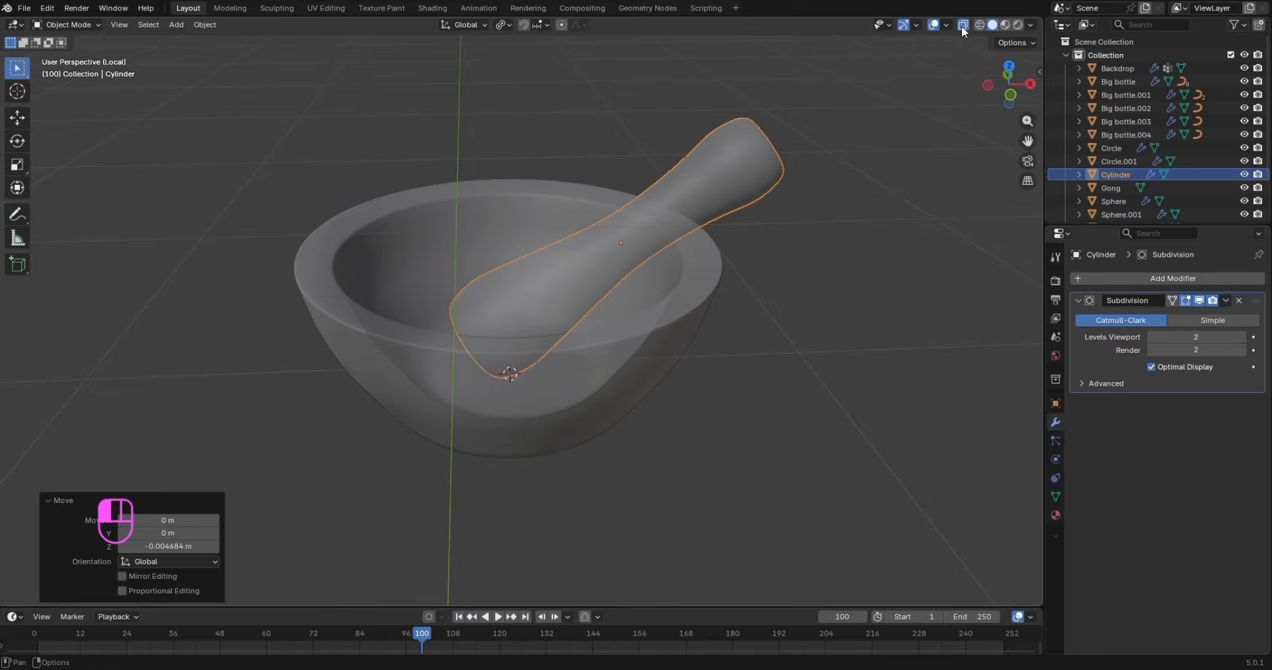
pyautogui.click(914, 144)
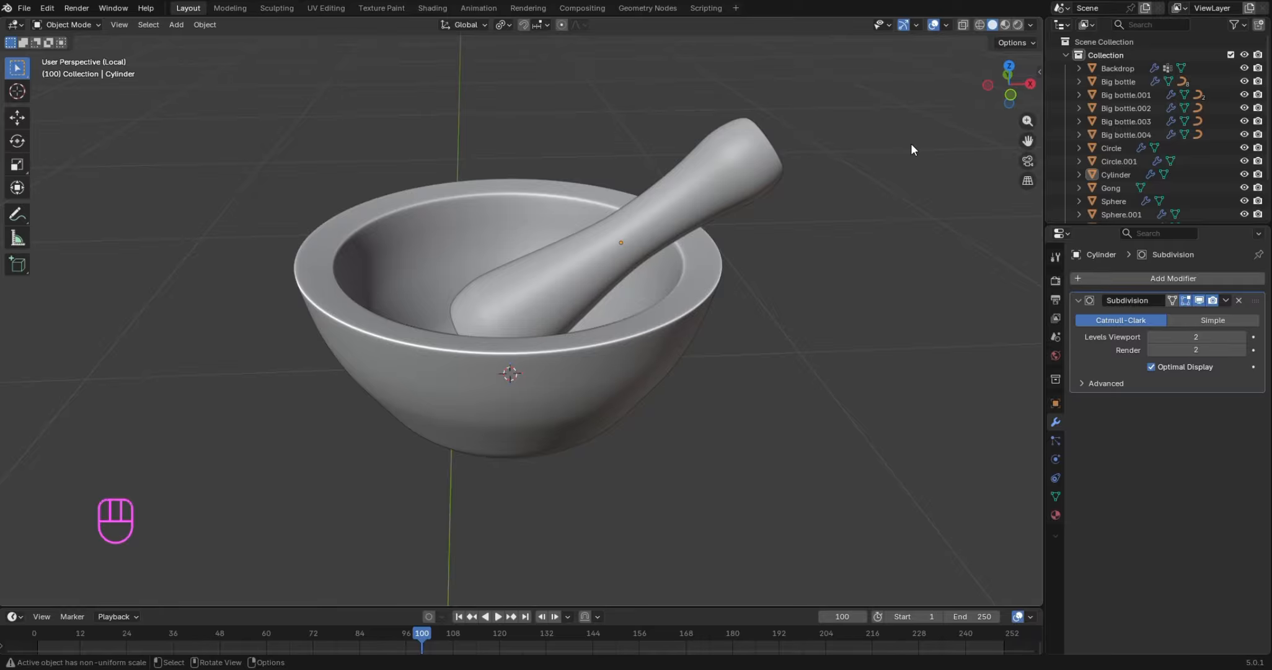
pyautogui.press('KP_1')
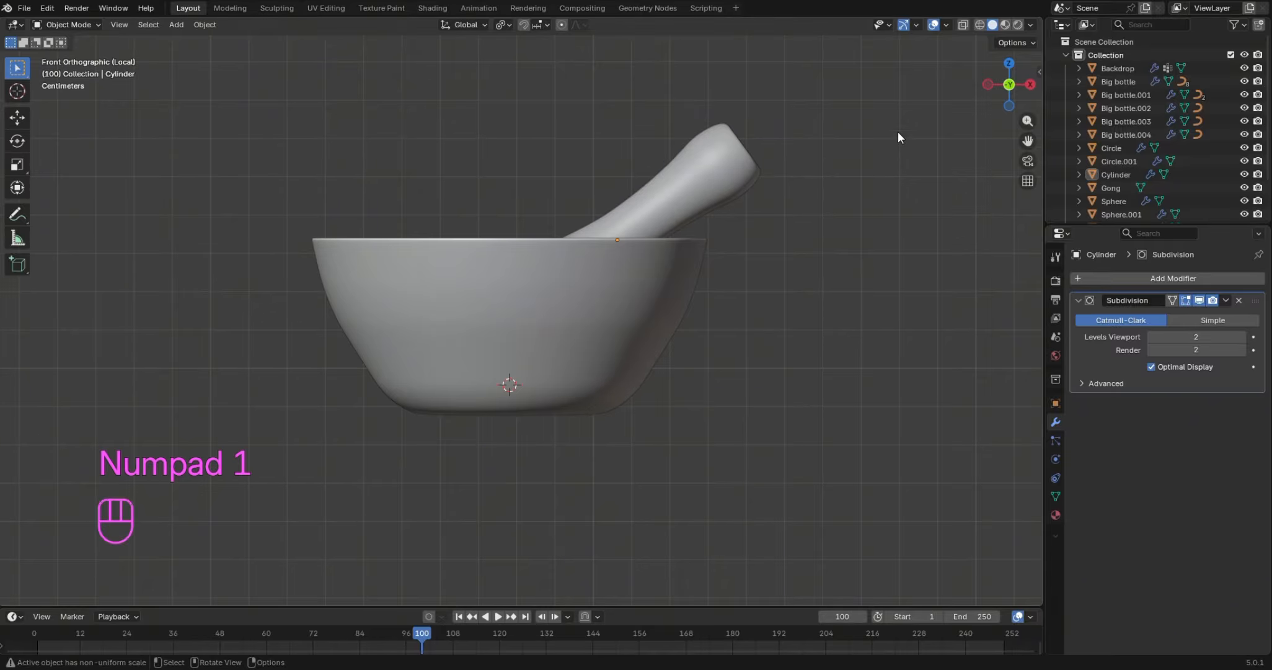
pyautogui.click(963, 25)
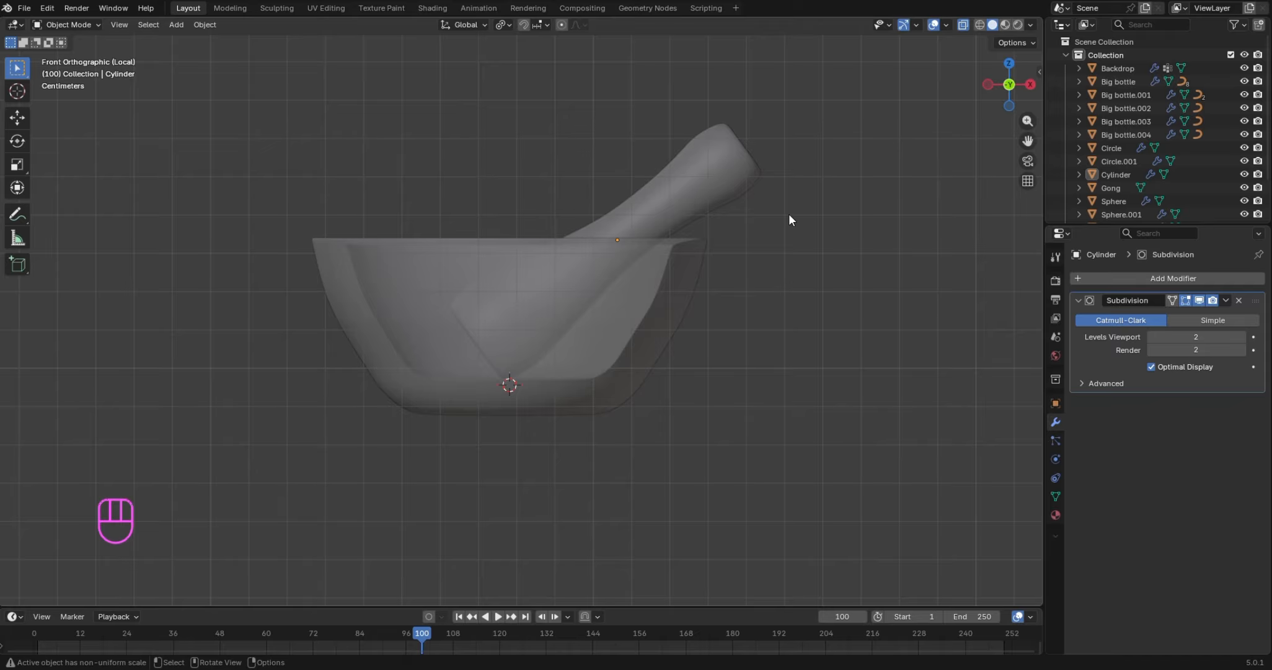
pyautogui.press('KP_Divide')
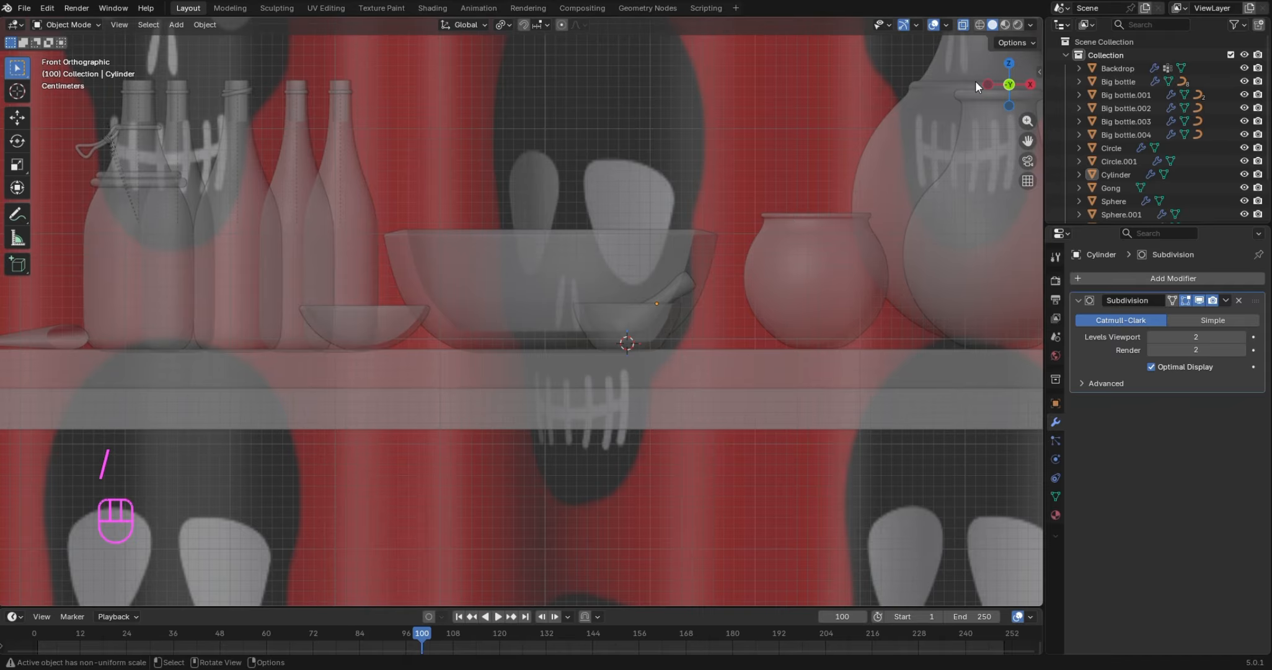
pyautogui.click(963, 25)
pyautogui.click(886, 160)
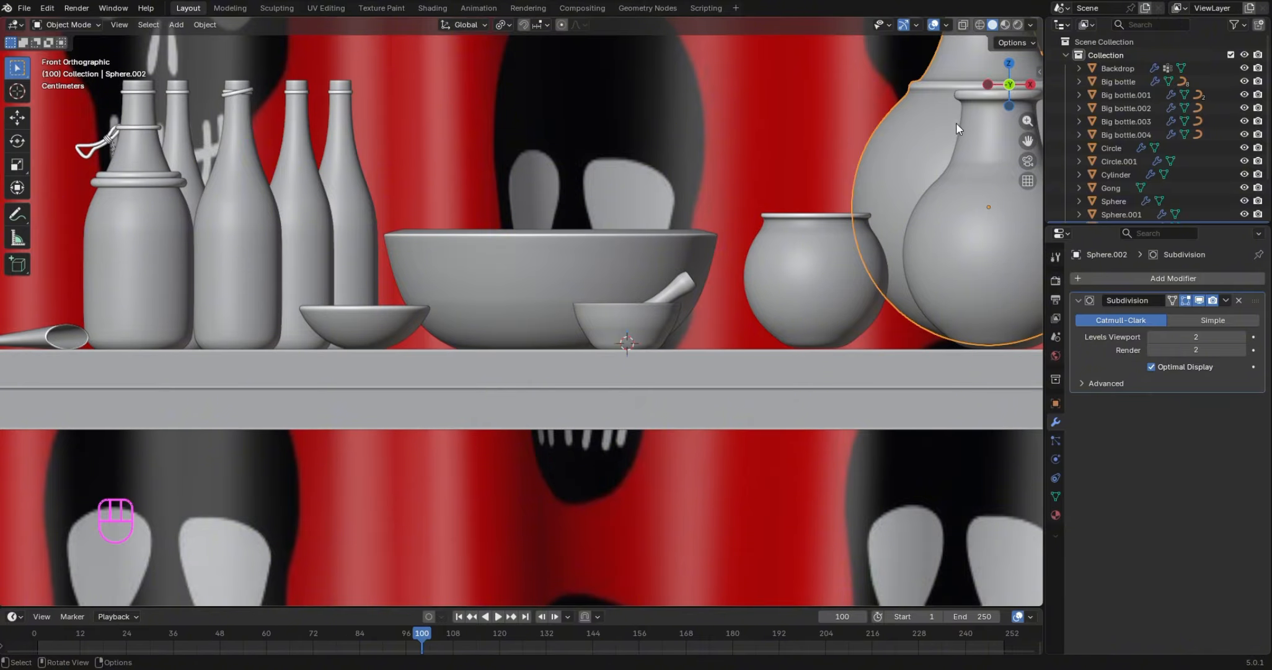
# Nudge the pestle slightly along the negative global X axis within the small bowl
pyautogui.moveTo(1006, 90)
pyautogui.mouseDown()
pyautogui.moveTo(1054, 163)
pyautogui.moveTo(1045, 116)
pyautogui.moveTo(1000, 90)
pyautogui.mouseUp()
pyautogui.click(770, 320)
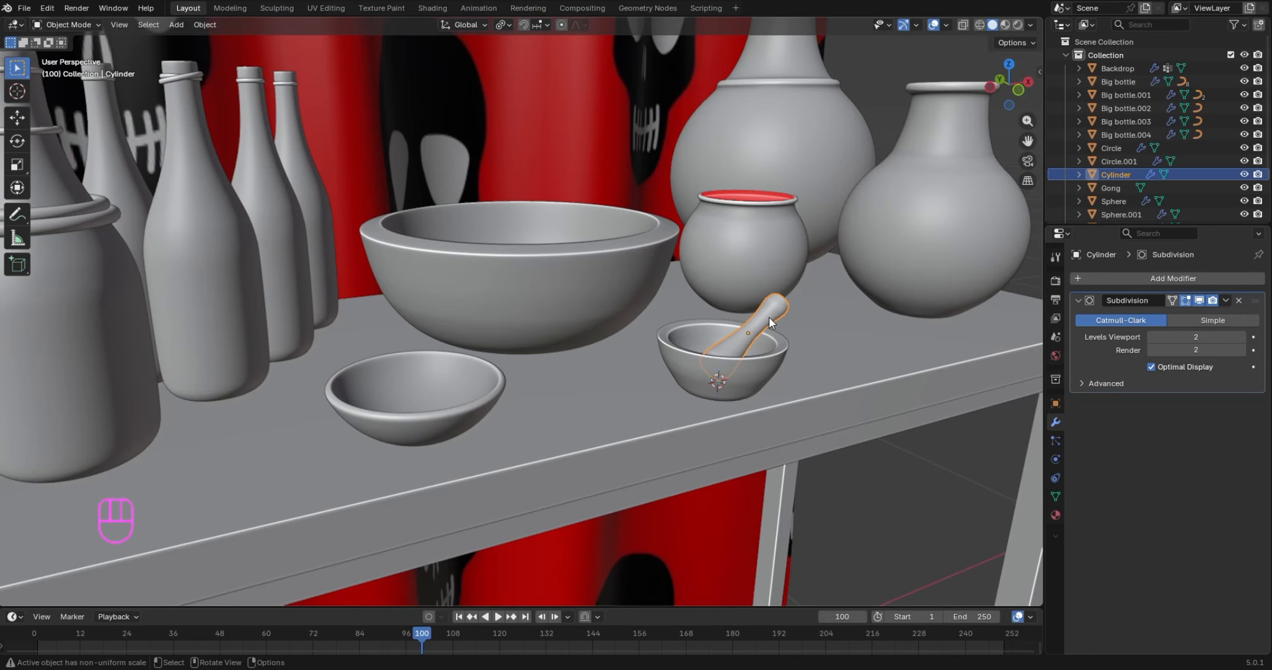
pyautogui.press('g')
pyautogui.press('x')
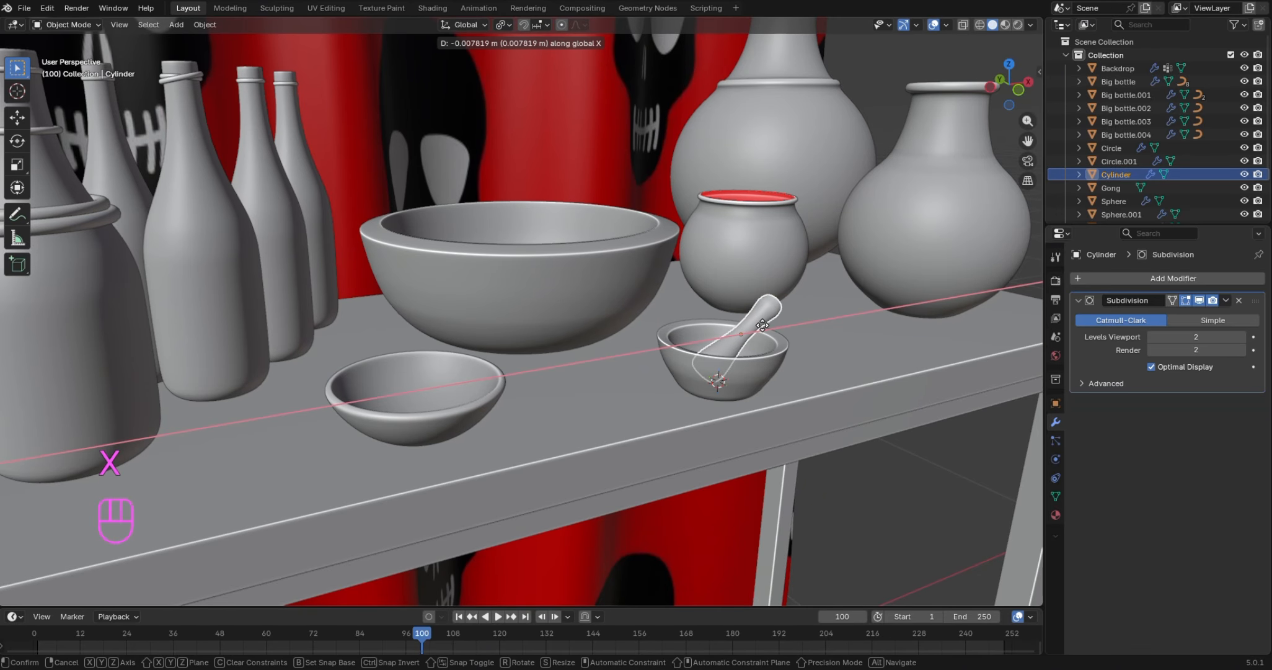
pyautogui.click(766, 326)
pyautogui.click(828, 318)
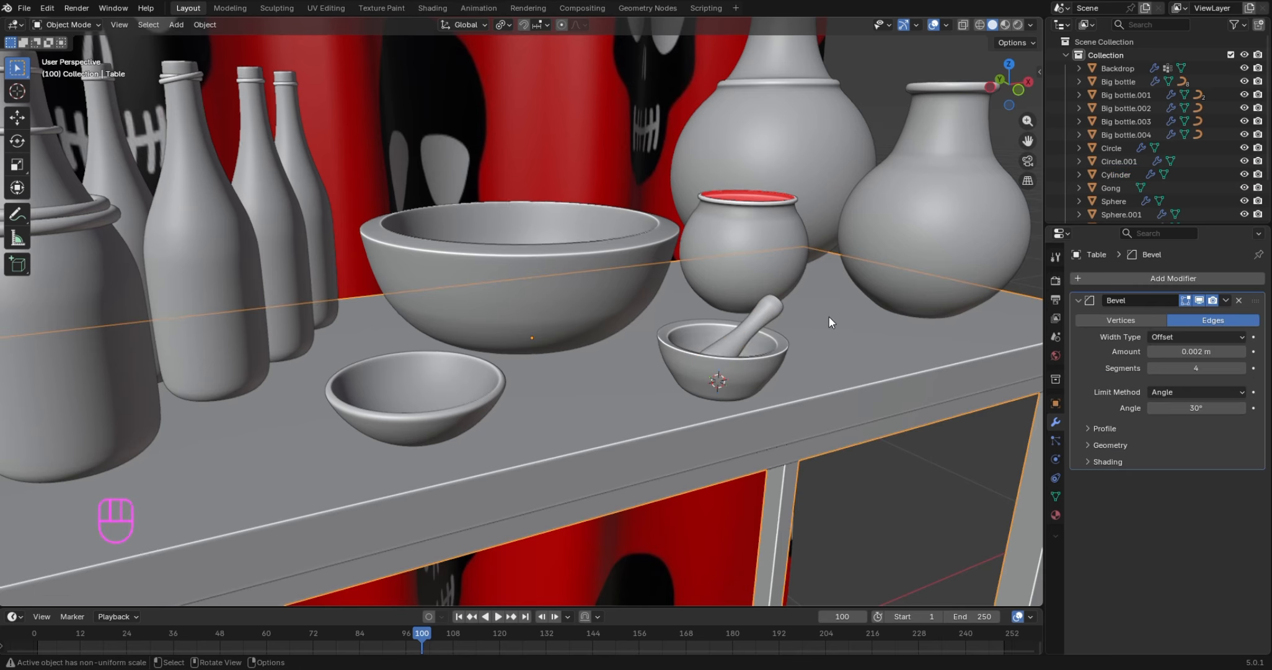
# Snap the 3D cursor to the table's origin
pyautogui.scroll(-6, 865, 232)
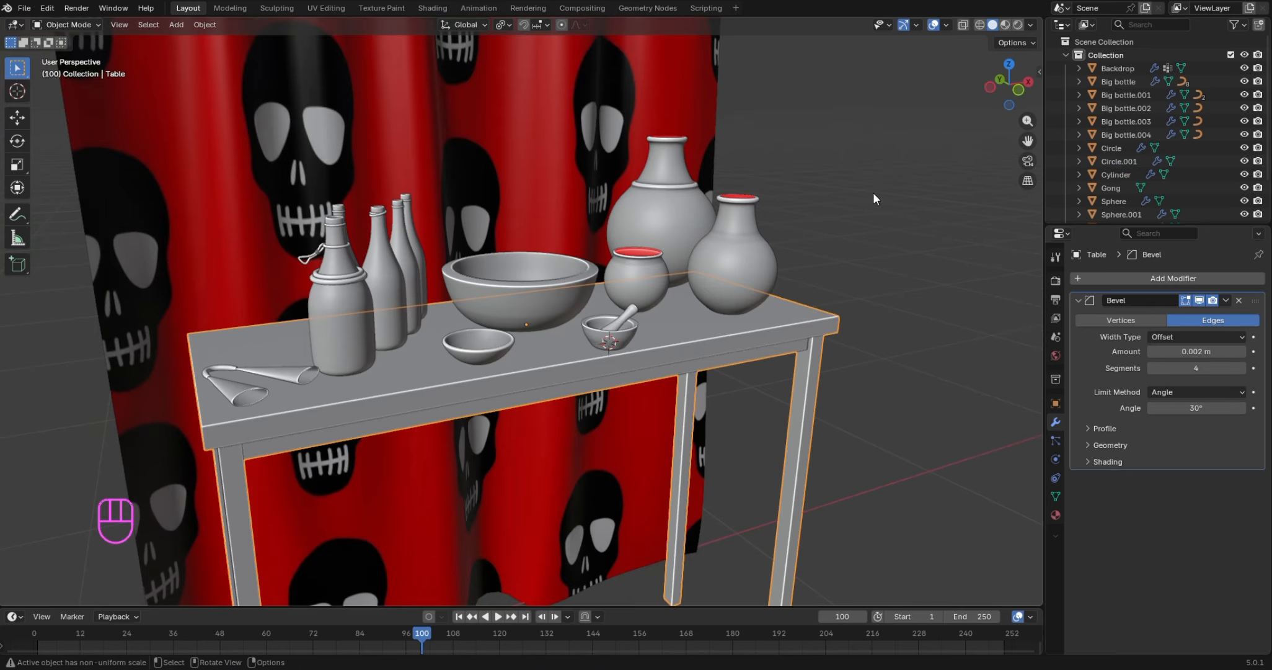
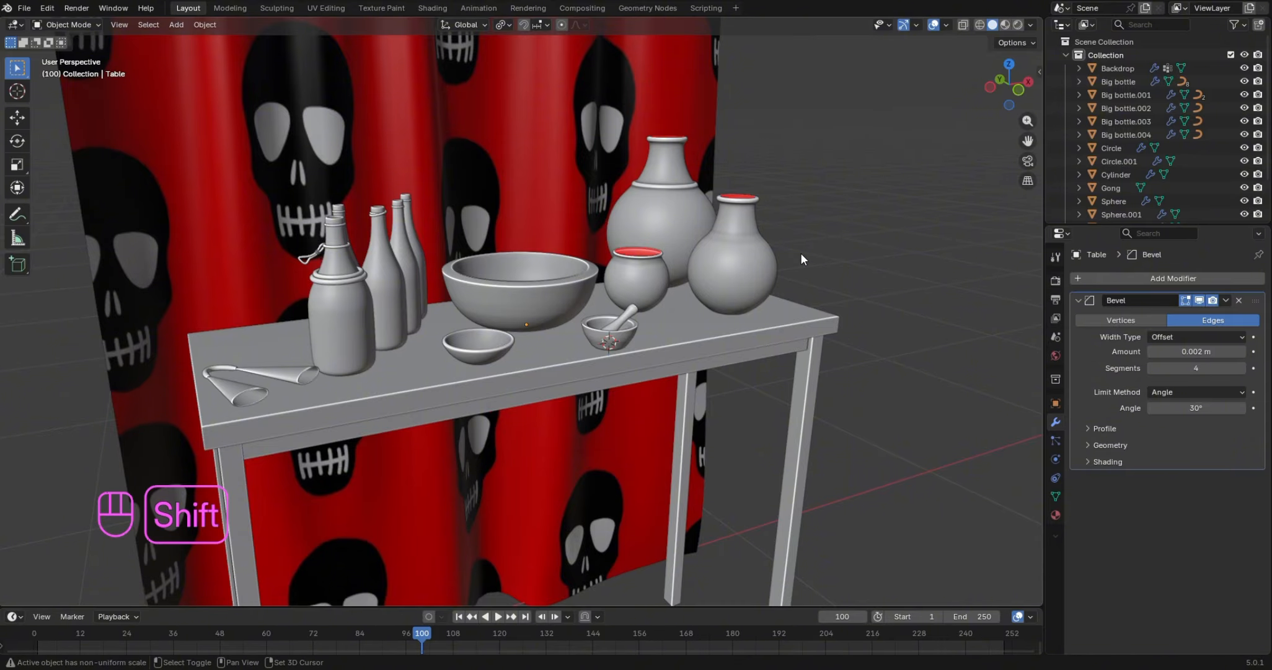
pyautogui.click(430, 362)
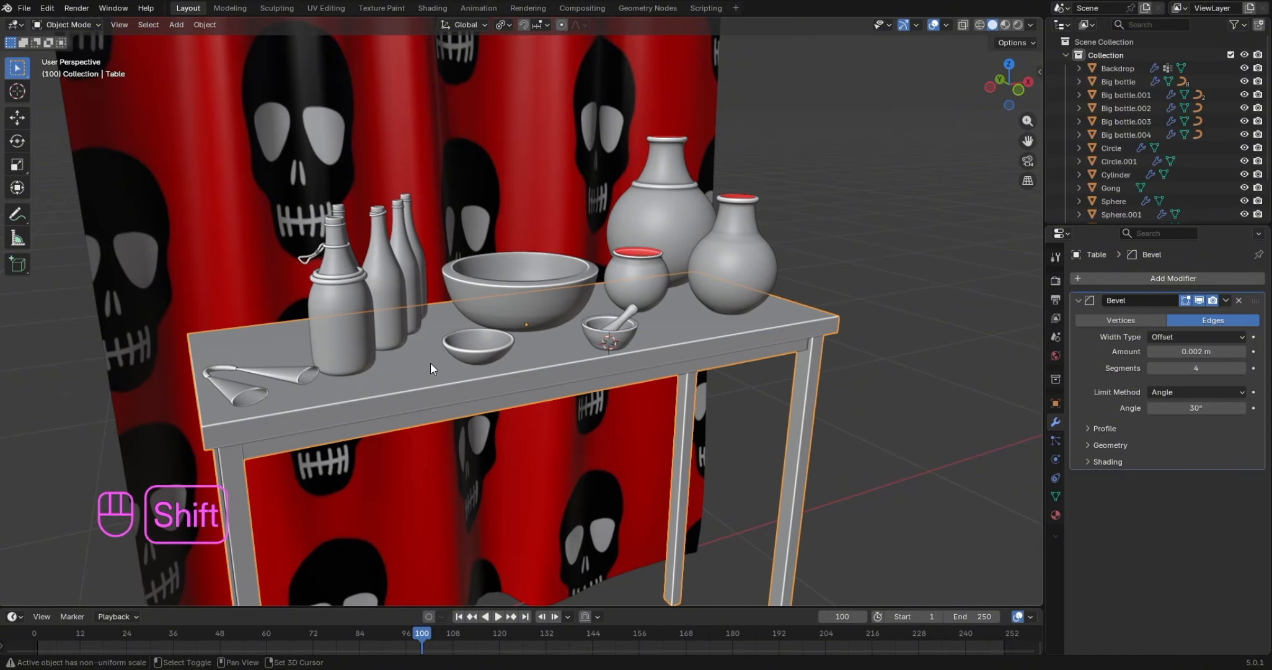
pyautogui.hotkey('shift', 's')
pyautogui.press('2')
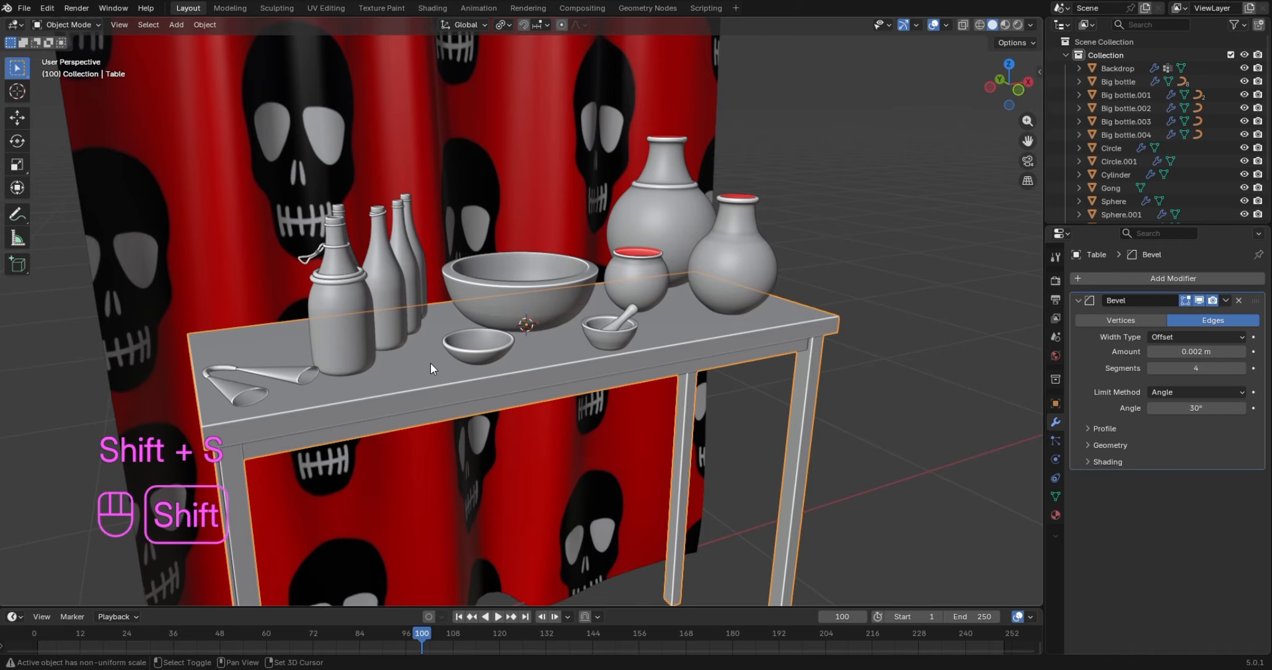
# Add a cylinder at the 3D cursor, scaled down to suit the tabletop props, and isolate it in local view
pyautogui.hotkey('shift', 'a')
pyautogui.moveTo(431, 362)
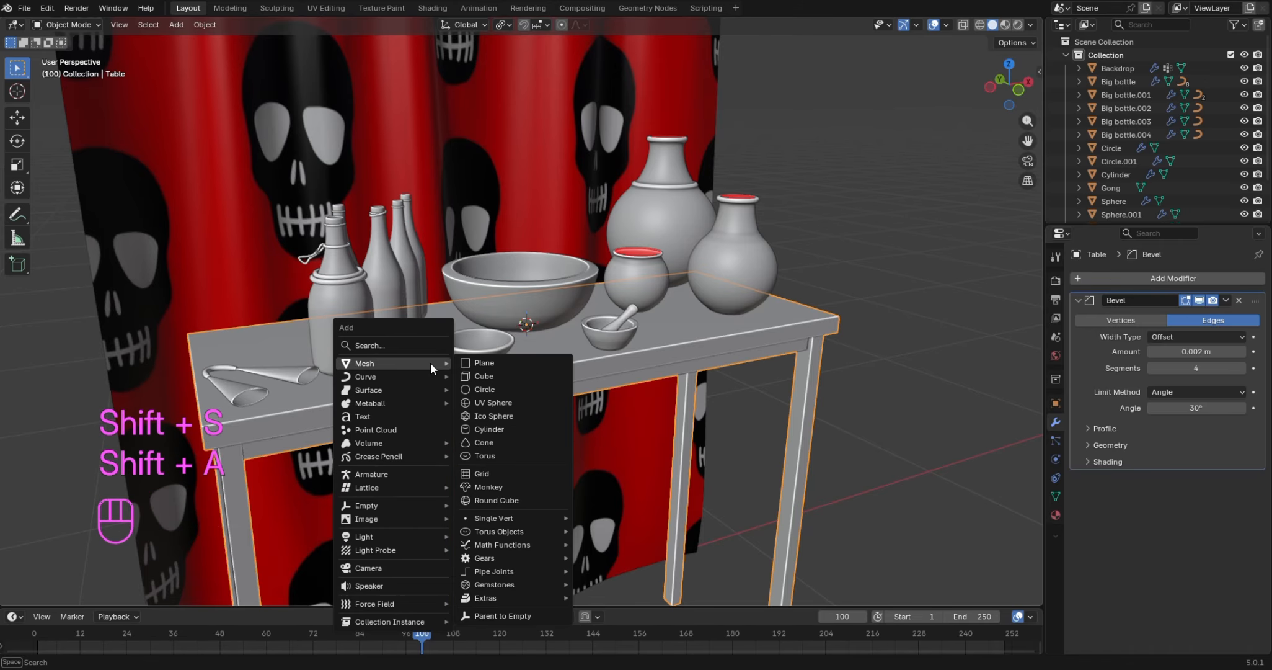
pyautogui.click(514, 426)
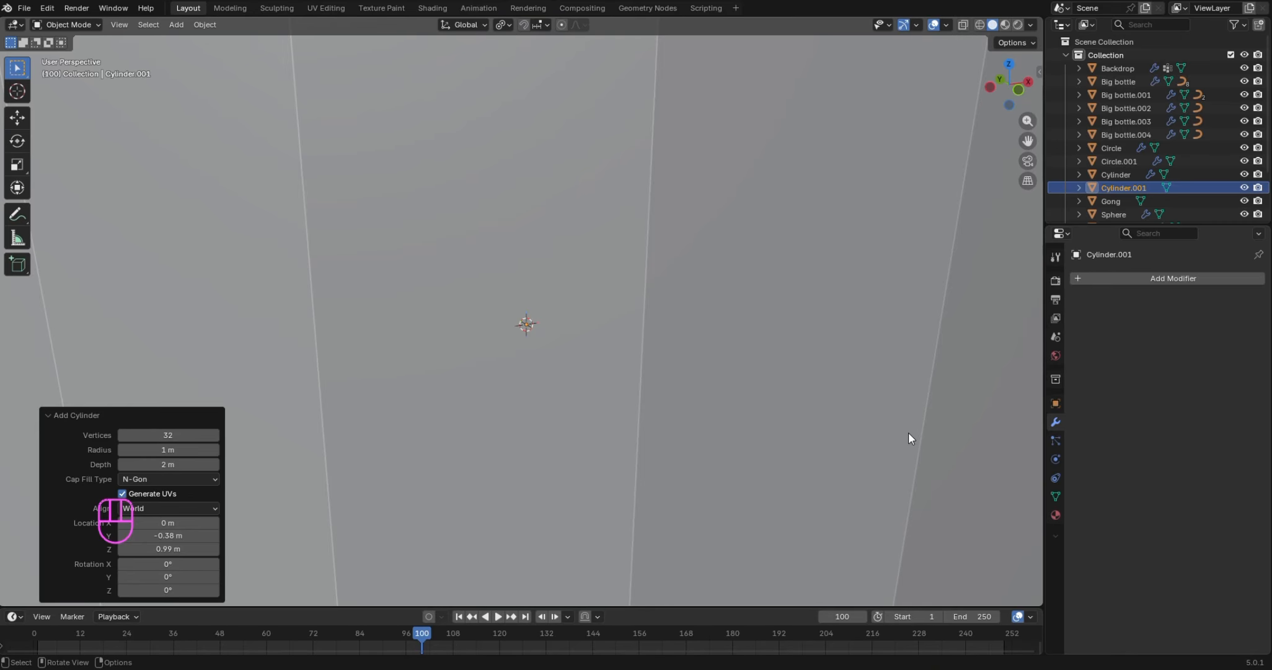
pyautogui.press('s')
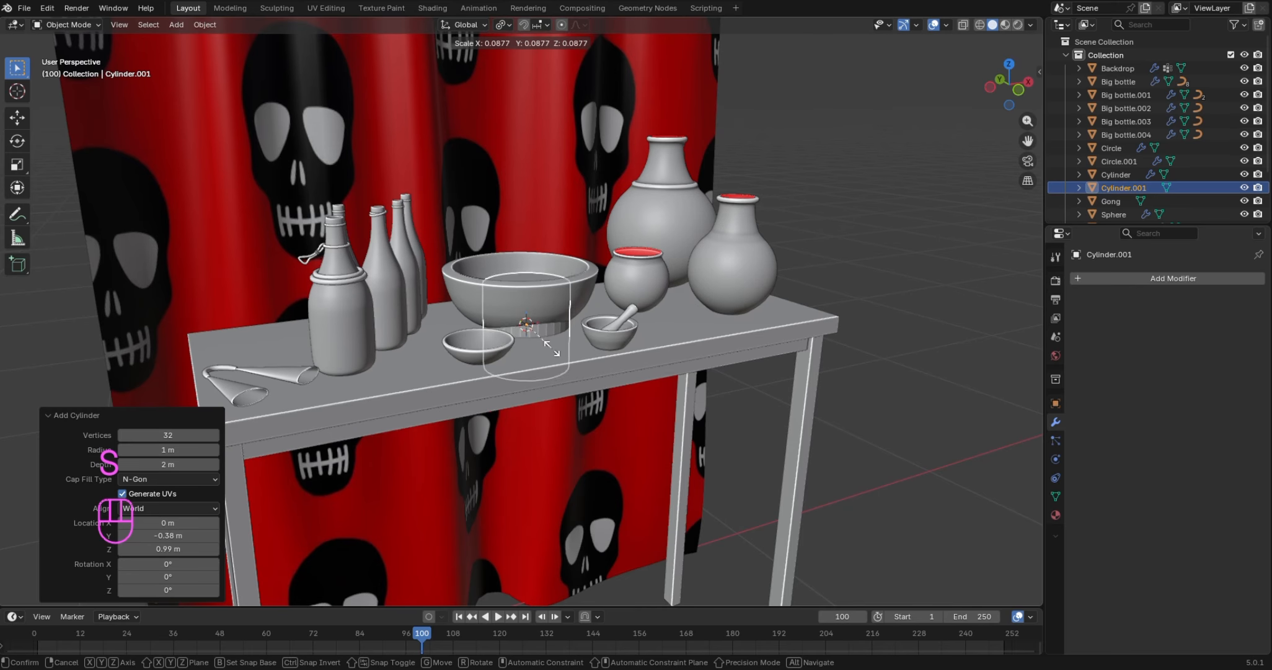
pyautogui.click(534, 335)
pyautogui.press('/')
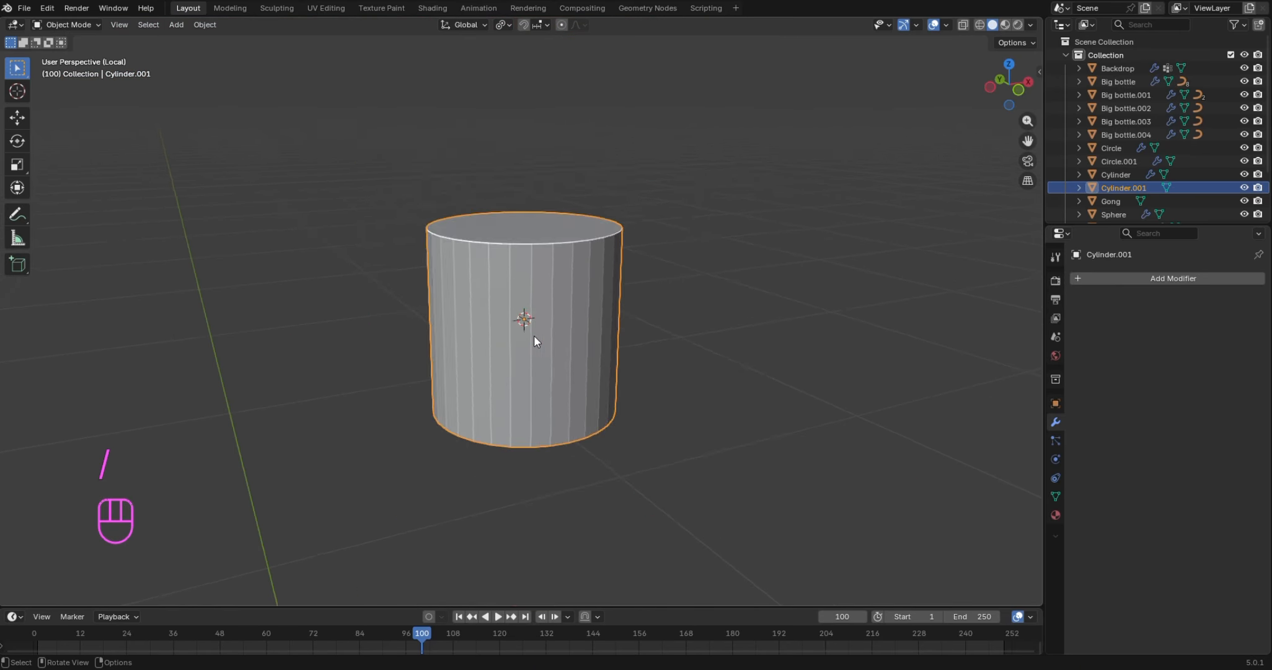
# Stretch the cylinder along the Z axis in two passes, by about 2.11 and about 2.3
pyautogui.scroll(-2, 644, 267)
pyautogui.scroll(-1, 644, 267)
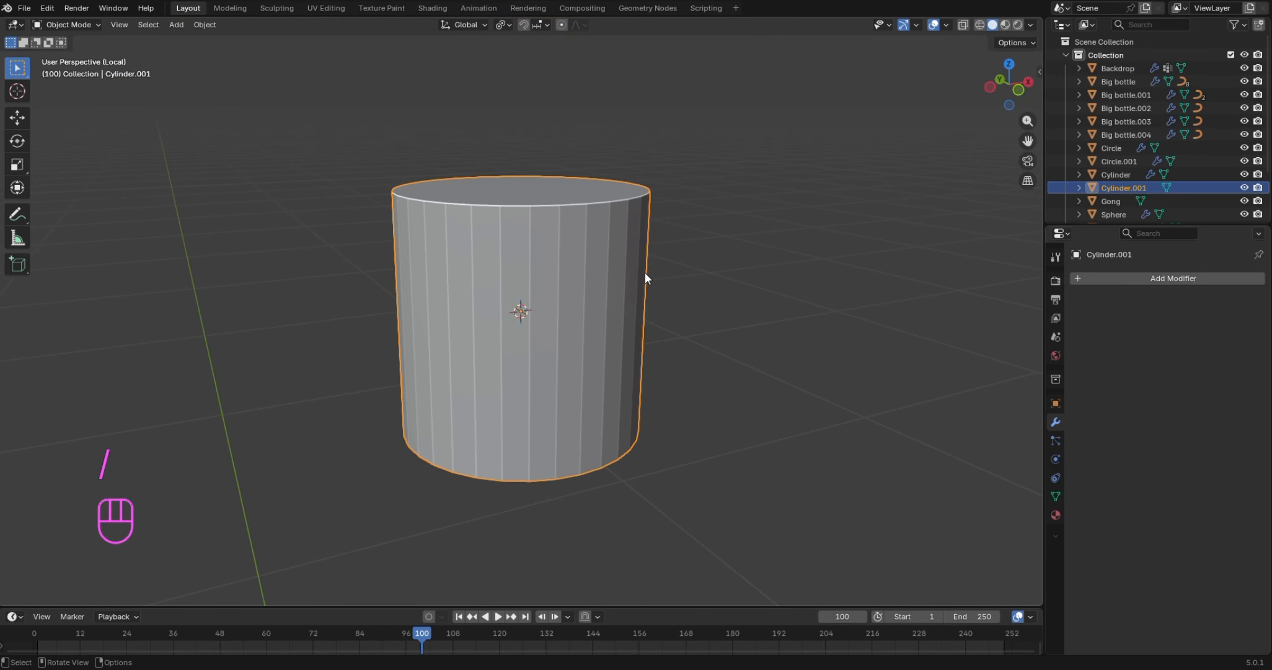
pyautogui.press('s')
pyautogui.press('z')
pyautogui.click(875, 450)
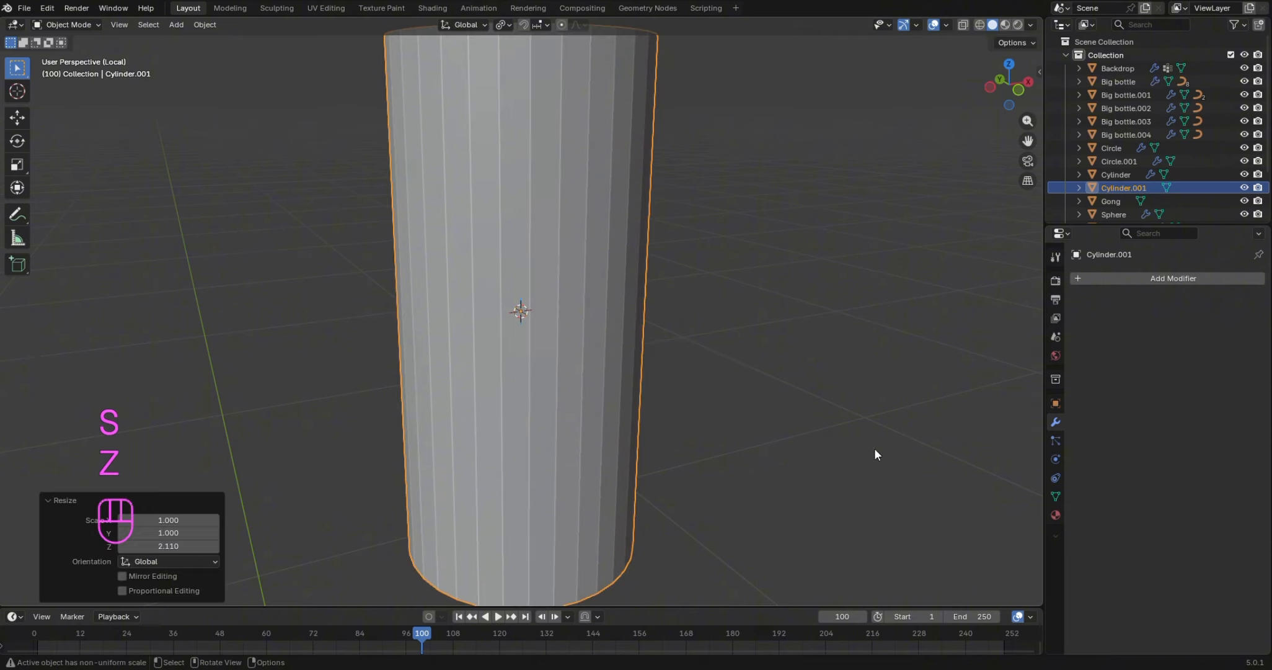
pyautogui.scroll(-2, 747, 315)
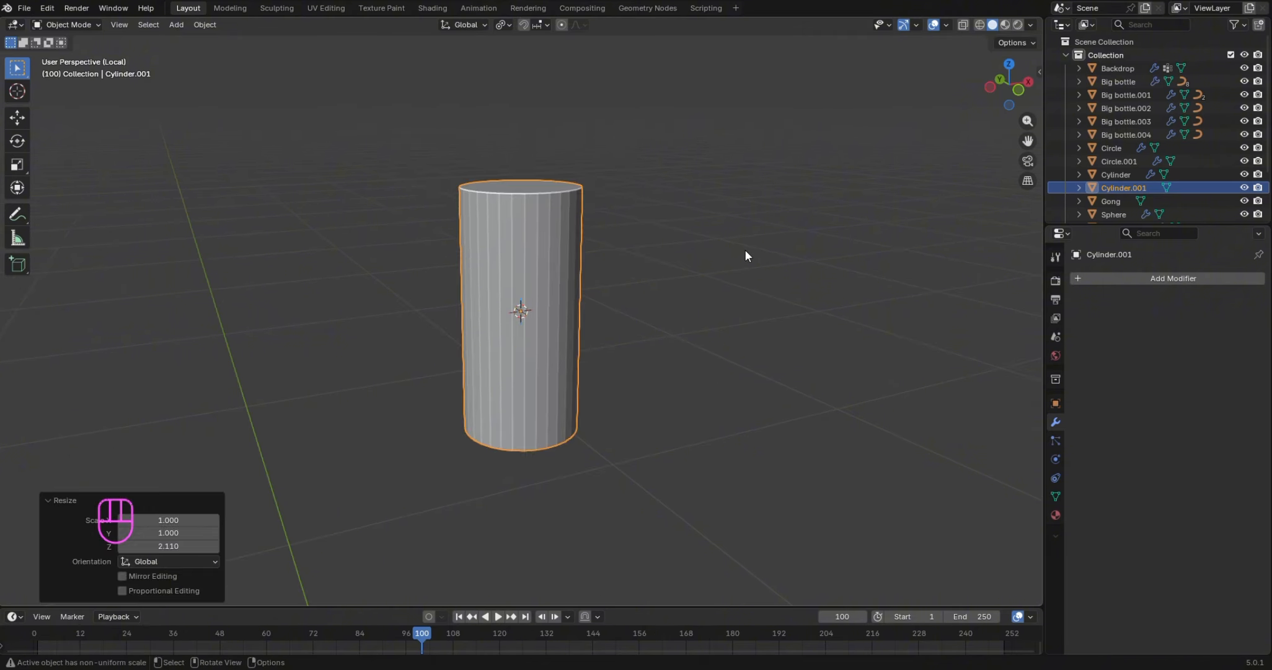
pyautogui.press('s')
pyautogui.press('z')
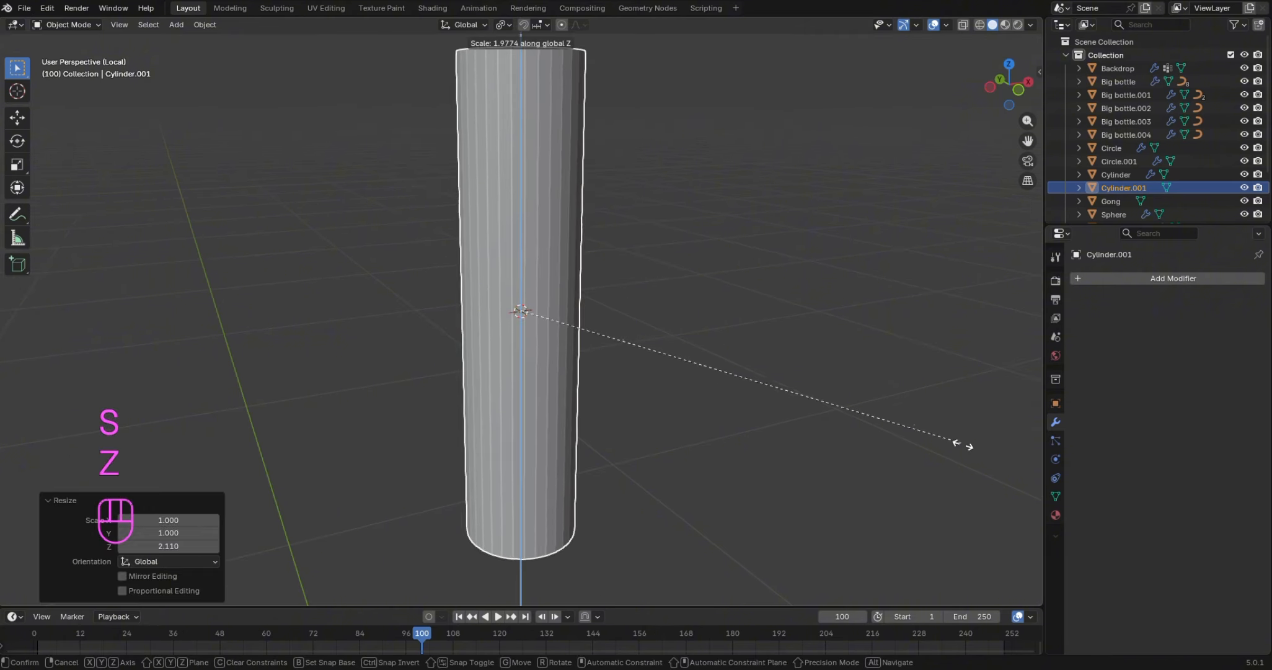
pyautogui.click(1020, 489)
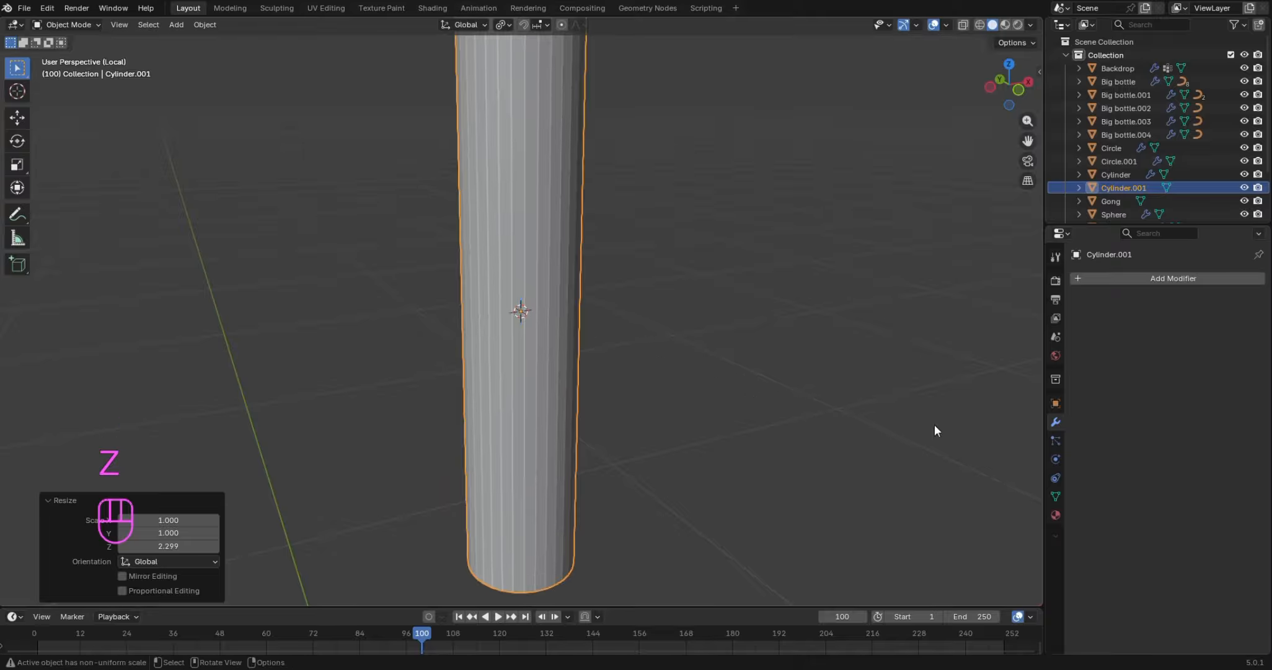
# Scale the whole elongated cylinder up uniformly by about 2.48
pyautogui.scroll(-3, 605, 249)
pyautogui.press('s')
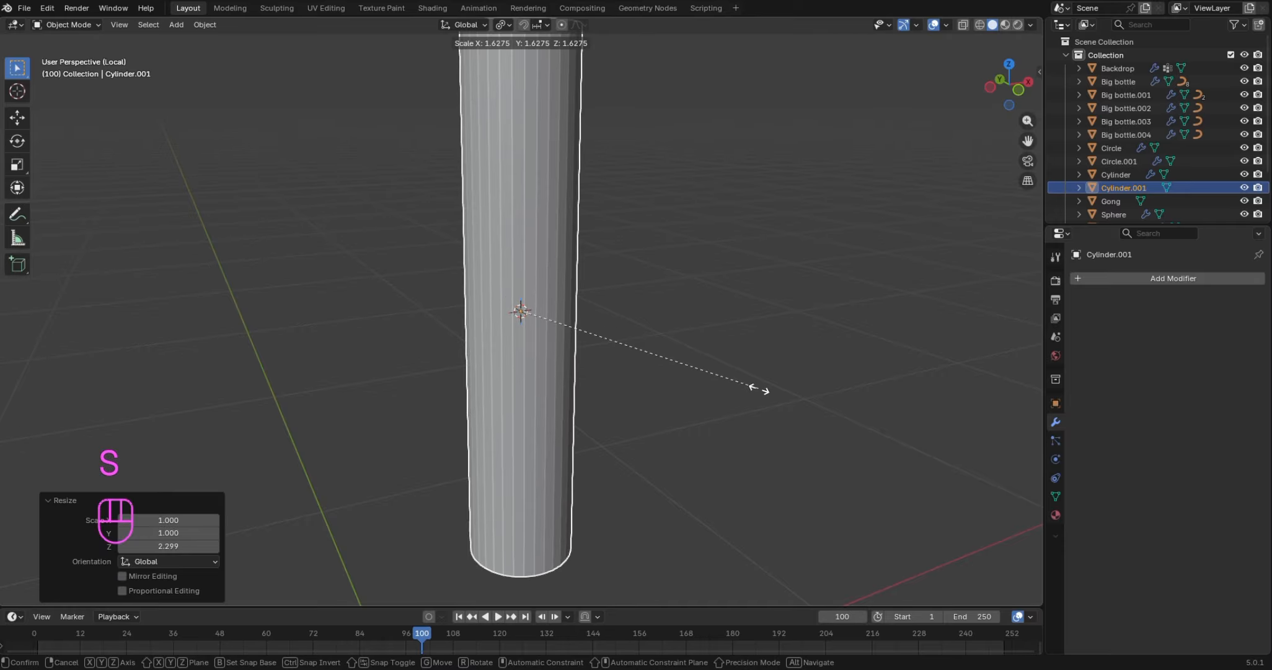
pyautogui.click(868, 451)
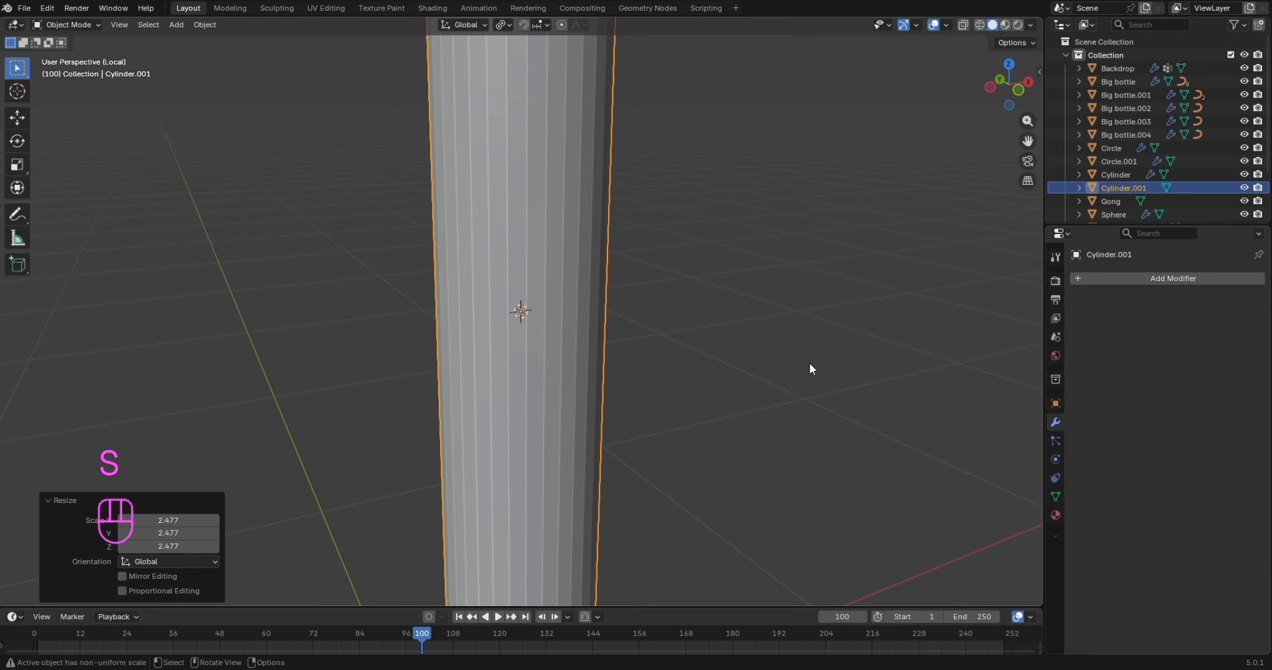
# In Edit Mode, scale the cylinder's bottom face to about 0.07 so the body tapers nearly to a point
pyautogui.scroll(-4, 692, 250)
pyautogui.moveTo(1001, 80)
pyautogui.mouseDown()
pyautogui.moveTo(1004, 117)
pyautogui.moveTo(1002, 93)
pyautogui.mouseUp()
pyautogui.press('Tab')
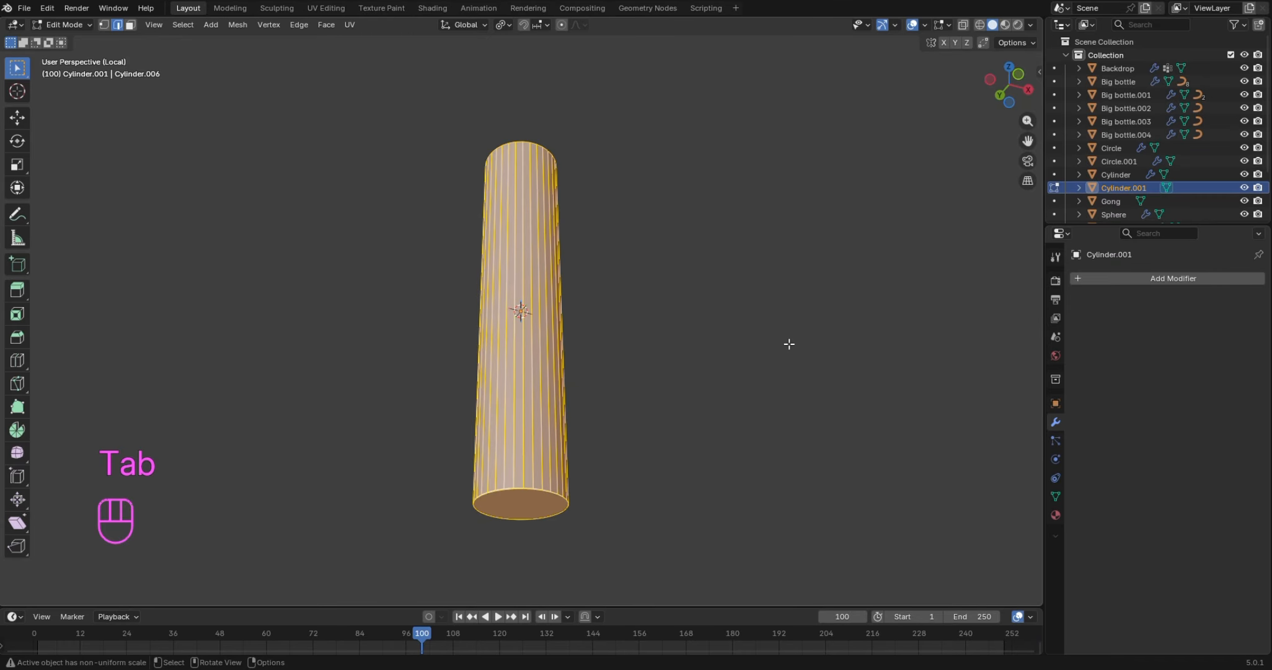
pyautogui.click(534, 506)
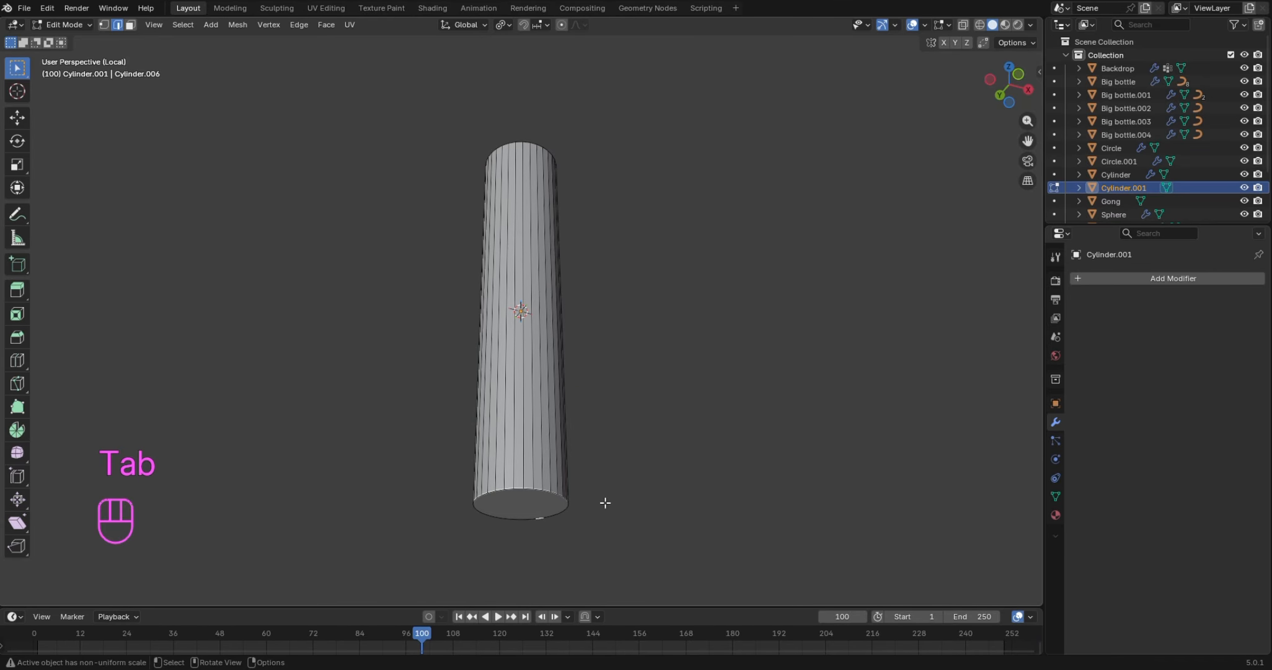
pyautogui.press('3')
pyautogui.click(547, 508)
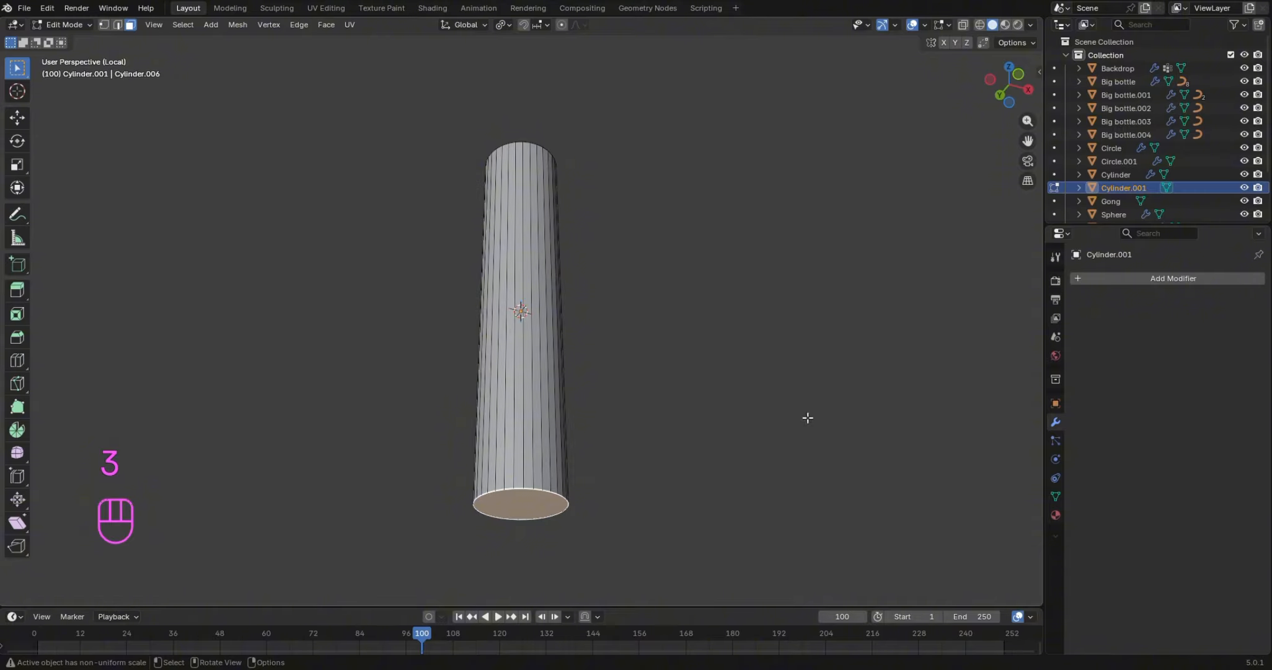
pyautogui.press('s')
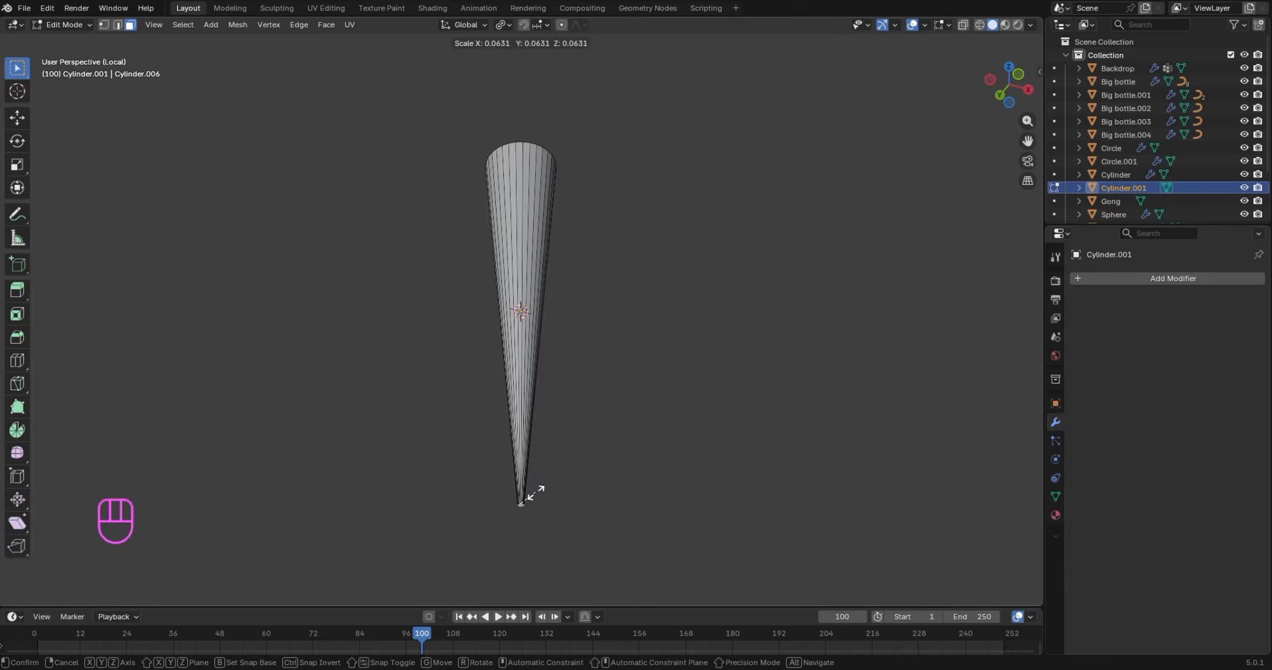
pyautogui.click(535, 494)
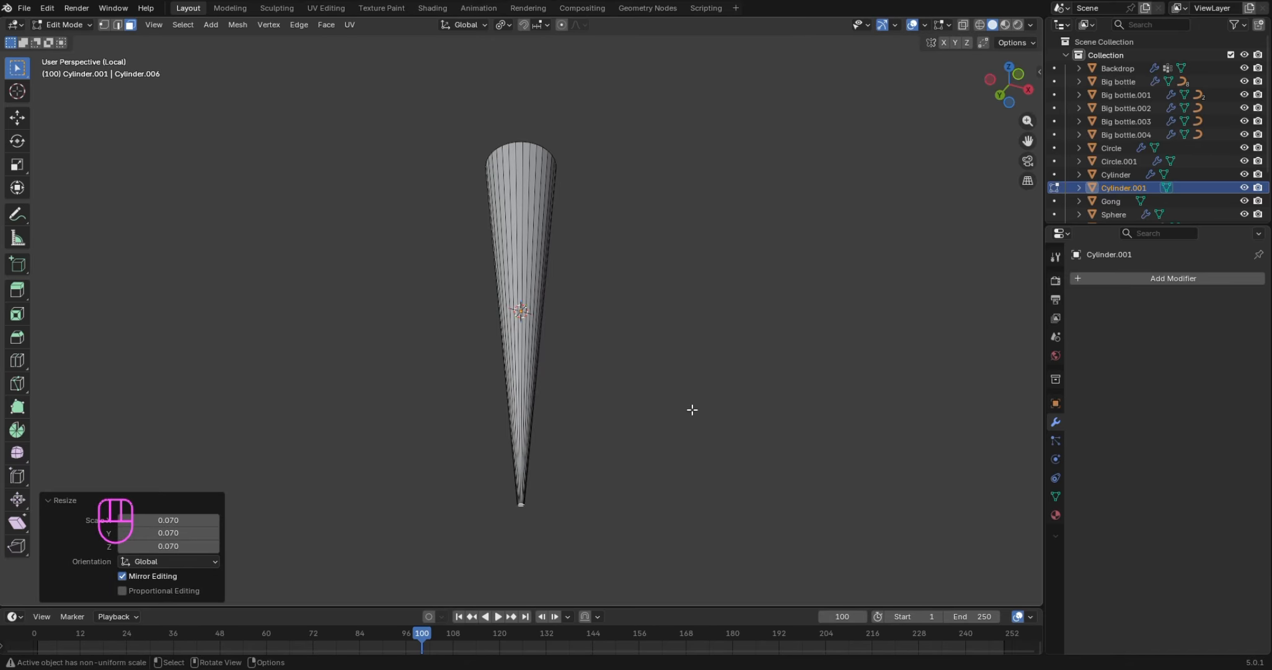
pyautogui.moveTo(1023, 75); pyautogui.dragTo(1014, 218)
pyautogui.scroll(3, 885, 142)
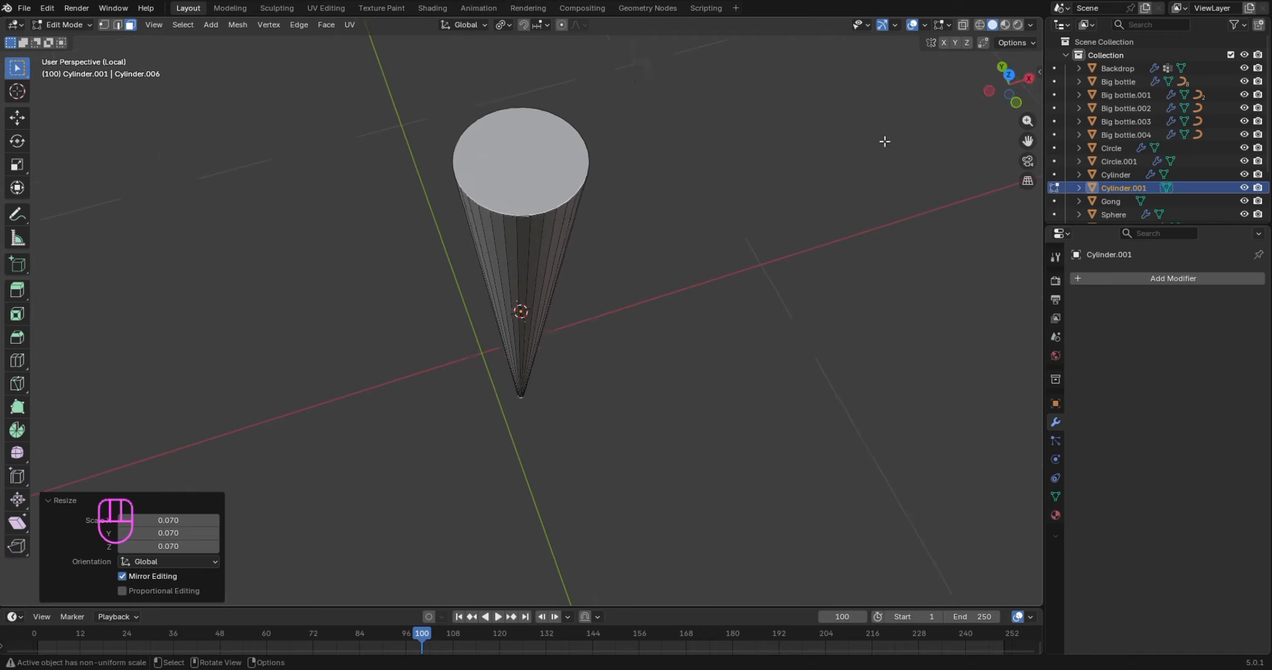
# Select the round face at the wide end of the tapered cylinder
pyautogui.moveTo(1010, 92); pyautogui.dragTo(1011, 121)
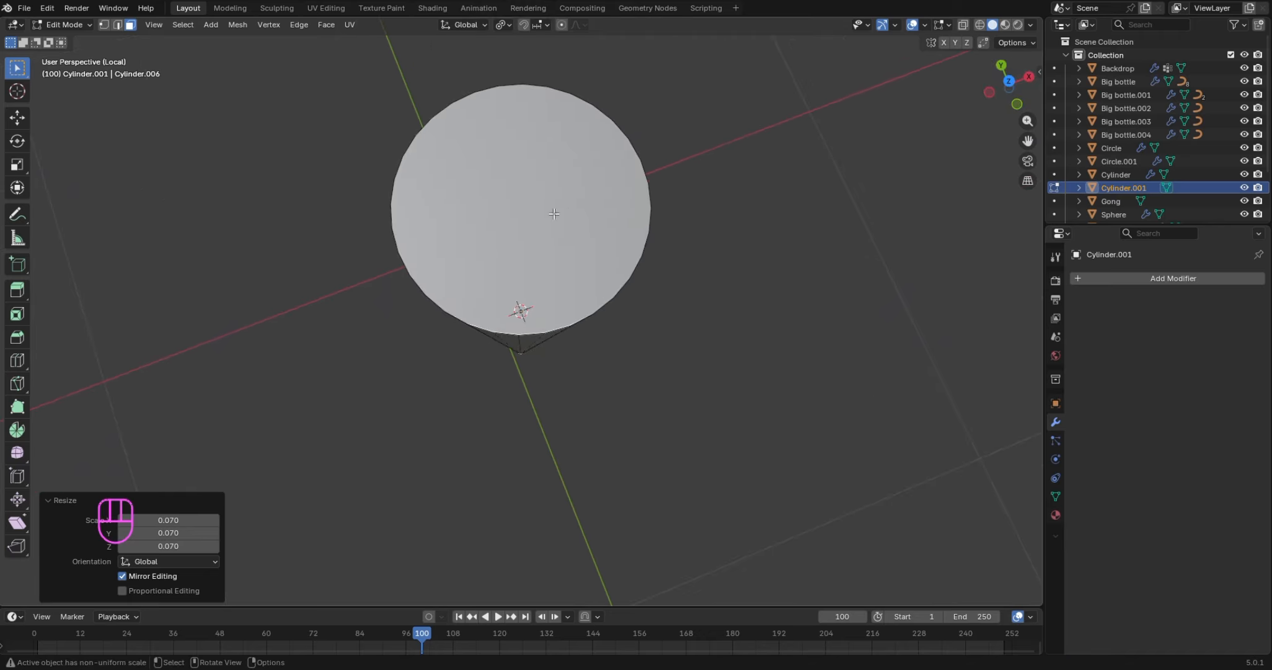
pyautogui.click(536, 216)
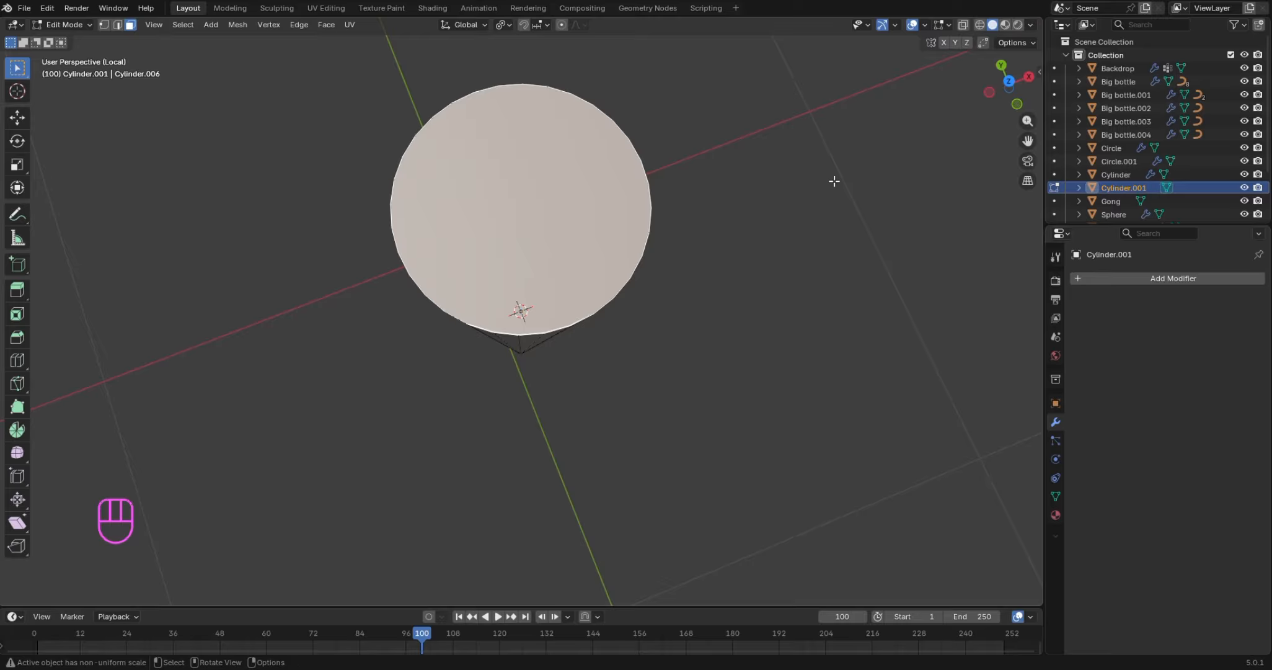
# Try insetting the wide end face by about 0.059 m and undo the inset
pyautogui.press('i')
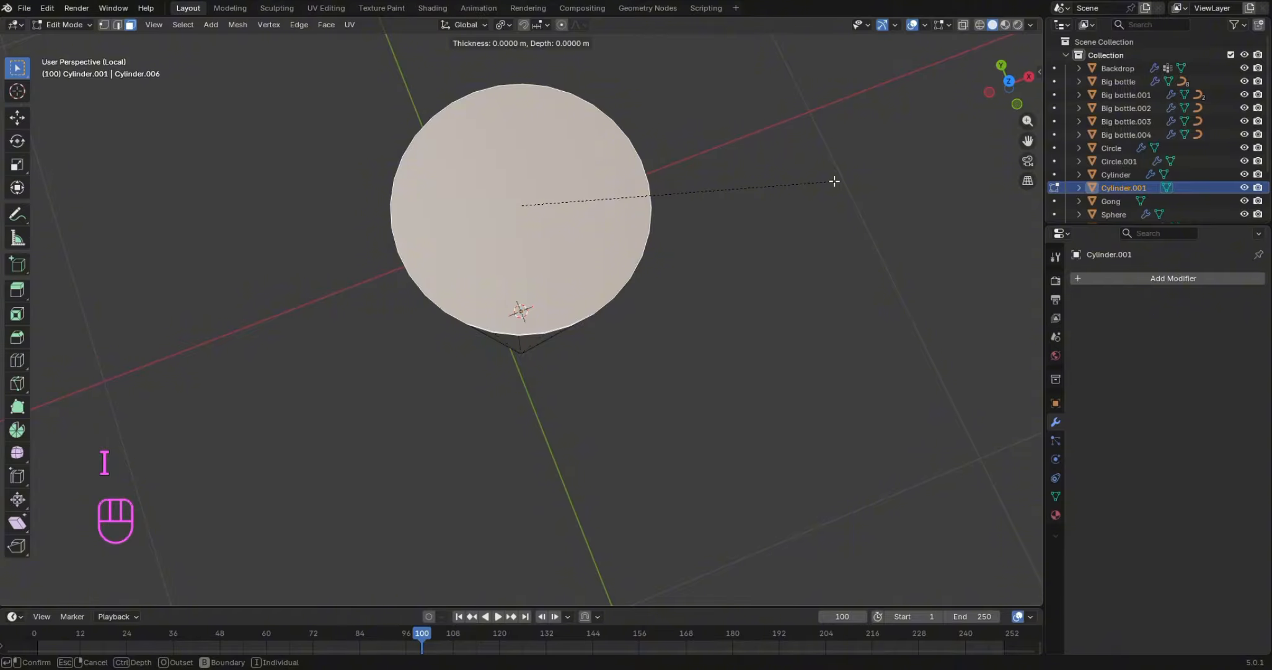
pyautogui.click(813, 187)
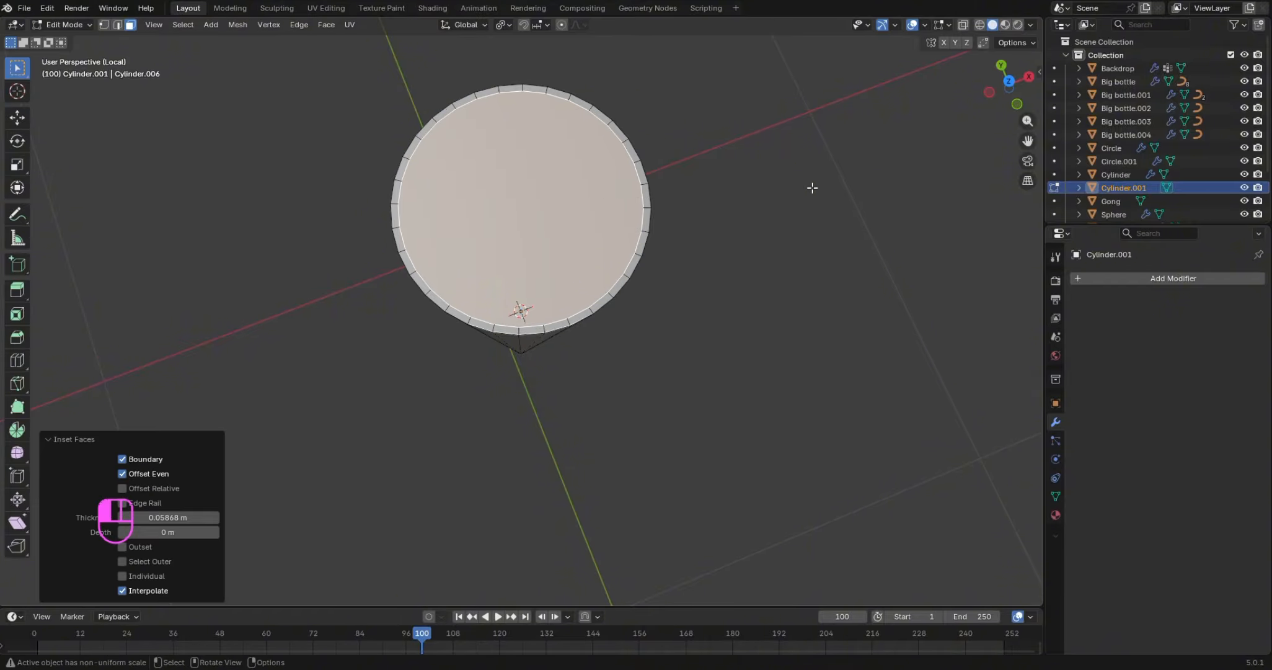
pyautogui.hotkey('ctrl', 'z')
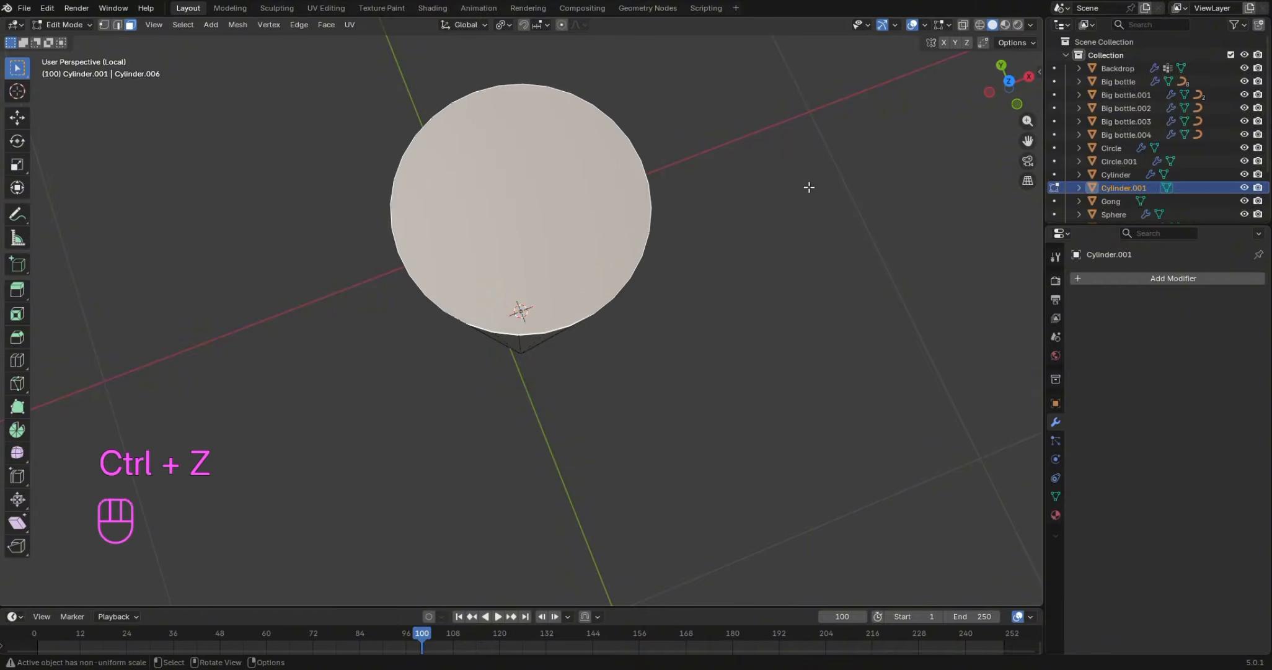
# Try deleting the wide end face to open the cone and undo the deletion
pyautogui.press('x')
pyautogui.click(809, 188)
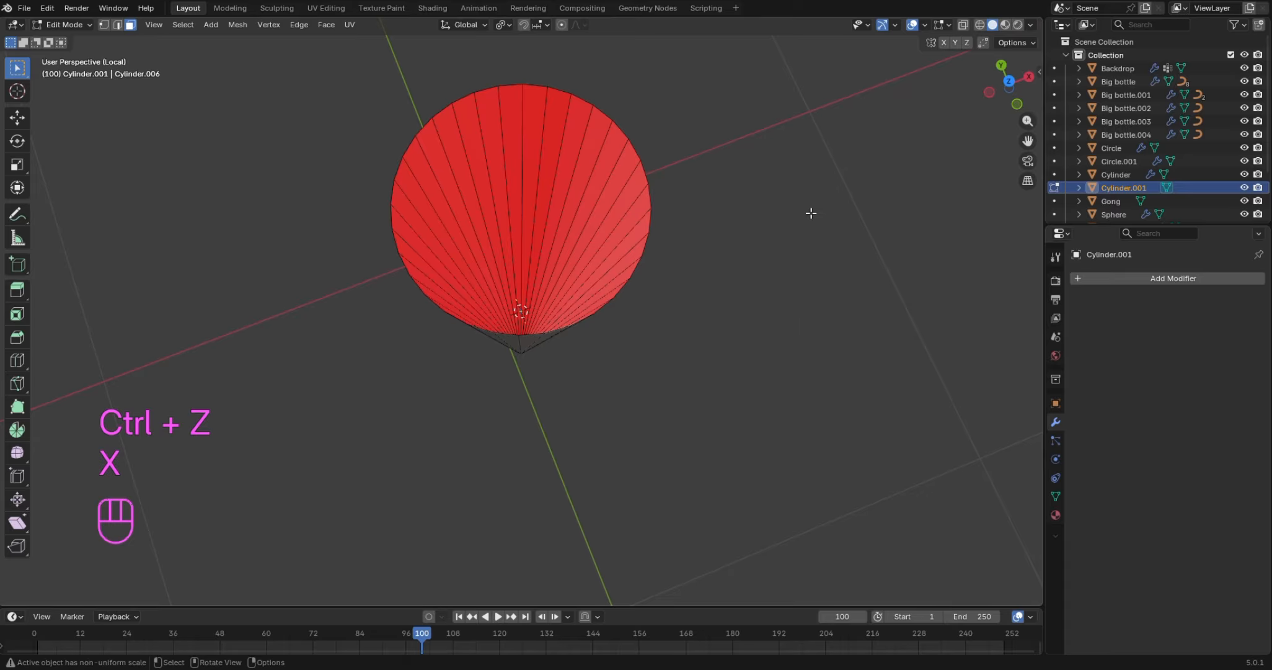
pyautogui.moveTo(1000, 89); pyautogui.dragTo(829, 126)
pyautogui.scroll(-2, 829, 128)
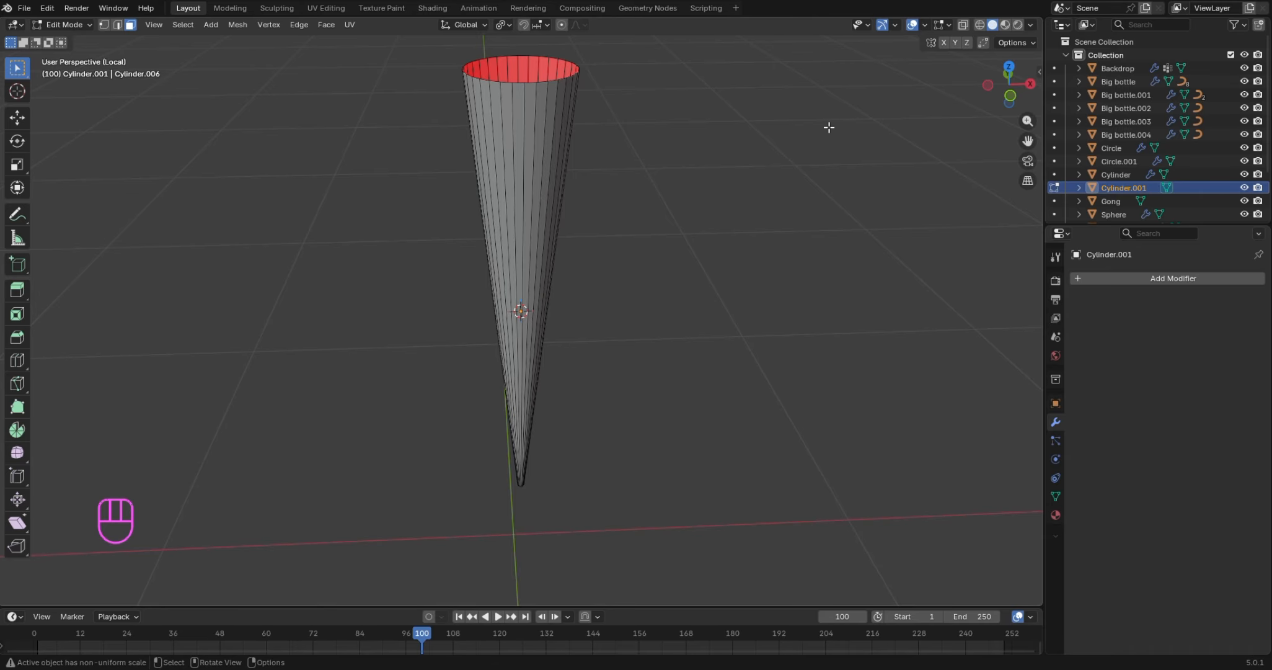
pyautogui.press('KP_1')
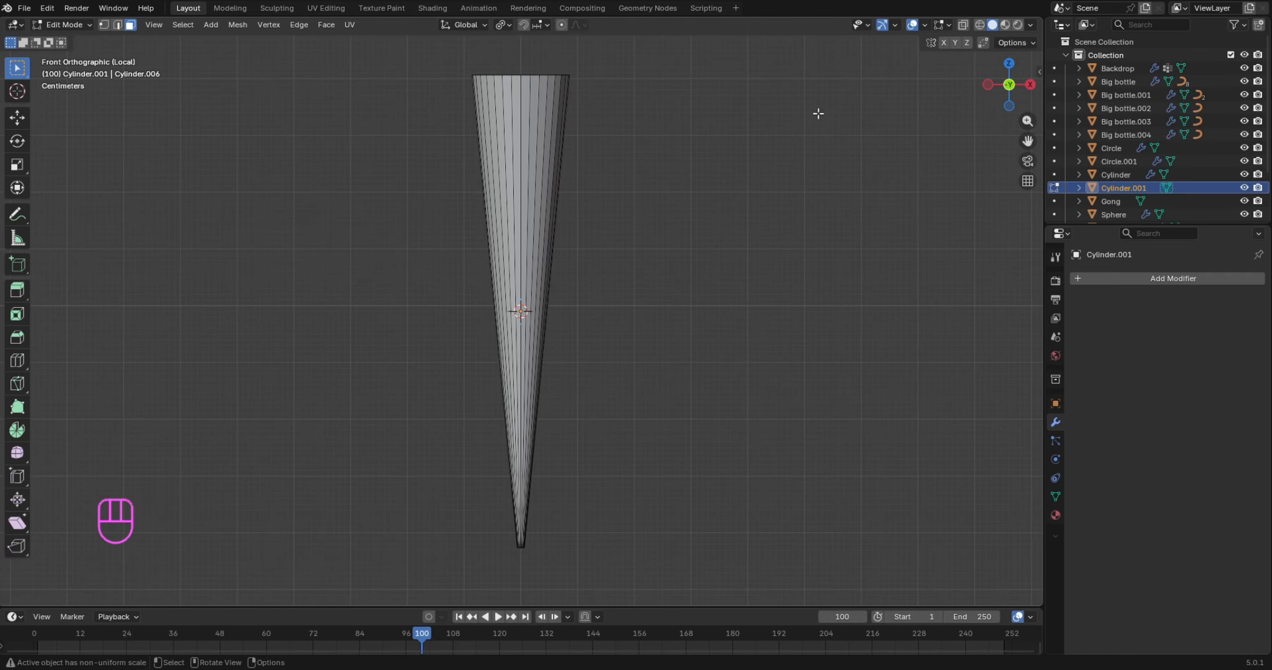
pyautogui.moveTo(1005, 102); pyautogui.dragTo(1017, 158)
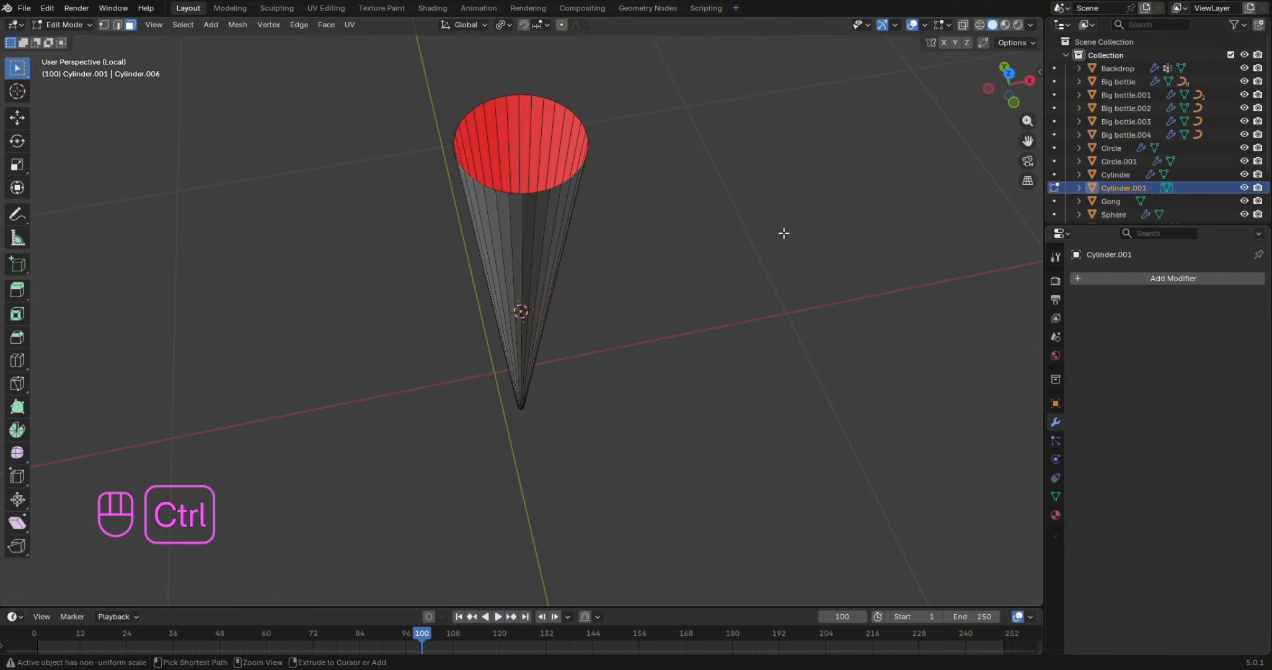
pyautogui.hotkey('ctrl', 'z')
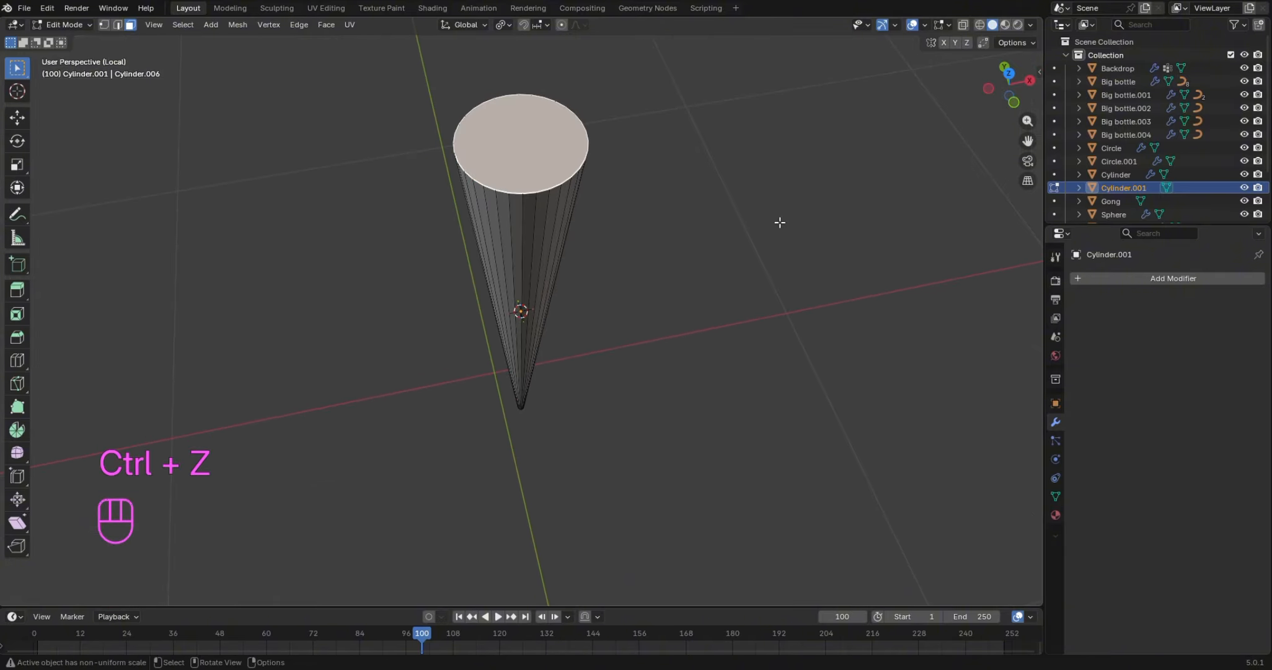
# Inset the wide end face by about 0.114 m and extrude it about 0.125 m down into the body
pyautogui.press('i')
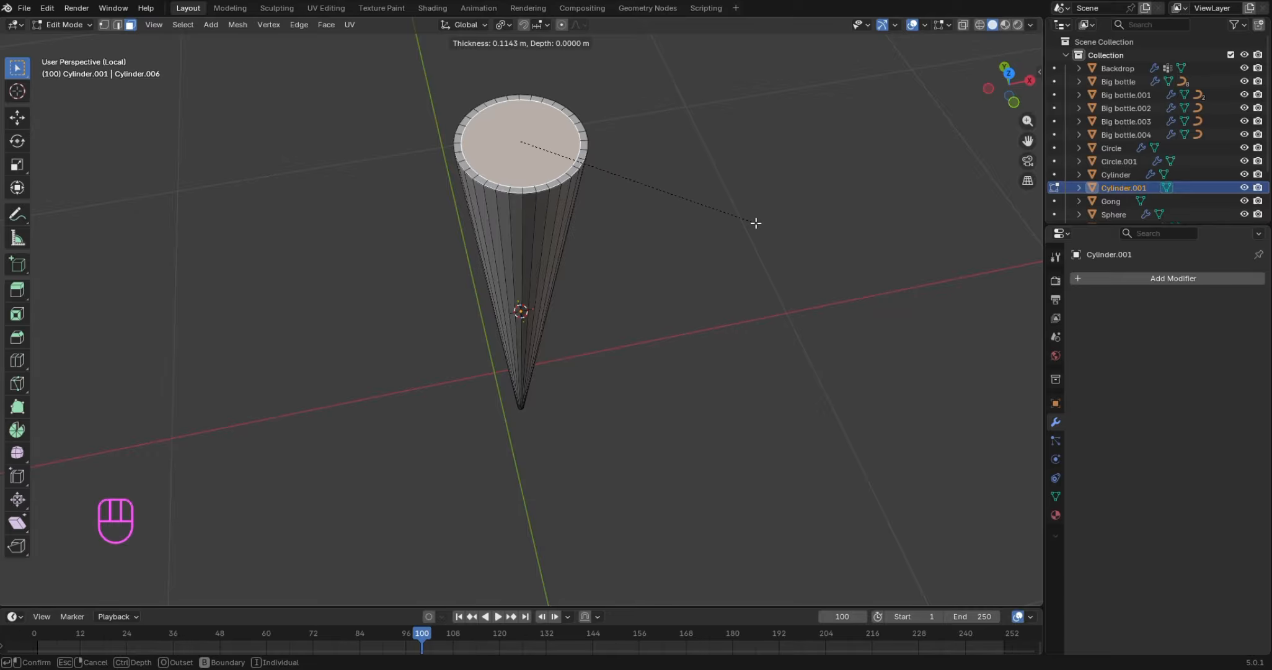
pyautogui.click(756, 223)
pyautogui.press('e')
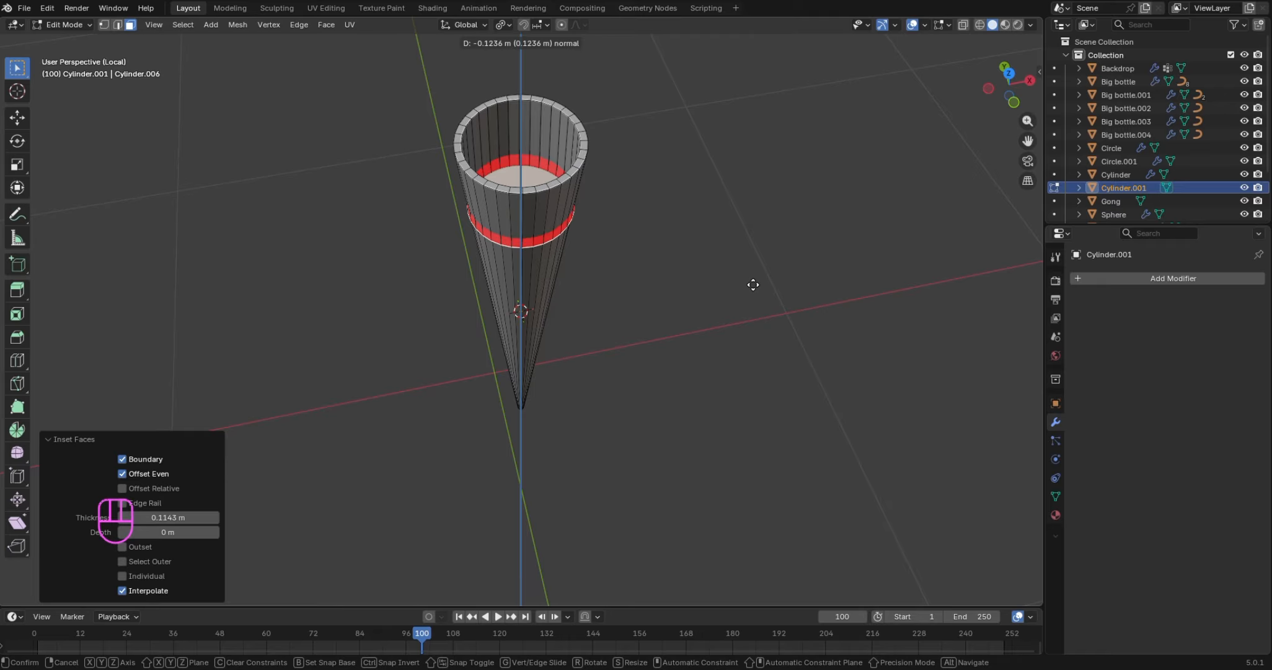
pyautogui.click(755, 280)
# Scale the recessed inner face to about 0.92 and delete it
pyautogui.press('s')
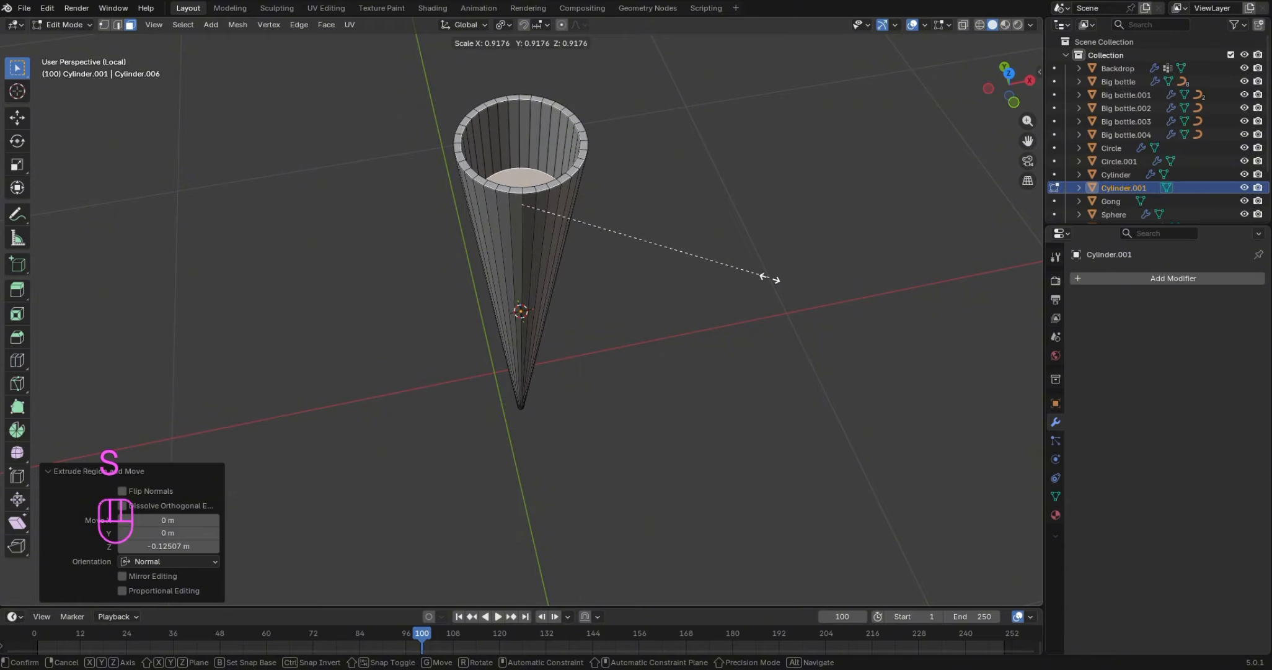
pyautogui.click(770, 277)
pyautogui.press('x')
pyautogui.click(770, 278)
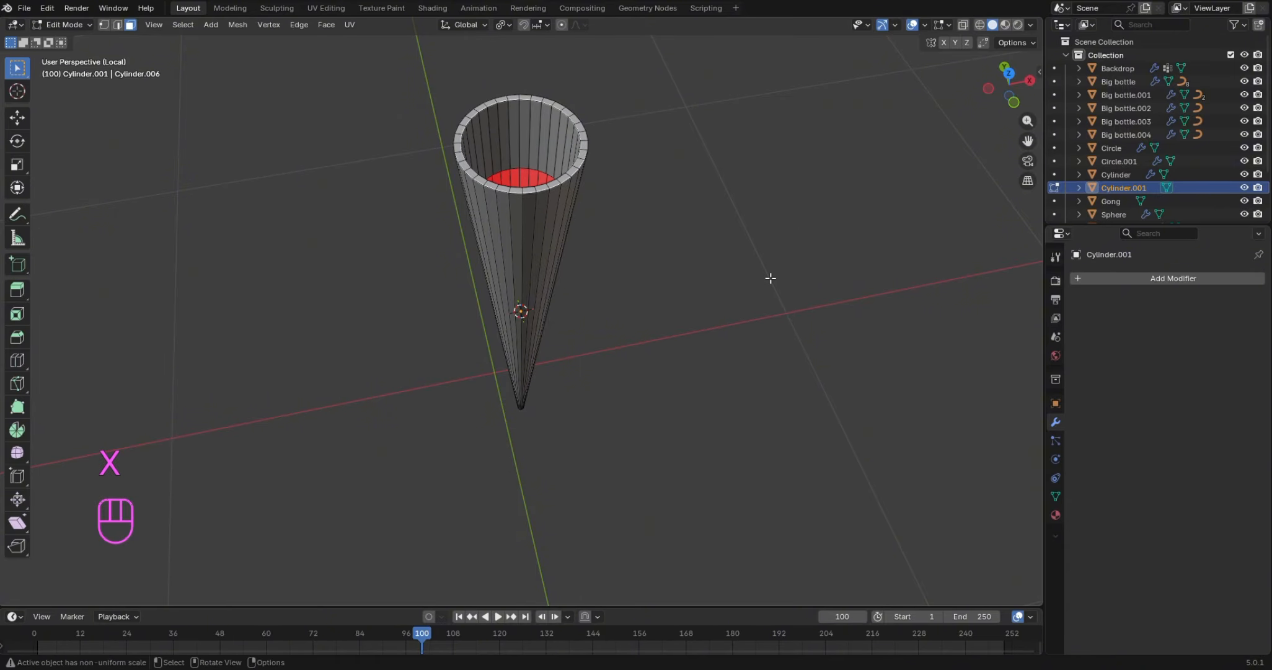
# In front view, add one horizontal loop cut around the middle of the cone with no slide
pyautogui.moveTo(1013, 86); pyautogui.dragTo(1010, 62)
pyautogui.press('KP_1')
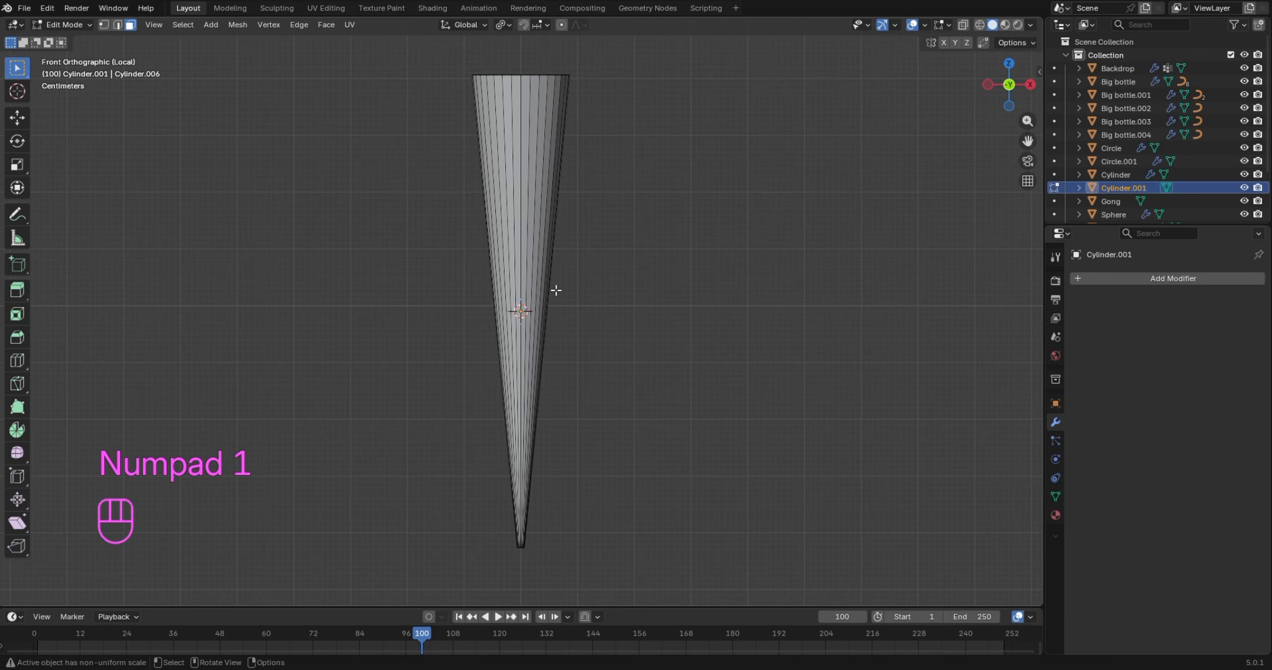
pyautogui.hotkey('ctrl', 'r')
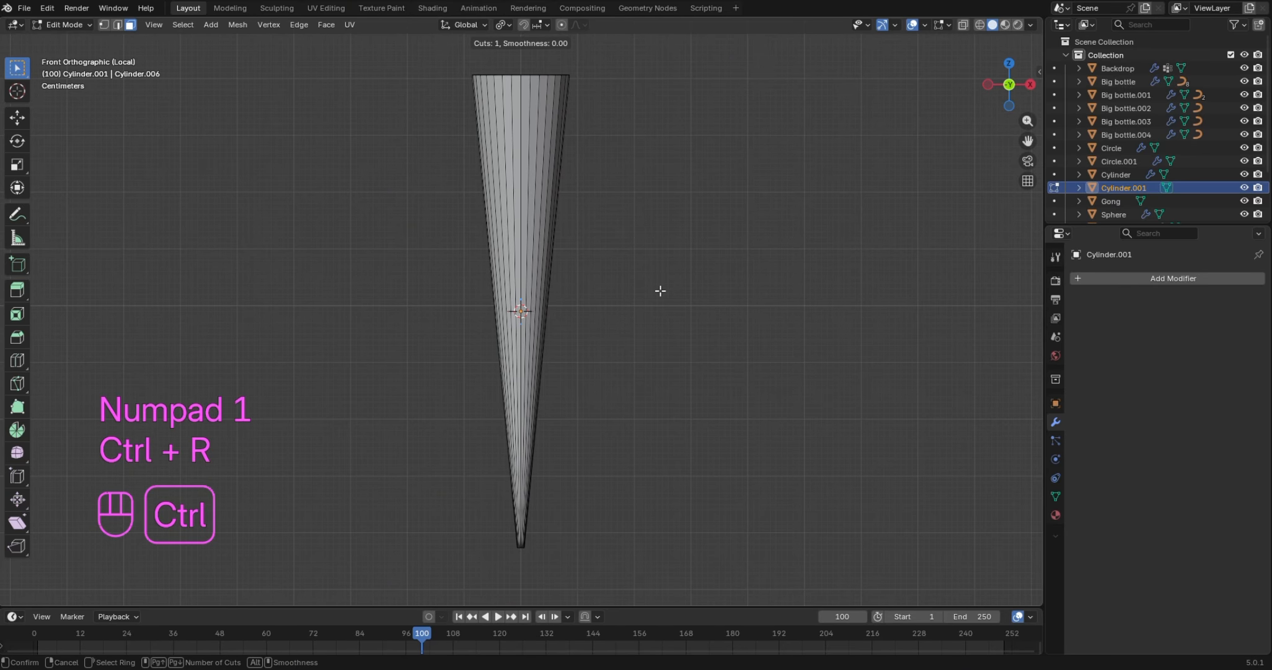
pyautogui.scroll(5, 560, 275)
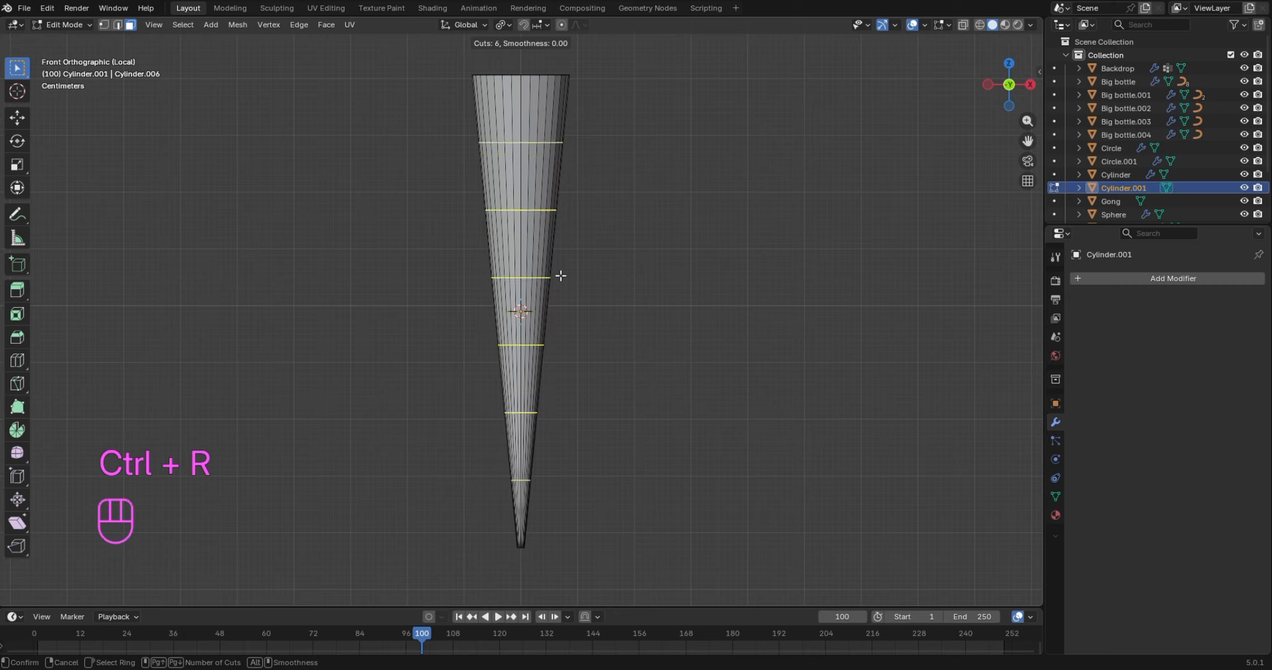
pyautogui.scroll(-6, 561, 276)
pyautogui.scroll(-3, 560, 275)
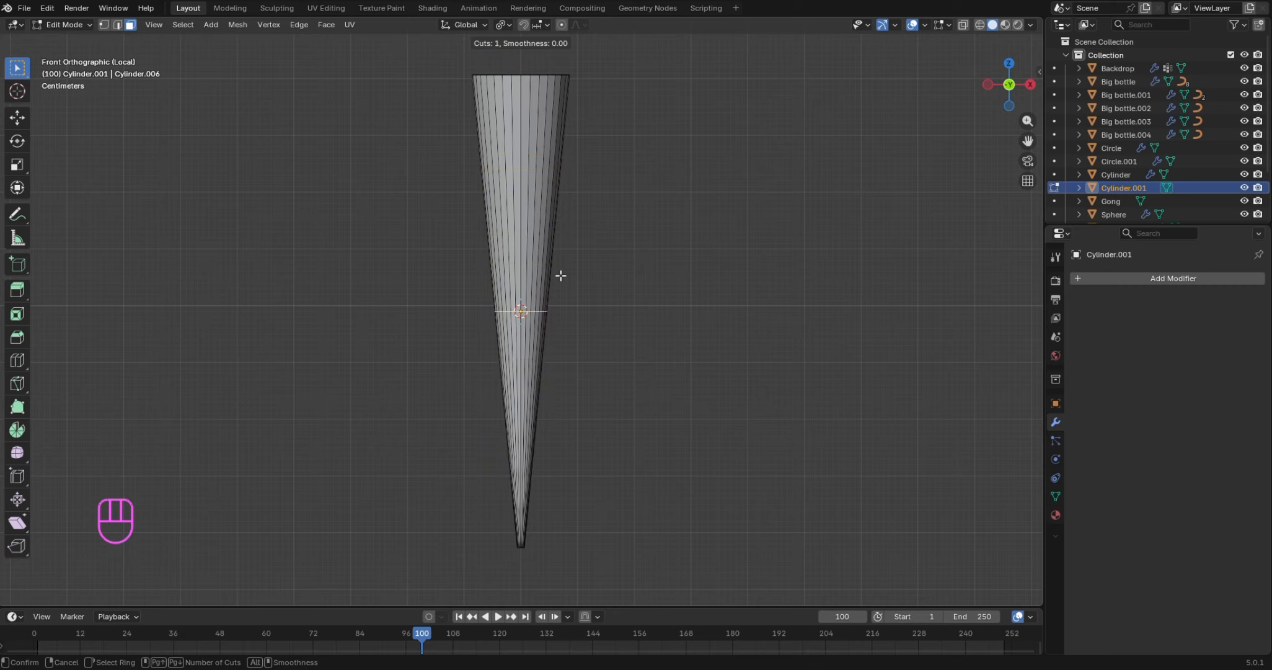
pyautogui.scroll(4, 561, 275)
pyautogui.scroll(-4, 560, 275)
pyautogui.click(561, 276)
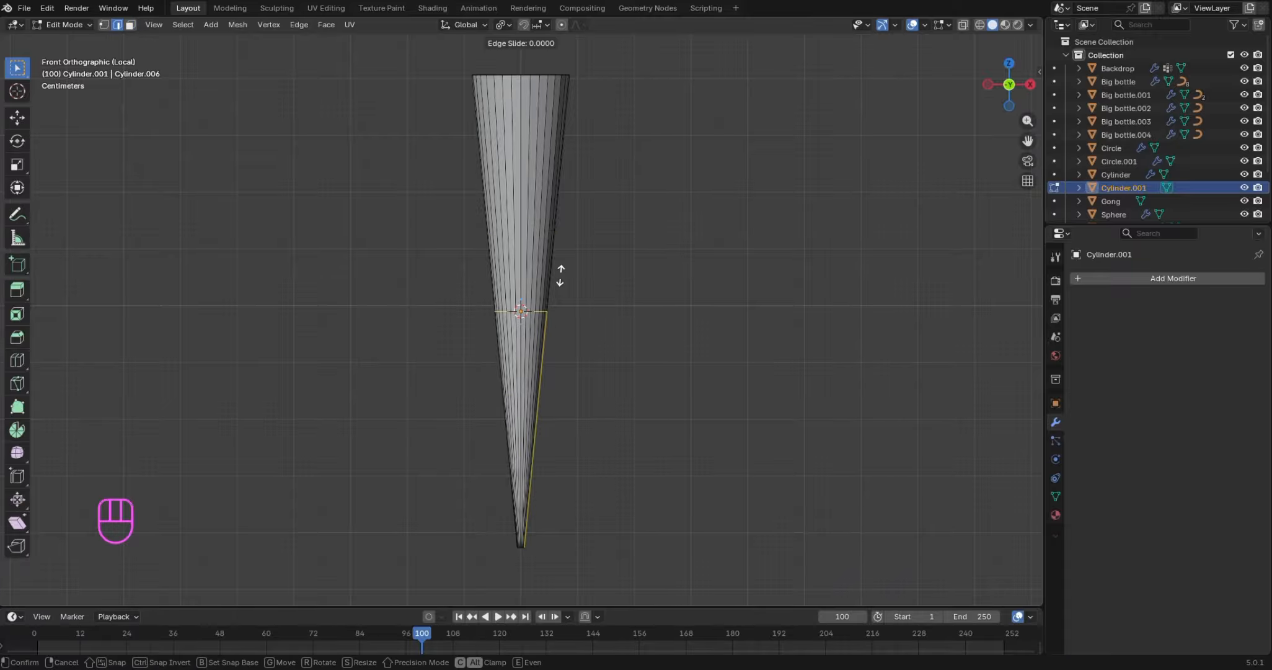
pyautogui.rightClick(568, 281)
pyautogui.press('g')
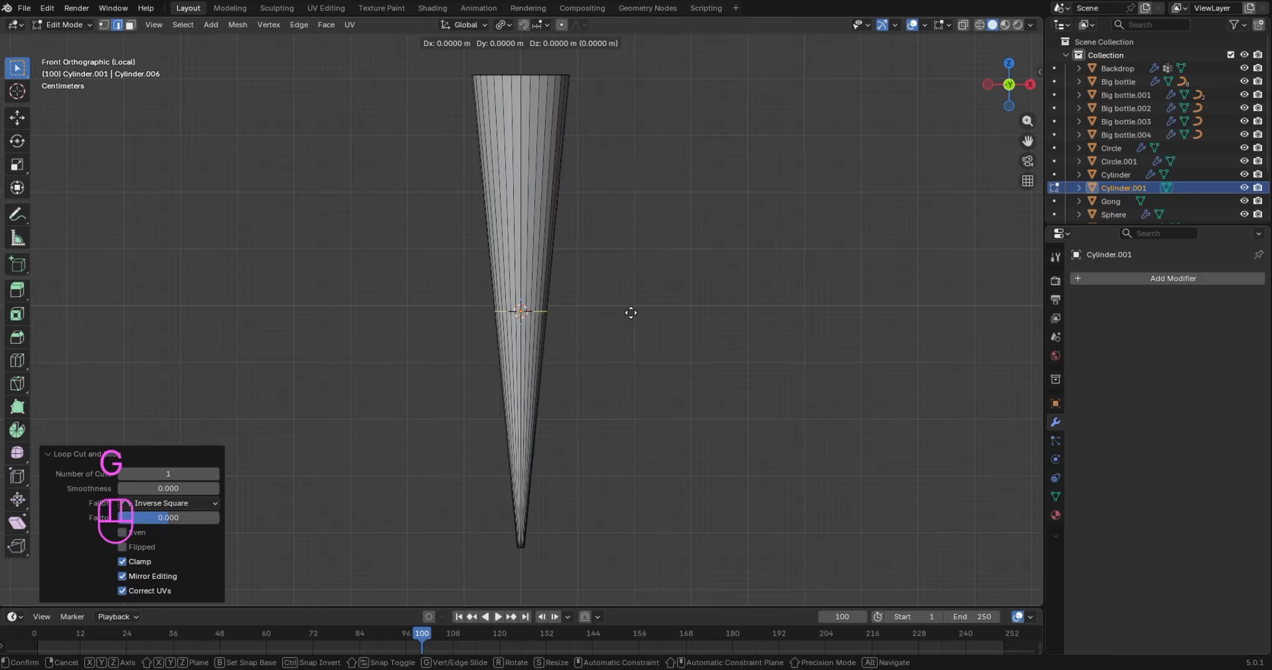
pyautogui.press('x')
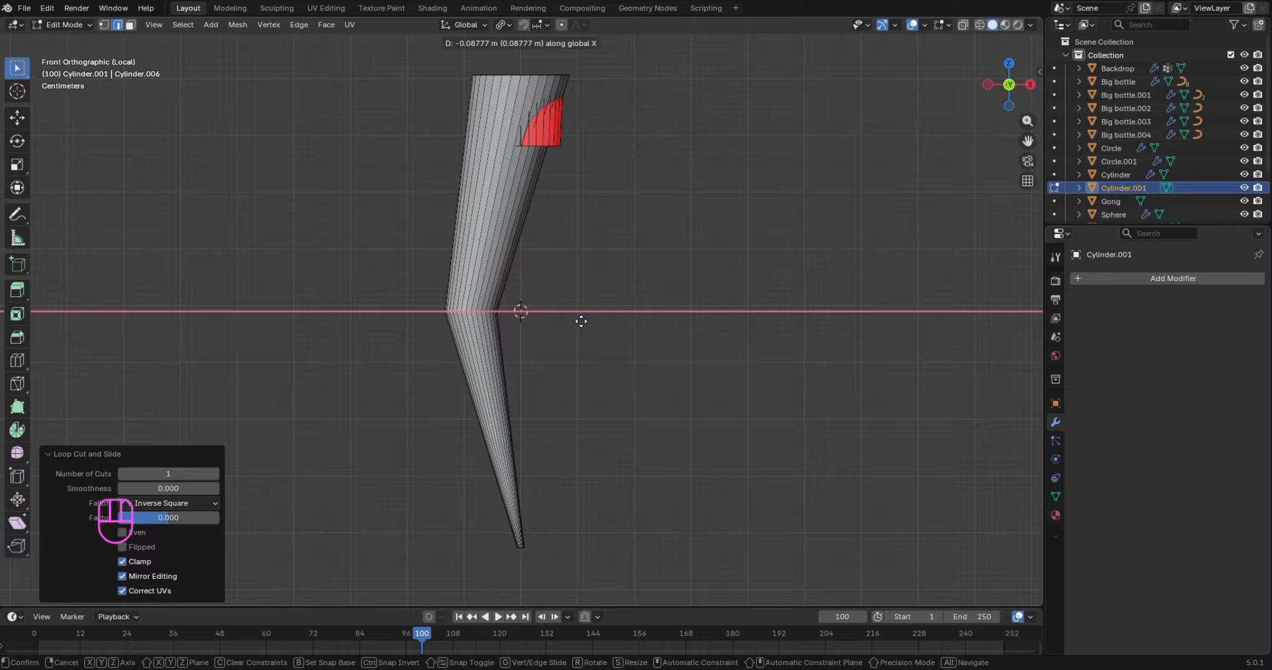
pyautogui.rightClick(592, 323)
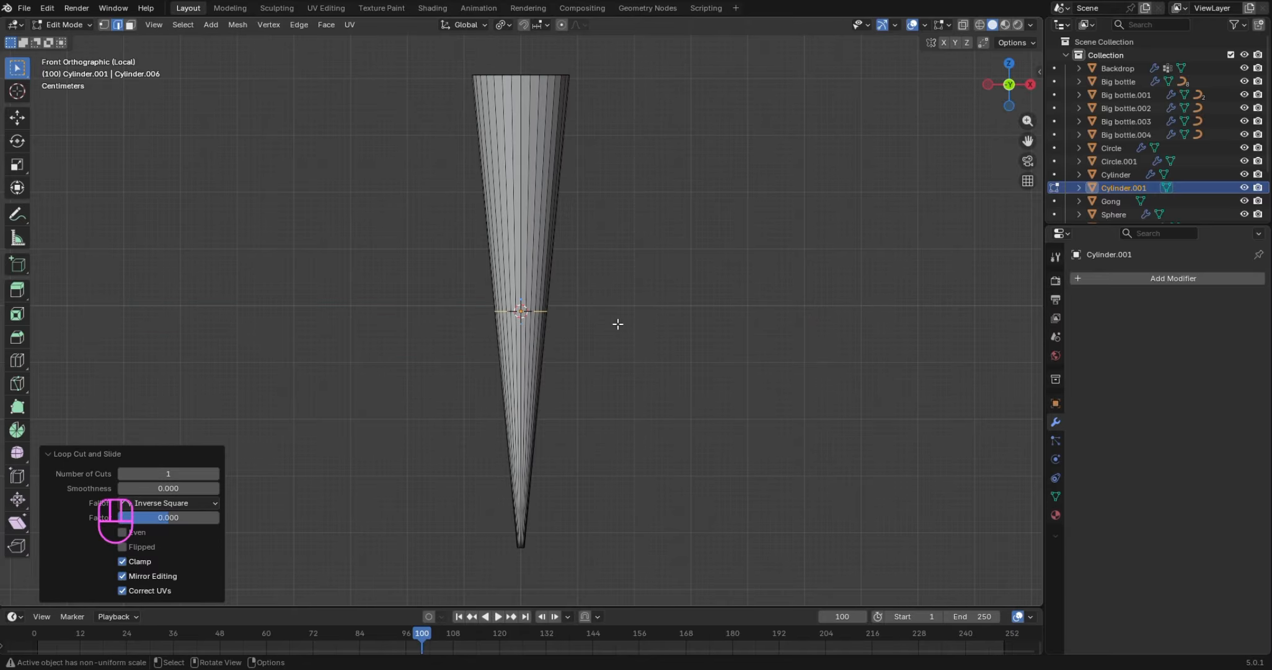
pyautogui.press('g')
pyautogui.press('z')
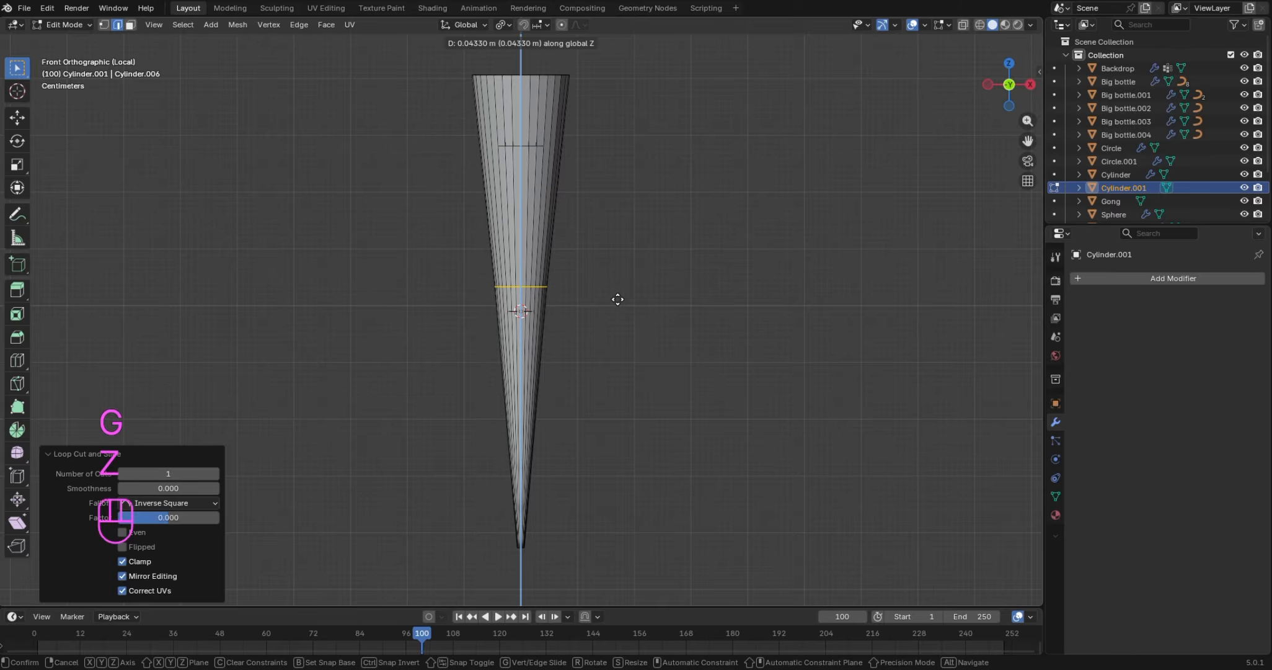
# Edge-slide the middle loop toward the wide end by a factor of about 0.31 and add a centred loop cut in the section below
pyautogui.press('g')
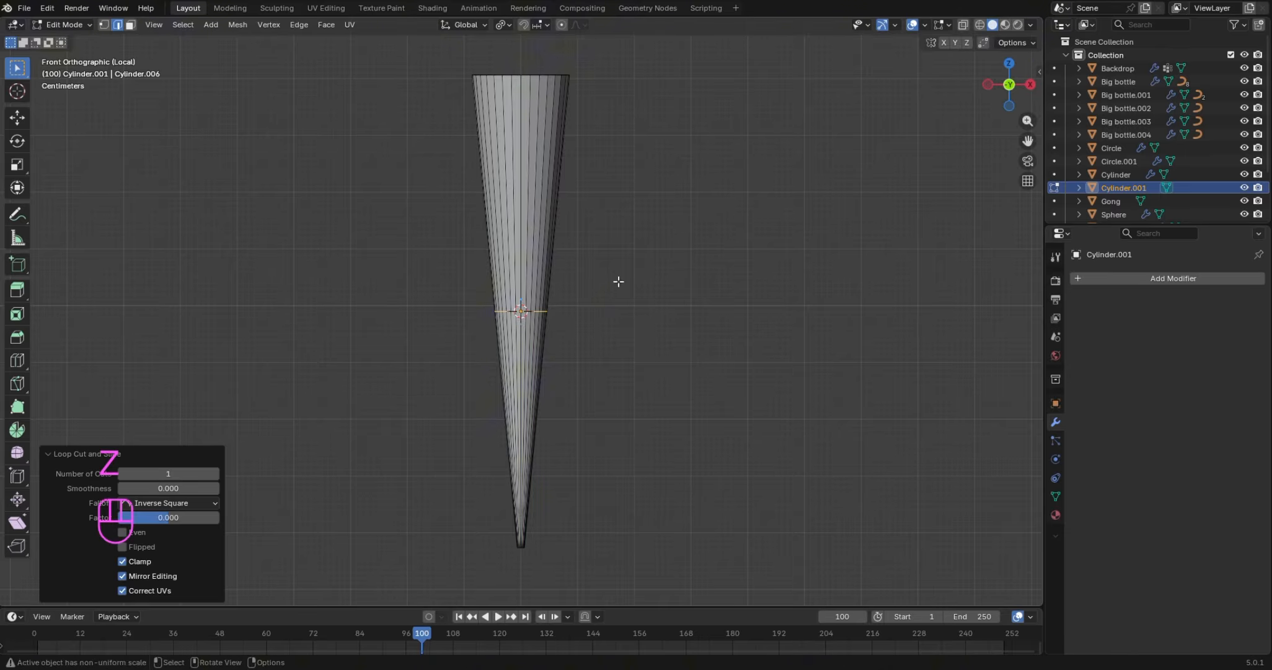
pyautogui.click(625, 209)
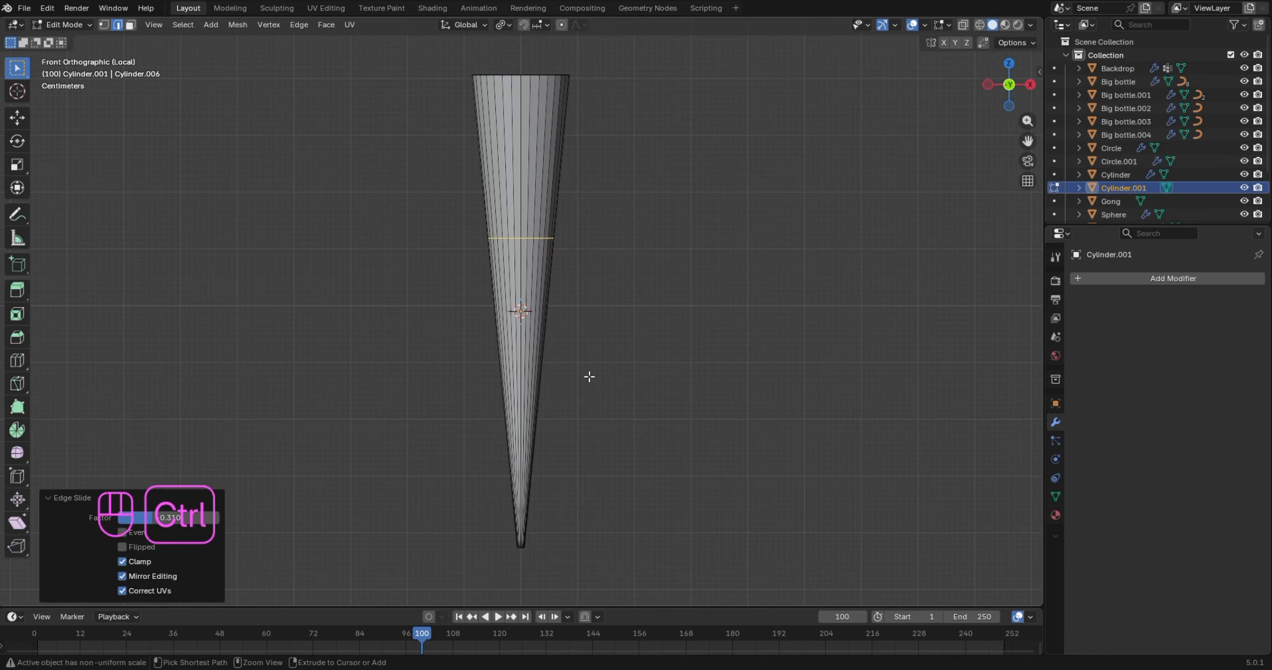
pyautogui.hotkey('ctrl', 'r')
pyautogui.click(557, 375)
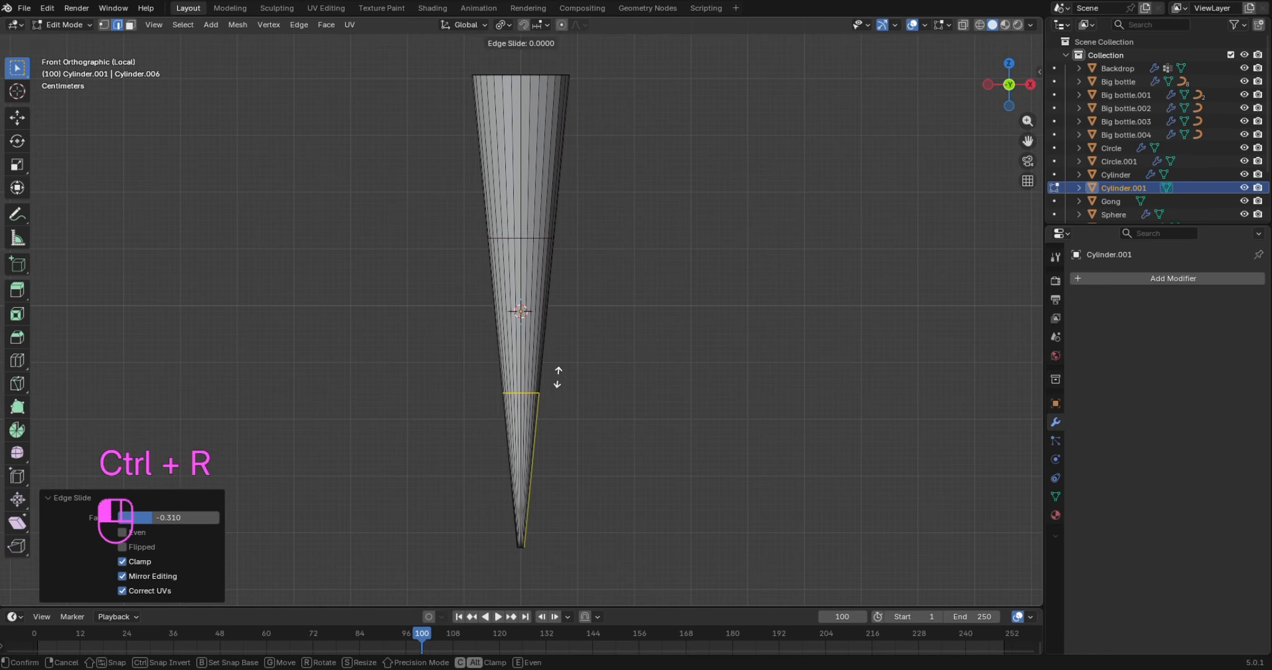
pyautogui.click(558, 377)
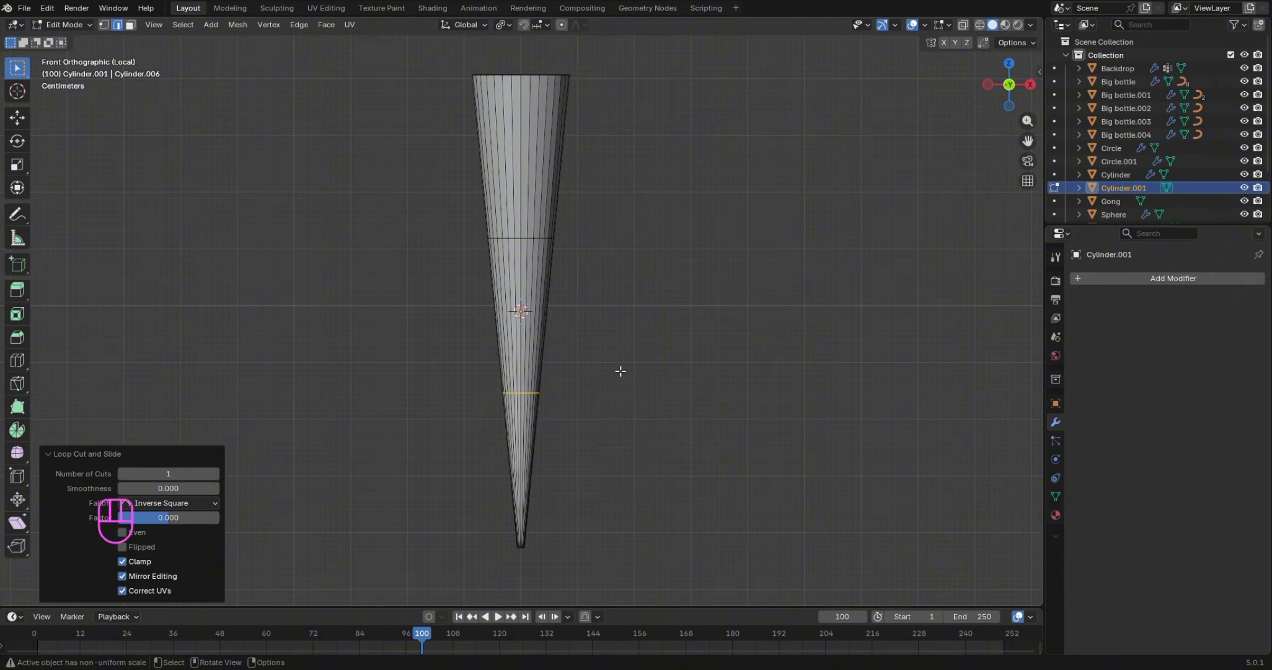
# Move the lower edge loop about 0.054 m along negative X to bend the narrow end
pyautogui.press('g')
pyautogui.press('x')
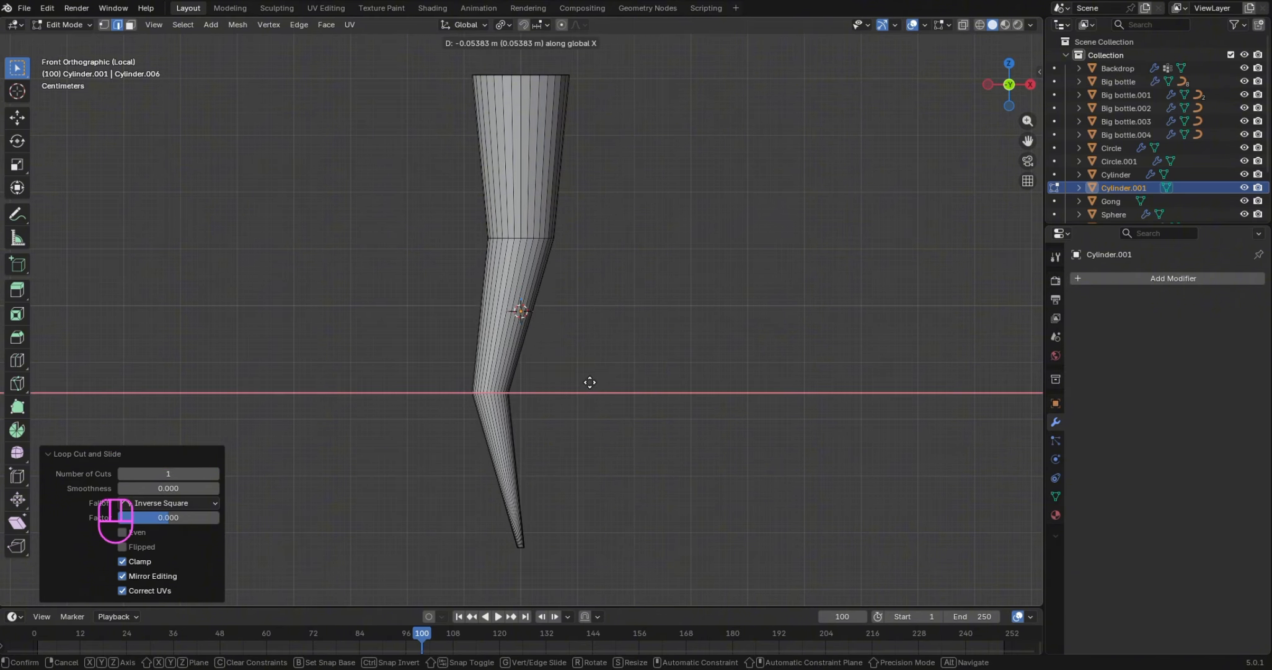
pyautogui.click(588, 381)
# Select the upper edge loop and move it about 0.014 m along positive X to shape the curve, leaving nothing selected
pyautogui.click(554, 239)
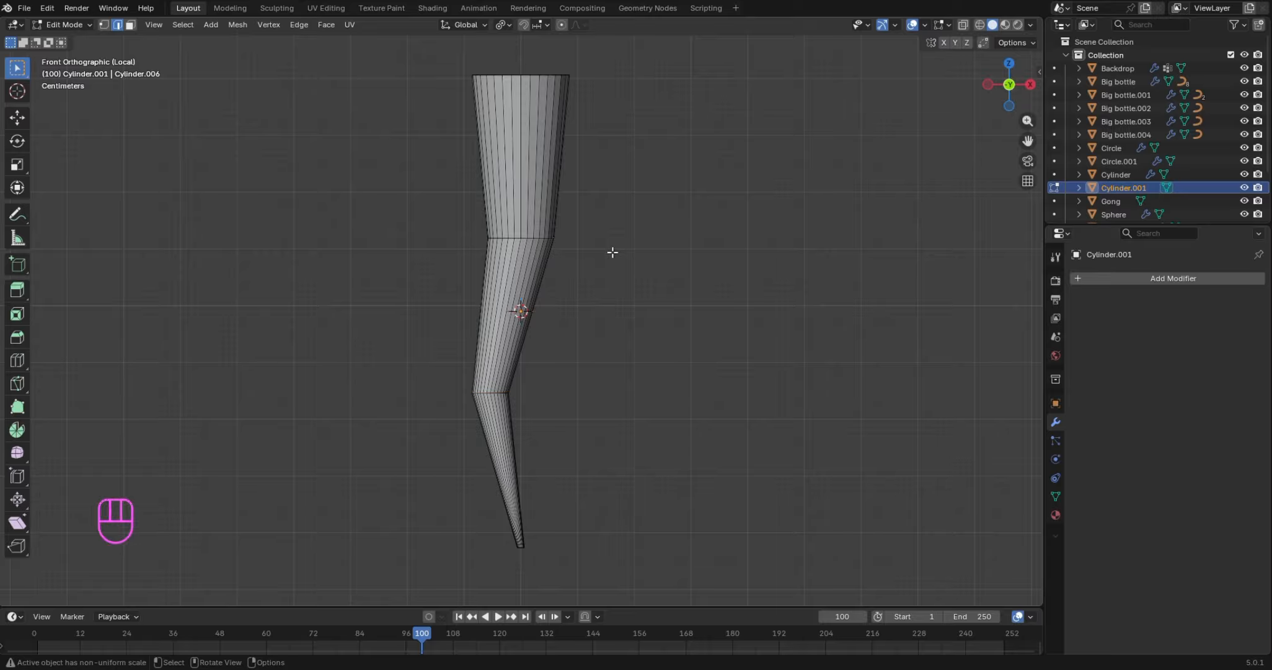
pyautogui.moveTo(1009, 84); pyautogui.dragTo(998, 155)
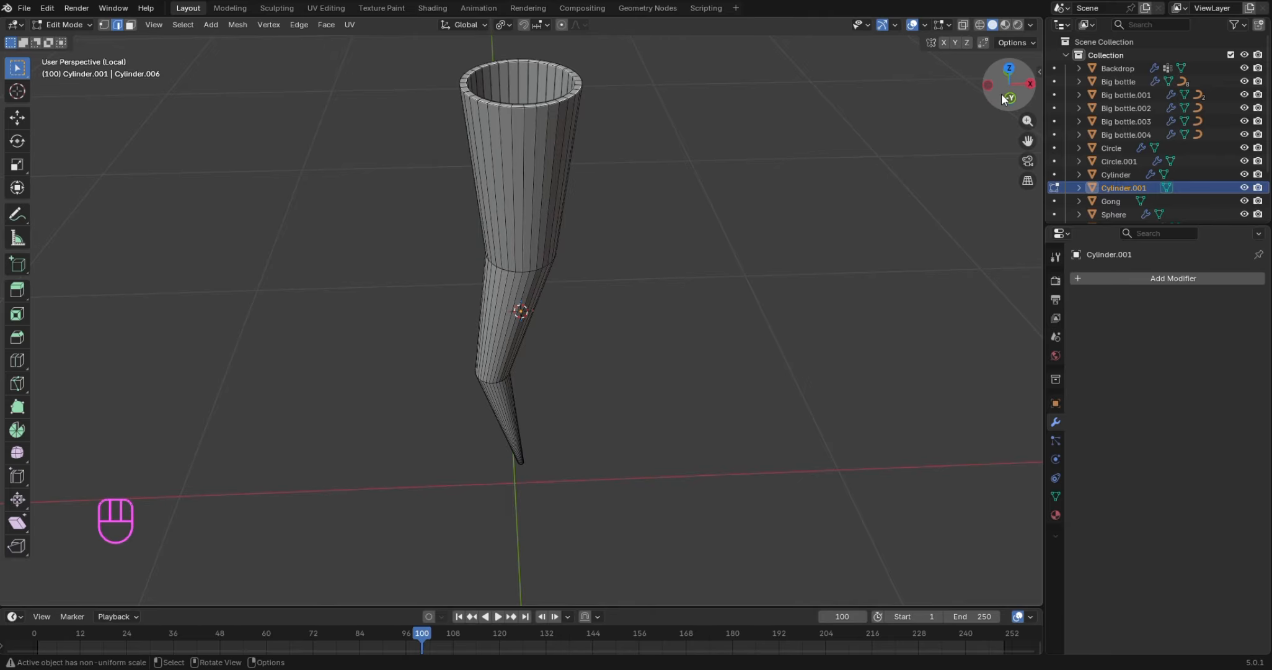
pyautogui.press('KP_1')
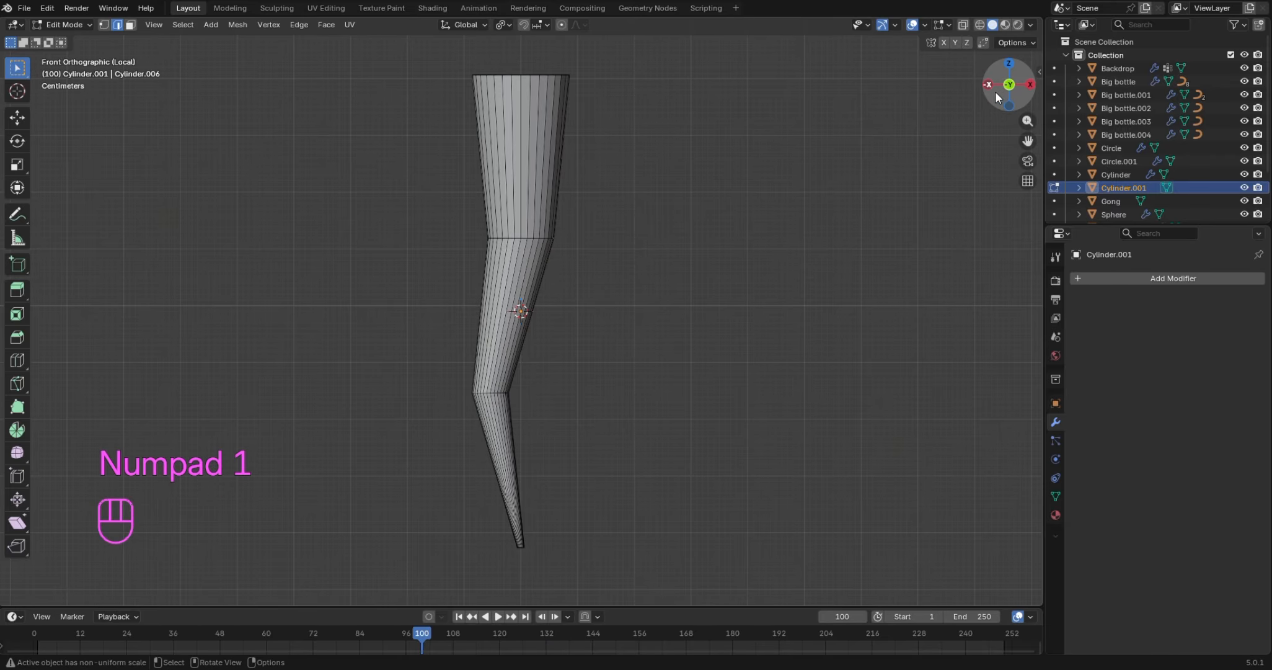
pyautogui.keyDown('alt'); pyautogui.keyDown('shift'); pyautogui.click(532, 237); pyautogui.keyUp('shift'); pyautogui.keyUp('alt')
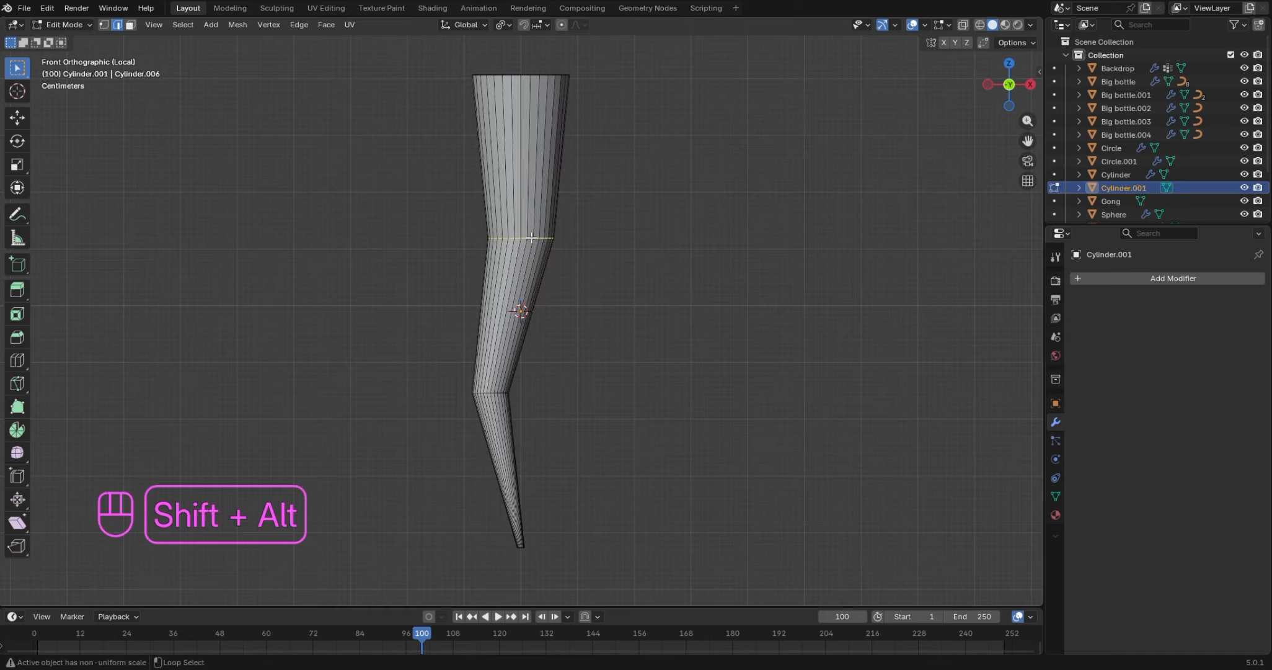
pyautogui.press('g')
pyautogui.press('x')
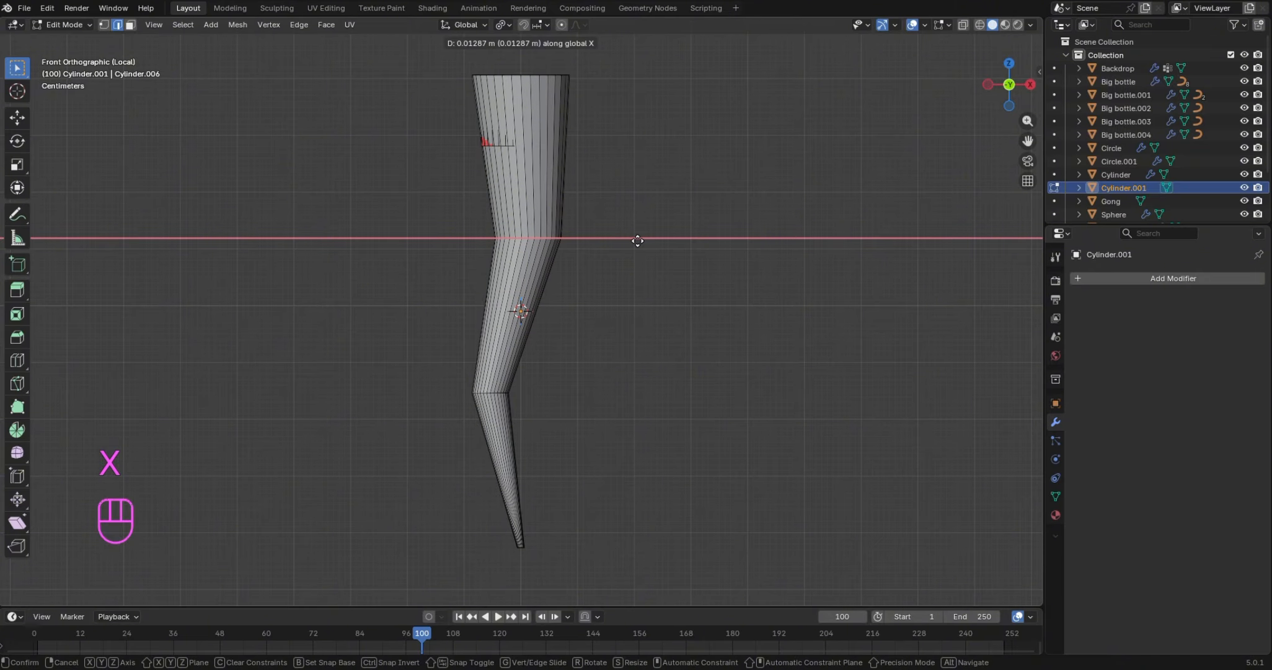
pyautogui.click(639, 239)
pyautogui.scroll(2, 510, 154)
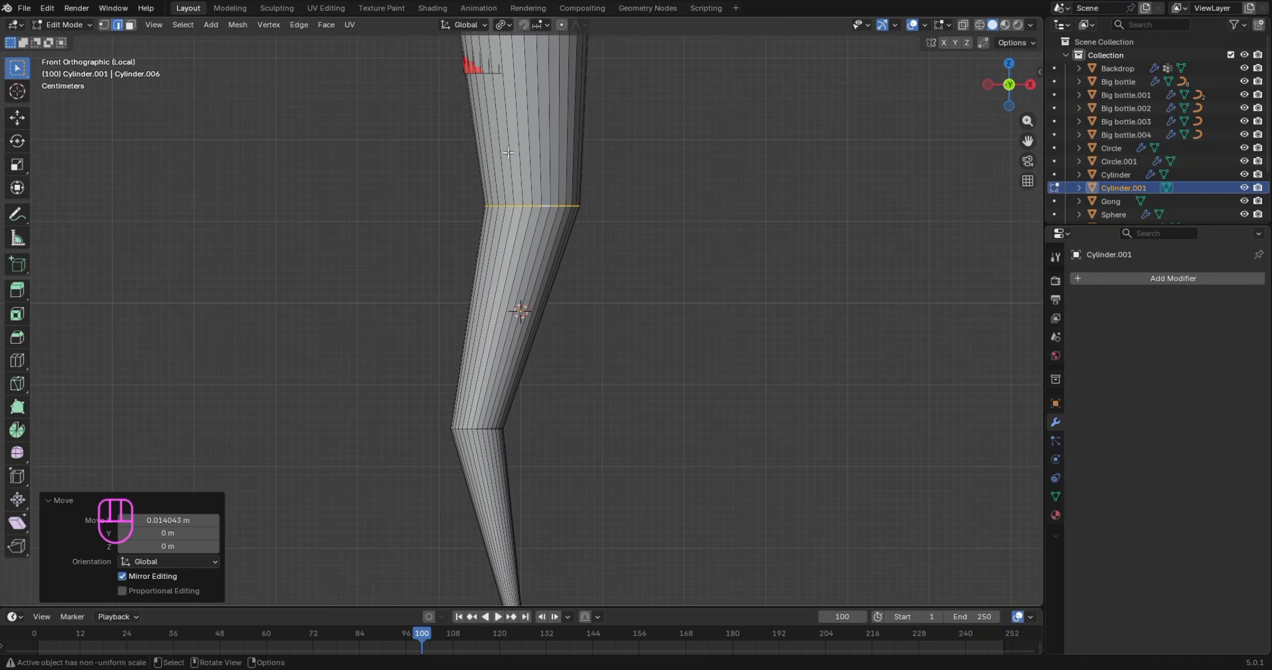
pyautogui.hotkey('alt', 'a')
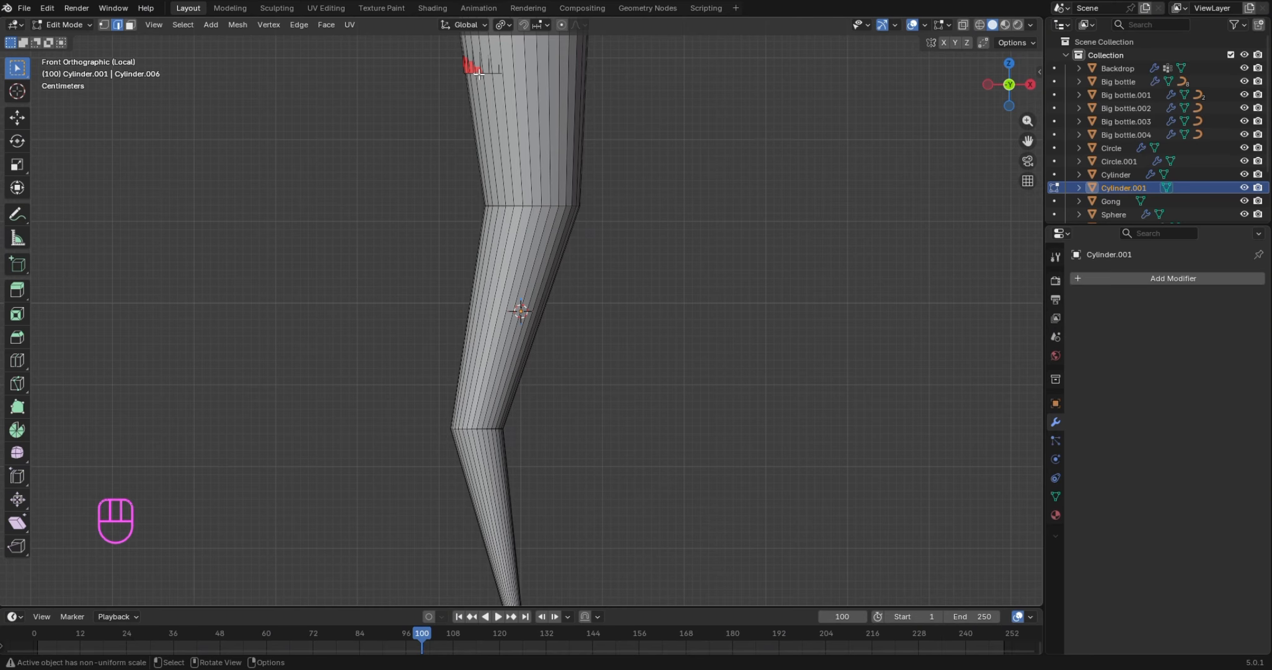
# In wireframe view, select the horizontal edge loop of the inner cavity floor and move it about 0.009 m along positive X
pyautogui.keyDown('alt'); pyautogui.keyDown('shift'); pyautogui.click(490, 71); pyautogui.keyUp('shift'); pyautogui.keyUp('alt')
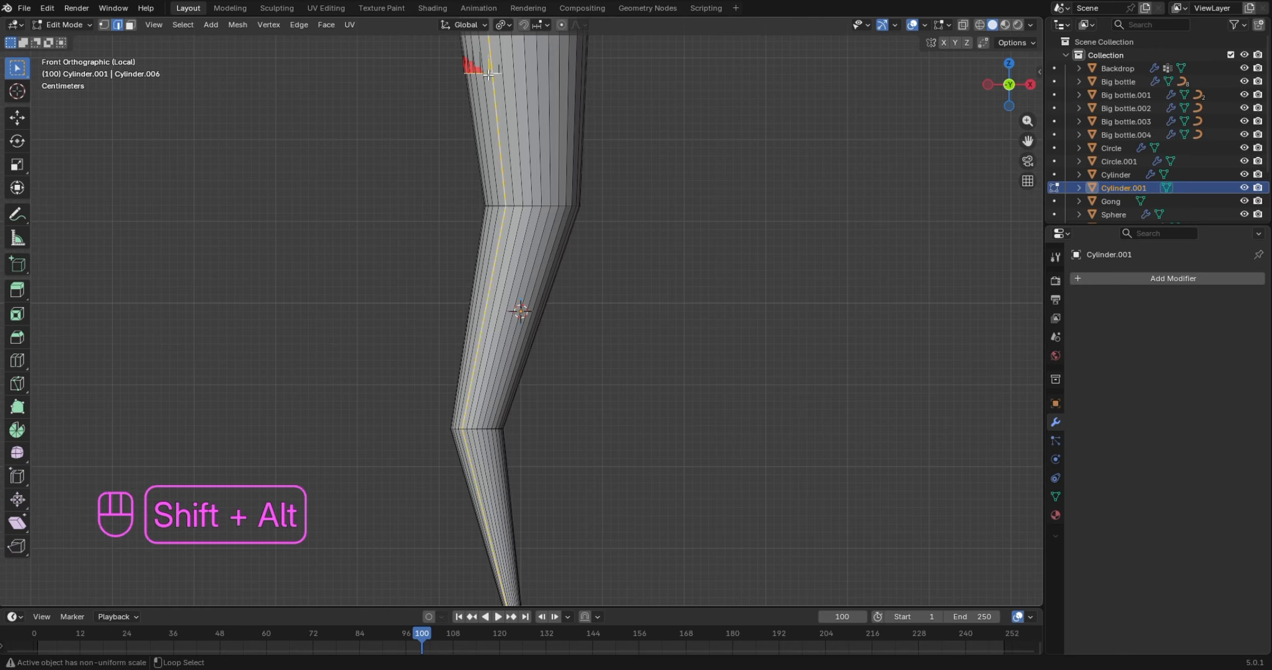
pyautogui.keyDown('alt'); pyautogui.keyDown('shift'); pyautogui.click(488, 73); pyautogui.keyUp('shift'); pyautogui.keyUp('alt')
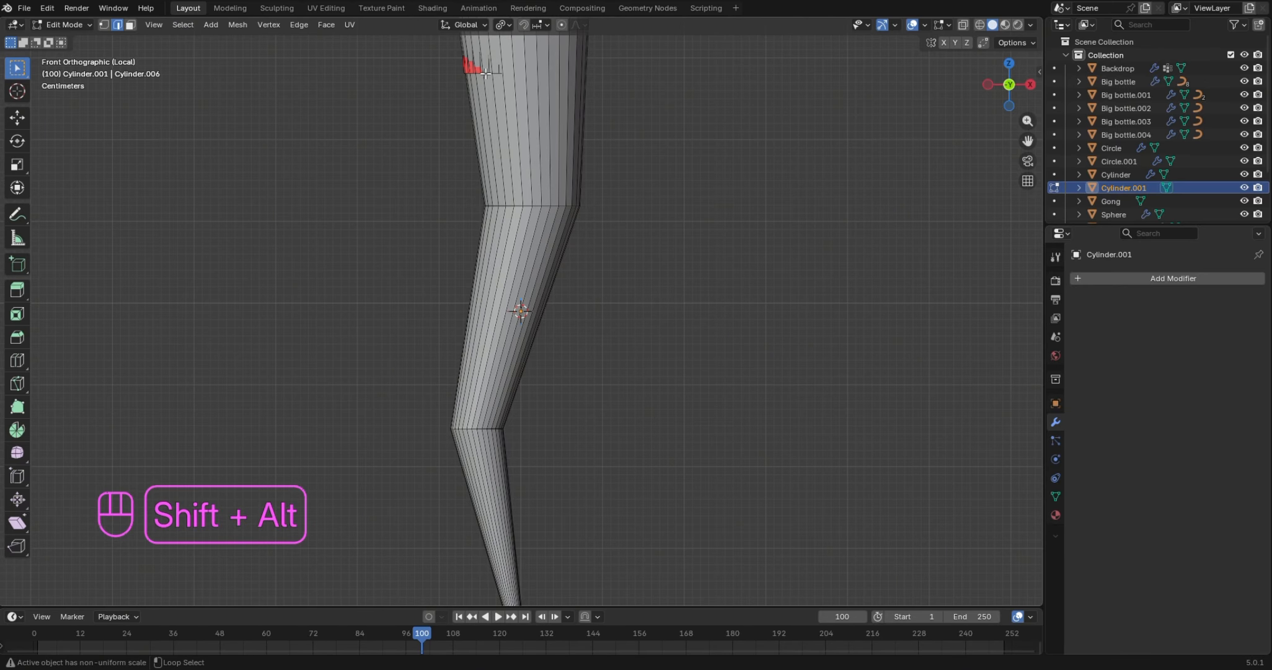
pyautogui.click(963, 25)
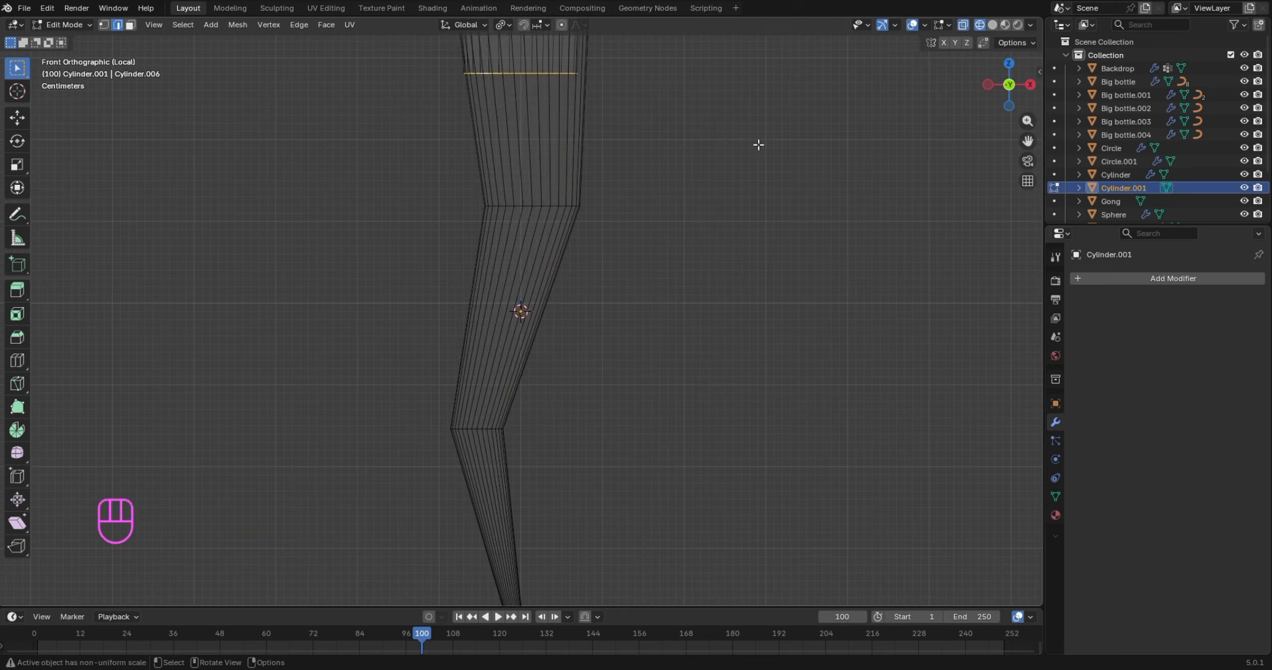
pyautogui.scroll(-2, 758, 144)
pyautogui.press('g')
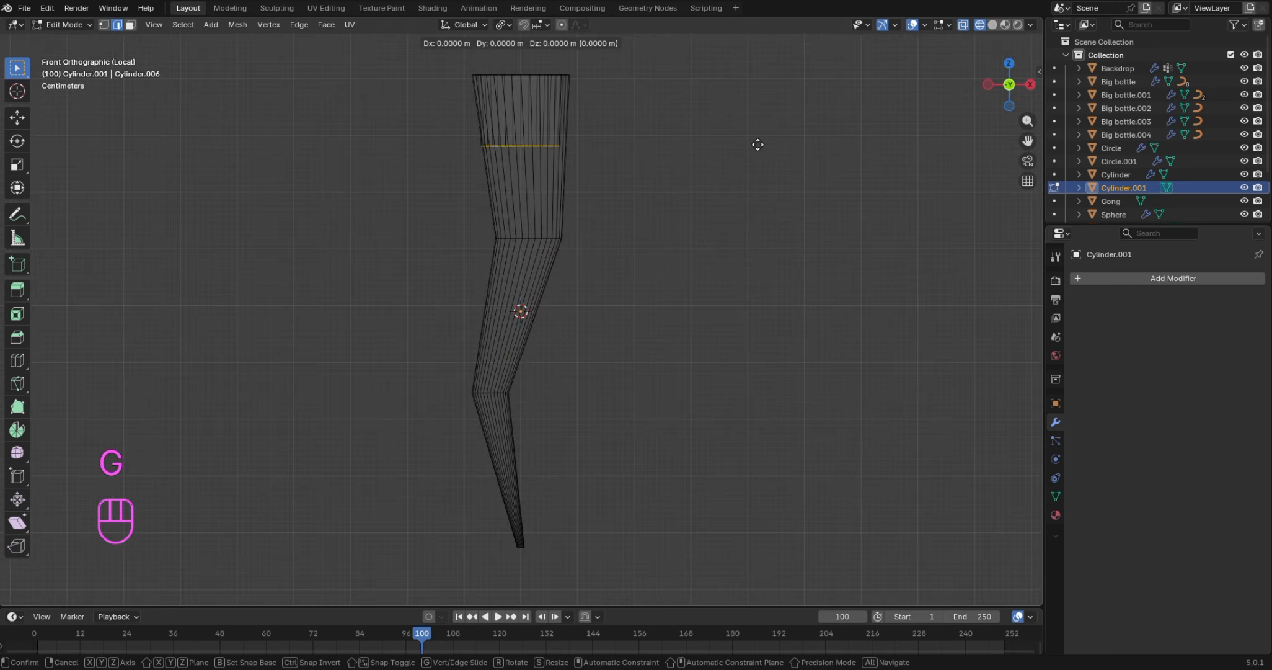
pyautogui.press('x')
pyautogui.click(761, 144)
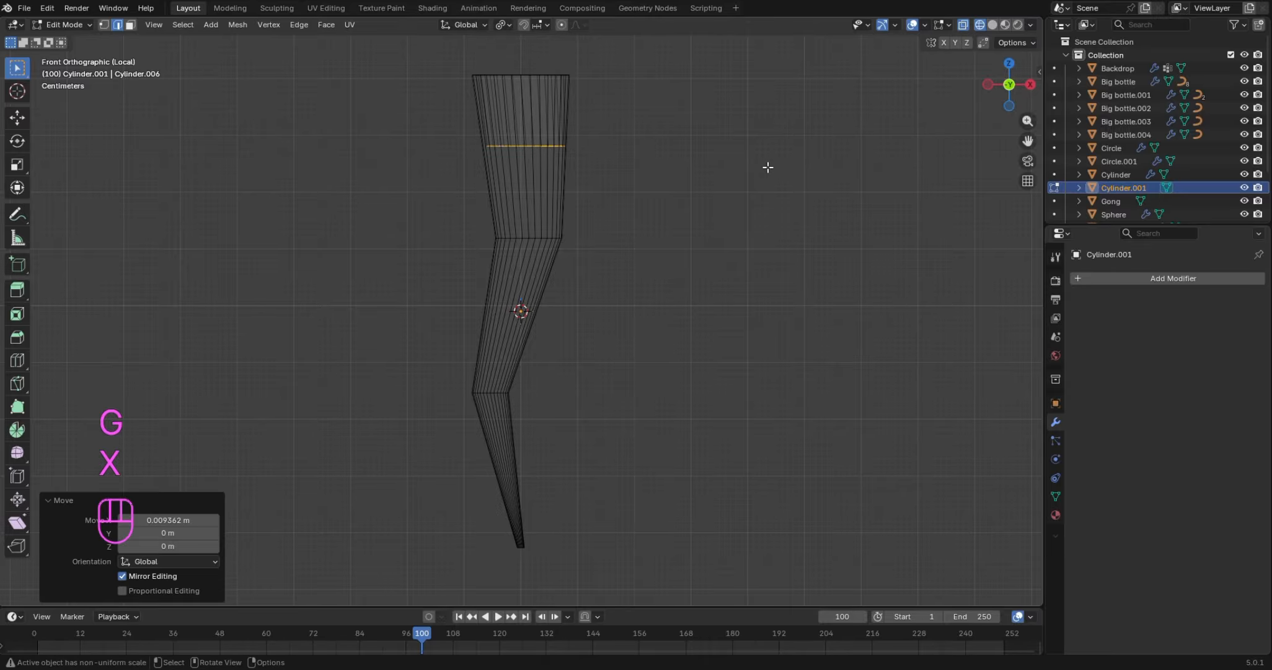
# Scale the cavity floor's edge loop uniformly to about 0.91 so it fits inside the horn wall, leaving nothing selected
pyautogui.press('s')
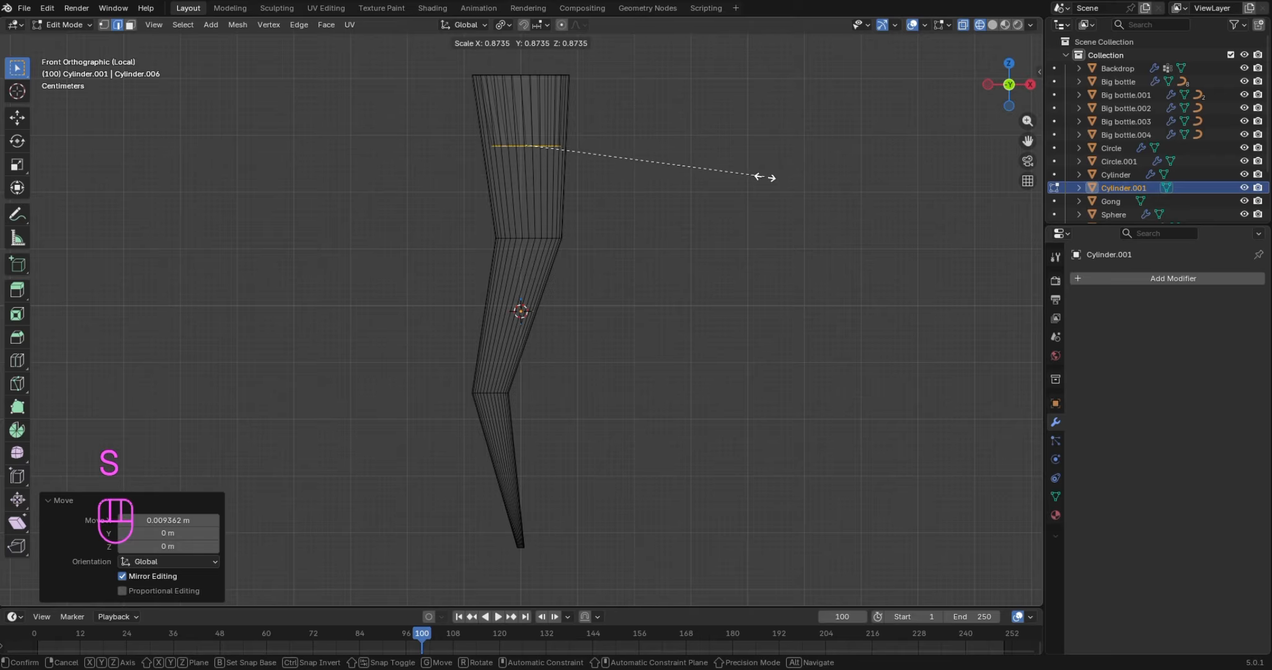
pyautogui.click(767, 180)
pyautogui.scroll(1, 769, 179)
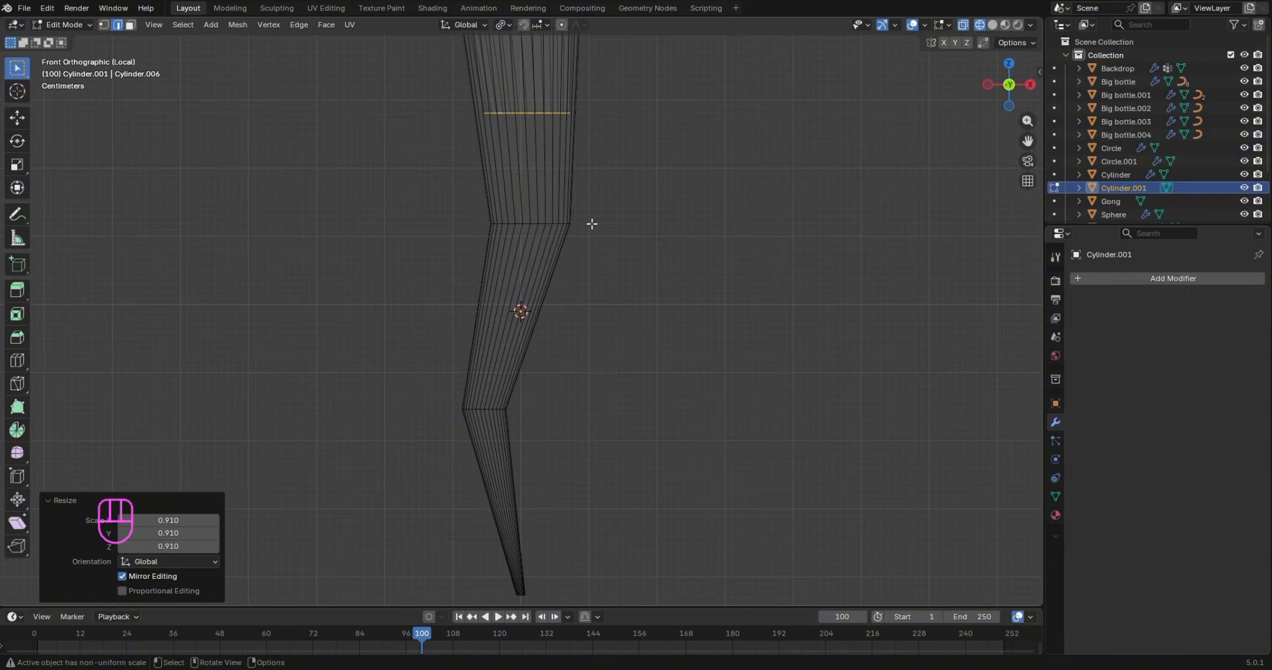
pyautogui.click(710, 224)
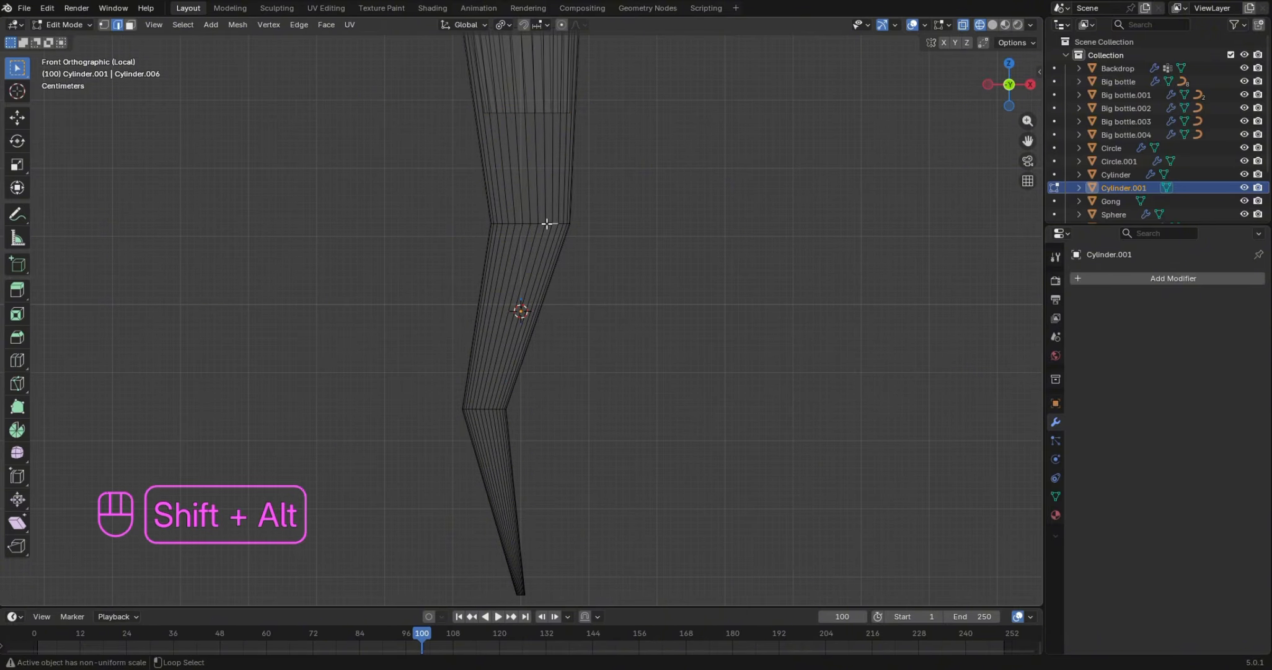
# Bevel the upper bend's edge loop with 6 segments and a width of about 0.241 m, leaving nothing selected
pyautogui.keyDown('alt'); pyautogui.keyDown('shift'); pyautogui.click(547, 223); pyautogui.keyUp('shift'); pyautogui.keyUp('alt')
pyautogui.hotkey('ctrl', 'b')
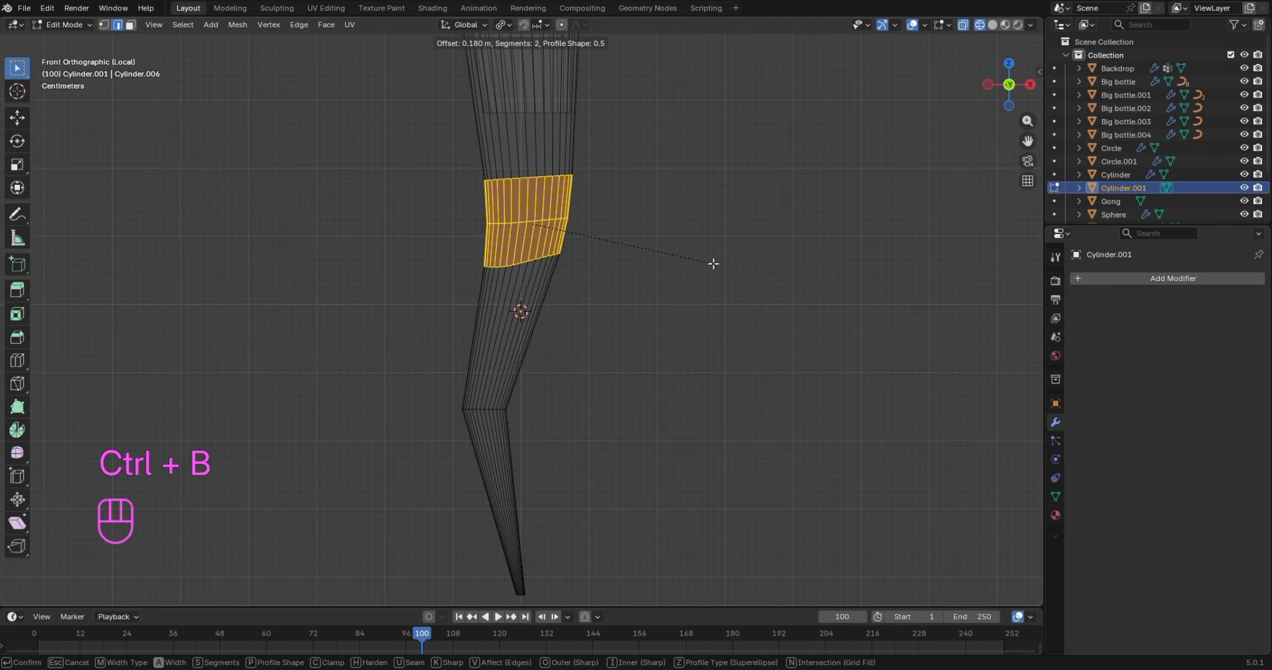
pyautogui.scroll(4, 713, 263)
pyautogui.click(718, 282)
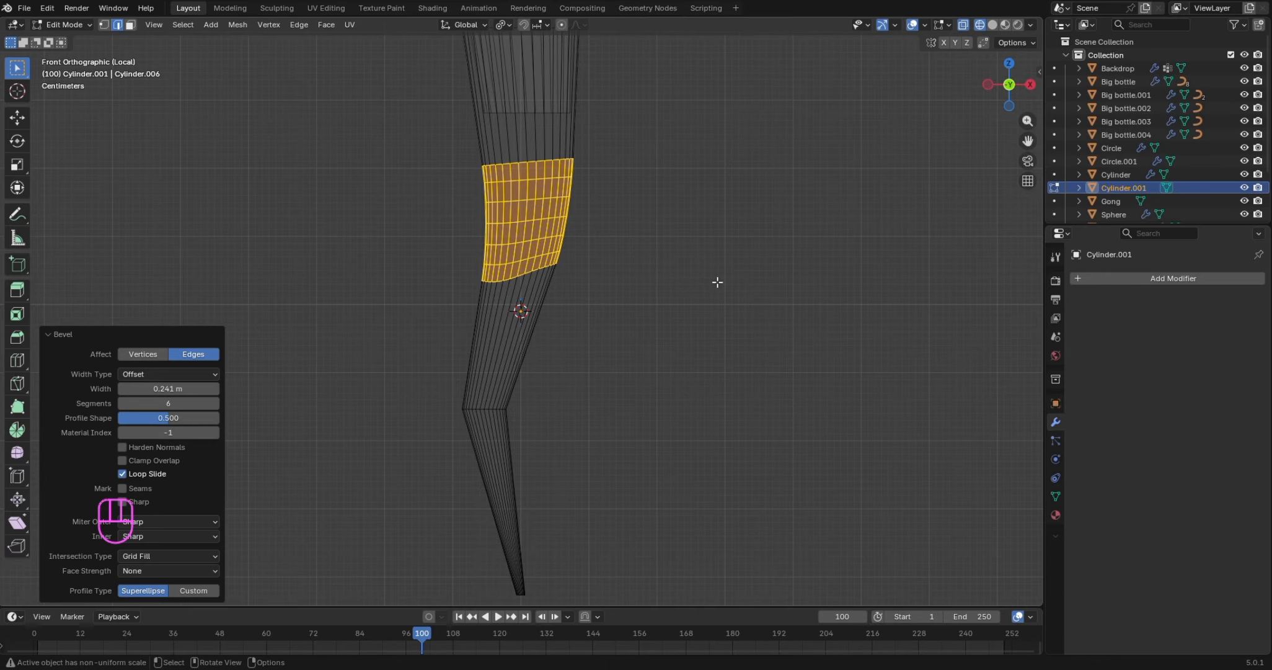
pyautogui.click(684, 386)
# Bevel the lower bend's edge loop with 4 segments and a width of about 0.173 m, leaving nothing selected
pyautogui.scroll(3, 499, 409)
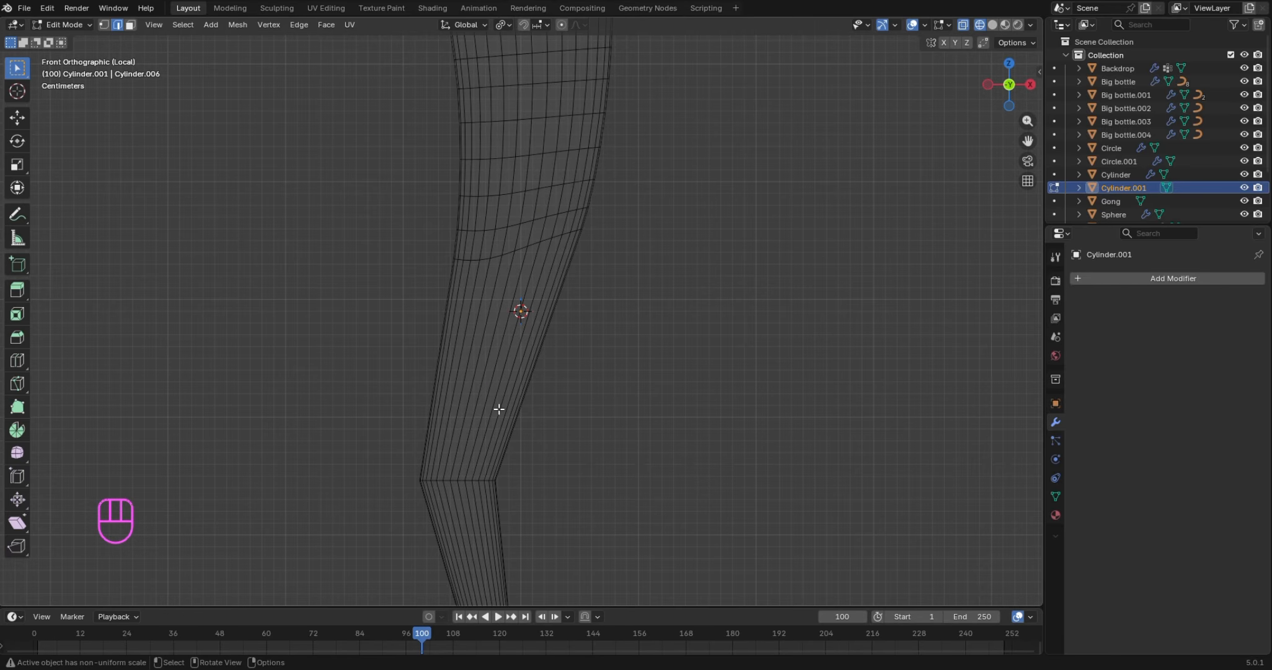
pyautogui.keyDown('alt'); pyautogui.keyDown('shift'); pyautogui.click(470, 482); pyautogui.keyUp('shift'); pyautogui.keyUp('alt')
pyautogui.scroll(-4, 668, 354)
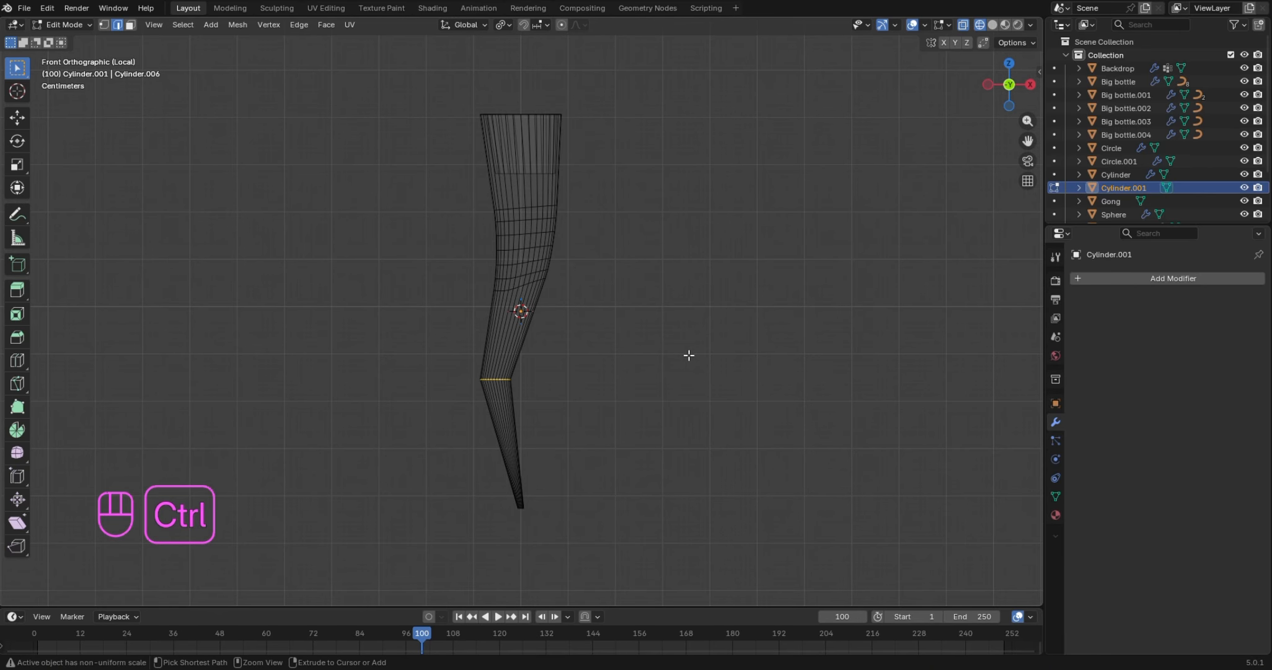
pyautogui.hotkey('ctrl', 'b')
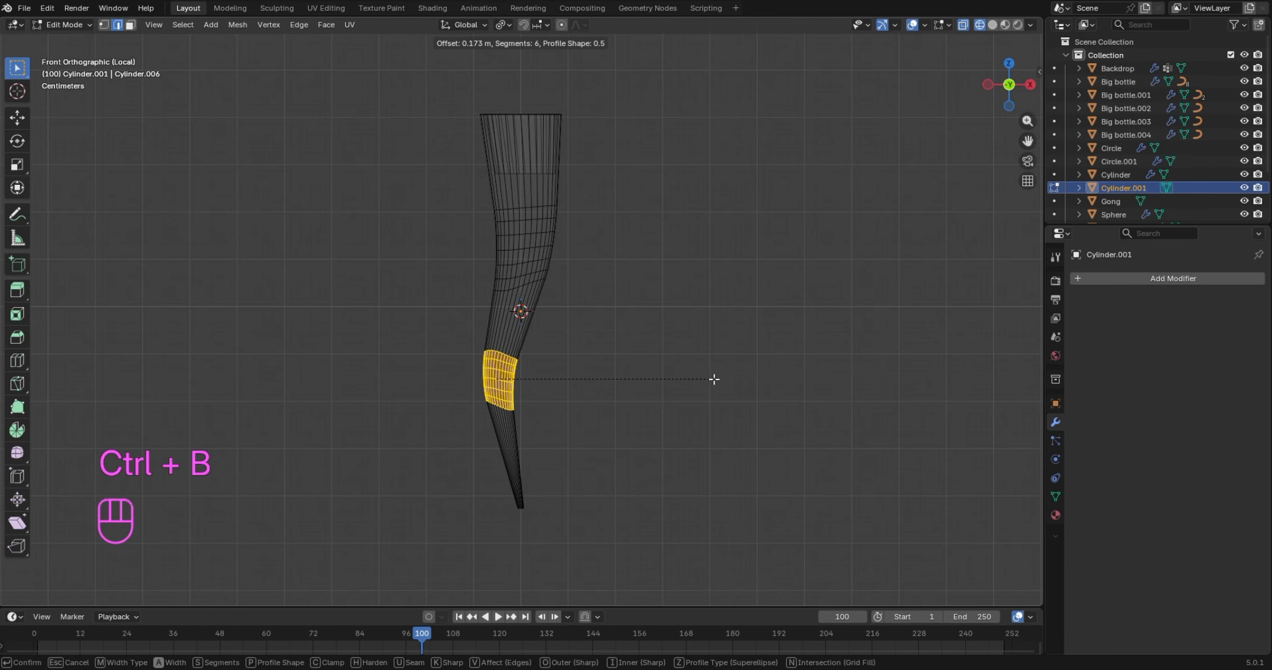
pyautogui.click(714, 379)
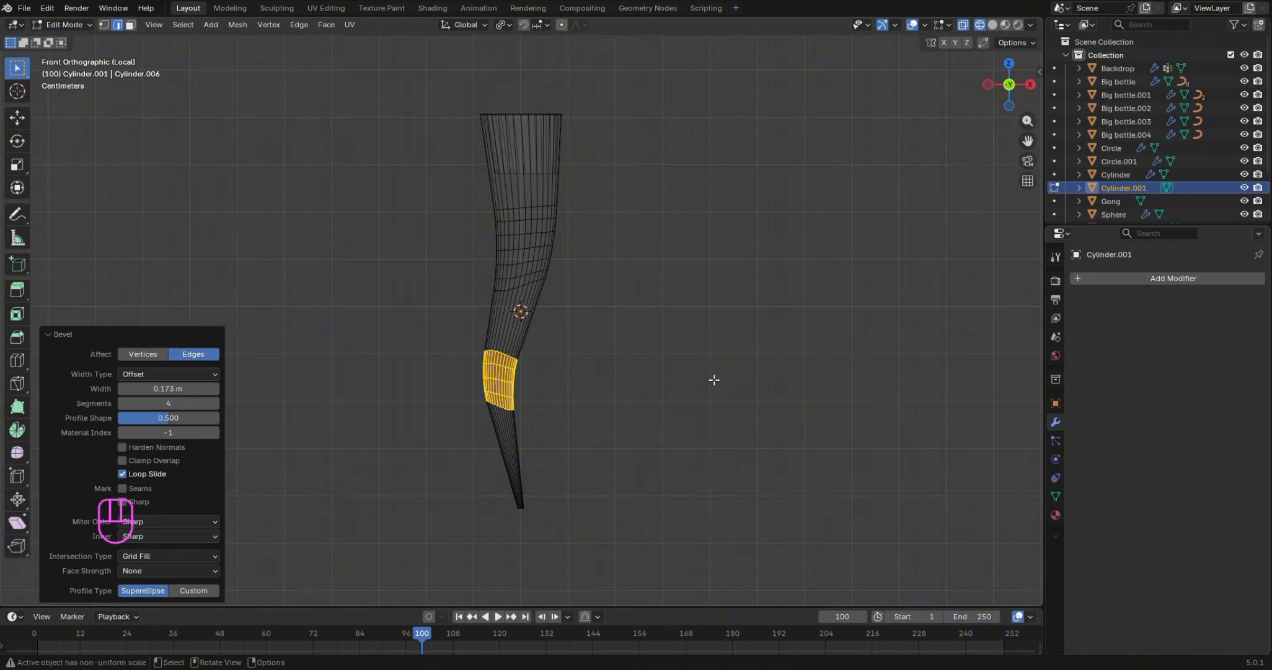
pyautogui.click(717, 325)
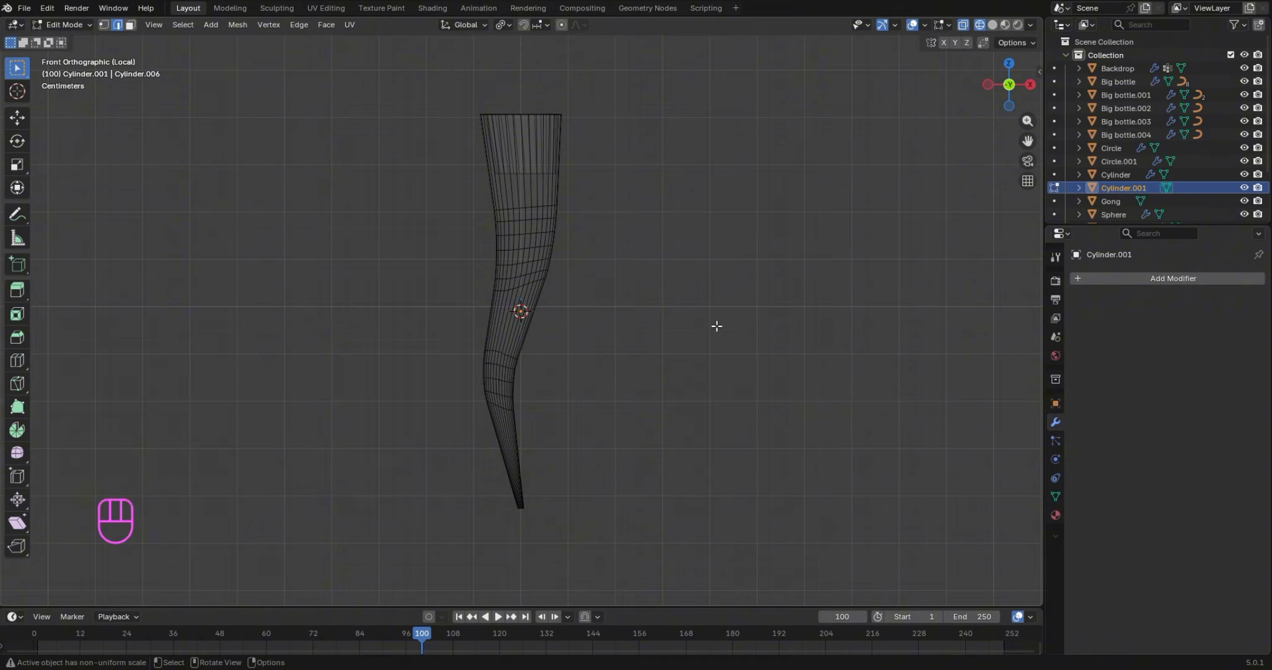
# Return to solid shading and apply Shade Smooth to the horn in Object Mode, leaving it deselected
pyautogui.click(993, 25)
pyautogui.moveTo(1009, 84); pyautogui.dragTo(1023, 112)
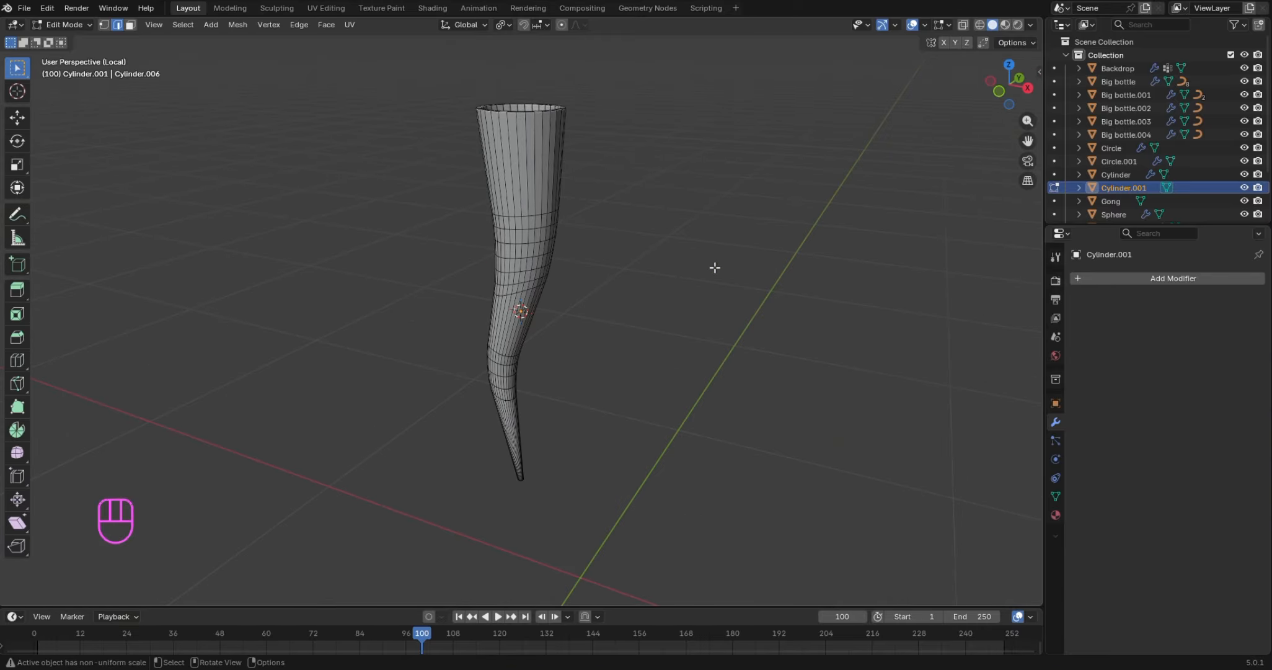
pyautogui.press('Tab')
pyautogui.rightClick(525, 173)
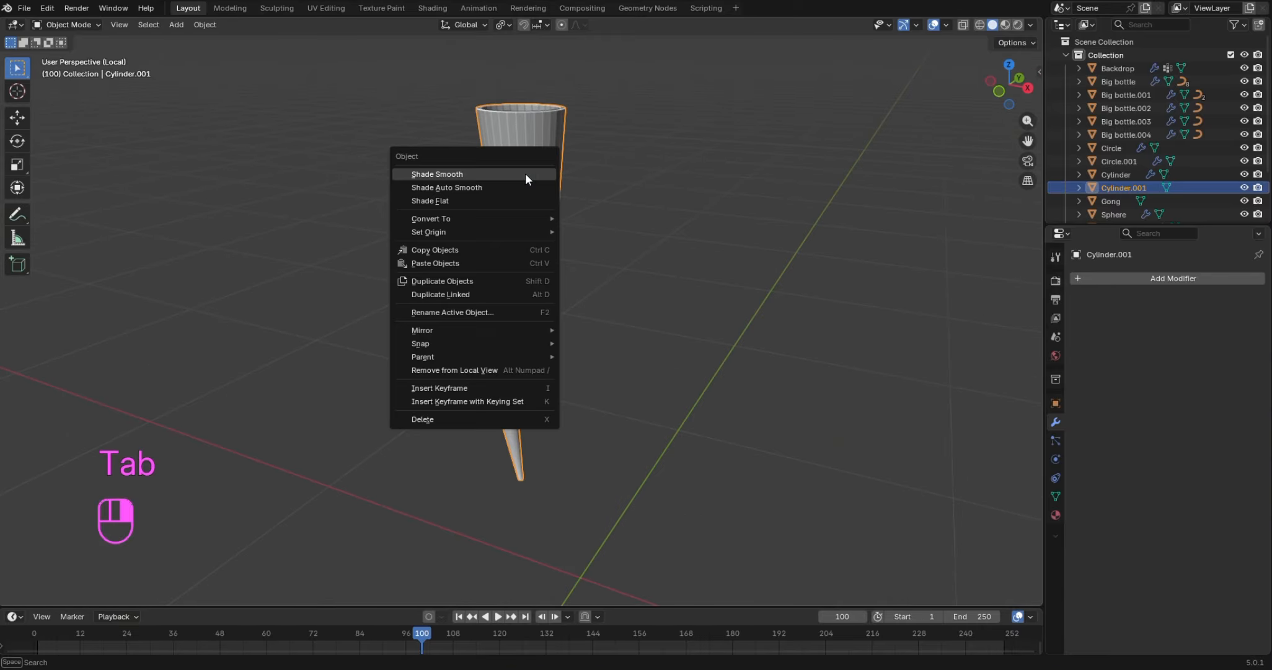
pyautogui.click(525, 175)
pyautogui.scroll(3, 731, 236)
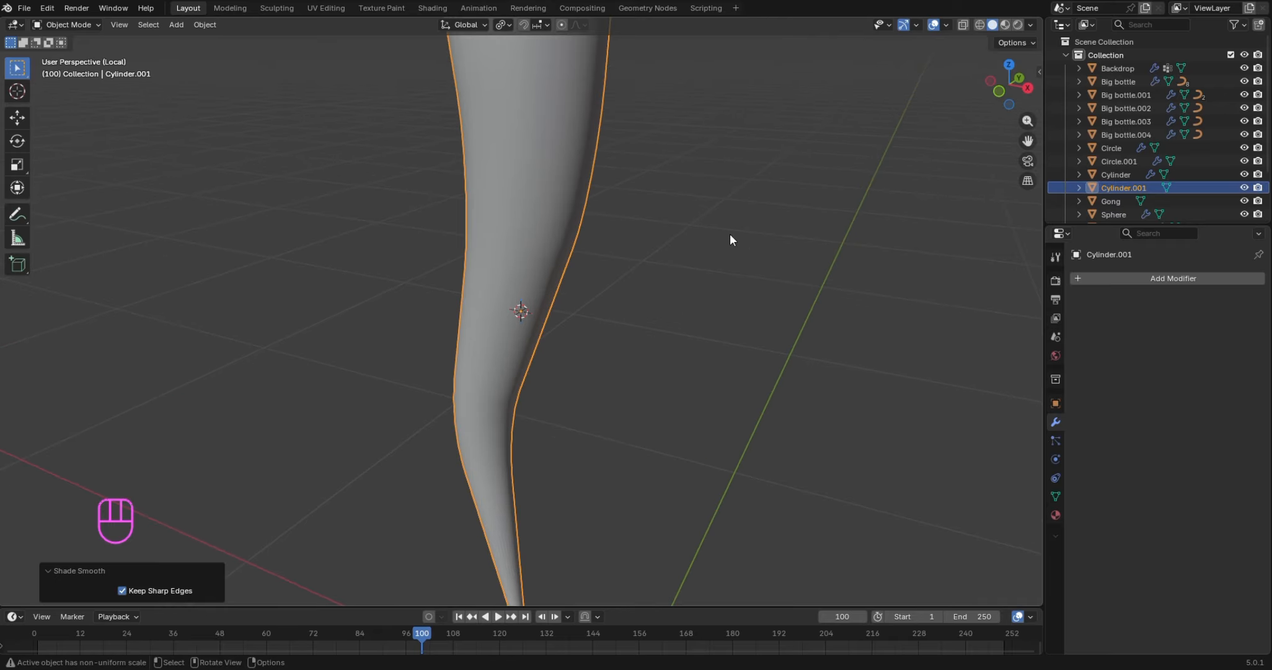
pyautogui.click(731, 235)
# Re-enter Edit Mode on the horn, looking down into its open wide end
pyautogui.scroll(-2, 732, 235)
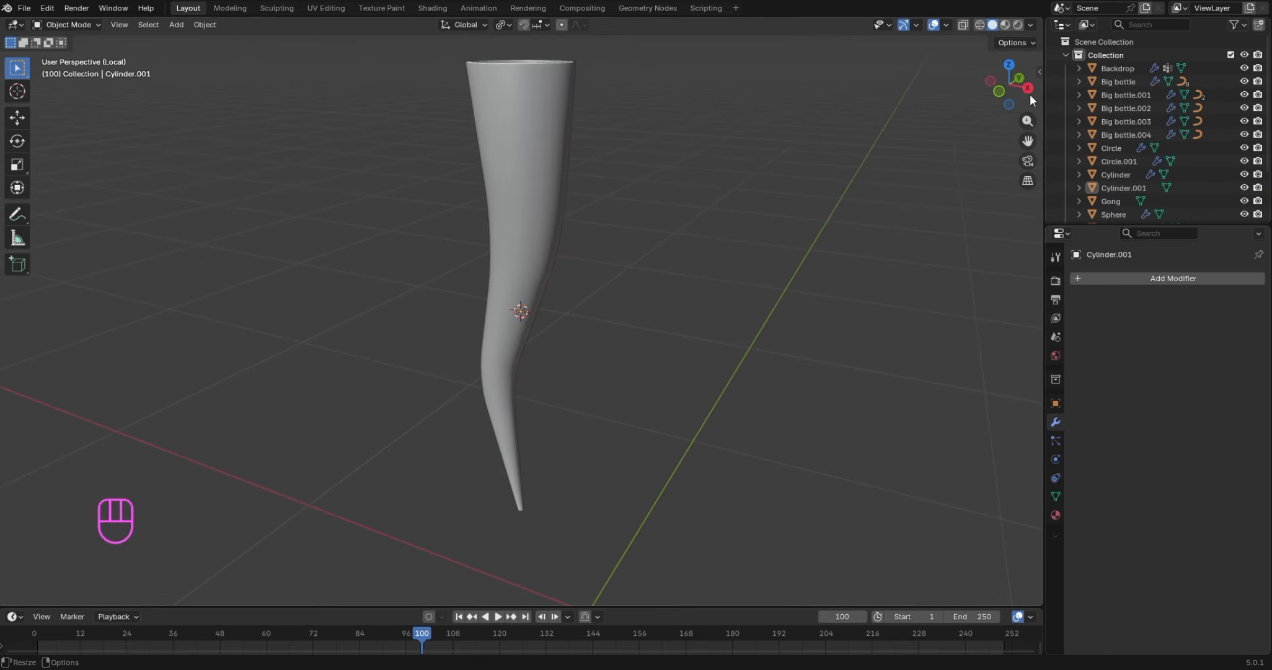
pyautogui.moveTo(1028, 94); pyautogui.dragTo(1057, 117)
pyautogui.scroll(1, 738, 191)
pyautogui.press('Tab')
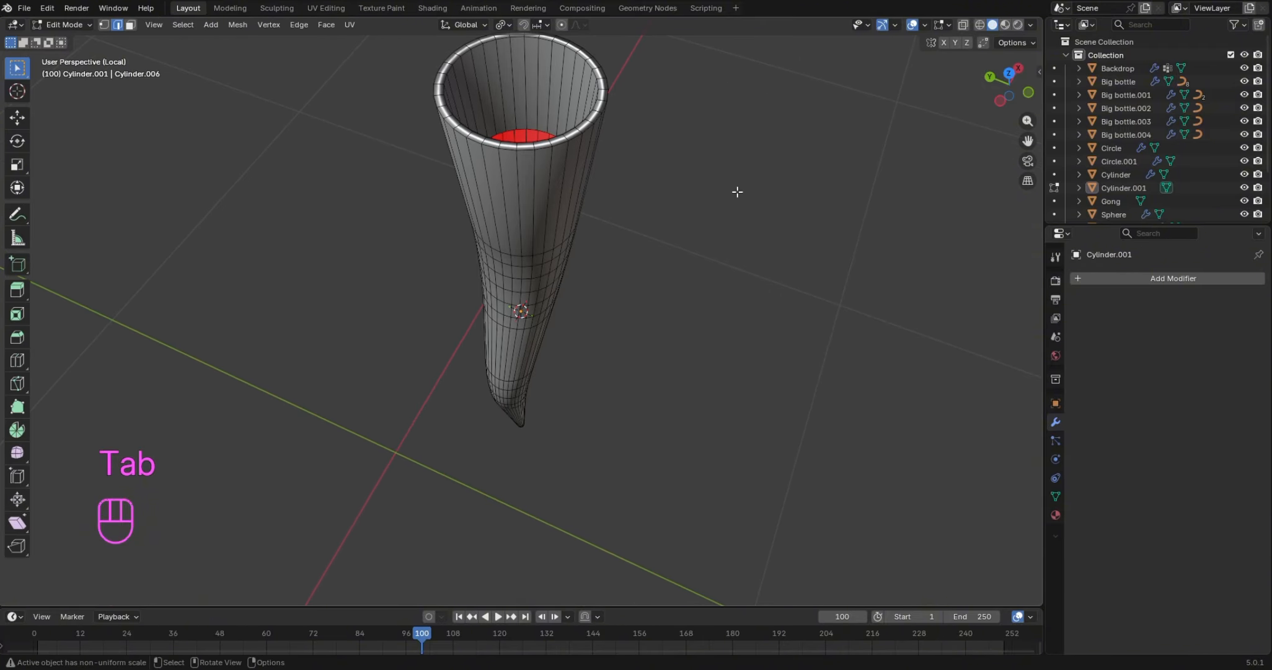
# Bevel the horn's outer and inner rim edge loops by about 0.011 m with a single segment
pyautogui.scroll(2, 653, 173)
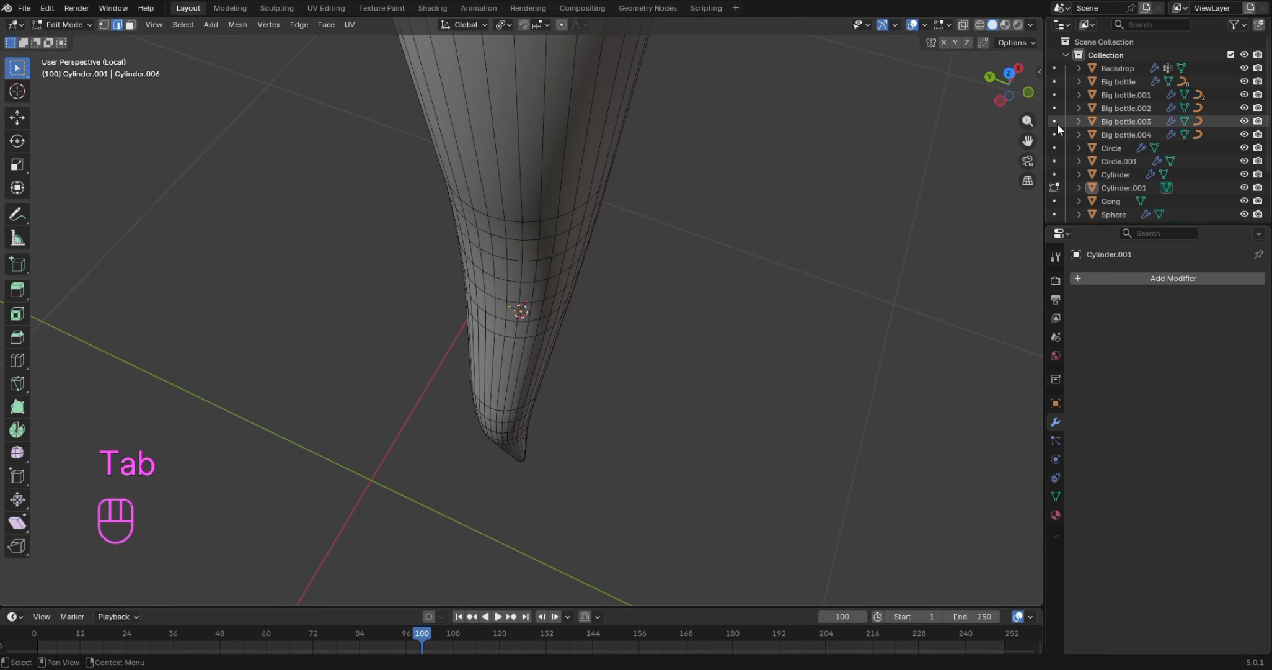
pyautogui.moveTo(1028, 142); pyautogui.dragTo(1016, 300)
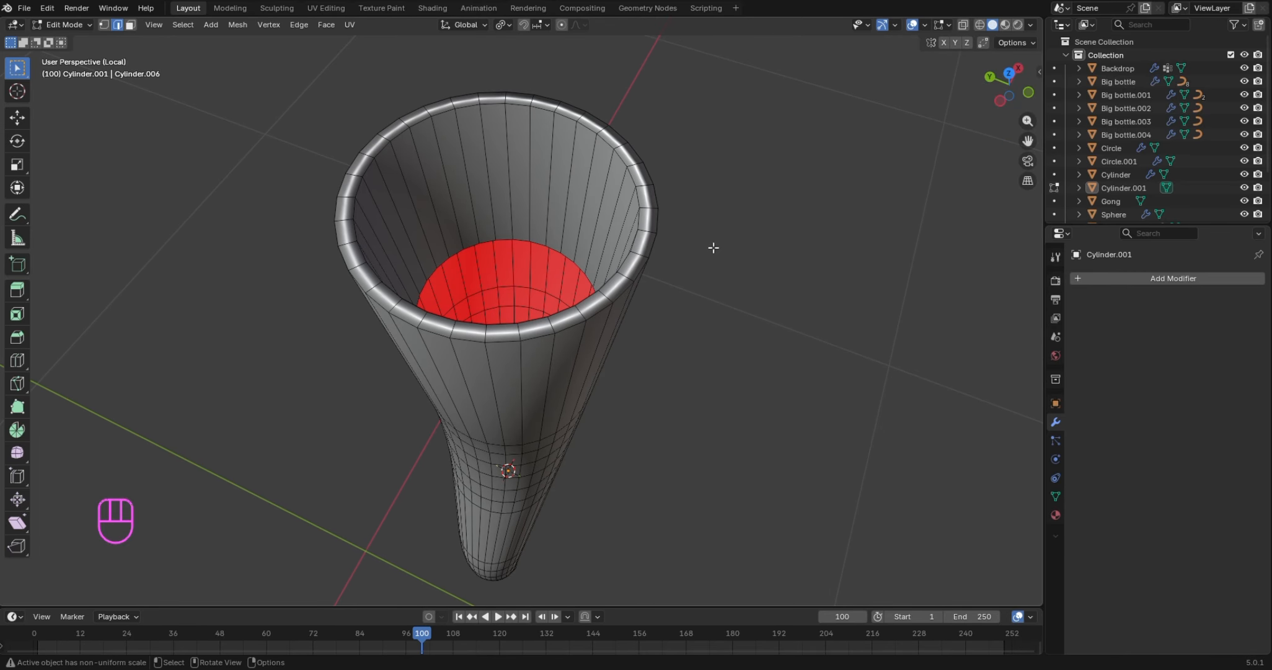
pyautogui.keyDown('alt'); pyautogui.keyDown('shift'); pyautogui.click(655, 245); pyautogui.keyUp('shift'); pyautogui.keyUp('alt')
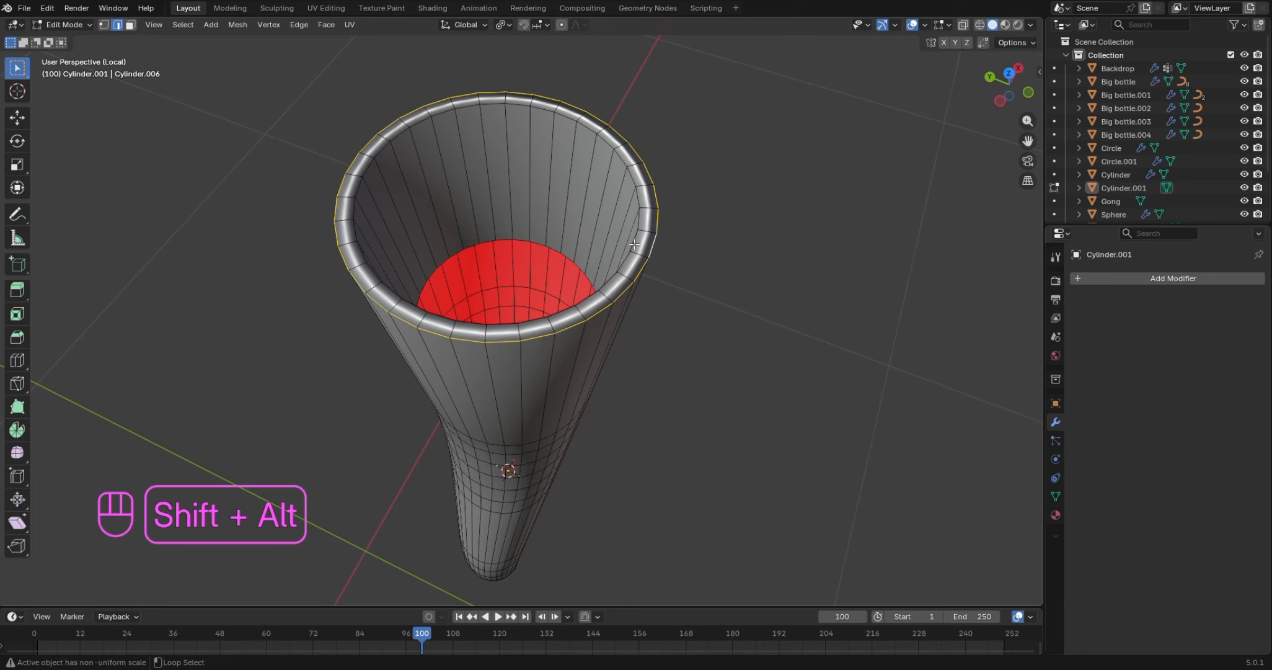
pyautogui.keyDown('alt'); pyautogui.keyDown('shift'); pyautogui.click(633, 245); pyautogui.keyUp('shift'); pyautogui.keyUp('alt')
pyautogui.hotkey('ctrl', 'b')
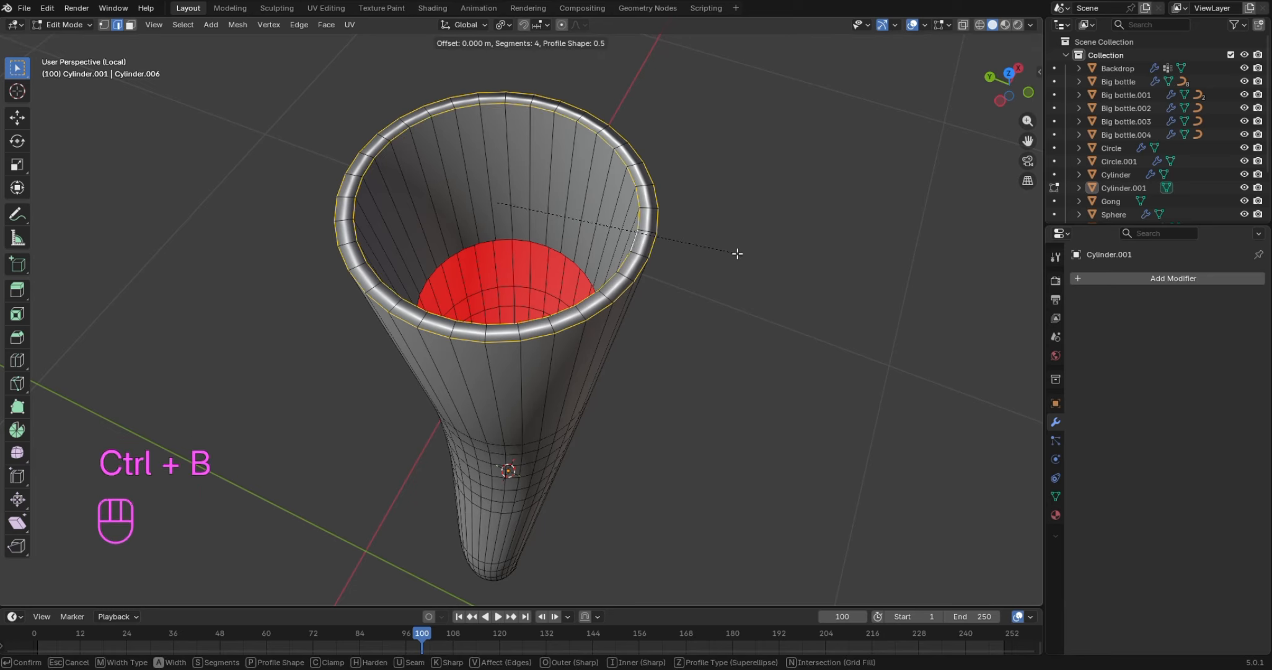
pyautogui.scroll(-3, 741, 256)
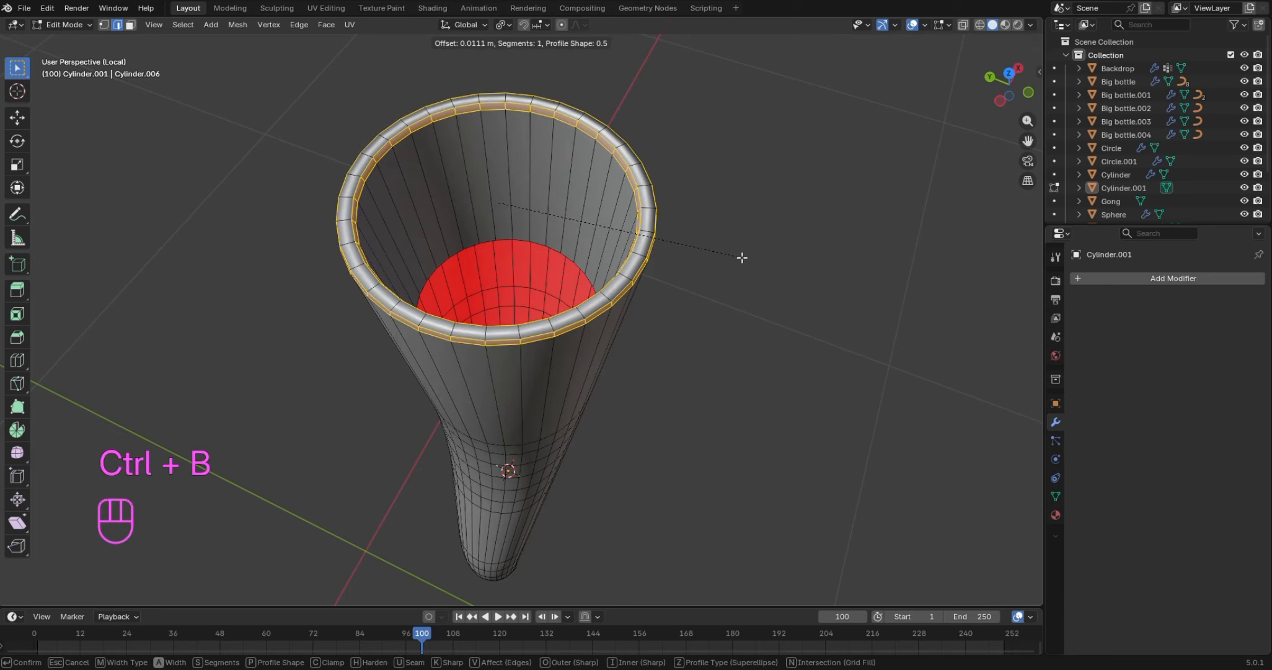
pyautogui.click(742, 257)
pyautogui.click(744, 253)
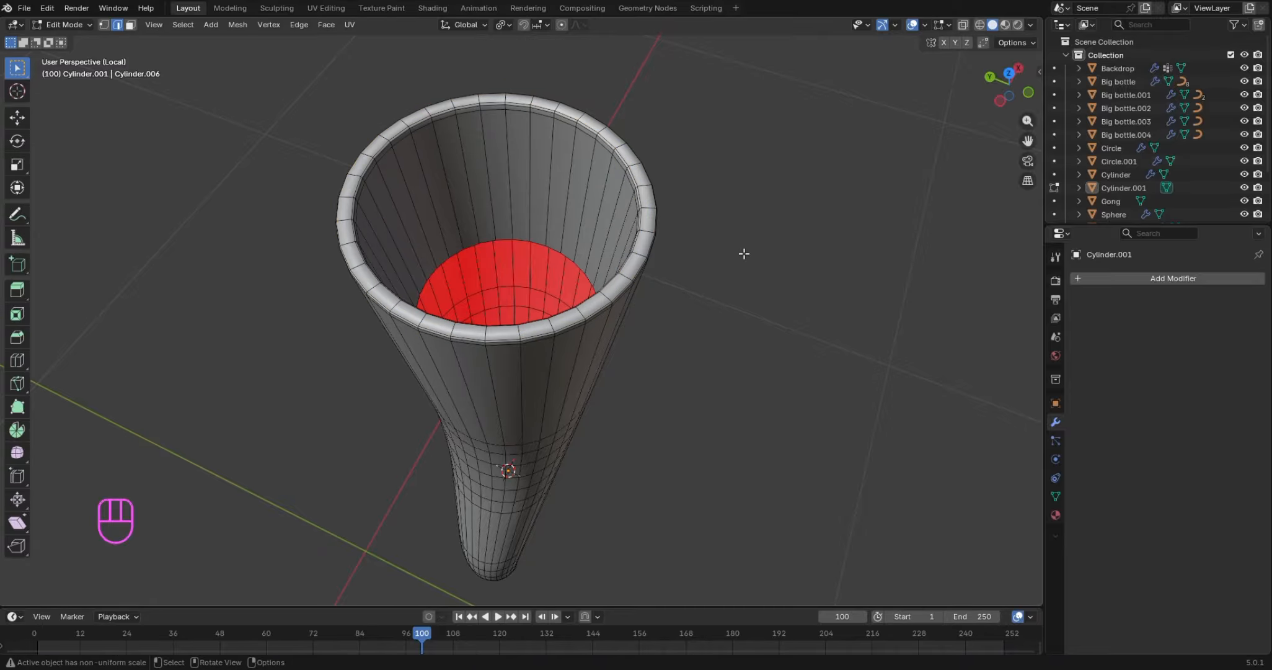
# Add a Subdivision Surface modifier to the horn in Object Mode and set its viewport level to 2
pyautogui.press('Tab')
pyautogui.scroll(2, 750, 235)
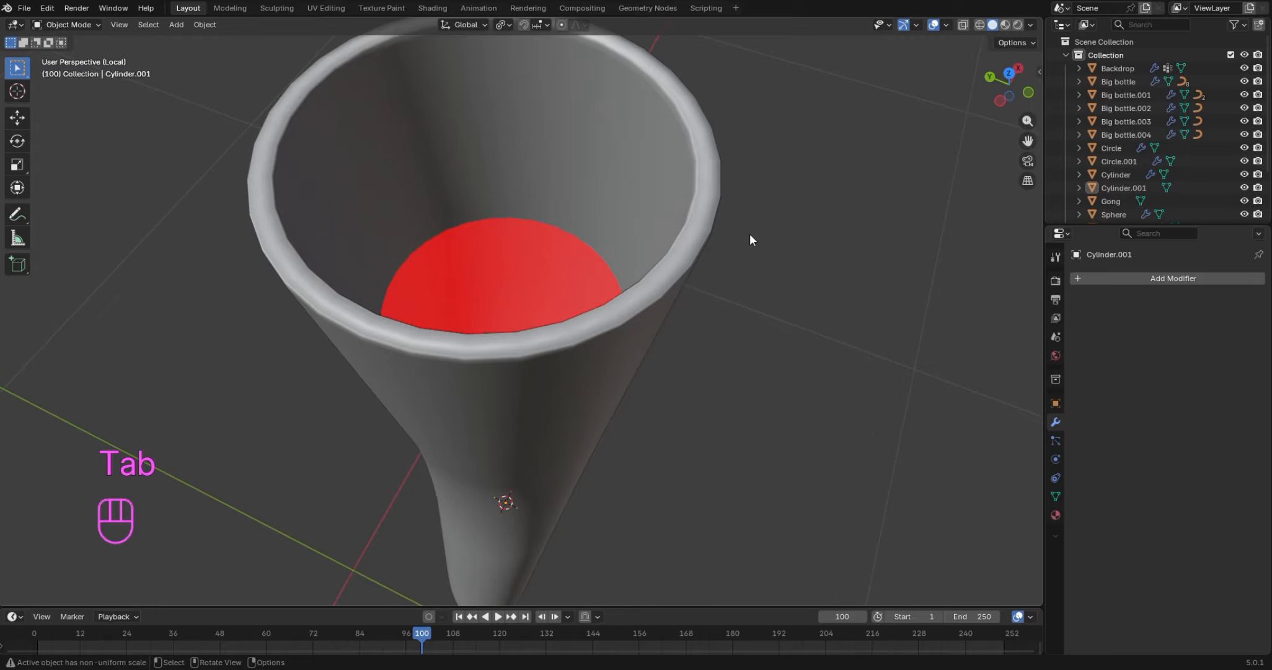
pyautogui.click(654, 291)
pyautogui.click(1128, 282)
pyautogui.moveTo(1128, 281)
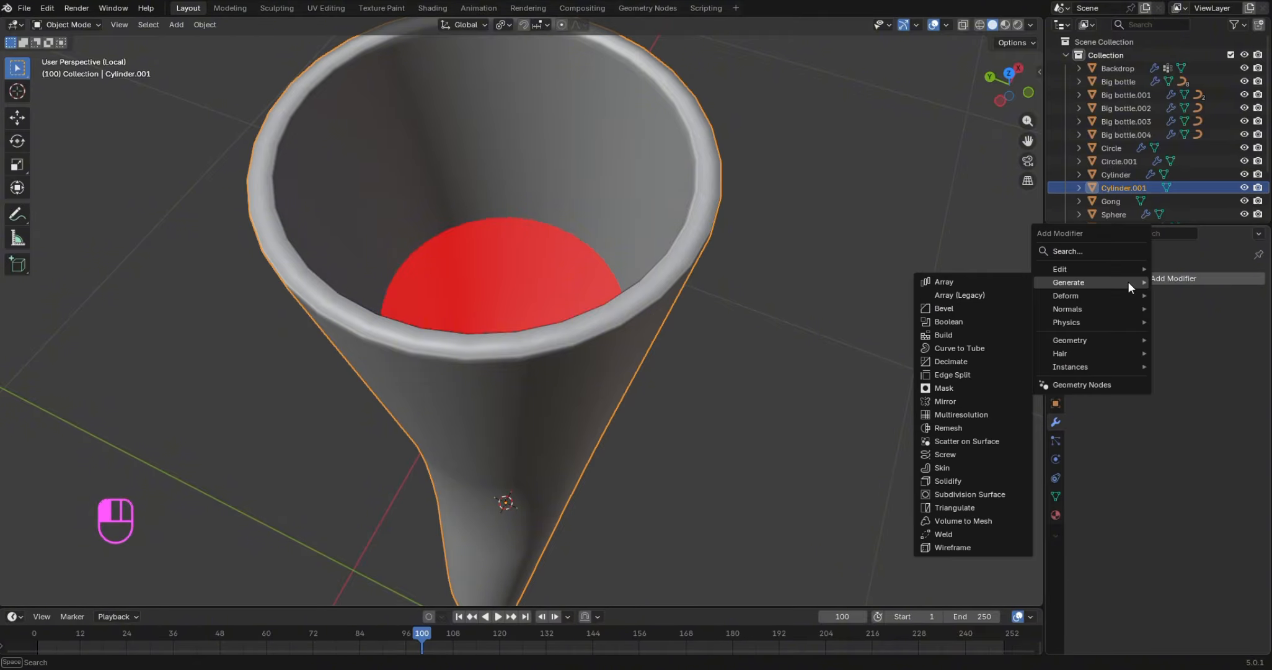
pyautogui.click(1000, 494)
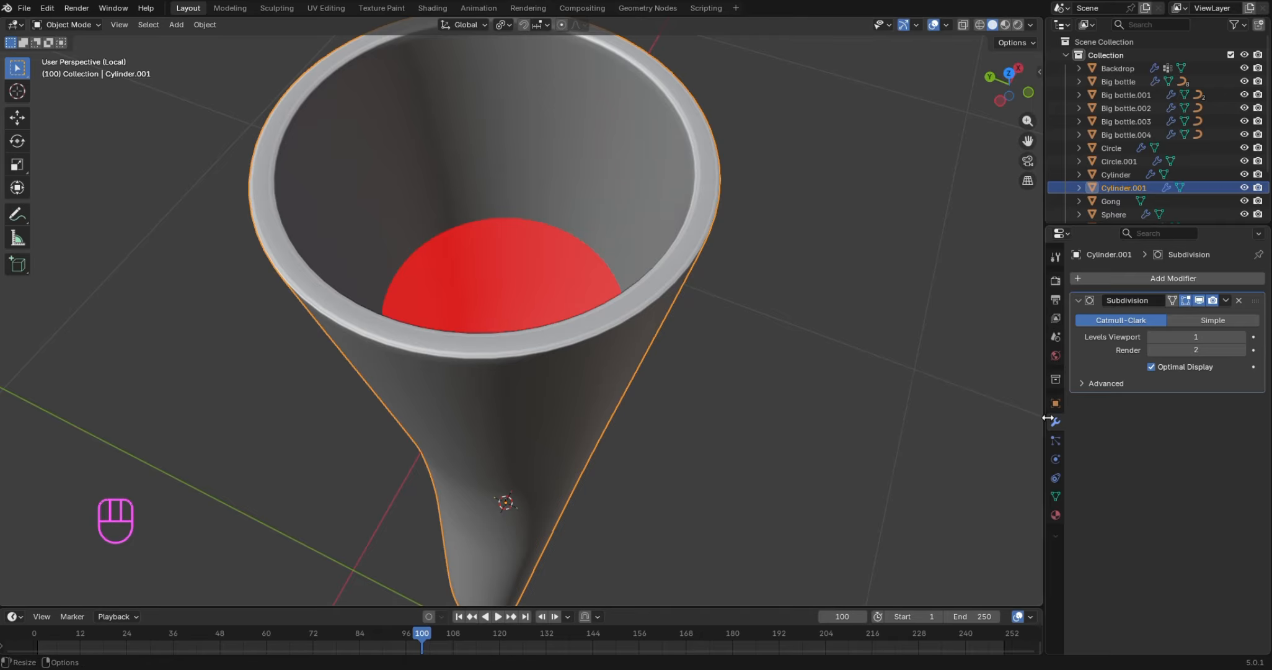
pyautogui.click(1244, 338)
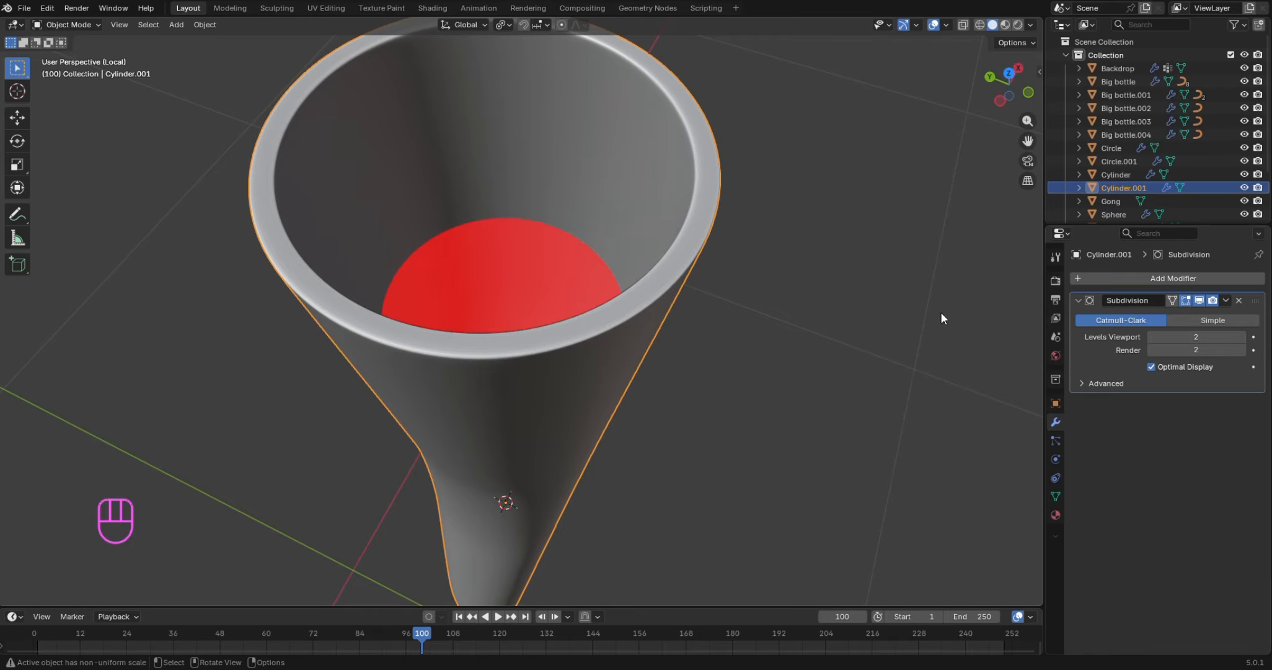
pyautogui.click(901, 266)
# Exit local view to show the whole table scene and scale the horn down to about 0.707
pyautogui.scroll(-2, 901, 267)
pyautogui.scroll(-5, 900, 267)
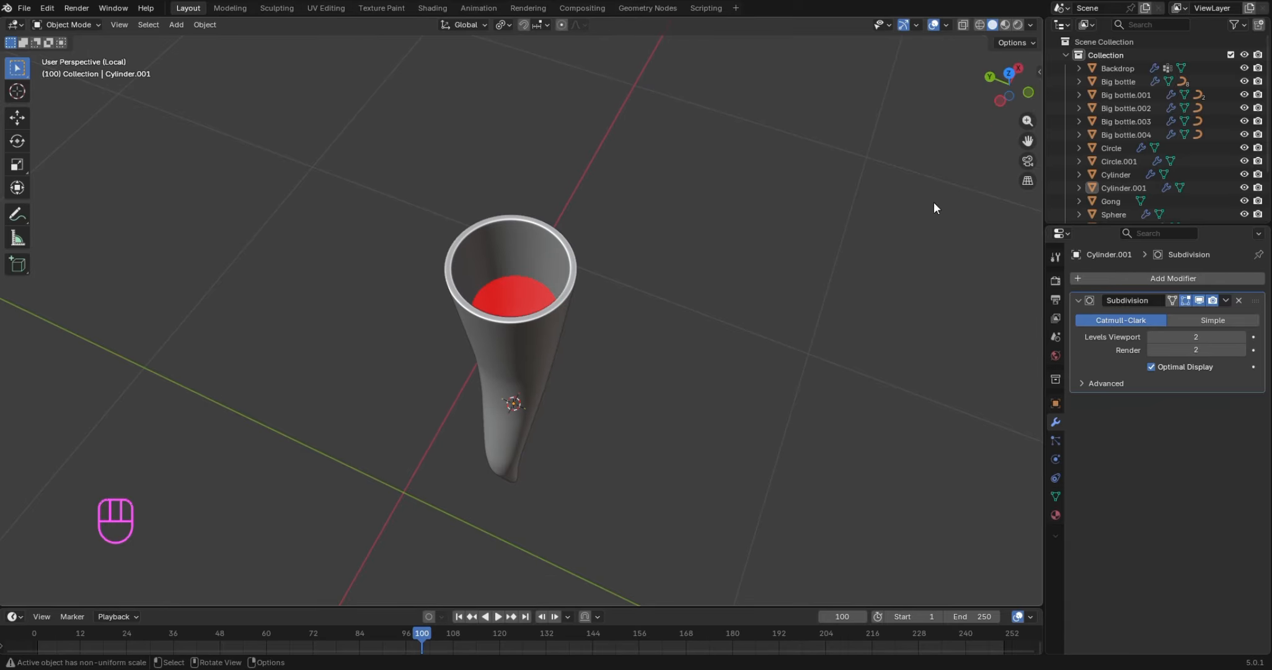
pyautogui.moveTo(1013, 95)
pyautogui.mouseDown()
pyautogui.moveTo(986, 114)
pyautogui.moveTo(1008, 103)
pyautogui.mouseUp()
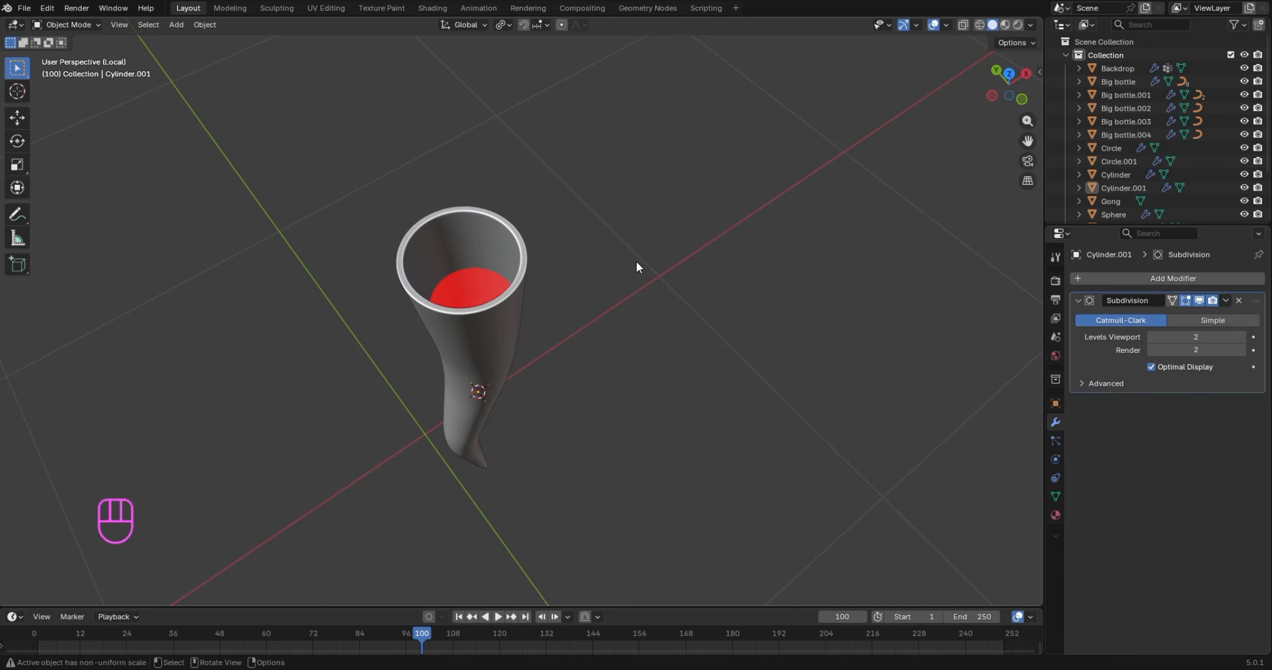
pyautogui.press('/')
pyautogui.scroll(-2, 580, 246)
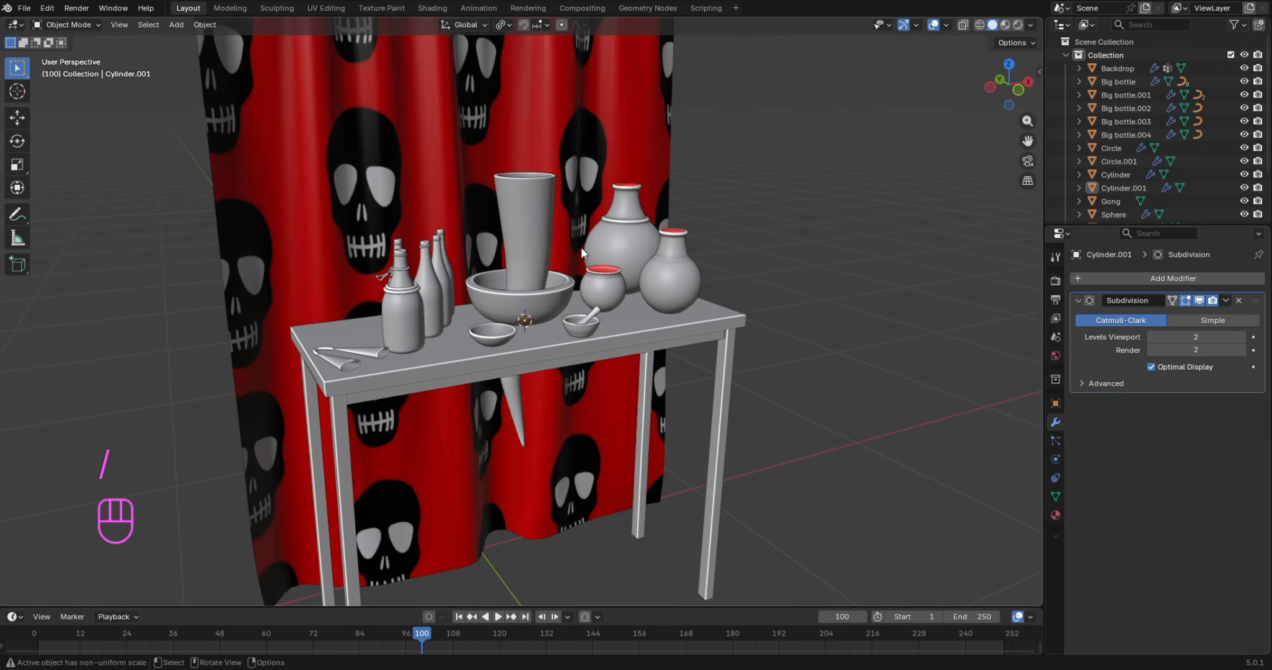
pyautogui.click(527, 224)
pyautogui.press('s')
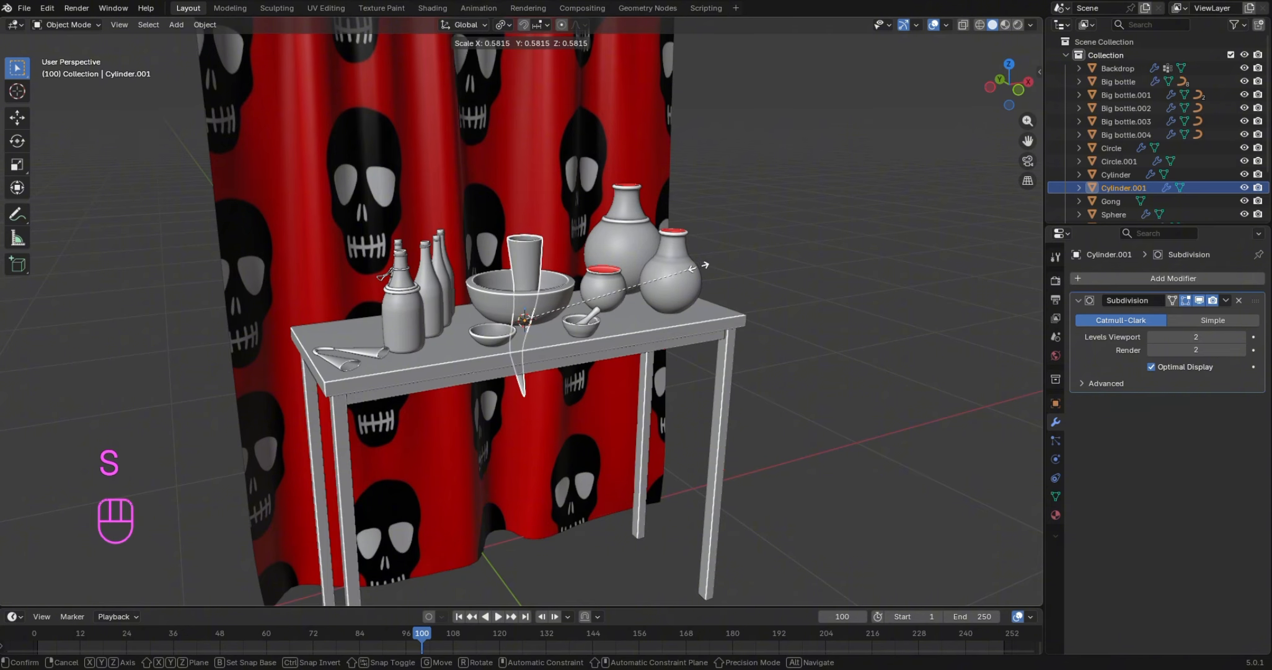
pyautogui.click(730, 242)
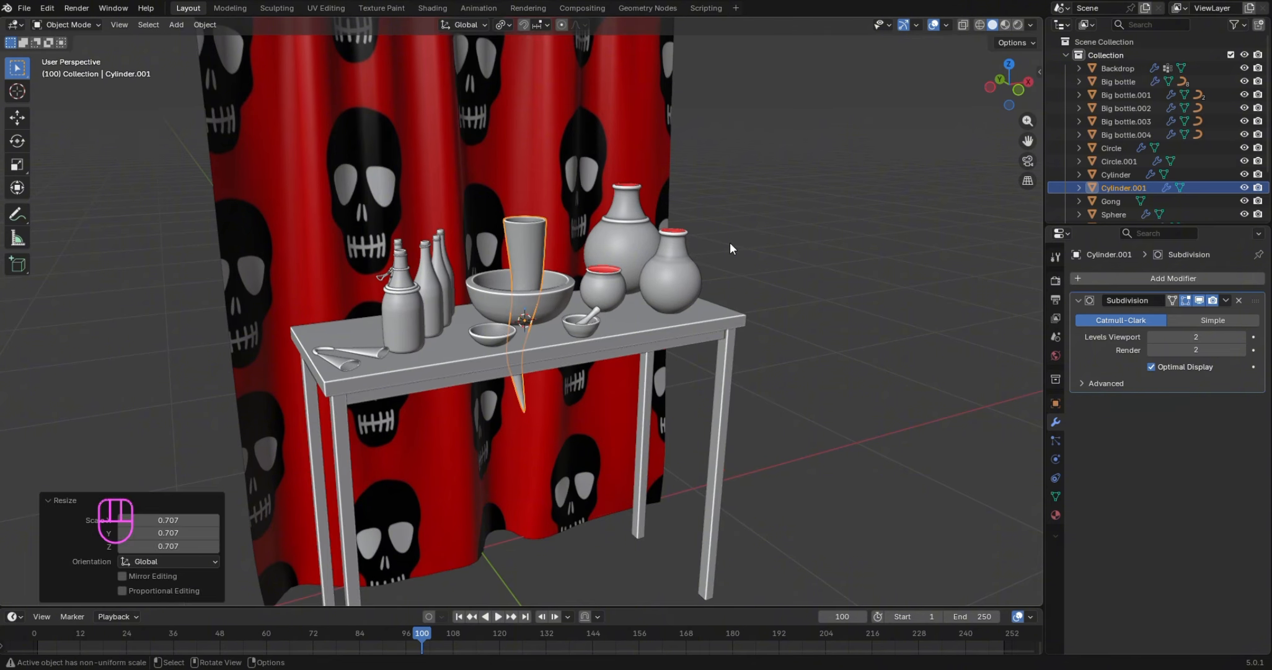
# Raise the horn about 0.48 m along Z above the table and rotate it 90° about the X axis
pyautogui.press('g')
pyautogui.press('z')
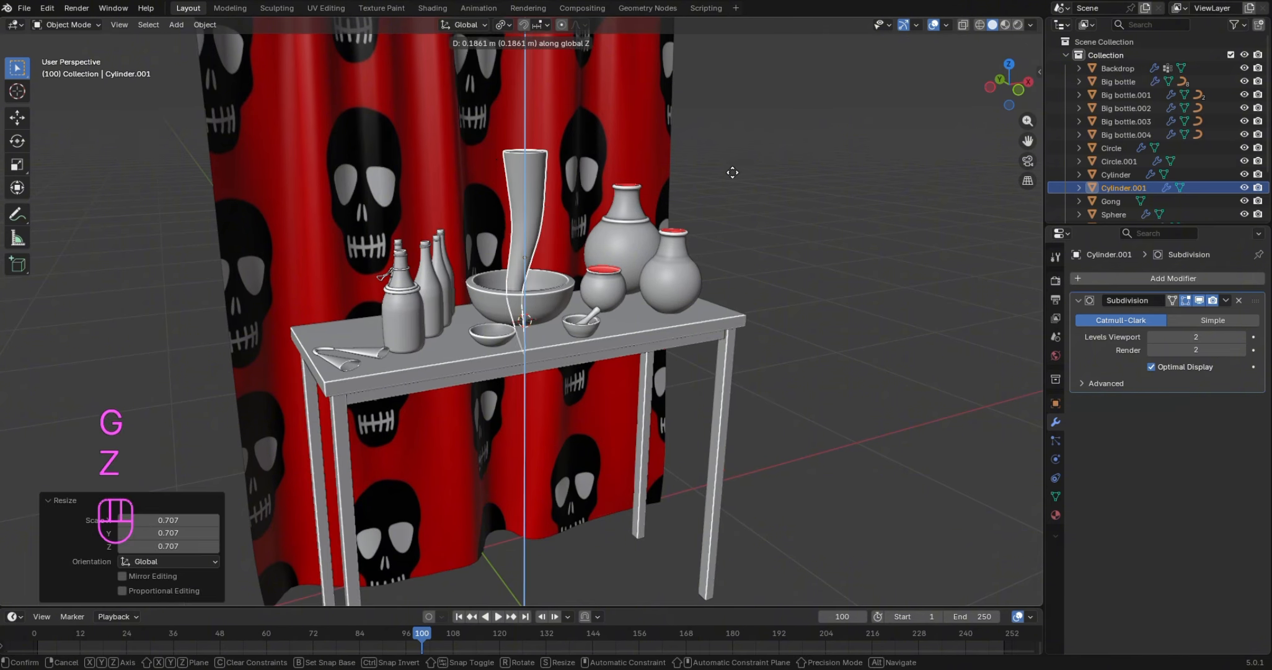
pyautogui.click(741, 73)
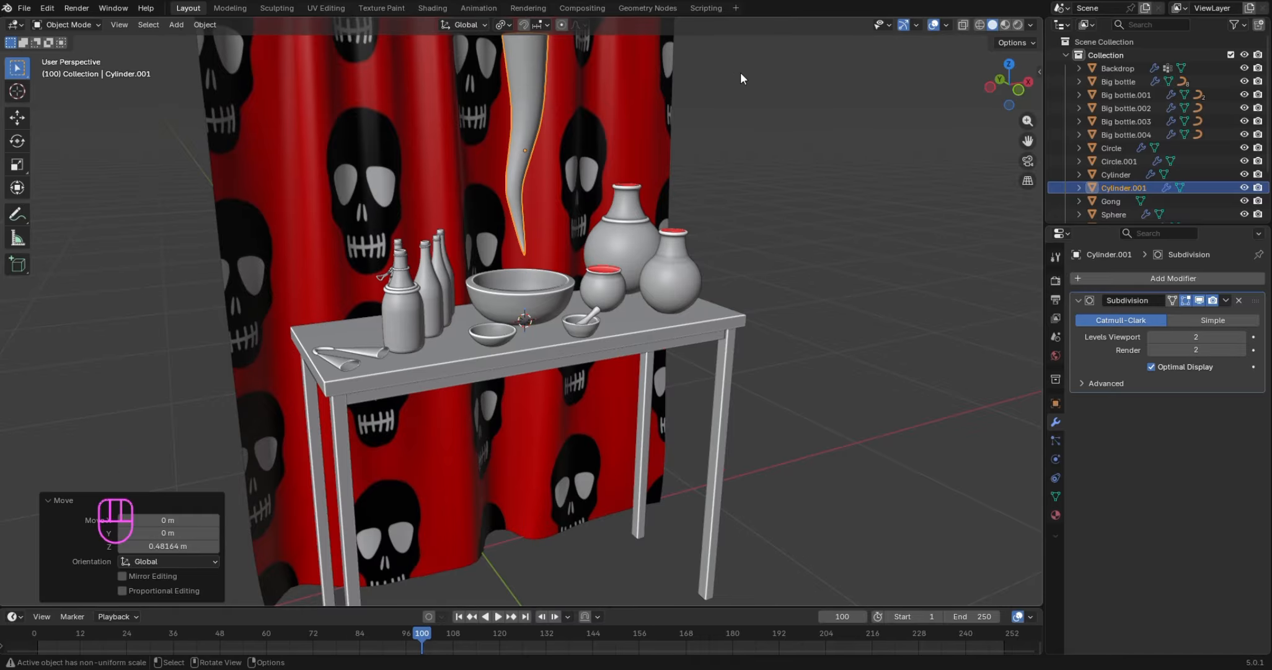
pyautogui.write('rx')
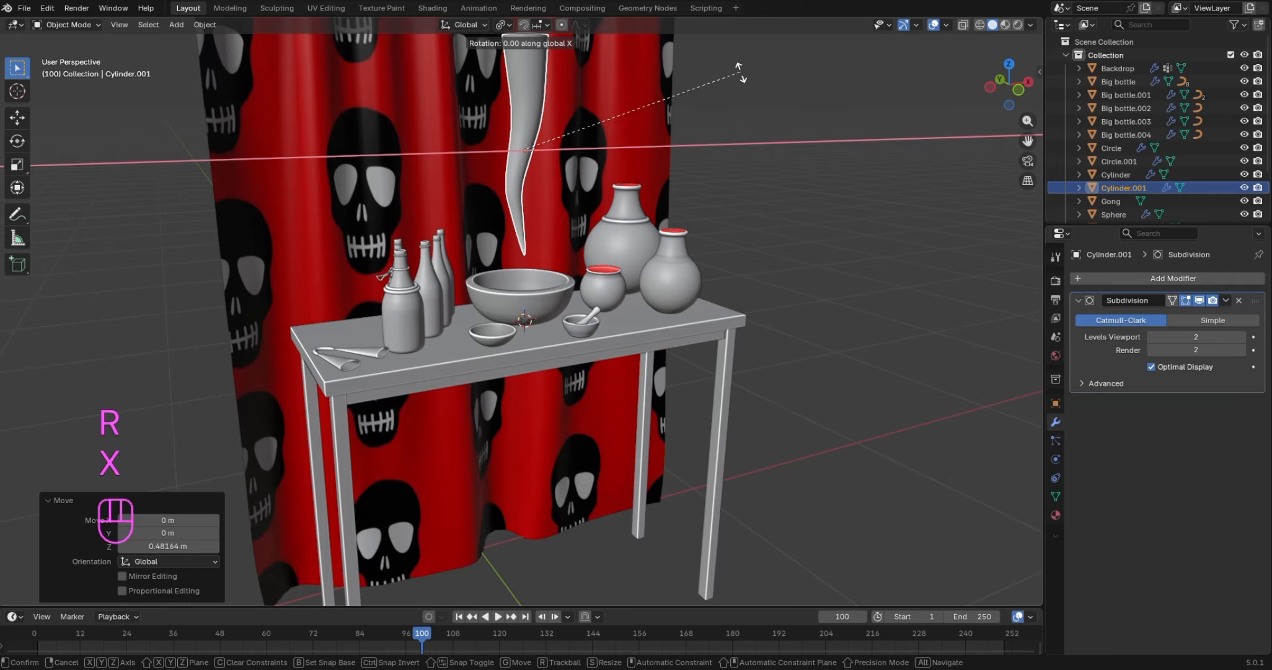
pyautogui.write('90')
pyautogui.press('Return')
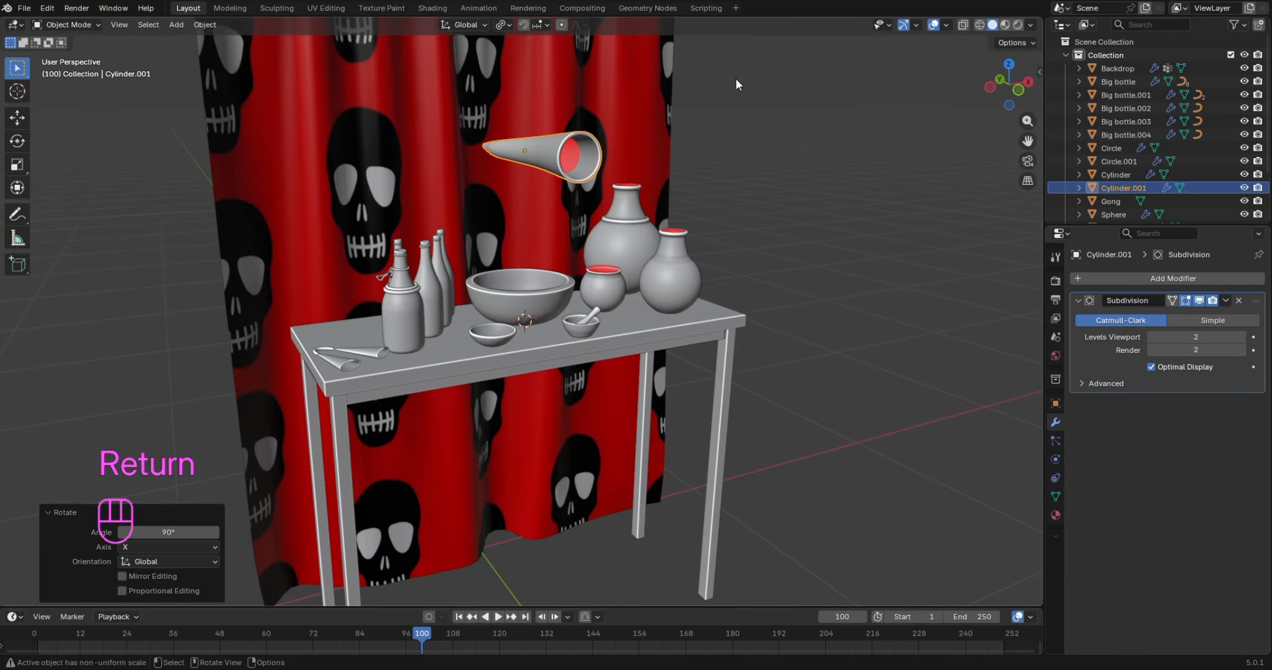
# Rotate the horn about 80° around the global Y axis so its curved tip turns sideways
pyautogui.press('KP_1')
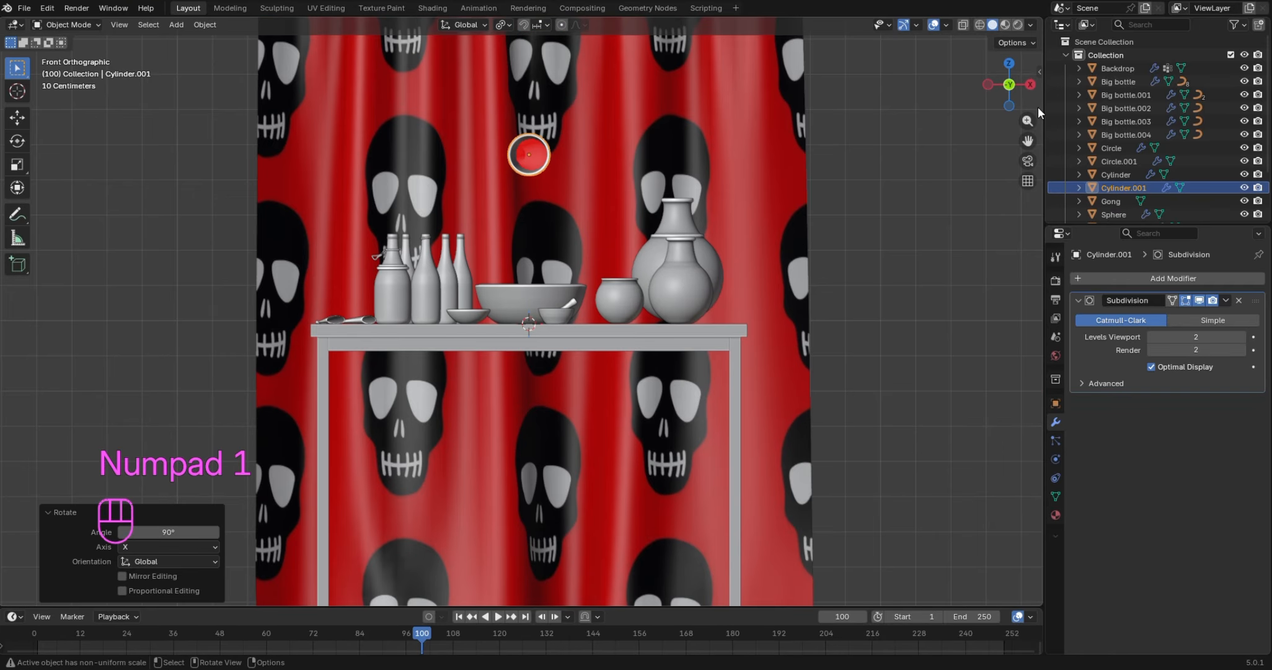
pyautogui.moveTo(1029, 99); pyautogui.dragTo(780, 122)
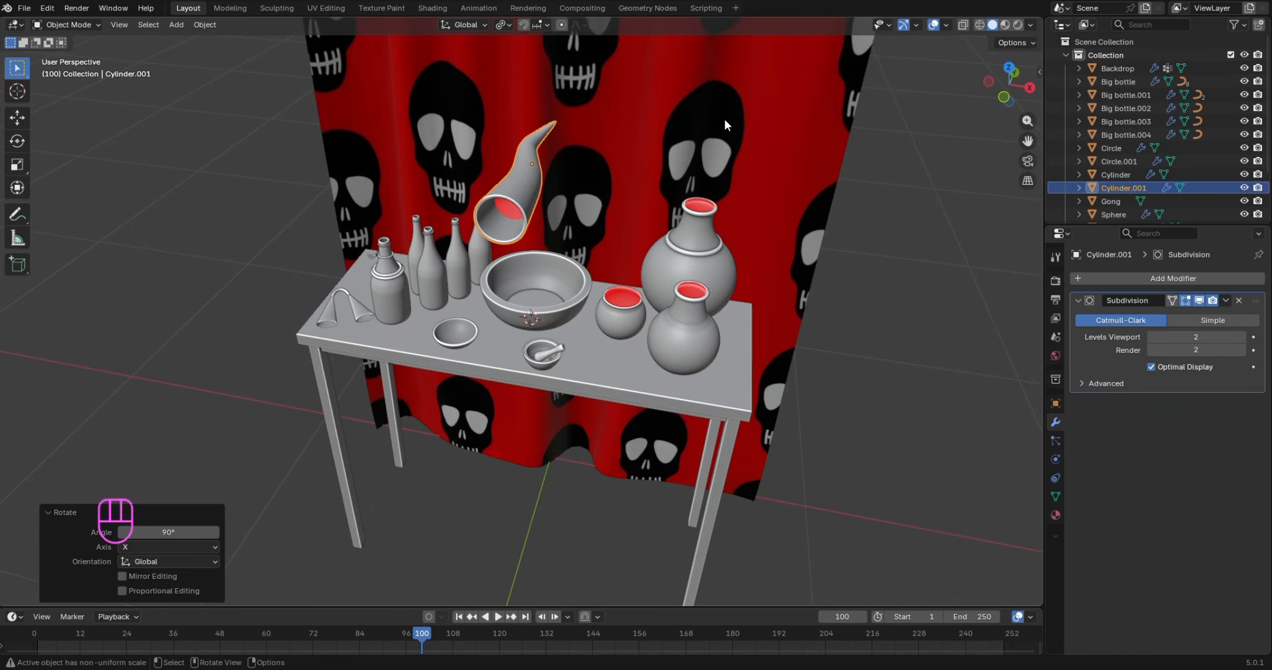
pyautogui.press('r')
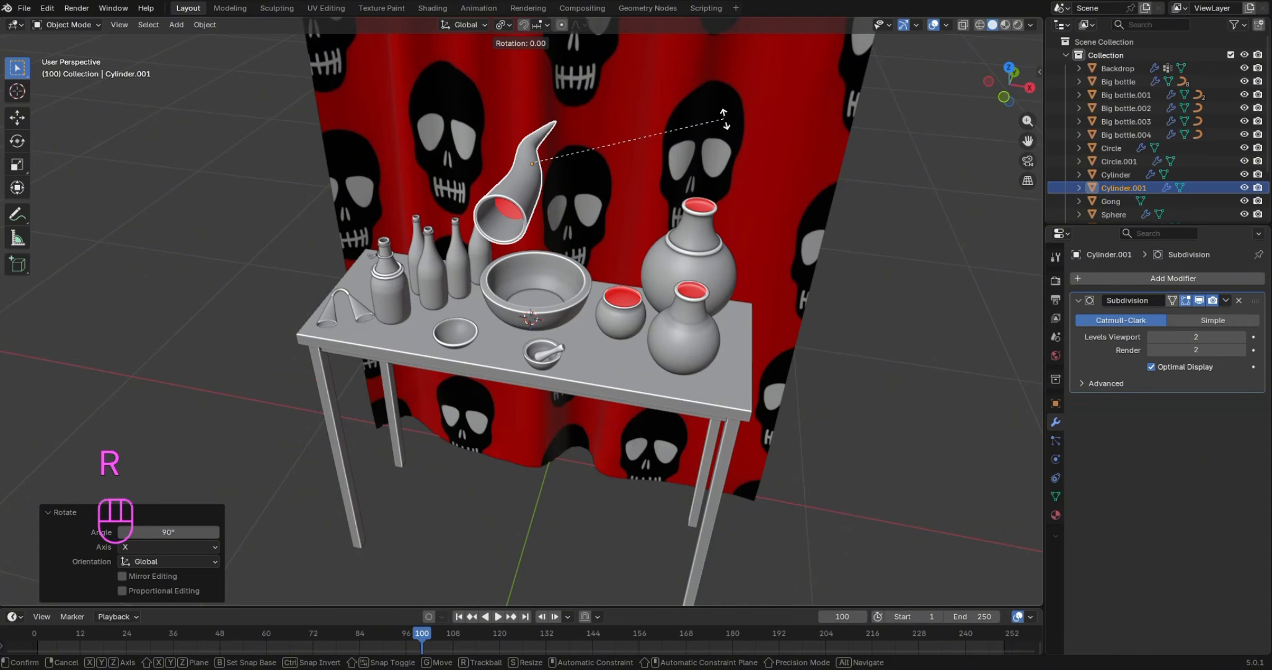
pyautogui.press('y')
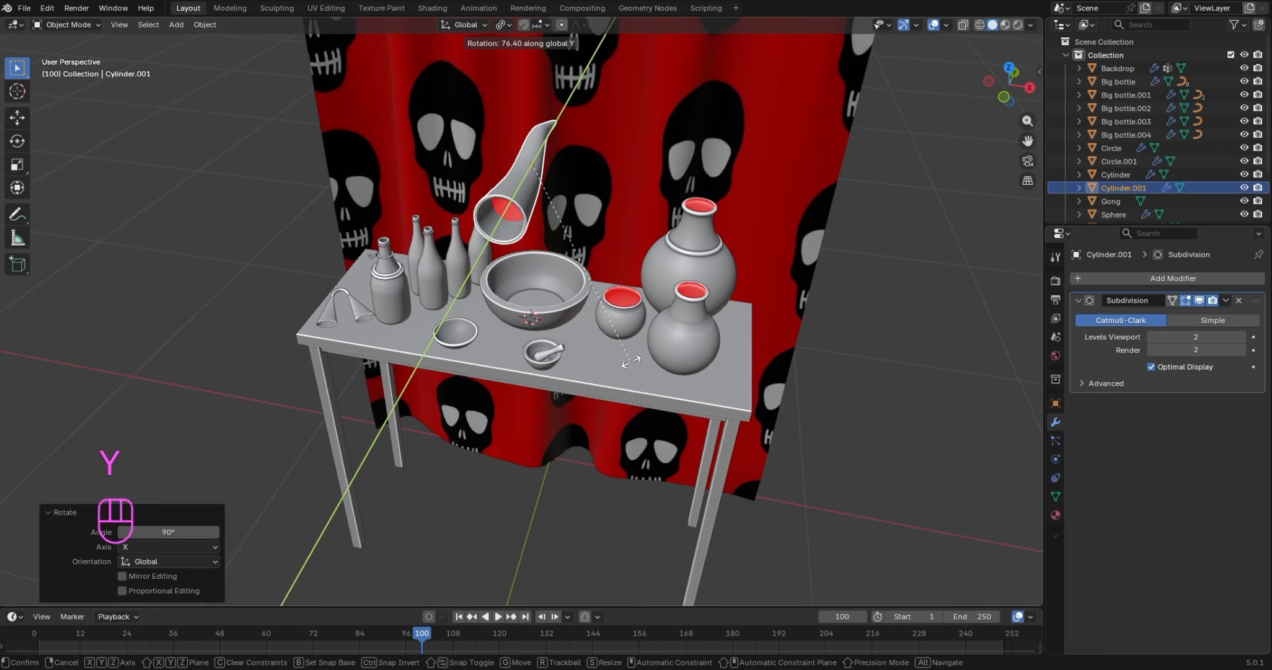
pyautogui.click(570, 252)
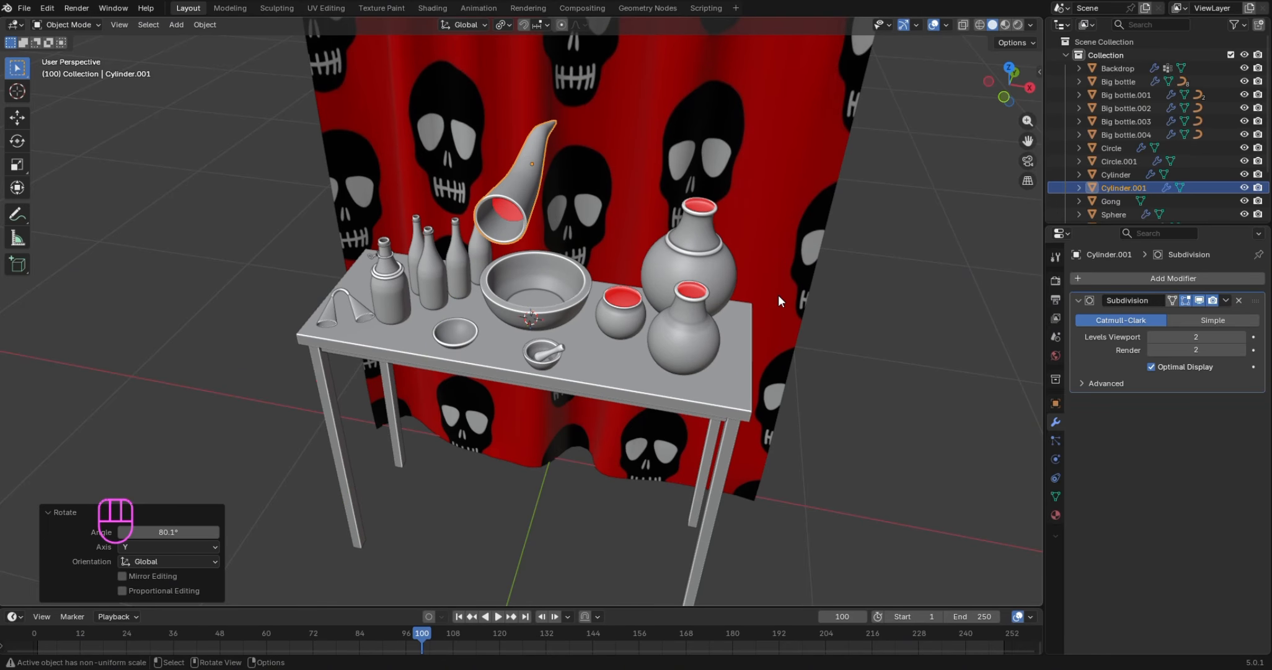
# In front view, move the horn about -0.149 m along X and lower it about 0.391 m along Z onto the table
pyautogui.press('KP_1')
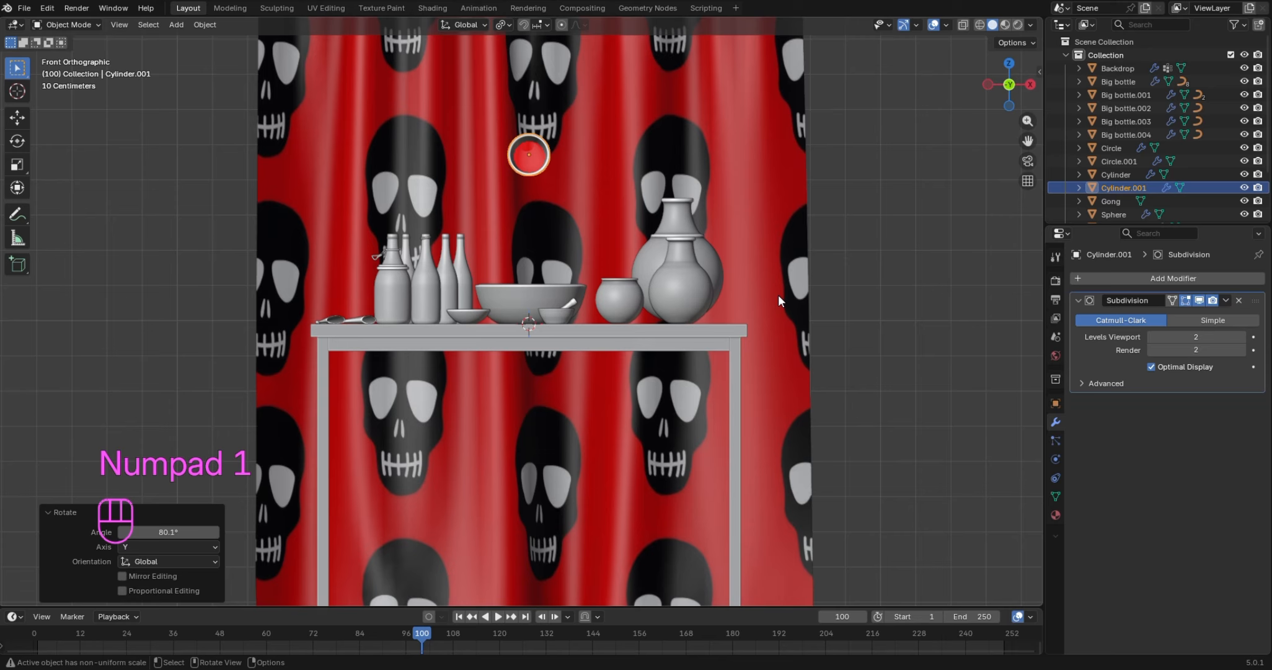
pyautogui.press('g')
pyautogui.press('x')
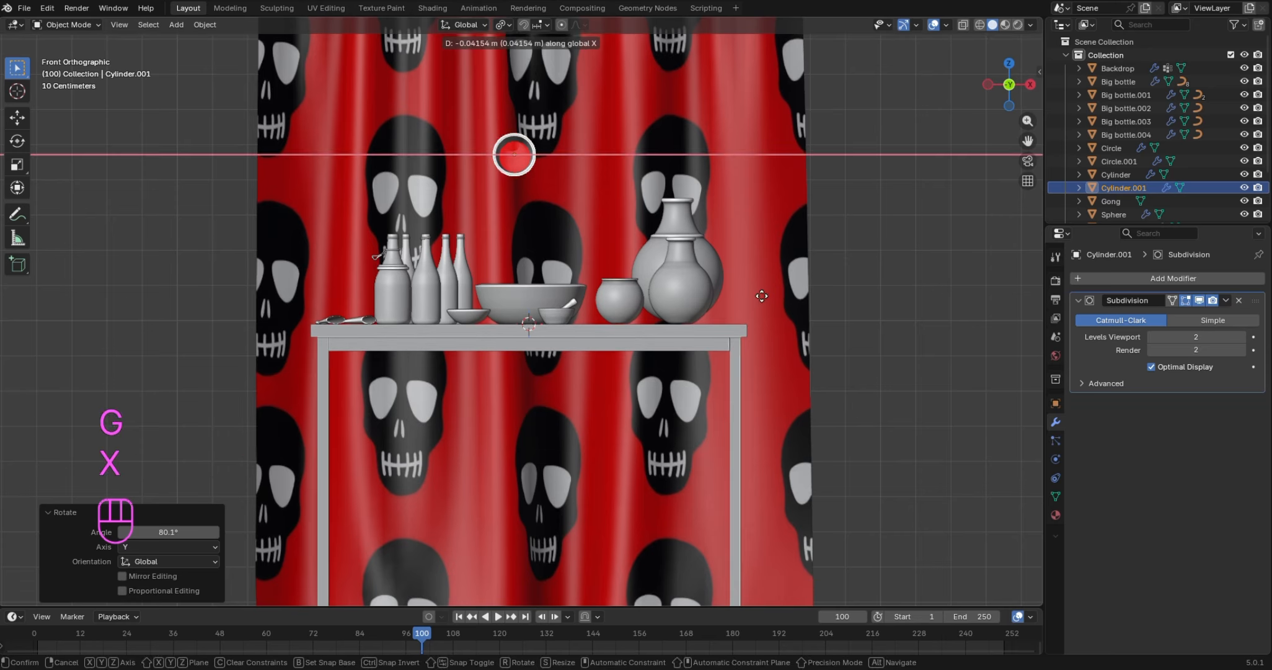
pyautogui.click(727, 307)
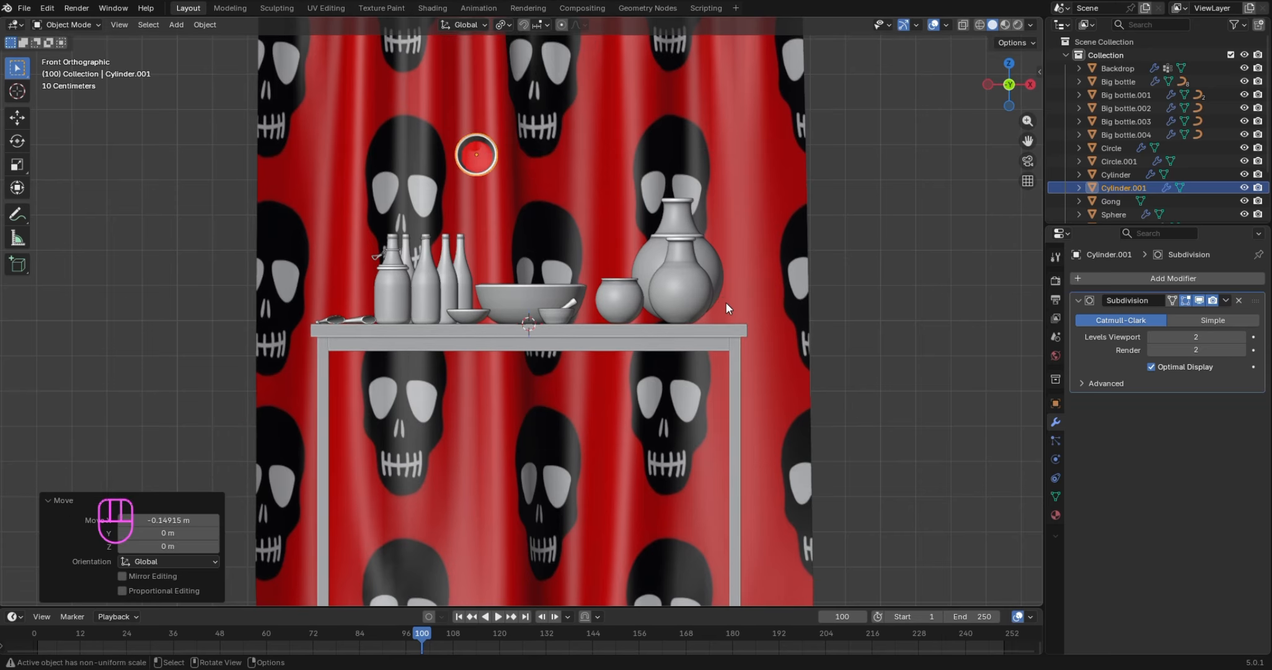
pyautogui.press('g')
pyautogui.press('z')
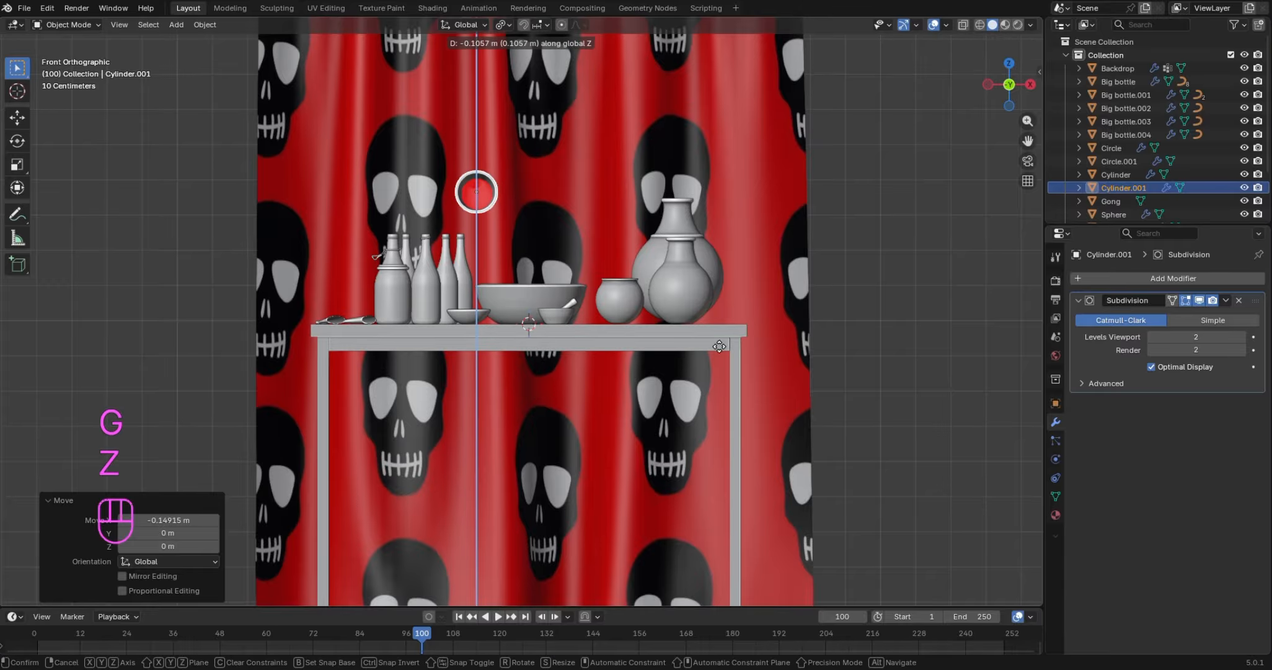
pyautogui.click(681, 442)
# In top view, scale the horn to about 0.759 so it fits within the table's depth
pyautogui.press('KP_7')
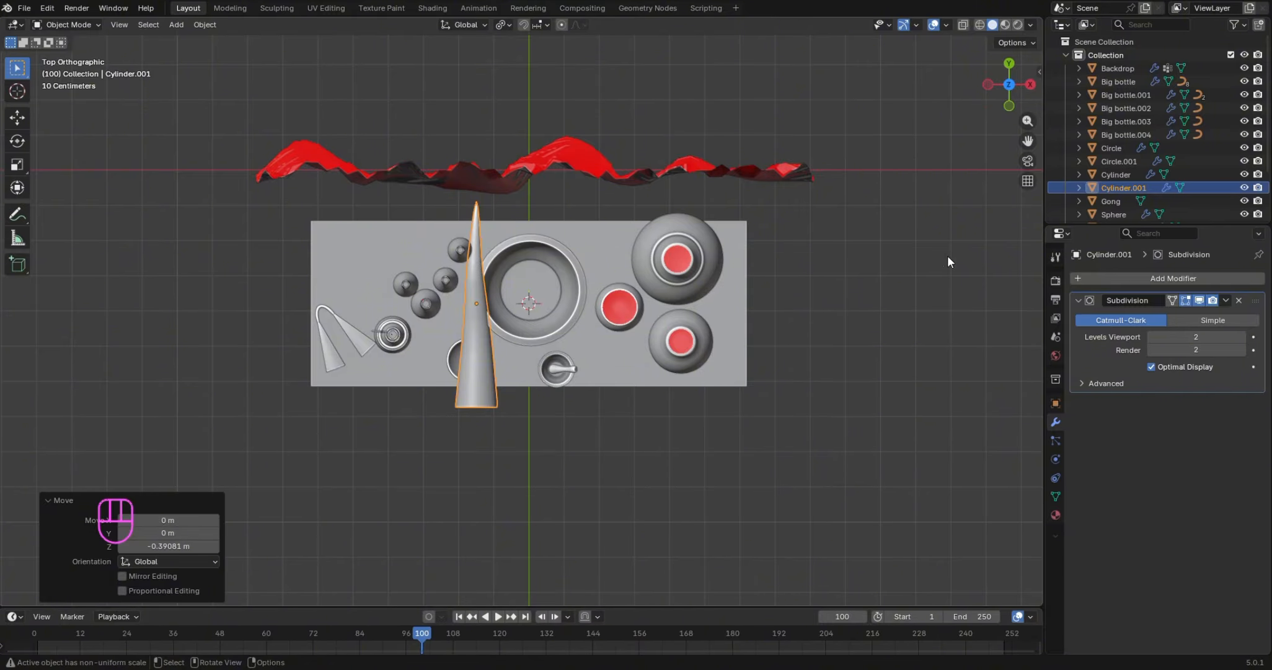
pyautogui.press('s')
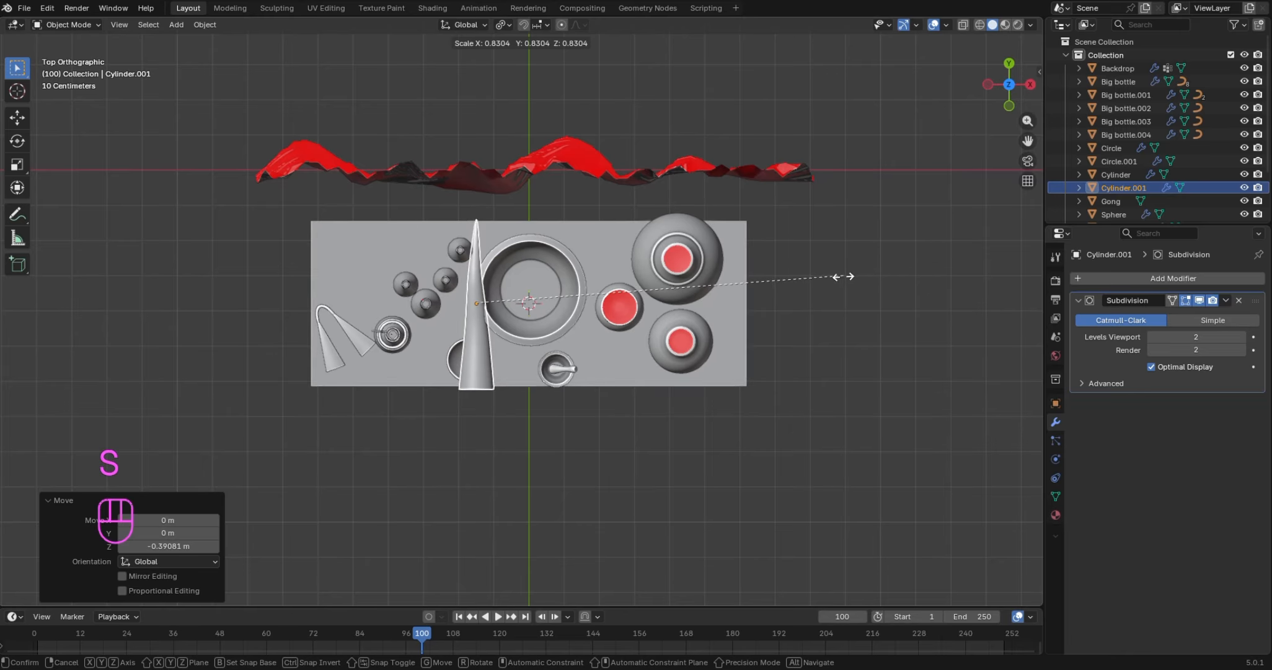
pyautogui.click(816, 281)
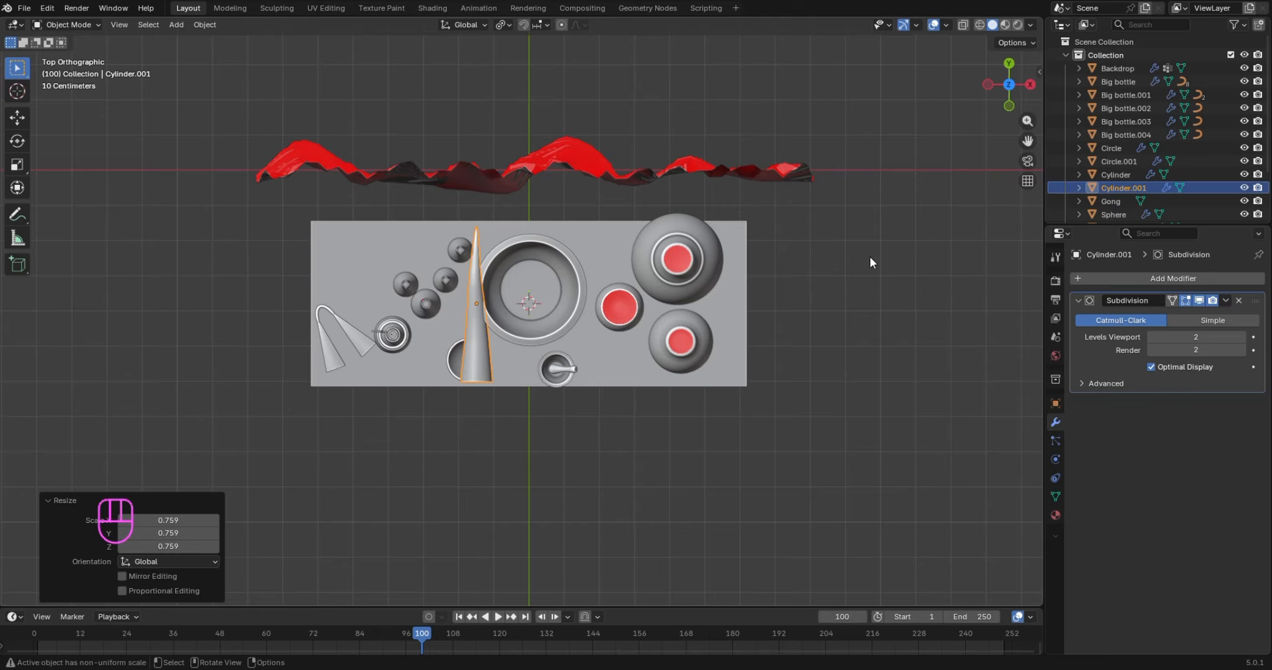
# Rotate the horn about 32.8° in top view and move it about -0.055 m along X, between the bottles and the large bowl
pyautogui.press('r')
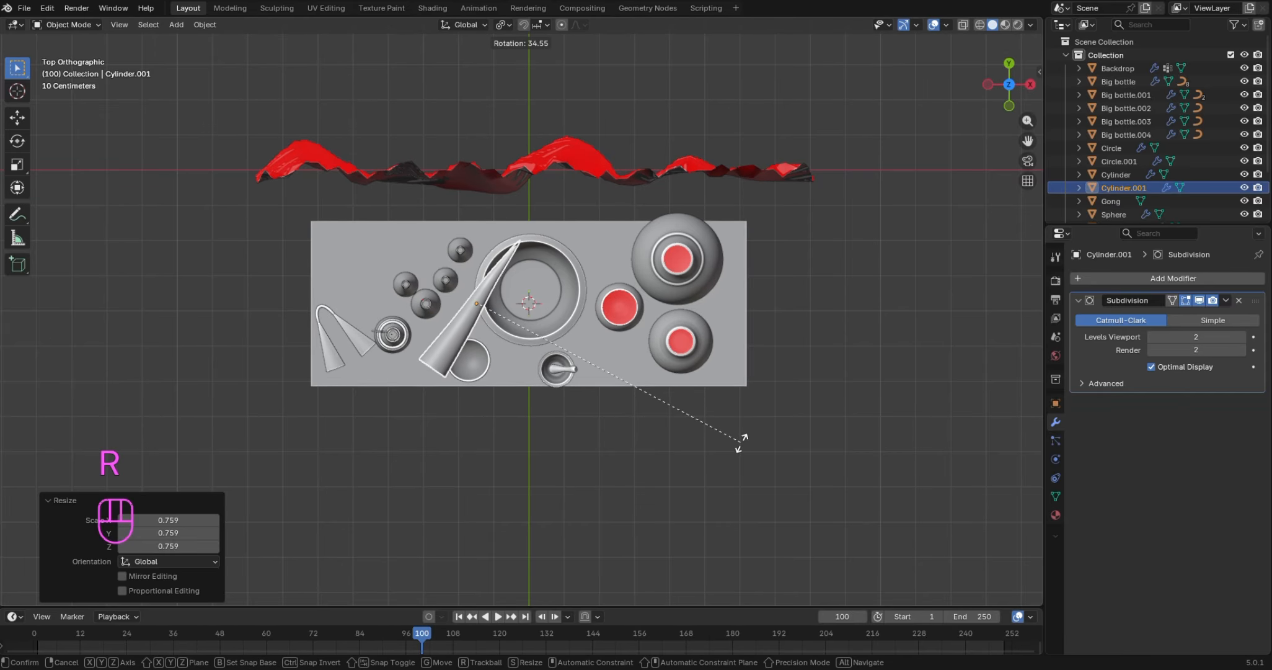
pyautogui.click(738, 431)
pyautogui.press('g')
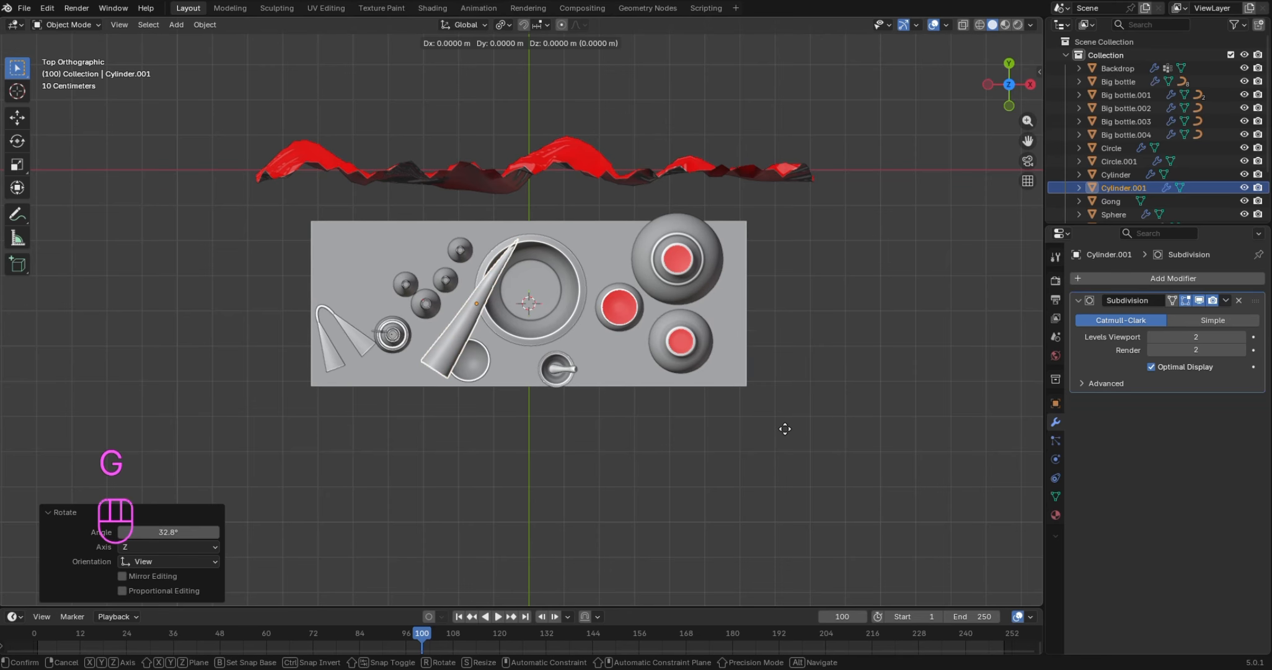
pyautogui.press('x')
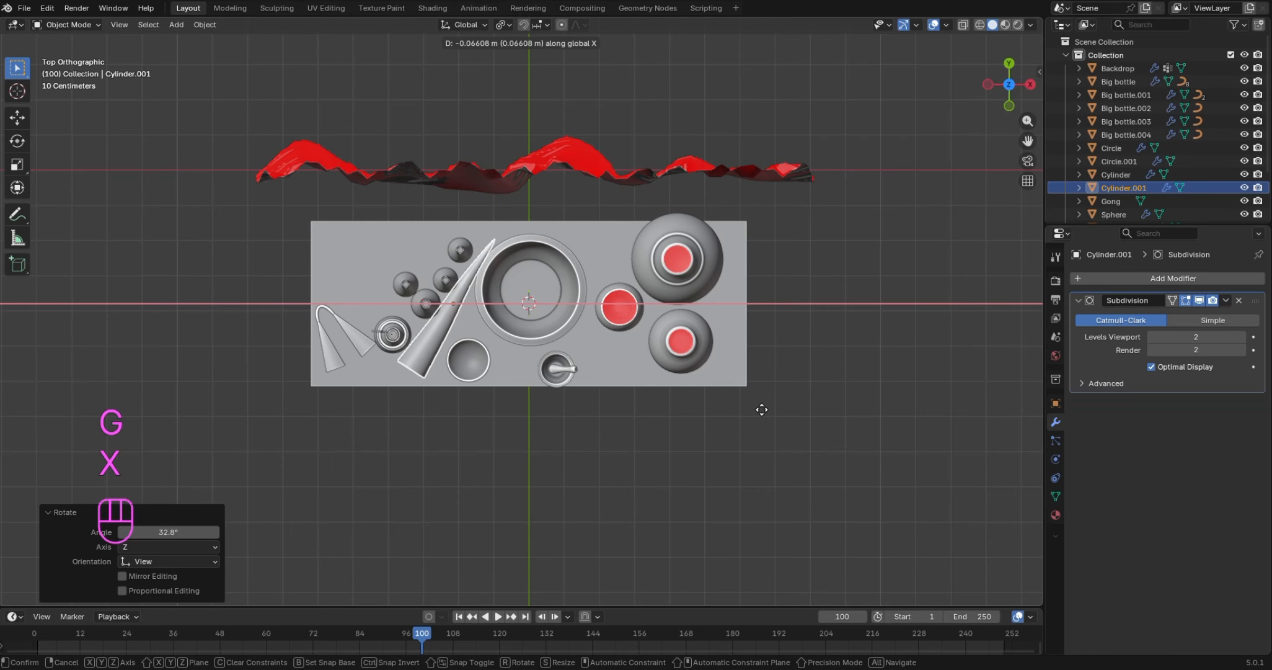
pyautogui.click(767, 415)
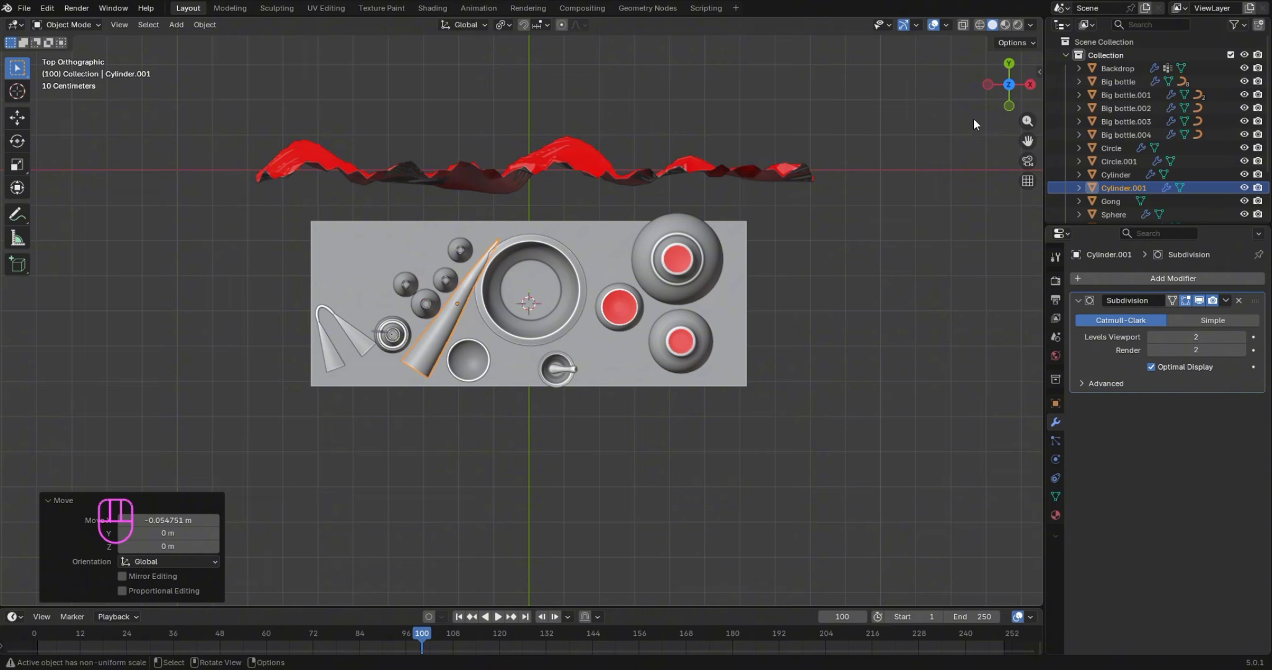
pyautogui.moveTo(993, 86); pyautogui.dragTo(987, 53)
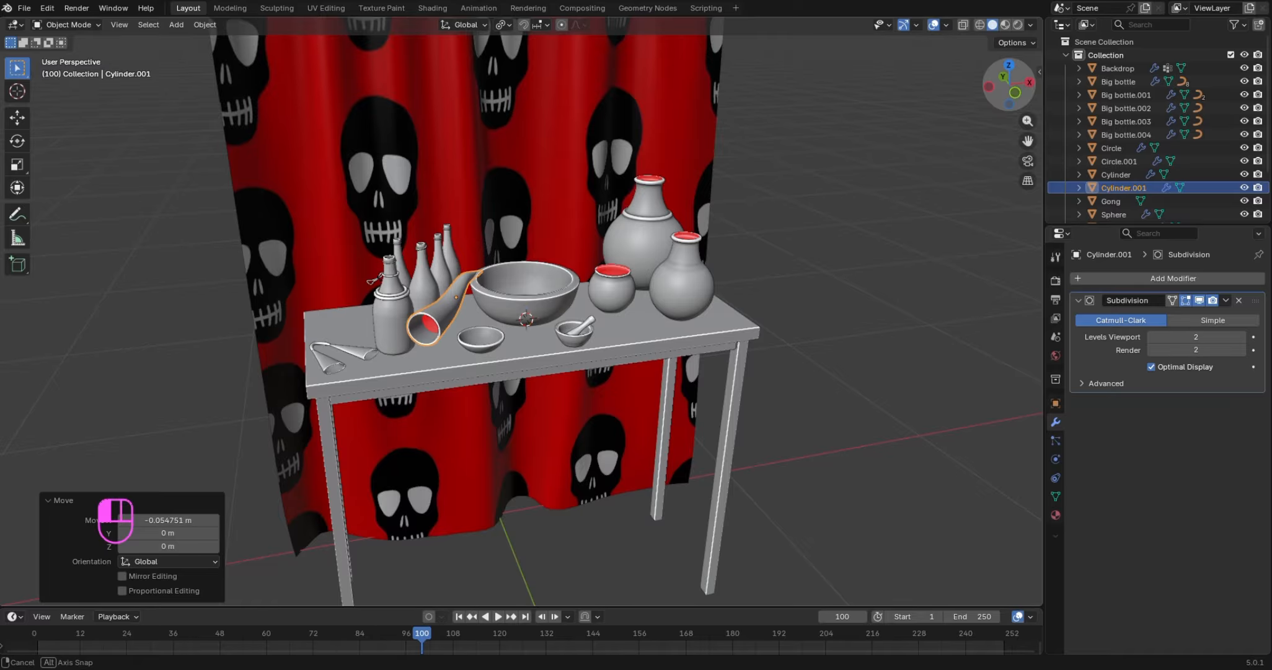
pyautogui.moveTo(987, 54); pyautogui.dragTo(987, 54)
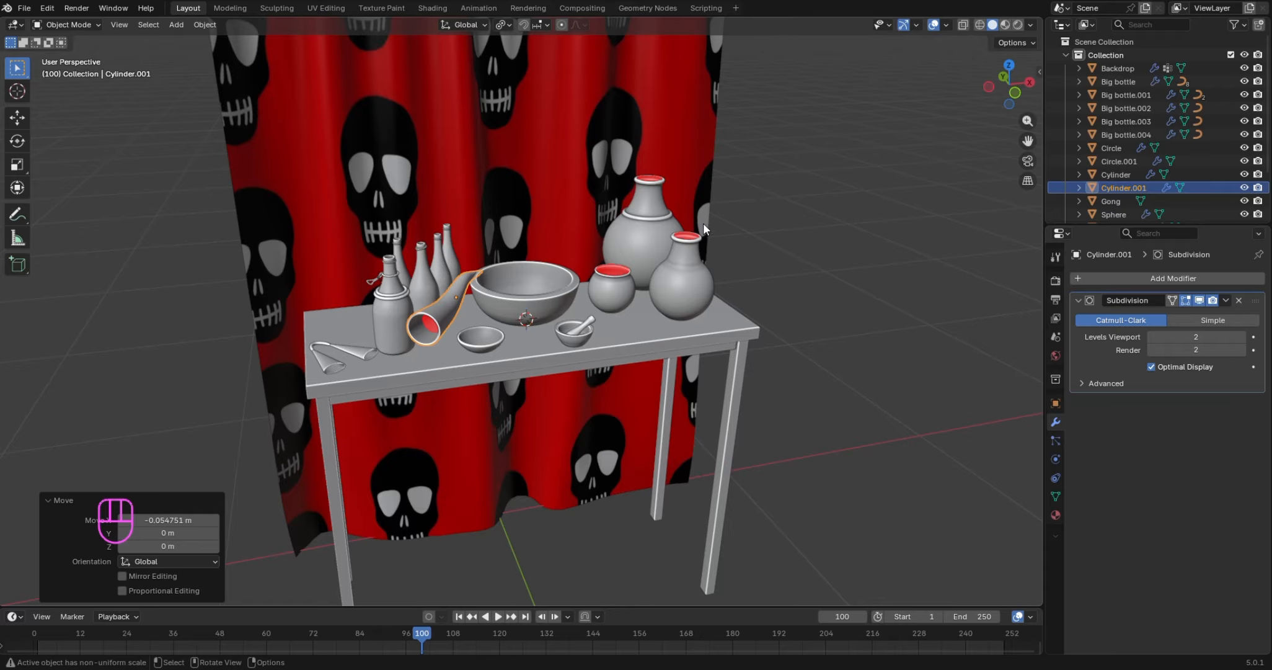
pyautogui.press('r')
pyautogui.press('y')
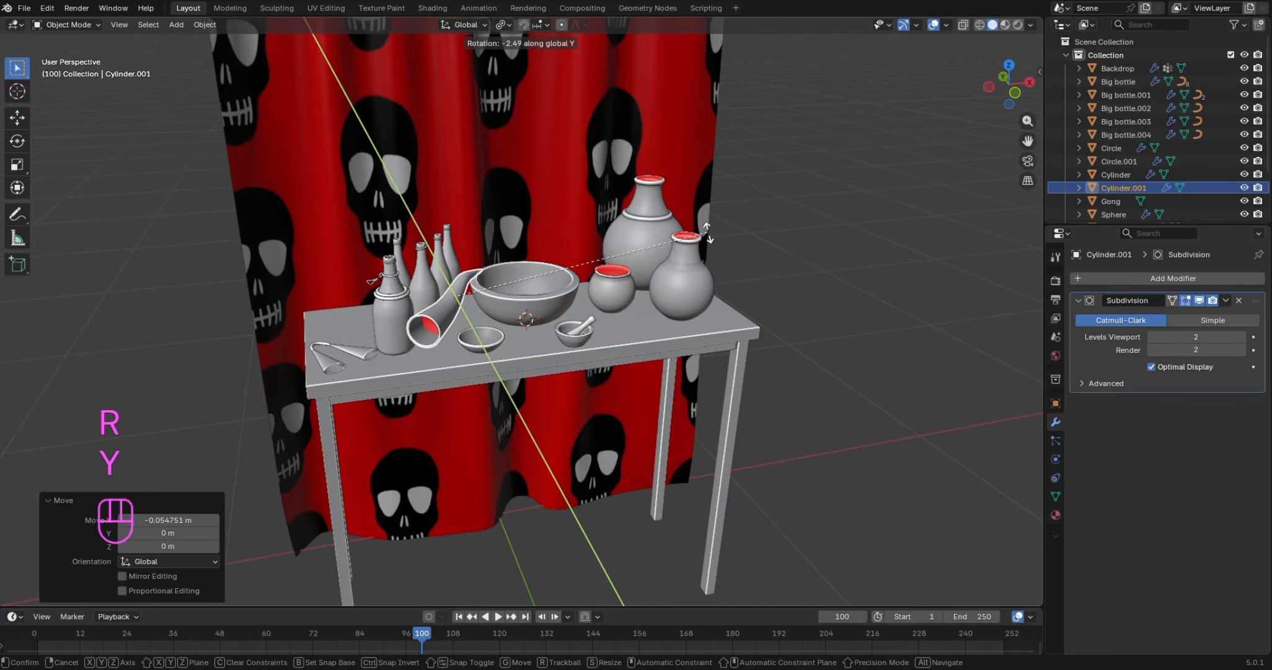
pyautogui.press('r')
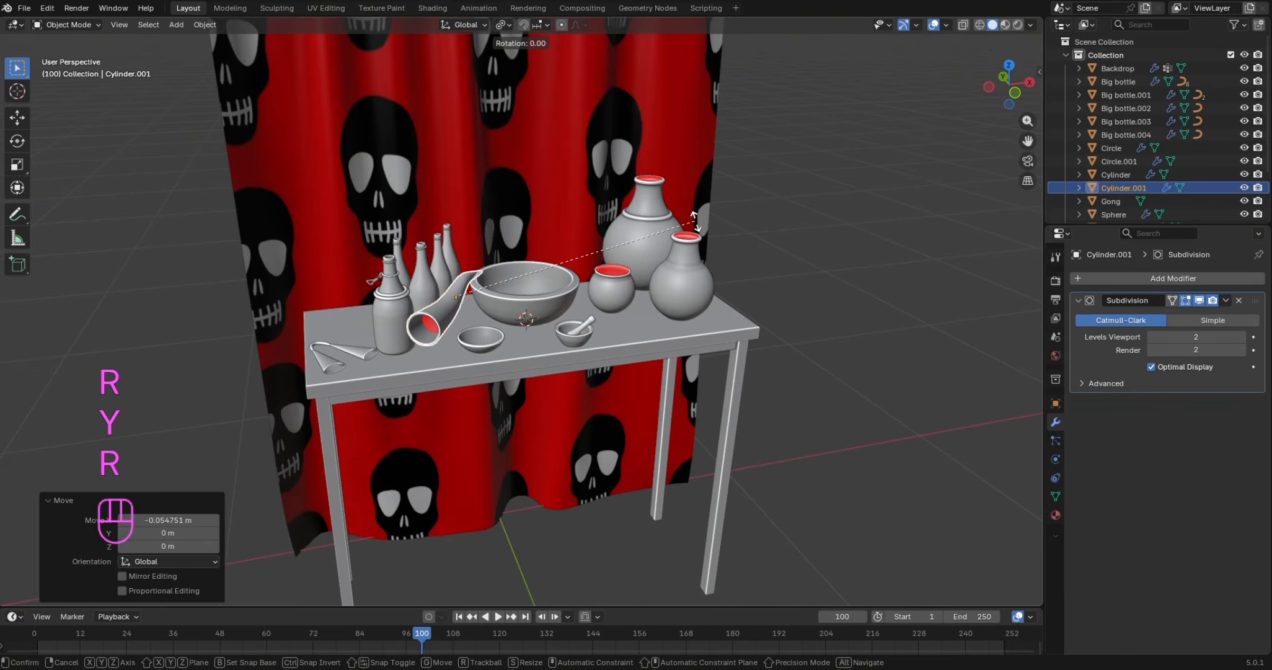
pyautogui.press('x')
pyautogui.click(670, 213)
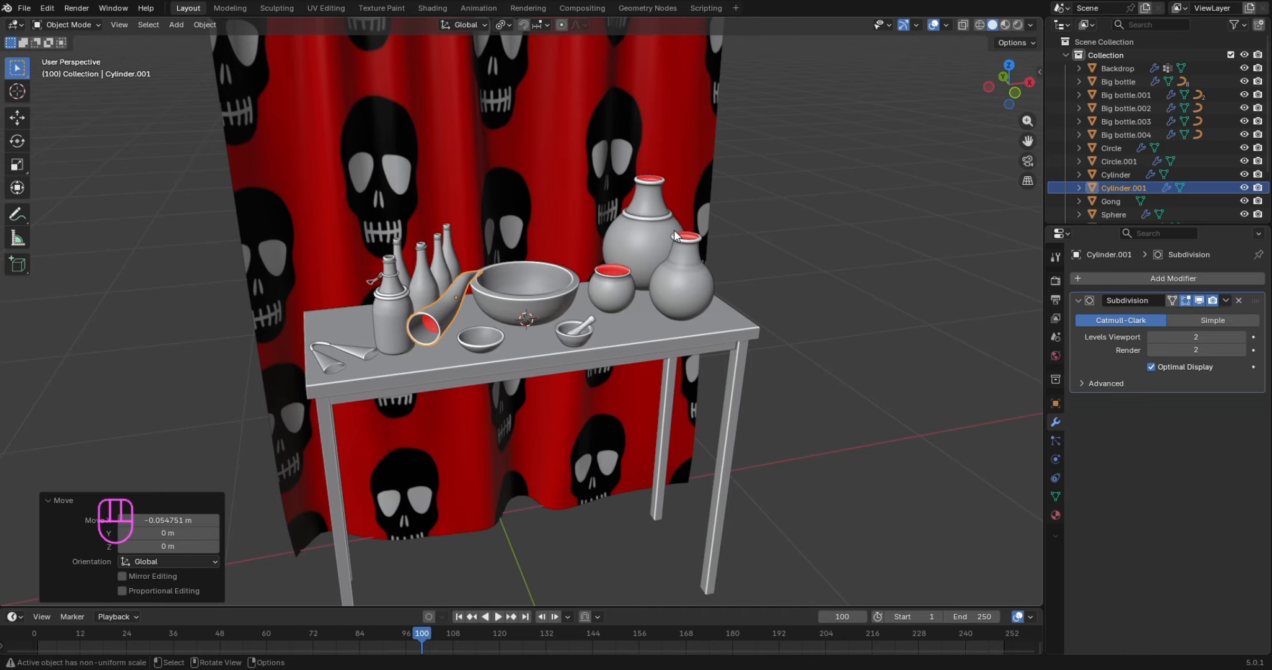
# Tilt the horn on the table with a trackball rotation of about 4.58° and 2.86°
pyautogui.press('r')
pyautogui.press('r')
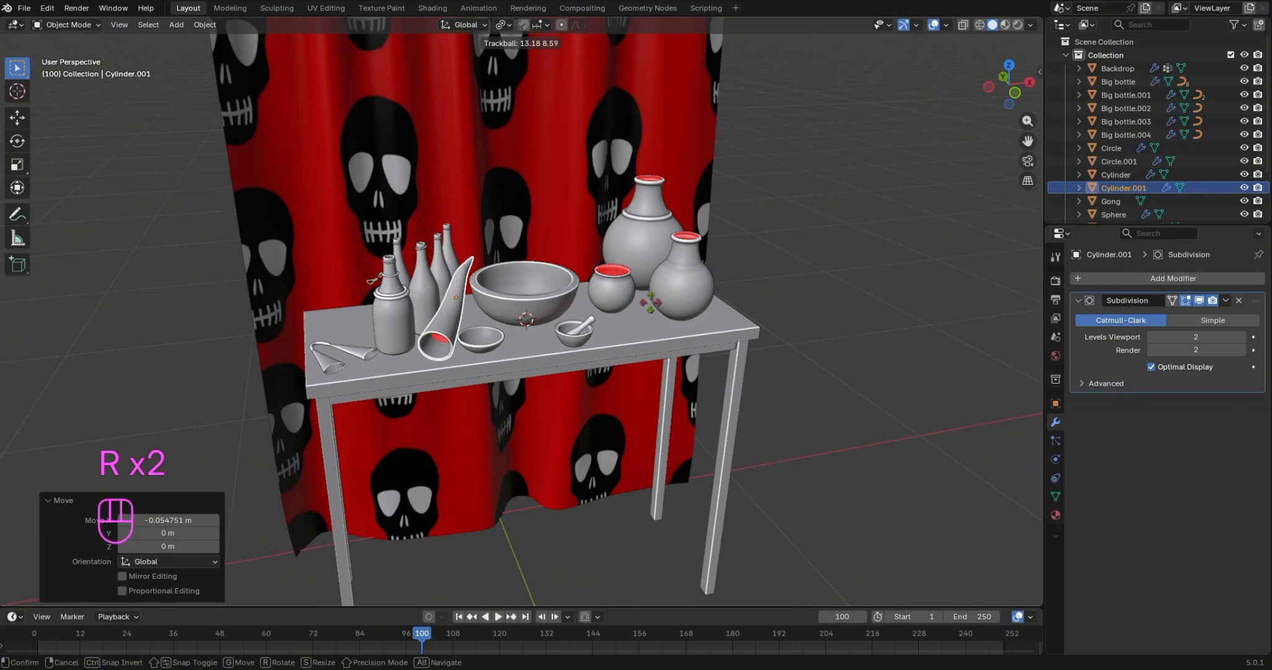
pyautogui.click(643, 292)
pyautogui.scroll(6, 527, 297)
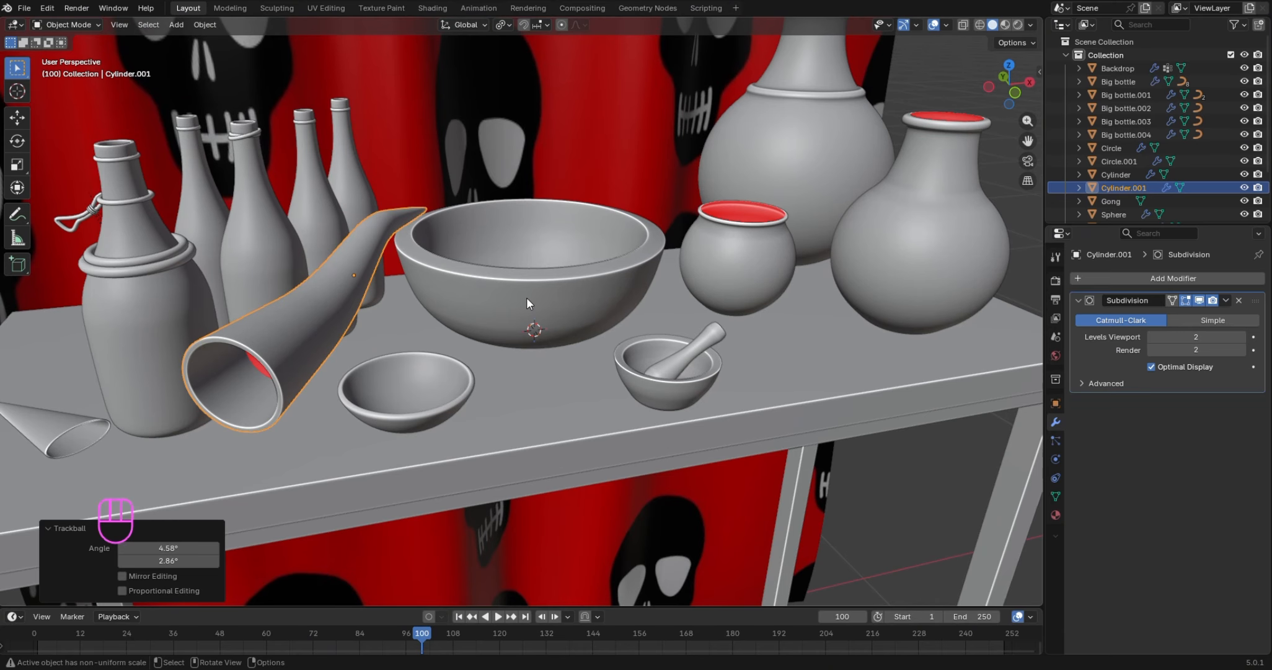
# Try rotating the horn 90° around the global Z axis, and undo the rotation
pyautogui.press('r')
pyautogui.press('z')
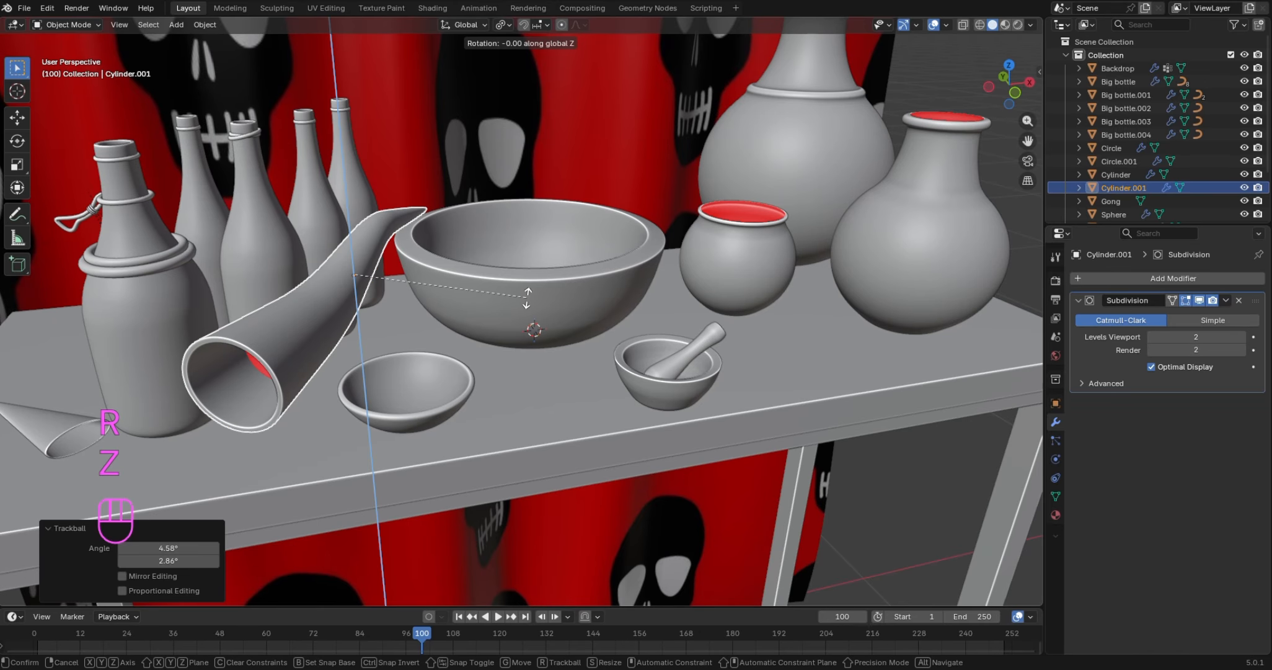
pyautogui.press('9')
pyautogui.press('0')
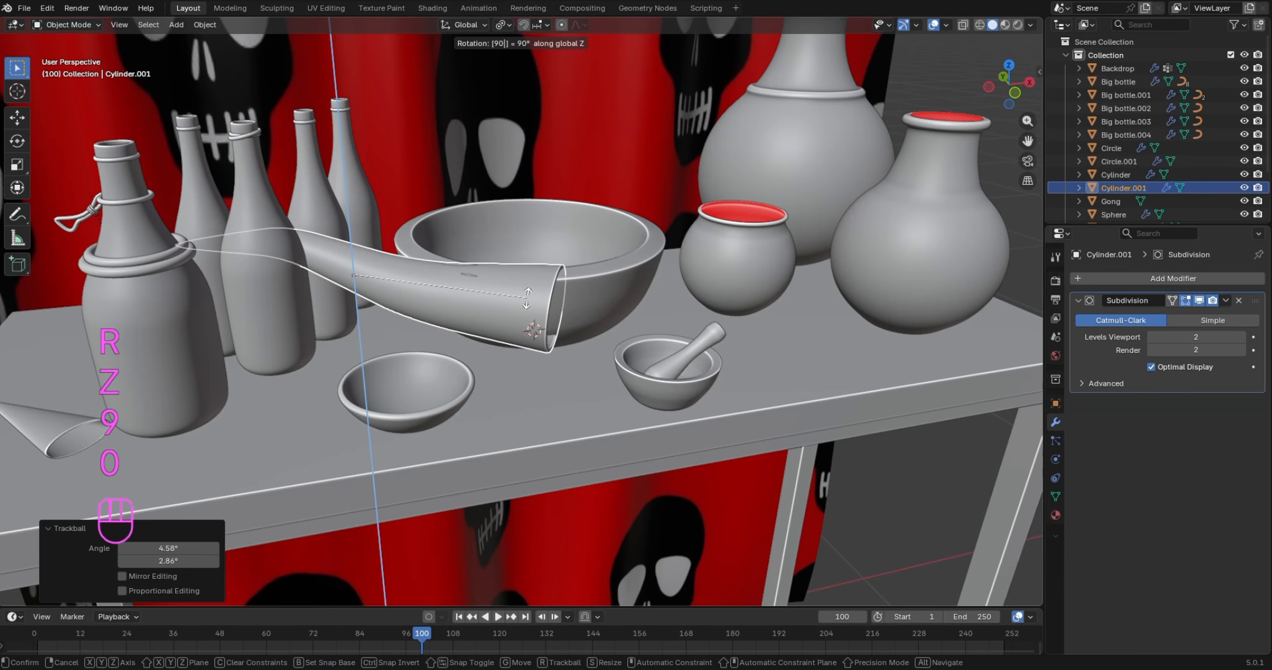
pyautogui.press('Return')
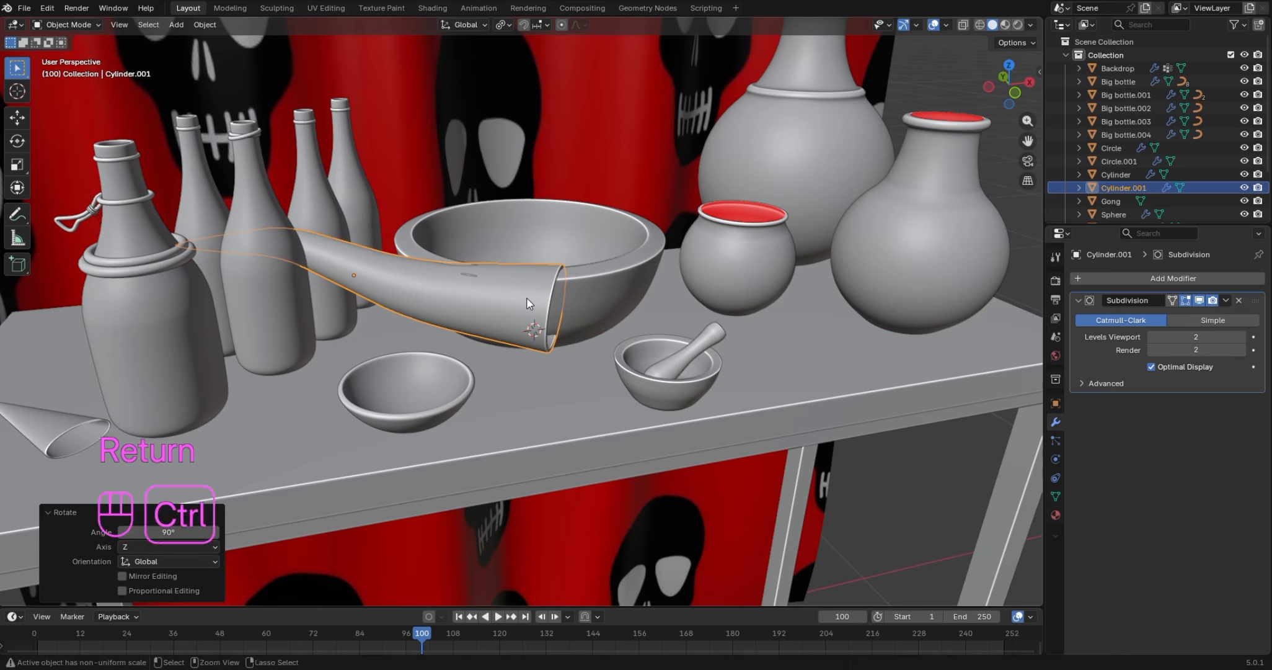
pyautogui.hotkey('ctrl', 'z')
# Rotate the horn about 12.1° around the global Z axis, turning its opening towards the small bowl
pyautogui.press('r')
pyautogui.press('z')
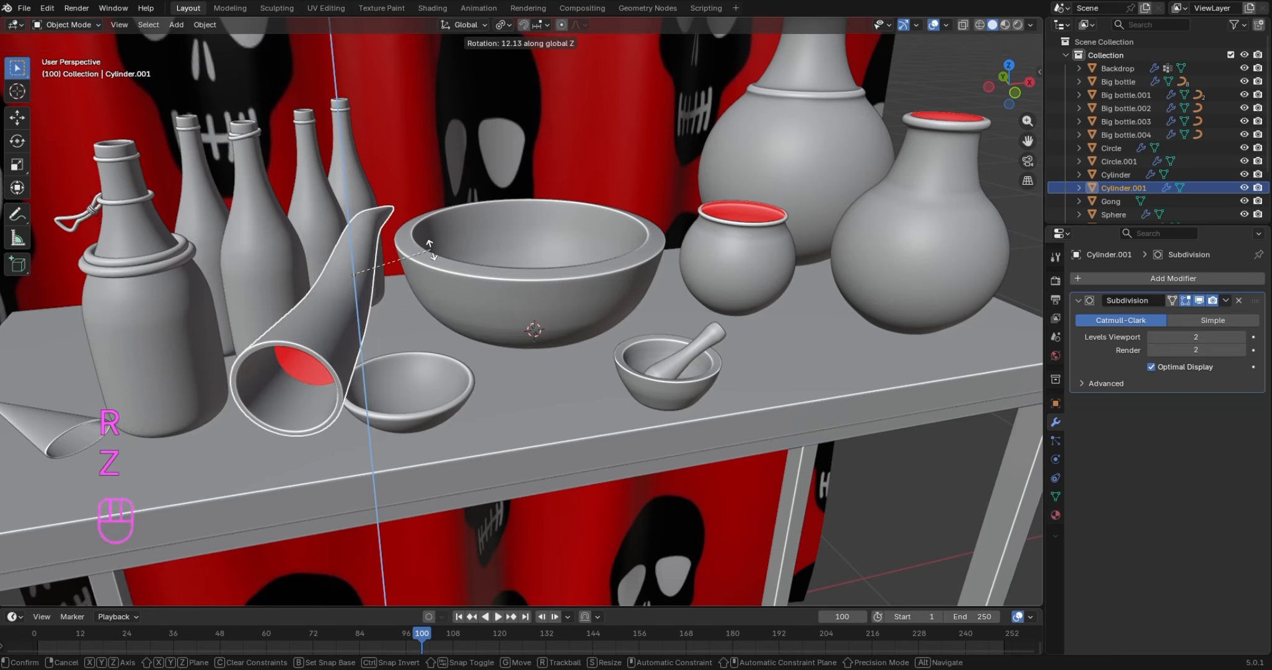
pyautogui.click(431, 249)
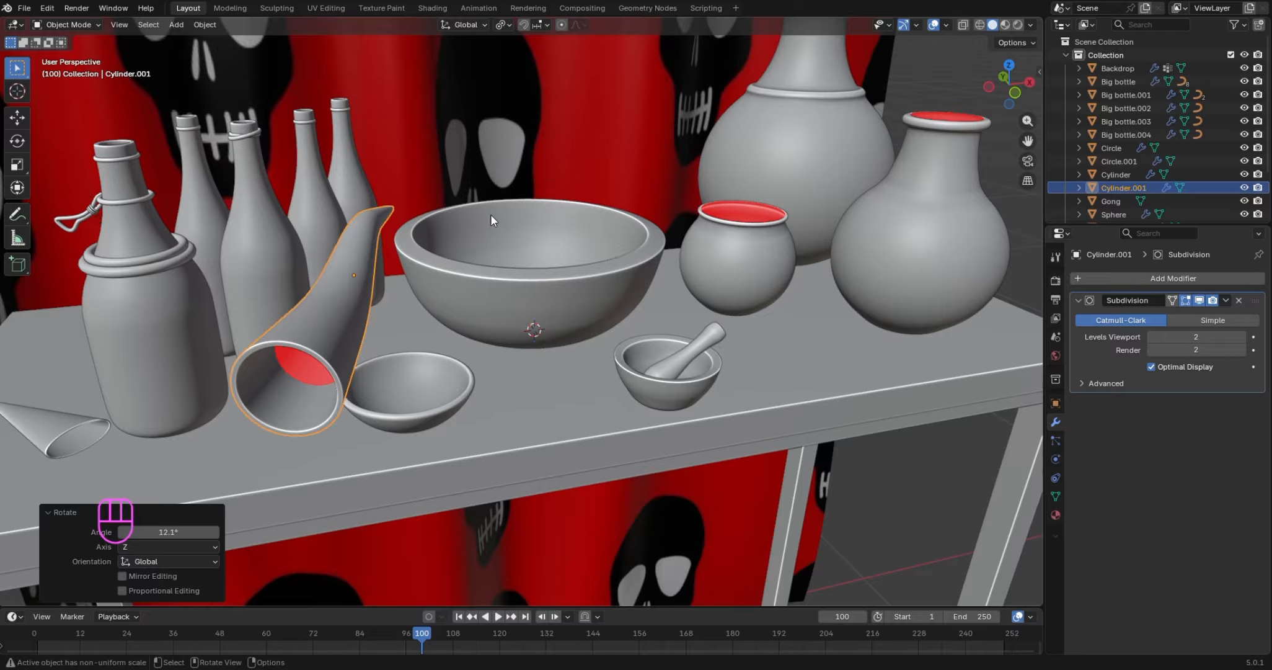
pyautogui.press('r')
pyautogui.press('y')
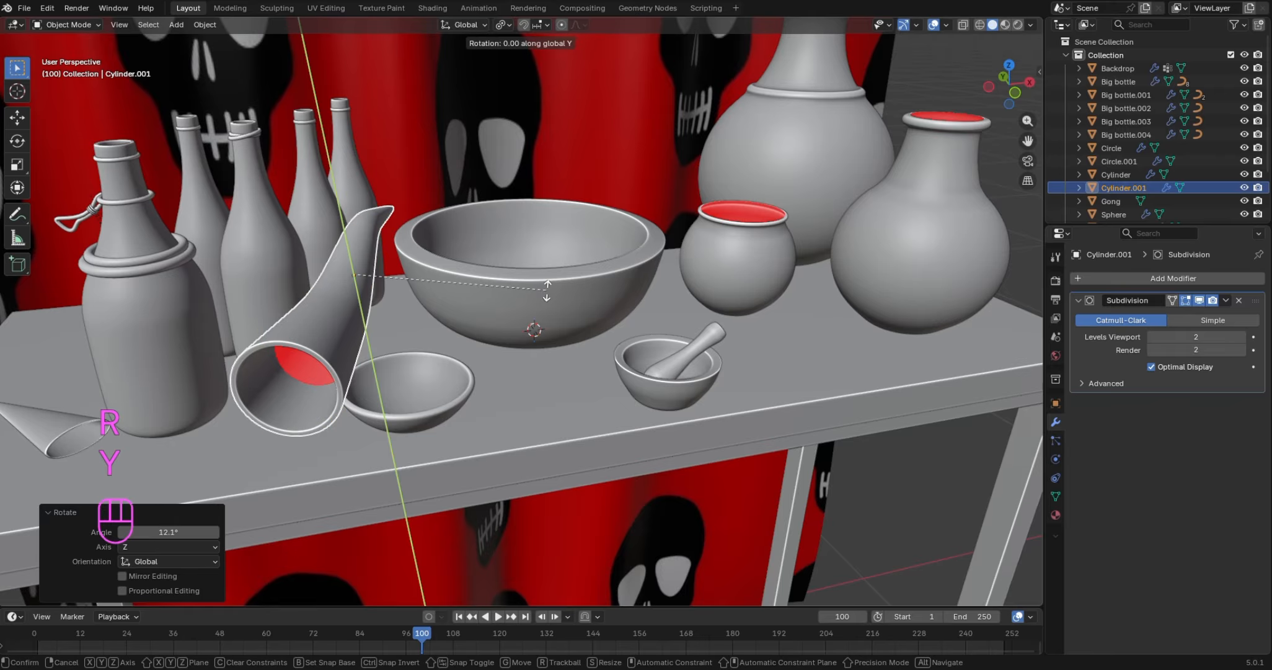
pyautogui.click(406, 191)
pyautogui.press('r')
pyautogui.press('x')
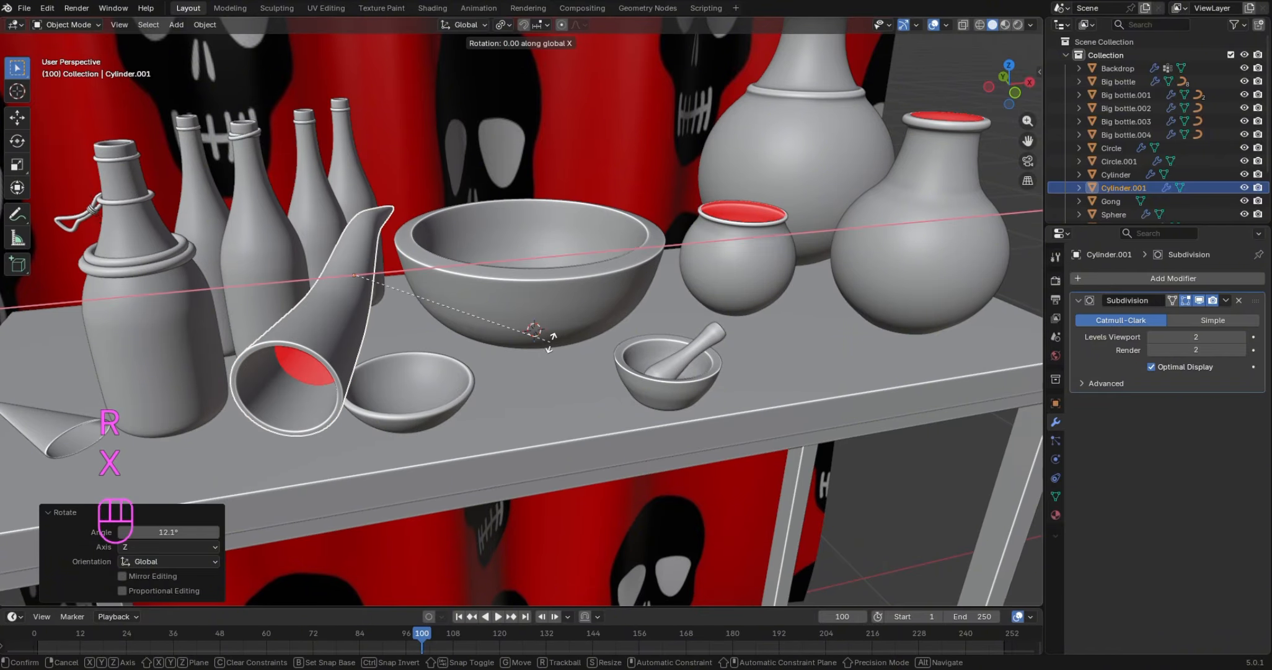
pyautogui.rightClick(509, 294)
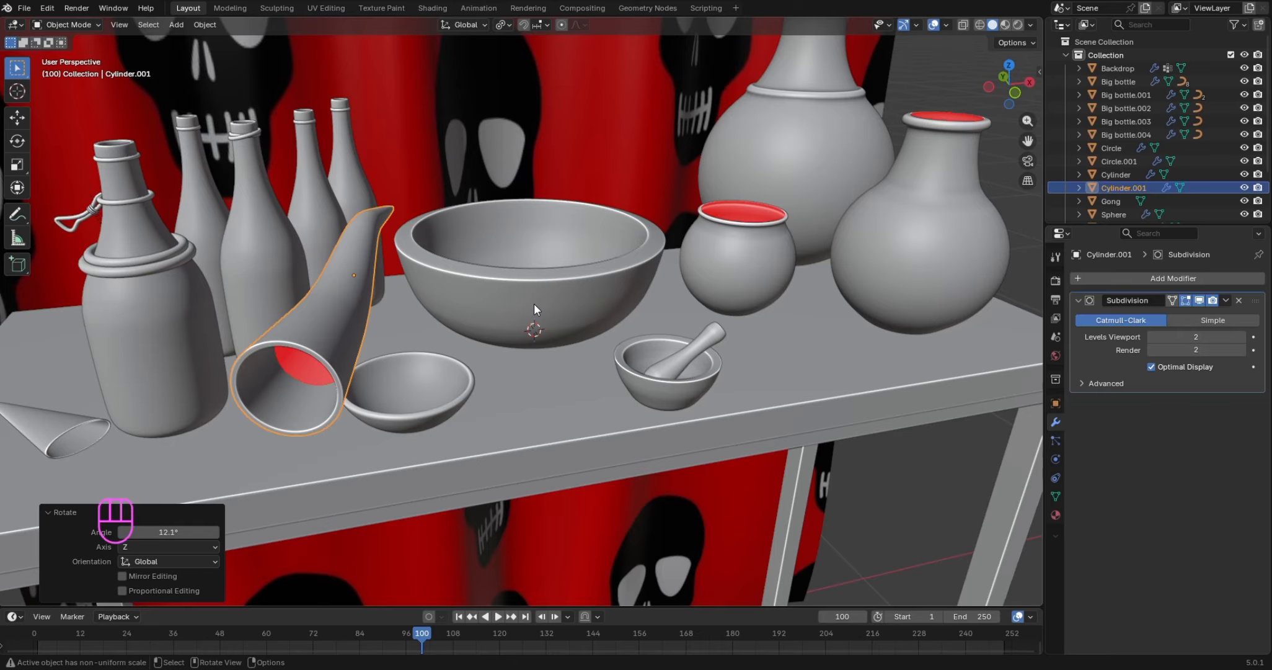
# Rotate the horn a further 7.86° or so around the global Z axis
pyautogui.press('r')
pyautogui.press('z')
pyautogui.click(462, 277)
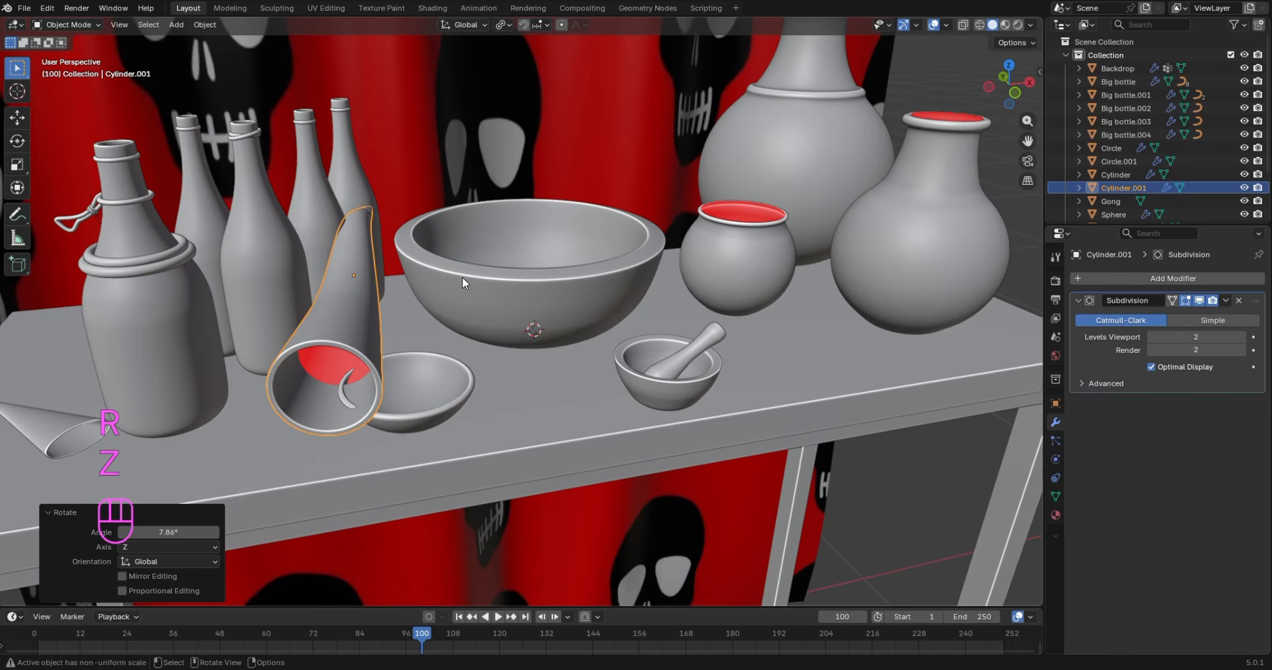
pyautogui.press('KP_1')
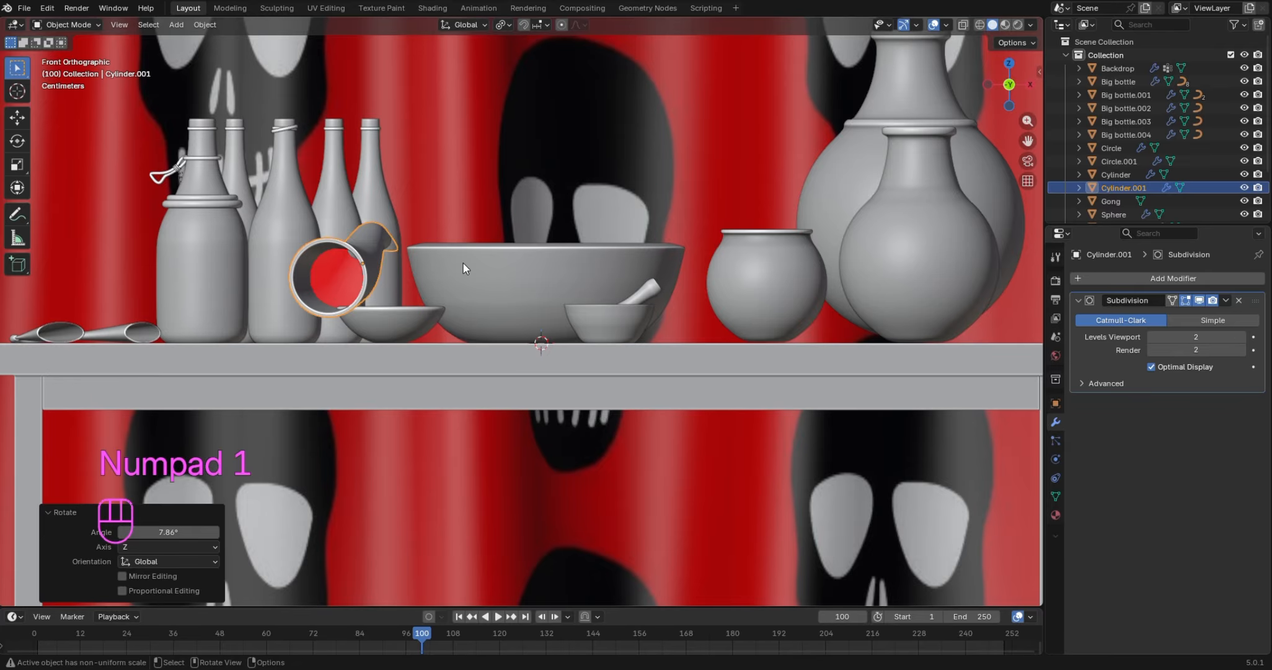
pyautogui.press('r')
pyautogui.press('z')
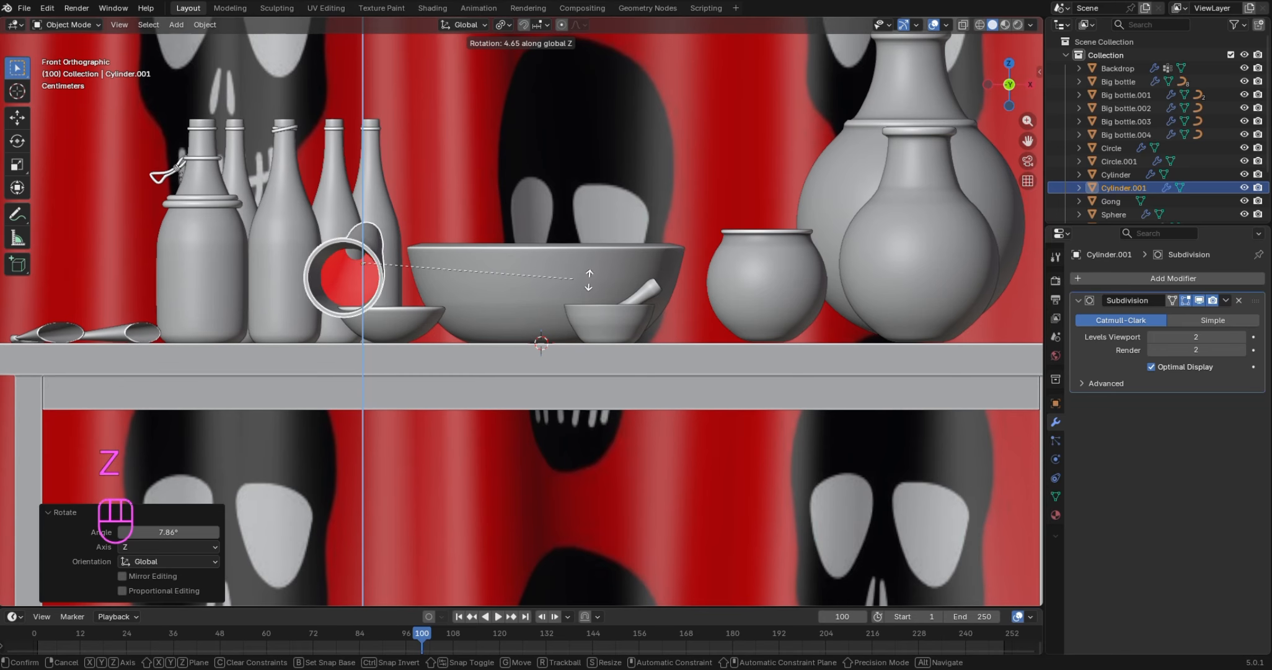
pyautogui.rightClick(605, 313)
# Rotate the horn about -0.322° around the global Z axis and about -12.1° in top view, so it points towards the backdrop
pyautogui.press('r')
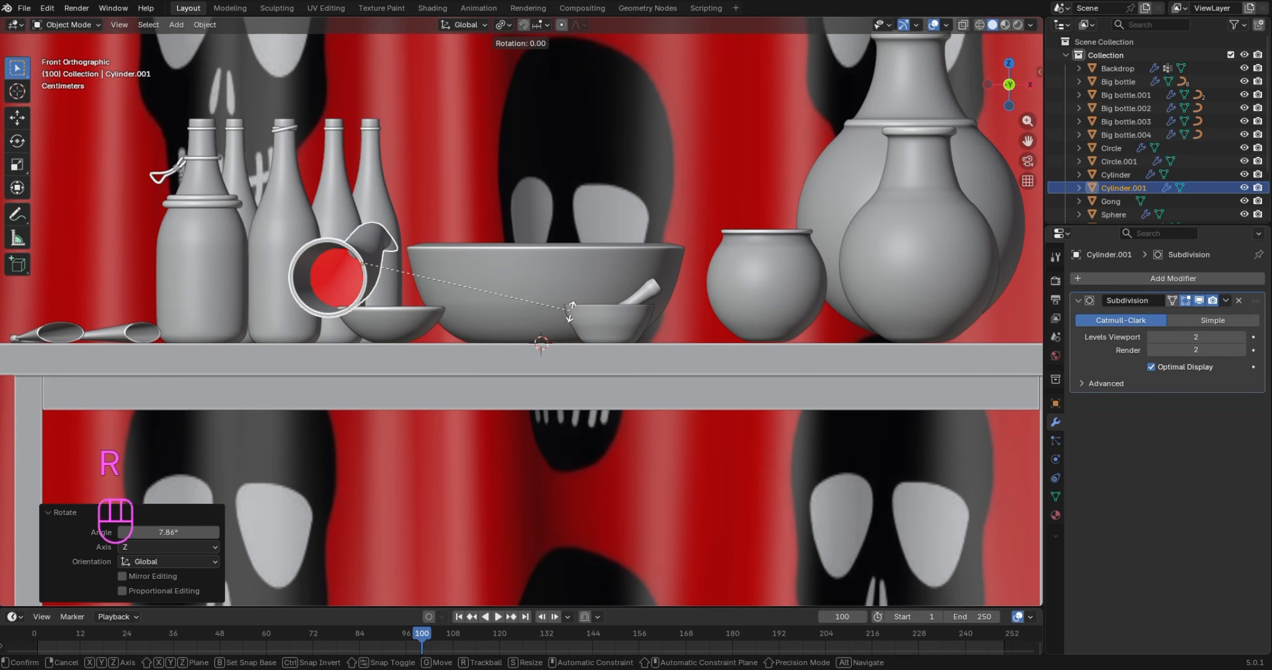
pyautogui.press('z')
pyautogui.click(608, 318)
pyautogui.press('KP_7')
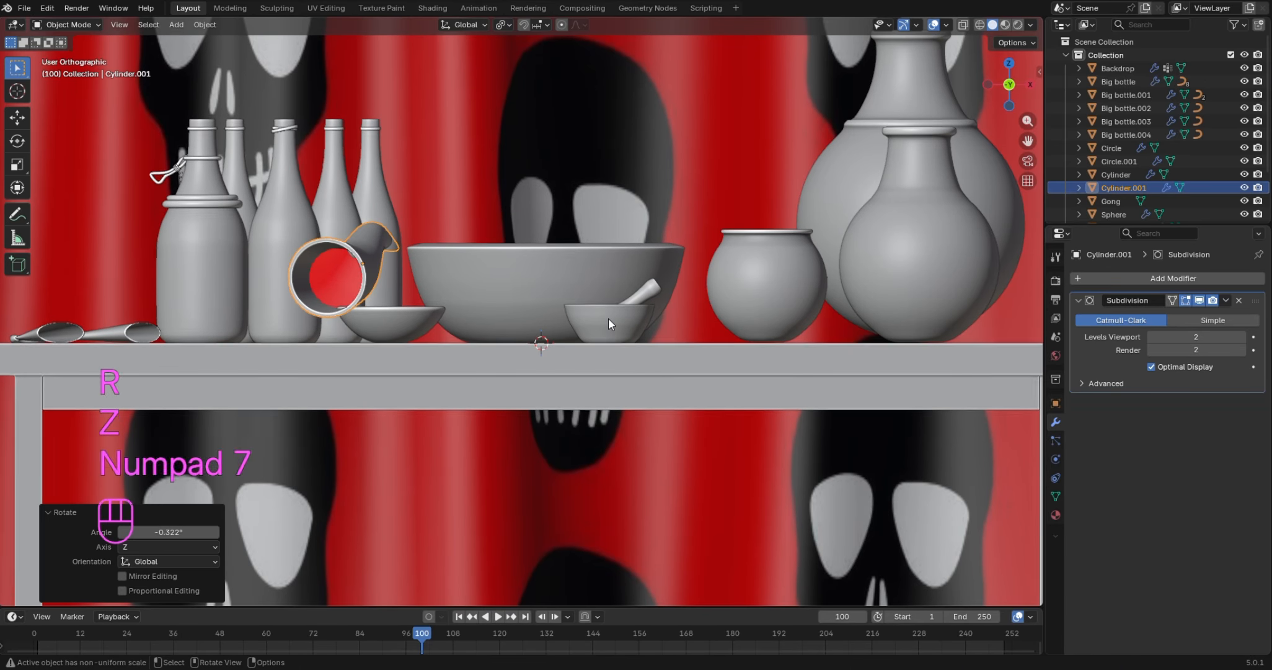
pyautogui.press('r')
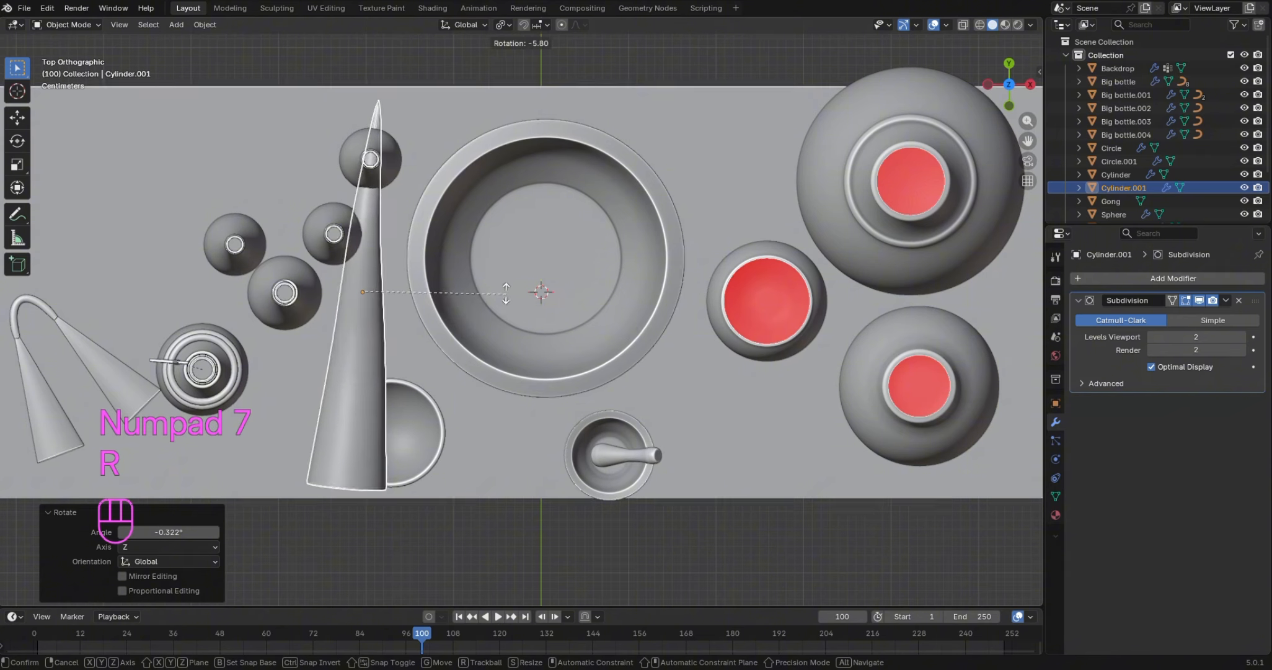
pyautogui.click(486, 285)
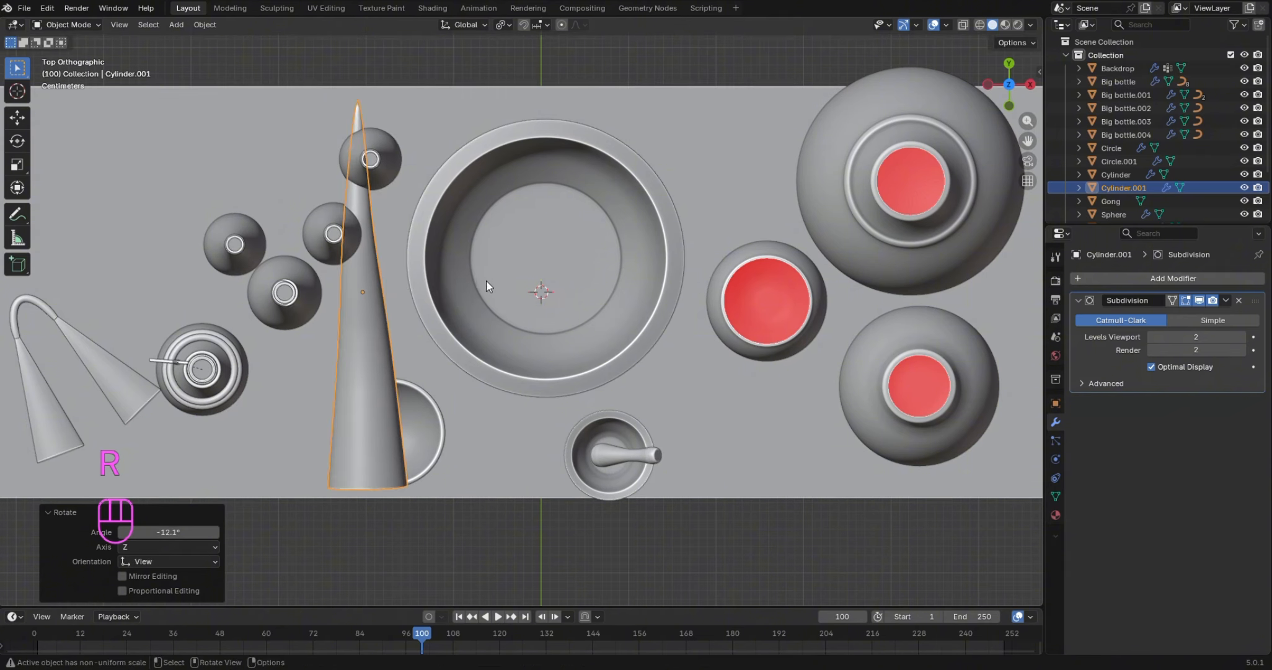
# Roll the horn about -153° around the global Y axis
pyautogui.press('KP_1')
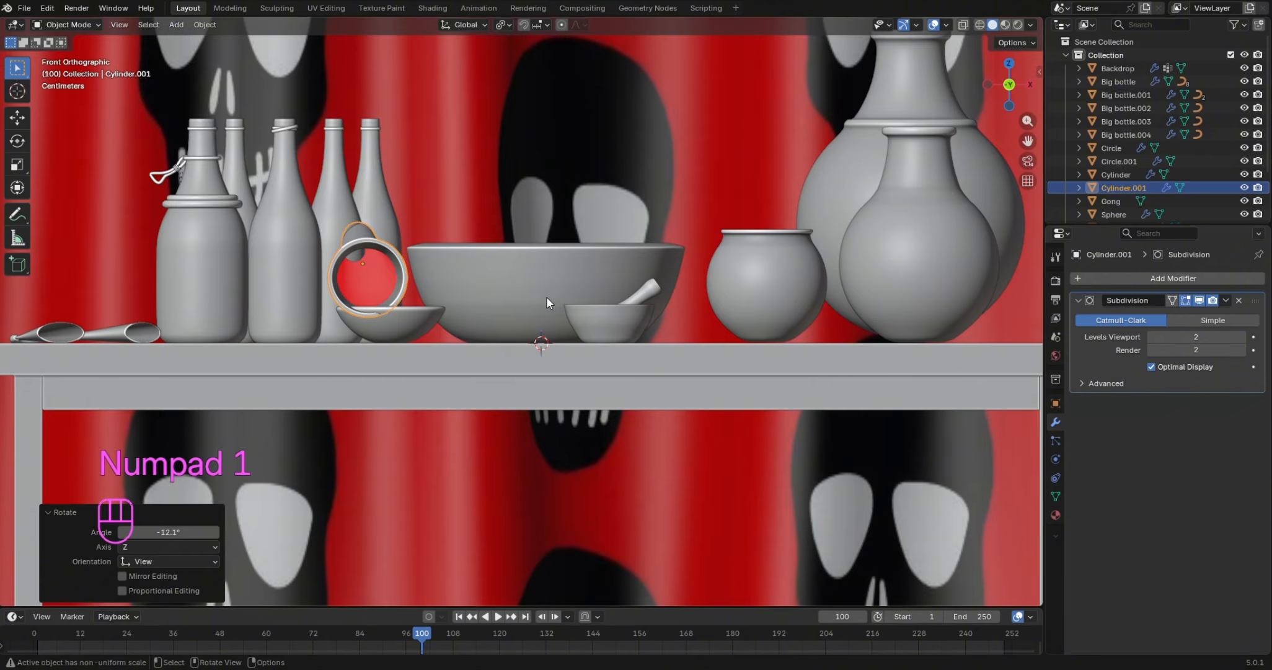
pyautogui.moveTo(1011, 96); pyautogui.dragTo(961, 124)
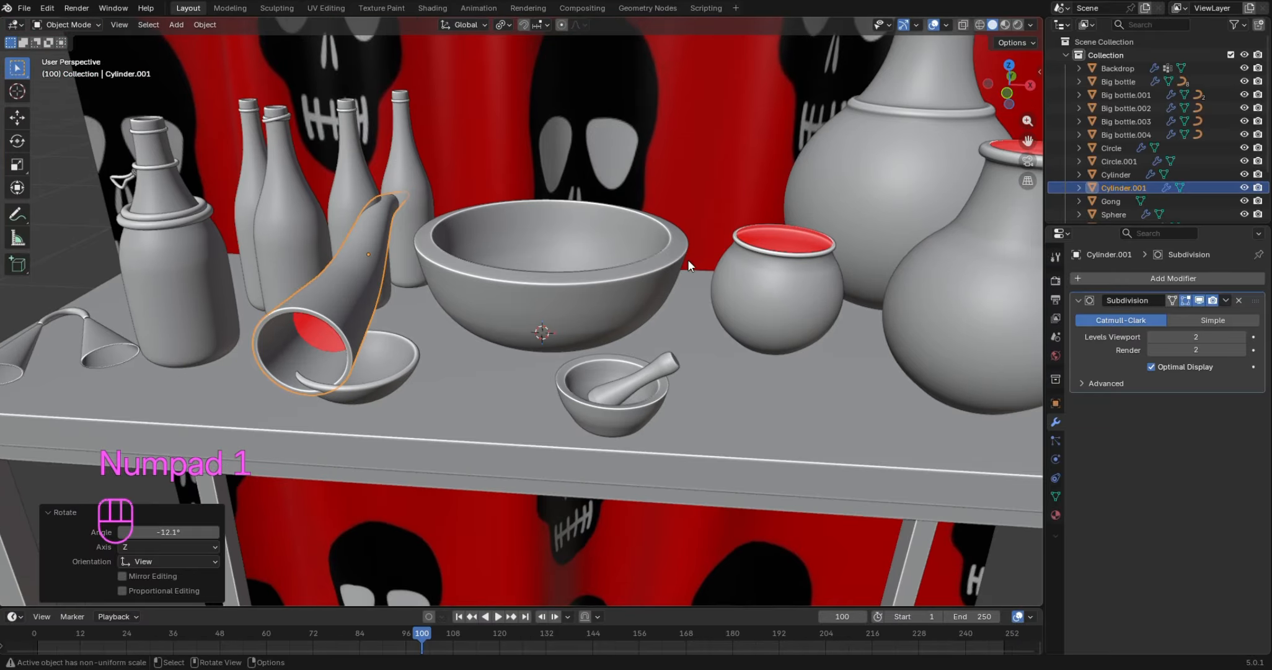
pyautogui.press('r')
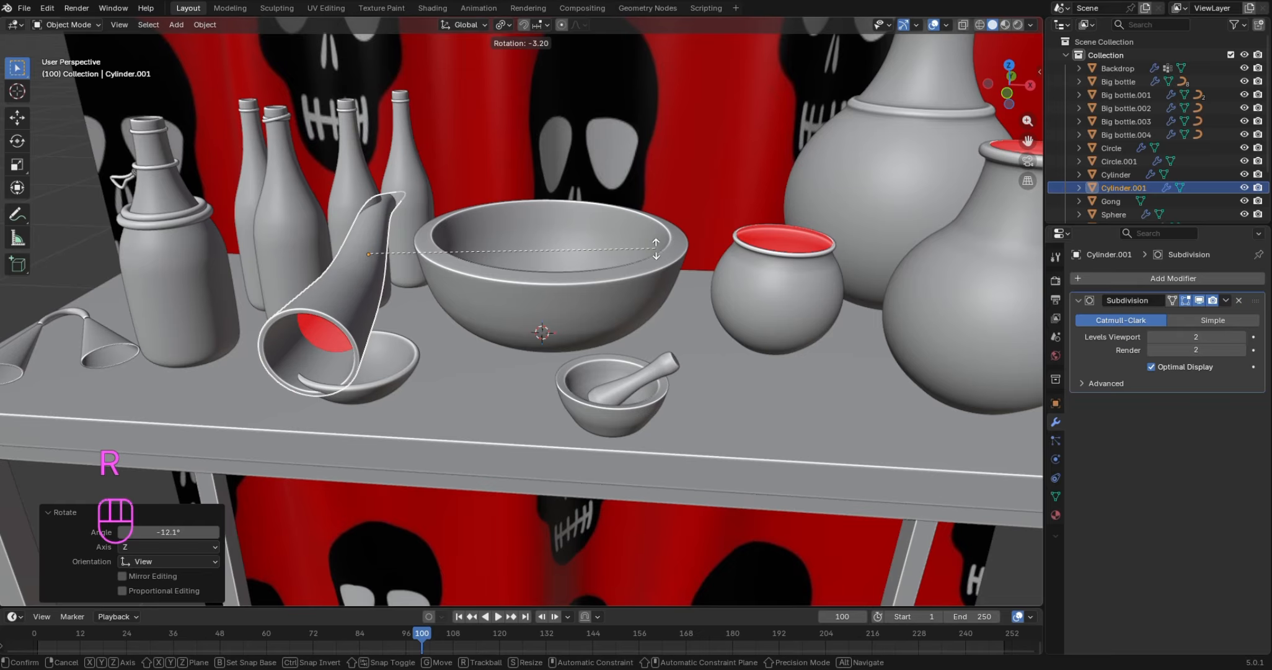
pyautogui.press('y')
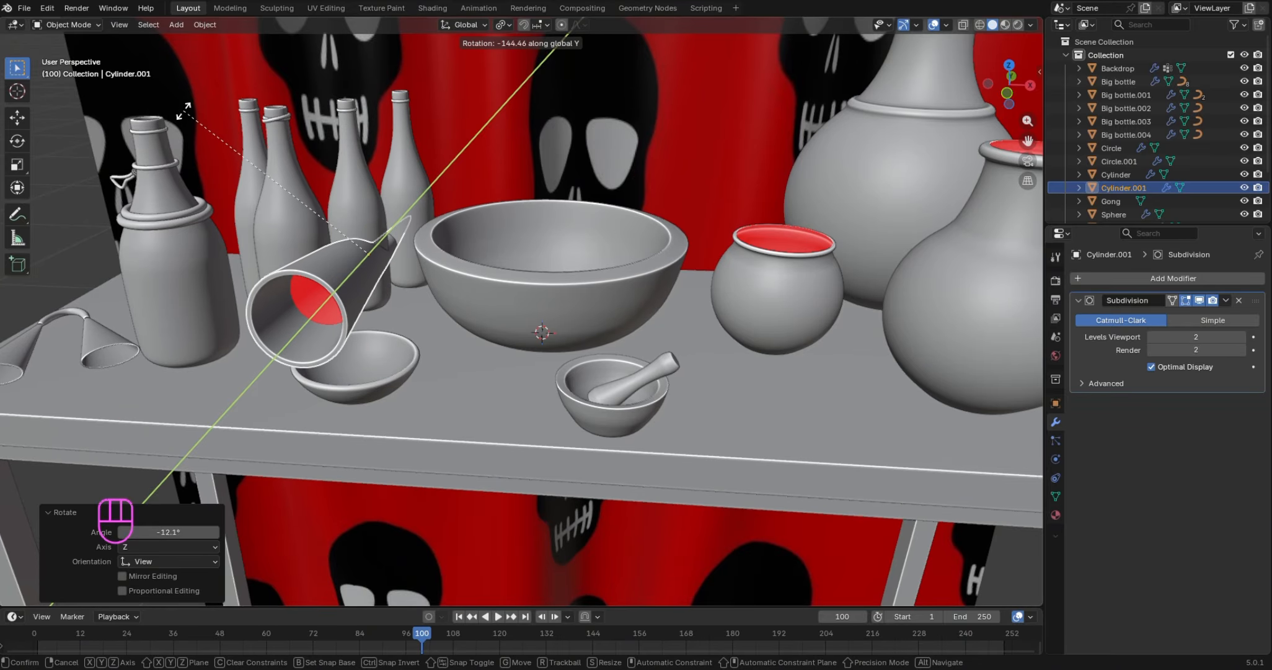
pyautogui.click(975, 589)
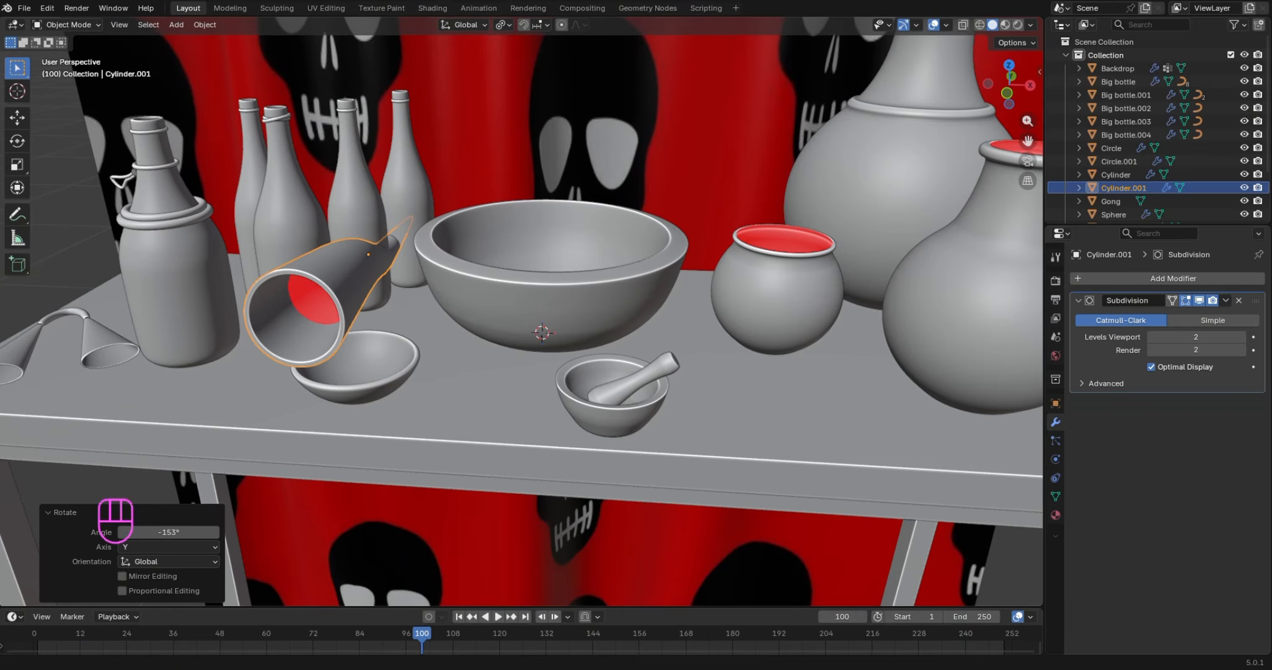
# Rotate the horn about 16.7° around the global Y axis to adjust its roll
pyautogui.press('r')
pyautogui.press('y')
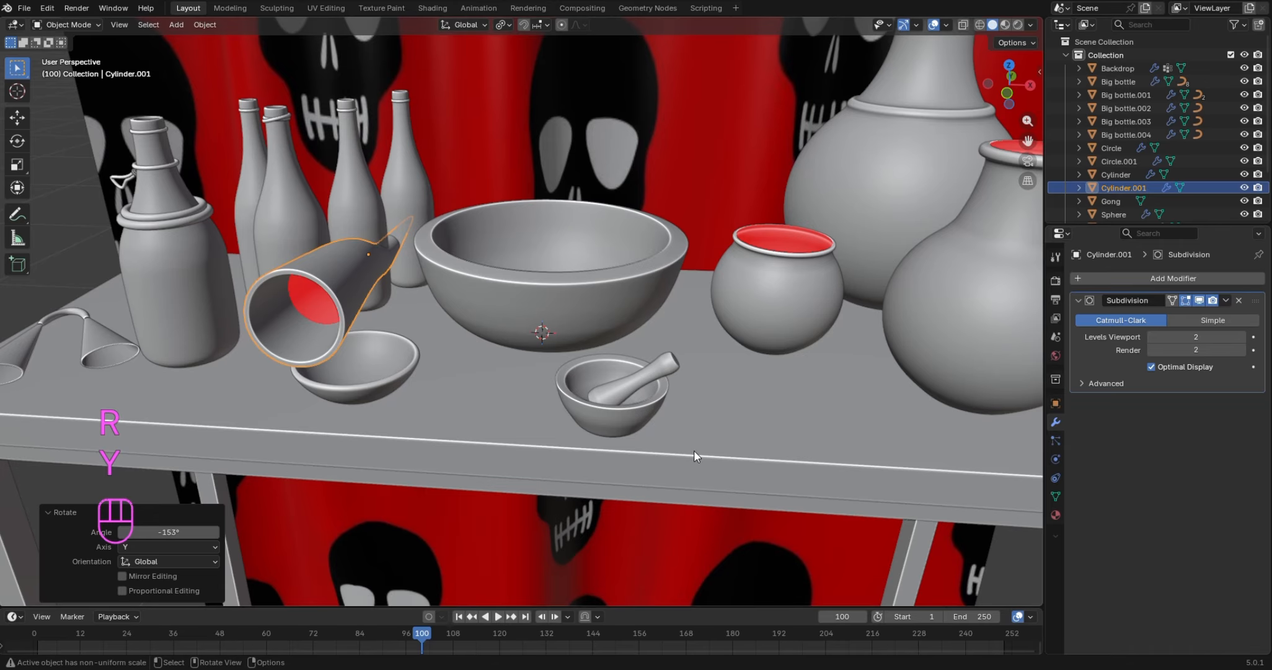
pyautogui.press('r')
pyautogui.press('y')
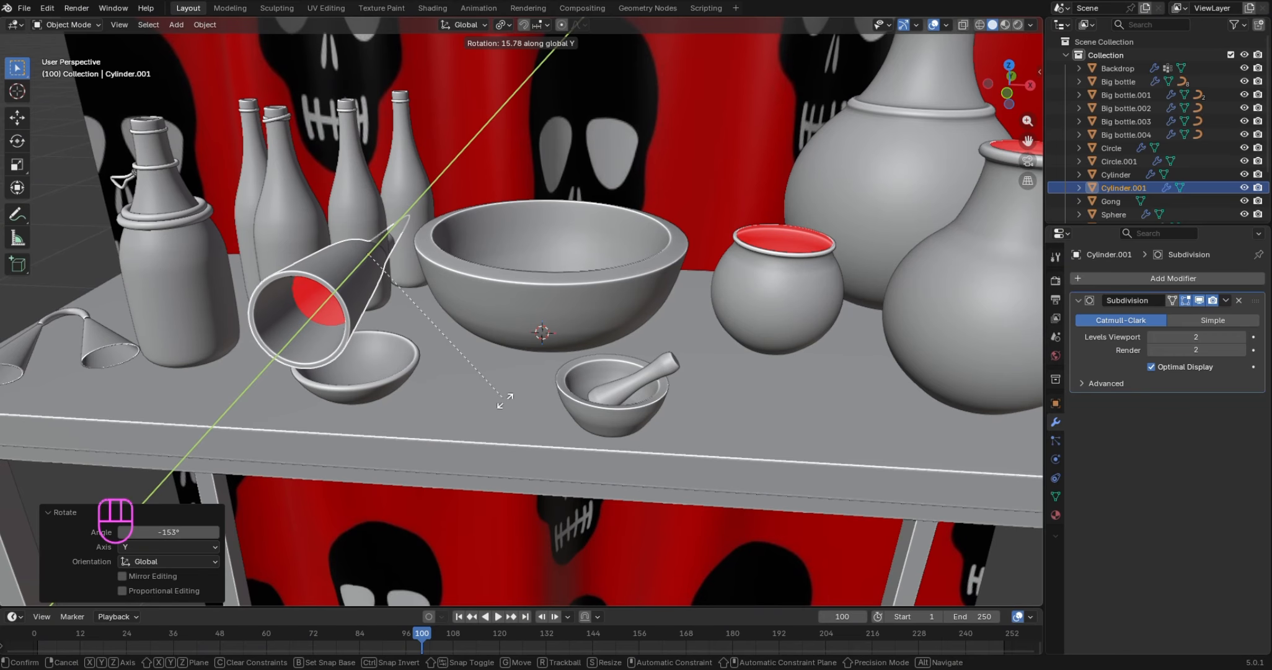
pyautogui.click(563, 471)
# Roll the horn around the global Y axis by about 60.5° and another 36.8° to turn its curved tip upward
pyautogui.press('r')
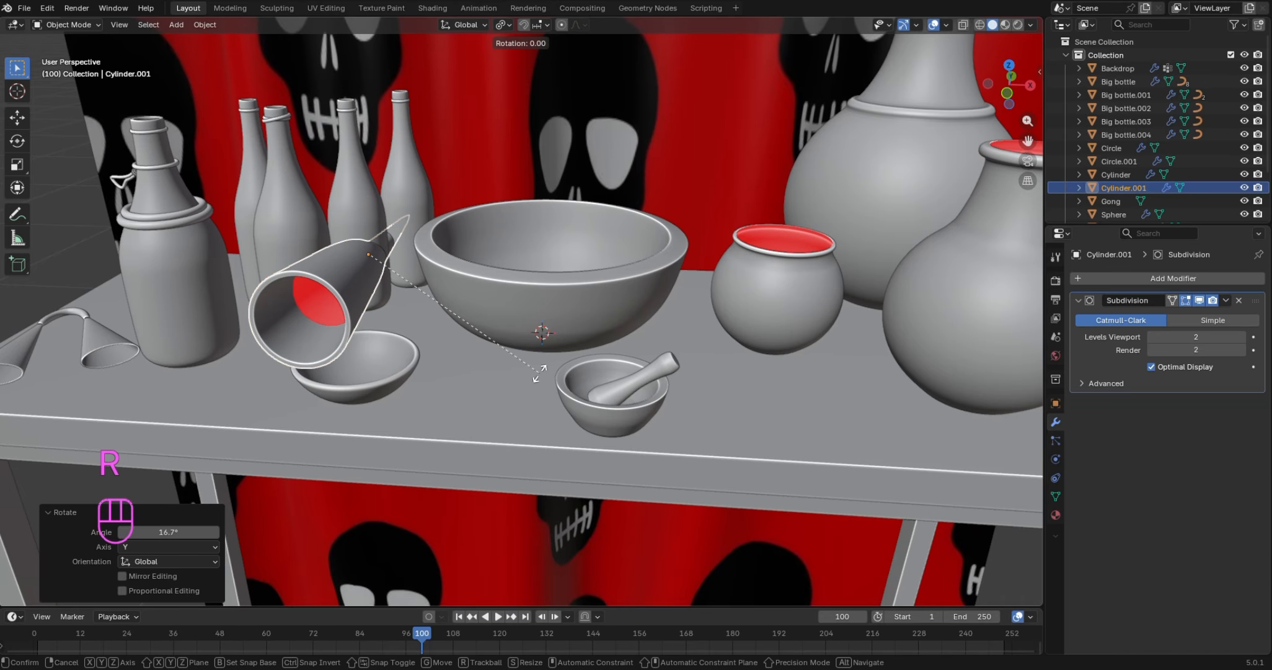
pyautogui.press('y')
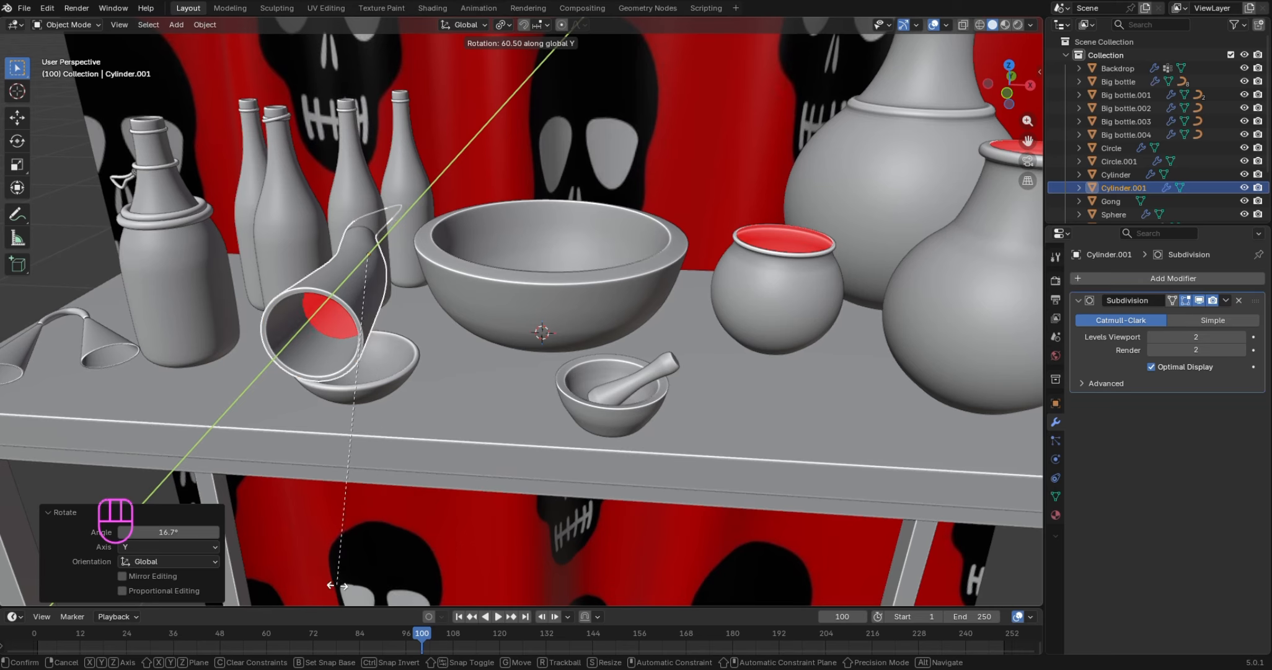
pyautogui.click(384, 493)
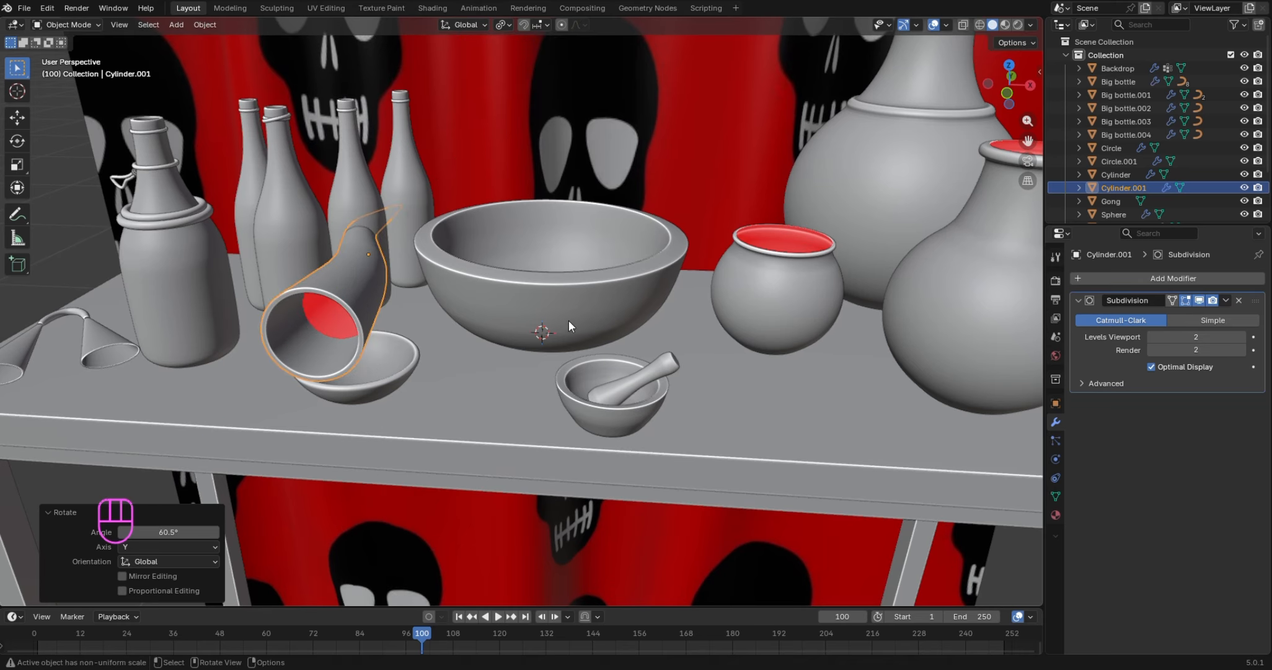
pyautogui.press('r')
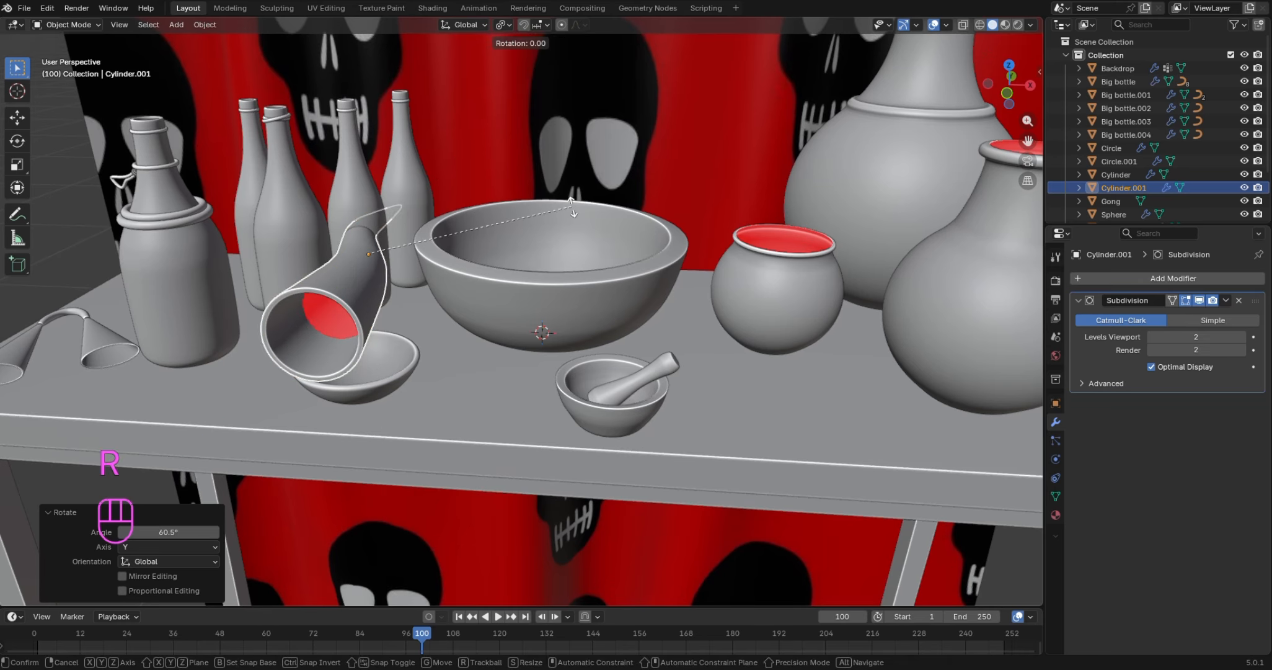
pyautogui.press('y')
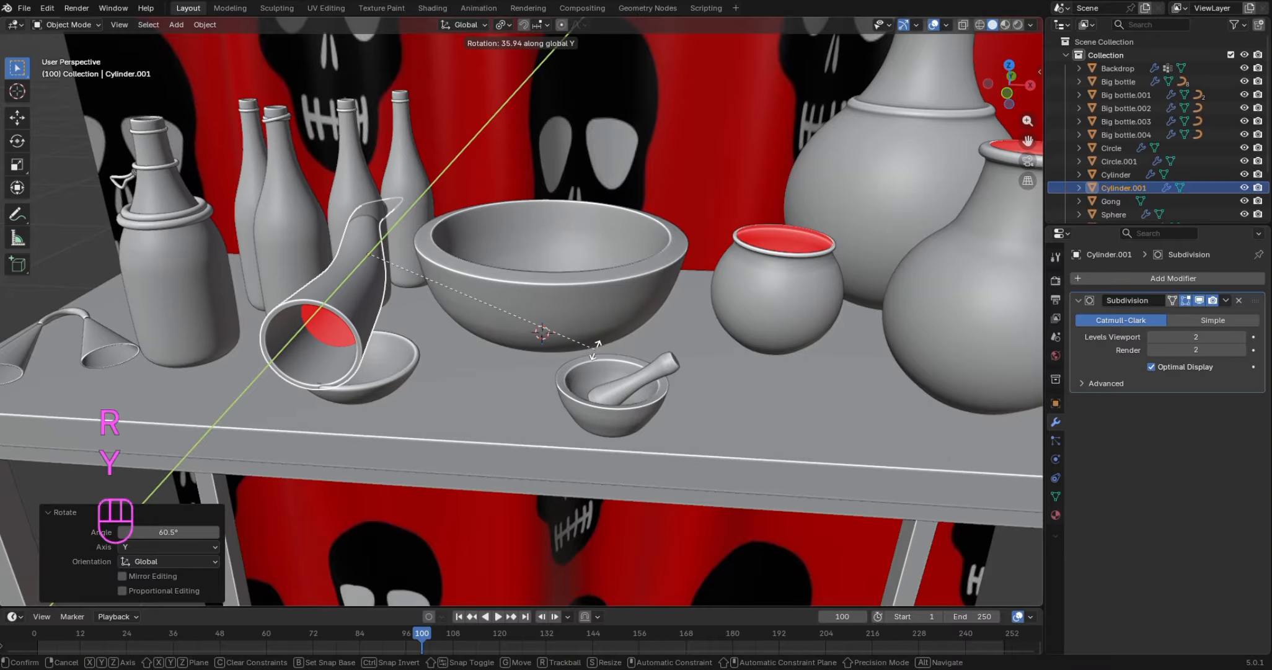
pyautogui.click(594, 352)
# Rotate the horn about -27.4° around the global Z axis and lower it about 0.039 m onto the tabletop
pyautogui.press('r')
pyautogui.press('z')
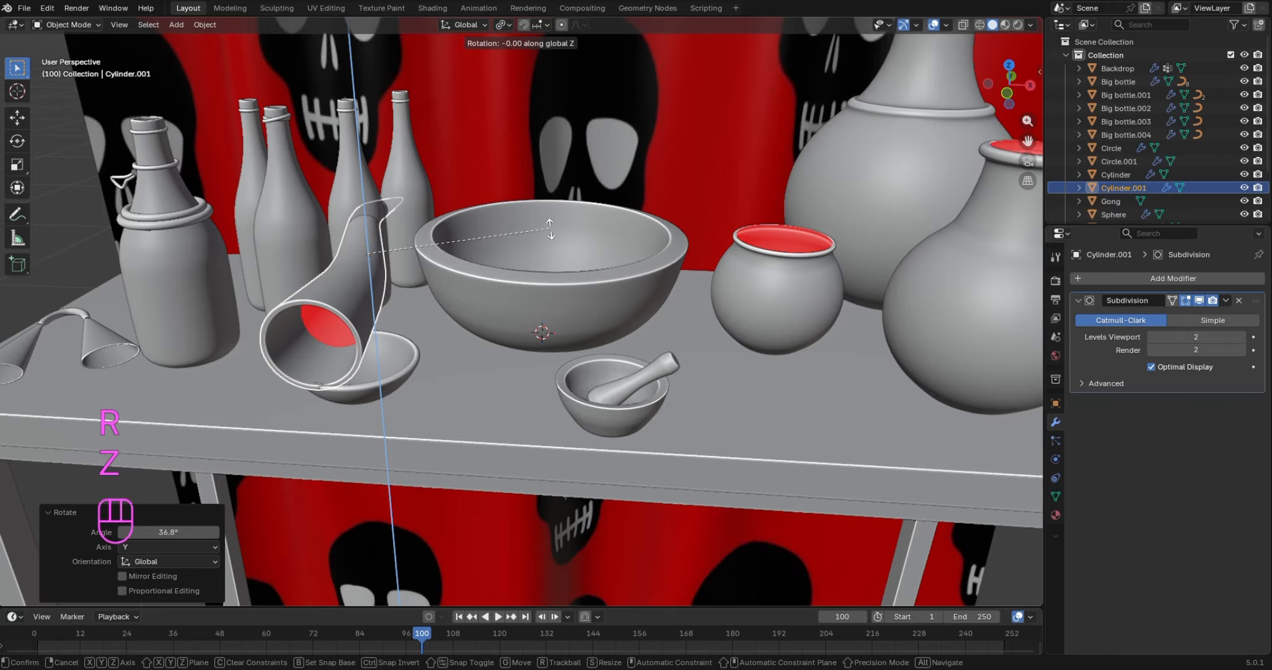
pyautogui.click(481, 290)
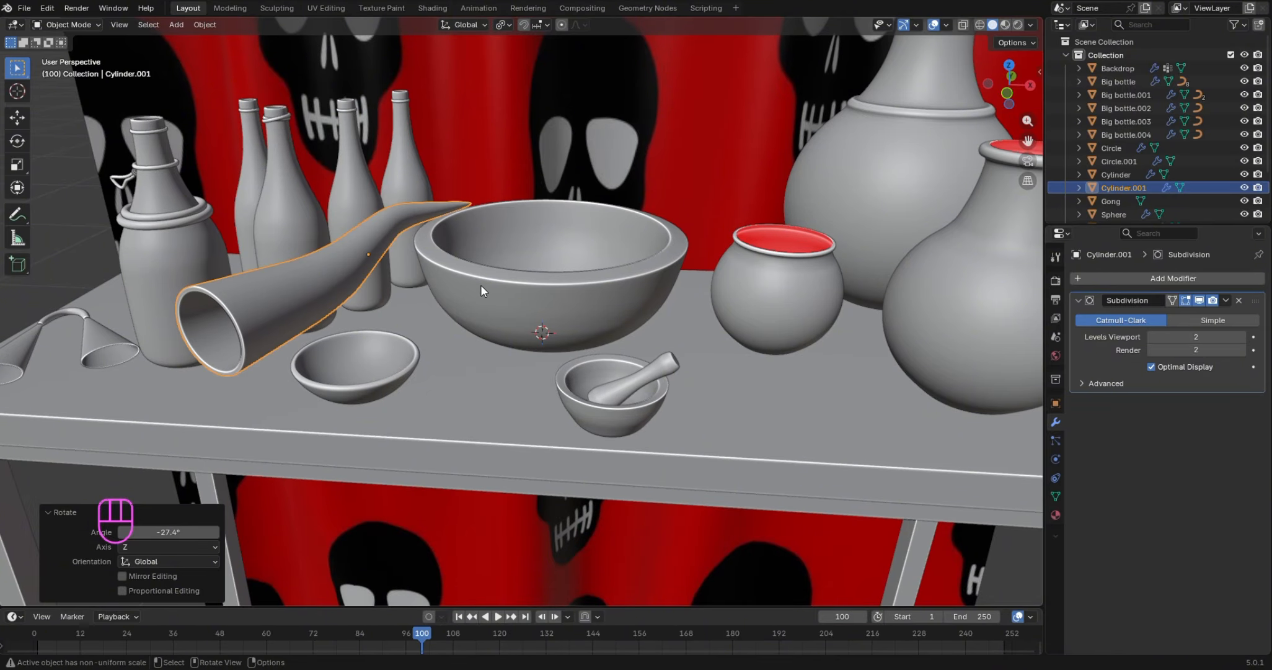
pyautogui.press('KP_1')
pyautogui.press('g')
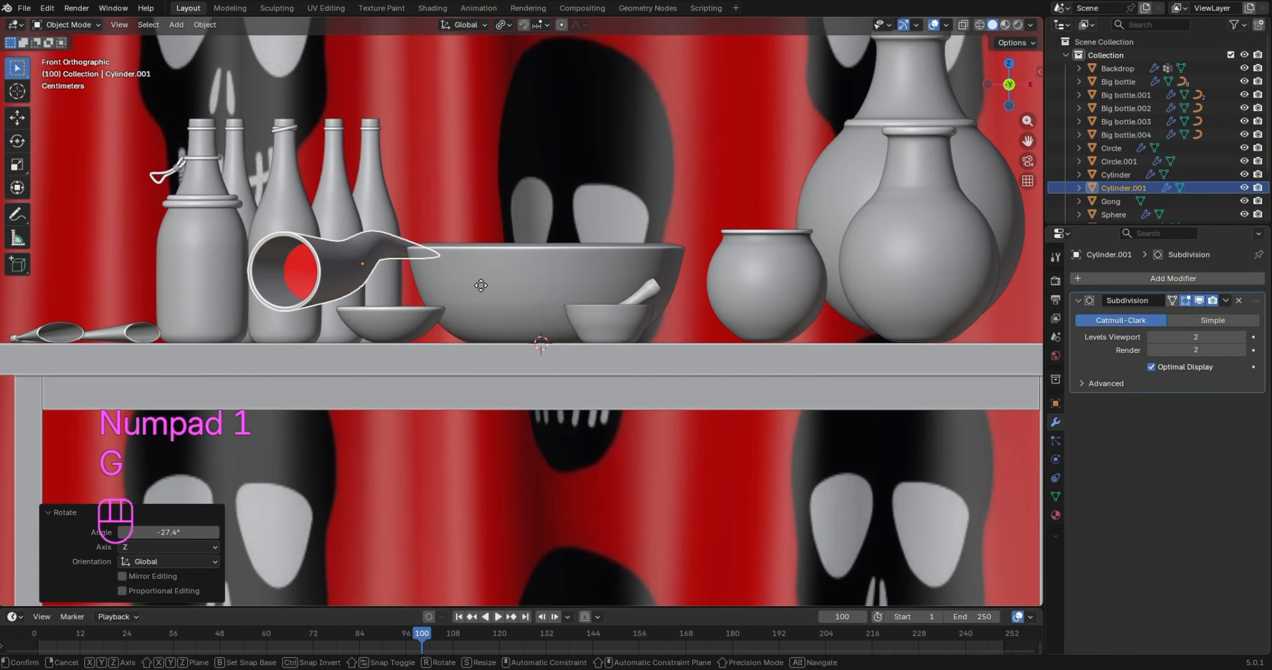
pyautogui.press('z')
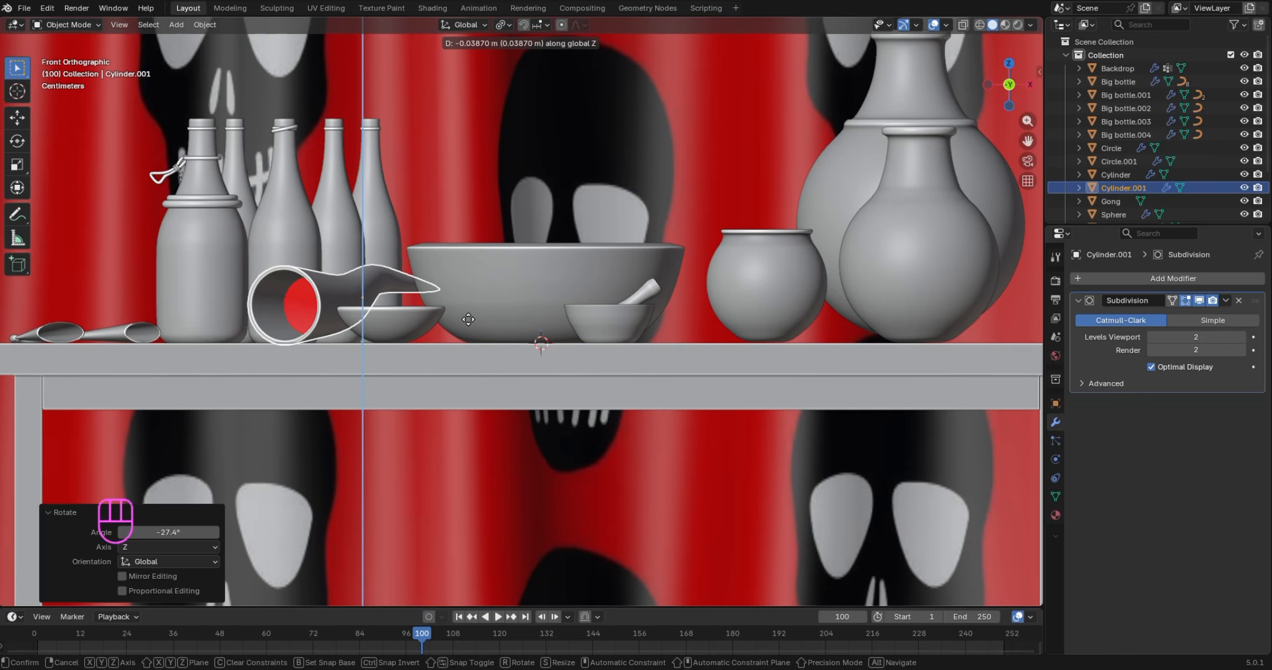
pyautogui.click(469, 320)
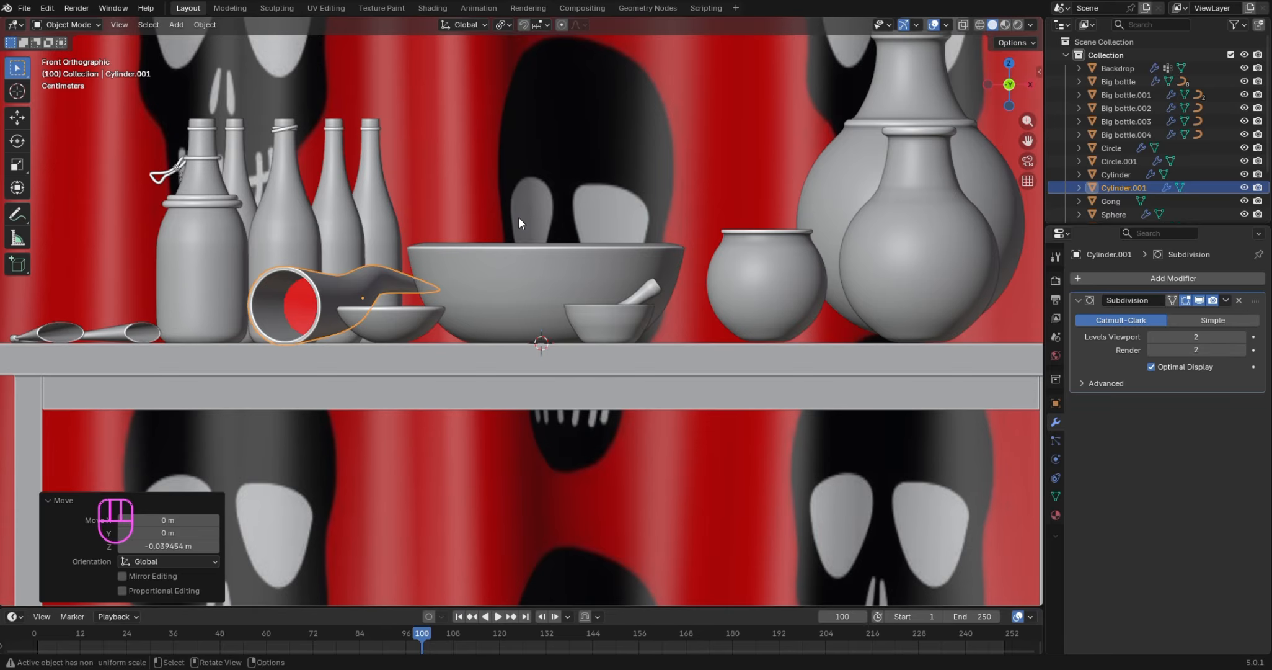
# Tilt the horn about 4.16° in the right side view and lower it about 0.012 m to rest on the table
pyautogui.press('KP_3')
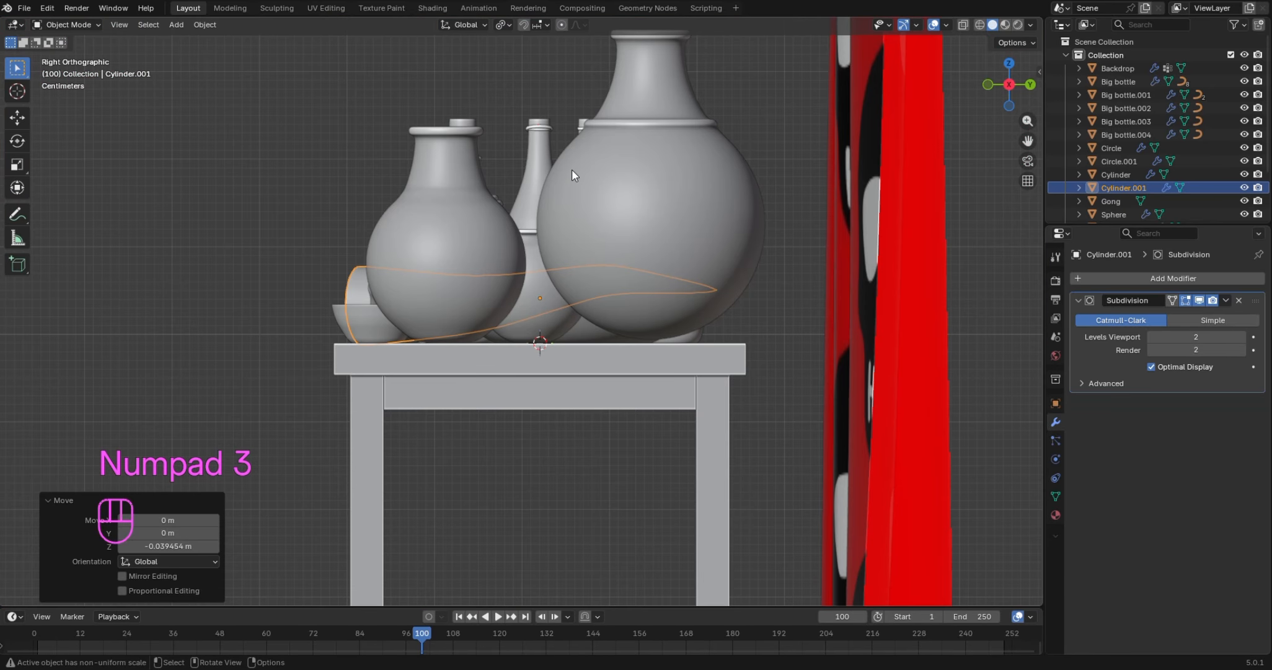
pyautogui.press('r')
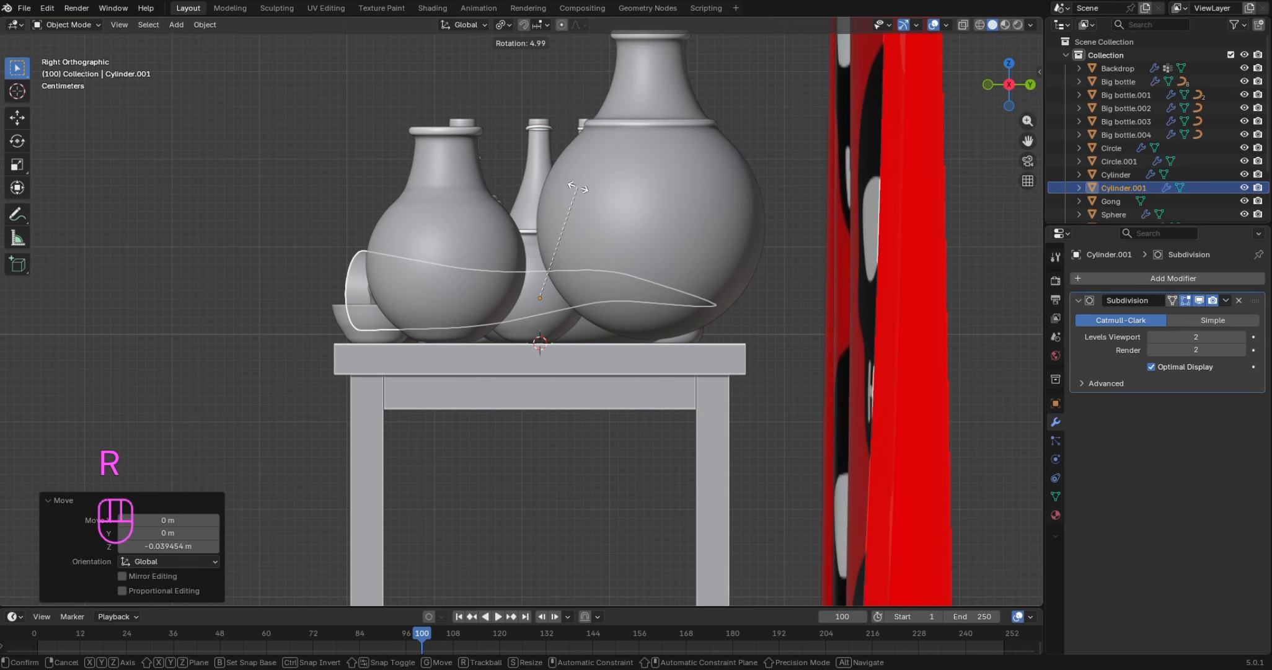
pyautogui.click(577, 187)
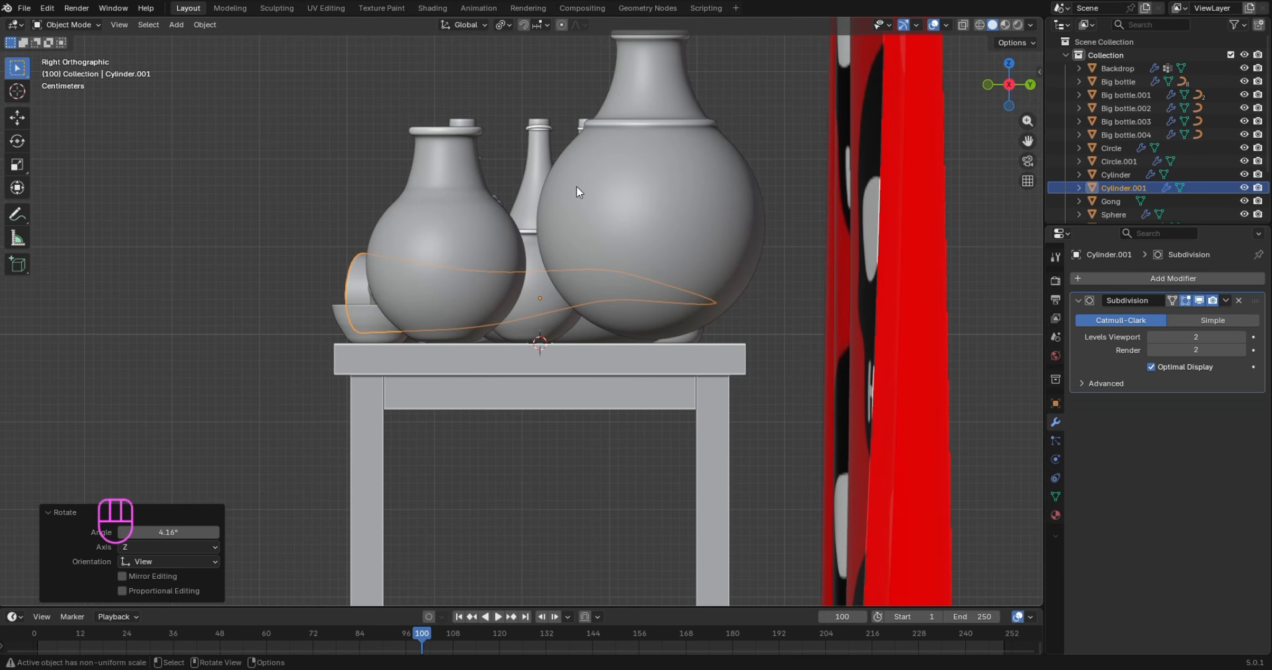
pyautogui.press('g')
pyautogui.press('z')
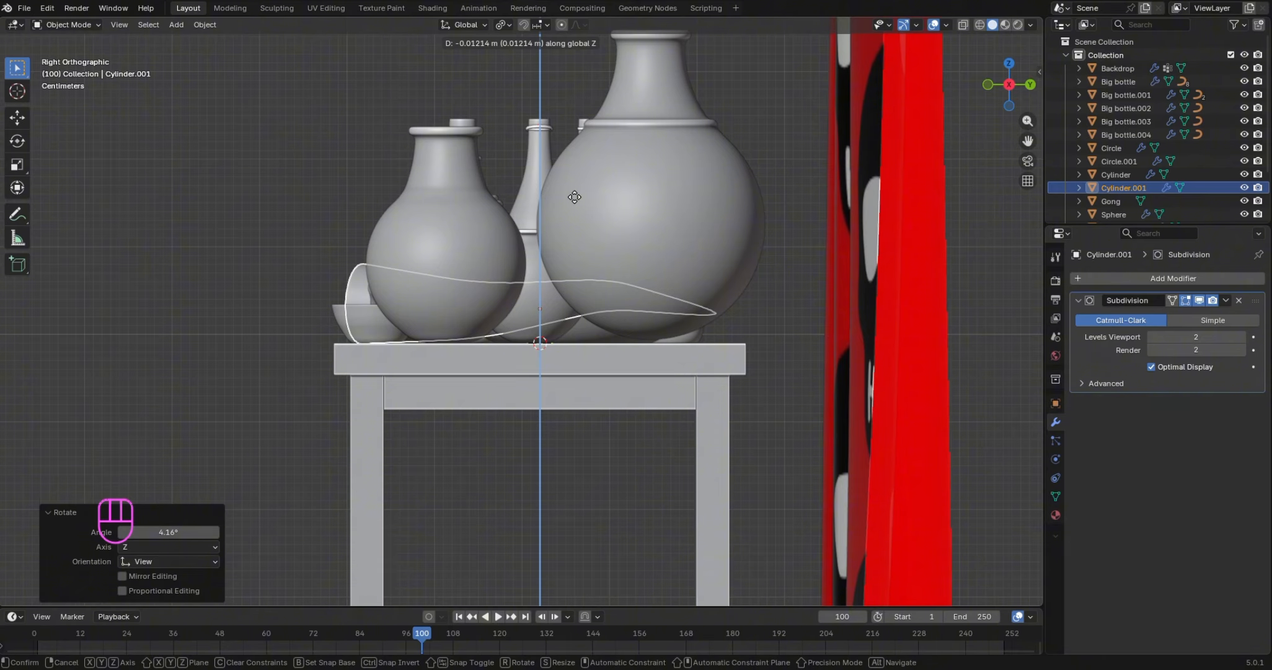
pyautogui.click(575, 197)
# Move the horn about 0.055 m in X, 0.018 m in Y and 0.057 m in Z, up against the large bowl's rim
pyautogui.moveTo(991, 95); pyautogui.dragTo(651, 221)
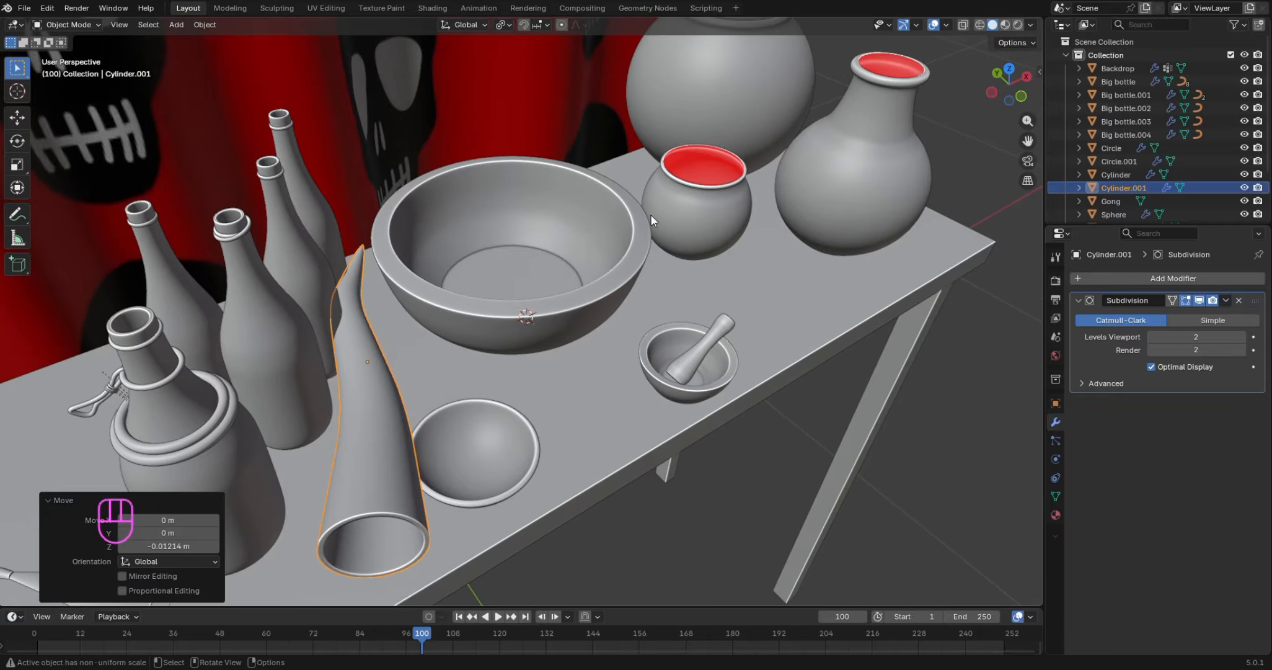
pyautogui.click(351, 258)
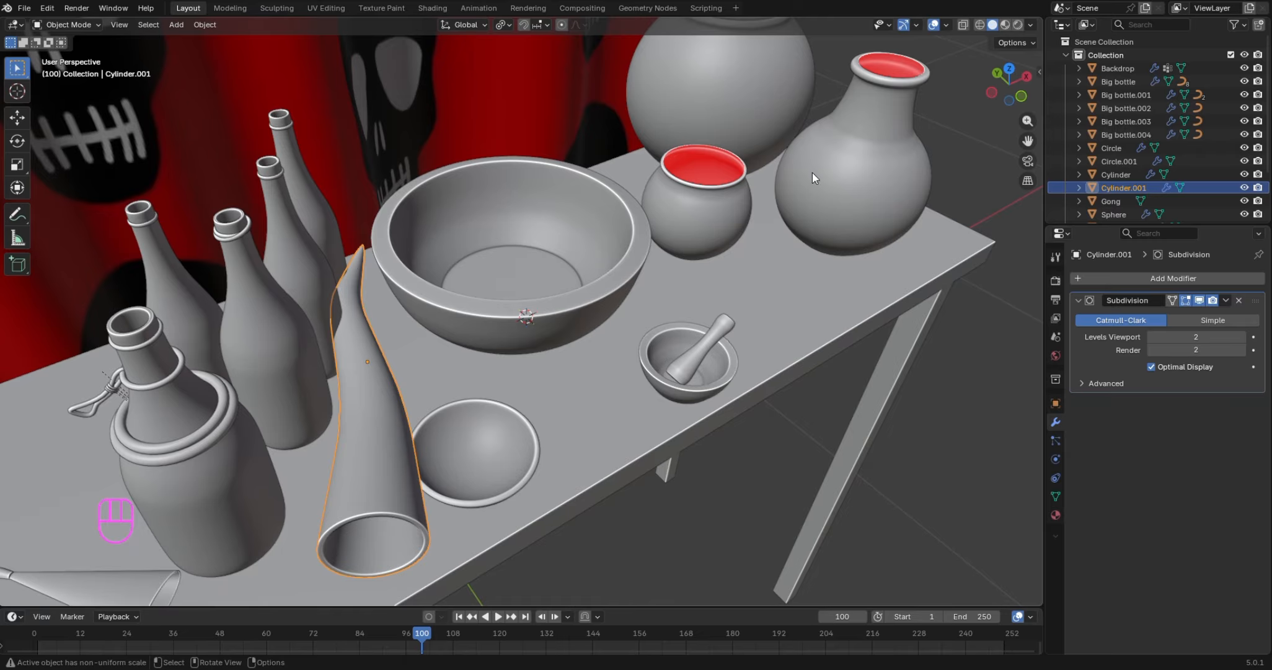
pyautogui.moveTo(1015, 88); pyautogui.dragTo(958, 105)
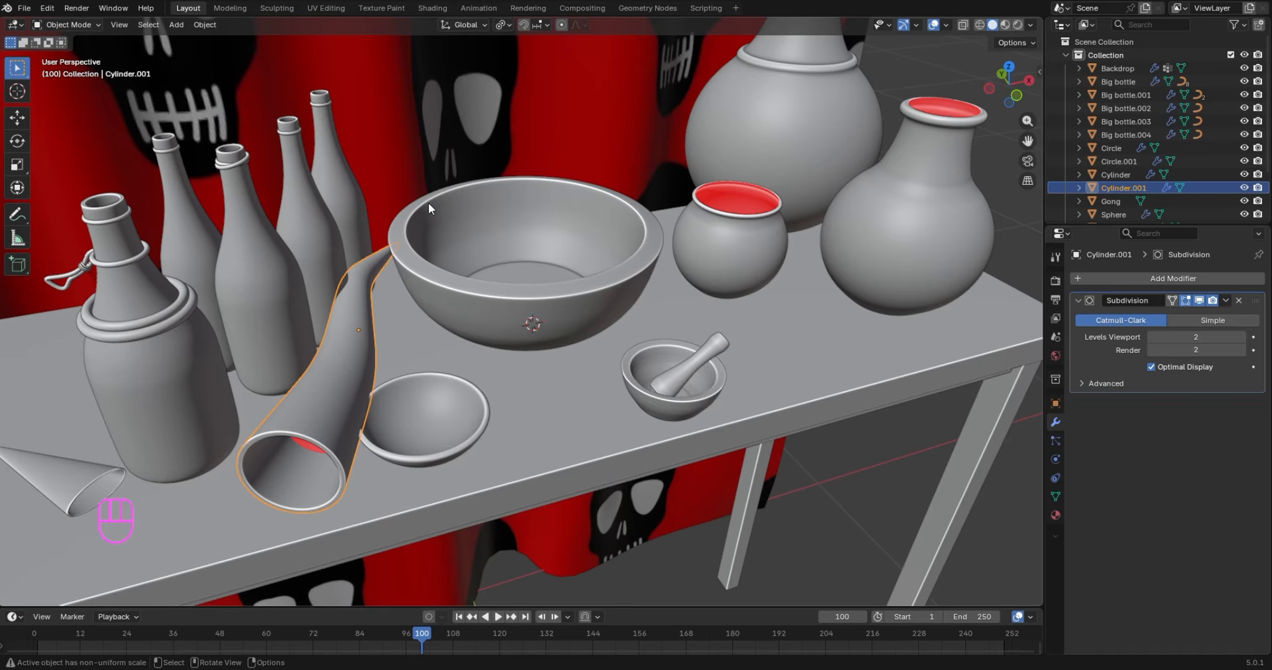
pyautogui.press('r')
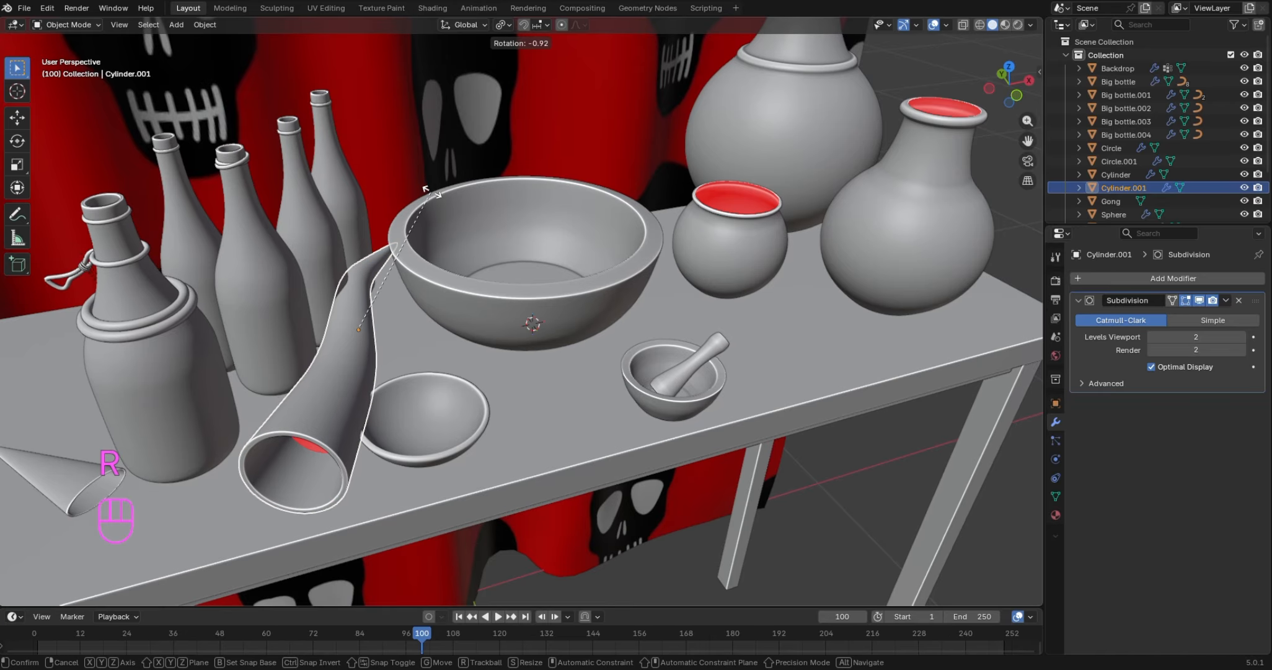
pyautogui.rightClick(392, 230)
pyautogui.press('g')
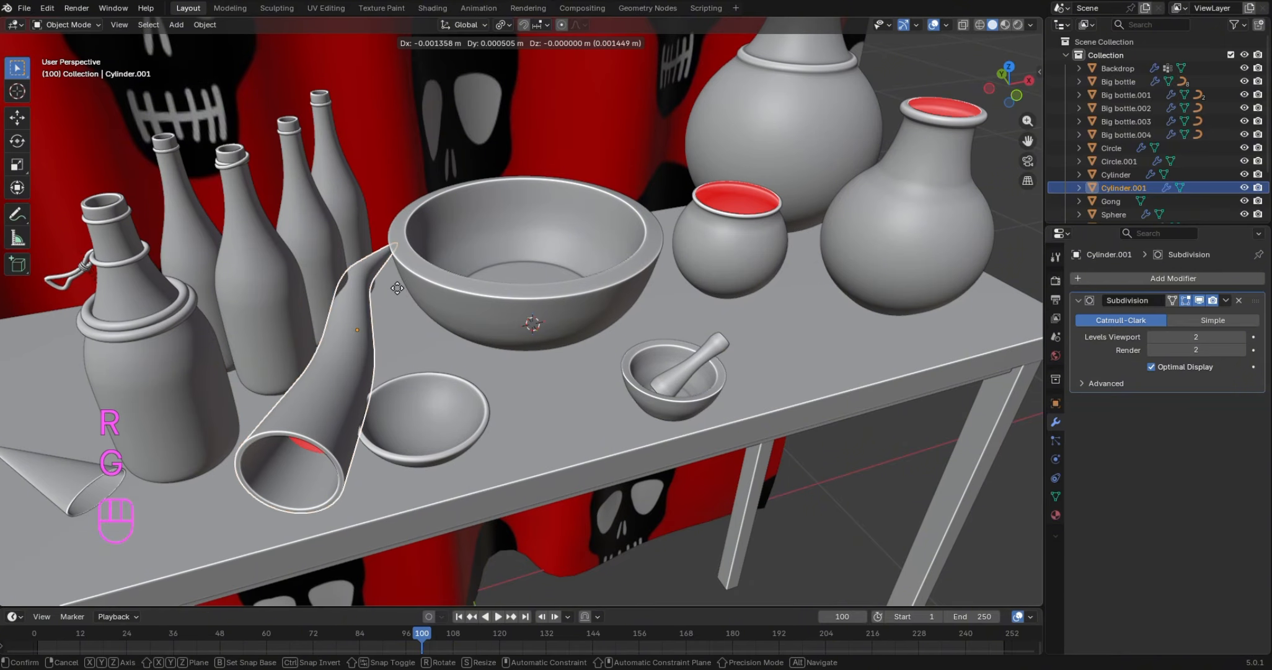
pyautogui.click(440, 227)
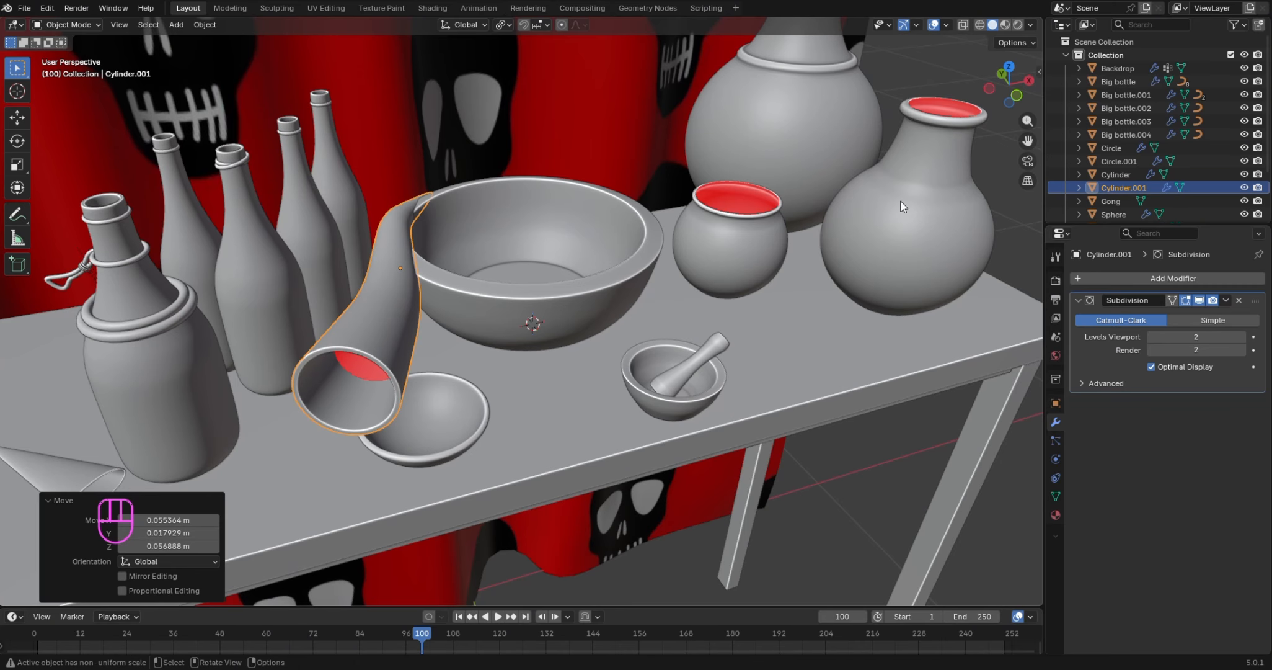
# Place the 3D cursor at the horn's open end in the right side view and make it the transform pivot point
pyautogui.moveTo(990, 104); pyautogui.dragTo(996, 87)
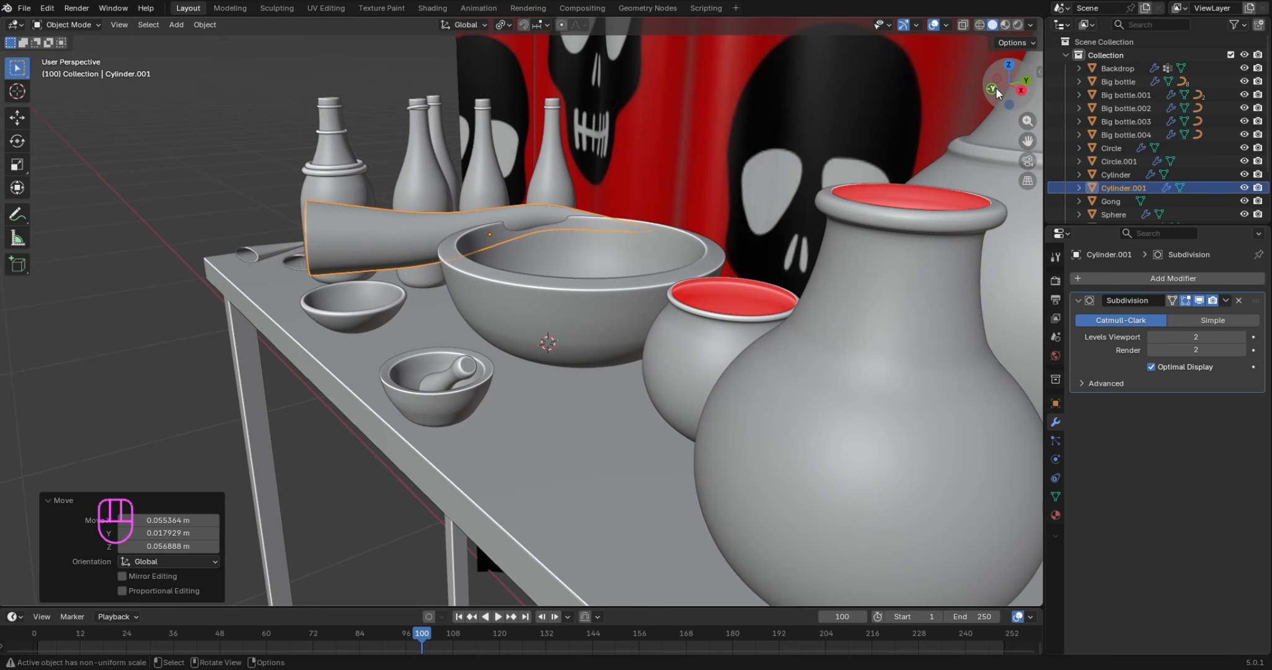
pyautogui.press('KP_3')
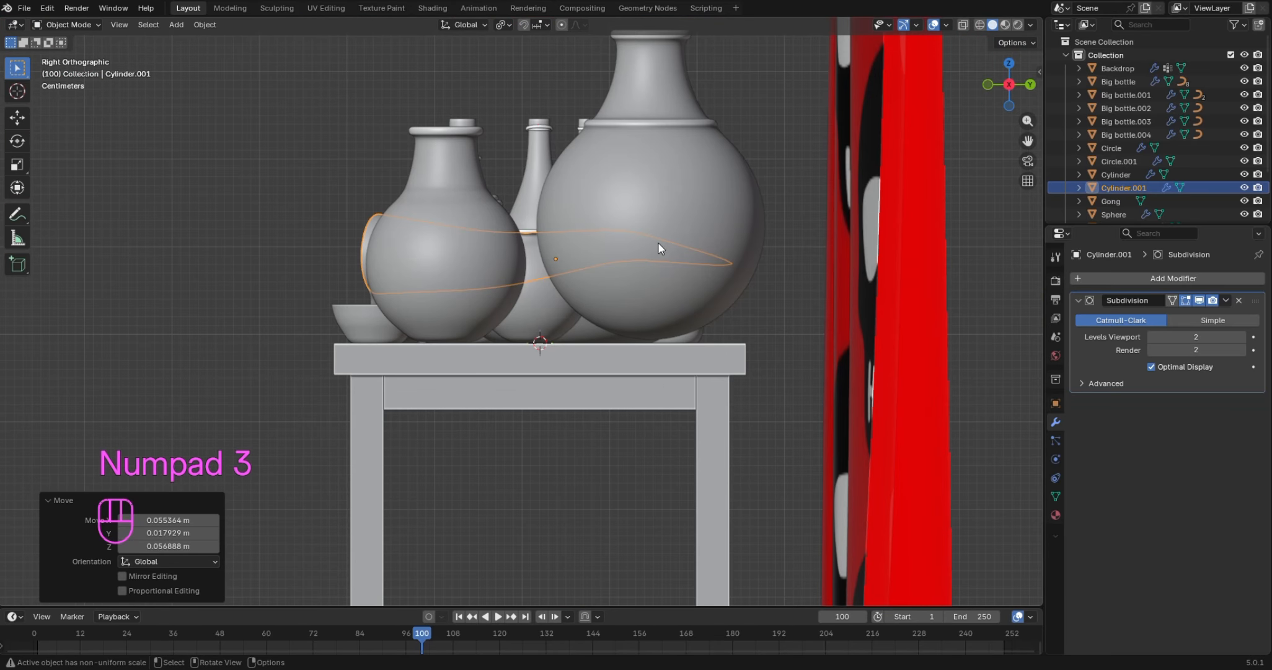
pyautogui.keyDown('shift'); pyautogui.rightClick(369, 238); pyautogui.keyUp('shift')
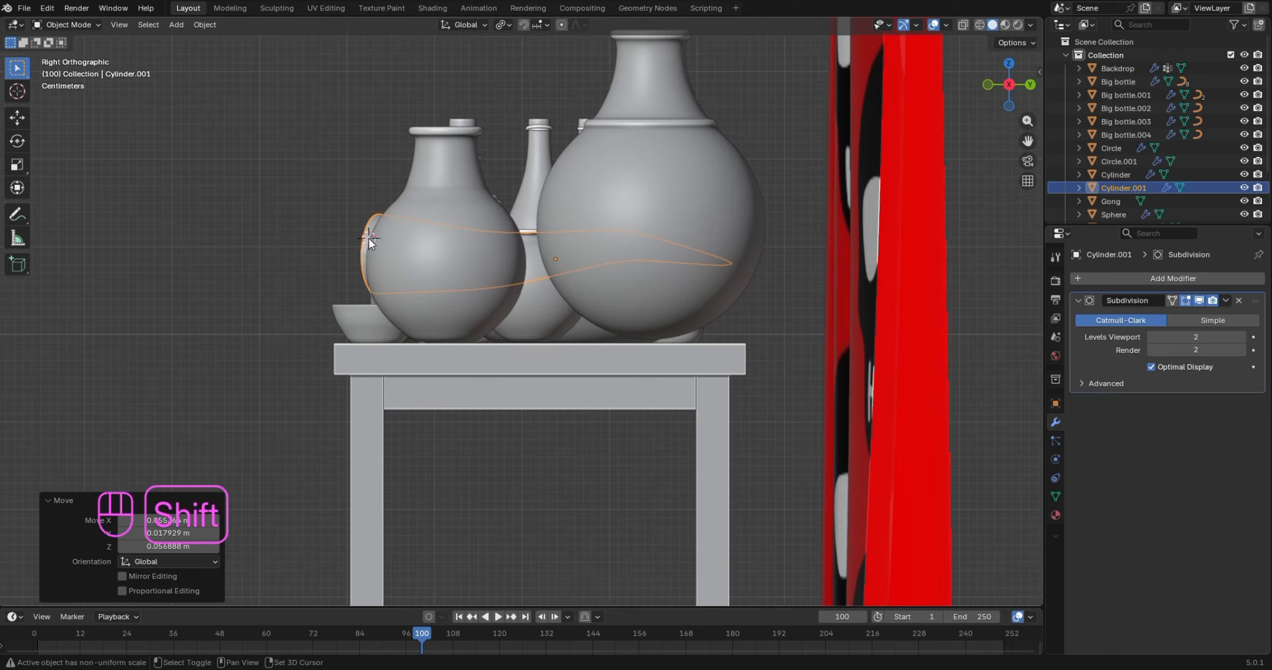
pyautogui.click(506, 25)
pyautogui.click(538, 69)
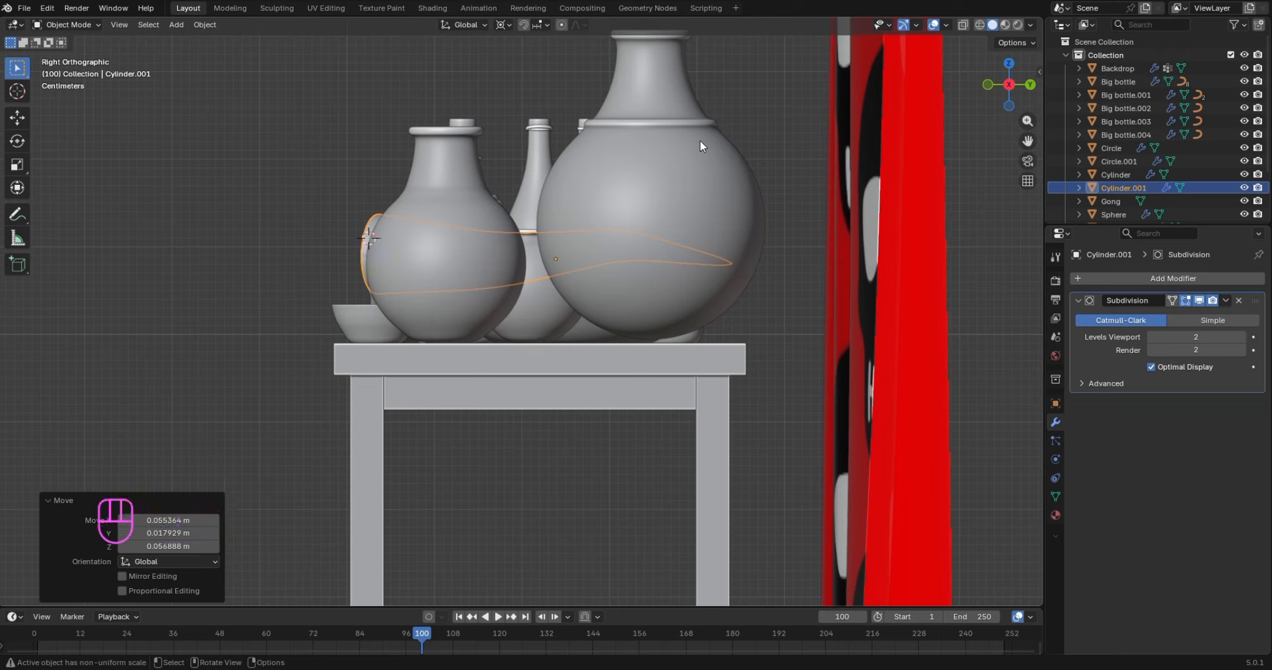
# Rotate the horn about -4.67° around the 3D cursor to raise its tip, and lower it about 0.059 m onto the tabletop
pyautogui.press('r')
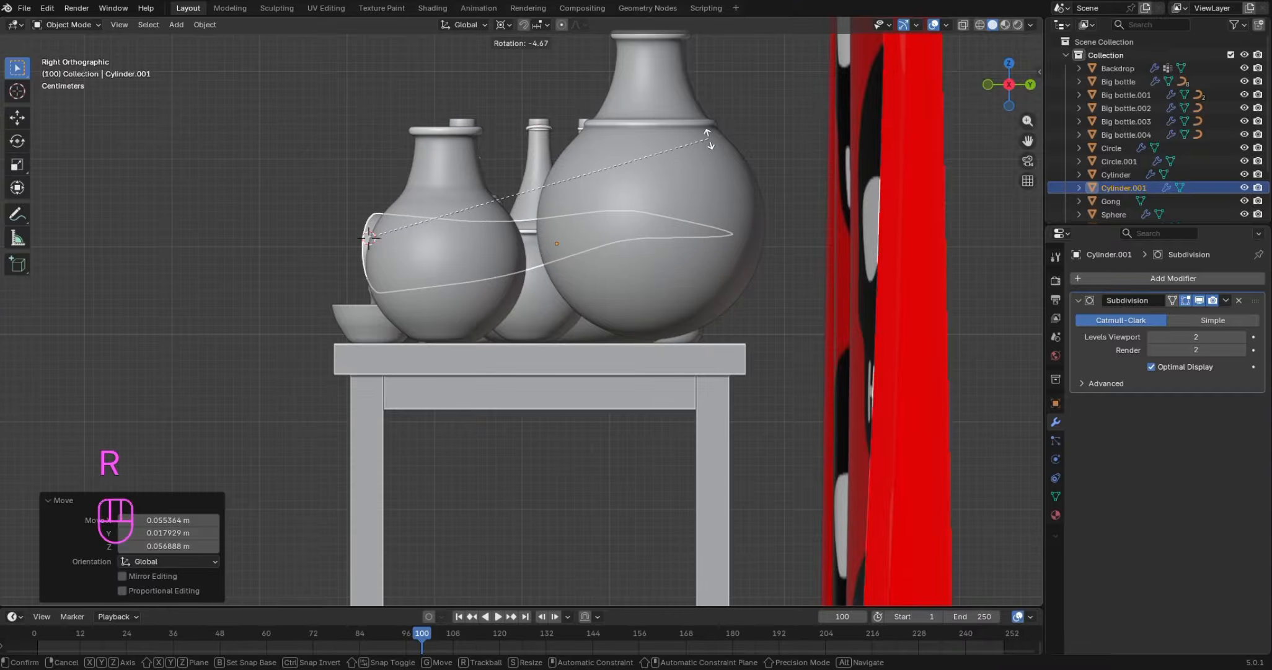
pyautogui.click(709, 139)
pyautogui.press('g')
pyautogui.press('z')
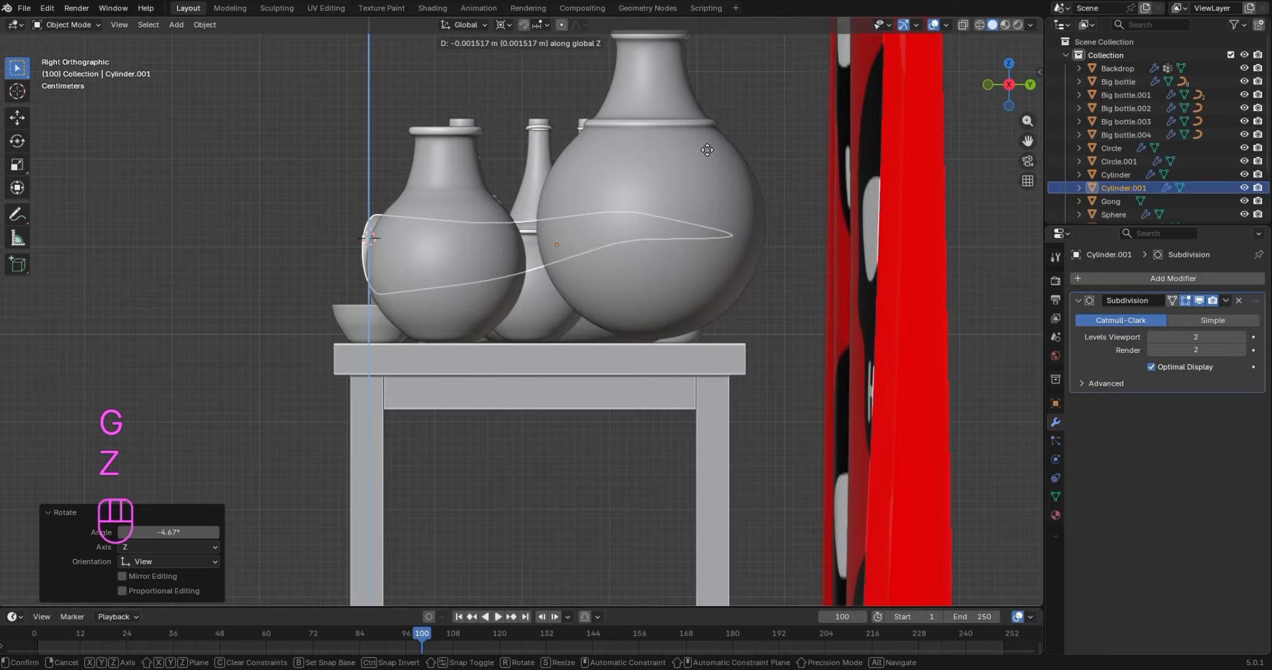
pyautogui.click(702, 198)
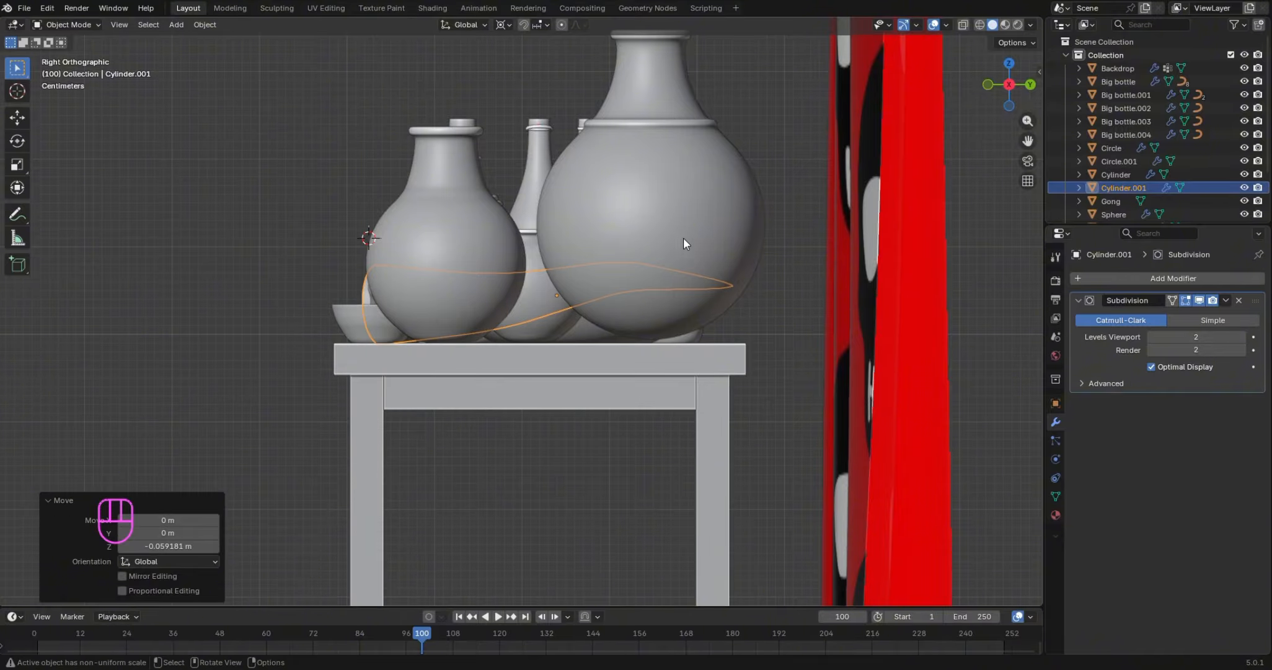
# Rotate the horn around the 3D cursor by about -4.17° in the right side view and about -8.33° in an angled view from above
pyautogui.press('r')
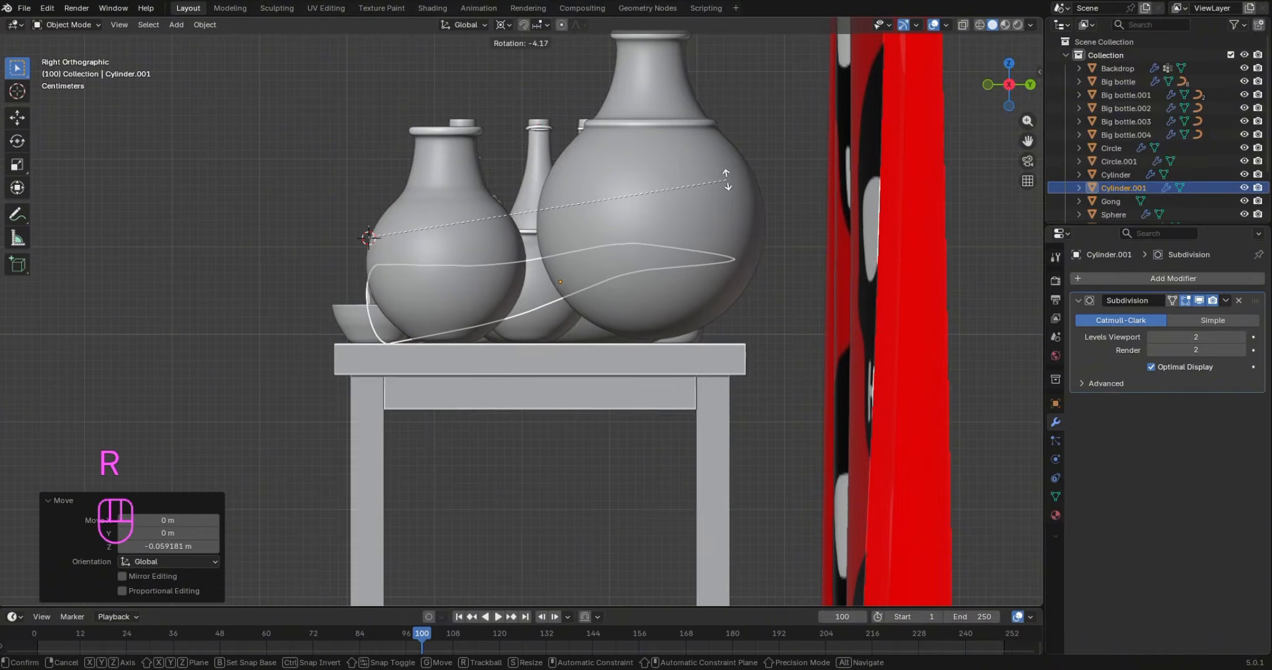
pyautogui.click(723, 182)
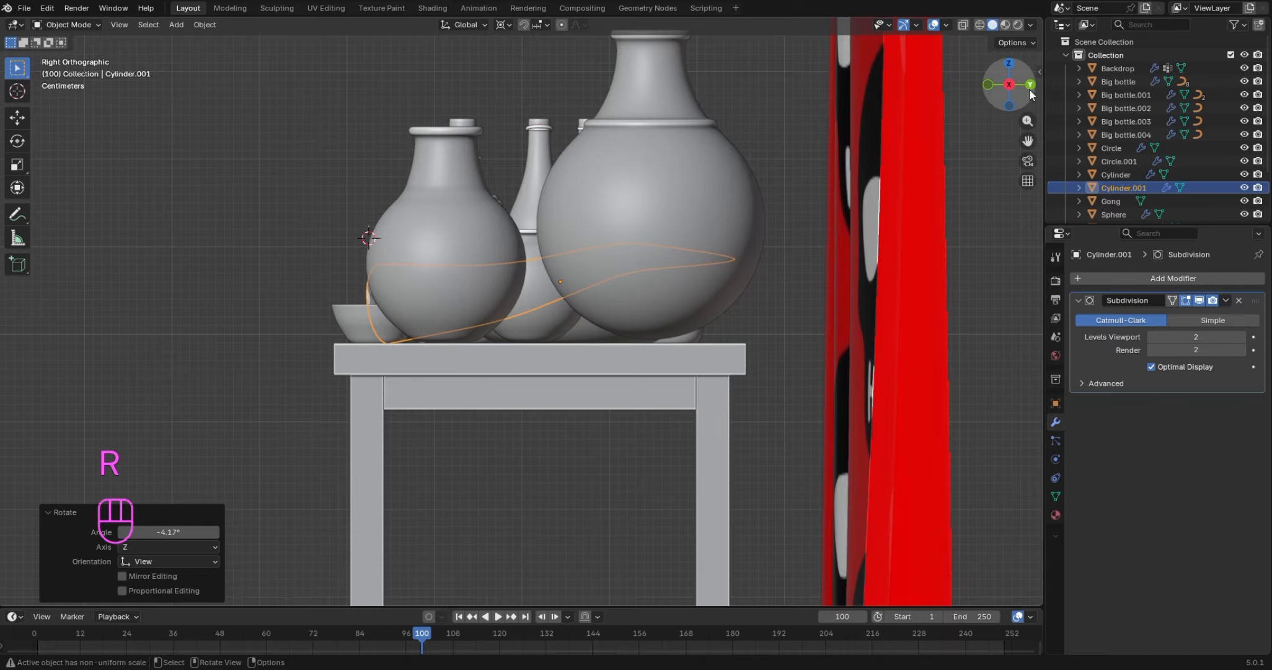
pyautogui.moveTo(996, 90); pyautogui.dragTo(1205, 140)
pyautogui.moveTo(715, 286); pyautogui.dragTo(714, 285)
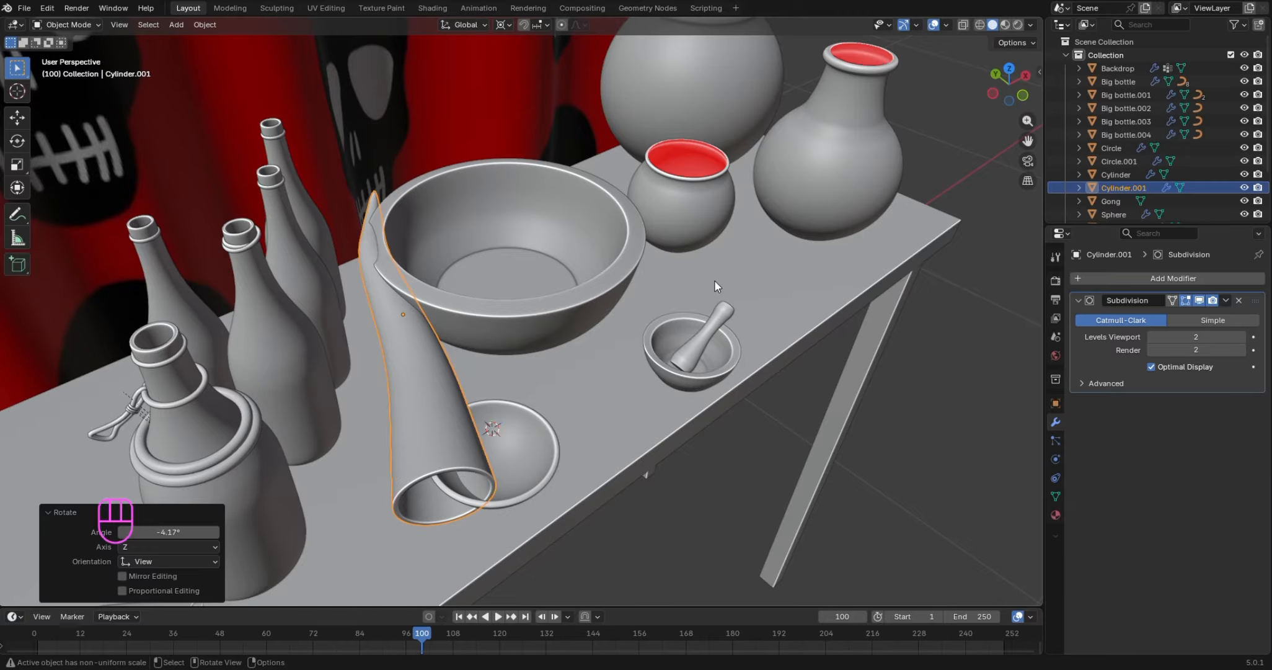
pyautogui.press('r')
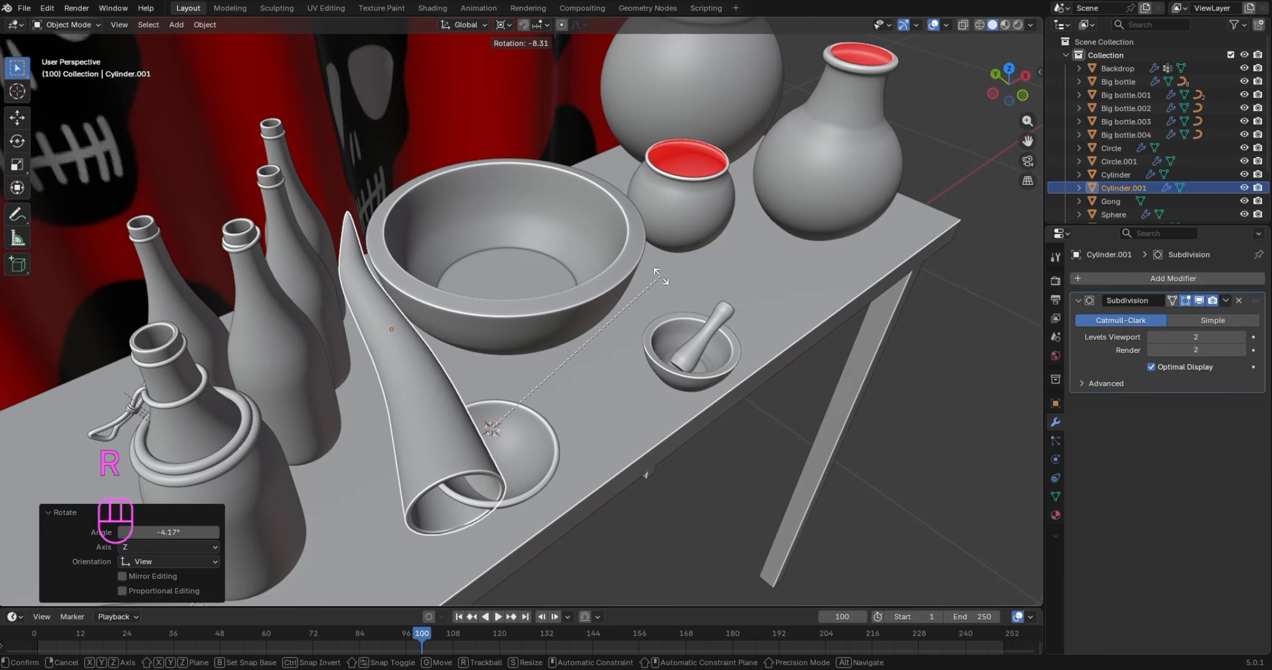
pyautogui.click(662, 276)
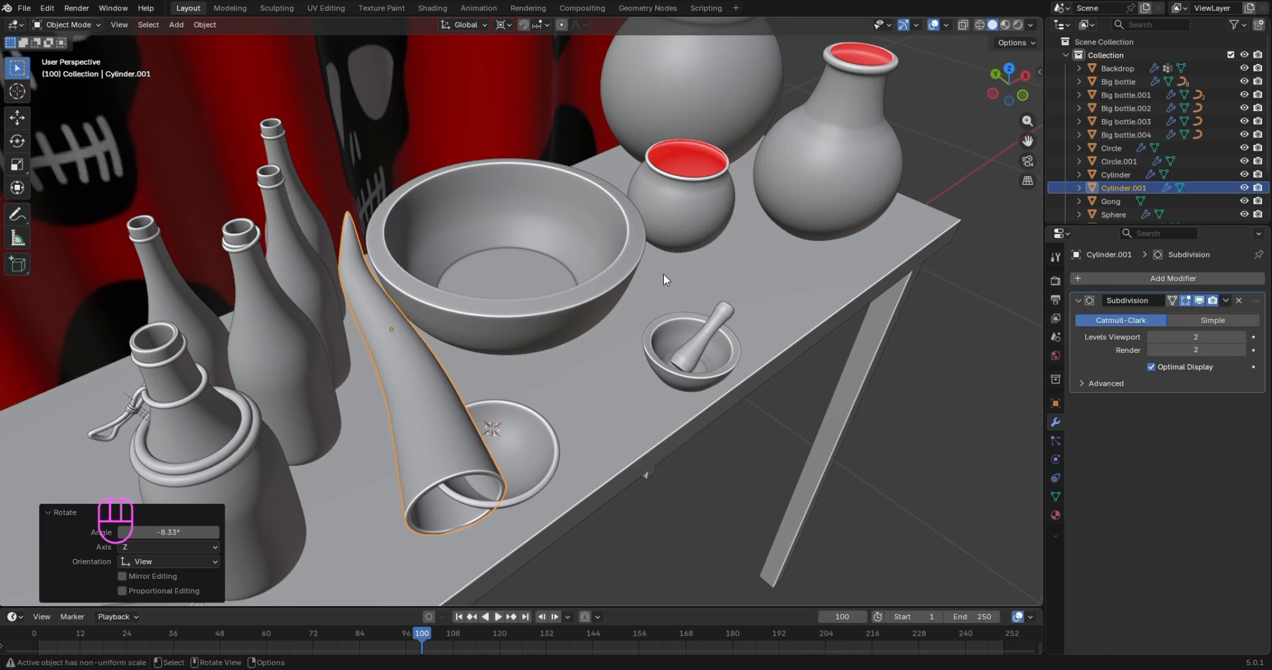
# Tilt the horn another -4.12° or so around the 3D cursor in the right side view to lift its tip
pyautogui.press('KP_3')
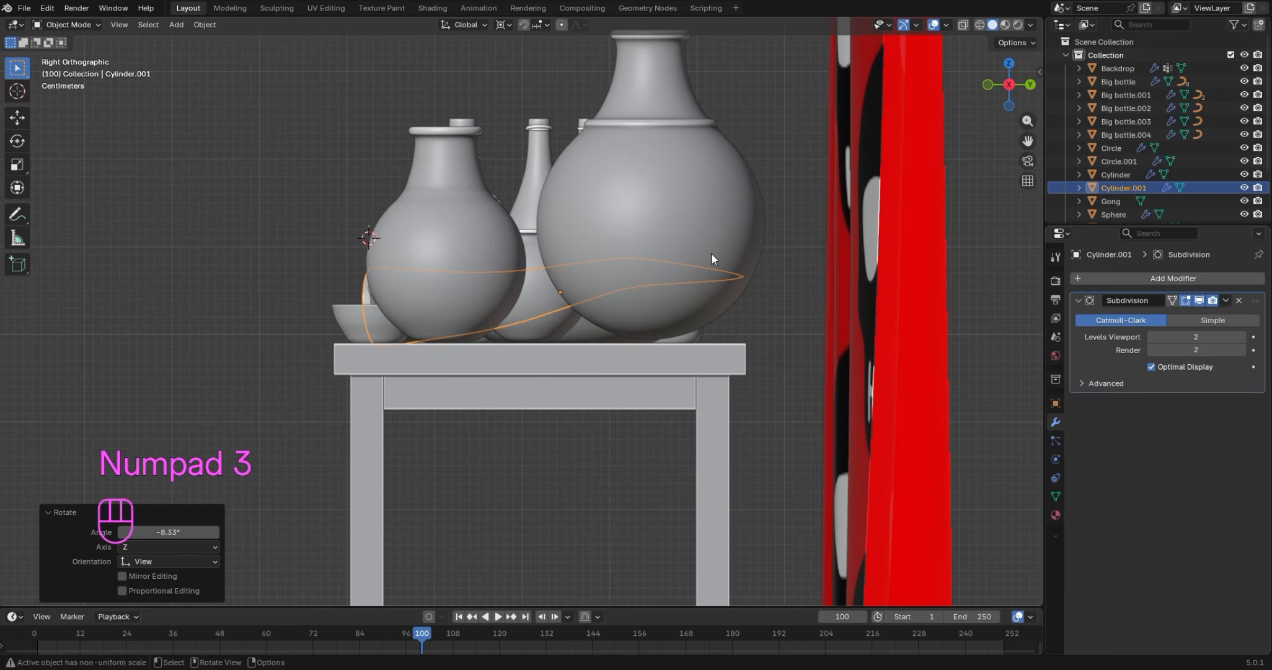
pyautogui.press('r')
pyautogui.click(710, 229)
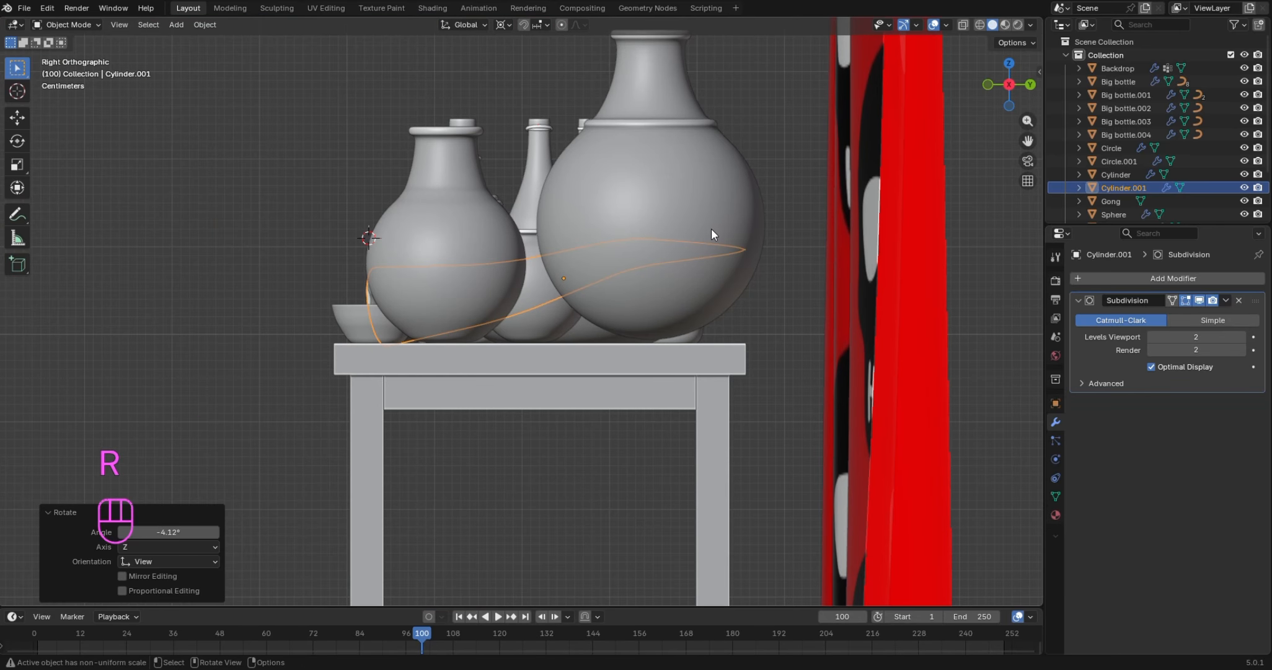
# Add the large bowl to the selection, isolate it with the horn in local view, and deselect both
pyautogui.press('KP_1')
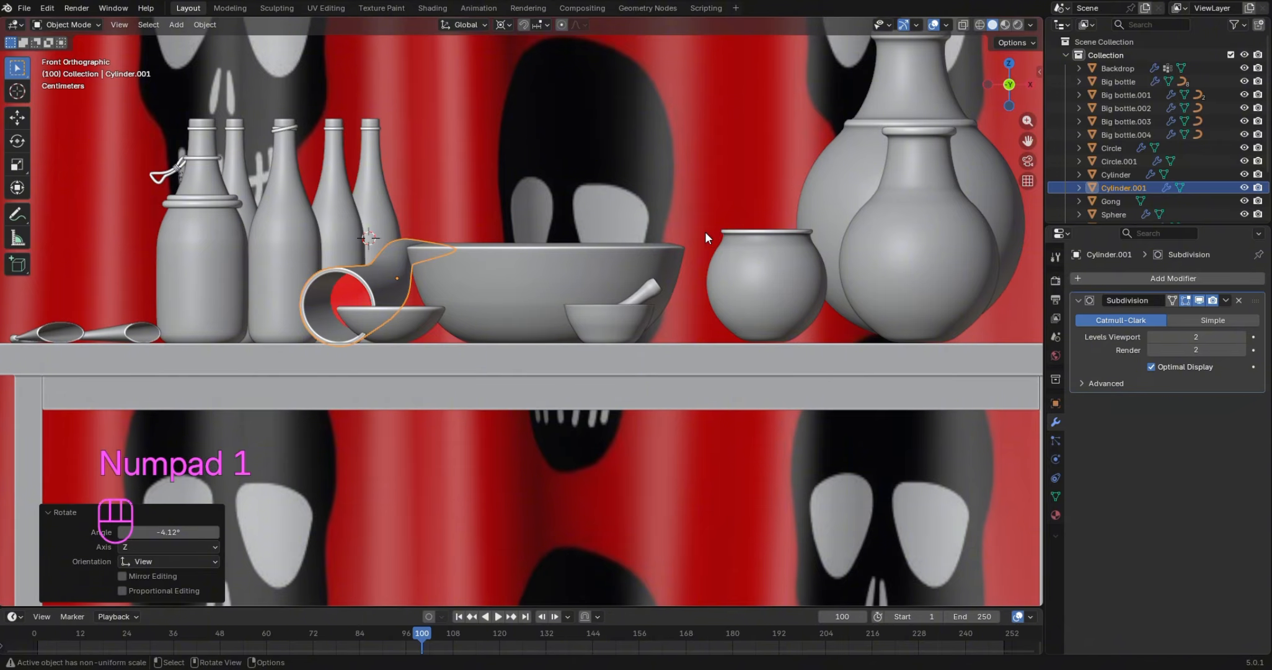
pyautogui.moveTo(995, 91); pyautogui.dragTo(960, 197)
pyautogui.keyDown('shift'); pyautogui.click(500, 283); pyautogui.keyUp('shift')
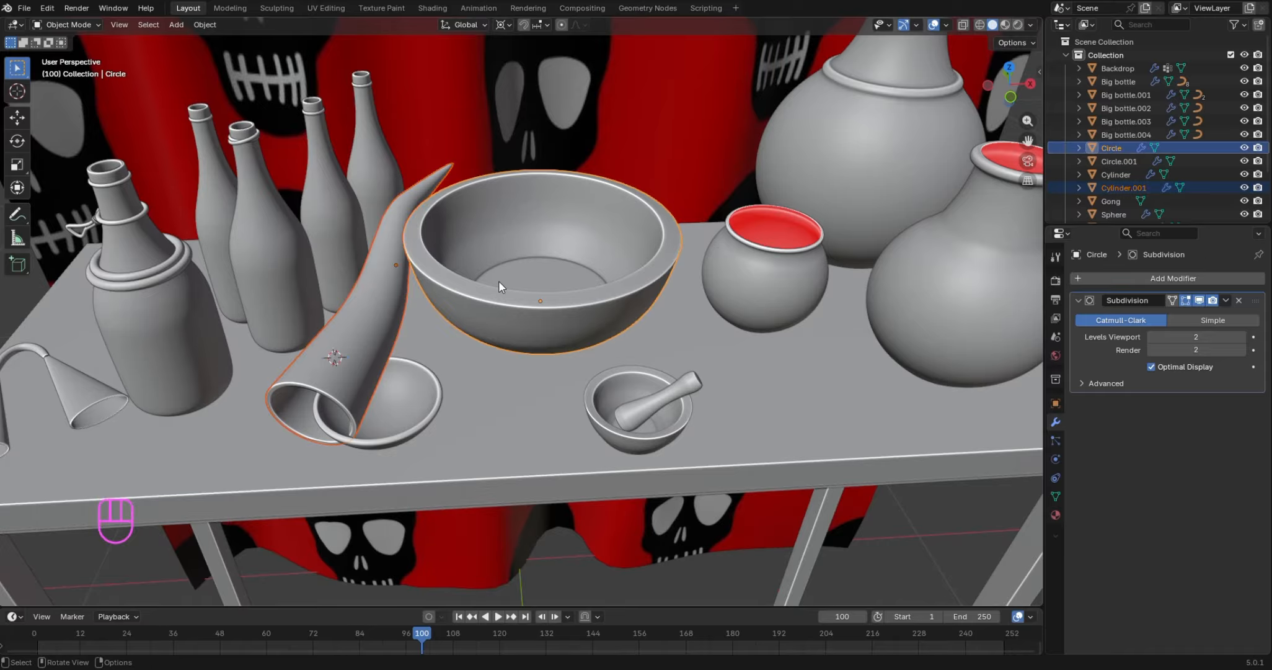
pyautogui.press('KP_Divide')
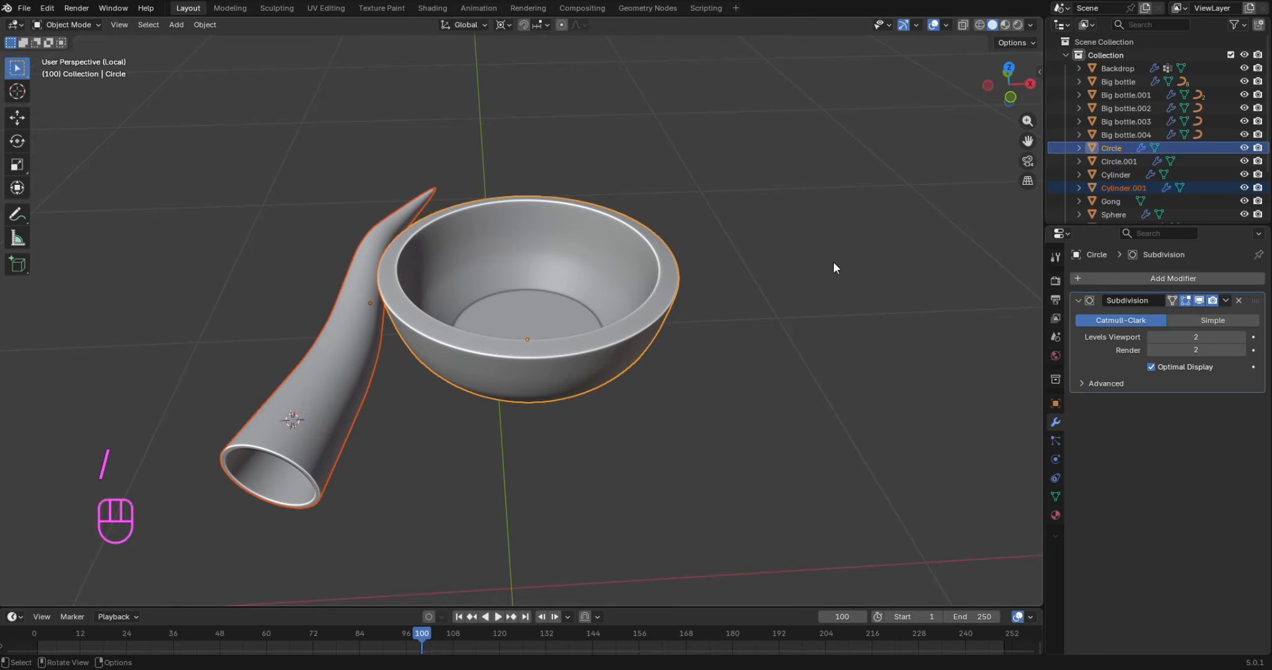
pyautogui.click(931, 242)
# Place the 3D cursor inside the horn's wide end in the left orthographic view
pyautogui.moveTo(993, 95); pyautogui.dragTo(999, 93)
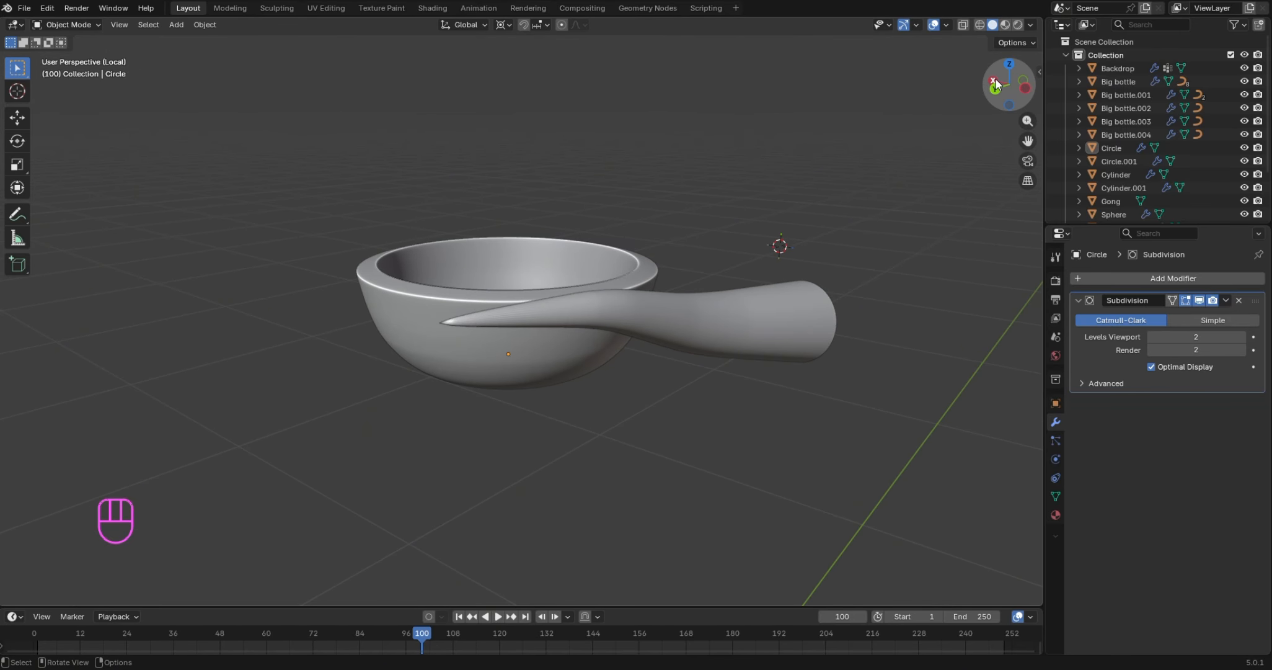
pyautogui.press('ctrl+KP_3')
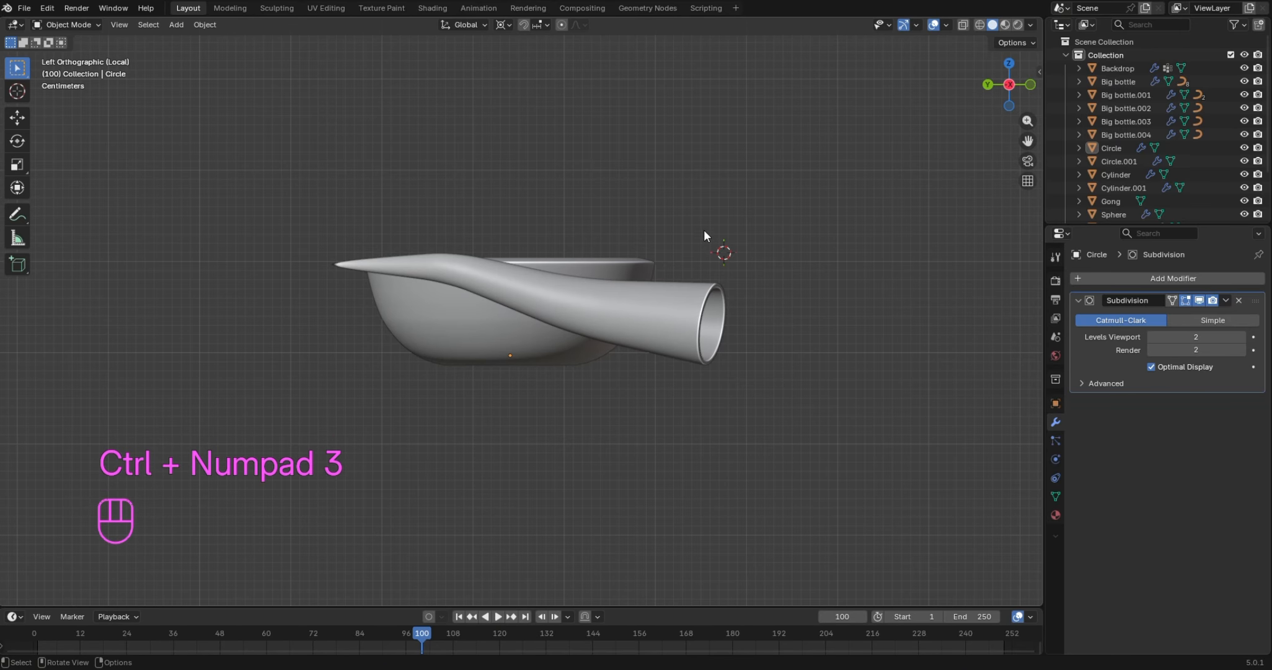
pyautogui.keyDown('shift'); pyautogui.rightClick(680, 312); pyautogui.keyUp('shift')
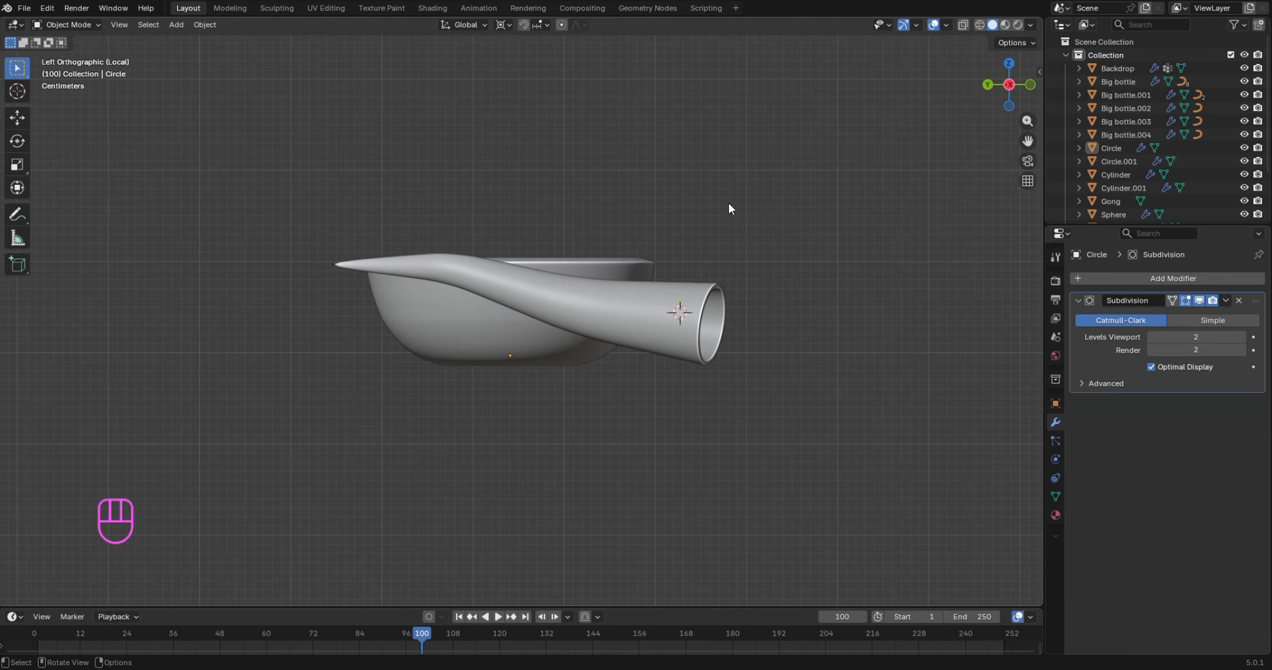
# Select the horn and rotate it about 4.22° around the 3D cursor in the left orthographic view to lift its tip
pyautogui.press('r')
pyautogui.click(689, 282)
pyautogui.press('r')
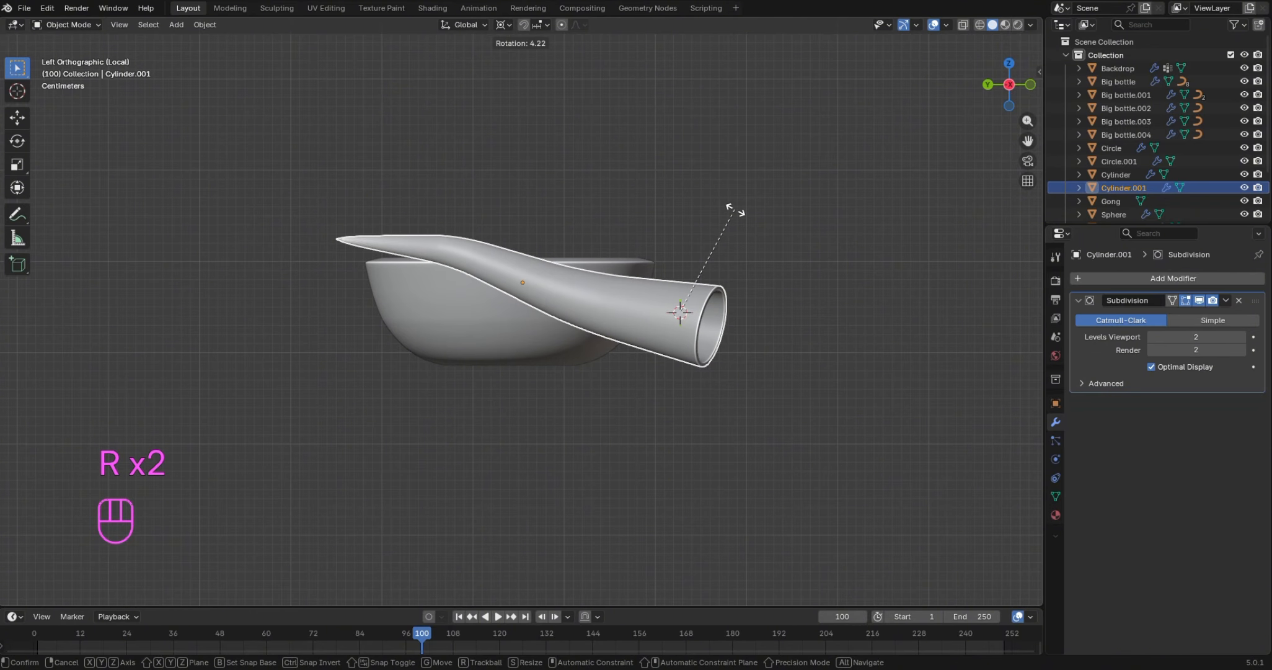
pyautogui.click(736, 211)
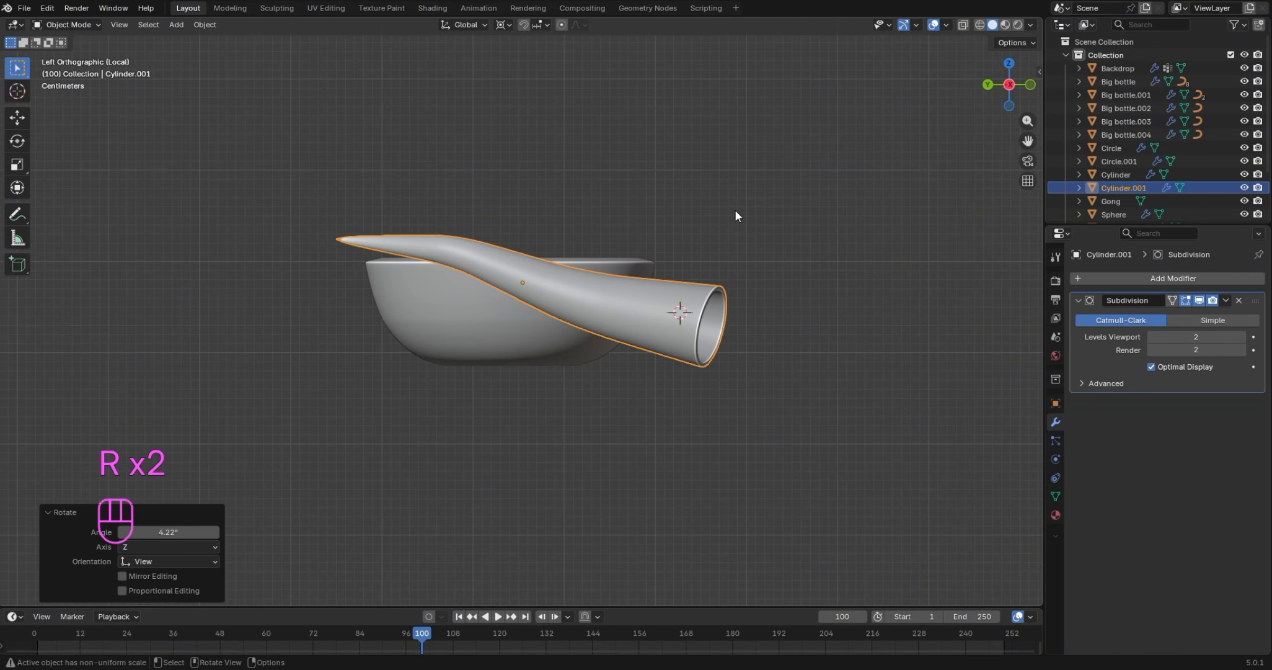
pyautogui.press('KP_1')
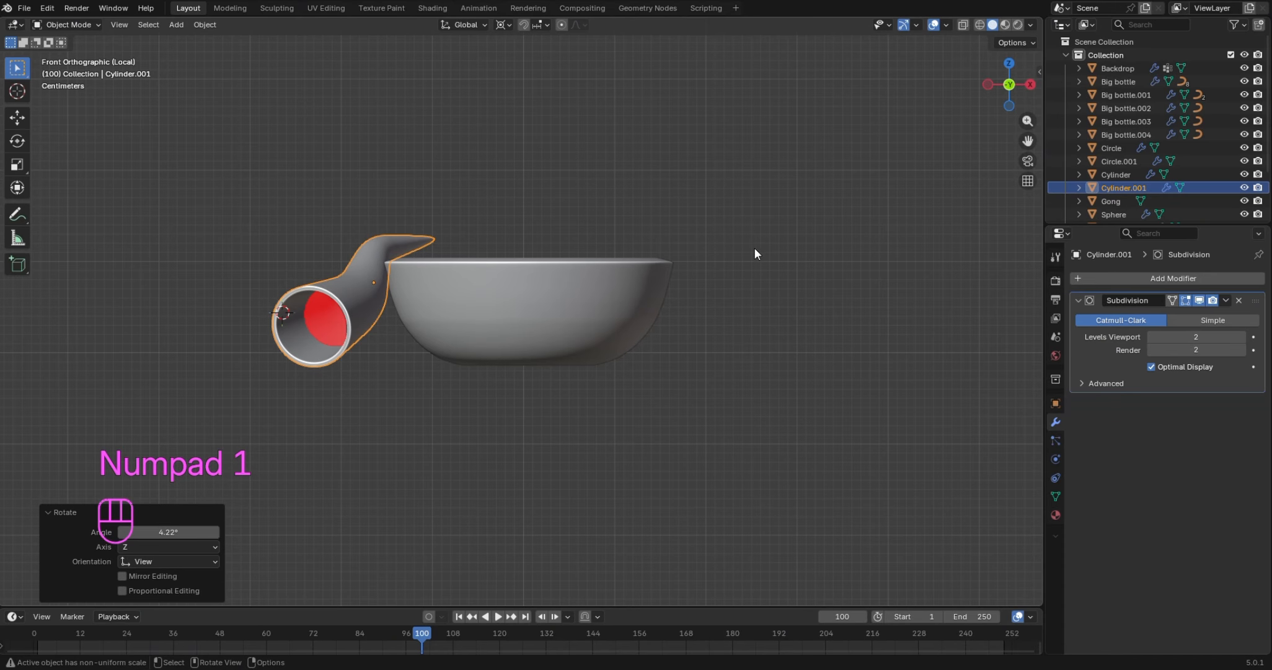
pyautogui.moveTo(1009, 85); pyautogui.dragTo(993, 114)
pyautogui.press('r')
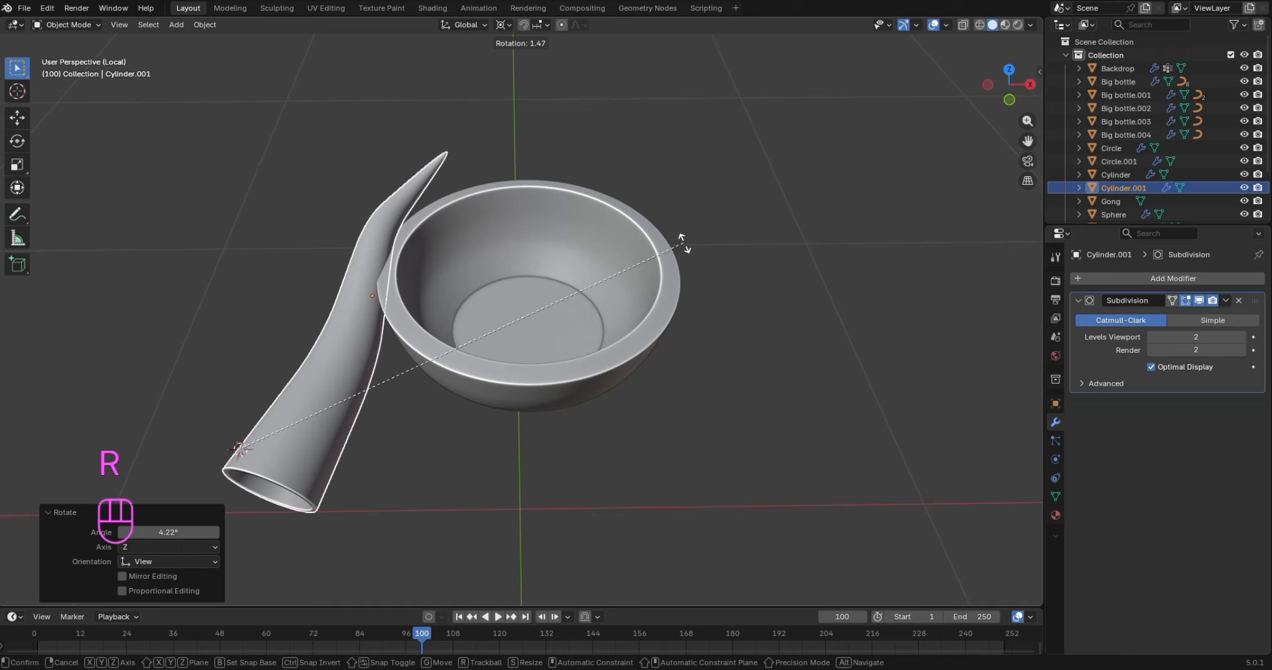
pyautogui.press('z')
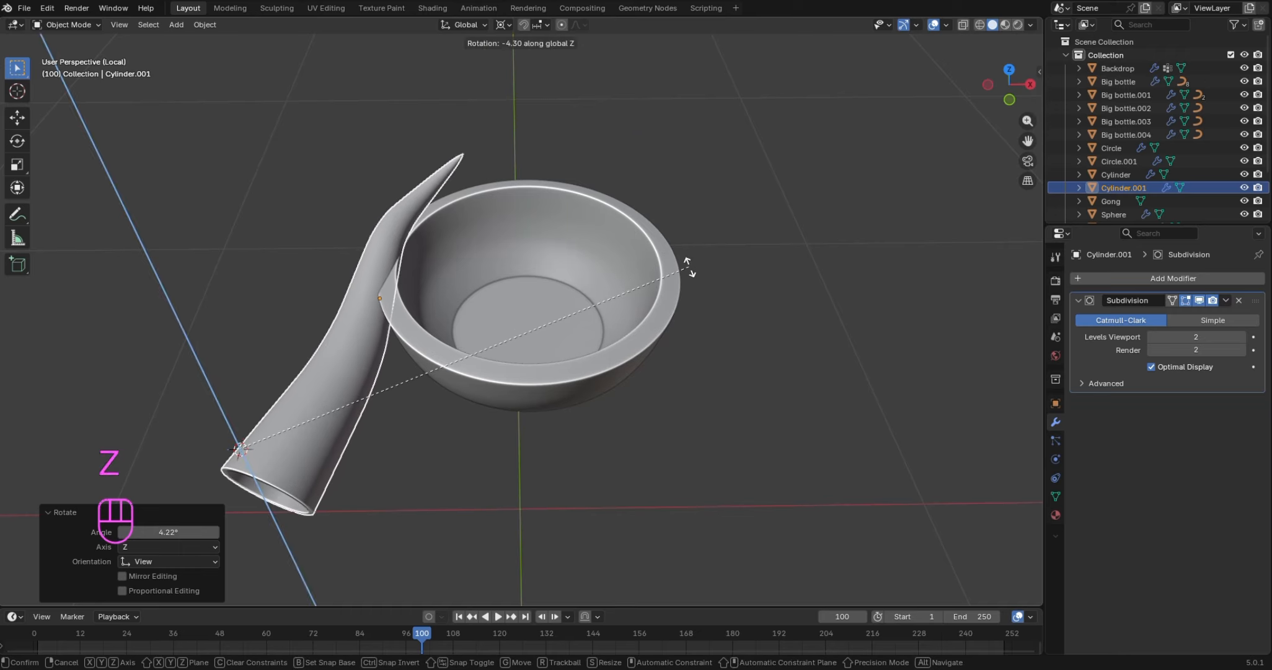
pyautogui.rightClick(687, 260)
# Set the transform pivot to Median Point and rotate the horn about -11.2° around the global Z axis toward the bowl
pyautogui.click(502, 25)
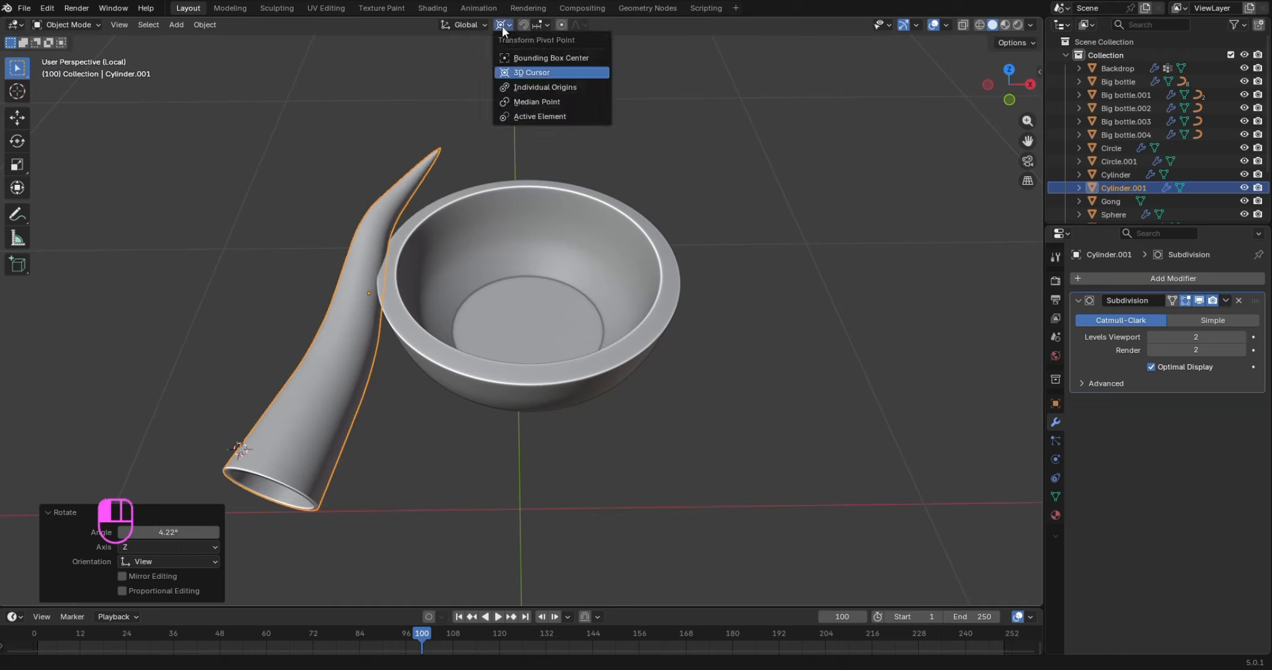
pyautogui.click(562, 99)
pyautogui.press('r')
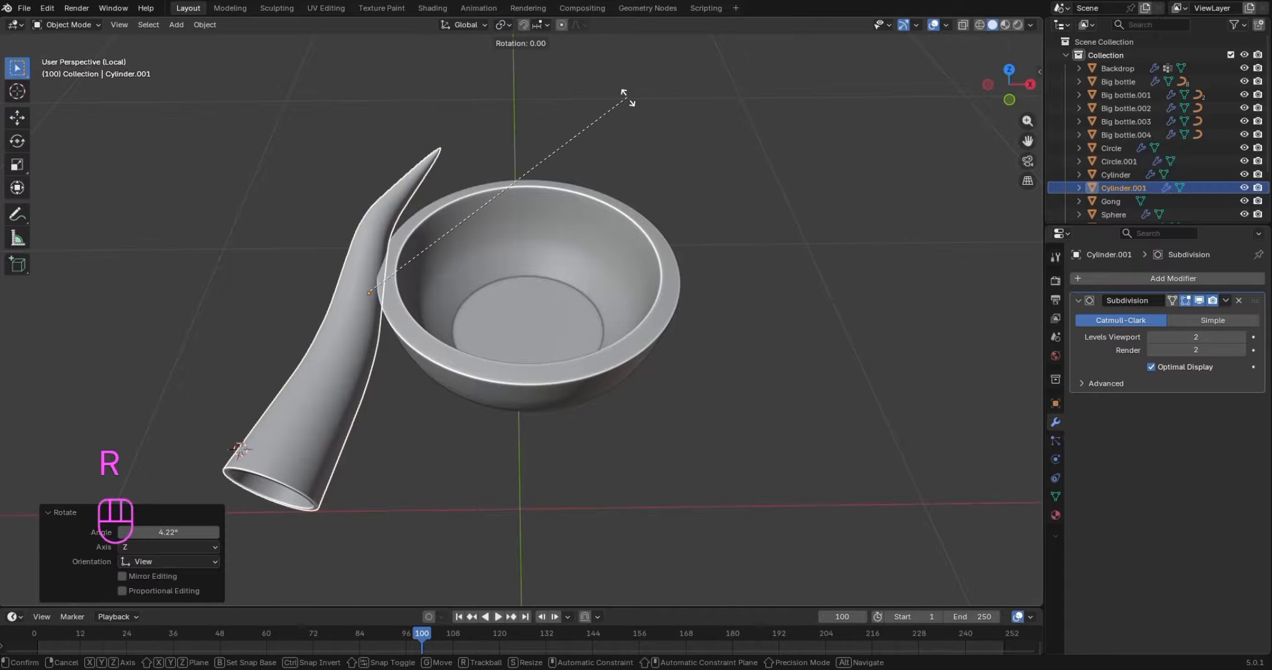
pyautogui.press('z')
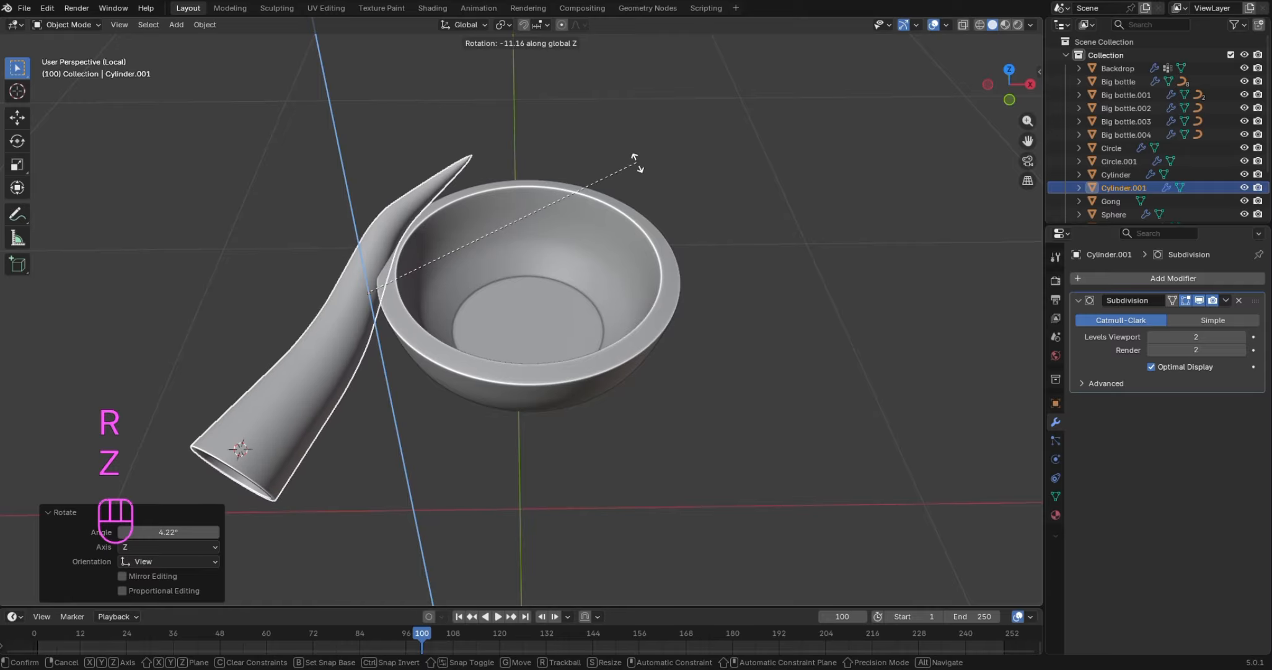
pyautogui.click(637, 163)
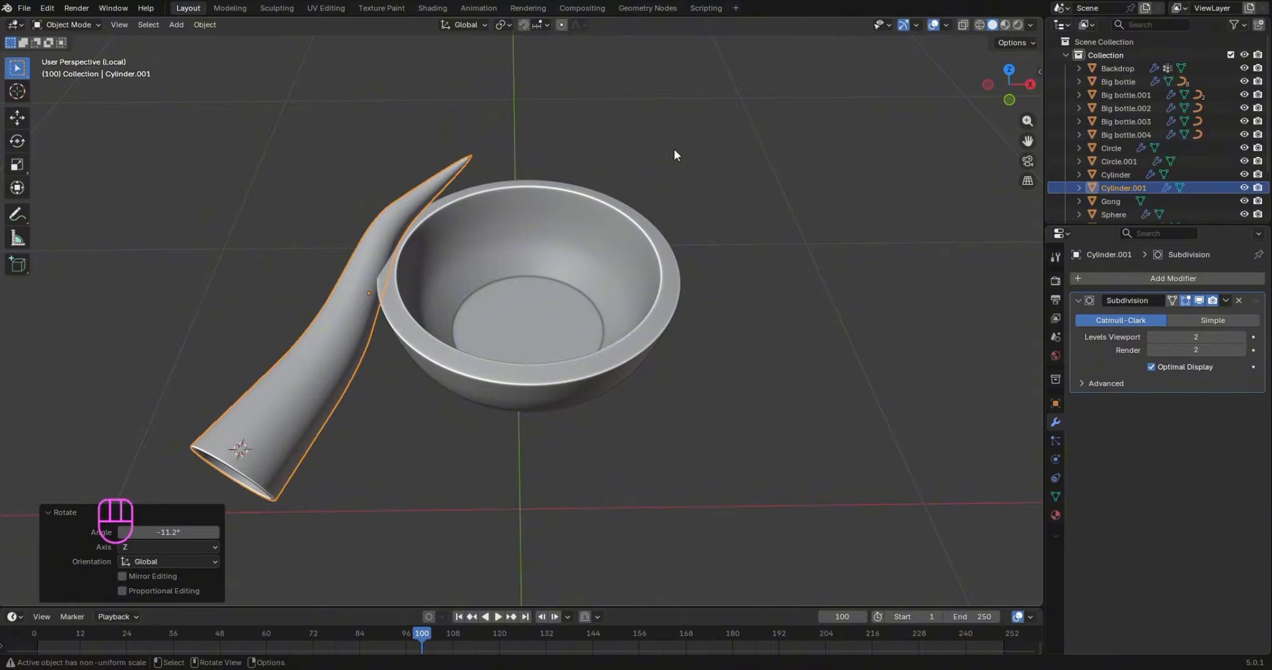
# Show the horn and bowl in the left orthographic view with solid shading and X-ray turned on
pyautogui.moveTo(1013, 81)
pyautogui.mouseDown()
pyautogui.moveTo(874, 88)
pyautogui.moveTo(1011, 86)
pyautogui.mouseUp()
pyautogui.press('ctrl+KP_3')
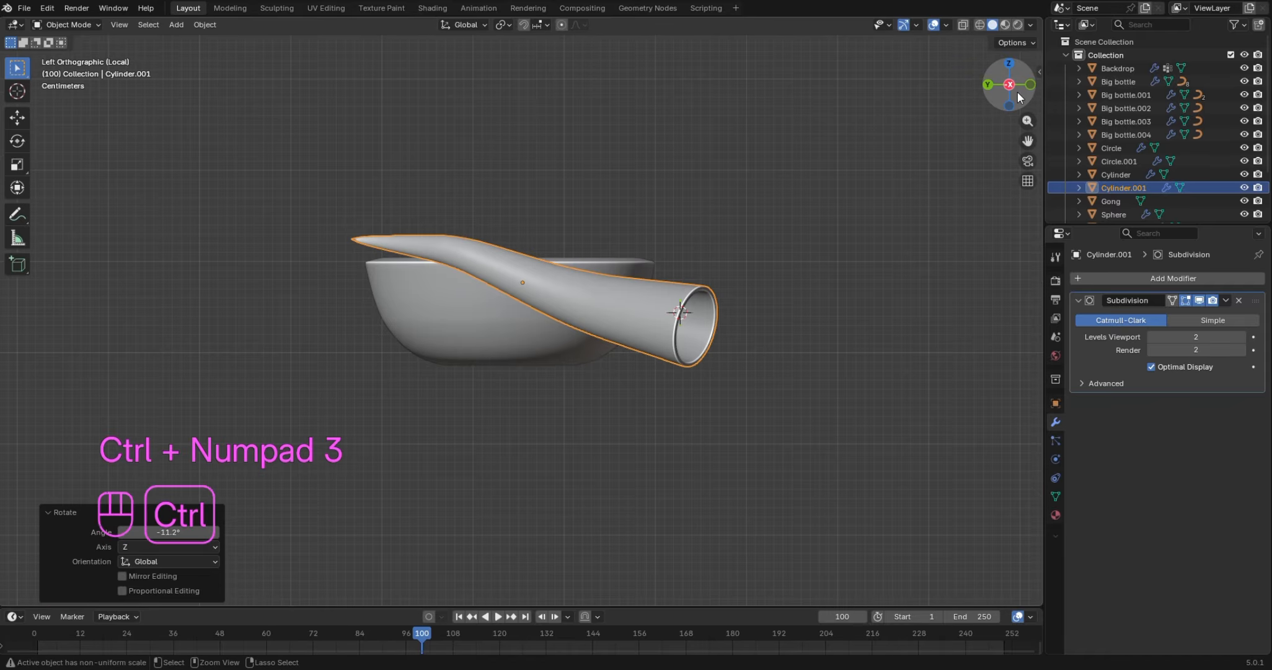
pyautogui.click(976, 24)
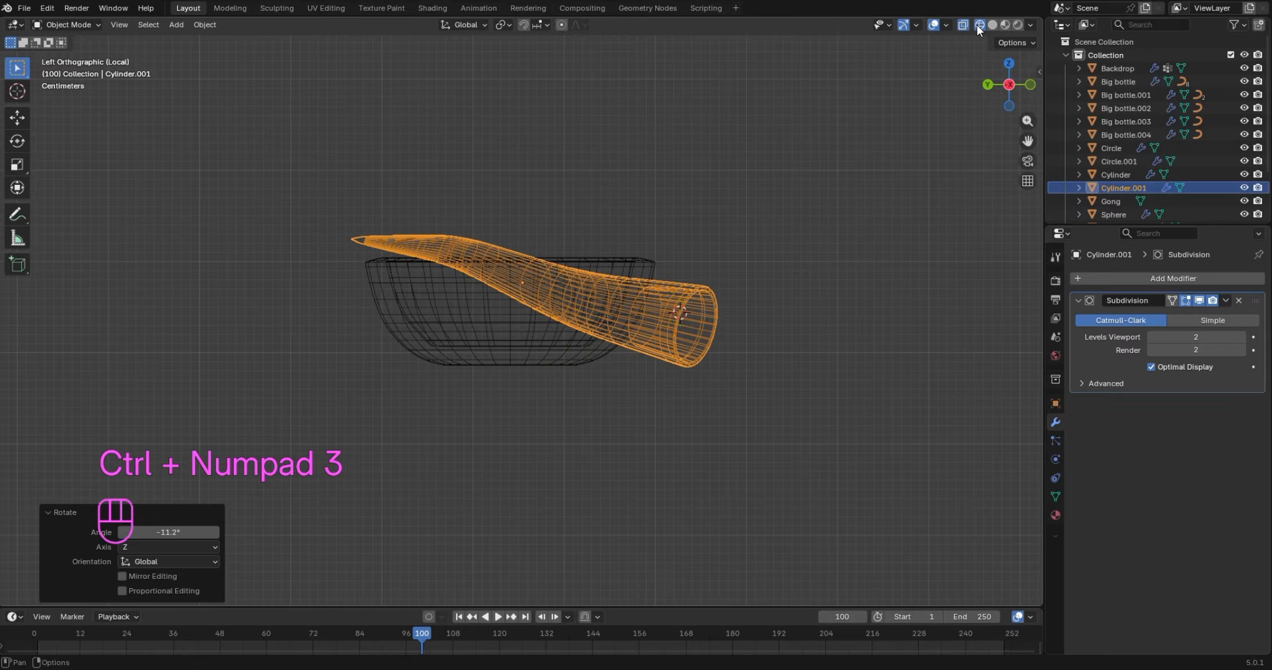
pyautogui.click(963, 24)
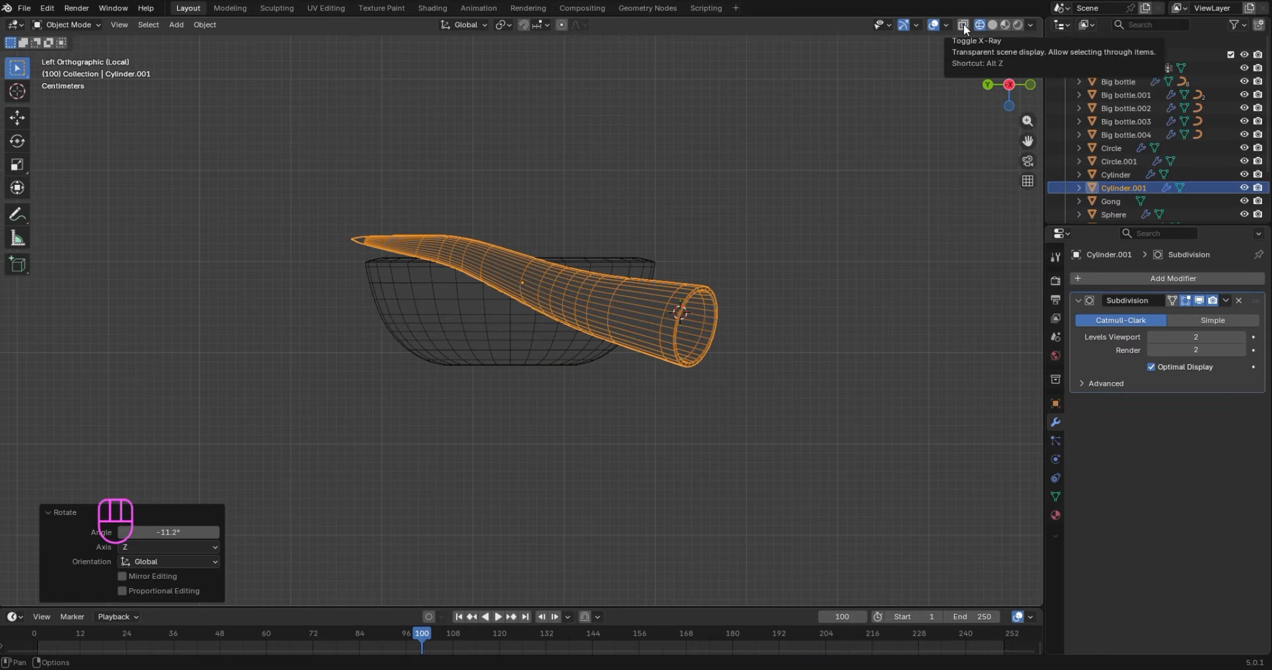
pyautogui.click(977, 24)
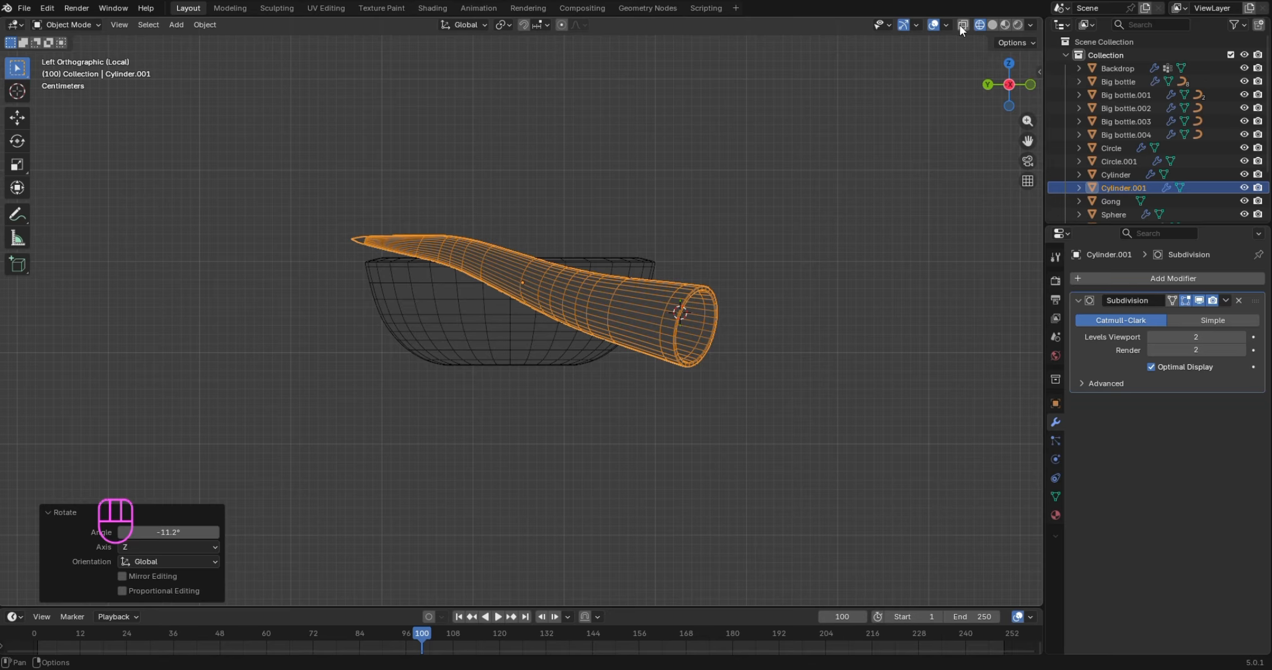
pyautogui.click(963, 25)
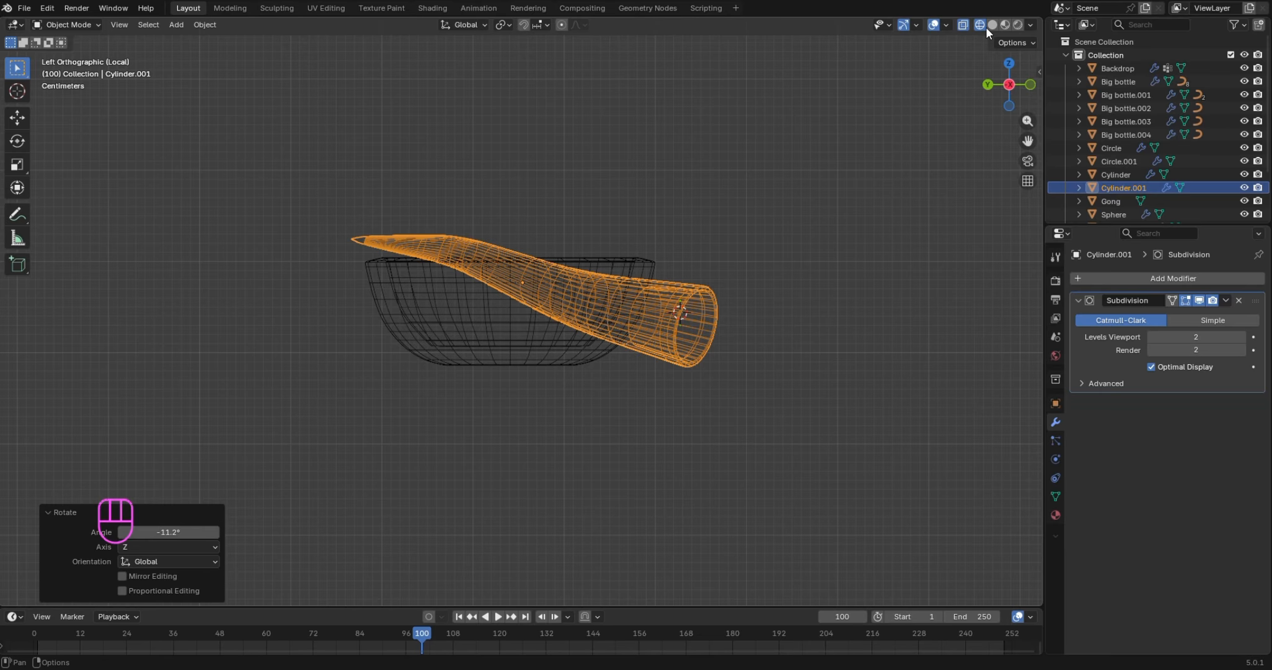
pyautogui.click(987, 25)
pyautogui.click(964, 26)
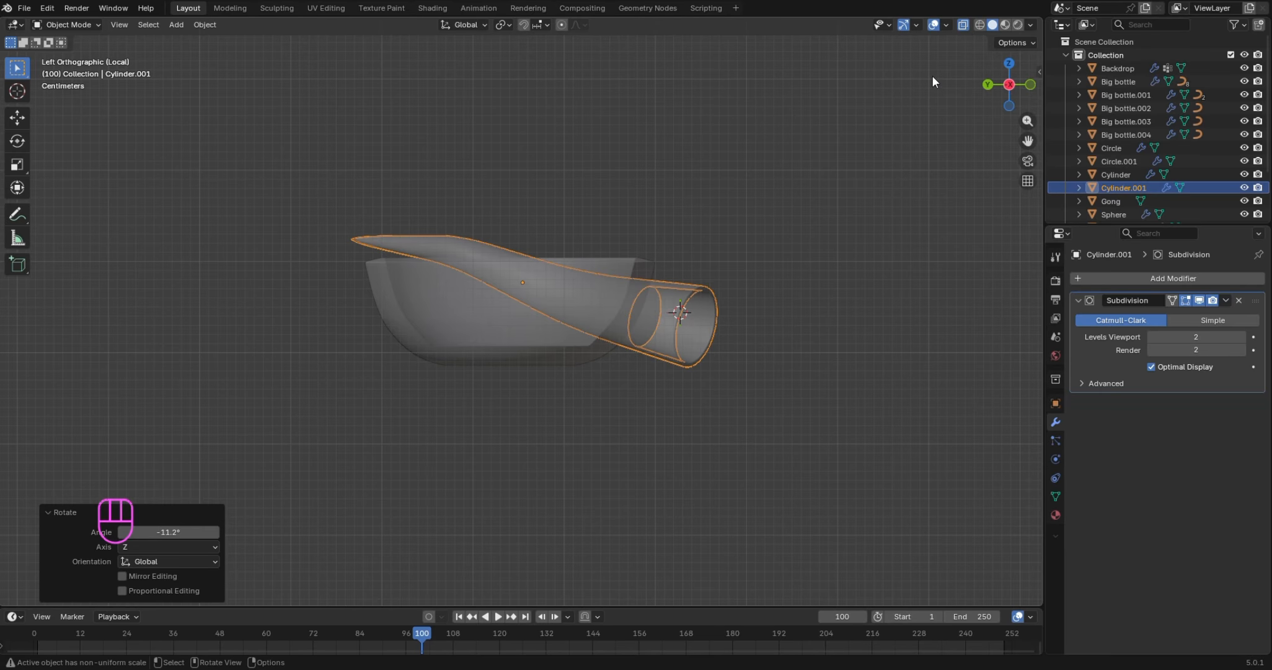
# Set the pivot to 3D Cursor, rotate the horn about 4.26° in the left view, and turn X-ray off
pyautogui.click(509, 22)
pyautogui.click(523, 69)
pyautogui.press('r')
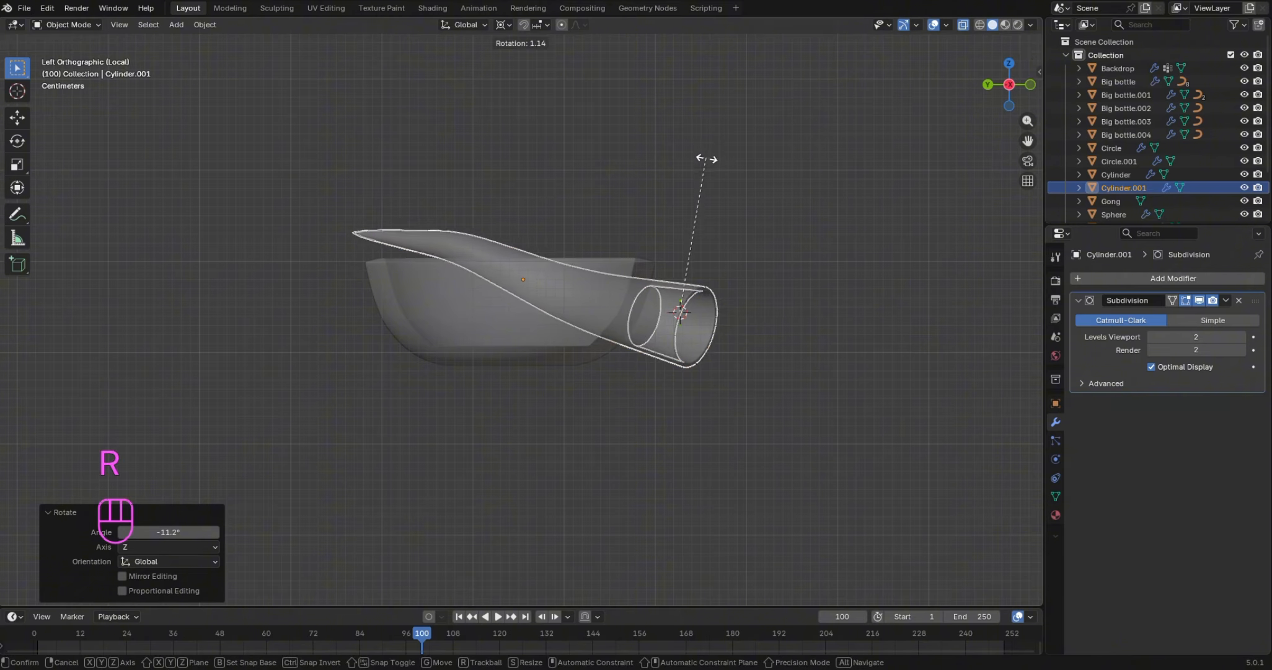
pyautogui.click(713, 185)
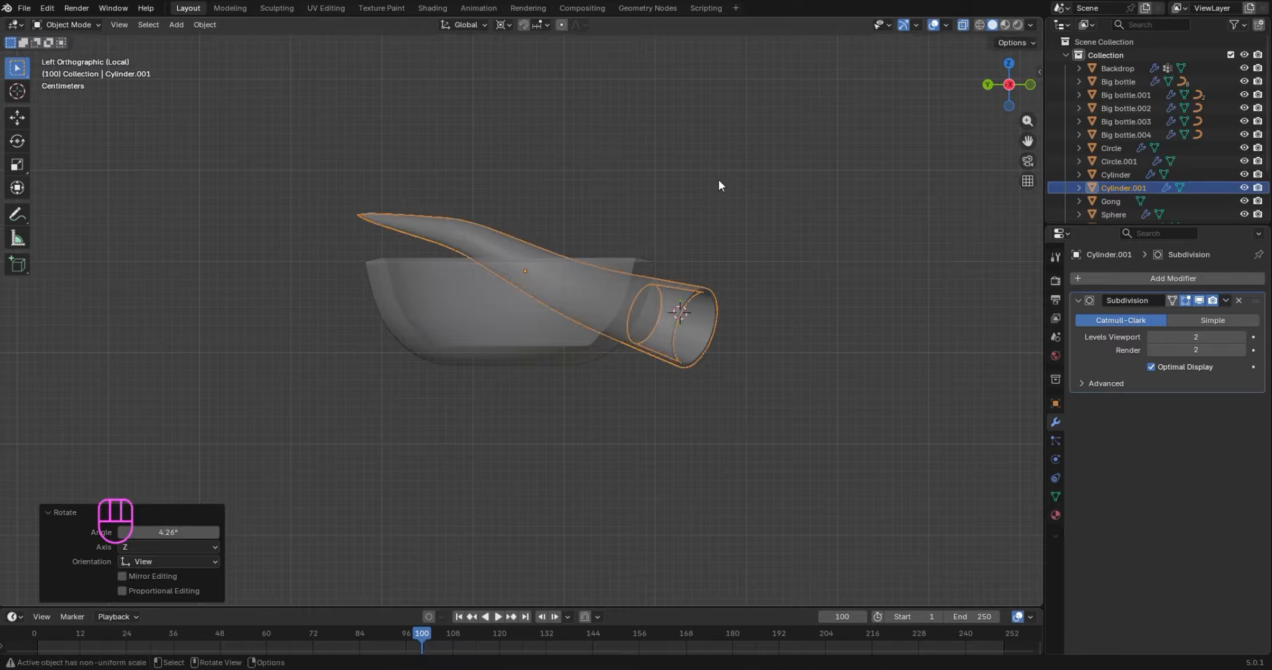
pyautogui.click(967, 26)
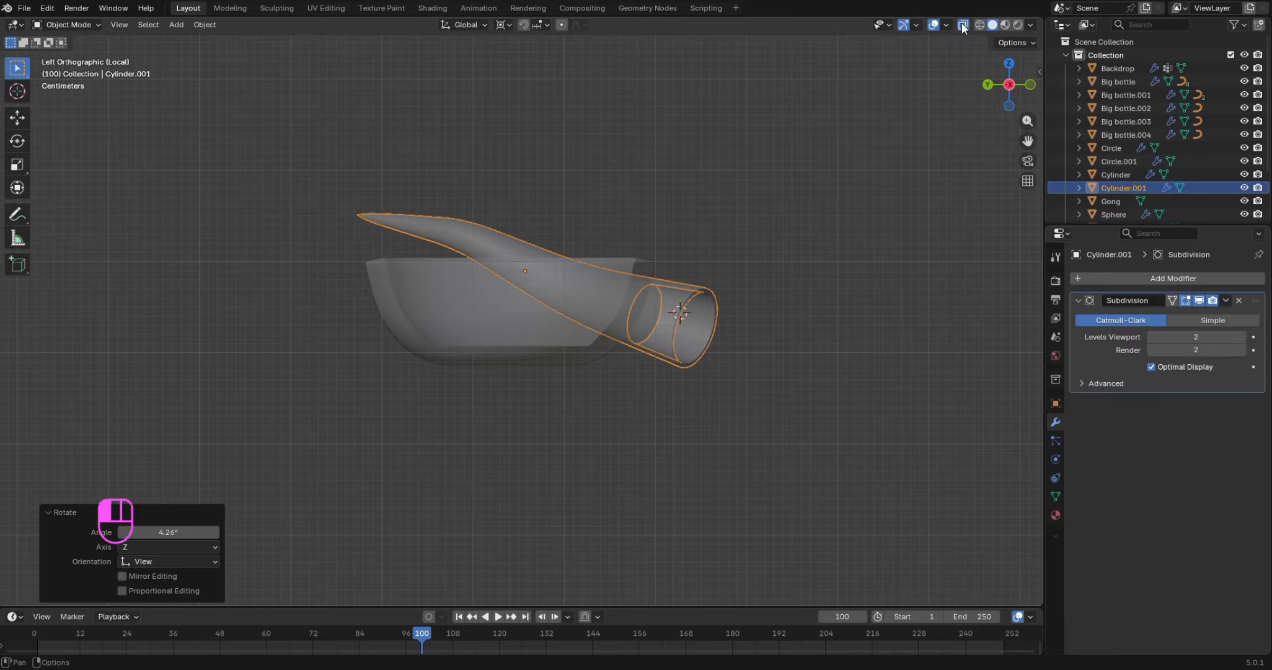
# Move the horn about -0.0206 m along global X, then rotate it about 5.48° in an angled view toward the bowl's rim
pyautogui.moveTo(1006, 81); pyautogui.dragTo(893, 121)
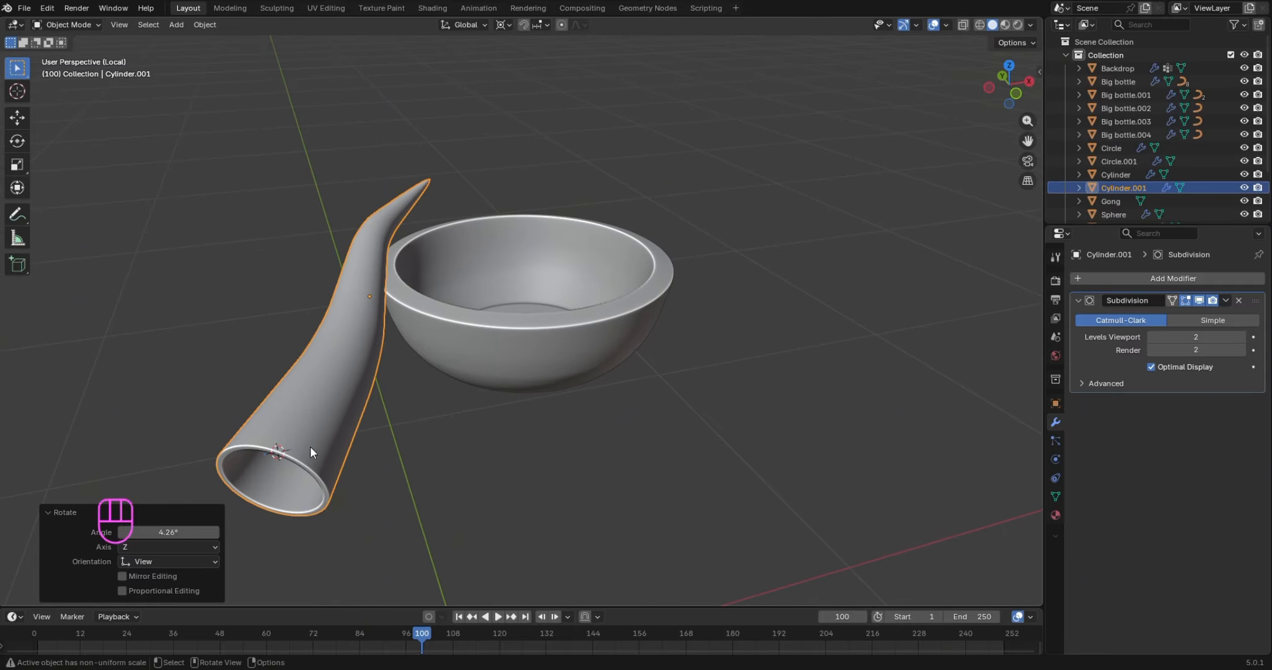
pyautogui.click(355, 362)
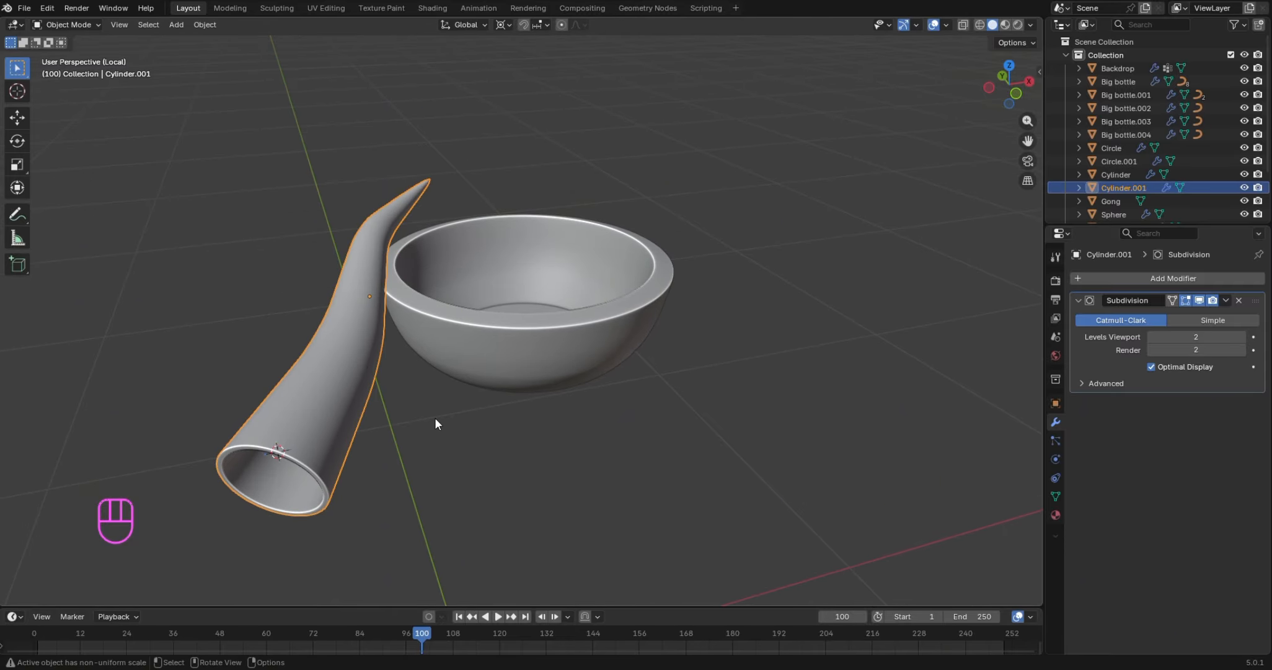
pyautogui.press('g')
pyautogui.press('x')
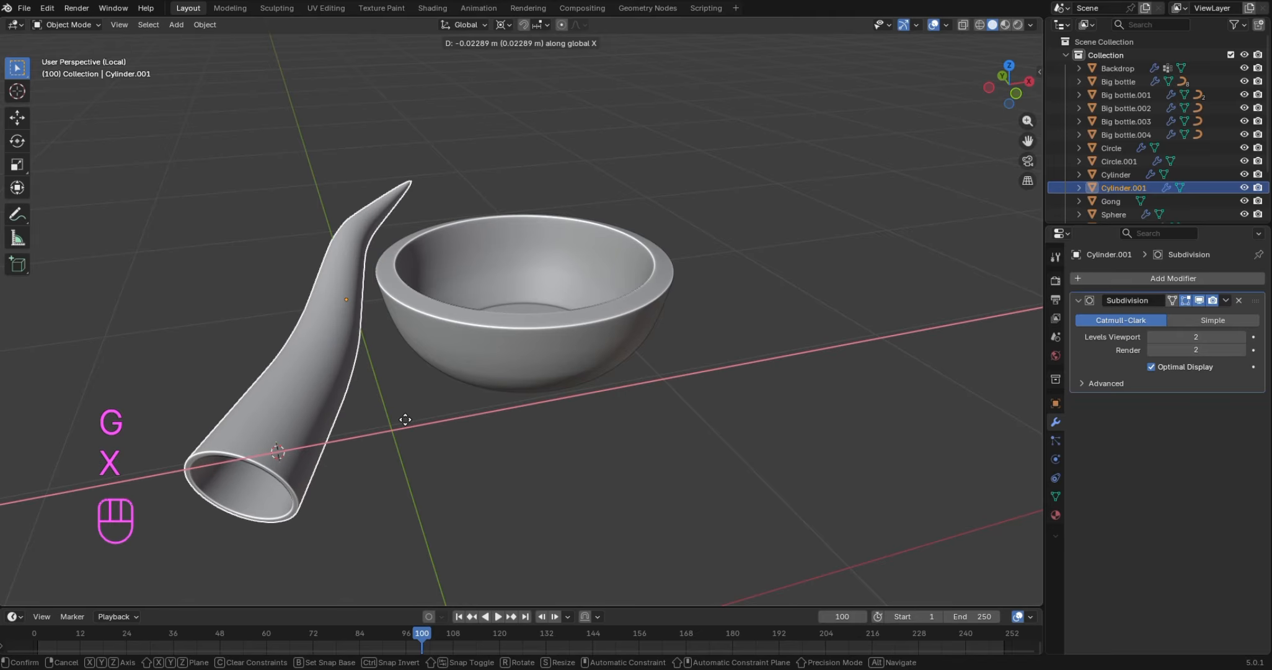
pyautogui.click(407, 417)
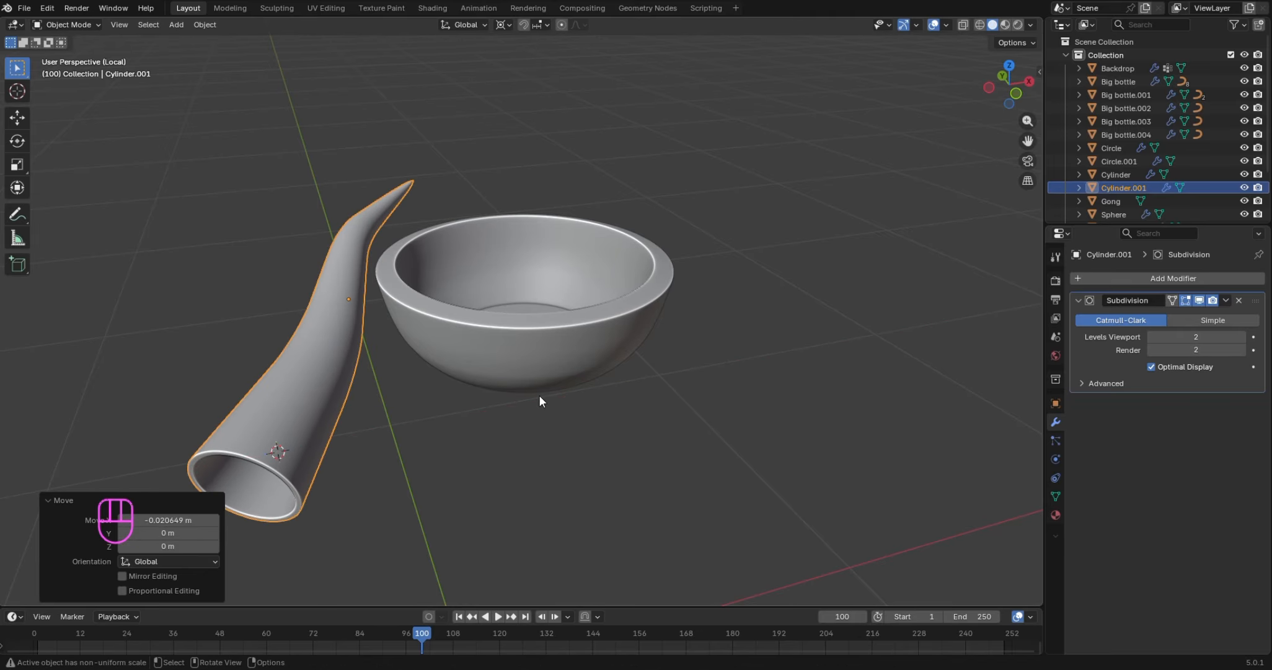
pyautogui.press('r')
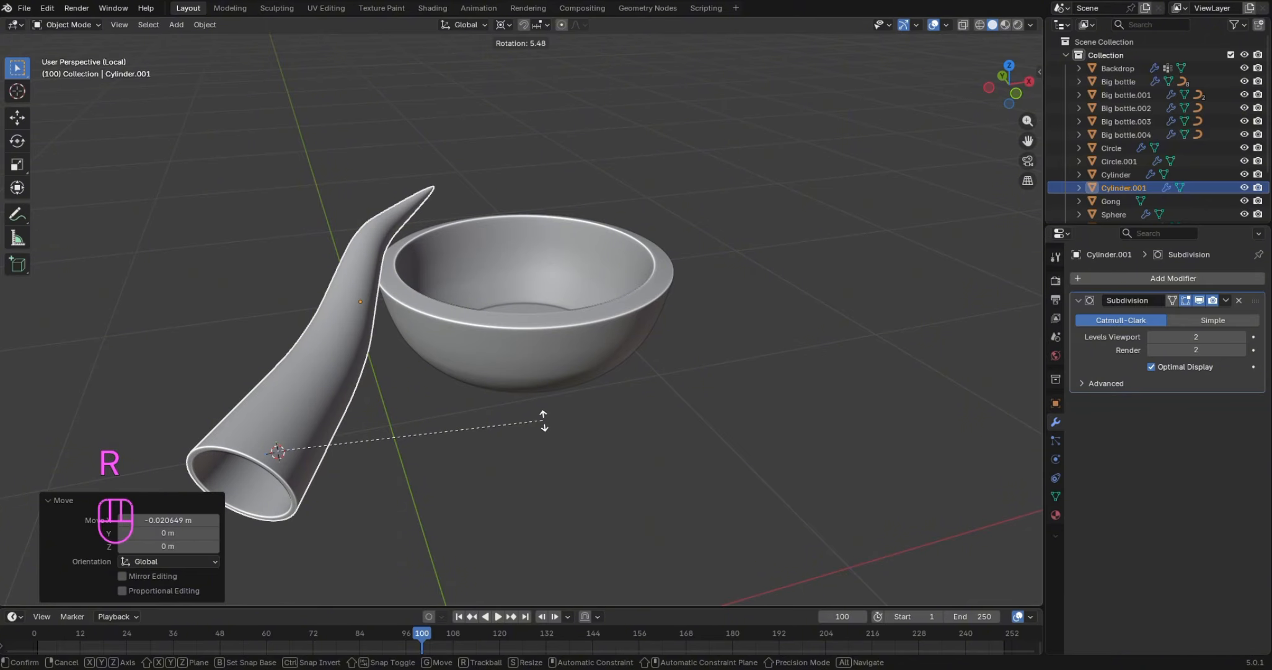
pyautogui.click(542, 418)
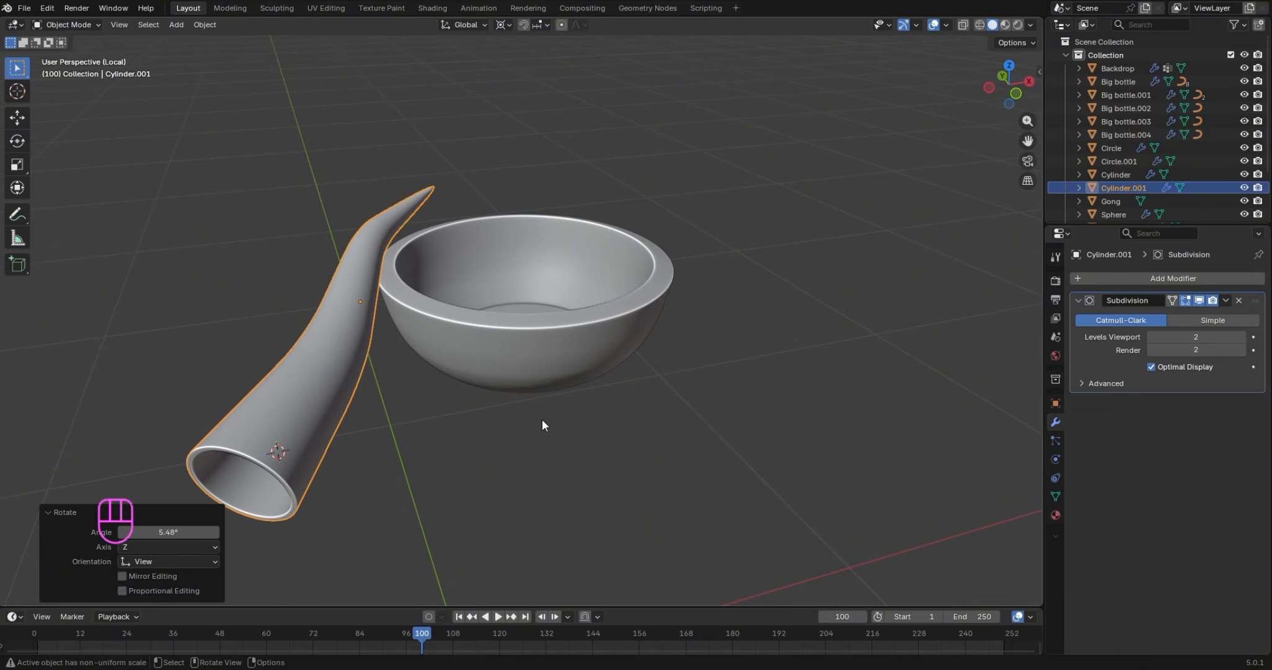
# Move the horn about -0.038 m along global Y and rotate it about -3.64° in the angled view
pyautogui.press('g')
pyautogui.press('y')
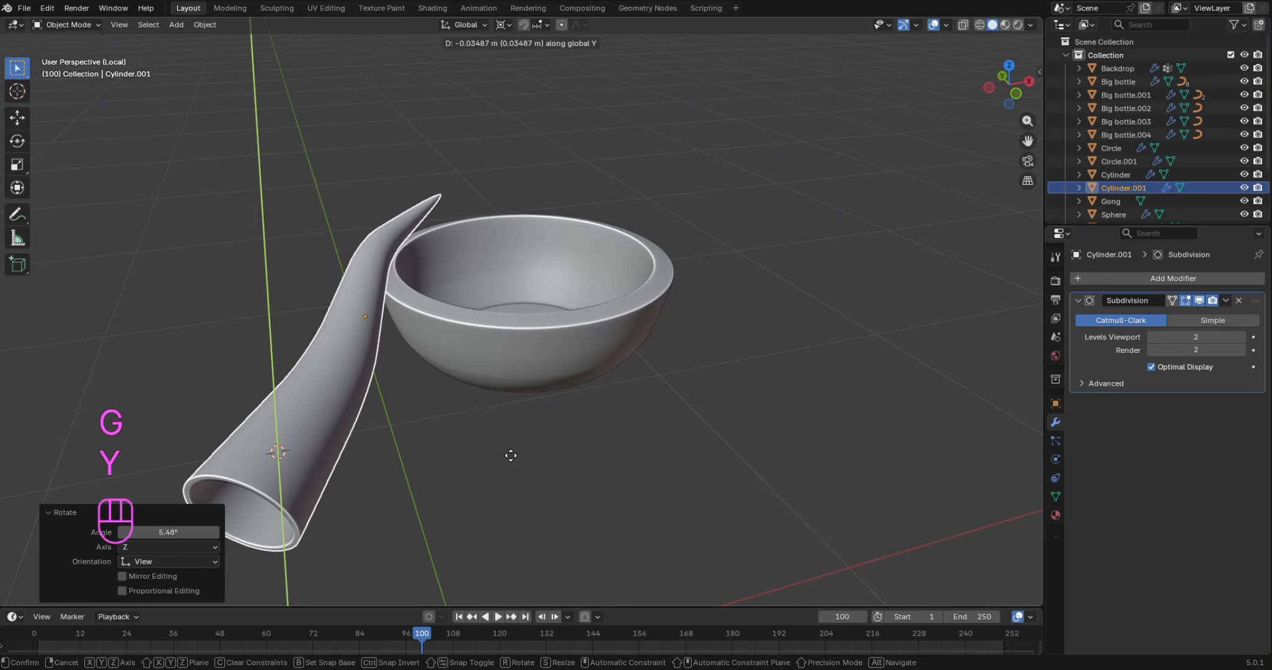
pyautogui.click(509, 456)
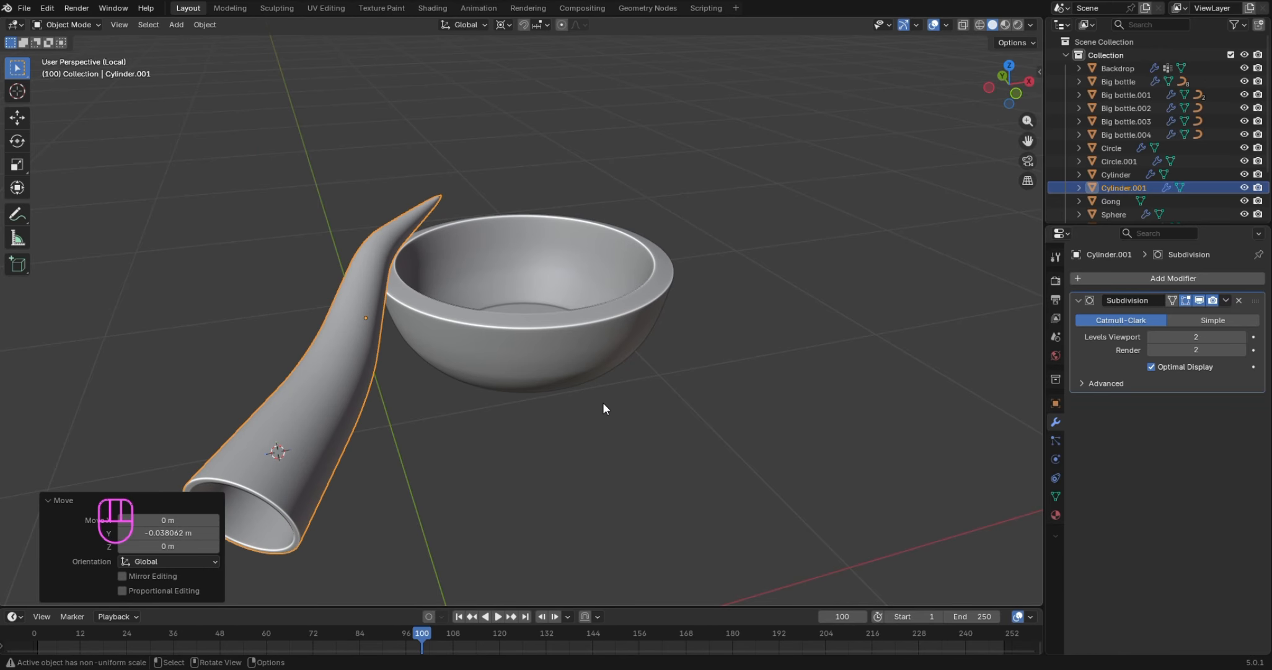
pyautogui.press('r')
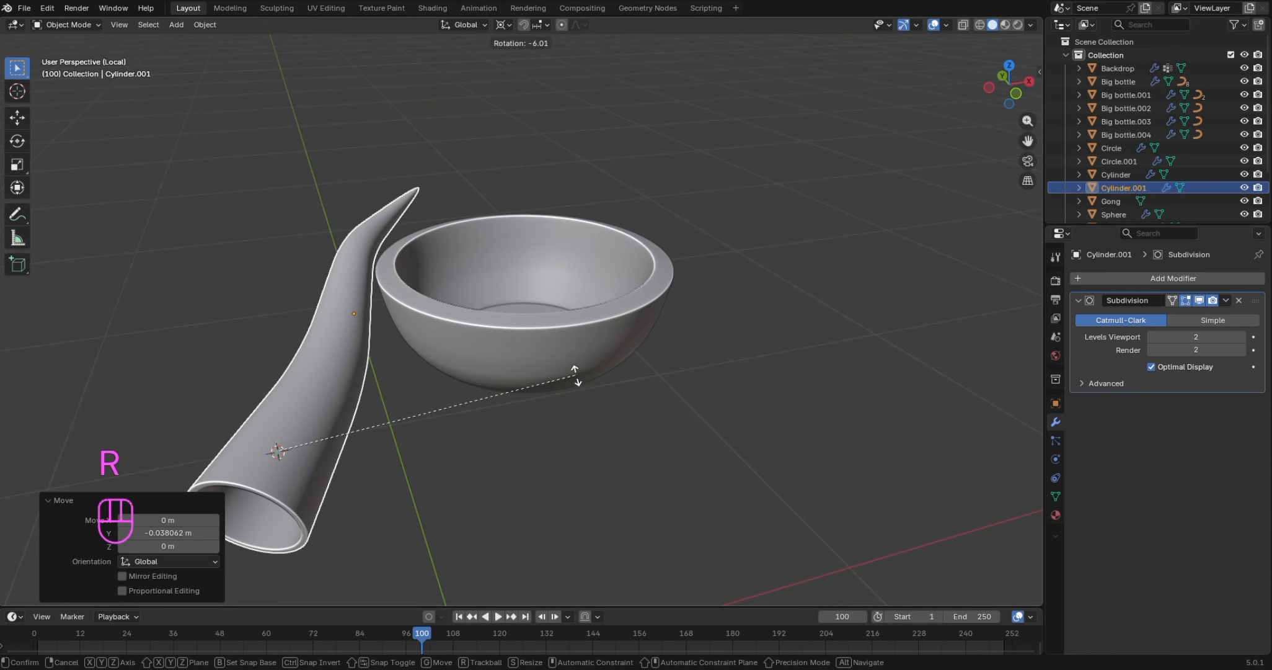
pyautogui.click(587, 386)
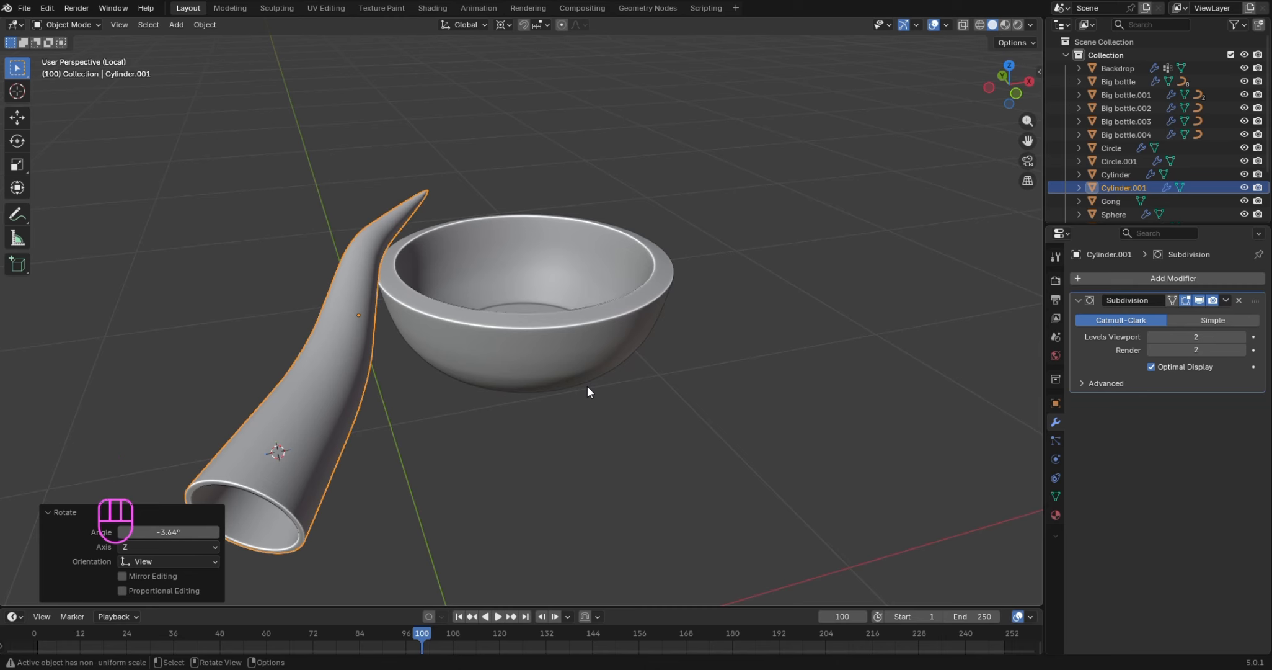
# Lower the horn about 0.0138 m along global Z in the back orthographic view so it meets the bowl's rim, and deselect it
pyautogui.press('KP_3')
pyautogui.click(790, 224)
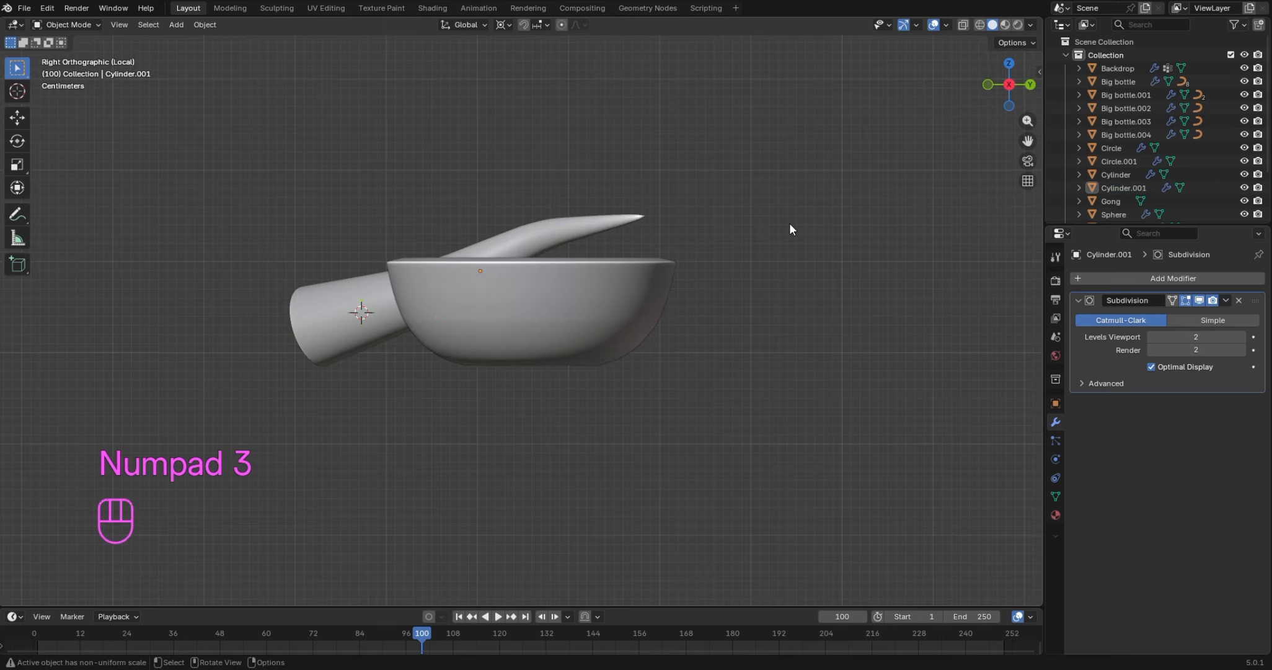
pyautogui.press('ctrl+KP_1')
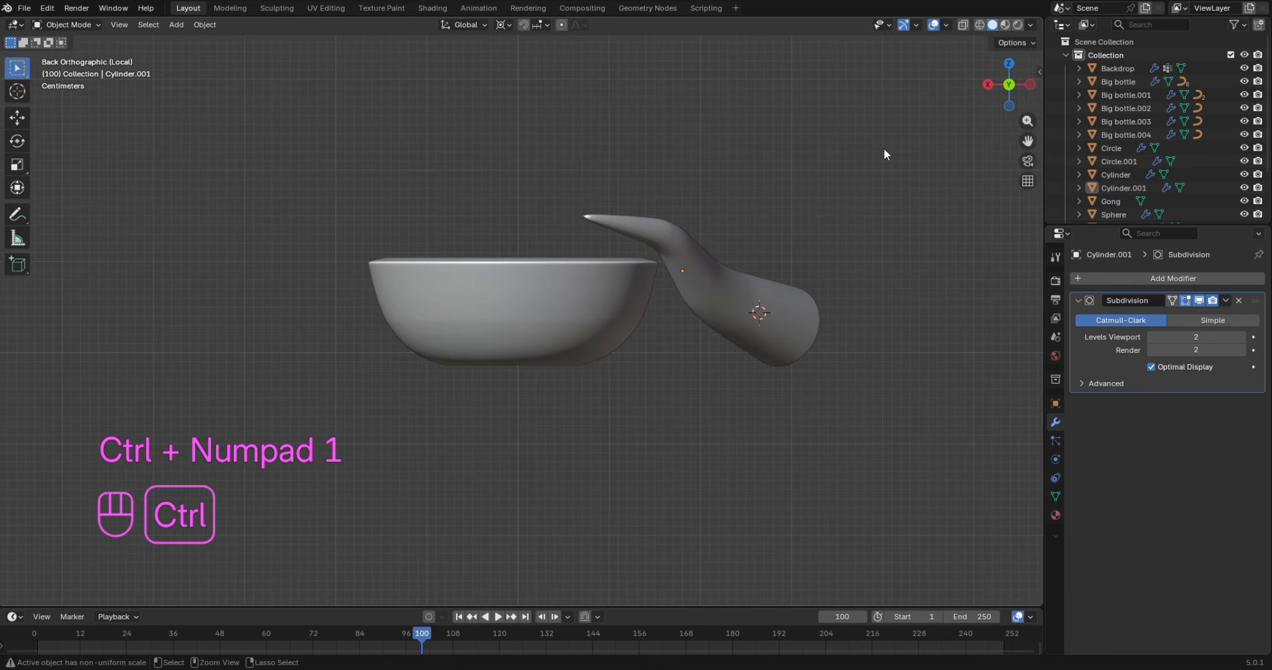
pyautogui.click(740, 291)
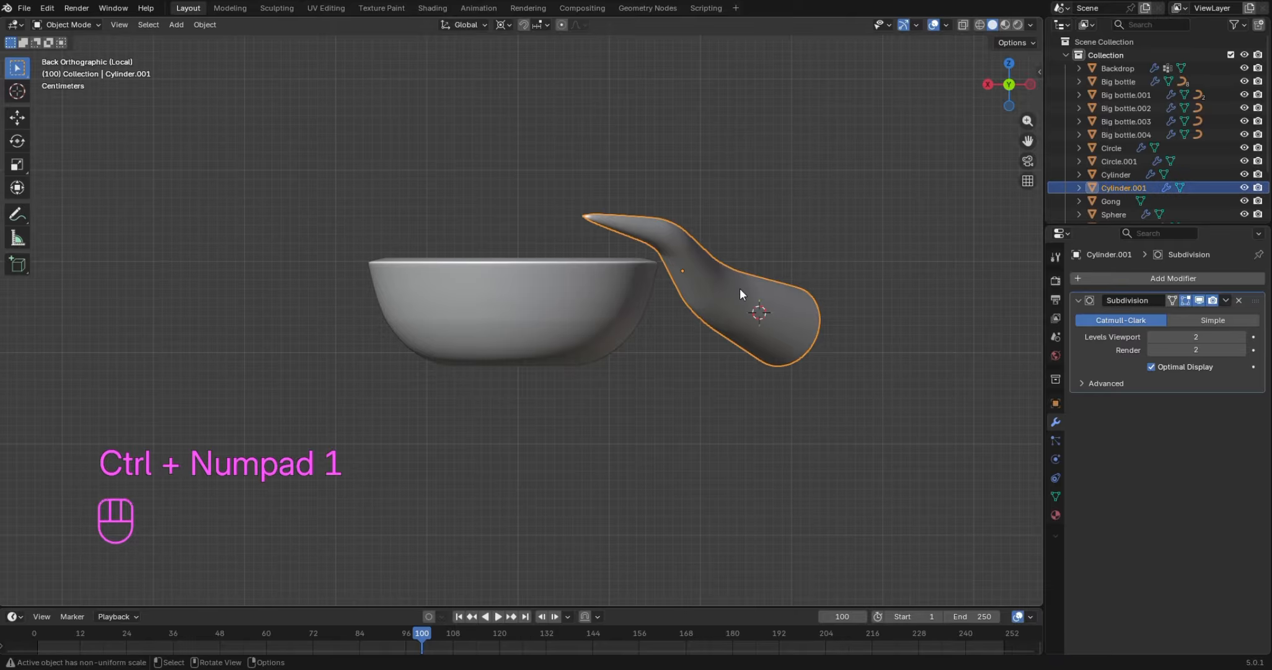
pyautogui.press('g')
pyautogui.press('z')
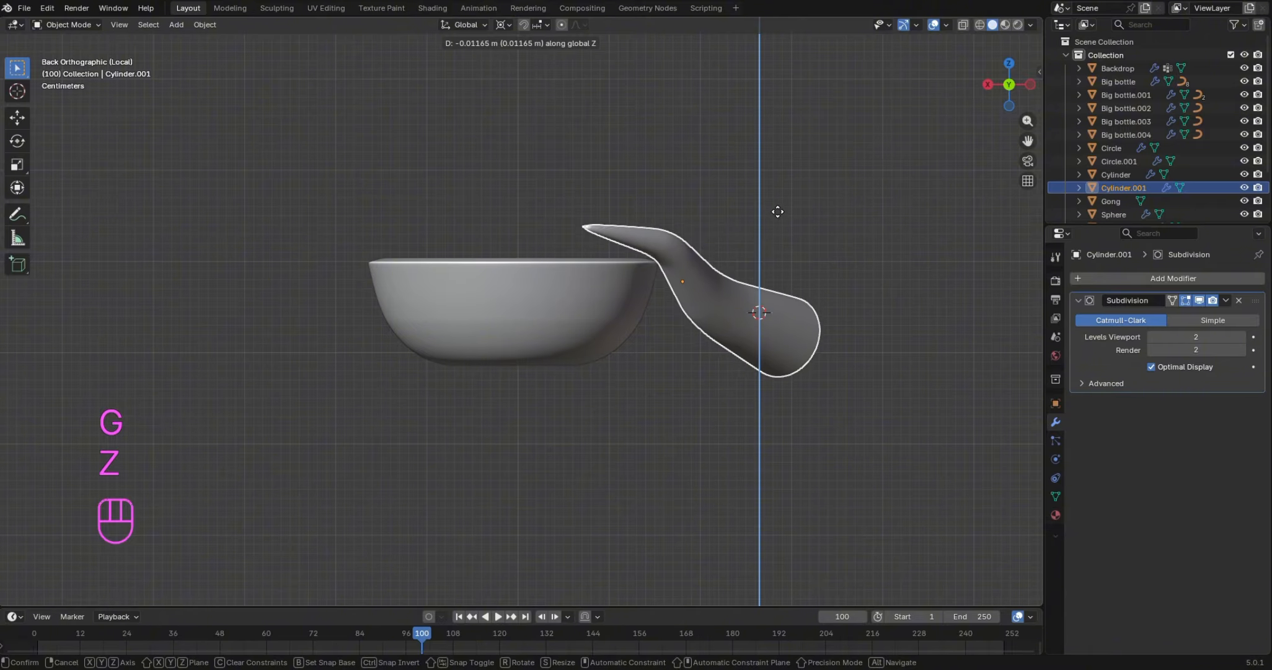
pyautogui.click(780, 217)
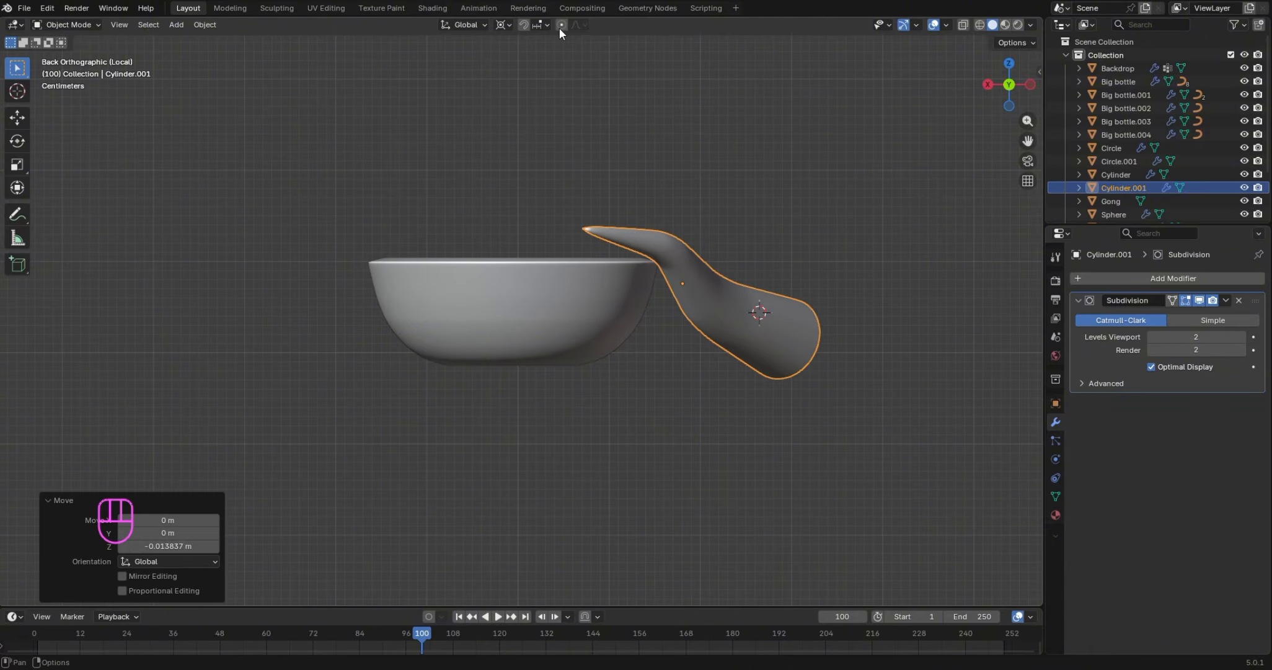
pyautogui.click(737, 143)
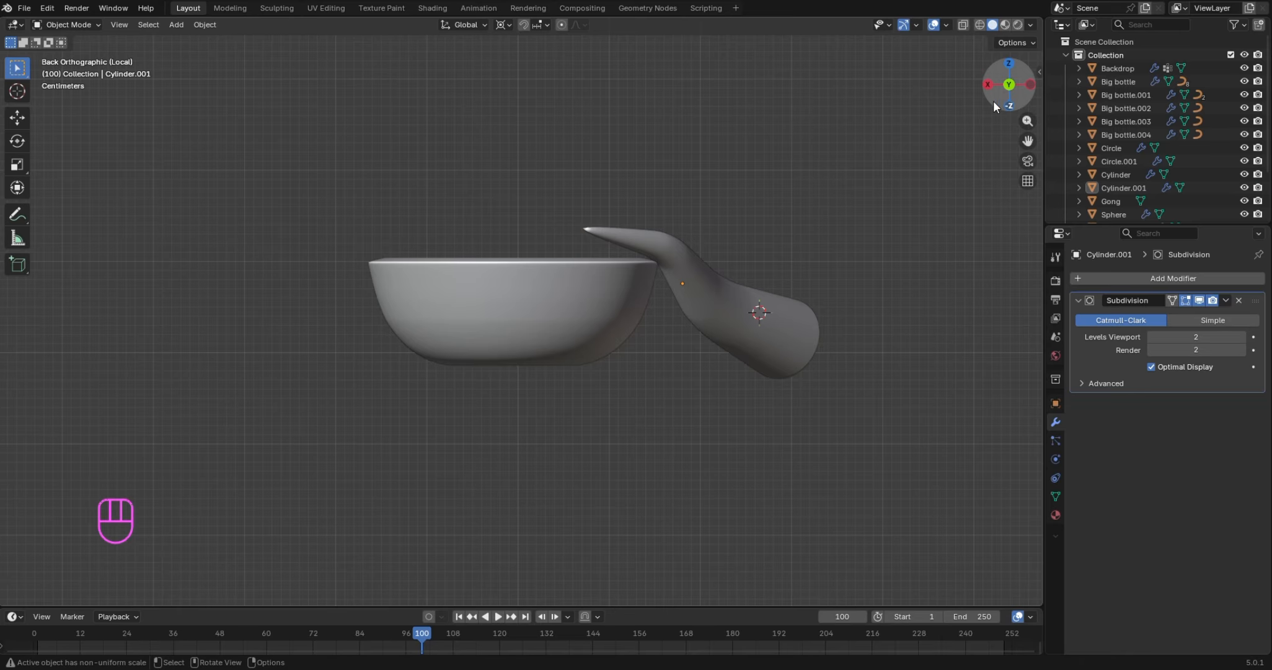
pyautogui.moveTo(993, 100)
pyautogui.mouseDown()
pyautogui.moveTo(980, 149)
pyautogui.moveTo(944, 148)
pyautogui.moveTo(887, 118)
pyautogui.moveTo(1001, 108)
pyautogui.moveTo(1012, 95)
pyautogui.moveTo(924, 99)
pyautogui.moveTo(912, 127)
pyautogui.moveTo(1018, 104)
pyautogui.mouseUp()
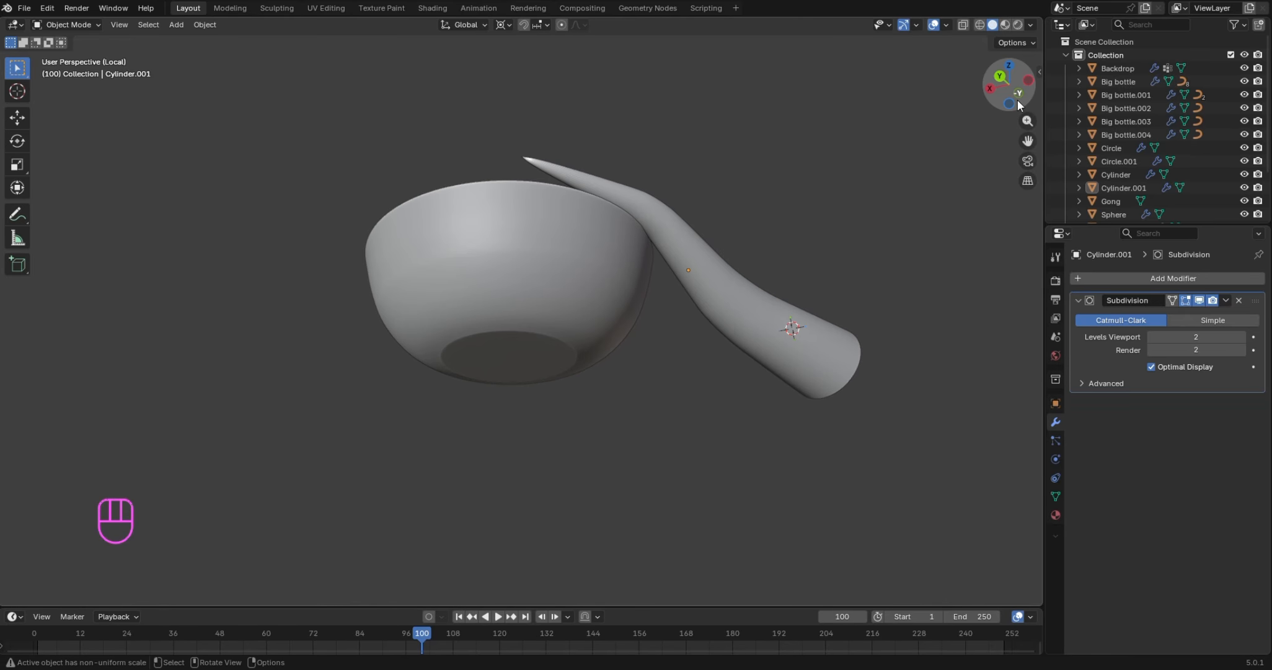
# Rotate the horn about 4.67° in the bottom orthographic view to swing its tip toward the bowl's edge
pyautogui.press('ctrl')
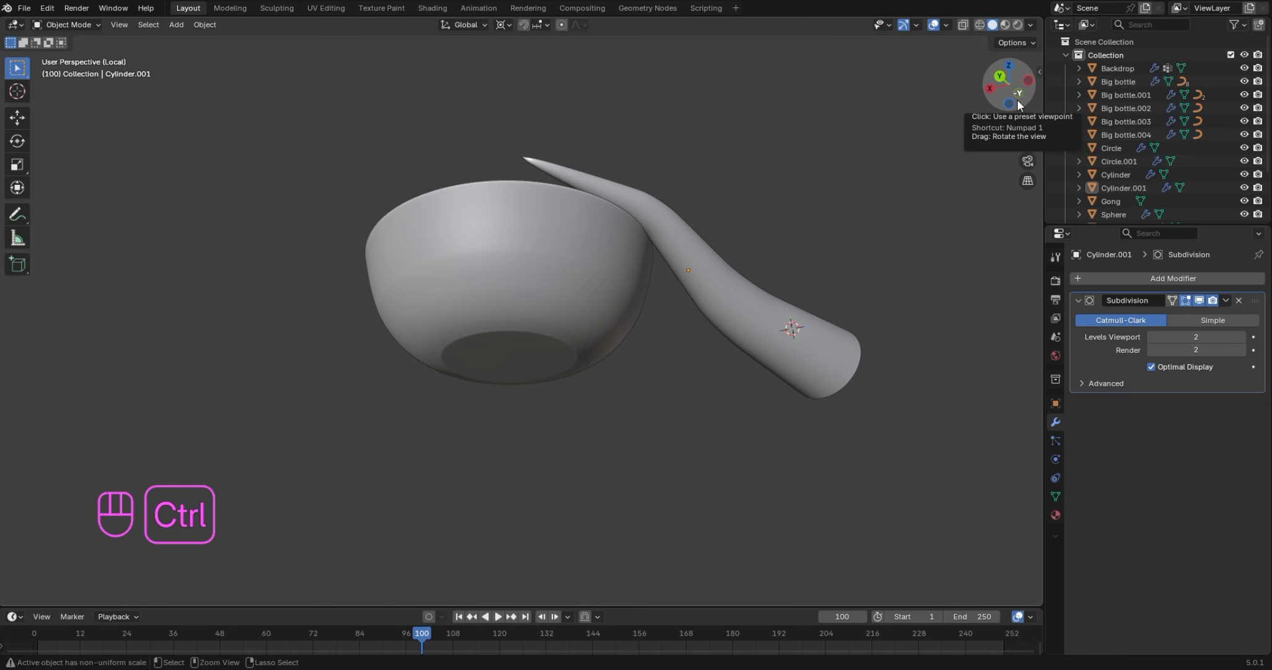
pyautogui.press('ctrl+KP_7')
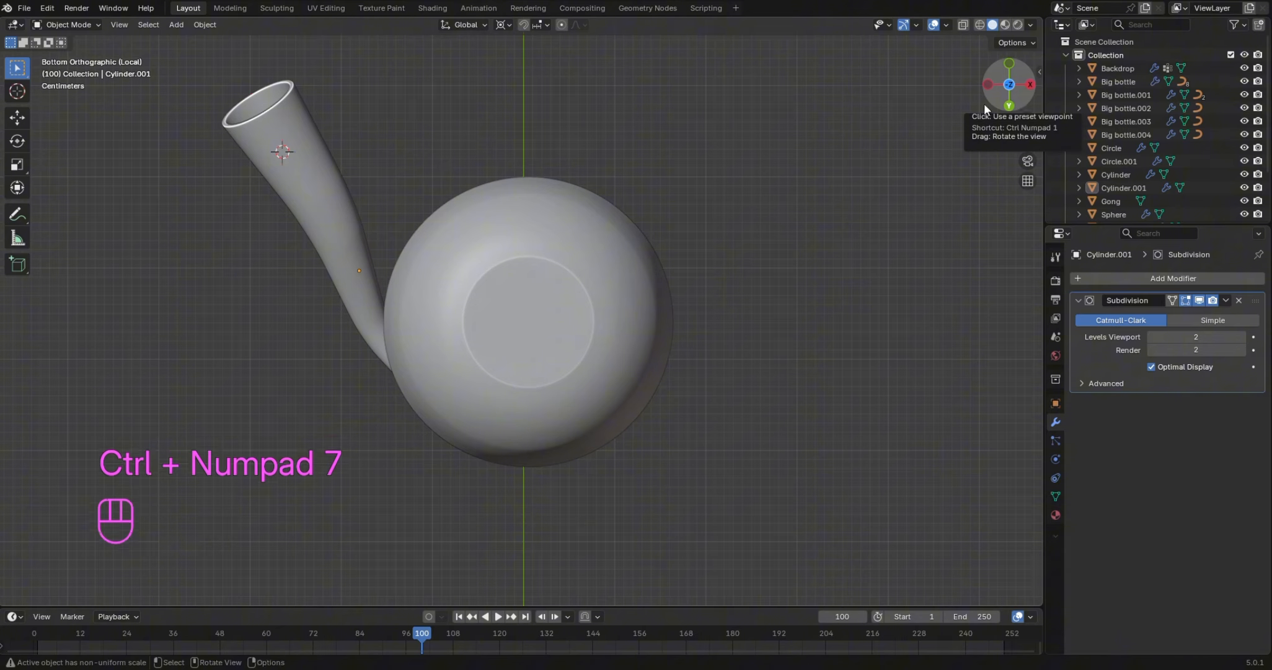
pyautogui.click(297, 150)
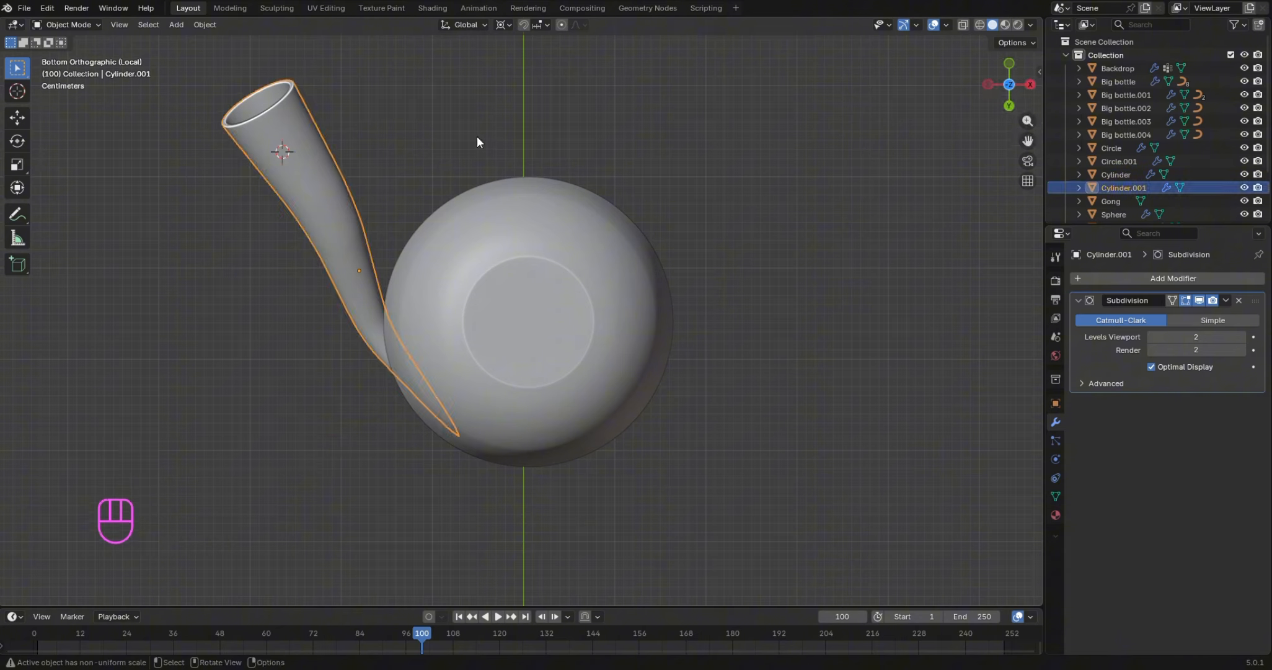
pyautogui.press('r')
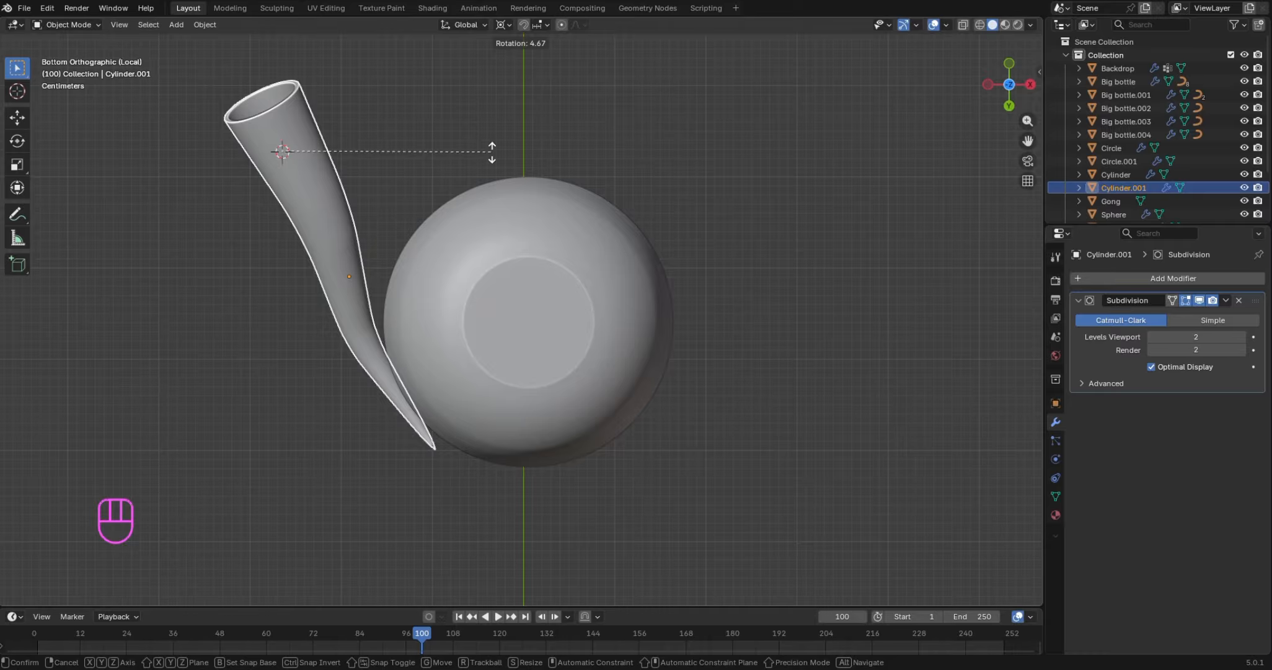
pyautogui.click(492, 152)
# Lower the horn about 0.0102 m along global Z in the front orthographic view
pyautogui.press('KP_1')
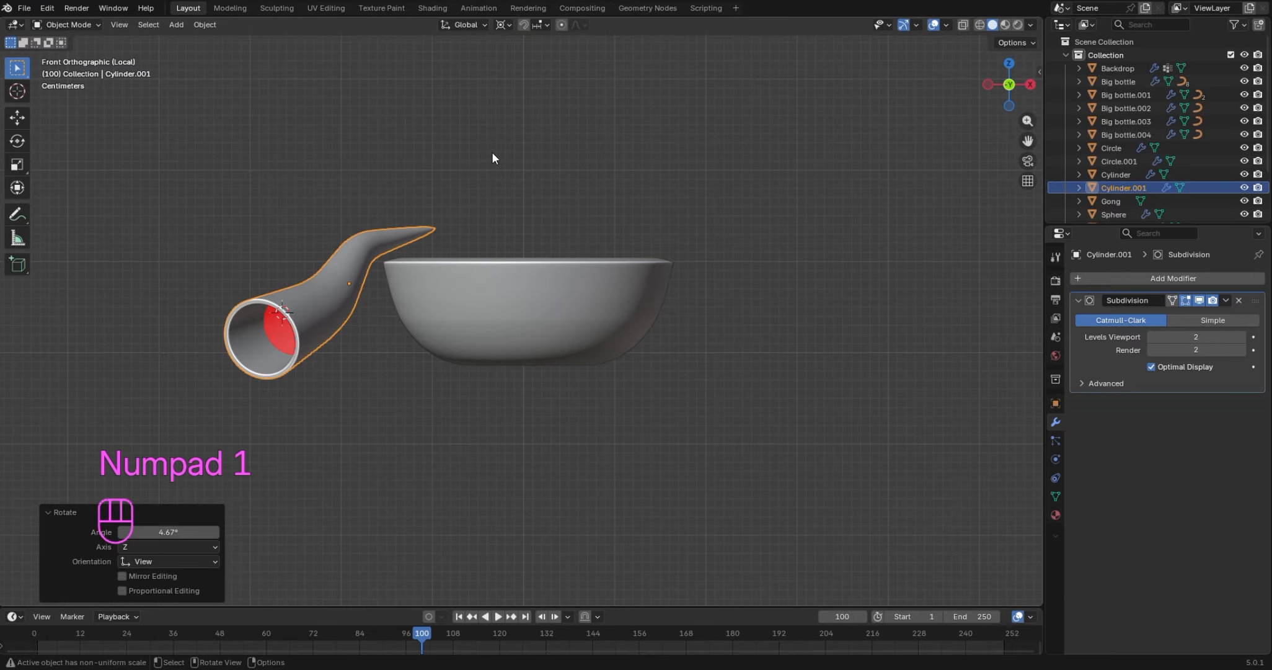
pyautogui.press('g')
pyautogui.press('z')
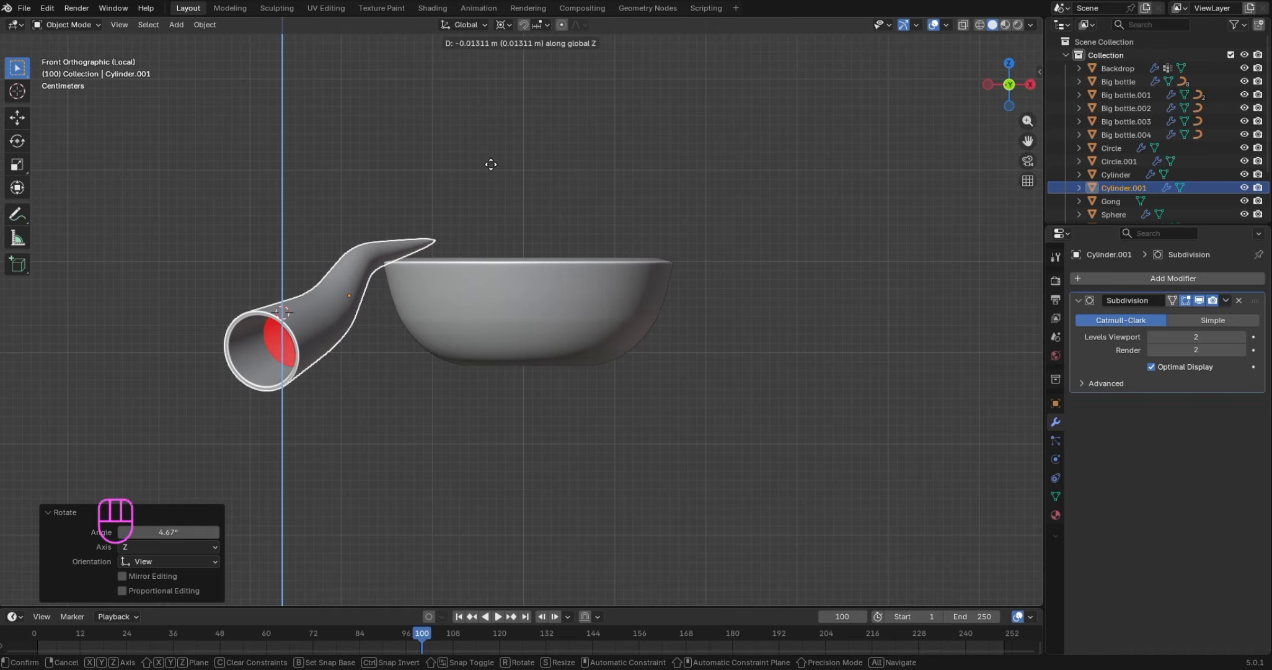
pyautogui.click(491, 164)
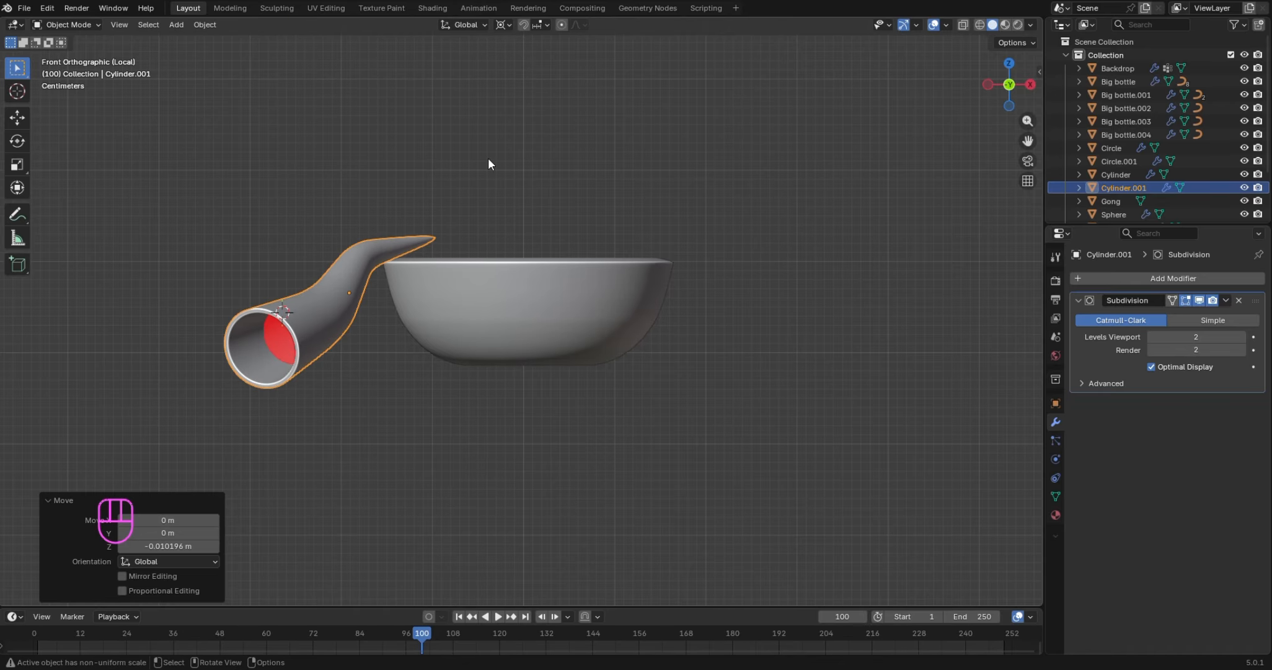
# Rotate the horn about -2.63° in the bottom orthographic view, then deselect it in the back view
pyautogui.press('ctrl+KP_7')
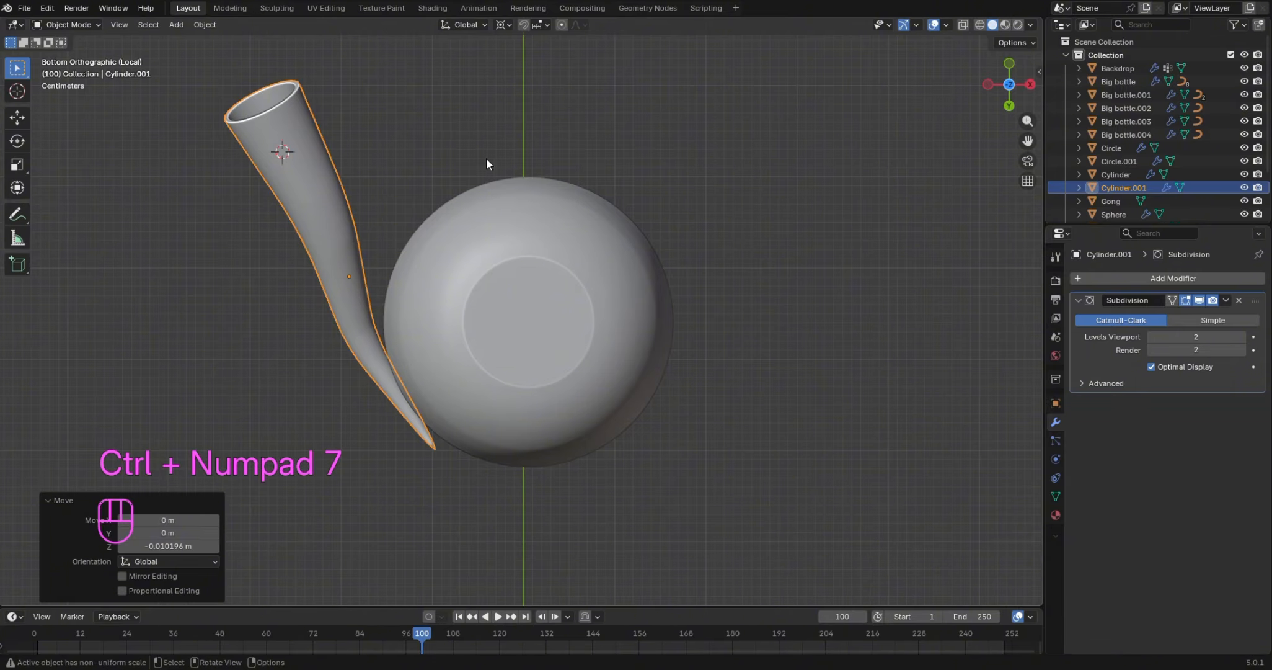
pyautogui.press('r')
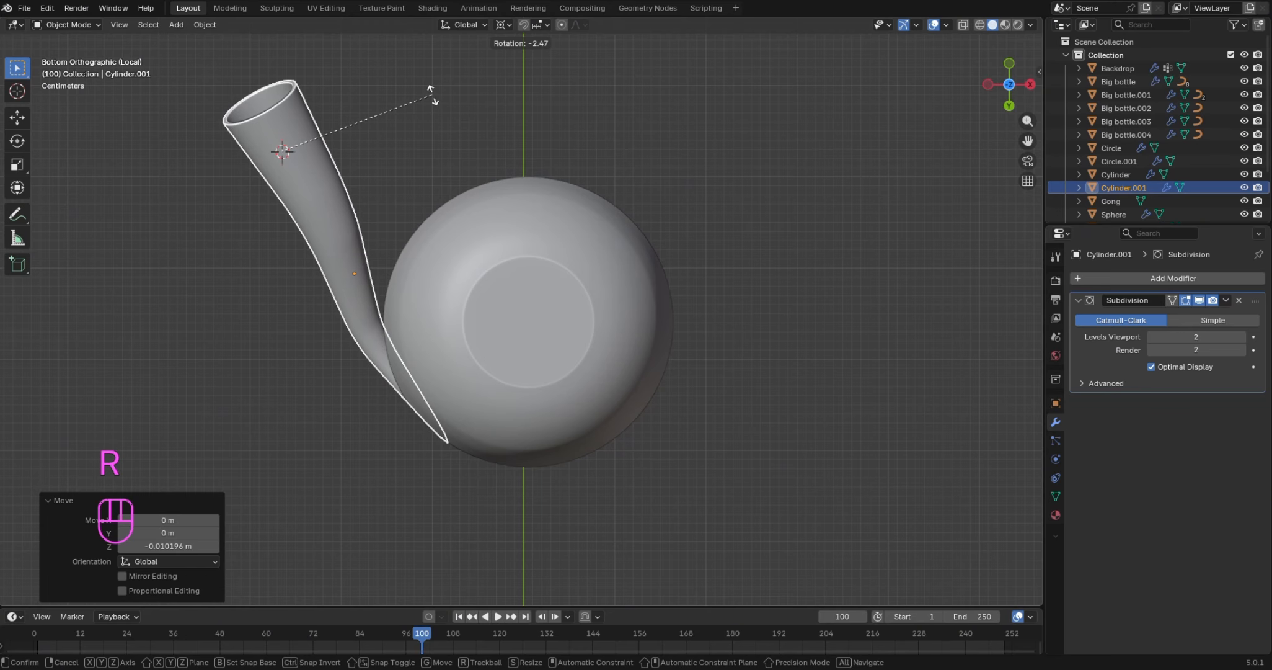
pyautogui.click(434, 94)
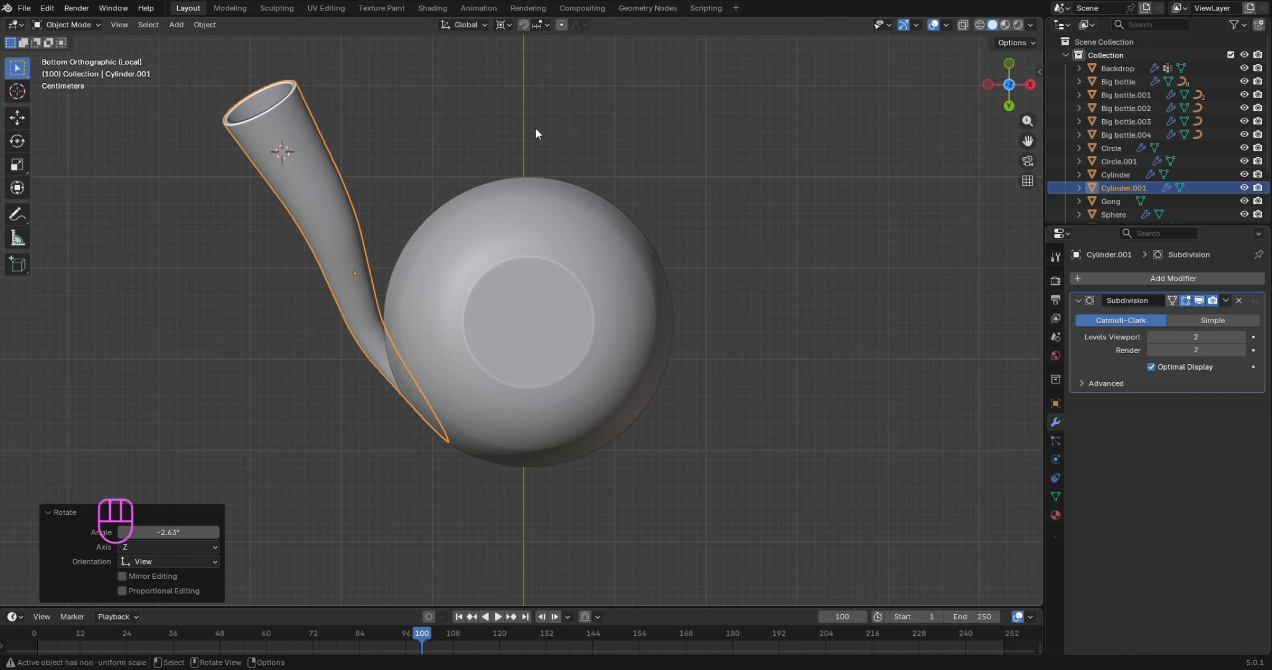
pyautogui.press('ctrl+KP_1')
pyautogui.click(735, 179)
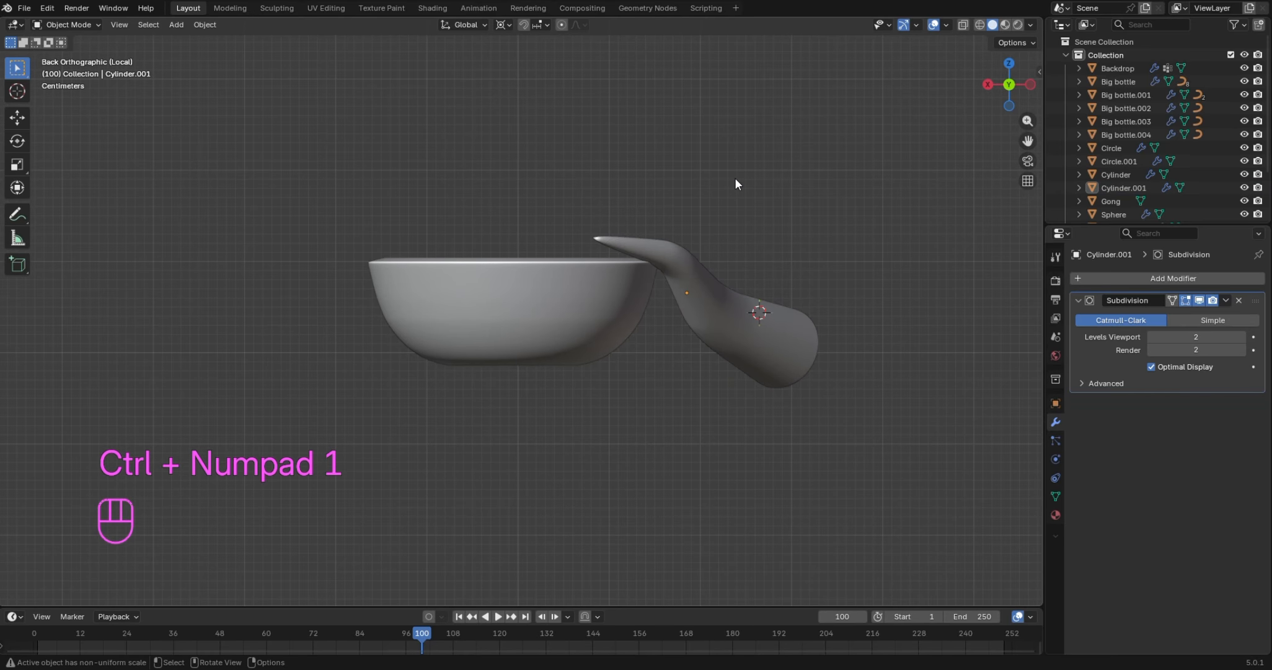
# Raise the horn about 0.0029 m along global Z in fine increments in the back orthographic view, and deselect it
pyautogui.click(669, 243)
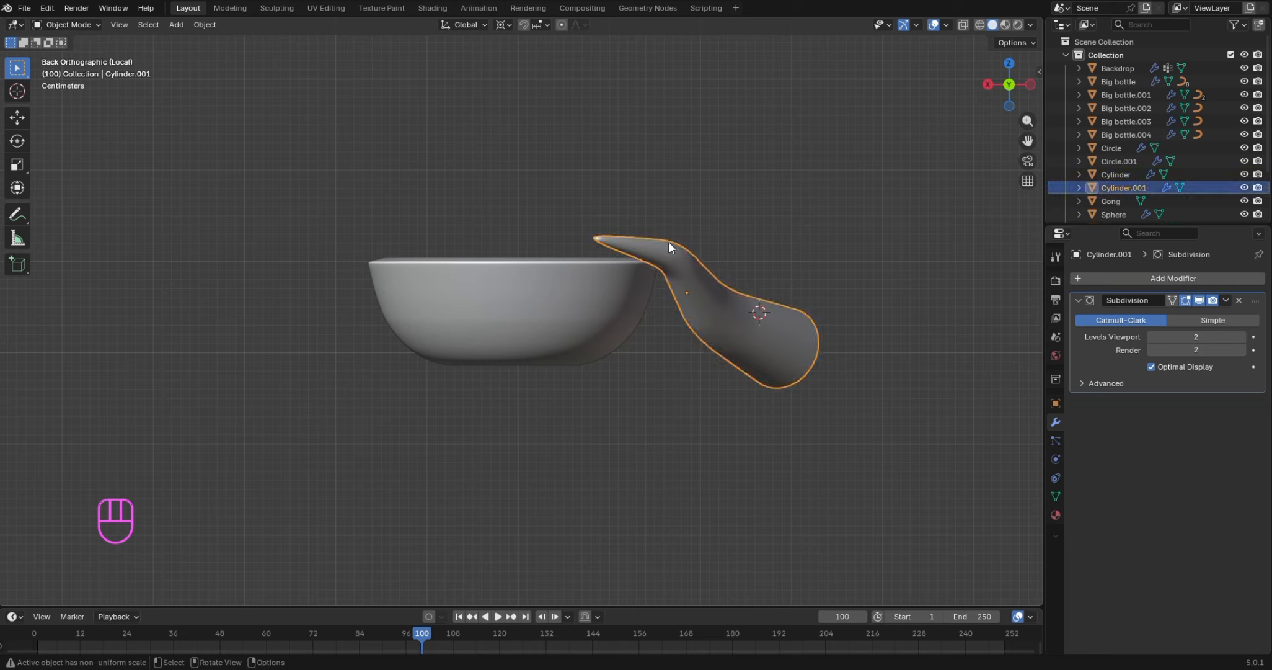
pyautogui.press('g')
pyautogui.press('z')
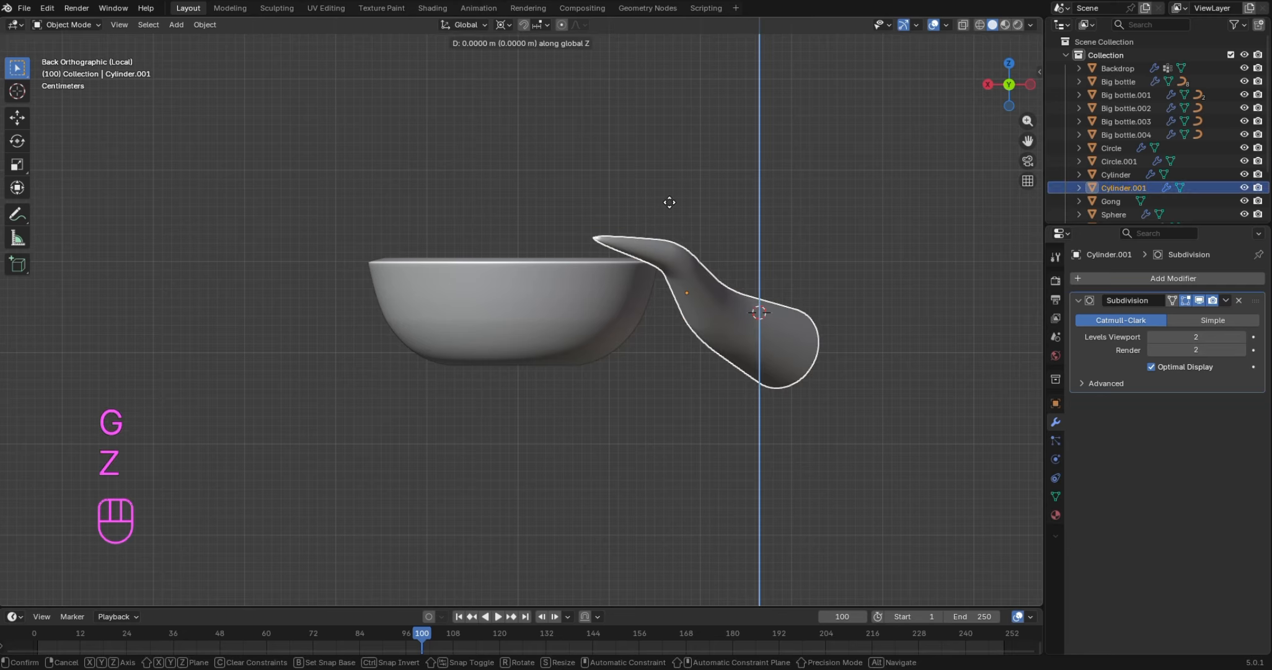
pyautogui.press('Up')
pyautogui.press('Up')
pyautogui.press('Up')
pyautogui.press('Up')
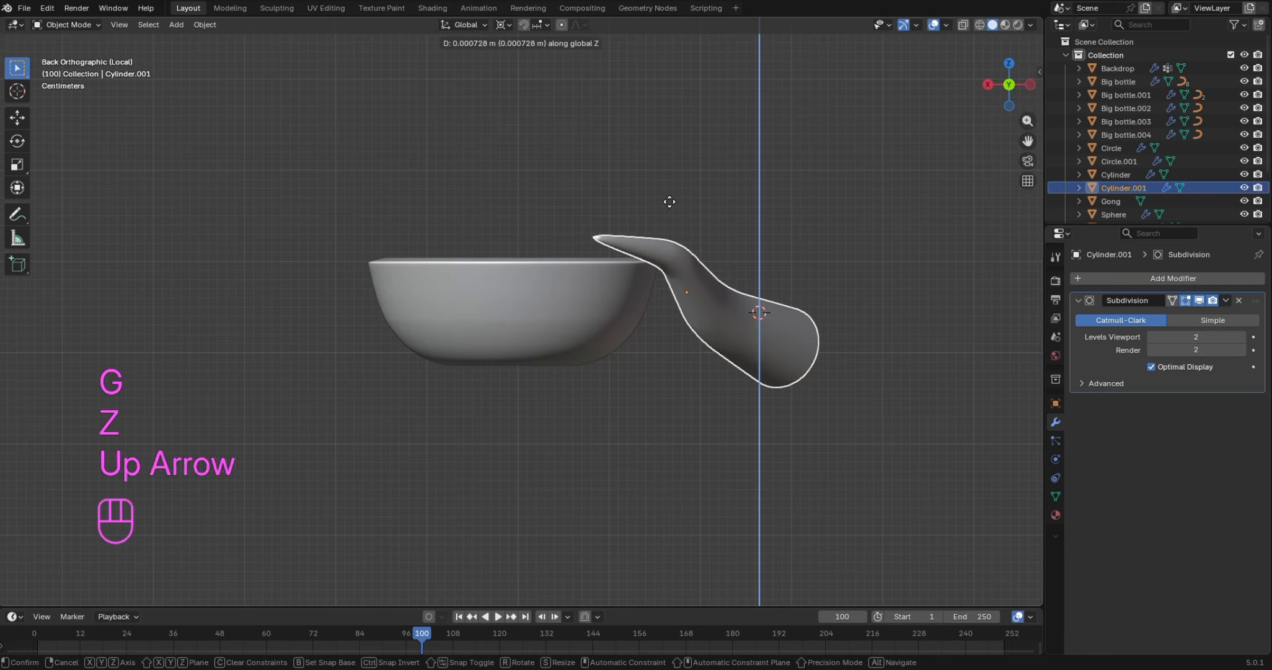
pyautogui.press('Return')
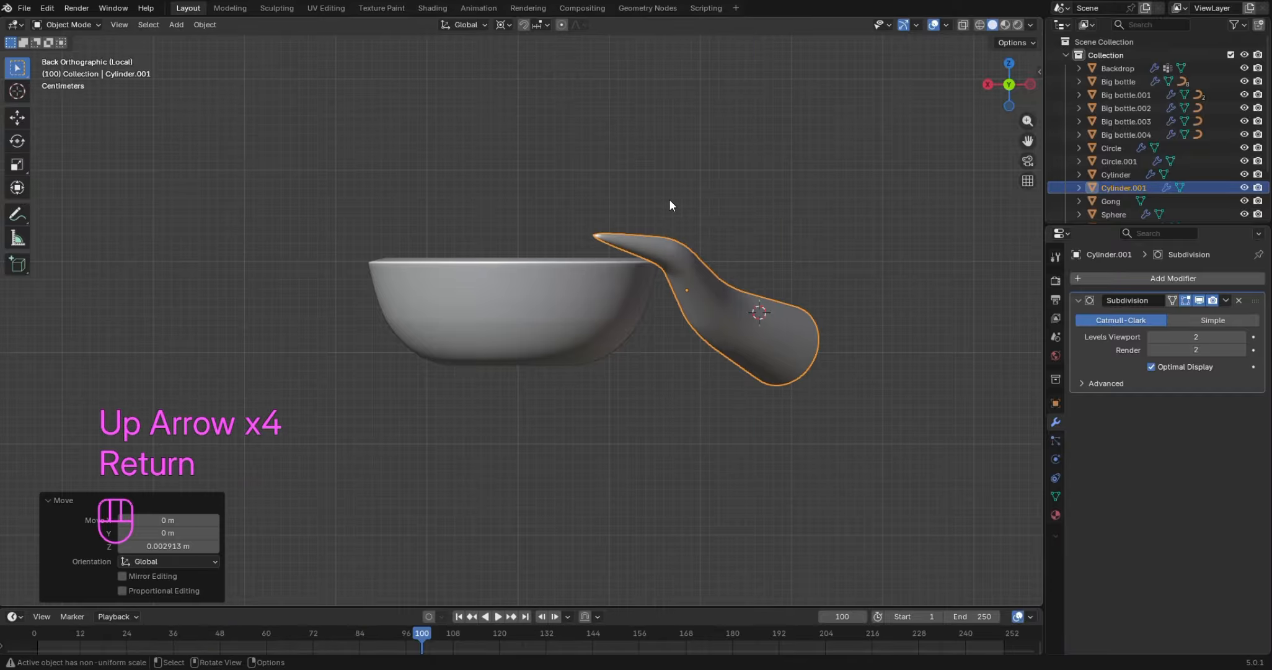
pyautogui.click(717, 178)
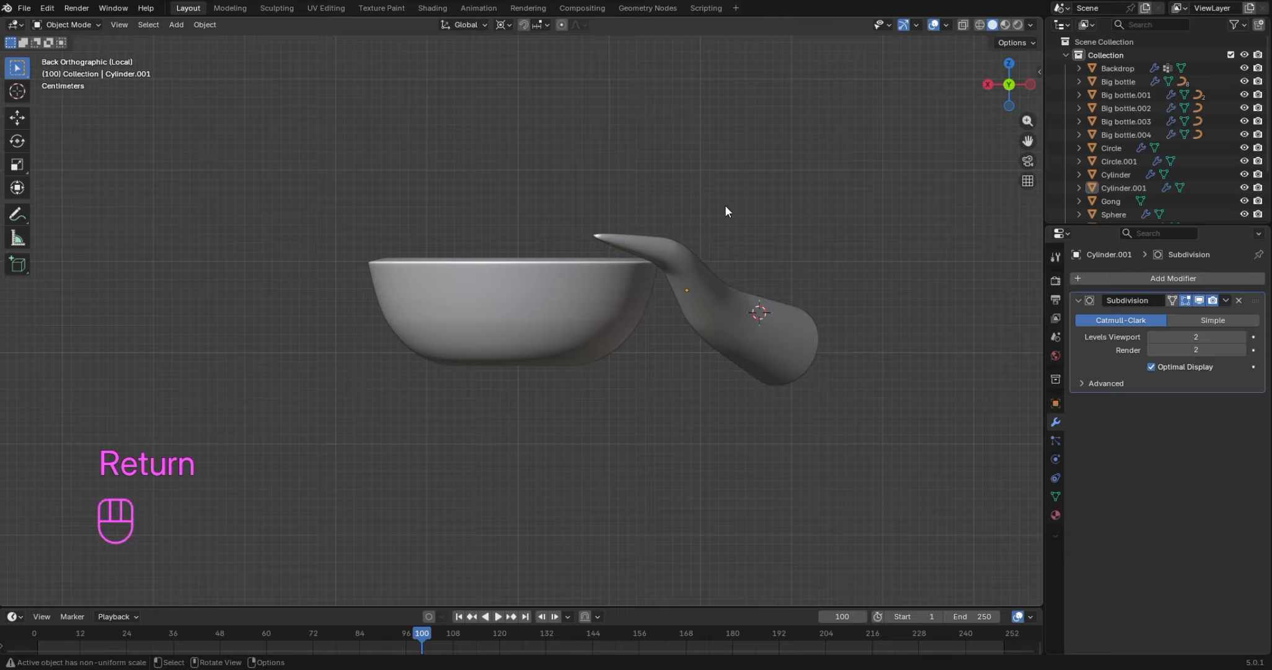
# Nudge the horn up about another 0.0022 m along global Z above the bowl's rim, and deselect it
pyautogui.click(682, 246)
pyautogui.press('g')
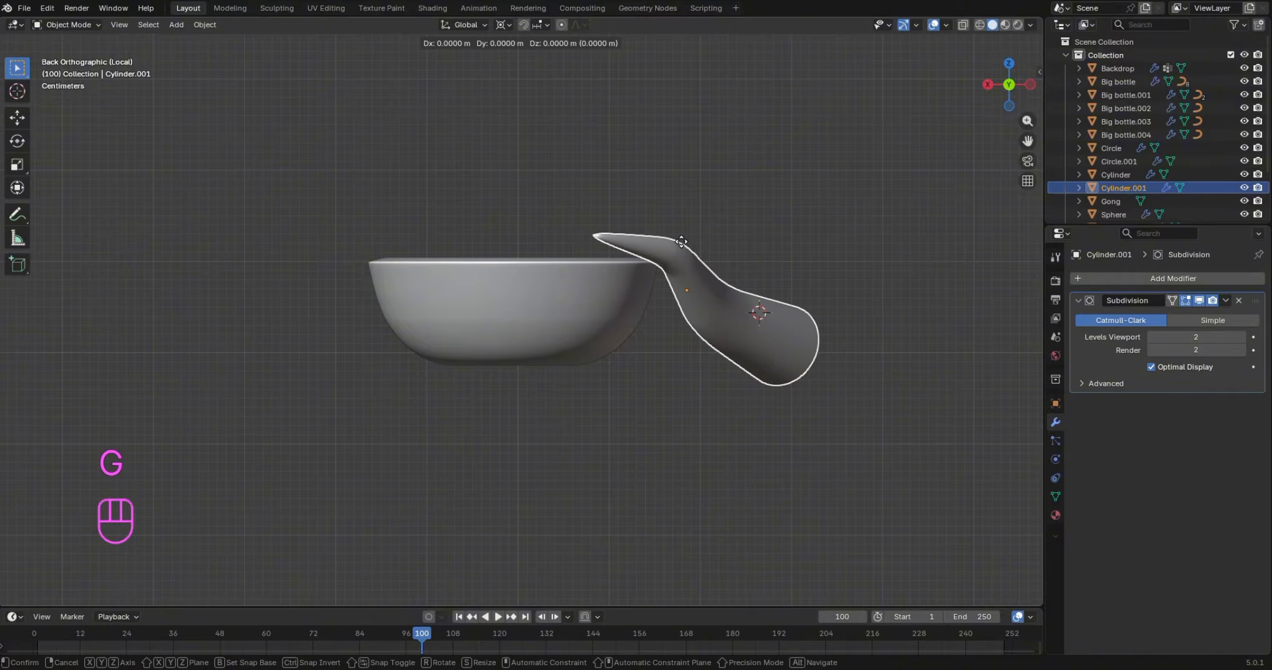
pyautogui.press('z')
pyautogui.press('Up')
pyautogui.press('Up')
pyautogui.press('Up')
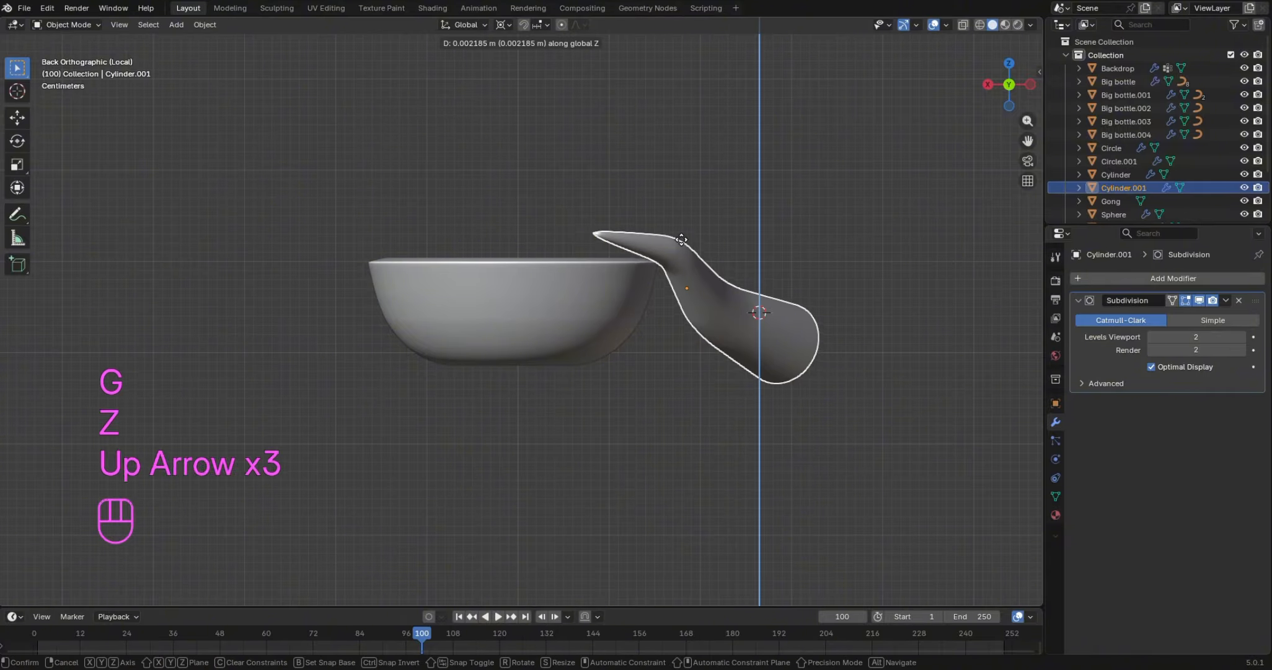
pyautogui.press('Return')
pyautogui.click(759, 219)
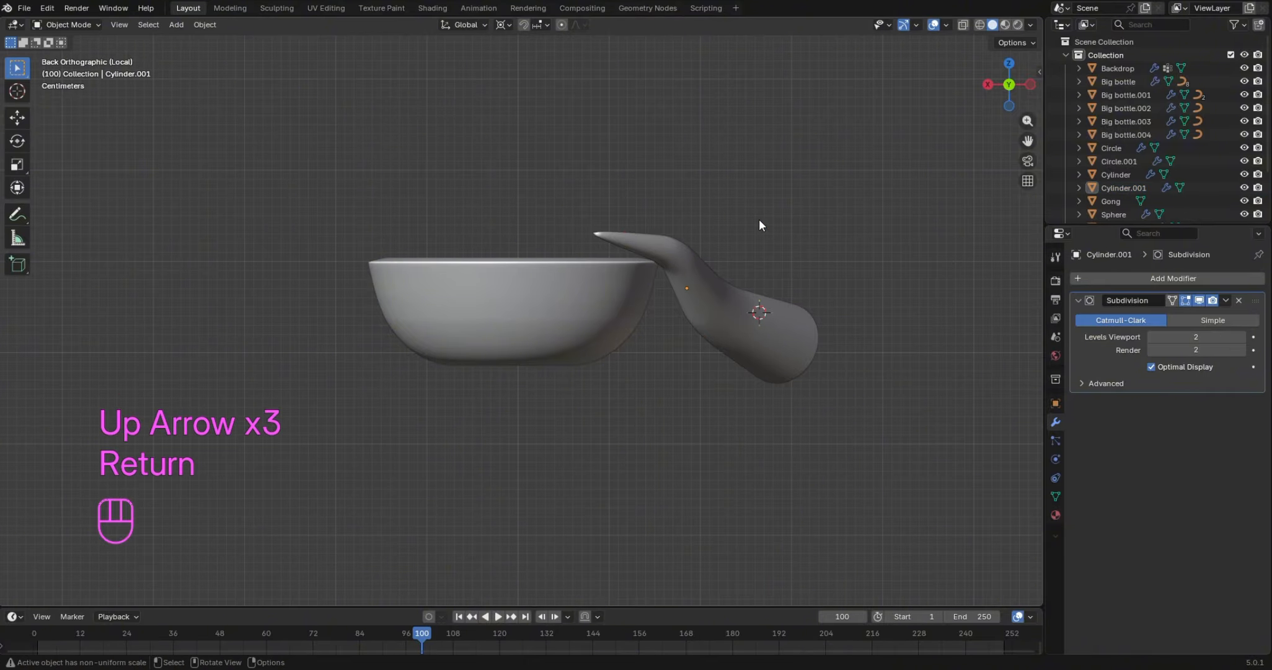
# Check the horn's contact with the bowl using X-ray, then exit local view to inspect it among the table props
pyautogui.click(965, 24)
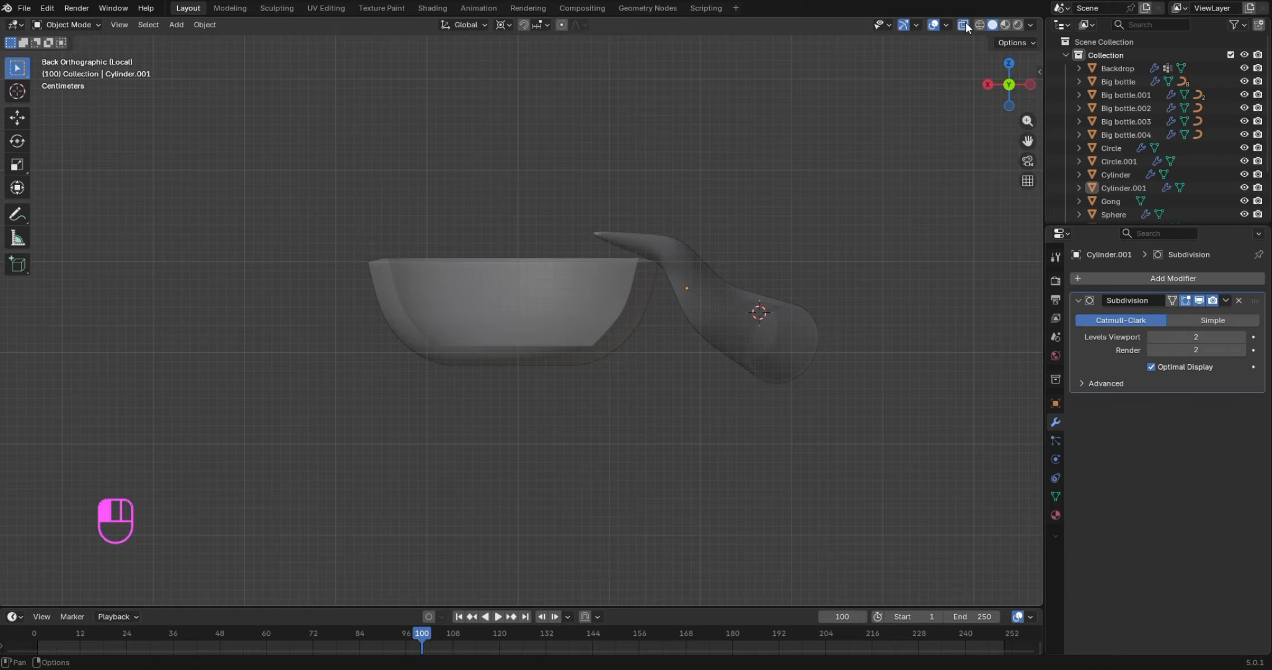
pyautogui.click(966, 23)
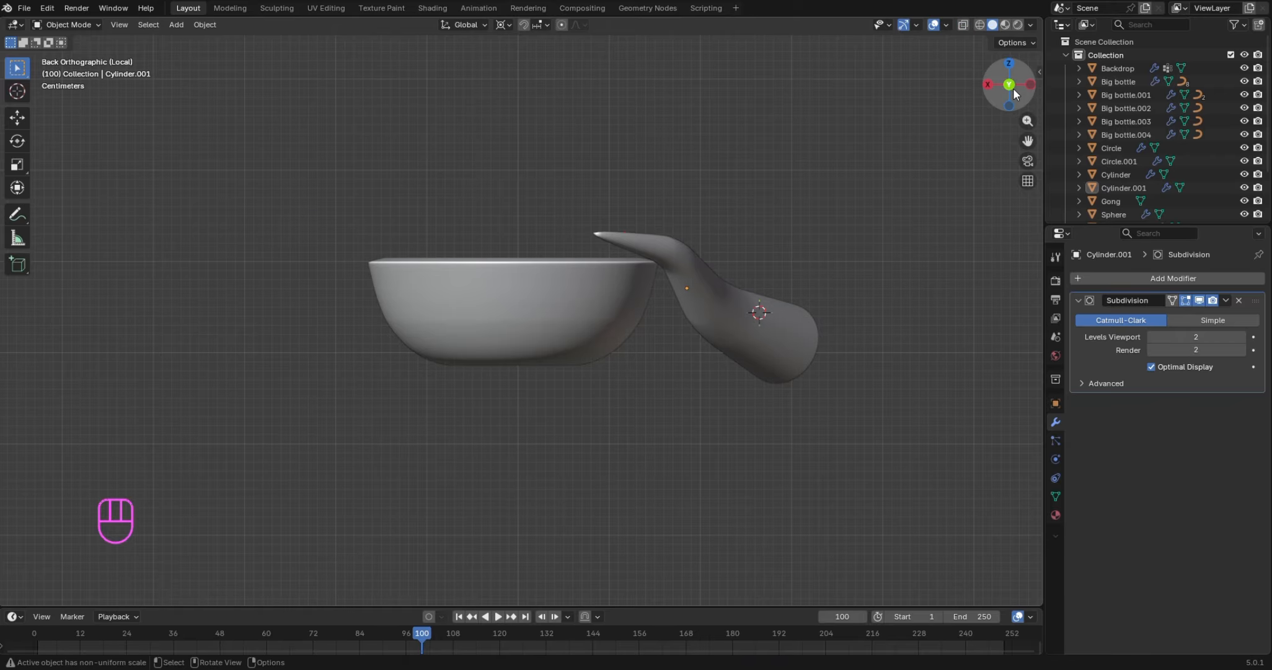
pyautogui.moveTo(1017, 78); pyautogui.dragTo(932, 94)
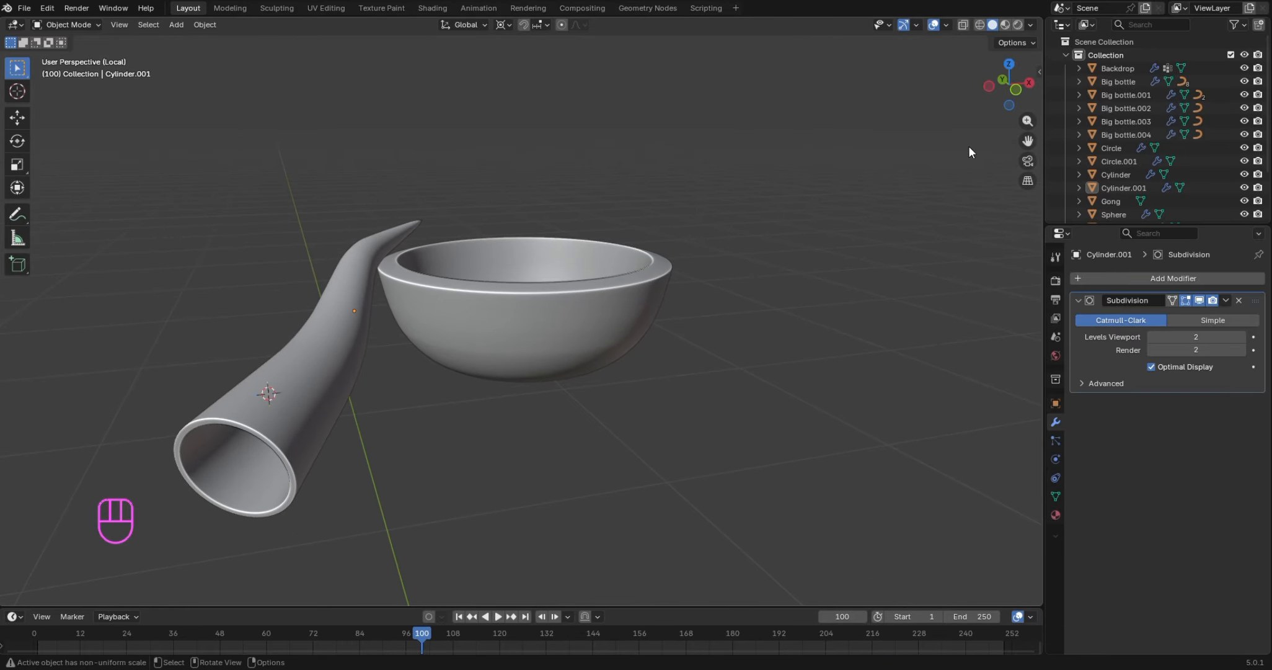
pyautogui.press('KP_Divide')
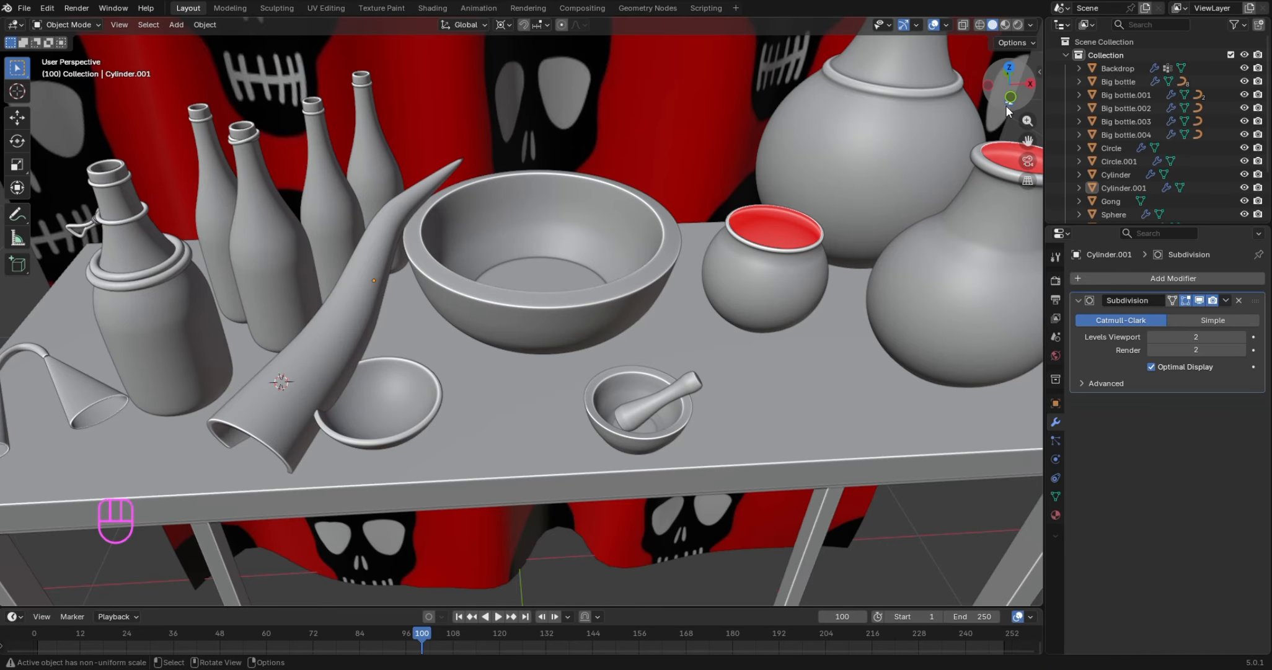
pyautogui.moveTo(1001, 98)
pyautogui.mouseDown()
pyautogui.moveTo(995, 78)
pyautogui.moveTo(986, 87)
pyautogui.mouseUp()
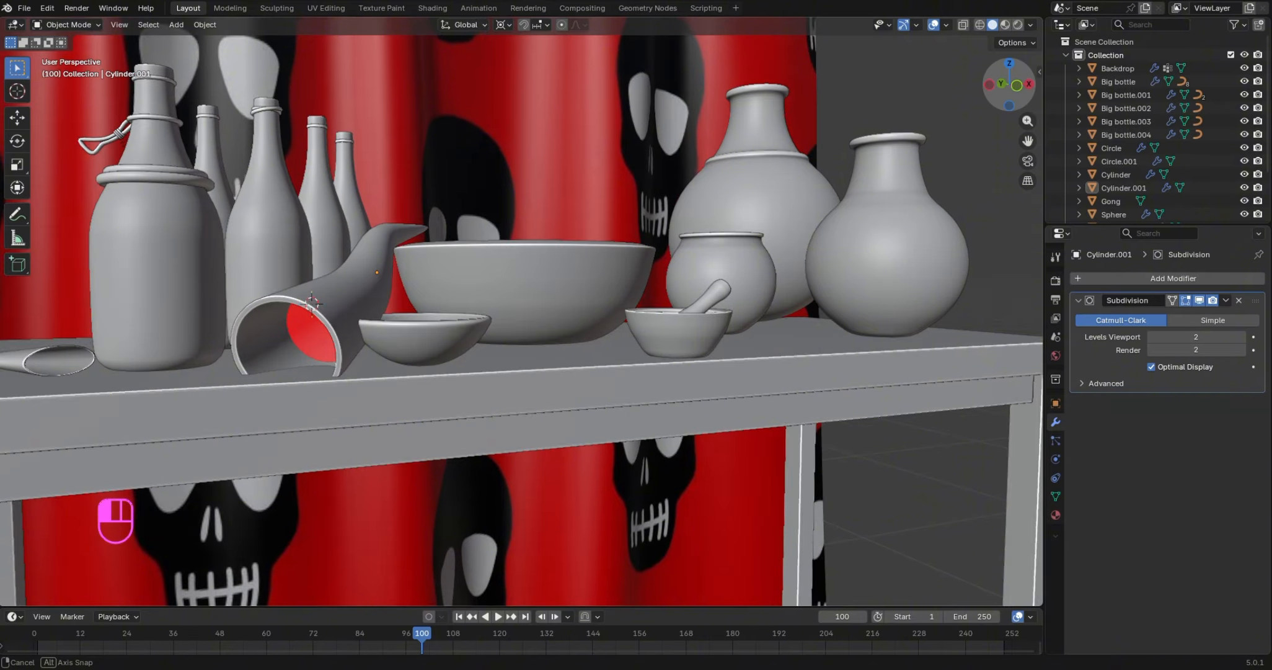
pyautogui.moveTo(986, 87); pyautogui.dragTo(494, 282)
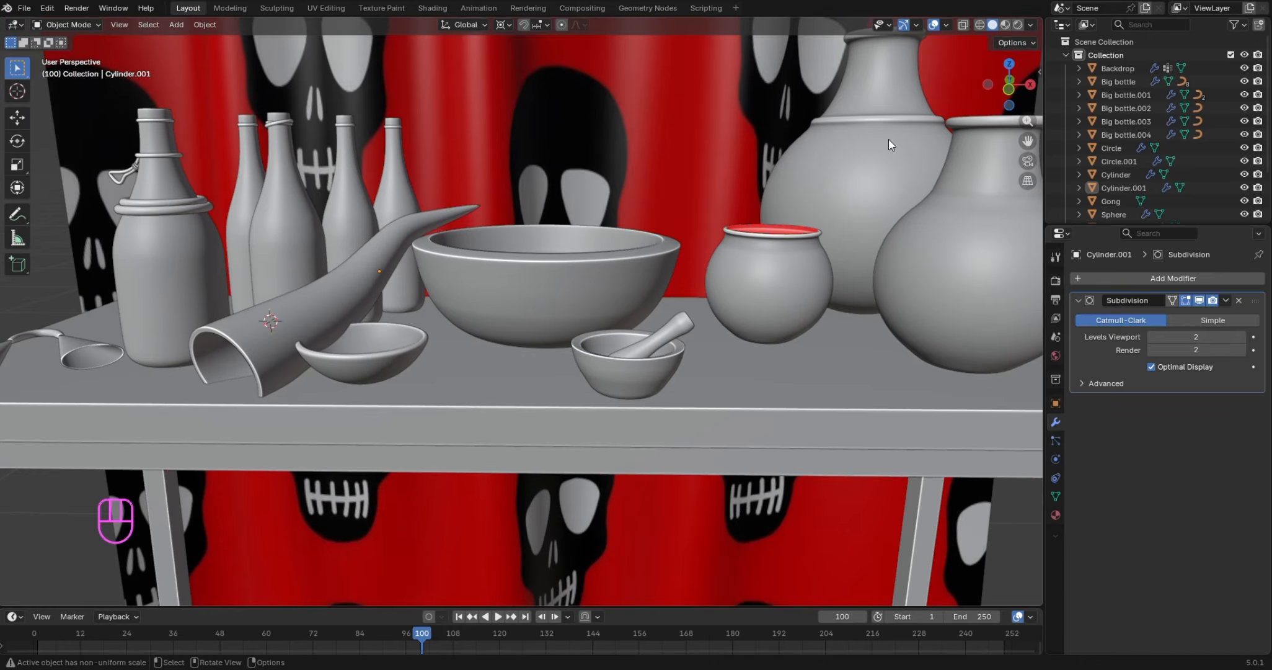
# Place the 3D cursor near the horn's tip and rotate the horn about 6.79° around it in an angled view
pyautogui.keyDown('shift'); pyautogui.rightClick(466, 209); pyautogui.keyUp('shift')
pyautogui.press('r')
pyautogui.click(437, 225)
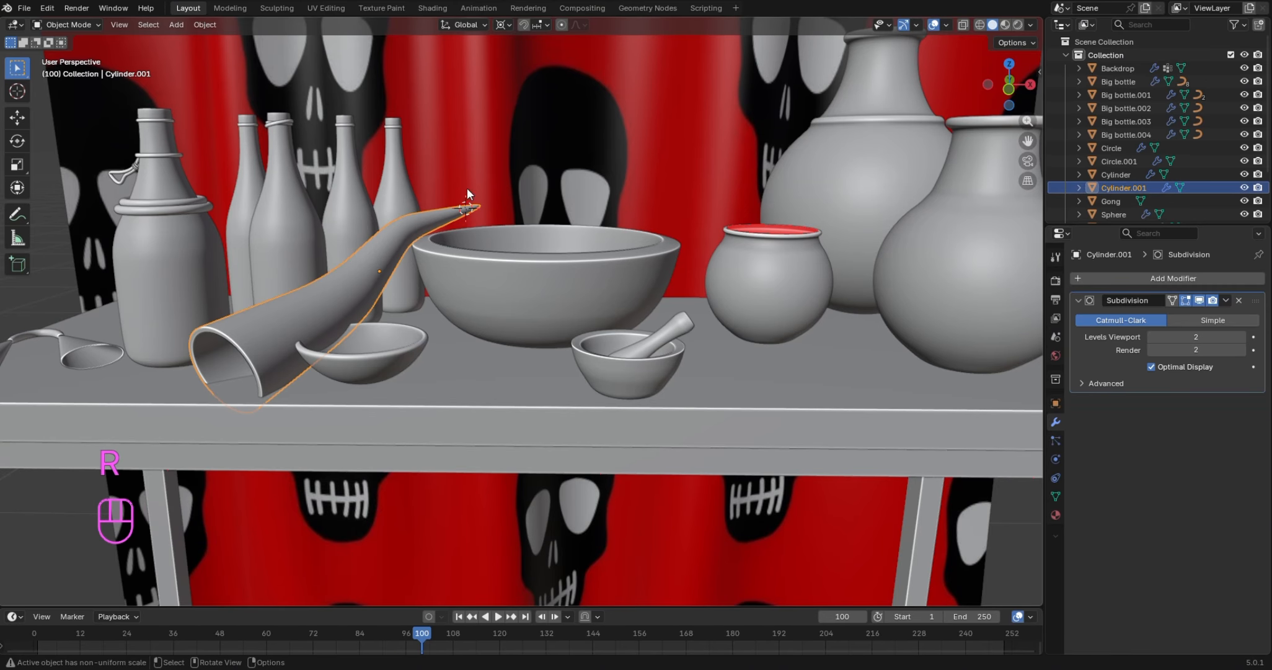
pyautogui.press('r')
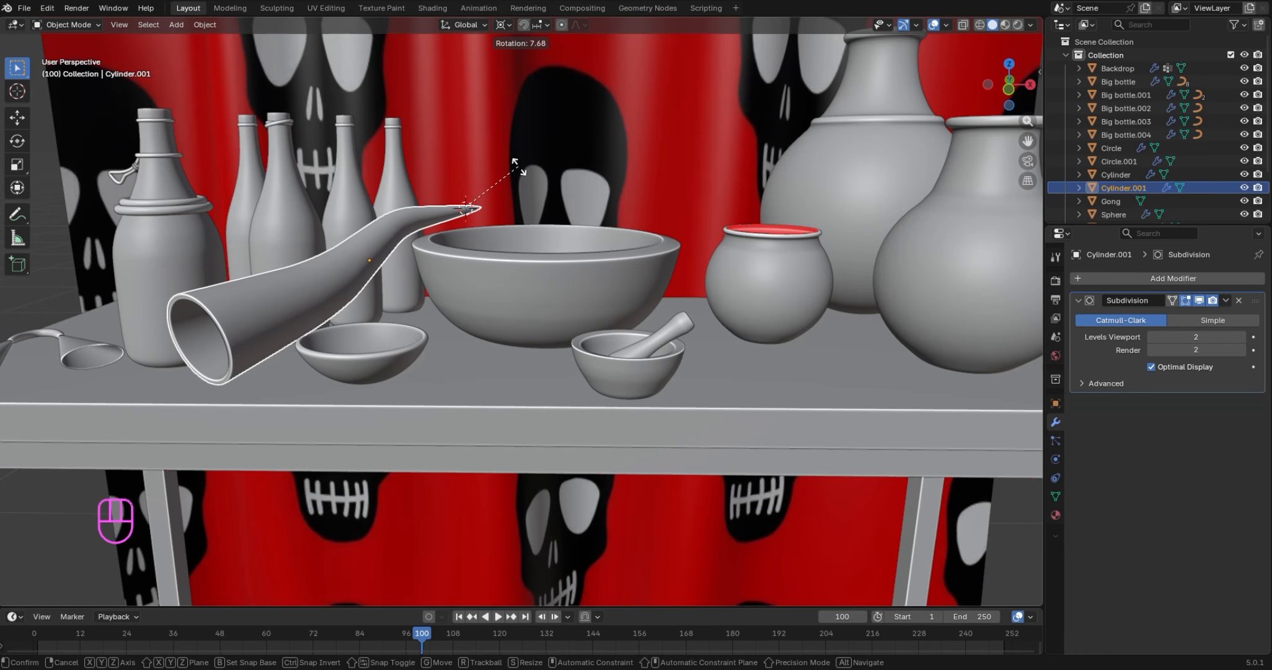
pyautogui.click(517, 165)
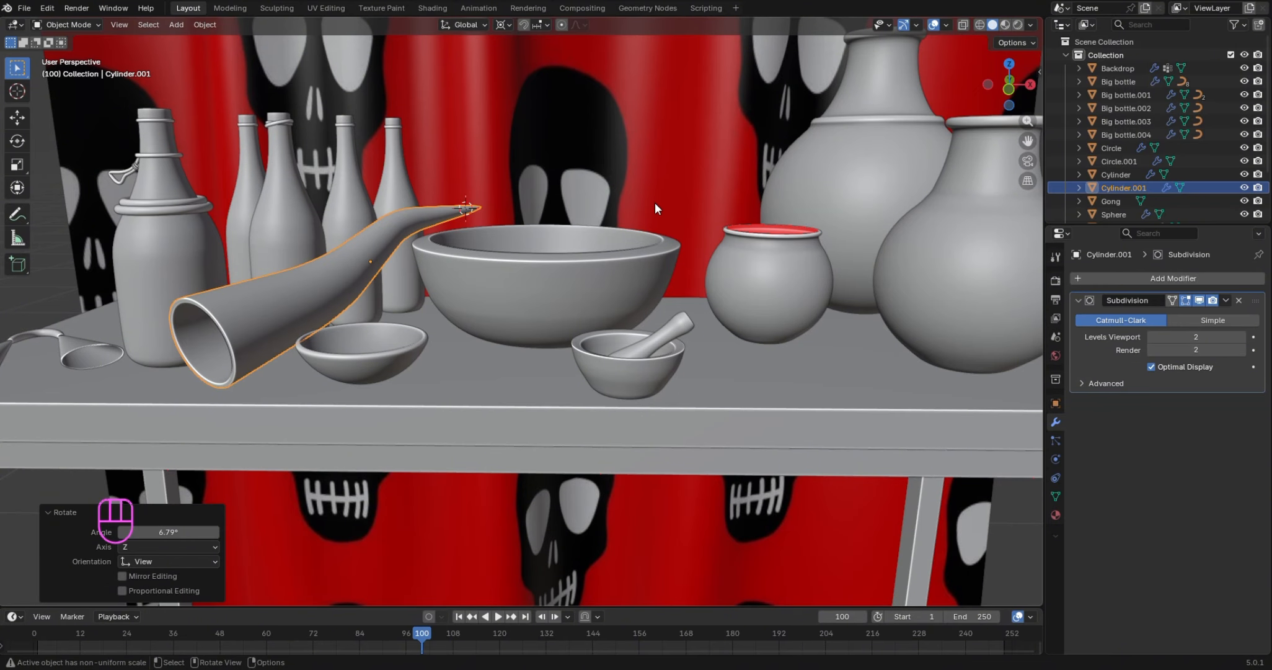
# Rotate the horn about 2.05° around the 3D cursor in the front orthographic view
pyautogui.moveTo(994, 89)
pyautogui.mouseDown()
pyautogui.moveTo(936, 93)
pyautogui.moveTo(941, 107)
pyautogui.moveTo(923, 111)
pyautogui.moveTo(1000, 89)
pyautogui.mouseUp()
pyautogui.press('KP_1')
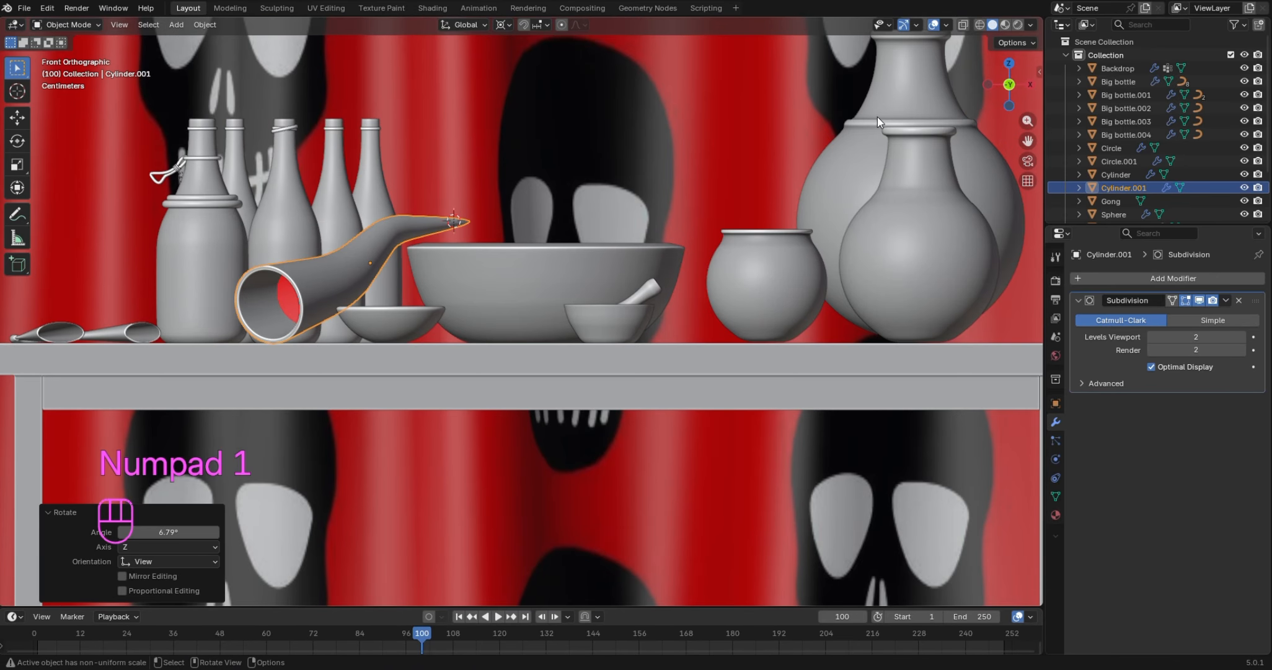
pyautogui.press('r')
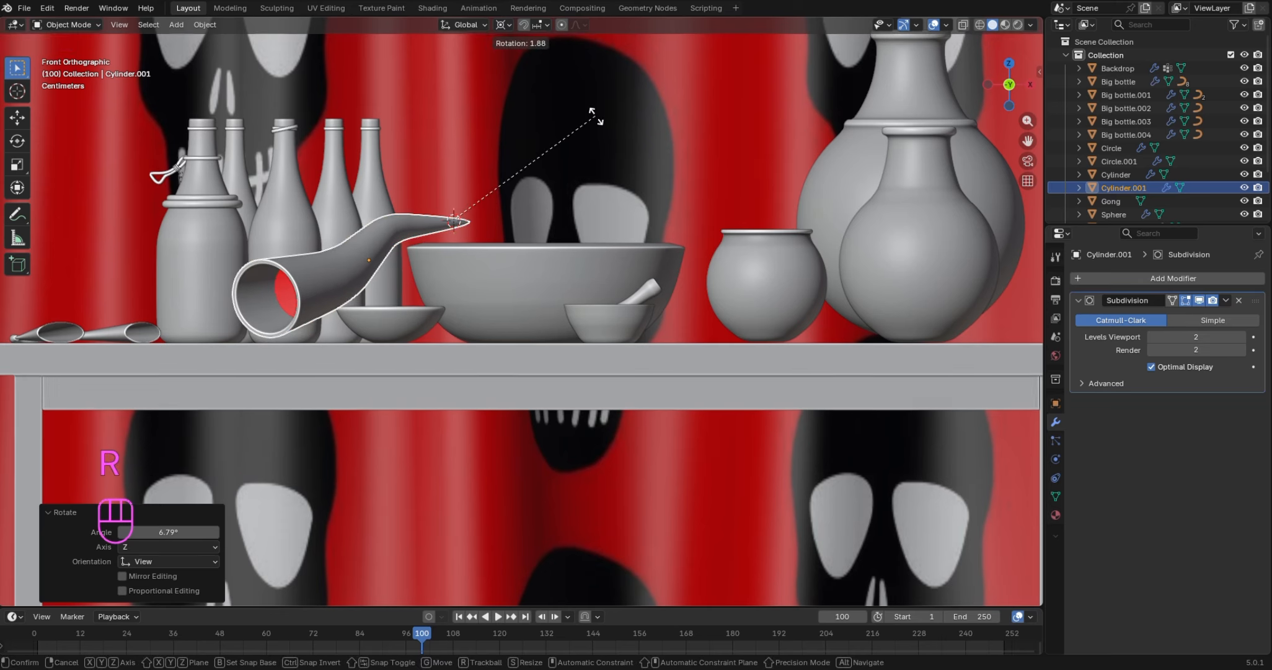
pyautogui.click(595, 116)
# Lower the horn about 0.0091 m along global Z so its wide end meets the tabletop, and deselect it
pyautogui.press('g')
pyautogui.press('z')
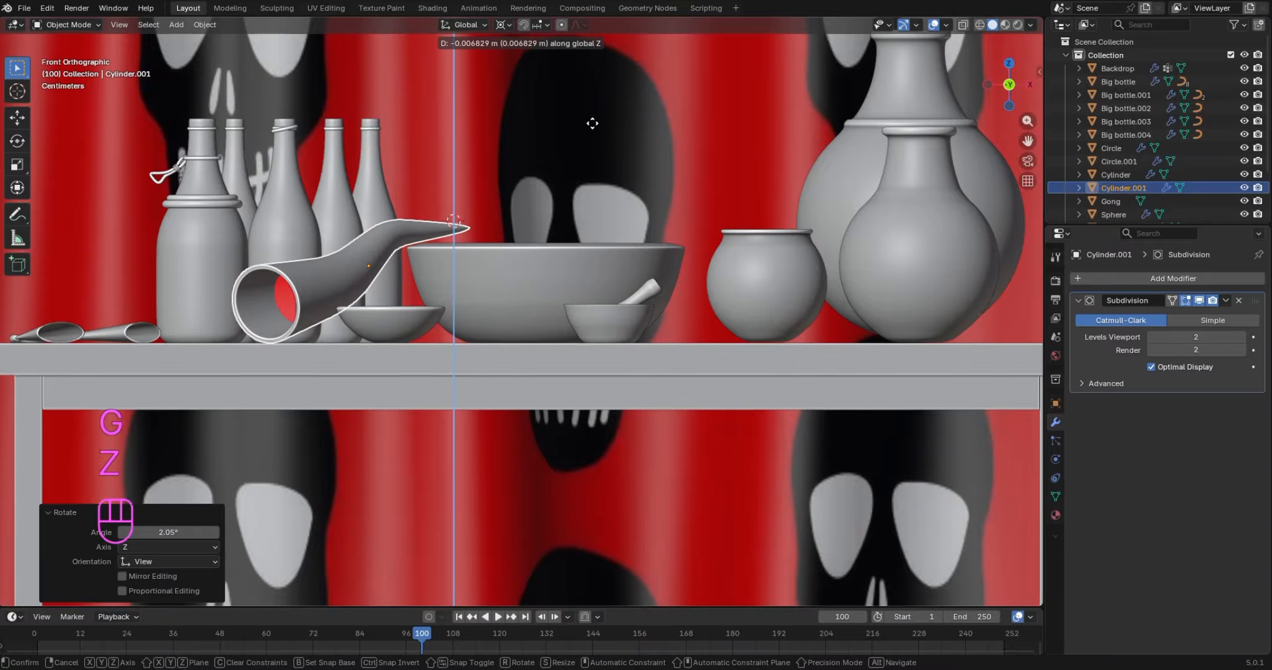
pyautogui.click(592, 126)
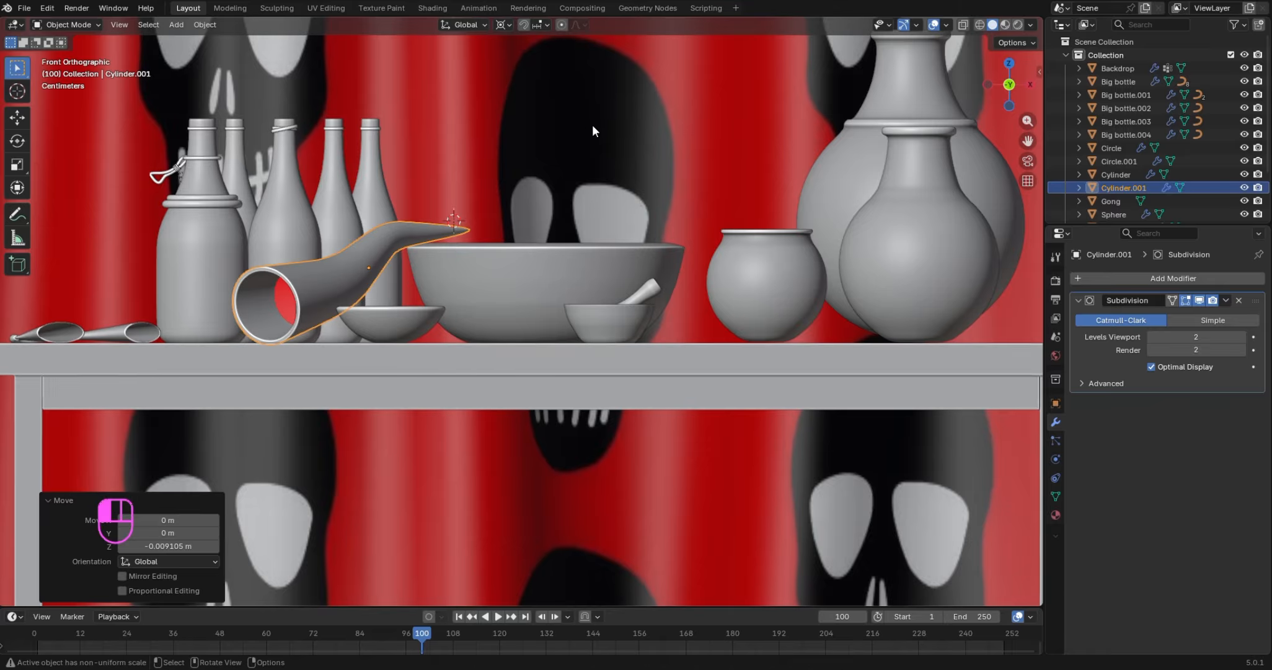
pyautogui.click(599, 130)
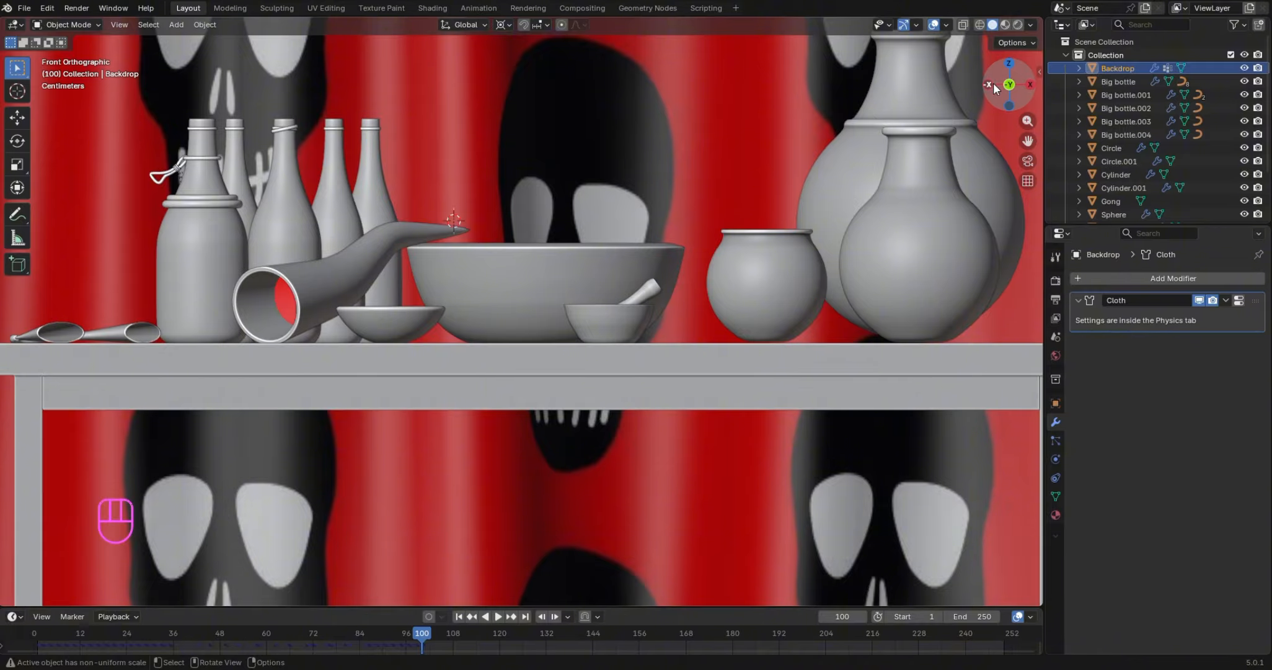
# Rotate the horn about 0.77° around the 3D cursor in the front orthographic view
pyautogui.click(409, 221)
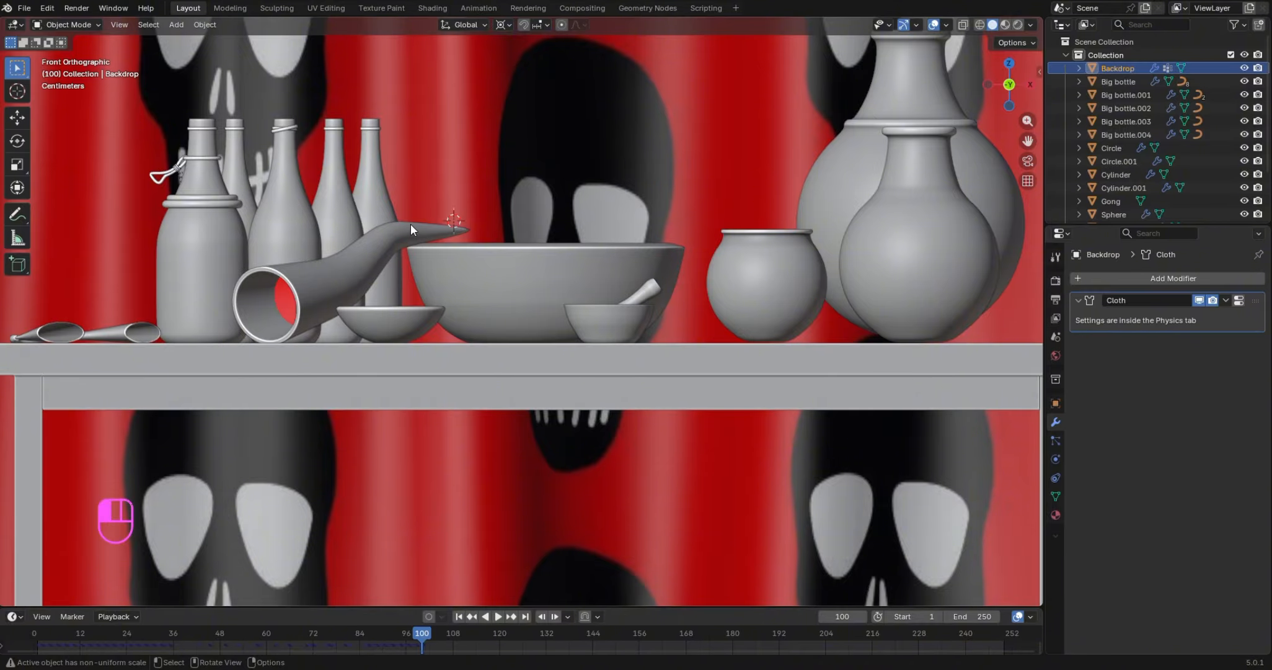
pyautogui.press('r')
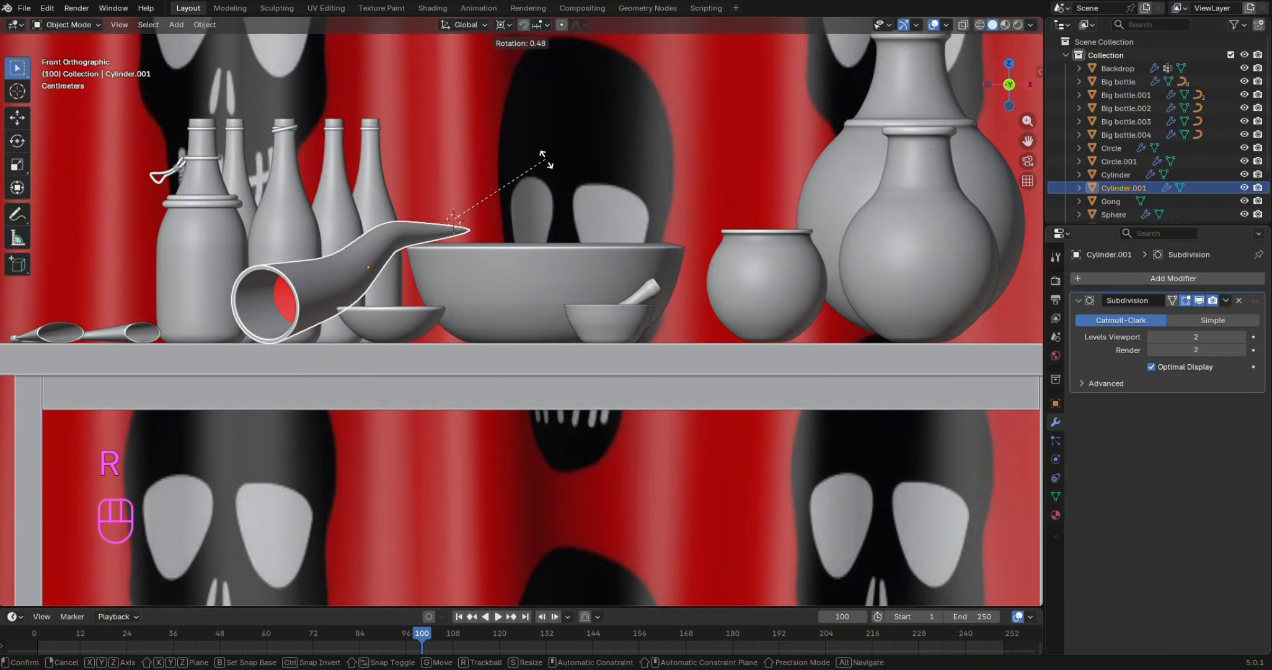
pyautogui.click(546, 162)
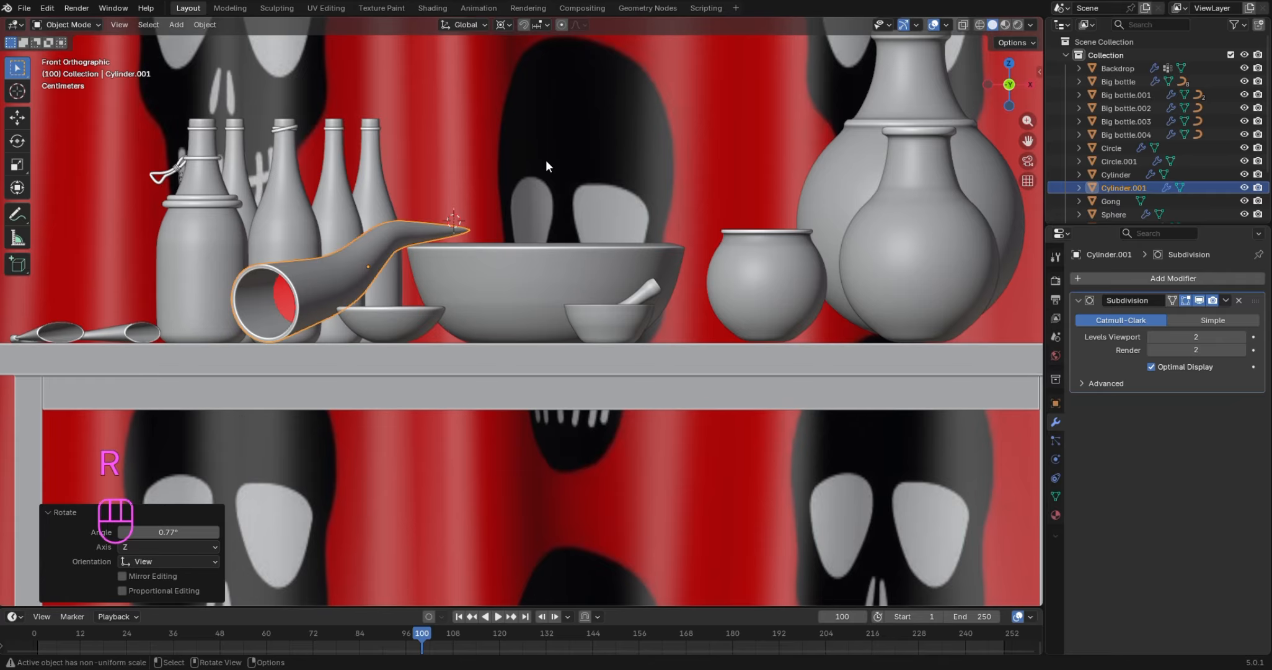
# Lower the horn about 0.0017 m along global Z so its wide end sits on the tabletop
pyautogui.moveTo(1011, 85); pyautogui.dragTo(1035, 88)
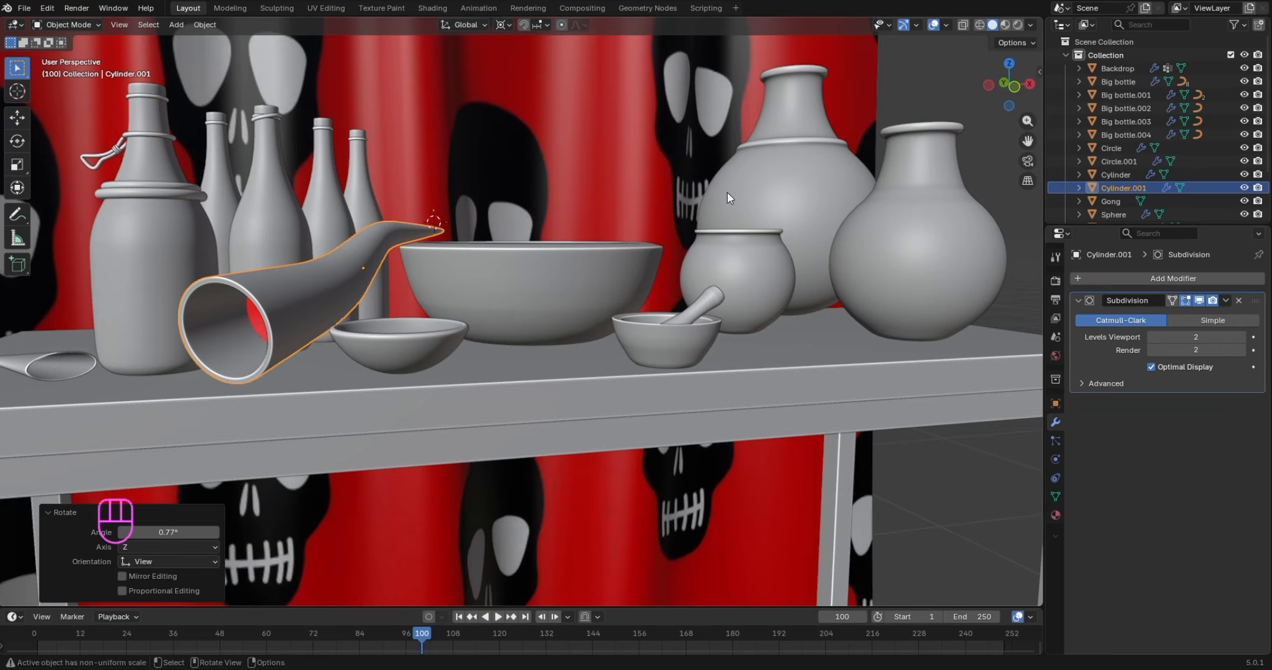
pyautogui.press('g')
pyautogui.press('z')
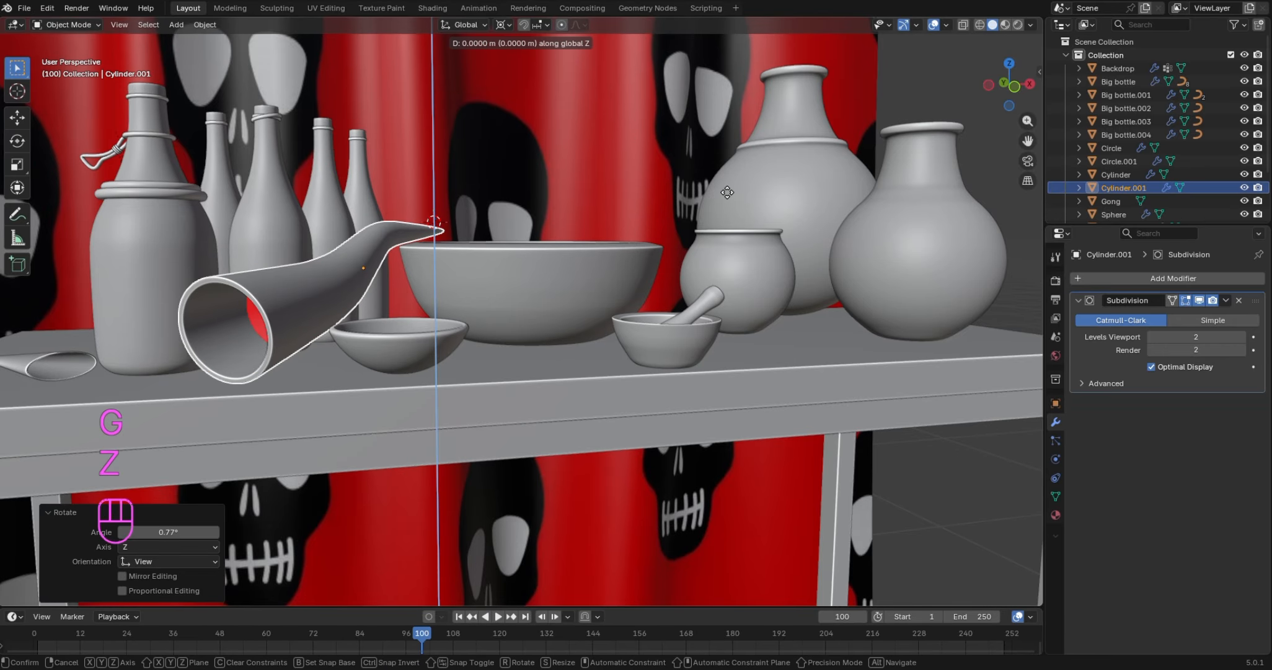
pyautogui.press('Down')
pyautogui.press('Down')
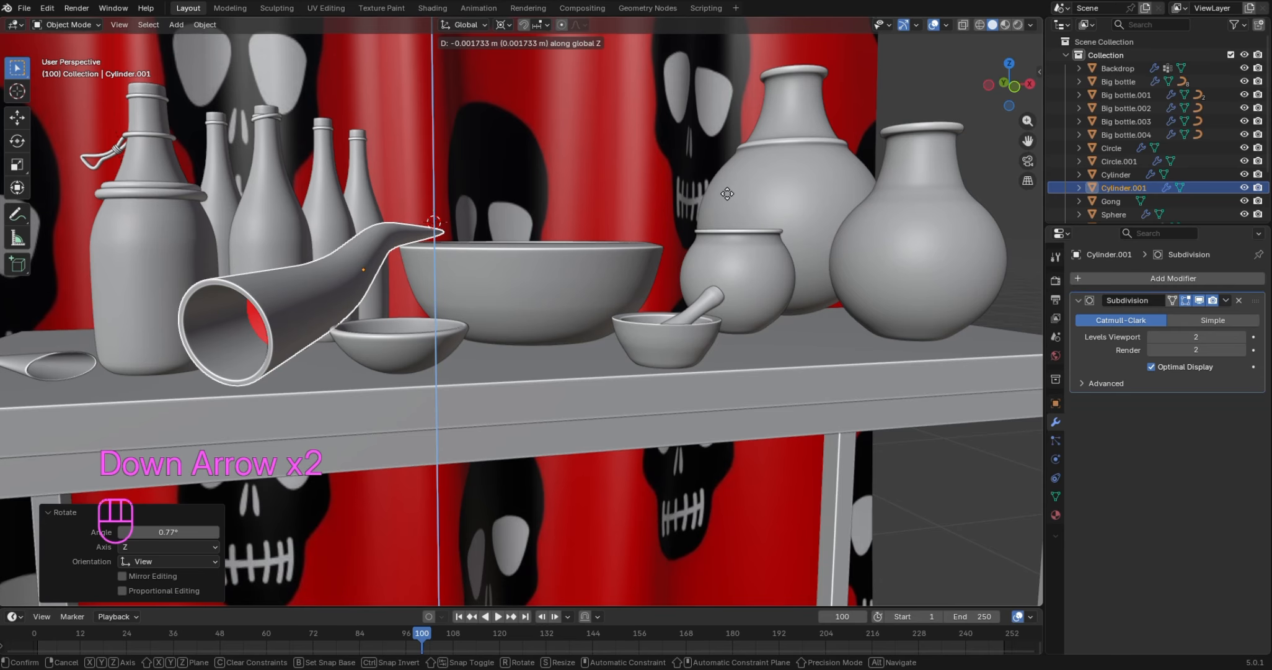
pyautogui.press('Return')
pyautogui.click(727, 194)
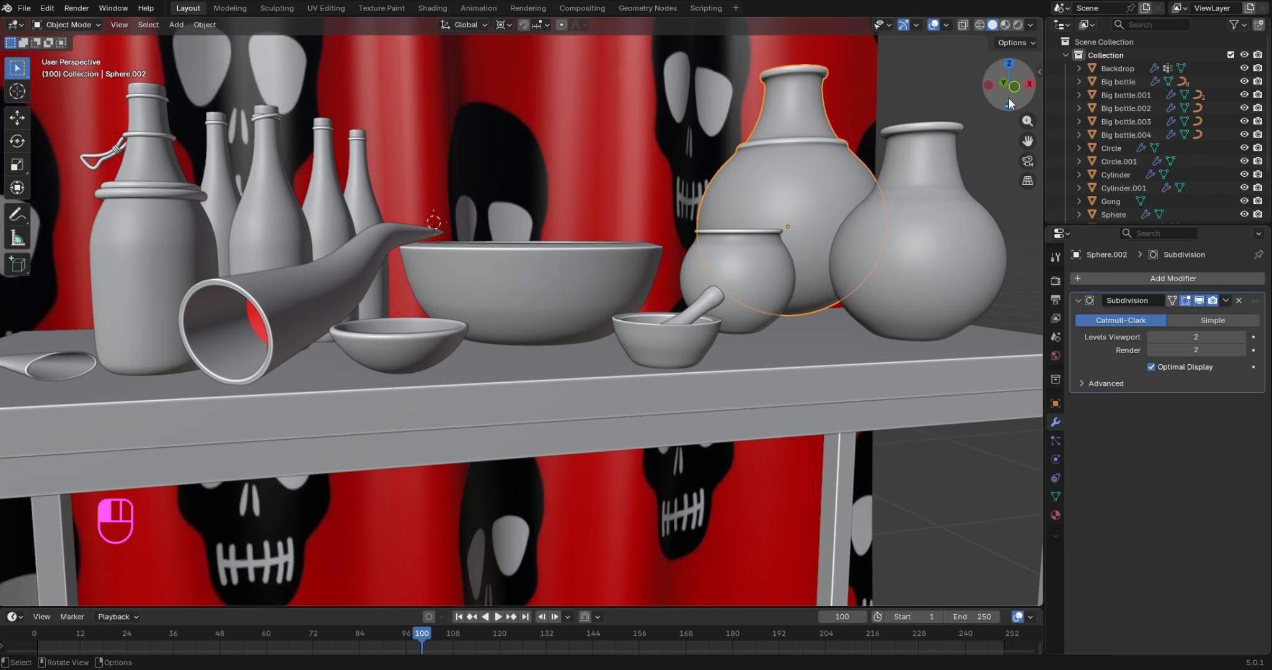
# Examine the horn's placement among the table props from the front, angled and raised views
pyautogui.moveTo(1009, 97); pyautogui.dragTo(991, 134)
pyautogui.scroll(-3, 804, 152)
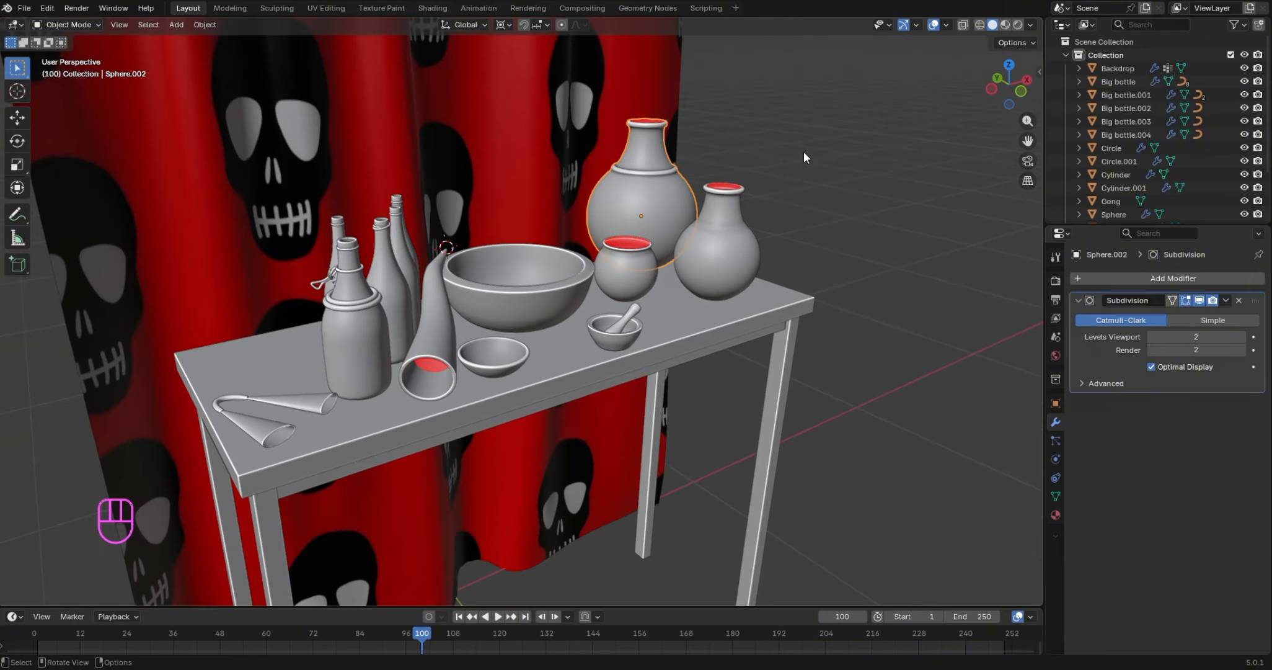
pyautogui.press('KP_0')
pyautogui.press('KP_1')
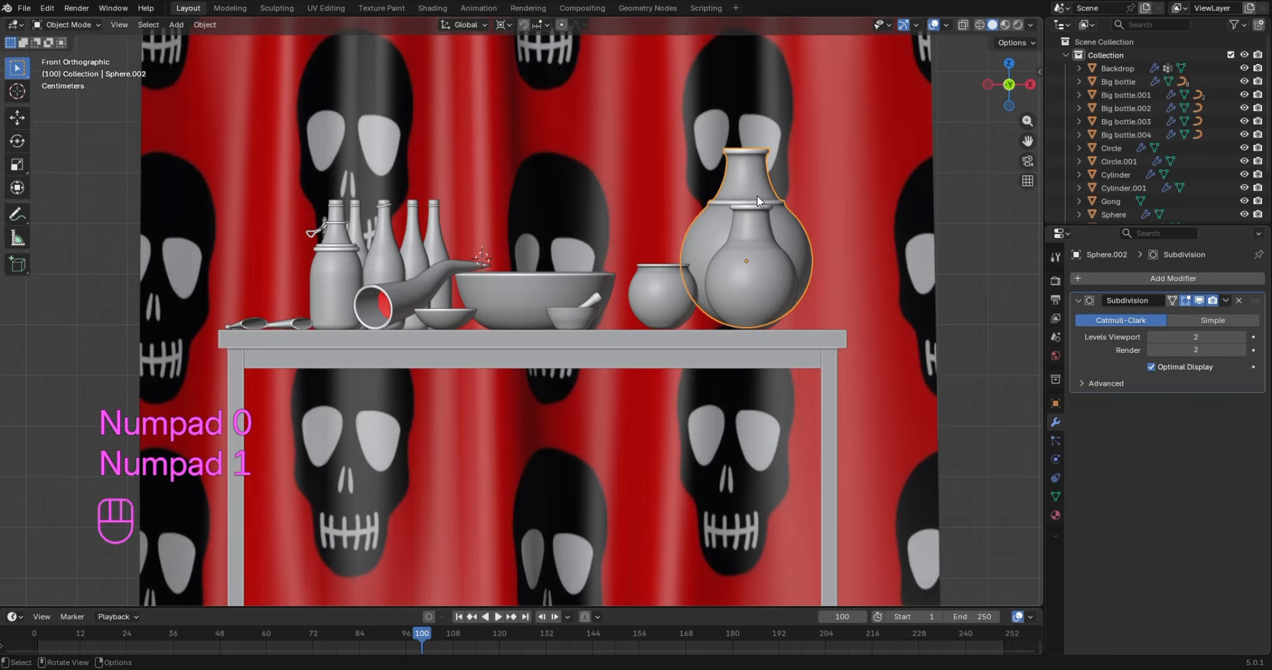
pyautogui.moveTo(1008, 94); pyautogui.dragTo(984, 105)
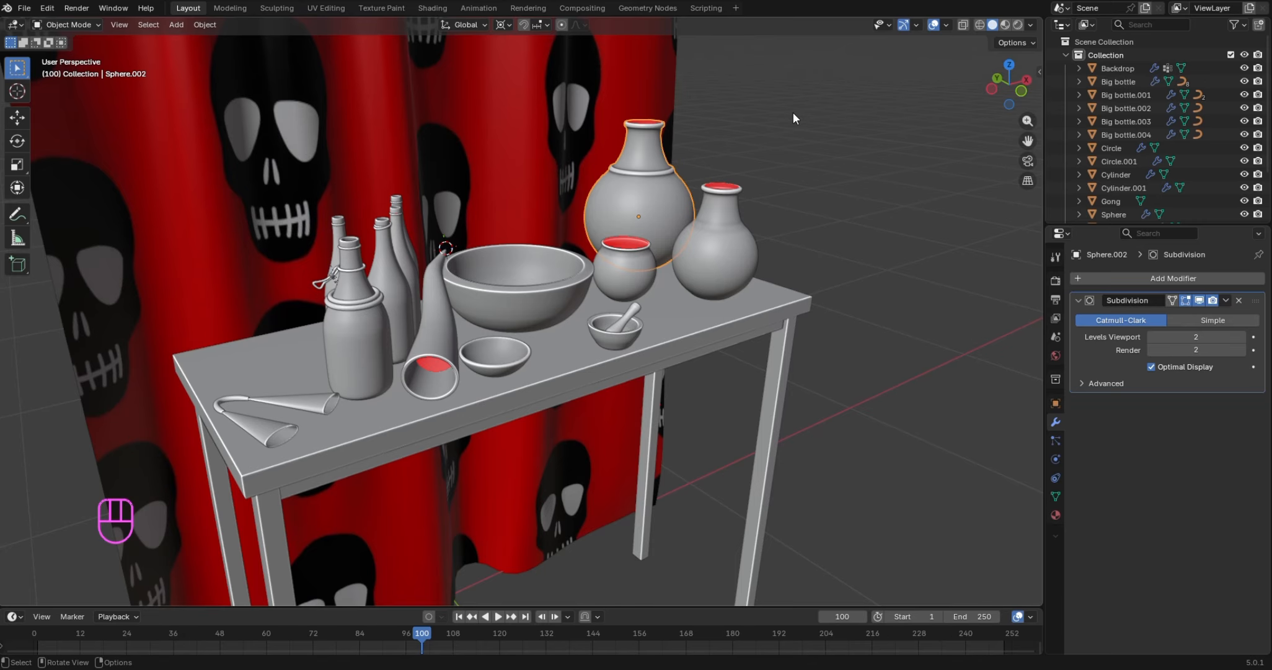
pyautogui.scroll(2, 741, 173)
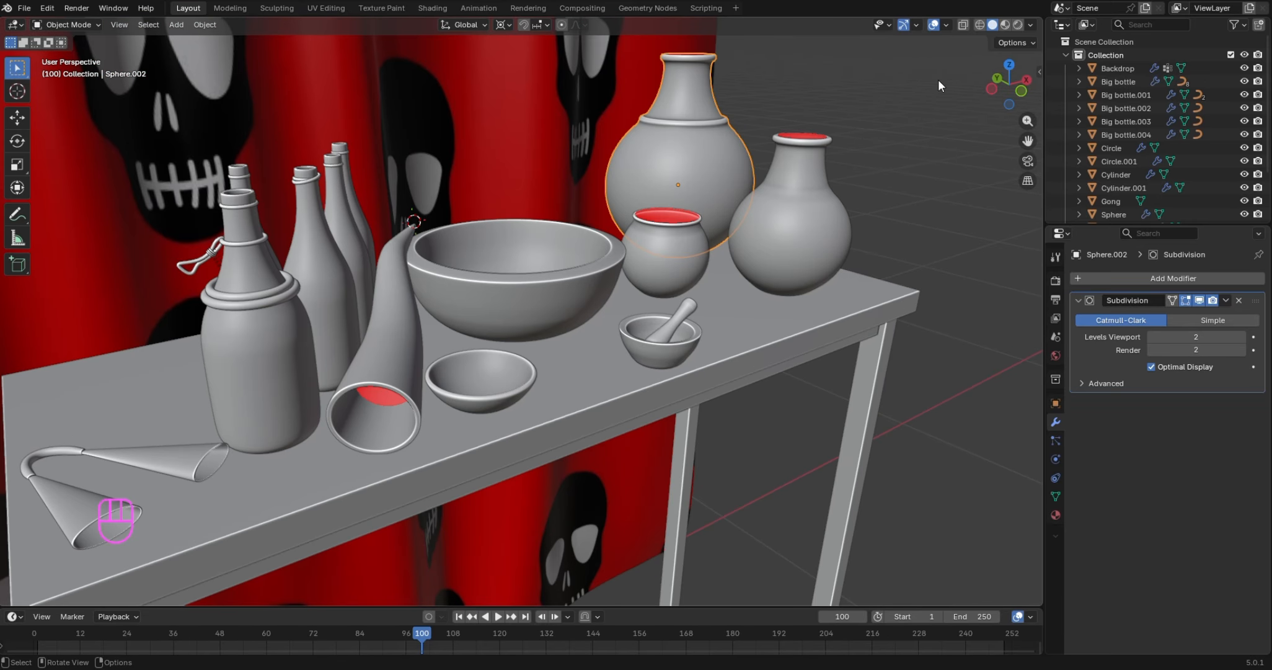
pyautogui.moveTo(1009, 87); pyautogui.dragTo(974, 164)
pyautogui.click(337, 350)
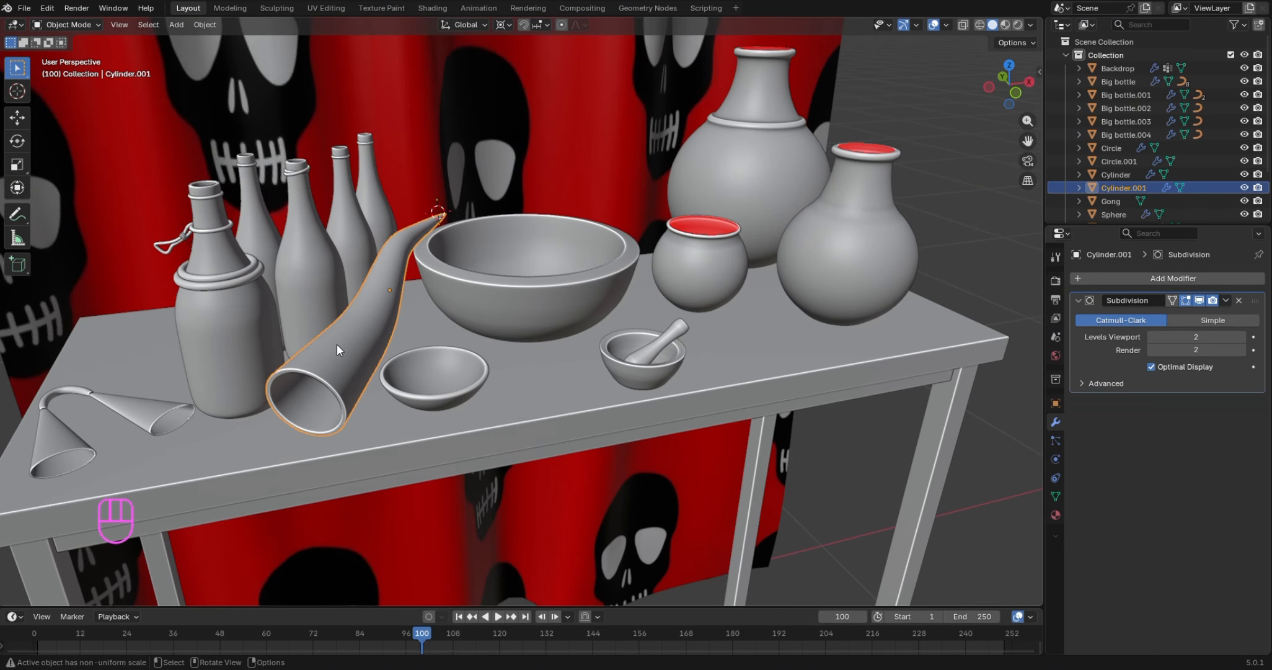
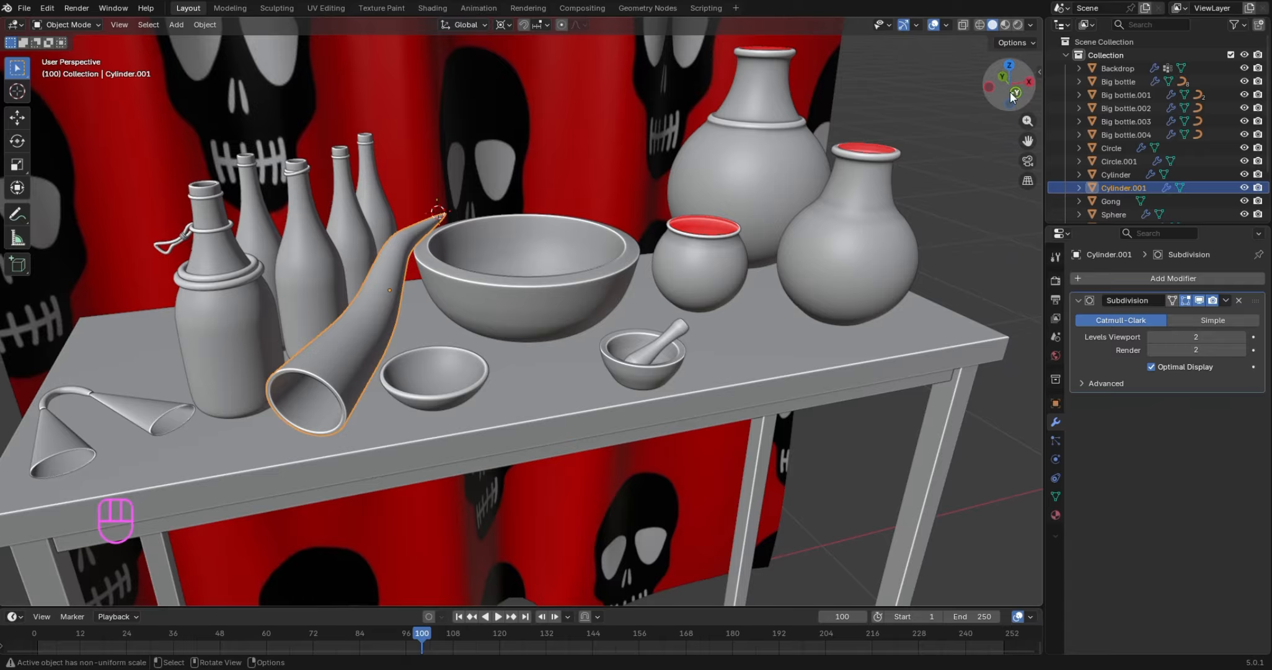
pyautogui.moveTo(1010, 91)
pyautogui.mouseDown()
pyautogui.moveTo(958, 108)
pyautogui.moveTo(1001, 28)
pyautogui.moveTo(1014, 34)
pyautogui.moveTo(868, 151)
pyautogui.moveTo(794, 96)
pyautogui.moveTo(722, 146)
pyautogui.moveTo(598, 69)
pyautogui.moveTo(545, 73)
pyautogui.moveTo(1008, 99)
pyautogui.mouseUp()
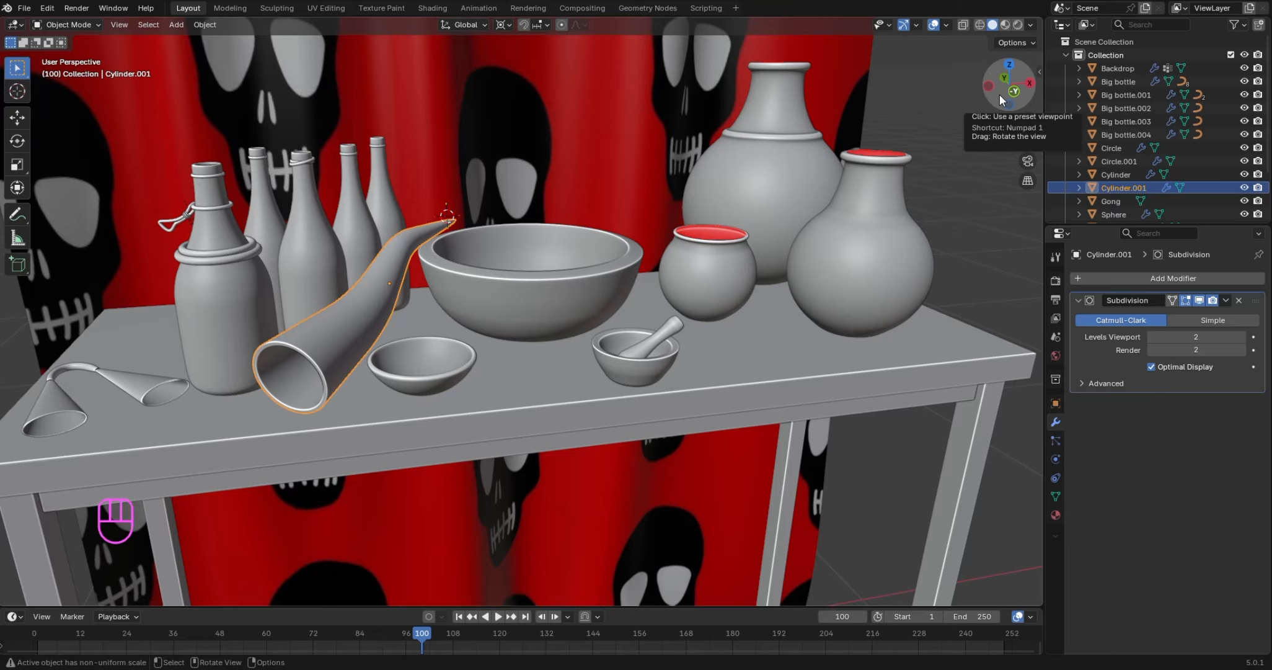
pyautogui.click(941, 201)
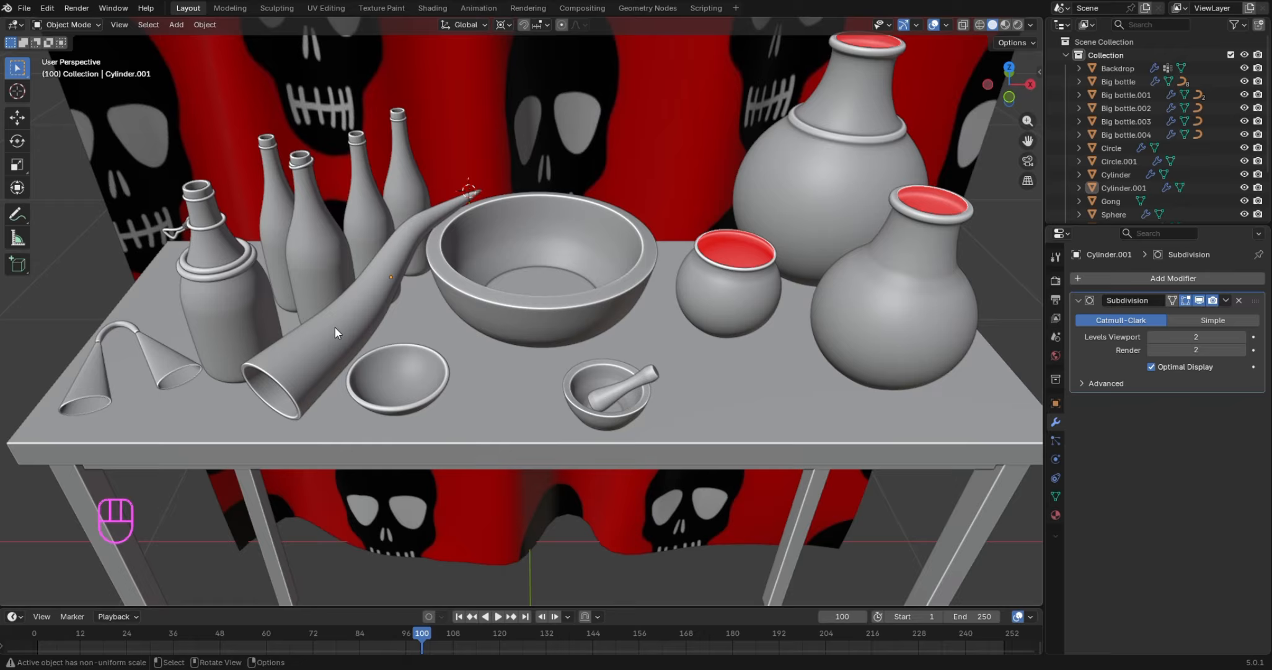
# In Edit Mode, select the face loop around the horn's wide rim and grow the selection by two steps
pyautogui.click(336, 328)
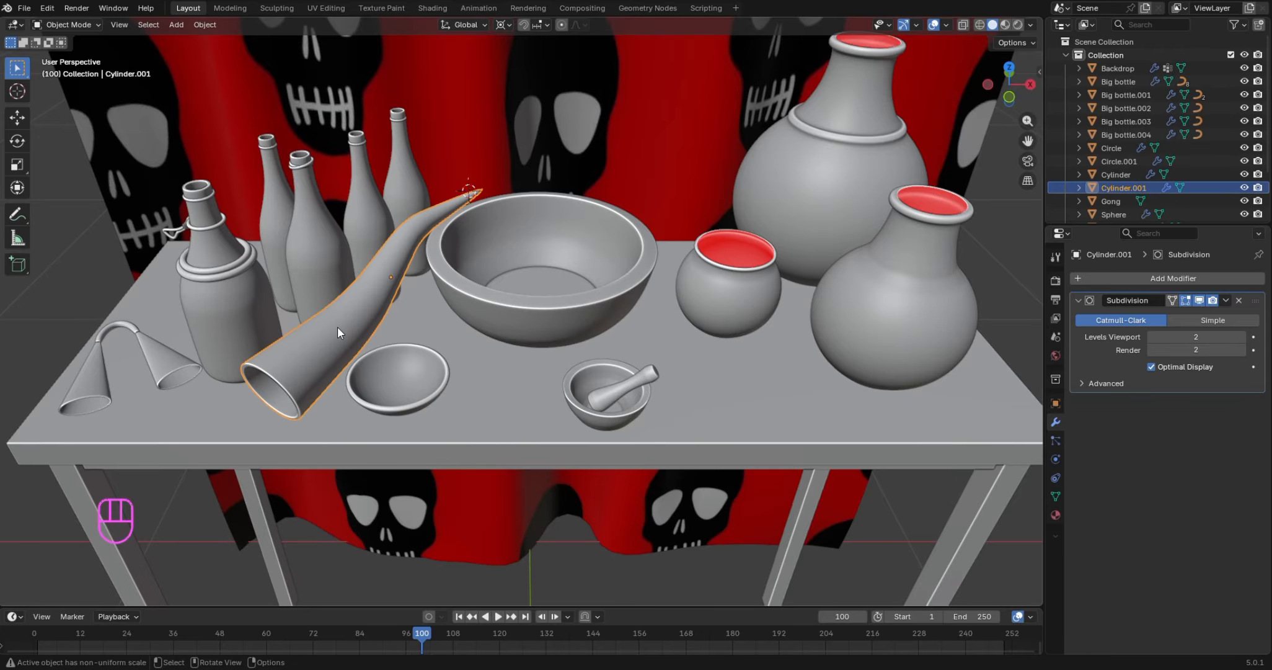
pyautogui.press('Tab')
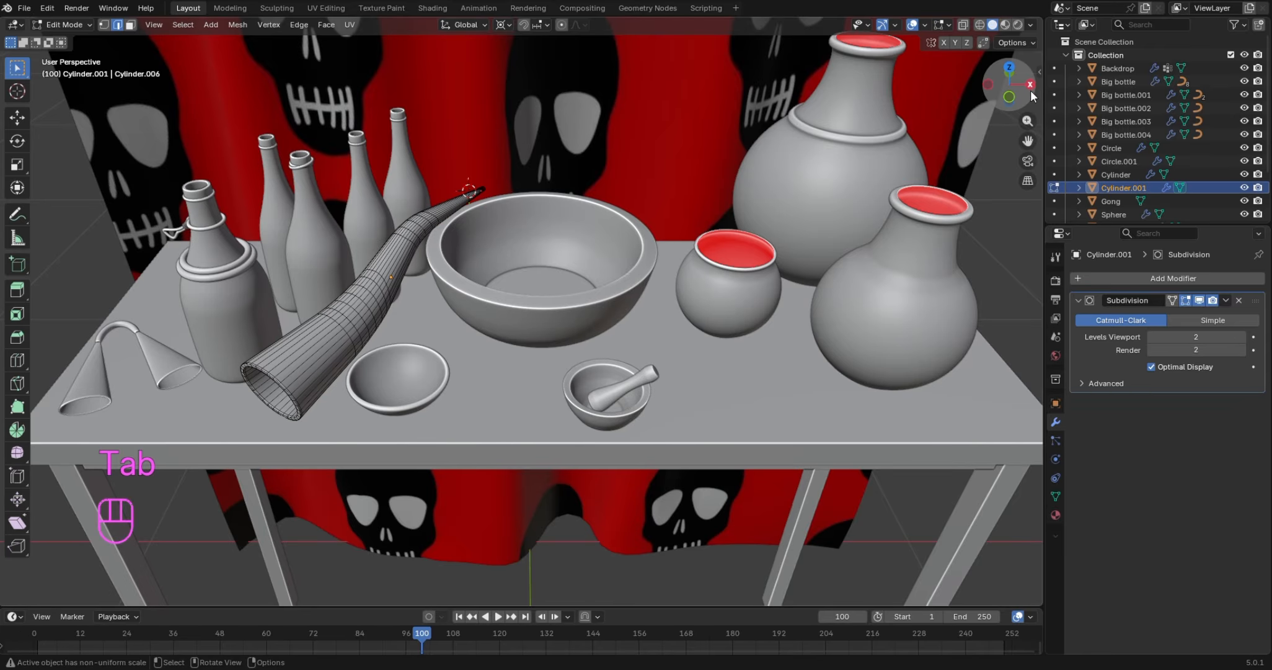
pyautogui.moveTo(1012, 95); pyautogui.dragTo(1092, 68)
pyautogui.scroll(3, 501, 333)
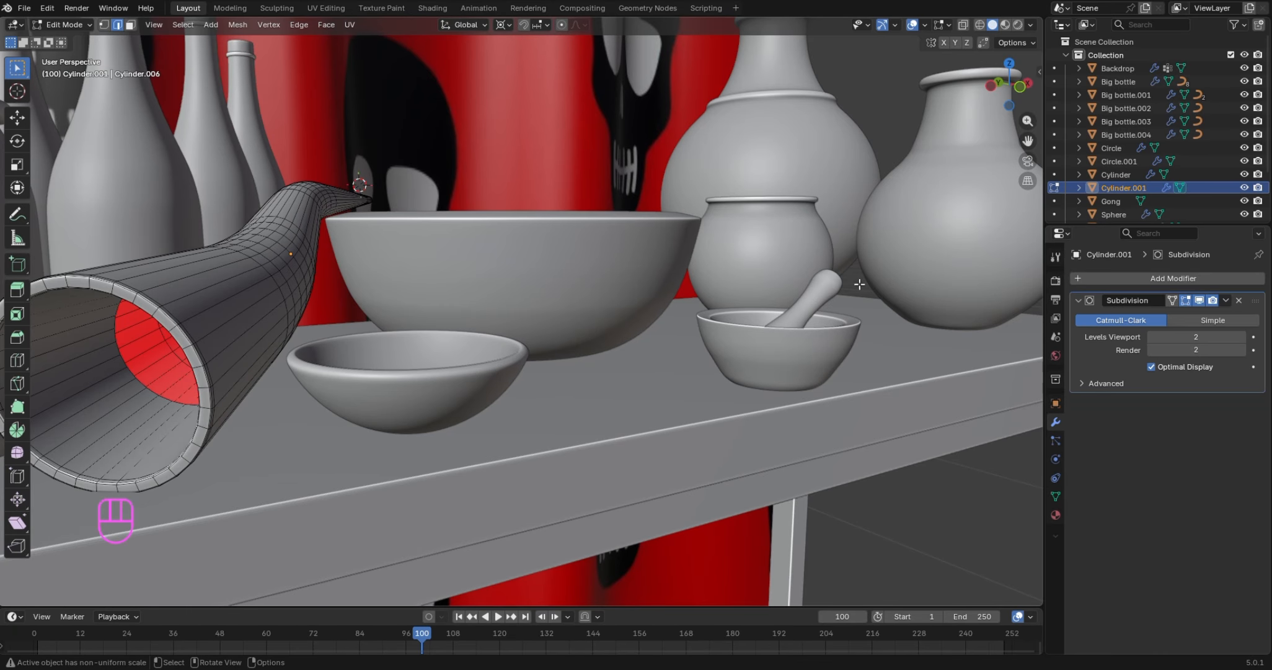
pyautogui.moveTo(1010, 92); pyautogui.dragTo(974, 90)
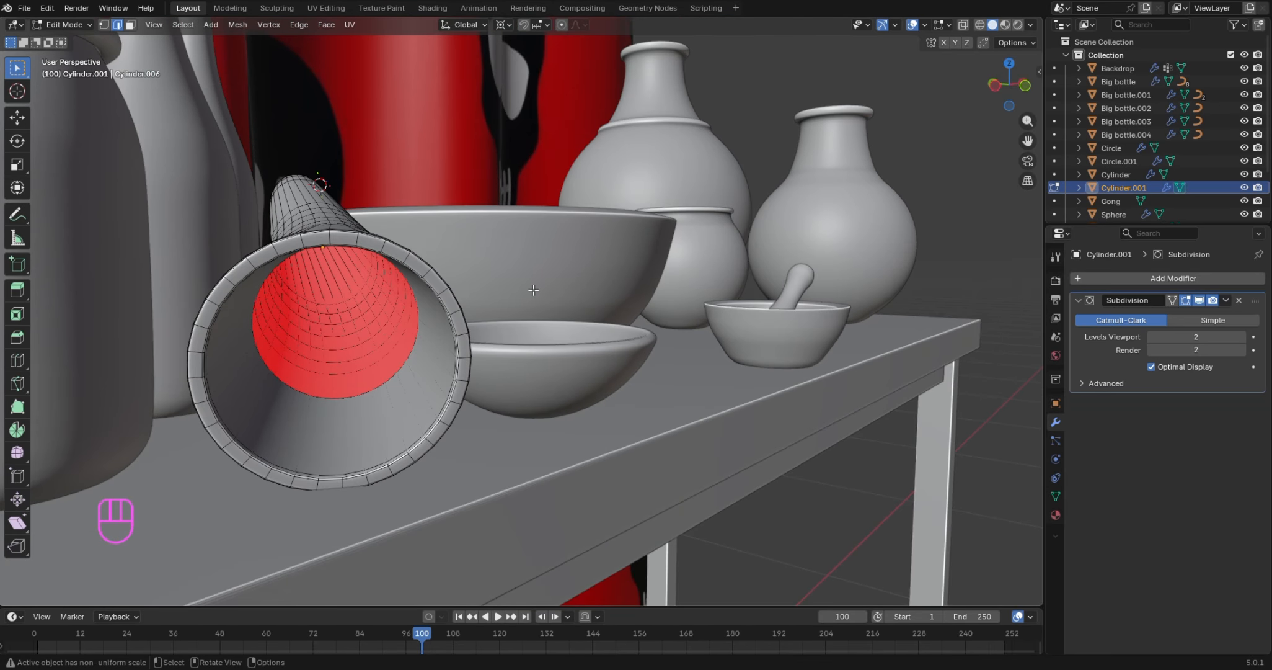
pyautogui.press('3')
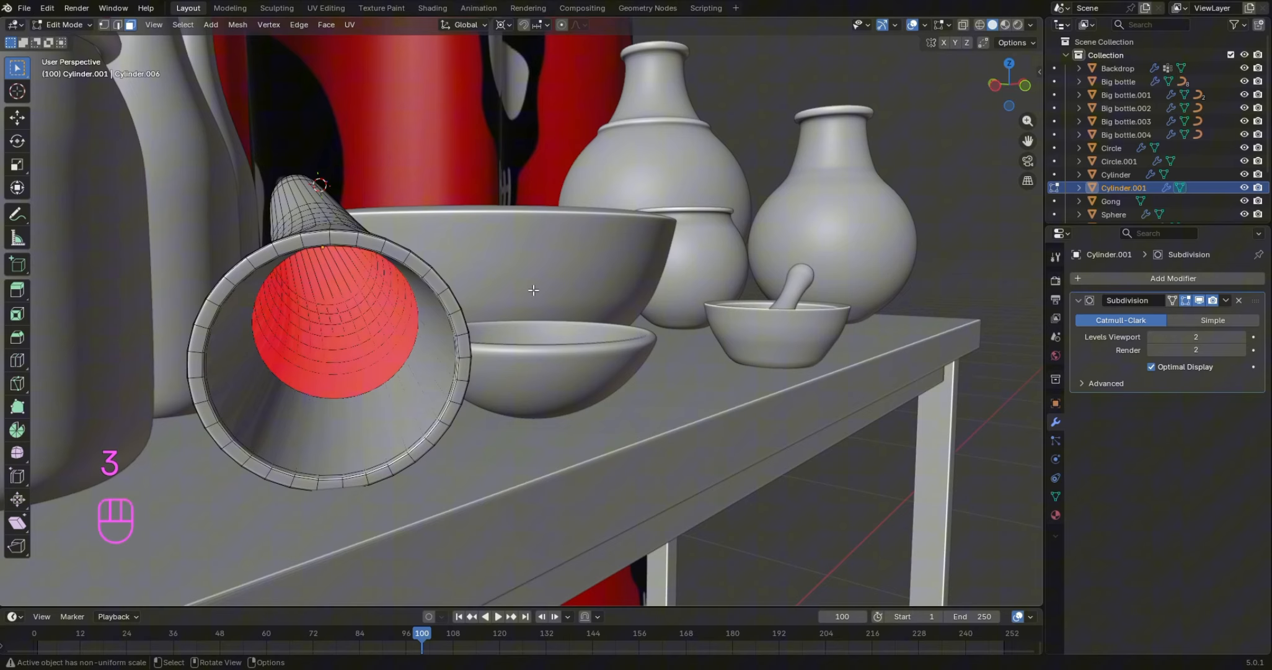
pyautogui.keyDown('alt'); pyautogui.keyDown('shift'); pyautogui.click(444, 292); pyautogui.keyUp('shift'); pyautogui.keyUp('alt')
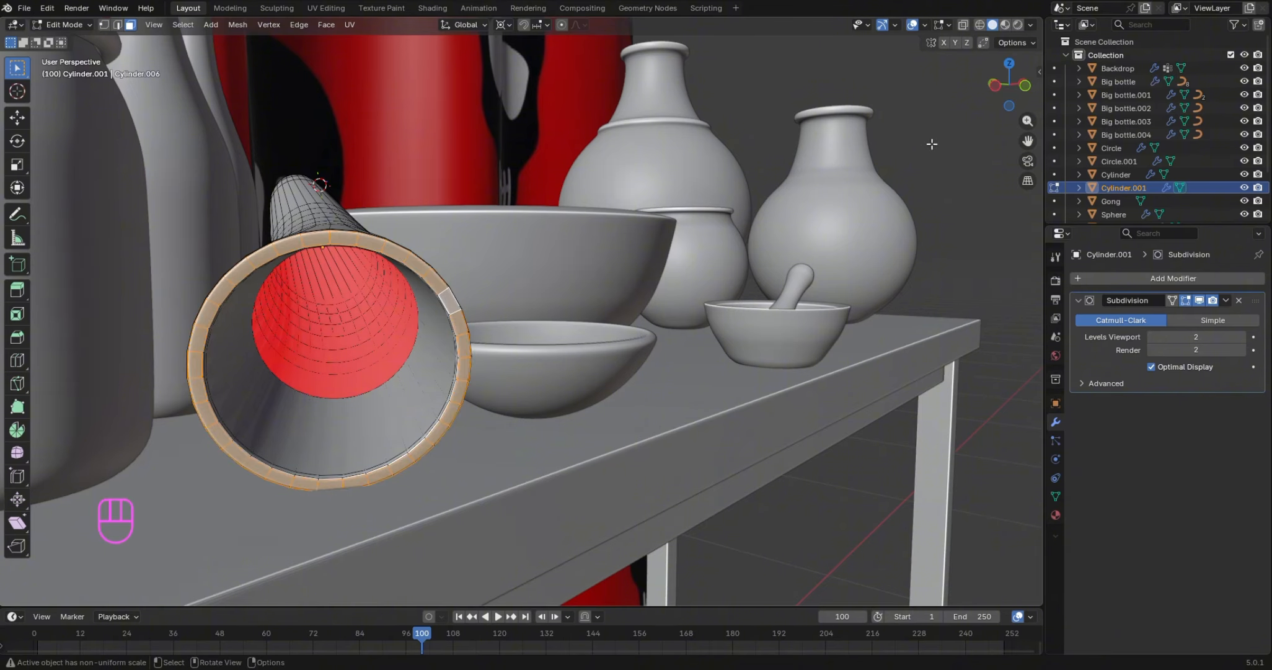
pyautogui.moveTo(1007, 105); pyautogui.dragTo(1000, 99)
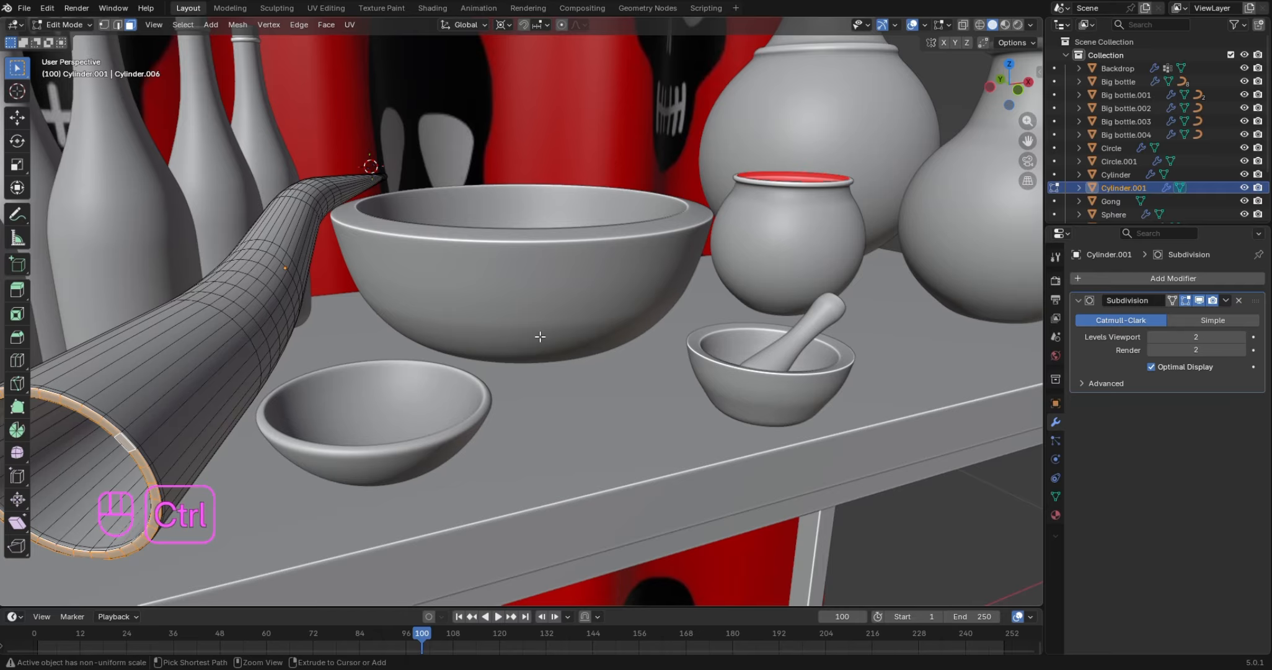
pyautogui.press('ctrl+KP_Add')
pyautogui.press('ctrl+KP_Add')
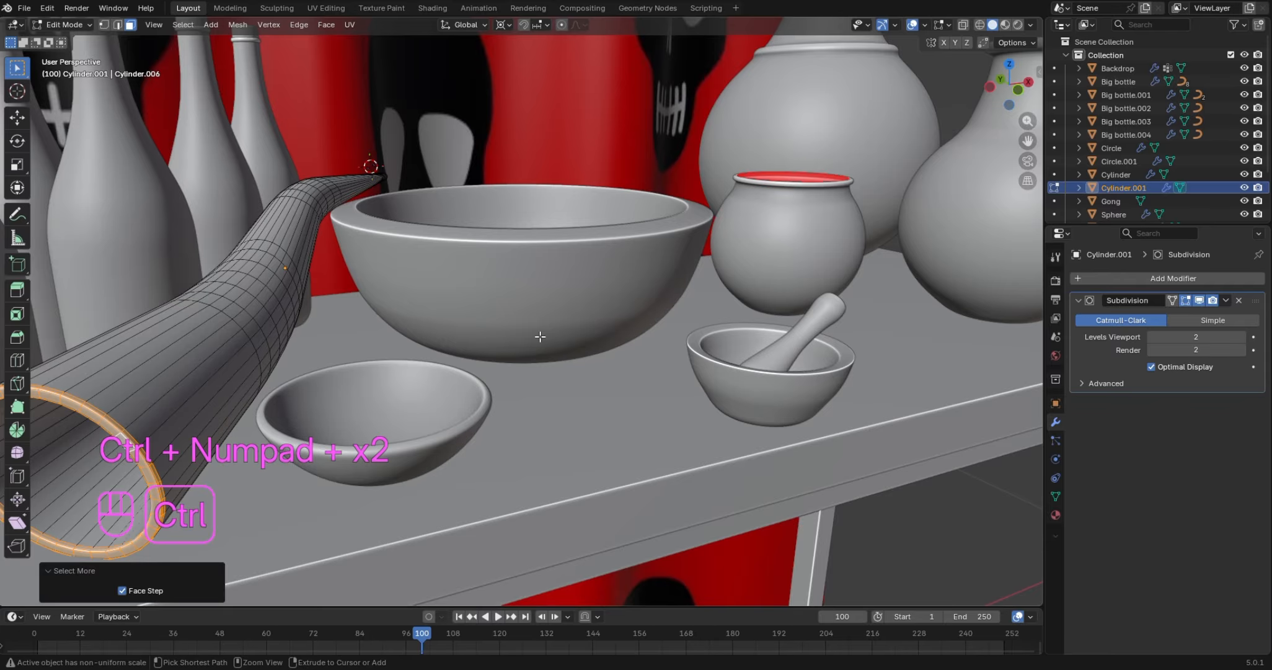
# Set the pivot point to Median Point and rotate the selected horn rim about 17.4° in the top orthographic view
pyautogui.moveTo(1022, 93)
pyautogui.mouseDown()
pyautogui.moveTo(1080, 64)
pyautogui.moveTo(1044, 83)
pyautogui.mouseUp()
pyautogui.press('KP_7')
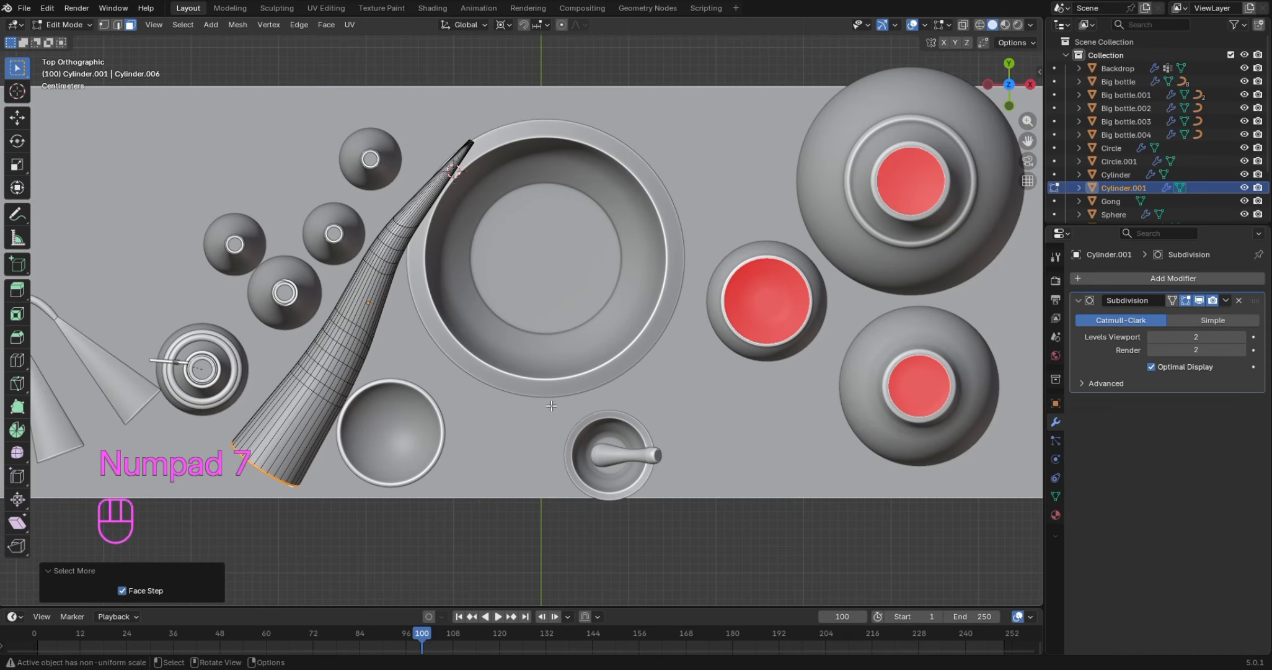
pyautogui.press('r')
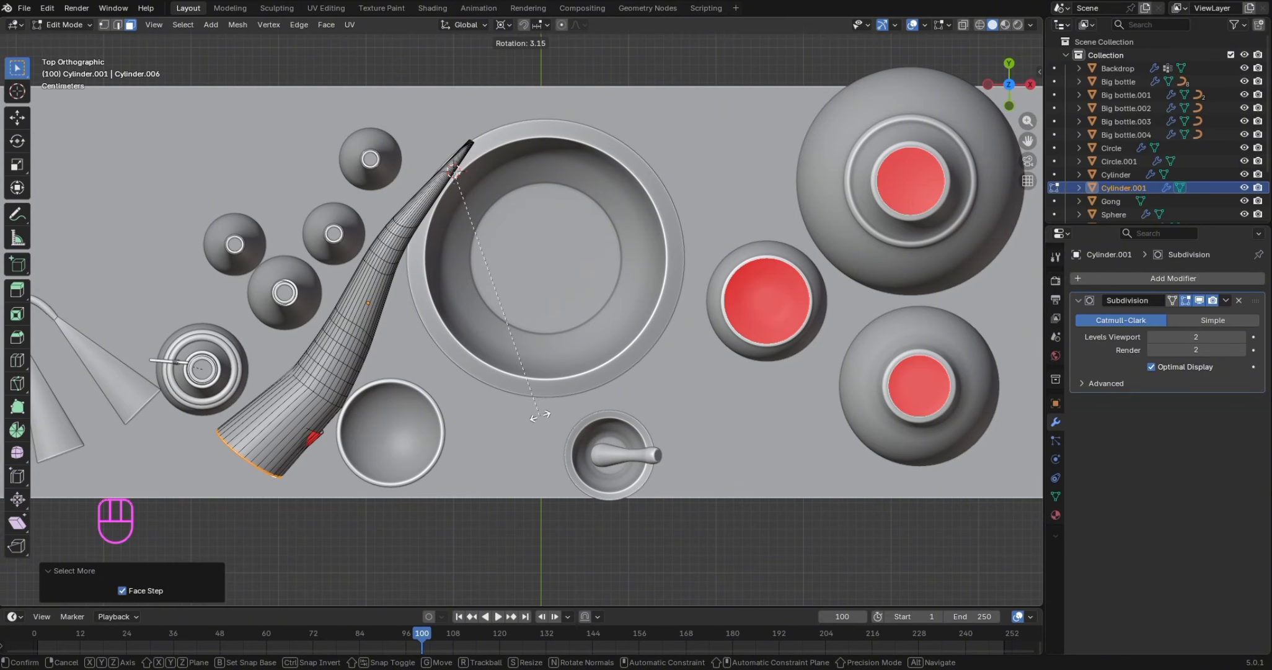
pyautogui.rightClick(534, 343)
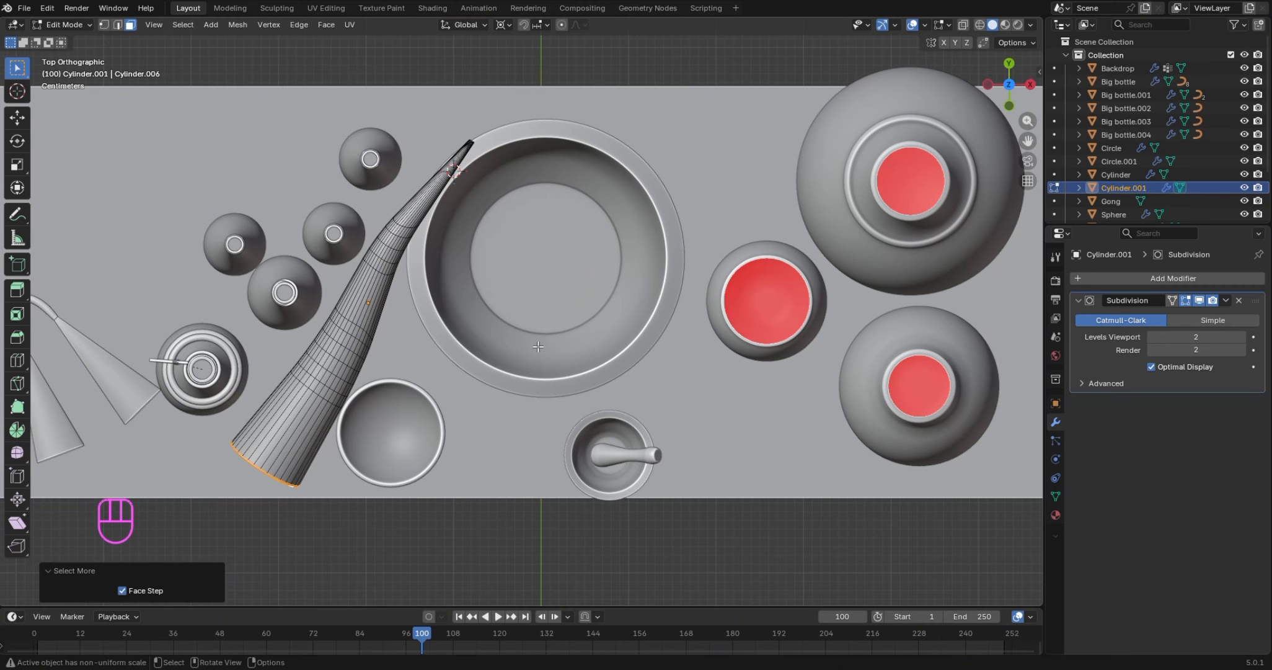
pyautogui.click(517, 28)
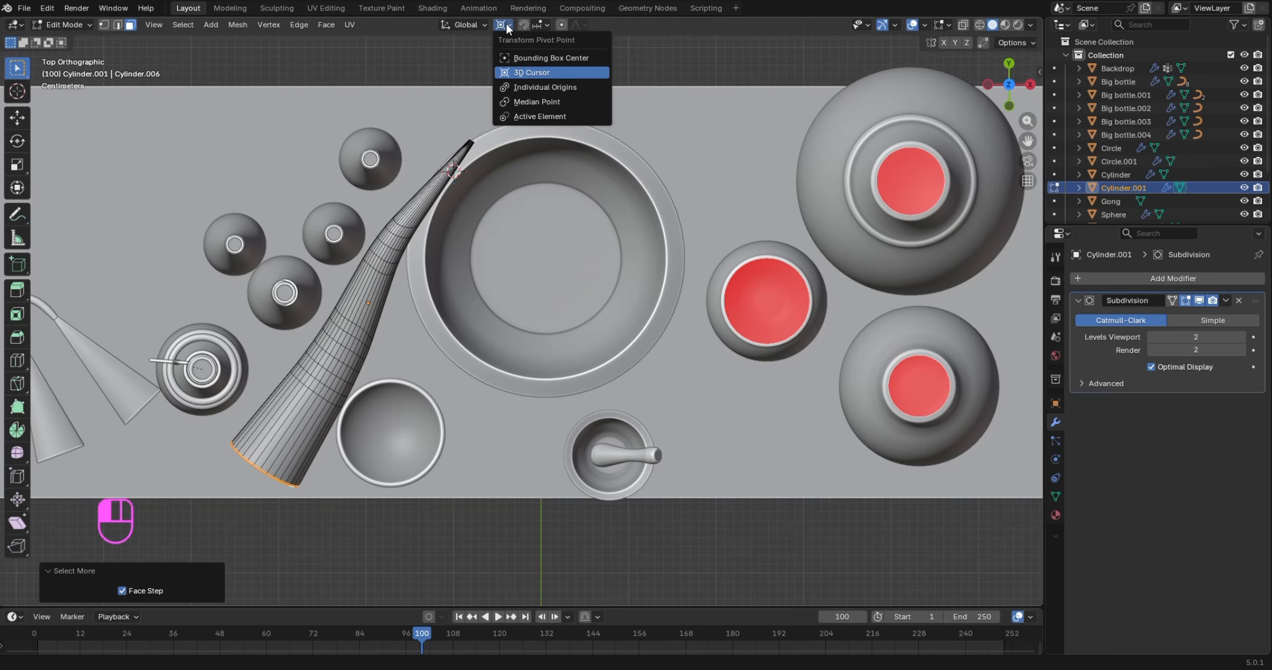
pyautogui.click(528, 106)
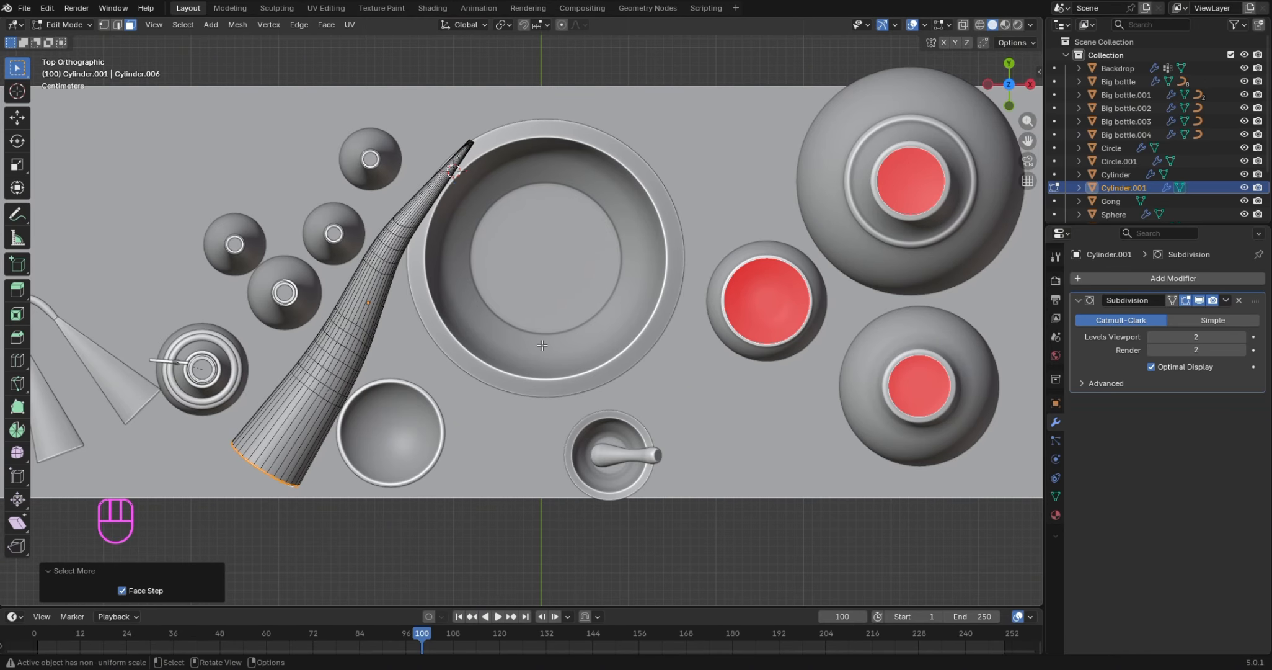
pyautogui.press('r')
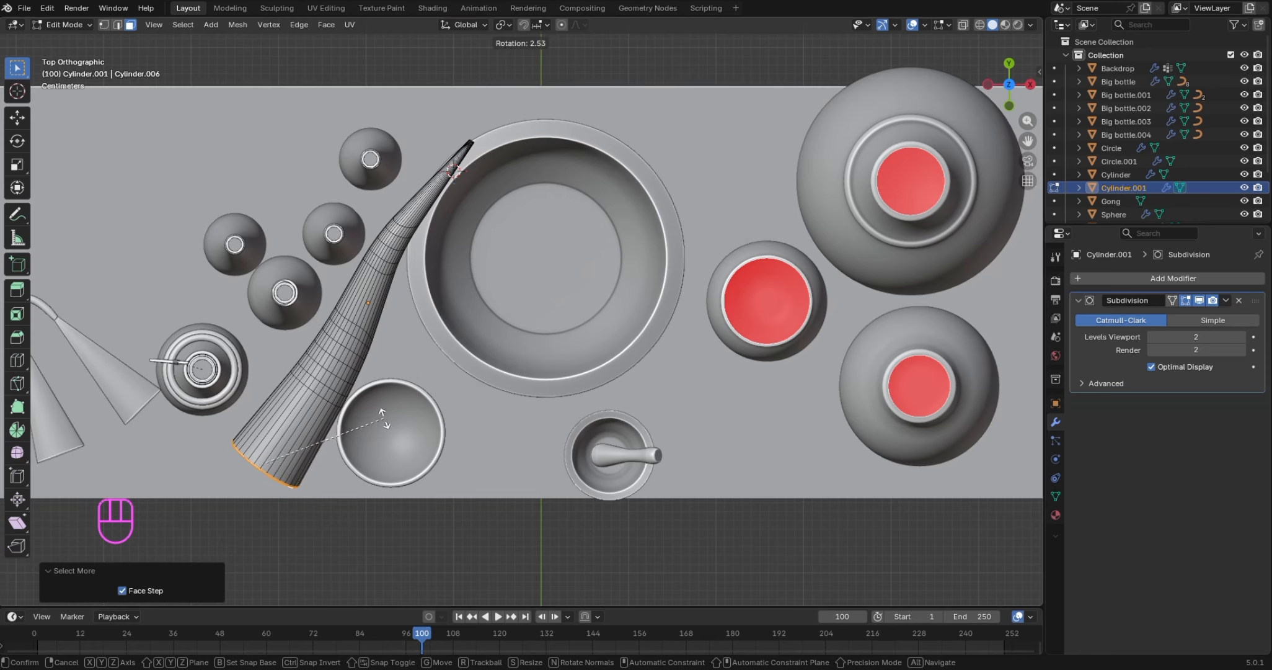
pyautogui.click(366, 452)
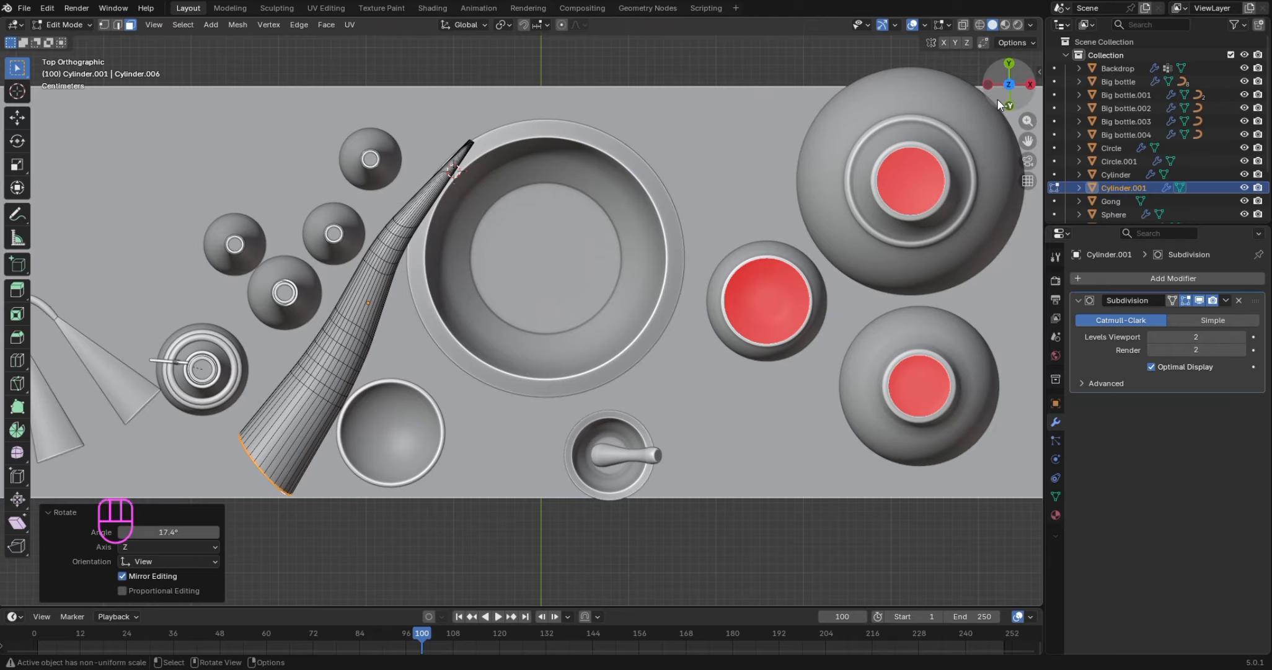
# Return to Object Mode and raise the horn about 0.0014 m along global Z, then deselect it
pyautogui.moveTo(1000, 104); pyautogui.dragTo(959, 41)
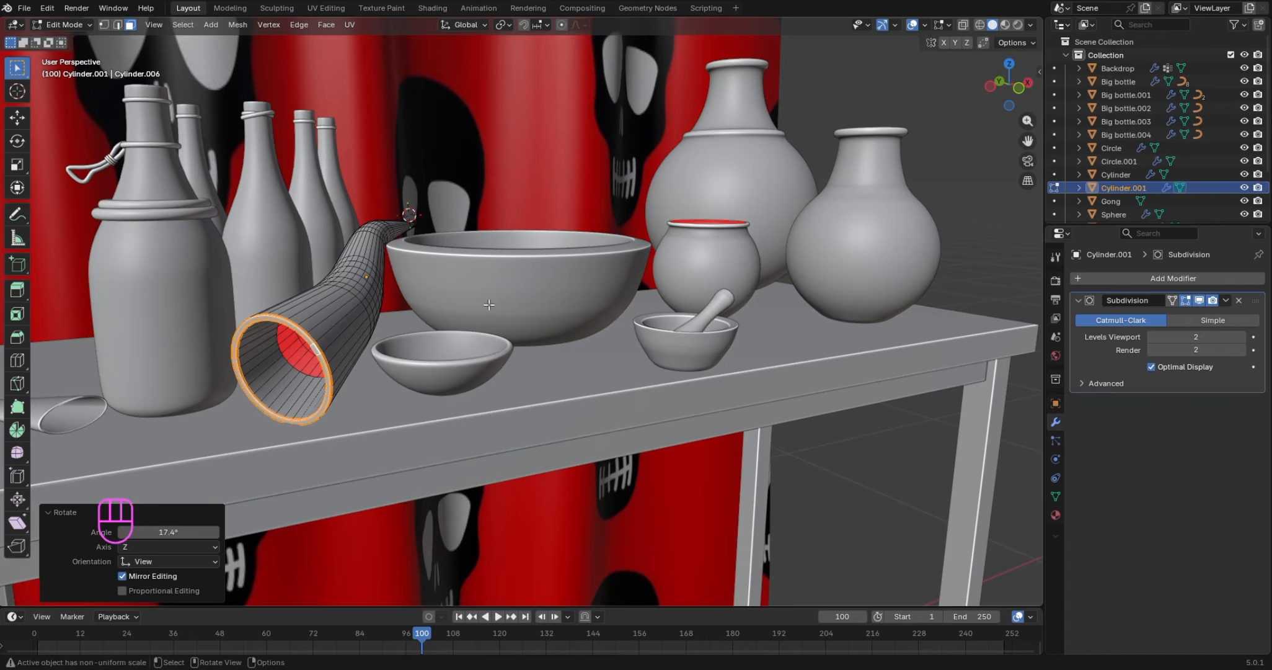
pyautogui.press('Tab')
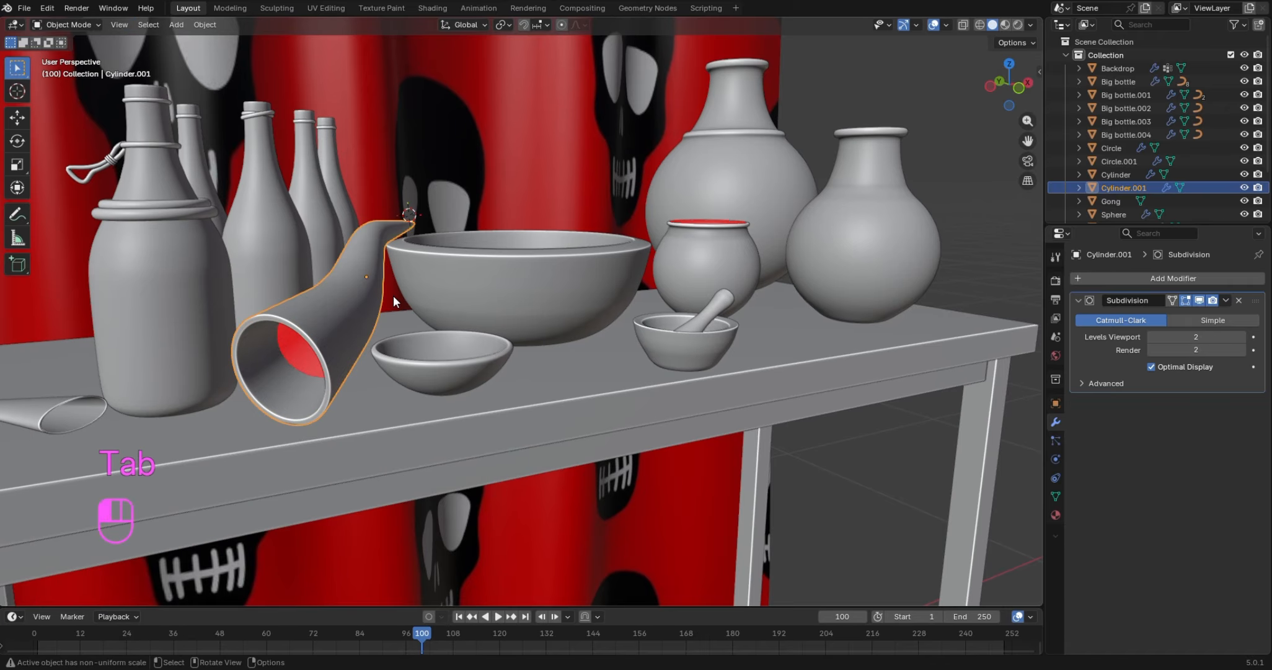
pyautogui.click(393, 295)
pyautogui.click(366, 296)
pyautogui.press('g')
pyautogui.press('z')
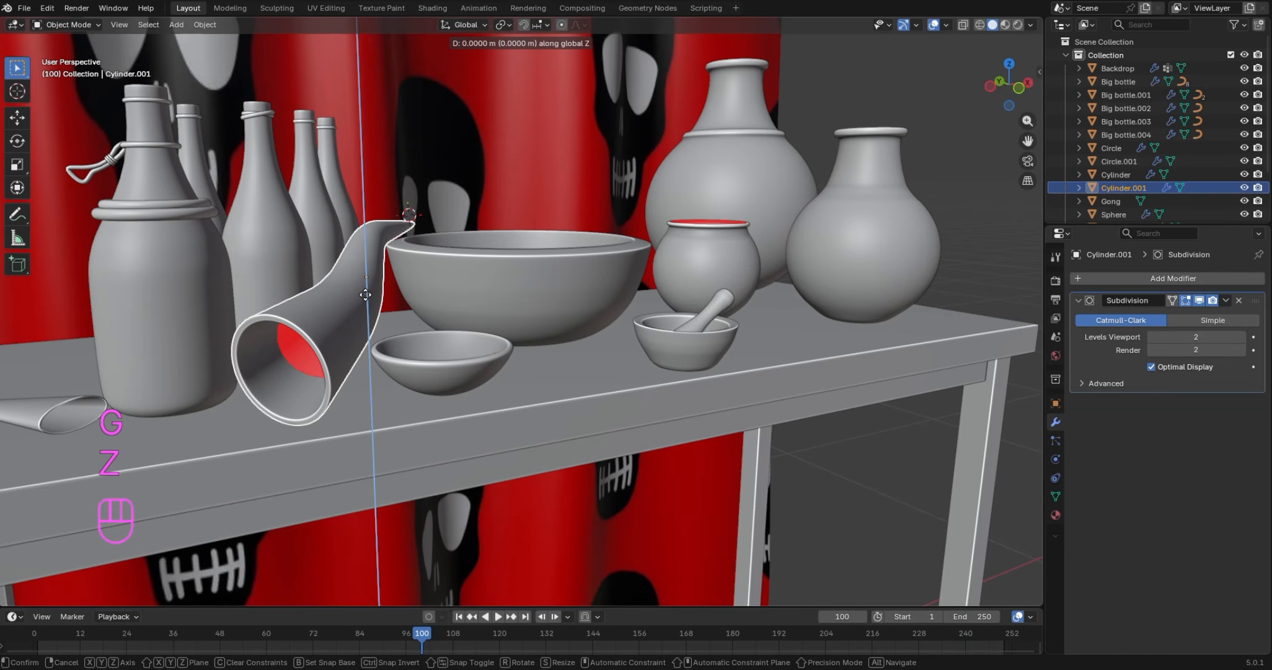
pyautogui.press('Up')
pyautogui.press('Up')
pyautogui.press('Return')
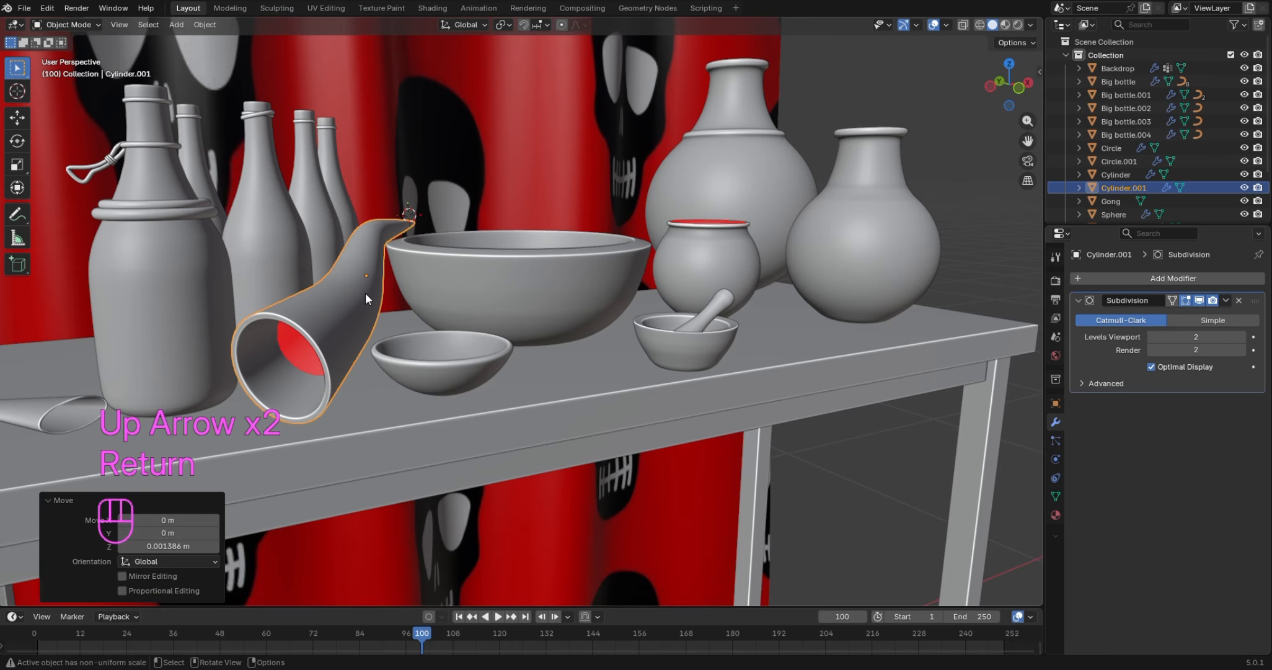
pyautogui.click(398, 287)
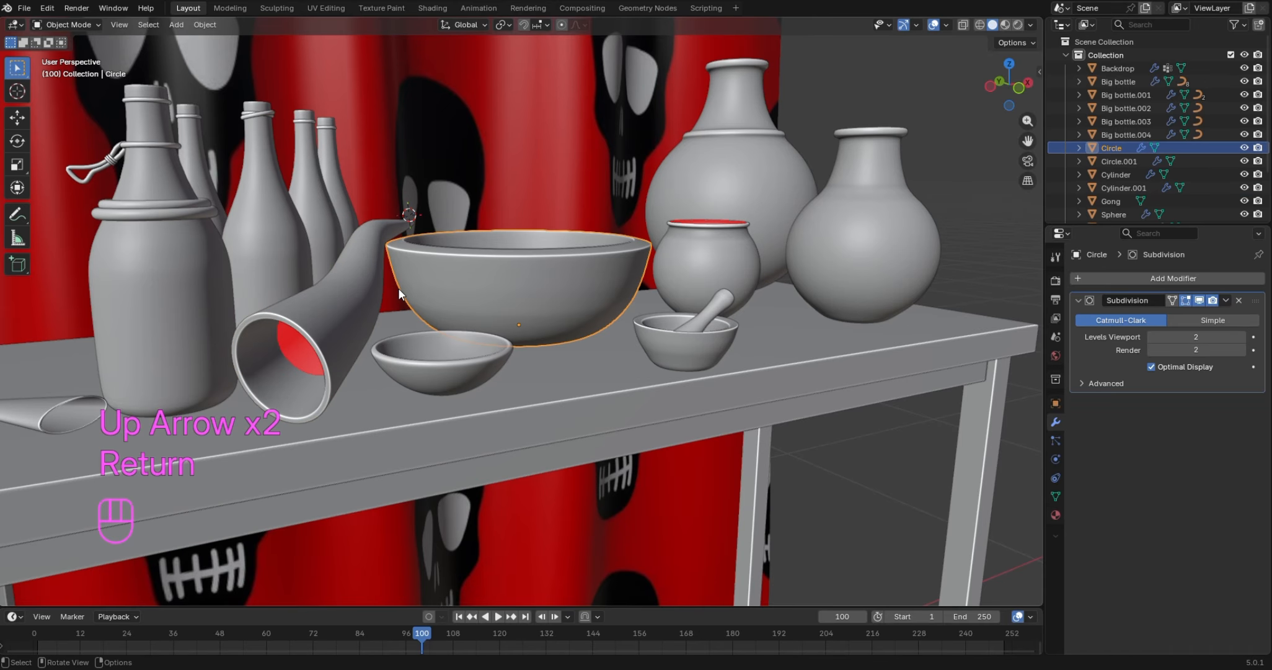
# Select the horn, set the pivot point to 3D Cursor and rotate it about -0.62° in the perspective view
pyautogui.click(406, 221)
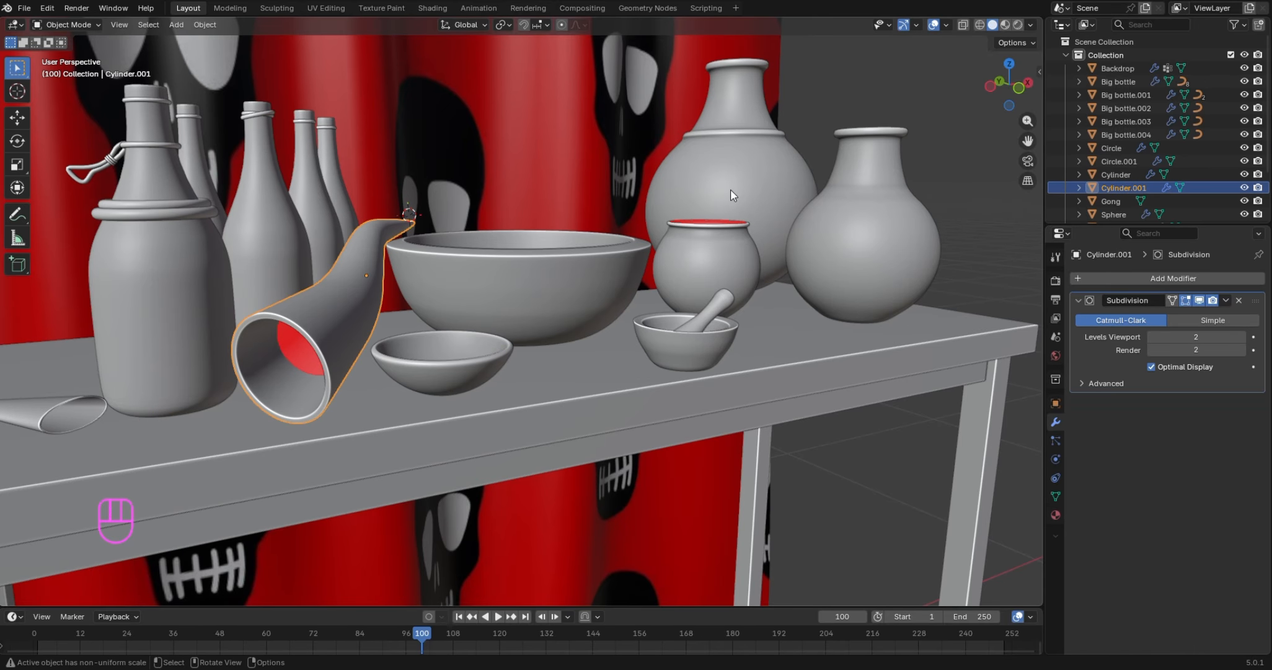
pyautogui.click(505, 24)
pyautogui.click(513, 73)
pyautogui.press('r')
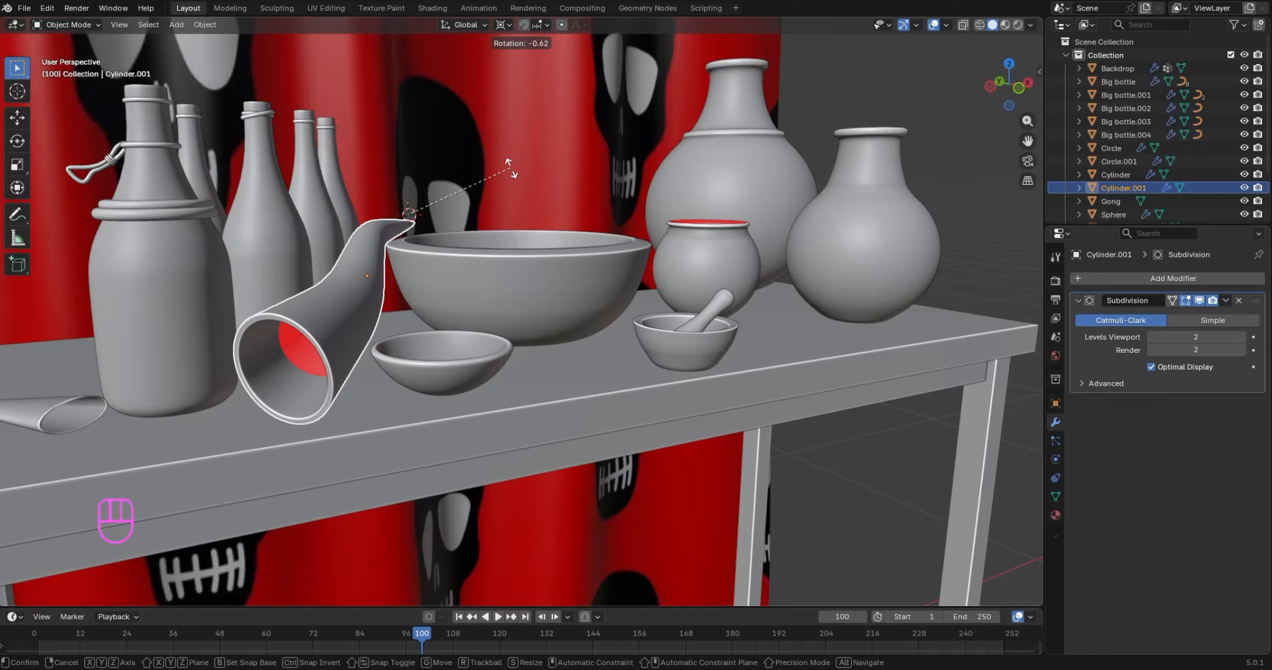
pyautogui.click(509, 167)
# Rotate the horn about 0.47° around the 3D cursor in the right orthographic view
pyautogui.press('KP_3')
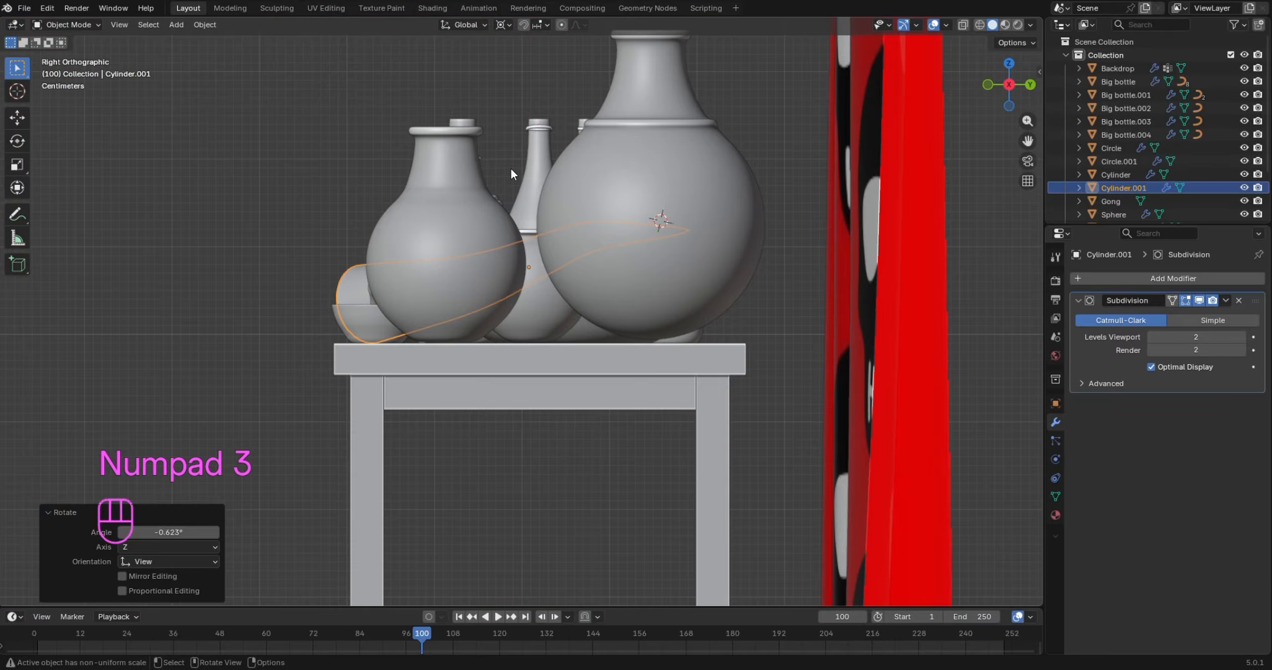
pyautogui.press('r')
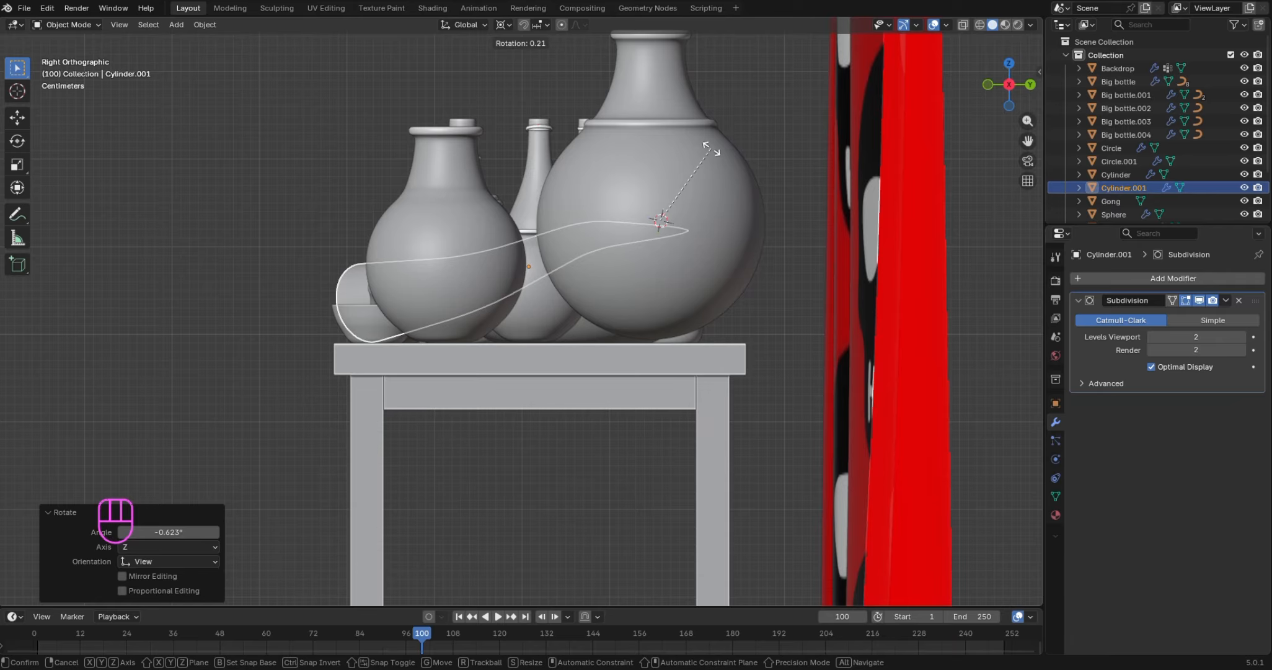
pyautogui.click(712, 153)
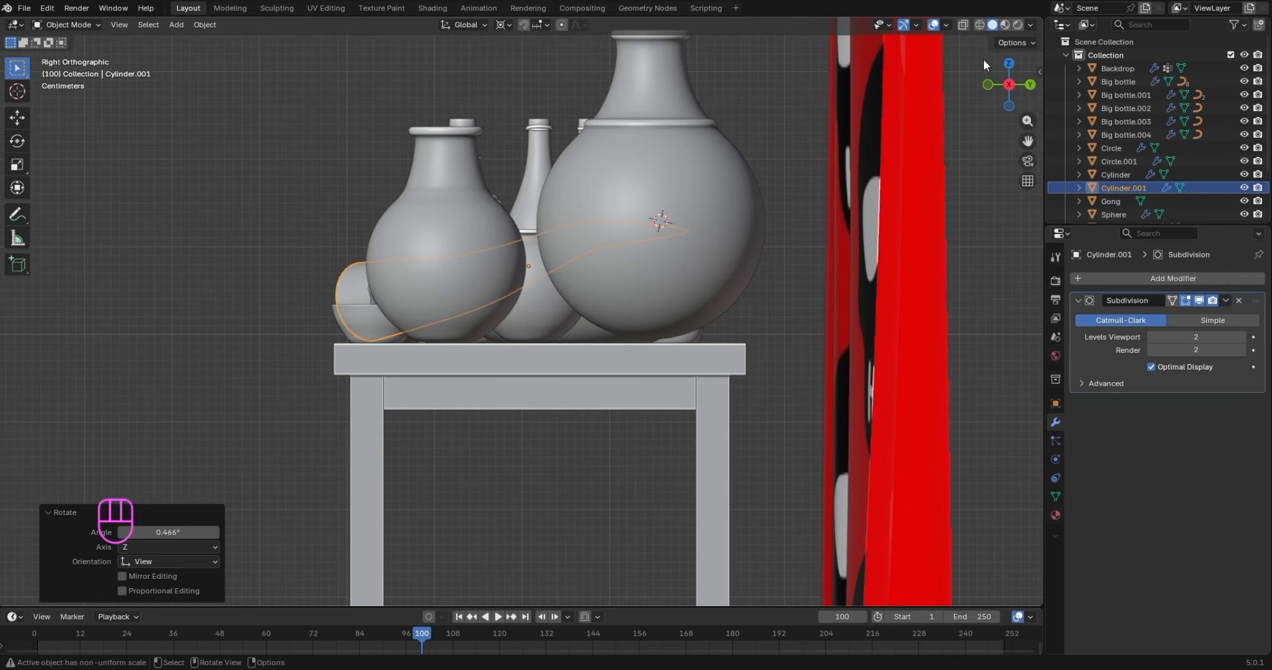
# Lower the horn about 0.0024 m along global Z onto the tabletop and deselect it
pyautogui.moveTo(1000, 94); pyautogui.dragTo(872, 213)
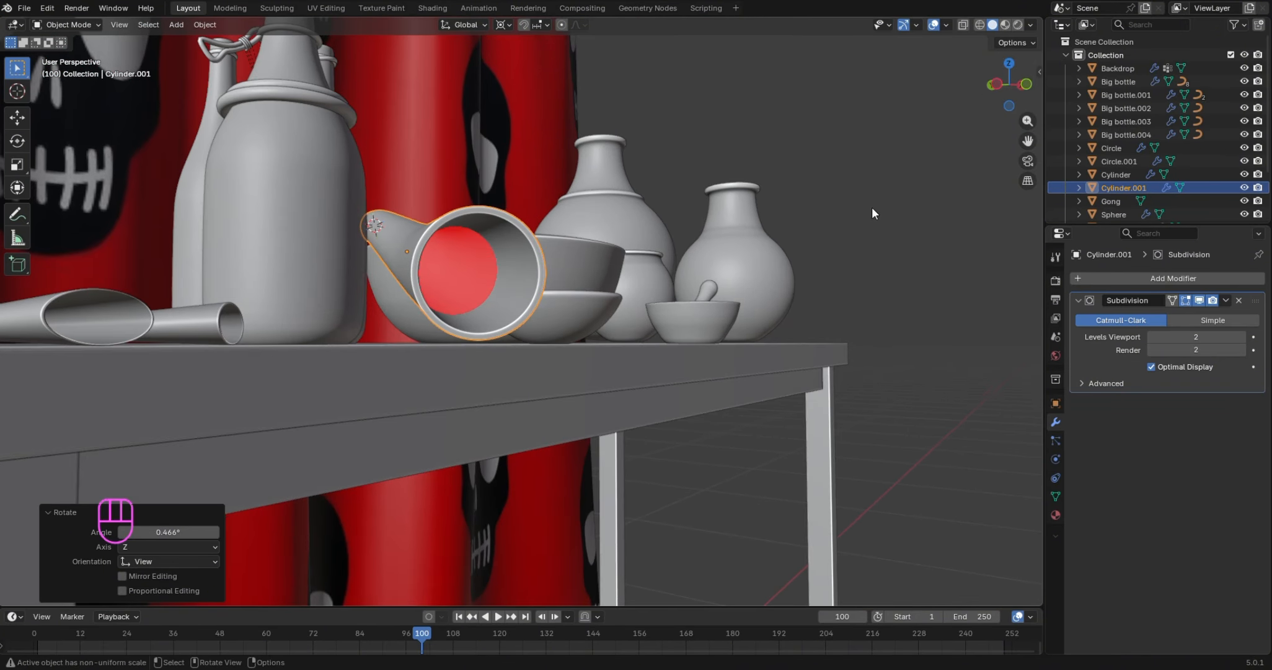
pyautogui.press('g')
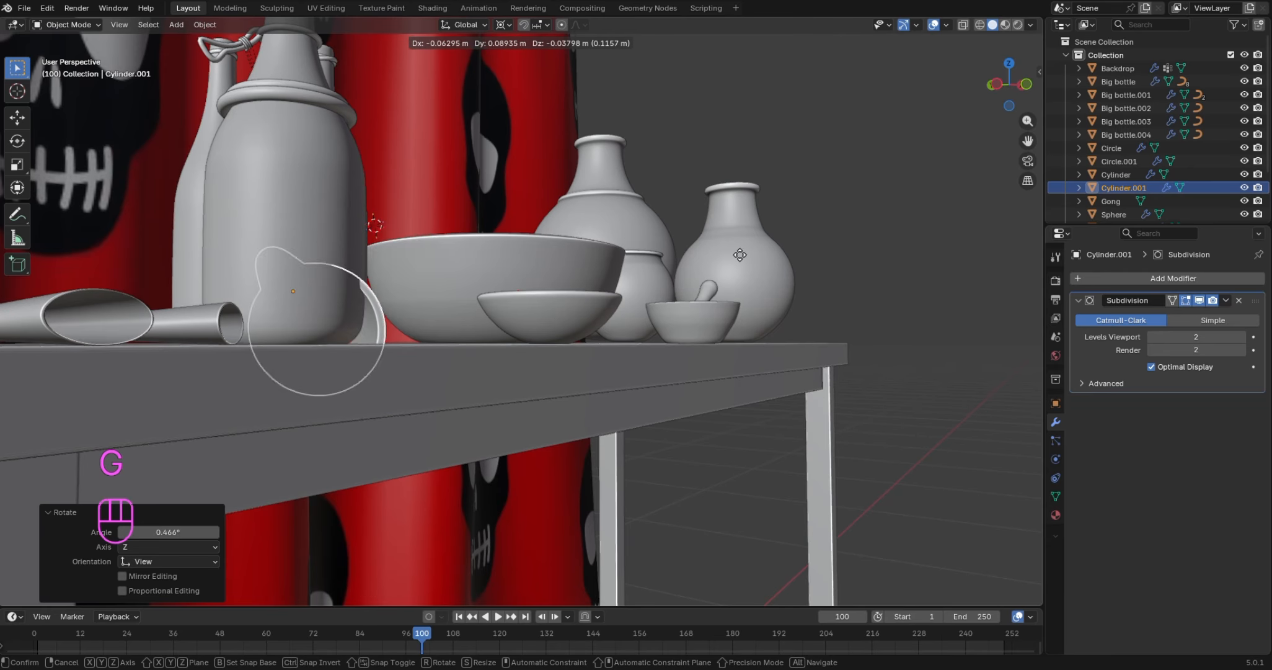
pyautogui.rightClick(798, 218)
pyautogui.press('g')
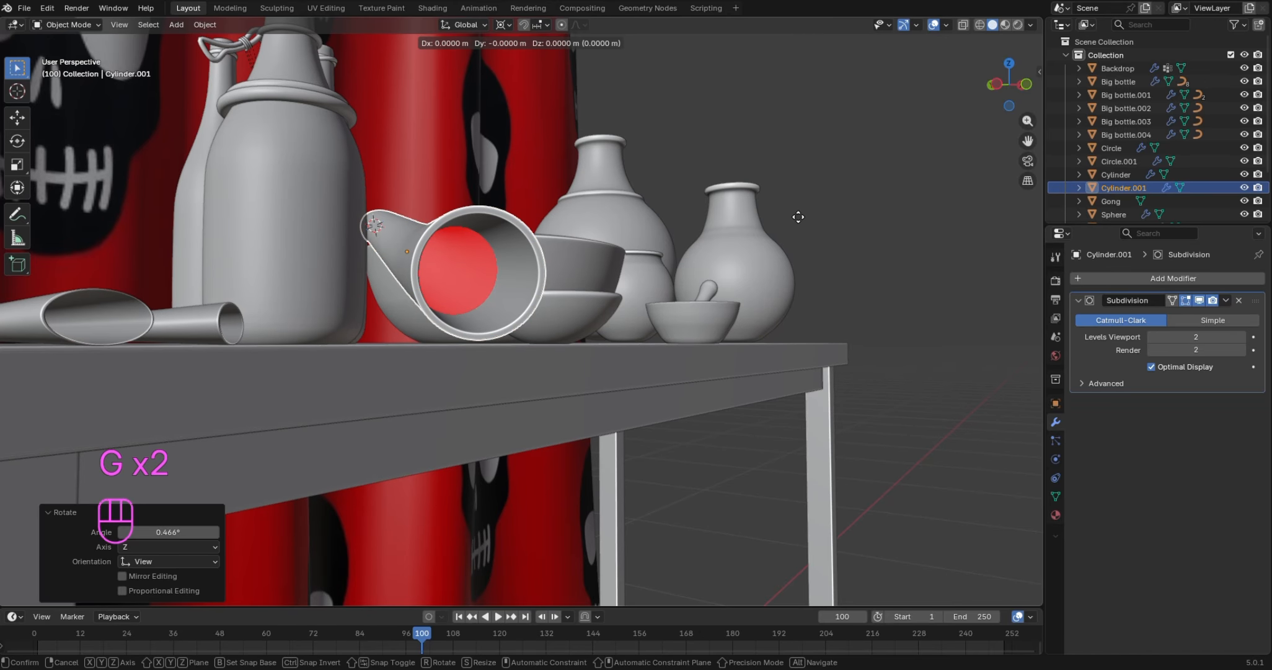
pyautogui.press('z')
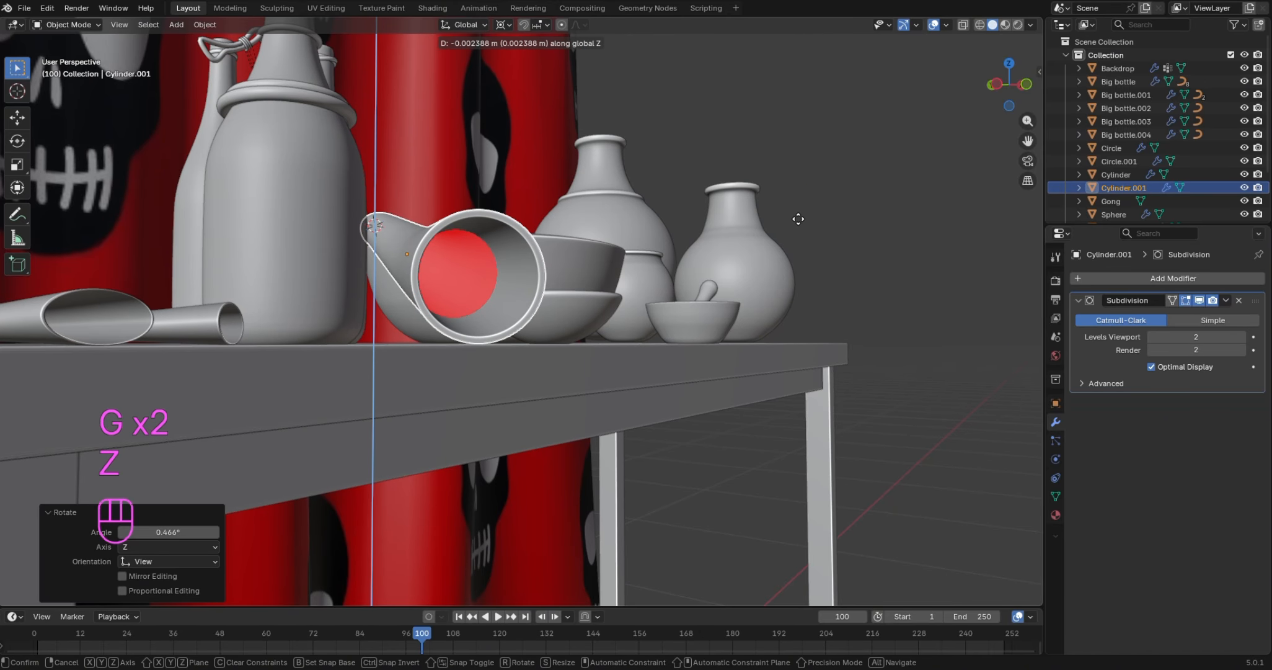
pyautogui.click(798, 219)
pyautogui.click(808, 165)
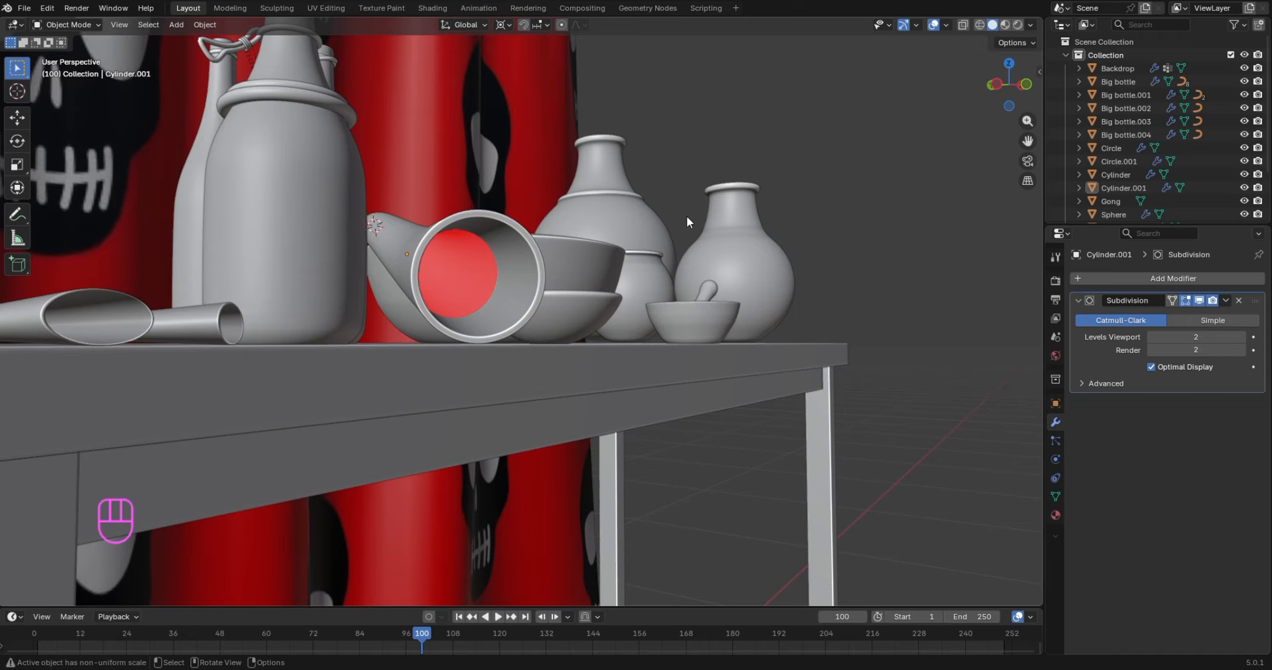
# Examine the horn's contact with the table and the large bowl's rim in wireframe and solid shading from several angles
pyautogui.scroll(5, 906, 118)
pyautogui.scroll(-2, 906, 123)
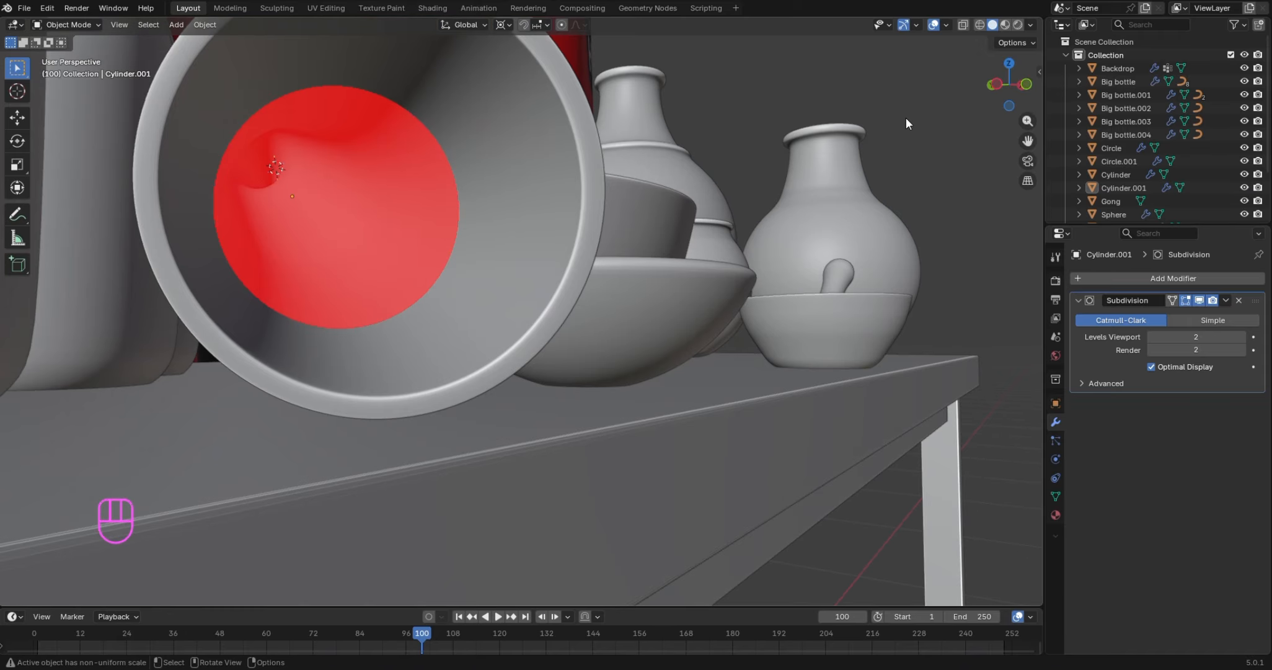
pyautogui.click(981, 24)
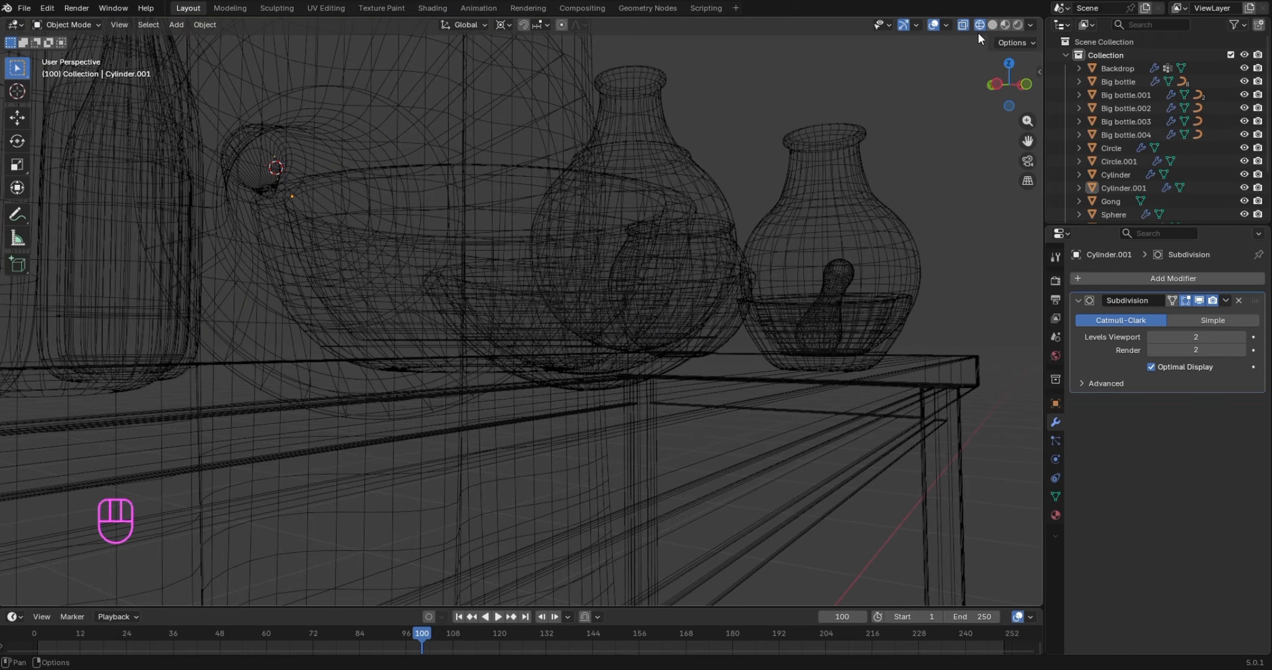
pyautogui.moveTo(1015, 81)
pyautogui.mouseDown()
pyautogui.moveTo(996, 90)
pyautogui.moveTo(996, 74)
pyautogui.moveTo(1010, 91)
pyautogui.mouseUp()
pyautogui.click(994, 27)
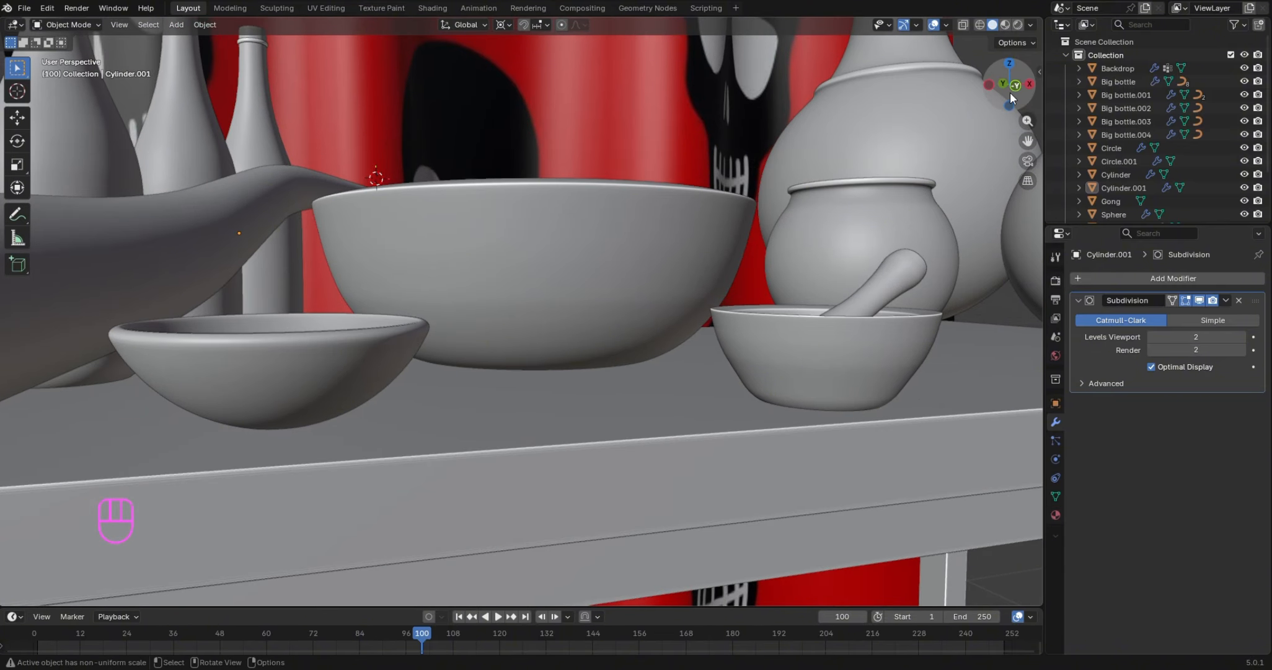
pyautogui.moveTo(1025, 142); pyautogui.dragTo(1066, 235)
pyautogui.scroll(-6, 769, 205)
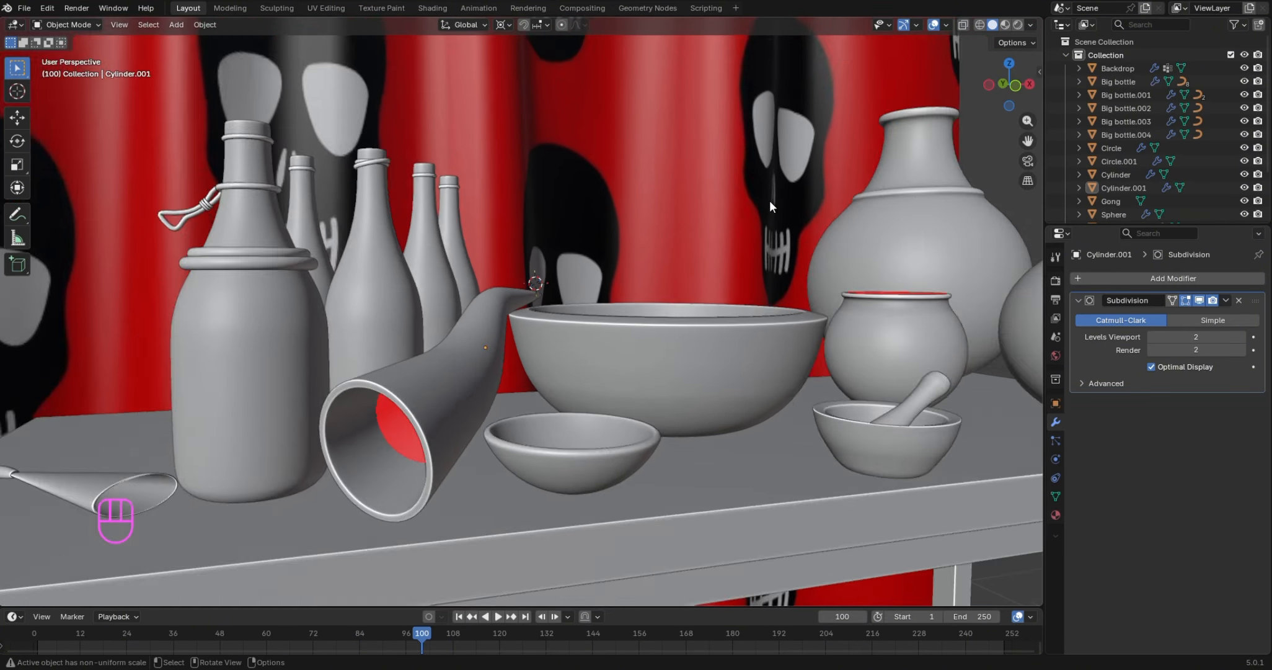
pyautogui.scroll(-2, 644, 207)
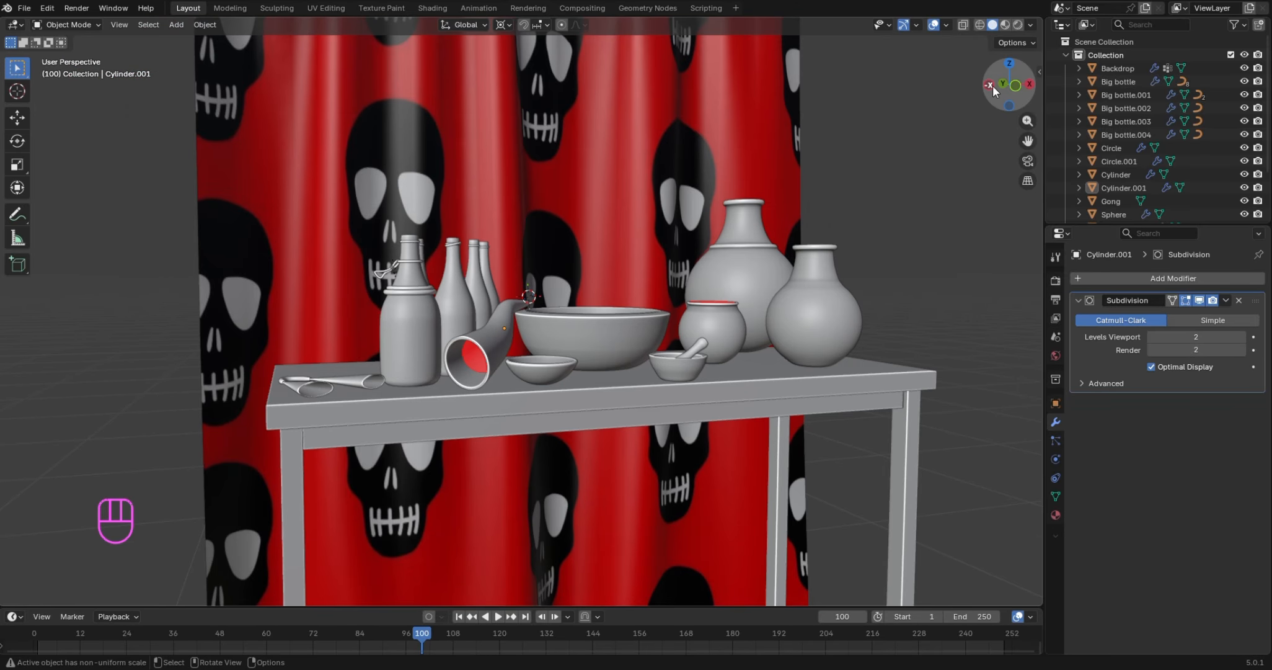
pyautogui.moveTo(994, 85); pyautogui.dragTo(977, 120)
# Set the pivot point to Median Point, then add a cylinder mesh at the 3D cursor and frame it
pyautogui.click(510, 23)
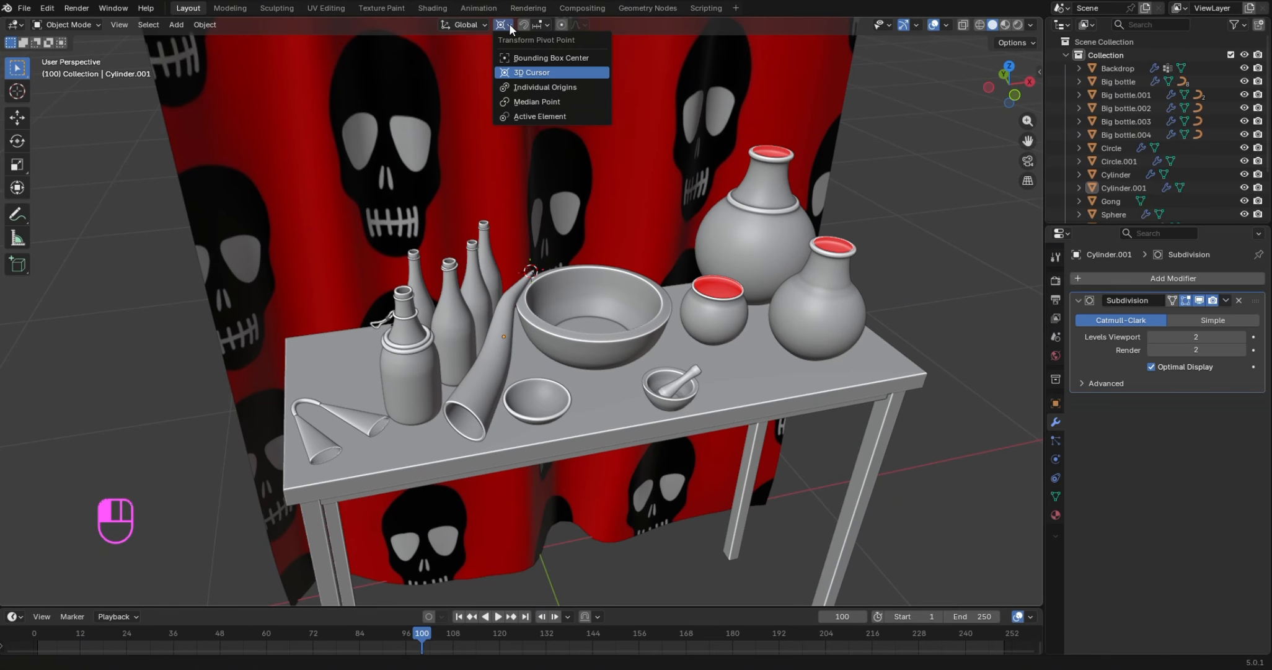
pyautogui.click(523, 97)
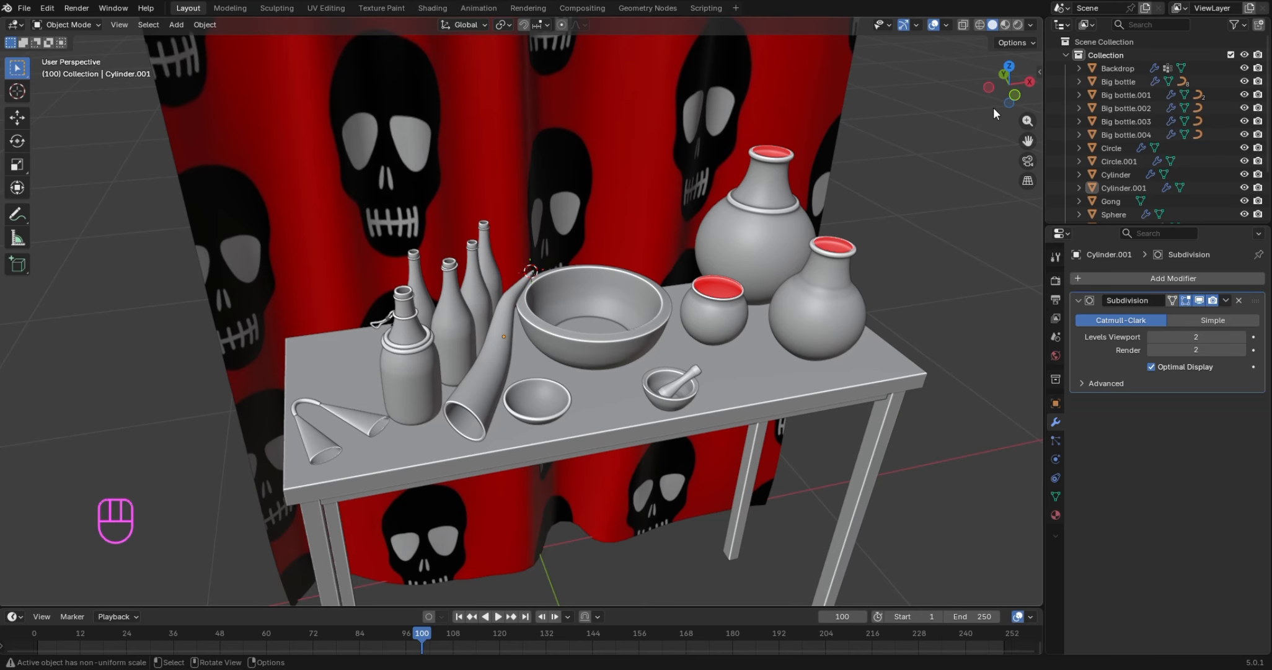
pyautogui.moveTo(993, 107); pyautogui.dragTo(990, 87)
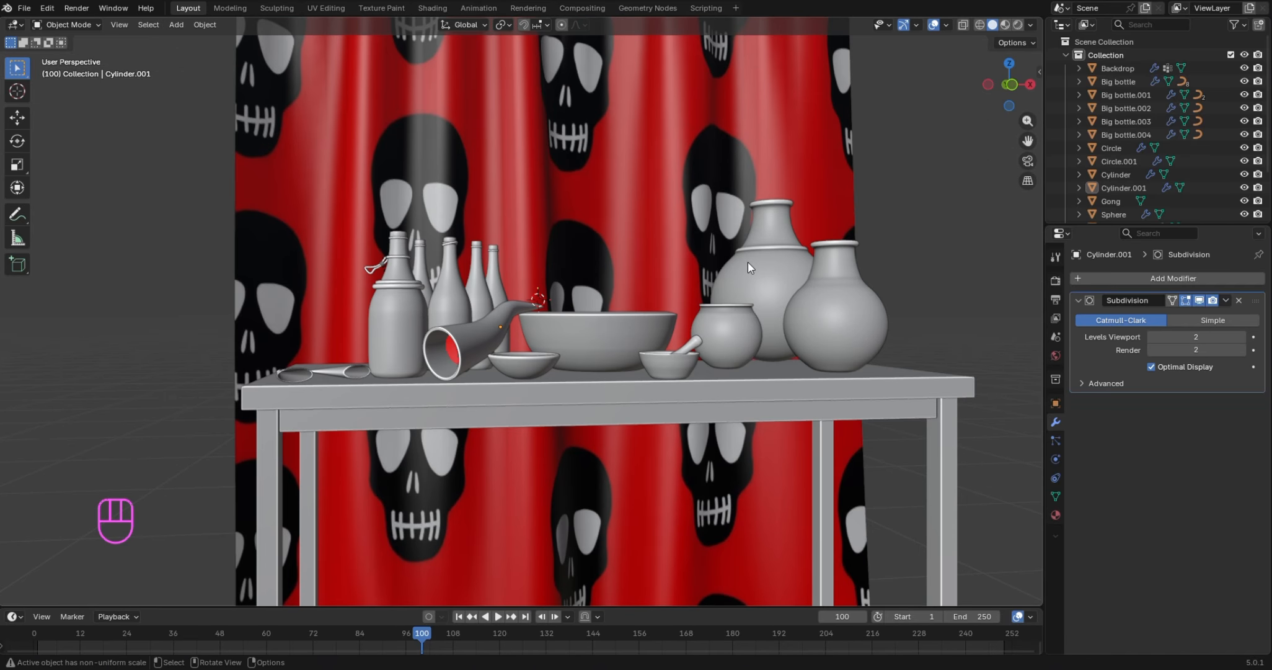
pyautogui.hotkey('shift', 'a')
pyautogui.moveTo(748, 263)
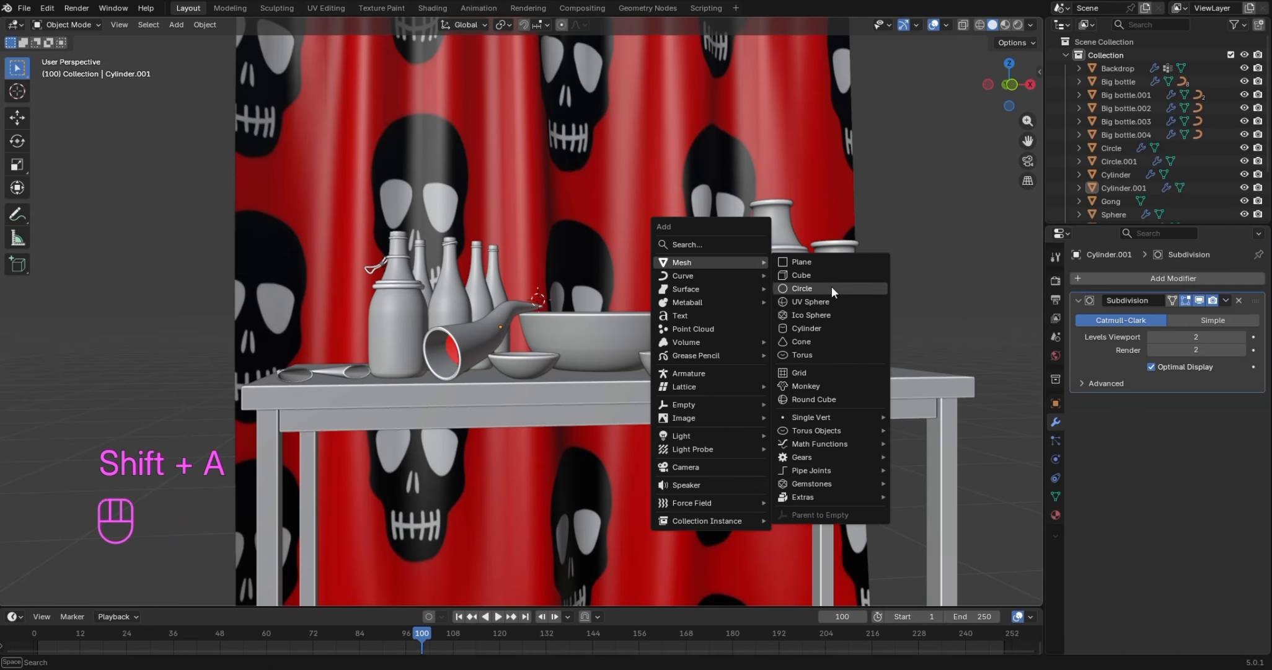
pyautogui.click(830, 326)
pyautogui.press('KP_Decimal')
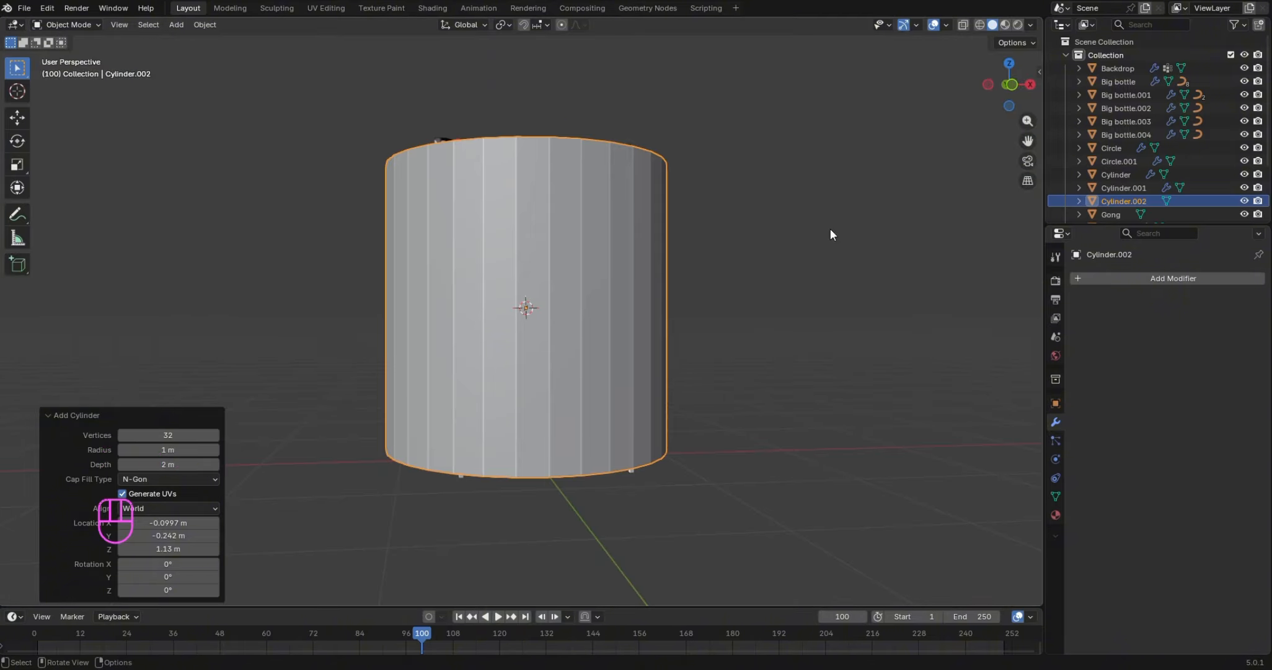
# Scale the new cylinder down to about 0.05 and isolate it in local view
pyautogui.press('s')
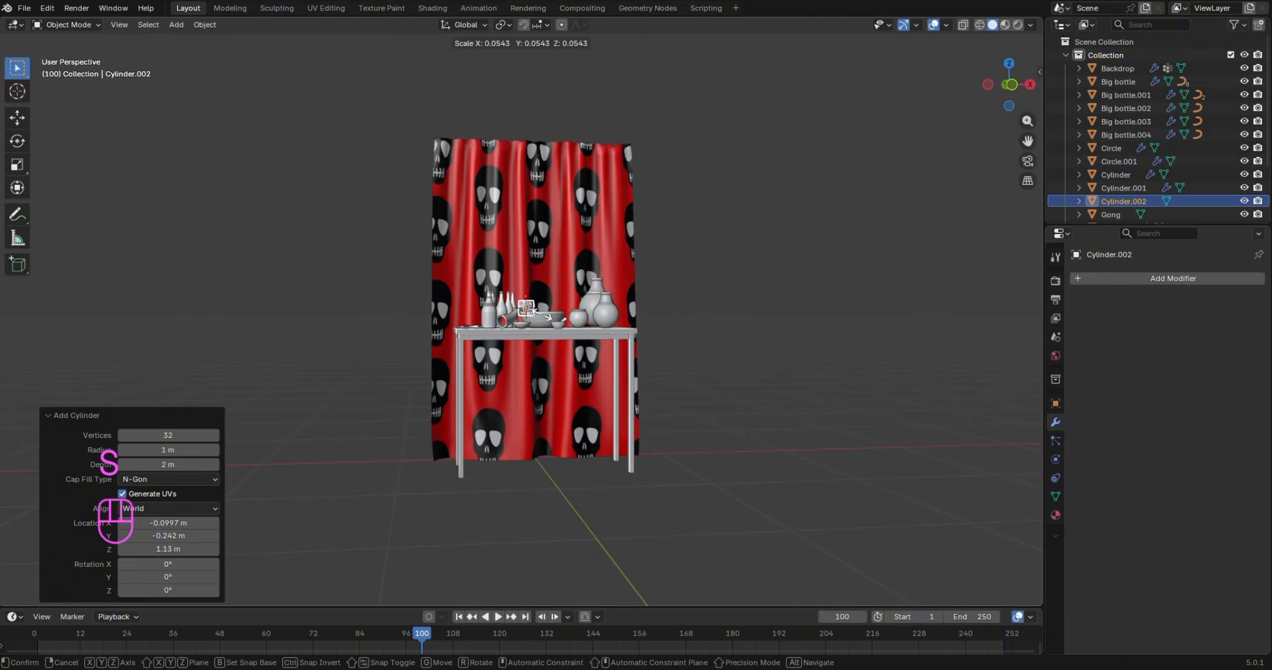
pyautogui.click(542, 315)
pyautogui.press('KP_Divide')
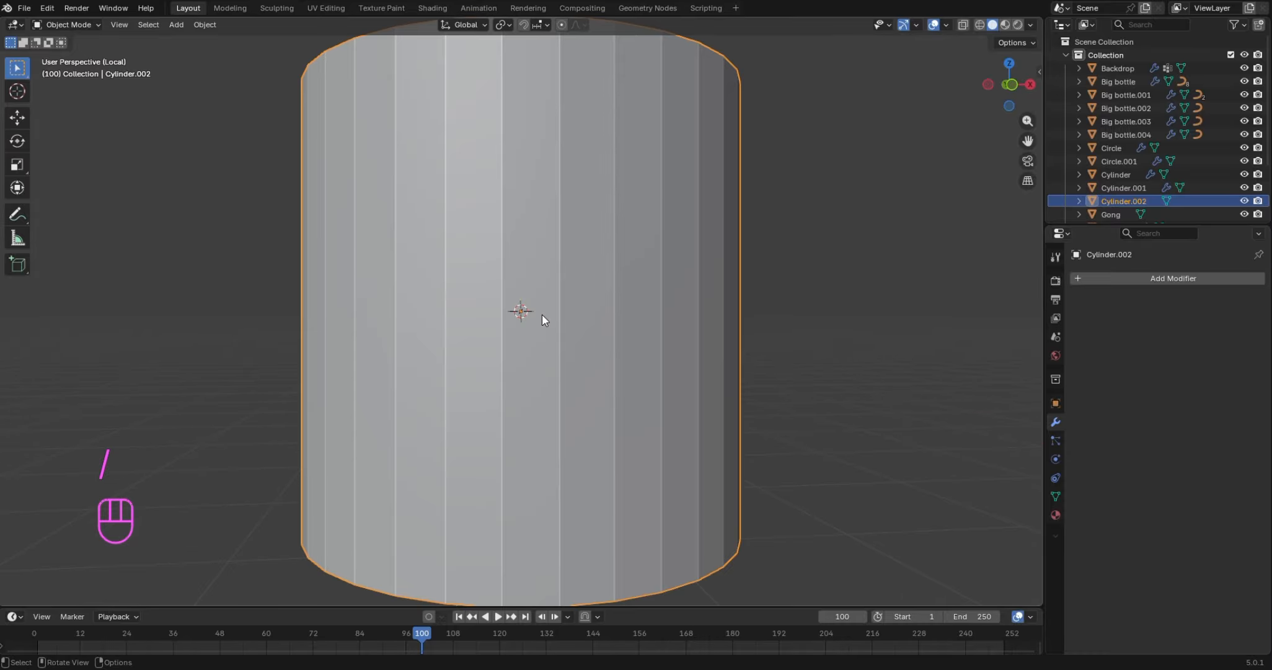
# Scale the cylinder along global Z by about 1.48 and again by about 0.9
pyautogui.press('s')
pyautogui.press('z')
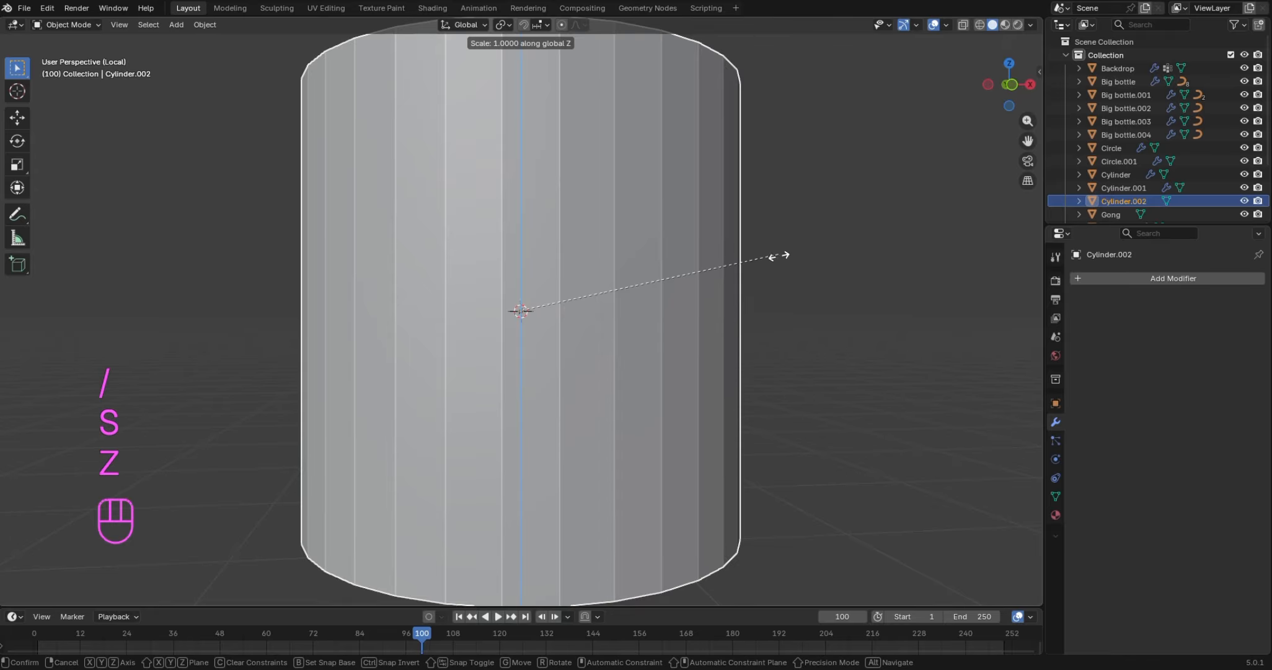
pyautogui.click(908, 287)
pyautogui.scroll(-5, 898, 283)
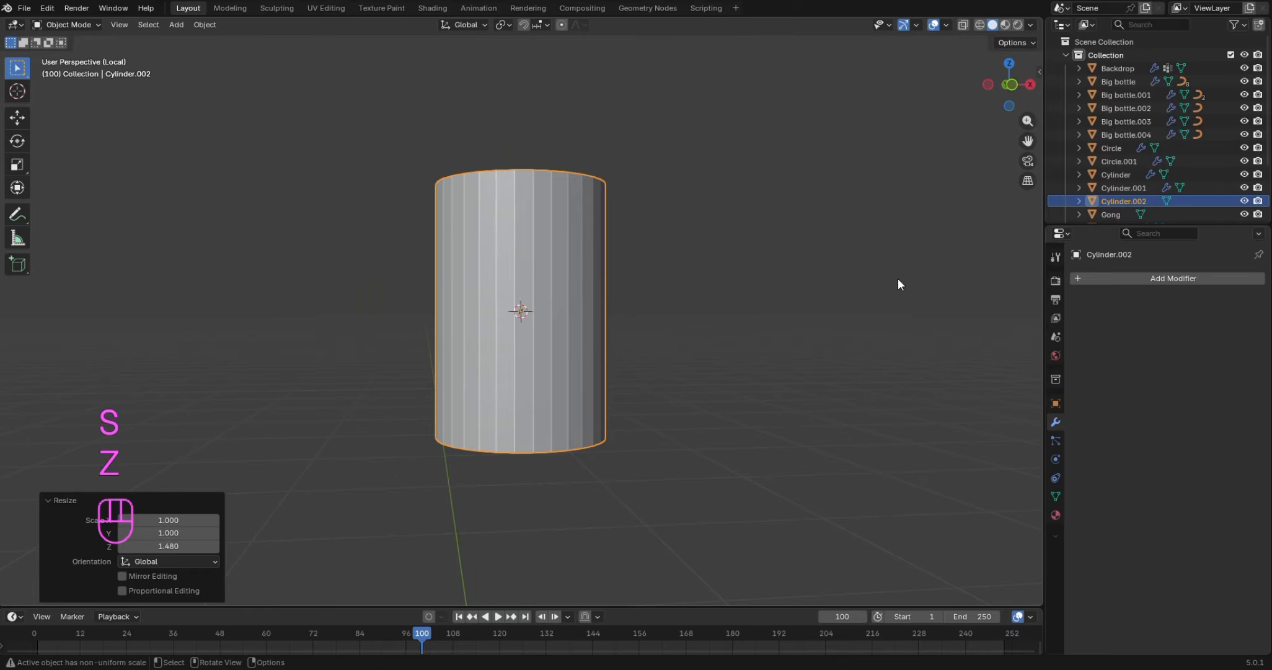
pyautogui.press('s')
pyautogui.press('z')
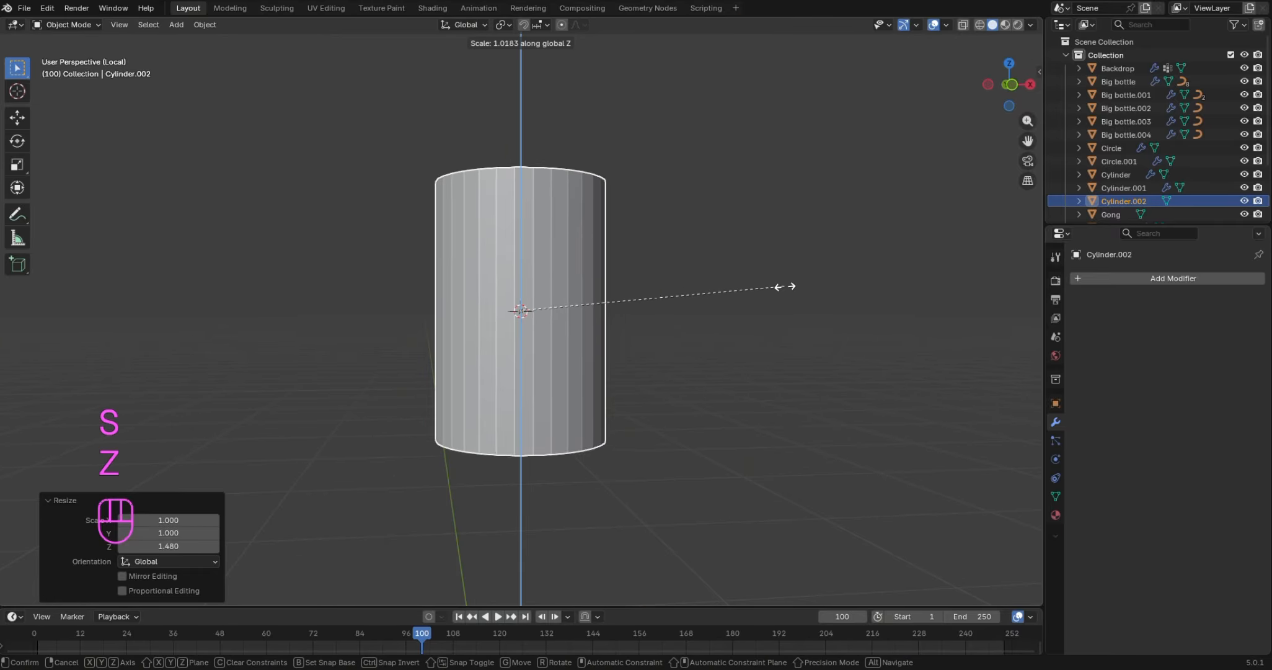
pyautogui.click(754, 287)
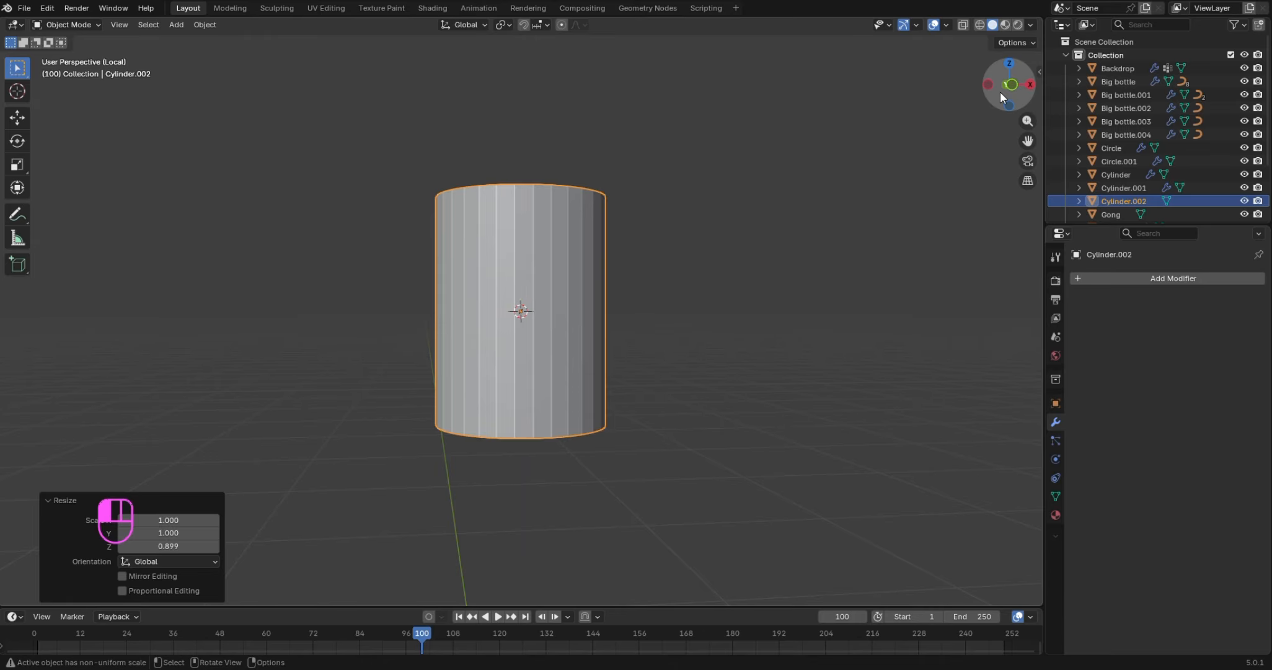
# In Edit Mode, select the cylinder's top face and inset it about 0.208 m
pyautogui.moveTo(1000, 91); pyautogui.dragTo(996, 149)
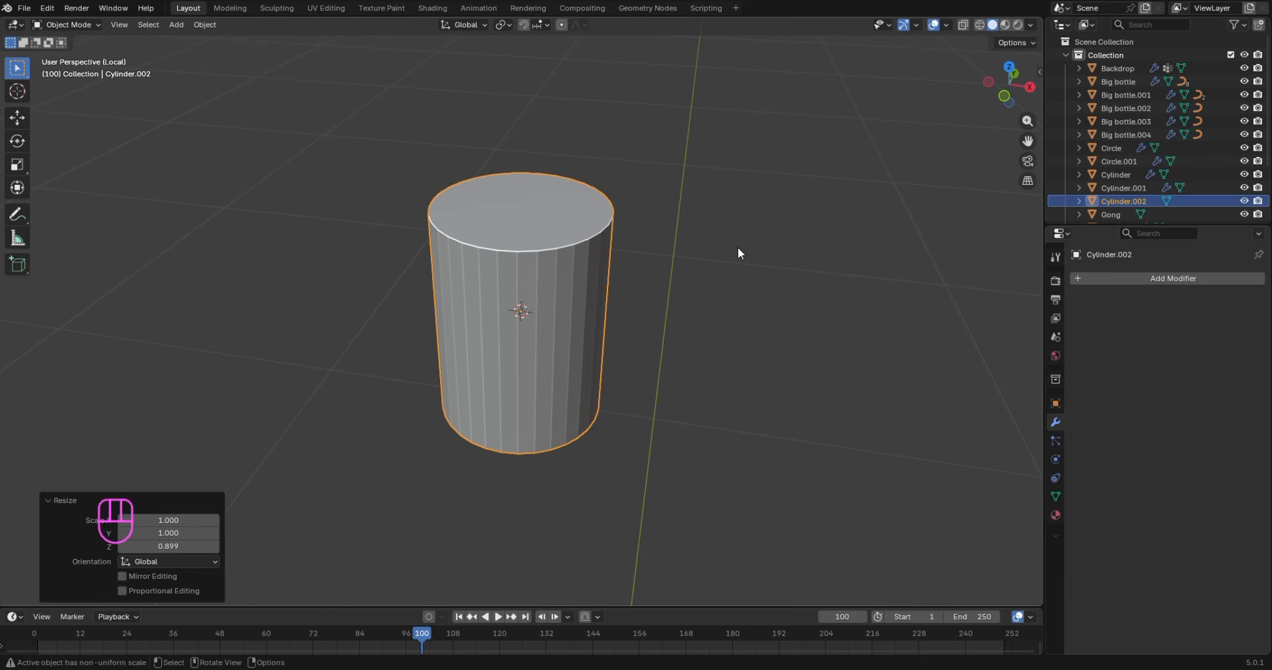
pyautogui.press('Tab')
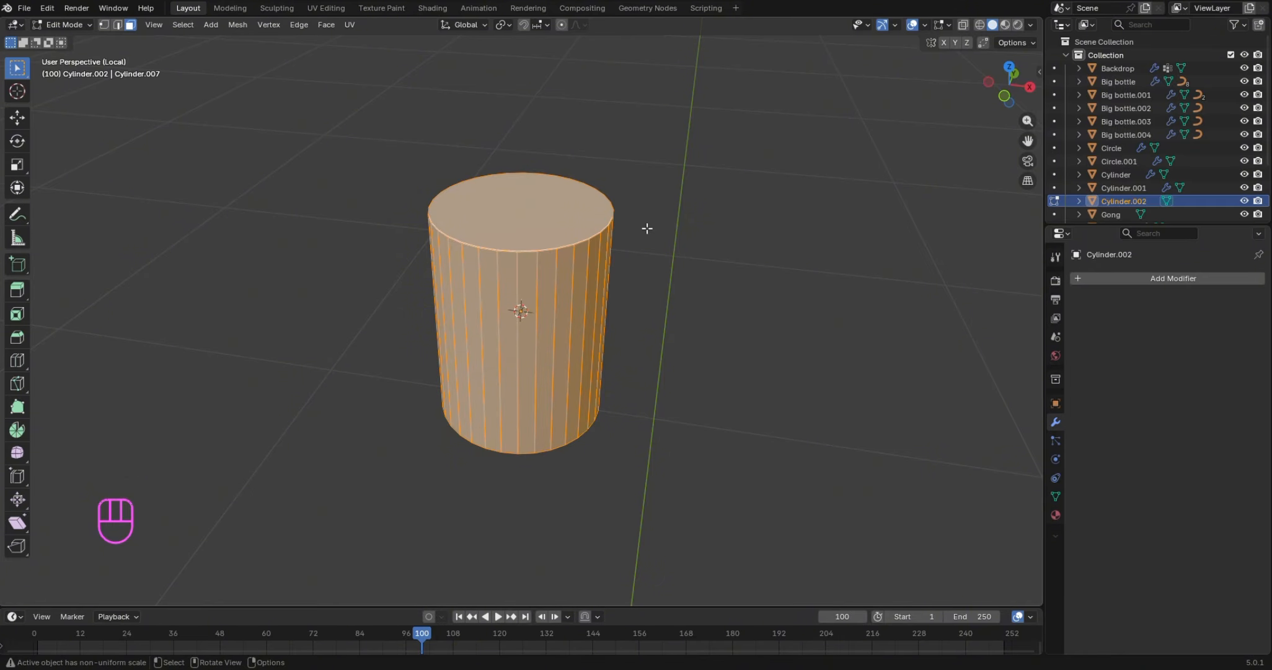
pyautogui.click(605, 223)
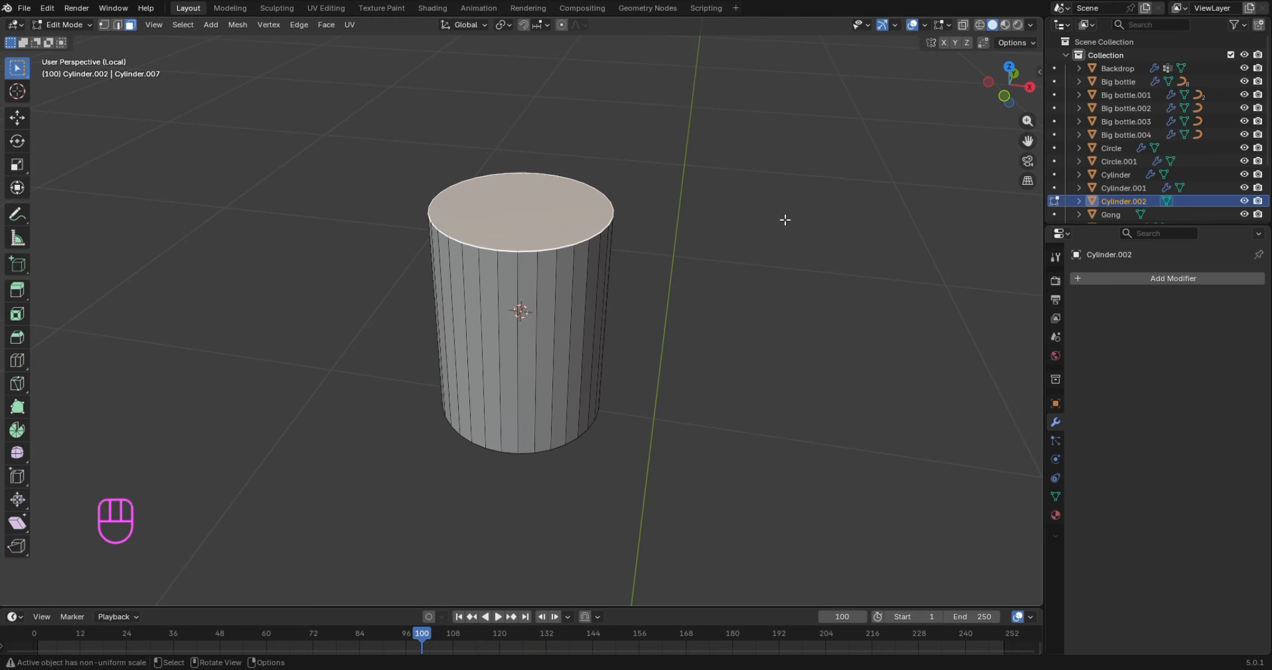
pyautogui.press('i')
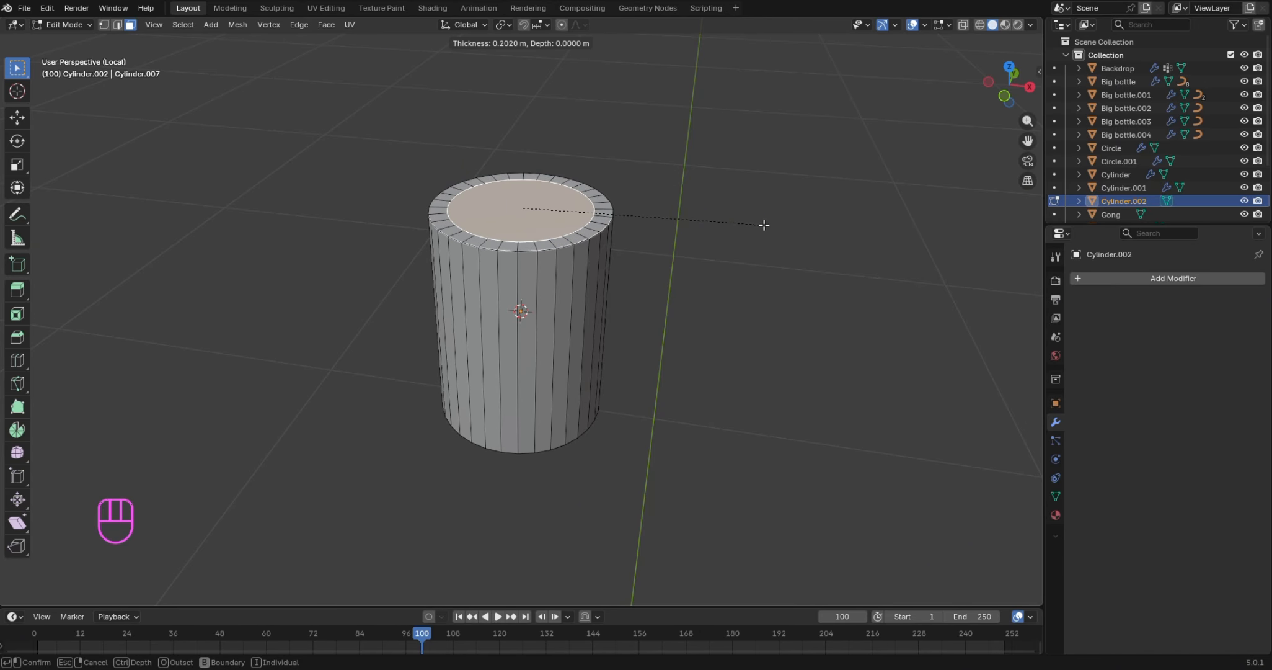
pyautogui.click(763, 223)
pyautogui.press('g')
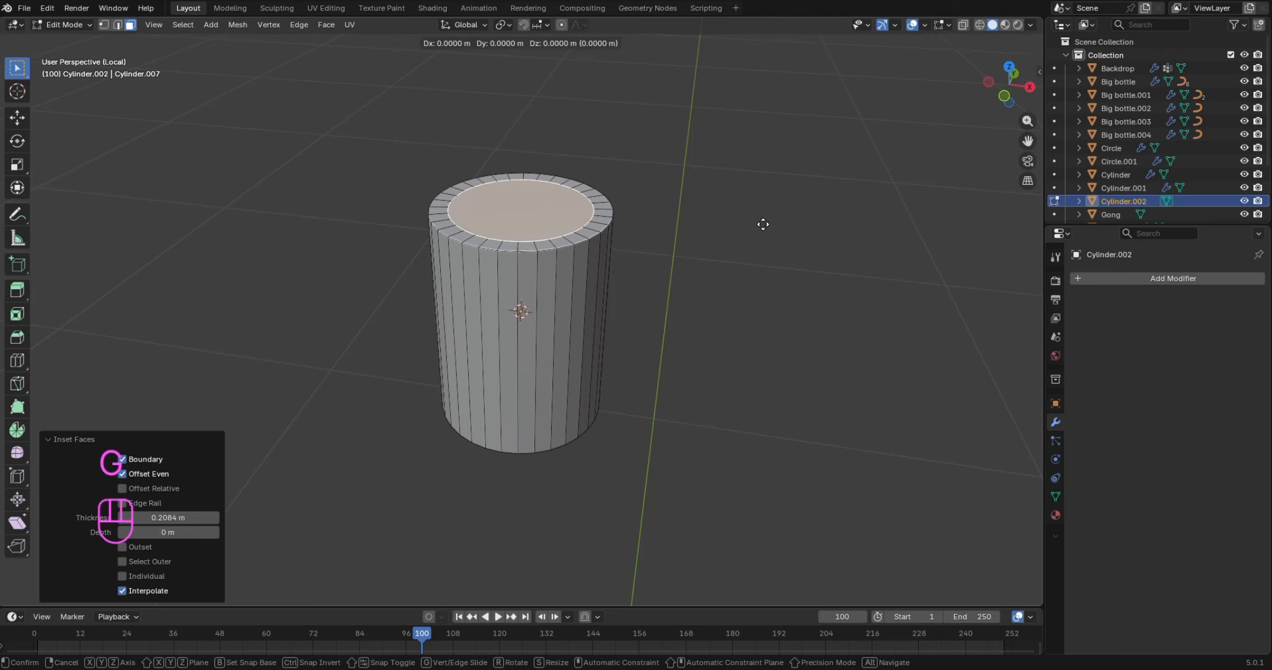
pyautogui.press('z')
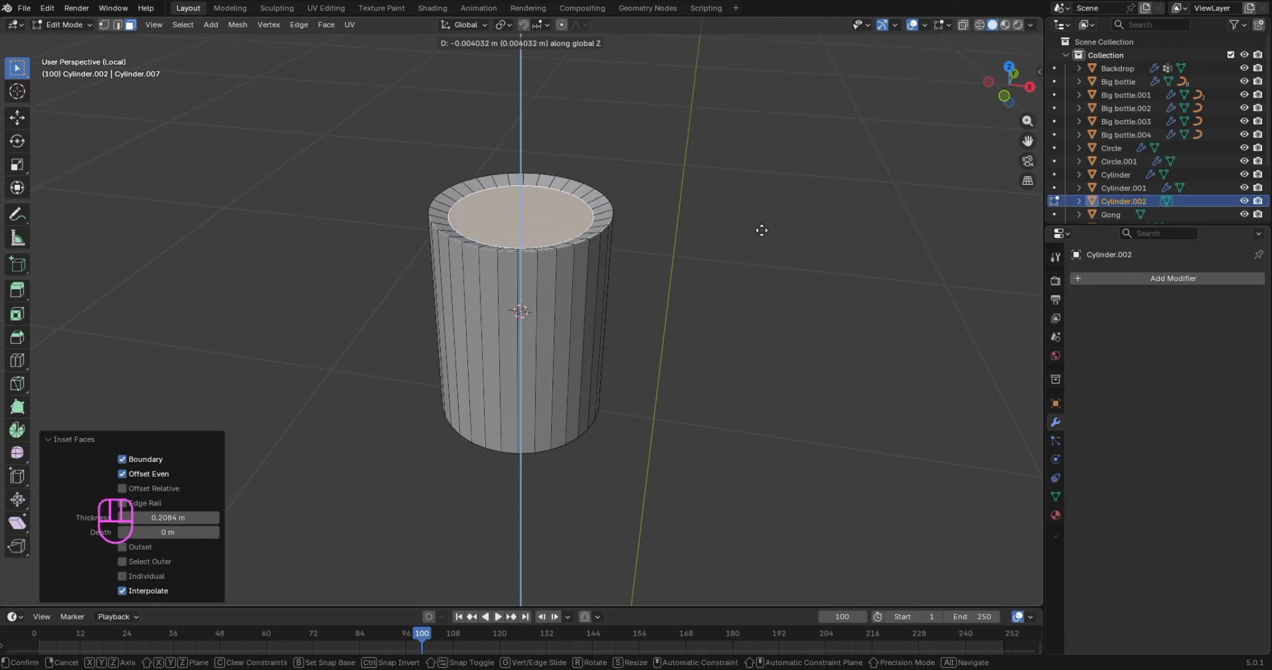
pyautogui.rightClick(762, 230)
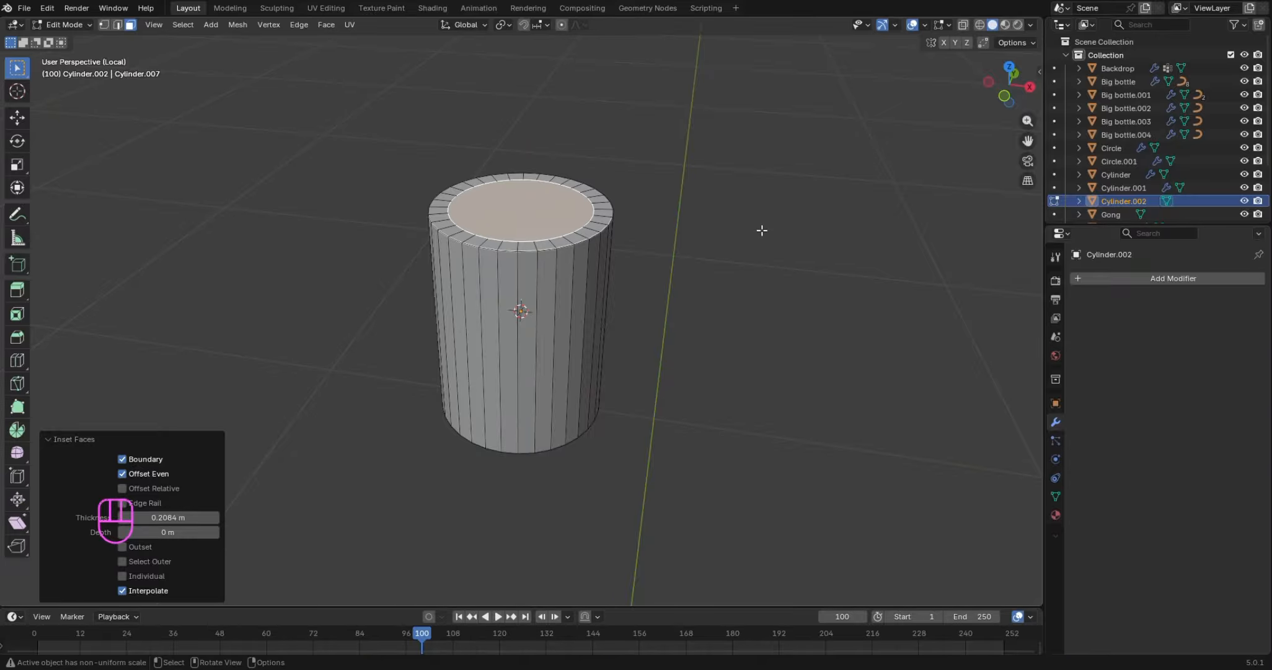
# Scale the inset top face by about 1.11 to narrow the surrounding rim
pyautogui.press('s')
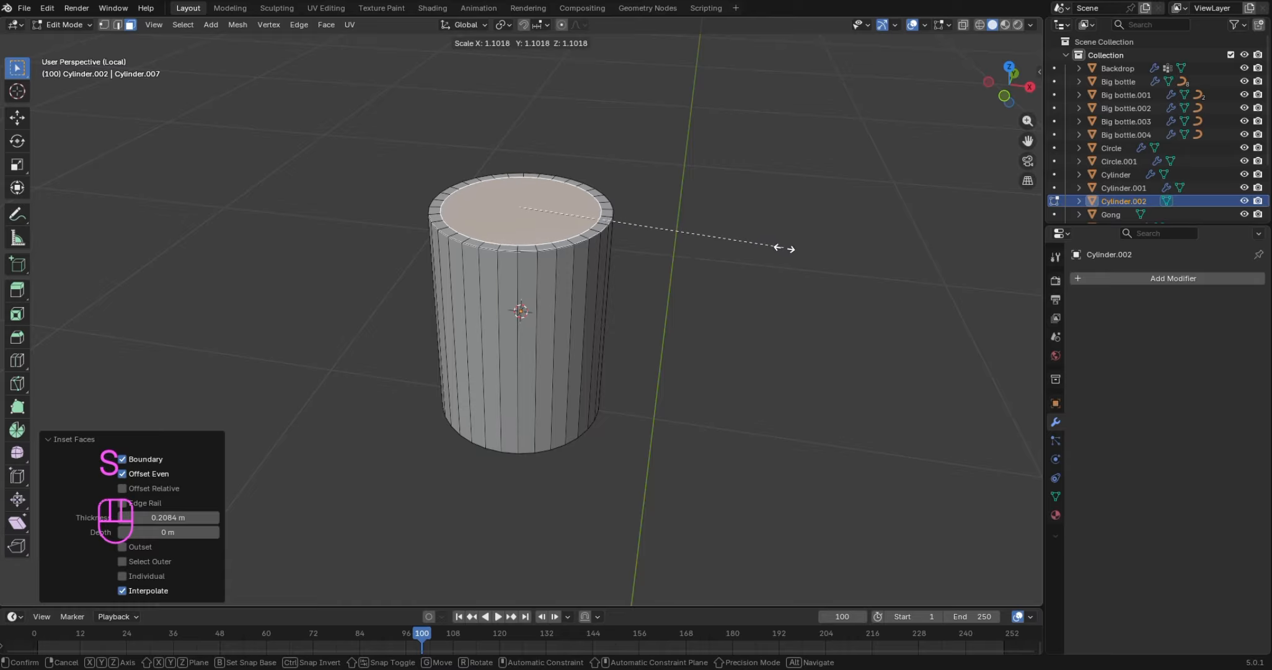
pyautogui.click(787, 250)
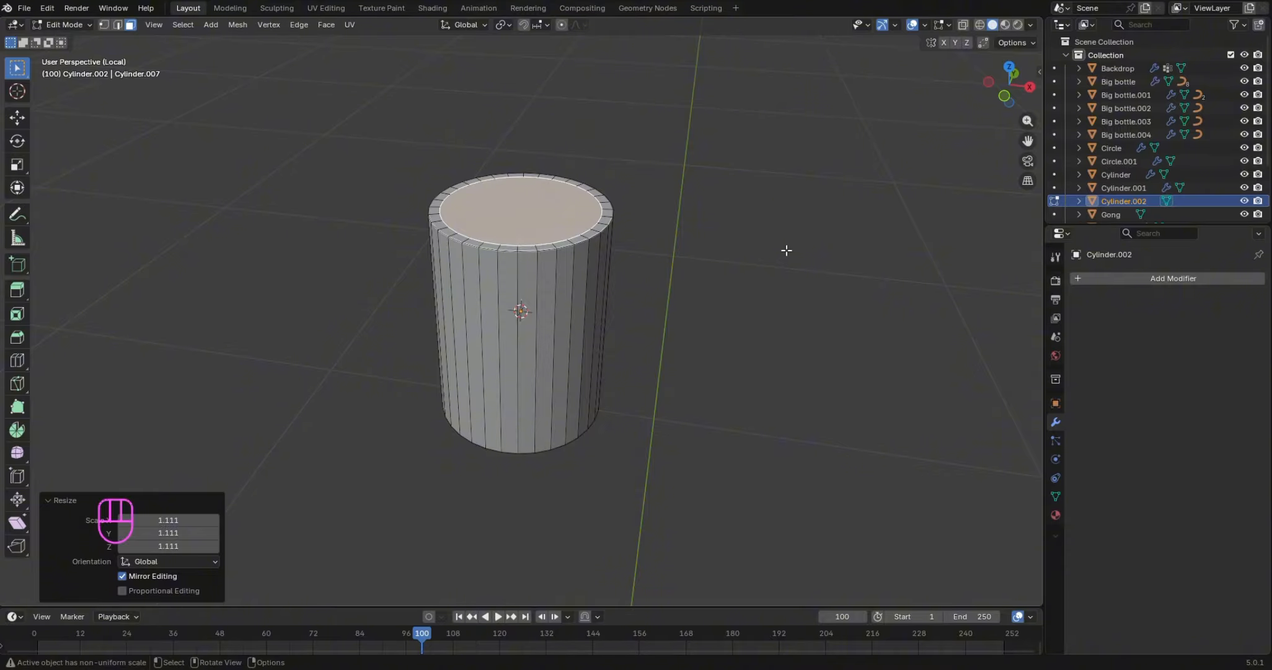
# Inset the cylinder's top face by about 0.213 m and lower it about 0.0067 m along global Z
pyautogui.press('i')
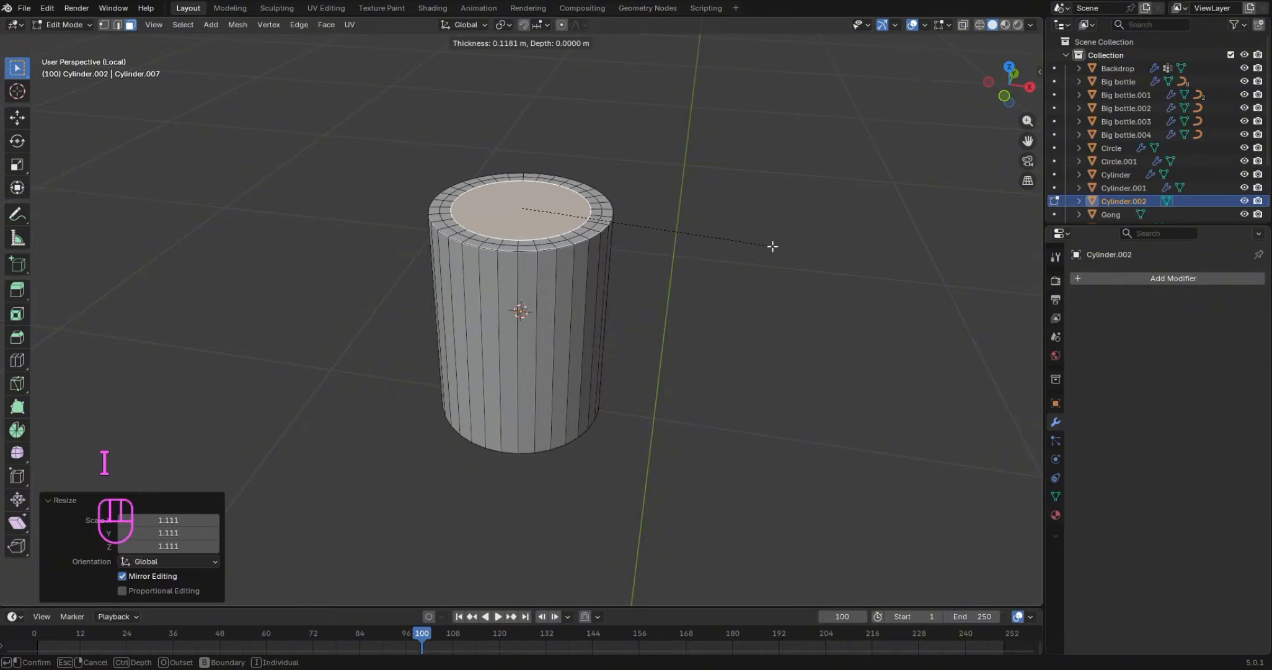
pyautogui.click(764, 242)
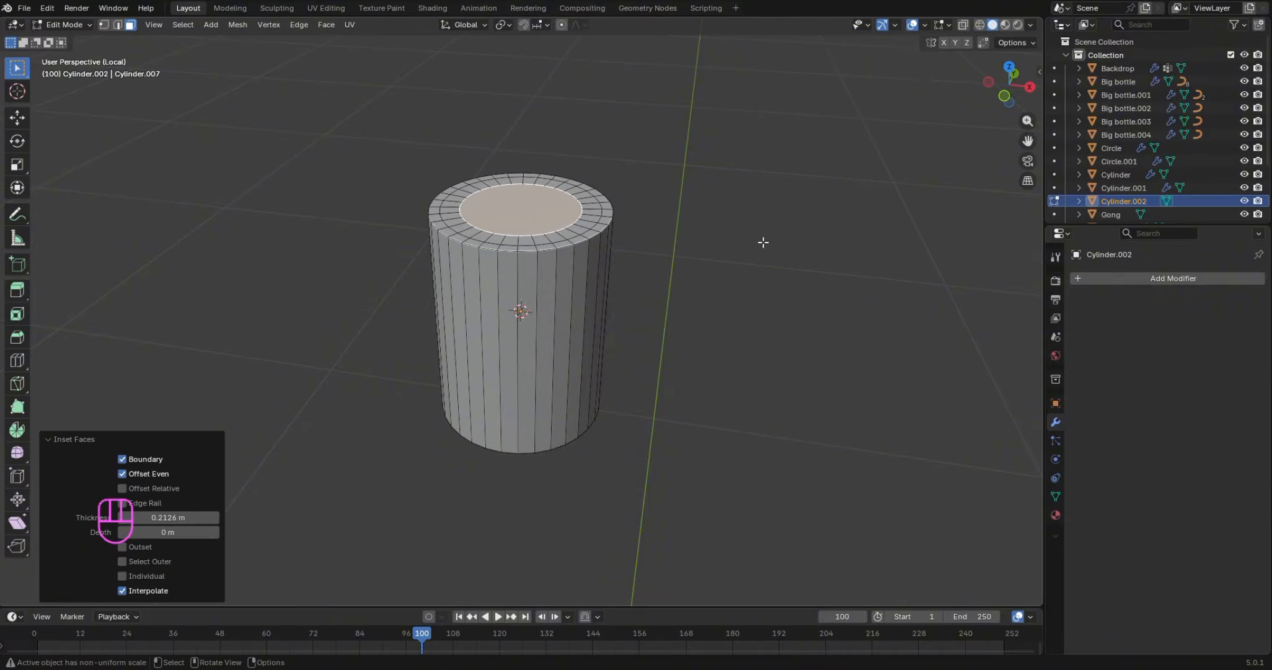
pyautogui.press('g')
pyautogui.press('z')
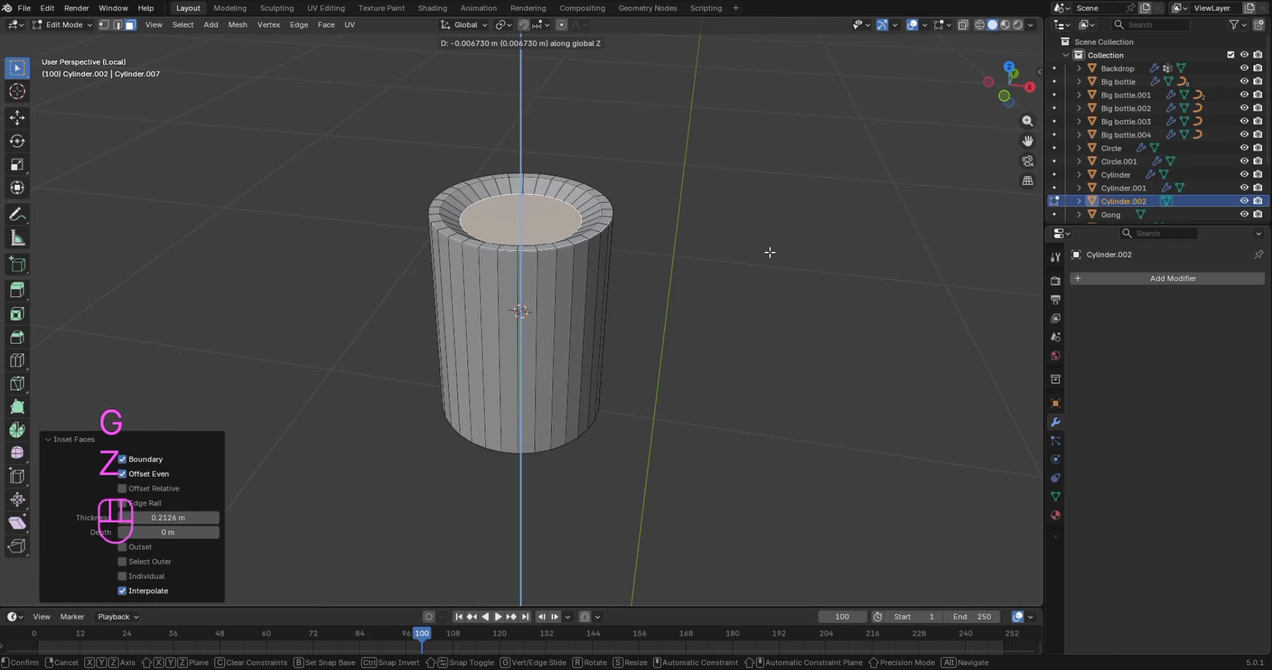
pyautogui.click(771, 251)
# Inset the lowered top face again by about 0.165 m
pyautogui.press('i')
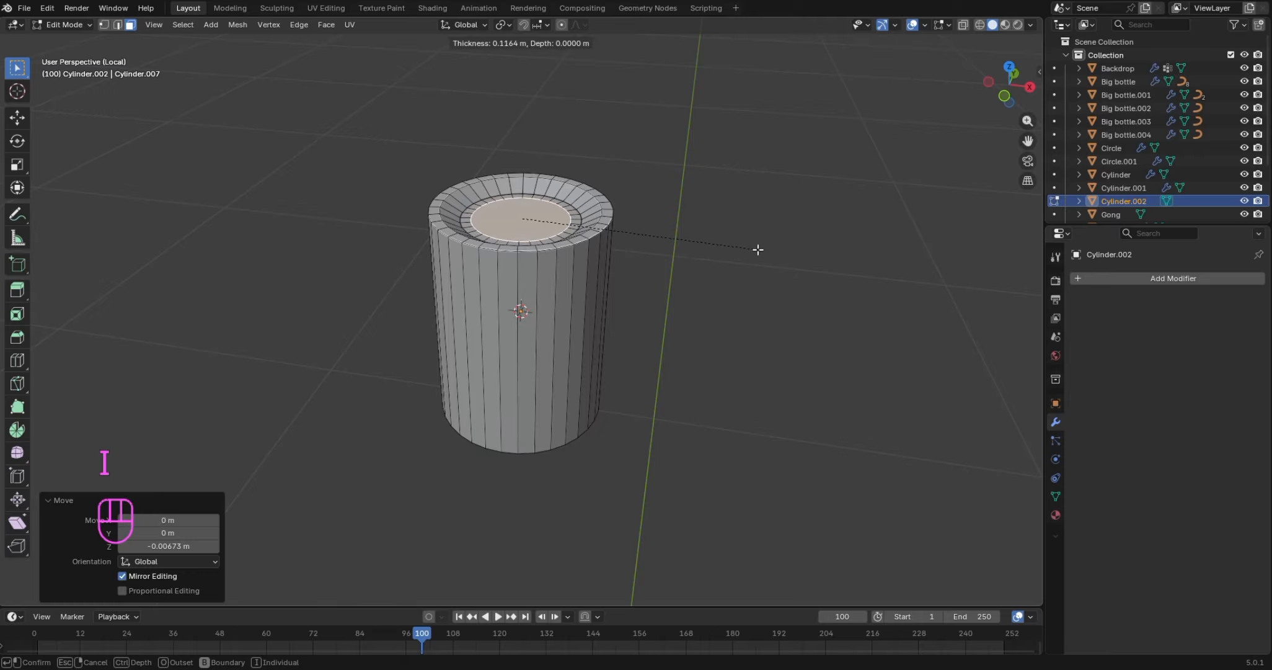
pyautogui.click(754, 246)
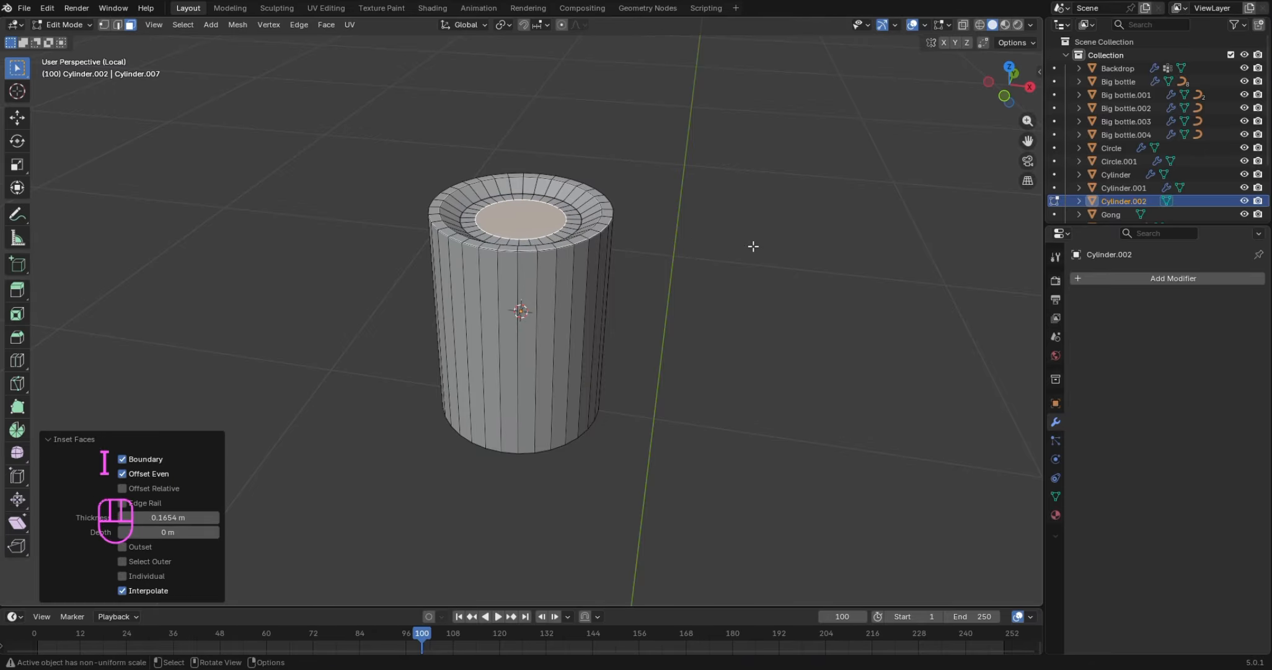
pyautogui.press('g')
pyautogui.press('z')
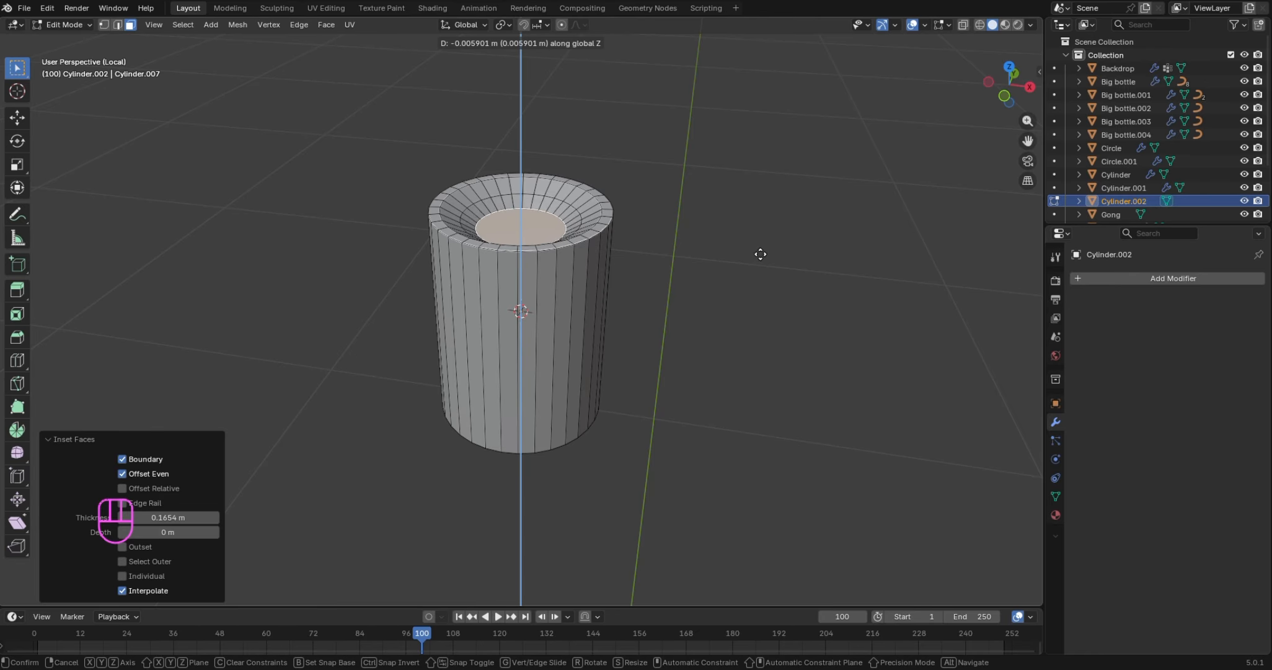
pyautogui.rightClick(760, 254)
# Inset the innermost top face by about 0.101 m and lower it about 0.0032 m along global Z
pyautogui.press('i')
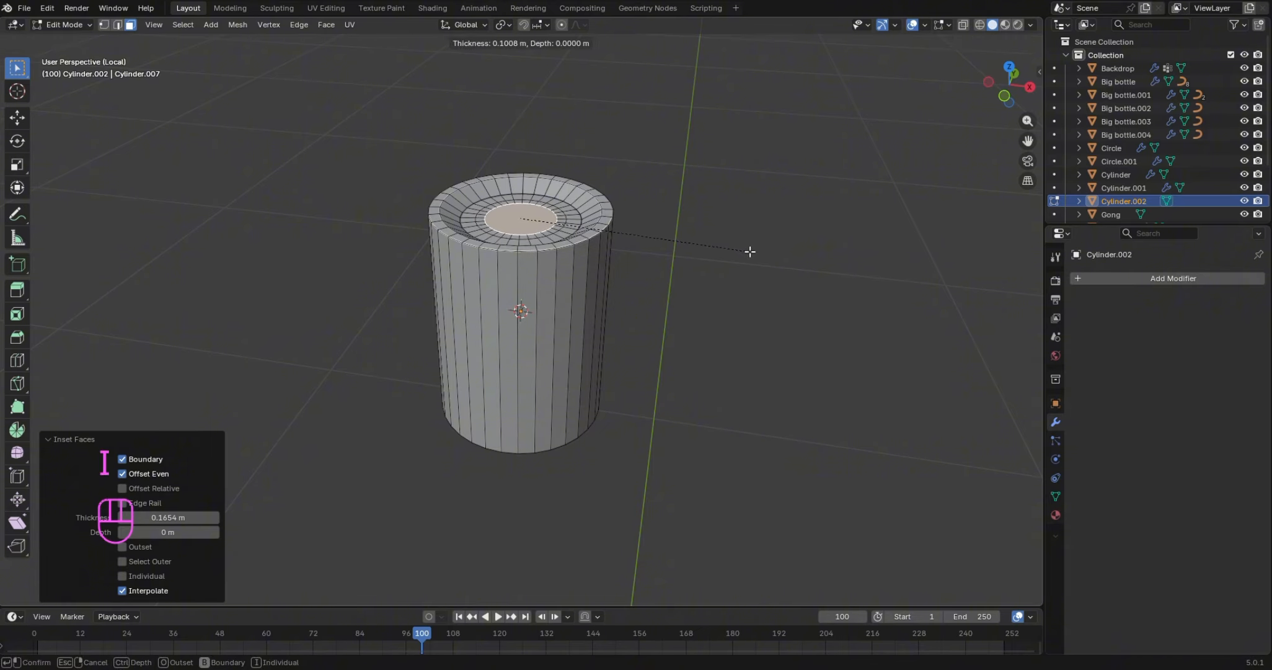
pyautogui.click(750, 251)
pyautogui.press('g')
pyautogui.press('z')
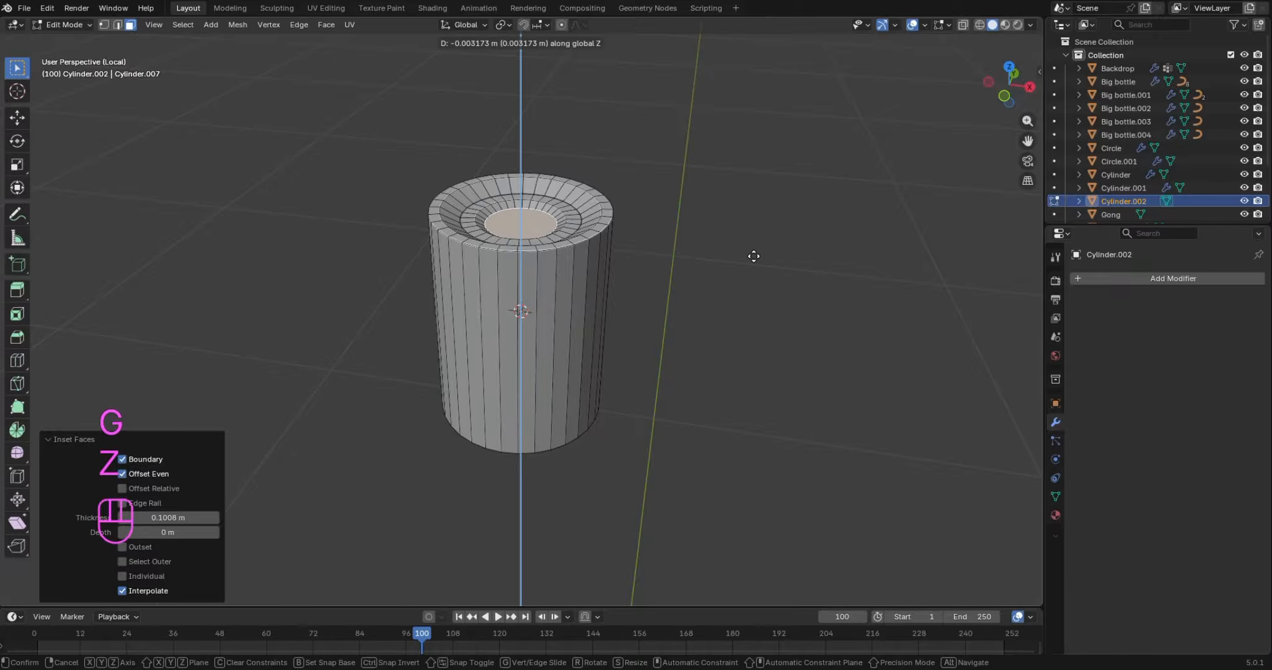
pyautogui.click(754, 255)
# In front view with wireframe shading, select the rim and recess faces on the negative-X half of the cylinder's top
pyautogui.moveTo(991, 93)
pyautogui.mouseDown()
pyautogui.moveTo(1028, 45)
pyautogui.moveTo(1050, 66)
pyautogui.moveTo(1000, 91)
pyautogui.mouseUp()
pyautogui.scroll(2, 790, 251)
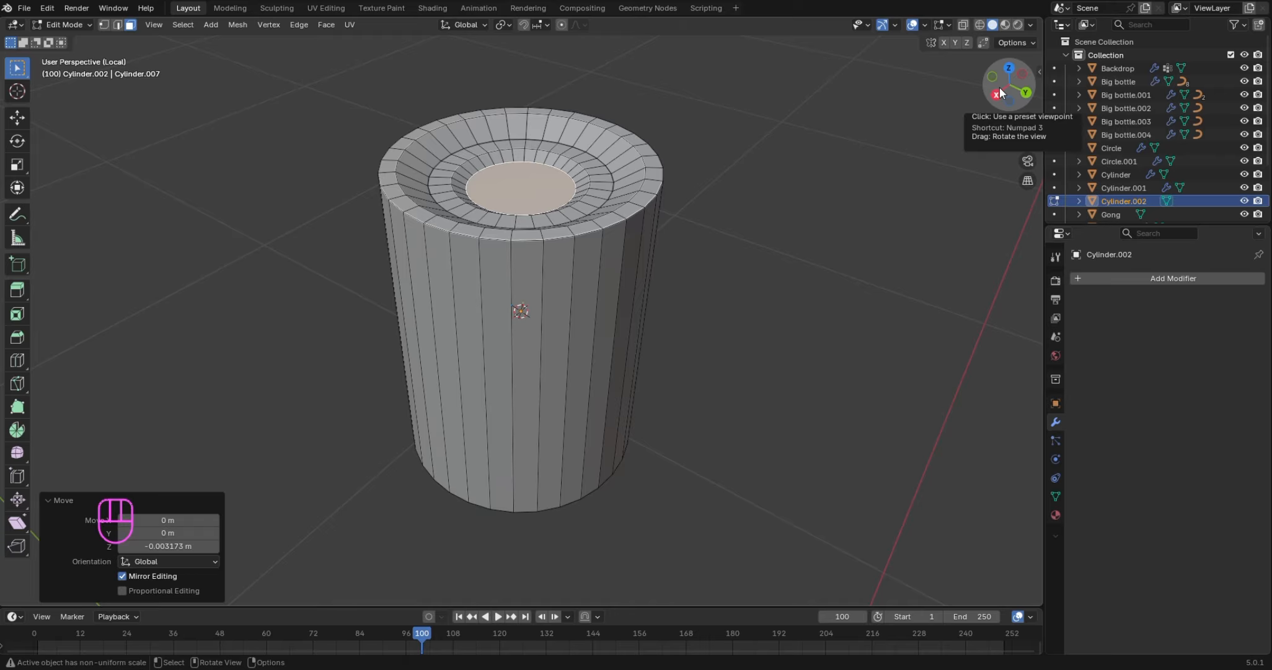
pyautogui.press('KP_1')
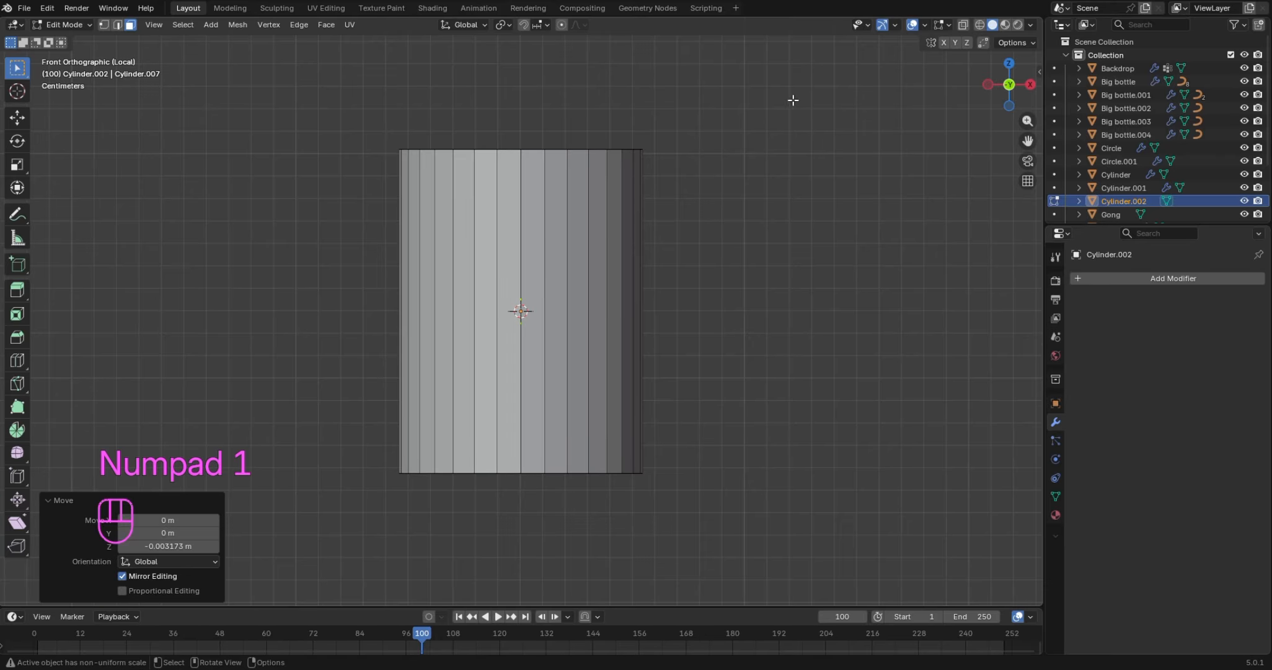
pyautogui.click(978, 25)
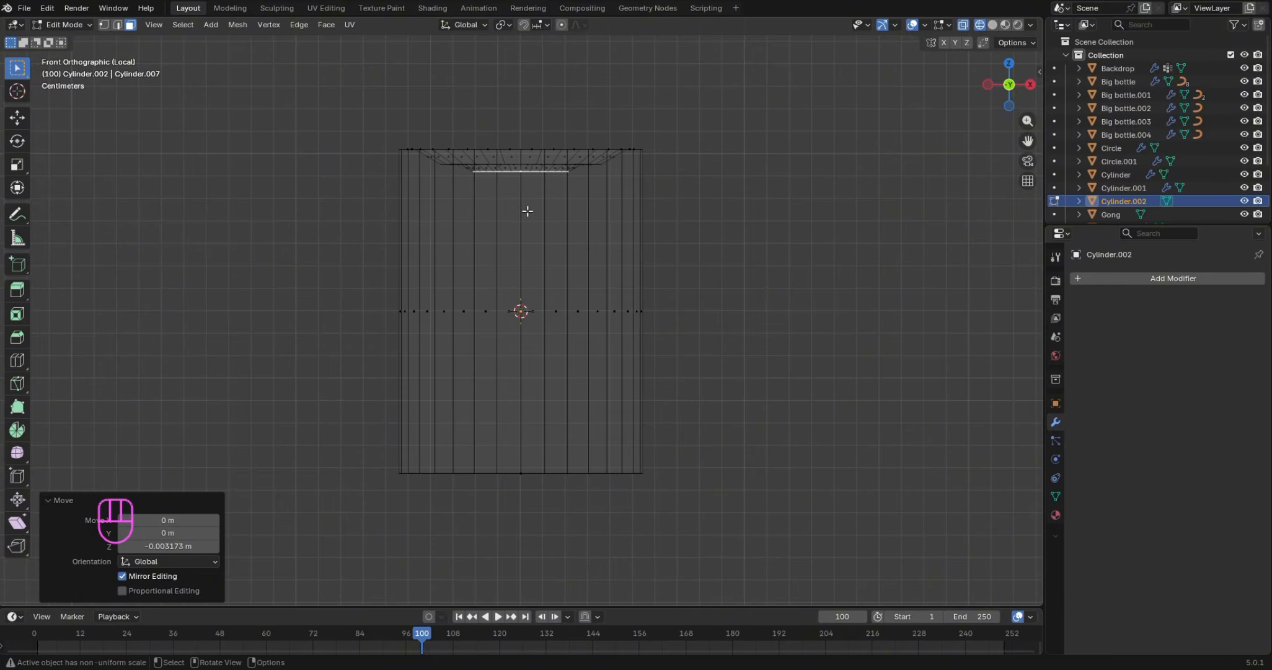
pyautogui.moveTo(356, 102); pyautogui.dragTo(505, 236)
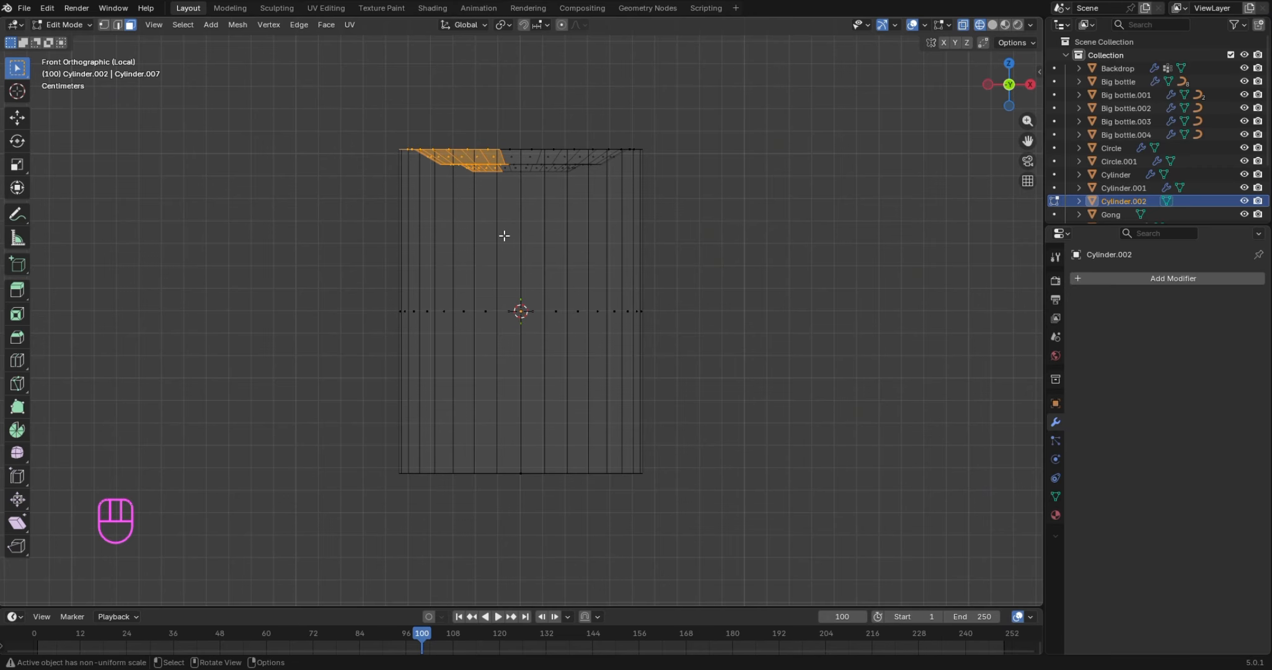
pyautogui.moveTo(997, 93); pyautogui.dragTo(1001, 142)
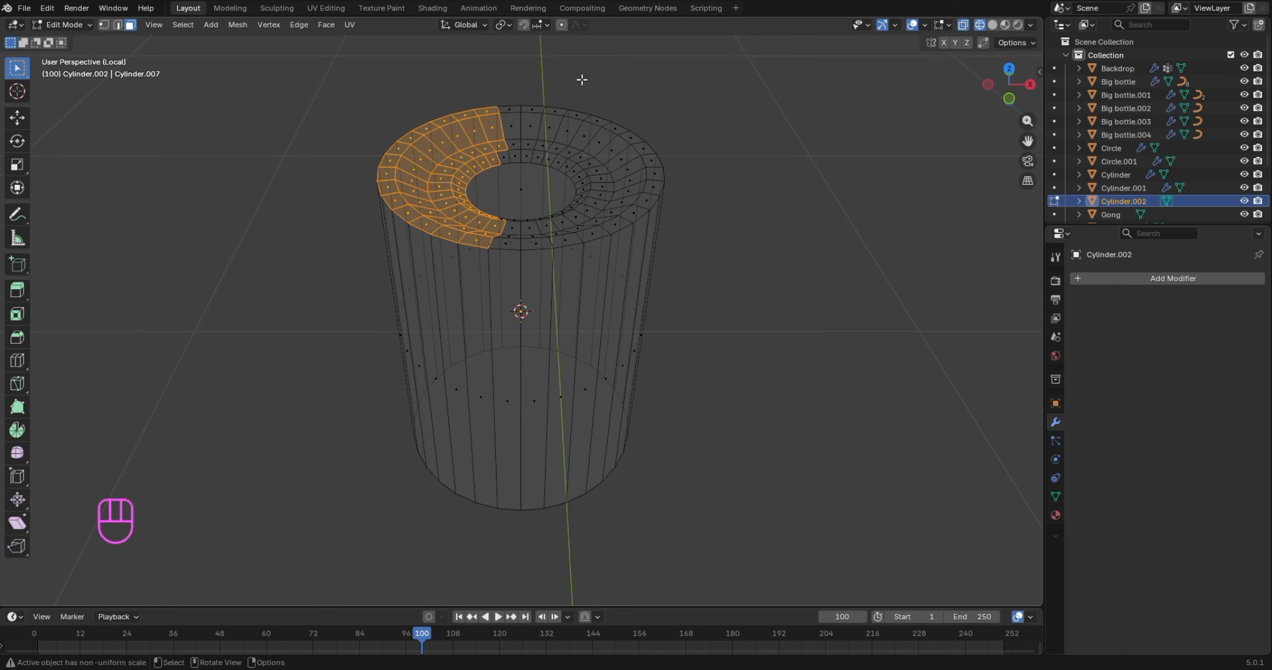
pyautogui.press('KP_1')
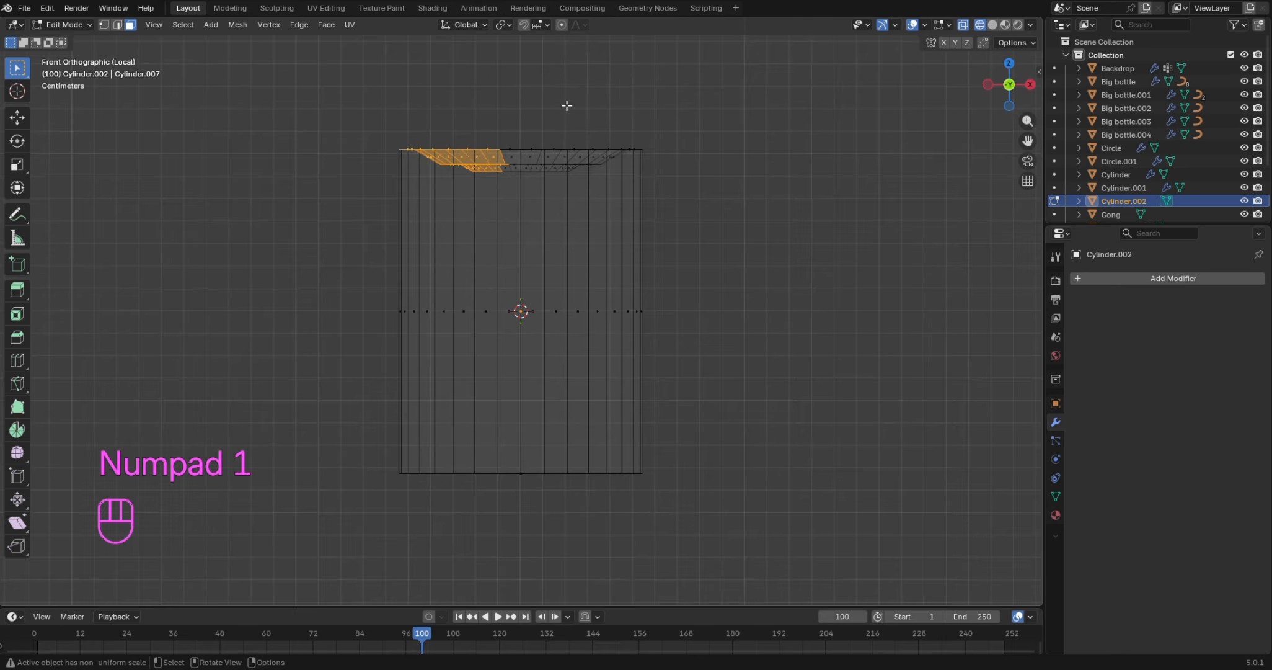
# With smooth proportional editing at a size of about 0.057, lower the selected faces about 0.0163 m along global Z
pyautogui.press('o')
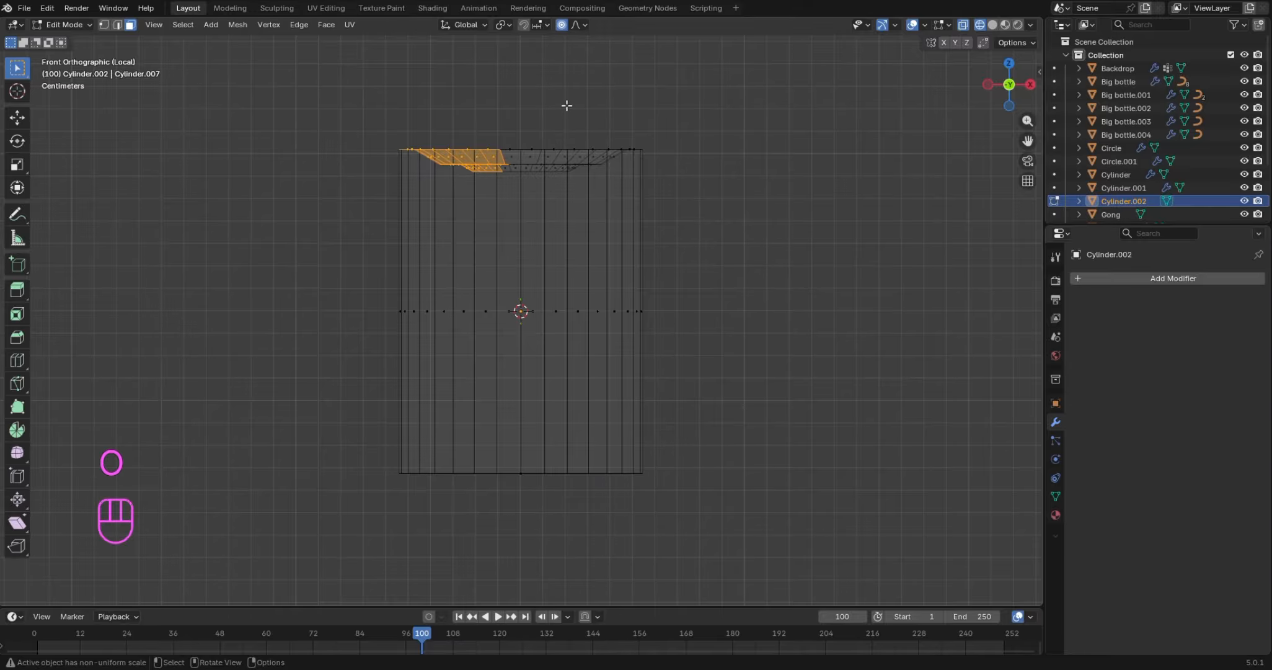
pyautogui.press('g')
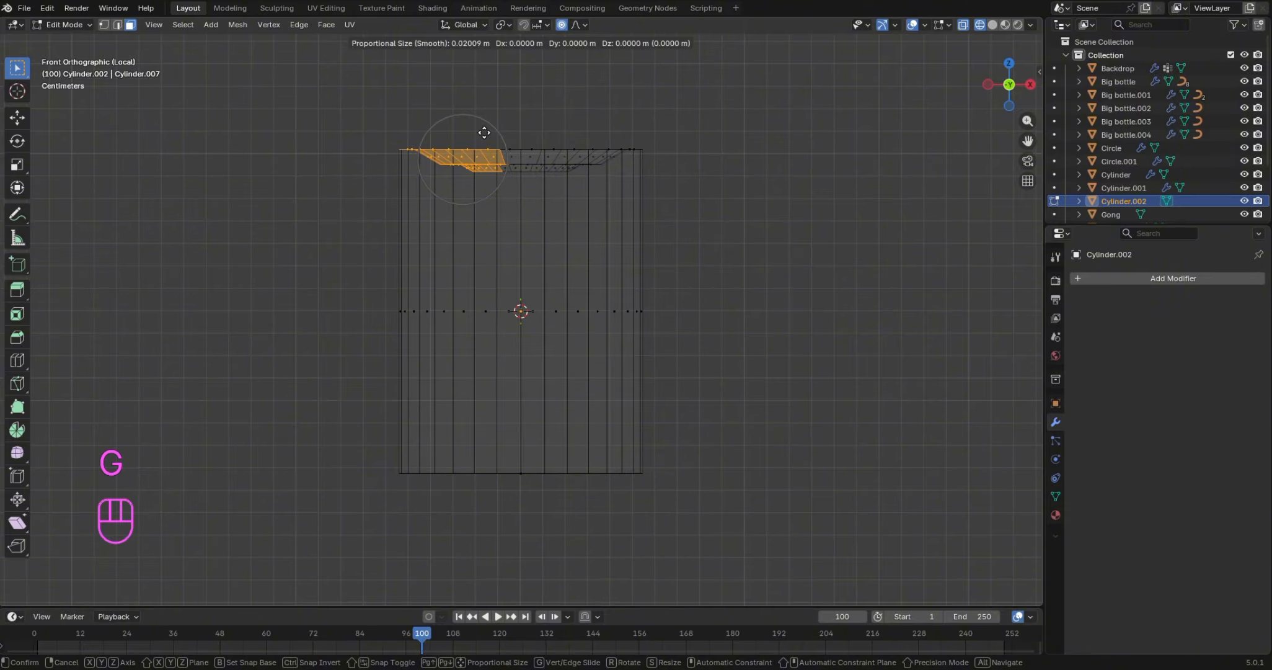
pyautogui.press('z')
pyautogui.scroll(-14, 484, 134)
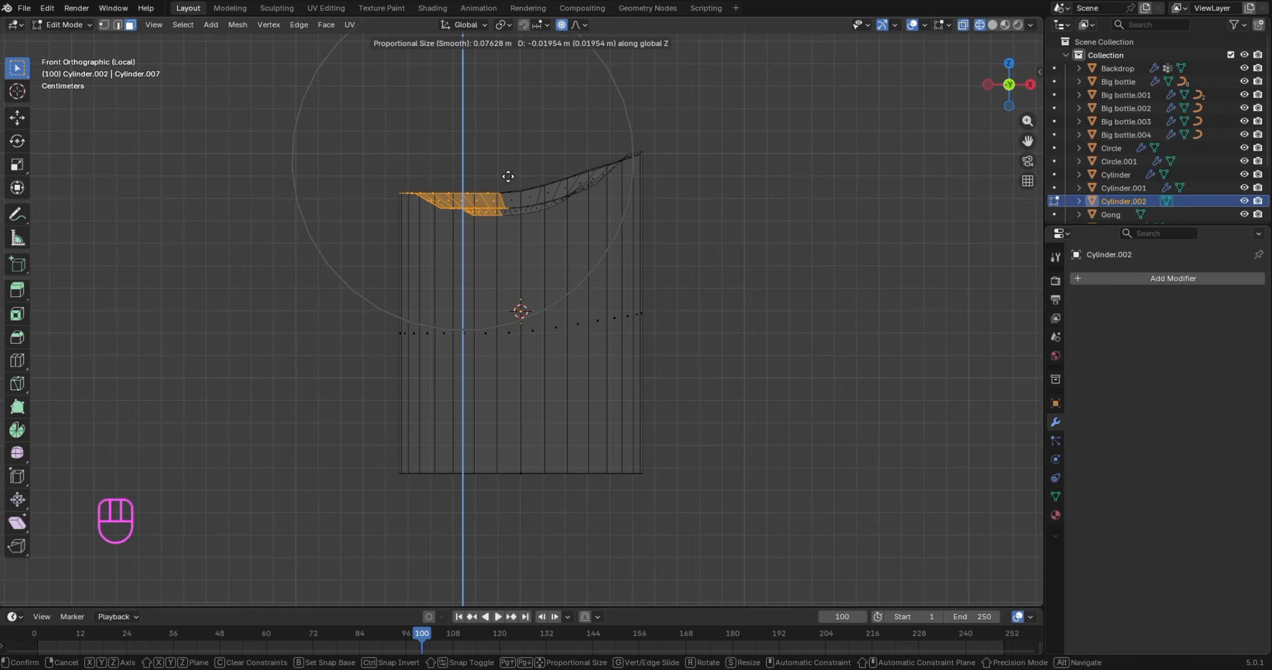
pyautogui.scroll(-4, 508, 175)
pyautogui.scroll(6, 508, 176)
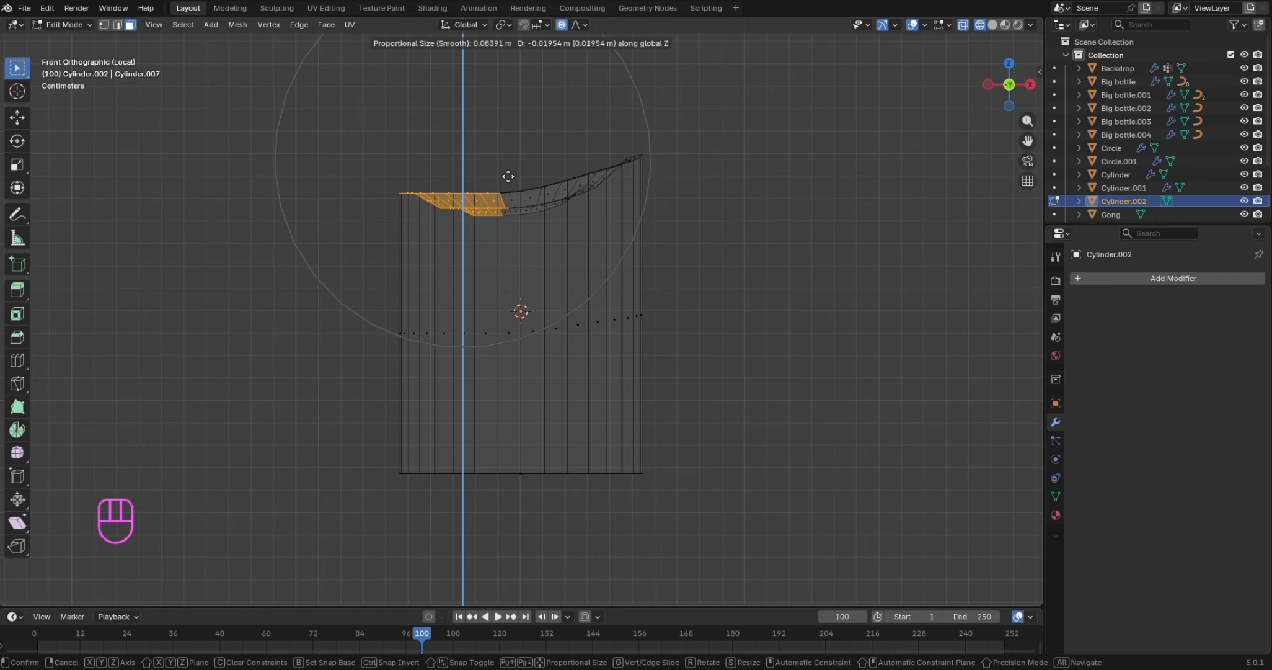
pyautogui.scroll(1, 508, 176)
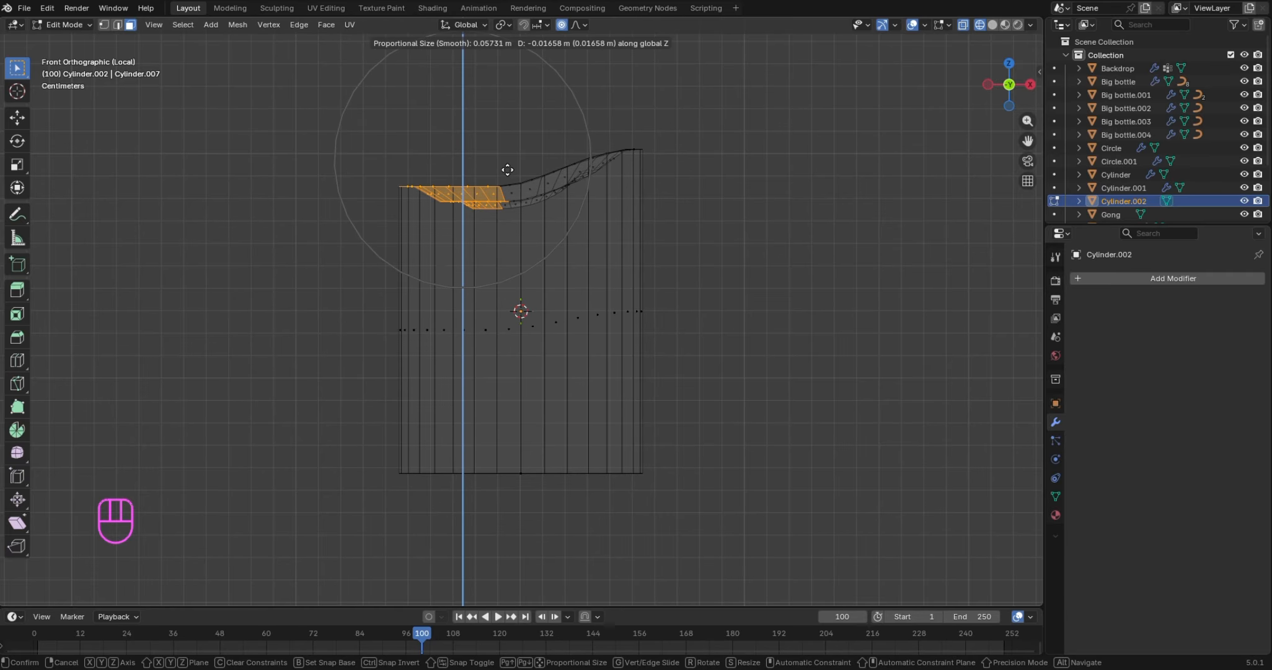
pyautogui.click(505, 170)
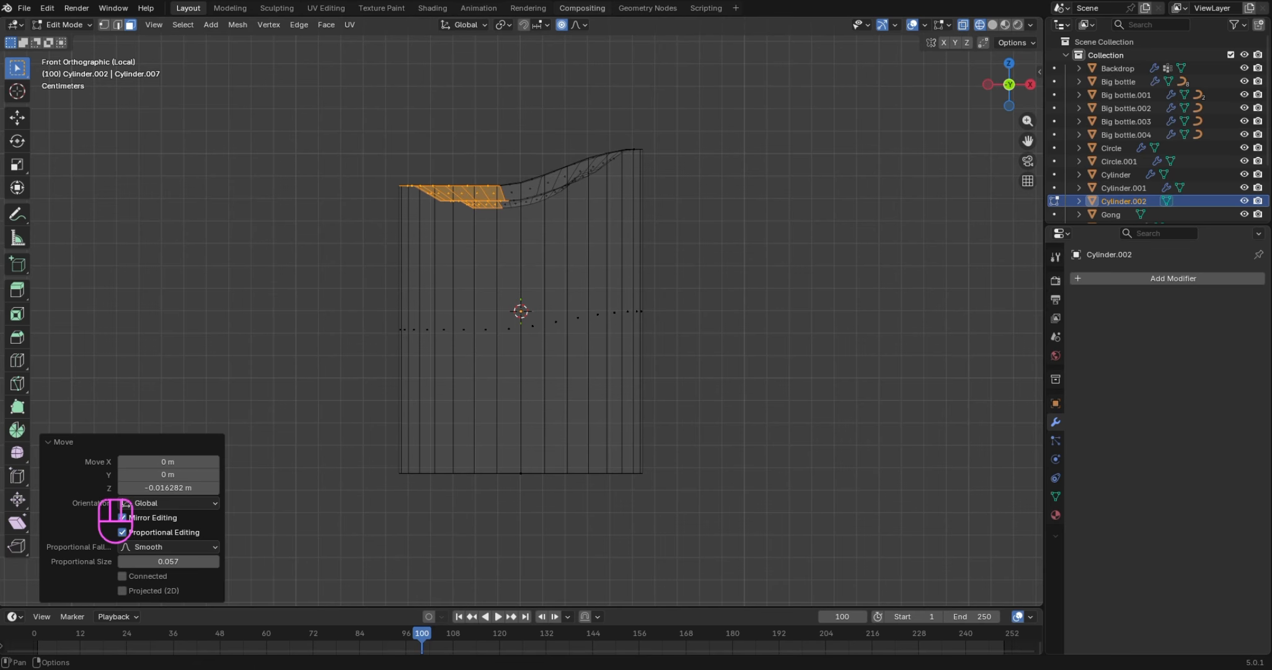
# Return the viewport to solid shading and deselect the cylinder's faces
pyautogui.moveTo(999, 96); pyautogui.dragTo(982, 124)
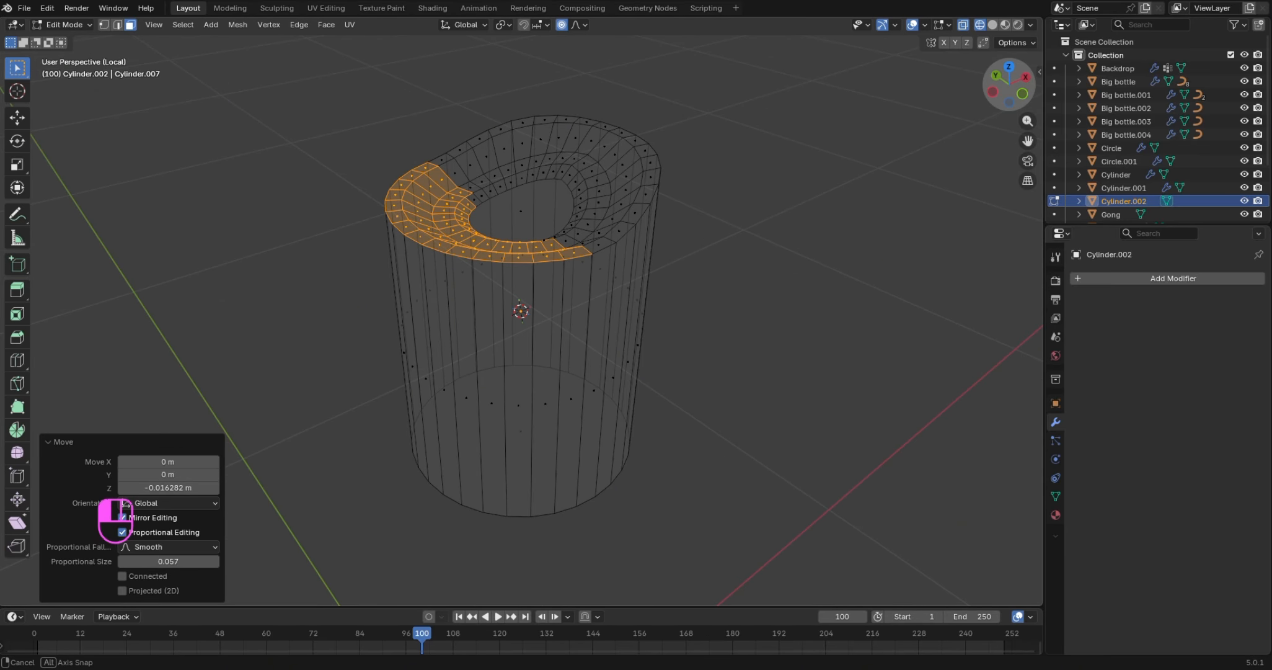
pyautogui.click(992, 24)
pyautogui.click(919, 130)
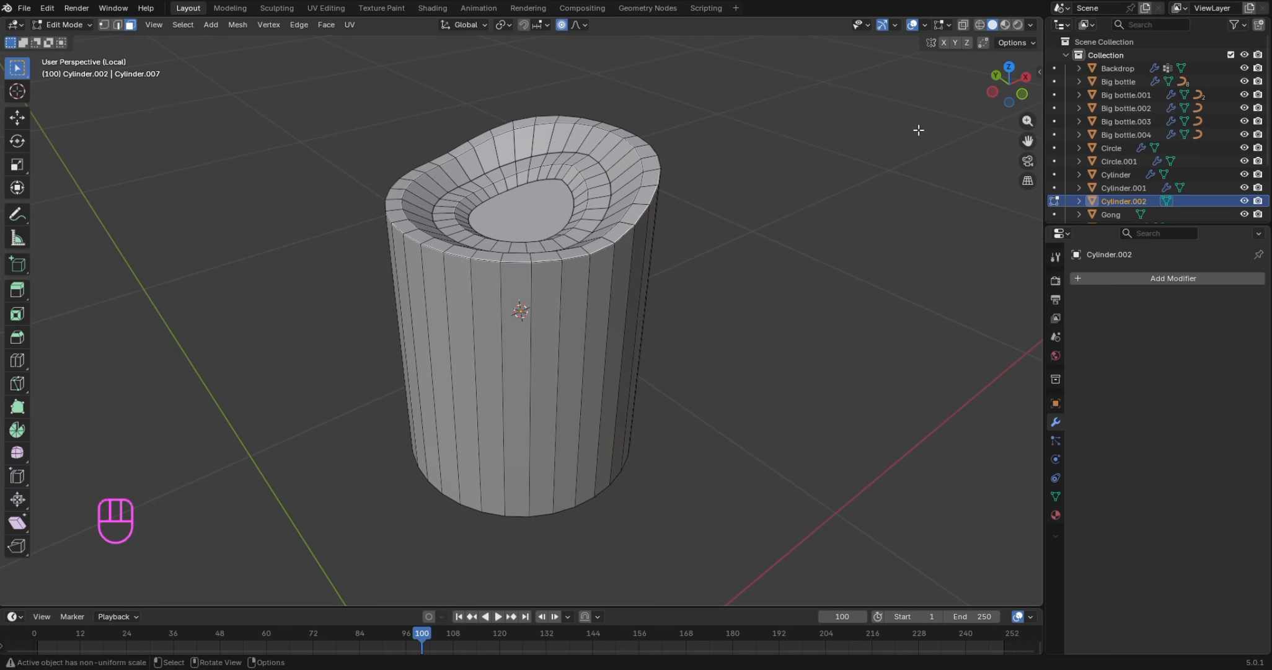
pyautogui.moveTo(1008, 93)
pyautogui.mouseDown()
pyautogui.moveTo(972, 85)
pyautogui.moveTo(1009, 98)
pyautogui.mouseUp()
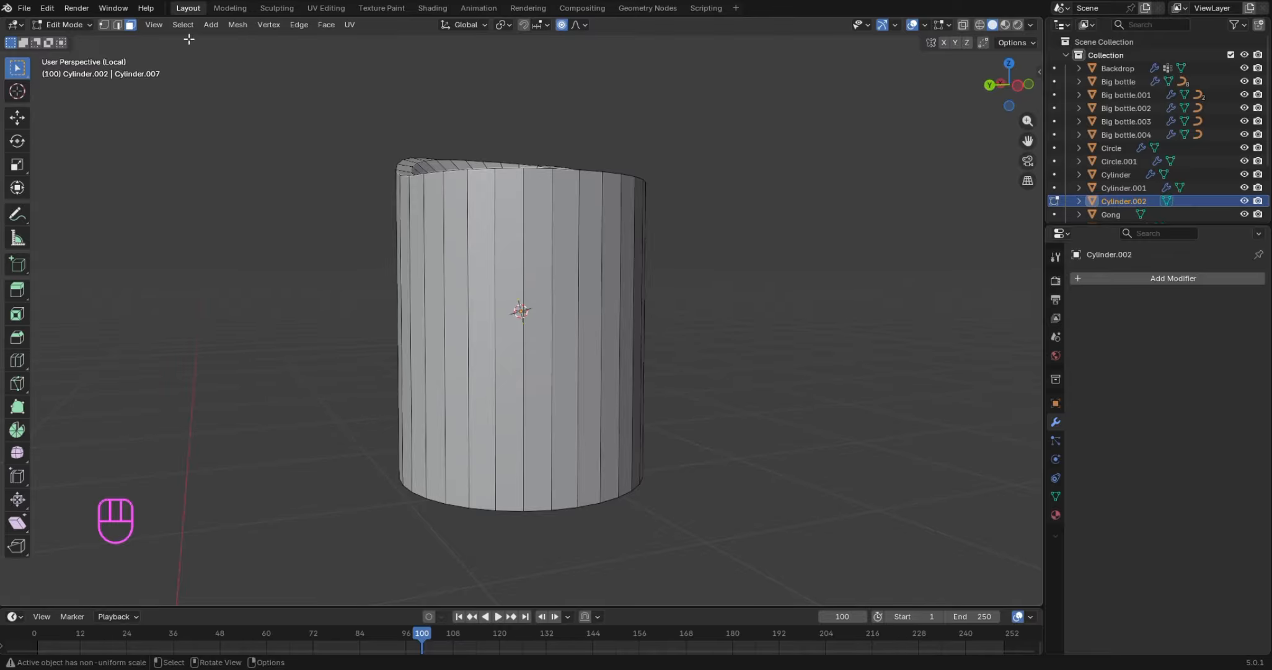
# Switch to the Sculpting workspace and hide the Backdrop object in the viewport
pyautogui.click(277, 8)
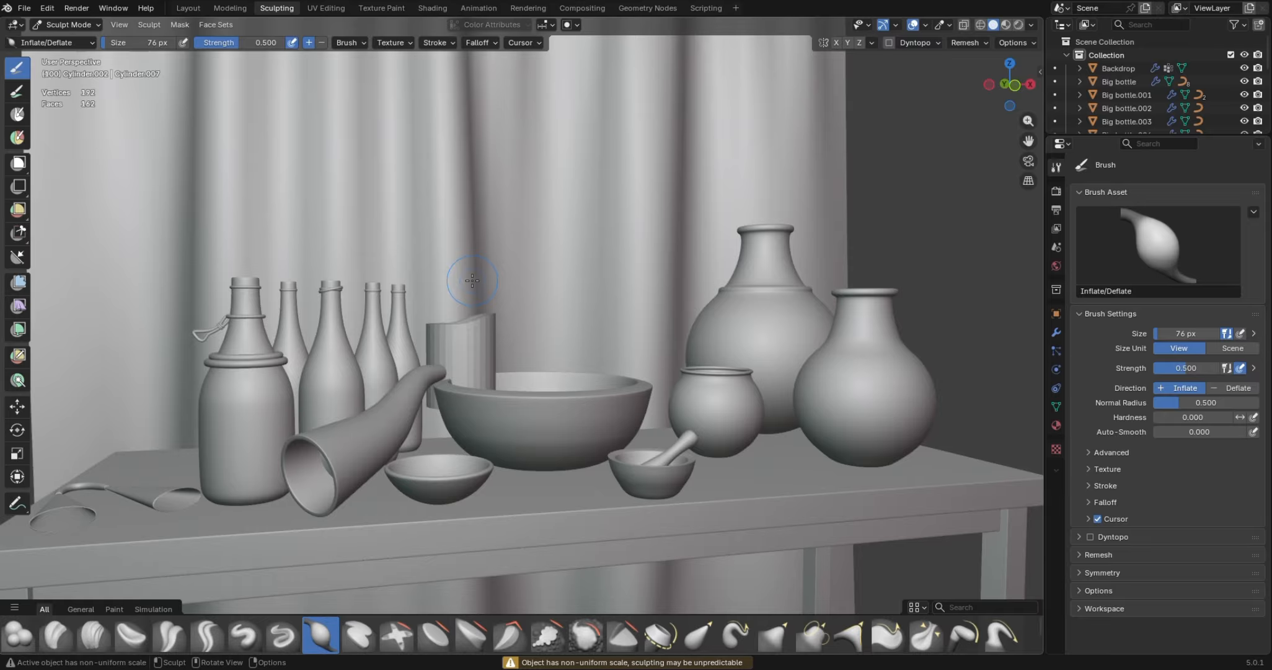
pyautogui.scroll(3, 473, 280)
pyautogui.scroll(-6, 474, 285)
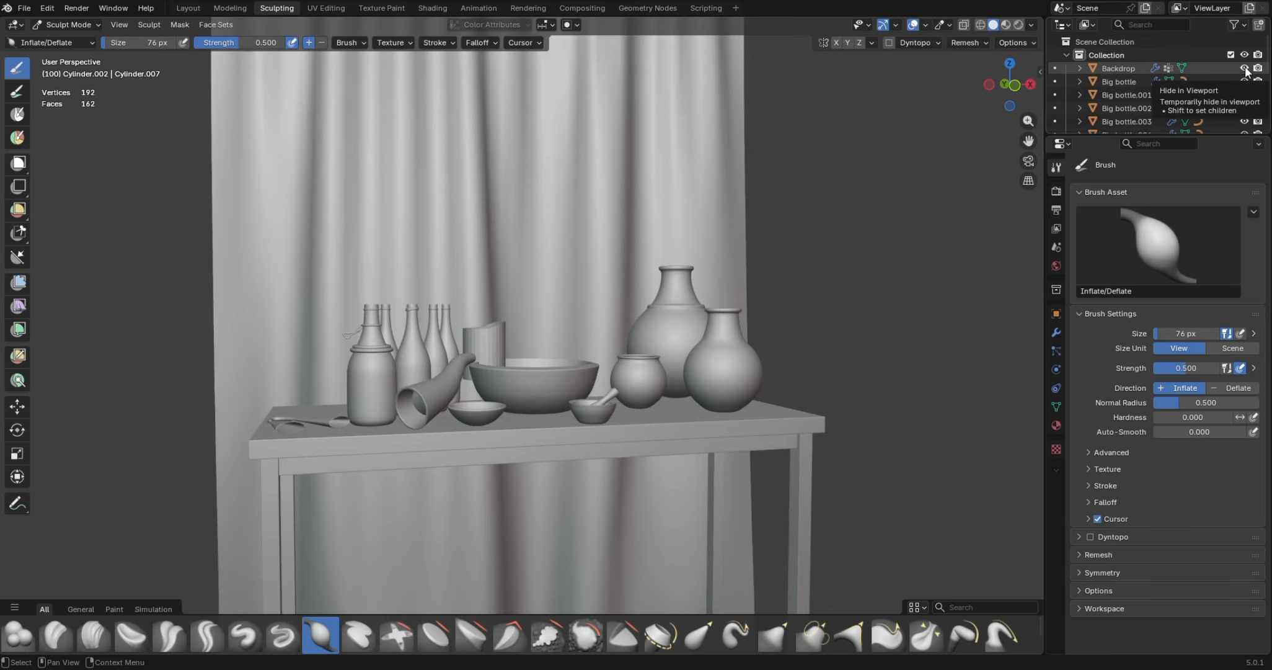
pyautogui.click(1244, 68)
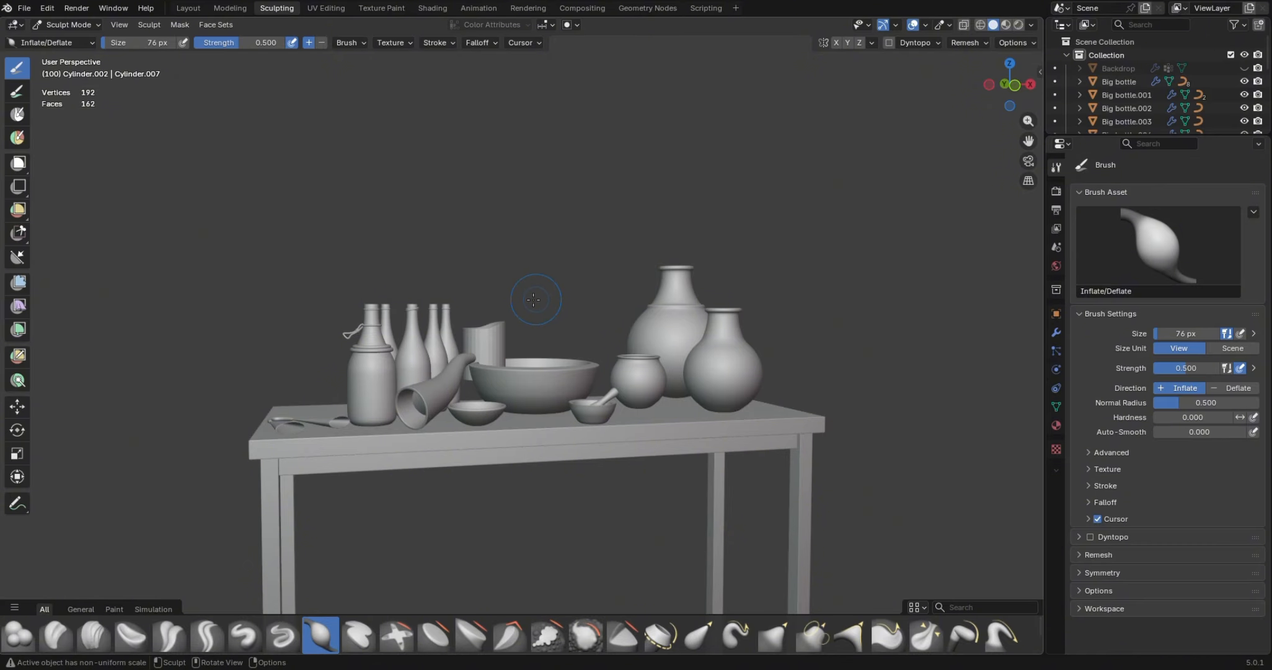
pyautogui.scroll(6, 489, 309)
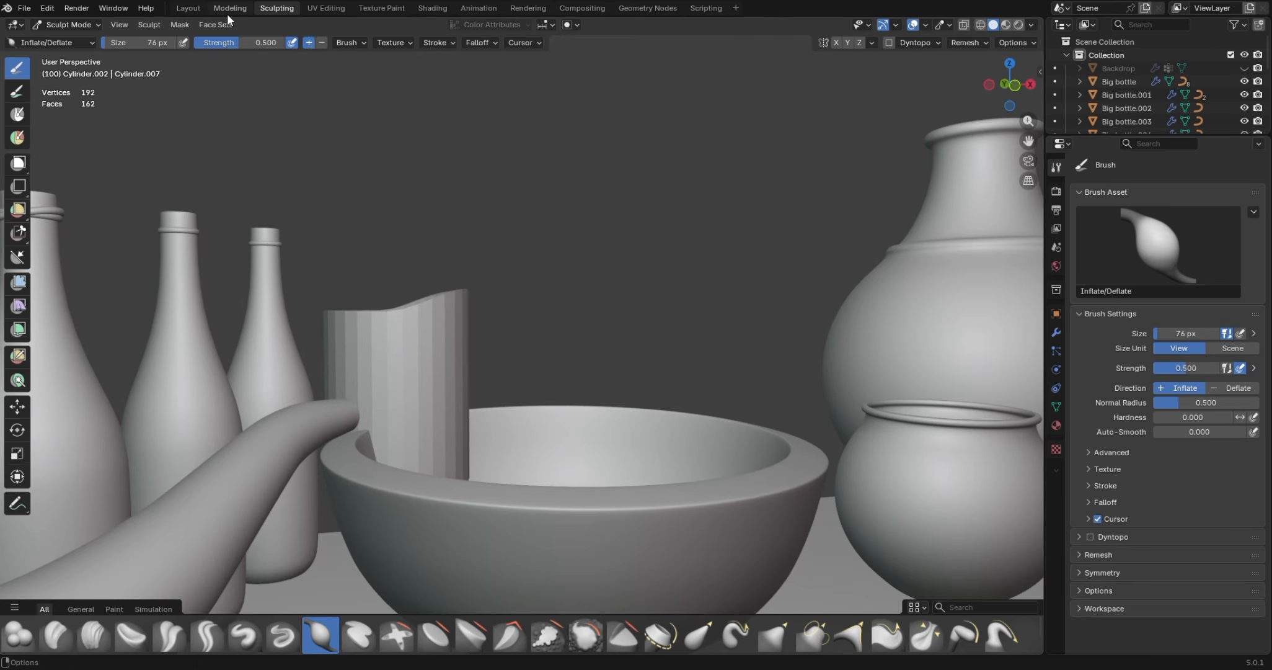
# In the Layout workspace, raise the cylinder along global Z until it clears the bowl, and return to the Sculpting workspace
pyautogui.click(182, 8)
pyautogui.scroll(-1, 566, 201)
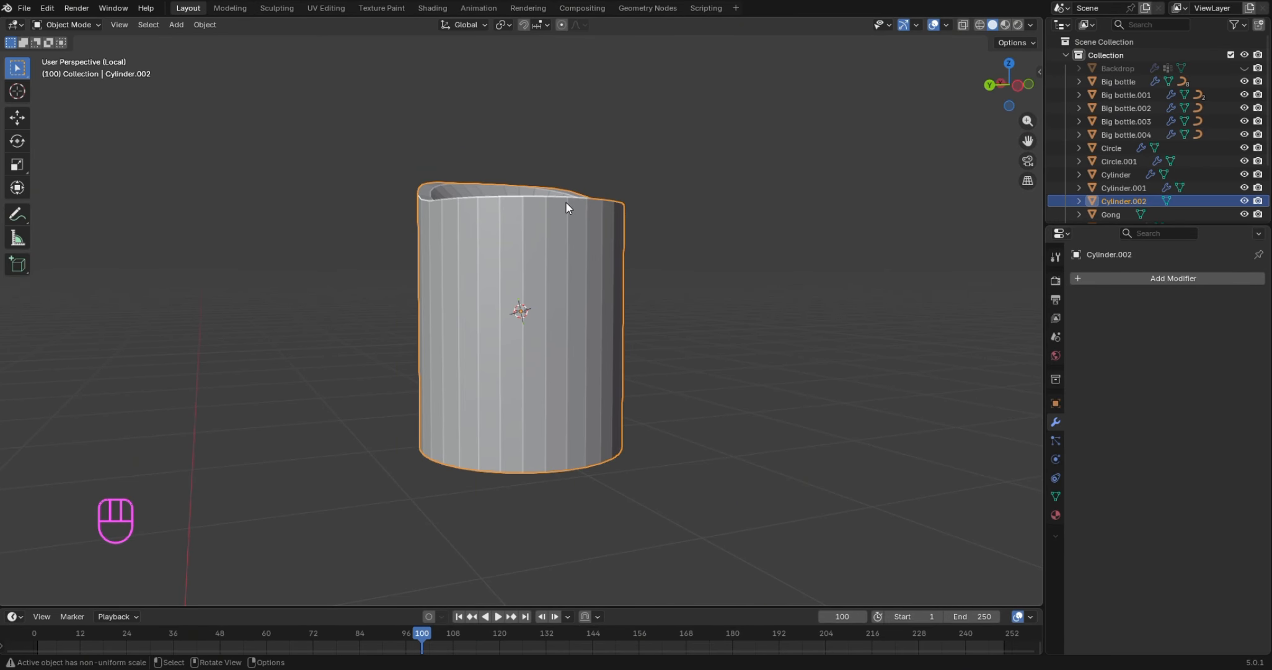
pyautogui.press('g')
pyautogui.press('z')
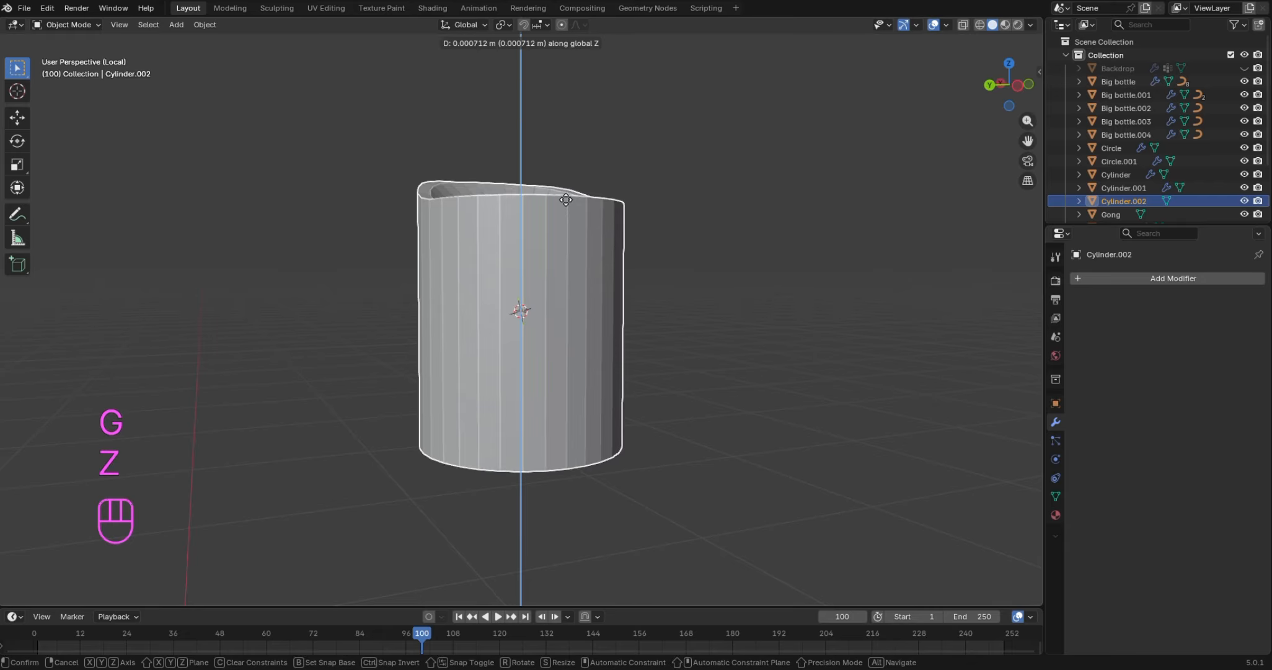
pyautogui.click(521, 66)
pyautogui.click(282, 8)
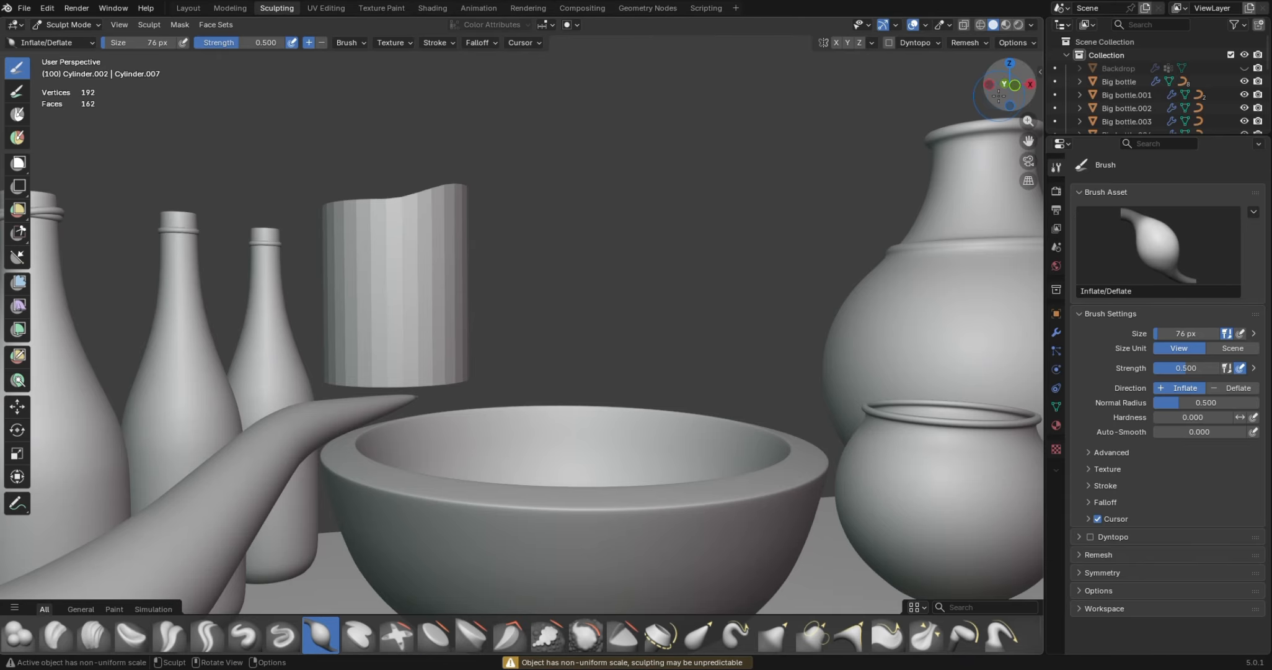
# Using the Draw brush with Dyntopo enabled, sculpt a short vertical stroke on the upper side of the cylinder
pyautogui.moveTo(979, 97)
pyautogui.mouseDown()
pyautogui.moveTo(918, 149)
pyautogui.moveTo(1000, 98)
pyautogui.mouseUp()
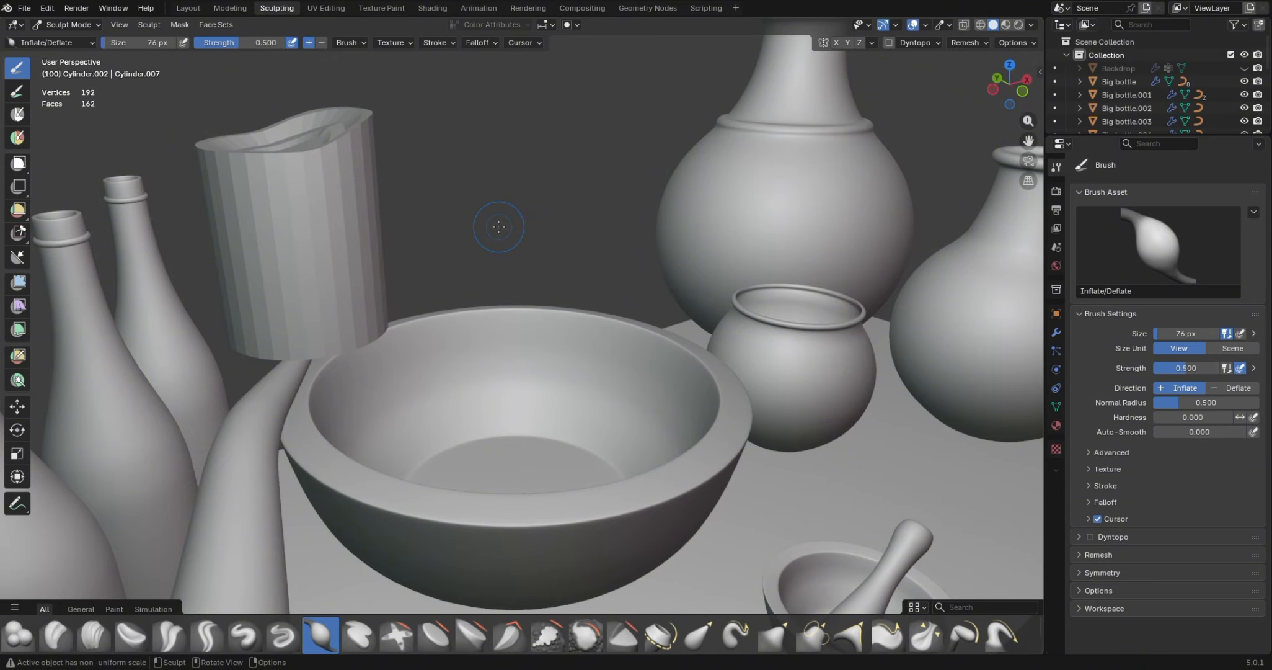
pyautogui.click(246, 641)
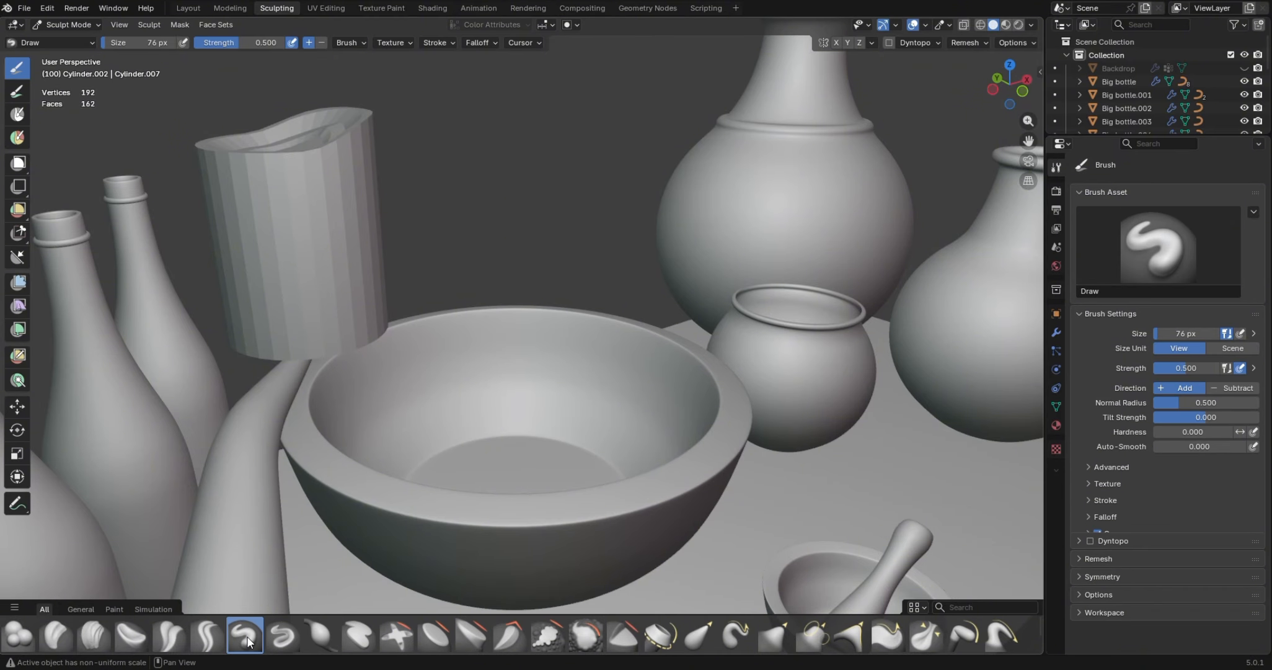
pyautogui.click(889, 43)
pyautogui.click(617, 351)
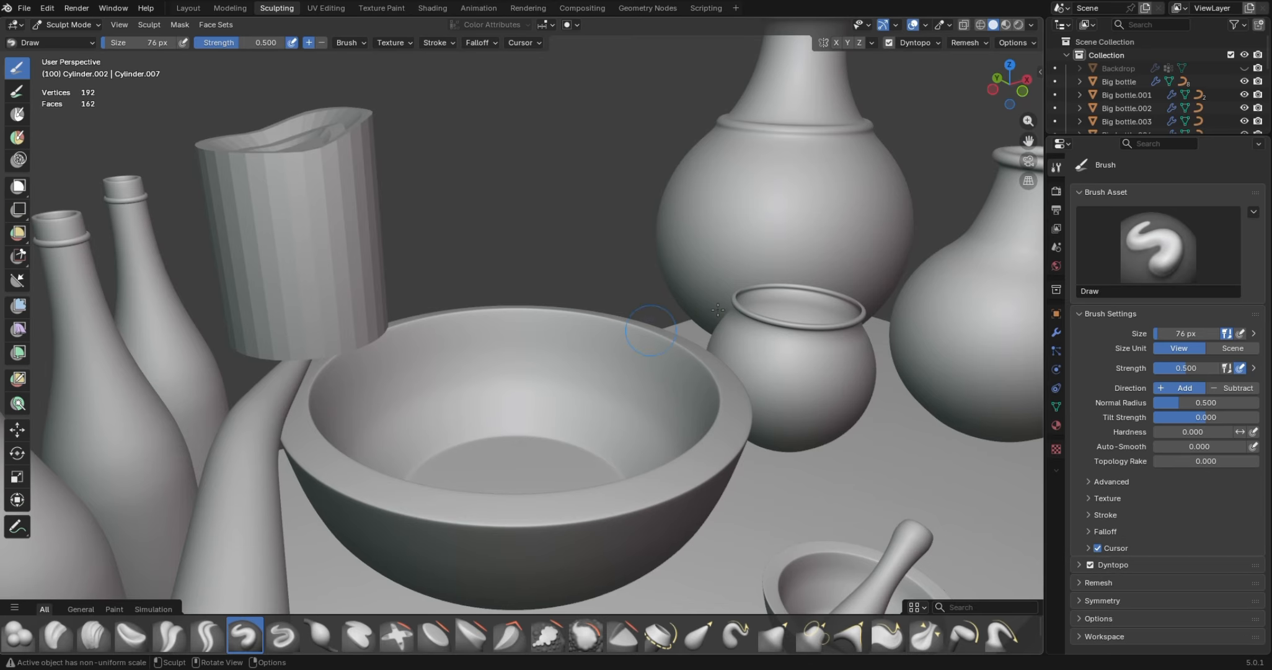
pyautogui.click(934, 41)
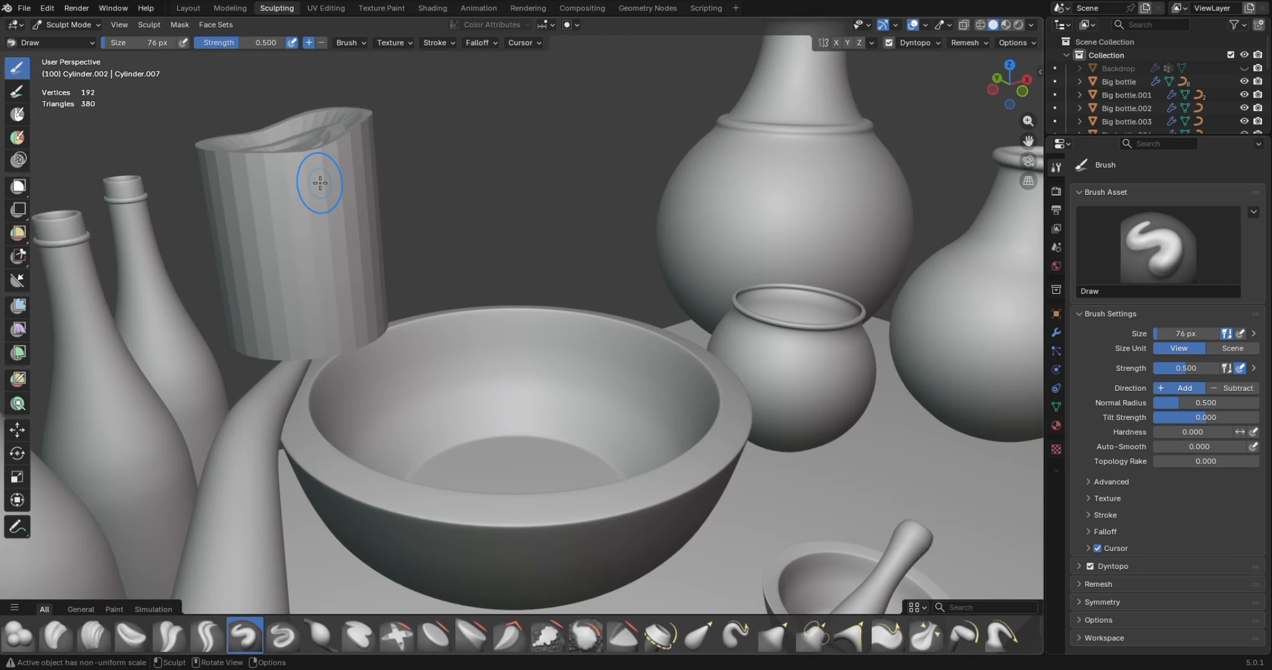
pyautogui.moveTo(320, 182); pyautogui.dragTo(328, 223)
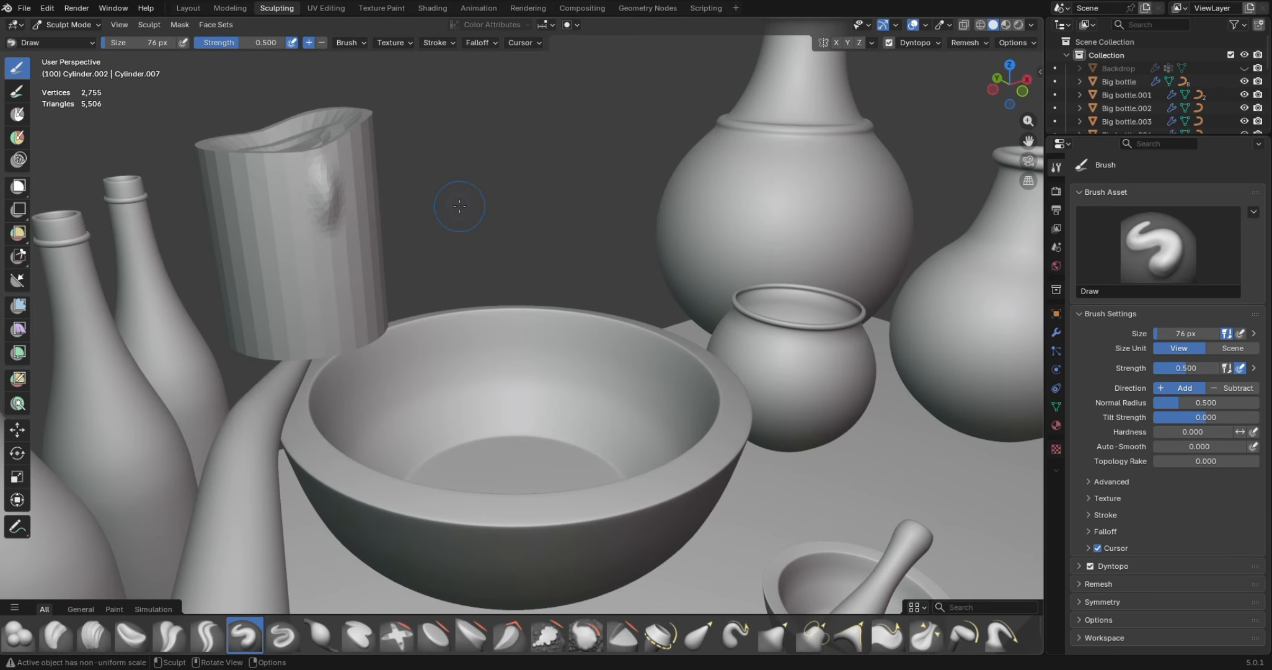
# Undo the last stroke and sculpt four thin vertical drips down the cylinder's upper side with an 18 px Draw brush
pyautogui.hotkey('ctrl', 'z')
pyautogui.press('f')
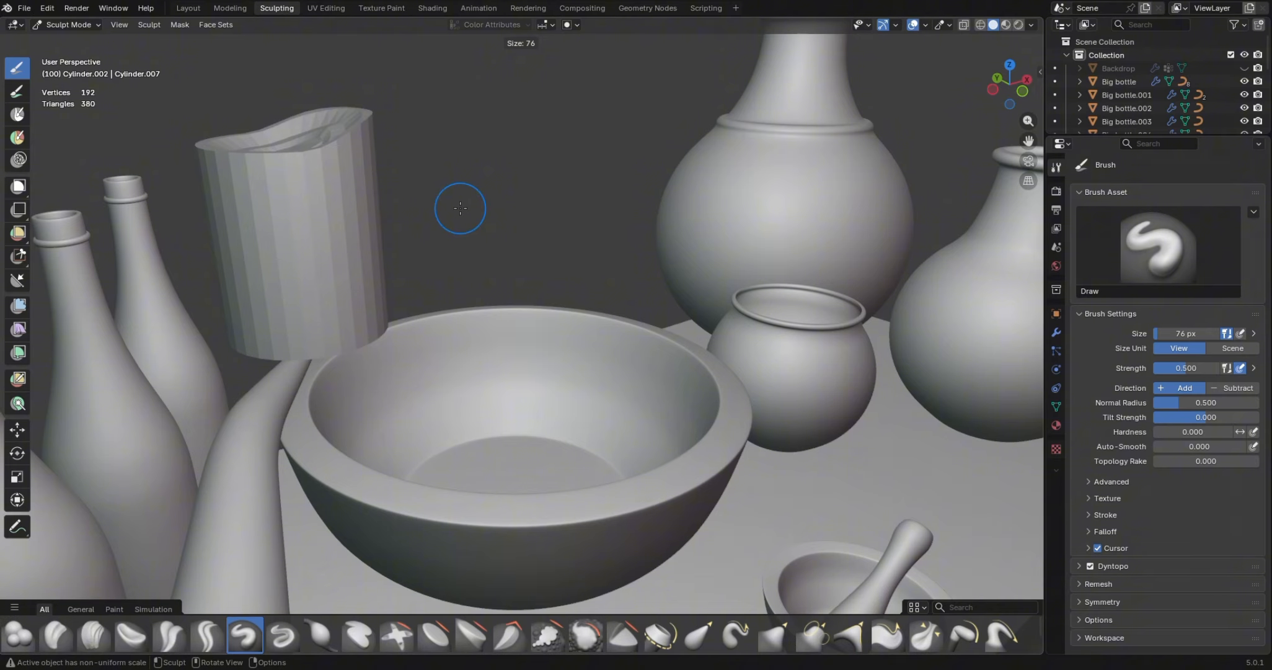
pyautogui.click(437, 202)
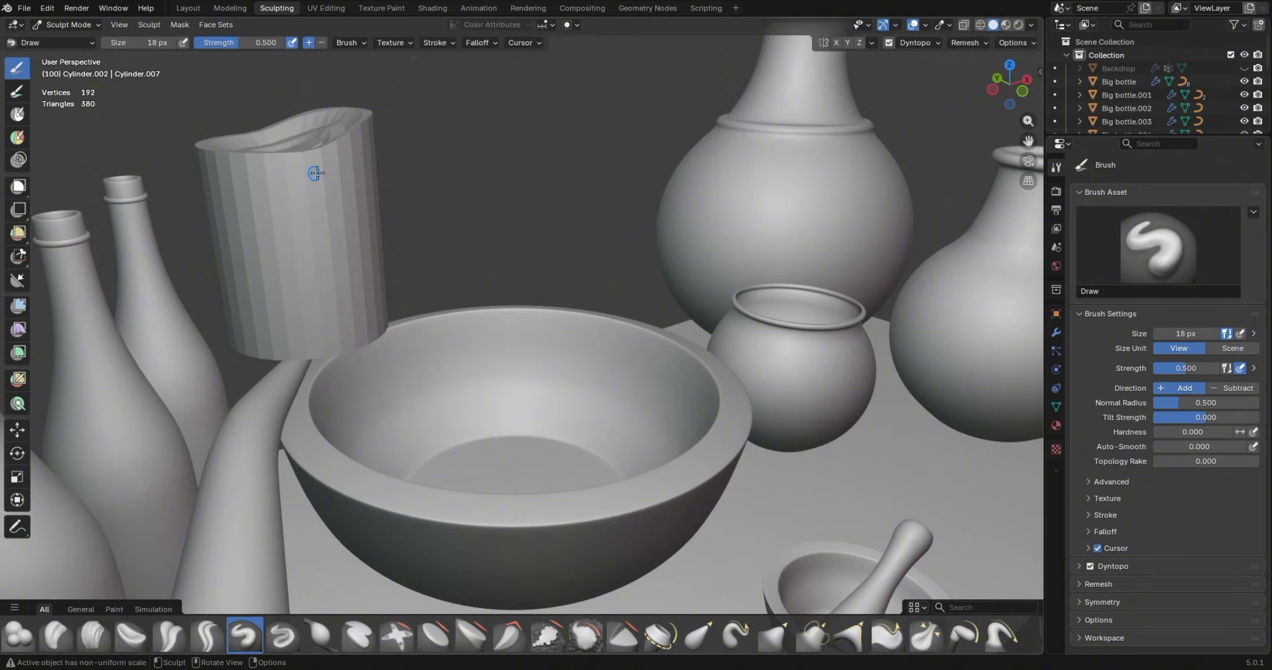
pyautogui.moveTo(323, 160); pyautogui.dragTo(325, 206)
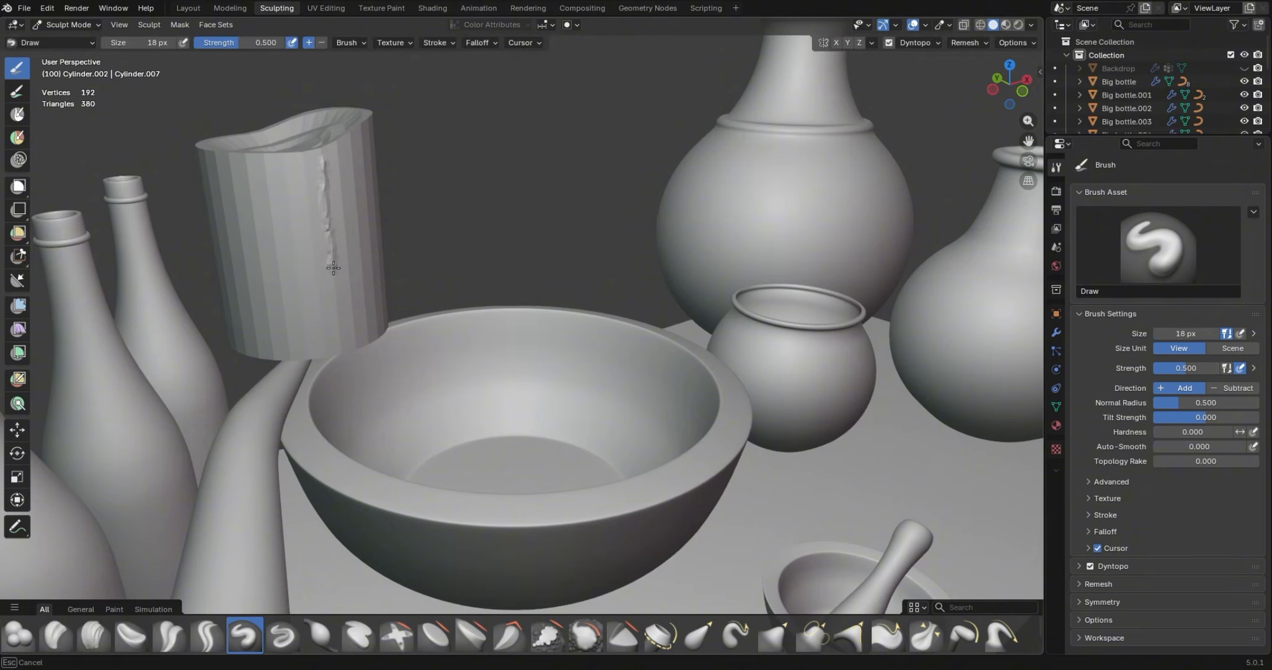
pyautogui.moveTo(333, 267); pyautogui.dragTo(333, 269)
pyautogui.moveTo(304, 162); pyautogui.dragTo(298, 156)
pyautogui.moveTo(295, 226); pyautogui.dragTo(297, 257)
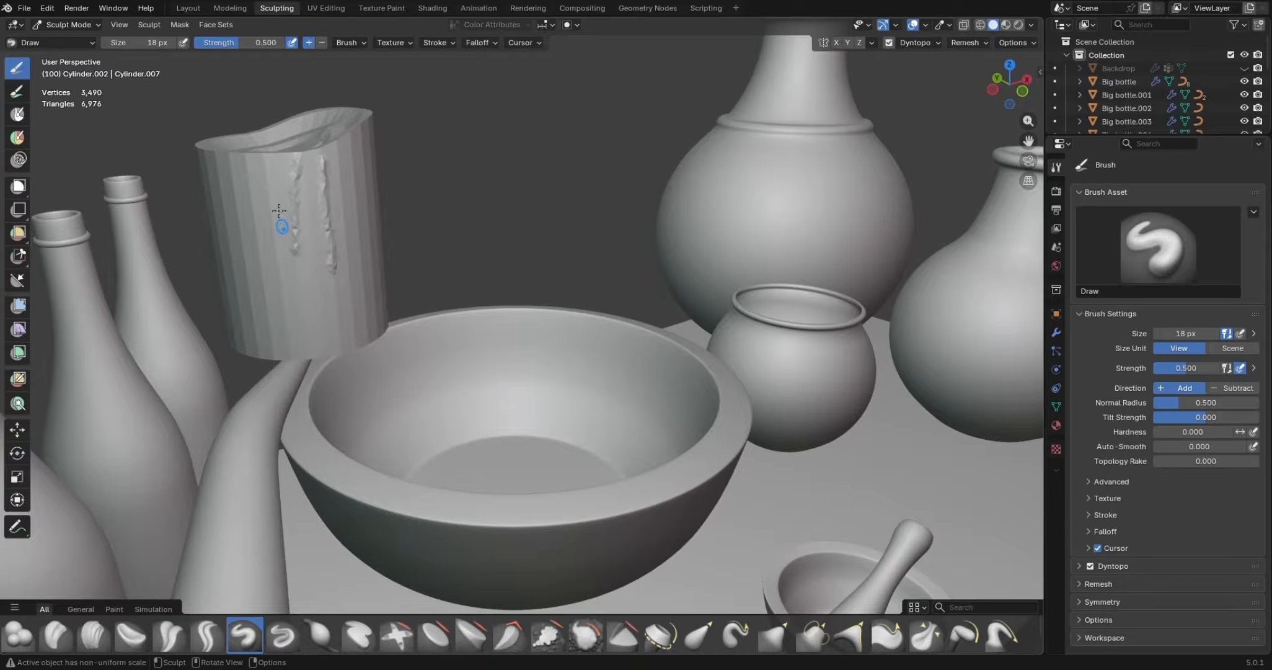
pyautogui.moveTo(265, 156); pyautogui.dragTo(270, 296)
pyautogui.moveTo(351, 131); pyautogui.dragTo(364, 248)
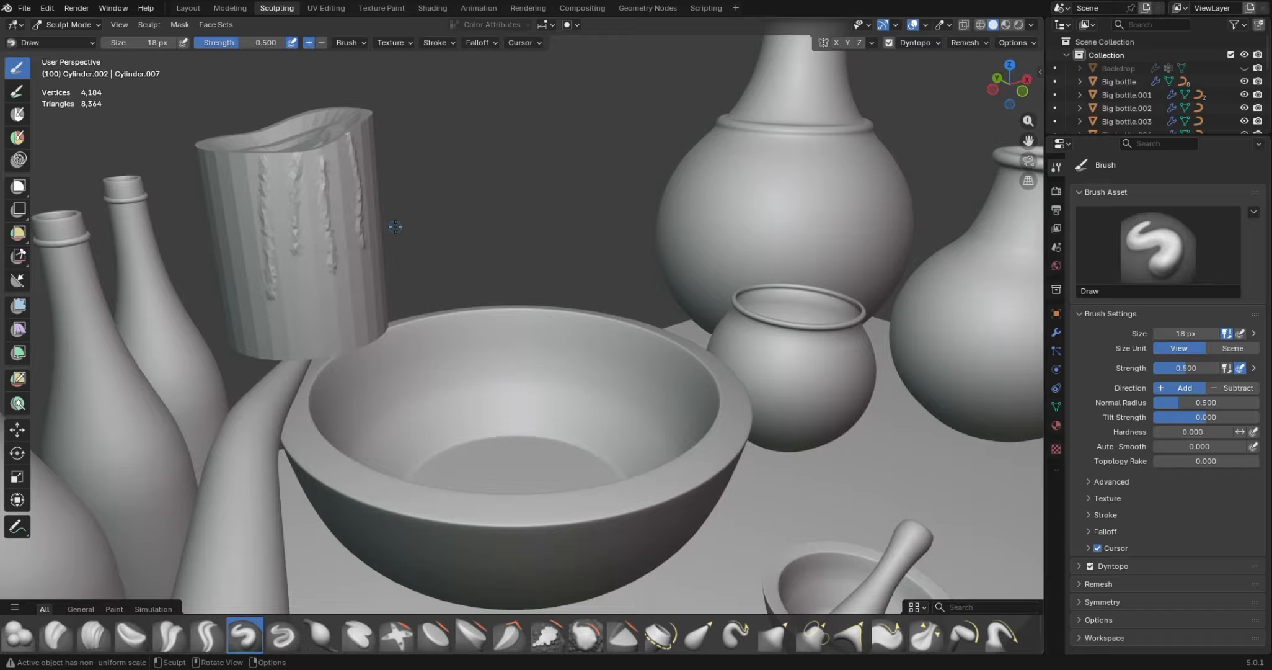
# Enlarge the Draw brush to 48 px and sculpt thicker vertical drips on the cylinder's adjoining side facing the bowl
pyautogui.press('f')
pyautogui.click(453, 196)
pyautogui.moveTo(367, 129); pyautogui.dragTo(379, 218)
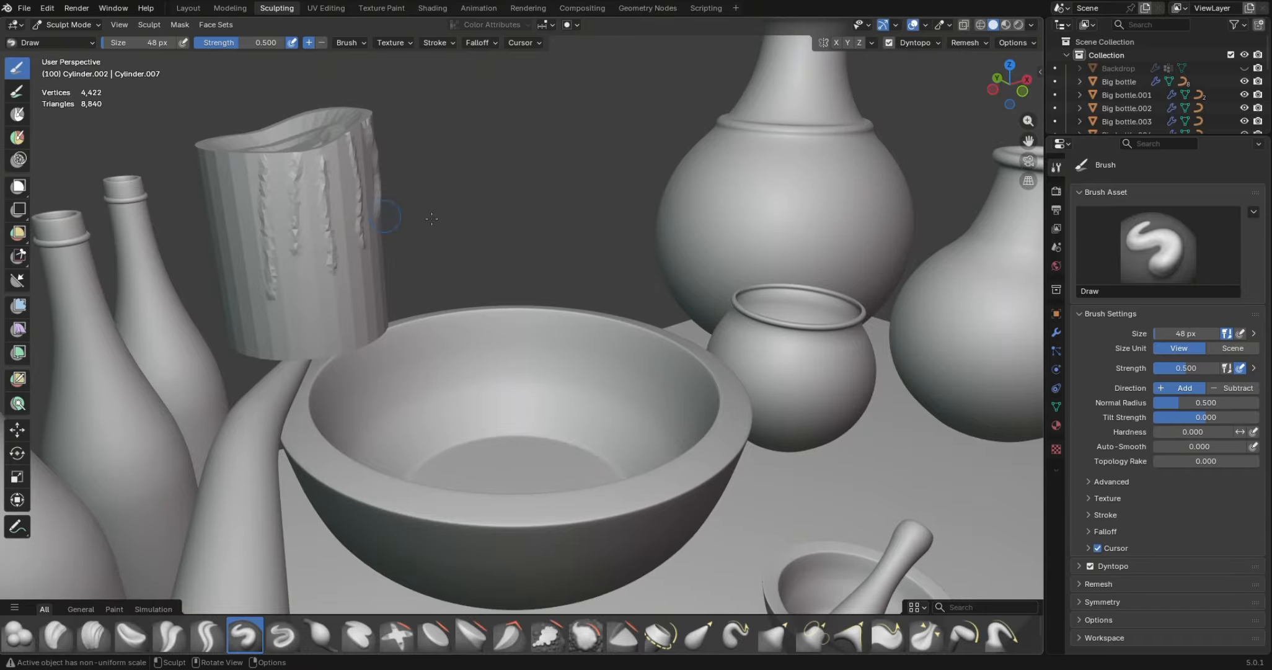
pyautogui.moveTo(1010, 87); pyautogui.dragTo(893, 96)
pyautogui.moveTo(770, 263); pyautogui.dragTo(764, 325)
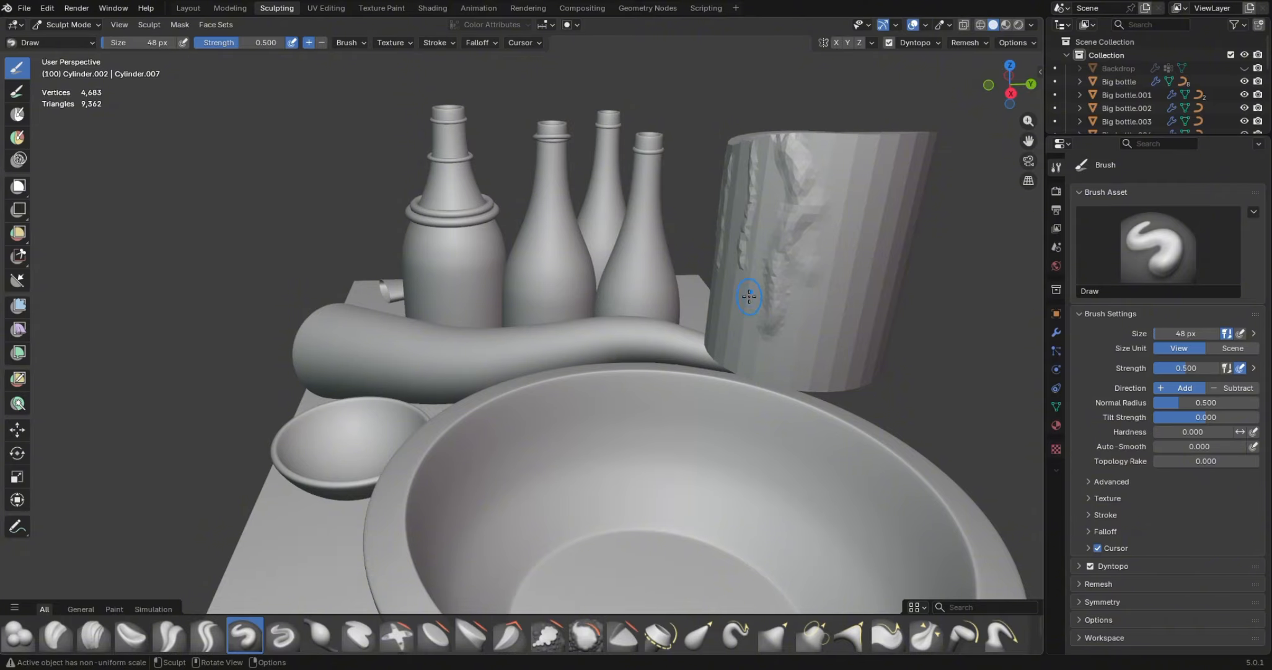
pyautogui.moveTo(882, 144); pyautogui.dragTo(863, 280)
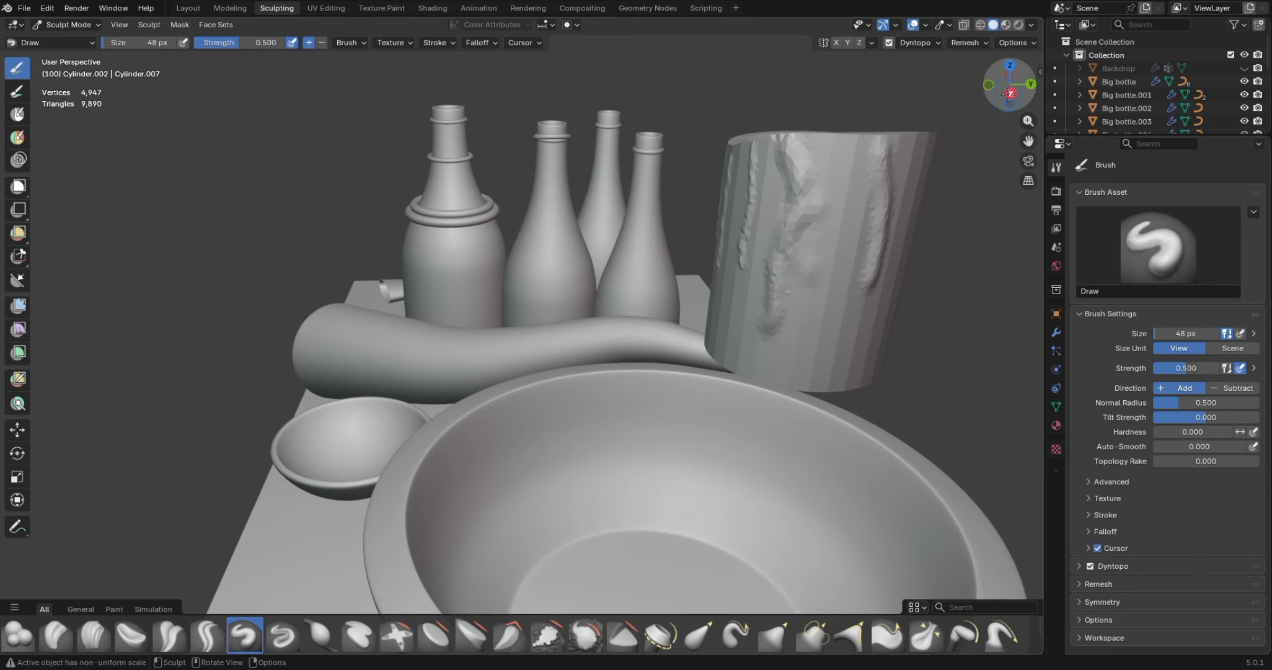
# Sculpt four long, wavy drips running down from the rim on the cylinder's still smooth side
pyautogui.moveTo(1013, 87); pyautogui.dragTo(906, 93)
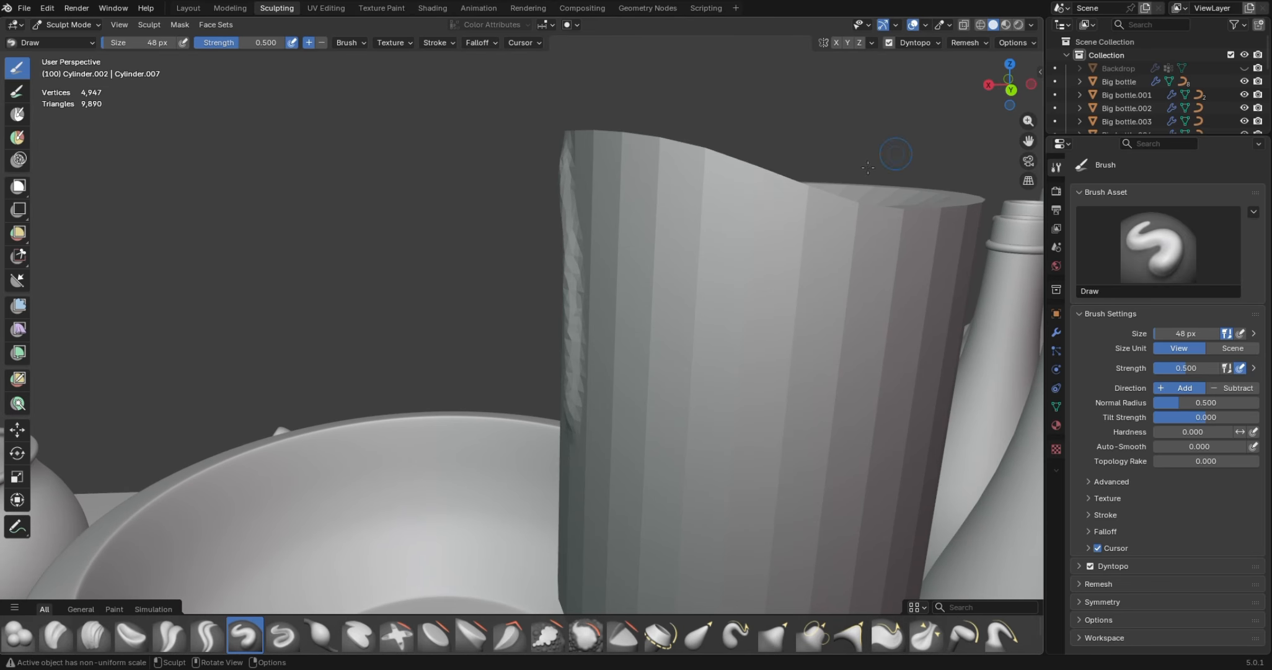
pyautogui.moveTo(647, 142); pyautogui.dragTo(631, 448)
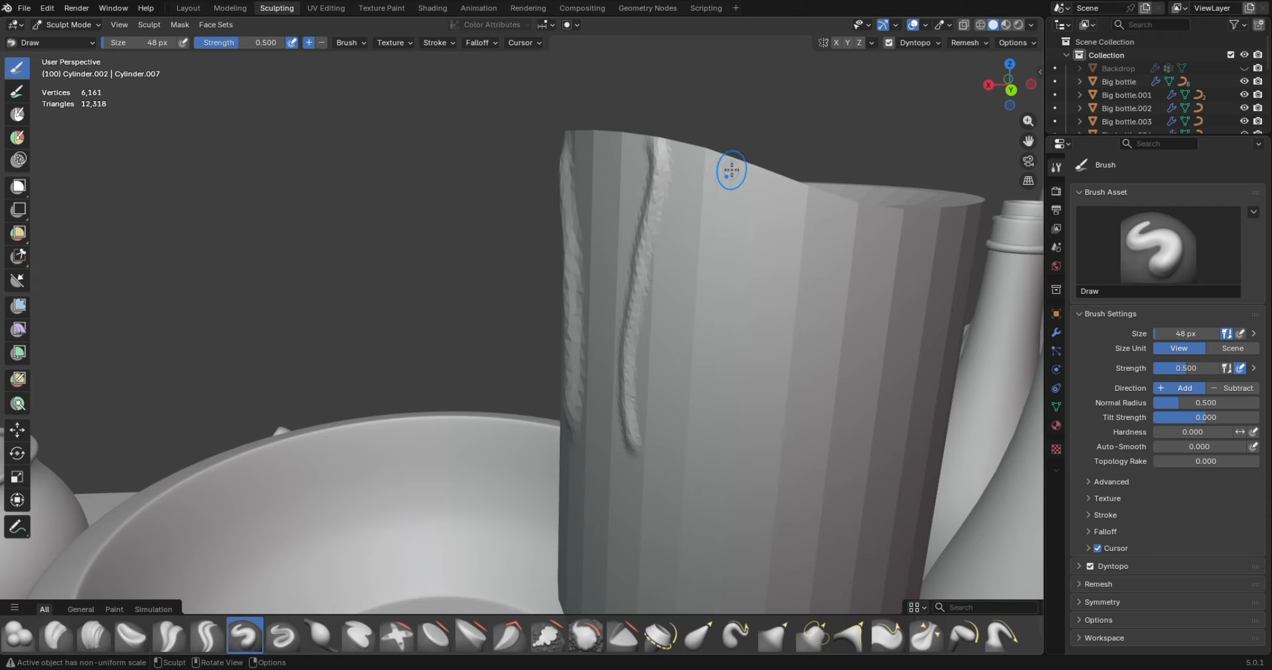
pyautogui.moveTo(728, 160)
pyautogui.mouseDown()
pyautogui.moveTo(736, 480)
pyautogui.moveTo(719, 513)
pyautogui.mouseUp()
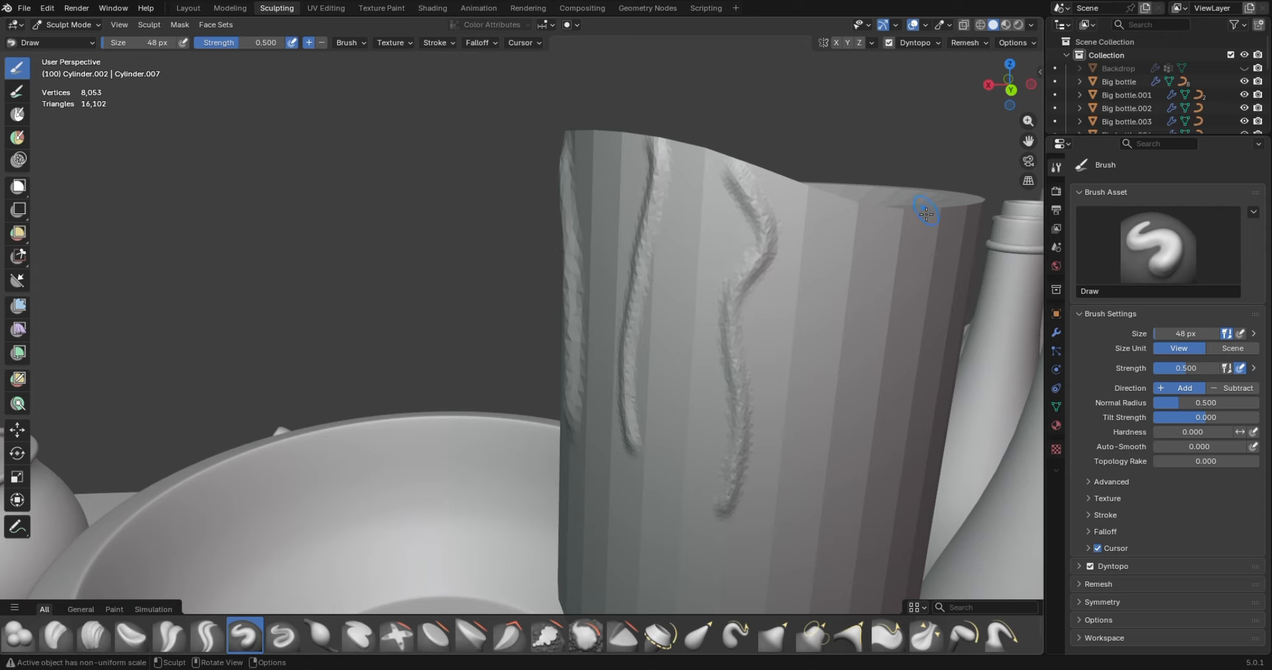
pyautogui.moveTo(1028, 142); pyautogui.dragTo(657, 64)
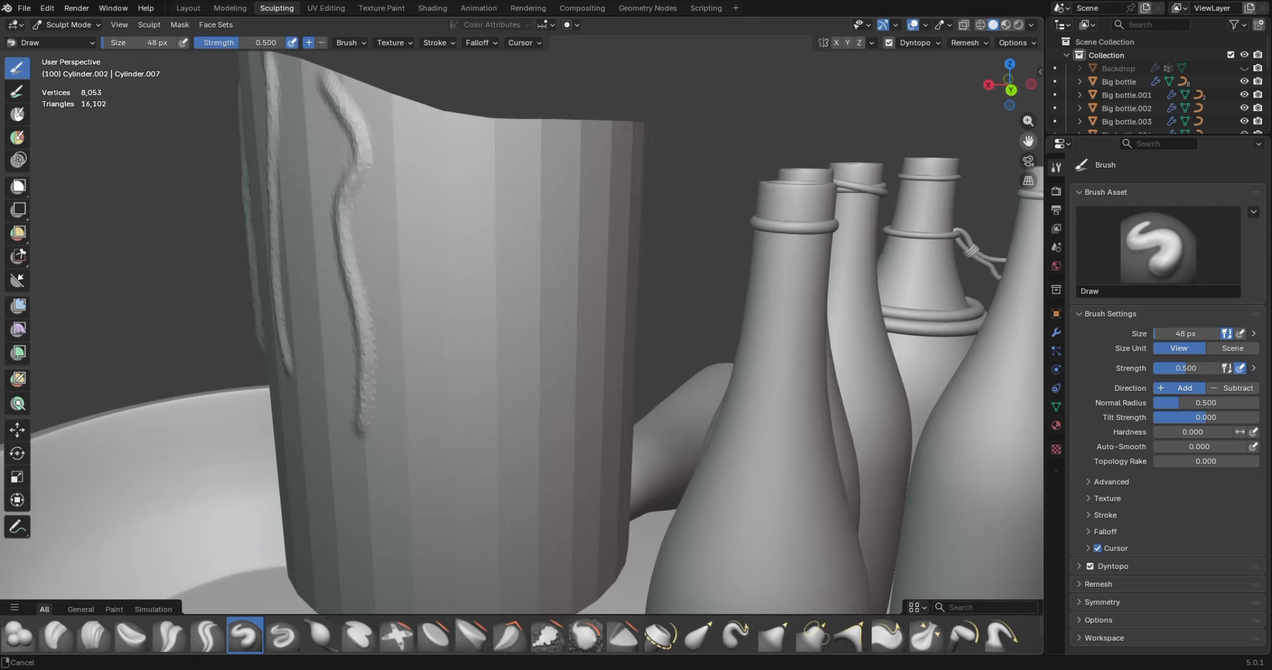
pyautogui.moveTo(466, 116); pyautogui.dragTo(468, 442)
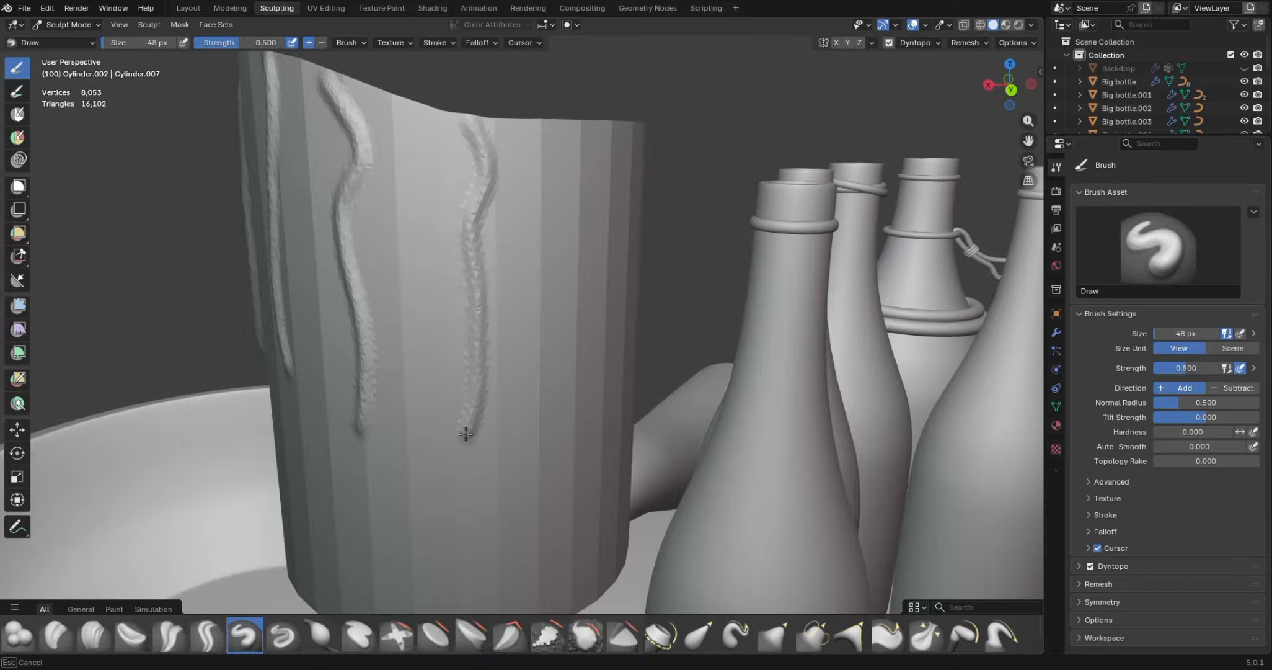
pyautogui.moveTo(581, 127)
pyautogui.mouseDown()
pyautogui.moveTo(592, 204)
pyautogui.moveTo(583, 426)
pyautogui.mouseUp()
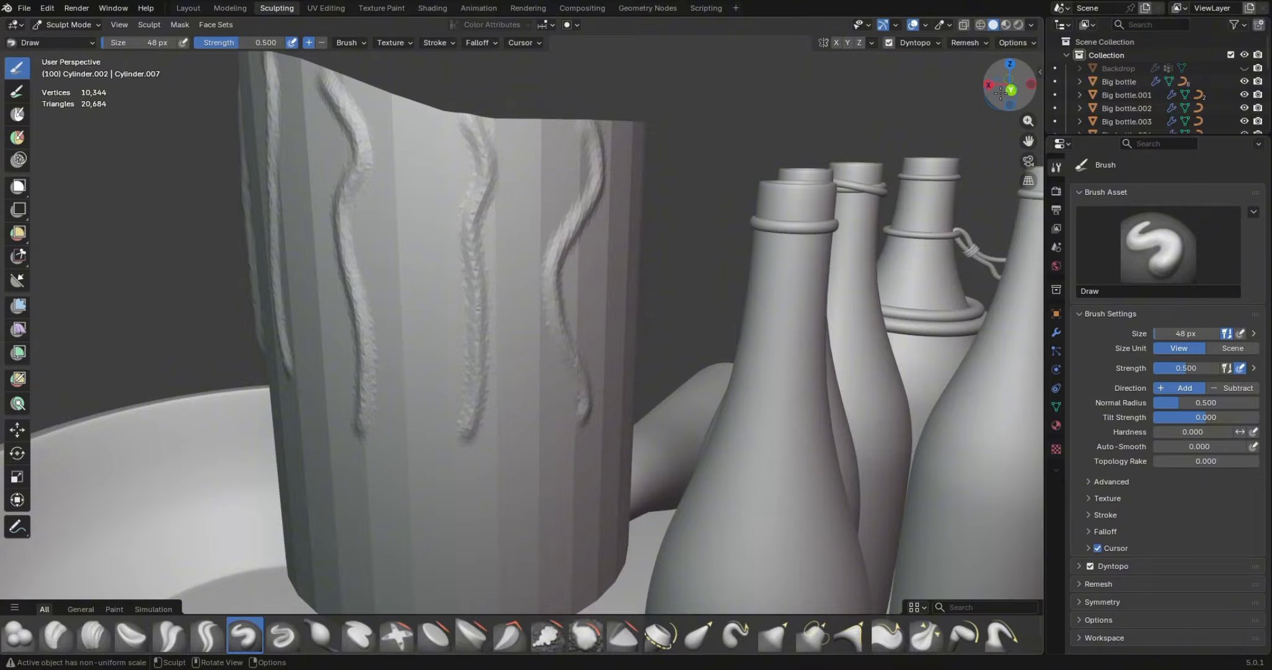
# Try a Dyntopo detail size of 12 px with a test stroke on the cylinder, and restore the detail size to 5 px
pyautogui.moveTo(1009, 87); pyautogui.dragTo(911, 108)
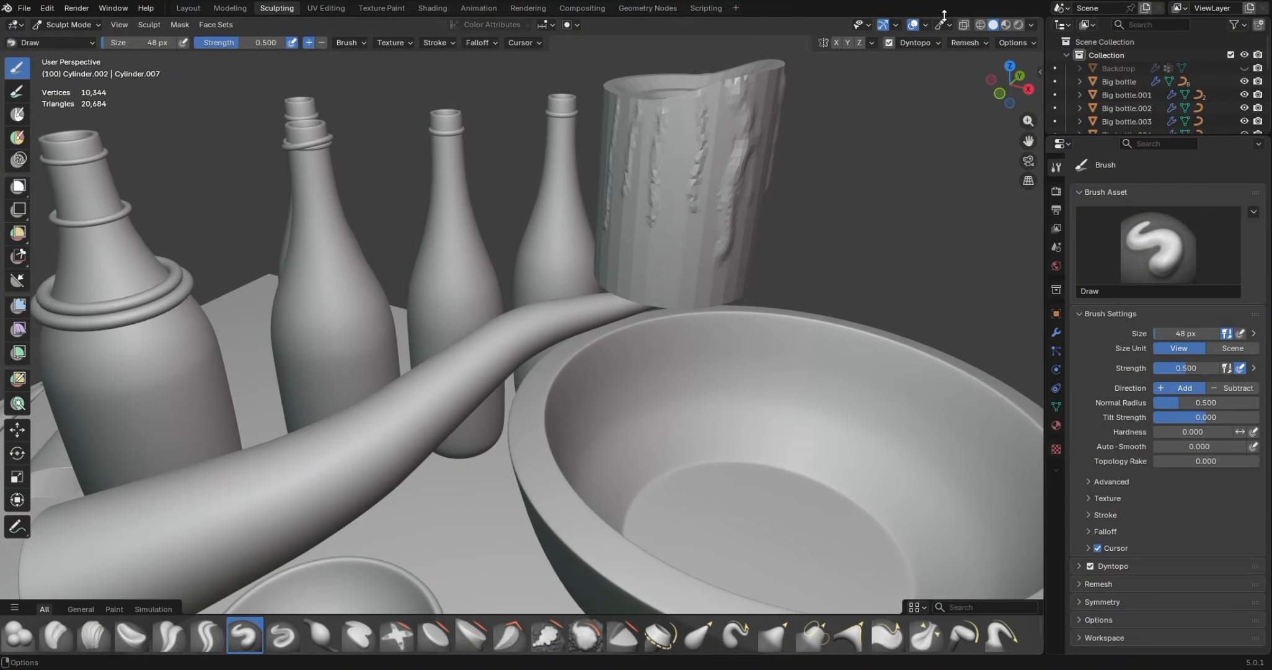
pyautogui.click(930, 40)
pyautogui.click(935, 66)
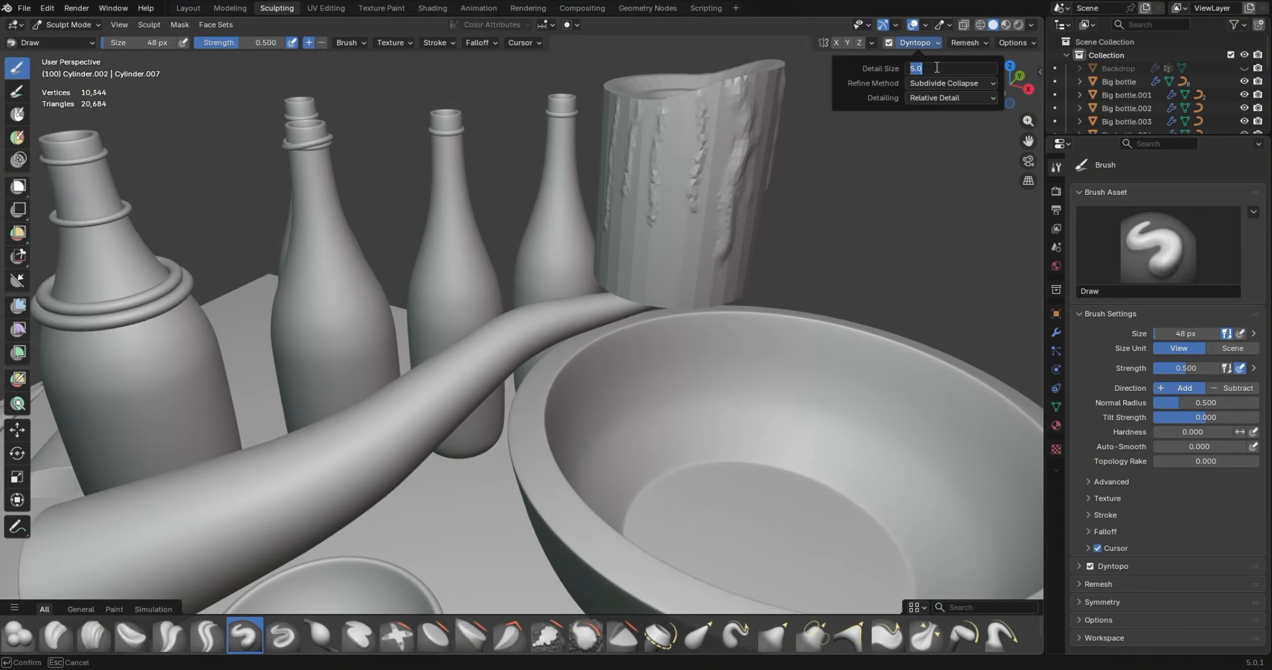
pyautogui.write('12')
pyautogui.press('Return')
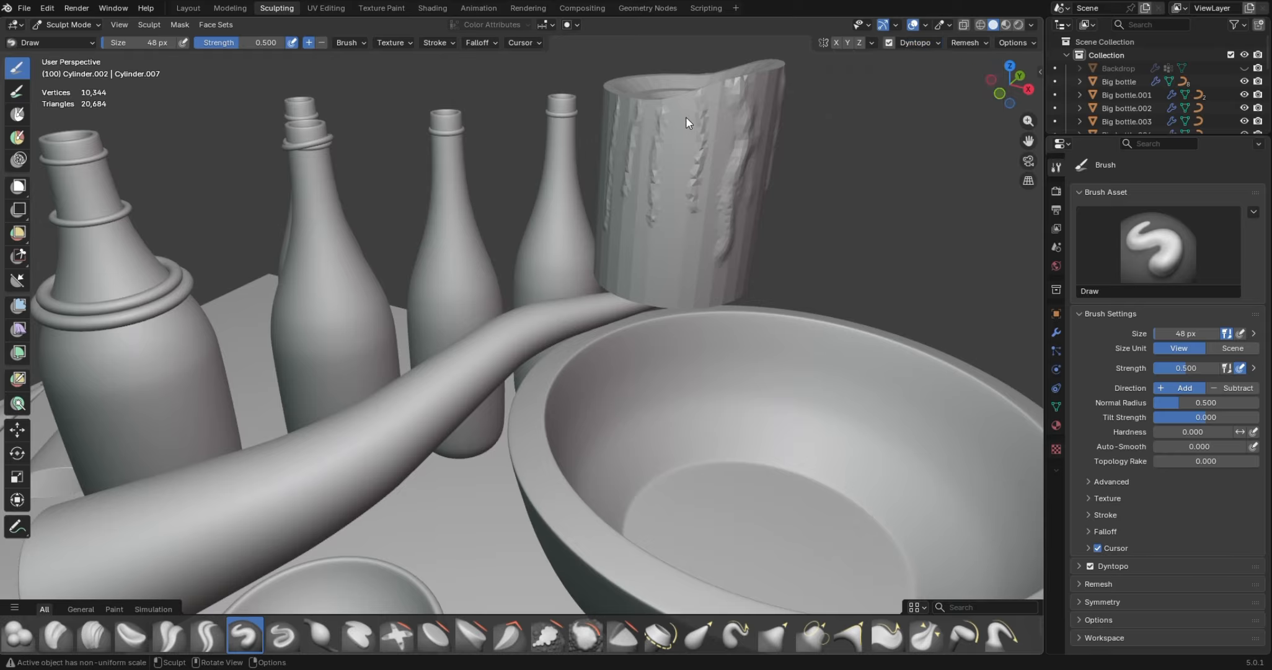
pyautogui.moveTo(685, 115); pyautogui.dragTo(685, 206)
pyautogui.click(922, 42)
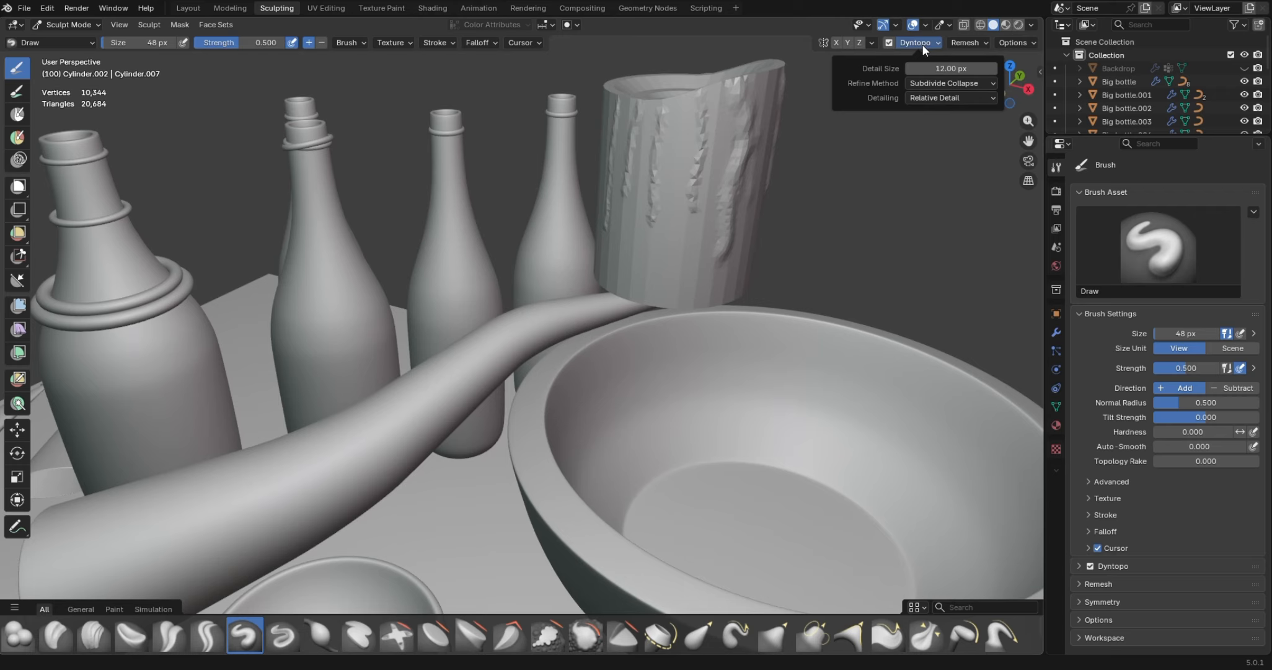
pyautogui.click(931, 67)
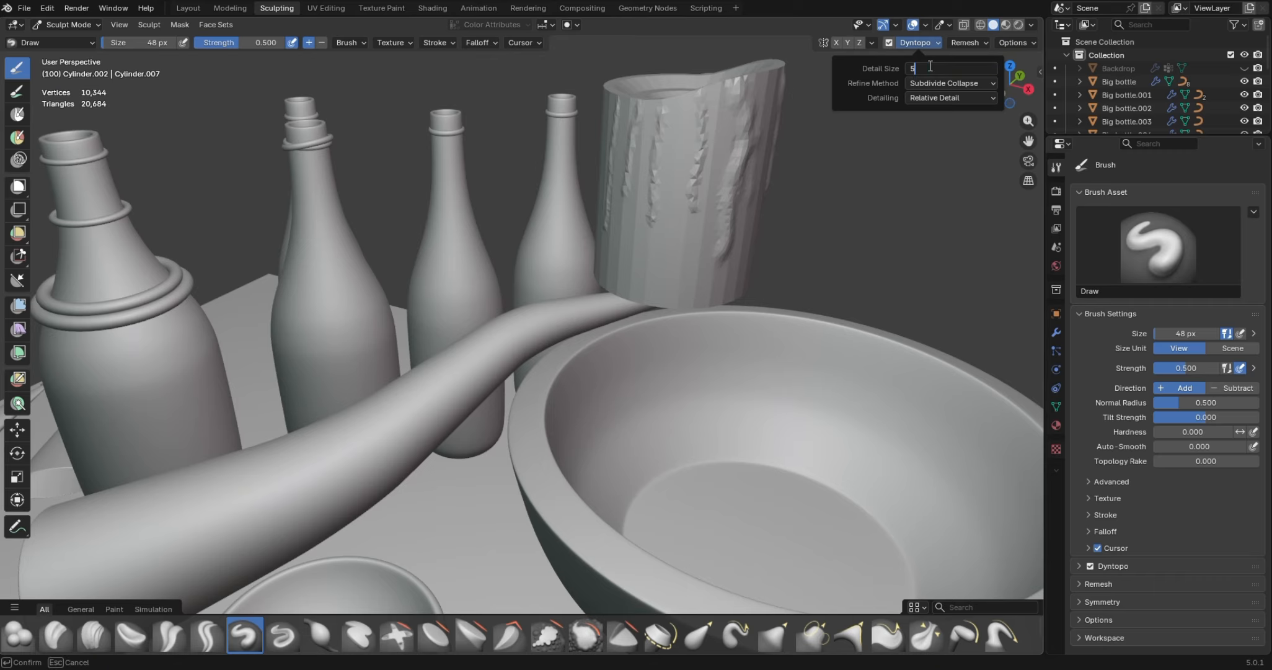
pyautogui.press('Return')
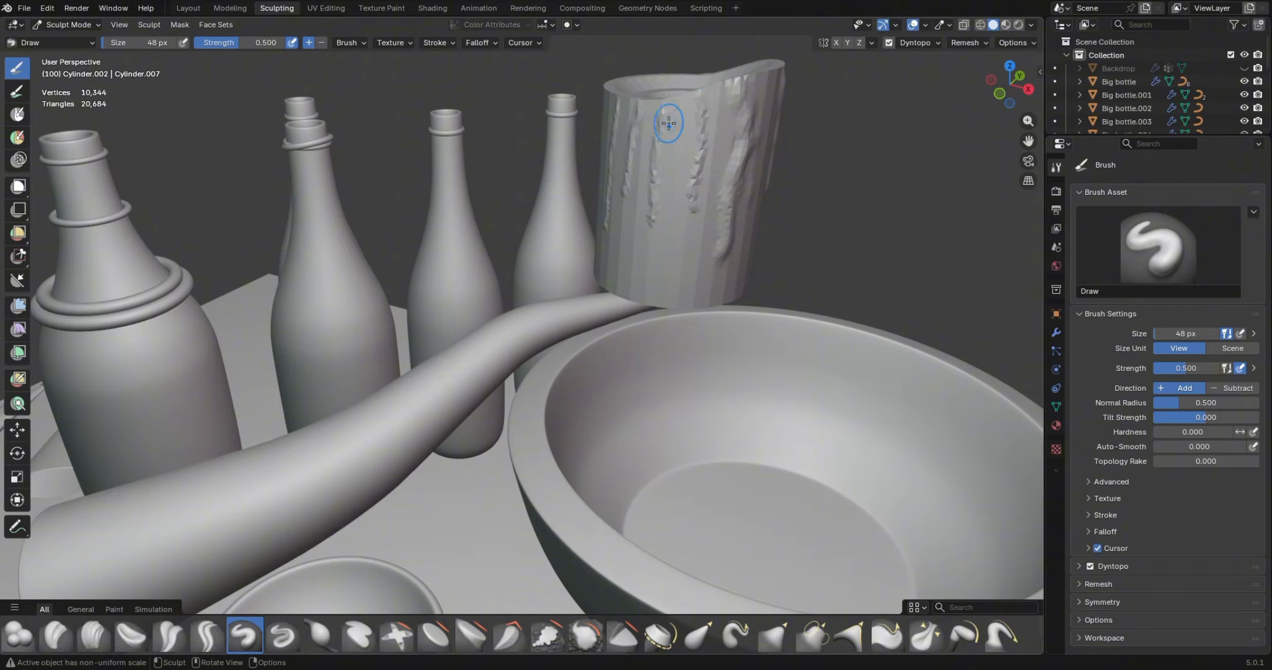
# Sculpt long drips over the bowl-facing side and the side behind the bottles, extending them towards the cylinder's base
pyautogui.moveTo(665, 110); pyautogui.dragTo(655, 279)
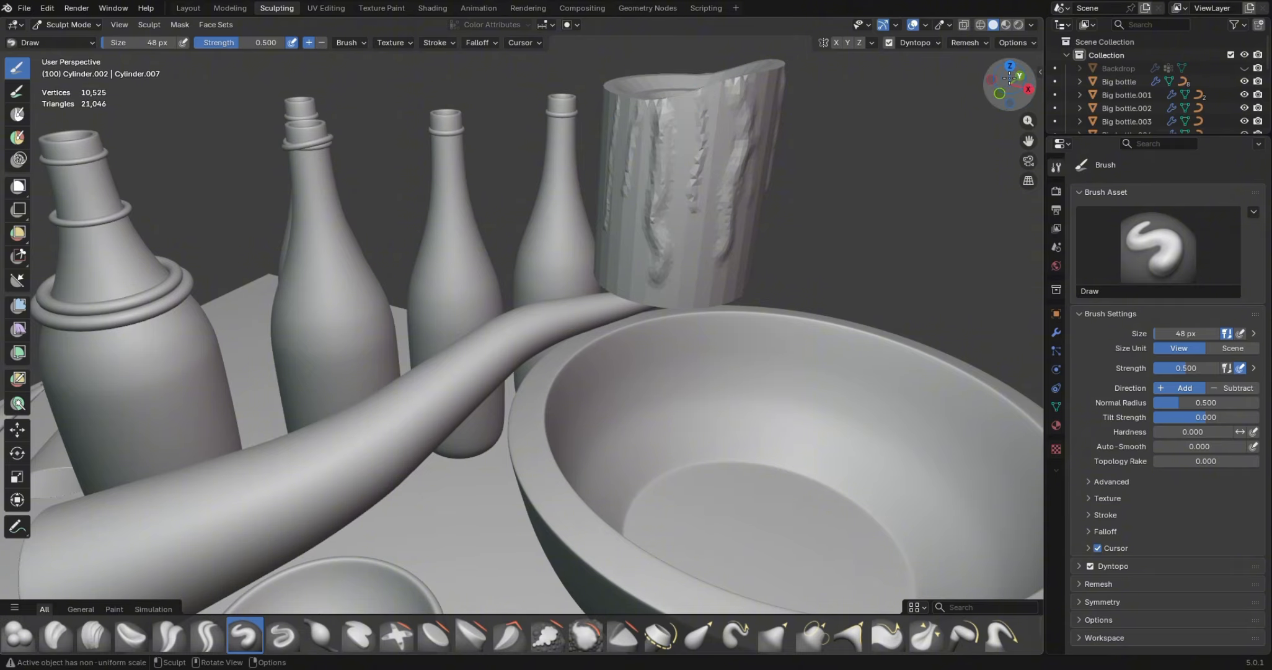
pyautogui.moveTo(1009, 77)
pyautogui.mouseDown()
pyautogui.moveTo(936, 81)
pyautogui.moveTo(871, 113)
pyautogui.mouseUp()
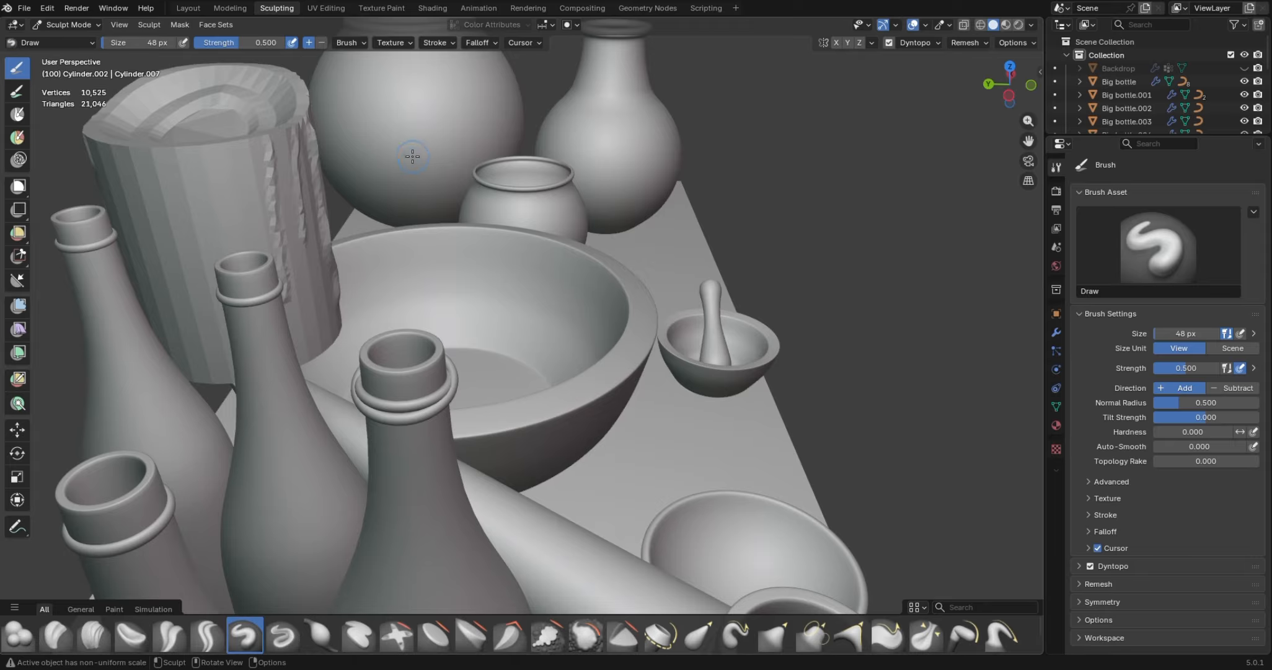
pyautogui.moveTo(125, 166); pyautogui.dragTo(183, 350)
pyautogui.moveTo(204, 150)
pyautogui.mouseDown()
pyautogui.moveTo(239, 299)
pyautogui.moveTo(268, 345)
pyautogui.mouseUp()
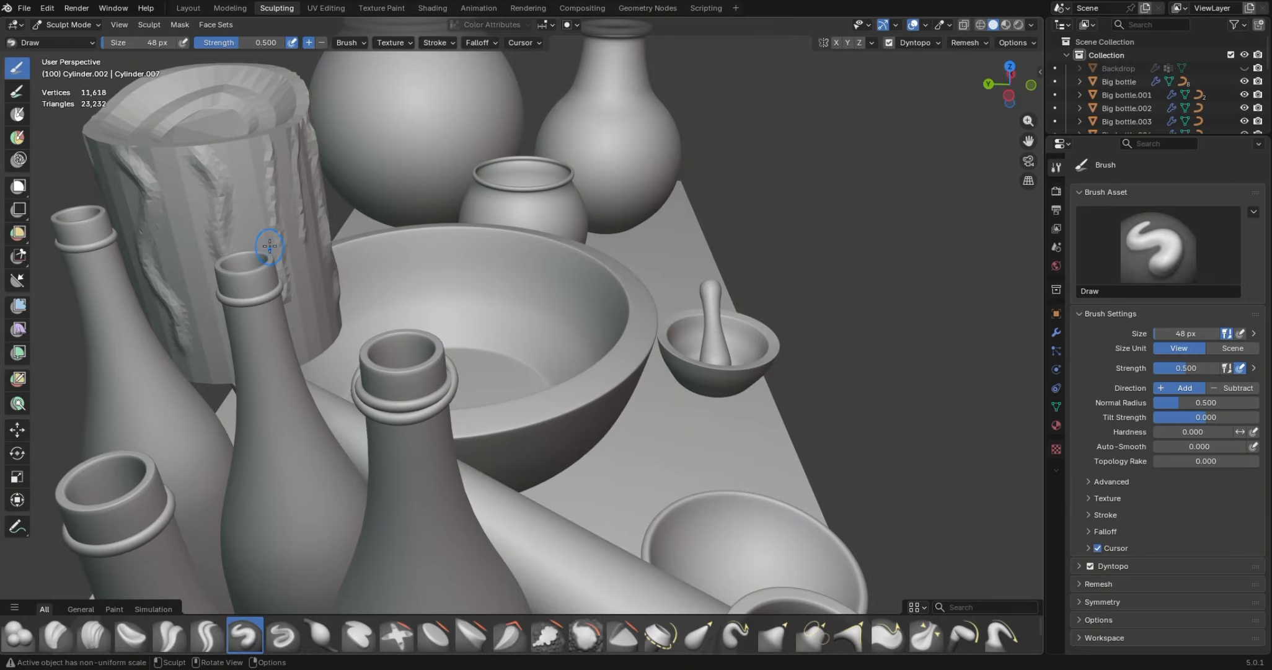
pyautogui.moveTo(270, 246); pyautogui.dragTo(323, 355)
pyautogui.moveTo(311, 221); pyautogui.dragTo(328, 270)
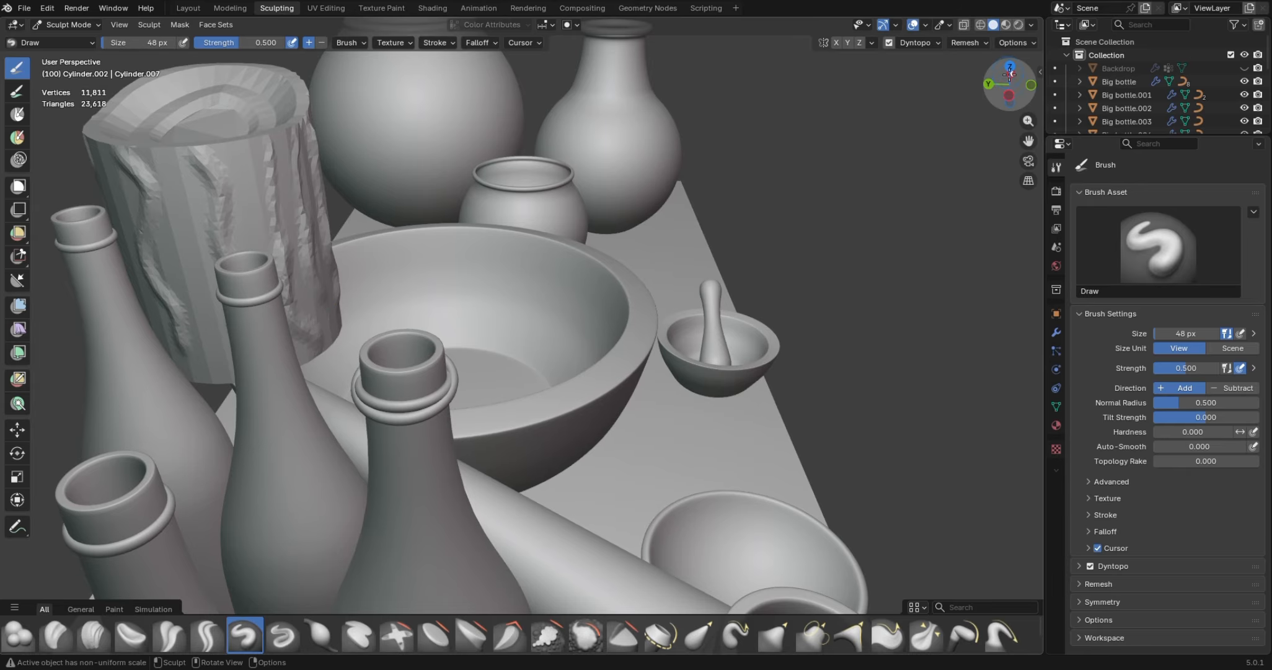
# Extend and thicken the drips on the cylinder's bottle-facing side with long strokes reaching its bottom edge
pyautogui.moveTo(1005, 91)
pyautogui.mouseDown()
pyautogui.moveTo(1144, 65)
pyautogui.moveTo(1016, 87)
pyautogui.mouseUp()
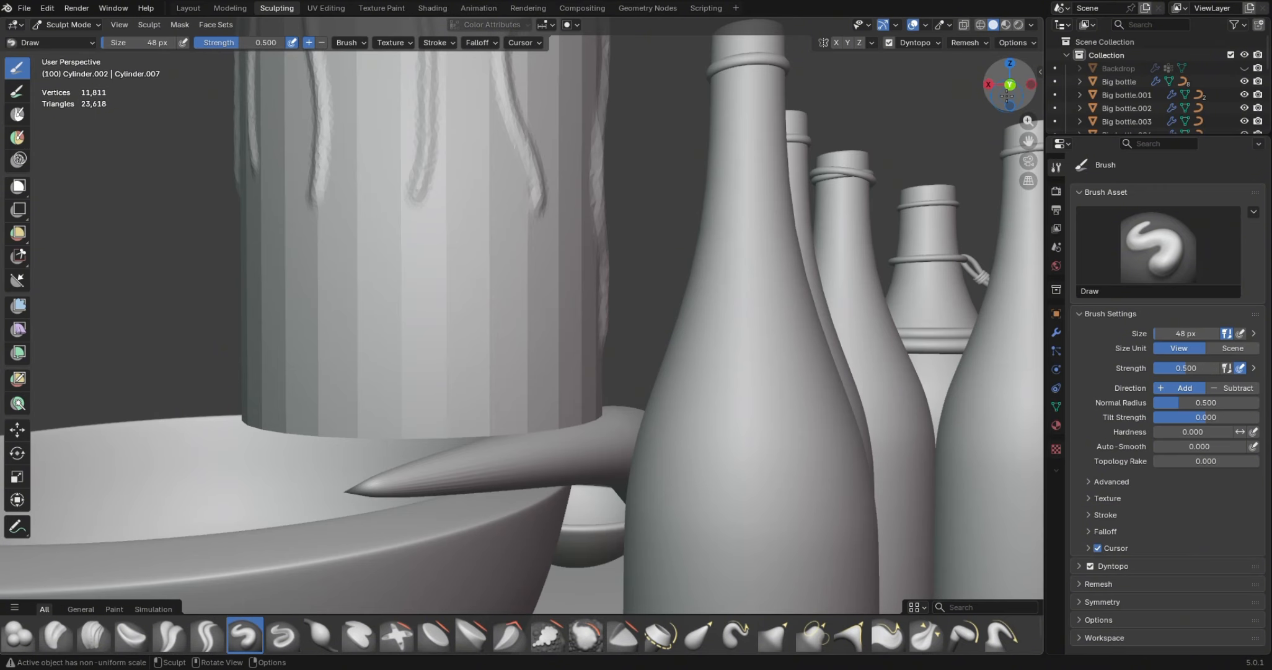
pyautogui.moveTo(512, 403); pyautogui.dragTo(527, 109)
pyautogui.moveTo(391, 440)
pyautogui.mouseDown()
pyautogui.moveTo(411, 372)
pyautogui.moveTo(389, 152)
pyautogui.moveTo(397, 91)
pyautogui.moveTo(441, 134)
pyautogui.moveTo(445, 285)
pyautogui.mouseUp()
pyautogui.scroll(-5, 399, 94)
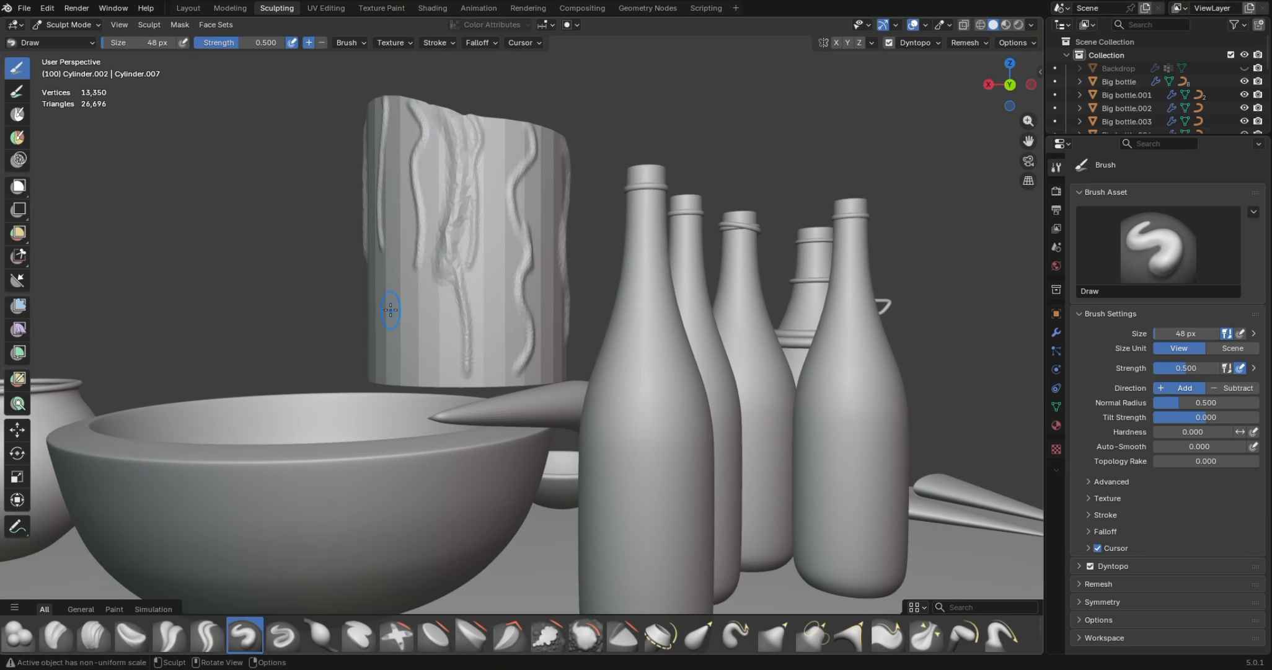
pyautogui.moveTo(397, 148); pyautogui.dragTo(428, 387)
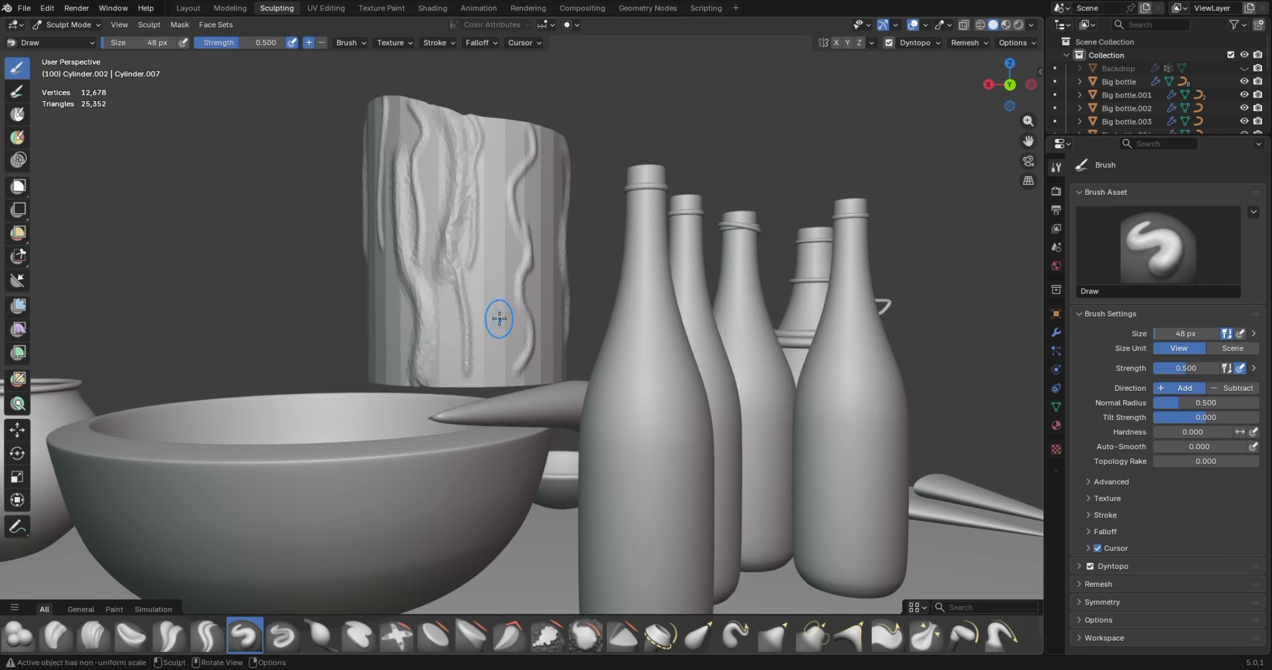
# Using the Blob brush, build up a bulging, uneven rim along the cylinder's top edge on the bottle-facing side
pyautogui.moveTo(1007, 90)
pyautogui.mouseDown()
pyautogui.moveTo(883, 144)
pyautogui.moveTo(983, 101)
pyautogui.mouseUp()
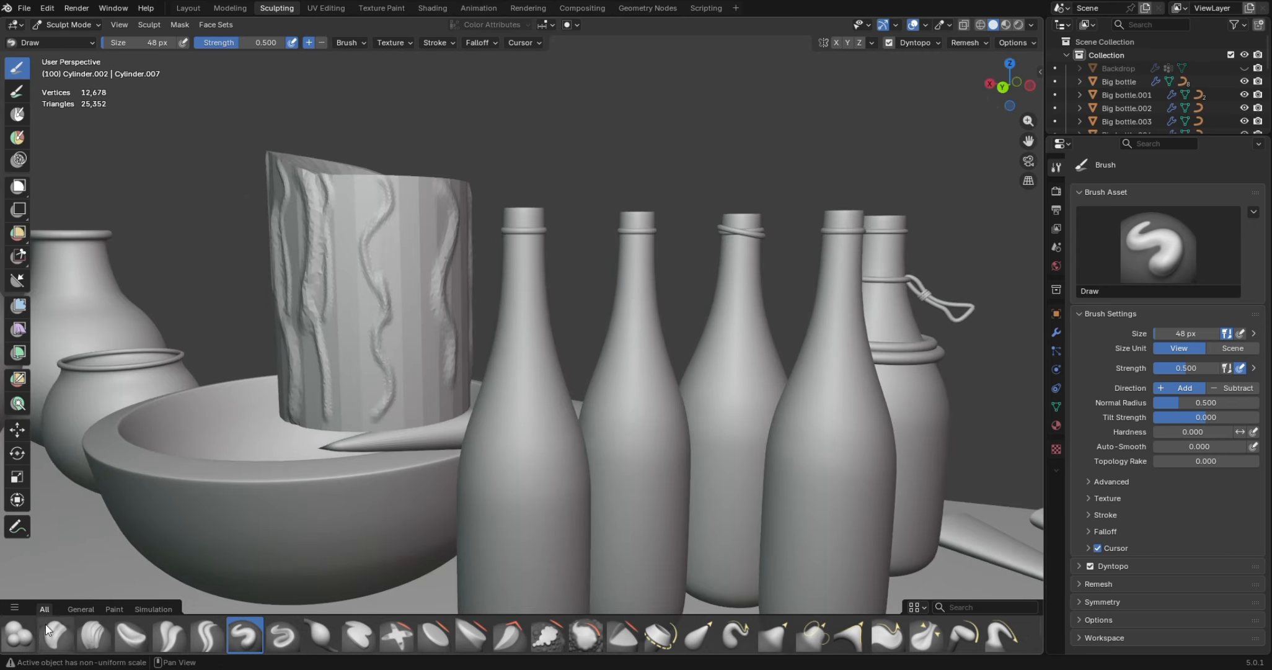
pyautogui.click(18, 634)
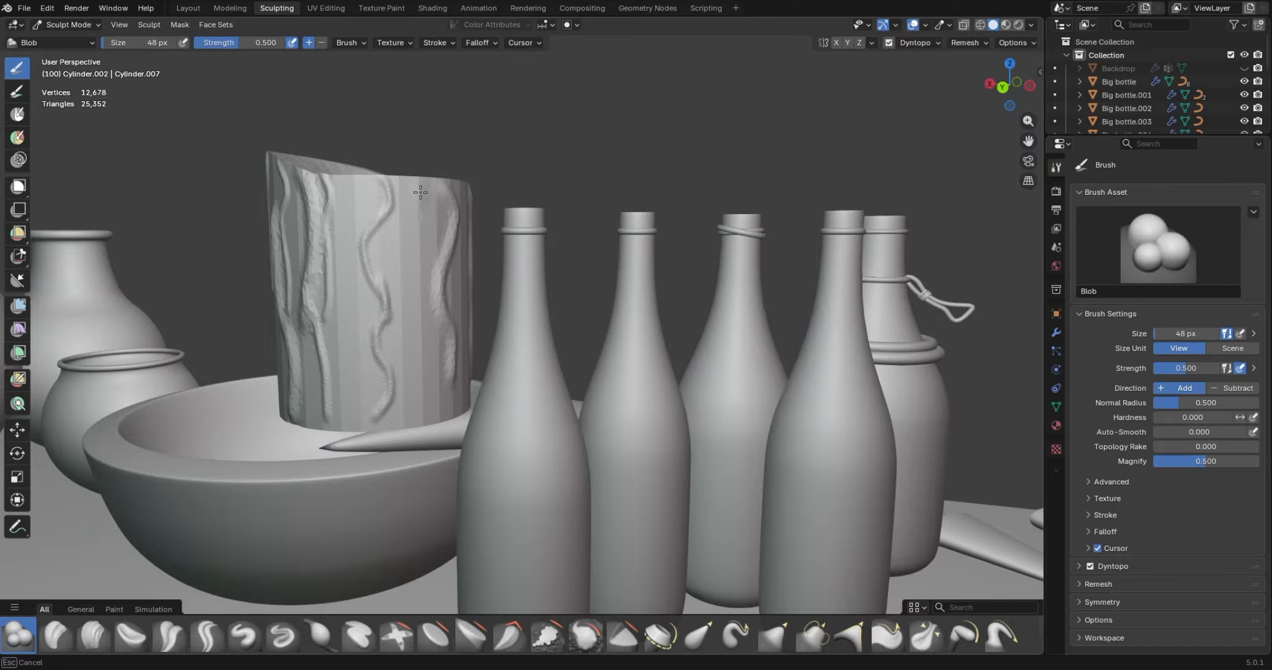
pyautogui.moveTo(420, 192)
pyautogui.mouseDown()
pyautogui.moveTo(438, 192)
pyautogui.moveTo(334, 197)
pyautogui.moveTo(381, 204)
pyautogui.mouseUp()
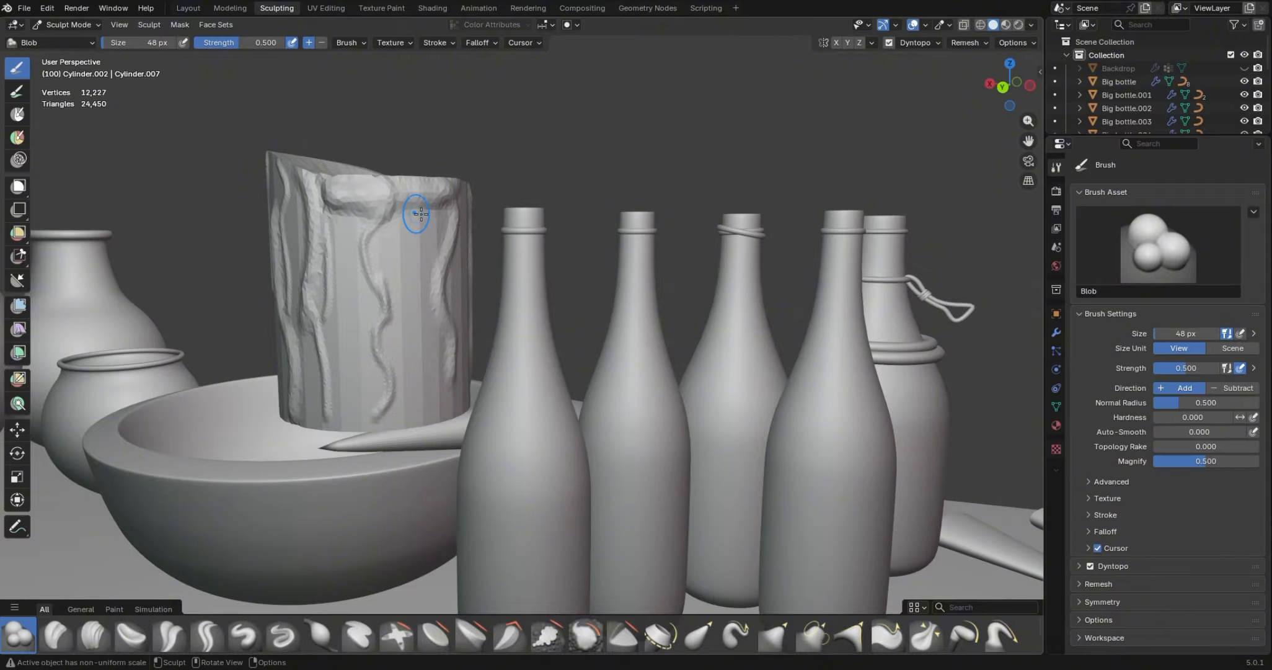
pyautogui.moveTo(1020, 92)
pyautogui.mouseDown()
pyautogui.moveTo(372, 267)
pyautogui.moveTo(328, 306)
pyautogui.moveTo(268, 300)
pyautogui.mouseUp()
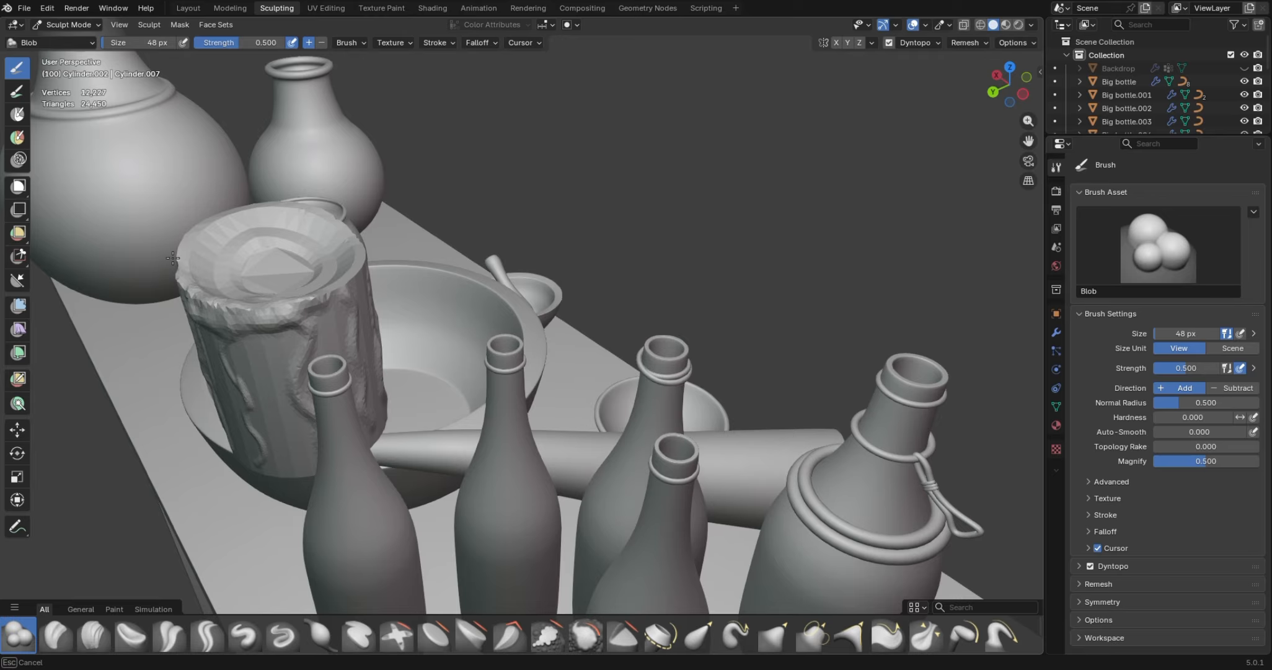
pyautogui.moveTo(183, 275)
pyautogui.mouseDown()
pyautogui.moveTo(345, 292)
pyautogui.moveTo(366, 251)
pyautogui.mouseUp()
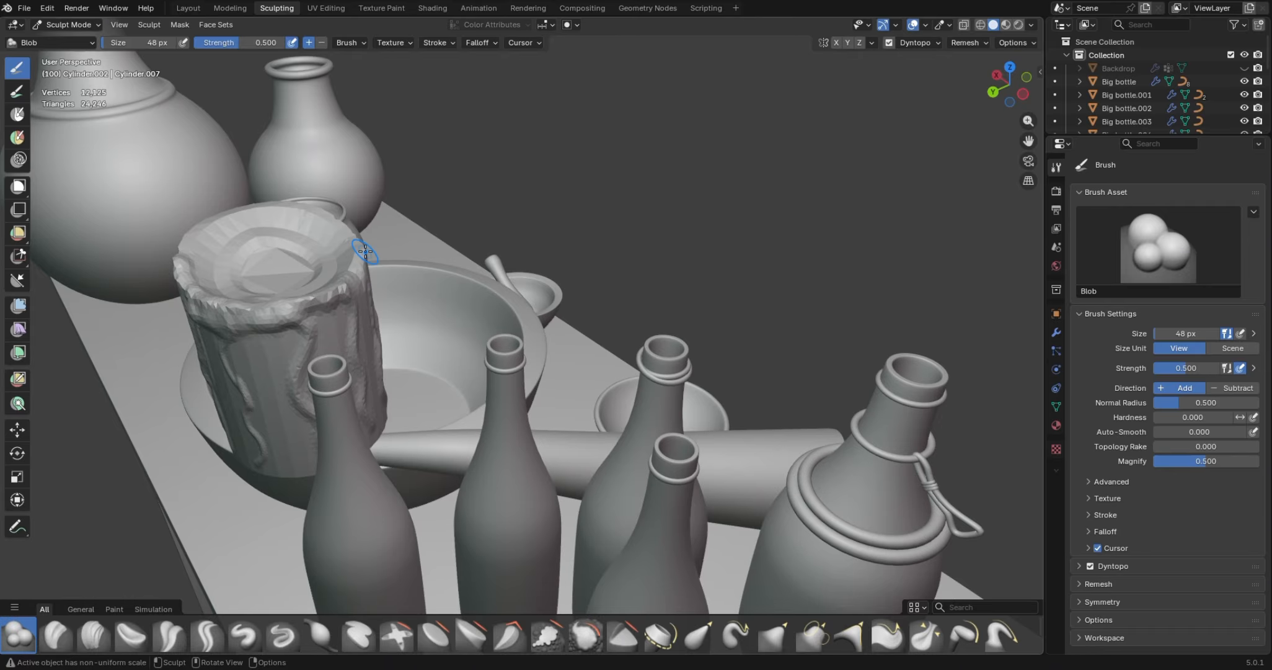
# Continue the lumpy Blob build-up around the rest of the cylinder's top rim, above the drips facing the bowl
pyautogui.moveTo(1008, 86); pyautogui.dragTo(856, 89)
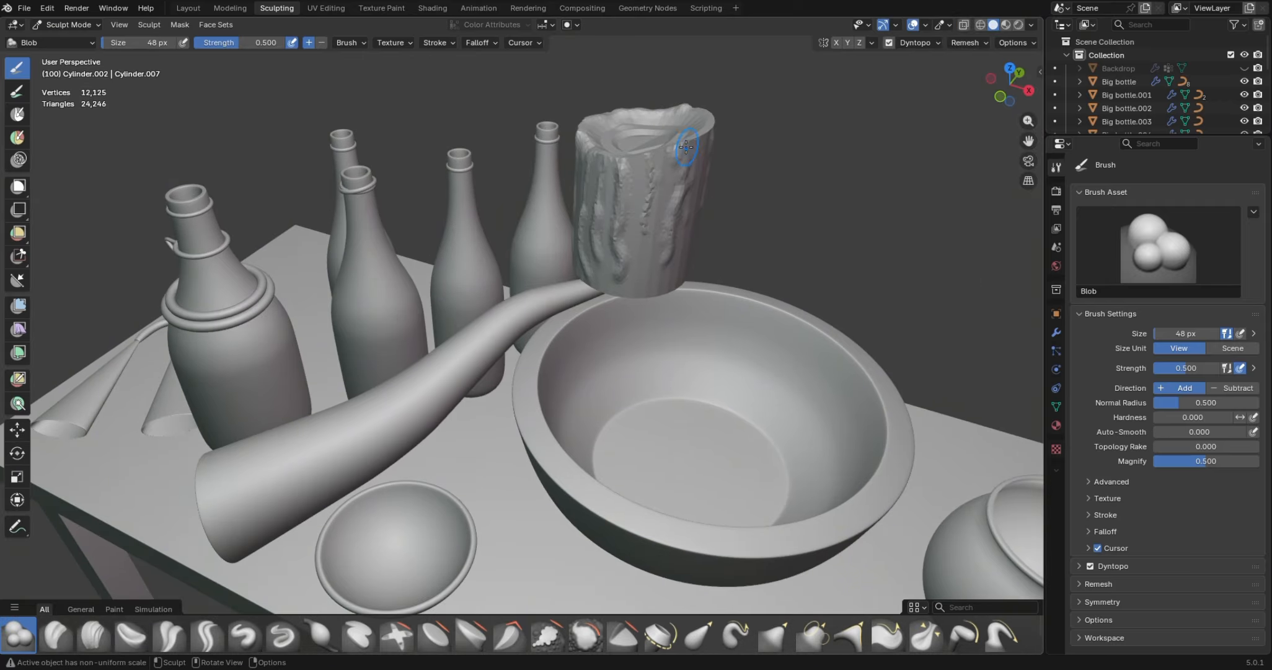
pyautogui.moveTo(625, 158)
pyautogui.mouseDown()
pyautogui.moveTo(704, 134)
pyautogui.moveTo(689, 142)
pyautogui.mouseUp()
pyautogui.moveTo(1011, 86)
pyautogui.mouseDown()
pyautogui.moveTo(943, 99)
pyautogui.moveTo(833, 51)
pyautogui.mouseUp()
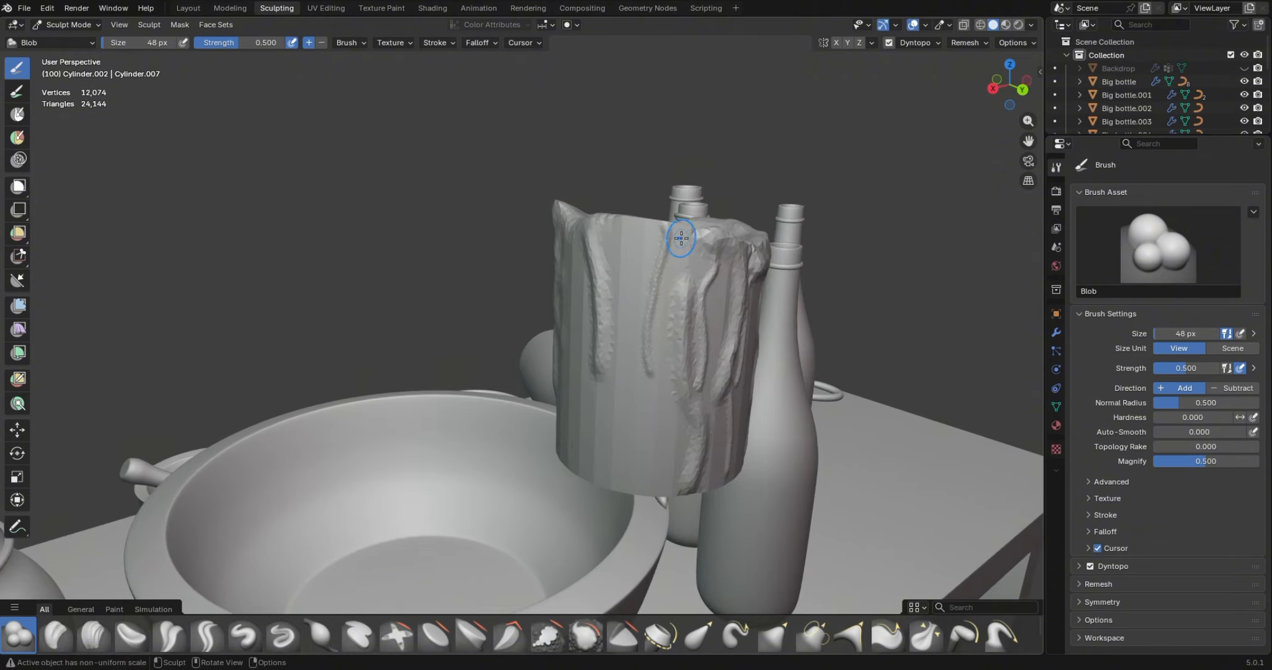
pyautogui.moveTo(660, 236)
pyautogui.mouseDown()
pyautogui.moveTo(645, 217)
pyautogui.moveTo(642, 229)
pyautogui.moveTo(688, 232)
pyautogui.moveTo(601, 234)
pyautogui.mouseUp()
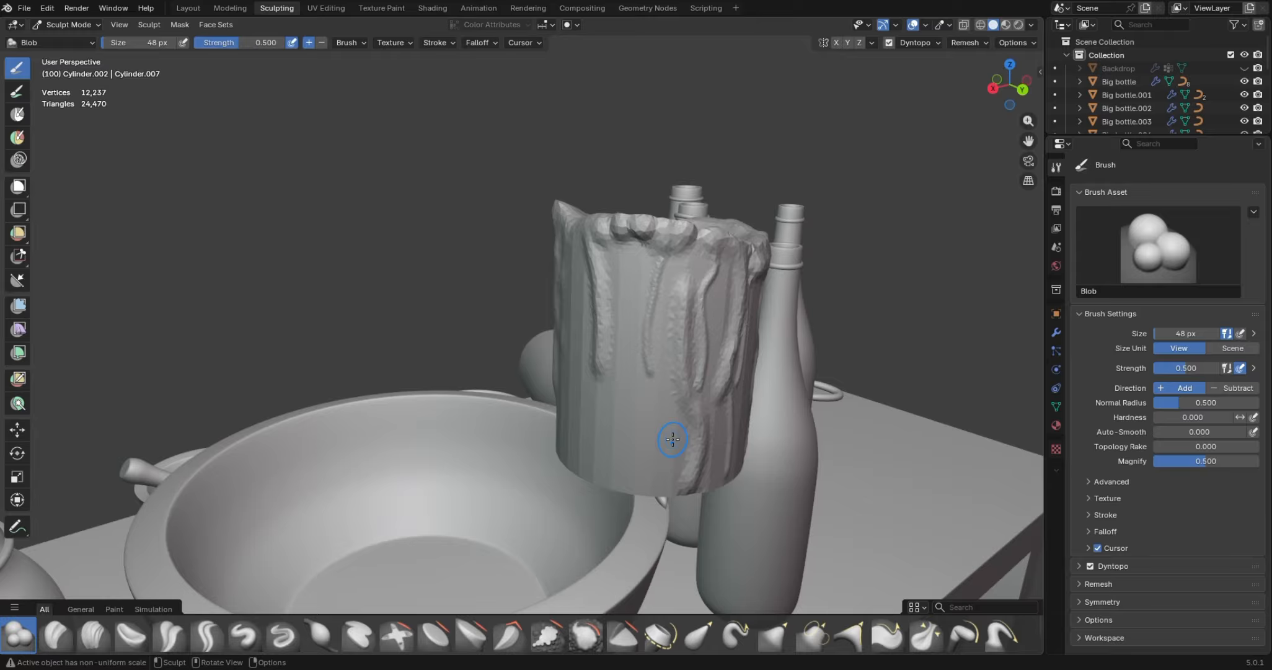
pyautogui.press('f')
pyautogui.click(715, 438)
pyautogui.moveTo(689, 447)
pyautogui.mouseDown()
pyautogui.moveTo(668, 468)
pyautogui.moveTo(611, 453)
pyautogui.mouseUp()
pyautogui.moveTo(684, 444); pyautogui.dragTo(731, 458)
pyautogui.hotkey('ctrl', 'z')
pyautogui.hotkey('ctrl', 'z')
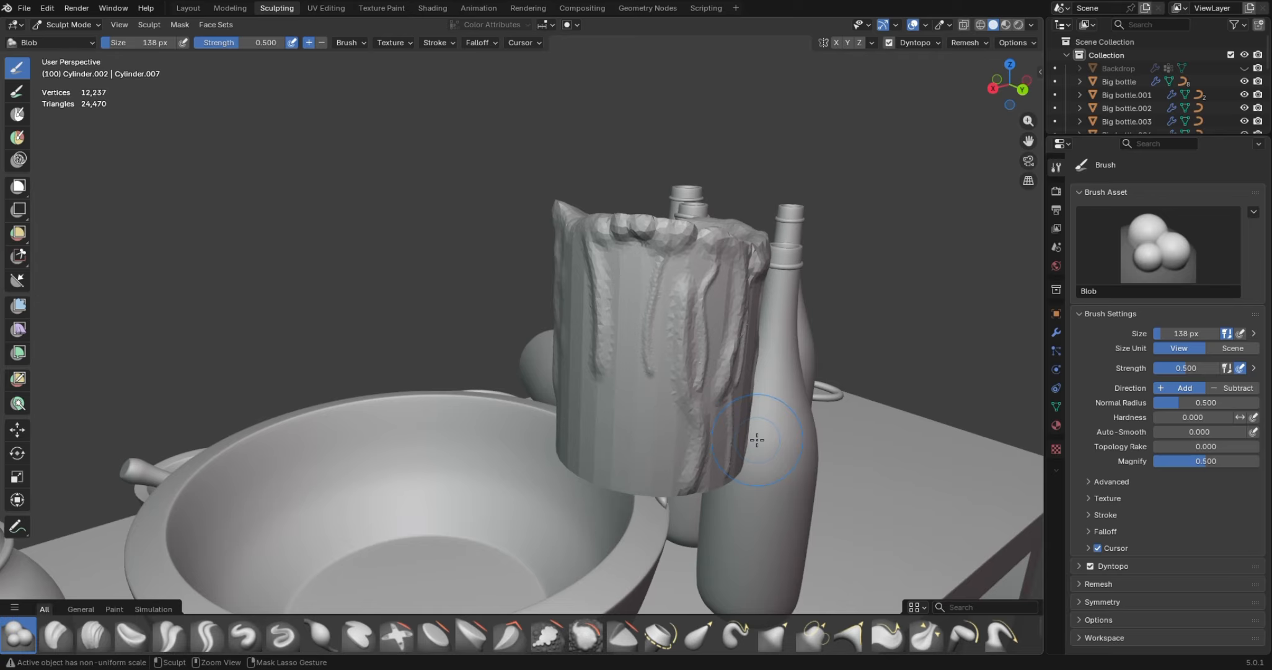
# Reduce the Blob brush to 56 px and build up a lumpy, thickened edge along the cylinder's base below the drips
pyautogui.press('f')
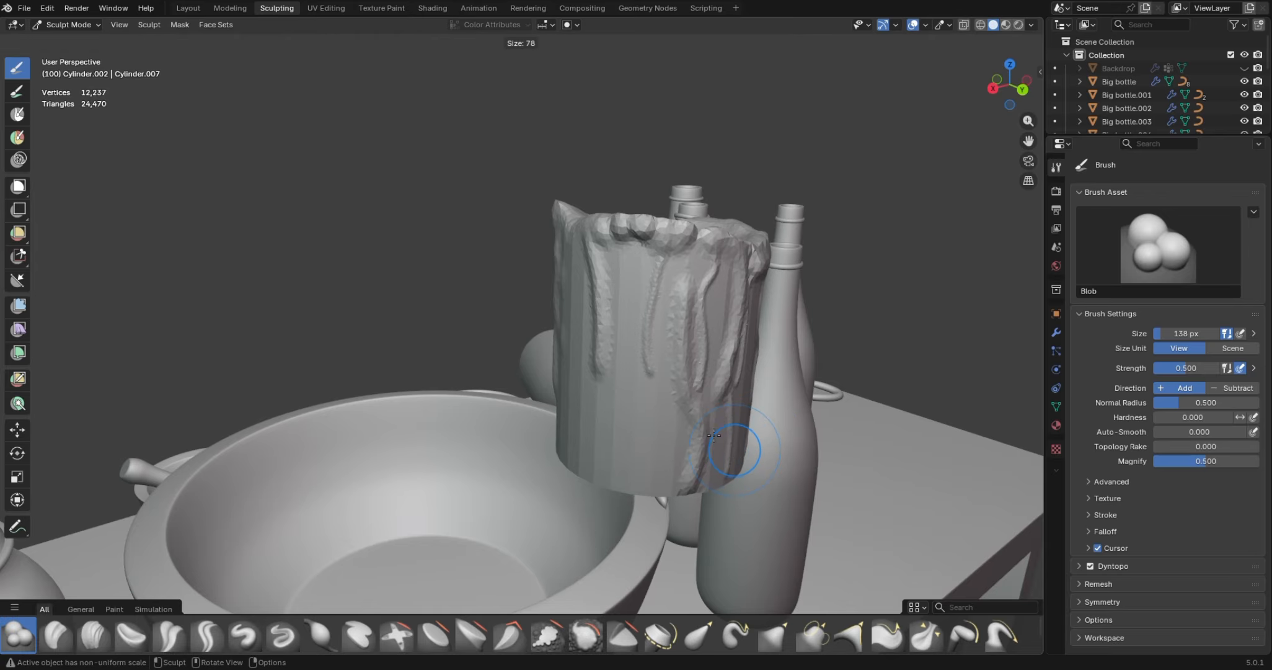
pyautogui.click(711, 432)
pyautogui.moveTo(696, 443)
pyautogui.mouseDown()
pyautogui.moveTo(718, 472)
pyautogui.moveTo(642, 481)
pyautogui.moveTo(727, 452)
pyautogui.mouseUp()
pyautogui.moveTo(999, 94); pyautogui.dragTo(934, 98)
pyautogui.moveTo(354, 443)
pyautogui.mouseDown()
pyautogui.moveTo(342, 451)
pyautogui.moveTo(417, 435)
pyautogui.moveTo(425, 415)
pyautogui.mouseUp()
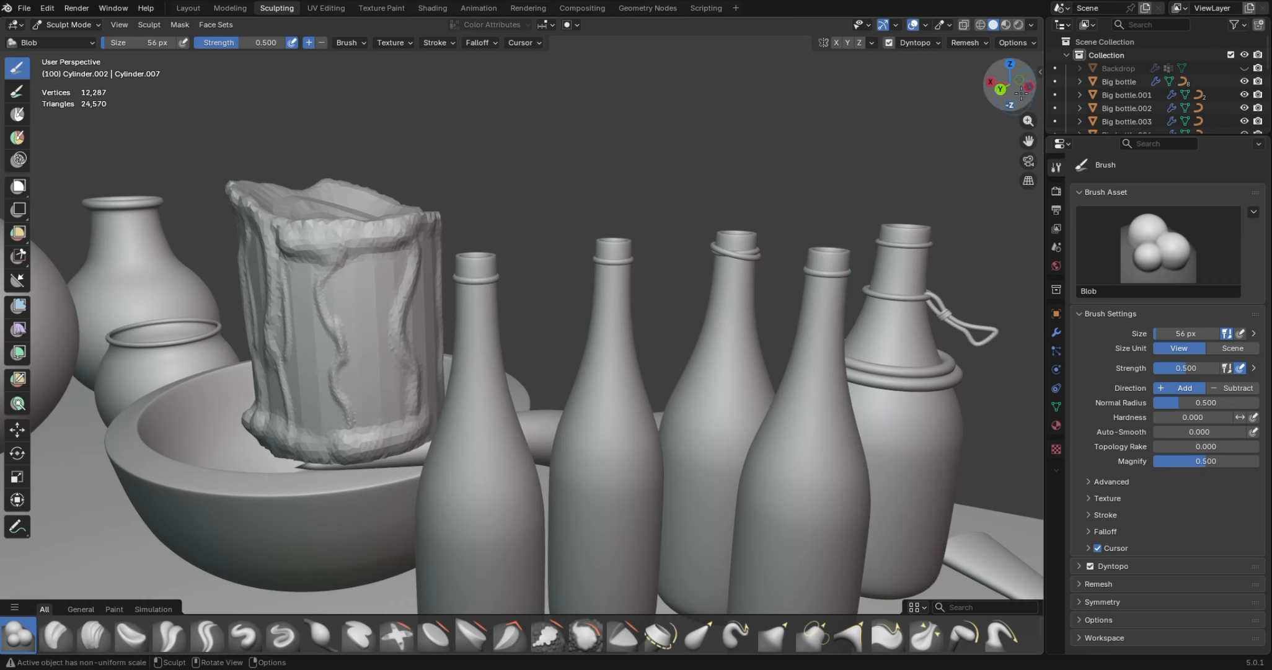
# Add bulging Blob lumps to the cylinder's top rim above the drips between the bowl and the bottles
pyautogui.moveTo(1023, 87)
pyautogui.mouseDown()
pyautogui.moveTo(955, 98)
pyautogui.moveTo(961, 88)
pyautogui.mouseUp()
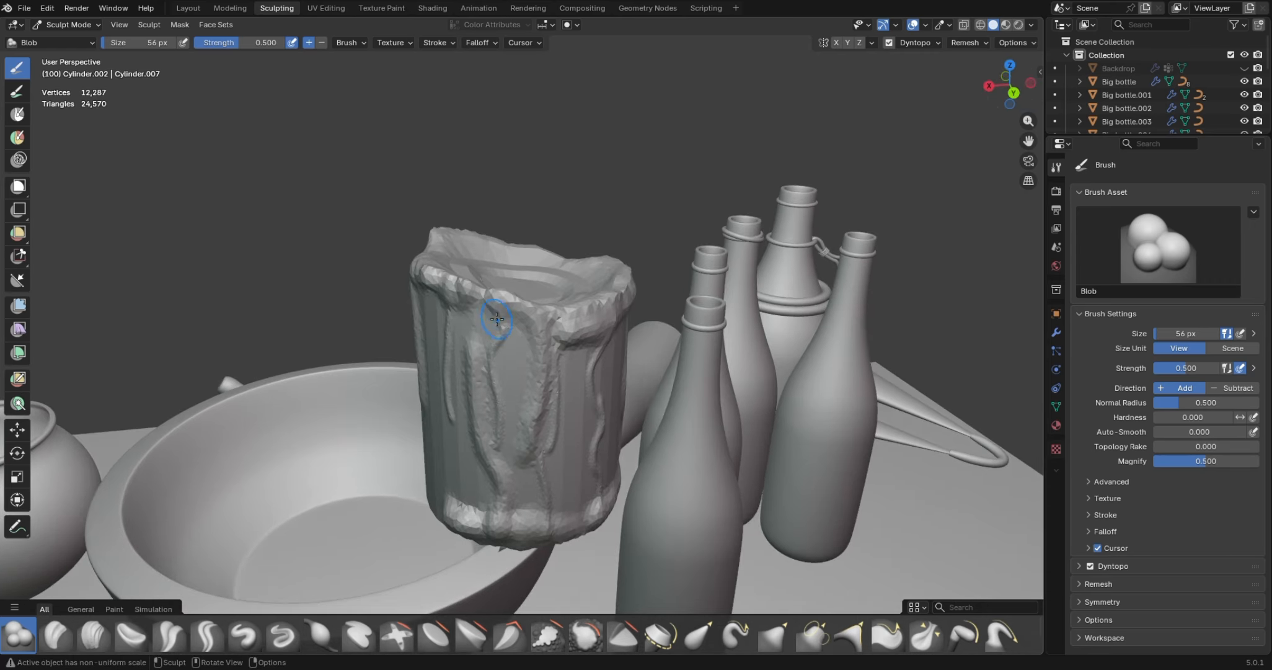
pyautogui.moveTo(539, 312); pyautogui.dragTo(487, 298)
pyautogui.moveTo(460, 285); pyautogui.dragTo(484, 294)
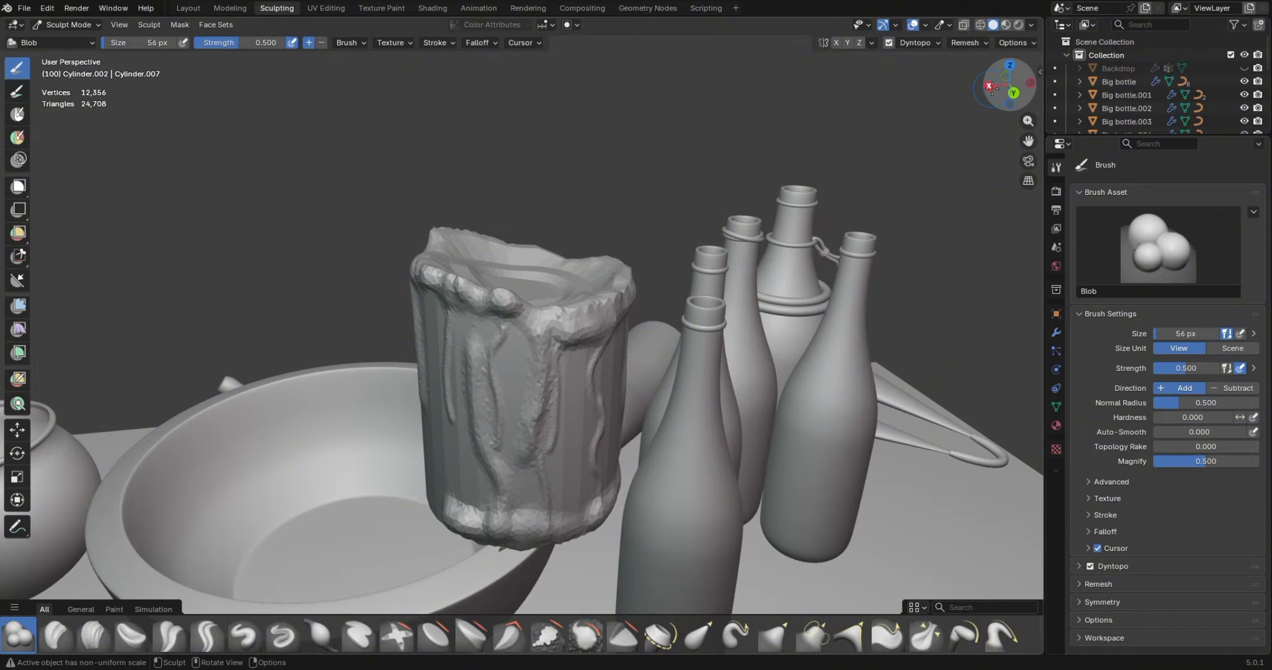
# Set the Blob brush to 96 px and blend the cylinder's stepped top recess into a soft, uneven hollow
pyautogui.moveTo(1007, 85)
pyautogui.mouseDown()
pyautogui.moveTo(1008, 121)
pyautogui.moveTo(1007, 104)
pyautogui.mouseUp()
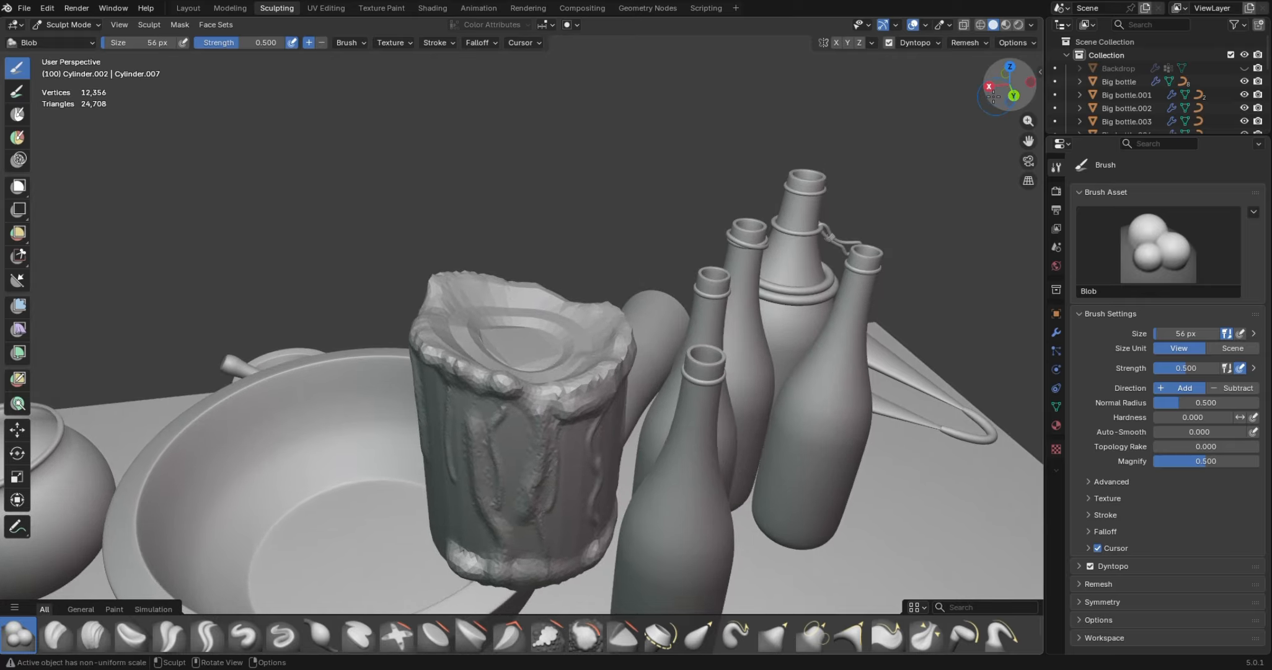
pyautogui.press('f')
pyautogui.click(595, 310)
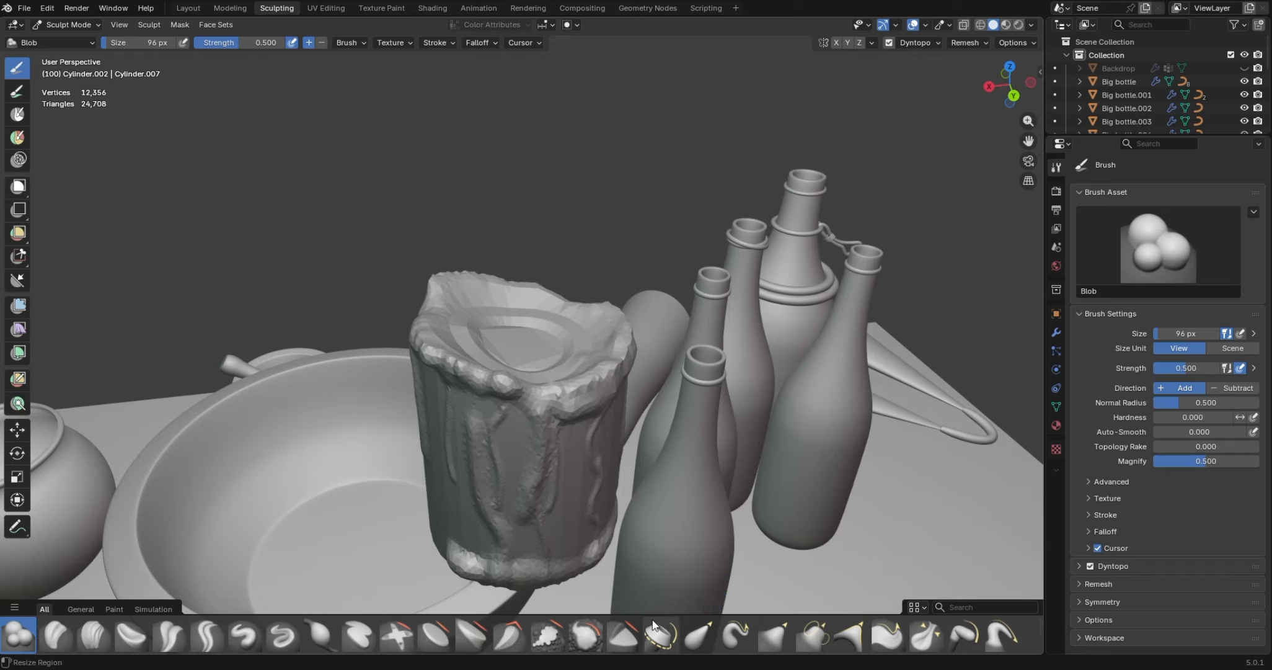
pyautogui.moveTo(571, 356)
pyautogui.mouseDown()
pyautogui.moveTo(538, 371)
pyautogui.moveTo(499, 363)
pyautogui.moveTo(452, 326)
pyautogui.moveTo(499, 297)
pyautogui.moveTo(586, 322)
pyautogui.moveTo(528, 300)
pyautogui.moveTo(536, 340)
pyautogui.moveTo(520, 334)
pyautogui.mouseUp()
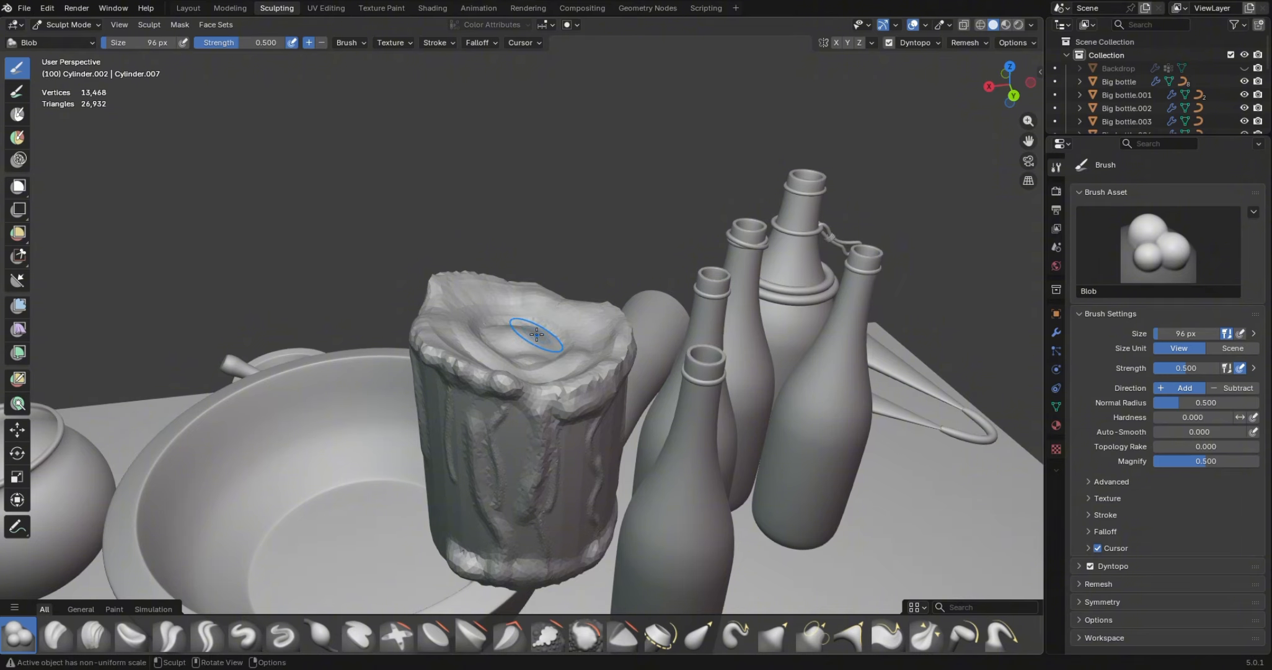
pyautogui.moveTo(520, 336); pyautogui.dragTo(518, 339)
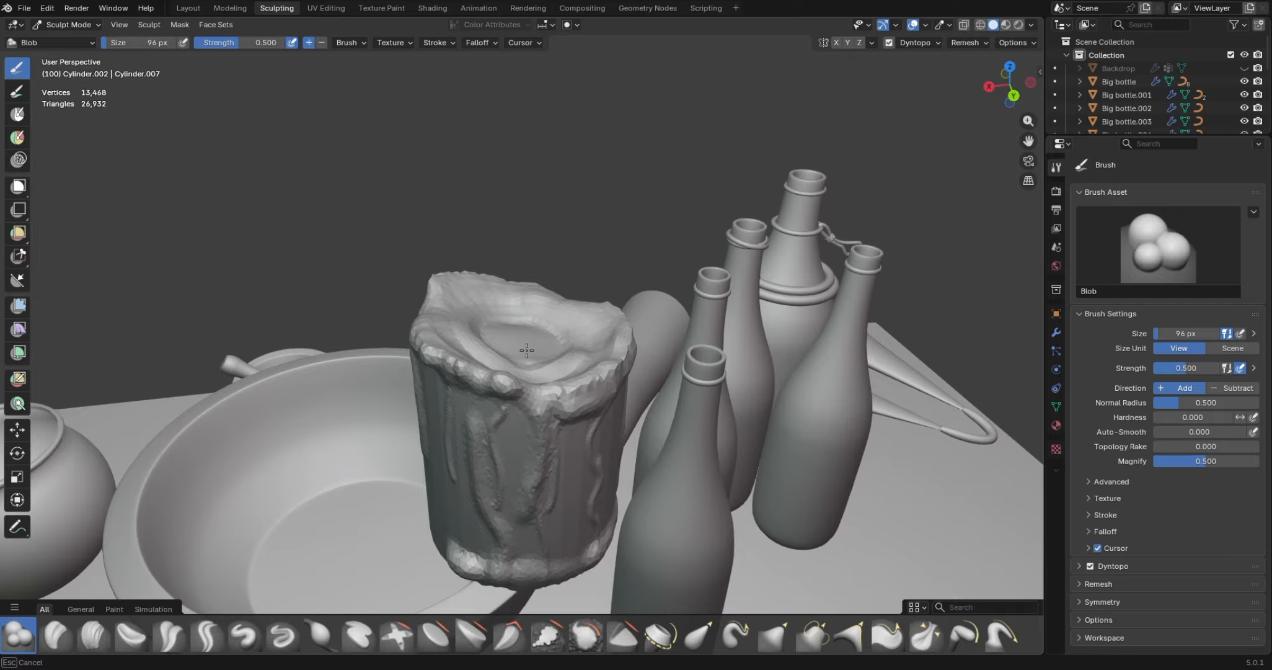
pyautogui.moveTo(551, 337)
pyautogui.mouseDown()
pyautogui.moveTo(476, 309)
pyautogui.moveTo(468, 319)
pyautogui.moveTo(496, 299)
pyautogui.mouseUp()
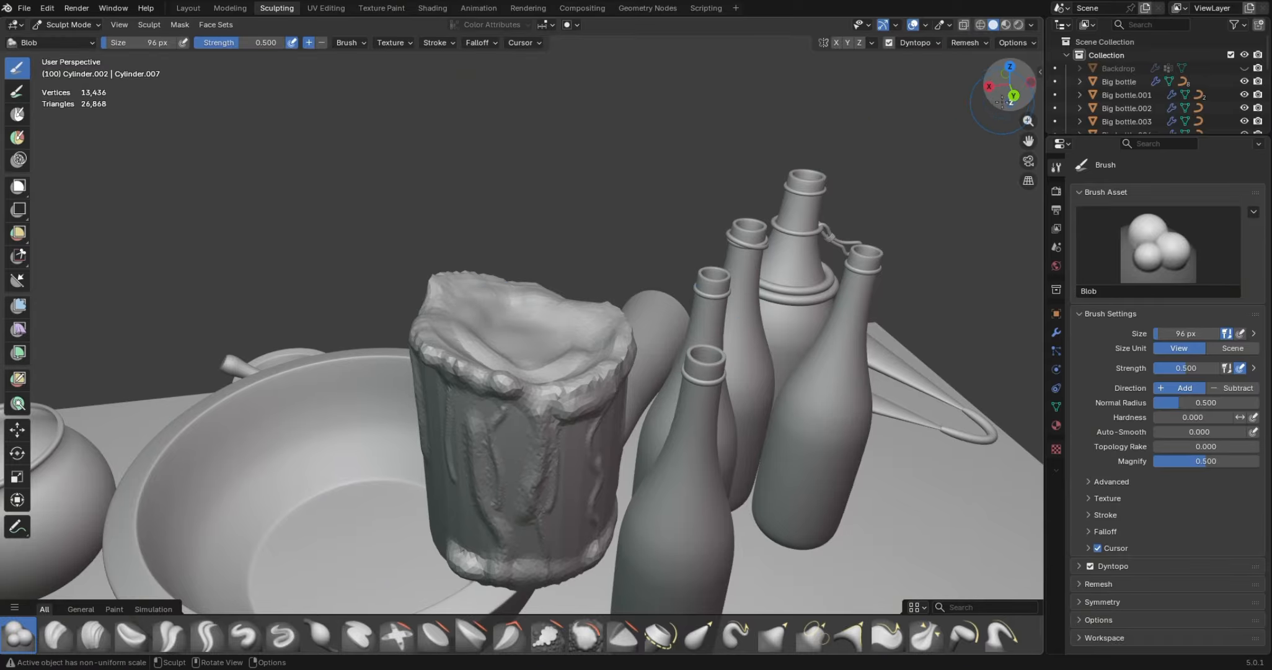
# Using the Draw brush at 58 px, sculpt long drips down the plain bowl-facing side from the rim towards the base
pyautogui.moveTo(1008, 87); pyautogui.dragTo(940, 91)
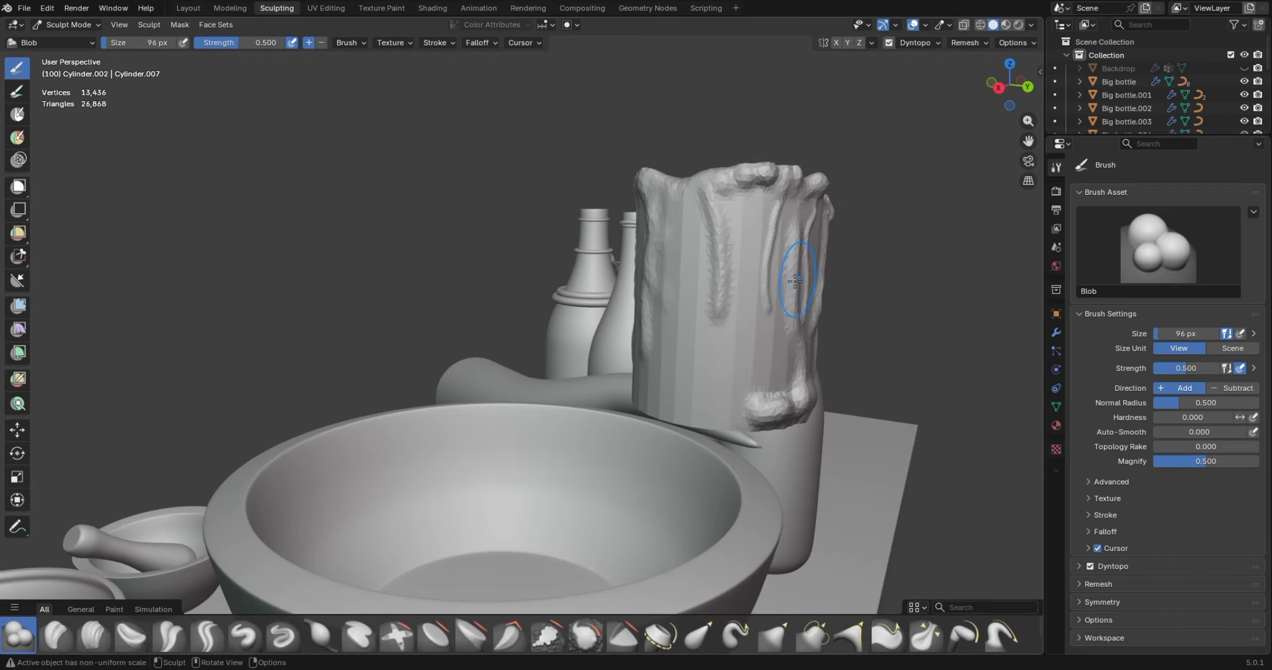
pyautogui.press('f')
pyautogui.click(729, 327)
pyautogui.click(250, 648)
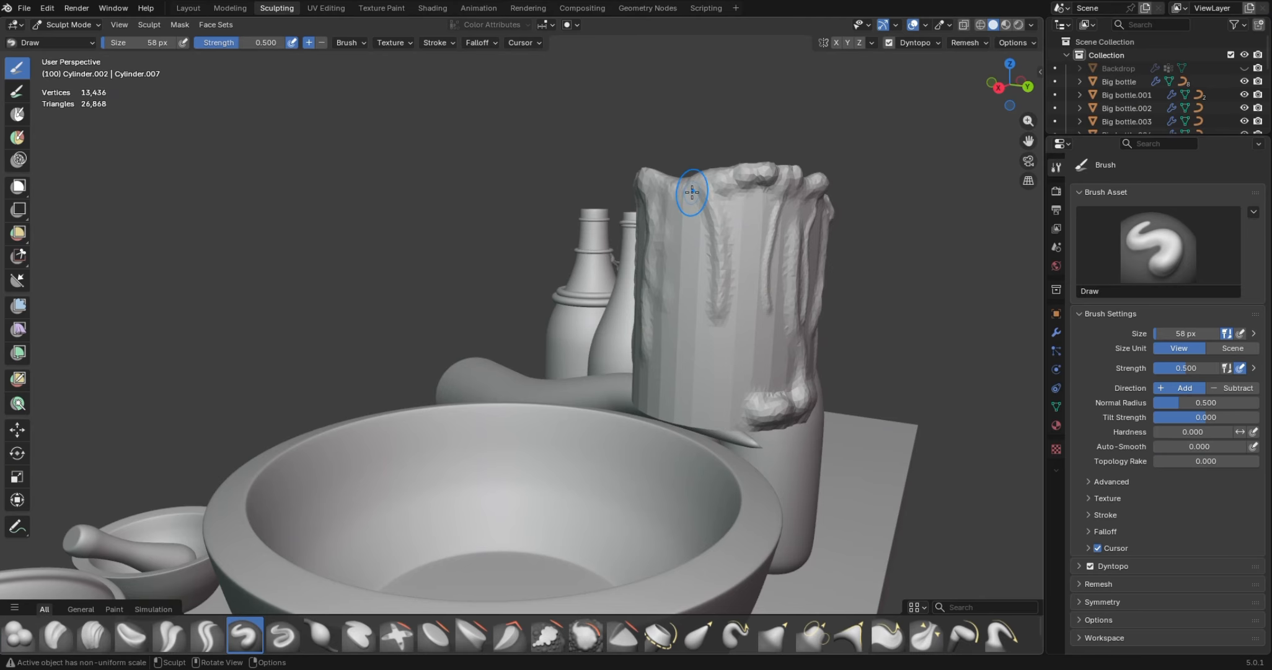
pyautogui.moveTo(682, 186); pyautogui.dragTo(690, 423)
pyautogui.moveTo(718, 310); pyautogui.dragTo(719, 427)
# Reduce the Draw brush to 20 px and refine the narrow drips on the cylinder's side above the bowl with short vertical strokes
pyautogui.moveTo(1004, 92); pyautogui.dragTo(1176, 109)
pyautogui.moveTo(567, 222)
pyautogui.keyDown('shift'); pyautogui.mouseDown()
pyautogui.moveTo(564, 208)
pyautogui.moveTo(567, 265)
pyautogui.mouseUp(); pyautogui.keyUp('shift')
pyautogui.hotkey('ctrl', 'z')
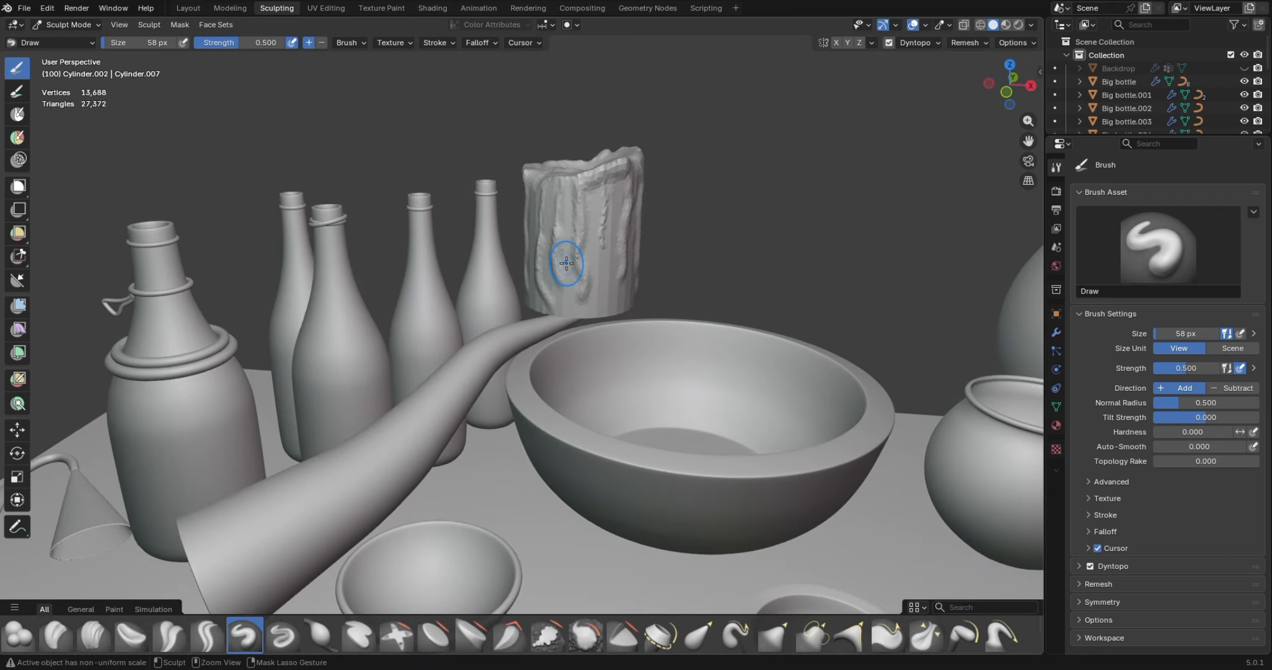
pyautogui.press('f')
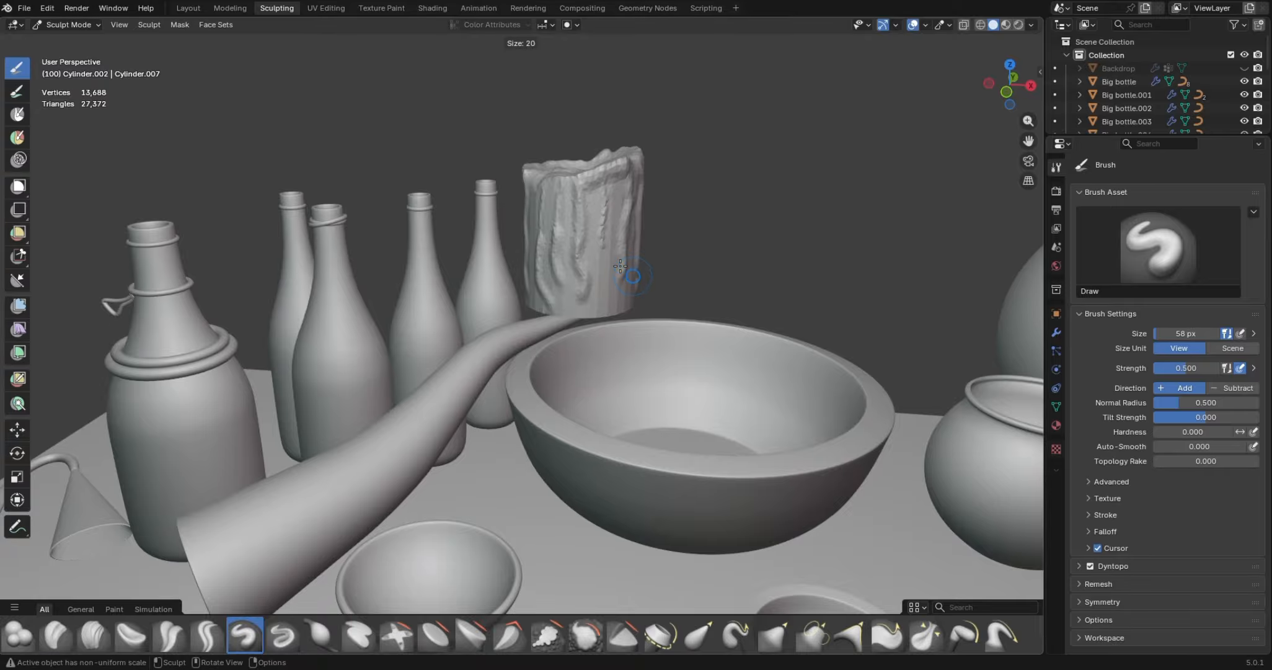
pyautogui.click(620, 266)
pyautogui.moveTo(551, 224); pyautogui.dragTo(560, 185)
pyautogui.moveTo(613, 224); pyautogui.dragTo(606, 251)
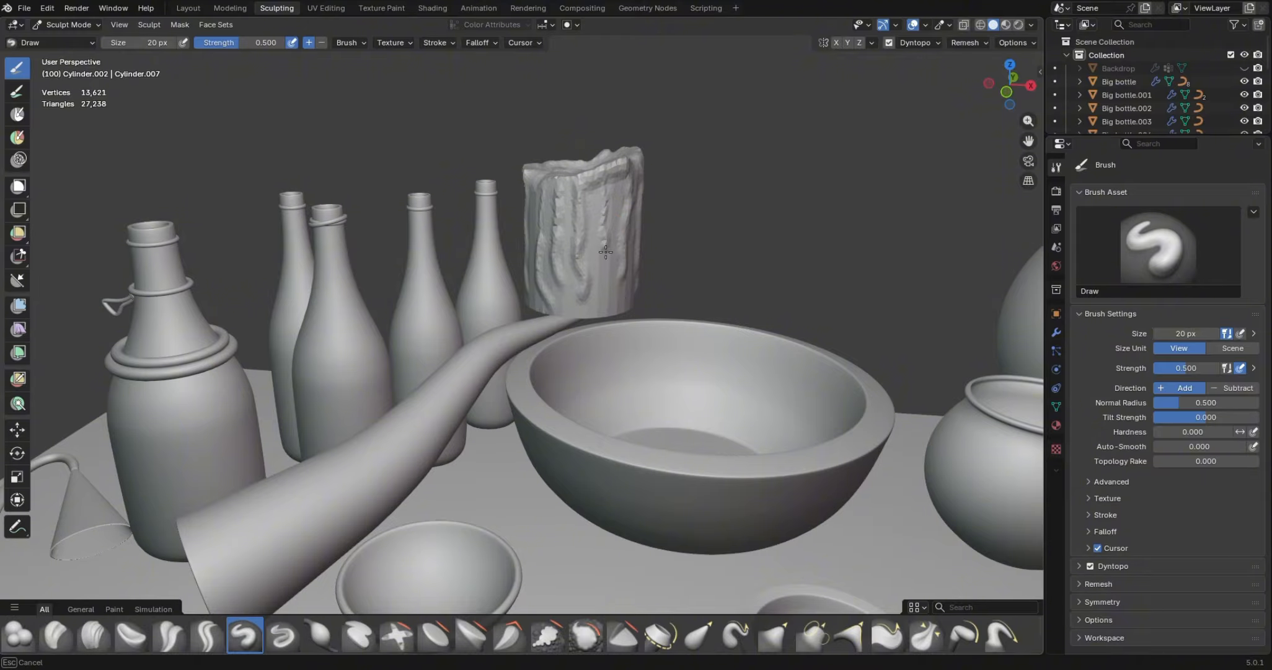
pyautogui.moveTo(608, 192); pyautogui.dragTo(607, 178)
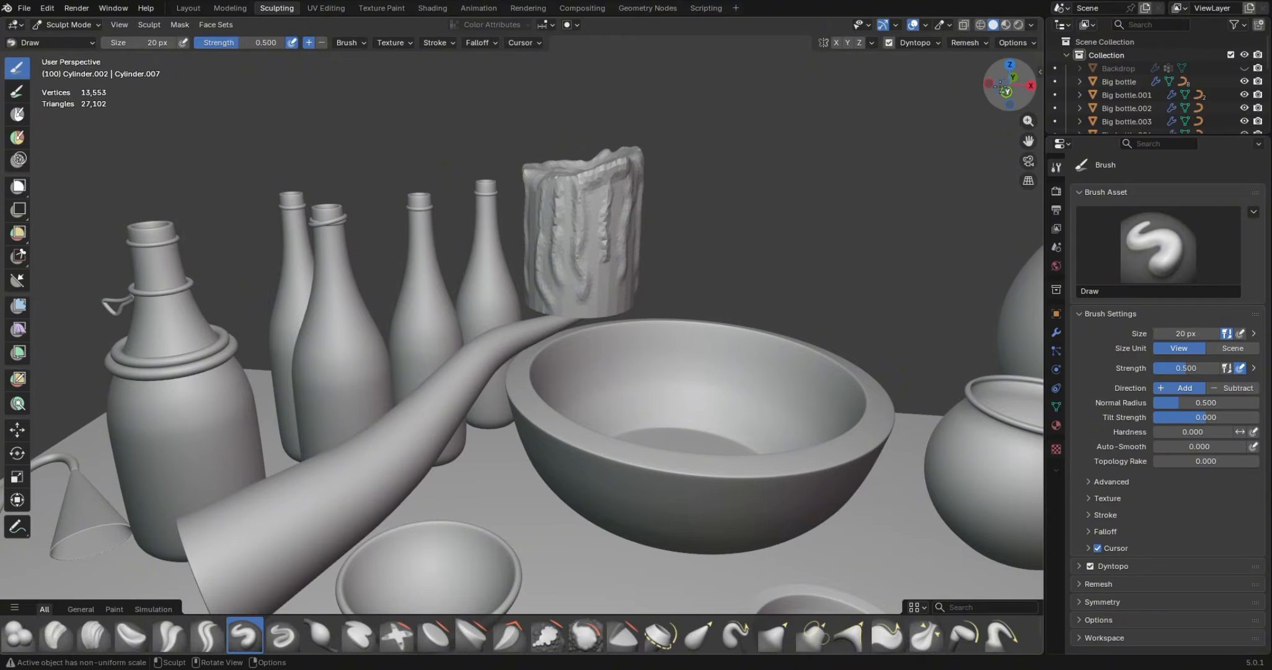
pyautogui.moveTo(1001, 87)
pyautogui.mouseDown()
pyautogui.moveTo(1079, 98)
pyautogui.moveTo(1225, 80)
pyautogui.moveTo(1202, 106)
pyautogui.mouseUp()
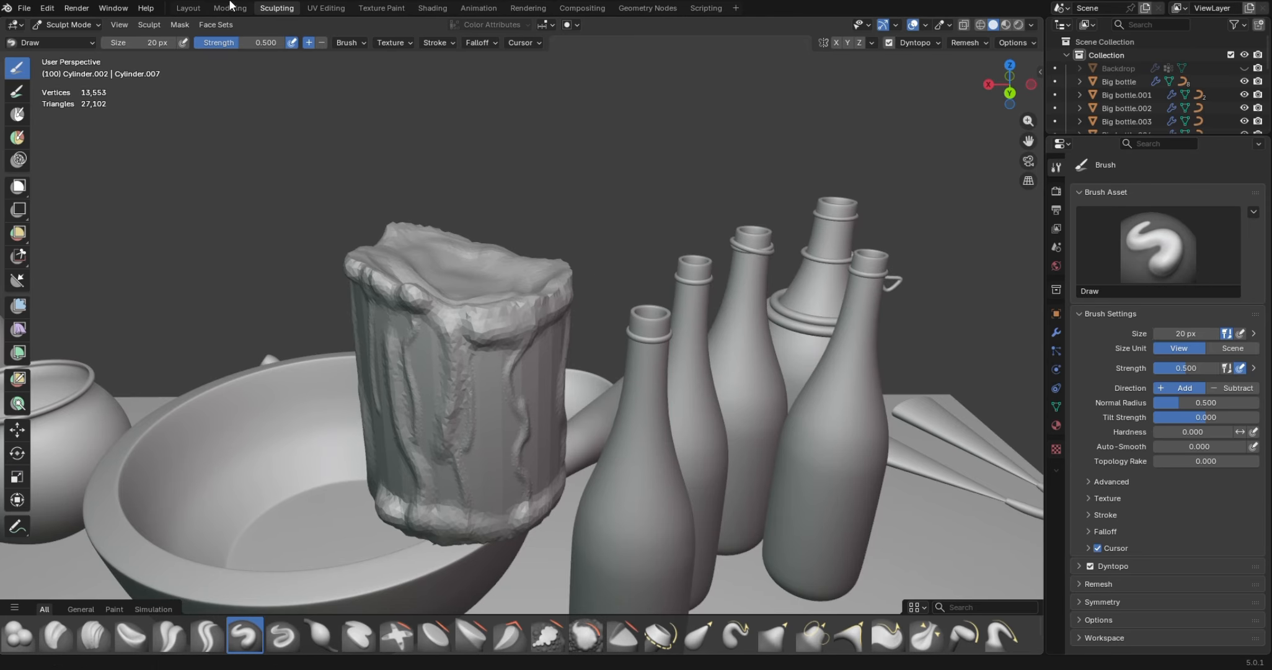
# Switch to object editing in the Layout workspace and apply Shade Smooth to the candle, Cylinder.002
pyautogui.click(189, 8)
pyautogui.scroll(-4, 605, 158)
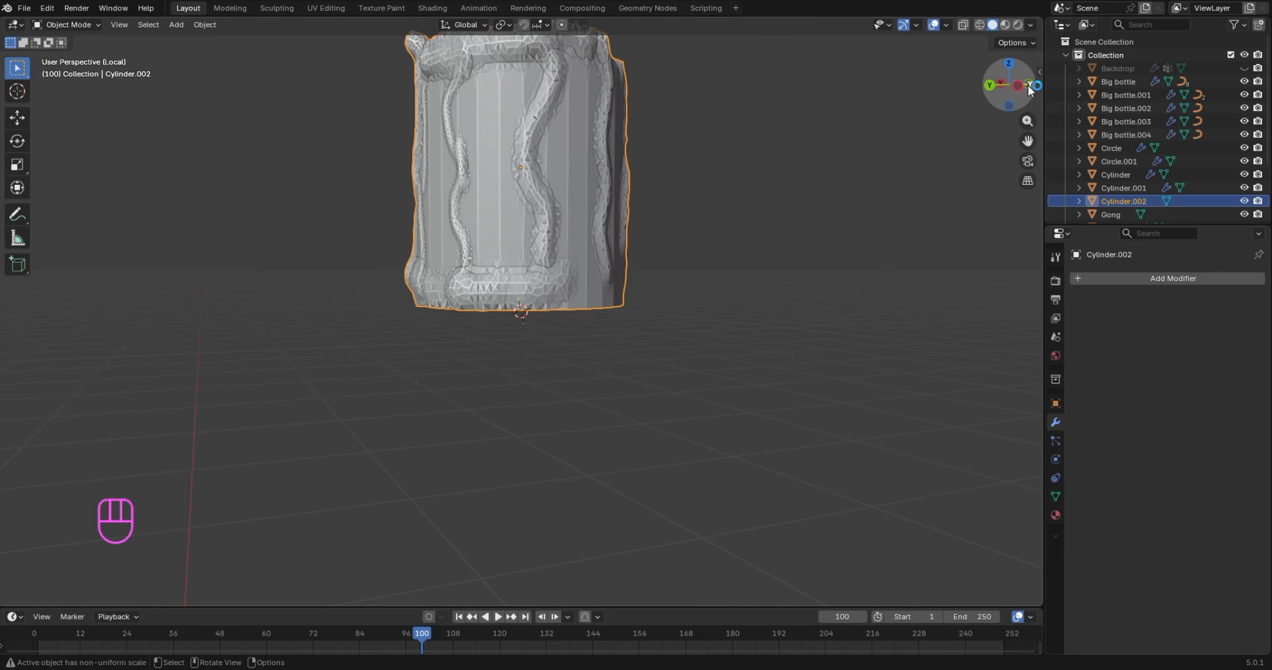
pyautogui.moveTo(1010, 92); pyautogui.dragTo(990, 149)
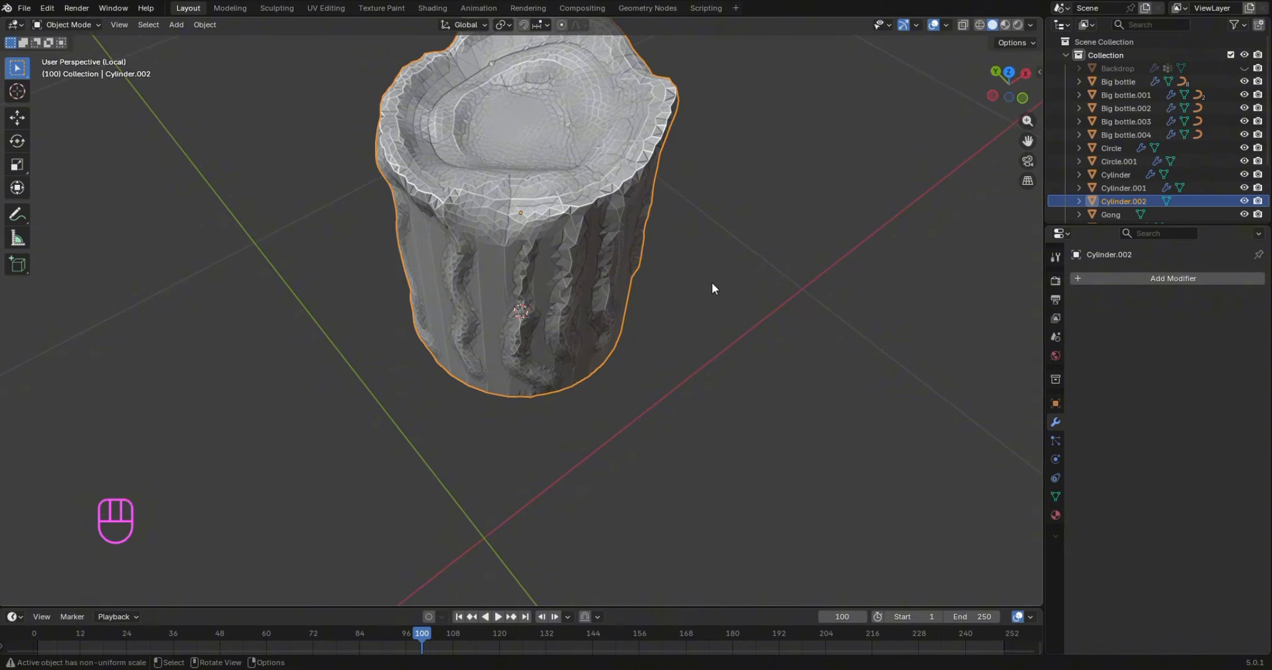
pyautogui.rightClick(545, 212)
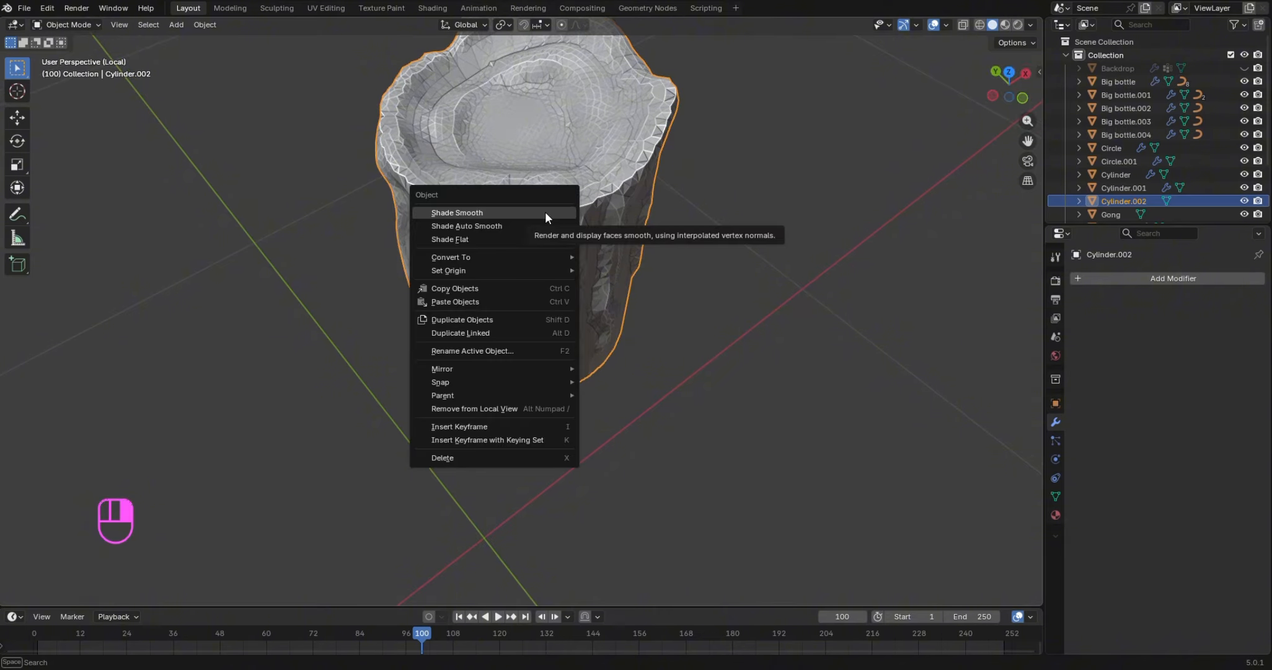
pyautogui.click(545, 211)
pyautogui.click(702, 210)
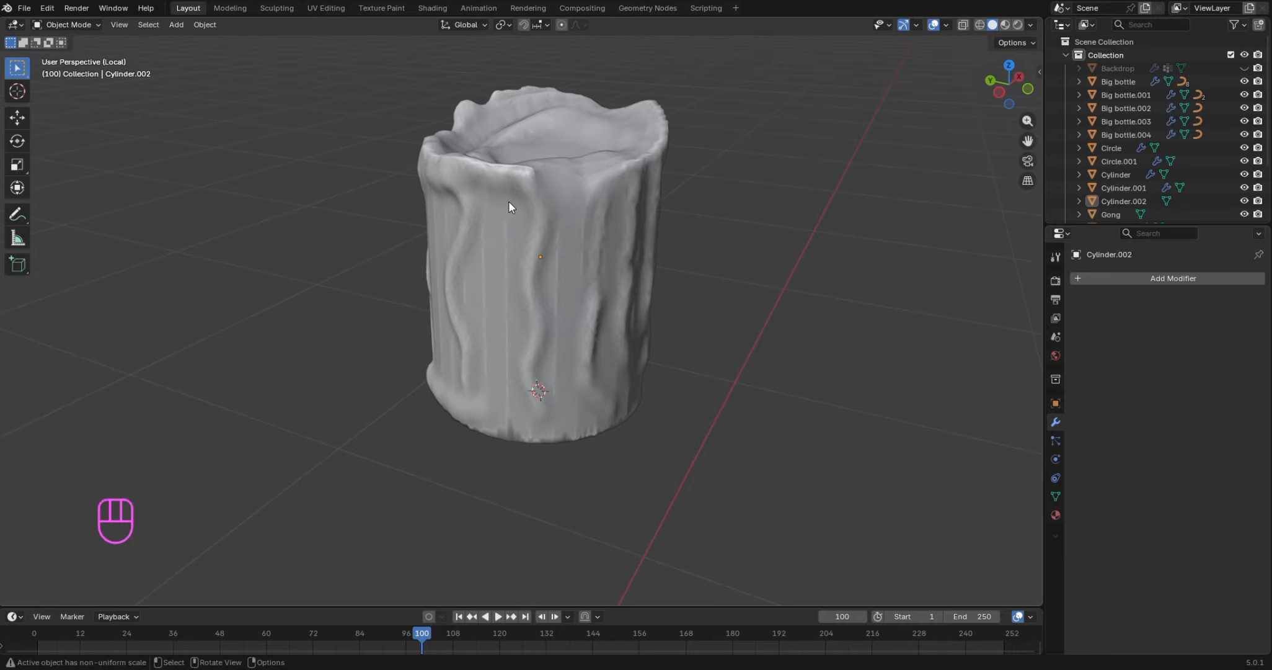
# Try Shade Auto Smooth on the candle and return it to plain Shade Smooth
pyautogui.click(509, 201)
pyautogui.rightClick(509, 201)
pyautogui.click(509, 213)
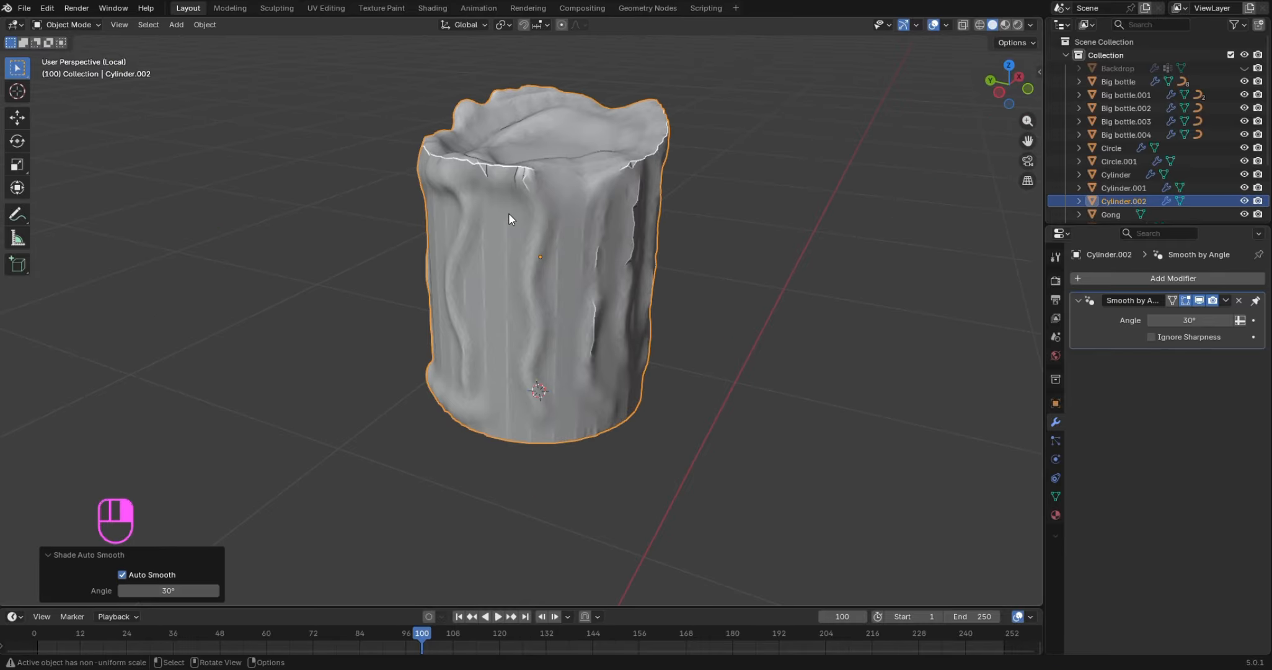
pyautogui.rightClick(508, 209)
pyautogui.click(504, 199)
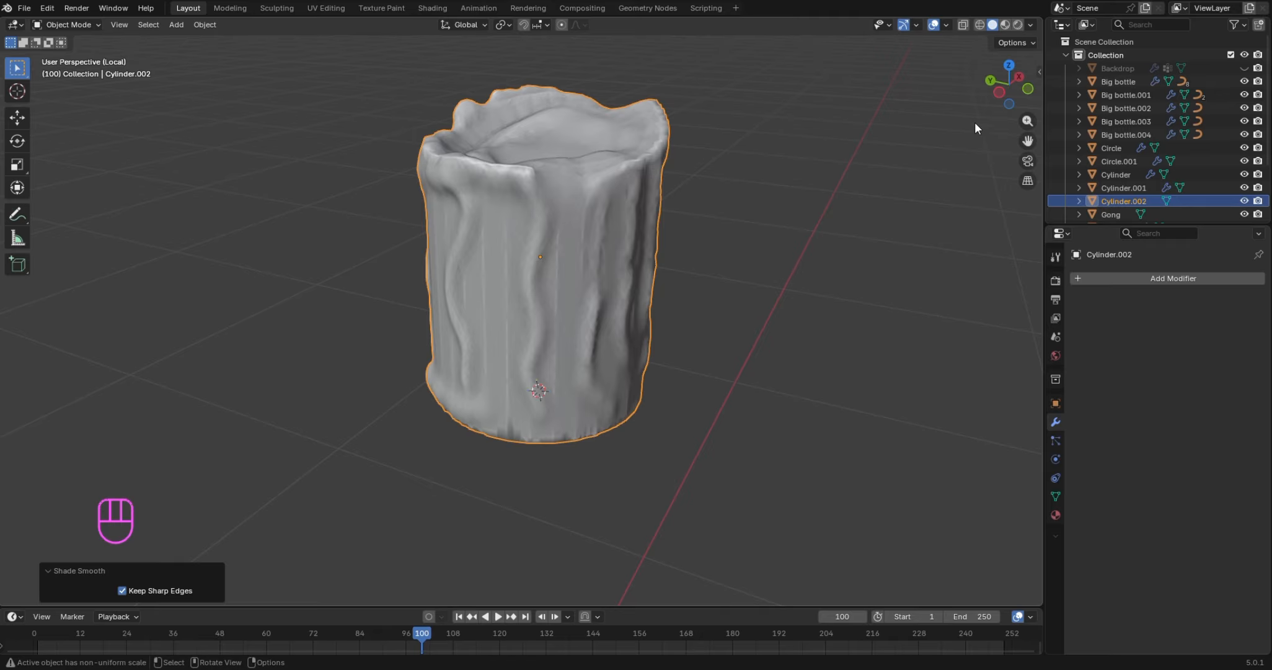
pyautogui.moveTo(1009, 84); pyautogui.dragTo(949, 95)
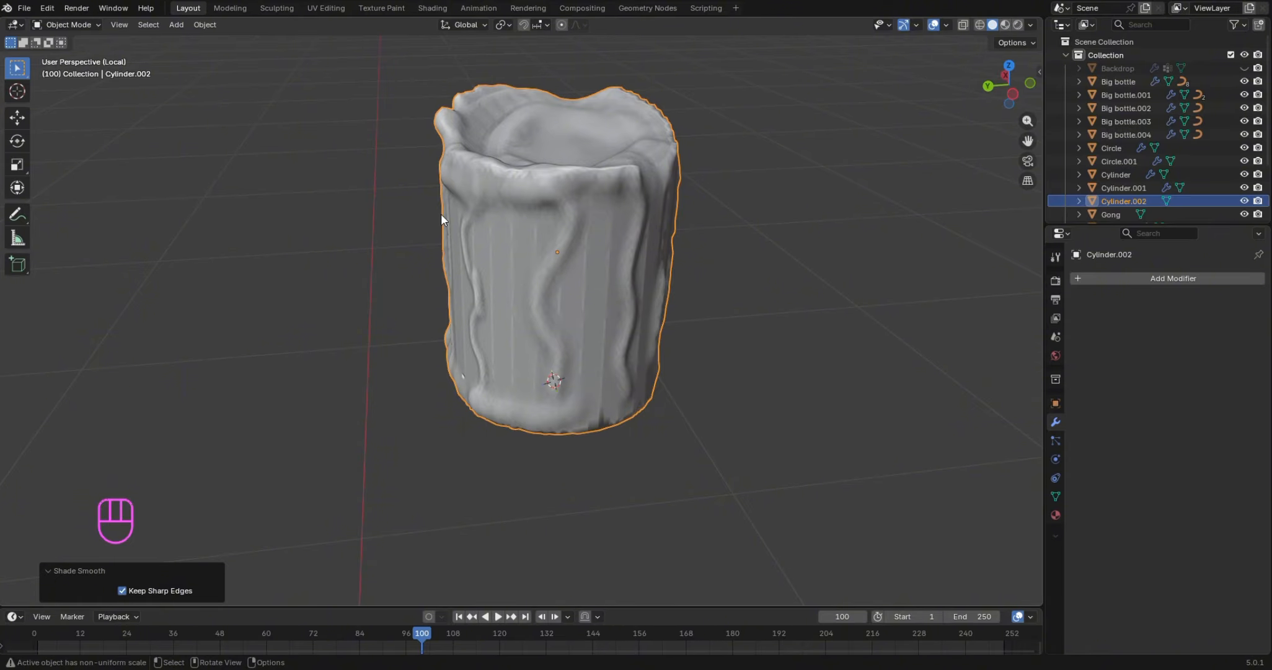
# Return to sculpting the candle and soften the wax below its front rim using the Smooth brush at 106 px
pyautogui.click(275, 7)
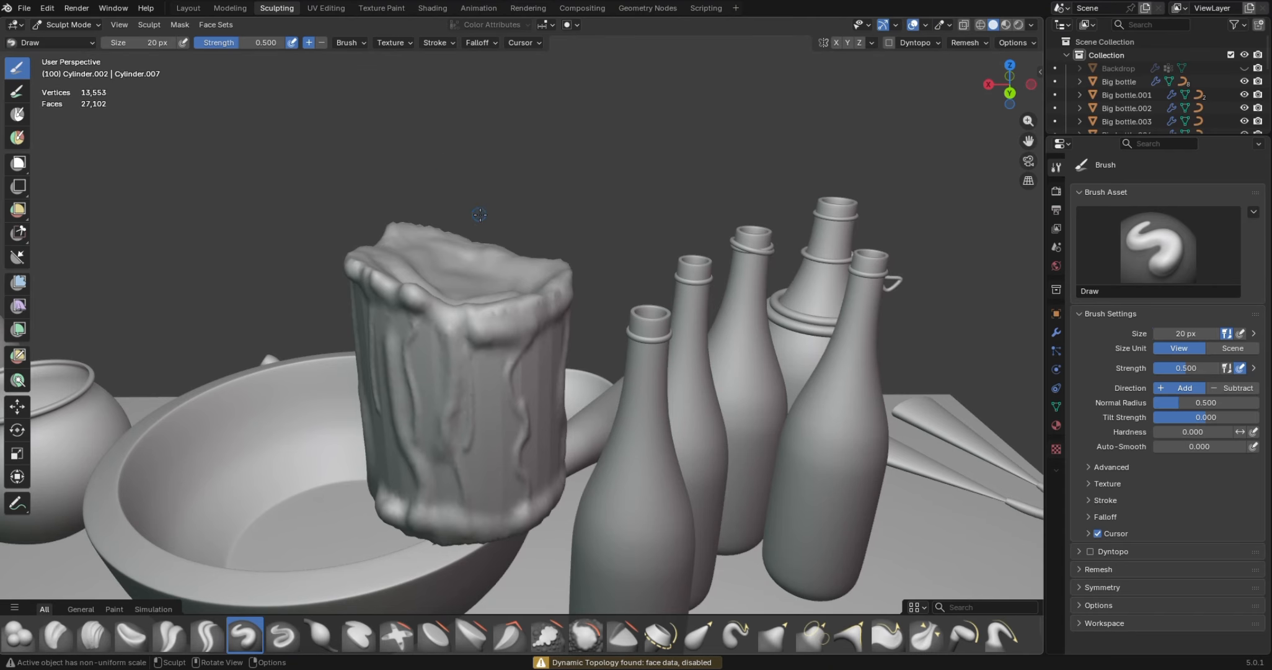
pyautogui.press('f')
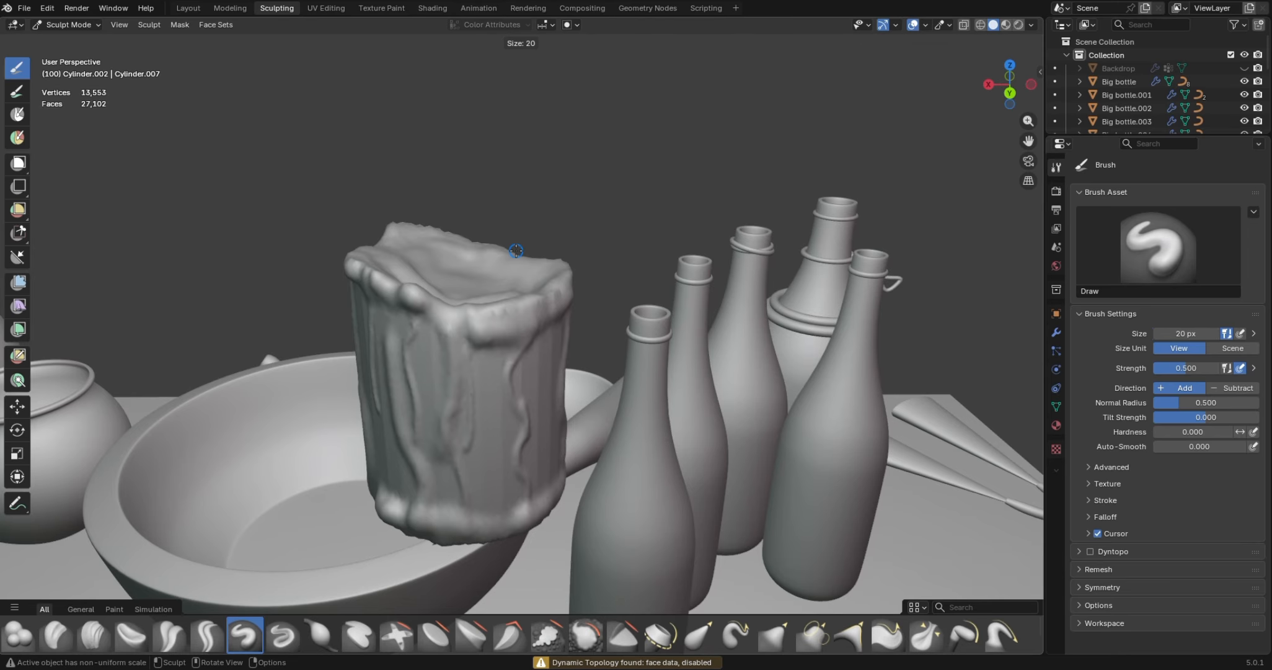
pyautogui.click(558, 288)
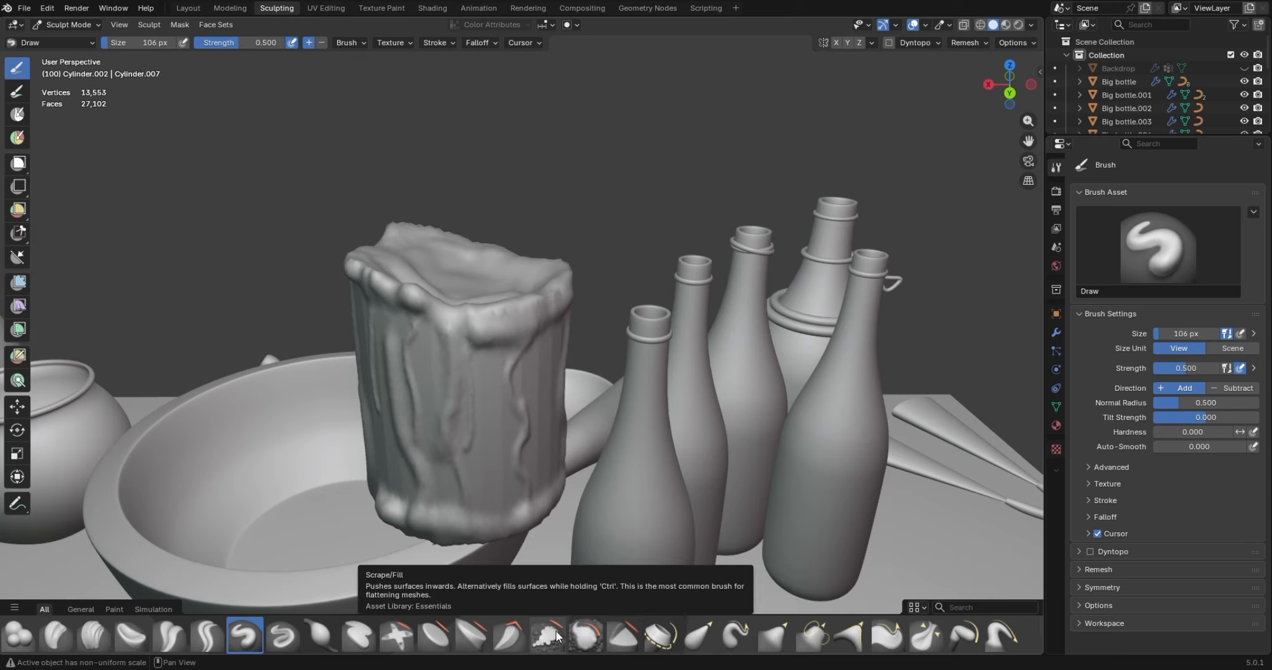
pyautogui.click(585, 633)
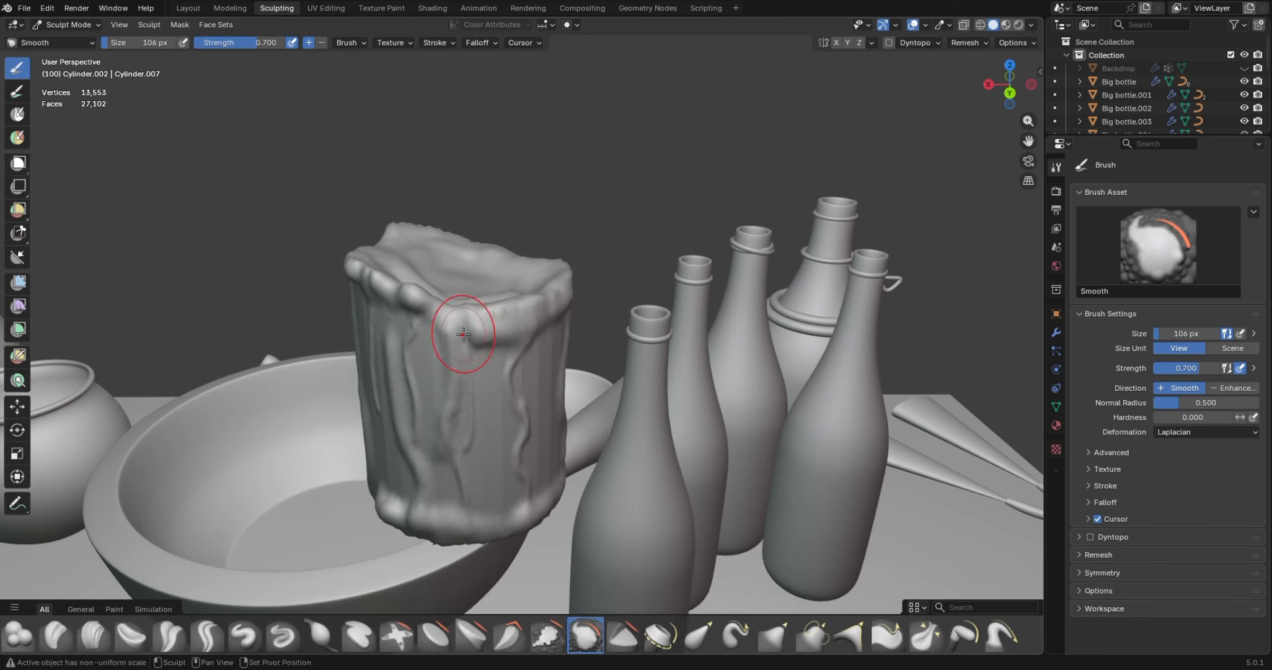
pyautogui.moveTo(460, 348)
pyautogui.mouseDown()
pyautogui.moveTo(475, 374)
pyautogui.moveTo(448, 388)
pyautogui.moveTo(420, 352)
pyautogui.mouseUp()
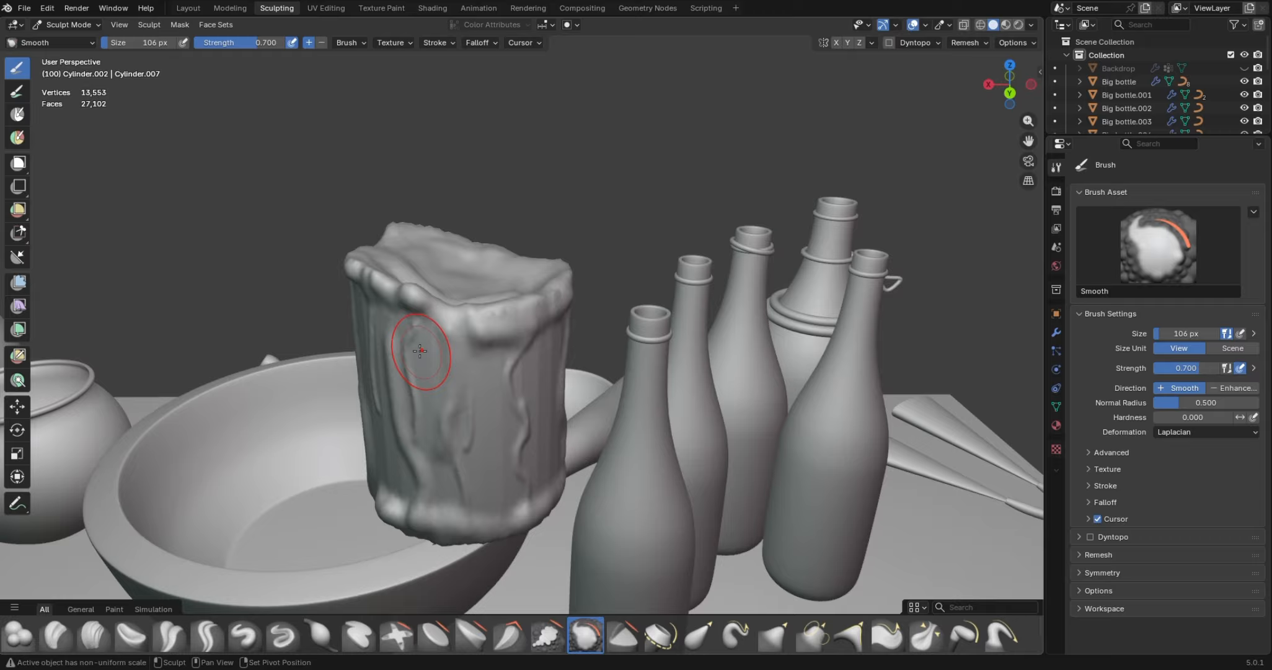
# Reduce the Smooth brush to 64 px and soften the vertical wax drips across the candle's front
pyautogui.press('f')
pyautogui.click(434, 384)
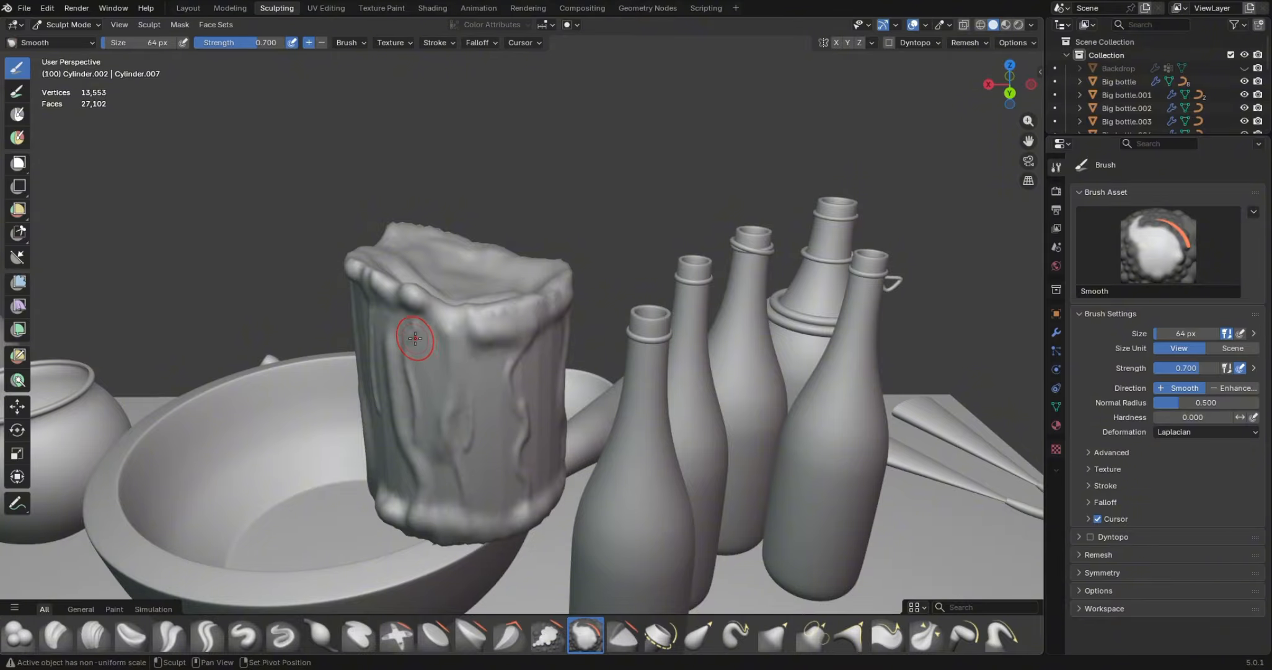
pyautogui.moveTo(379, 351); pyautogui.dragTo(418, 475)
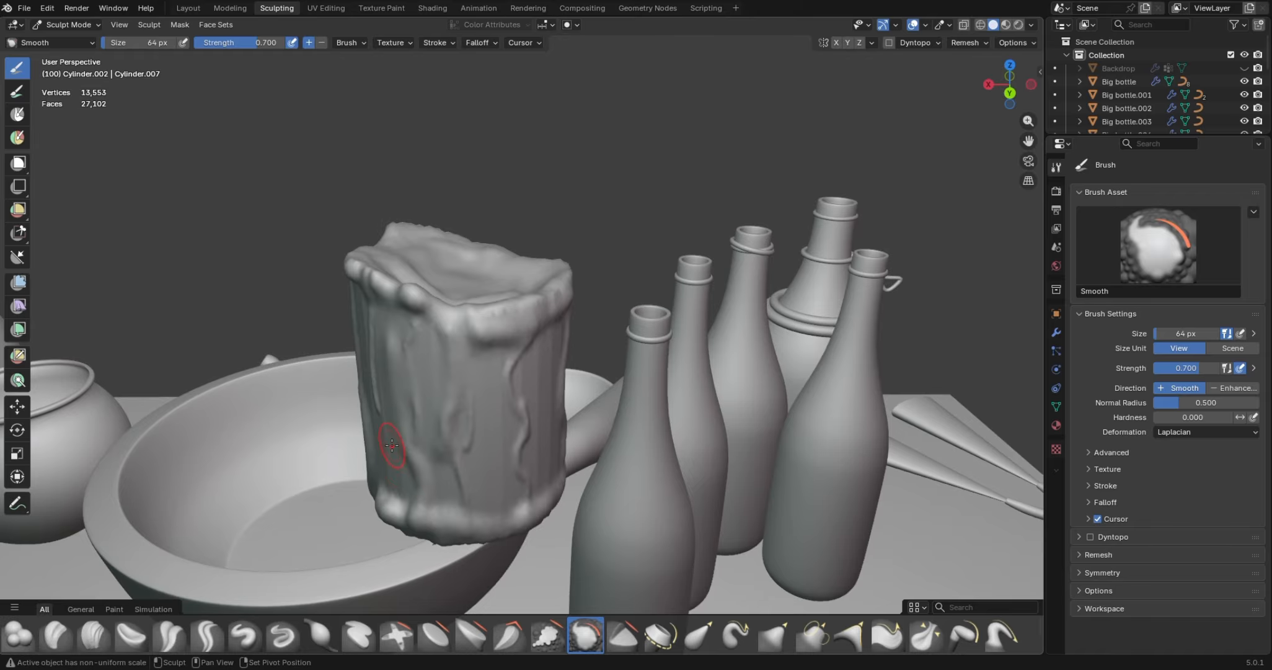
pyautogui.moveTo(369, 318)
pyautogui.mouseDown()
pyautogui.moveTo(406, 308)
pyautogui.moveTo(442, 319)
pyautogui.moveTo(412, 339)
pyautogui.mouseUp()
pyautogui.moveTo(488, 451); pyautogui.dragTo(504, 483)
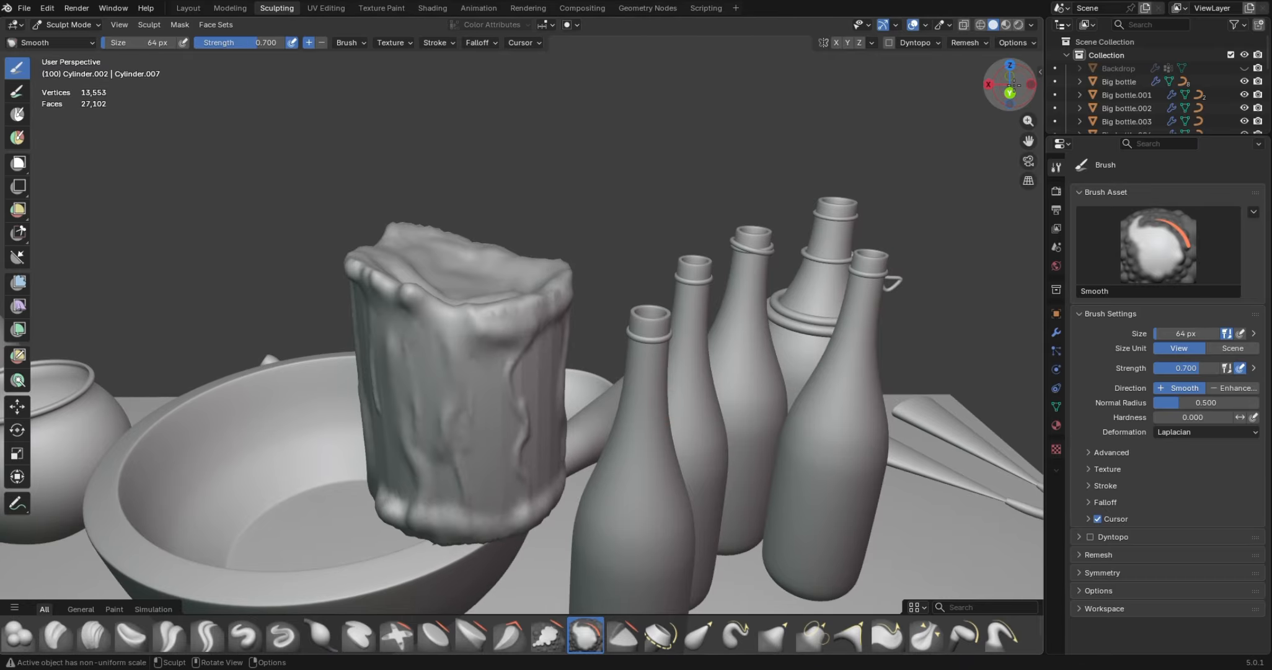
# Smooth the wax drips on the candle side facing the large bowl, from the rim down to the base
pyautogui.moveTo(1011, 86); pyautogui.dragTo(1141, 90)
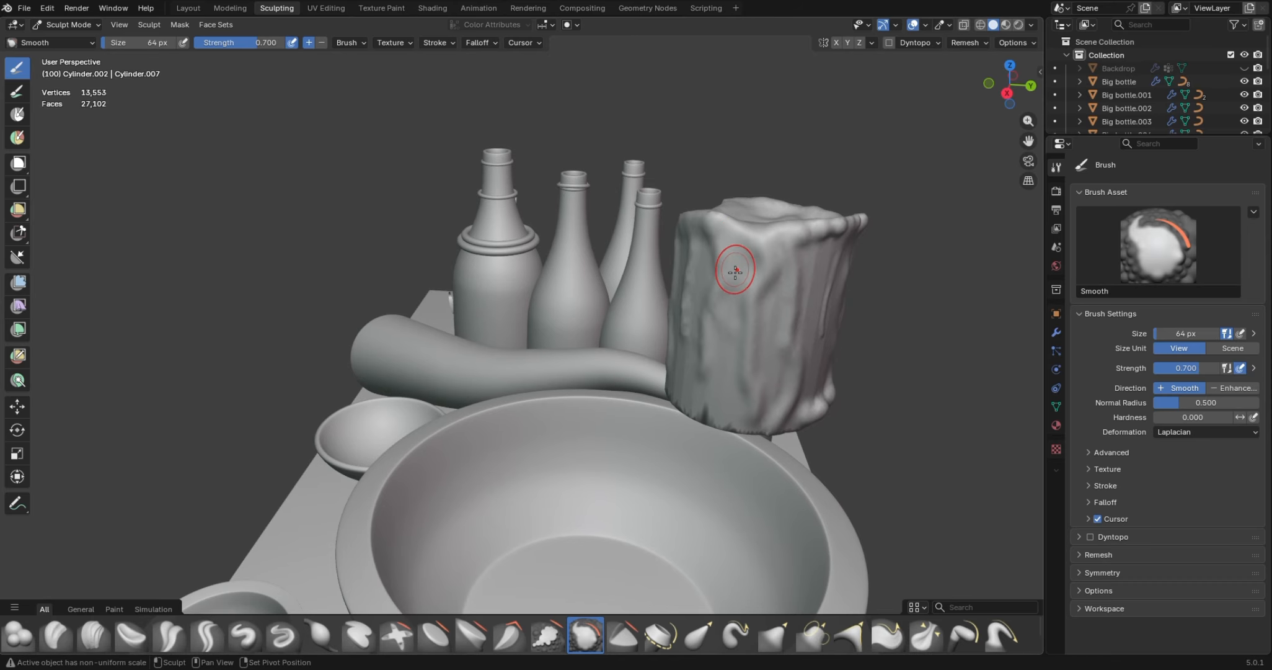
pyautogui.keyDown('shift'); pyautogui.moveTo(693, 289); pyautogui.dragTo(713, 361); pyautogui.keyUp('shift')
pyautogui.moveTo(802, 347)
pyautogui.mouseDown()
pyautogui.moveTo(821, 280)
pyautogui.moveTo(809, 381)
pyautogui.mouseUp()
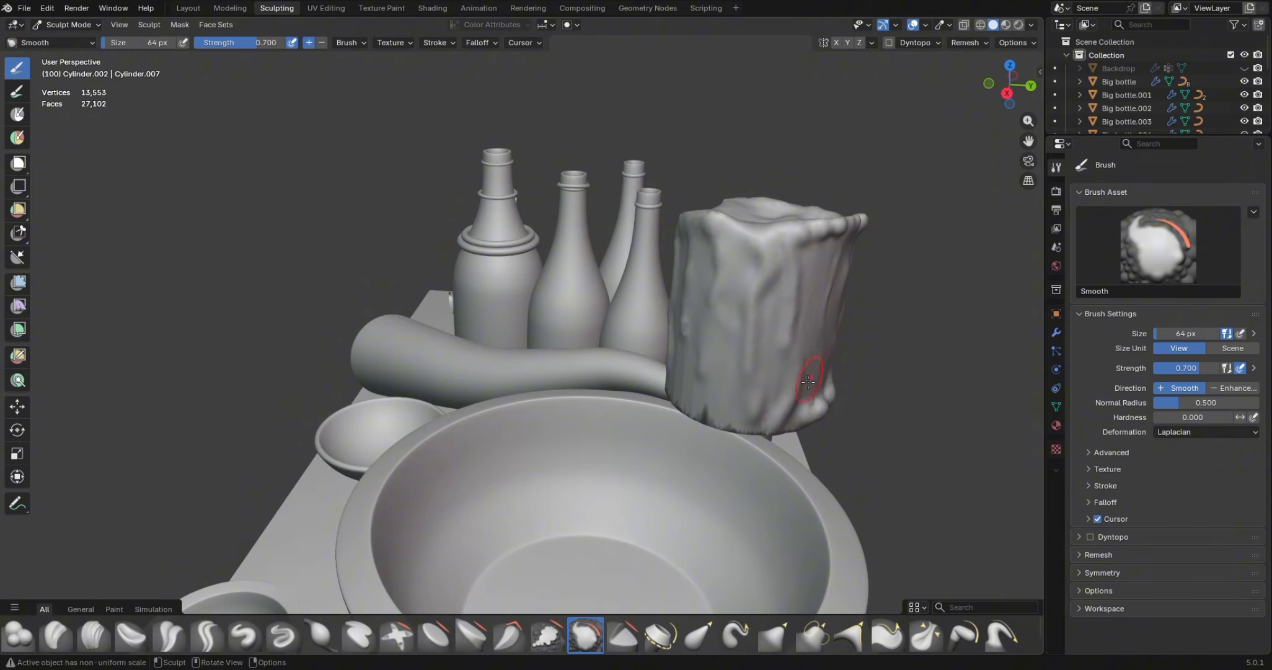
pyautogui.moveTo(841, 255)
pyautogui.mouseDown()
pyautogui.moveTo(824, 338)
pyautogui.moveTo(786, 400)
pyautogui.mouseUp()
pyautogui.moveTo(698, 400); pyautogui.dragTo(719, 397)
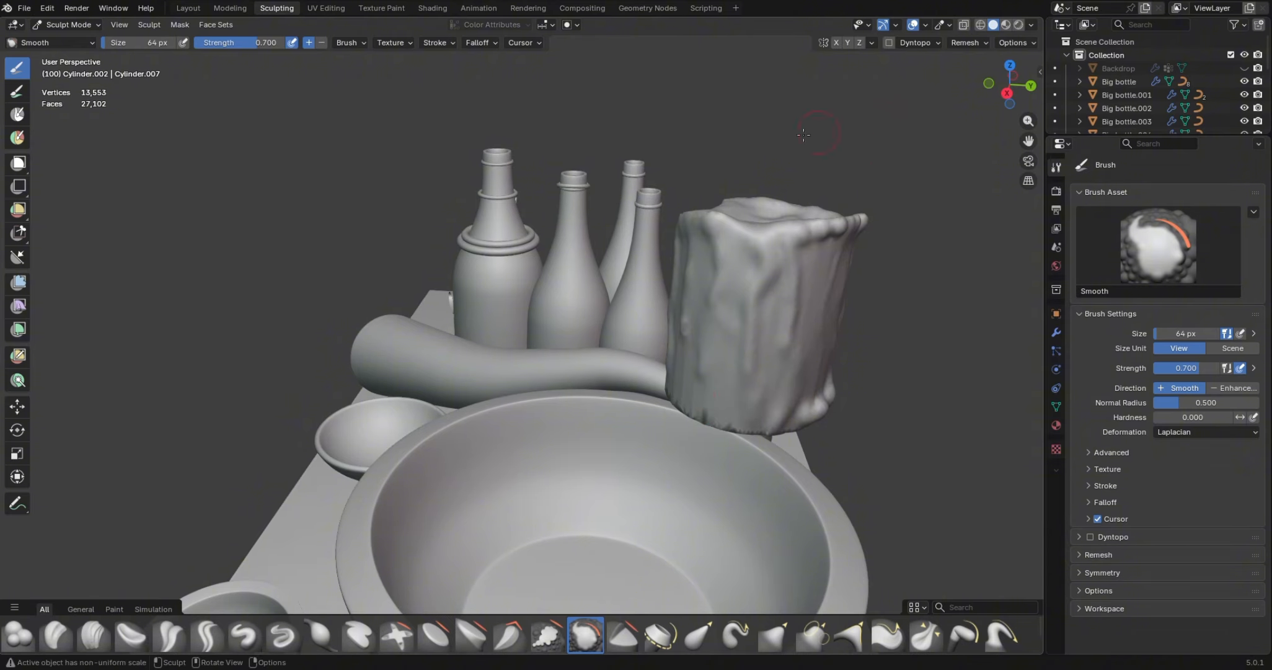
# Even out the candle's jagged bottom edge from two sides with the Blob brush at 64 px
pyautogui.click(25, 635)
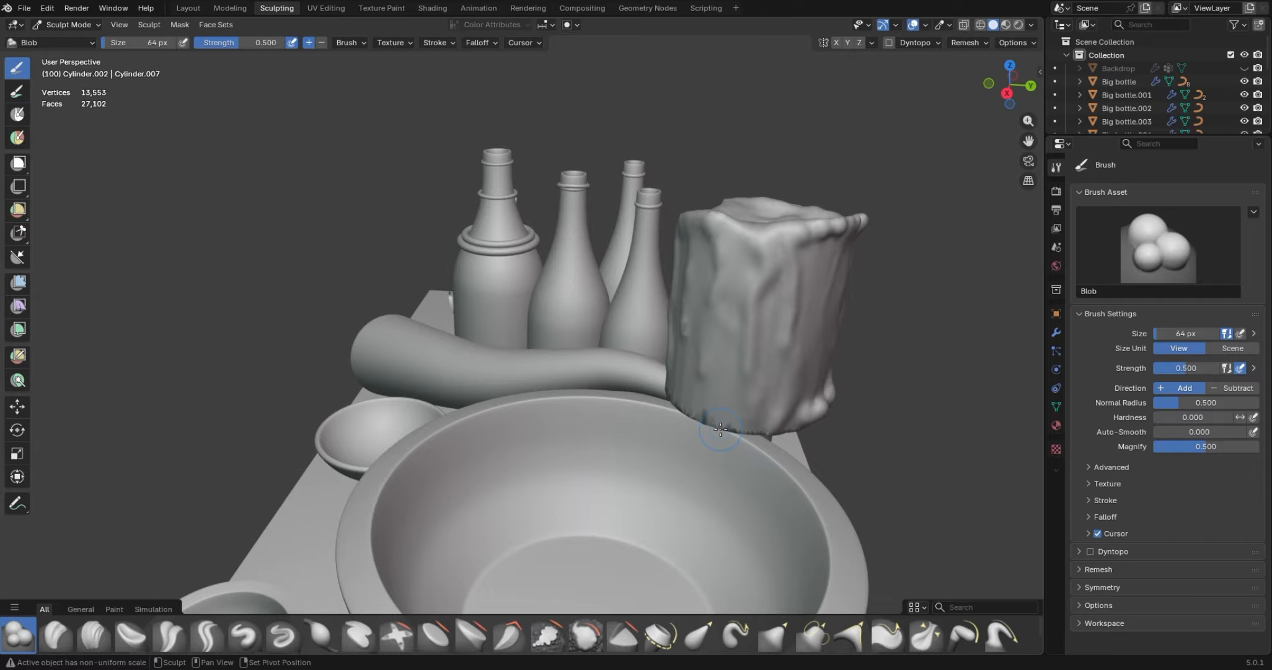
pyautogui.moveTo(720, 429)
pyautogui.keyDown('shift'); pyautogui.mouseDown()
pyautogui.moveTo(744, 413)
pyautogui.moveTo(786, 421)
pyautogui.moveTo(794, 410)
pyautogui.mouseUp(); pyautogui.keyUp('shift')
pyautogui.moveTo(1008, 94); pyautogui.dragTo(828, 73)
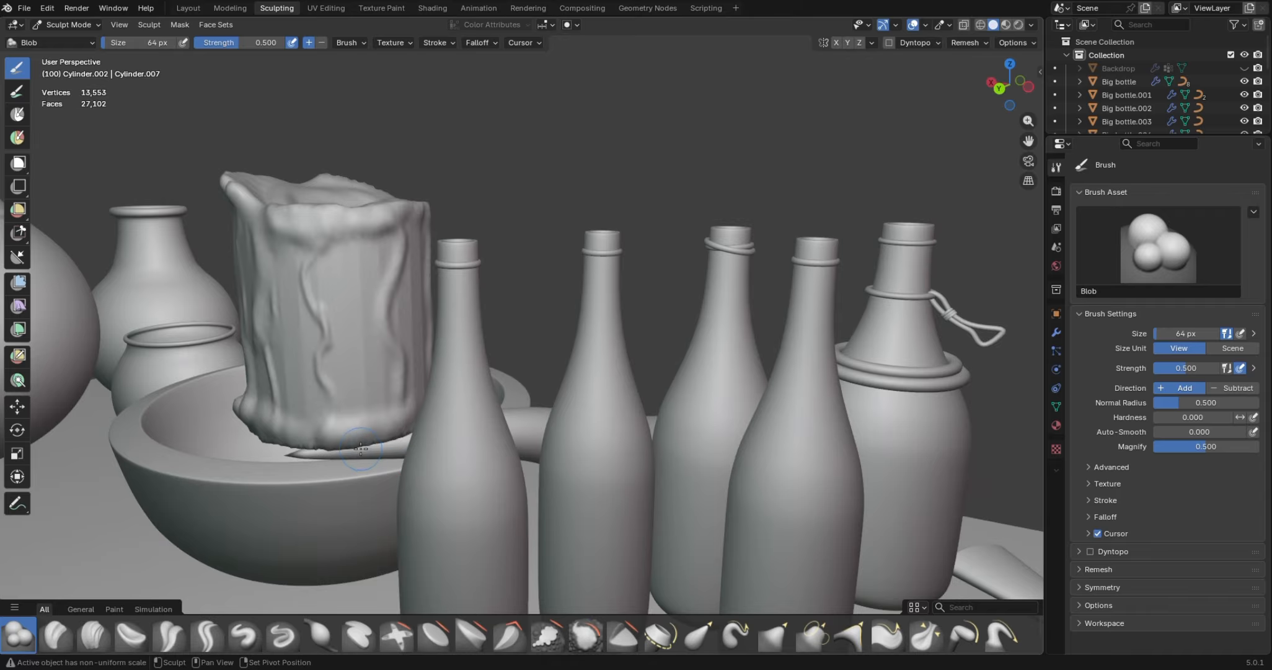
pyautogui.moveTo(380, 447)
pyautogui.keyDown('shift'); pyautogui.mouseDown()
pyautogui.moveTo(363, 435)
pyautogui.moveTo(384, 425)
pyautogui.mouseUp(); pyautogui.keyUp('shift')
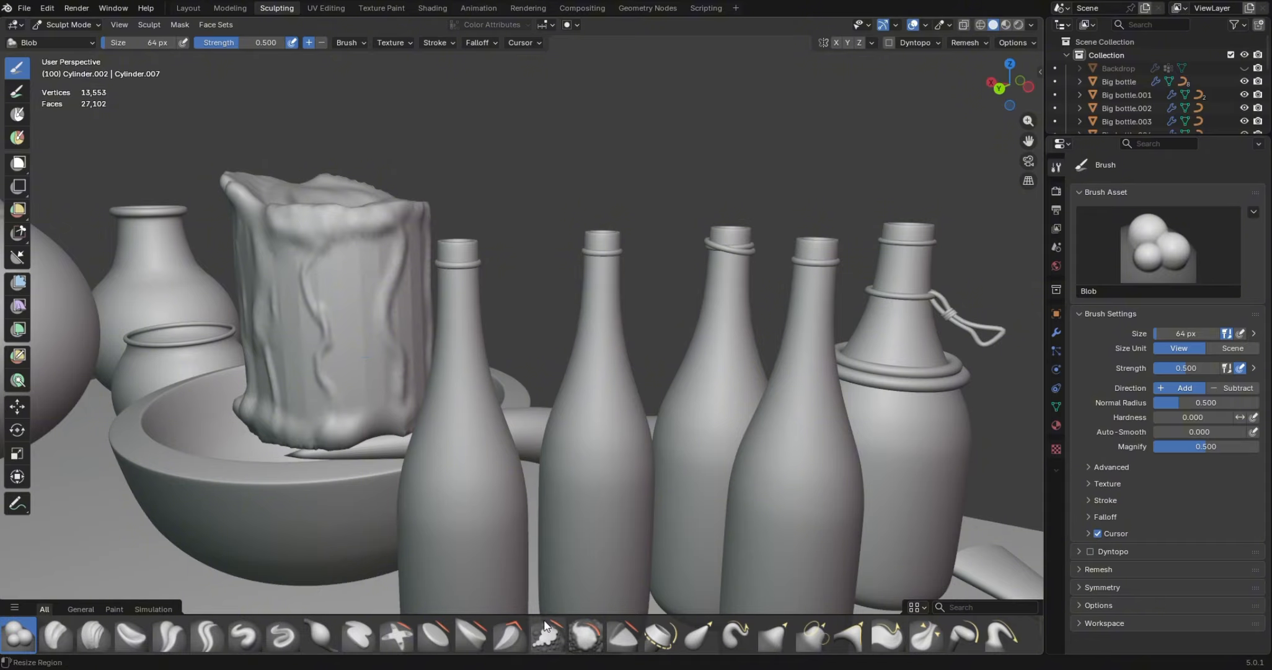
# Smooth the faceted wall and wavy drips on the candle side facing the bottles, using the Smooth brush at 64 px
pyautogui.click(585, 634)
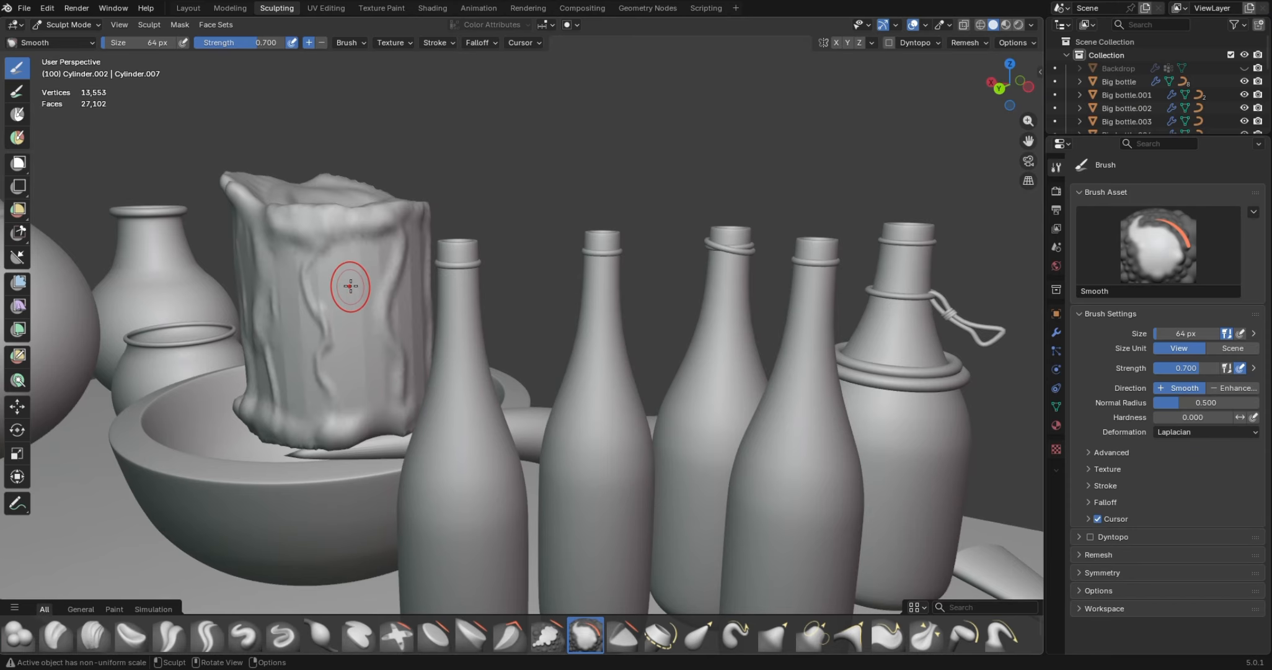
pyautogui.moveTo(357, 269); pyautogui.dragTo(366, 370)
pyautogui.moveTo(369, 313); pyautogui.dragTo(363, 330)
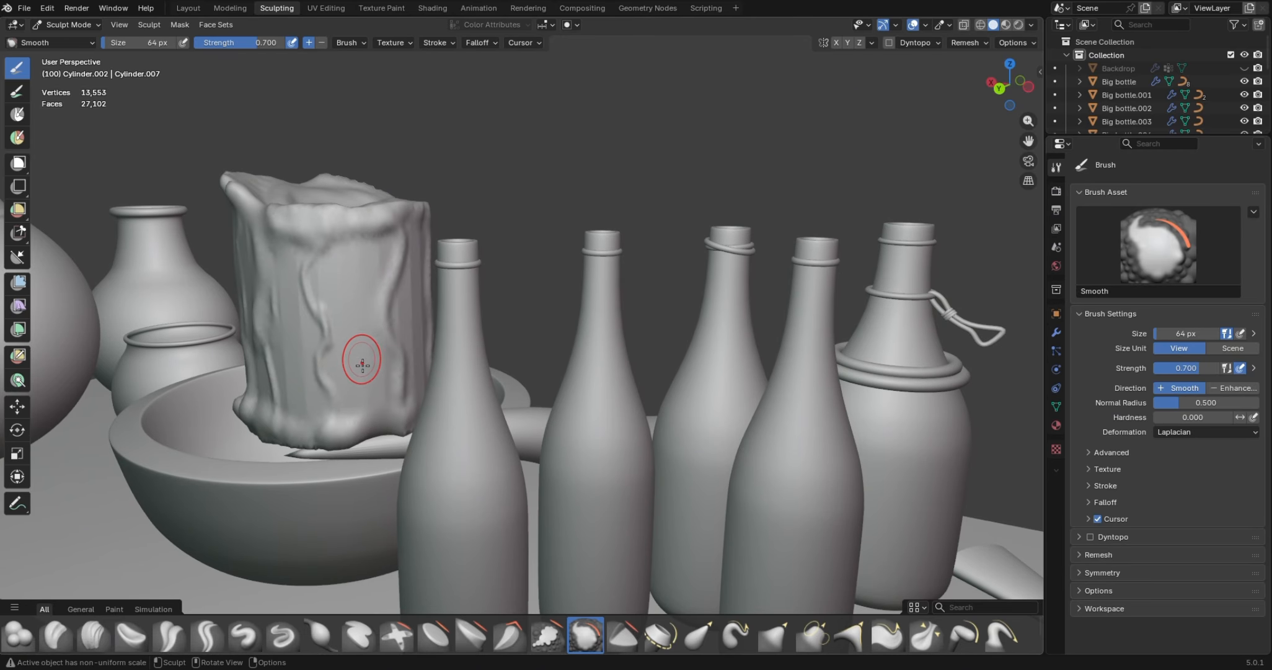
pyautogui.moveTo(304, 270)
pyautogui.mouseDown()
pyautogui.moveTo(306, 352)
pyautogui.moveTo(304, 277)
pyautogui.mouseUp()
pyautogui.moveTo(304, 276)
pyautogui.mouseDown()
pyautogui.moveTo(307, 363)
pyautogui.moveTo(284, 341)
pyautogui.moveTo(292, 397)
pyautogui.mouseUp()
pyautogui.moveTo(292, 291); pyautogui.dragTo(328, 292)
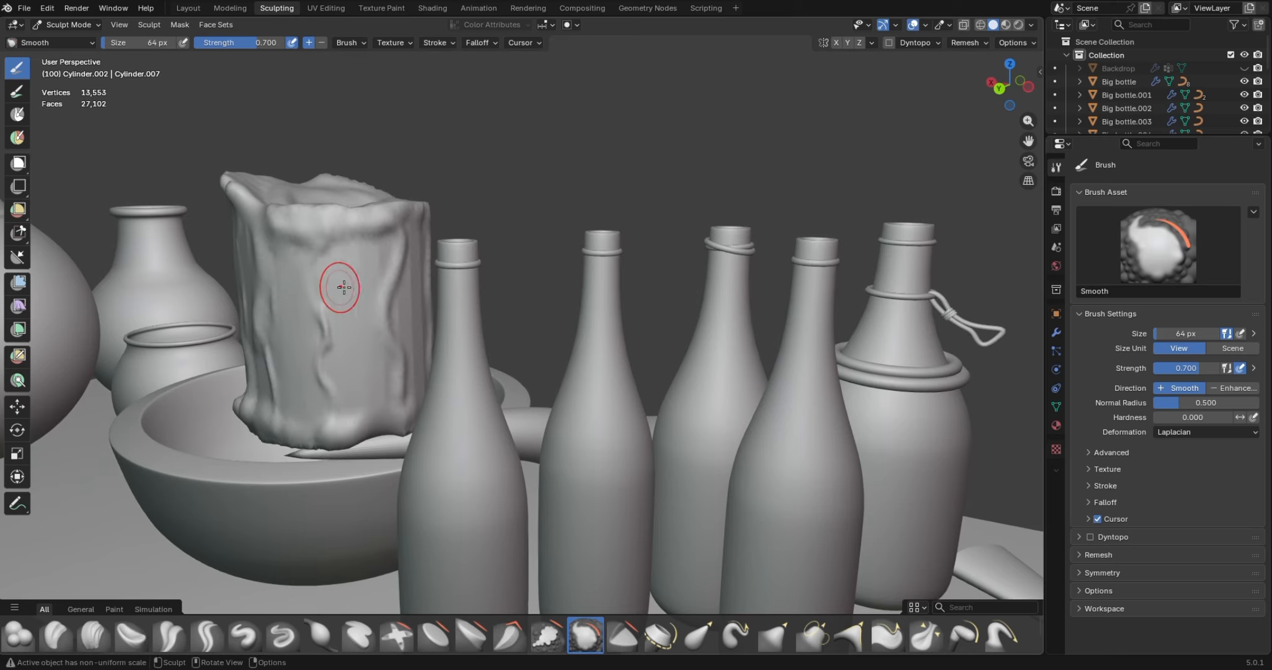
pyautogui.moveTo(407, 265)
pyautogui.mouseDown()
pyautogui.moveTo(412, 317)
pyautogui.moveTo(420, 240)
pyautogui.mouseUp()
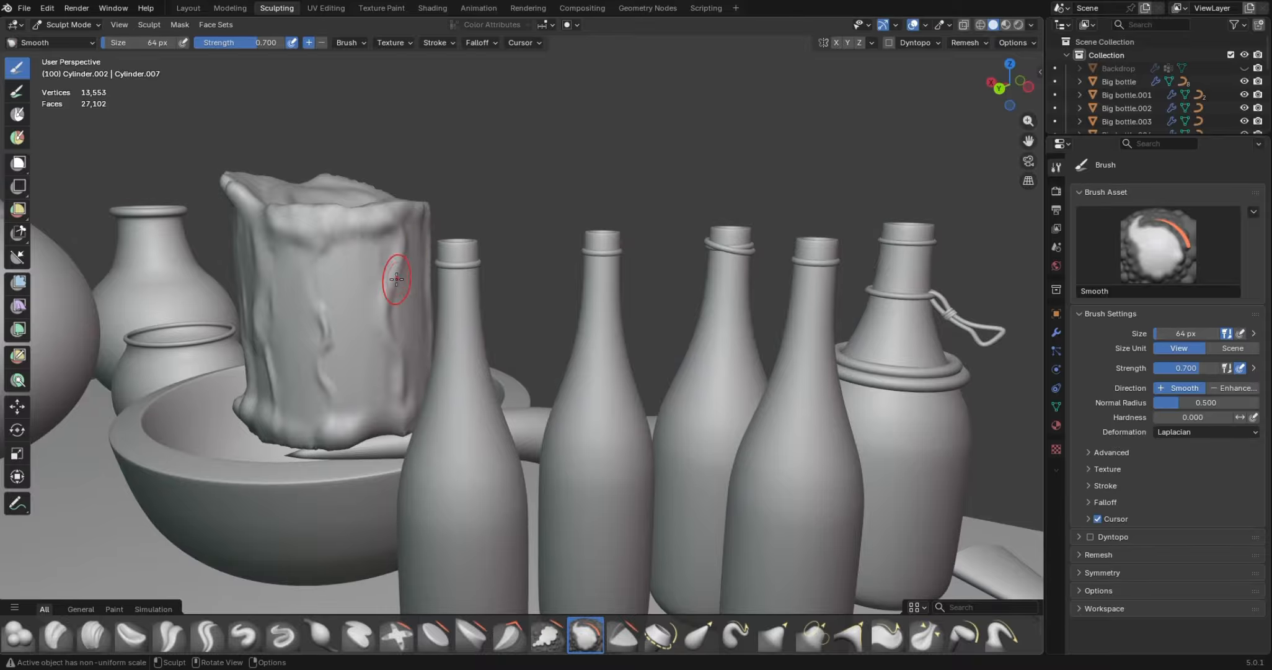
pyautogui.moveTo(361, 266); pyautogui.dragTo(365, 258)
# Sculpt two wavy wax drips down the candle side facing the bottles with the Draw brush at 34 px
pyautogui.click(256, 636)
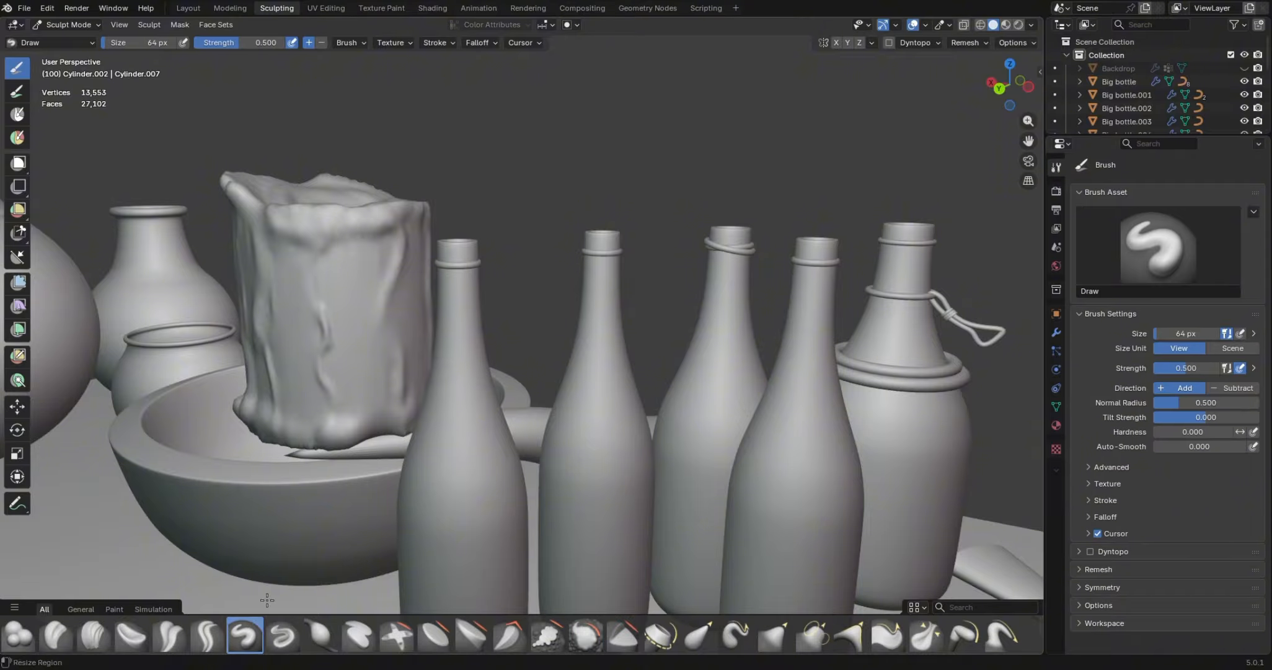
pyautogui.press('[')
pyautogui.press('[')
pyautogui.press('[')
pyautogui.press('[')
pyautogui.press('[')
pyautogui.press('[')
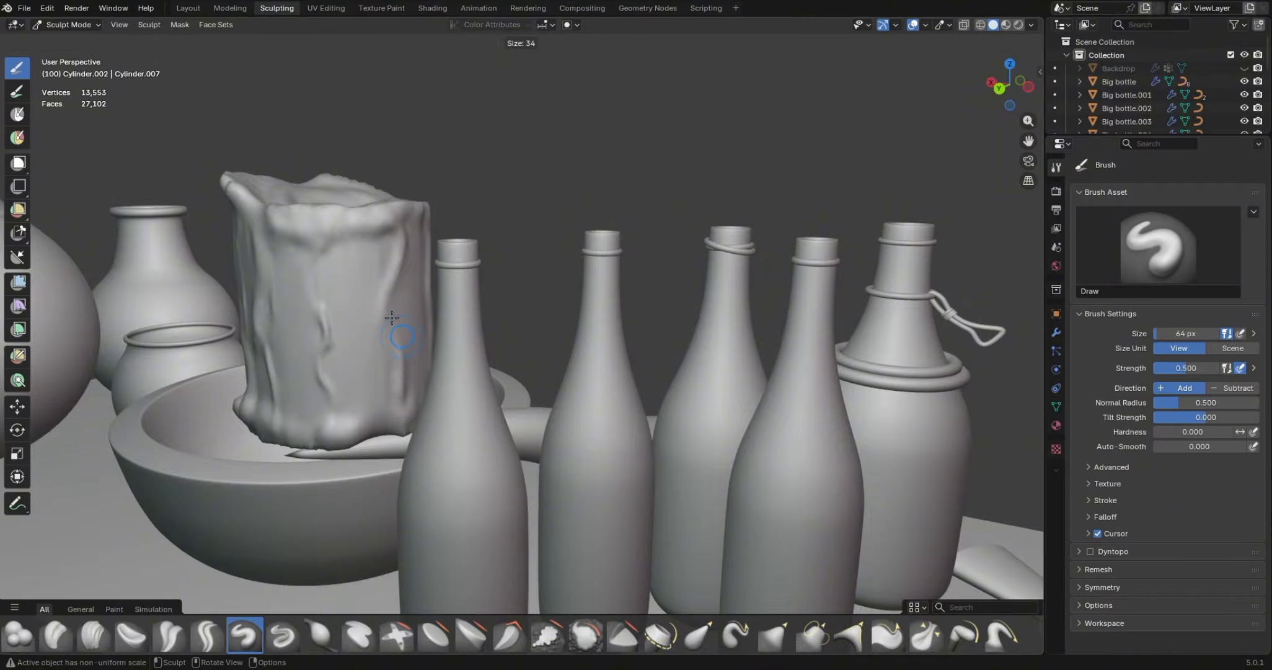
pyautogui.moveTo(394, 265); pyautogui.dragTo(391, 414)
pyautogui.moveTo(311, 241); pyautogui.dragTo(330, 413)
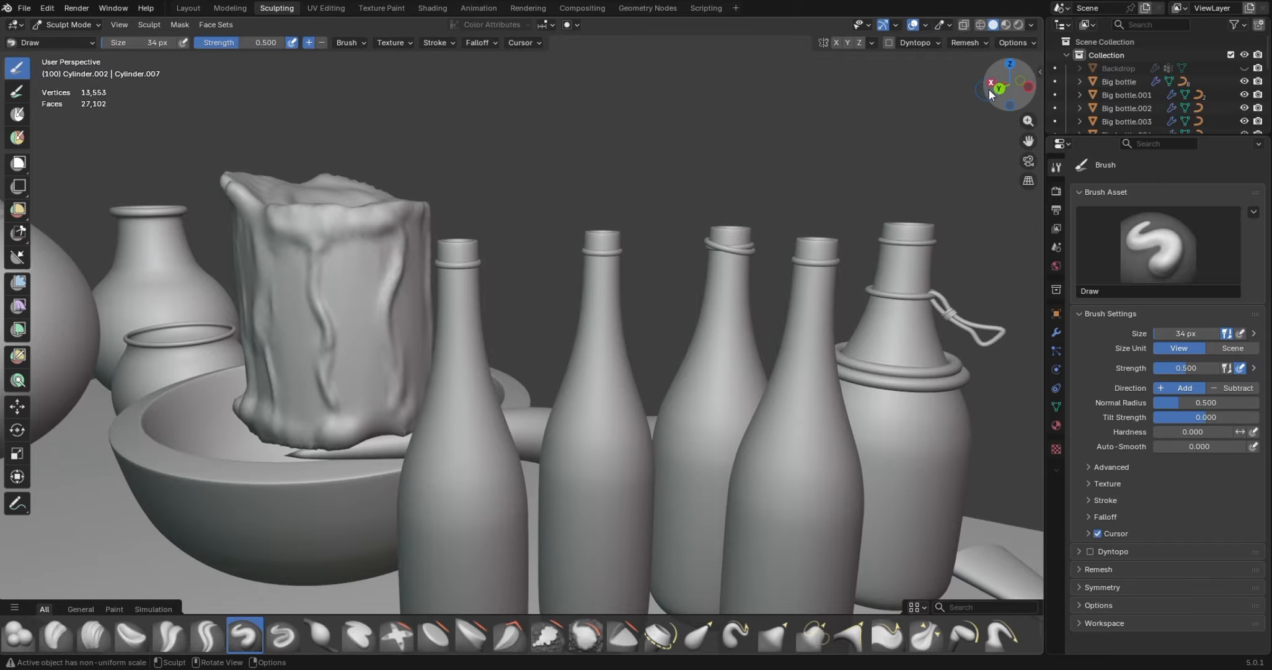
# Smooth the wall and drips on the candle's adjacent side with the Smooth brush at 102 px
pyautogui.moveTo(997, 91); pyautogui.dragTo(1070, 93)
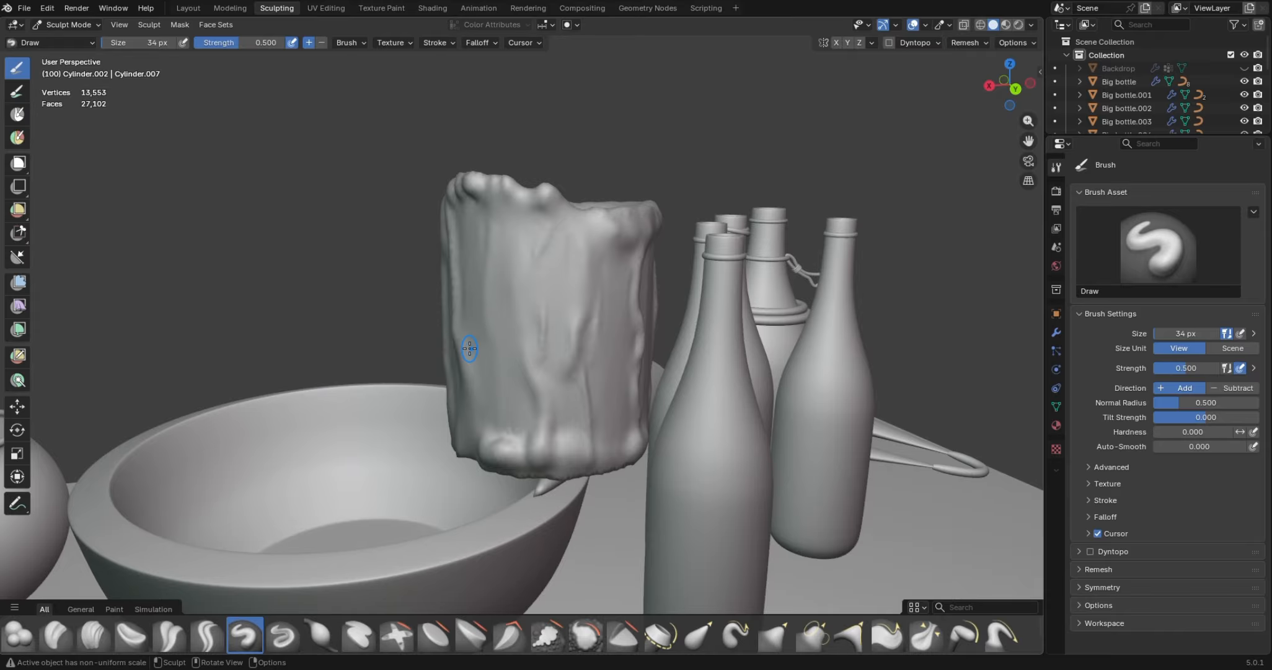
pyautogui.press('f')
pyautogui.click(496, 366)
pyautogui.click(585, 635)
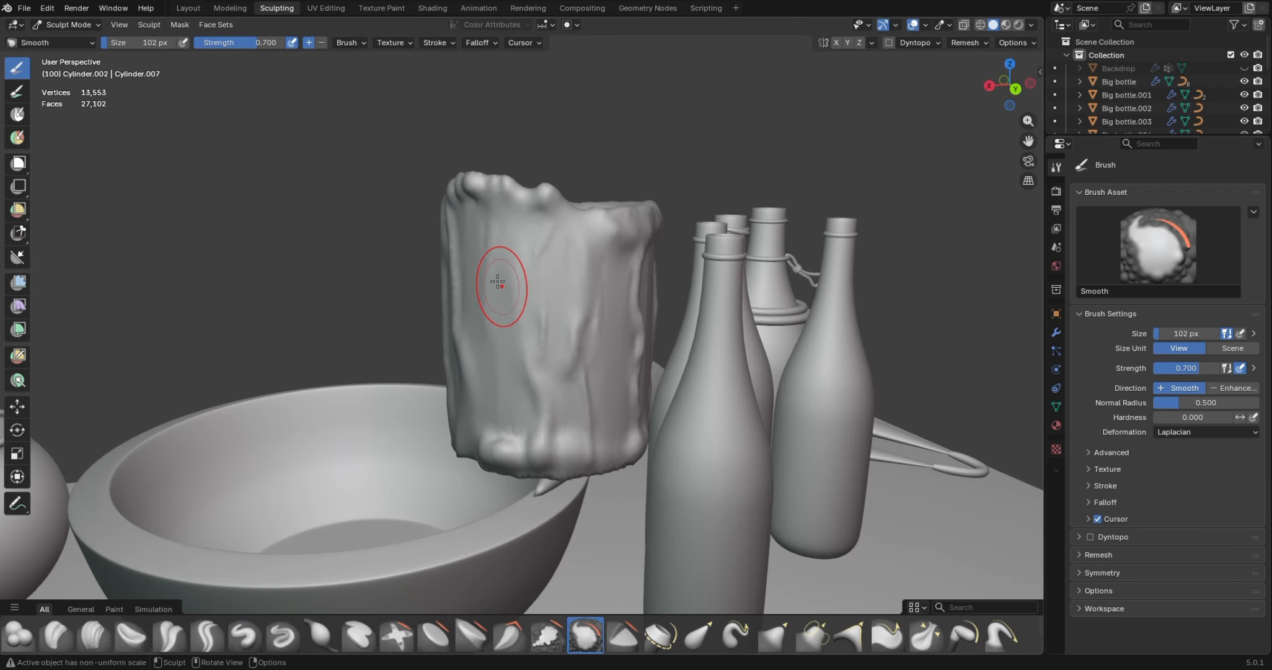
pyautogui.moveTo(497, 284)
pyautogui.mouseDown()
pyautogui.moveTo(475, 240)
pyautogui.moveTo(490, 272)
pyautogui.moveTo(543, 313)
pyautogui.mouseUp()
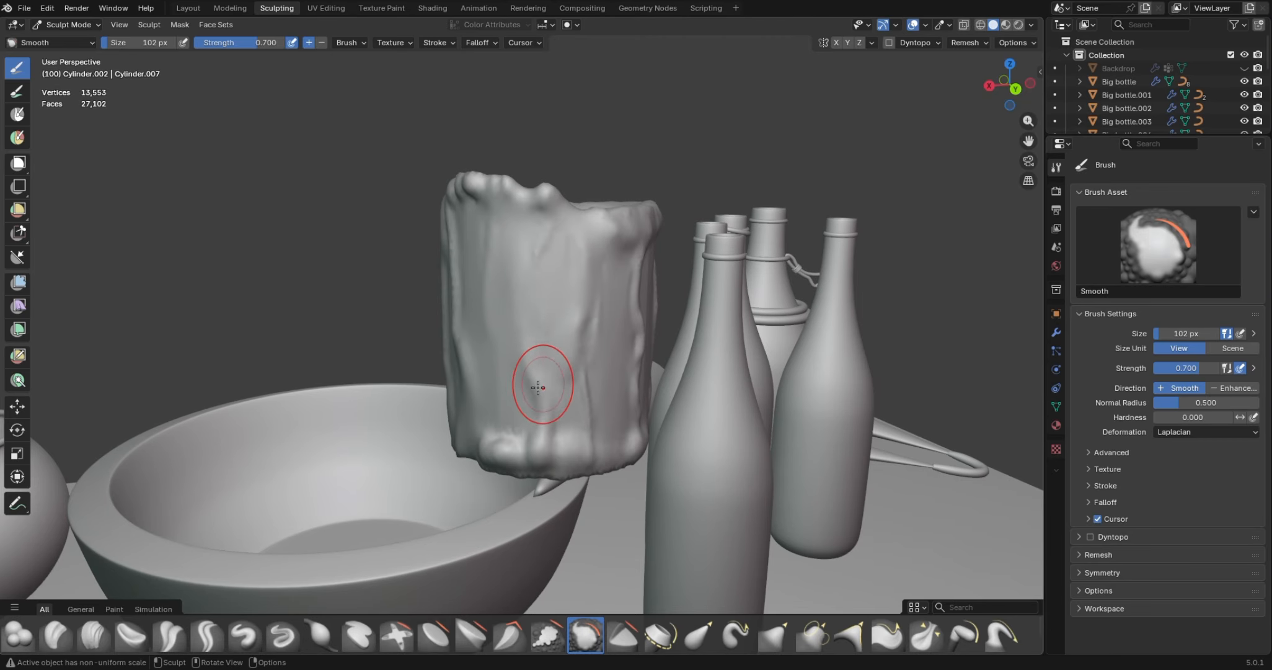
pyautogui.moveTo(538, 386); pyautogui.dragTo(582, 335)
# Sculpt several wavy wax drips down two adjacent sides of the candle with the Draw brush at 36 px
pyautogui.moveTo(995, 96); pyautogui.dragTo(887, 161)
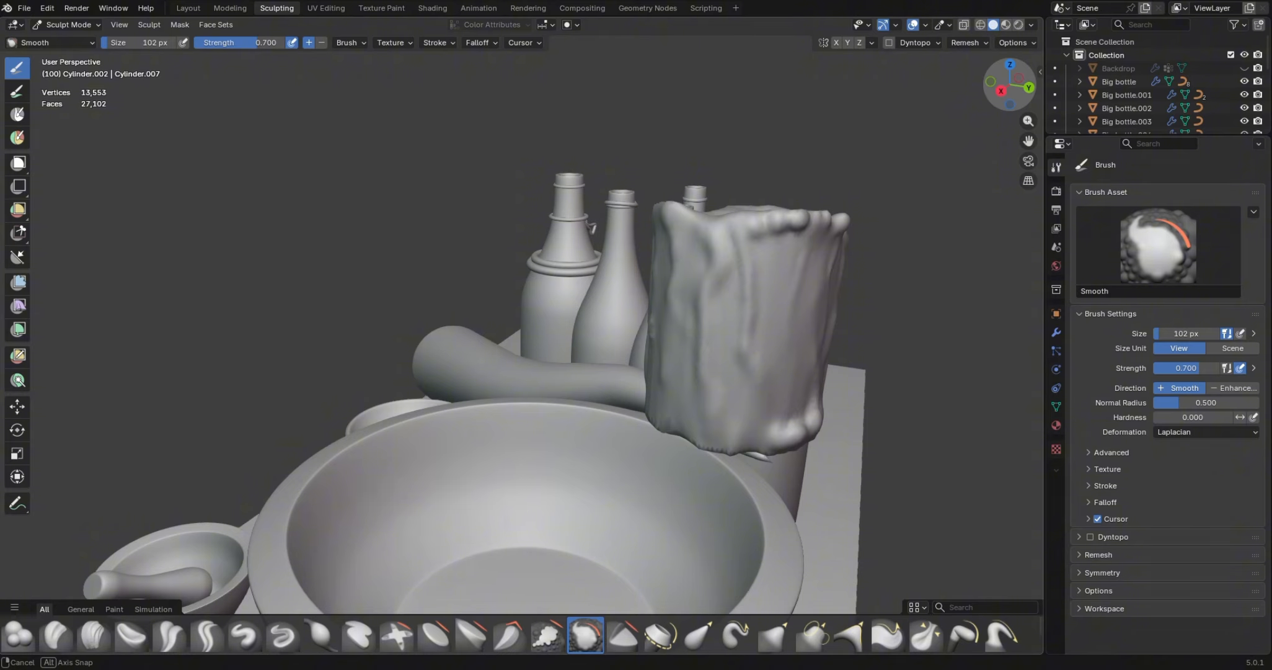
pyautogui.moveTo(1011, 85); pyautogui.dragTo(1008, 85)
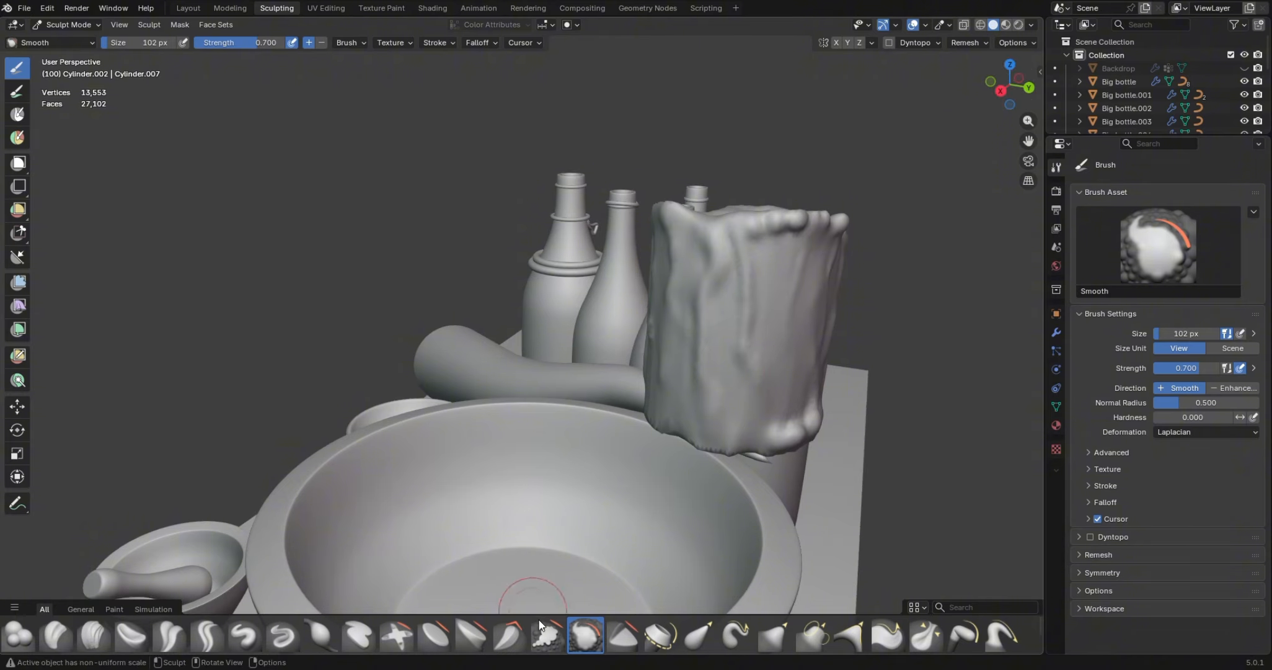
pyautogui.click(244, 636)
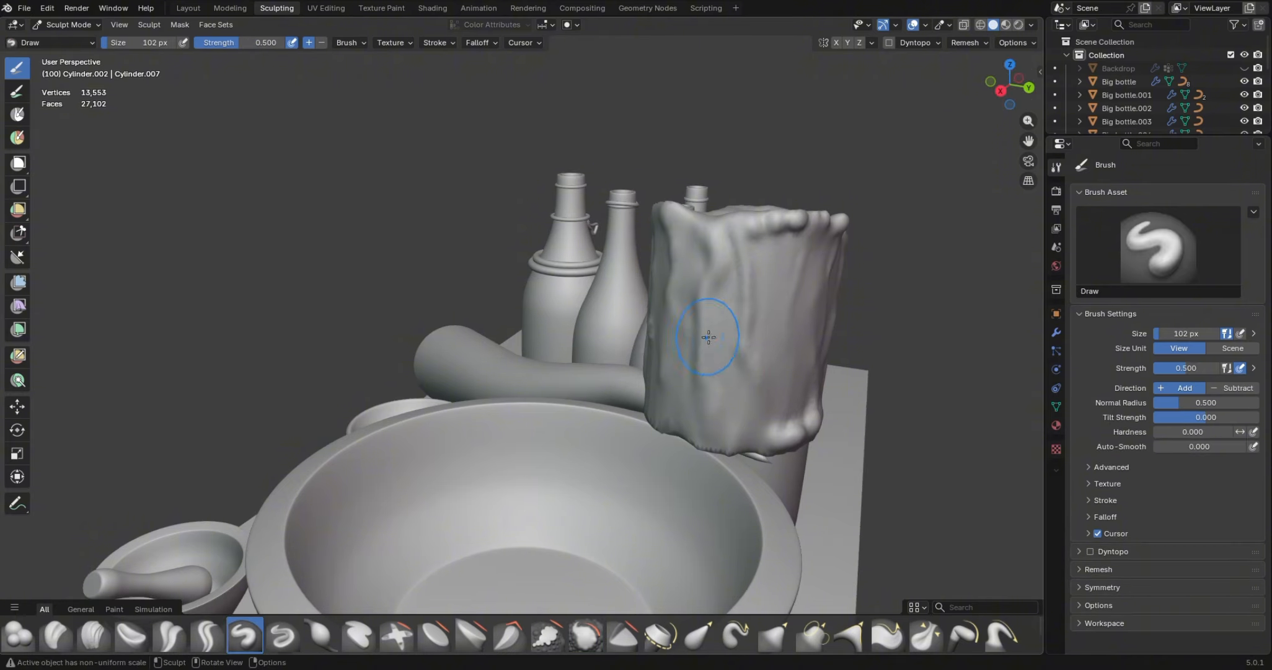
pyautogui.press('f')
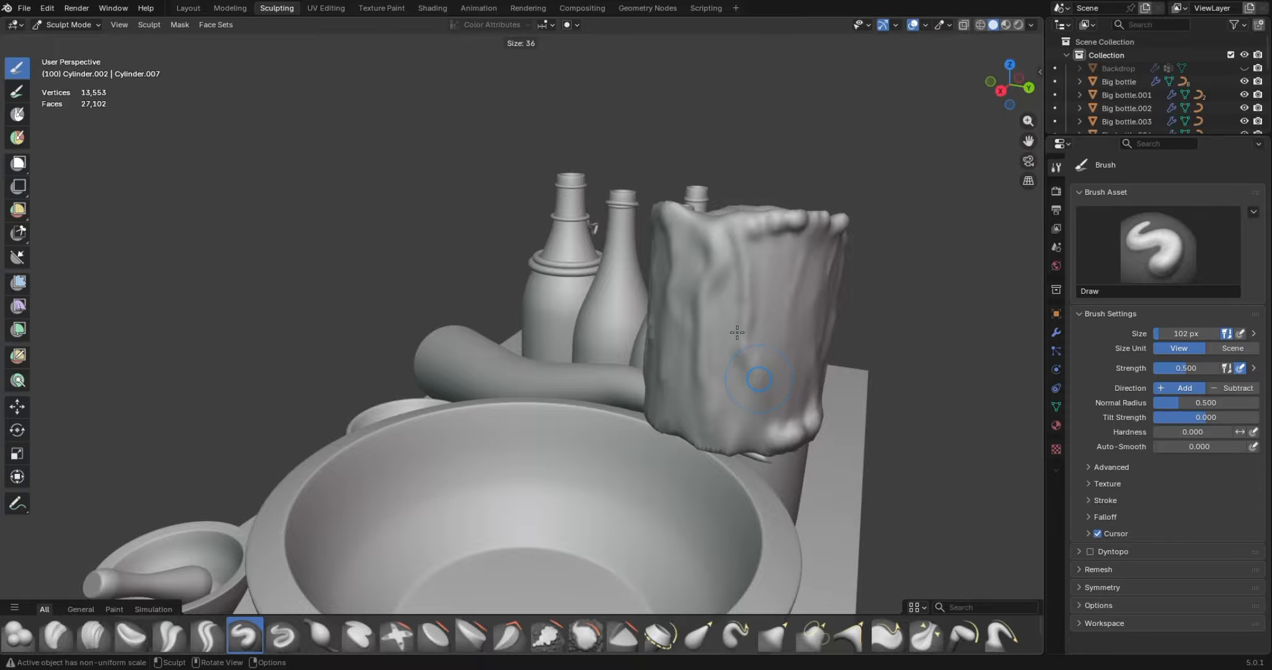
pyautogui.click(737, 331)
pyautogui.moveTo(806, 243); pyautogui.dragTo(766, 431)
pyautogui.moveTo(744, 322); pyautogui.dragTo(741, 434)
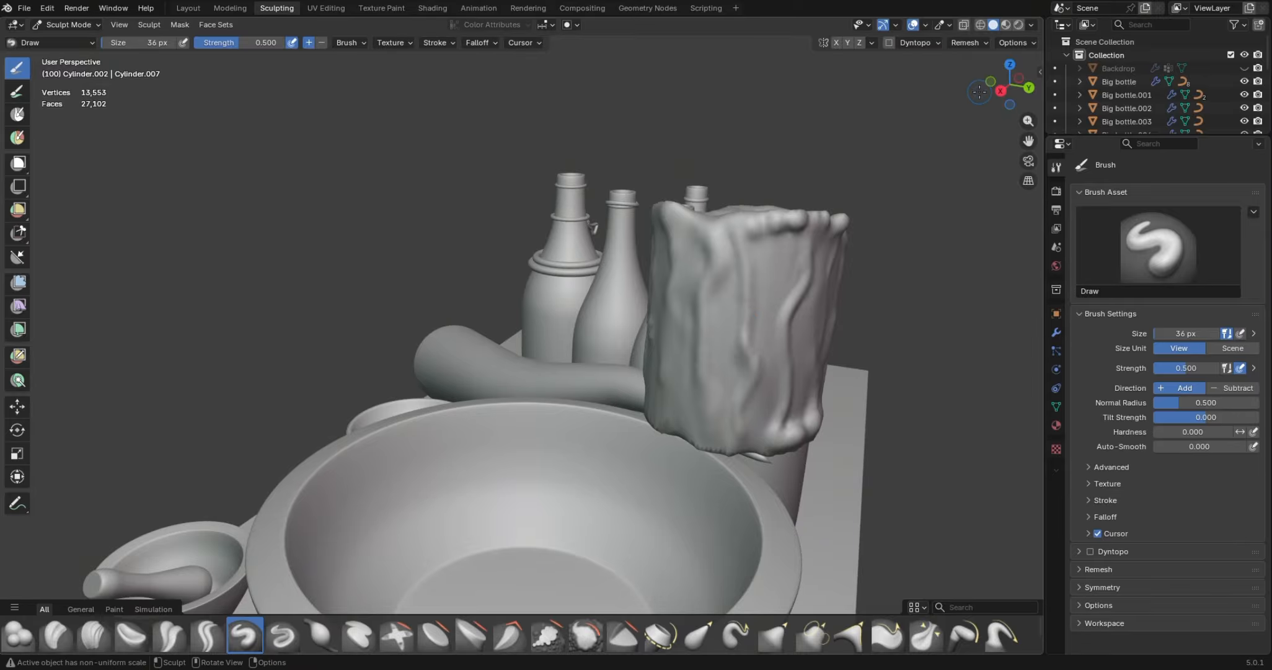
pyautogui.moveTo(980, 92); pyautogui.dragTo(868, 102)
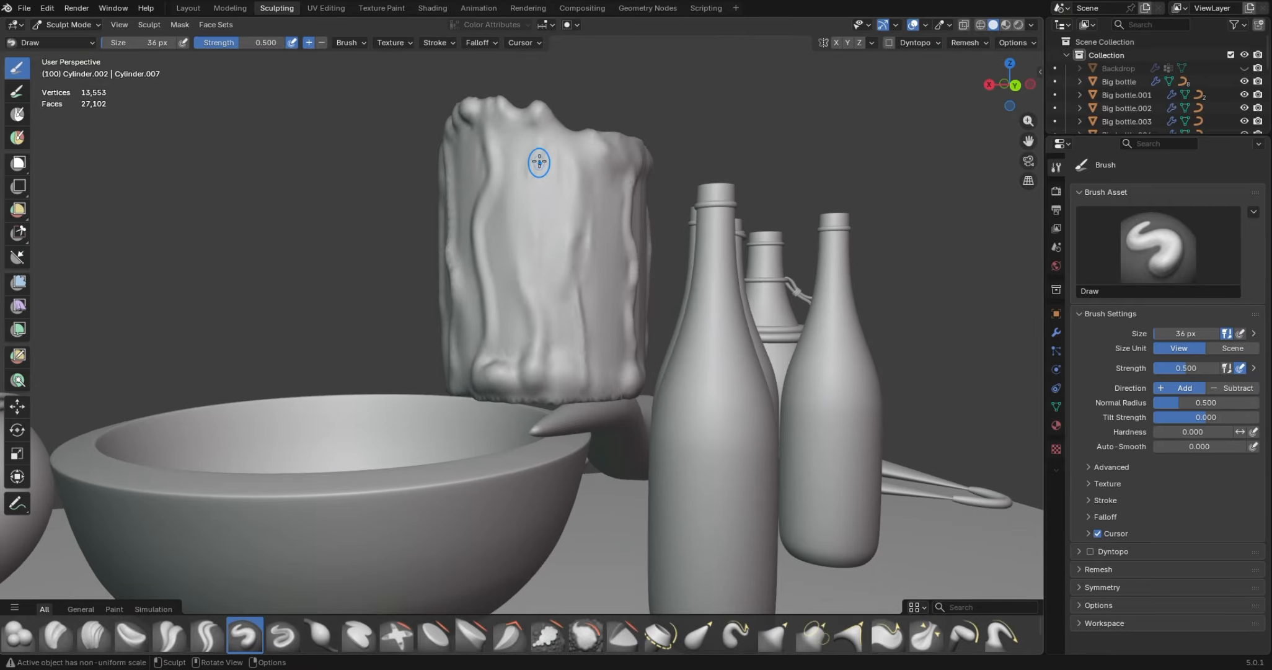
pyautogui.moveTo(539, 155)
pyautogui.mouseDown()
pyautogui.moveTo(537, 140)
pyautogui.moveTo(525, 282)
pyautogui.moveTo(545, 342)
pyautogui.moveTo(538, 116)
pyautogui.moveTo(579, 204)
pyautogui.moveTo(584, 374)
pyautogui.mouseUp()
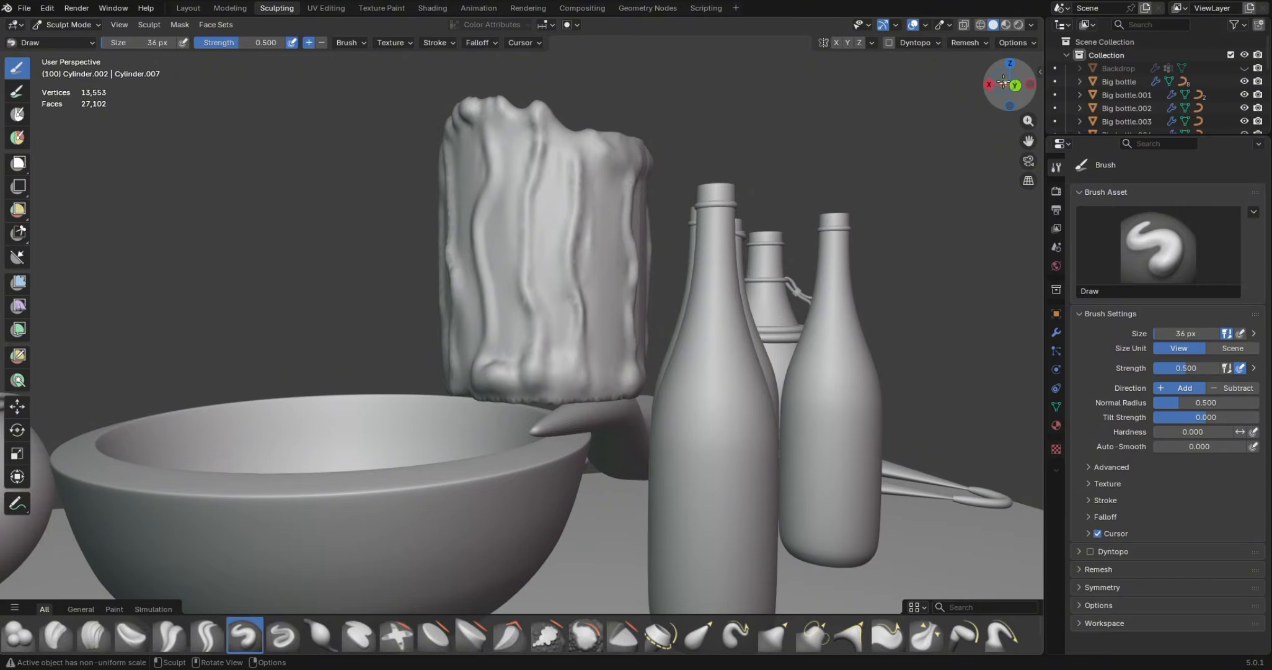
# Soften the wall around the wavy drips on the candle side facing the bottles, using the Smooth brush at 36 px
pyautogui.moveTo(1003, 82)
pyautogui.mouseDown()
pyautogui.moveTo(1000, 121)
pyautogui.moveTo(993, 88)
pyautogui.mouseUp()
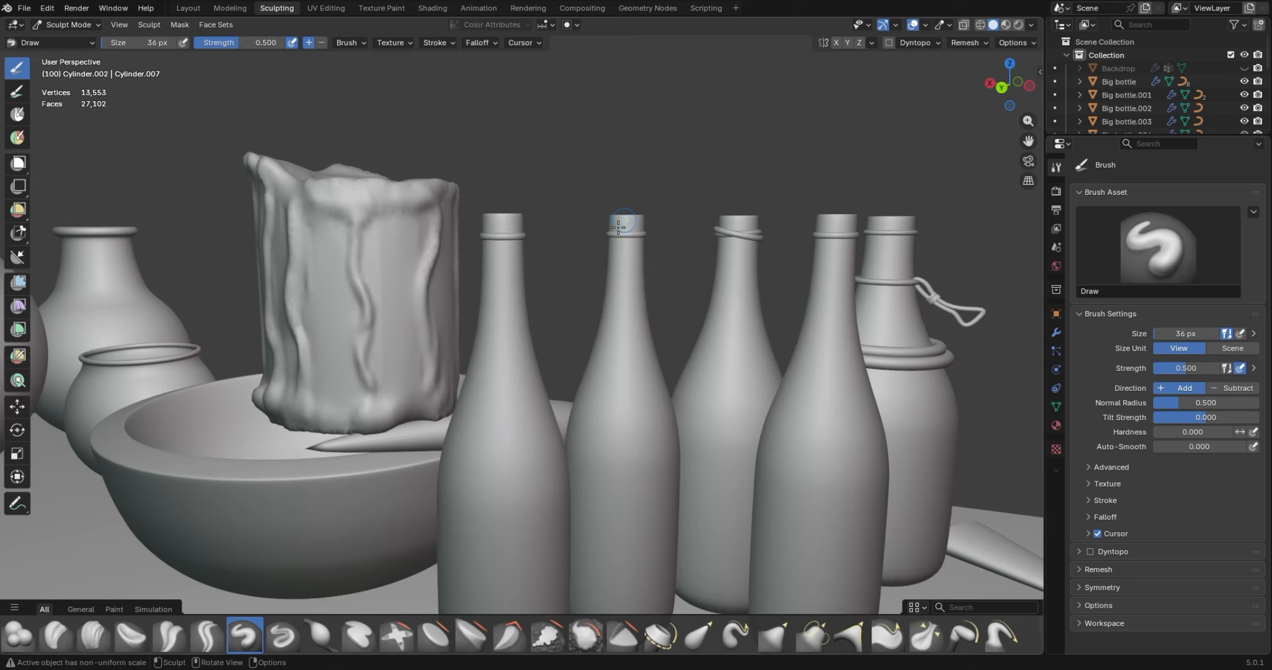
pyautogui.click(585, 634)
pyautogui.moveTo(378, 242); pyautogui.dragTo(382, 243)
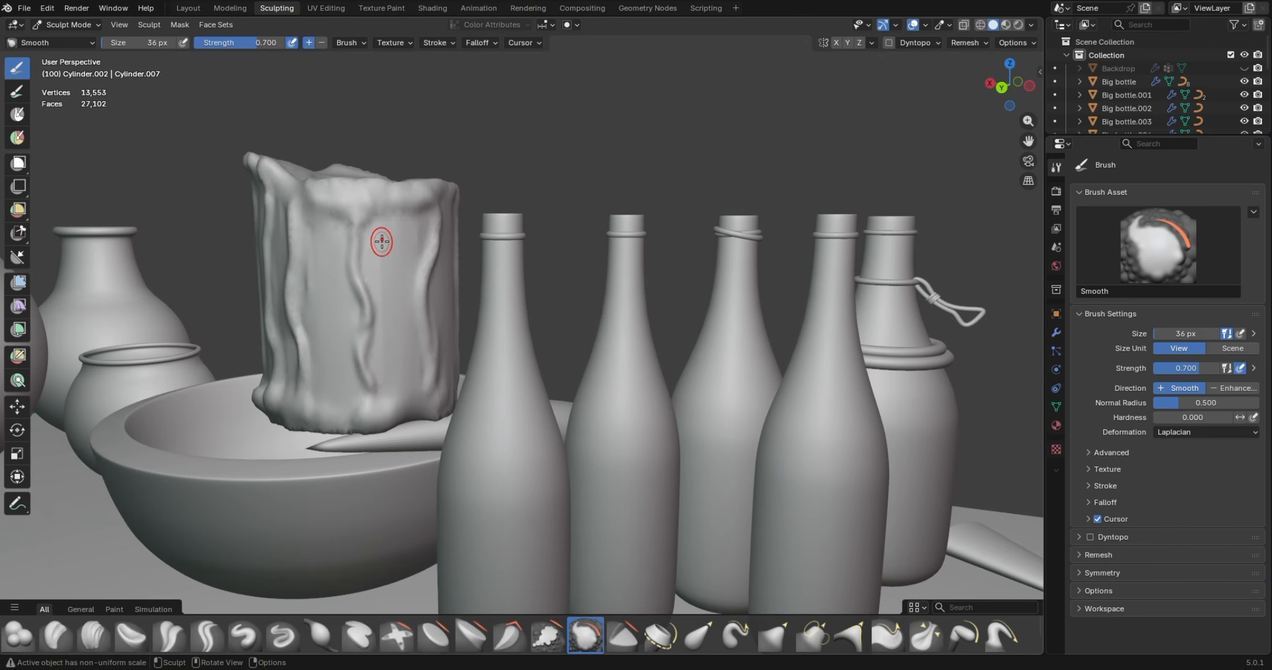
pyautogui.moveTo(381, 292); pyautogui.dragTo(378, 347)
pyautogui.moveTo(424, 242); pyautogui.dragTo(417, 235)
# Even out the candle's bottom edge above the horn's tip with the Blob brush at 36 px
pyautogui.moveTo(1018, 83); pyautogui.dragTo(905, 90)
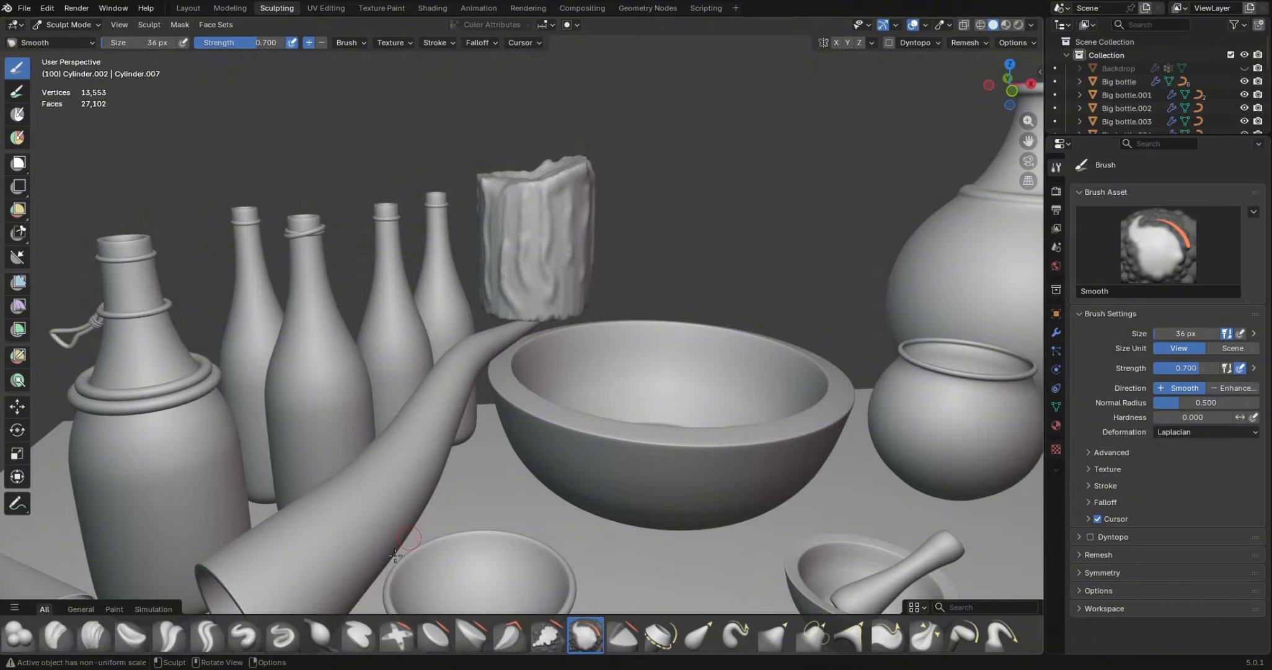
pyautogui.click(19, 635)
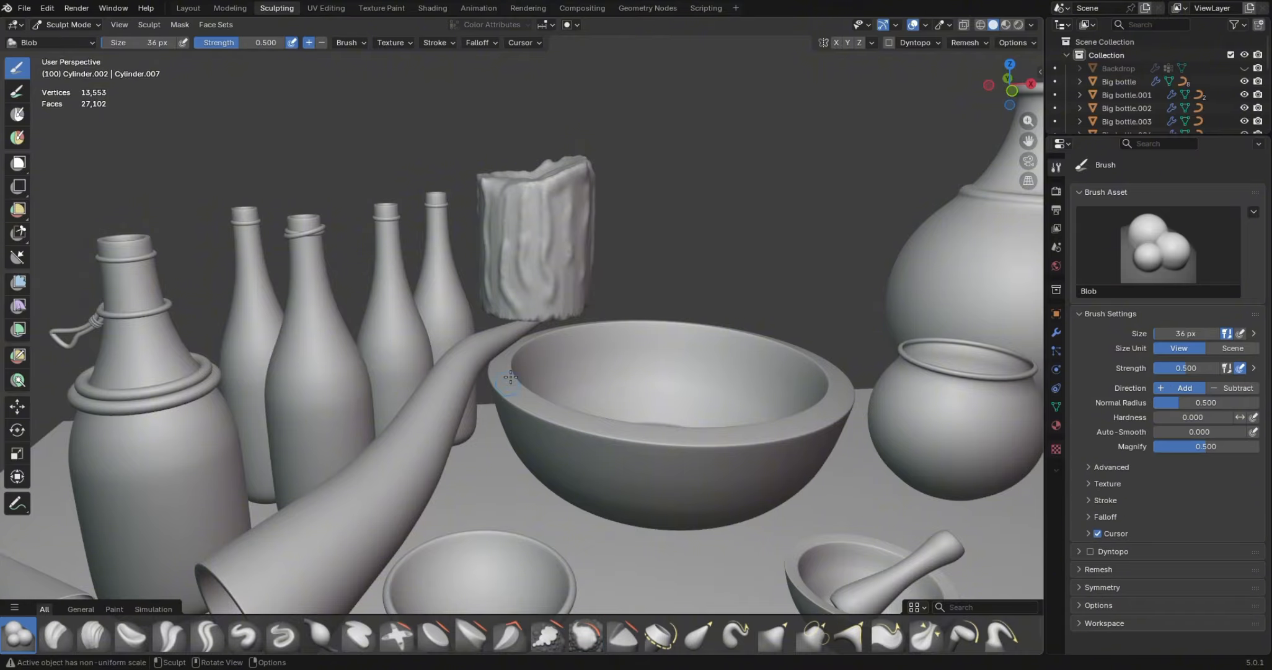
pyautogui.moveTo(527, 335)
pyautogui.mouseDown()
pyautogui.moveTo(520, 319)
pyautogui.moveTo(544, 315)
pyautogui.mouseUp()
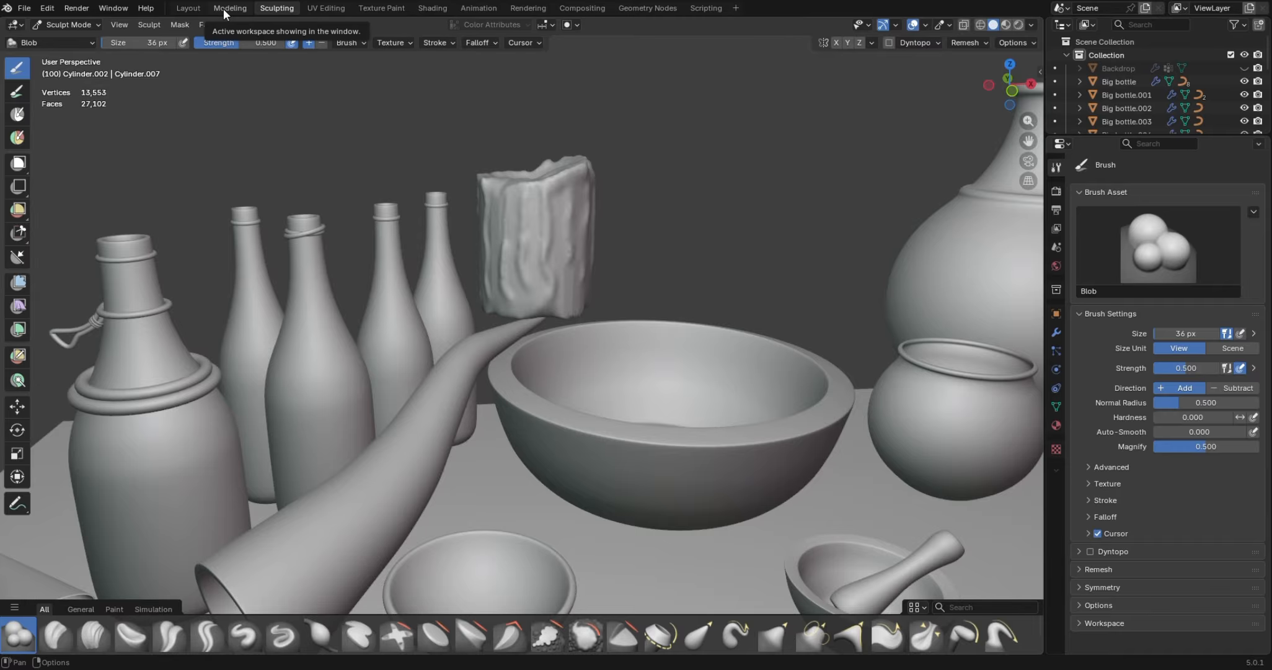
# Switch to the Layout workspace and take the candle out of local view to show the whole table scene
pyautogui.click(197, 8)
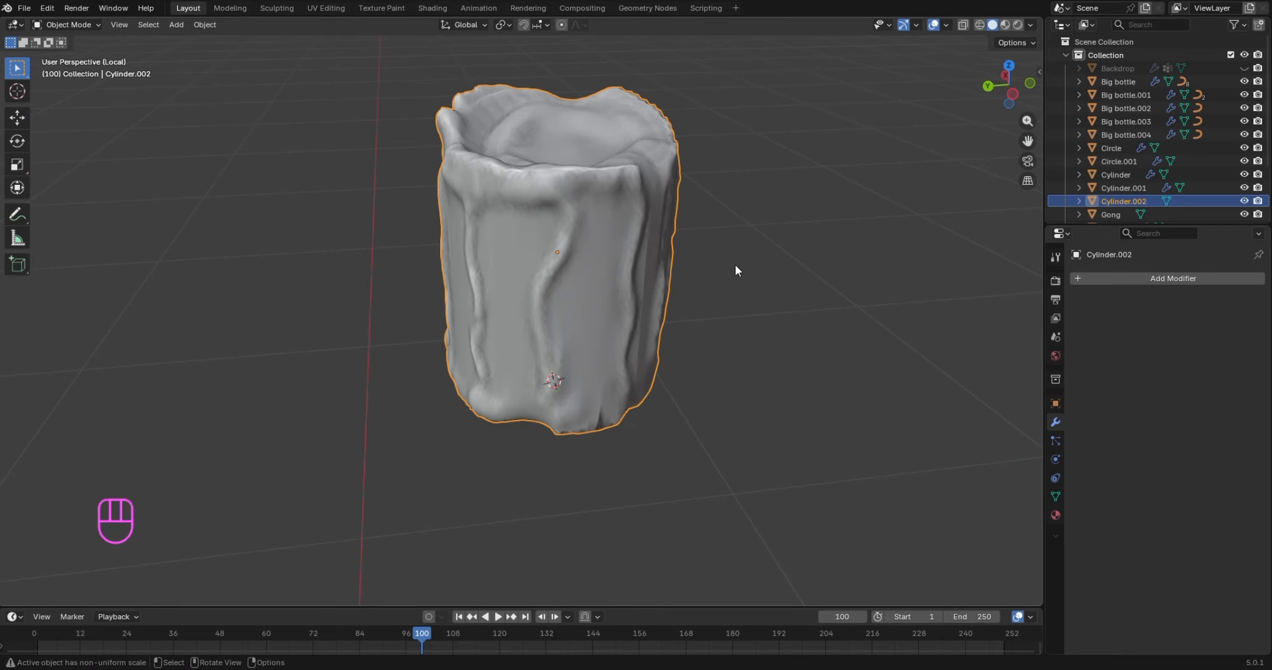
pyautogui.moveTo(1002, 92)
pyautogui.mouseDown()
pyautogui.moveTo(1017, 107)
pyautogui.moveTo(998, 85)
pyautogui.mouseUp()
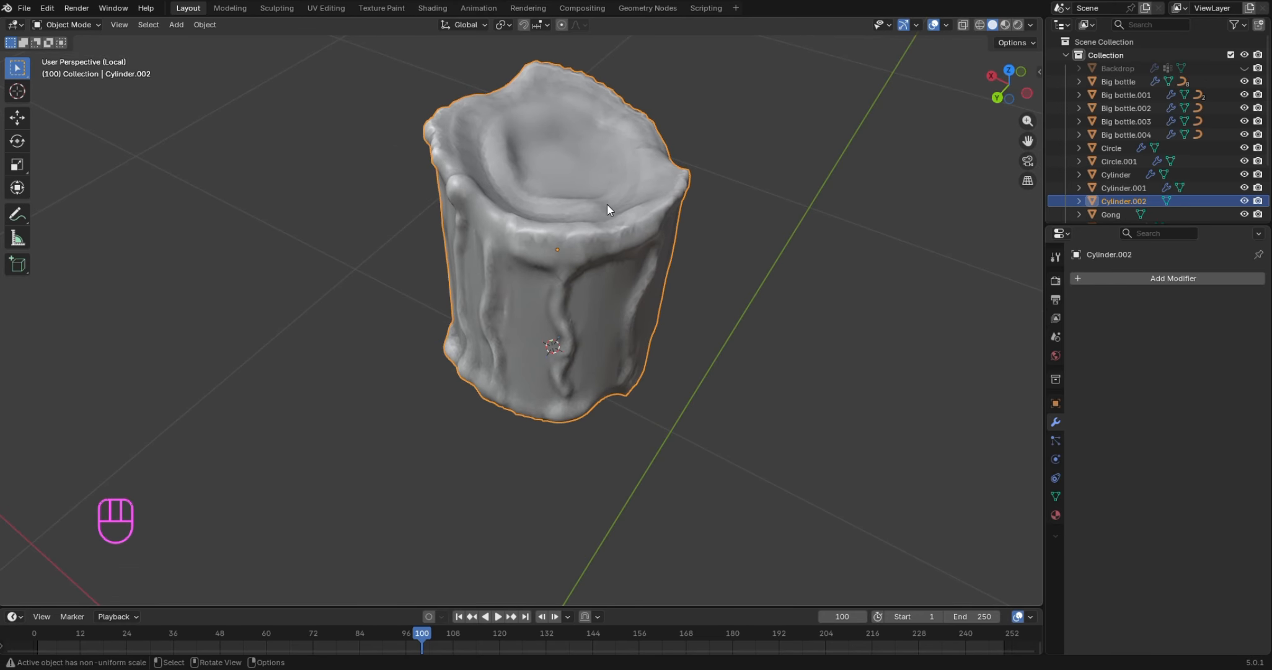
pyautogui.press('KP_Divide')
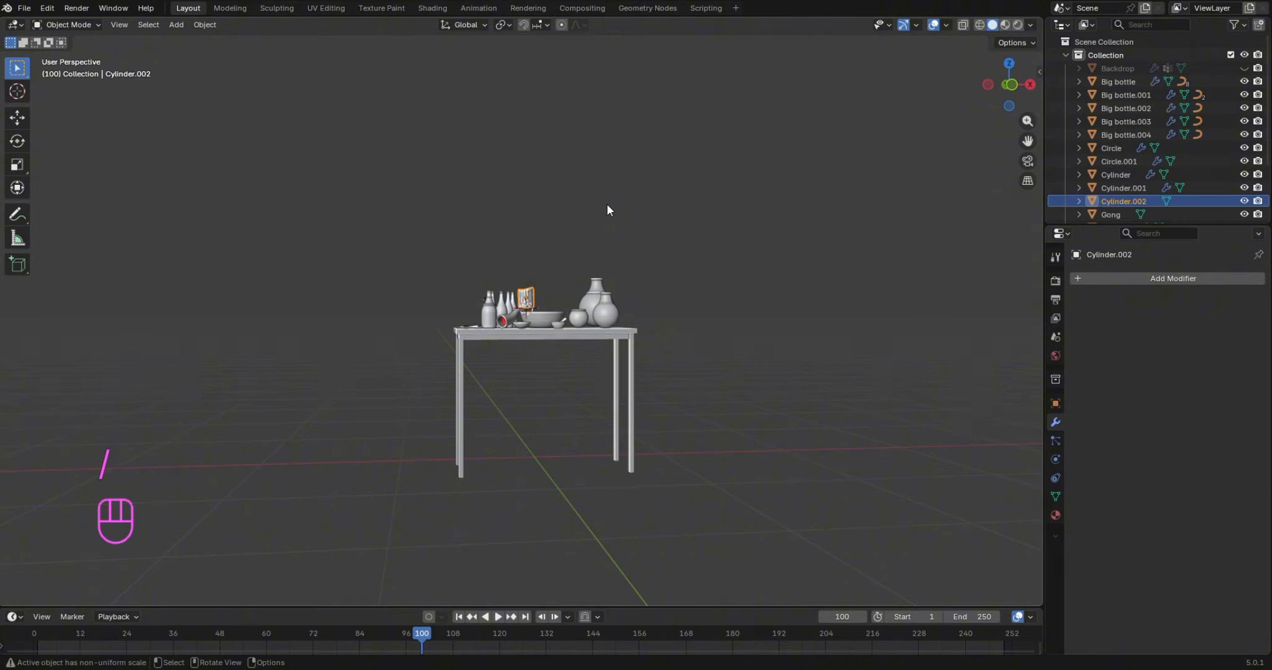
# Scale the candle uniformly by 4.258 and back down by 0.105 so it is small beside the bottles
pyautogui.scroll(8, 611, 209)
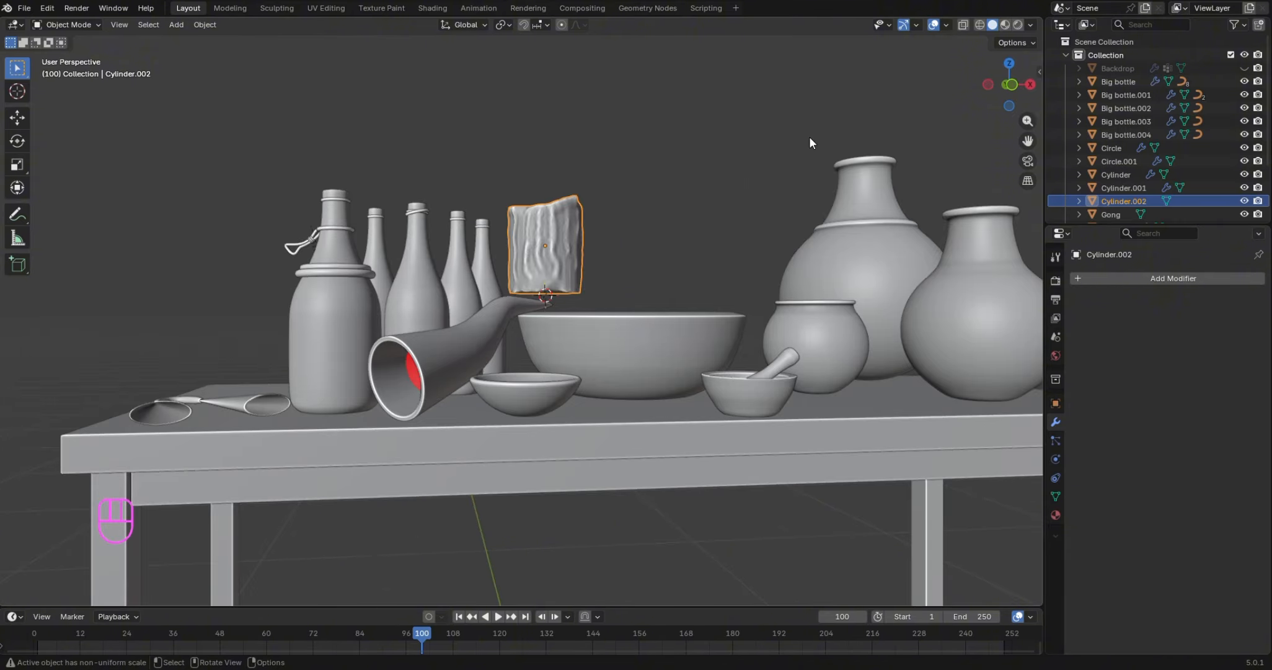
pyautogui.press('s')
pyautogui.click(313, 234)
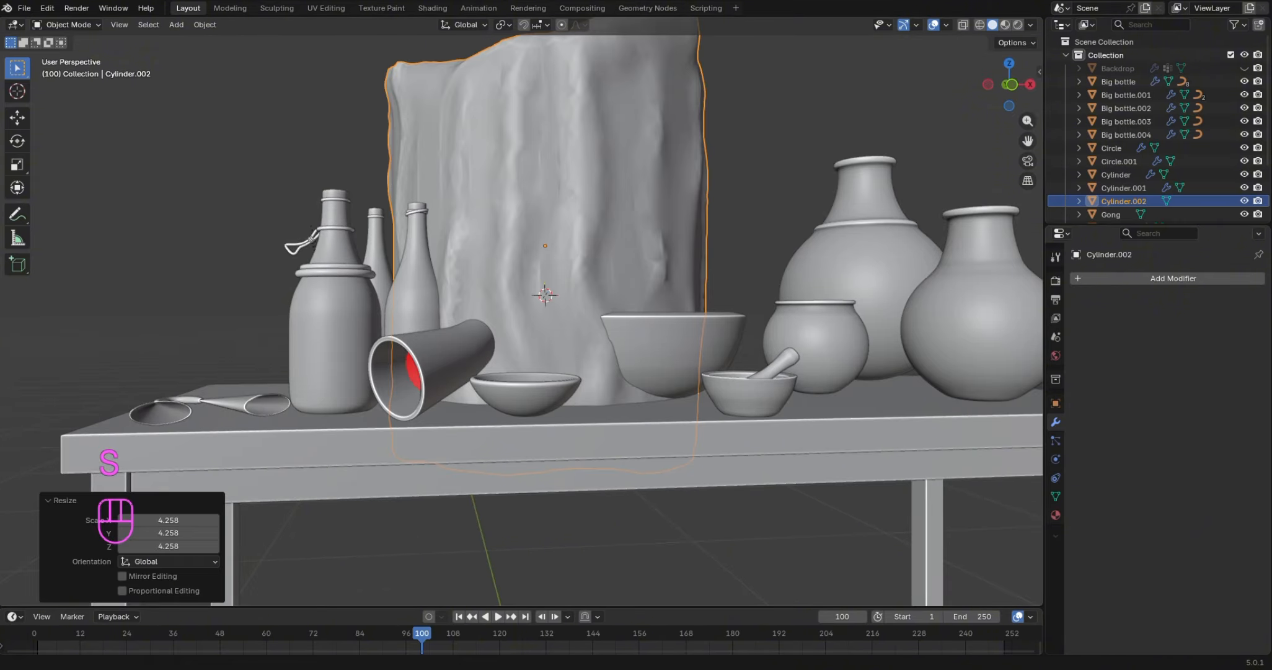
pyautogui.scroll(-6, 840, 262)
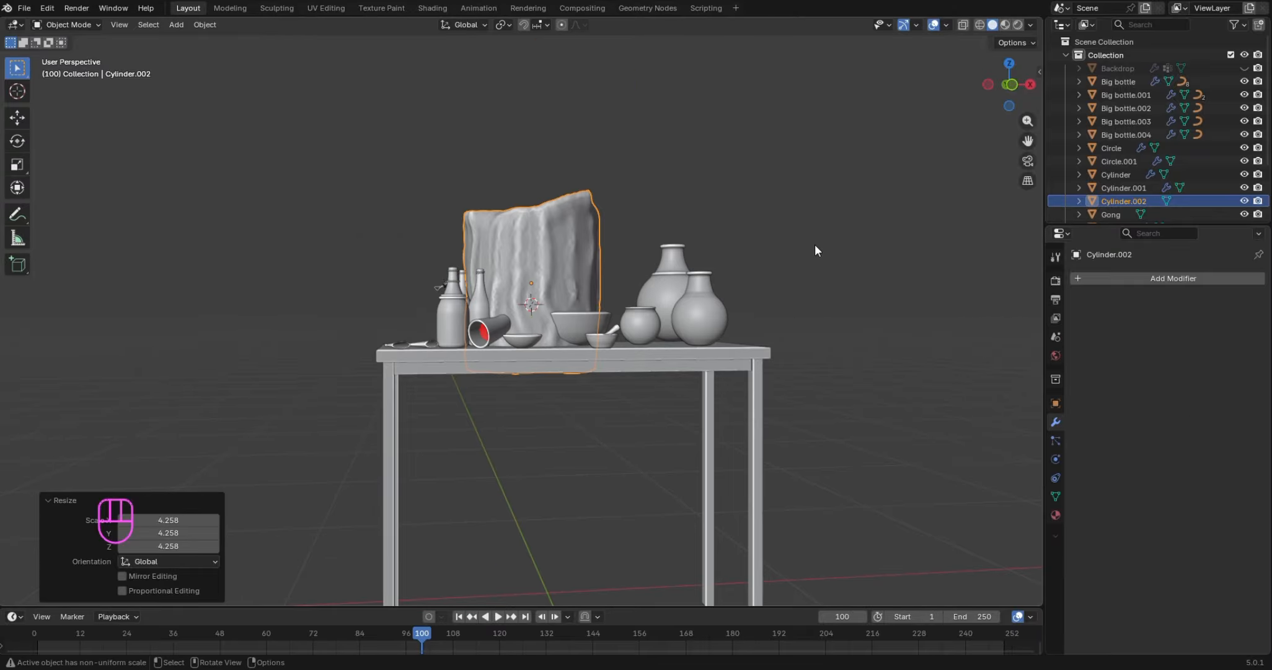
pyautogui.press('s')
pyautogui.click(573, 277)
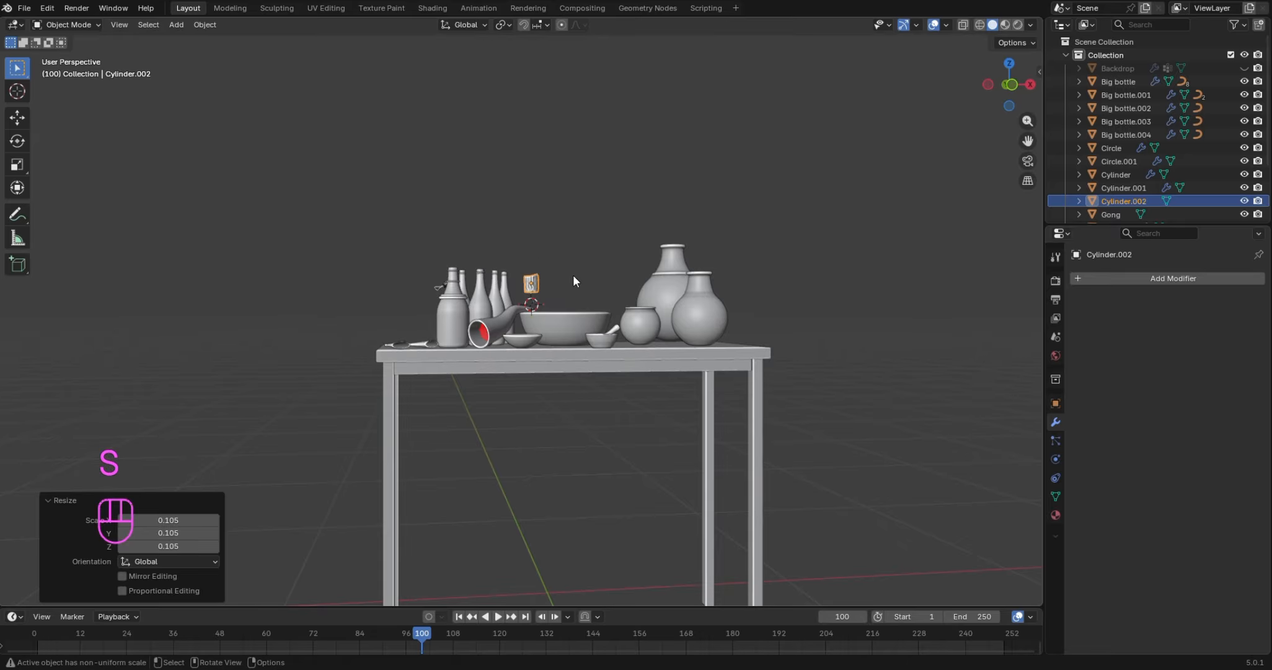
# Shorten the candle by scaling it to 0.710 along the global Z axis
pyautogui.press('s')
pyautogui.press('z')
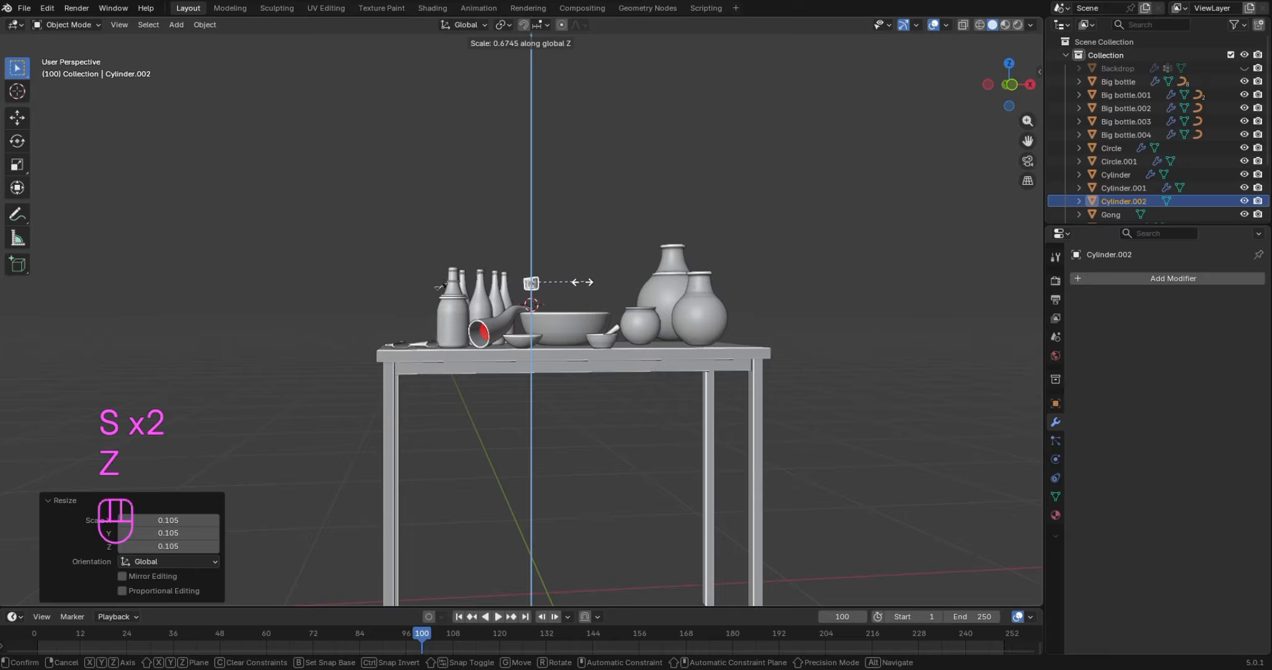
pyautogui.click(588, 287)
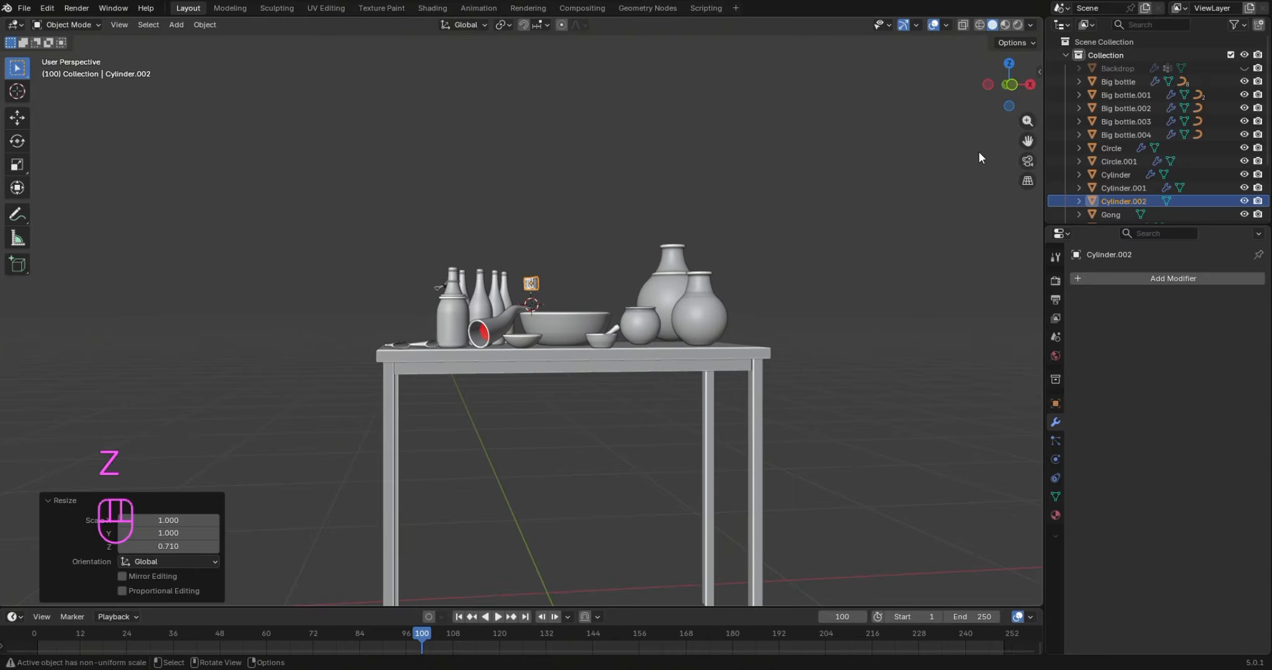
# In top view, move the candle -0.33304 m along Y and -0.29452 m along X, in front of the jar with the wire clasp
pyautogui.moveTo(995, 91); pyautogui.dragTo(999, 98)
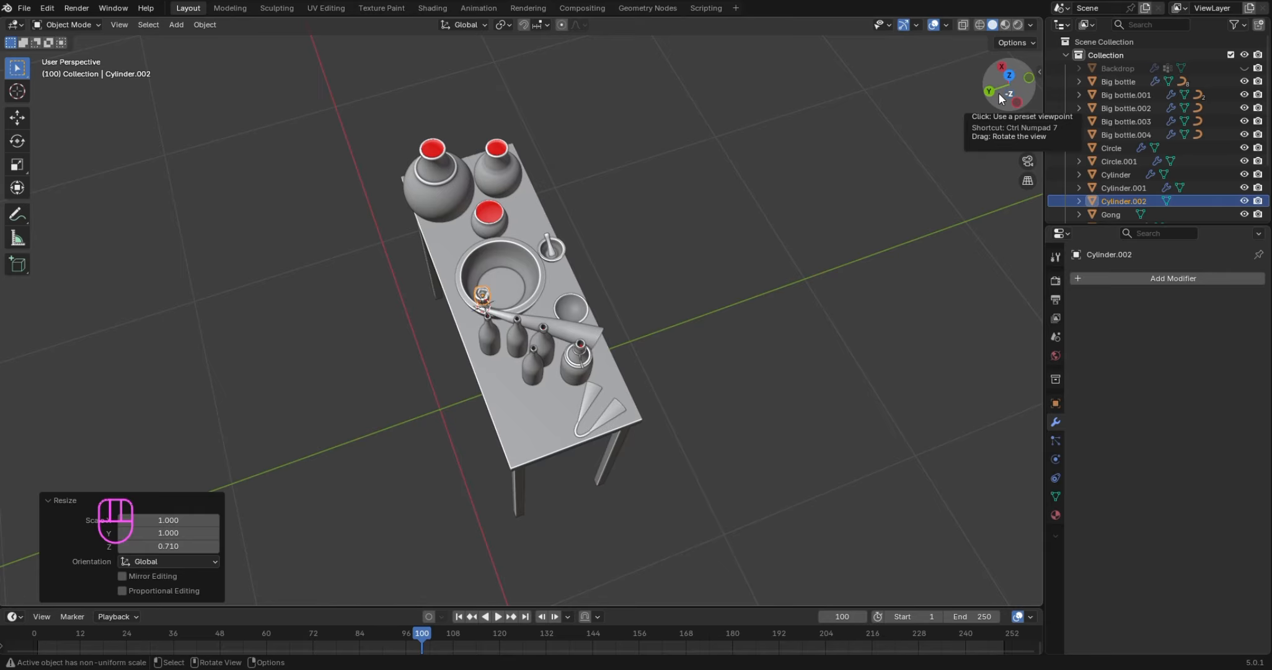
pyautogui.press('KP_7')
pyautogui.press('g')
pyautogui.press('y')
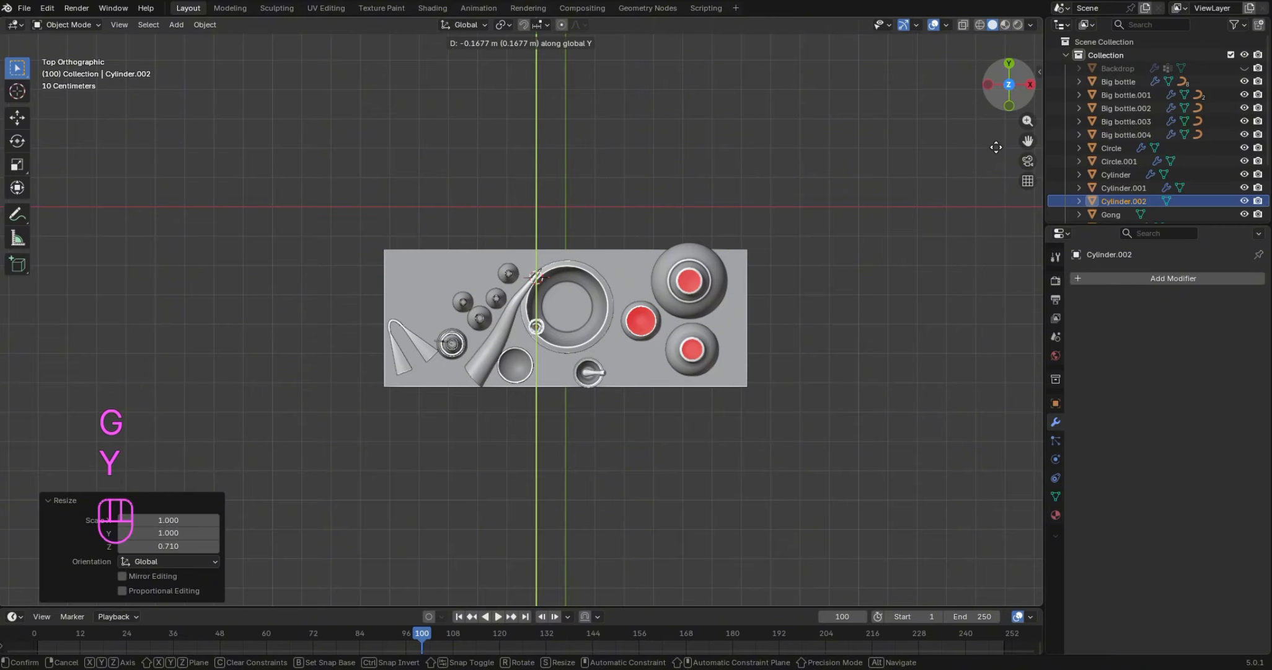
pyautogui.click(1006, 191)
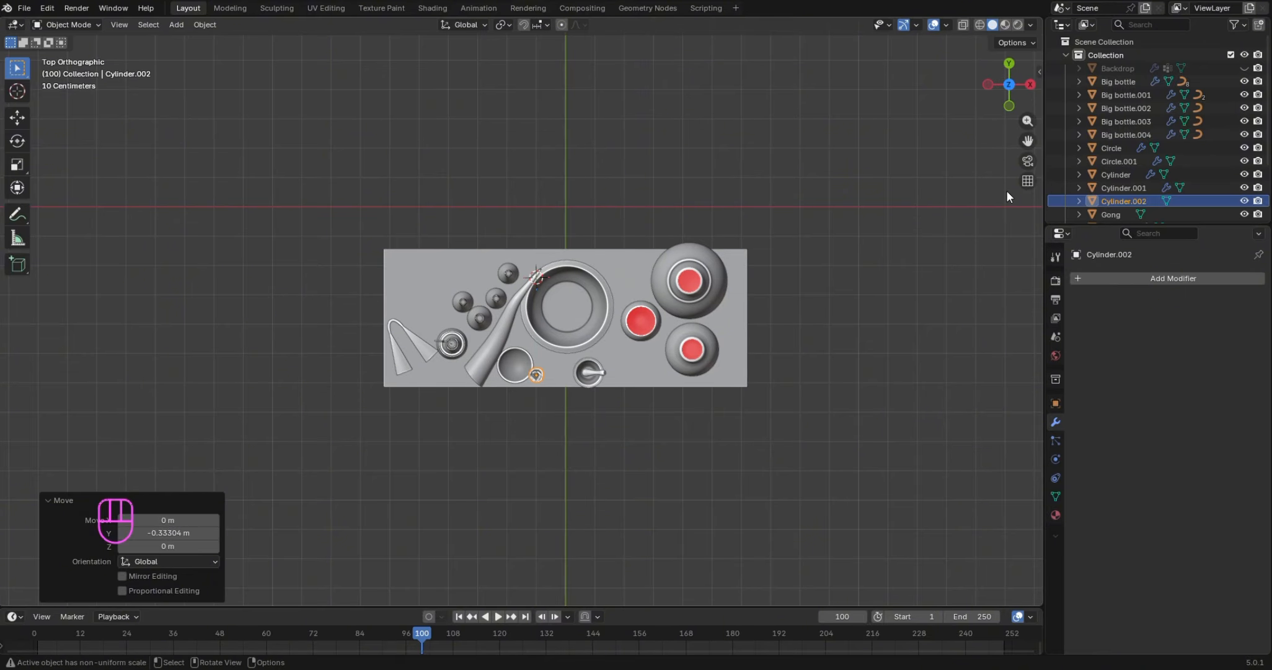
pyautogui.press('g')
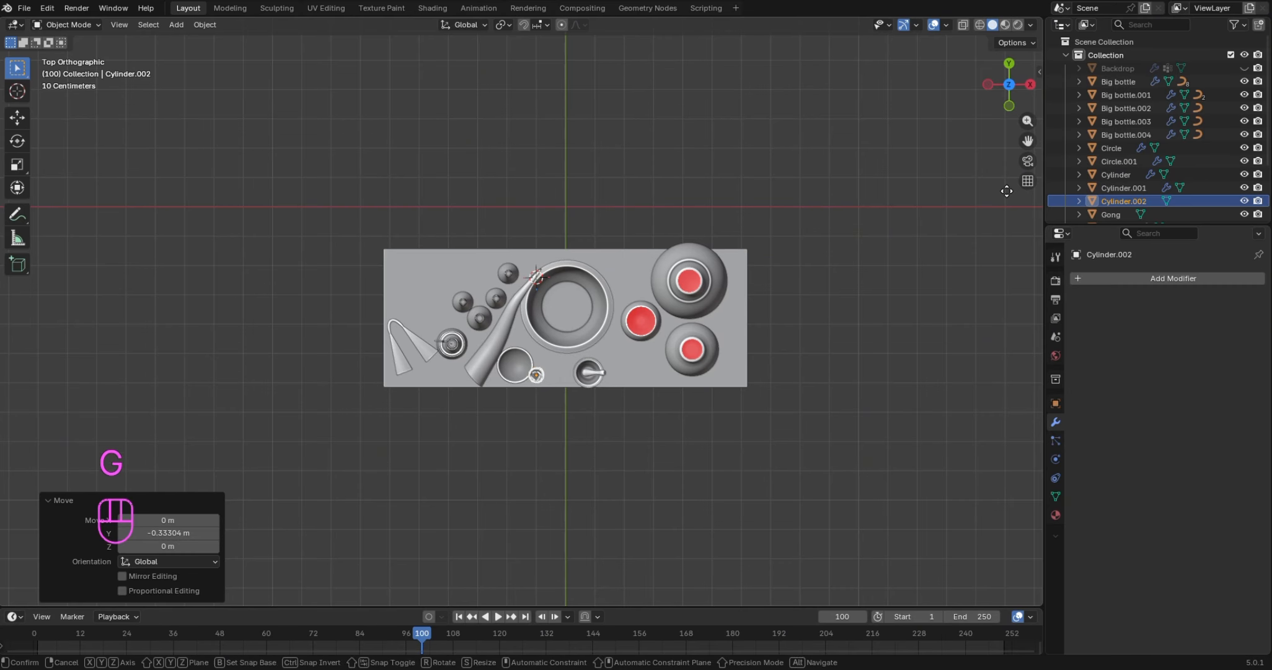
pyautogui.press('x')
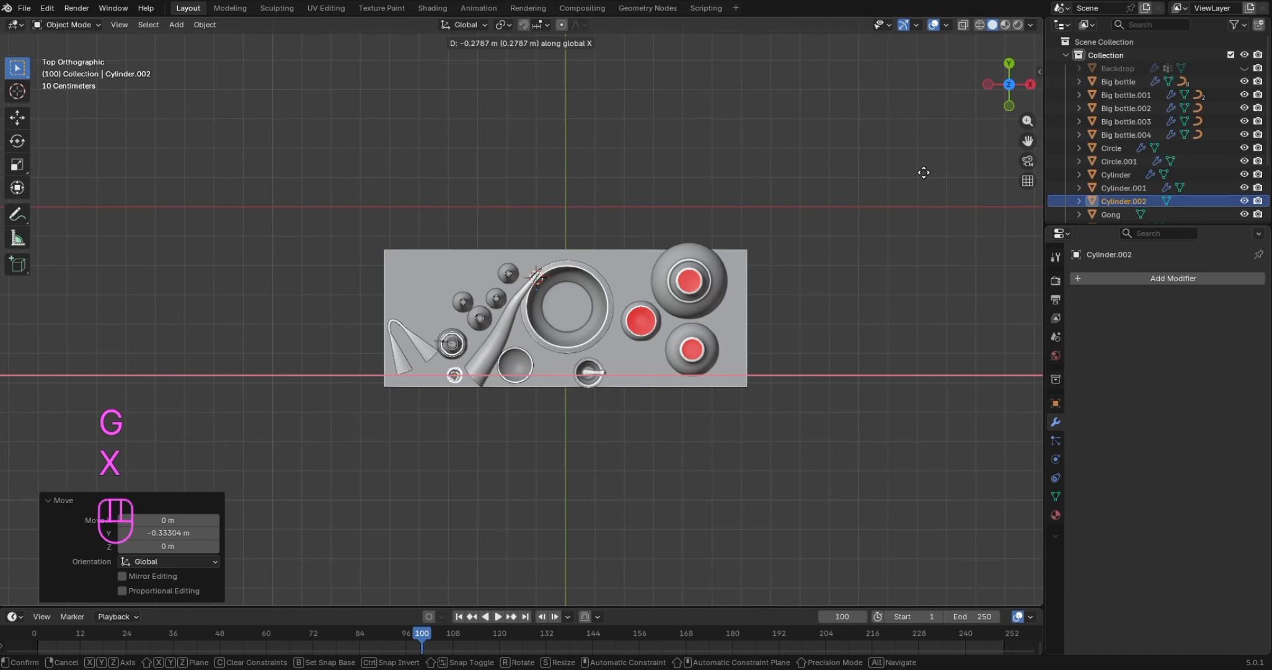
pyautogui.click(920, 175)
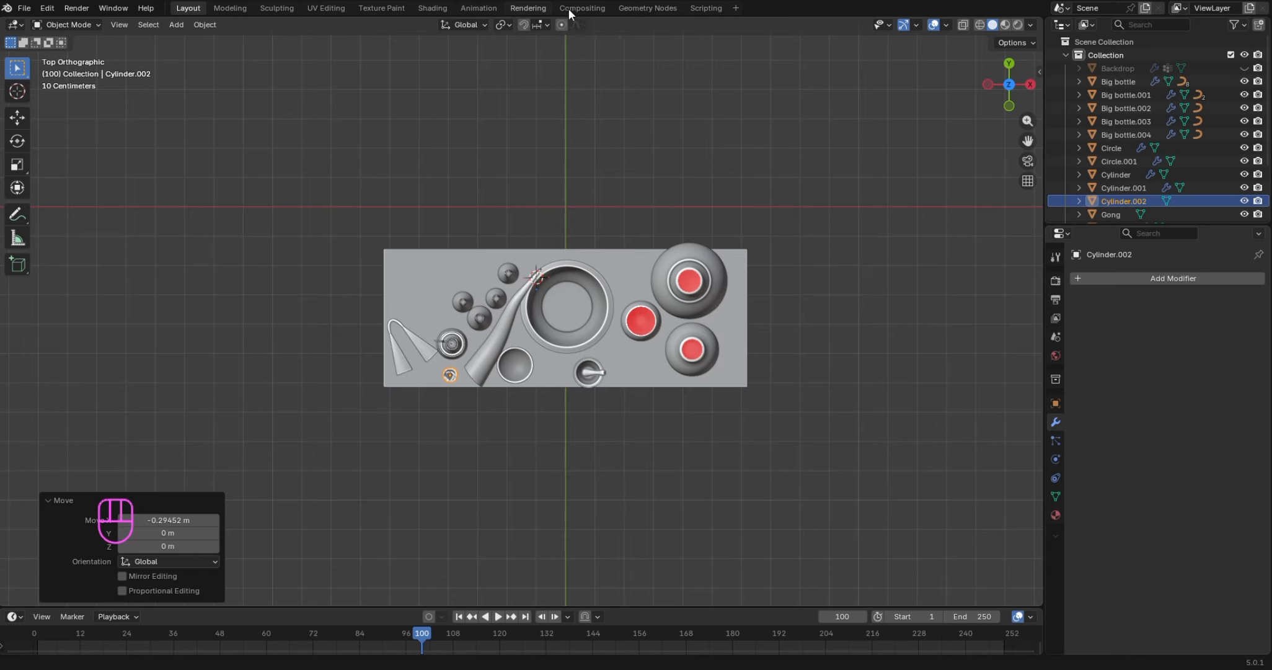
# In front view, lower the candle -0.19484 m along Z onto the tabletop
pyautogui.moveTo(1008, 105); pyautogui.dragTo(1004, 93)
pyautogui.press('KP_1')
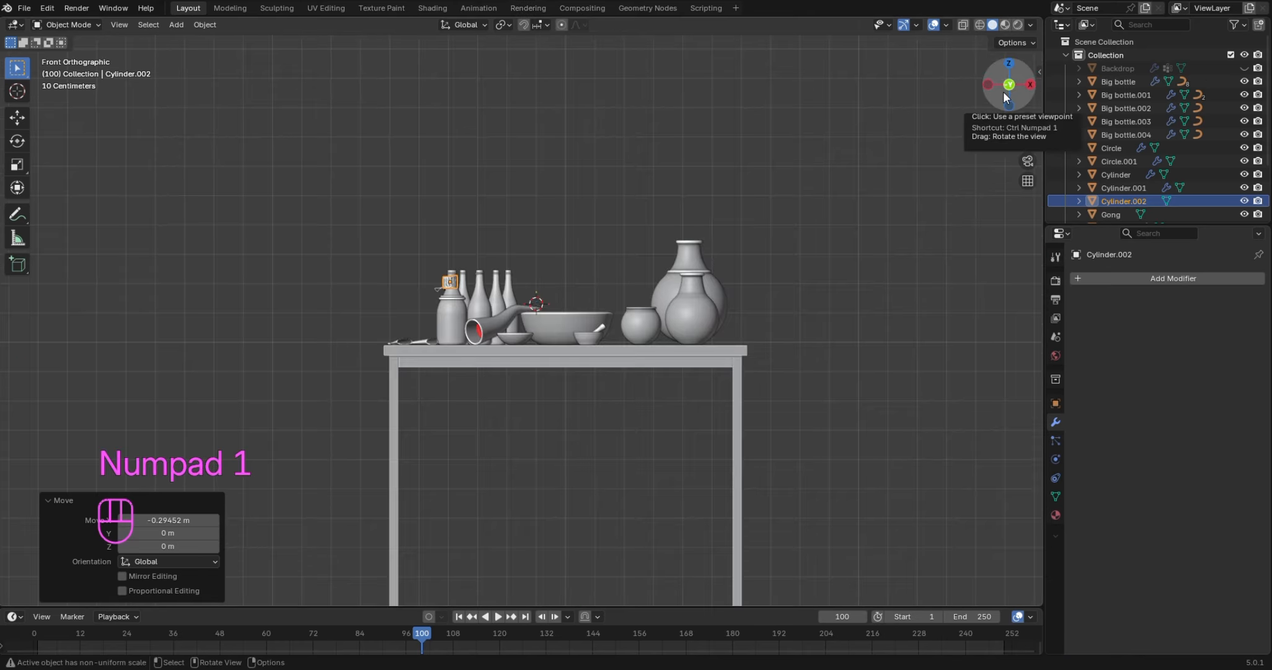
pyautogui.press('g')
pyautogui.press('z')
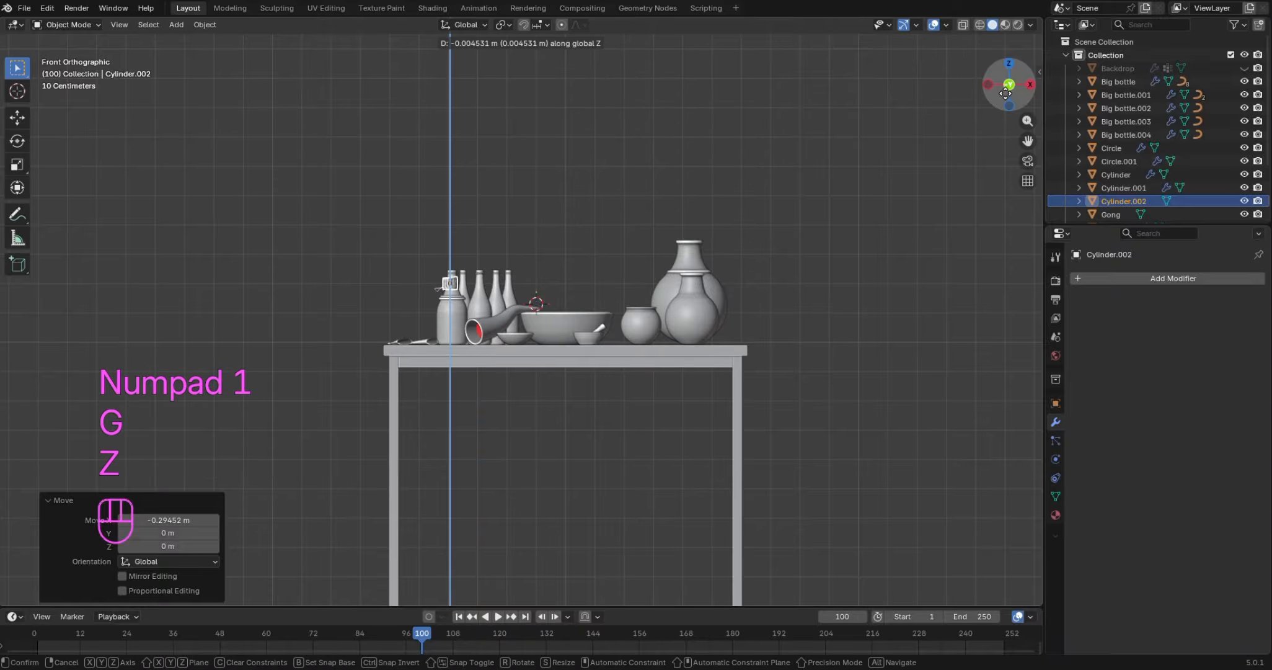
pyautogui.click(984, 154)
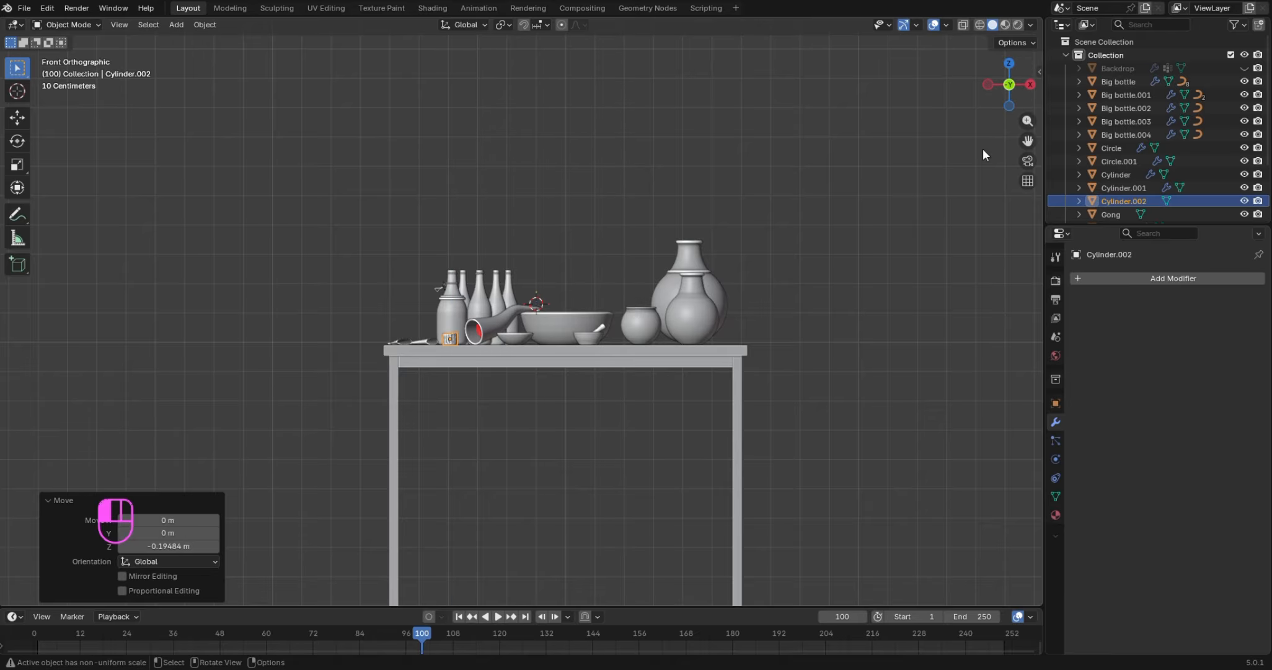
# Make the candle slimmer by scaling it to 0.934 in X and Y with its height locked
pyautogui.scroll(4, 758, 286)
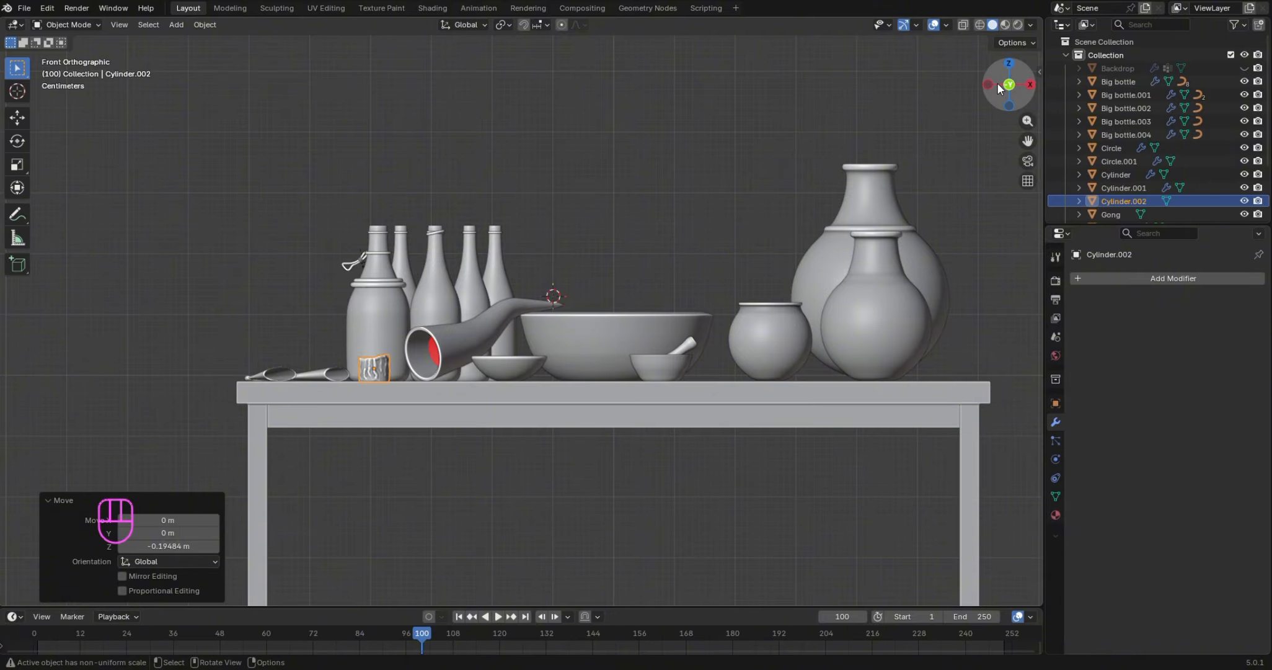
pyautogui.moveTo(996, 85); pyautogui.dragTo(1034, 100)
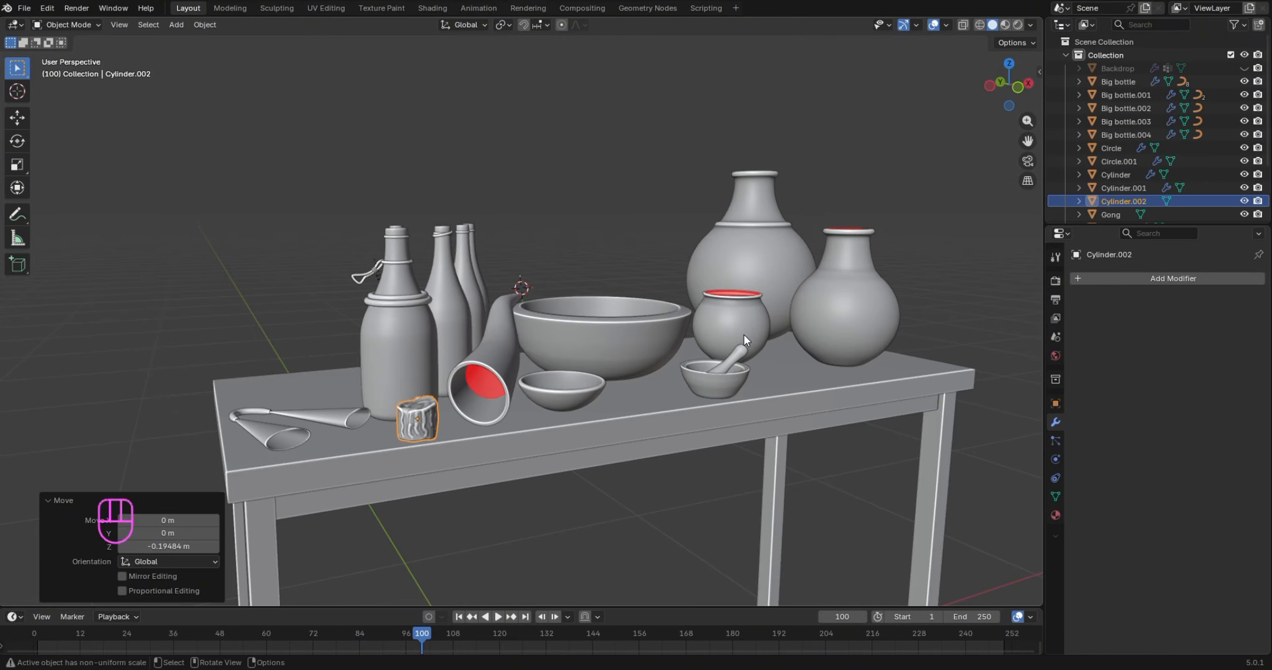
pyautogui.press('s')
pyautogui.hotkey('shift', 'z')
pyautogui.hotkey('shift', 'z')
pyautogui.hotkey('shift', 'z')
pyautogui.hotkey('shift', 'z')
pyautogui.hotkey('shift', 'z')
pyautogui.hotkey('shift', 'z')
pyautogui.hotkey('shift', 'z')
pyautogui.hotkey('shift', 'z')
pyautogui.hotkey('shift', 'z')
pyautogui.hotkey('shift', 'z')
pyautogui.hotkey('shift', 'z')
pyautogui.hotkey('shift', 'z')
pyautogui.hotkey('shift', 'z')
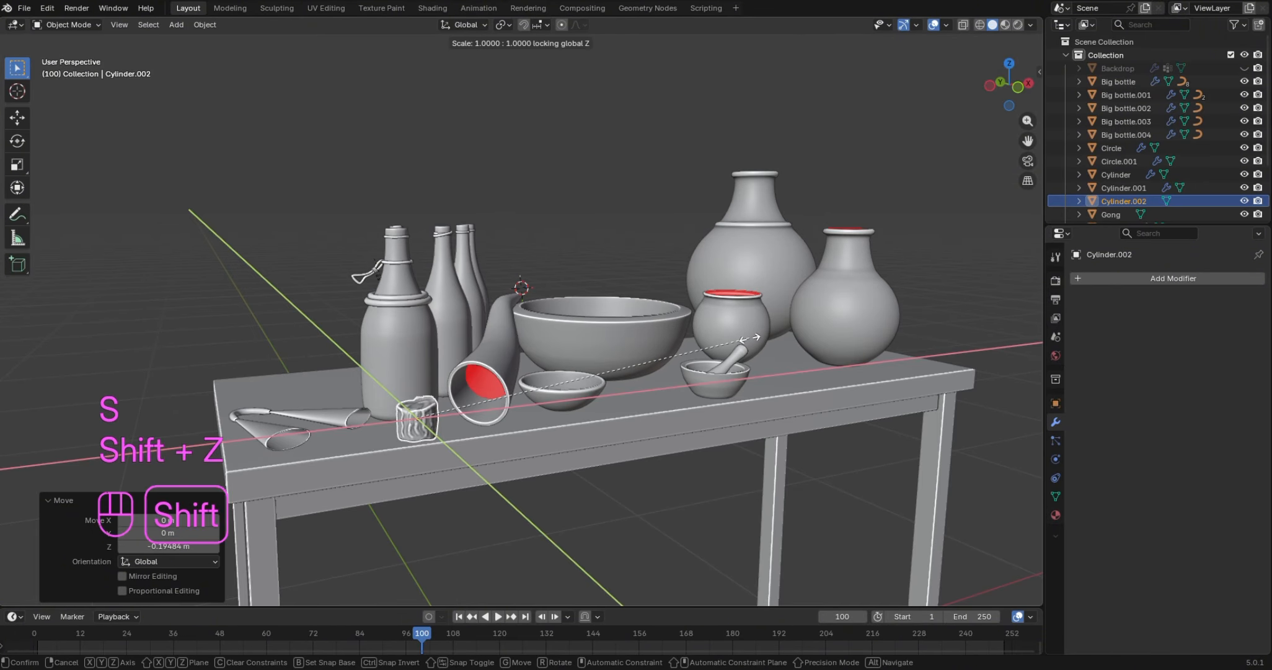
pyautogui.hotkey('shift', 'z')
pyautogui.hotkey('shift', 'z')
pyautogui.hotkey('shift', 'z')
pyautogui.hotkey('shift', 'z')
pyautogui.hotkey('shift', 'z')
pyautogui.hotkey('shift', 'z')
pyautogui.hotkey('shift', 'z')
pyautogui.hotkey('shift', 'z')
pyautogui.hotkey('shift', 'z')
pyautogui.hotkey('shift', 'z')
pyautogui.hotkey('shift', 'z')
pyautogui.hotkey('shift', 'z')
pyautogui.hotkey('shift', 'z')
pyautogui.hotkey('shift', 'z')
pyautogui.hotkey('shift', 'z')
pyautogui.hotkey('shift', 'z')
pyautogui.hotkey('shift', 'z')
pyautogui.hotkey('shift', 'z')
pyautogui.hotkey('shift', 'z')
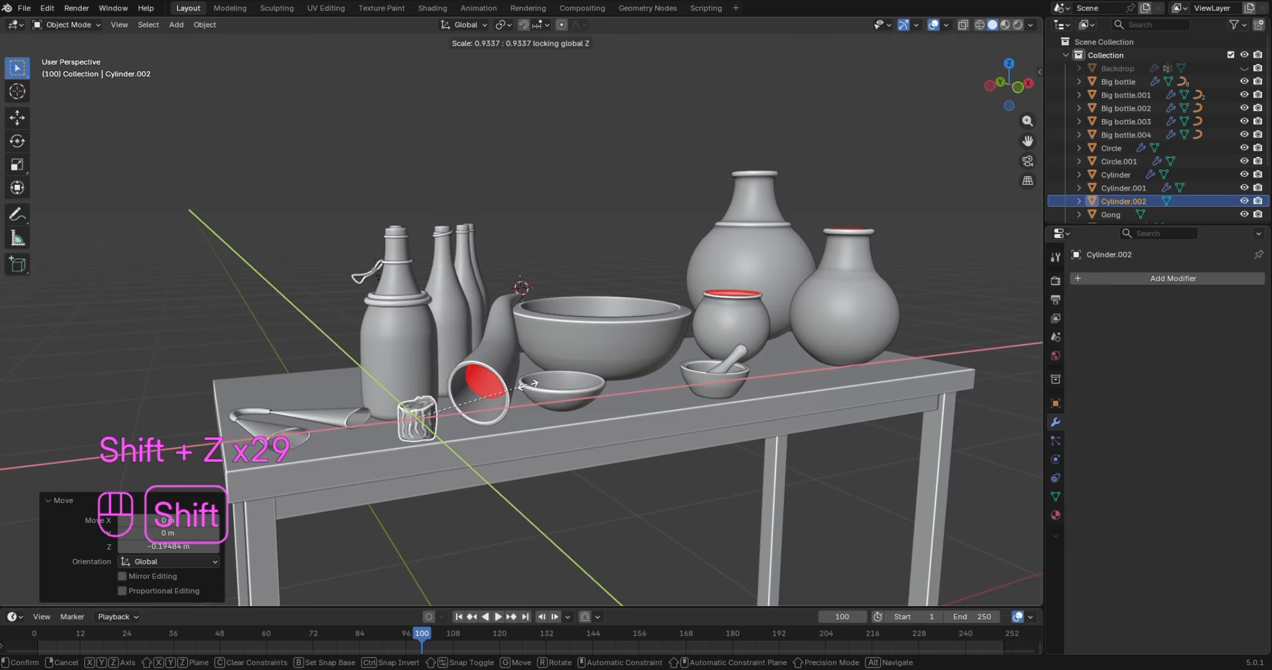
pyautogui.click(539, 377)
pyautogui.scroll(3, 518, 380)
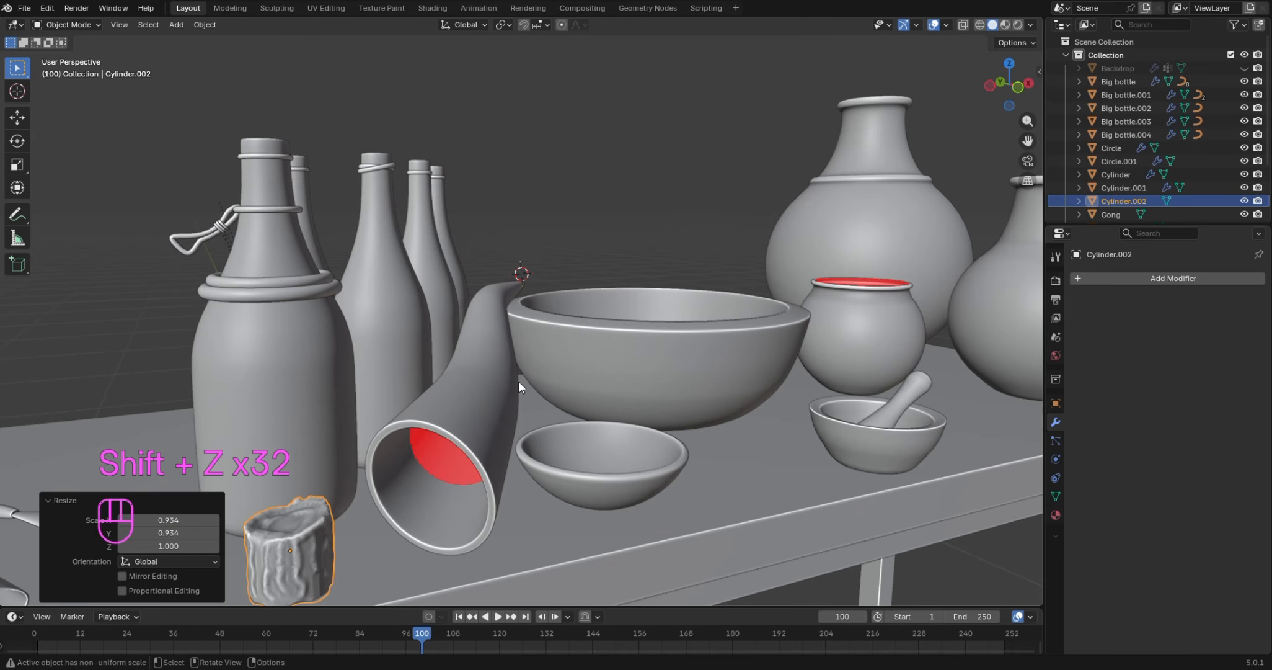
# Isolate the candle in local view, with its hollow top facing the viewer
pyautogui.scroll(-2, 518, 381)
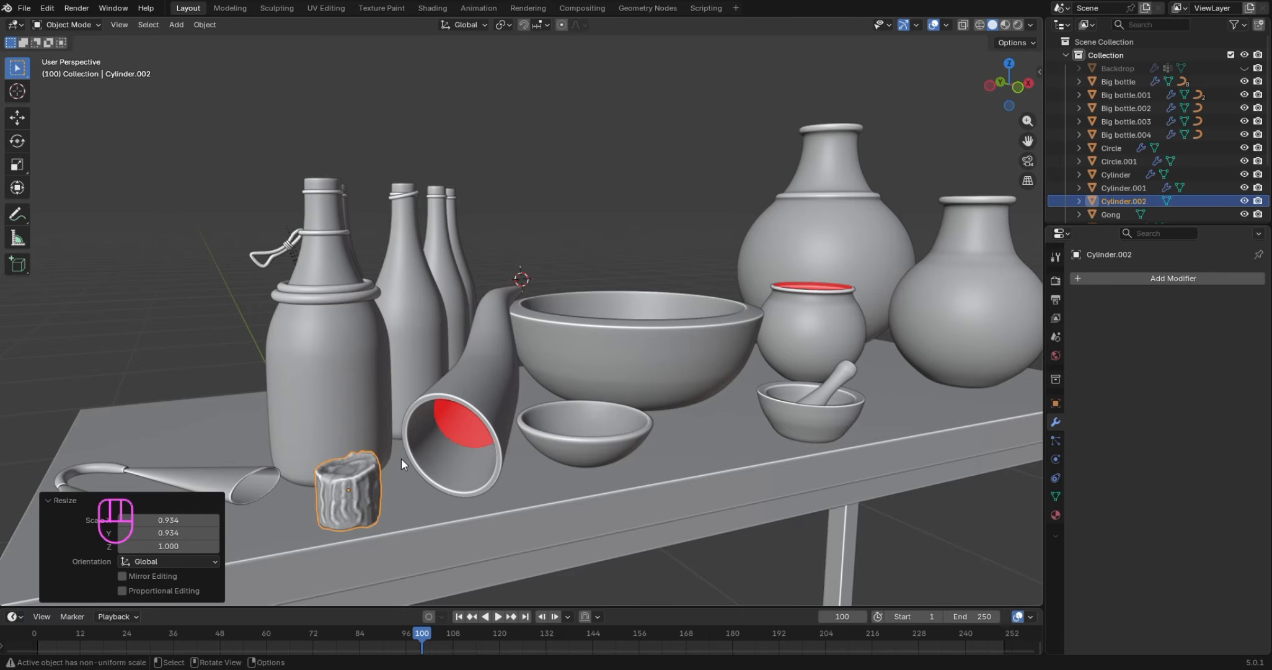
pyautogui.moveTo(1027, 141); pyautogui.dragTo(1083, 5)
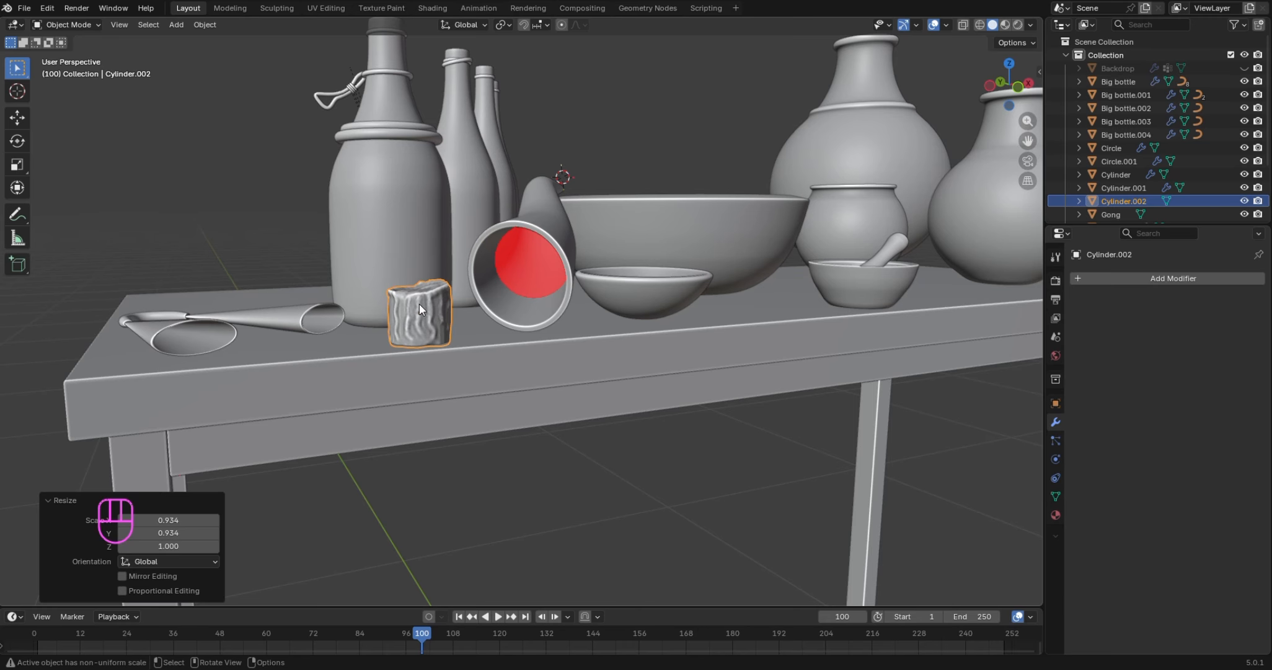
pyautogui.press('KP_Divide')
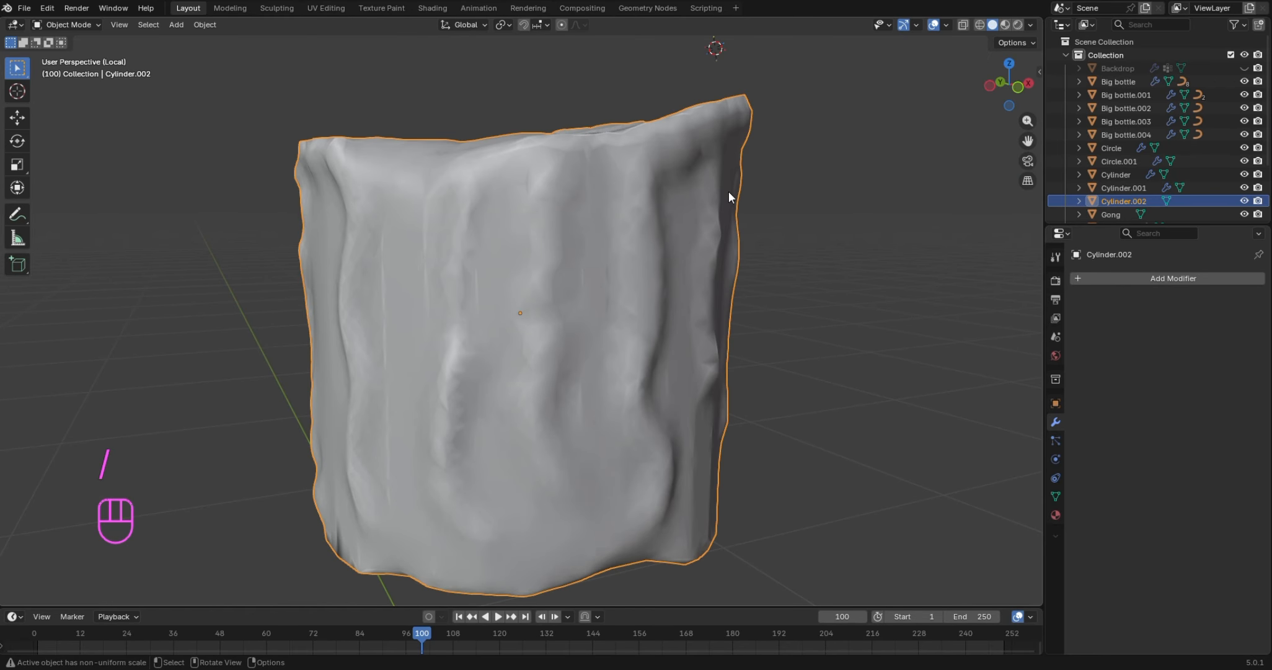
pyautogui.scroll(-4, 728, 191)
pyautogui.moveTo(1007, 101); pyautogui.dragTo(991, 139)
pyautogui.press('shift')
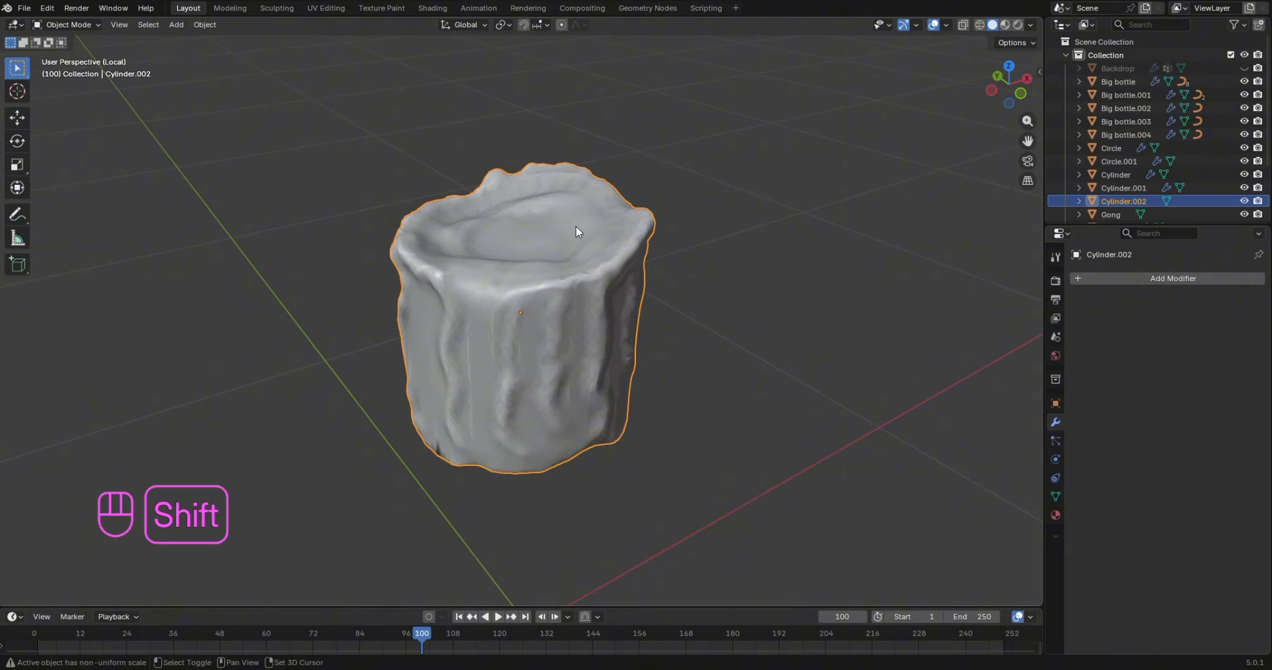
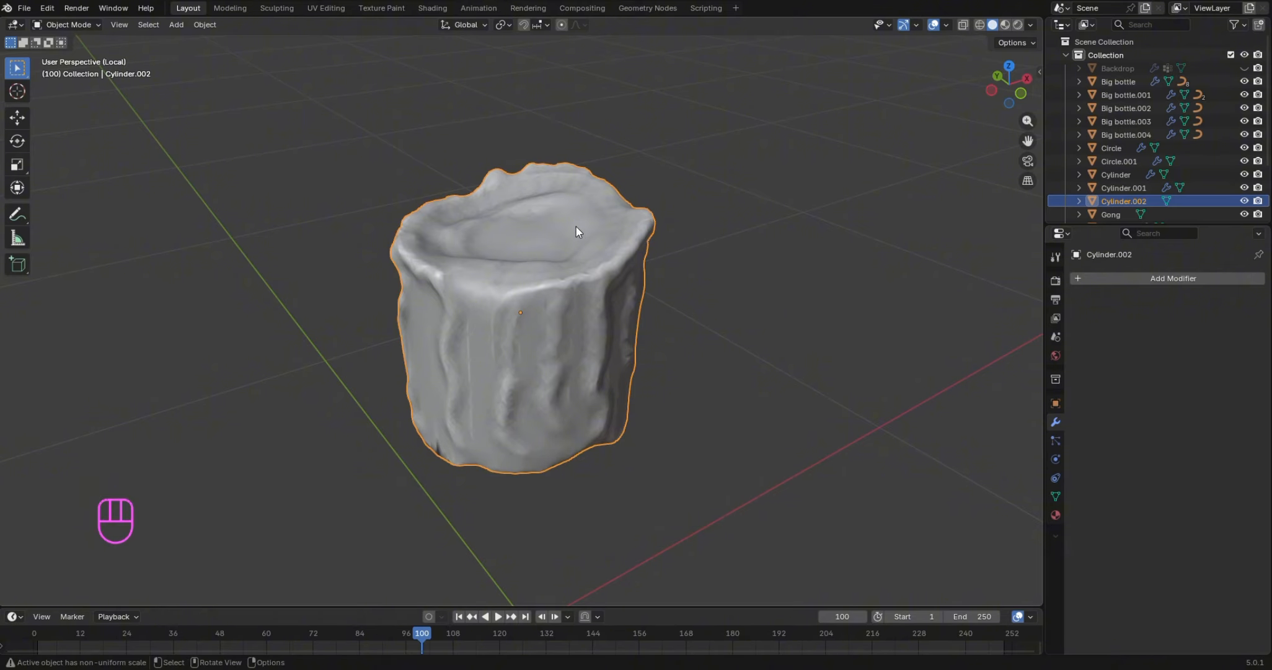
# In front view, add a cube mesh as the wick's starting object and scale it to 0.163
pyautogui.press('KP_1')
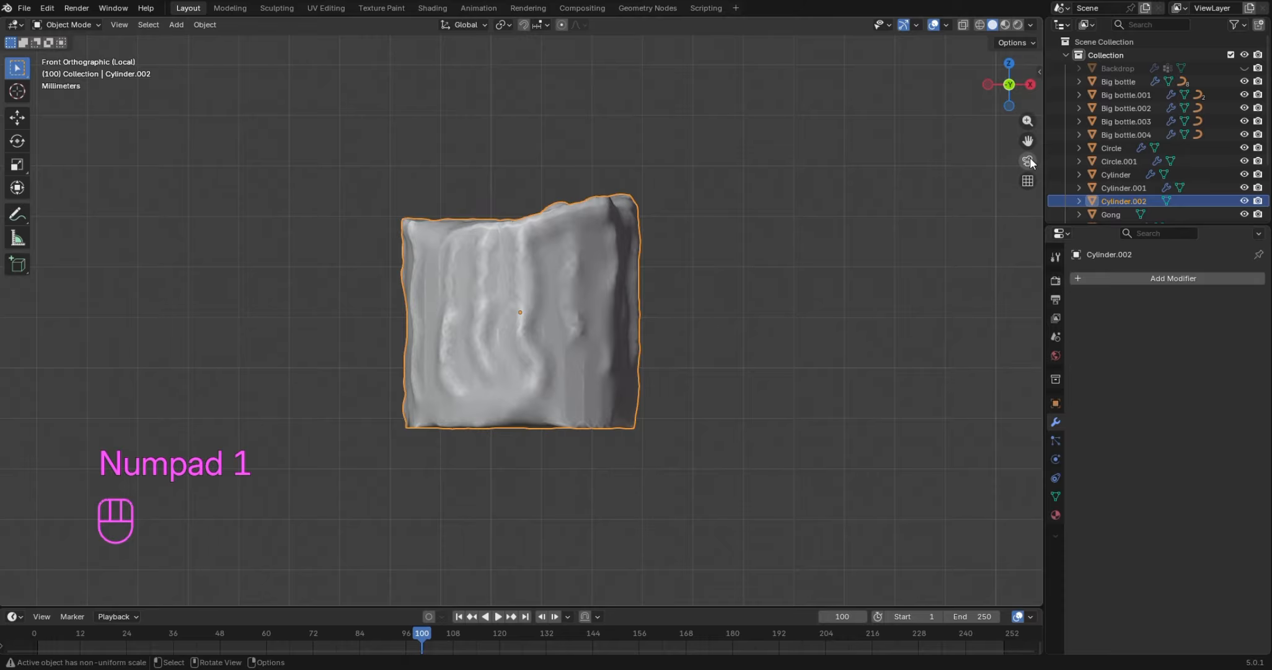
pyautogui.moveTo(1029, 149); pyautogui.dragTo(1055, 179)
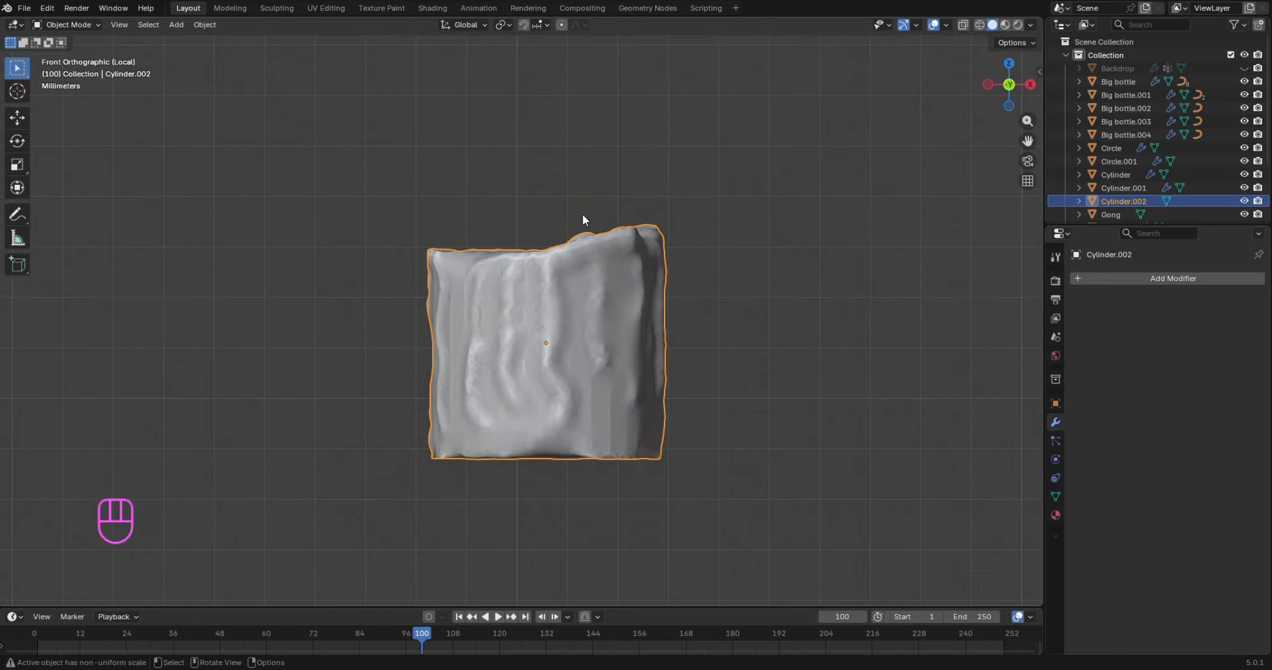
pyautogui.click(570, 185)
pyautogui.hotkey('shift', 'a')
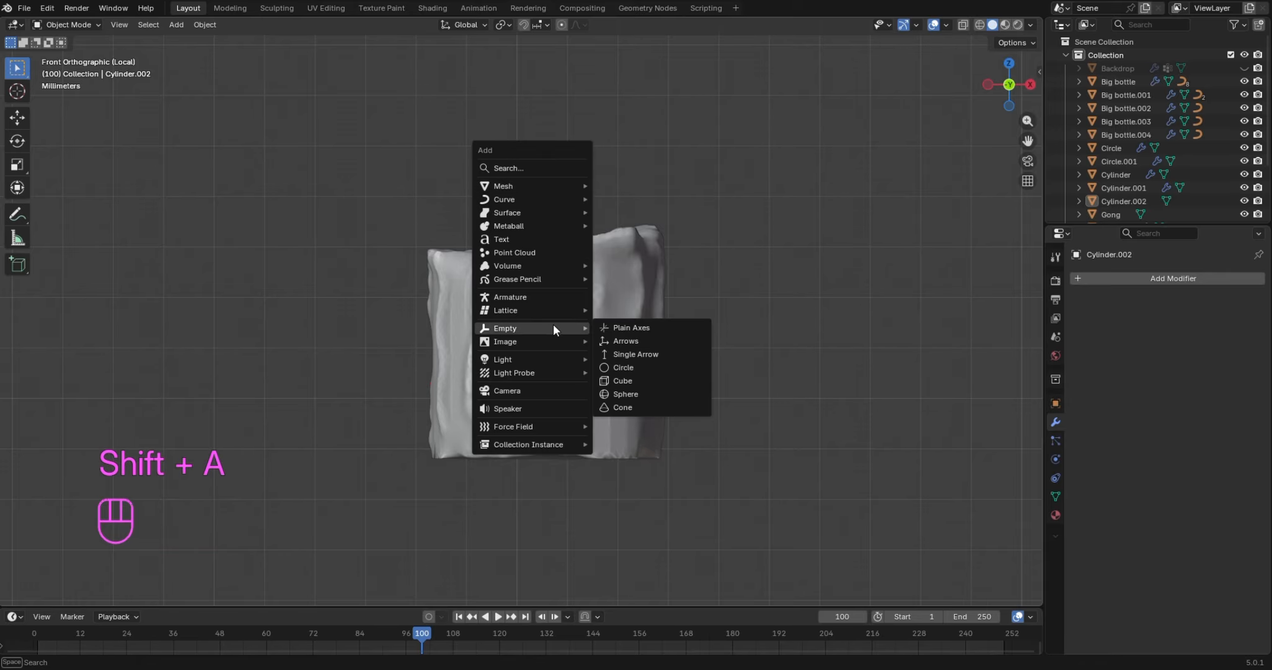
pyautogui.moveTo(539, 188)
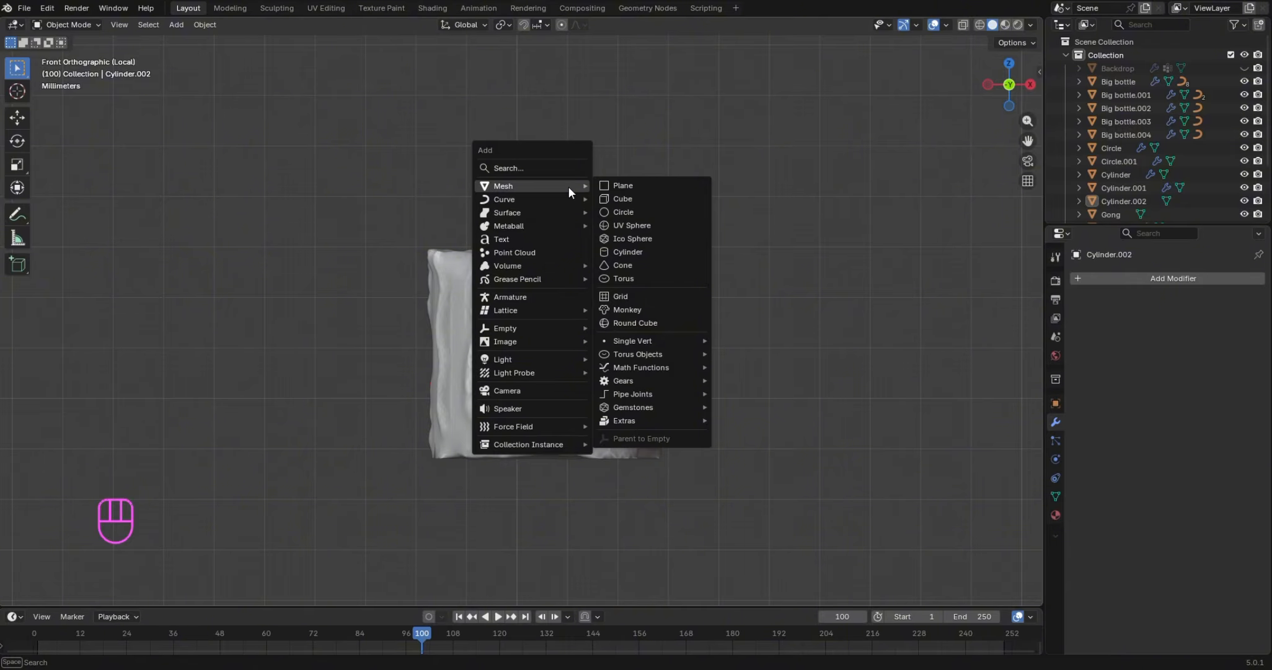
pyautogui.click(640, 199)
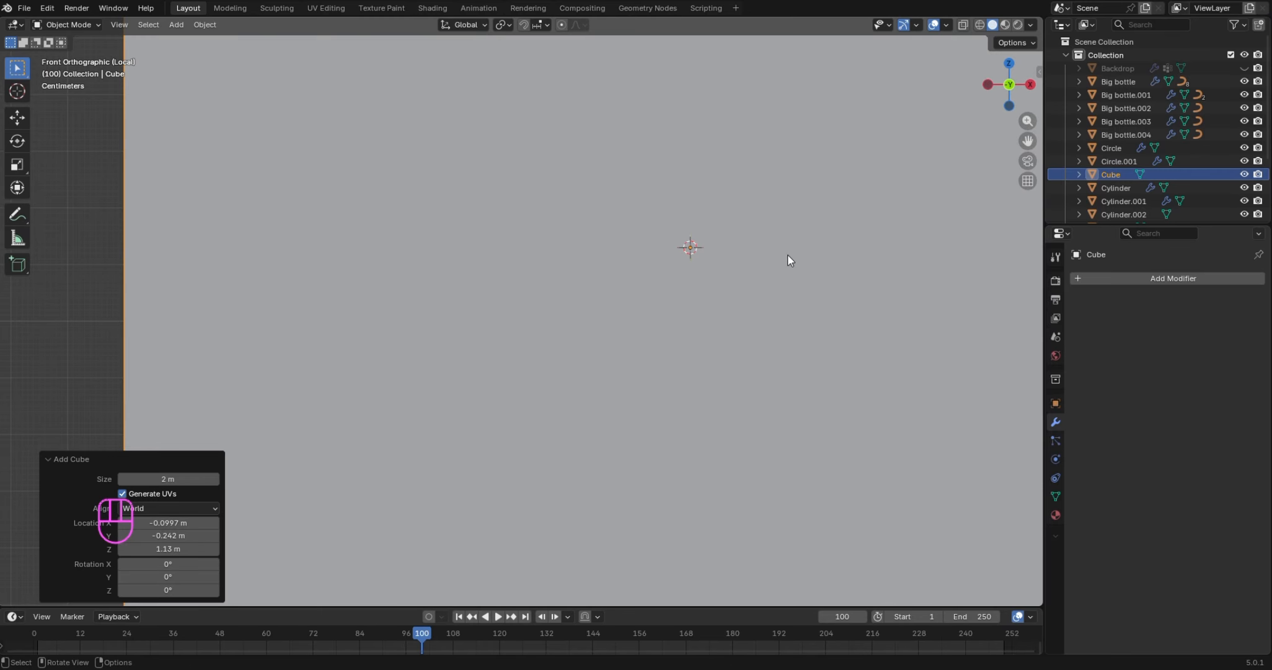
pyautogui.press('s')
pyautogui.click(693, 265)
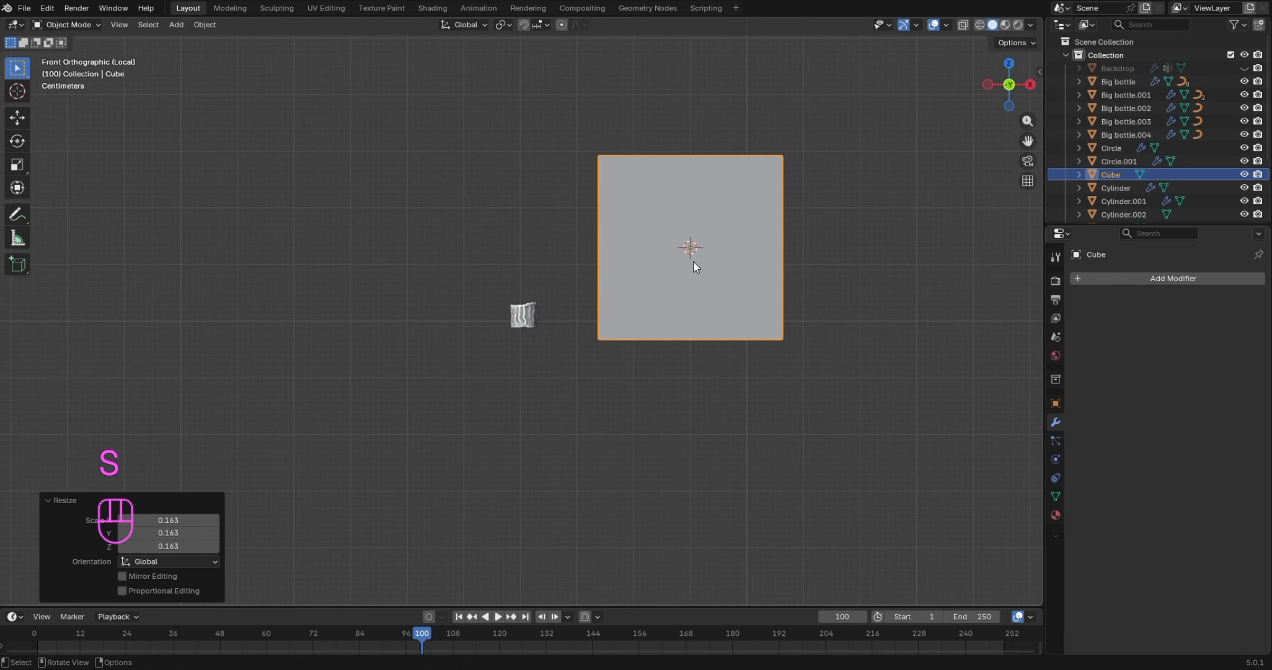
# In Edit Mode, merge the whole cube at its center into a single vertex and switch to vertex selection
pyautogui.click(89, 26)
pyautogui.click(93, 54)
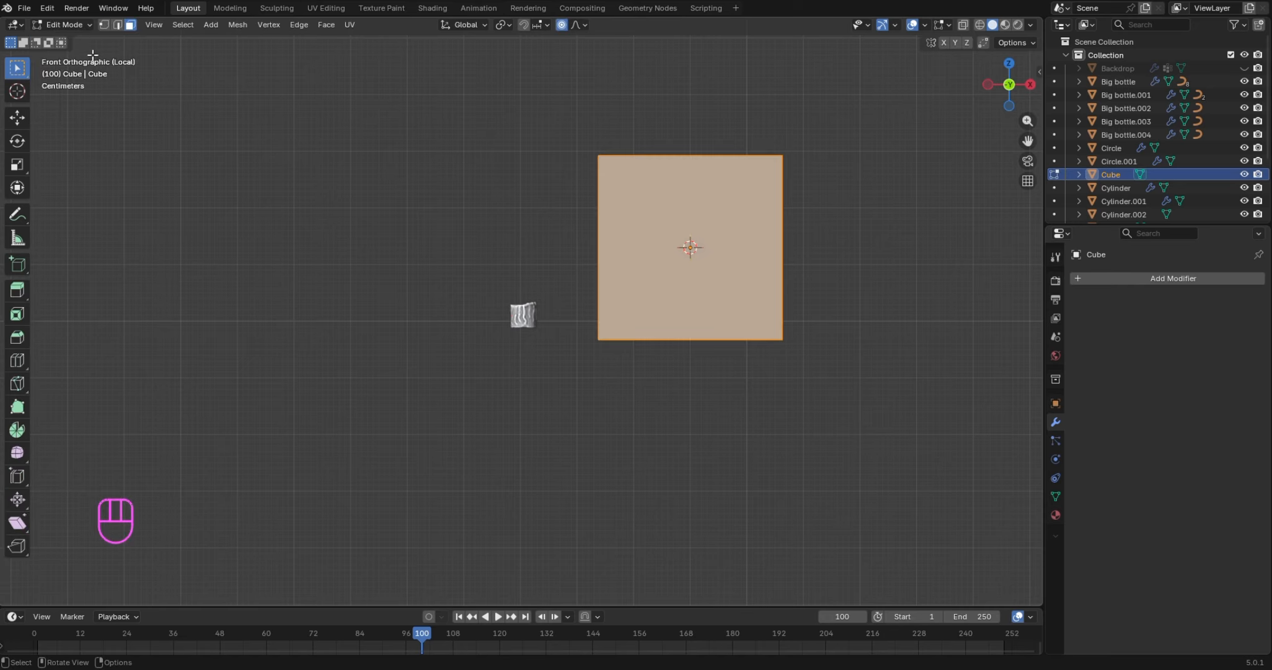
pyautogui.press('m')
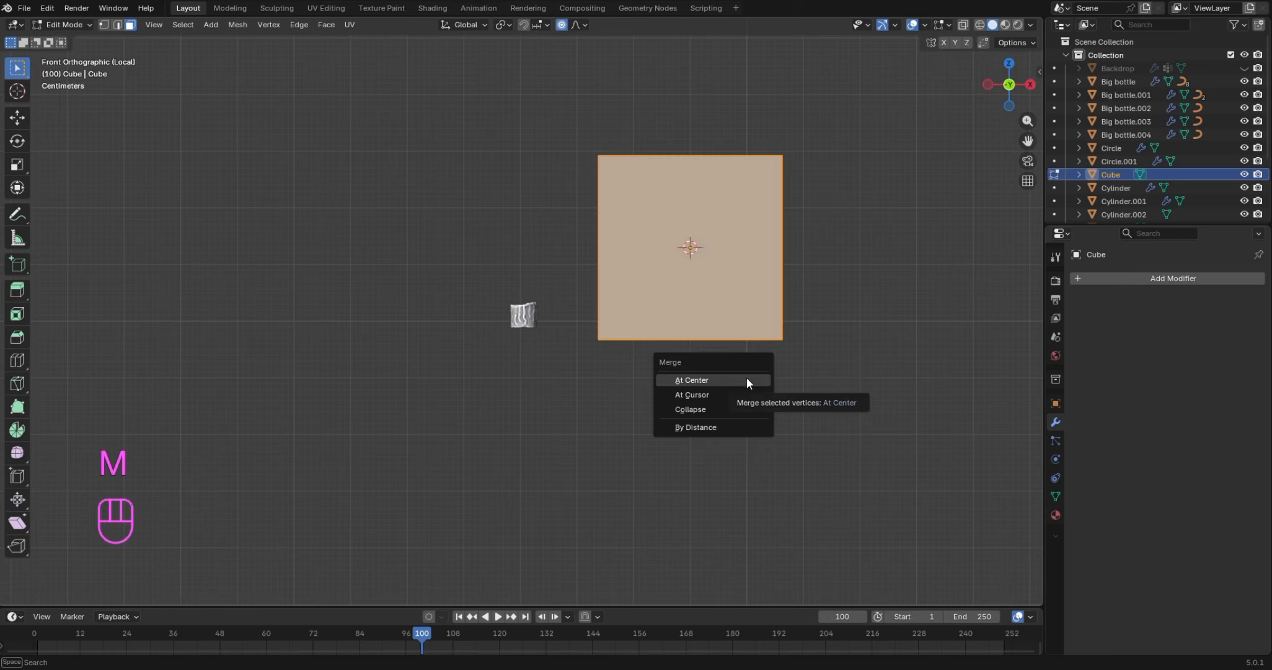
pyautogui.click(746, 377)
pyautogui.click(104, 24)
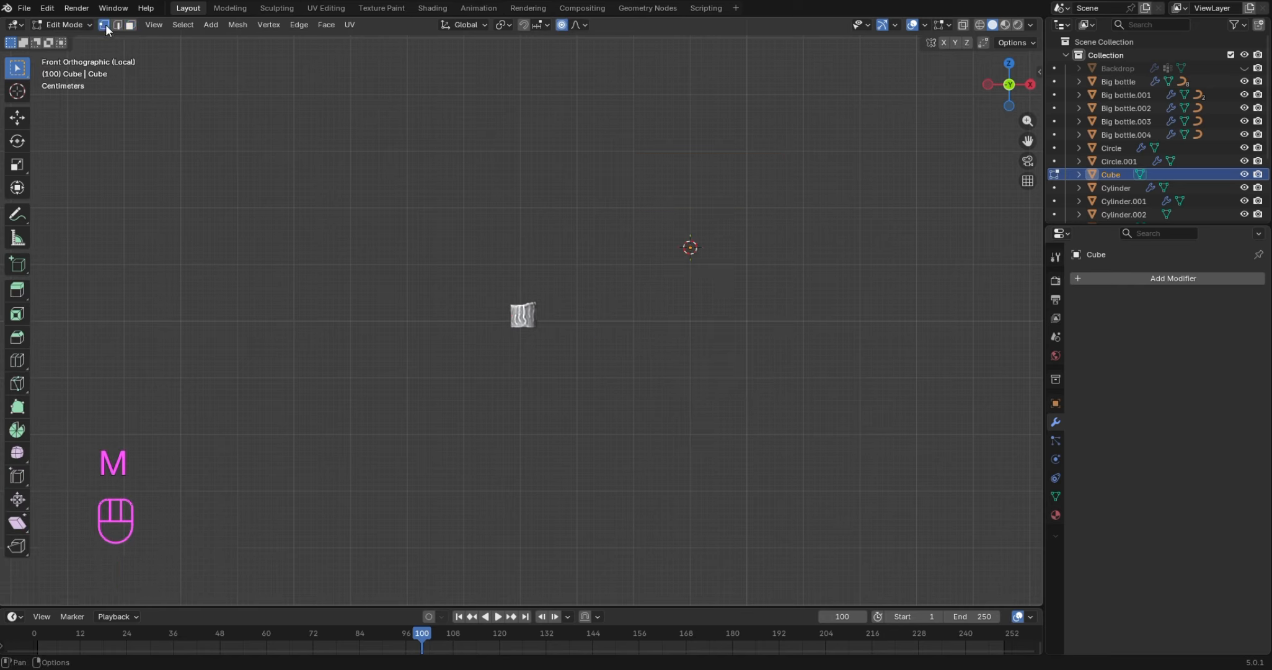
# Select the merged vertex, move it above the candle and turn off proportional editing
pyautogui.press('g')
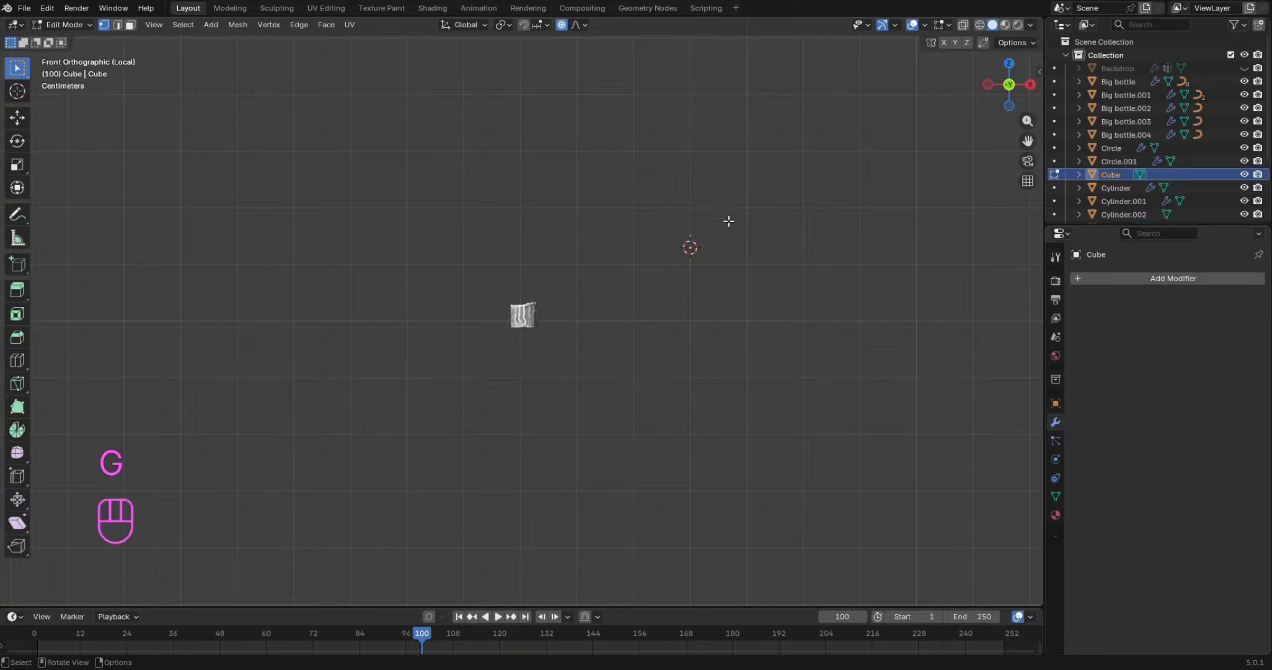
pyautogui.press('a')
pyautogui.press('g')
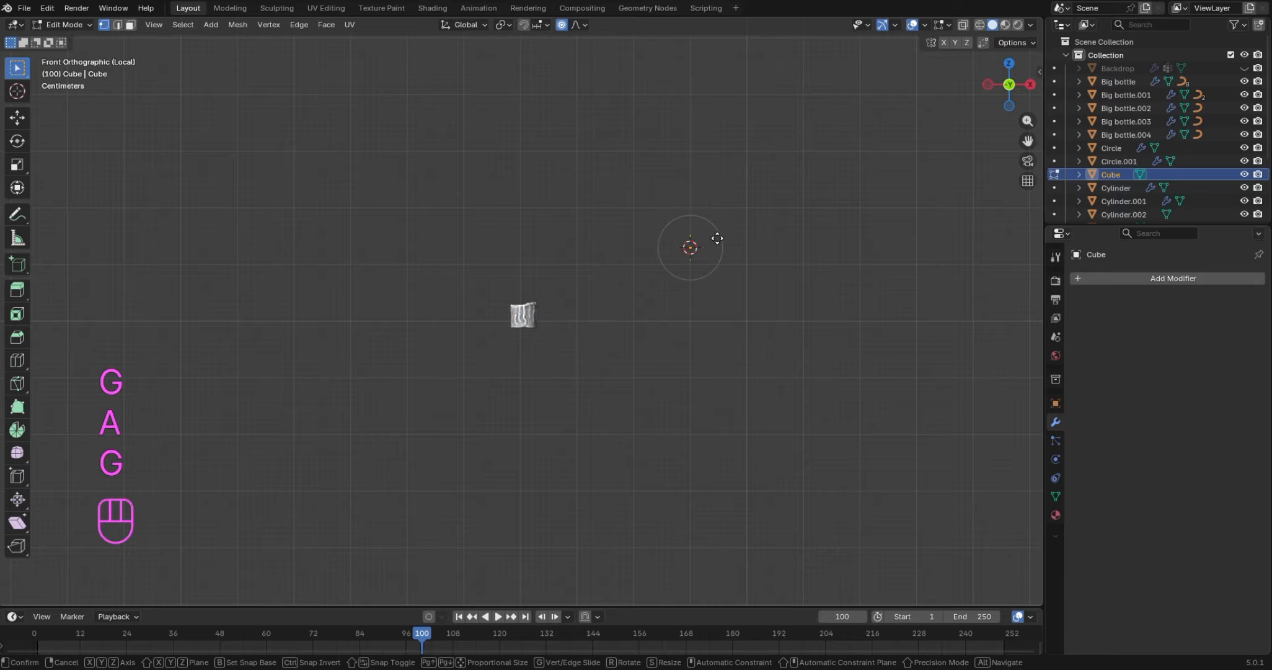
pyautogui.click(550, 273)
pyautogui.press('o')
pyautogui.scroll(8, 558, 267)
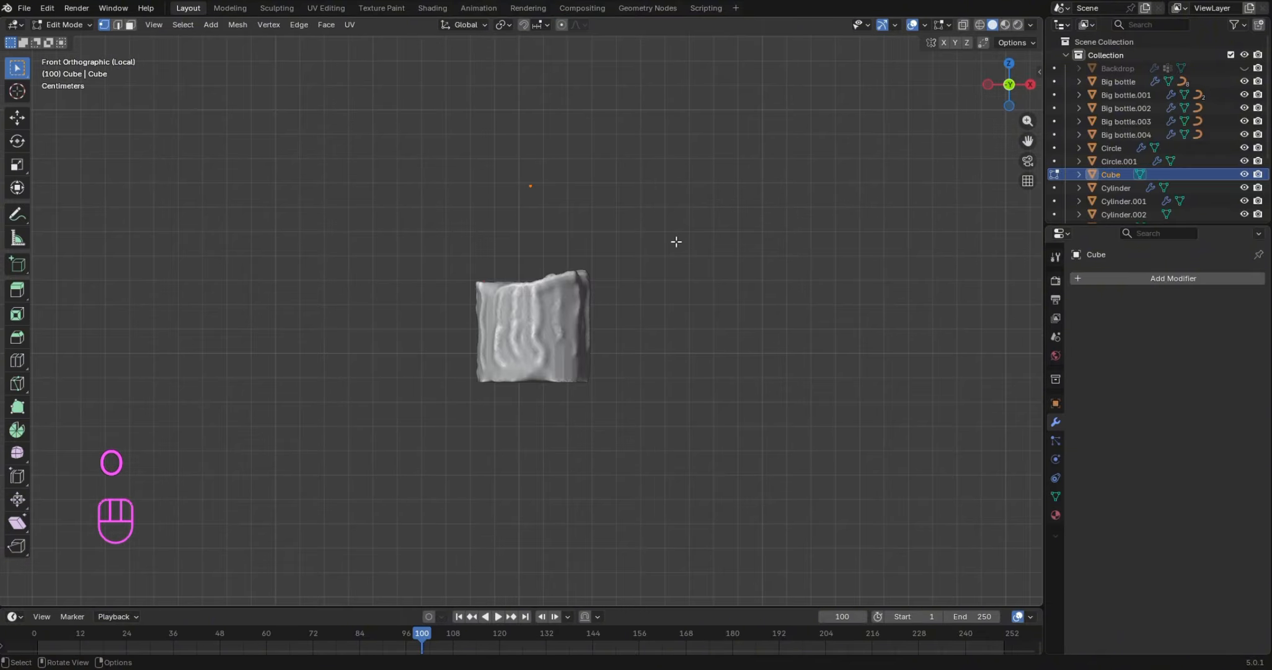
# Lower the vertex -0.02155 m along Z, then extrude it about -0.0202 m along Z to the candle's top as a wick edge
pyautogui.press('g')
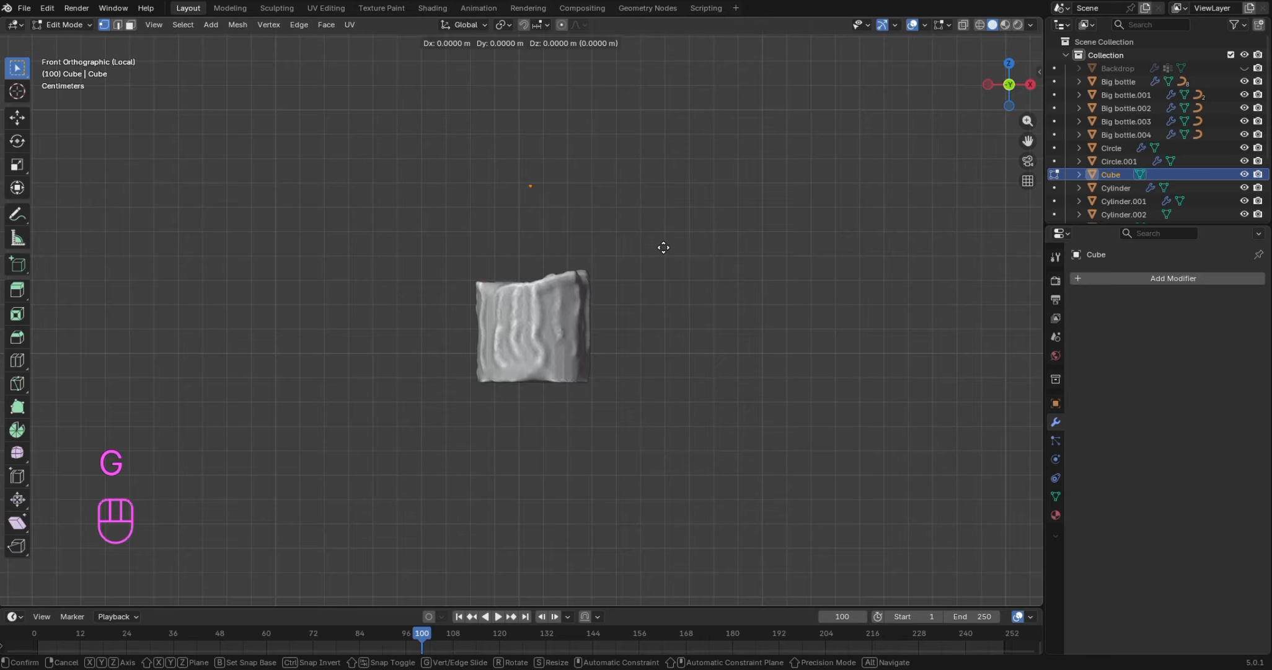
pyautogui.click(666, 301)
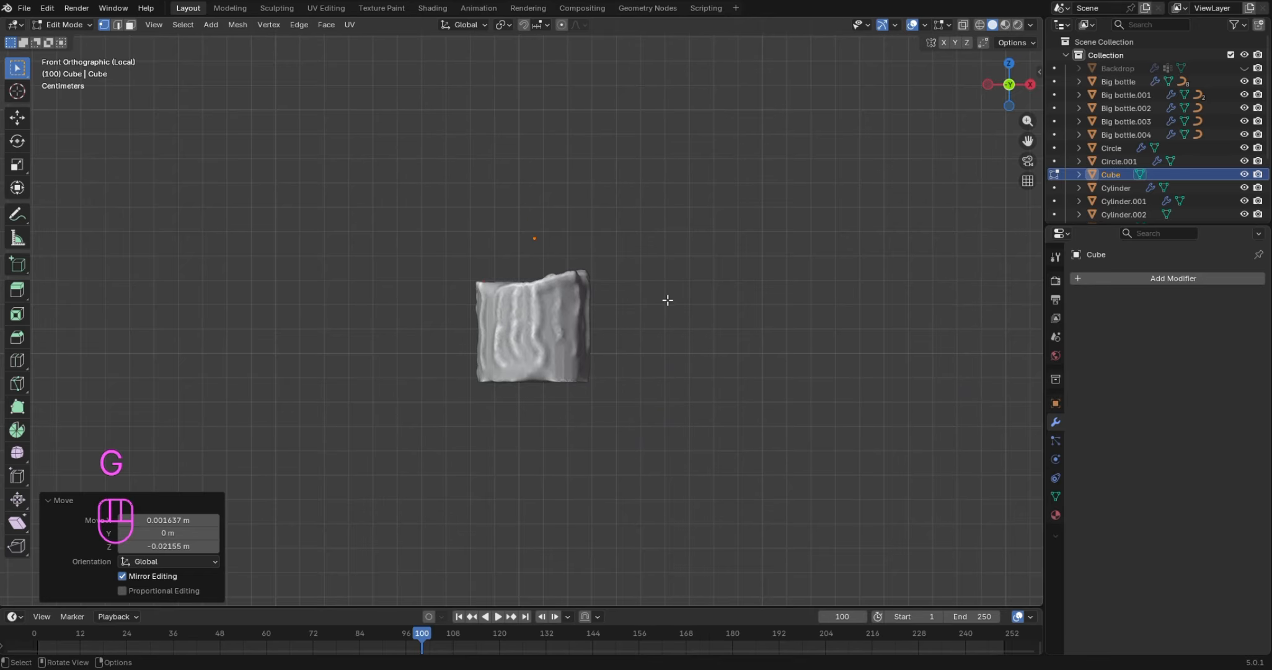
pyautogui.press('e')
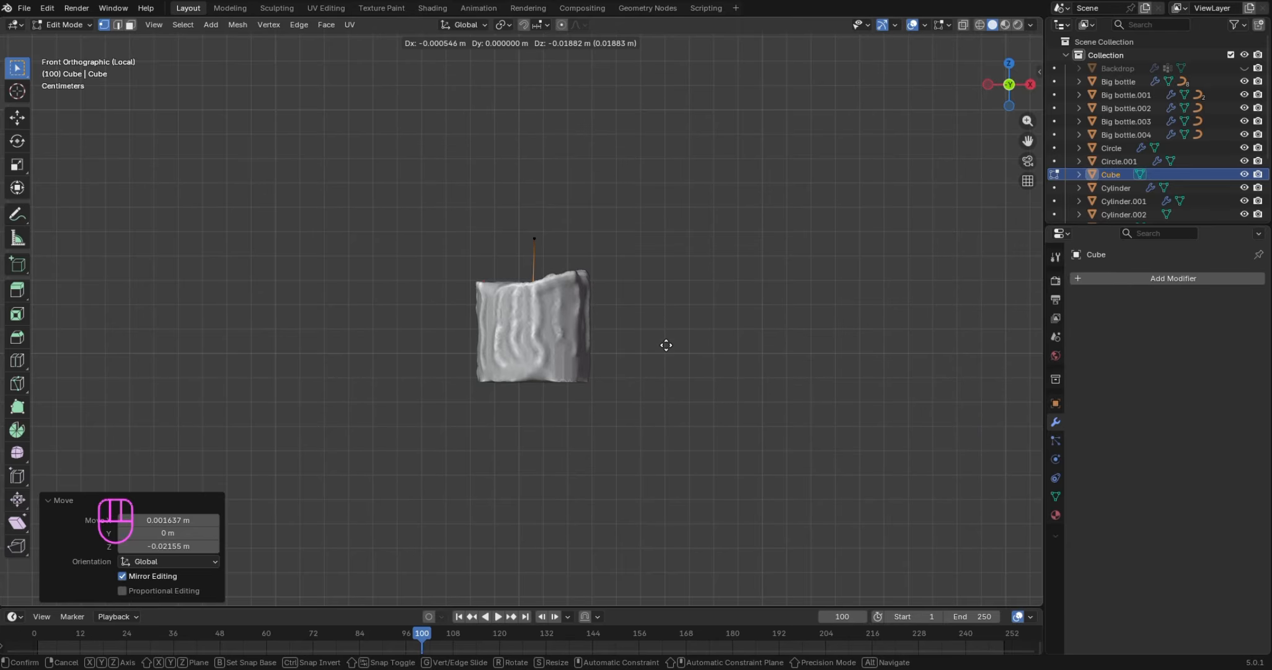
pyautogui.click(666, 347)
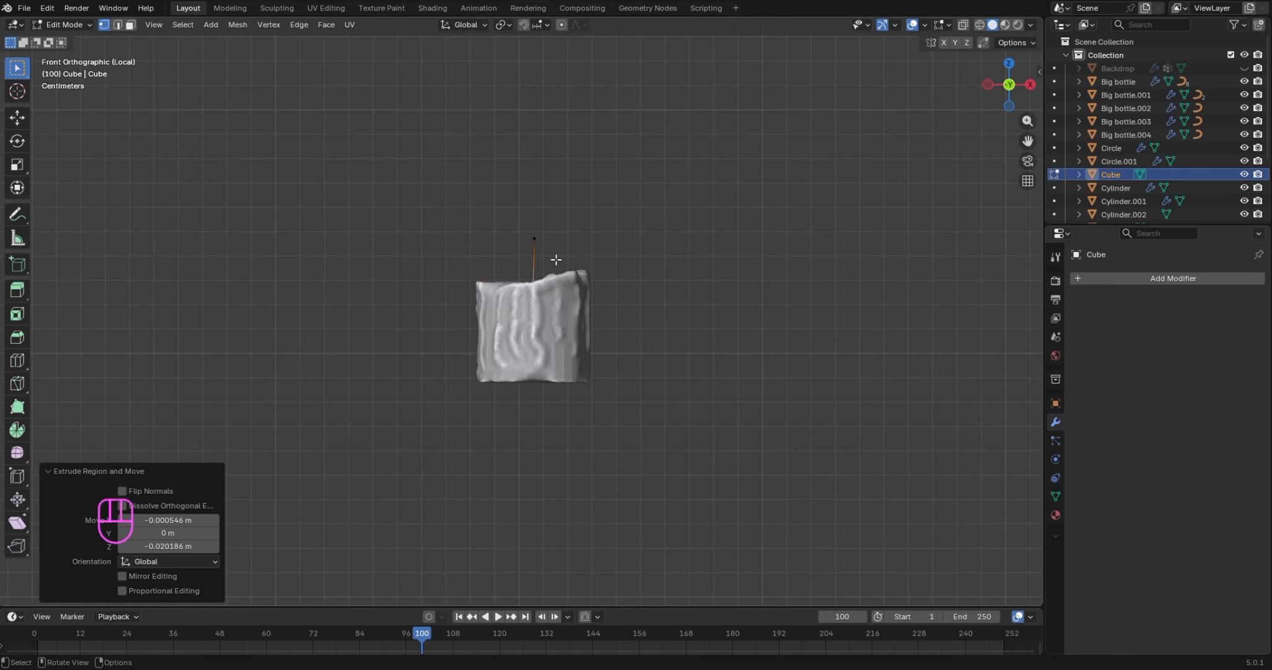
# Add one loop cut at the middle of the wick edge and shift the new vertex -0.002182 m along X
pyautogui.press('ctrl')
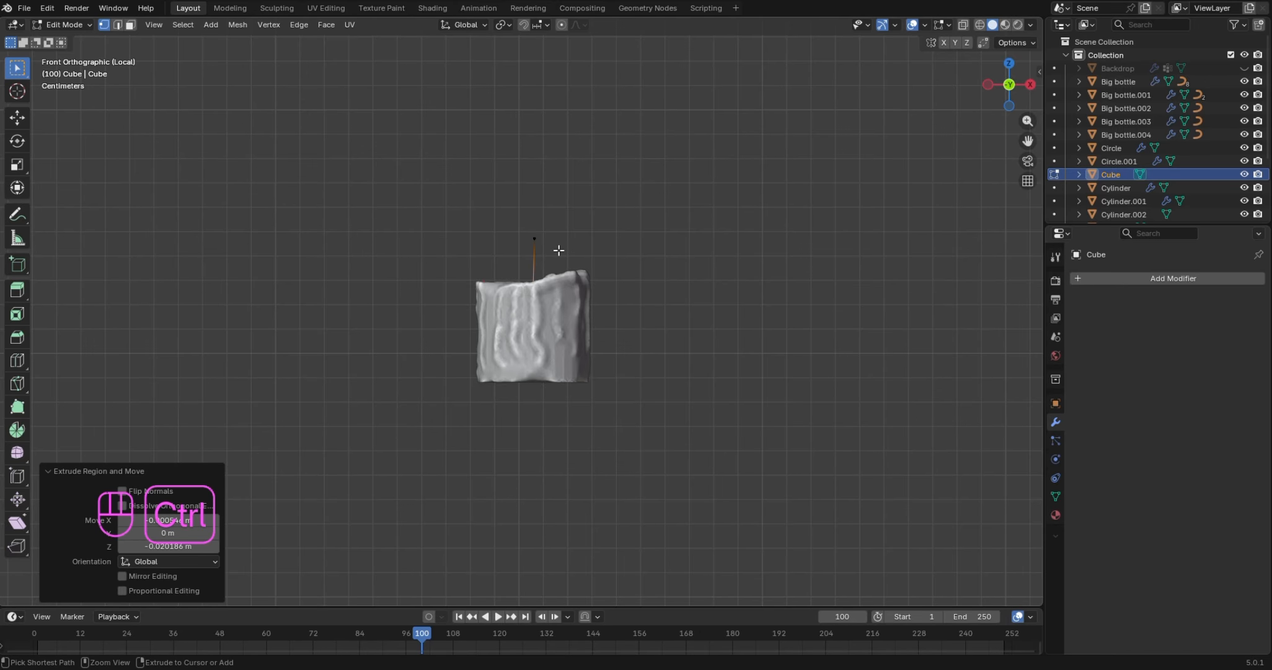
pyautogui.hotkey('ctrl', 'r')
pyautogui.click(550, 257)
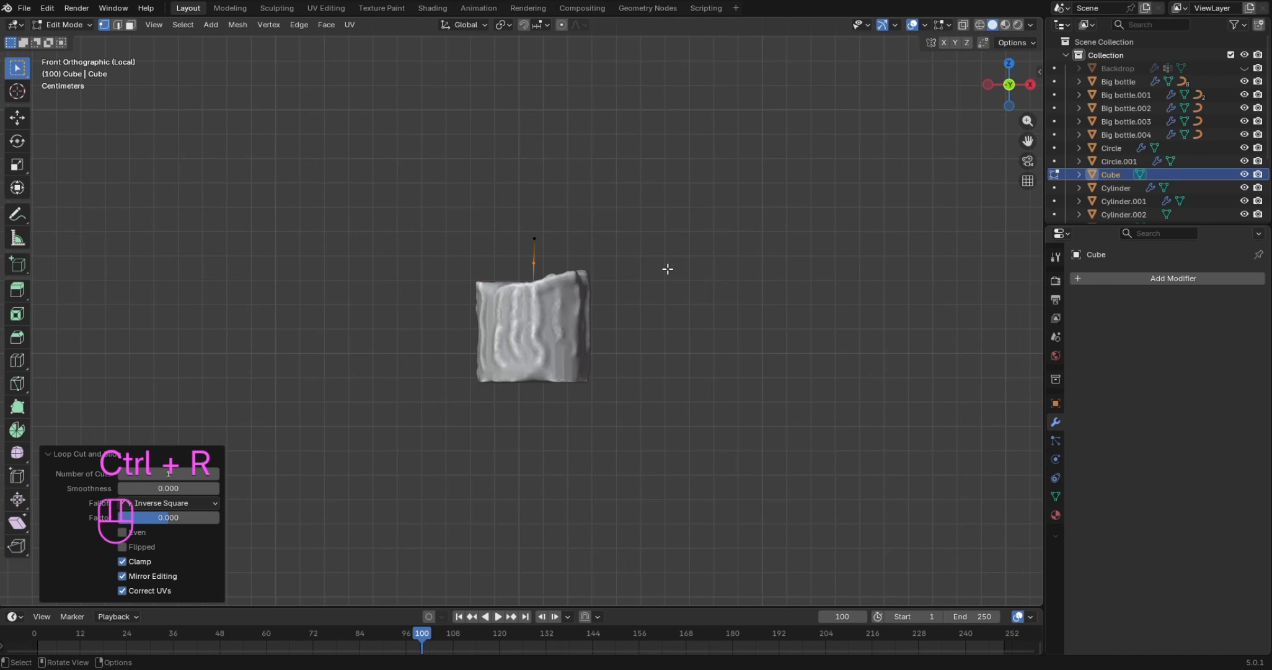
pyautogui.press('g')
pyautogui.press('x')
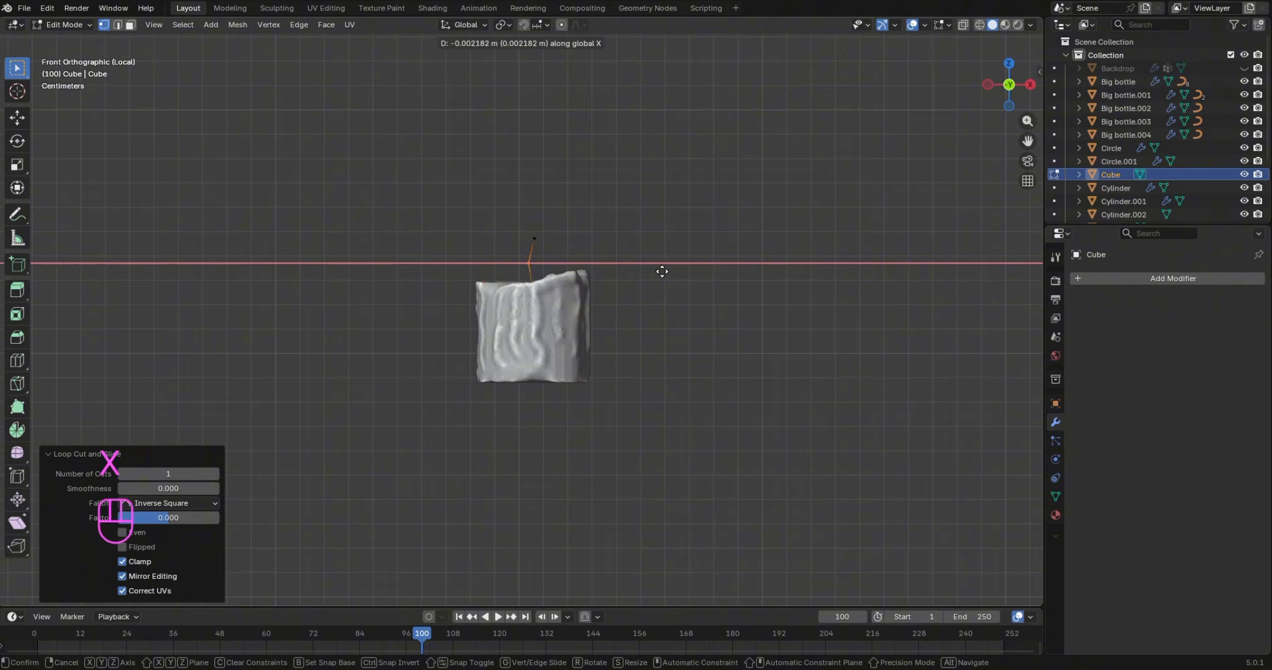
pyautogui.click(664, 273)
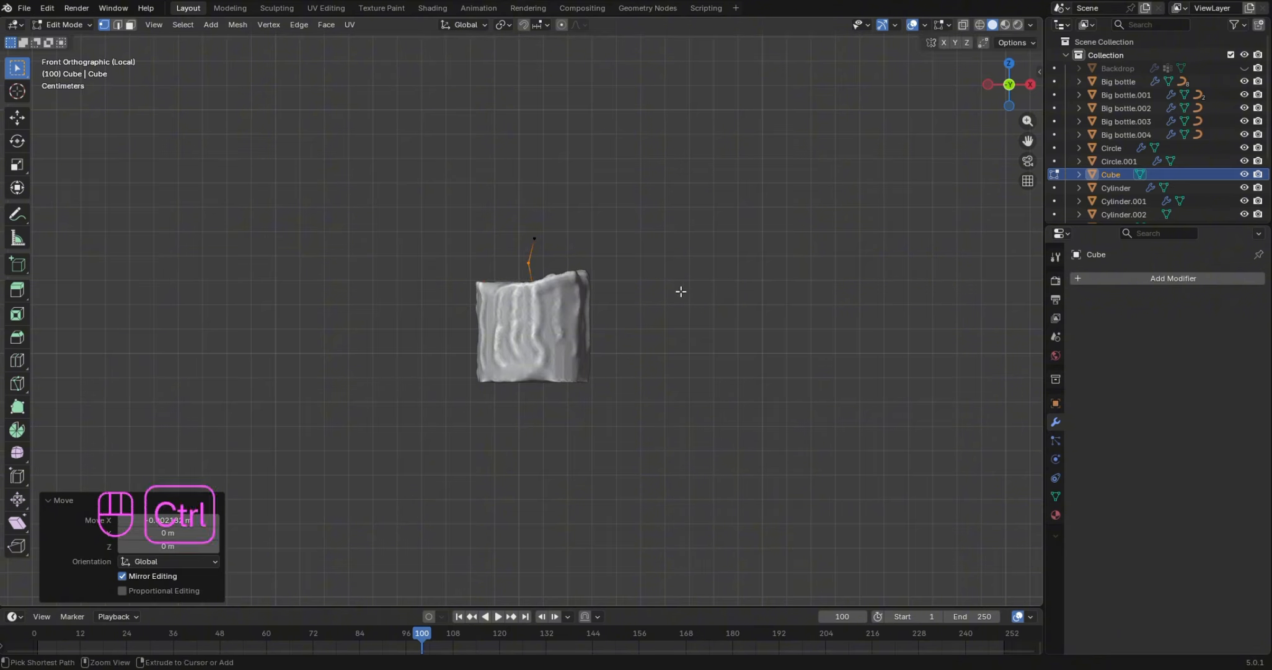
# Round the wick's bend with a vertex bevel of 0.024 m and 3 segments, then deselect it
pyautogui.hotkey('ctrl', 'shift', 'b')
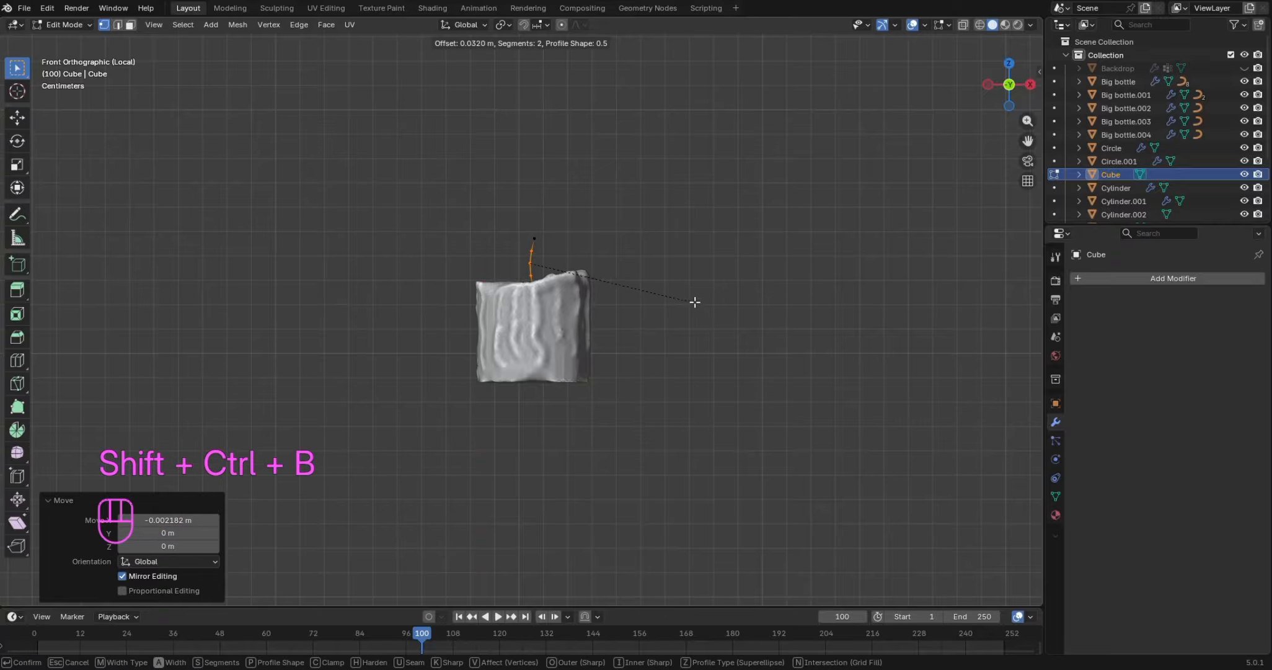
pyautogui.click(692, 300)
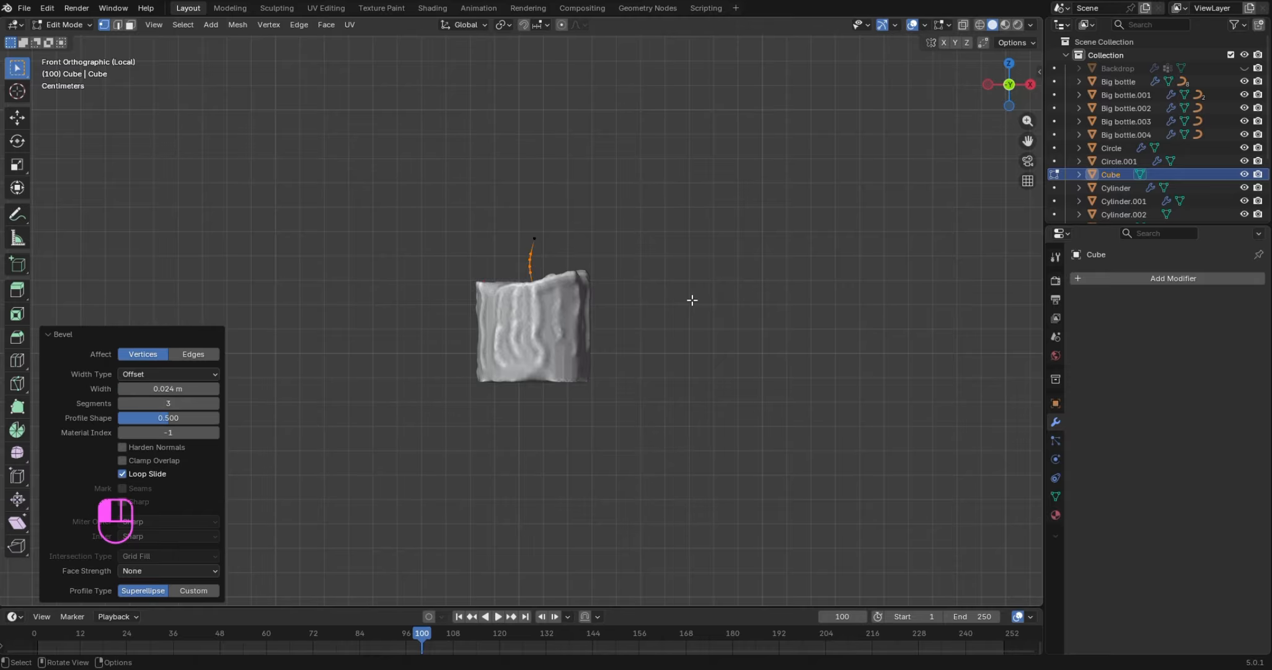
pyautogui.moveTo(999, 103); pyautogui.dragTo(1045, 123)
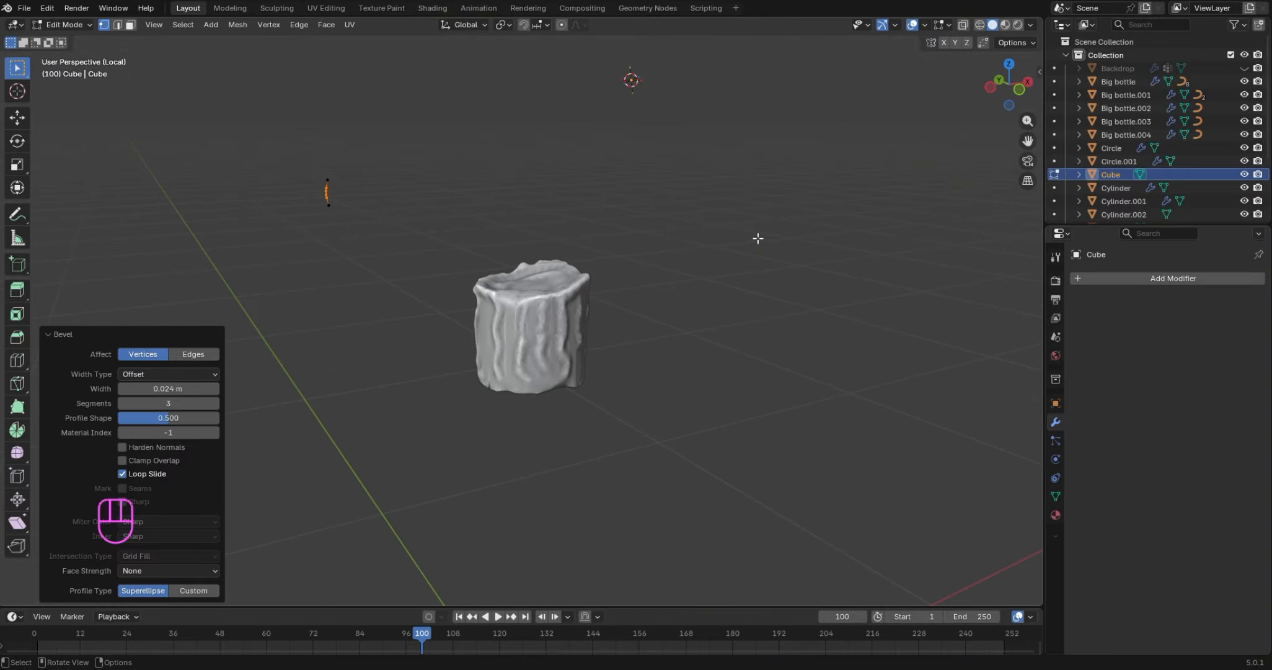
pyautogui.press('KP_1')
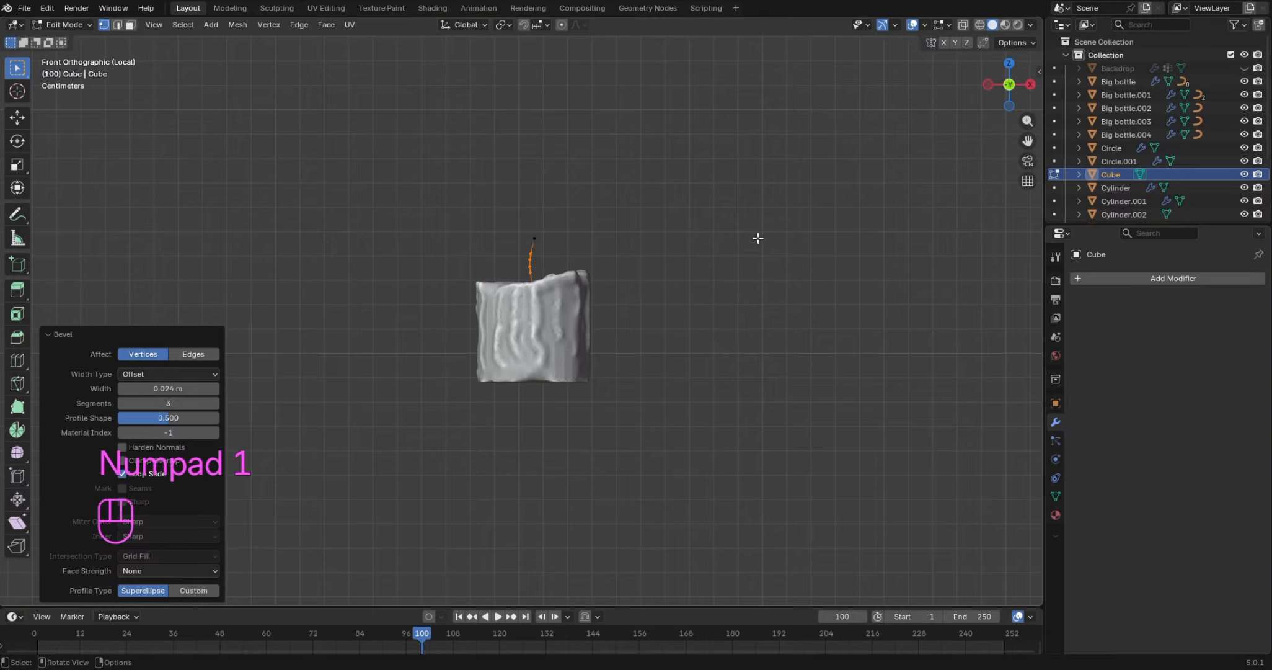
pyautogui.click(657, 204)
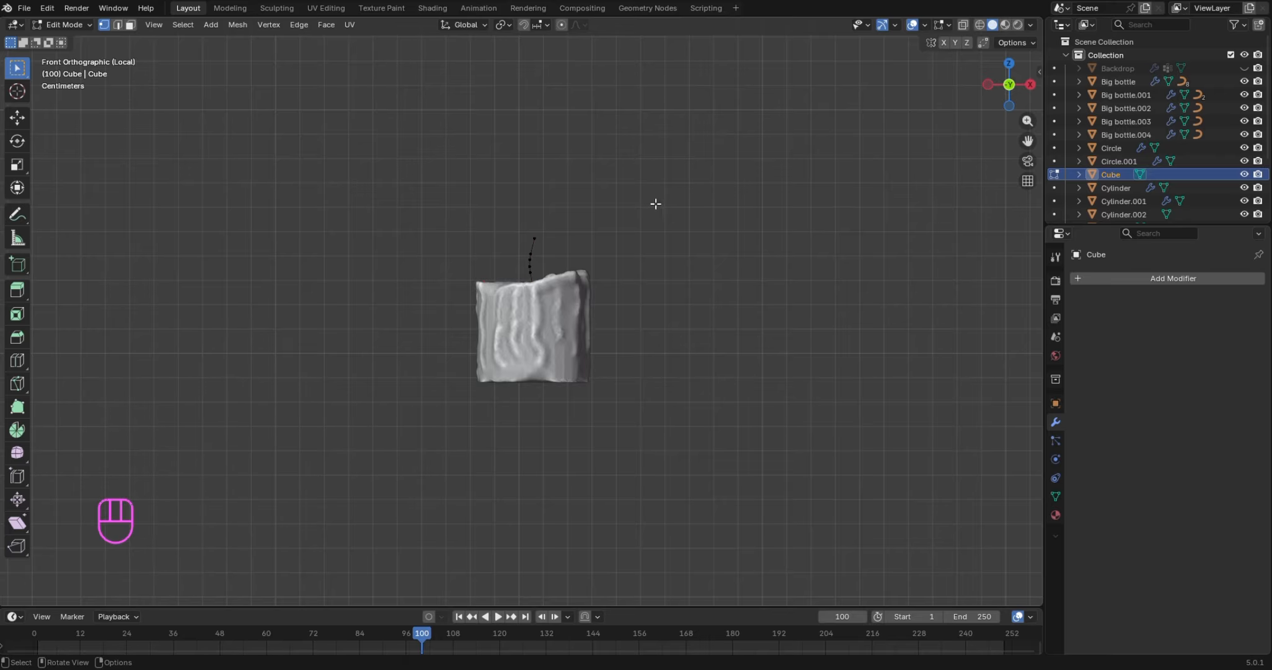
# Return to Object Mode and convert the wick mesh to a curve
pyautogui.press('Tab')
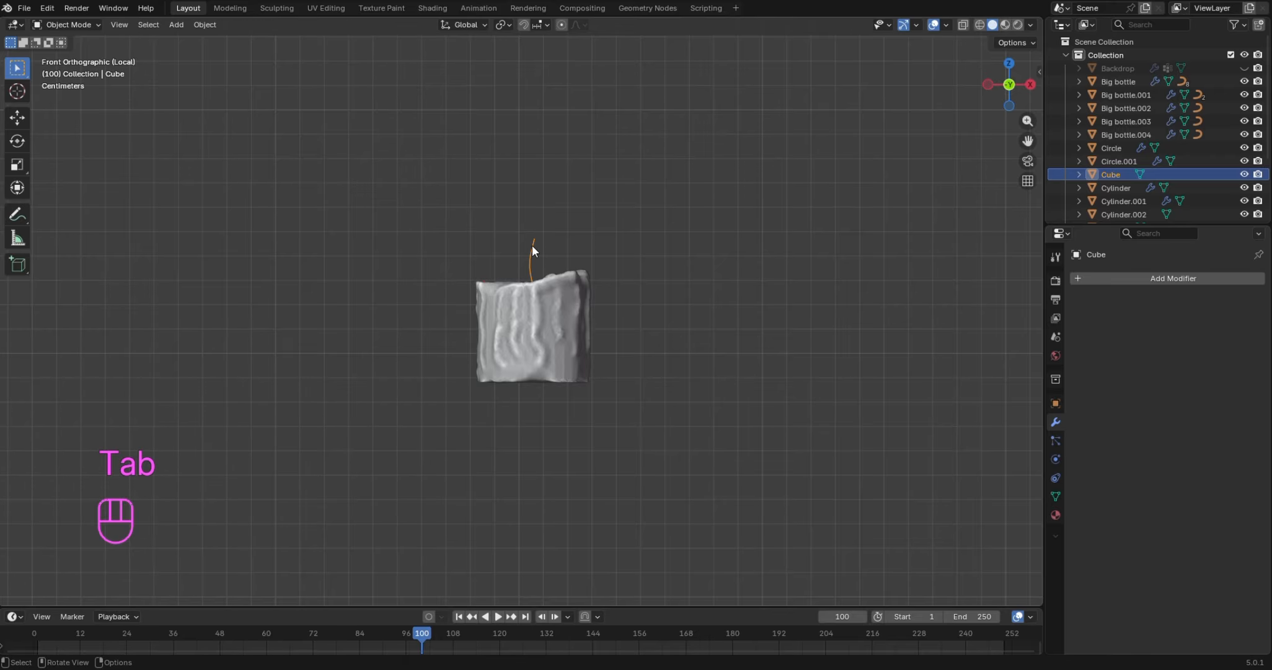
pyautogui.rightClick(532, 244)
pyautogui.moveTo(539, 290)
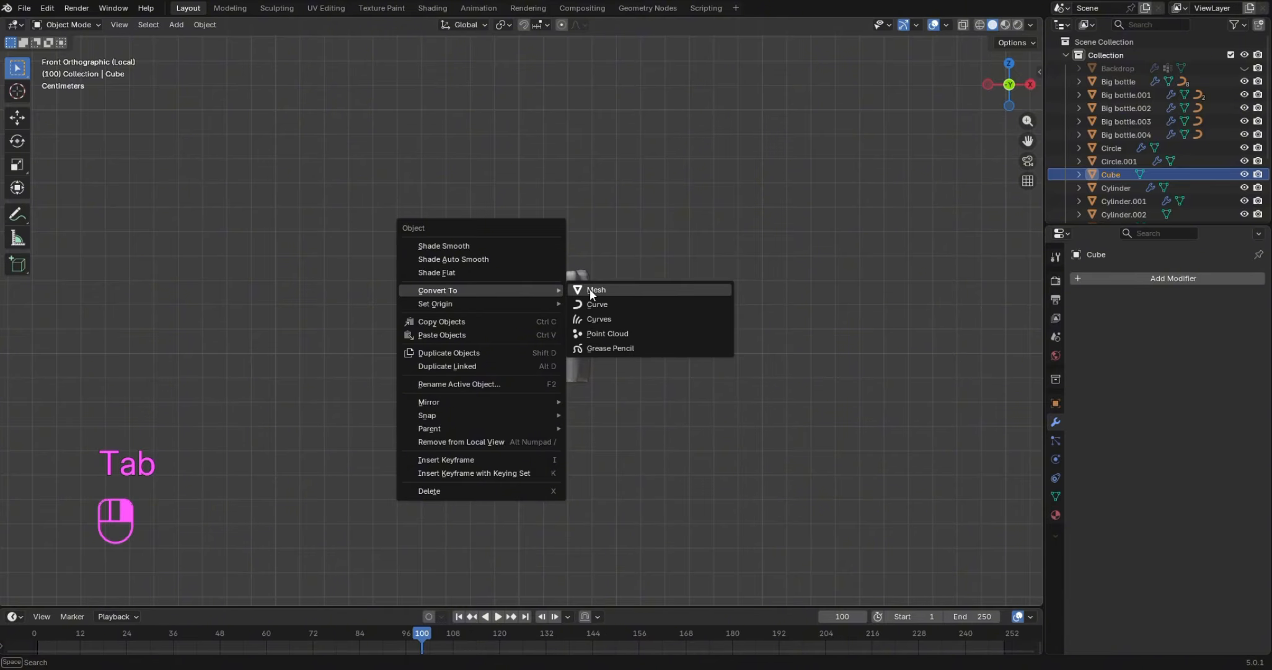
pyautogui.click(618, 302)
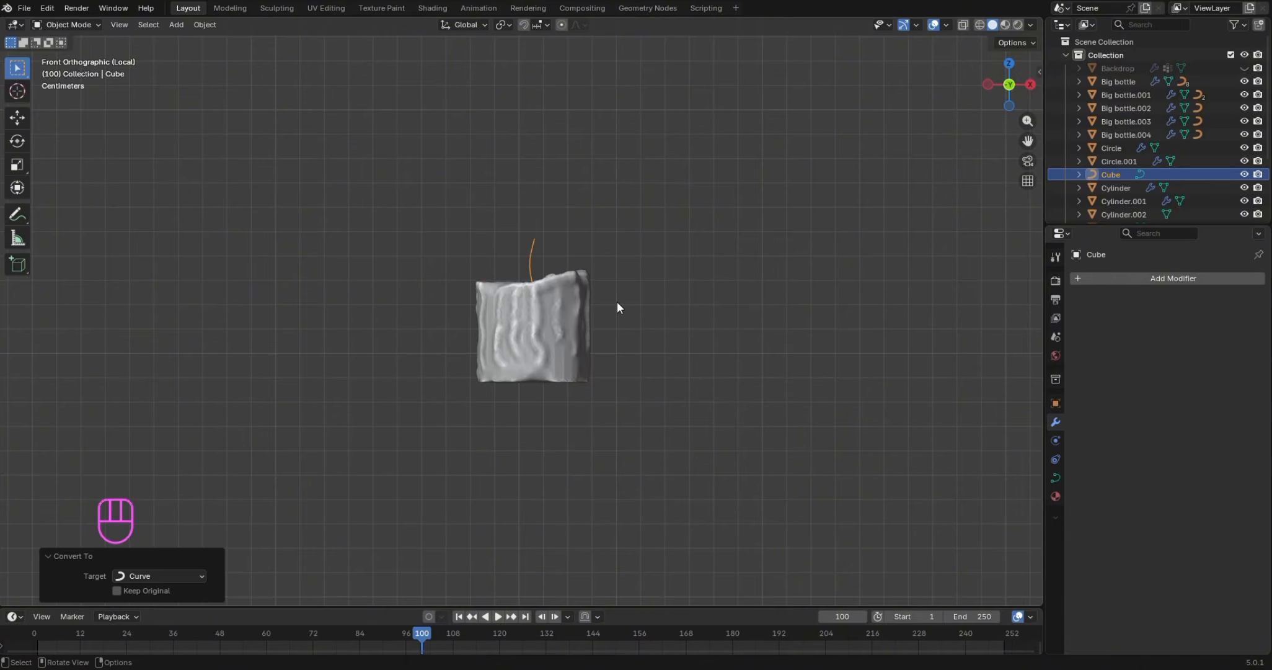
# Give the wick curve a round bevel with a depth of 0.01 m
pyautogui.click(1056, 478)
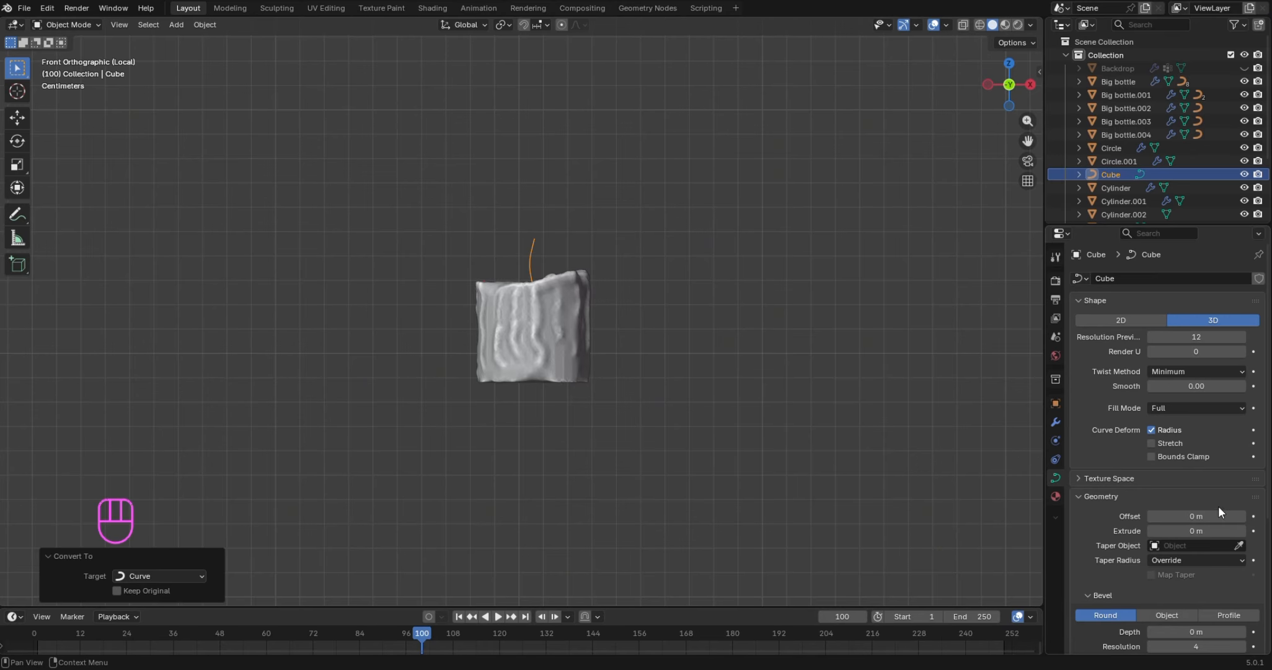
pyautogui.scroll(-2, 1165, 552)
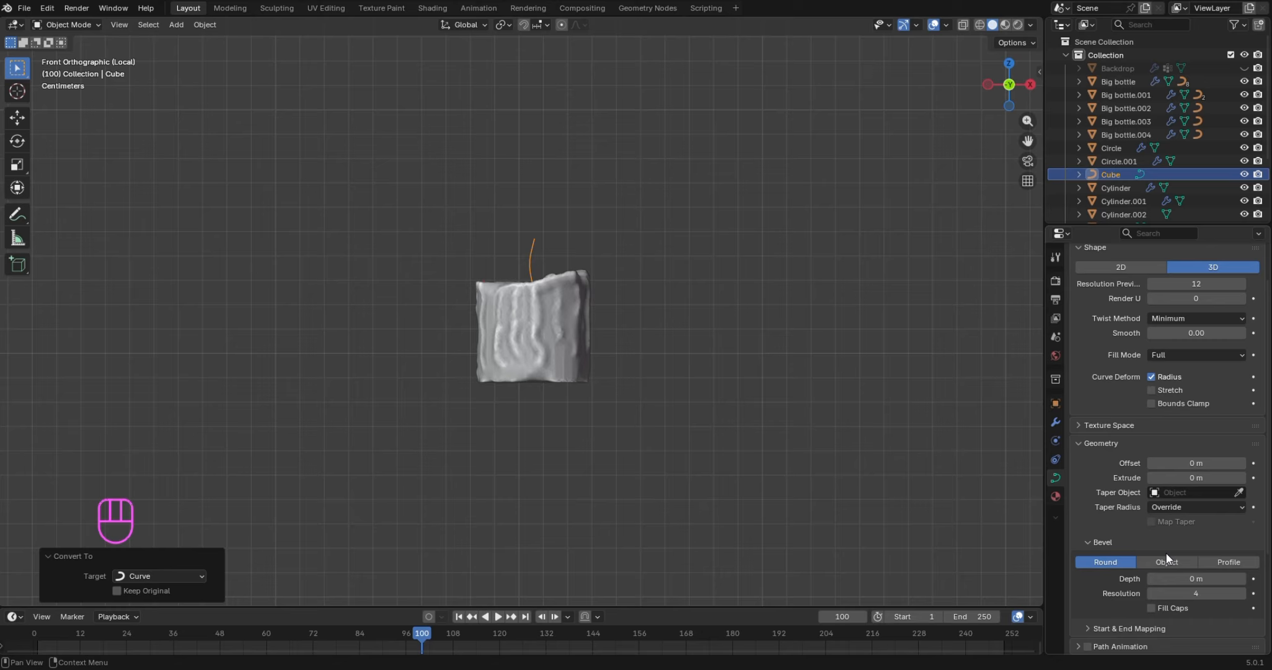
pyautogui.click(1242, 579)
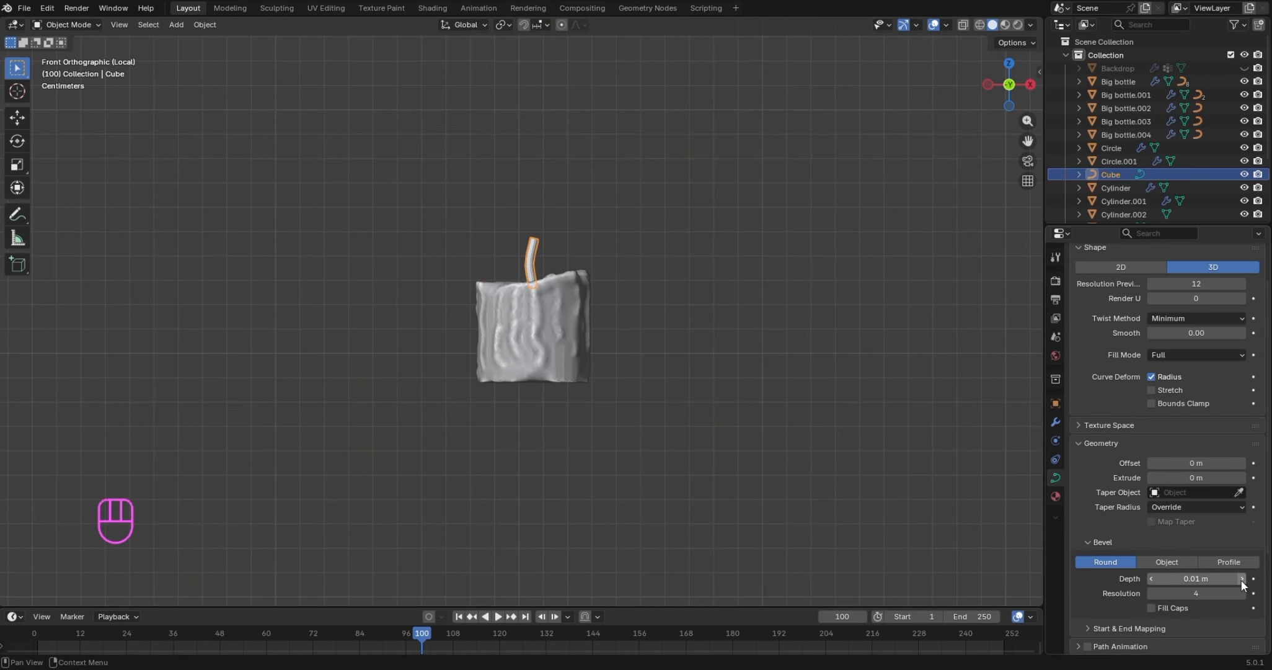
pyautogui.click(1240, 579)
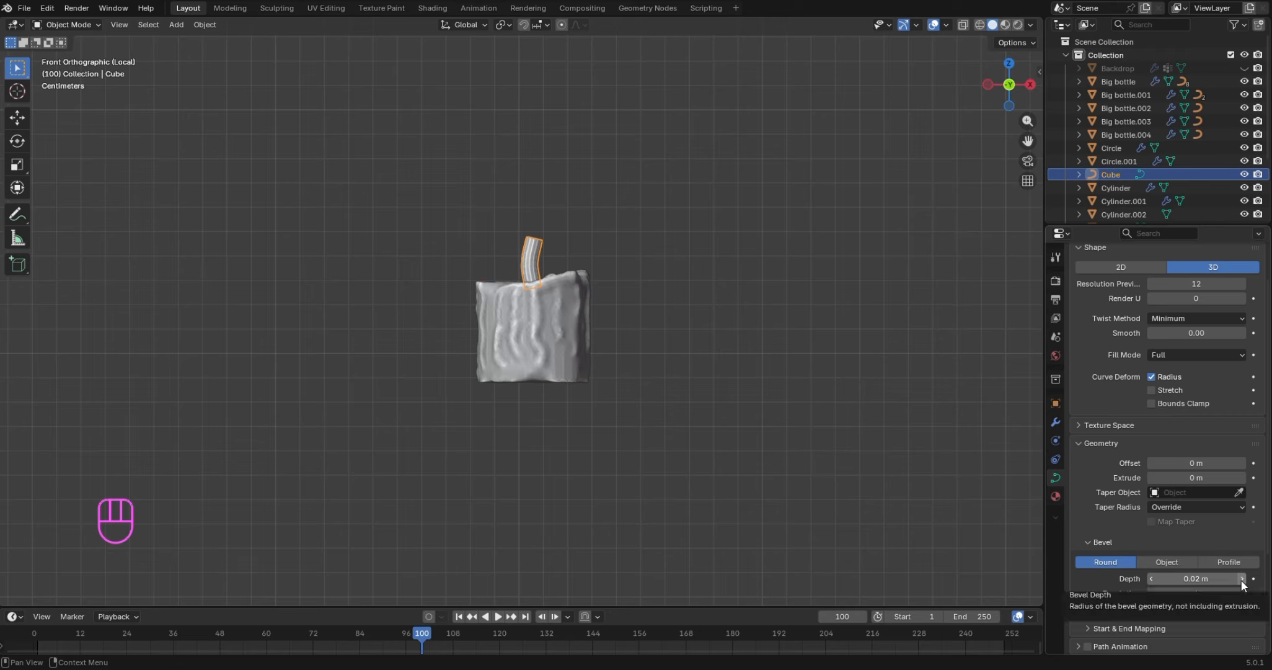
pyautogui.click(1152, 578)
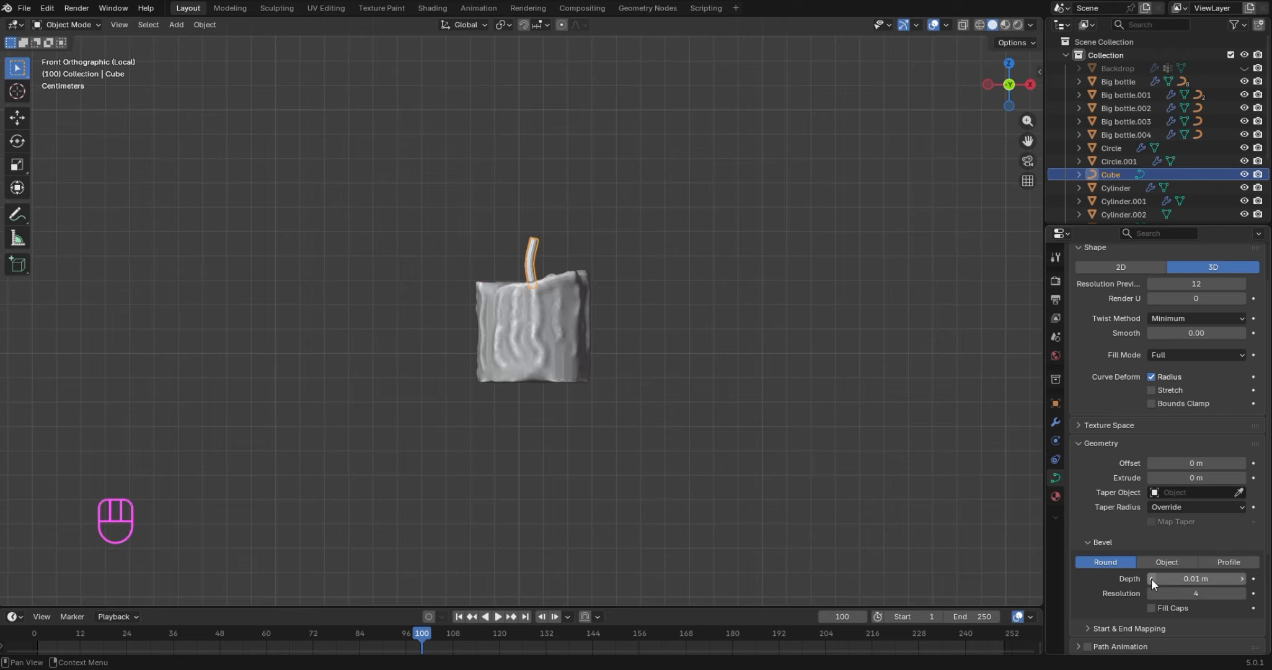
# Convert the wick curve to a mesh and shade it smooth
pyautogui.rightClick(532, 258)
pyautogui.moveTo(531, 254)
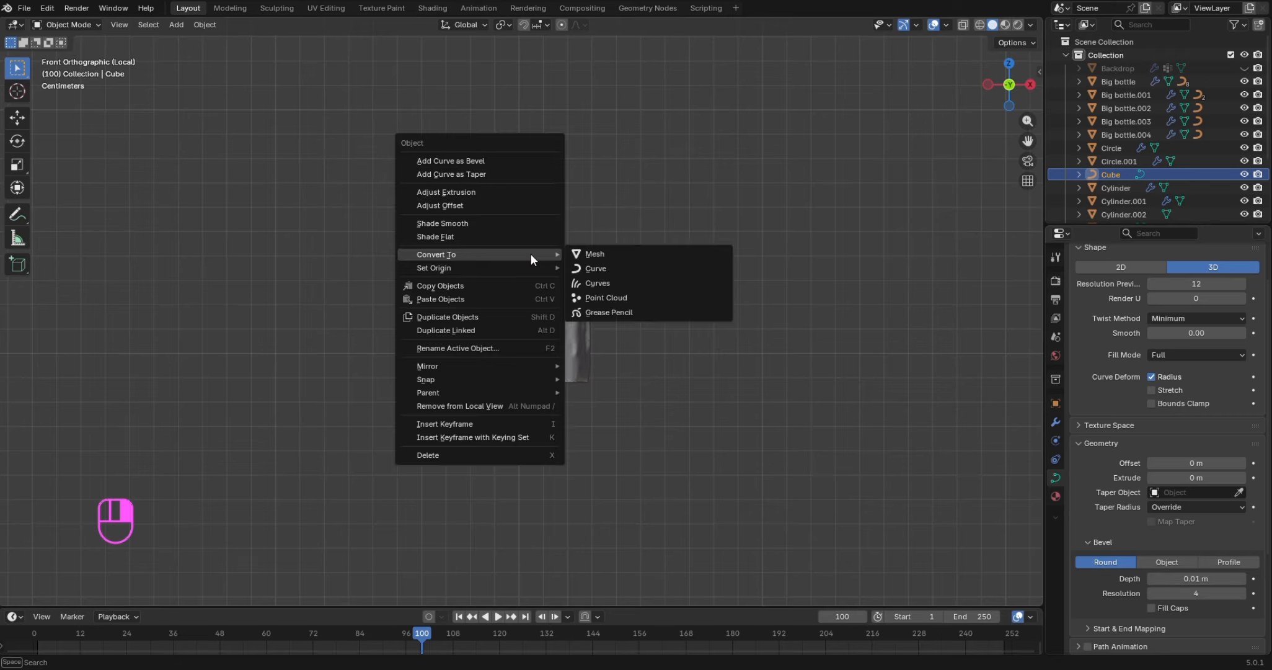
pyautogui.click(598, 256)
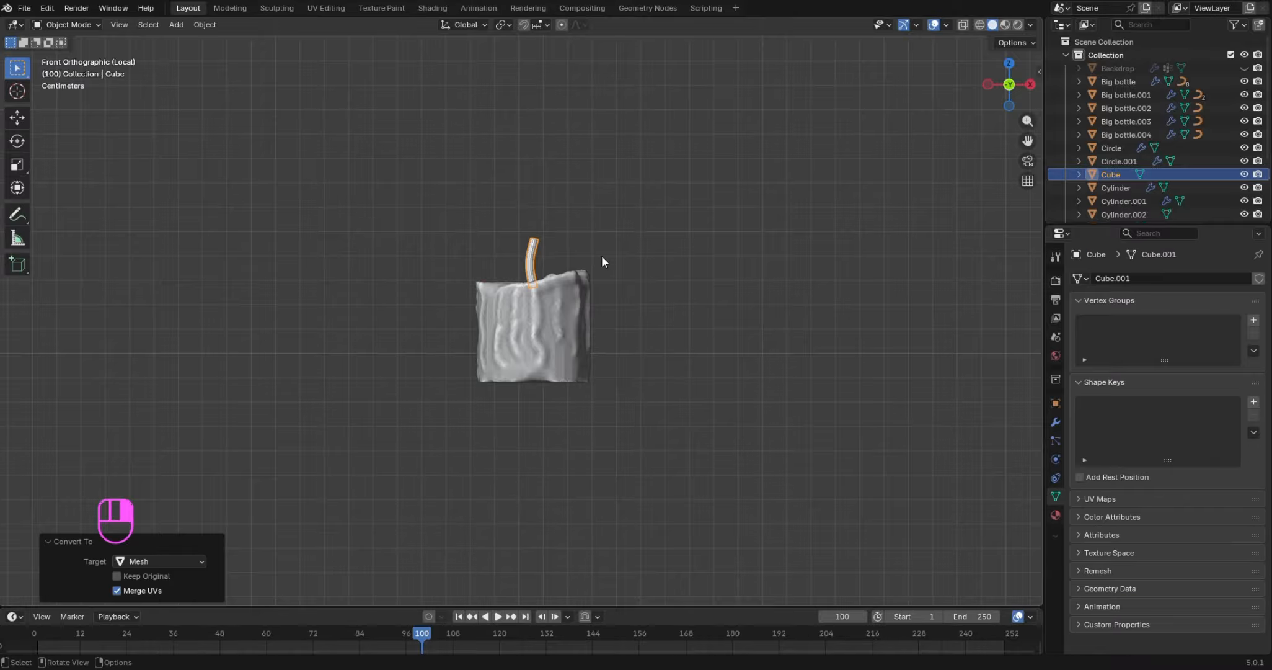
pyautogui.rightClick(532, 256)
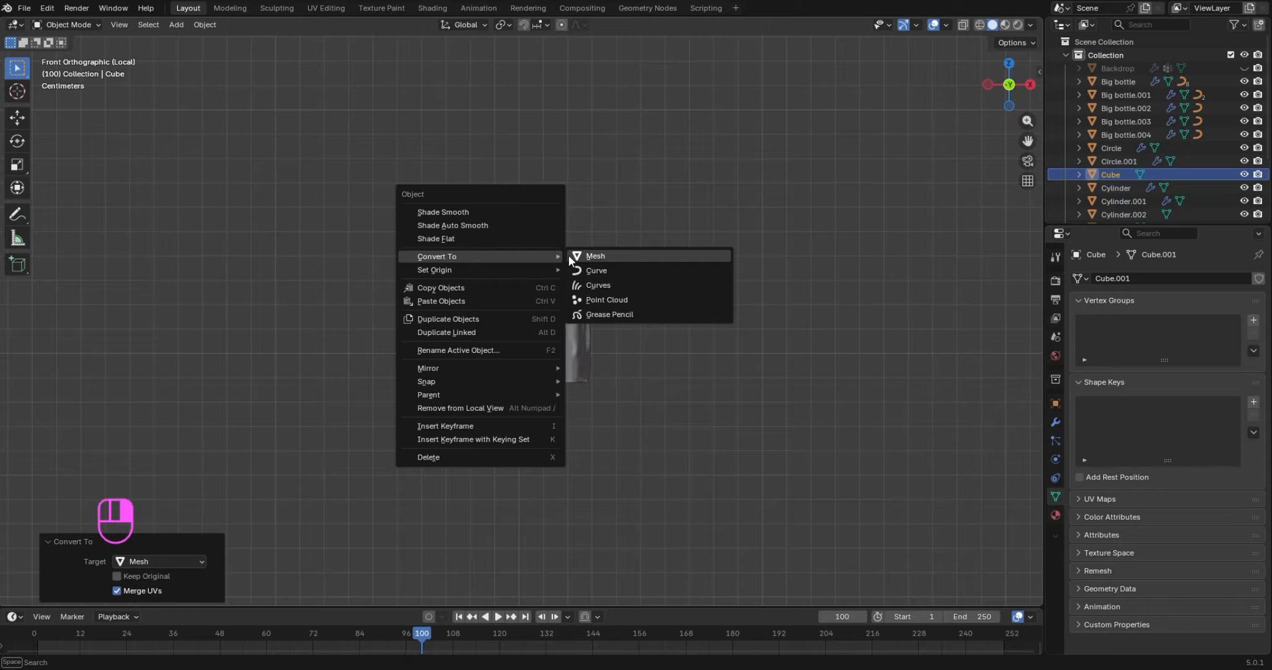
pyautogui.click(487, 210)
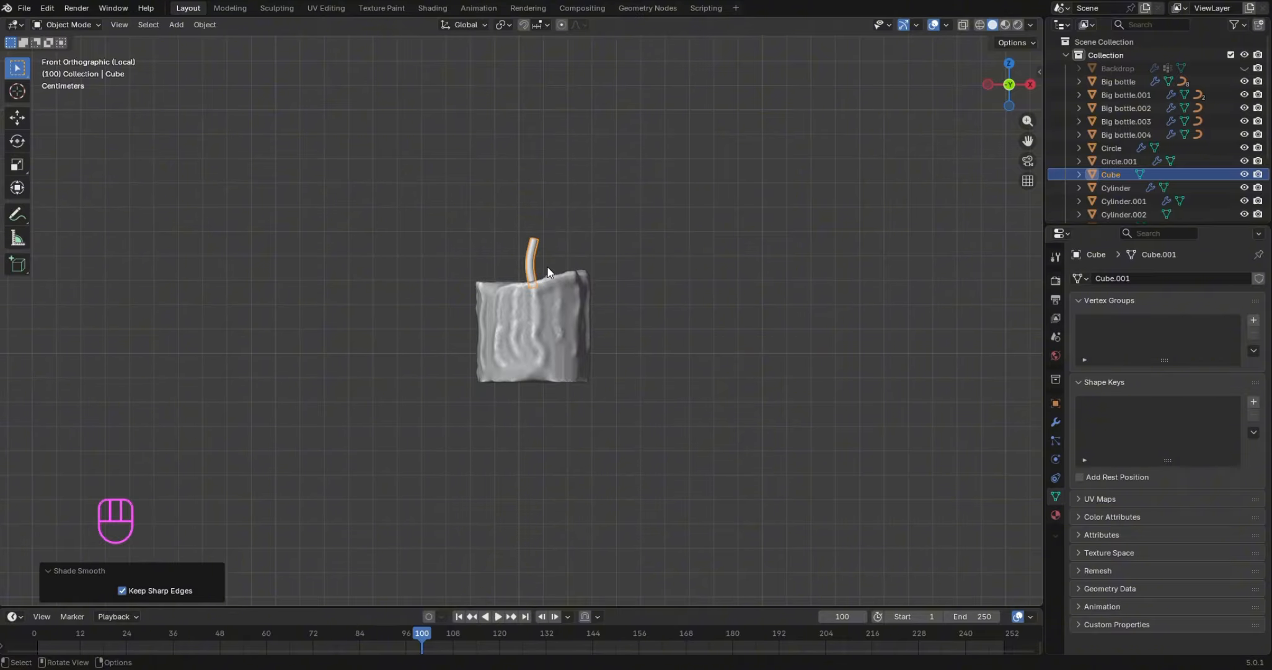
# Isolate the wick and examine its shape and ends from several angles, then return to the full scene
pyautogui.scroll(4, 548, 267)
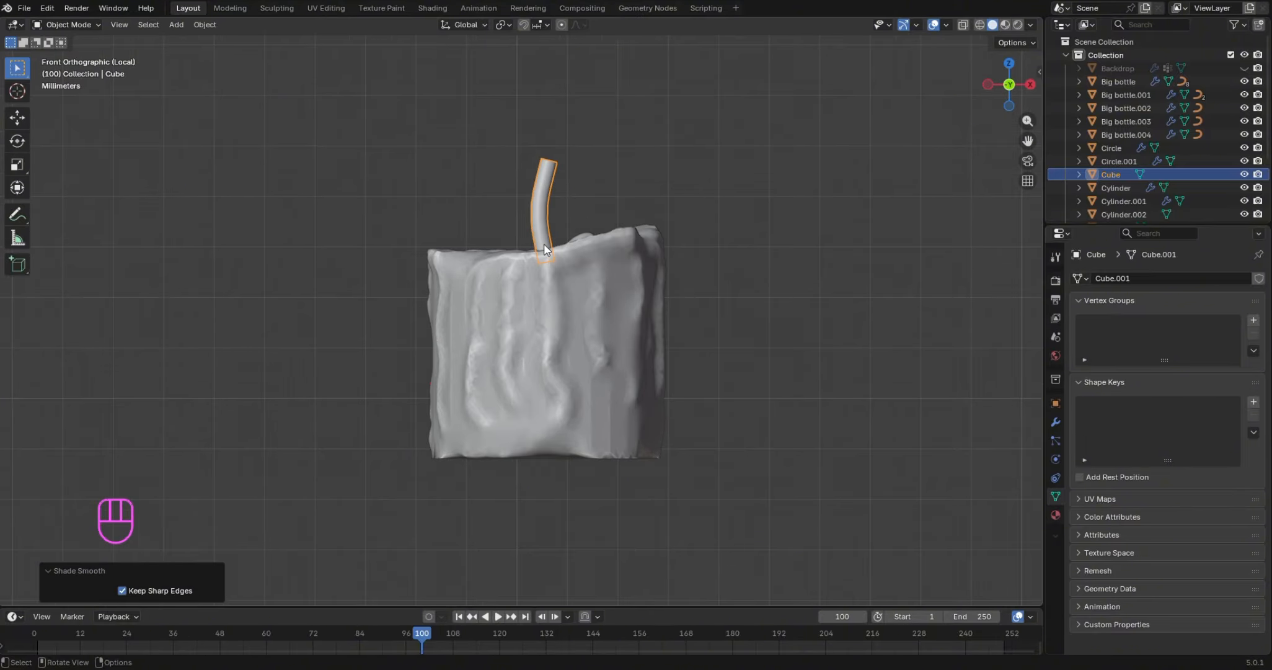
pyautogui.press('/')
pyautogui.press('/')
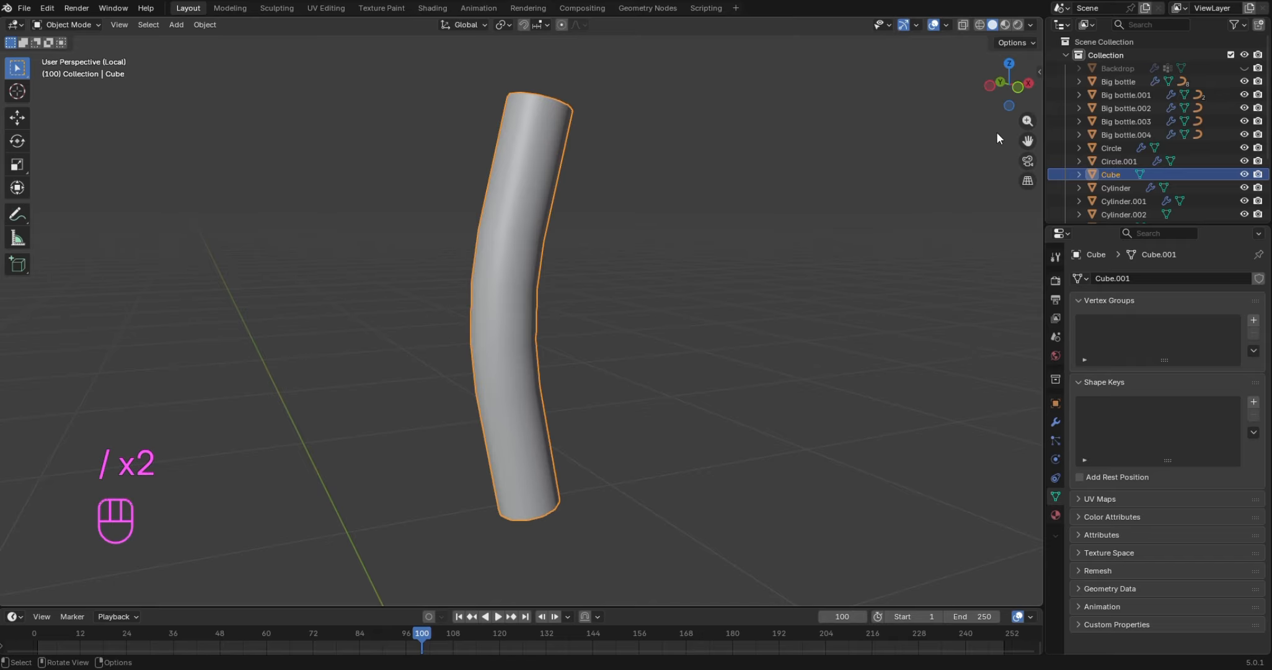
pyautogui.moveTo(1005, 100); pyautogui.dragTo(754, 229)
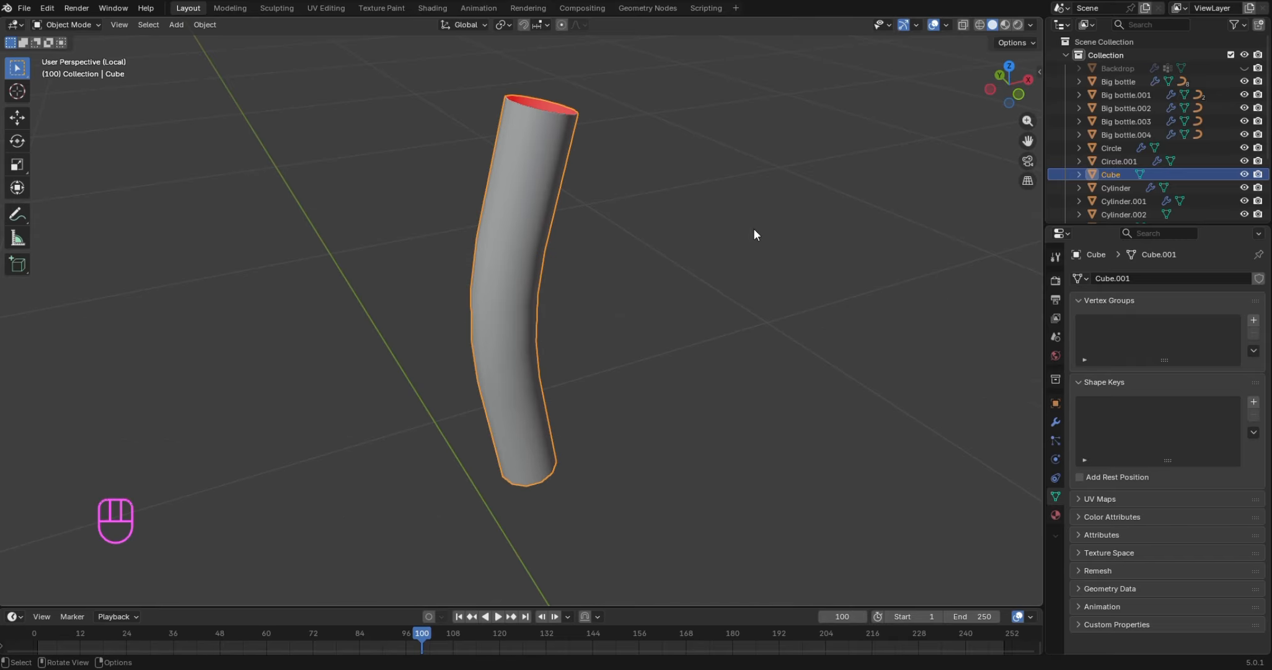
pyautogui.moveTo(1012, 80); pyautogui.dragTo(1020, 44)
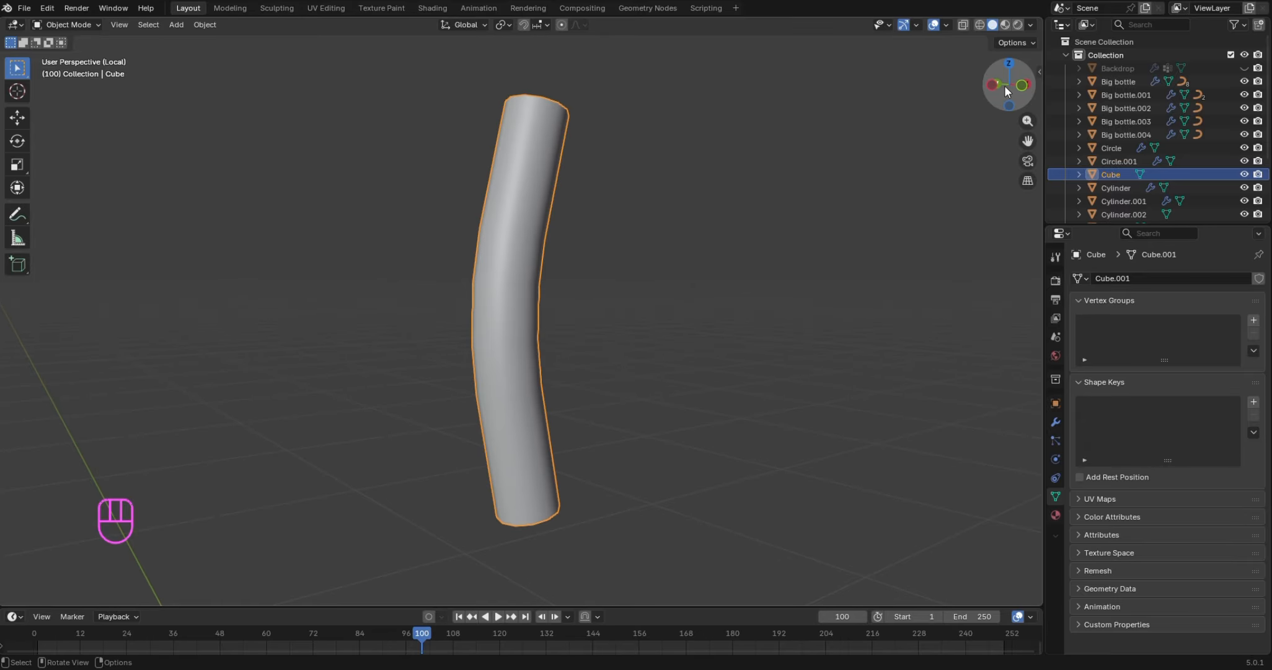
pyautogui.press('KP_3')
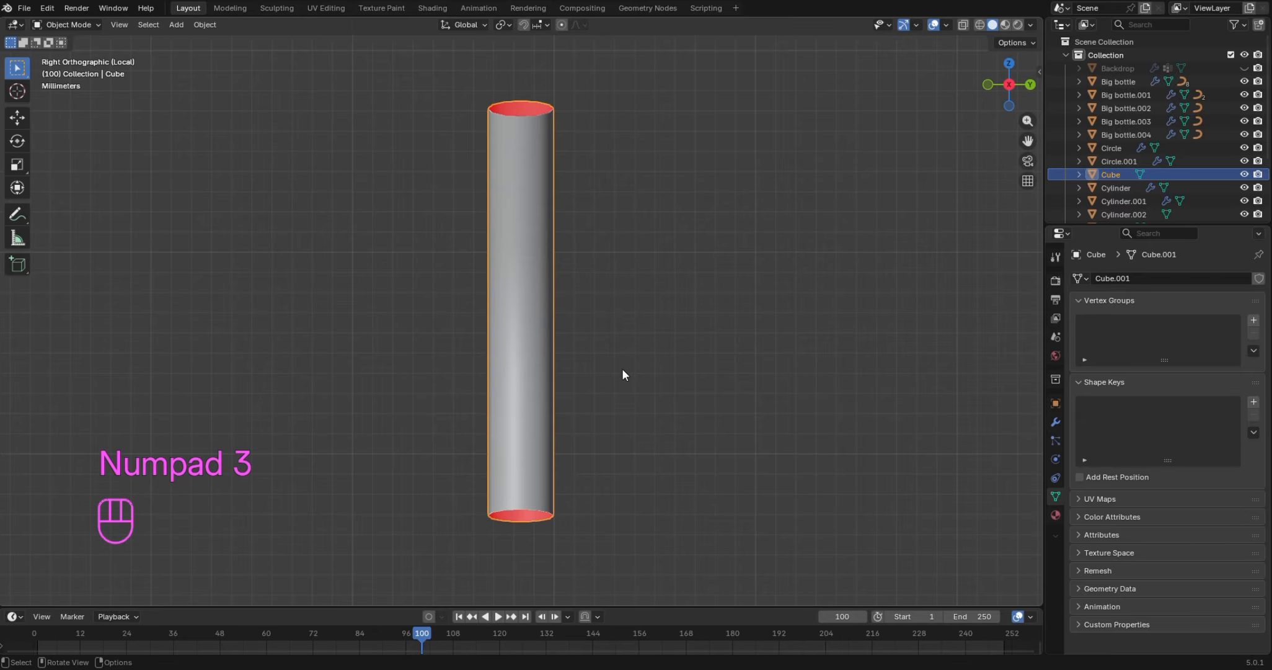
pyautogui.press('/')
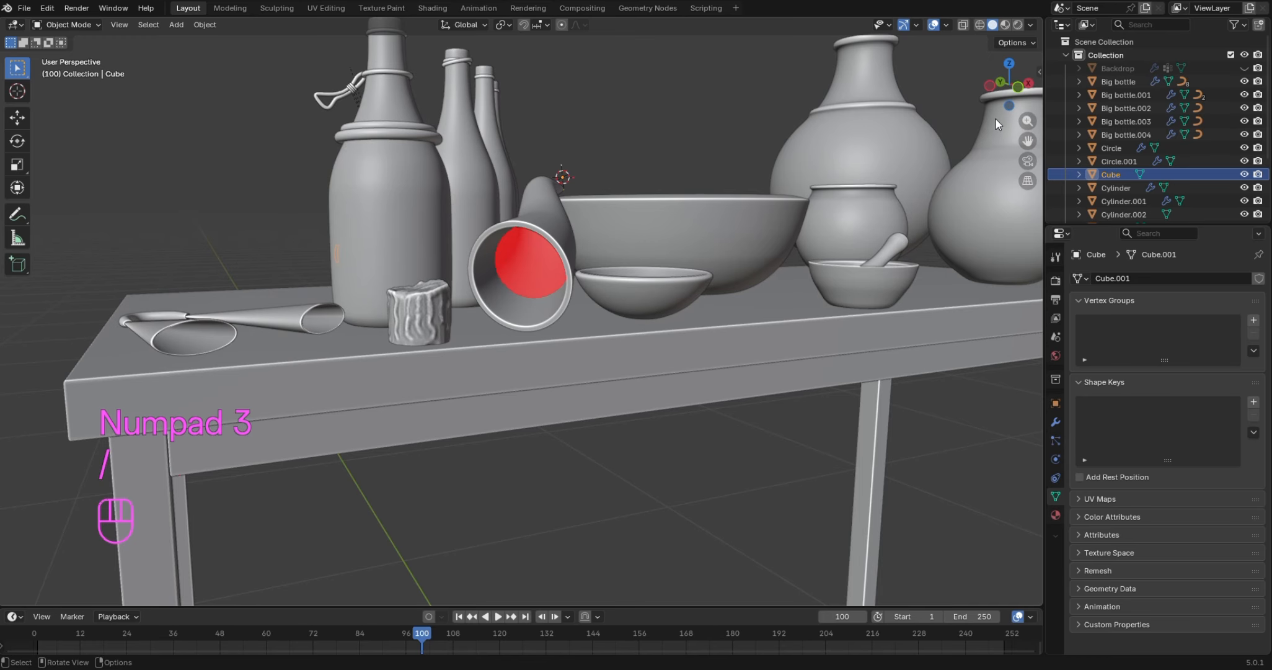
# Add the melted candle to the wick selection and isolate both objects in local view
pyautogui.moveTo(1003, 93)
pyautogui.mouseDown()
pyautogui.moveTo(930, 96)
pyautogui.moveTo(1004, 94)
pyautogui.mouseUp()
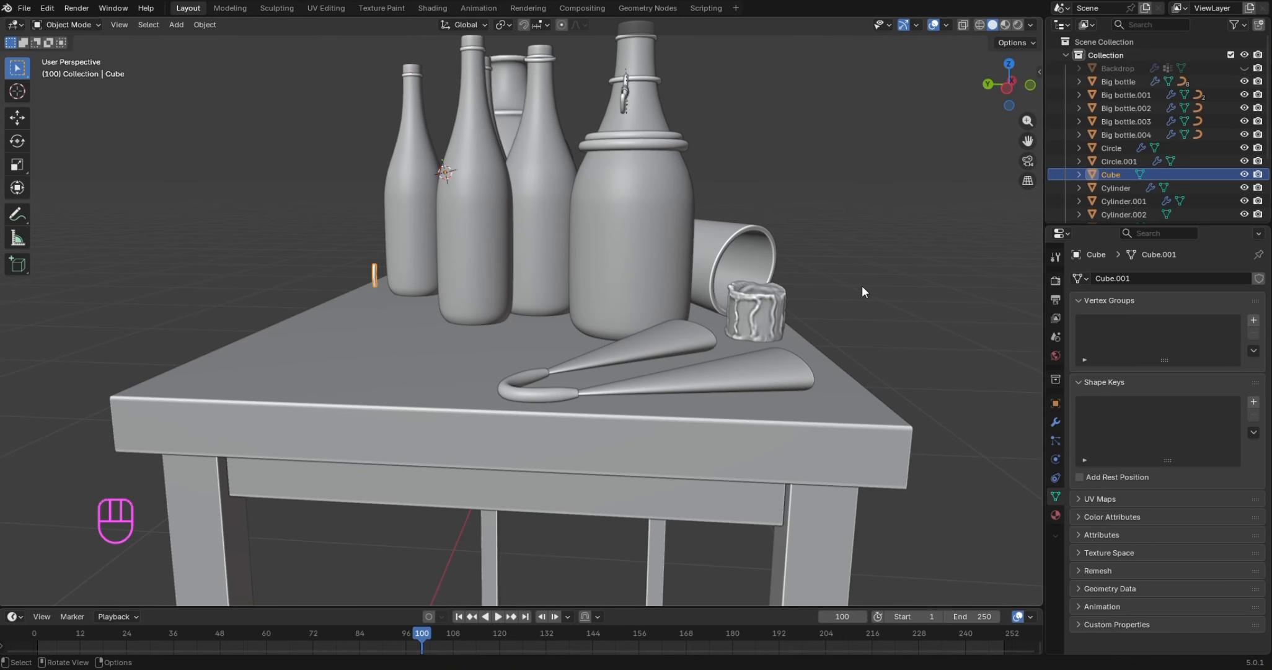
pyautogui.keyDown('shift'); pyautogui.click(780, 308); pyautogui.keyUp('shift')
pyautogui.press('/')
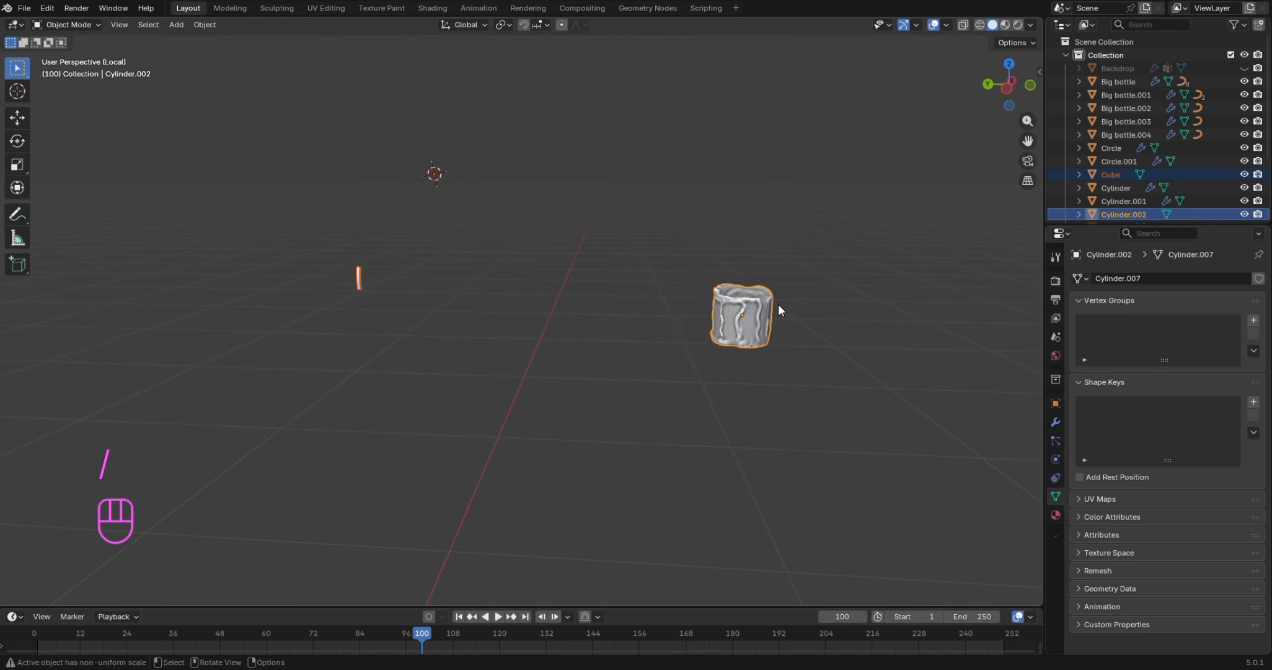
pyautogui.press('KP_1')
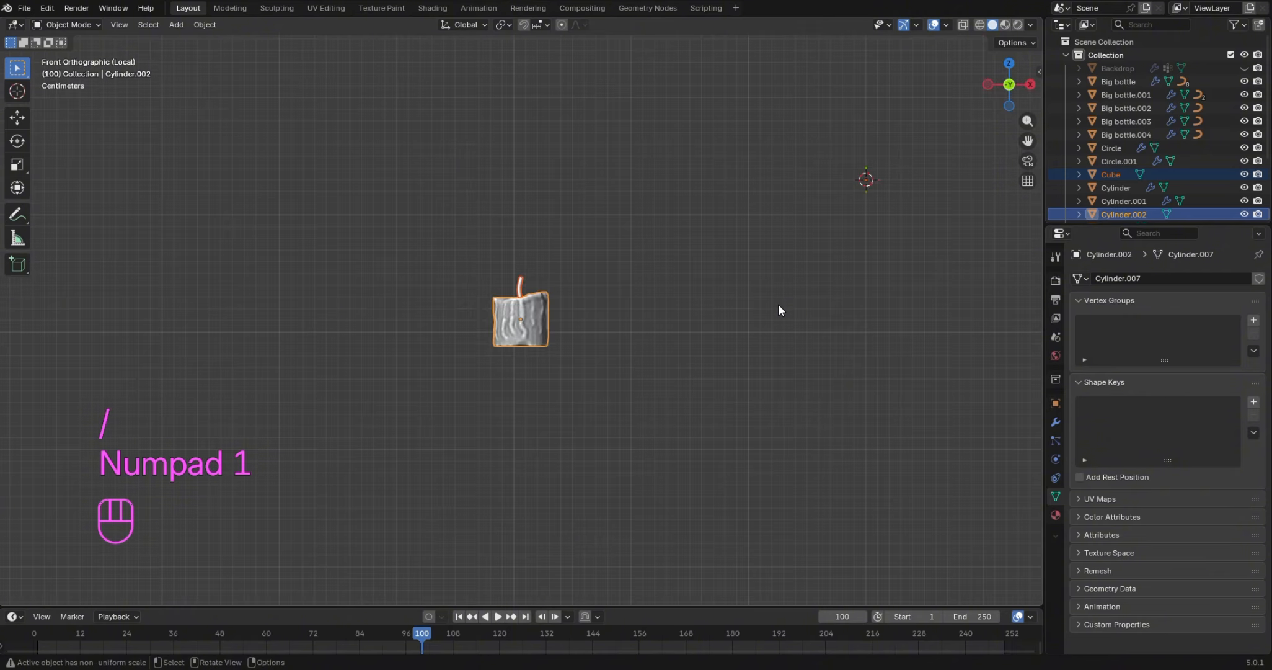
# Move only the wick -0.33628 m along Y so it stands over the middle of the candle
pyautogui.click(712, 282)
pyautogui.press('KP_3')
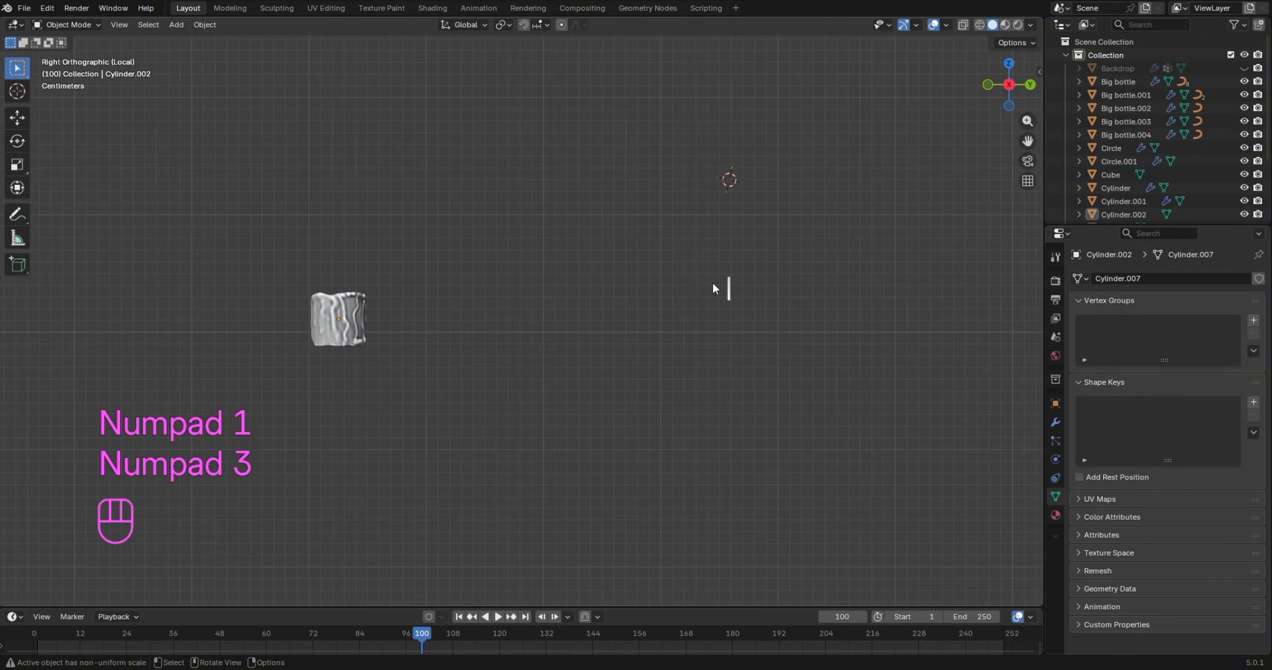
pyautogui.click(731, 288)
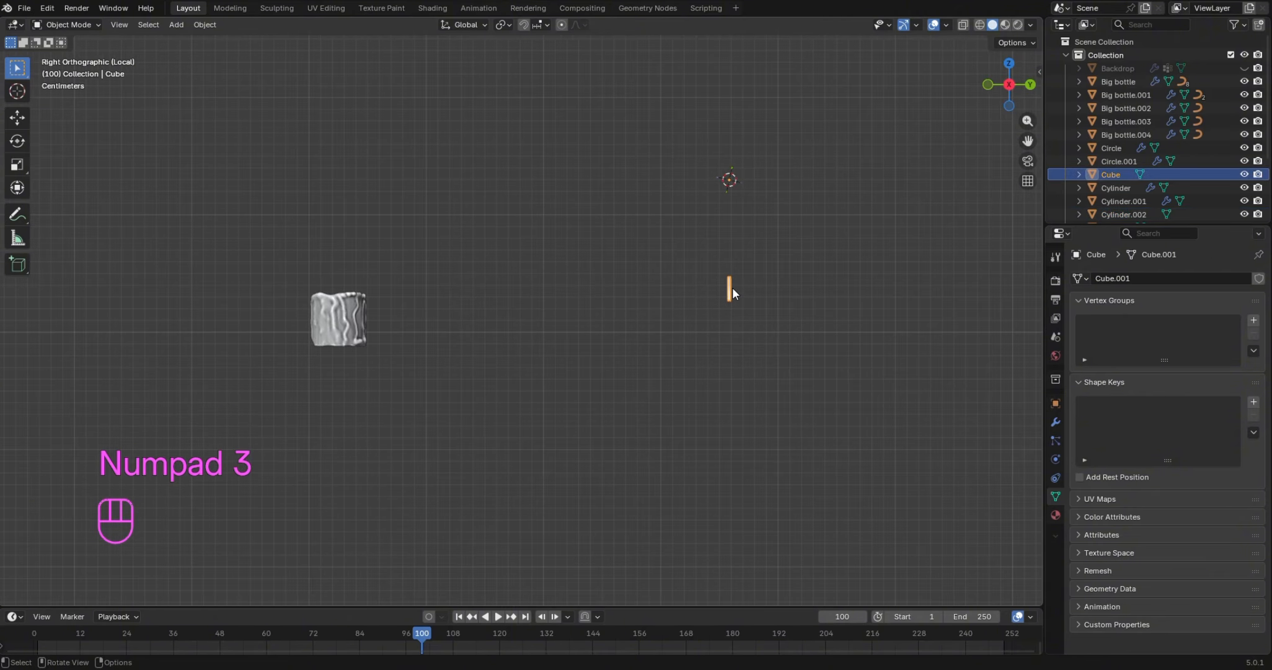
pyautogui.press('g')
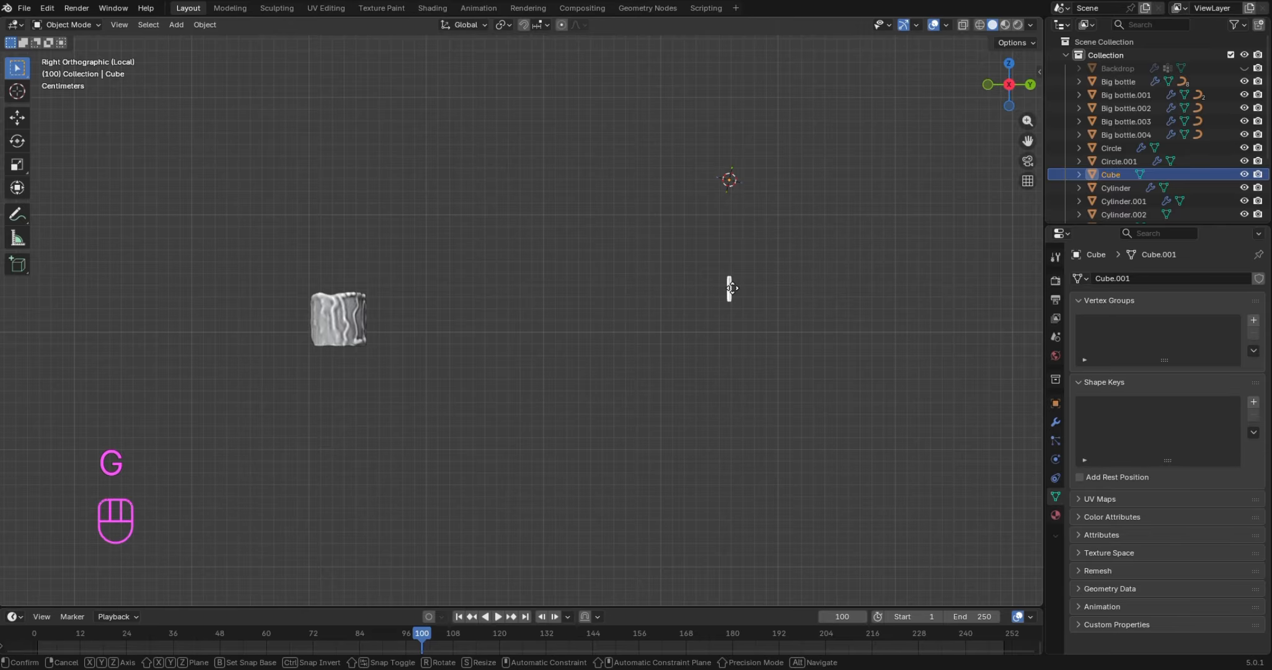
pyautogui.press('y')
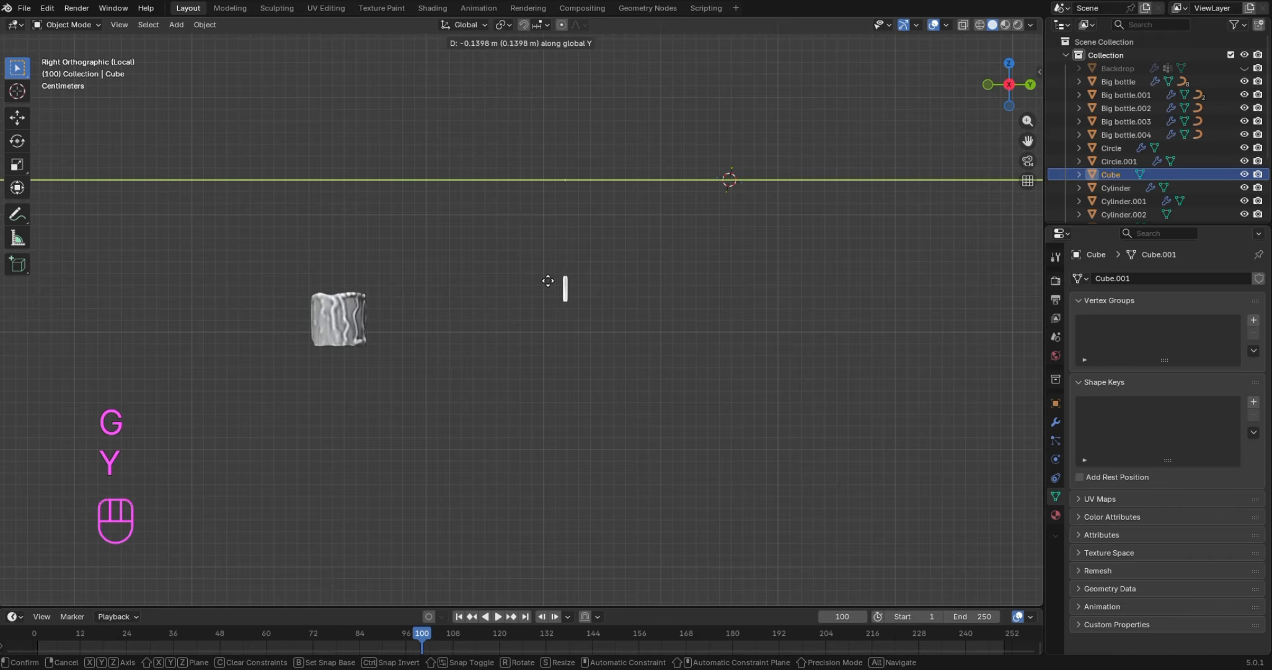
pyautogui.click(340, 245)
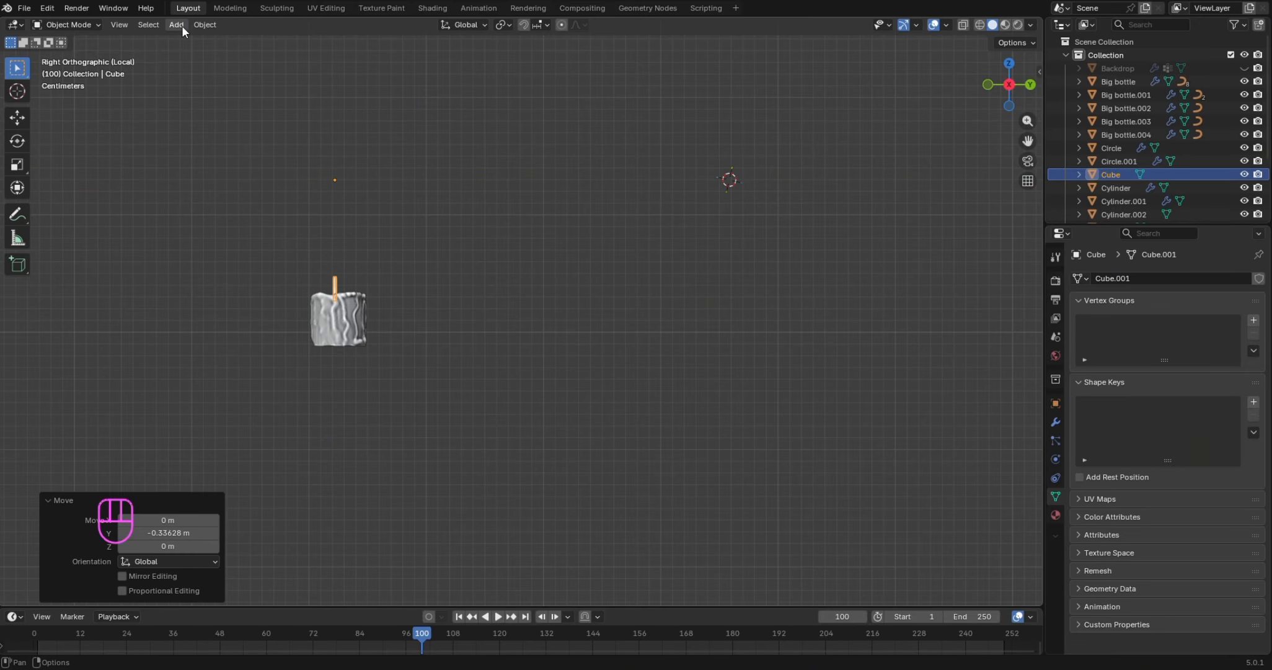
# Set the wick's origin to its geometry, using the median center
pyautogui.click(205, 25)
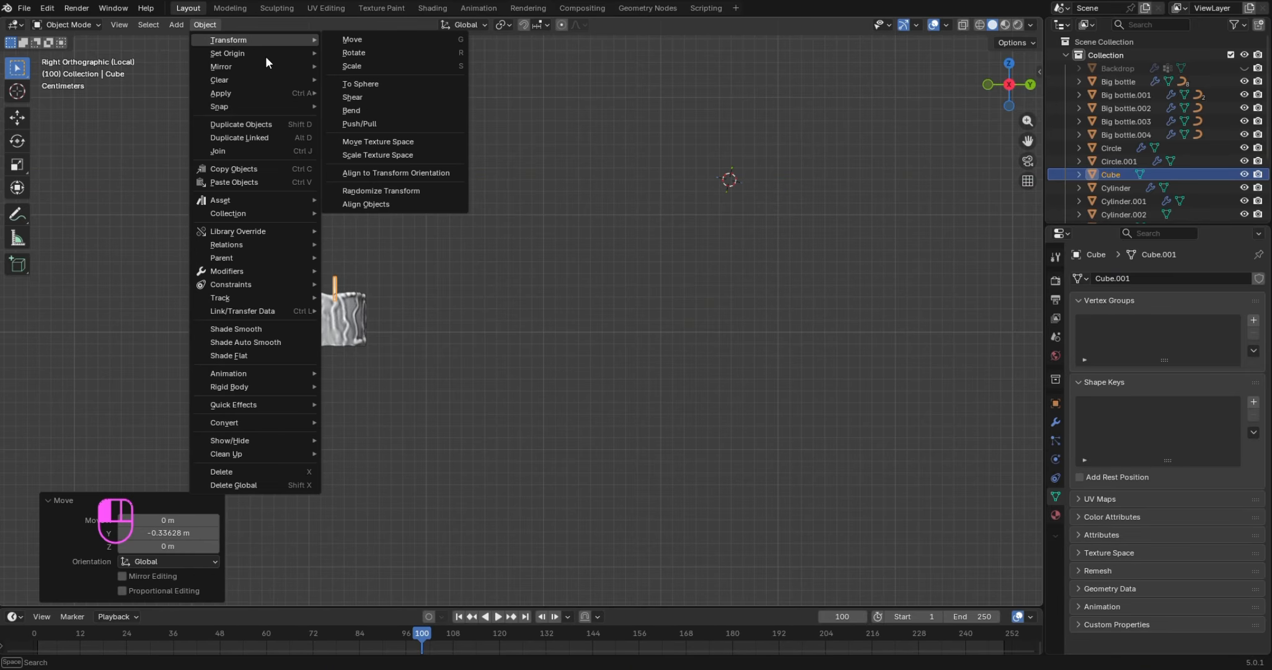
pyautogui.moveTo(227, 53)
pyautogui.click(379, 68)
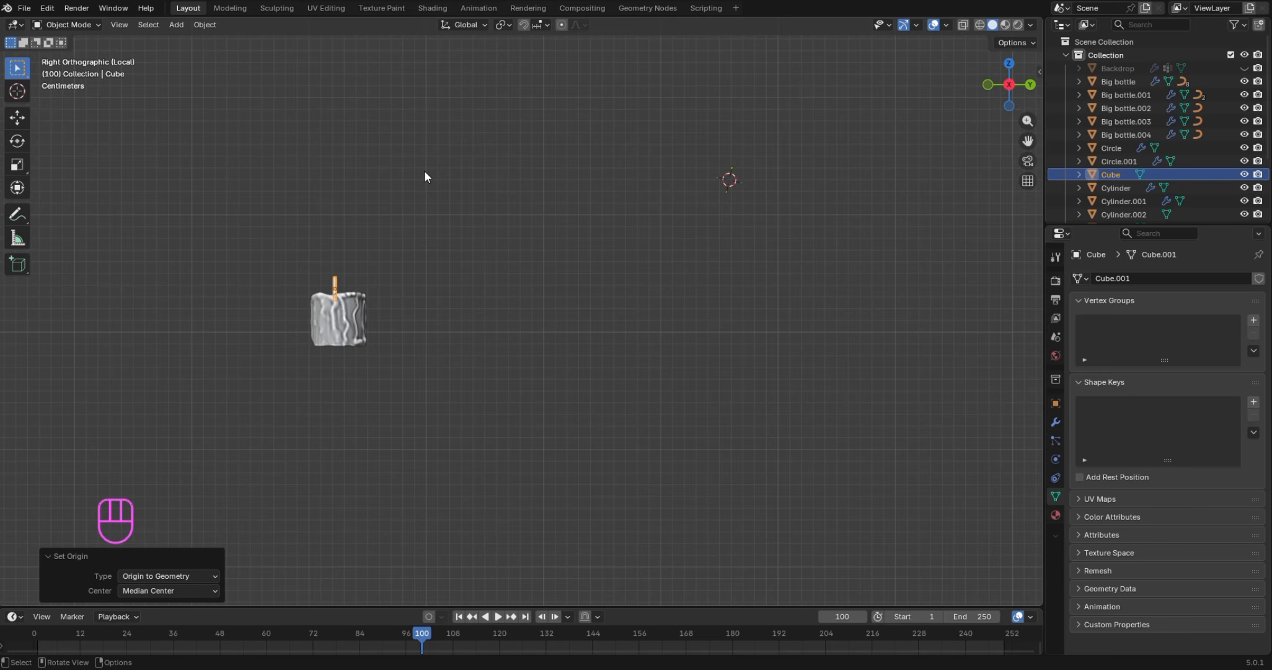
# Lower the wick about -0.002086 m along Z into the candle's top surface, then deselect it
pyautogui.press('KP_1')
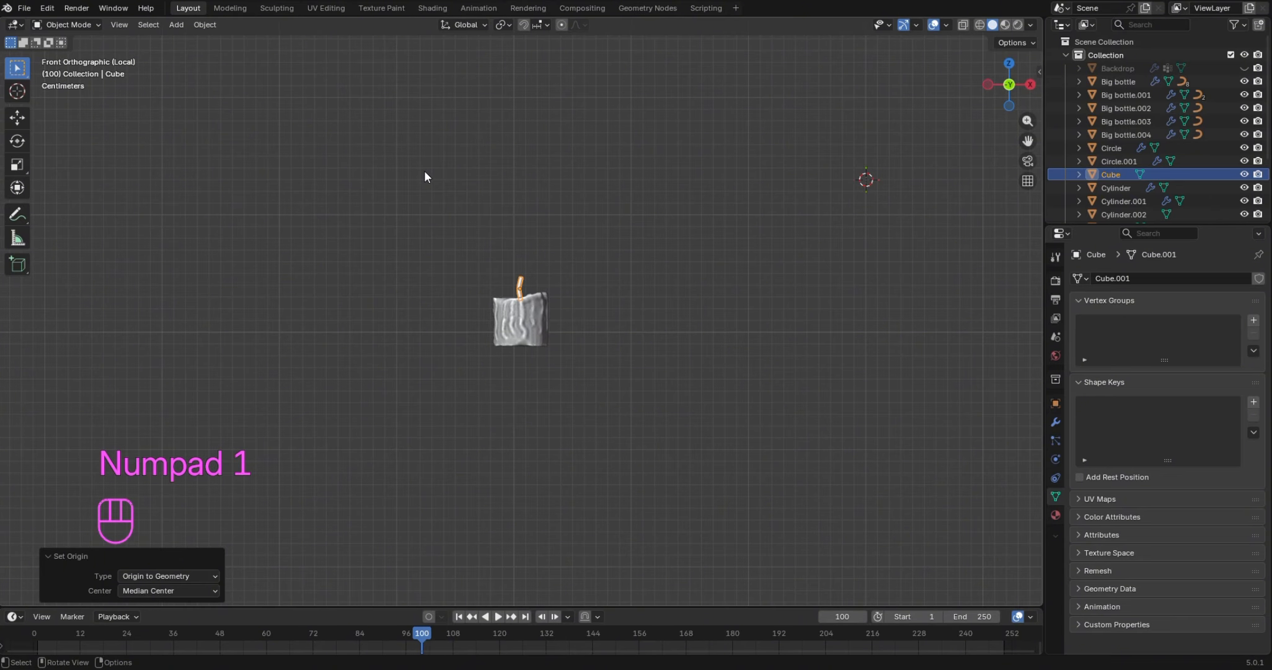
pyautogui.moveTo(994, 99); pyautogui.dragTo(995, 99)
pyautogui.scroll(4, 767, 344)
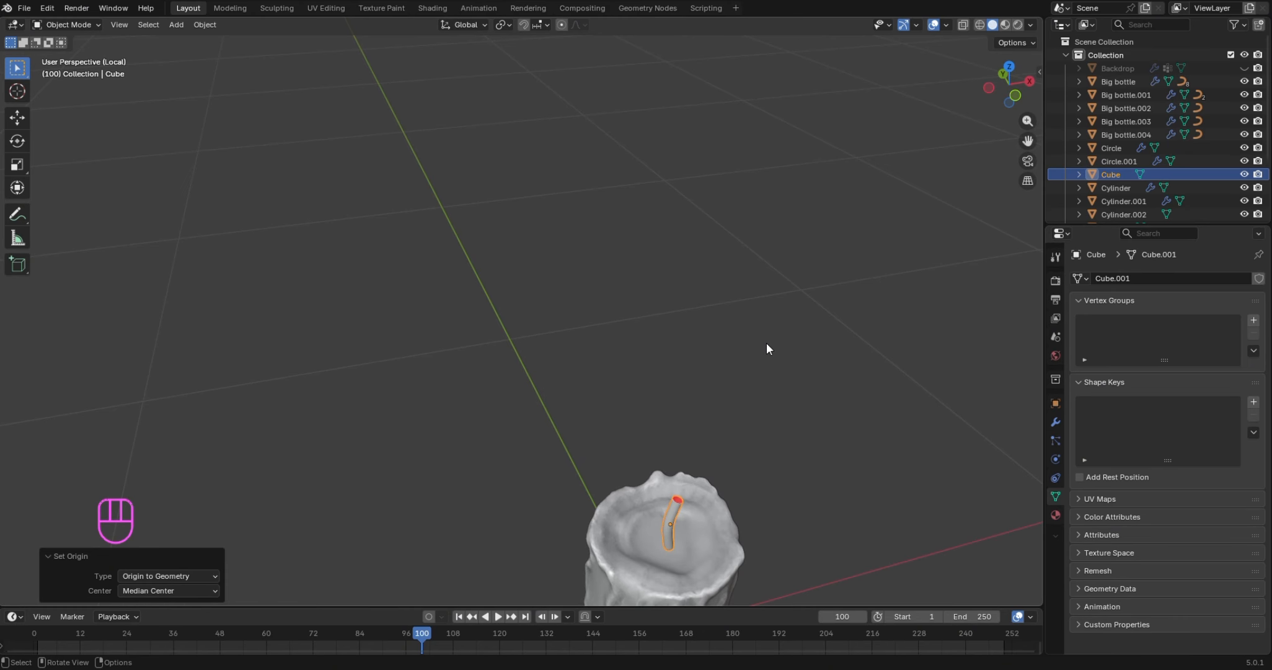
pyautogui.press('KP_1')
pyautogui.click(711, 262)
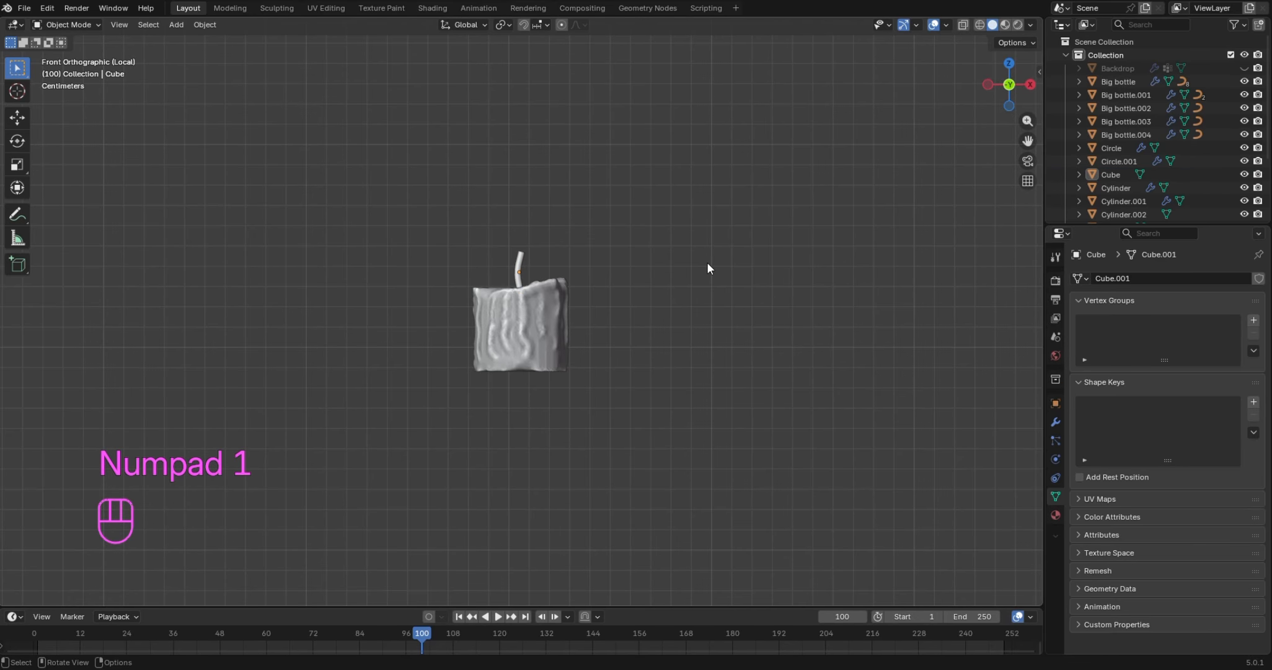
pyautogui.scroll(3, 507, 259)
pyautogui.click(514, 234)
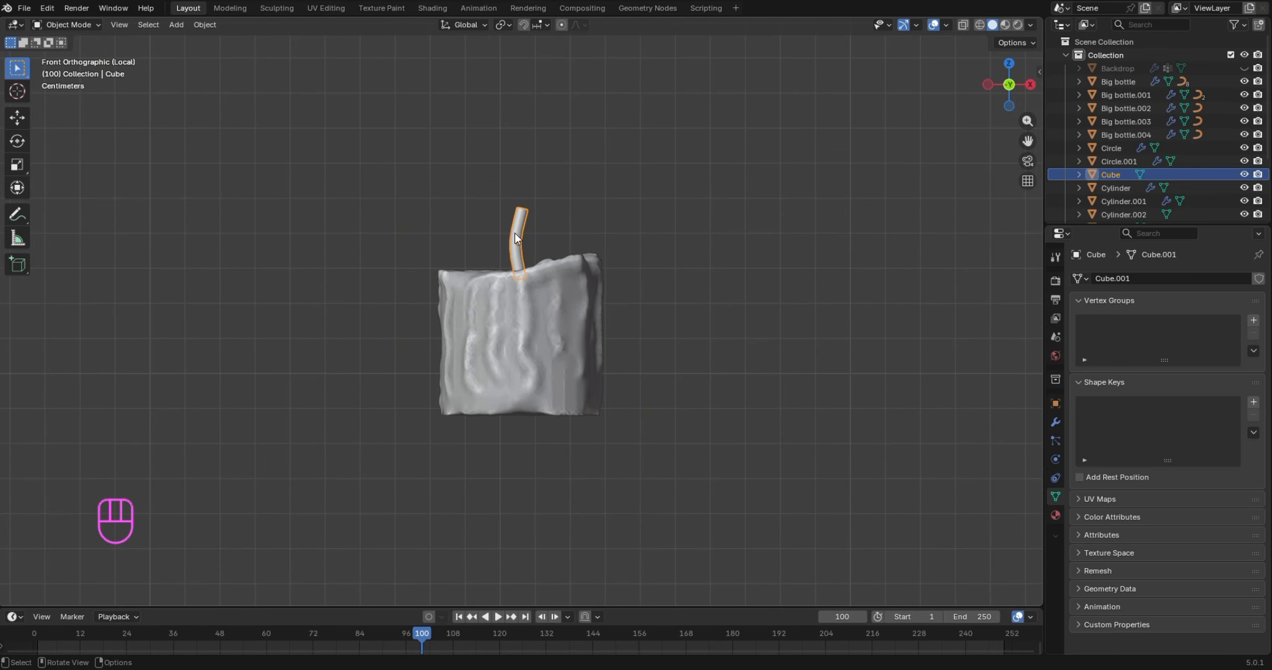
pyautogui.press('g')
pyautogui.press('z')
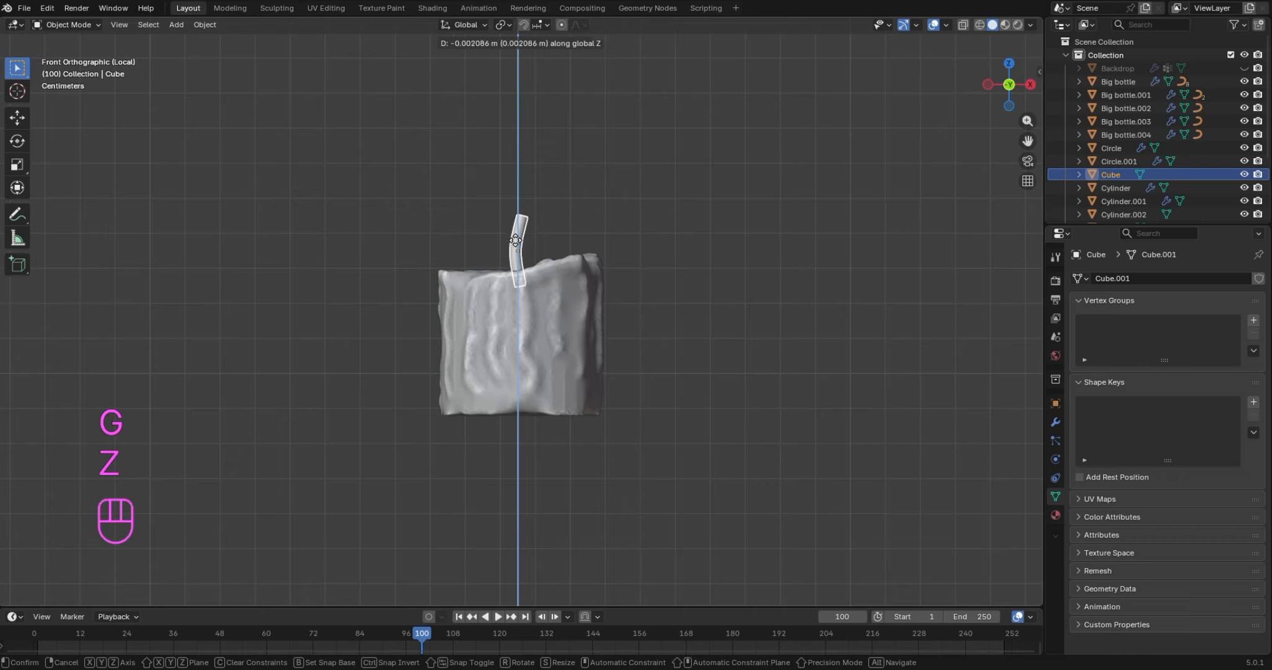
pyautogui.click(516, 240)
pyautogui.click(732, 229)
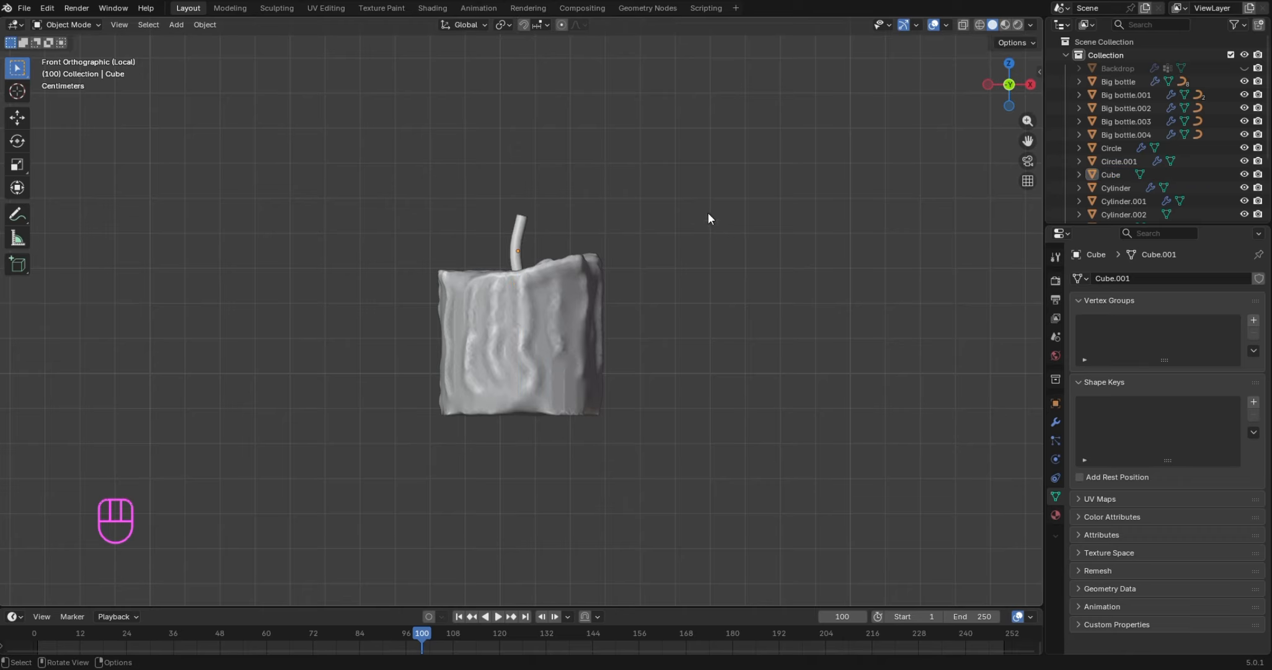
# Shorten the wick by scaling it to 0.780 along Z, then deselect it
pyautogui.click(522, 236)
pyautogui.press('s')
pyautogui.press('z')
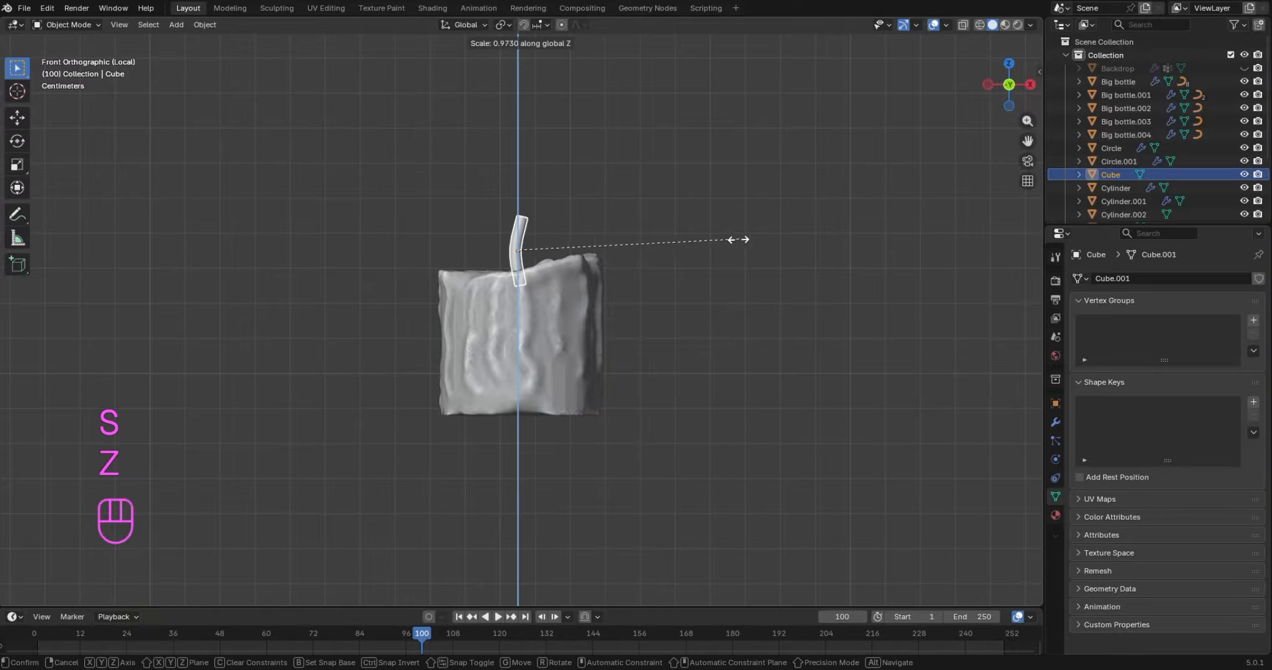
pyautogui.click(695, 247)
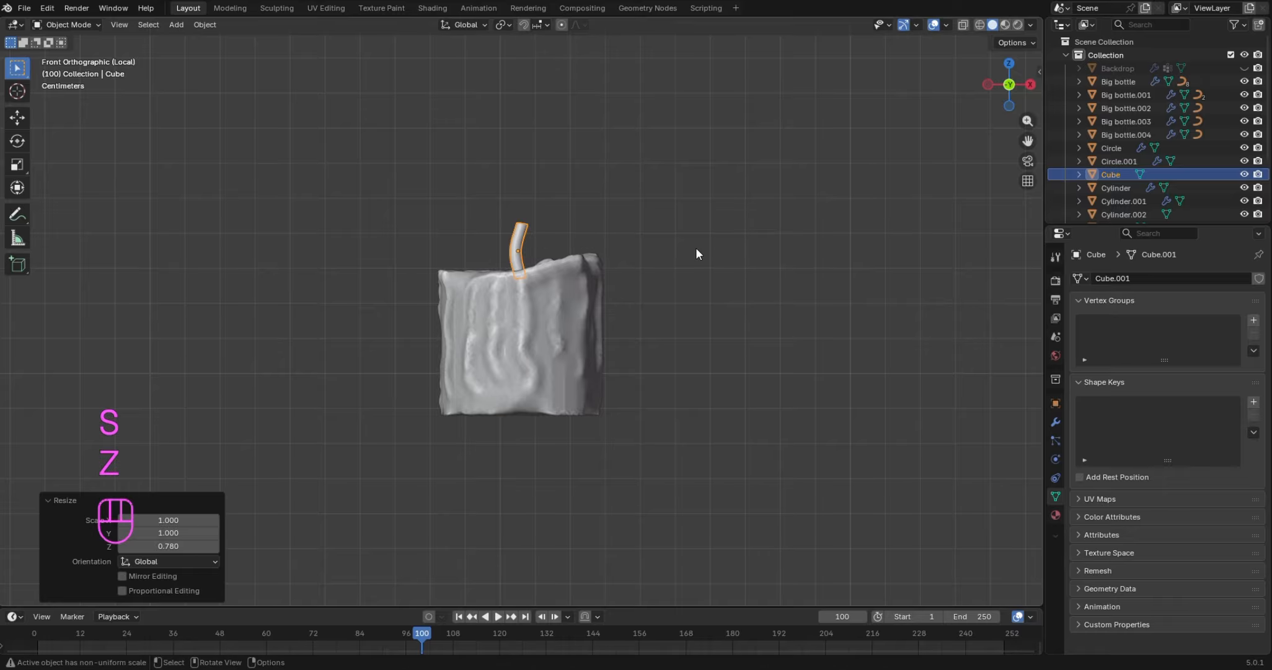
pyautogui.click(713, 219)
# Snap the 3D cursor to the wick's origin
pyautogui.scroll(-3, 712, 220)
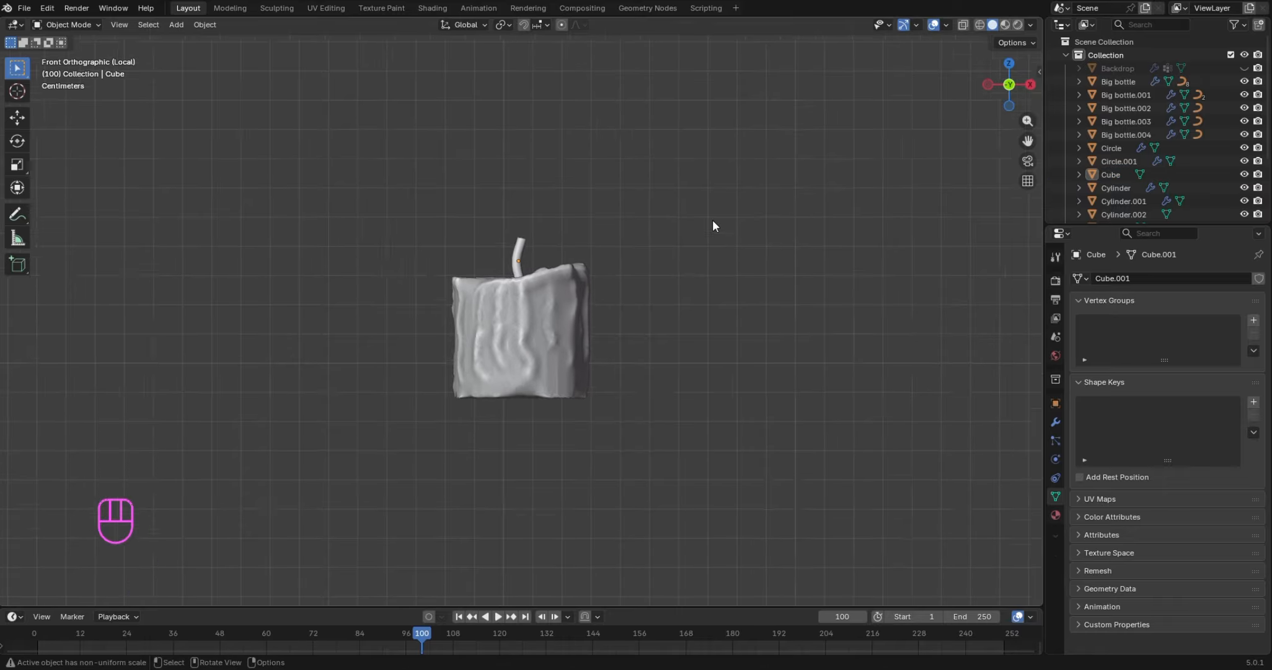
pyautogui.click(521, 261)
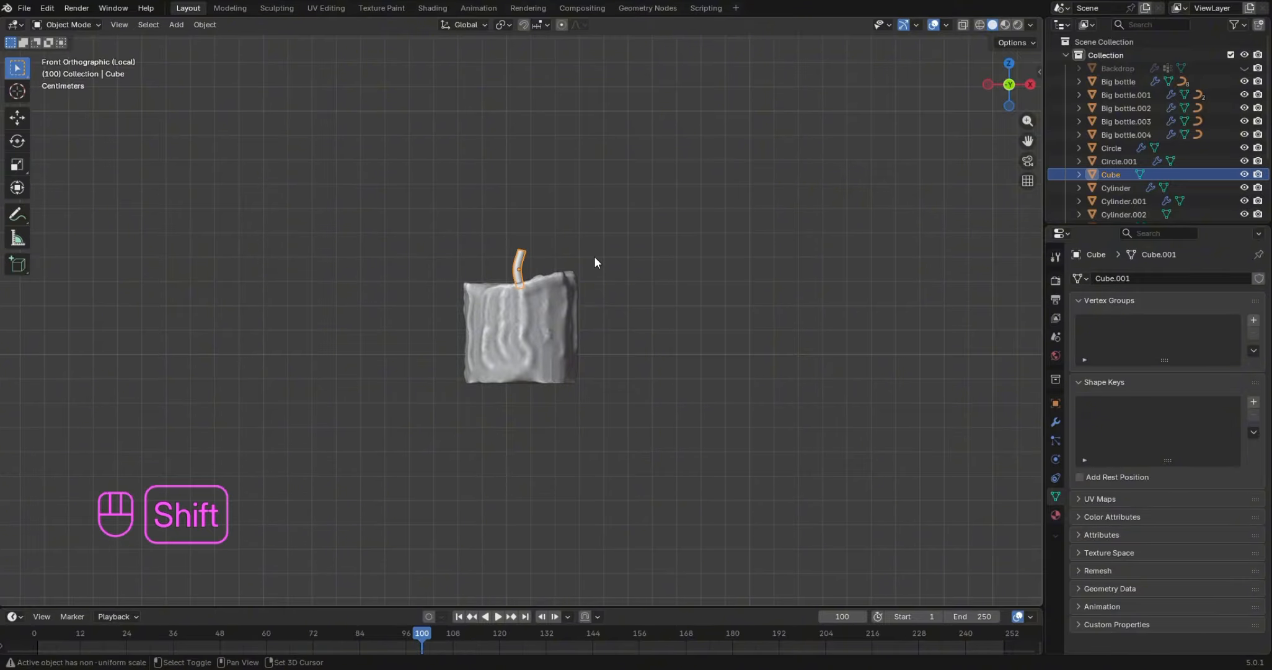
pyautogui.hotkey('shift', 's')
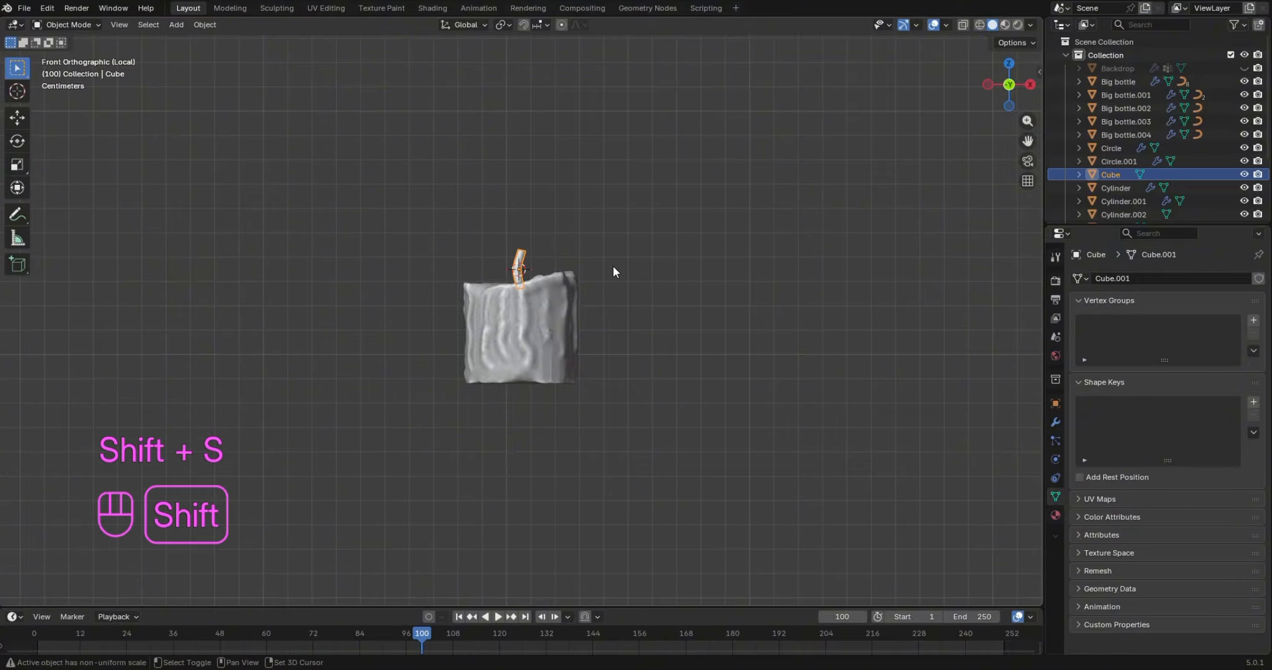
# Add a UV sphere with 16 segments and 16 rings at the 3D cursor on the wick
pyautogui.hotkey('shift', 'a')
pyautogui.moveTo(613, 266)
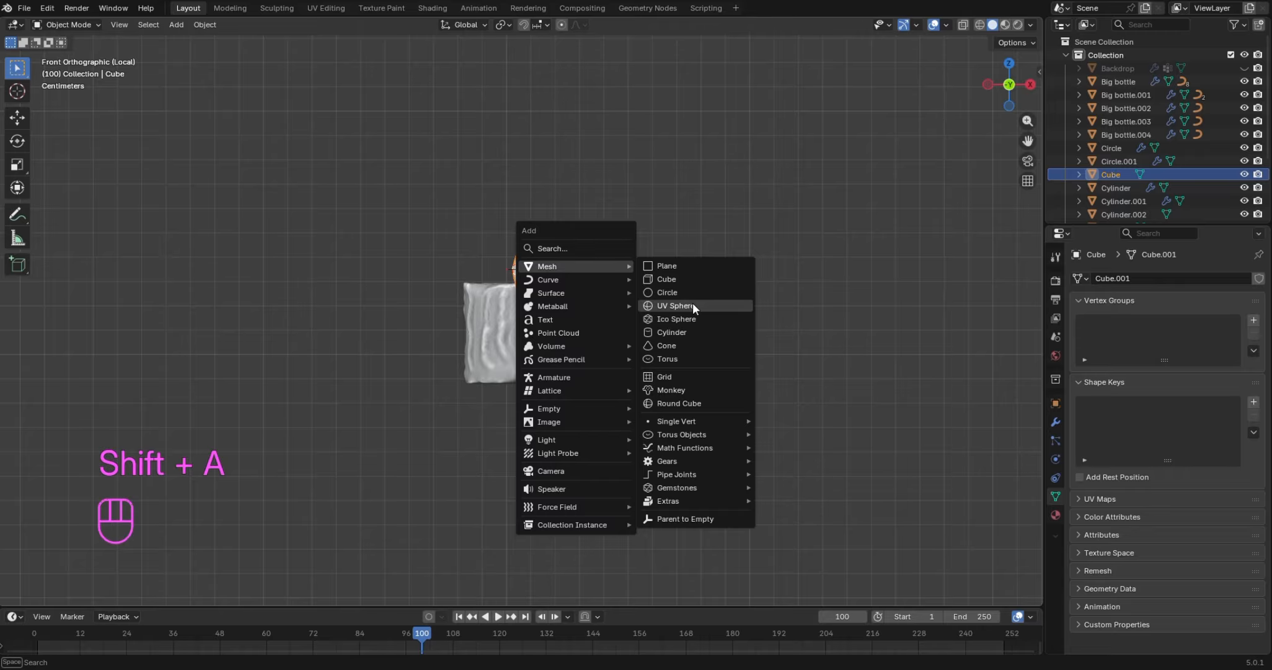
pyautogui.click(676, 305)
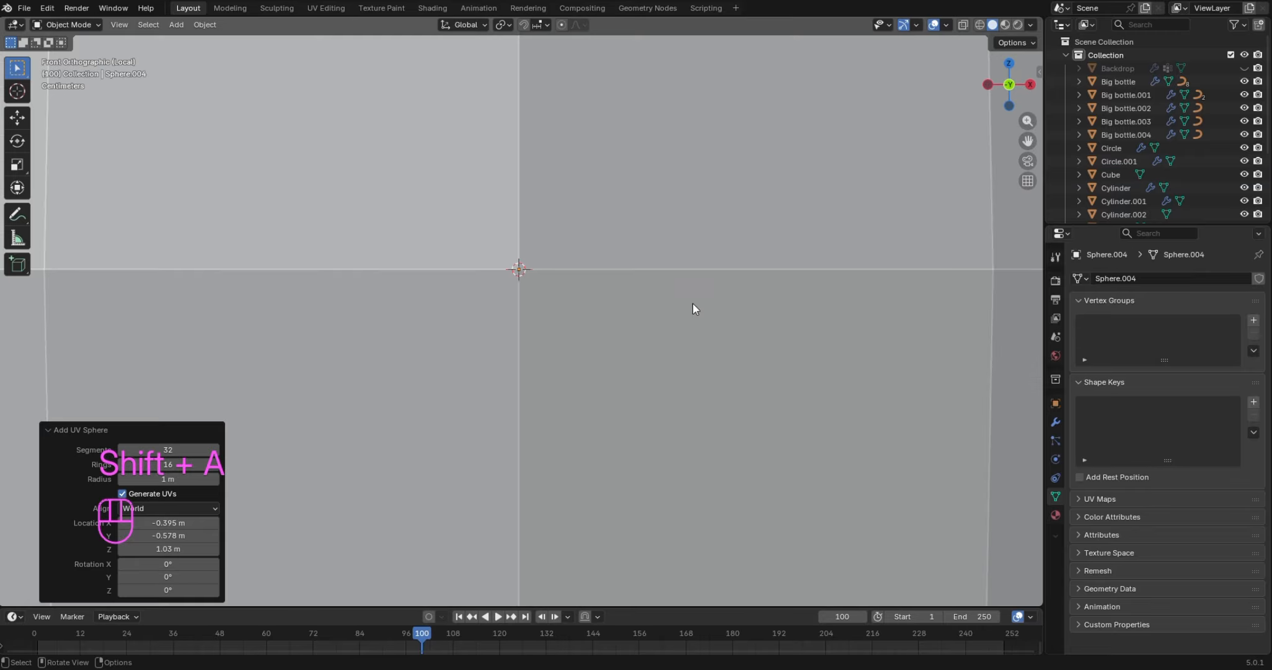
pyautogui.click(175, 453)
pyautogui.write('1')
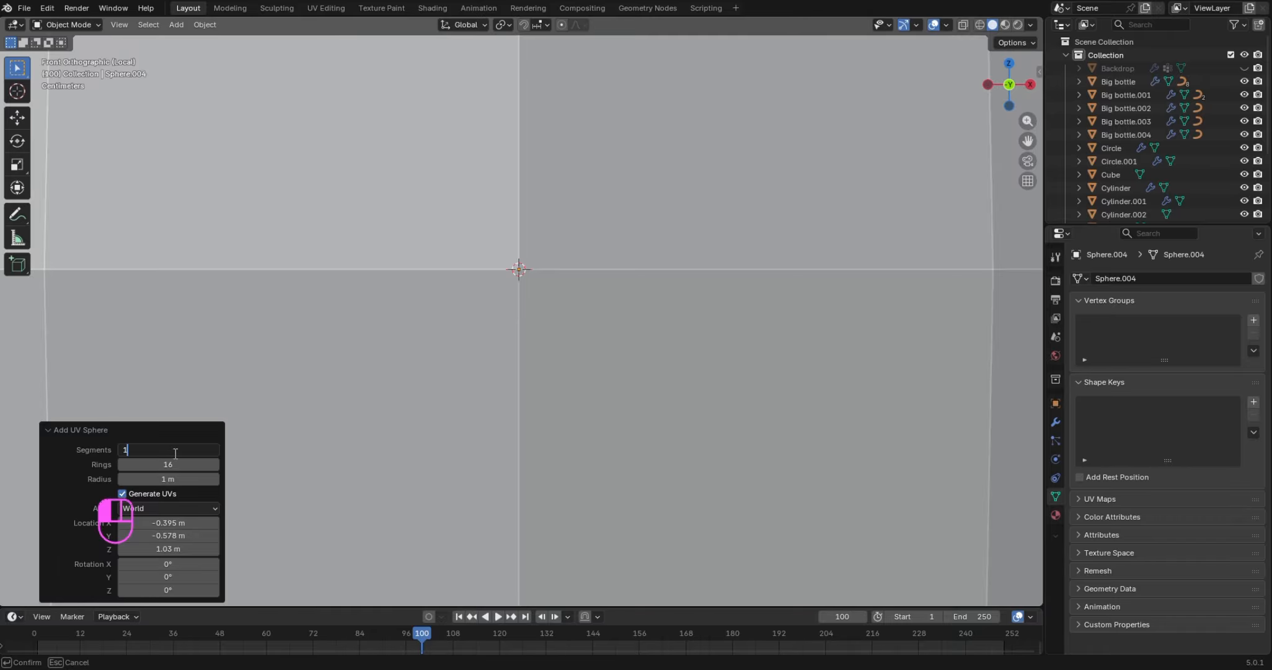
pyautogui.write('6')
pyautogui.press('Return')
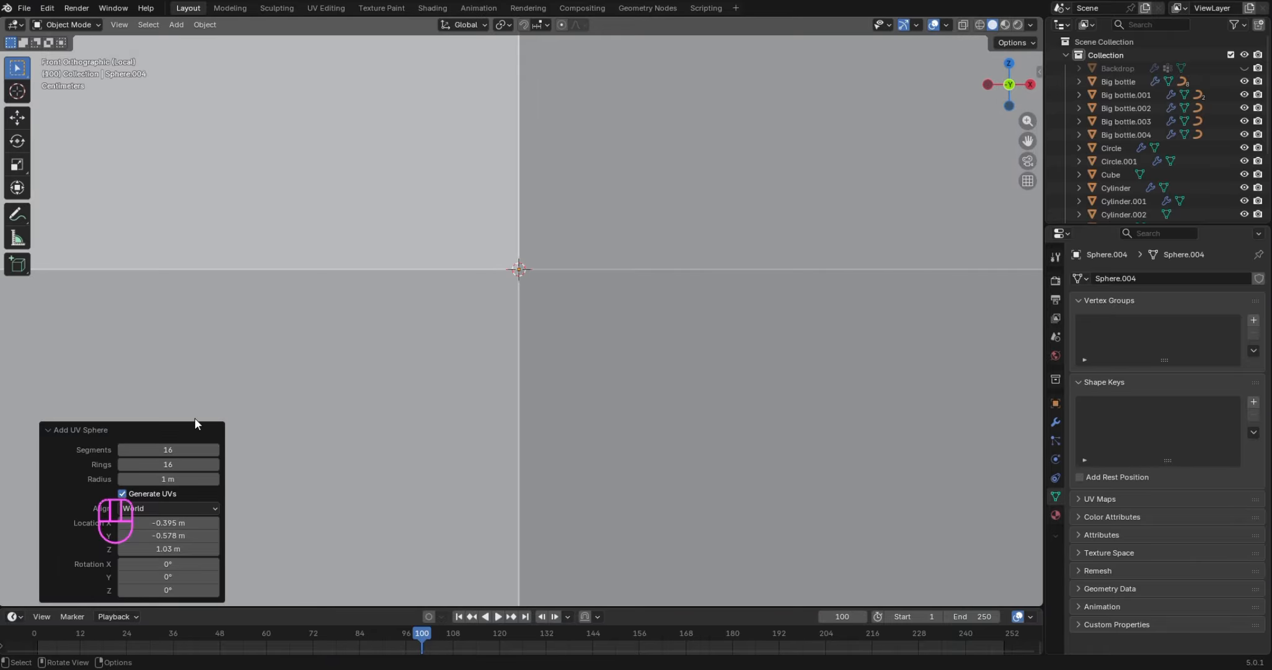
pyautogui.scroll(-8, 518, 320)
pyautogui.scroll(-4, 518, 320)
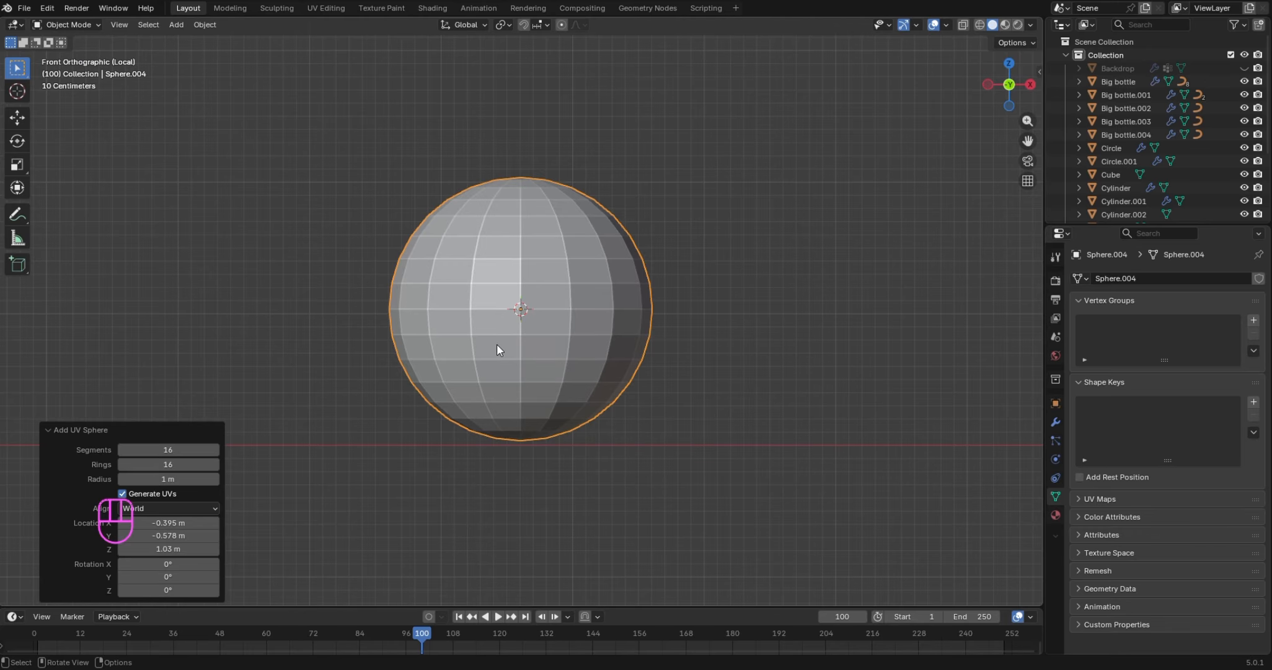
# Try the UV sphere with 12 segments, restore it to 16 segments, and deselect it
pyautogui.click(121, 449)
pyautogui.click(121, 449)
pyautogui.click(122, 449)
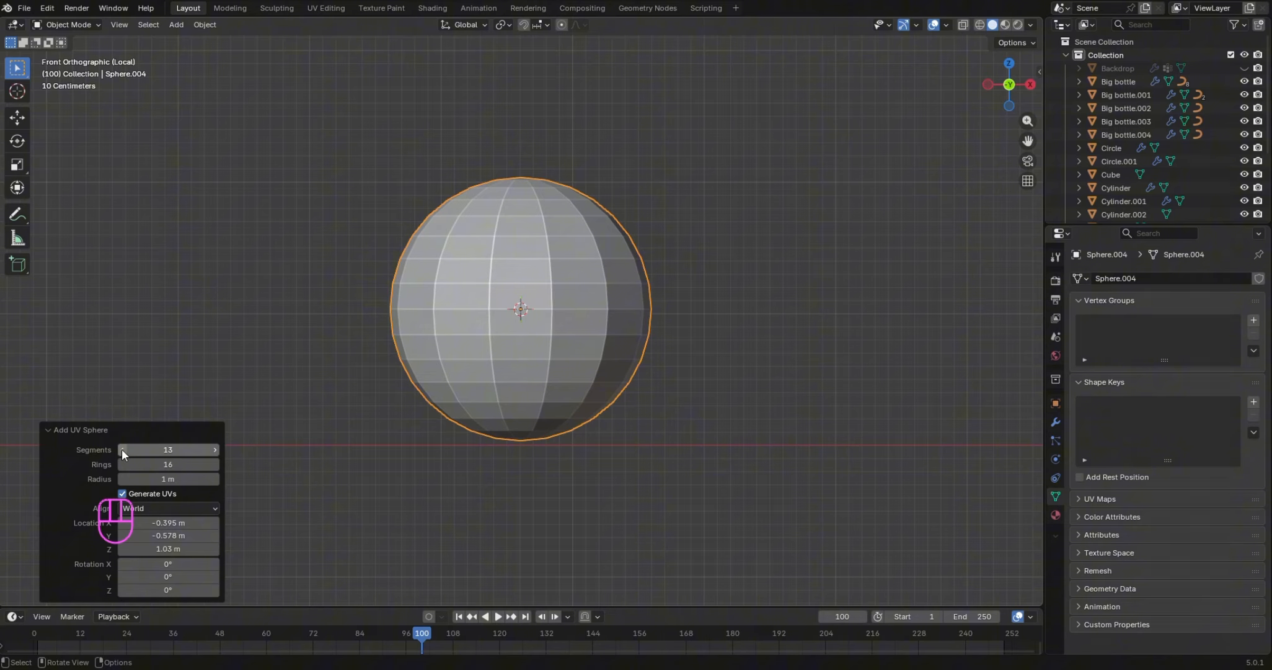
pyautogui.click(122, 449)
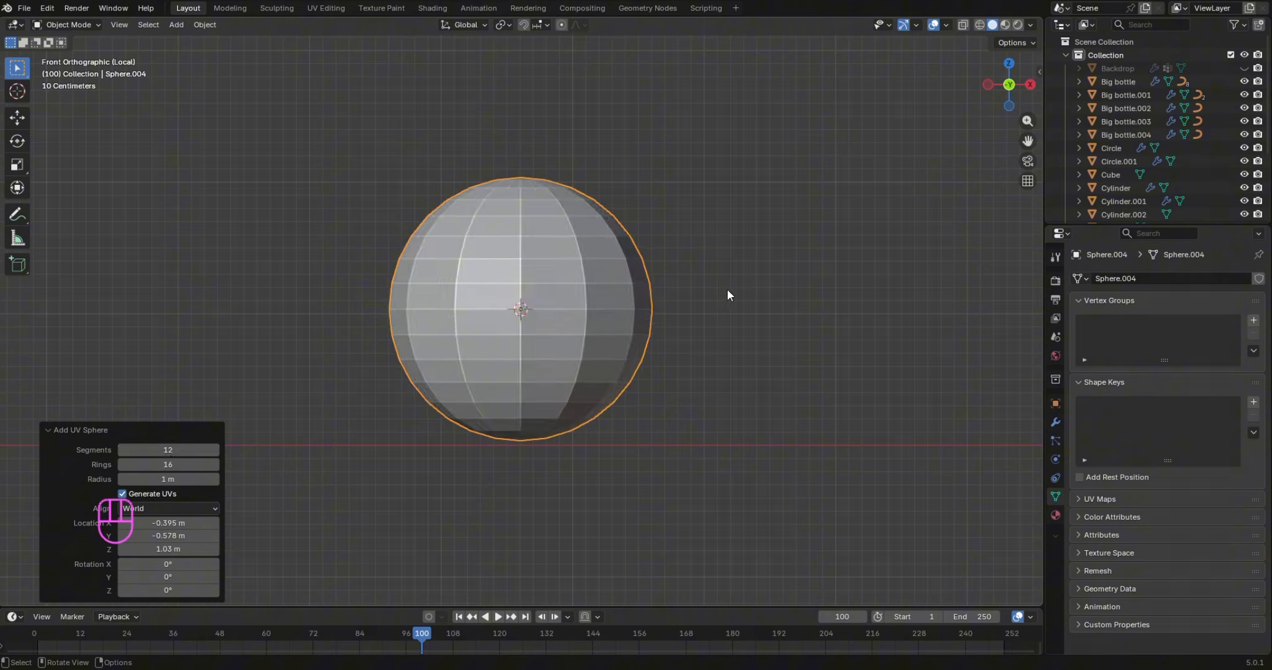
pyautogui.click(183, 448)
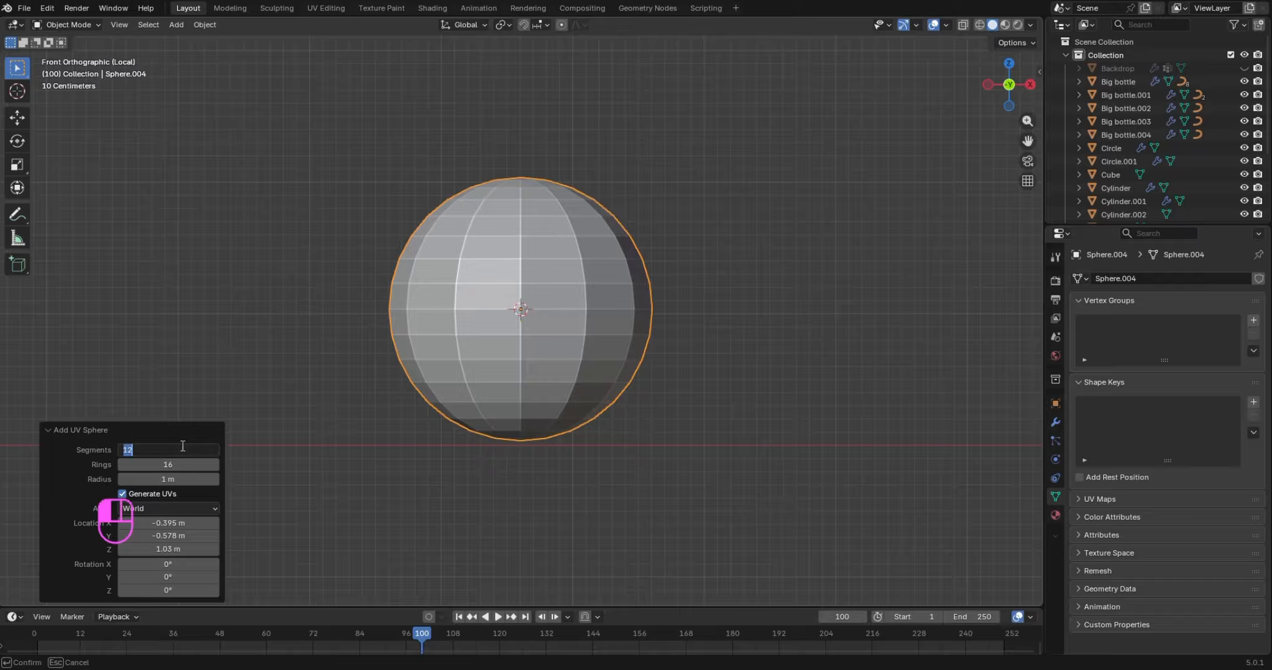
pyautogui.write('16')
pyautogui.press('Return')
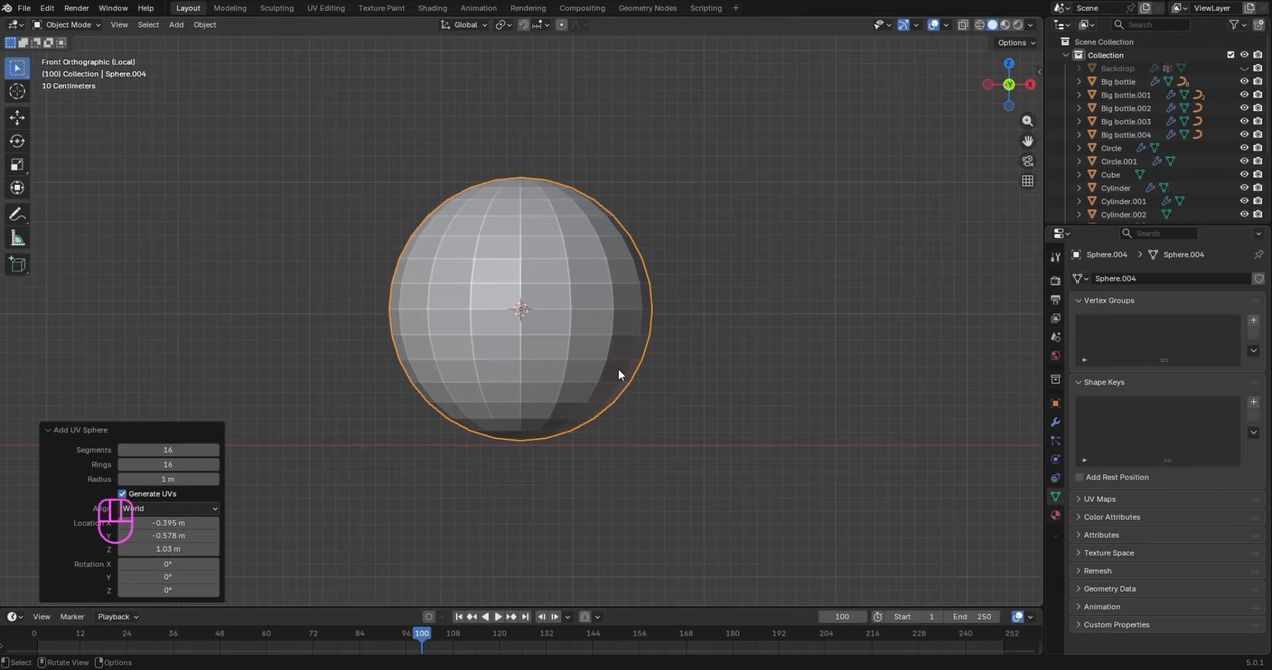
pyautogui.click(798, 323)
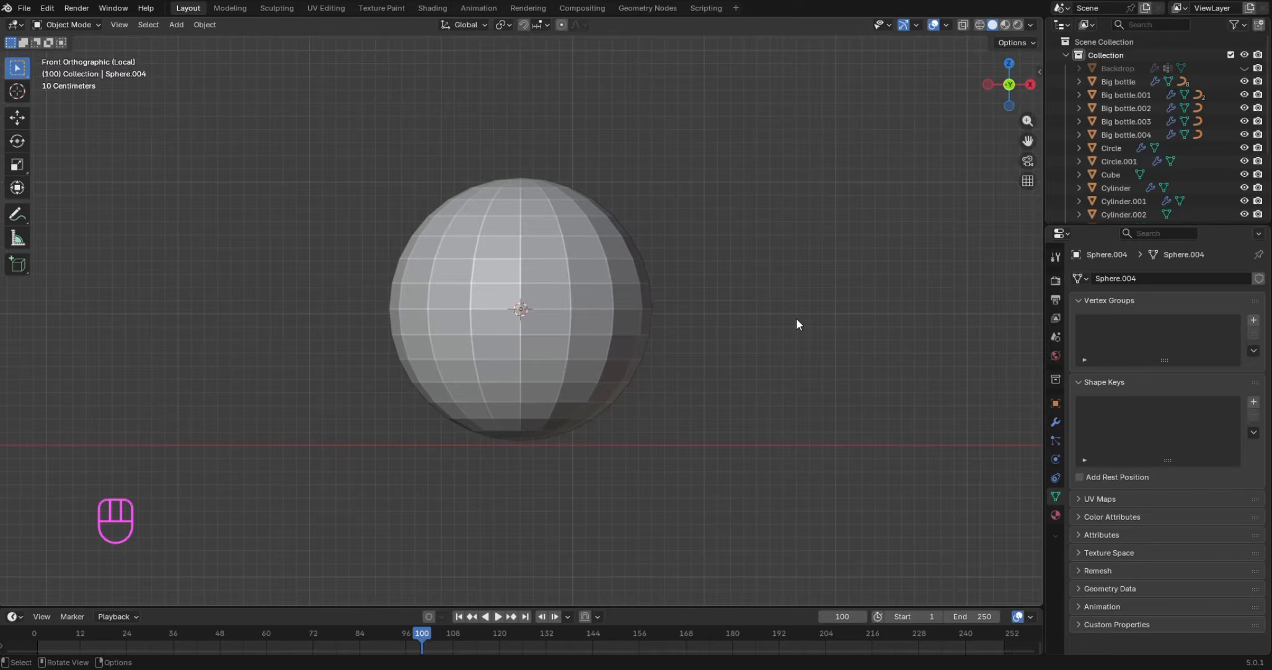
# Shrink the sphere by scaling it uniformly to 0.037 and again to 0.077, slightly wider than the wick
pyautogui.click(570, 308)
pyautogui.press('s')
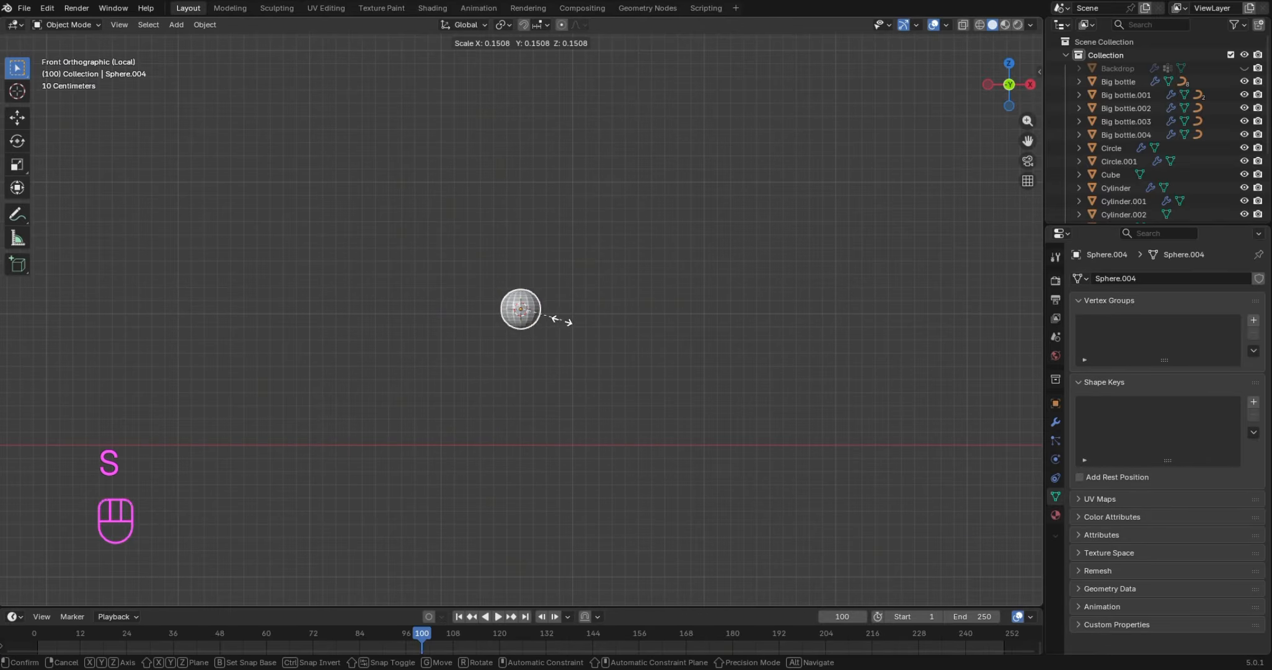
pyautogui.click(536, 317)
pyautogui.press('KP_Decimal')
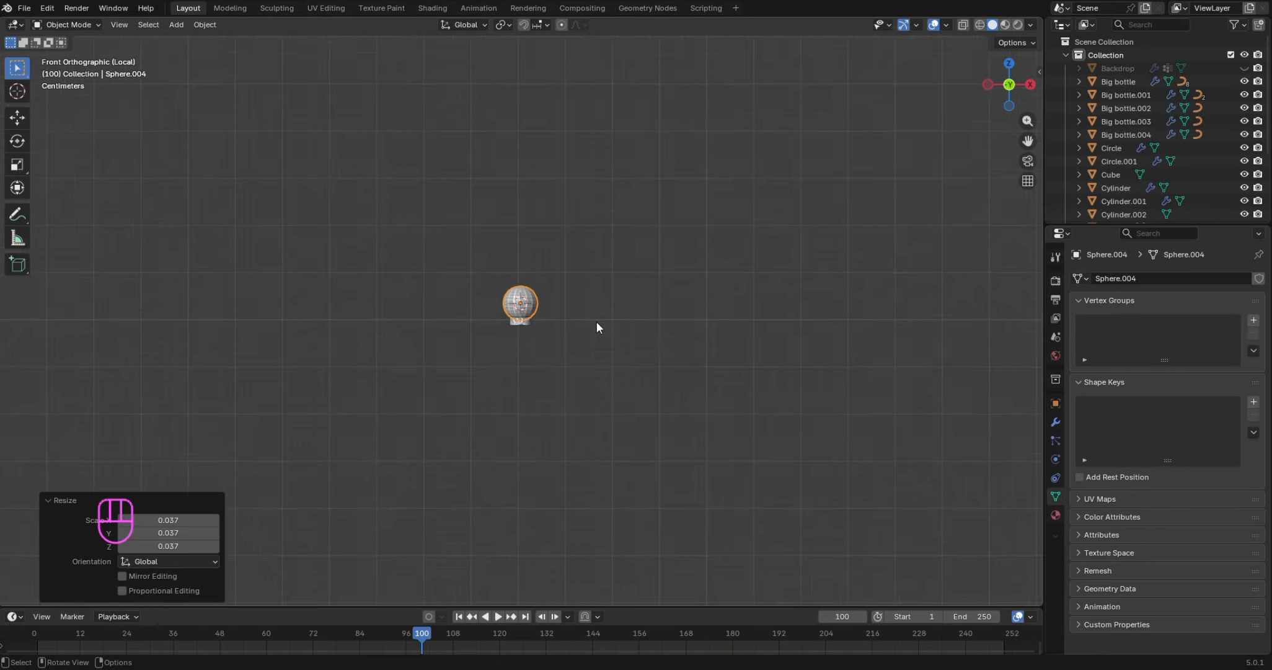
pyautogui.press('s')
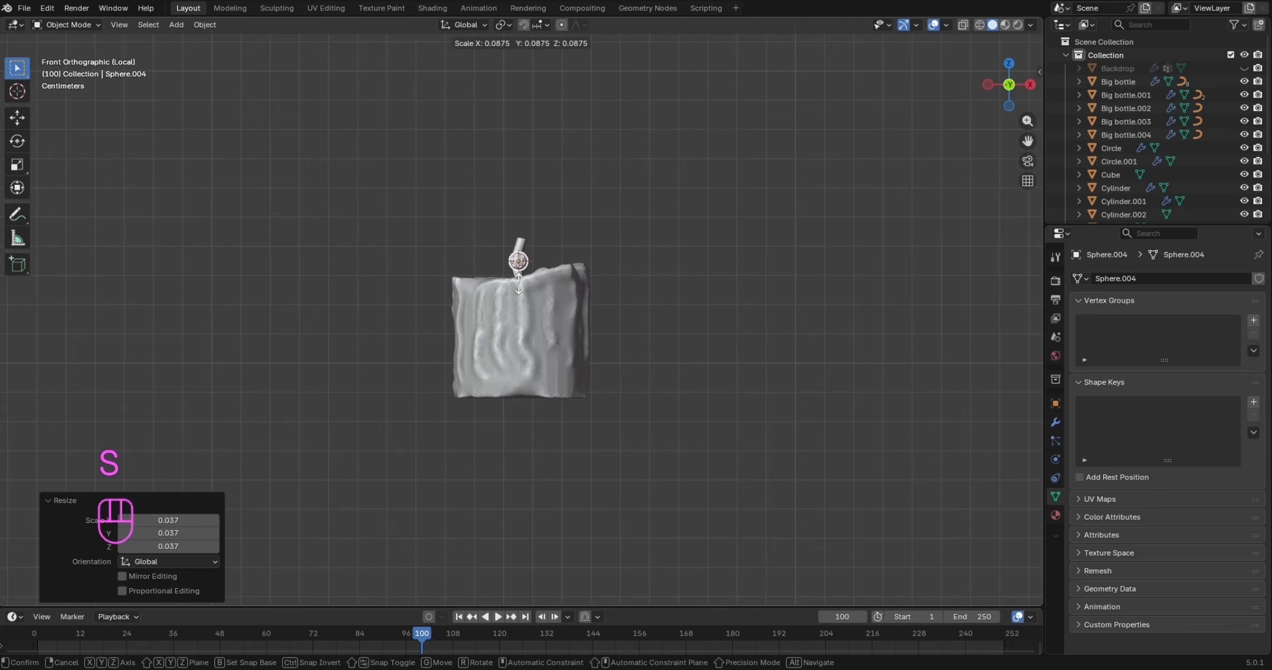
pyautogui.click(523, 284)
pyautogui.scroll(5, 599, 284)
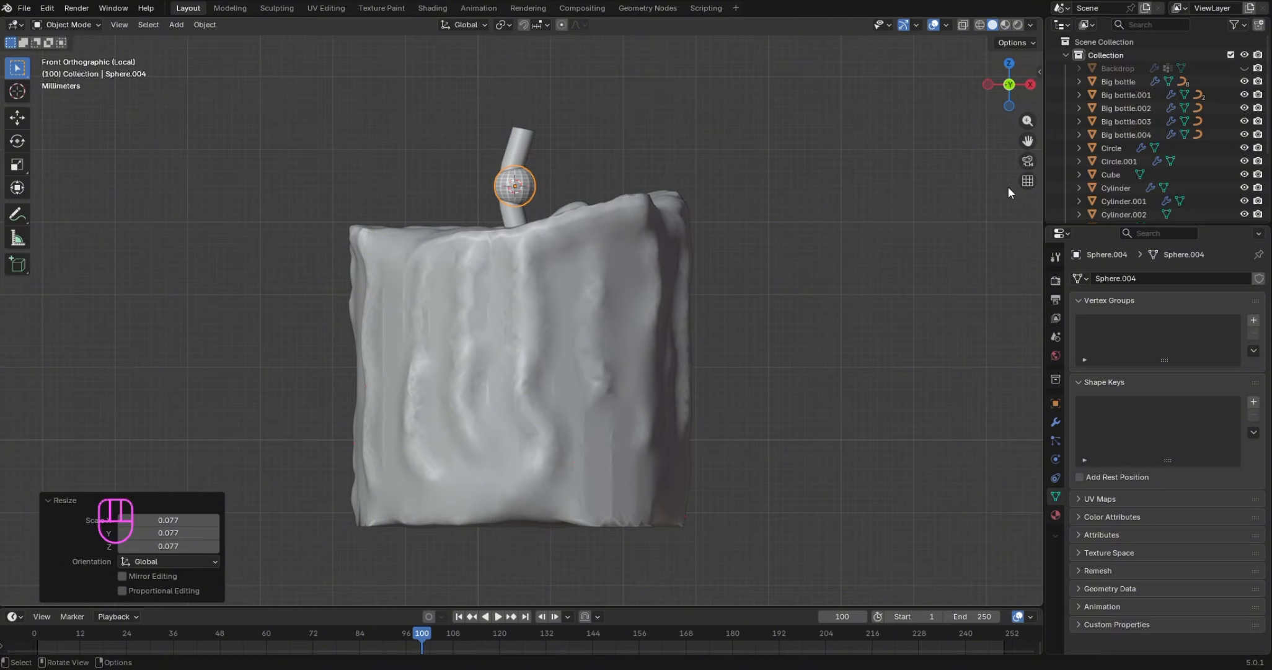
# Raise the sphere about 0.013166 m along Z above the wick and stretch it to 1.910 along Z
pyautogui.moveTo(1027, 141); pyautogui.dragTo(725, 277)
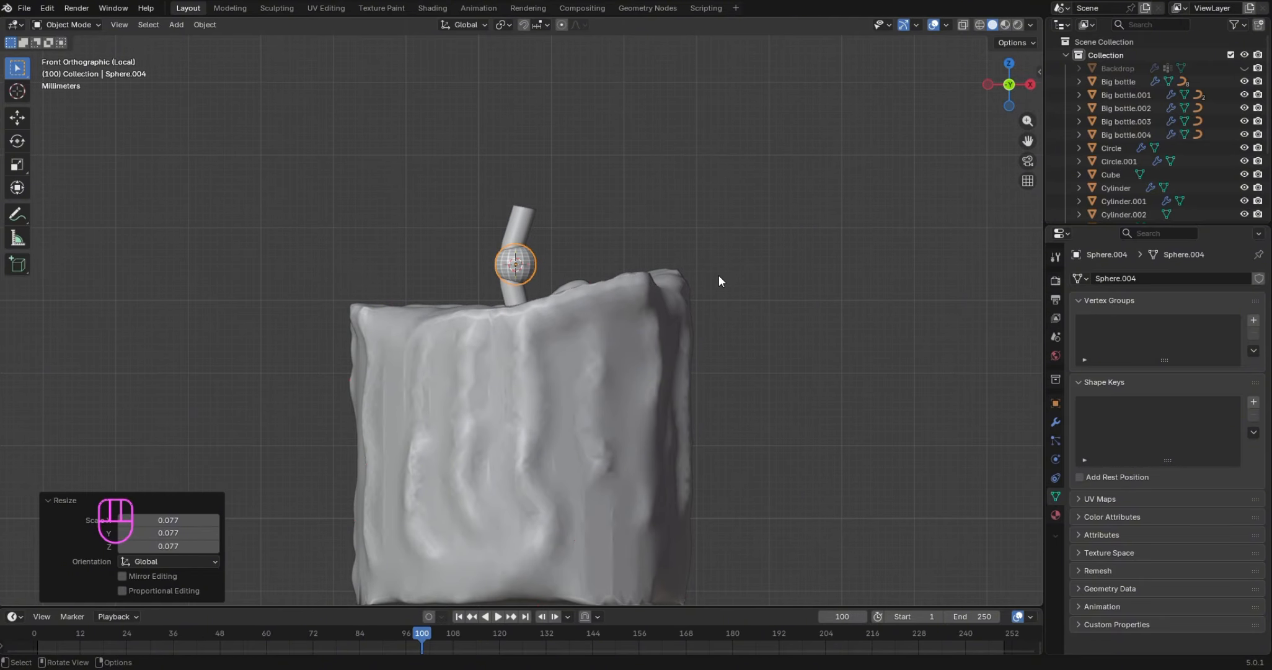
pyautogui.press('g')
pyautogui.press('z')
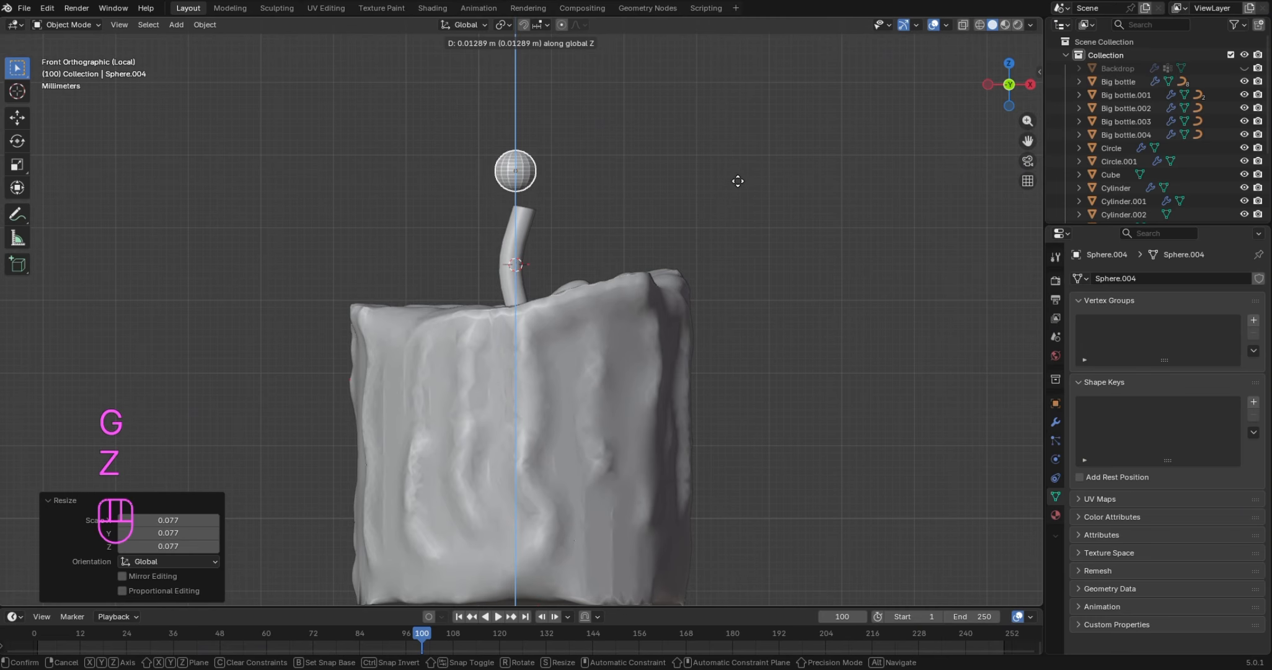
pyautogui.click(738, 181)
pyautogui.press('s')
pyautogui.press('z')
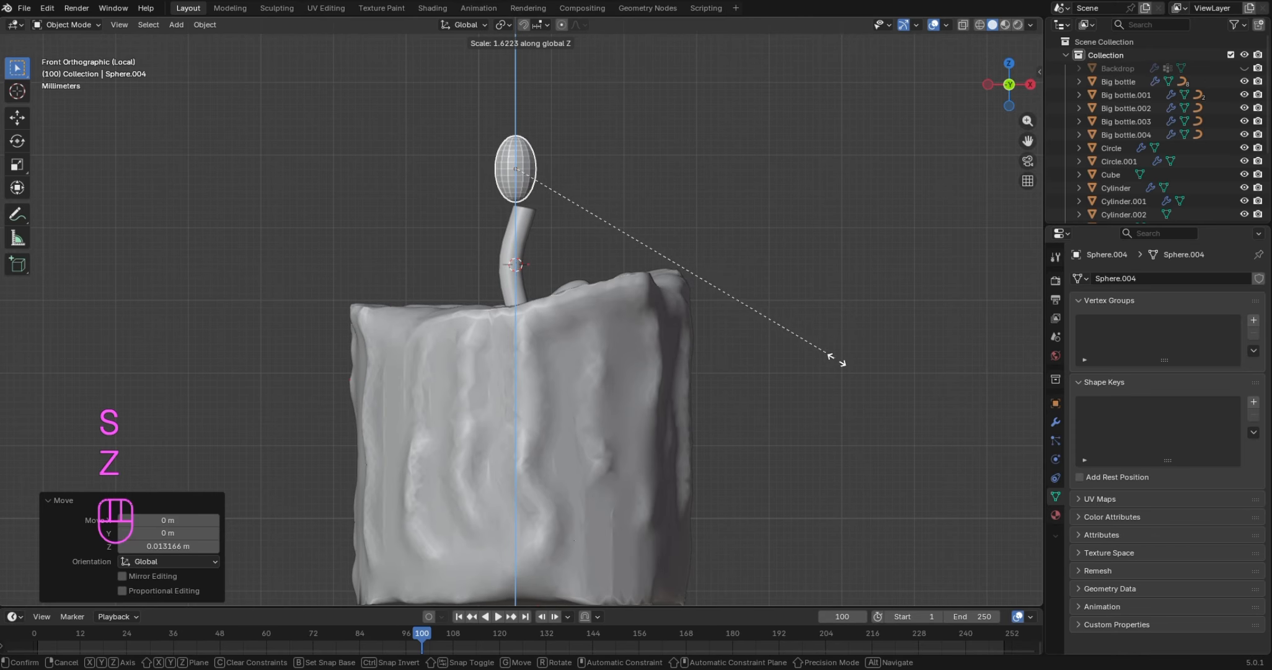
pyautogui.click(883, 409)
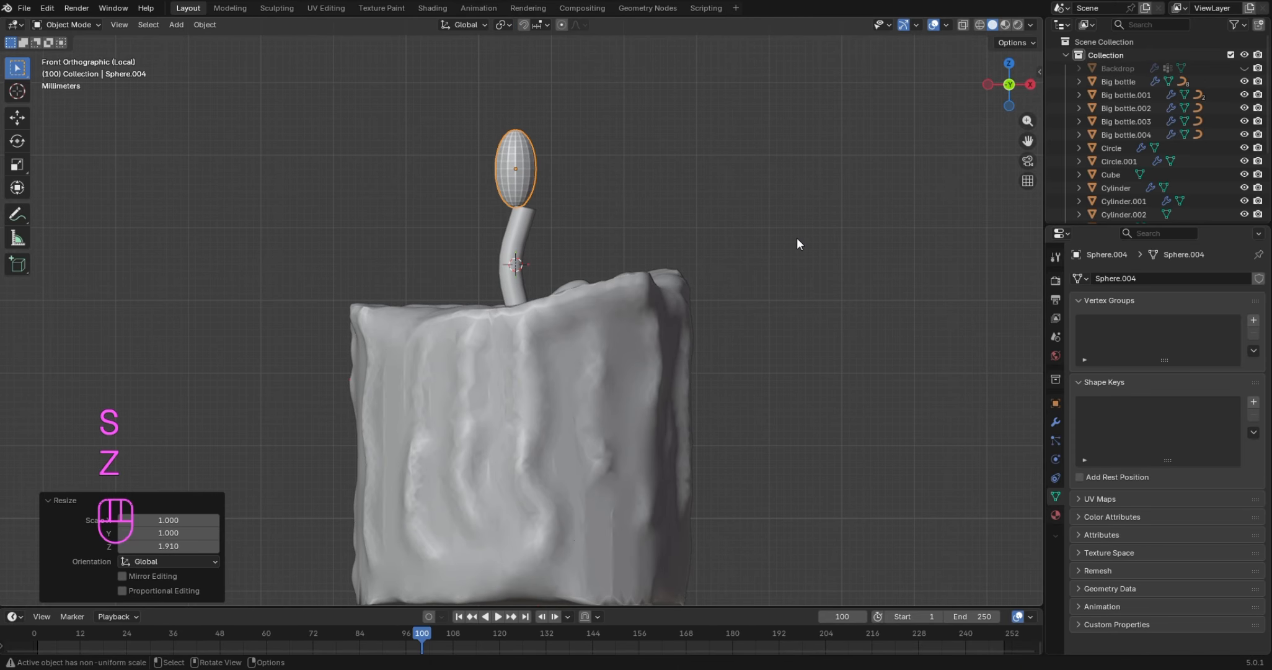
# Move the elongated sphere about 0.00128 m along X so it sits over the wick's tip
pyautogui.press('g')
pyautogui.press('f')
pyautogui.press('x')
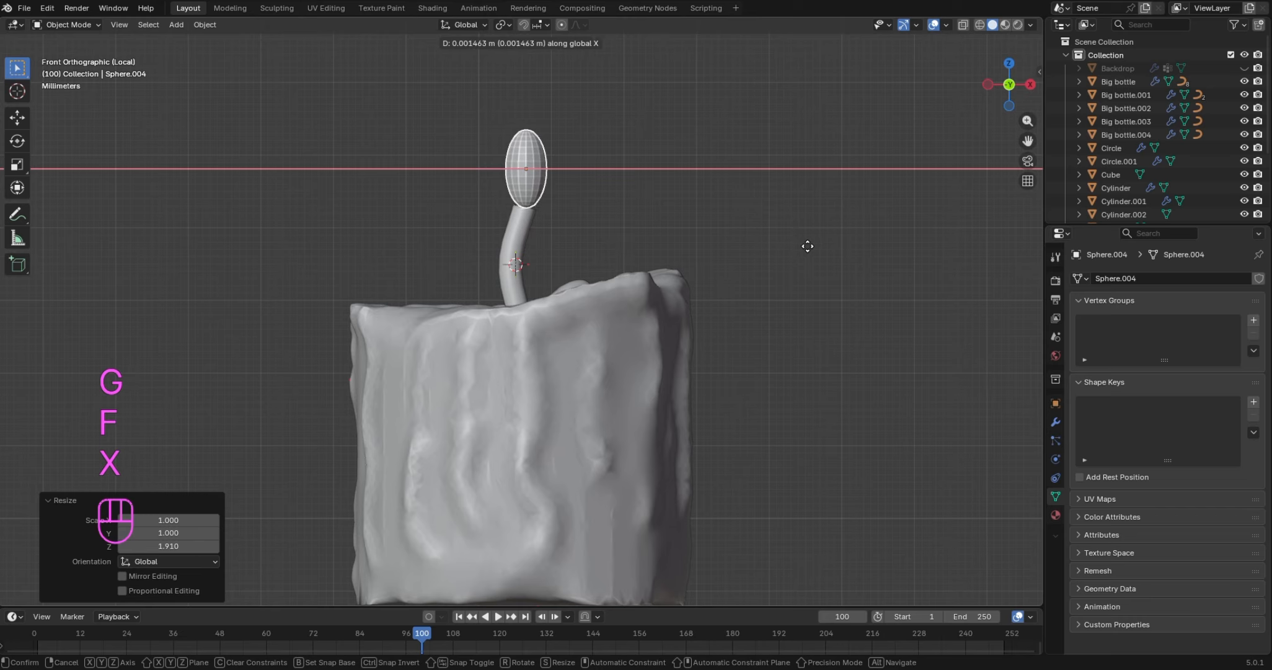
pyautogui.click(806, 245)
# Enlarge the flame sphere by scaling it to 1.896 along Z and 1.458 along X
pyautogui.press('s')
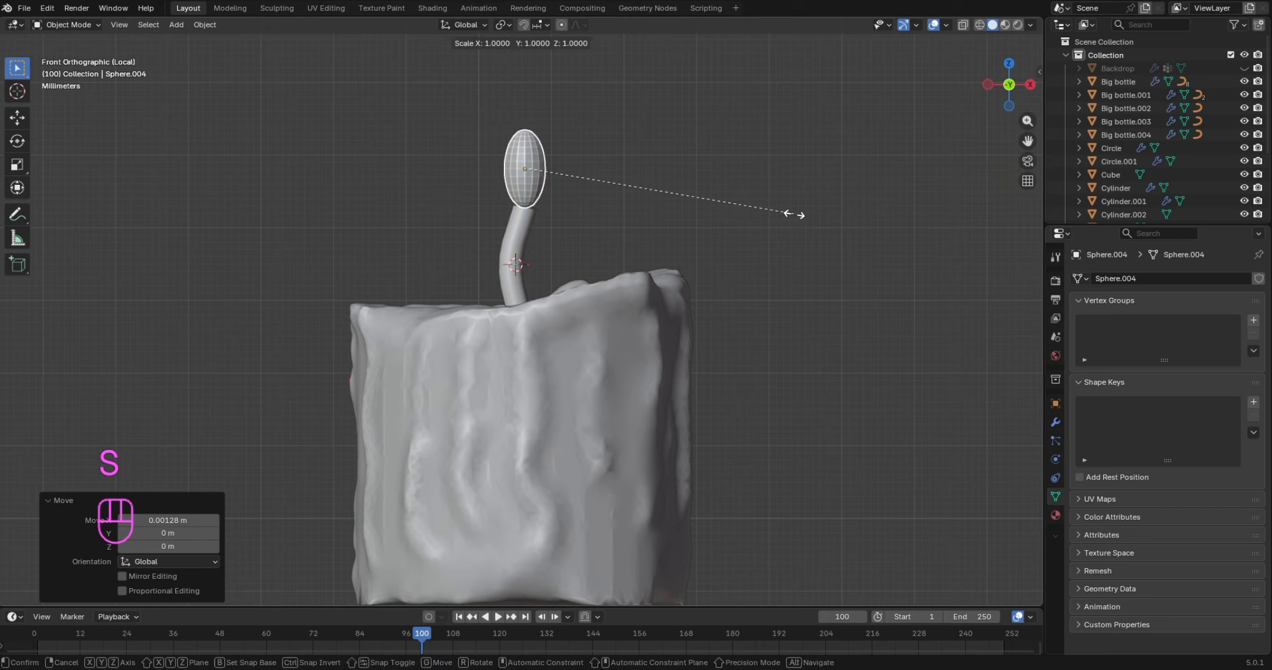
pyautogui.press('z')
pyautogui.click(998, 366)
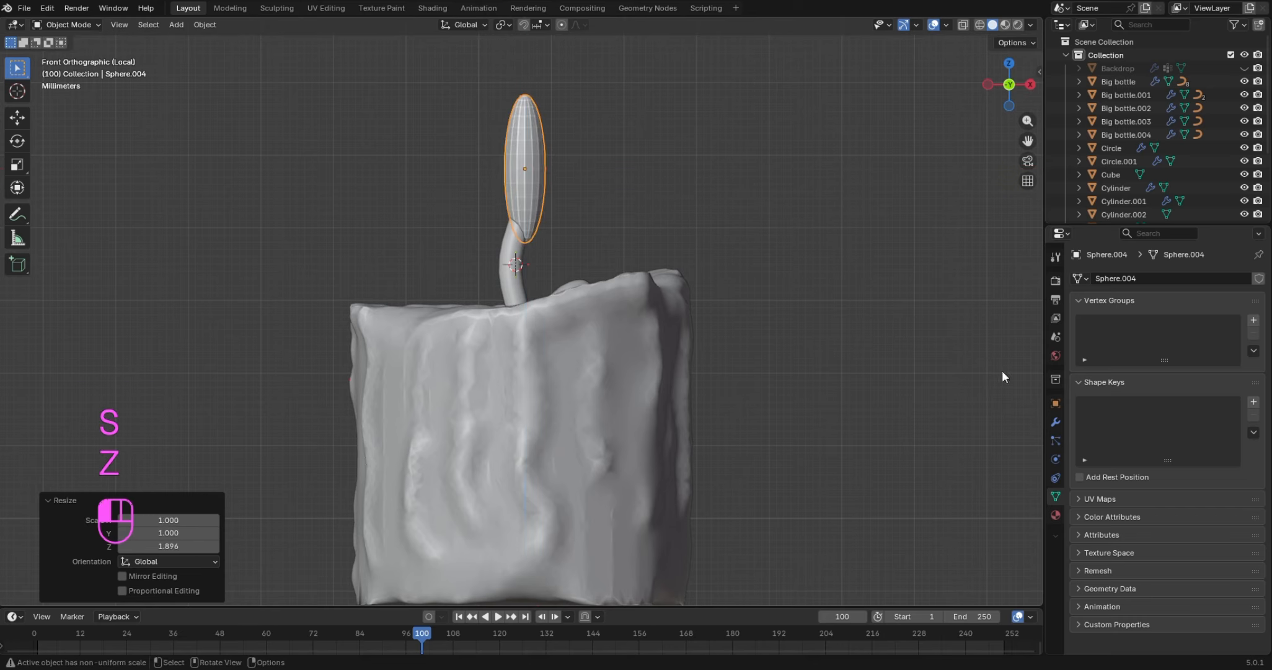
pyautogui.press('s')
pyautogui.press('x')
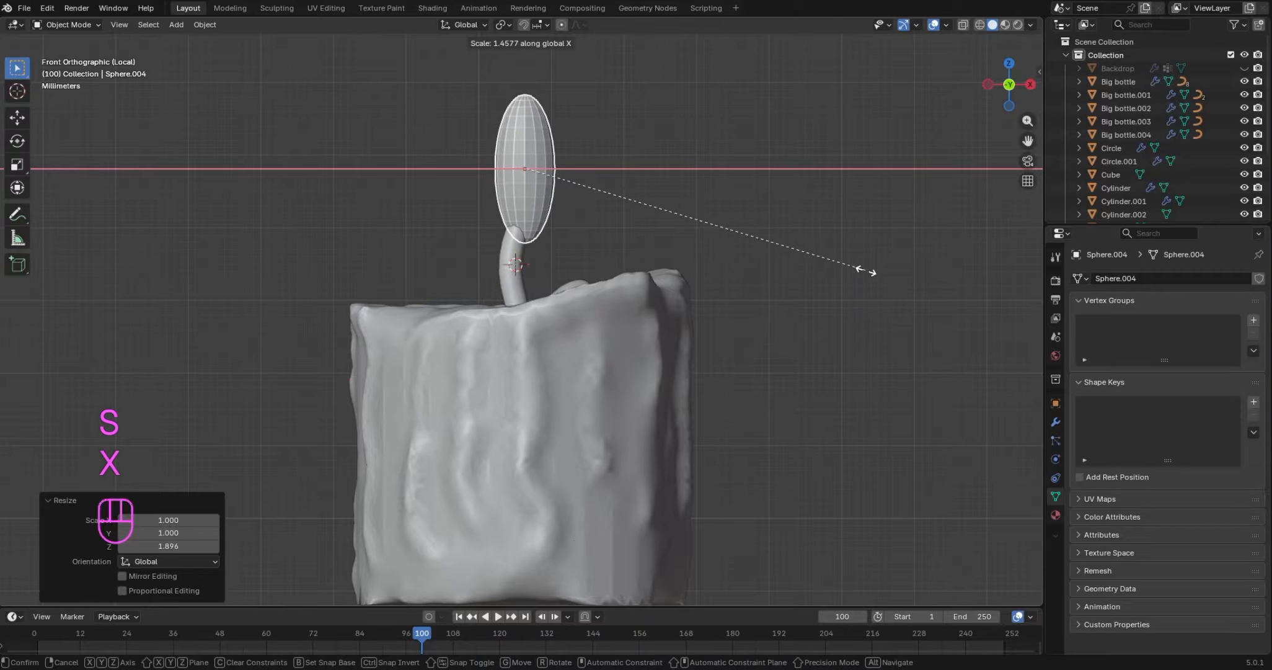
pyautogui.click(866, 268)
# Check the flame from the side, then move it about -0.001067 m along X in front view
pyautogui.press('KP_3')
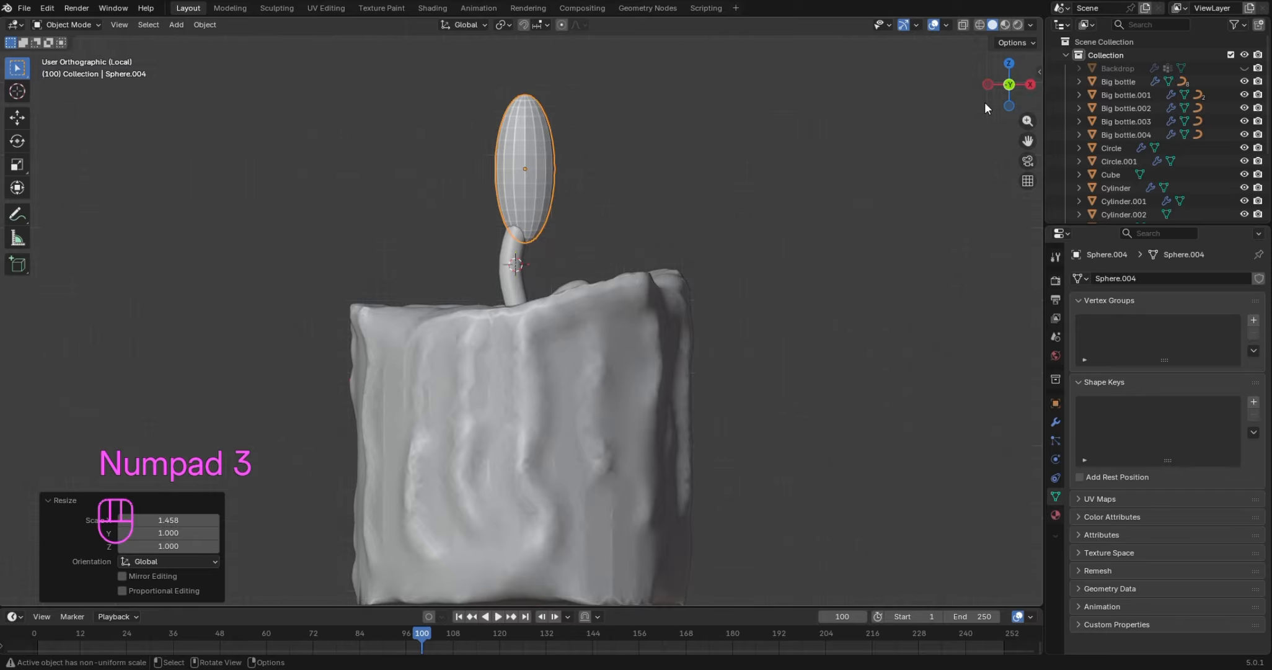
pyautogui.scroll(-2, 892, 166)
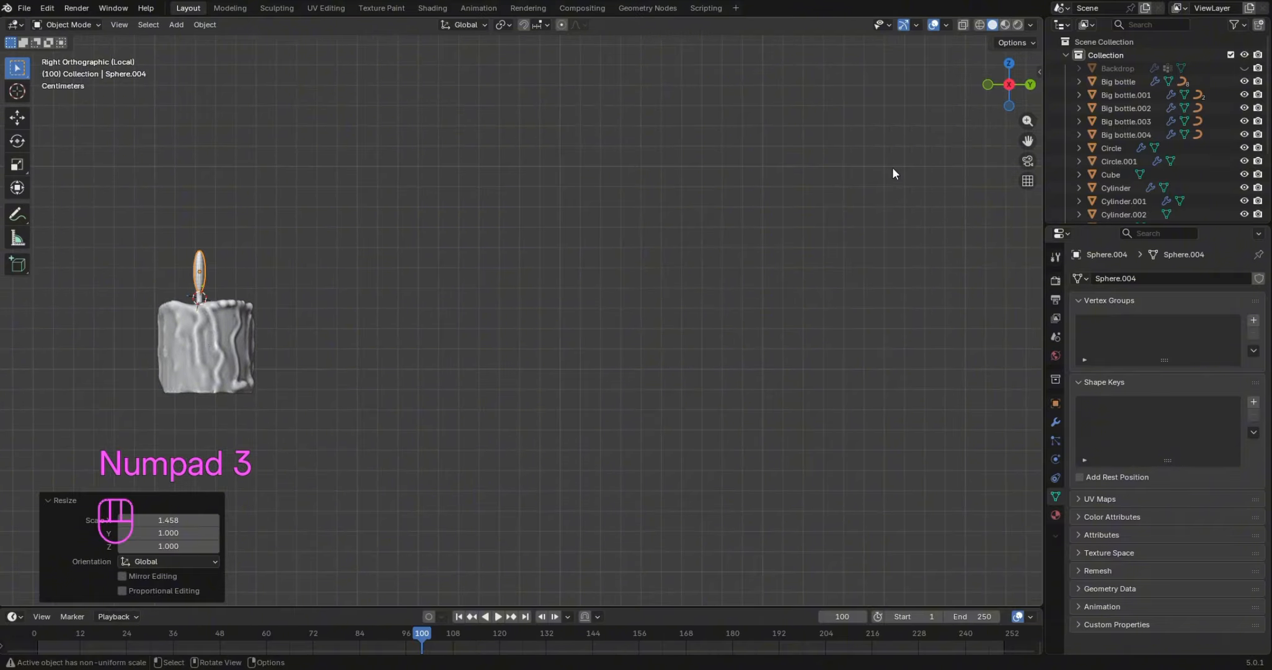
pyautogui.moveTo(1028, 142); pyautogui.dragTo(1271, 143)
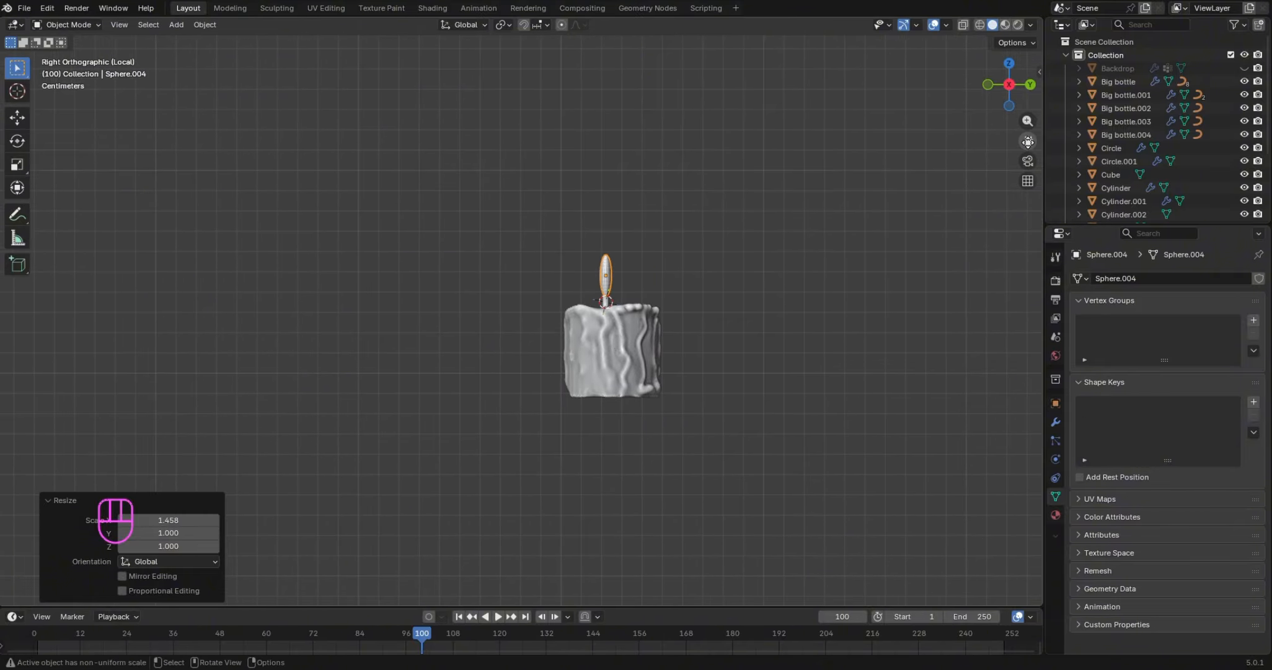
pyautogui.scroll(5, 672, 265)
pyautogui.scroll(3, 790, 242)
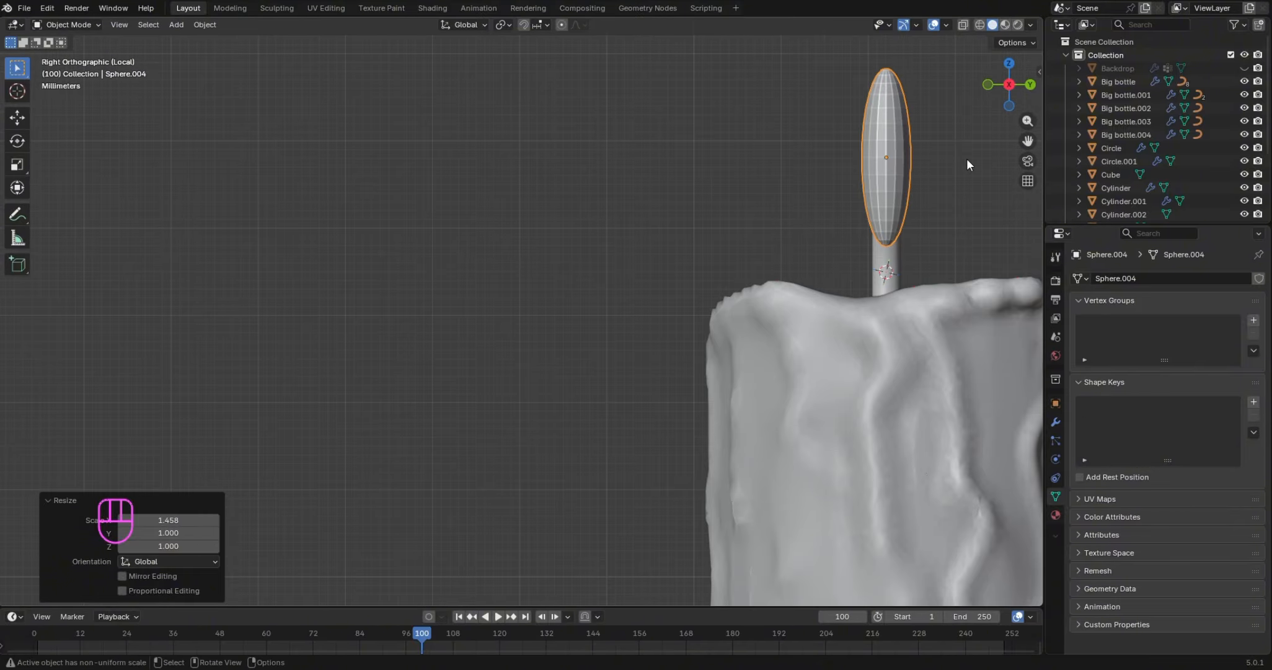
pyautogui.press('KP_1')
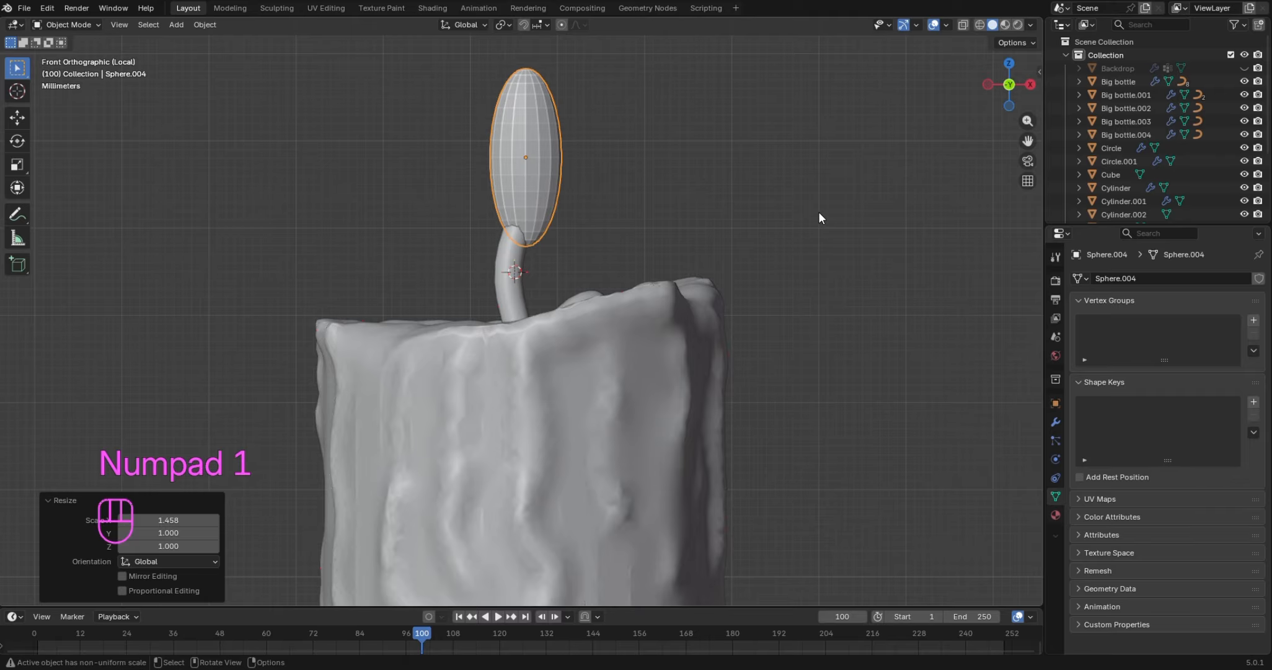
pyautogui.press('g')
pyautogui.press('x')
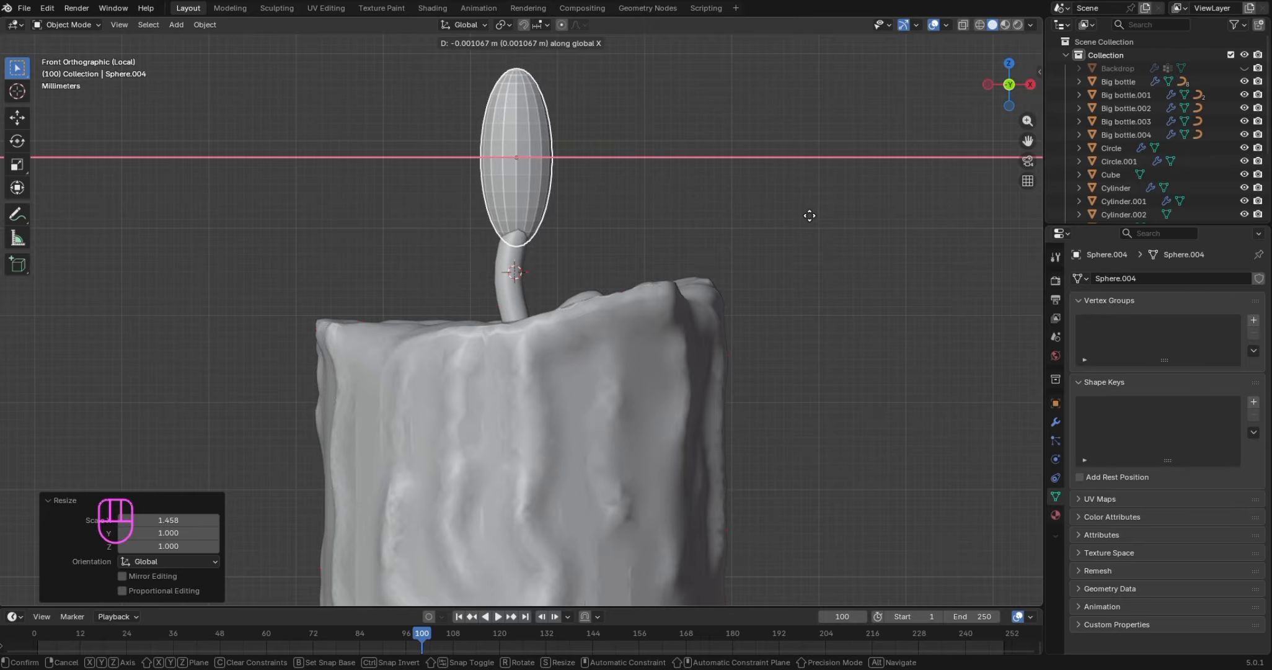
pyautogui.click(809, 215)
# Scale the flame sphere in front view to 1.539 along X, 1.340 along Z, and a further 1.074 along X
pyautogui.press('s')
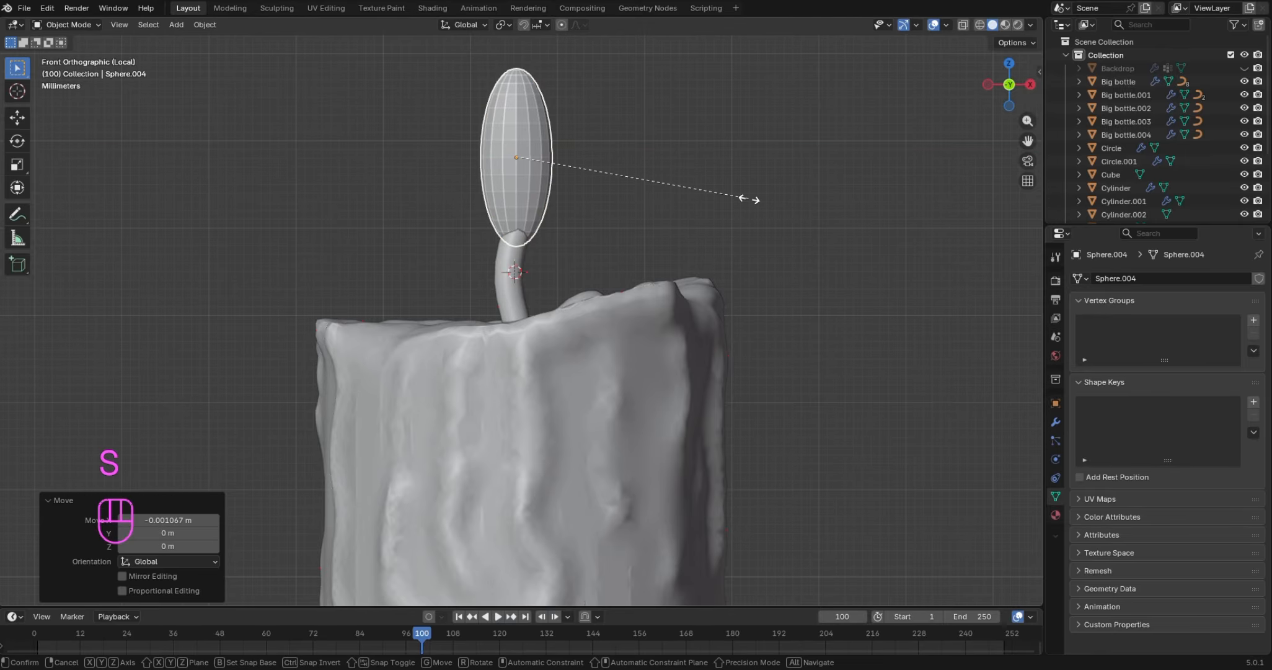
pyautogui.press('x')
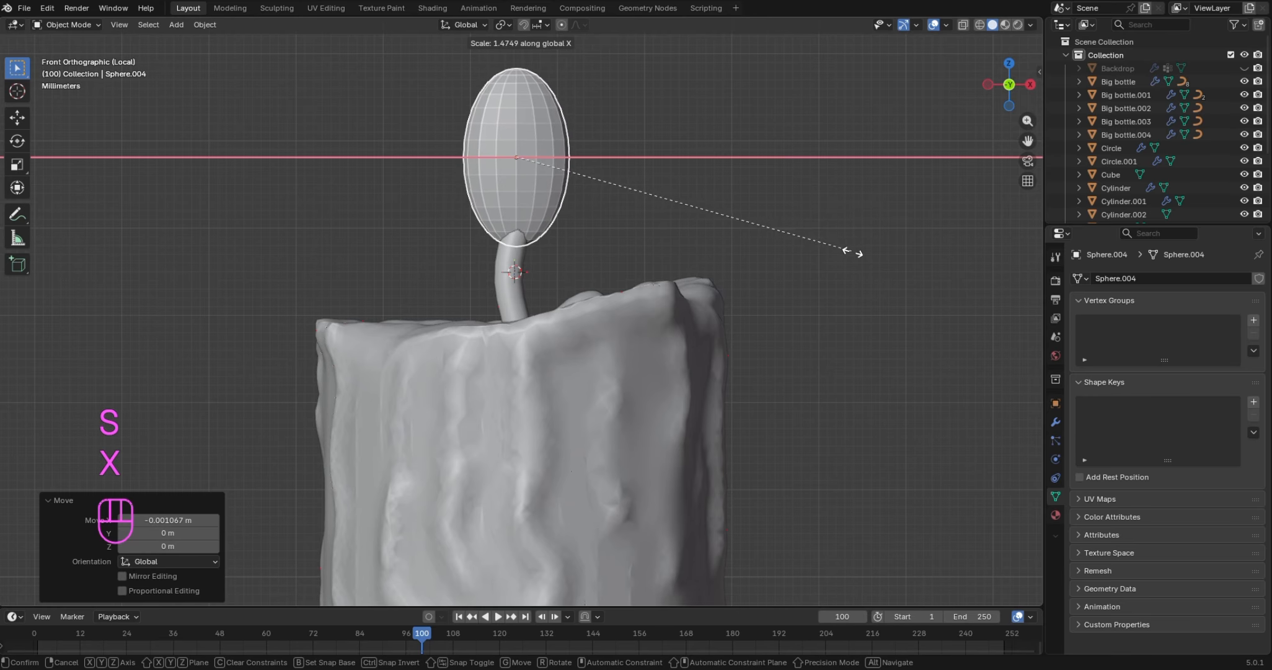
pyautogui.click(869, 261)
pyautogui.press('s')
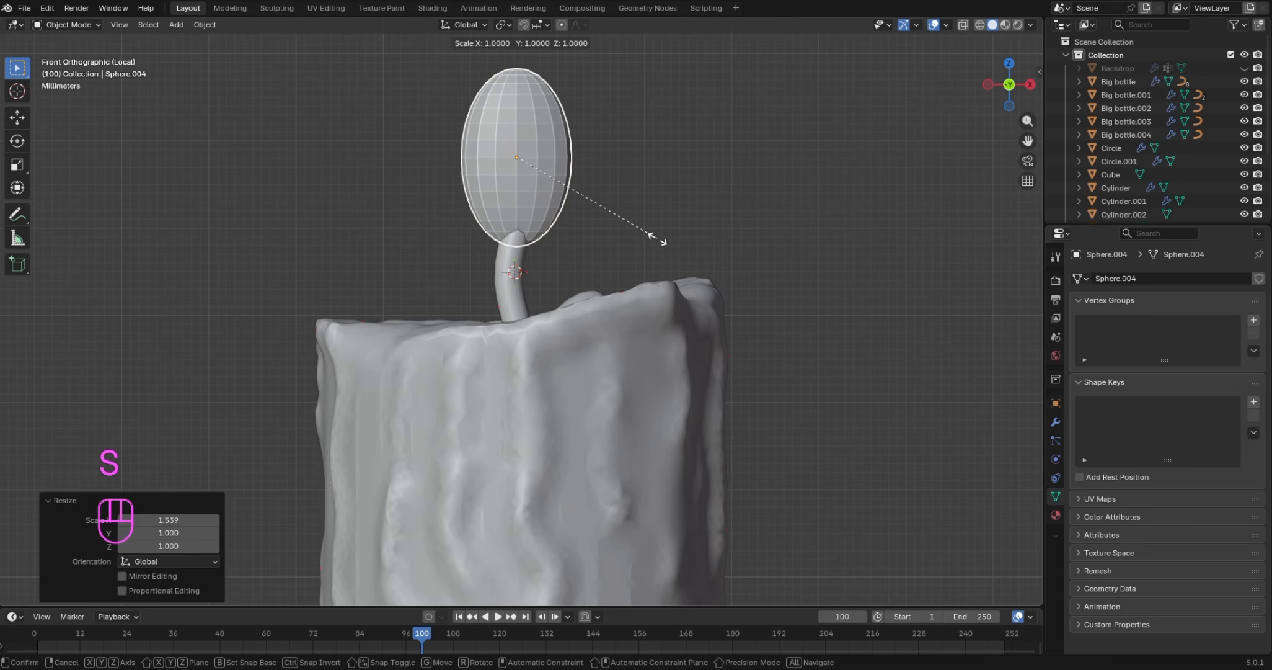
pyautogui.press('z')
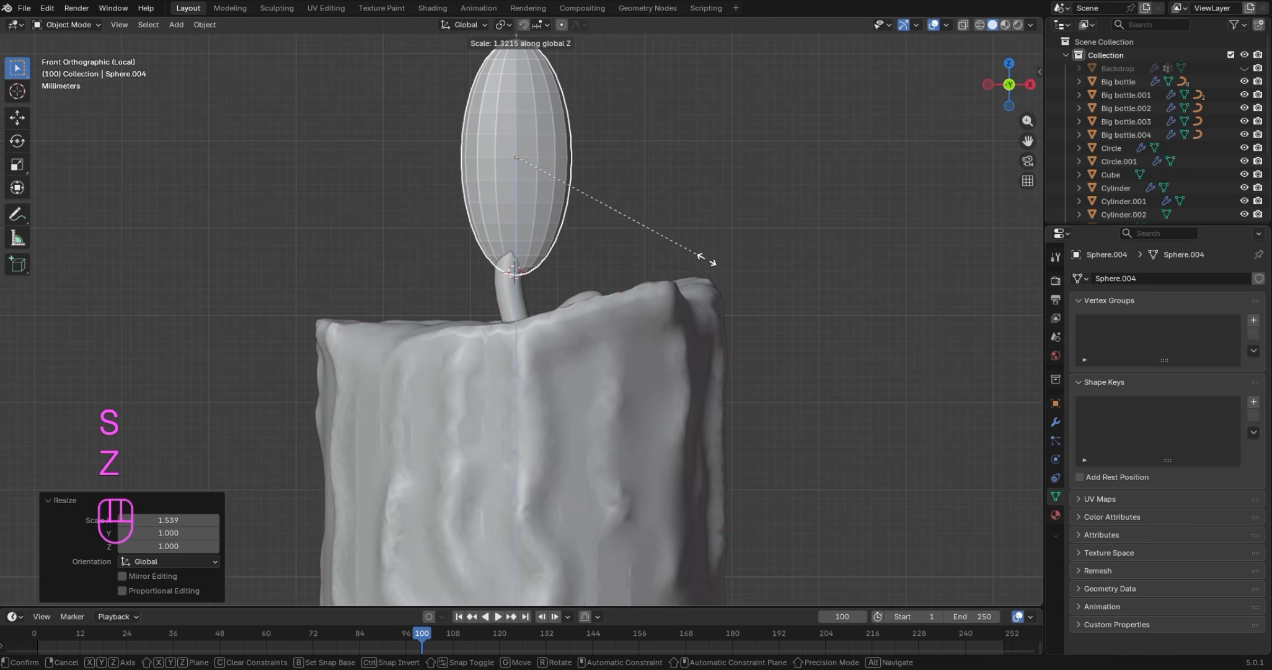
pyautogui.click(709, 260)
pyautogui.press('s')
pyautogui.press('x')
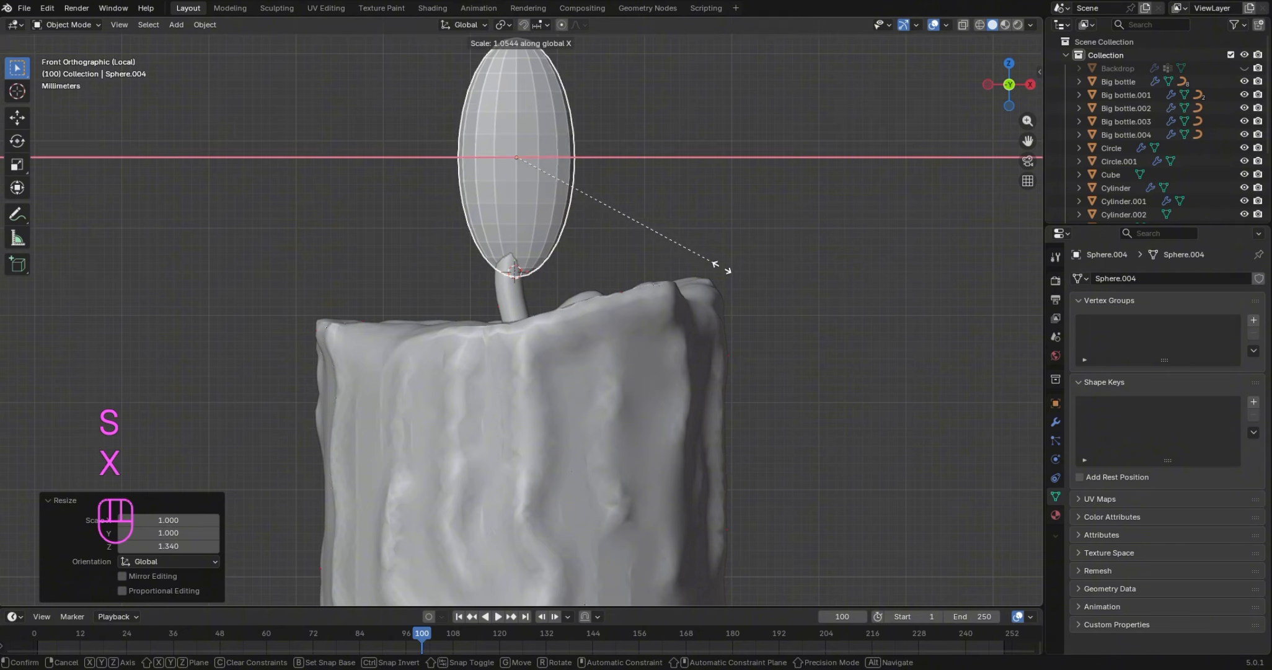
pyautogui.click(721, 273)
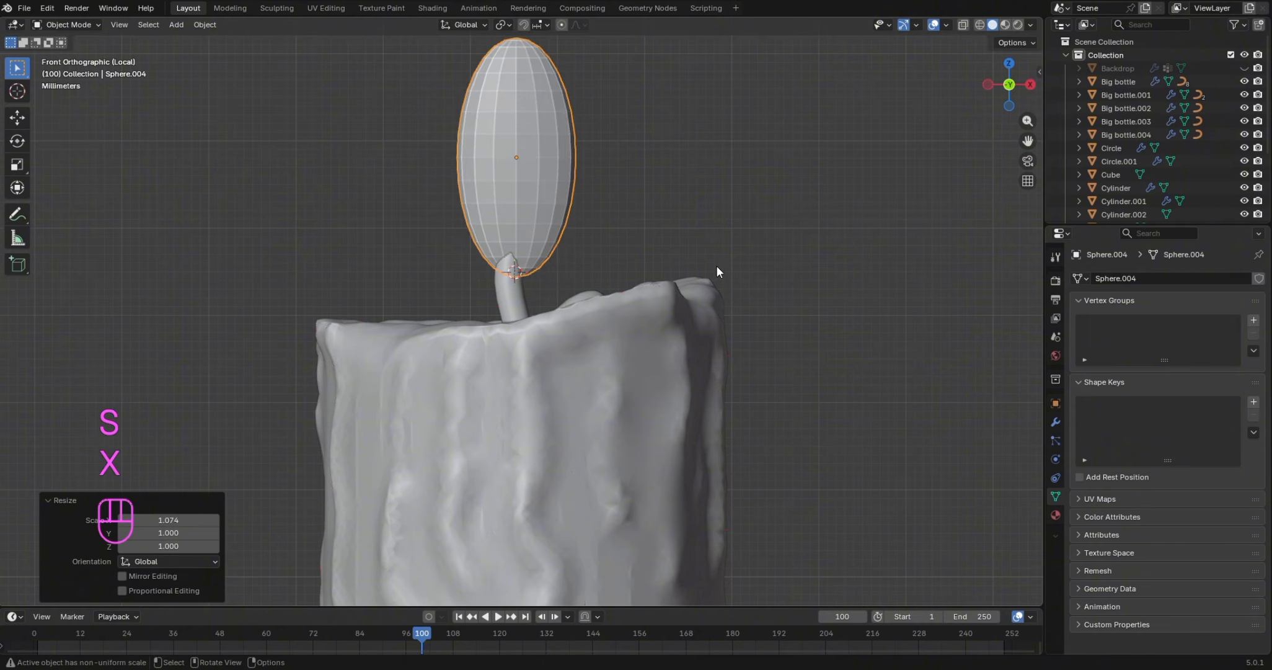
# Raise the flame sphere 0.002972 m along Z so its lower end sits on the wick's tip
pyautogui.press('f')
pyautogui.rightClick(716, 266)
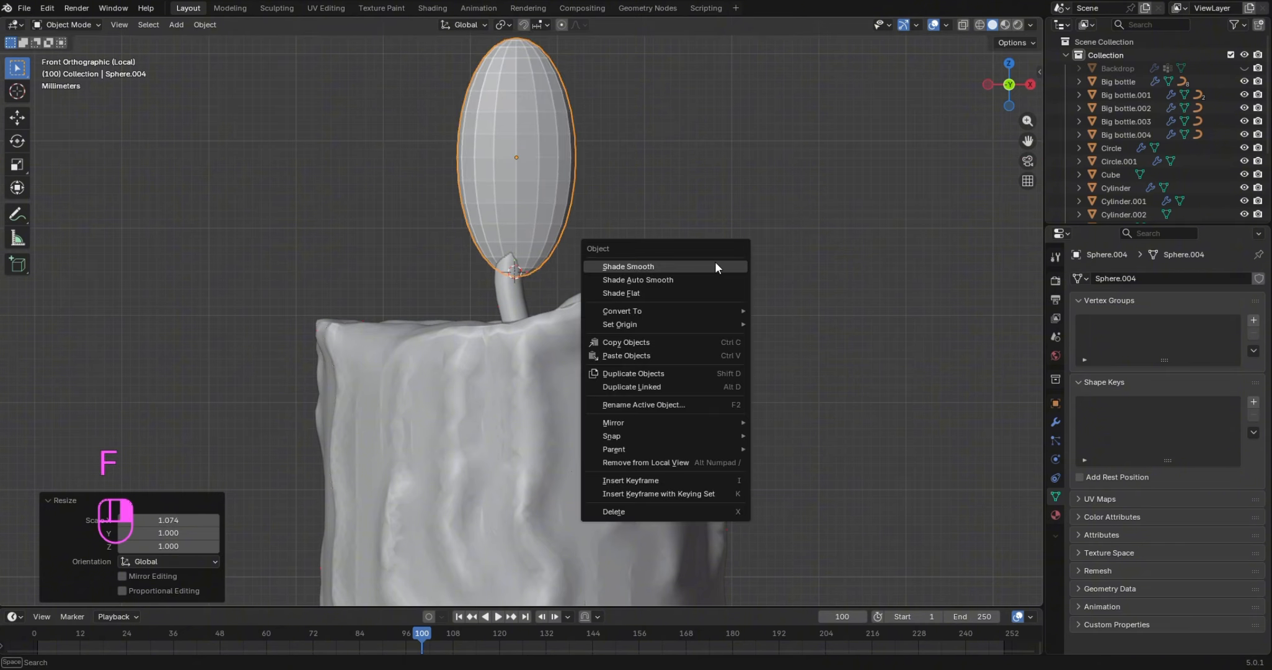
pyautogui.press('g')
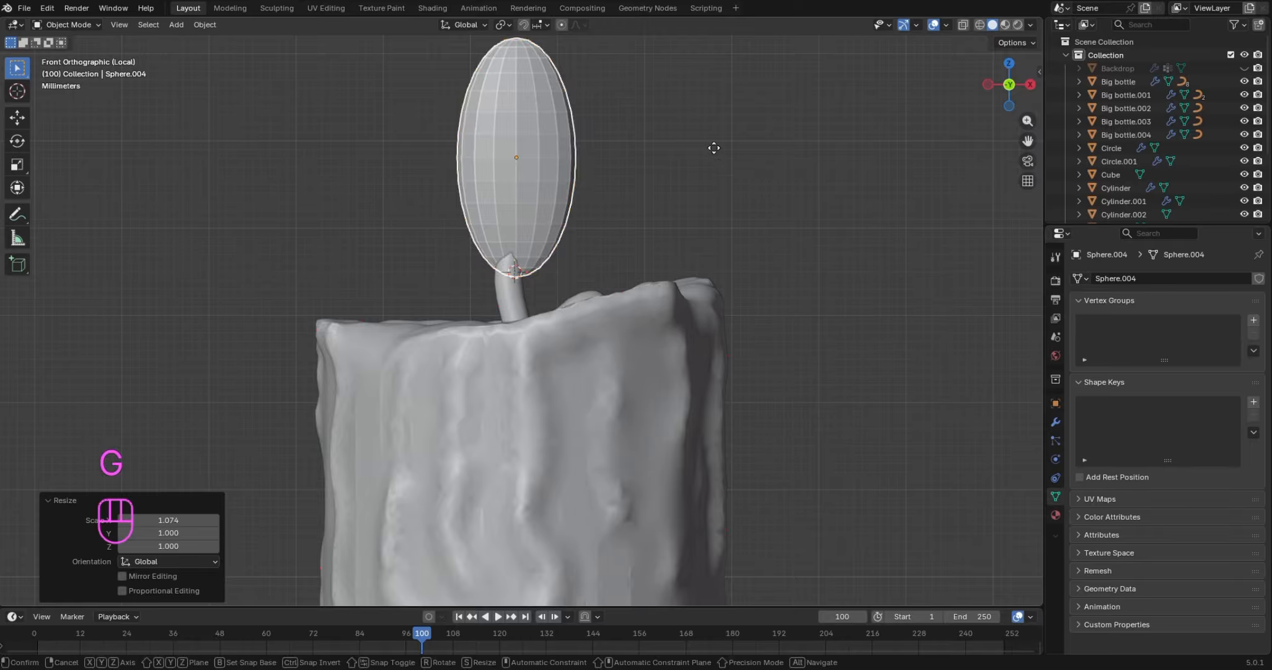
pyautogui.press('z')
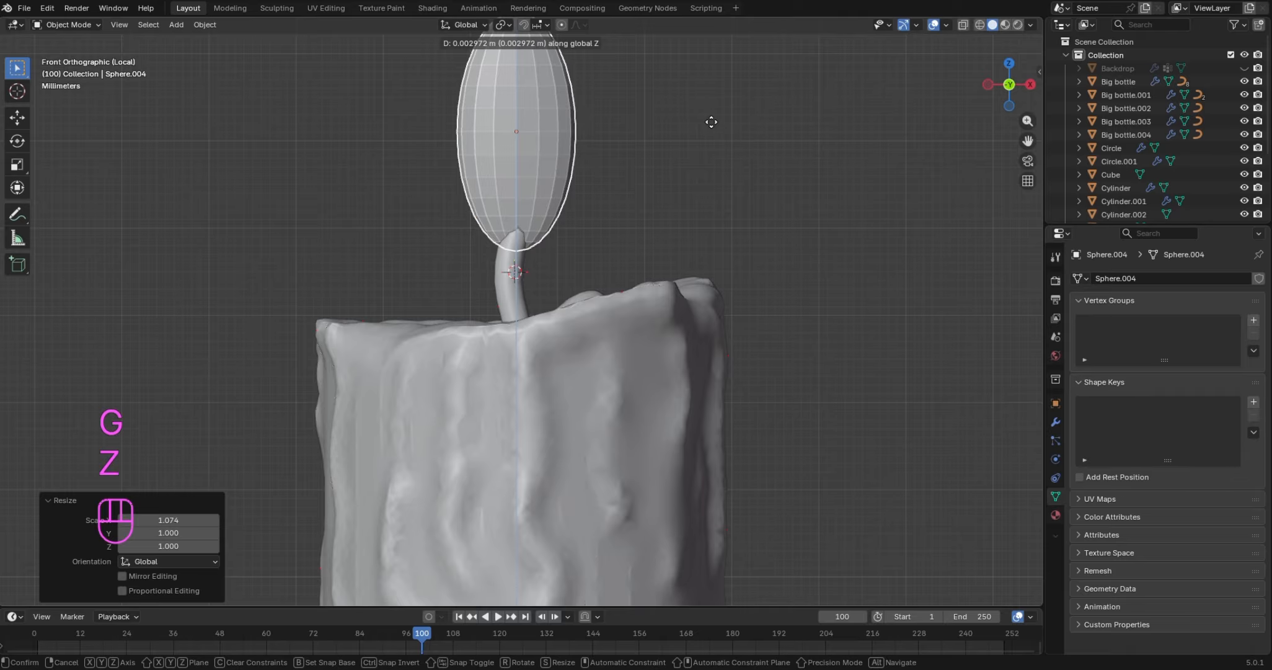
pyautogui.click(711, 123)
# Scale the flame sphere to 1.686 along Y in right side view and check its outline from above
pyautogui.press('KP_3')
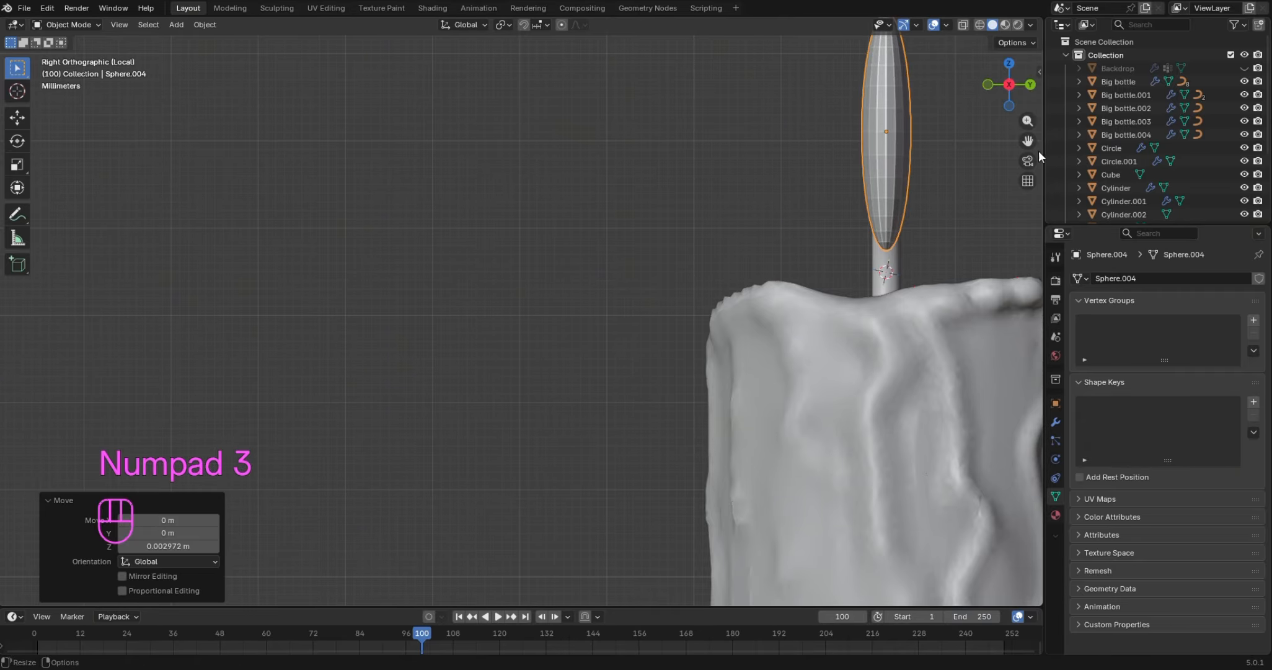
pyautogui.moveTo(1027, 141); pyautogui.dragTo(859, 240)
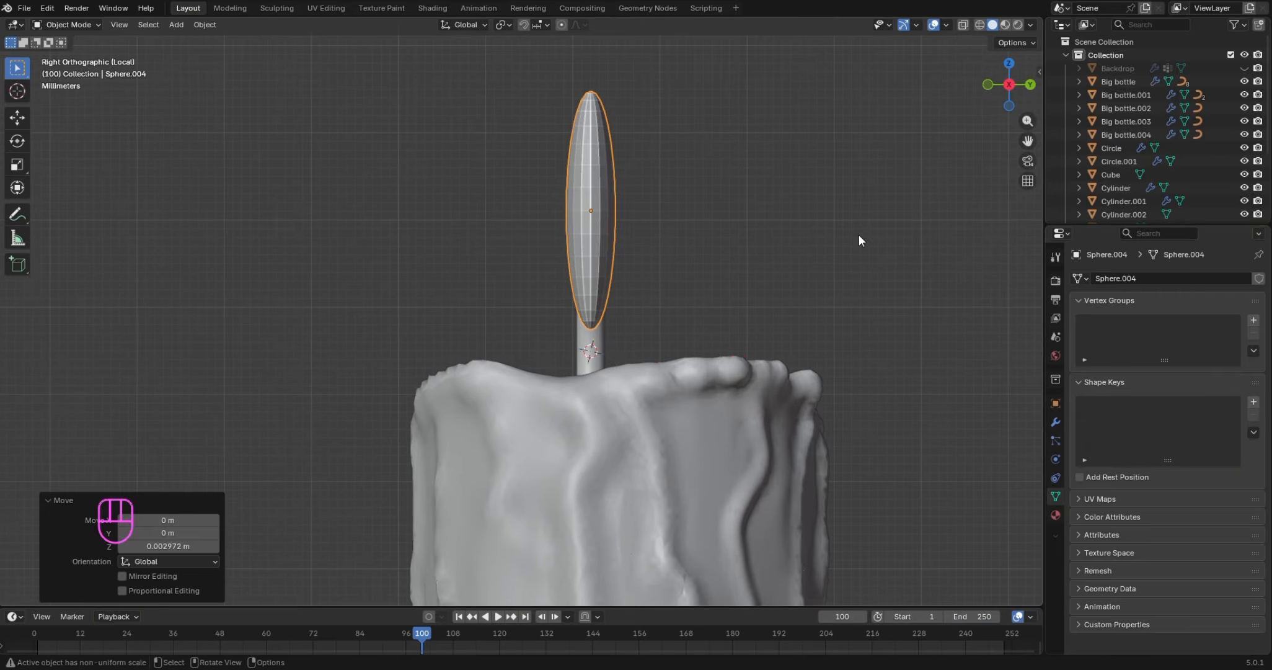
pyautogui.press('s')
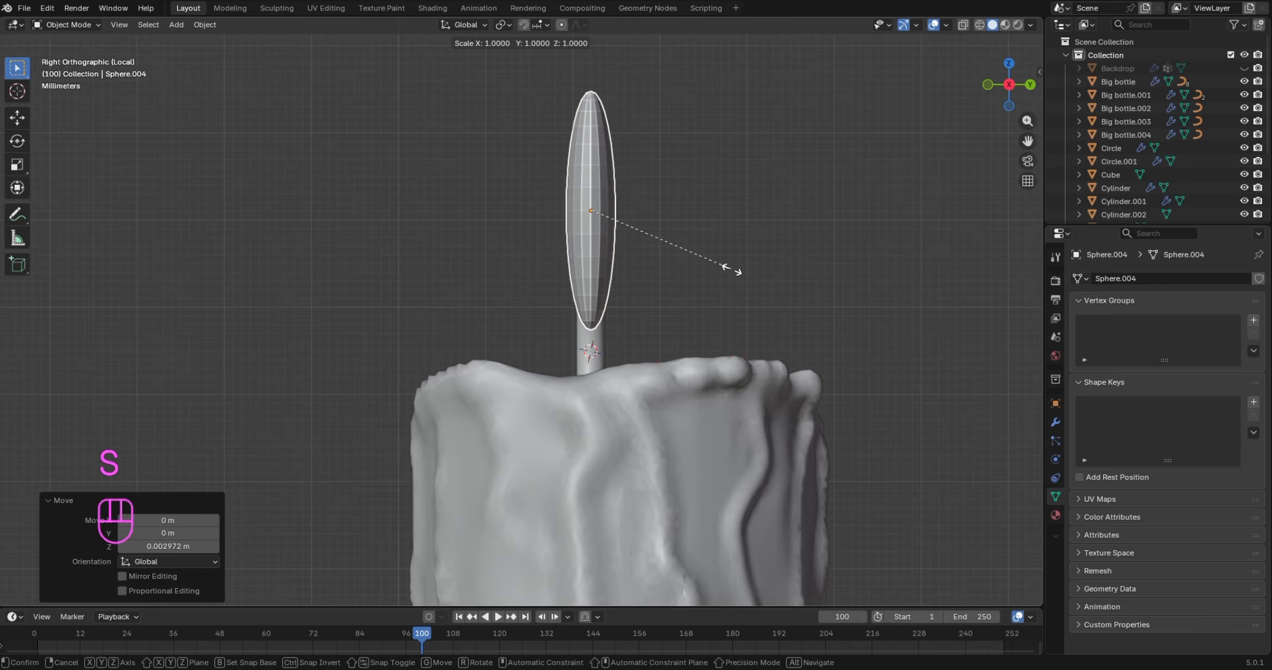
pyautogui.press('y')
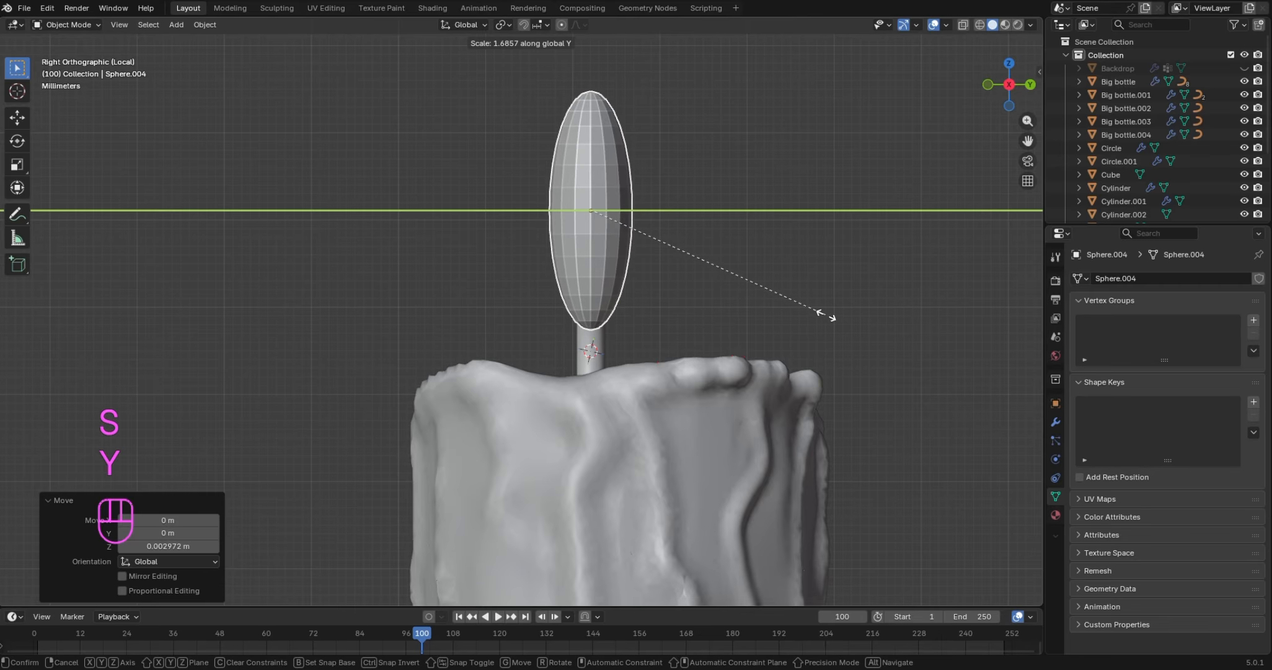
pyautogui.click(826, 314)
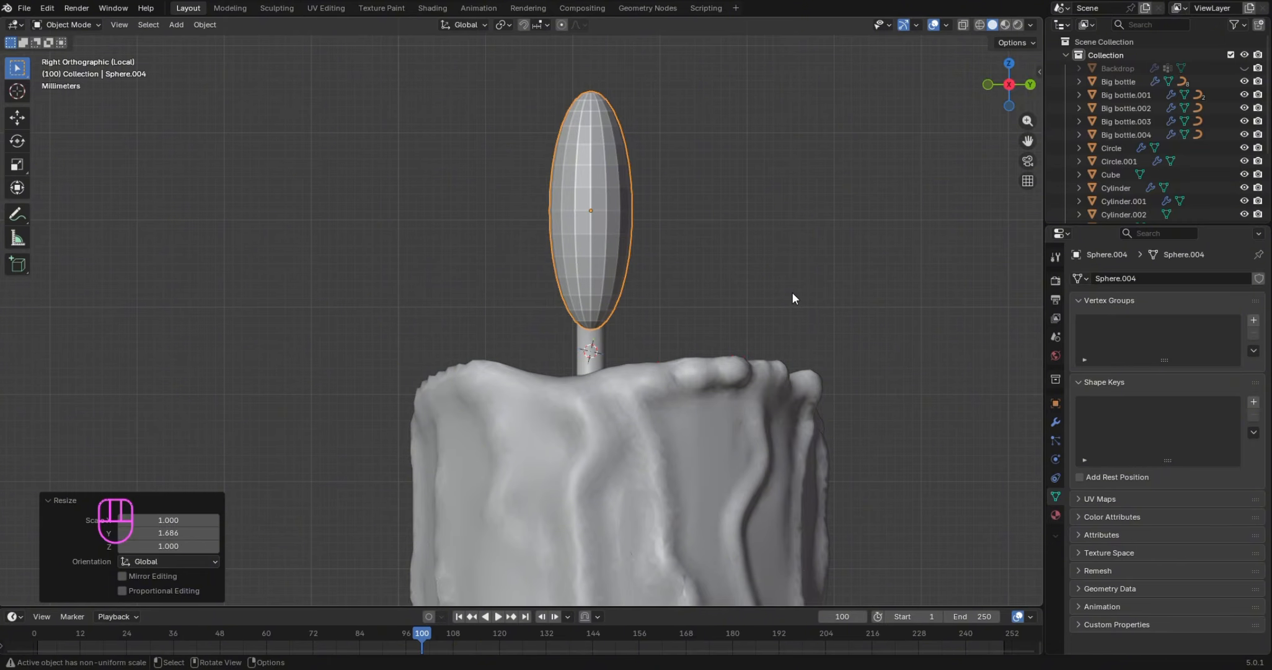
pyautogui.press('KP_7')
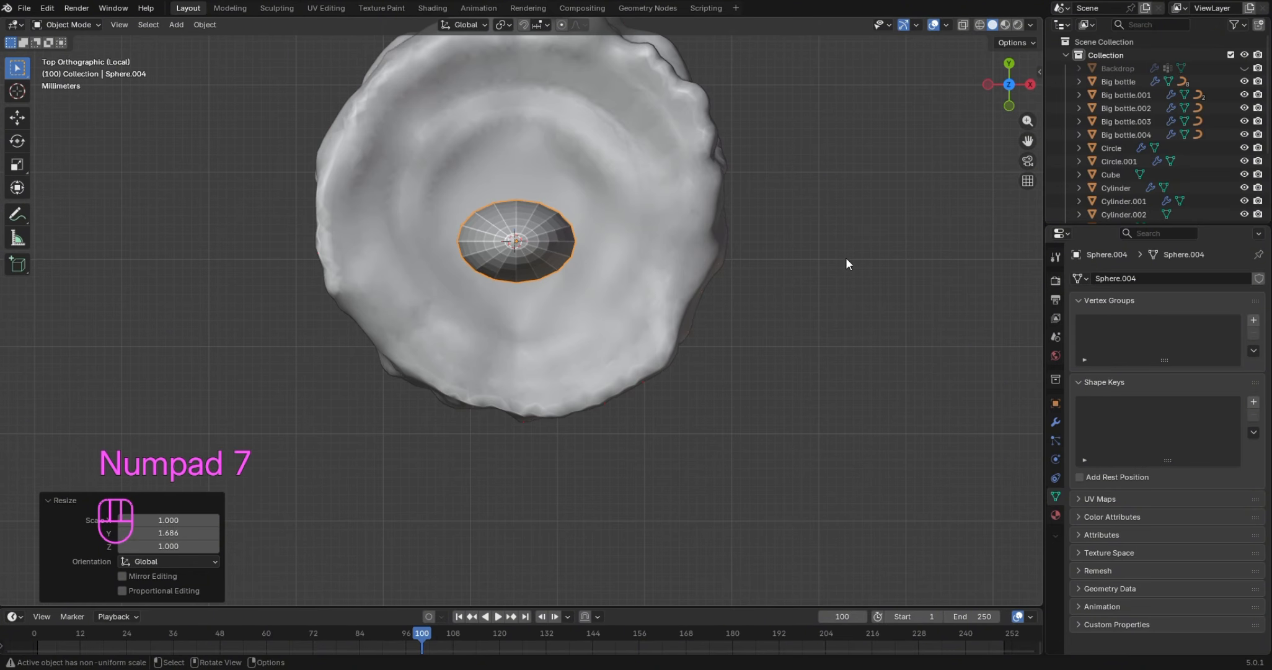
# Put the flame sphere in edit mode with edge selection and select only the vertical edge loop on its front
pyautogui.moveTo(1013, 78); pyautogui.dragTo(992, 3)
pyautogui.scroll(1, 647, 212)
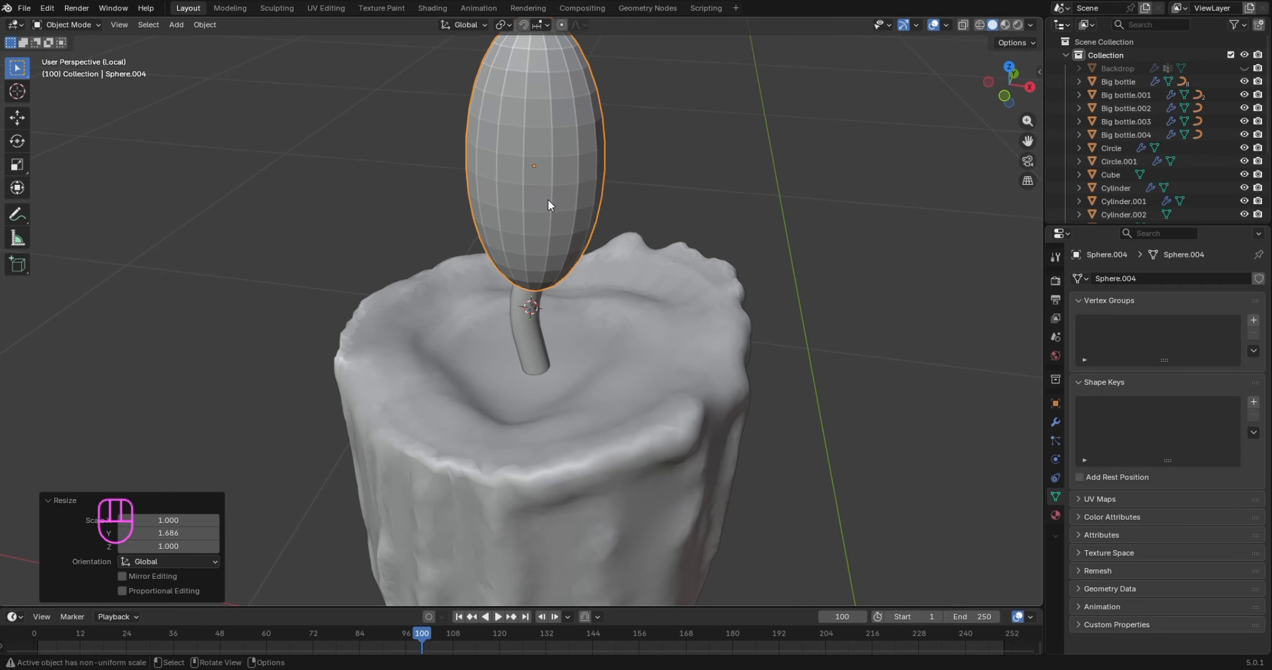
pyautogui.scroll(-1, 548, 200)
pyautogui.press('Tab')
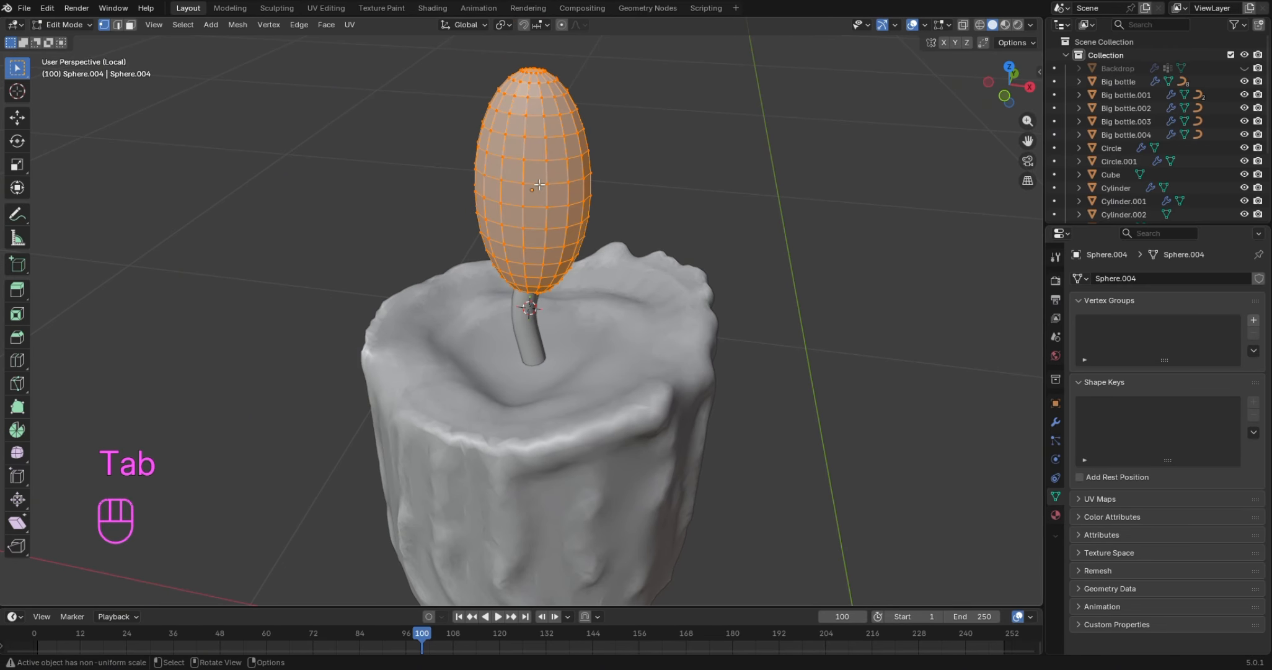
pyautogui.press('2')
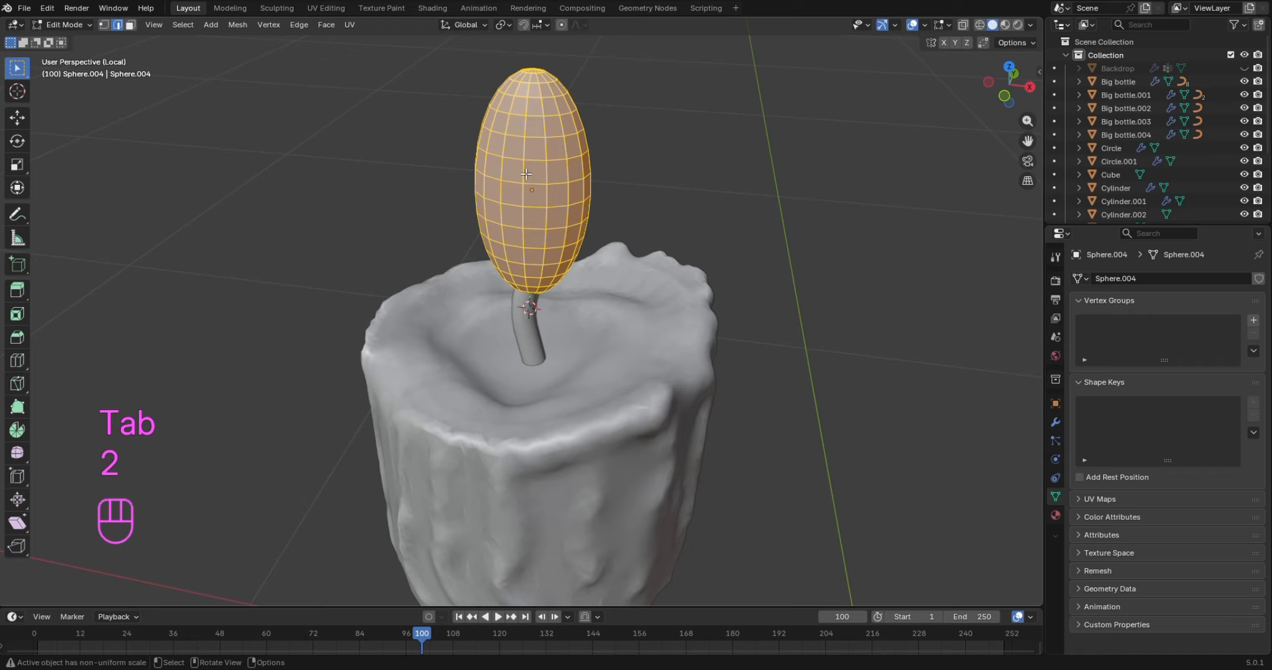
pyautogui.click(526, 173)
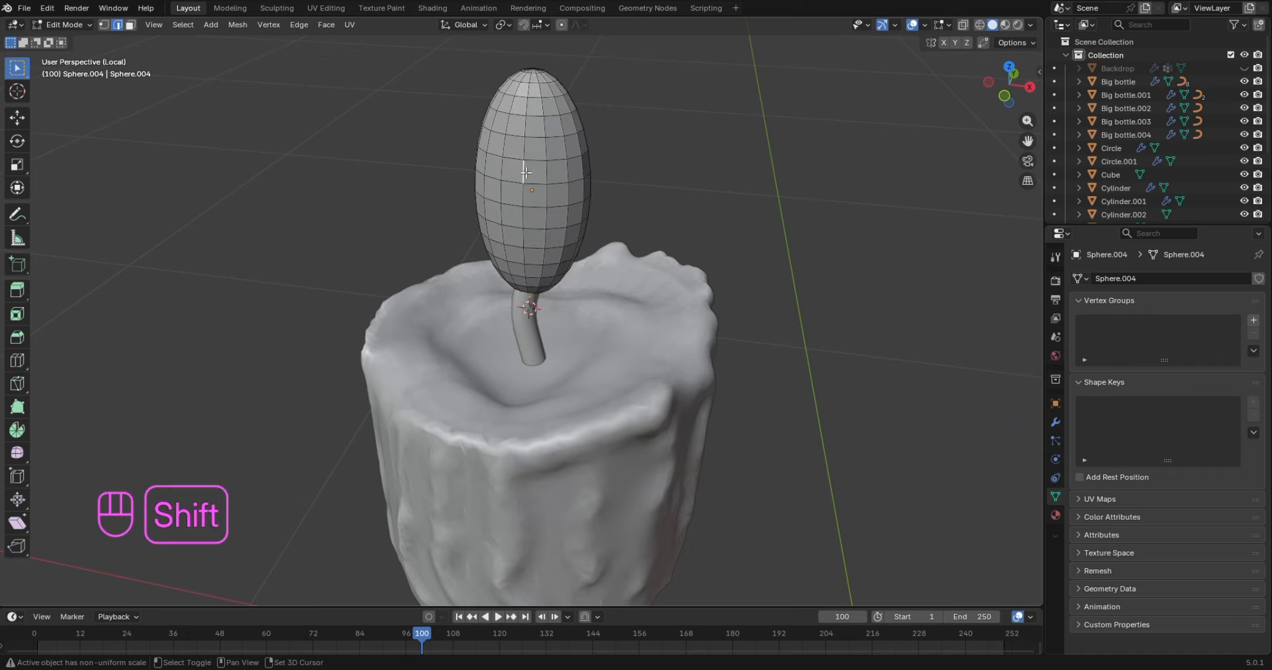
pyautogui.keyDown('alt'); pyautogui.keyDown('shift'); pyautogui.click(522, 149); pyautogui.keyUp('shift'); pyautogui.keyUp('alt')
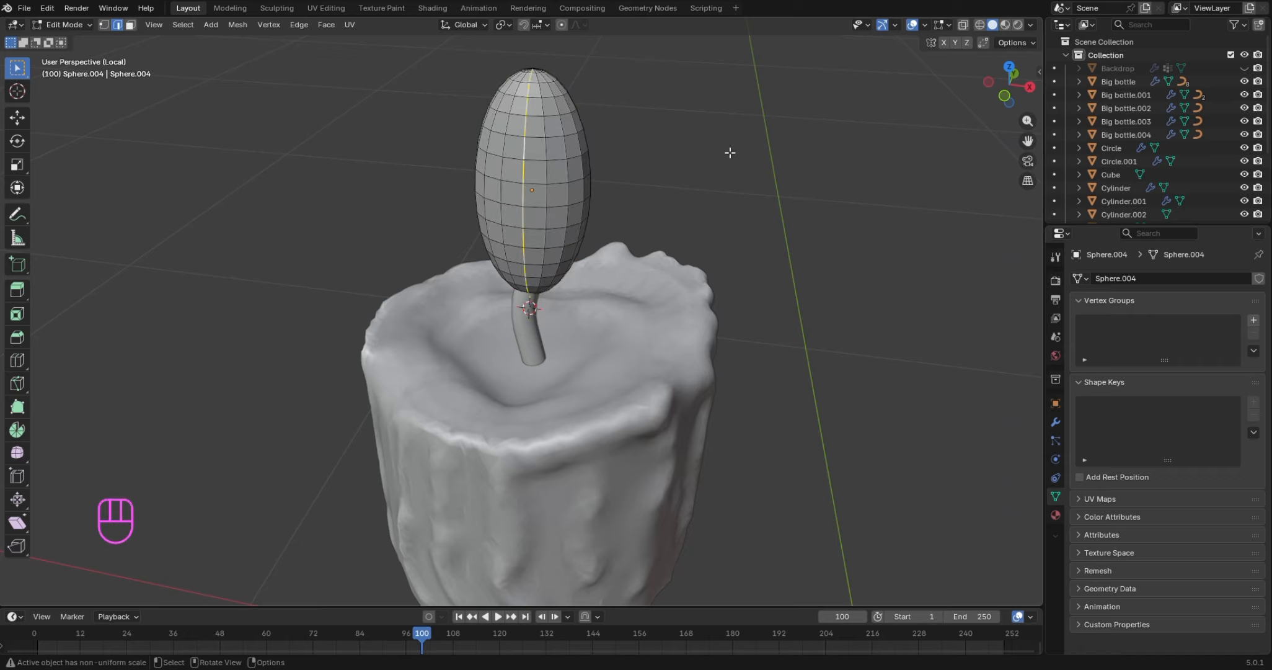
# Try to scale down the selected vertical edge loop along Y in right side view
pyautogui.press('KP_3')
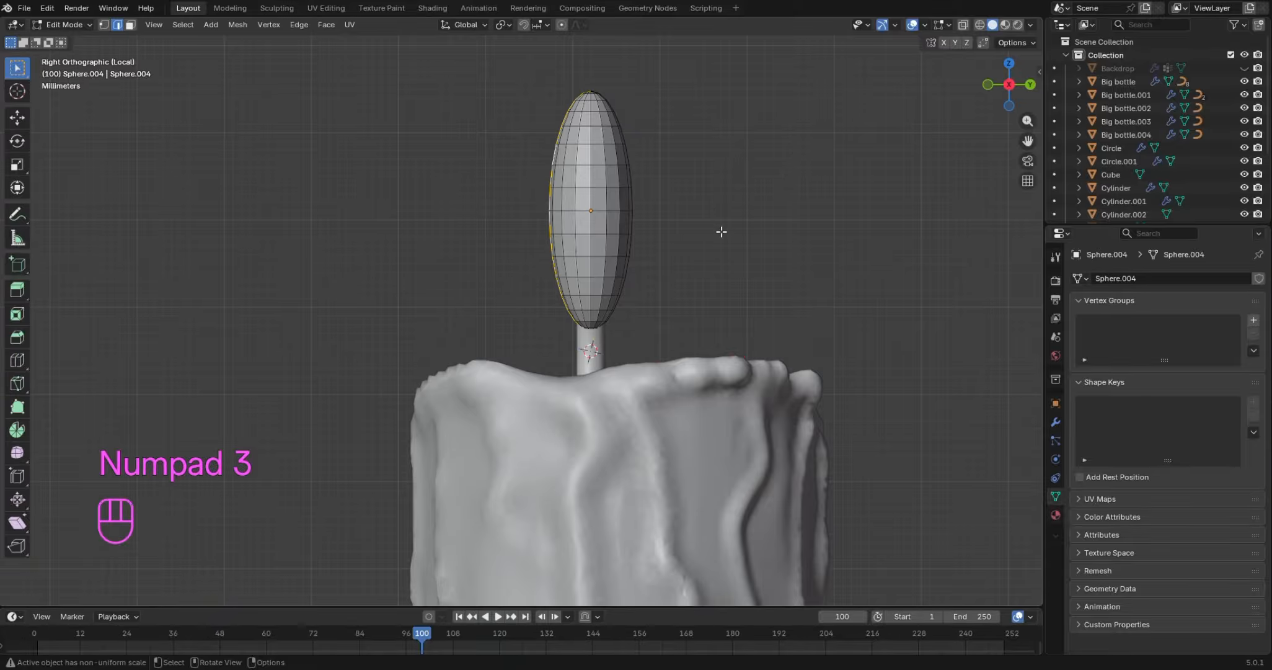
pyautogui.press('s')
pyautogui.press('y')
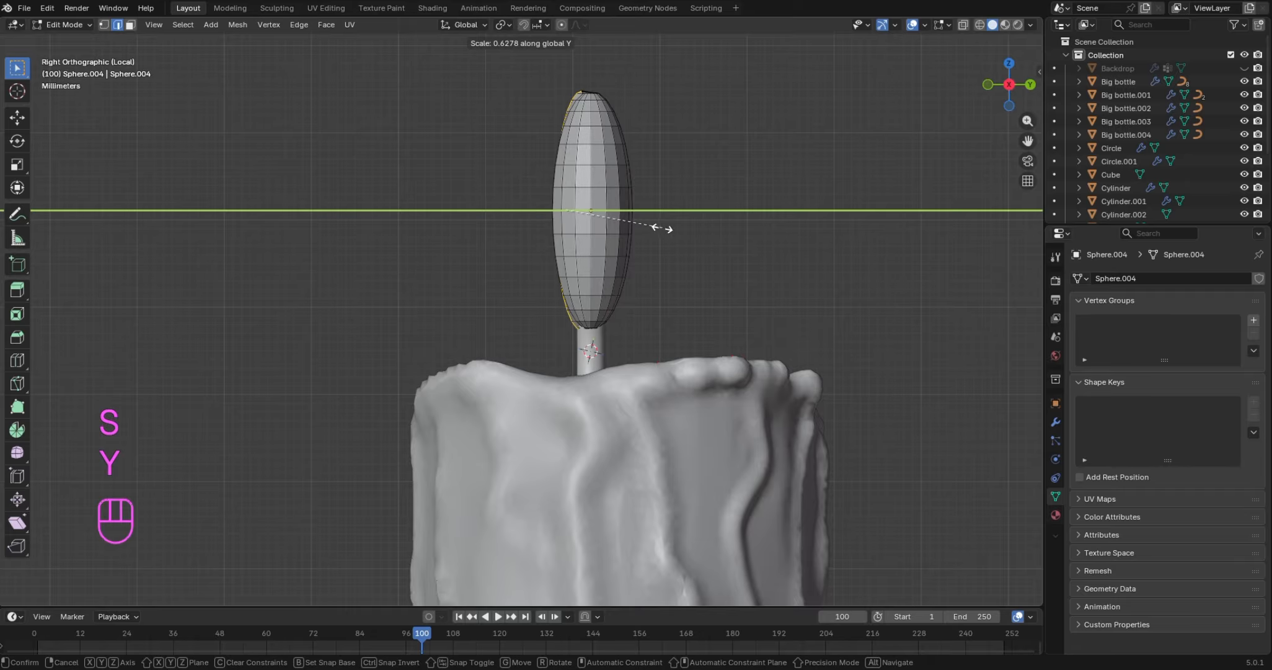
pyautogui.click(656, 225)
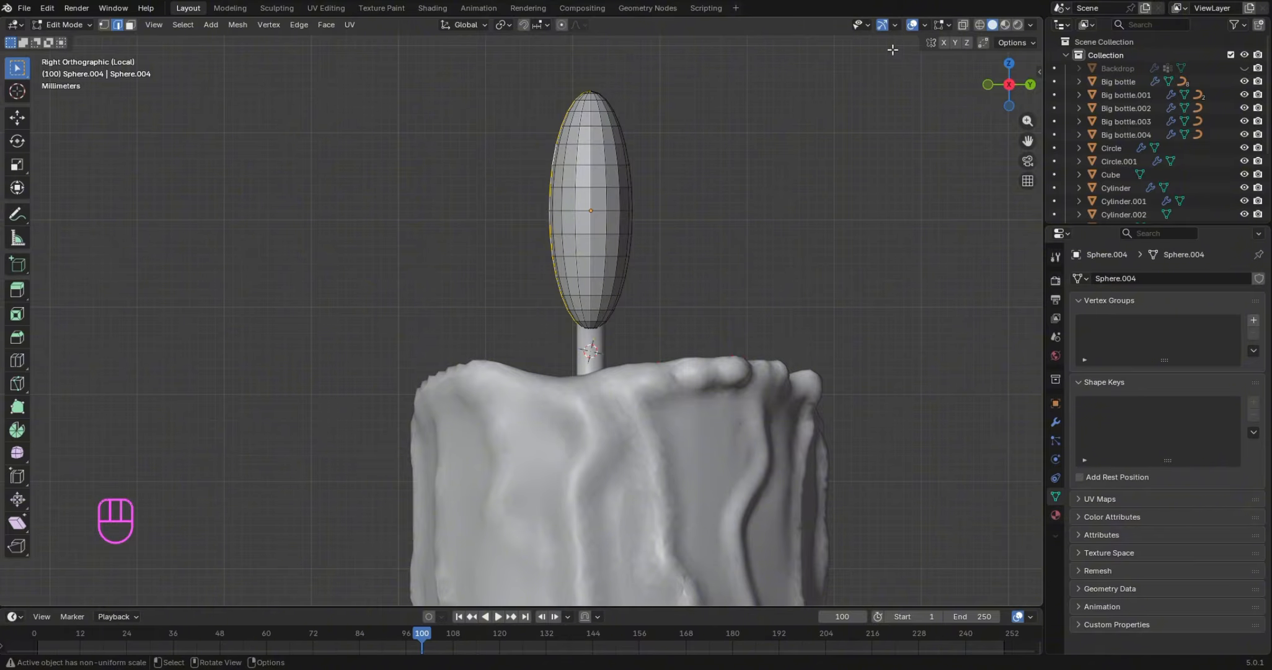
# Add the vertical edge loop on the flame's back to the selection and scale the selected loops to 0.724 along Y
pyautogui.click(979, 24)
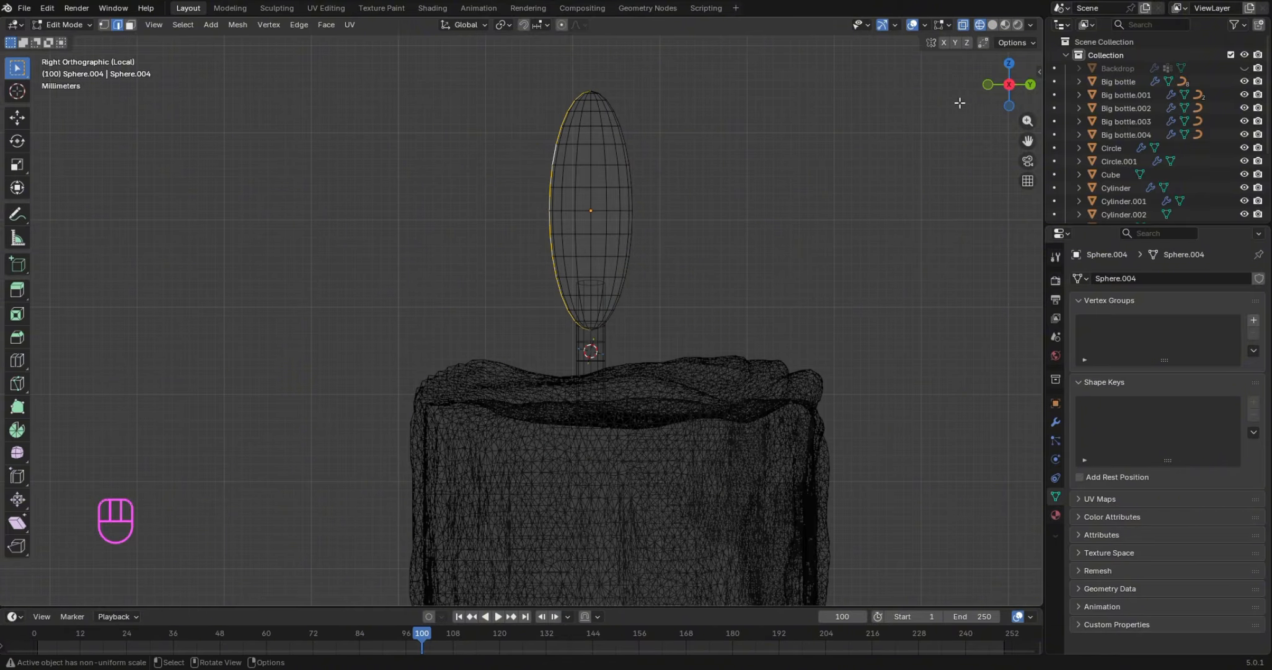
pyautogui.moveTo(1002, 92)
pyautogui.mouseDown()
pyautogui.moveTo(1134, 133)
pyautogui.moveTo(1023, 102)
pyautogui.moveTo(806, 88)
pyautogui.moveTo(861, 153)
pyautogui.mouseUp()
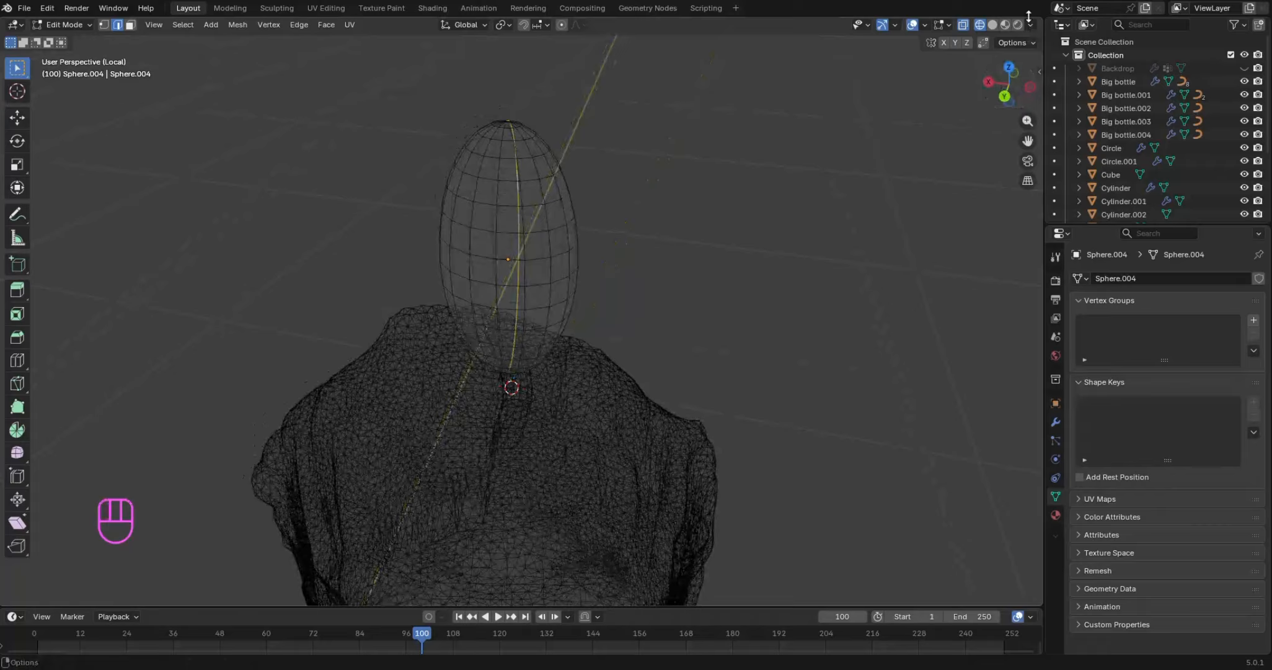
pyautogui.click(992, 24)
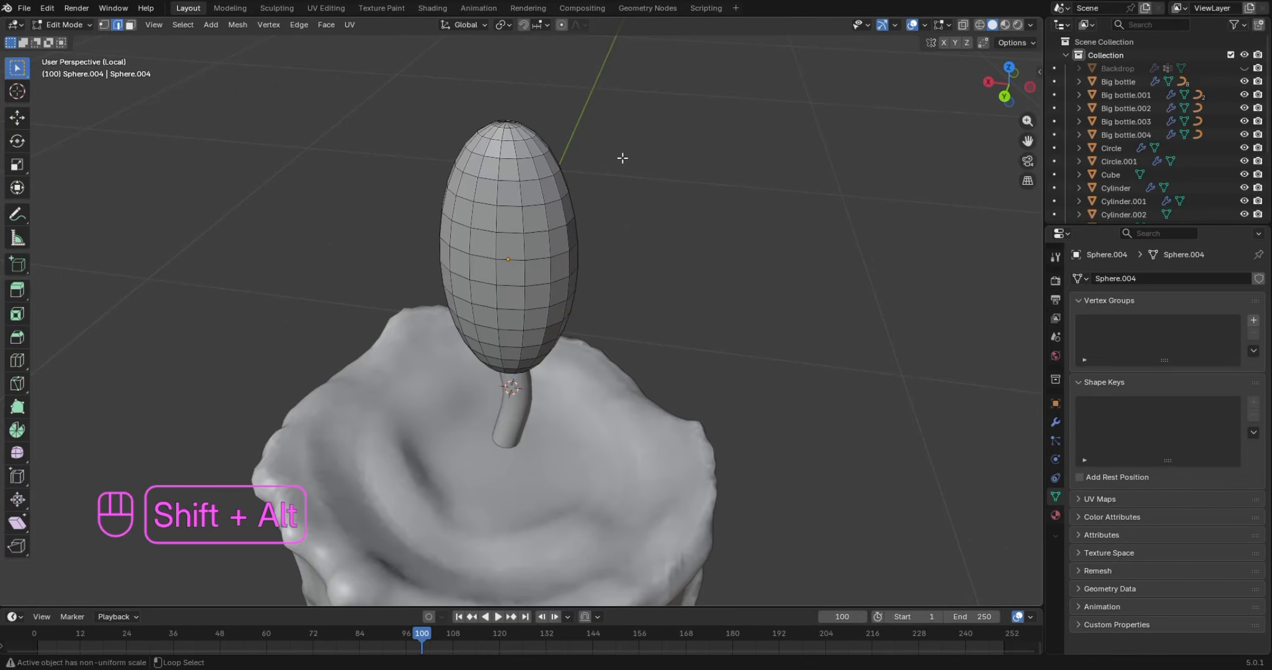
pyautogui.keyDown('alt'); pyautogui.keyDown('shift'); pyautogui.click(500, 163); pyautogui.keyUp('shift'); pyautogui.keyUp('alt')
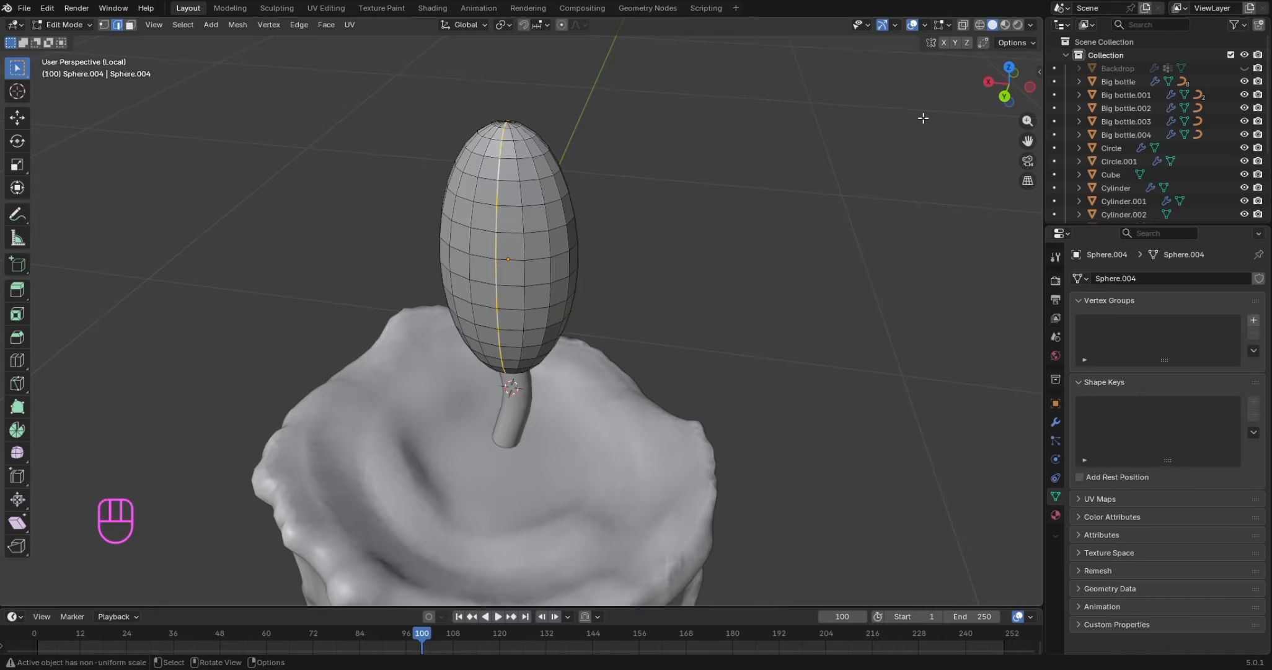
pyautogui.moveTo(1006, 89); pyautogui.dragTo(1063, 84)
pyautogui.press('s')
pyautogui.press('y')
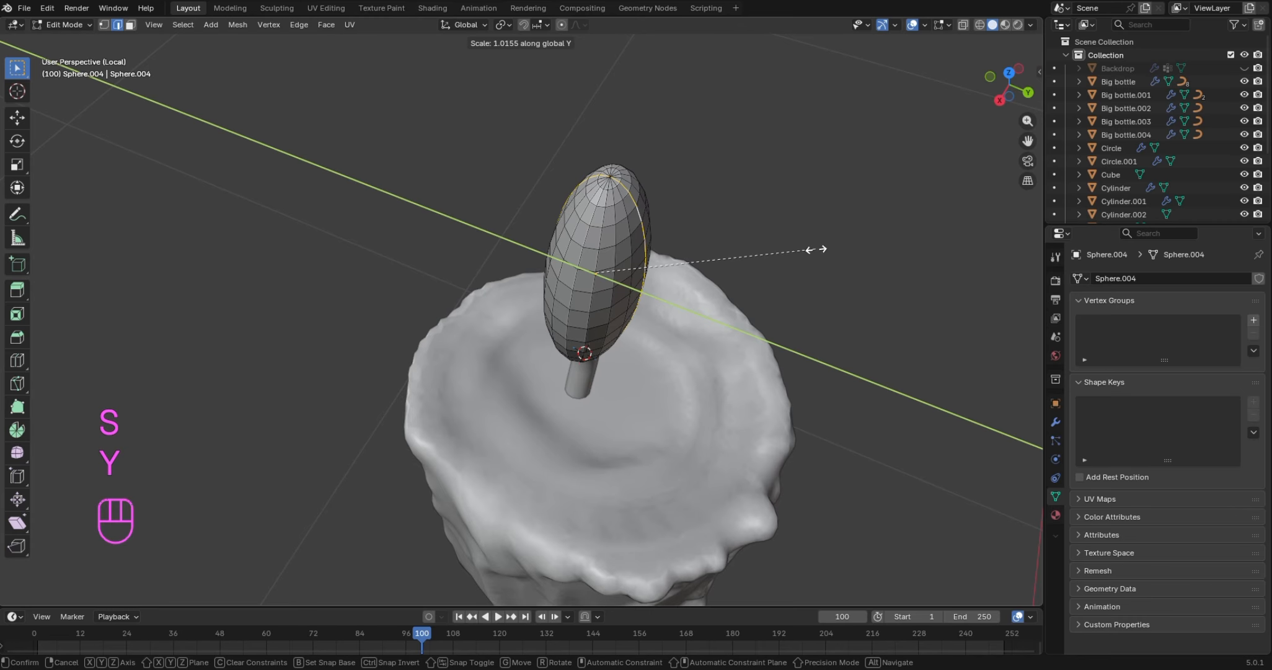
pyautogui.click(753, 258)
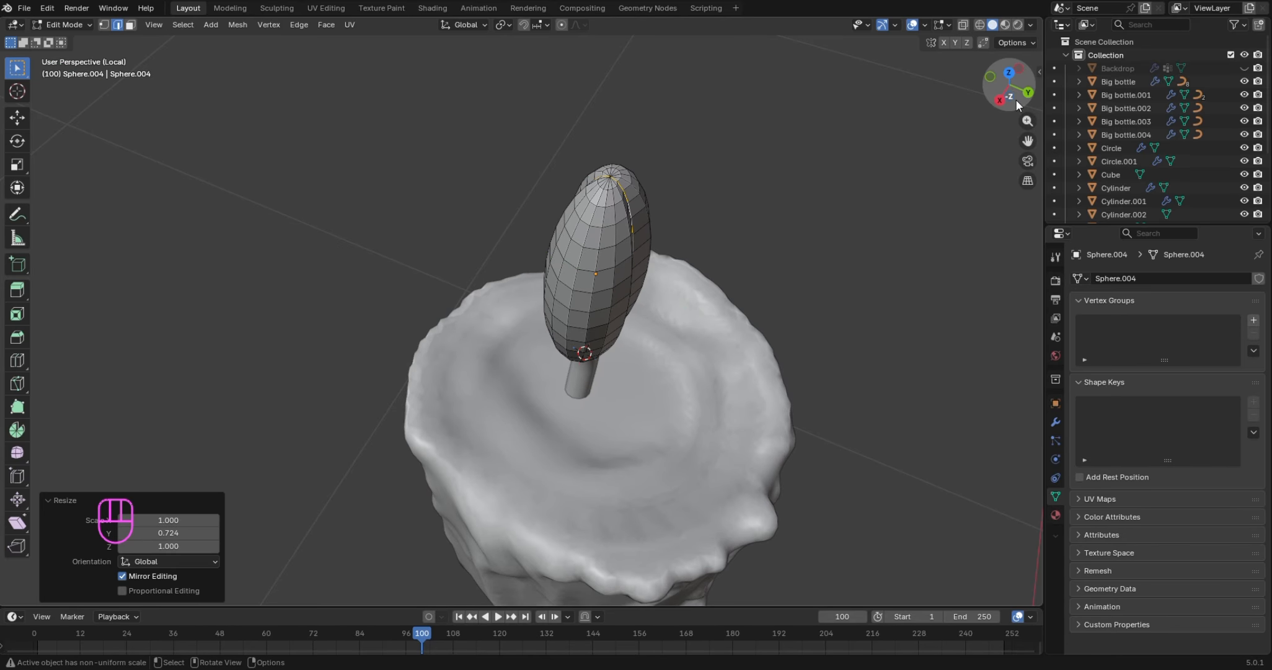
# Switch to face selection and select the two adjacent vertical face strips on the flame's +X side
pyautogui.moveTo(1009, 85); pyautogui.dragTo(868, 116)
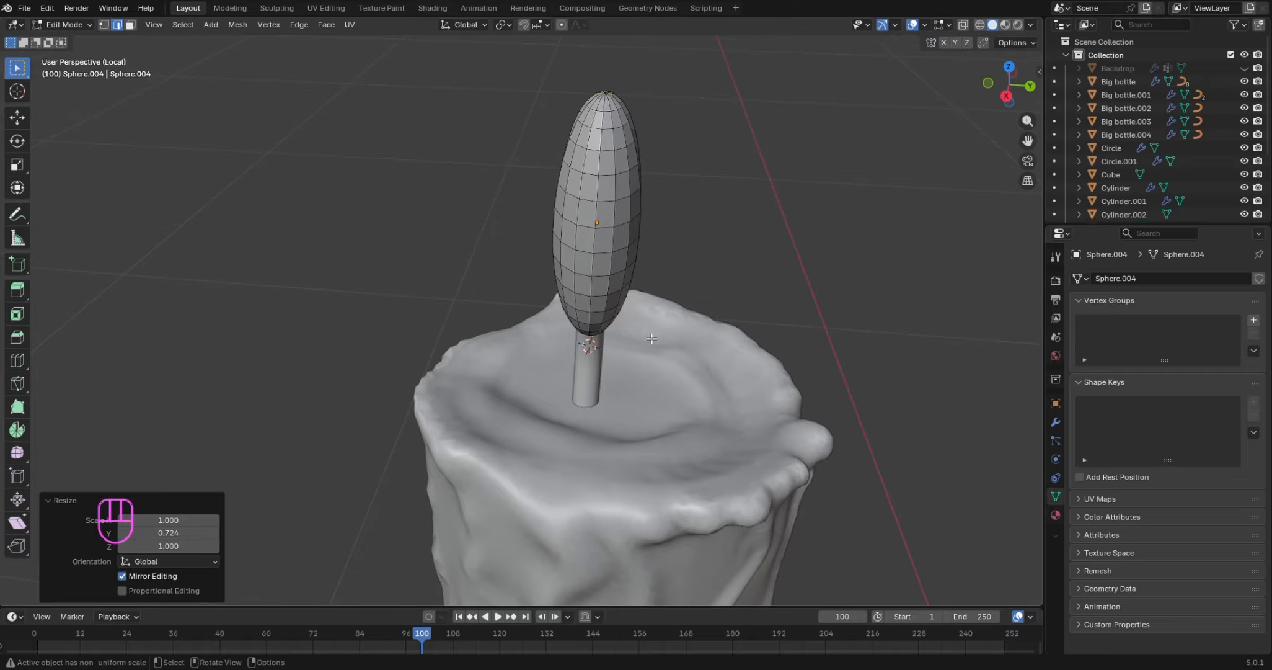
pyautogui.press('3')
pyautogui.click(592, 238)
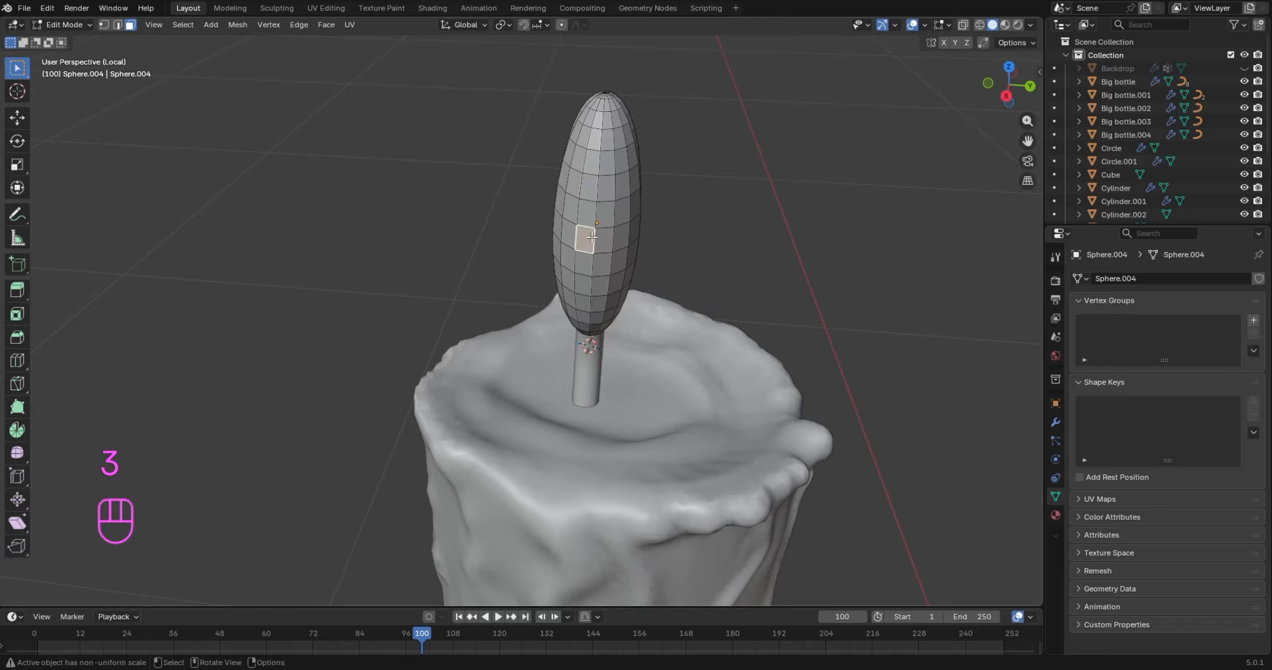
pyautogui.keyDown('alt'); pyautogui.keyDown('shift'); pyautogui.click(592, 214); pyautogui.keyUp('shift'); pyautogui.keyUp('alt')
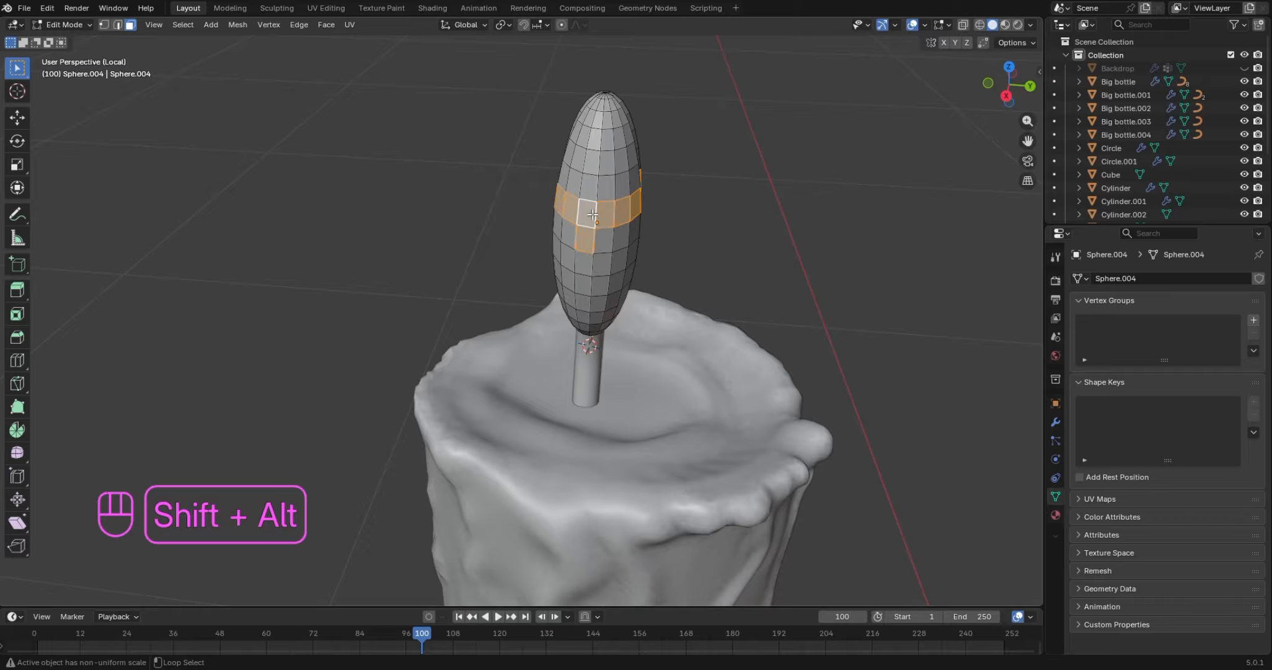
pyautogui.click(592, 217)
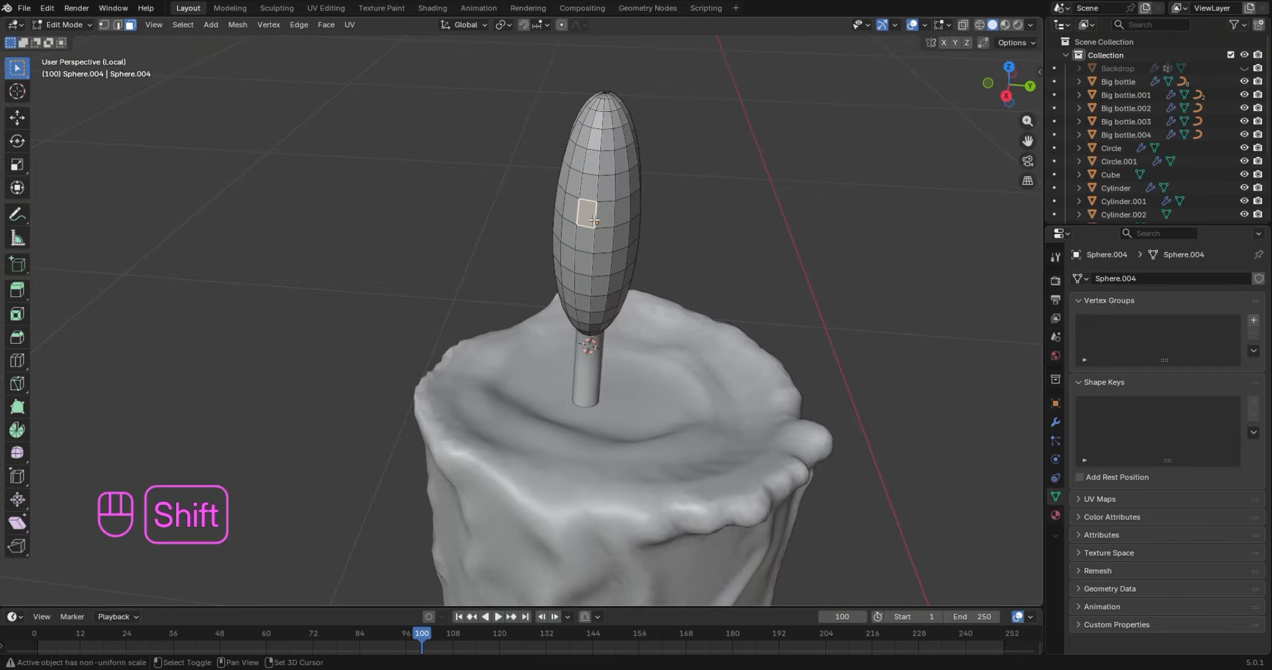
pyautogui.click(603, 205)
pyautogui.keyDown('shift'); pyautogui.click(603, 191); pyautogui.keyUp('shift')
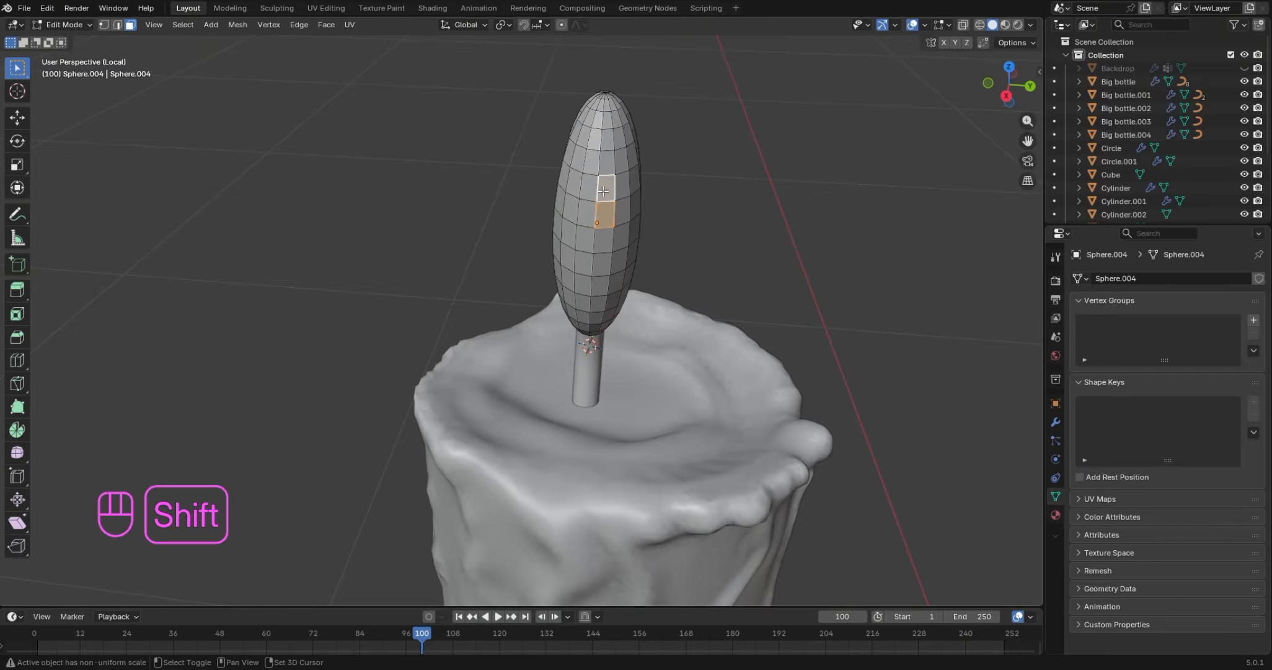
pyautogui.keyDown('alt'); pyautogui.keyDown('shift'); pyautogui.click(608, 167); pyautogui.keyUp('shift'); pyautogui.keyUp('alt')
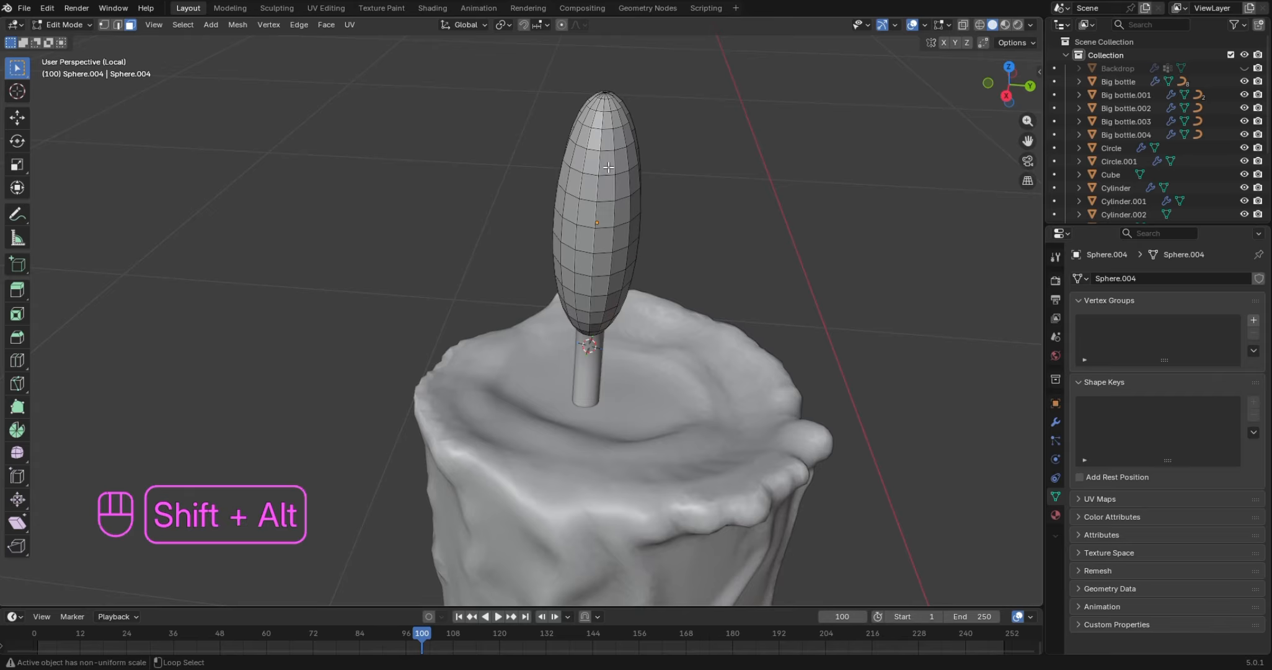
pyautogui.keyDown('alt'); pyautogui.keyDown('shift'); pyautogui.click(608, 177); pyautogui.keyUp('shift'); pyautogui.keyUp('alt')
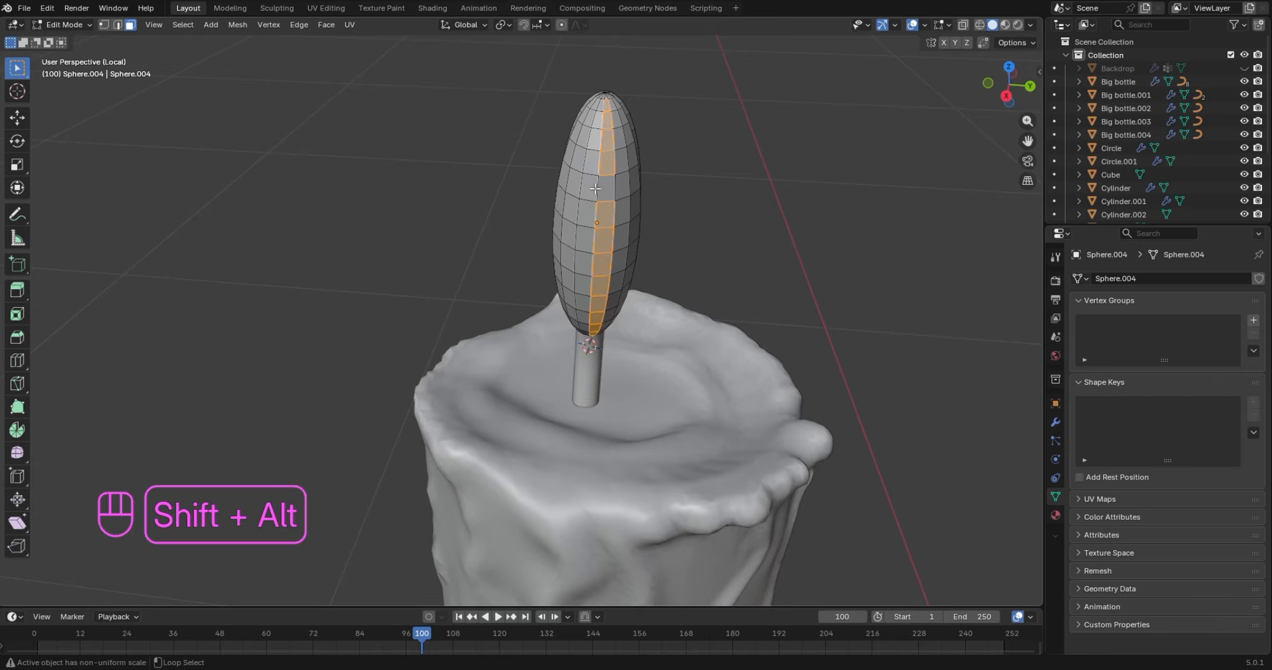
pyautogui.keyDown('alt'); pyautogui.keyDown('shift'); pyautogui.click(597, 185); pyautogui.keyUp('shift'); pyautogui.keyUp('alt')
pyautogui.keyDown('alt'); pyautogui.keyDown('shift'); pyautogui.click(595, 171); pyautogui.keyUp('shift'); pyautogui.keyUp('alt')
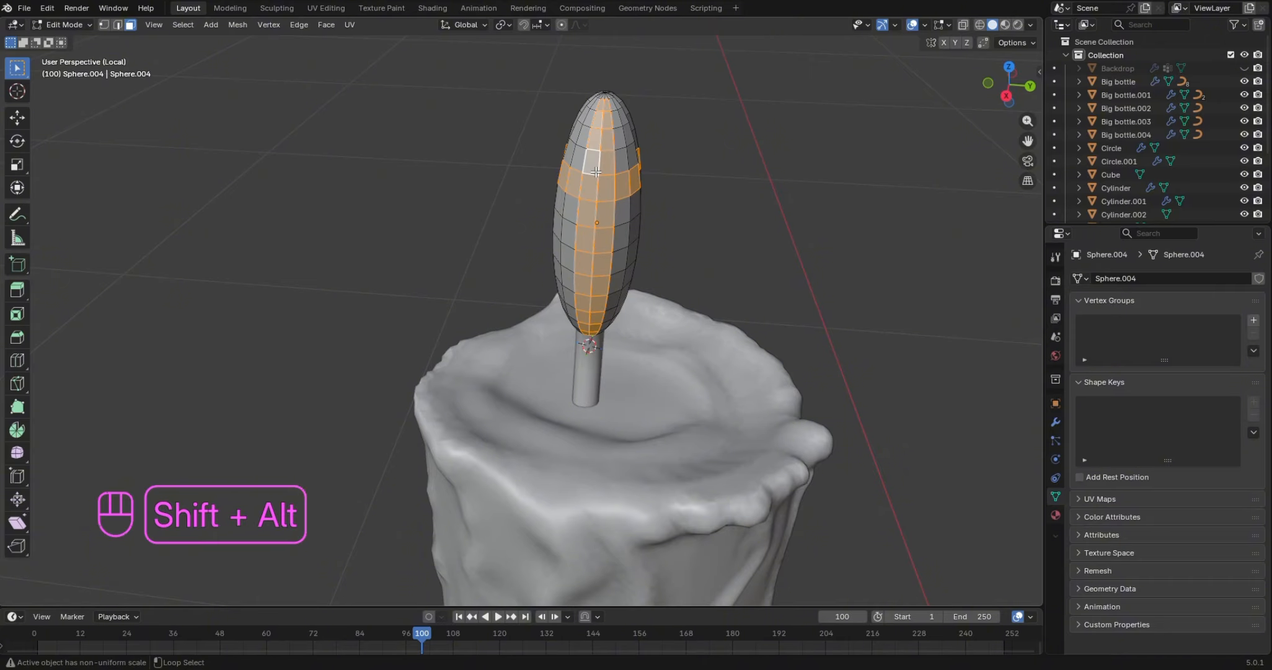
pyautogui.keyDown('alt'); pyautogui.keyDown('shift'); pyautogui.click(595, 172); pyautogui.keyUp('shift'); pyautogui.keyUp('alt')
pyautogui.keyDown('alt'); pyautogui.keyDown('shift'); pyautogui.click(596, 172); pyautogui.keyUp('shift'); pyautogui.keyUp('alt')
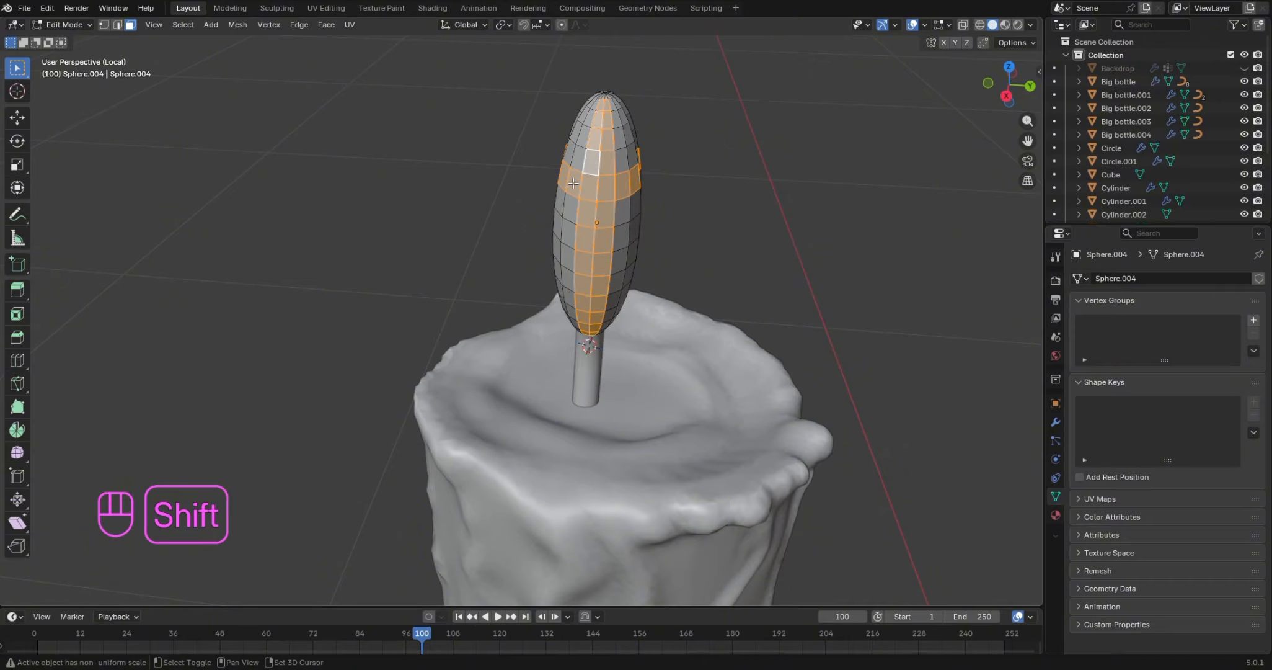
# Deselect the stray horizontal ring of faces around the flame, keeping only the two vertical strips on the +X side
pyautogui.keyDown('shift'); pyautogui.click(572, 183); pyautogui.keyUp('shift')
pyautogui.keyDown('shift'); pyautogui.click(566, 176); pyautogui.keyUp('shift')
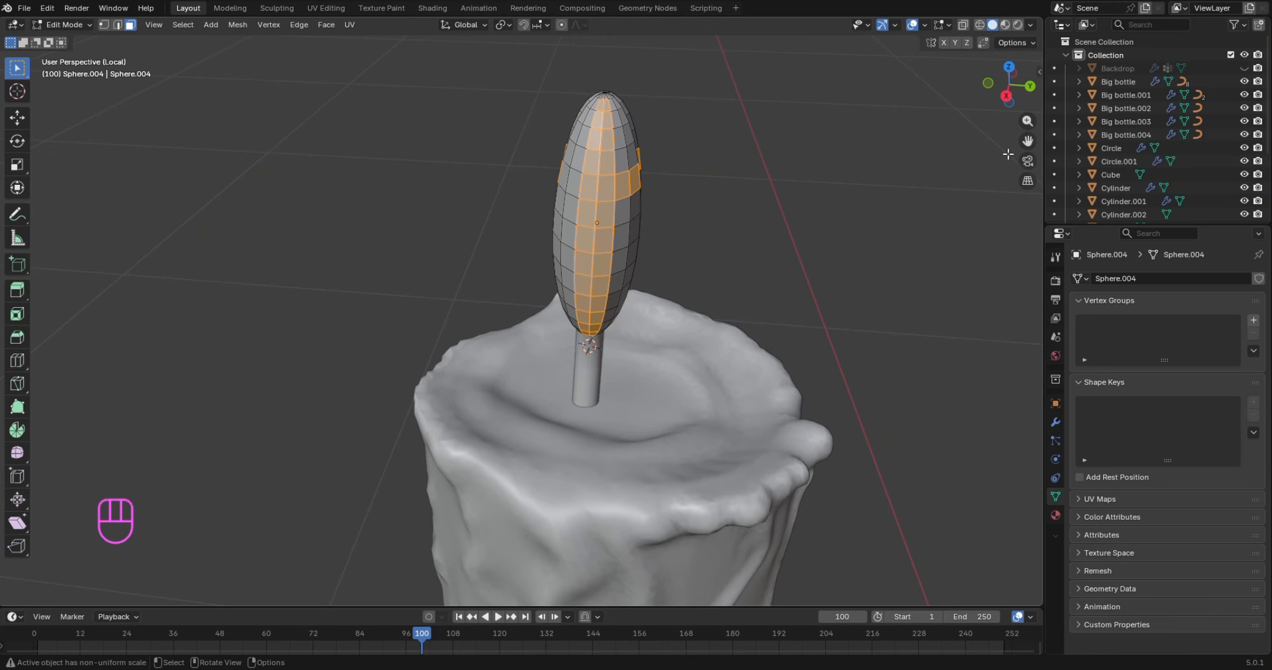
pyautogui.moveTo(988, 85); pyautogui.dragTo(1198, 117)
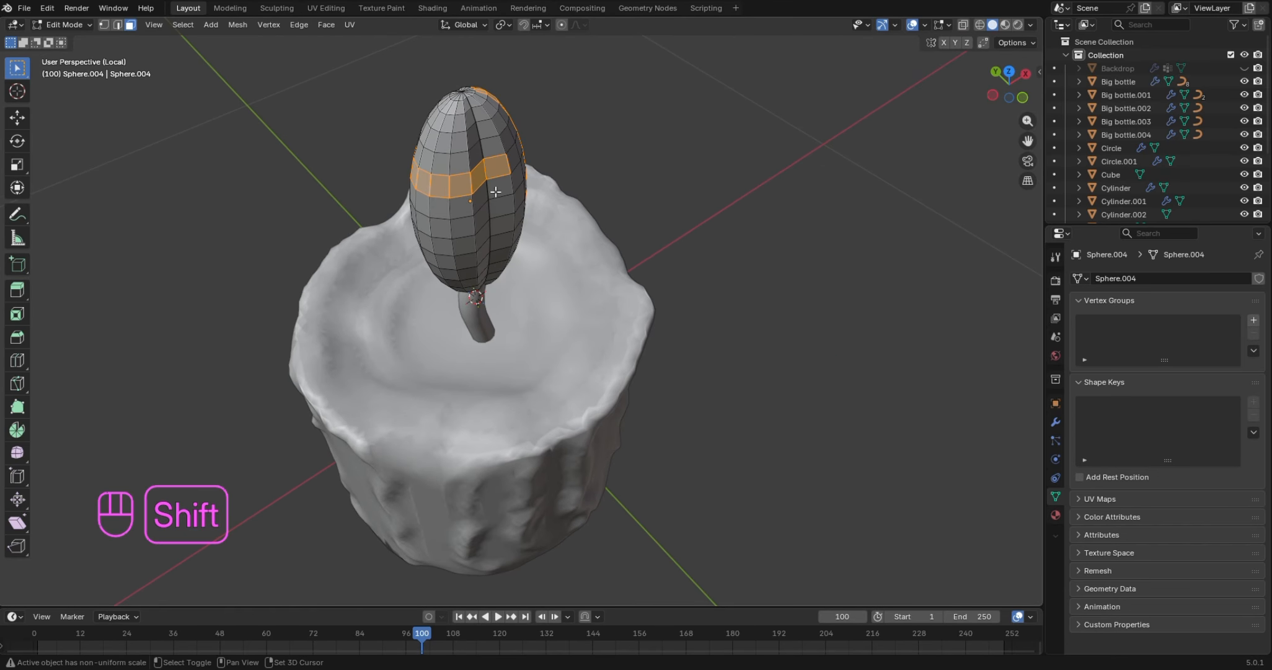
pyautogui.keyDown('shift'); pyautogui.click(483, 180); pyautogui.keyUp('shift')
pyautogui.press('c')
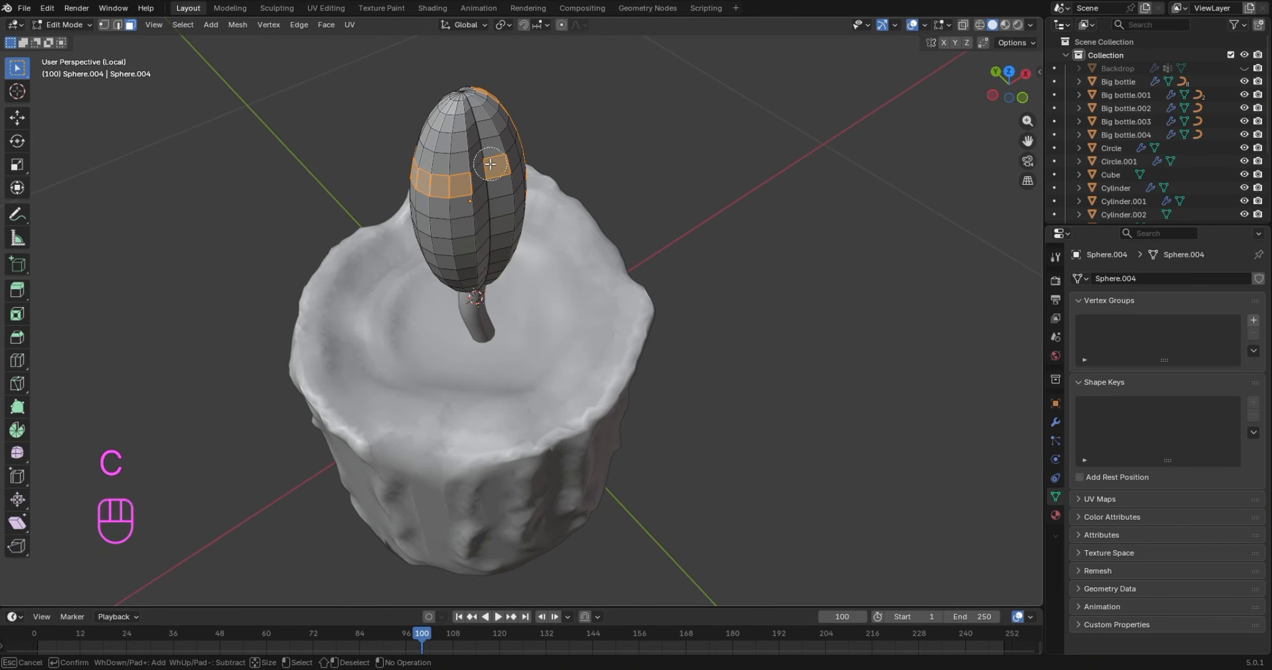
pyautogui.keyDown('shift'); pyautogui.moveTo(493, 167); pyautogui.dragTo(422, 184); pyautogui.keyUp('shift')
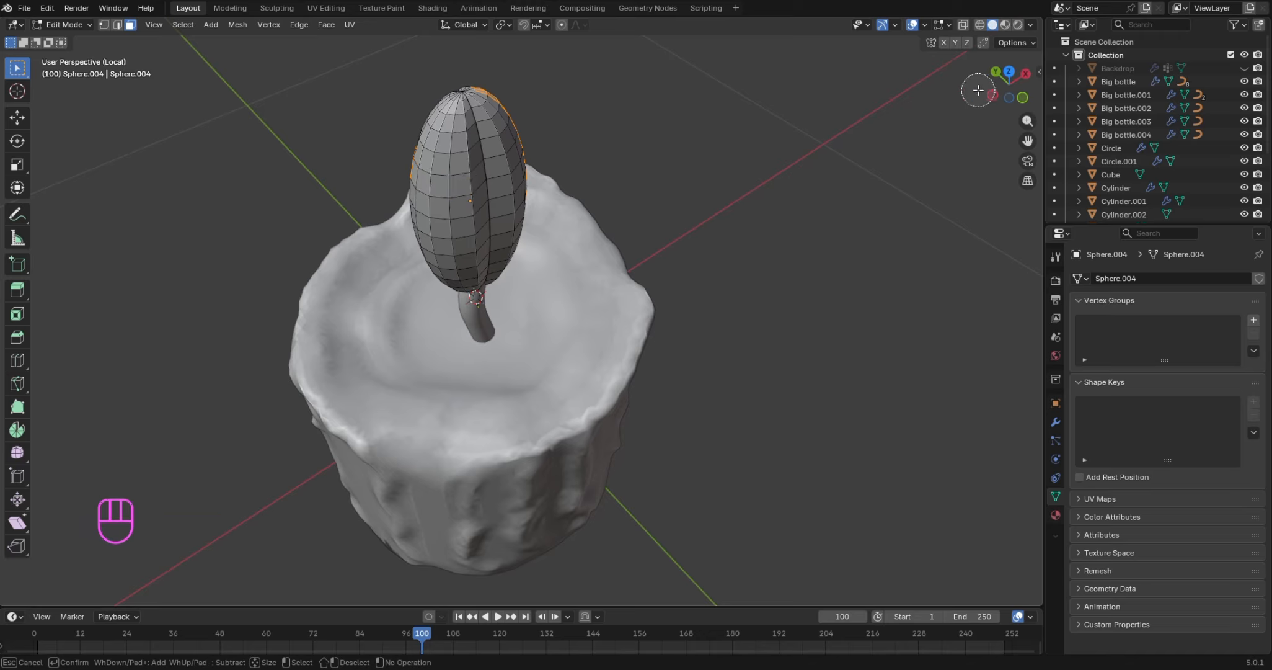
pyautogui.rightClick(1002, 90)
pyautogui.moveTo(997, 93)
pyautogui.mouseDown()
pyautogui.moveTo(1106, 94)
pyautogui.moveTo(899, 143)
pyautogui.moveTo(659, 249)
pyautogui.moveTo(605, 216)
pyautogui.moveTo(483, 229)
pyautogui.mouseUp()
pyautogui.press('c')
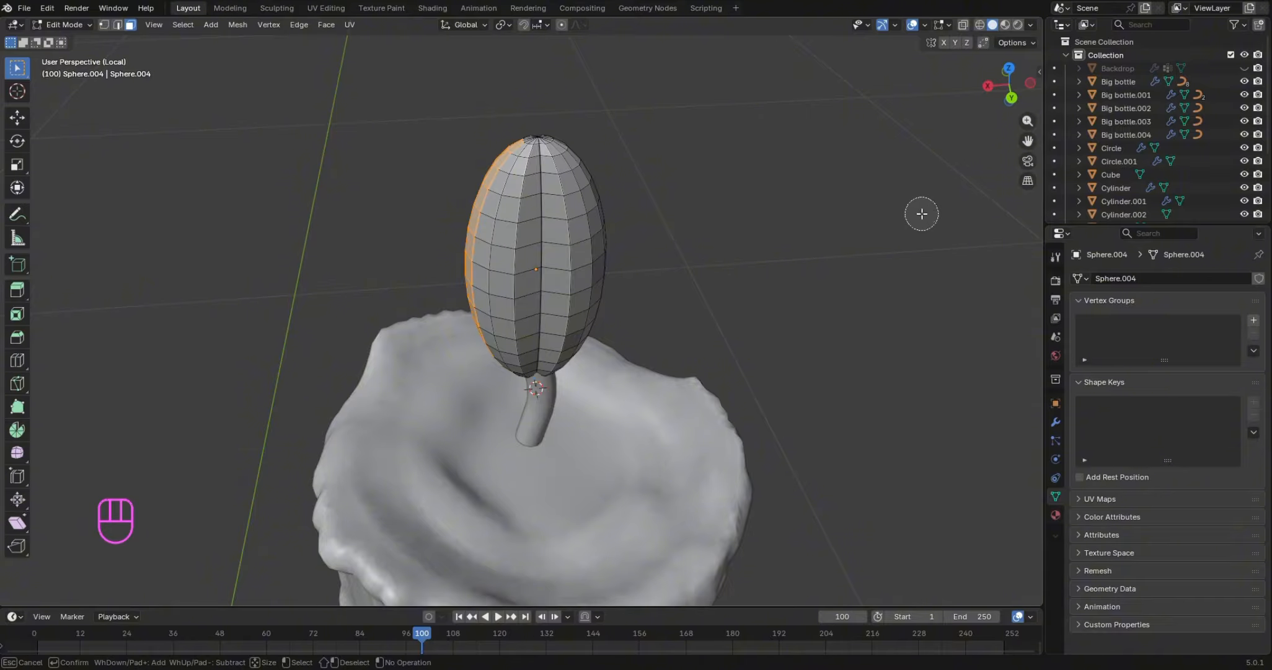
pyautogui.press('Escape')
pyautogui.moveTo(1000, 95); pyautogui.dragTo(1128, 90)
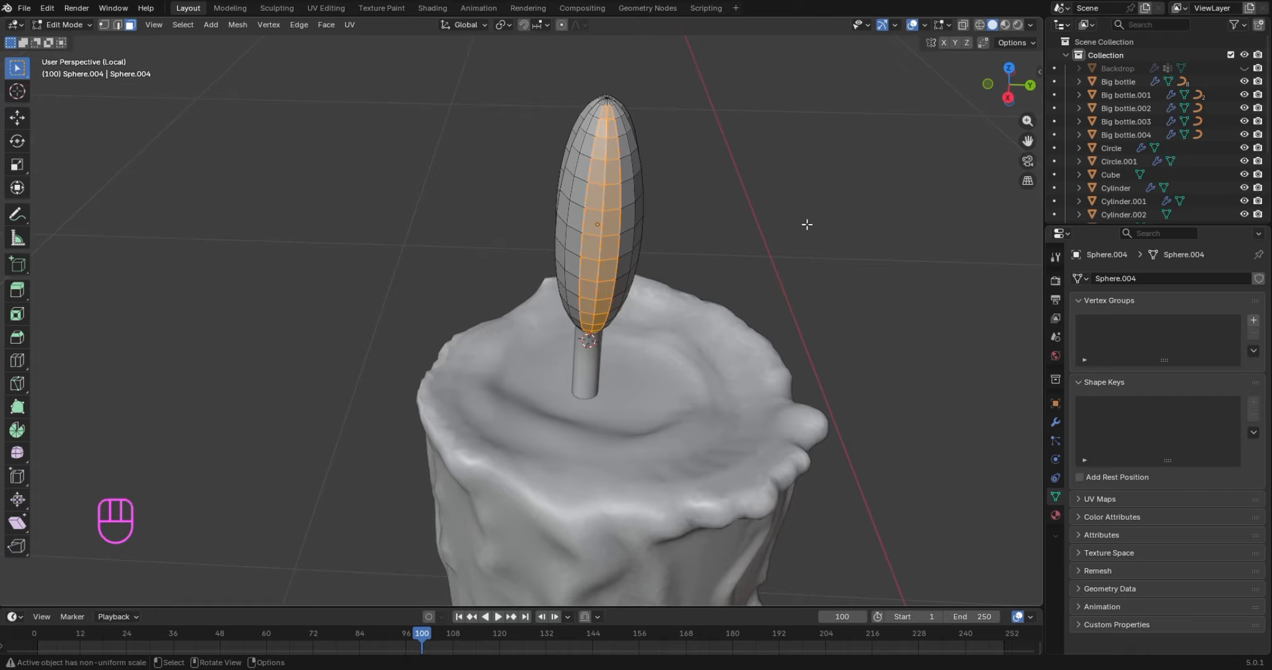
# Try to scale the two selected face strips along X and check the flame in front view
pyautogui.press('s')
pyautogui.press('x')
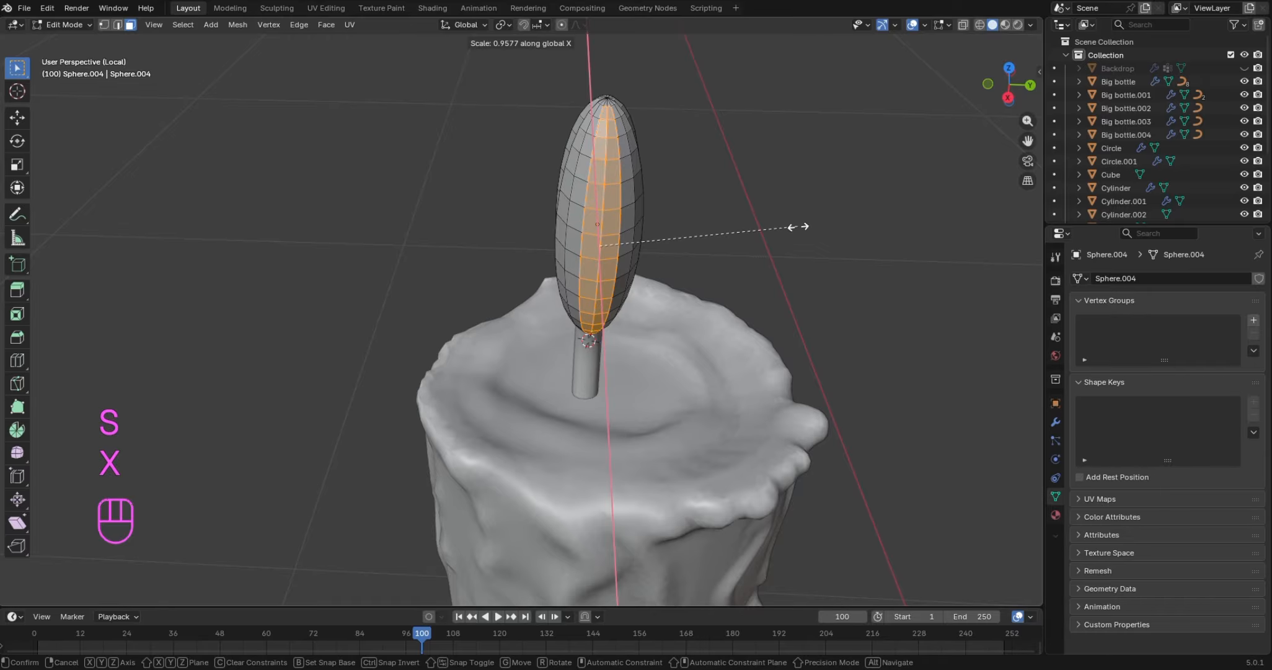
pyautogui.click(798, 227)
pyautogui.press('KP_1')
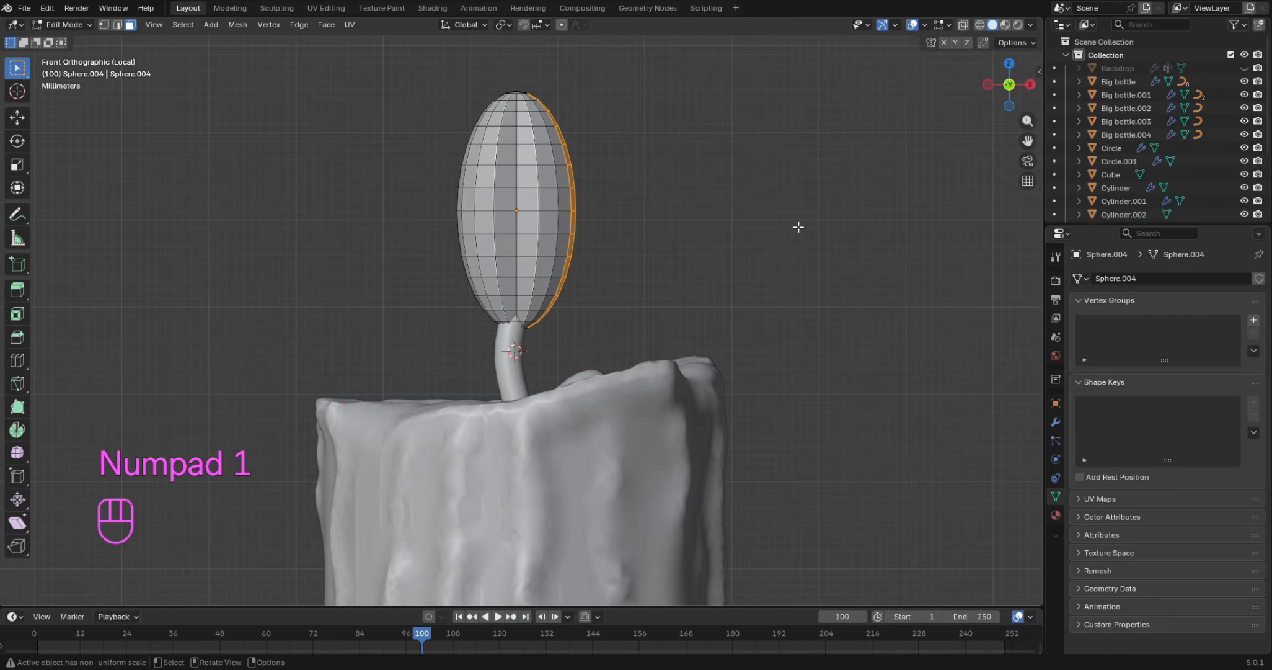
# Grow the +X side face selection by one ring and scale it to 0.753 along Y
pyautogui.moveTo(1001, 86); pyautogui.dragTo(817, 326)
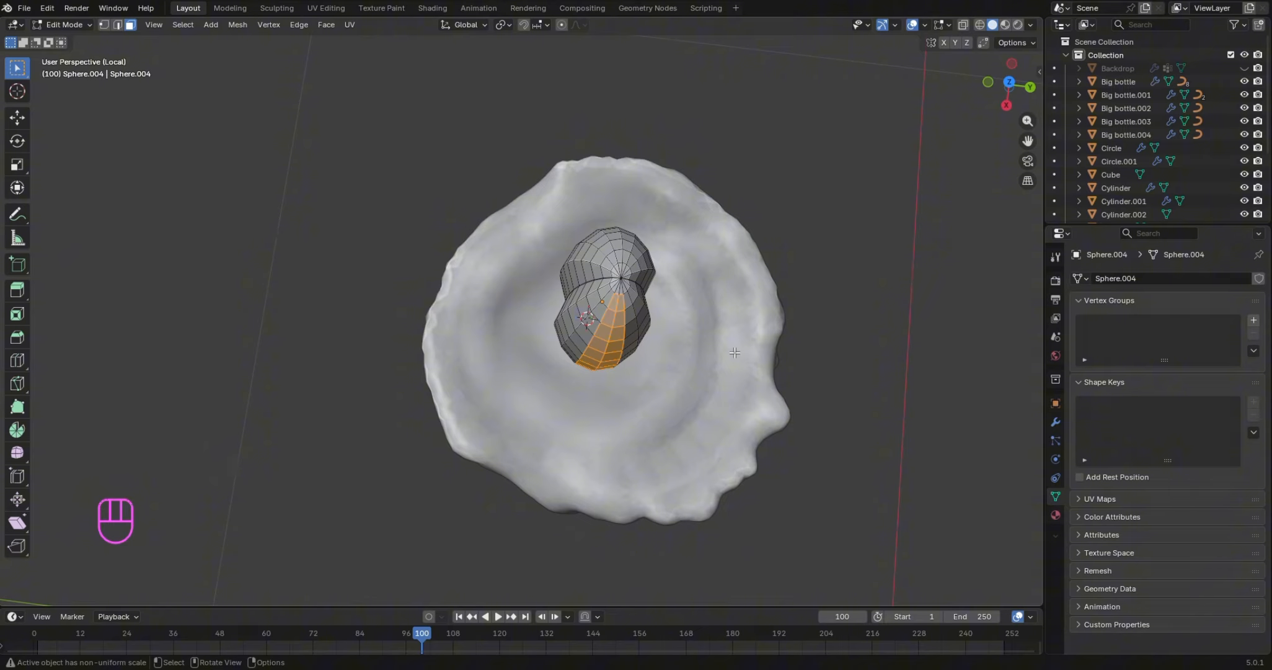
pyautogui.press('ctrl+KP_Add')
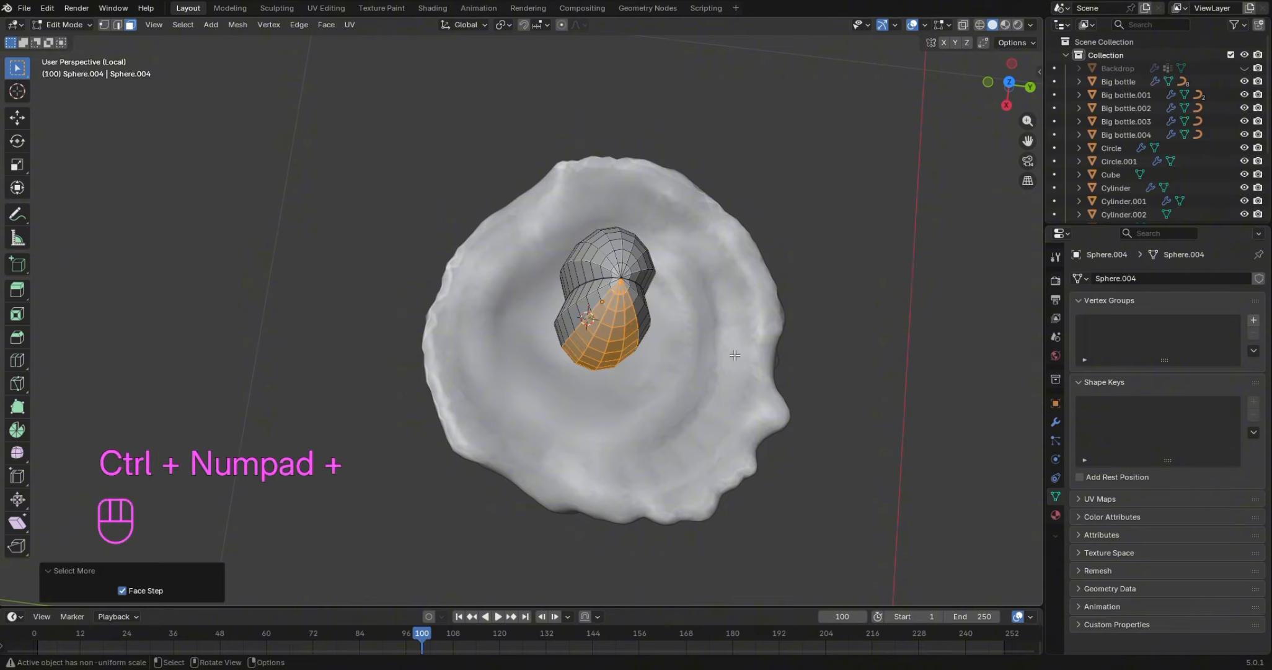
pyautogui.press('s')
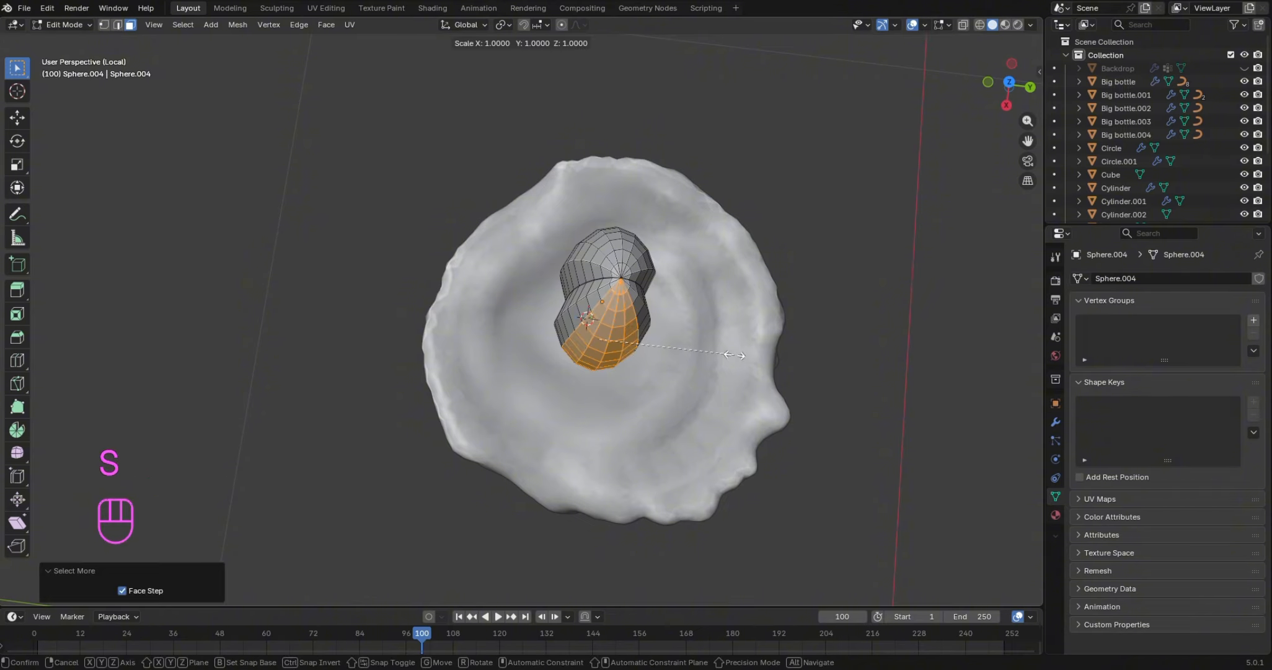
pyautogui.press('y')
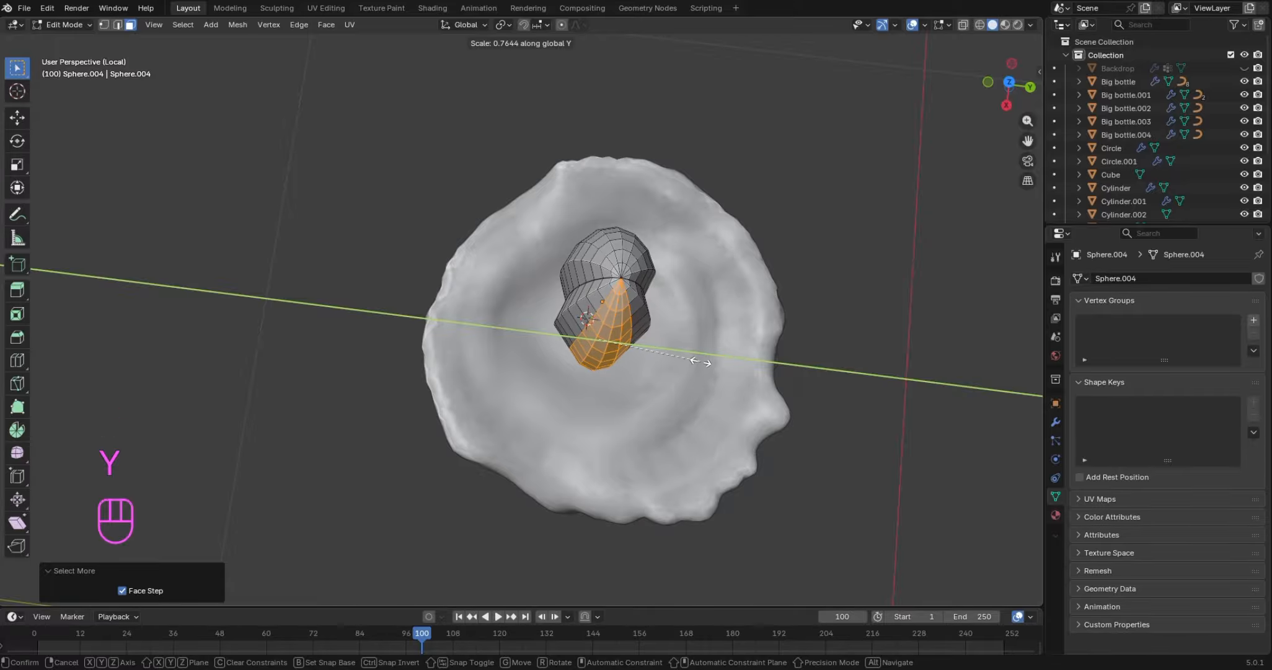
pyautogui.click(699, 364)
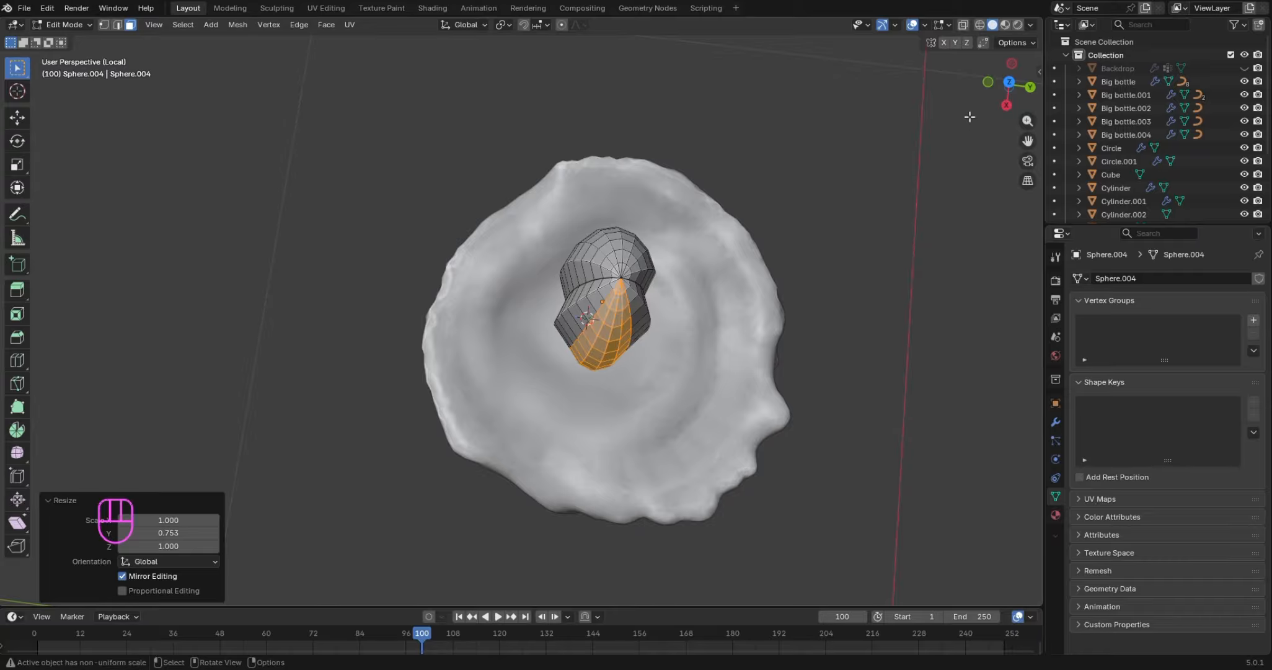
# Select the two adjacent vertical face strips on the flame's -X side and scale them to 0.791 along Y
pyautogui.moveTo(992, 99)
pyautogui.mouseDown()
pyautogui.moveTo(1001, 61)
pyautogui.moveTo(996, 103)
pyautogui.moveTo(1007, 87)
pyautogui.moveTo(996, 86)
pyautogui.mouseUp()
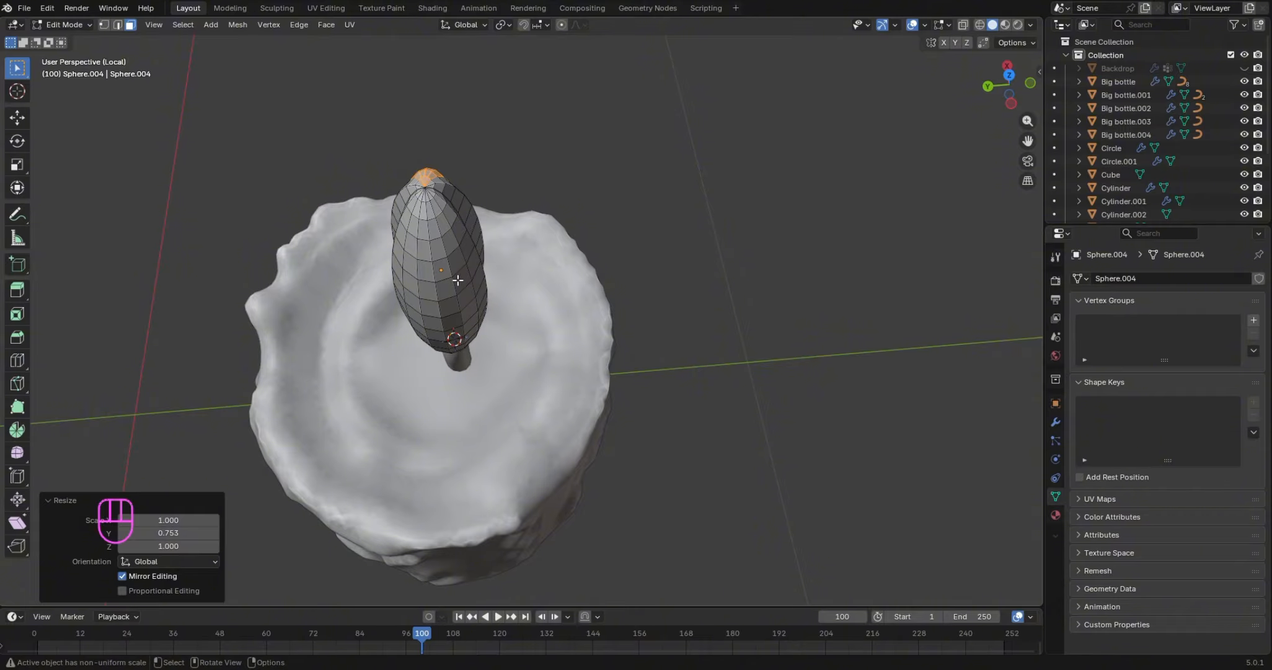
pyautogui.click(442, 295)
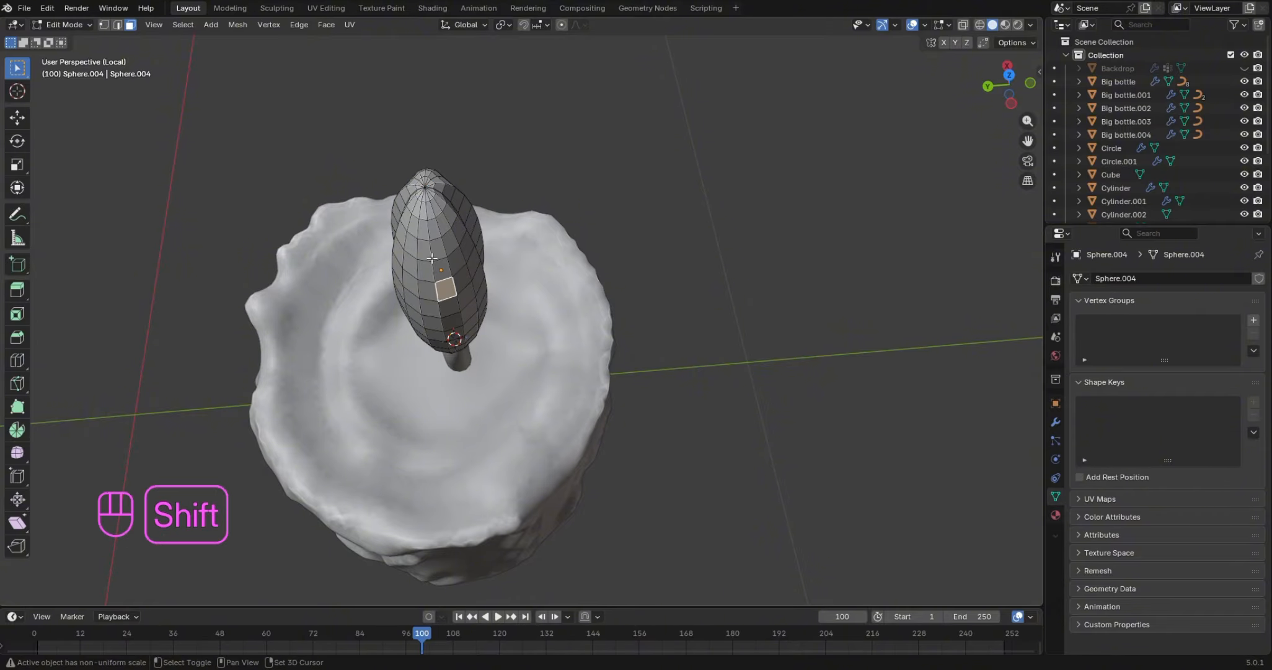
pyautogui.keyDown('alt'); pyautogui.keyDown('shift'); pyautogui.click(441, 266); pyautogui.keyUp('shift'); pyautogui.keyUp('alt')
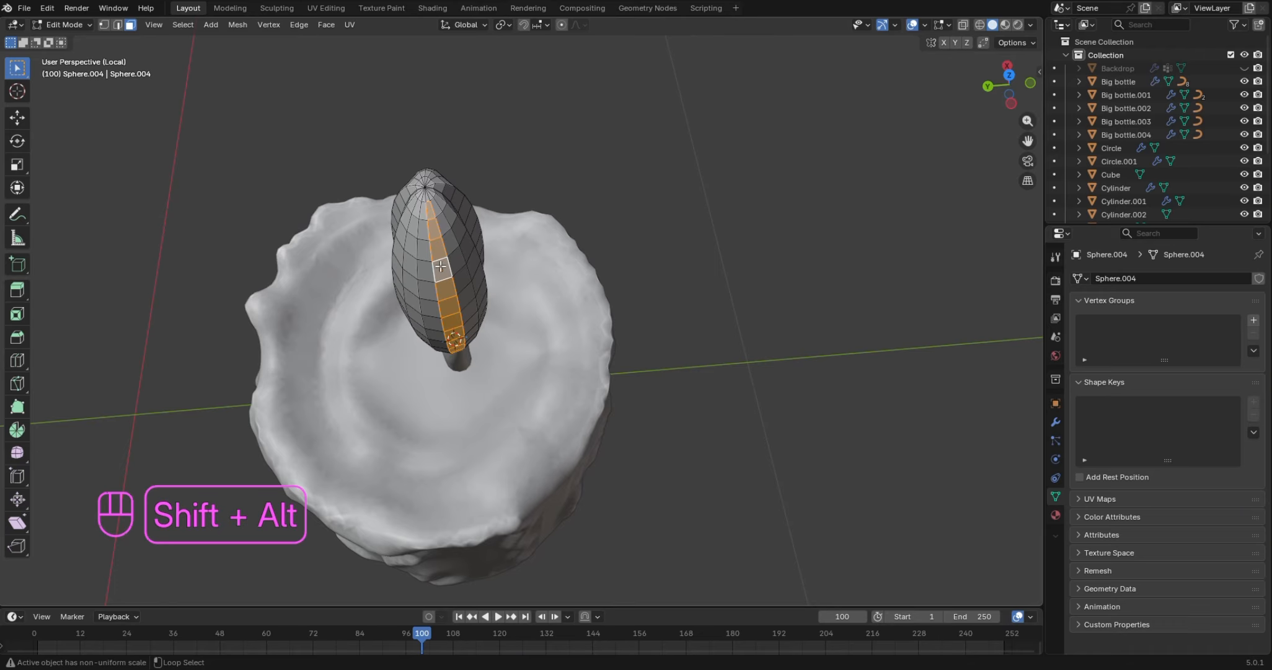
pyautogui.keyDown('alt'); pyautogui.keyDown('shift'); pyautogui.click(425, 274); pyautogui.keyUp('shift'); pyautogui.keyUp('alt')
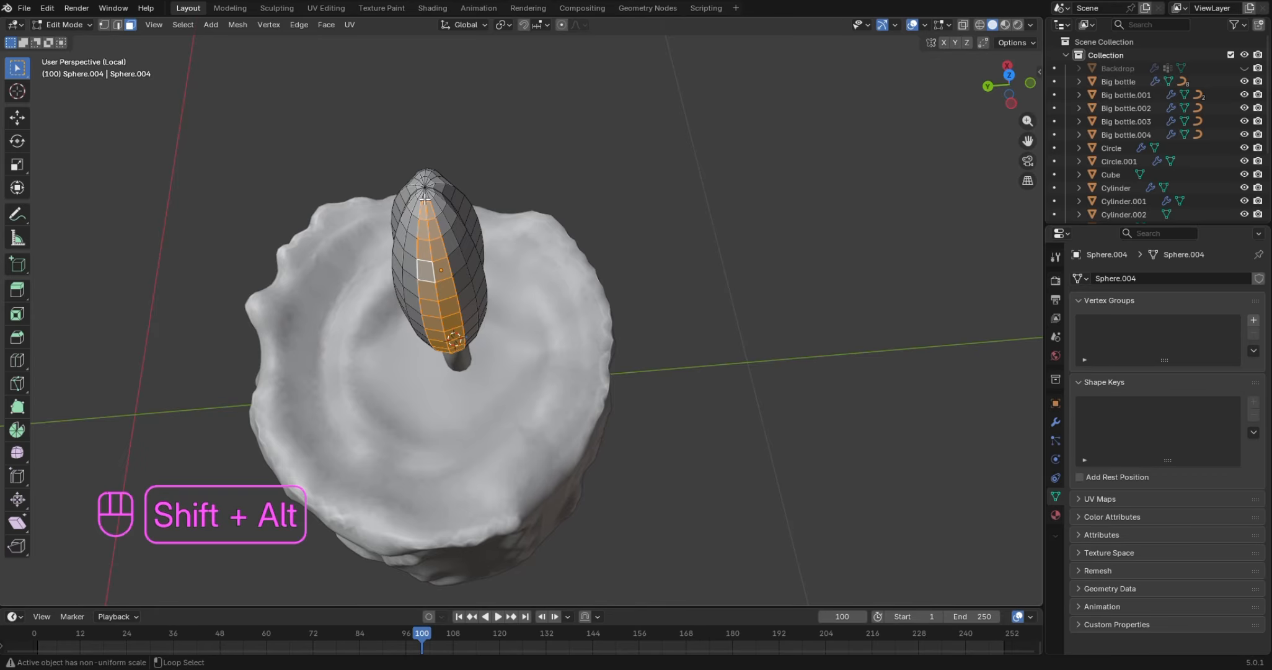
pyautogui.press('s')
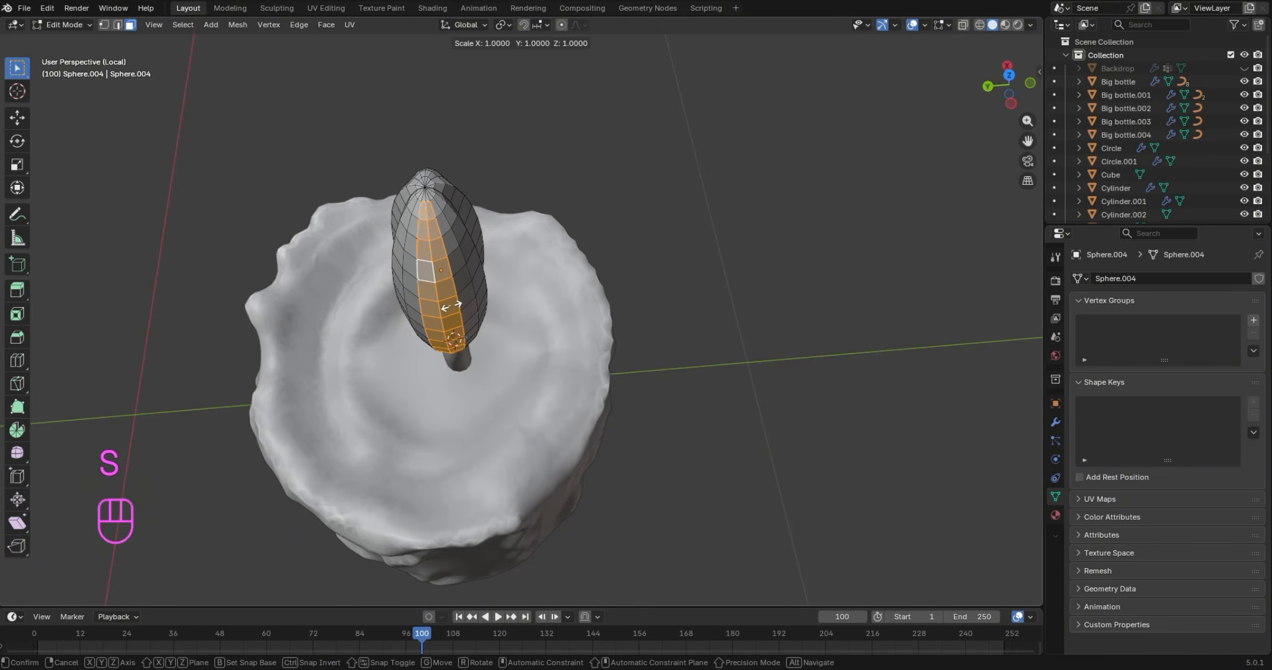
pyautogui.press('y')
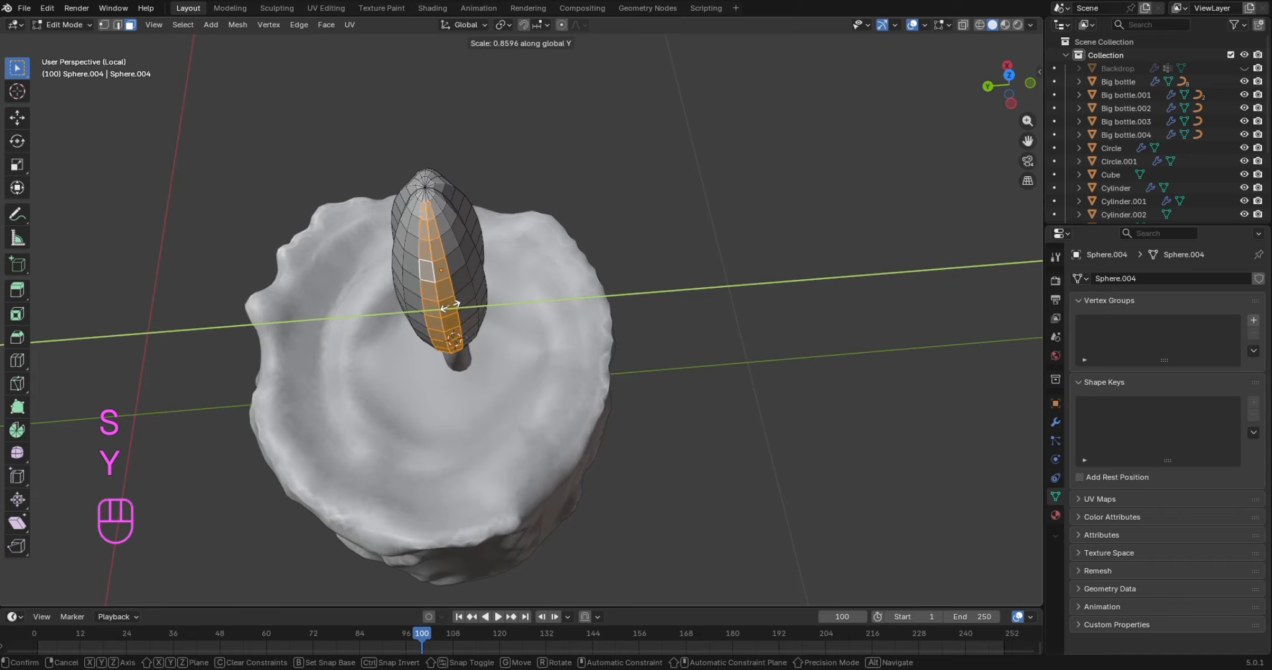
pyautogui.click(449, 304)
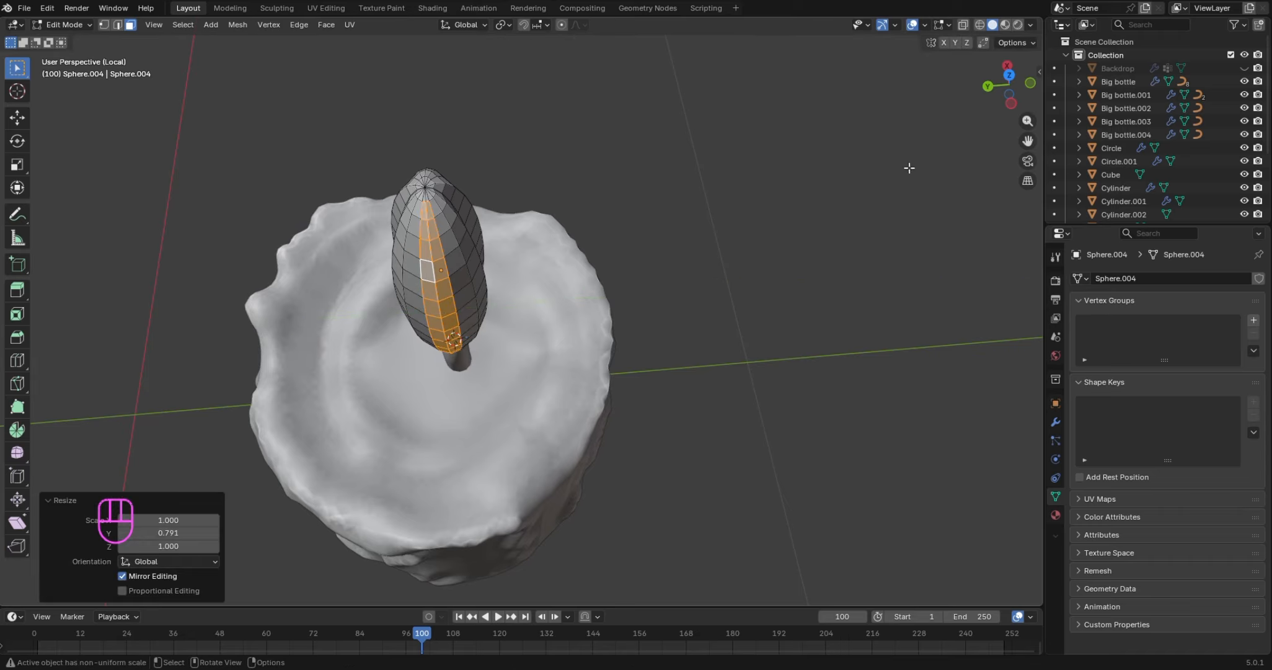
# In edge selection, scale the two vertical edge loops flanking the flame's -X strips to 0.781 along Y and check the front view
pyautogui.moveTo(1008, 85); pyautogui.dragTo(781, 175)
pyautogui.press('2')
pyautogui.click(677, 204)
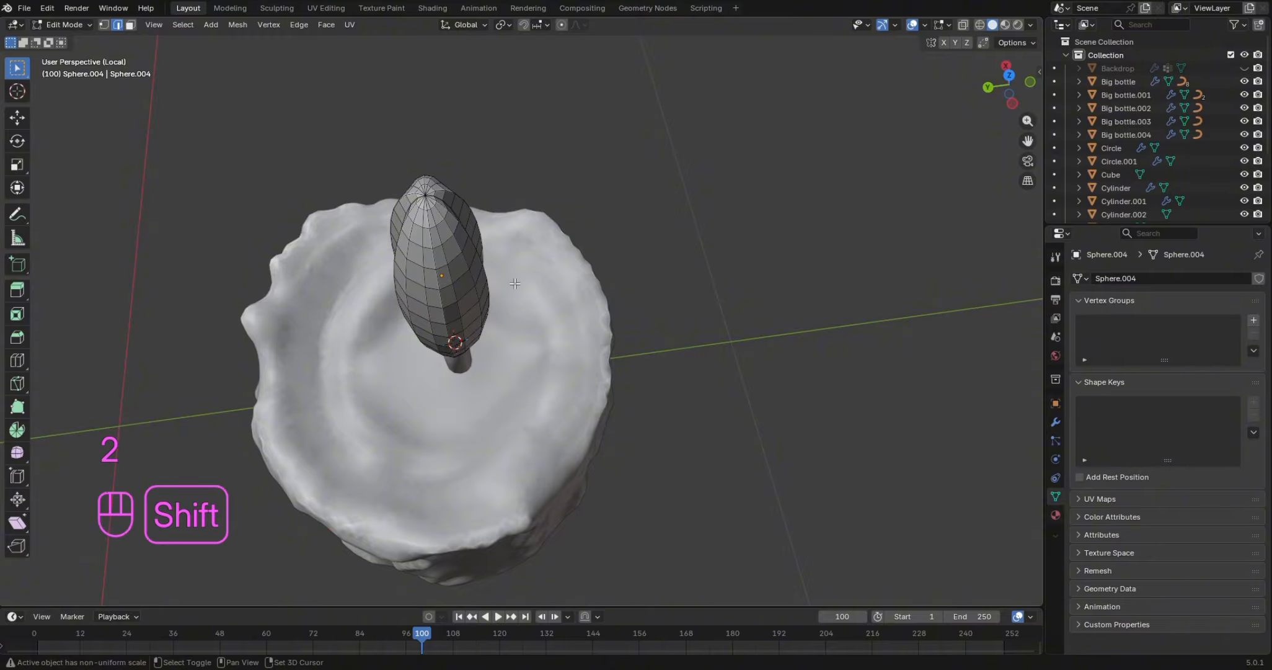
pyautogui.keyDown('alt'); pyautogui.keyDown('shift'); pyautogui.click(478, 274); pyautogui.keyUp('shift'); pyautogui.keyUp('alt')
pyautogui.keyDown('alt'); pyautogui.keyDown('shift'); pyautogui.click(476, 274); pyautogui.keyUp('shift'); pyautogui.keyUp('alt')
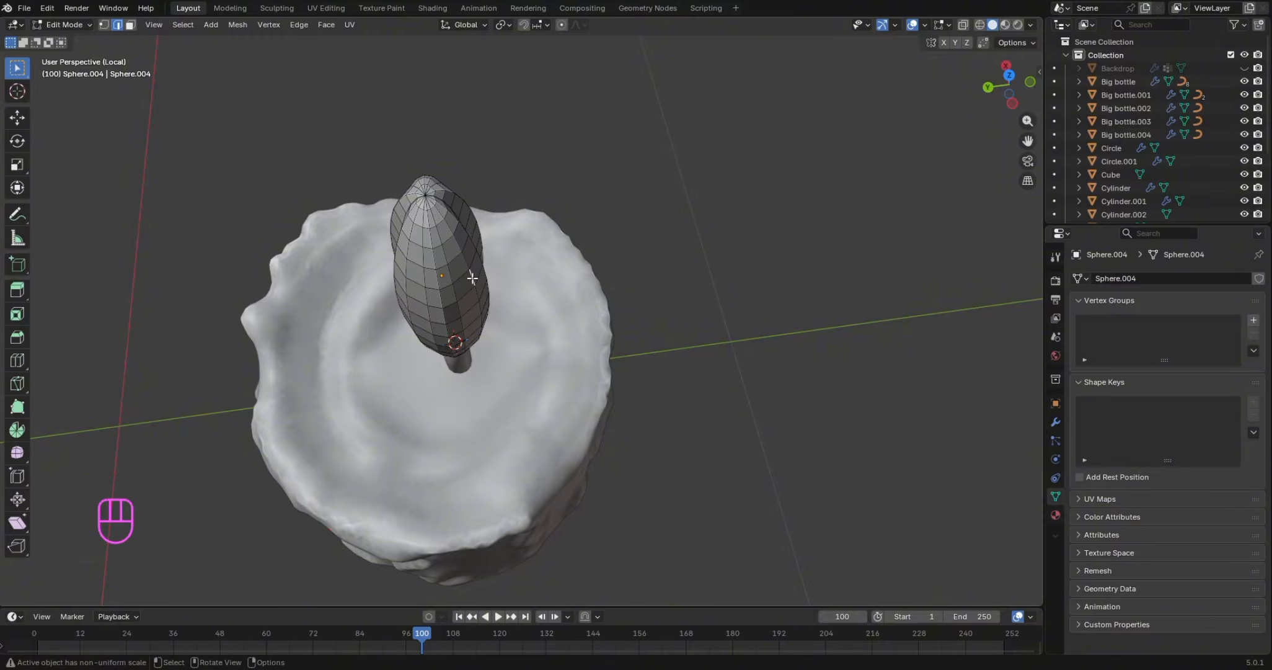
pyautogui.keyDown('alt'); pyautogui.keyDown('shift'); pyautogui.click(470, 269); pyautogui.keyUp('shift'); pyautogui.keyUp('alt')
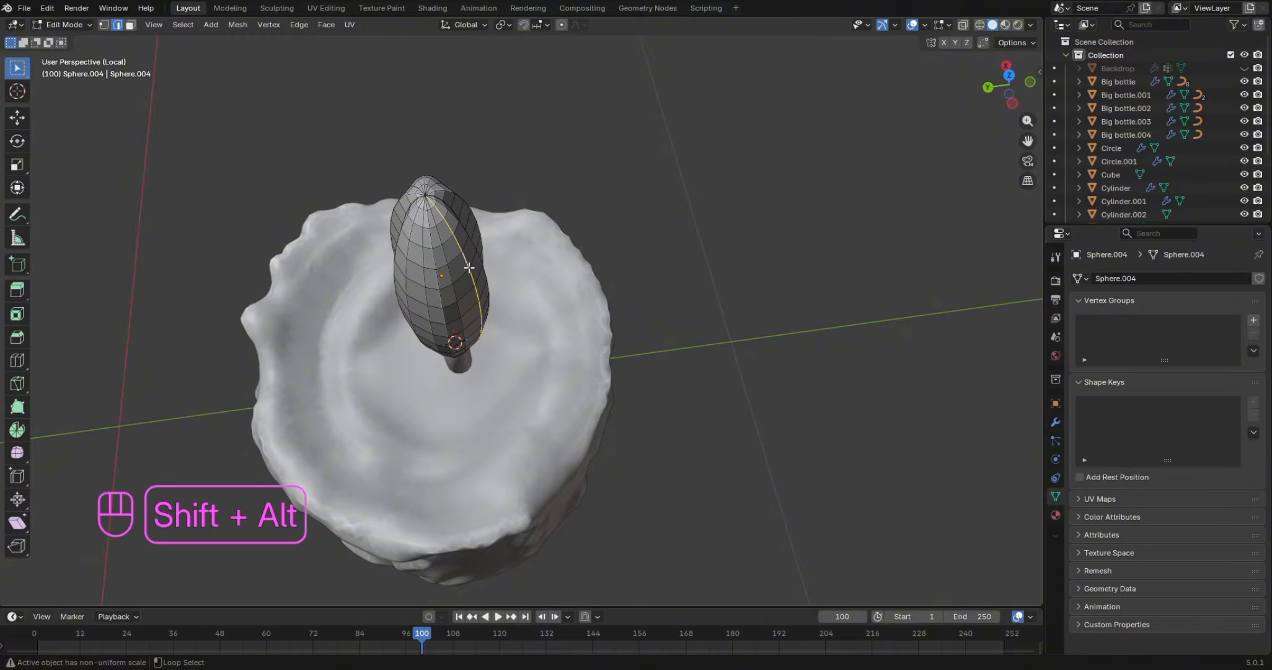
pyautogui.keyDown('alt'); pyautogui.keyDown('shift'); pyautogui.click(405, 267); pyautogui.keyUp('shift'); pyautogui.keyUp('alt')
pyautogui.press('s')
pyautogui.press('y')
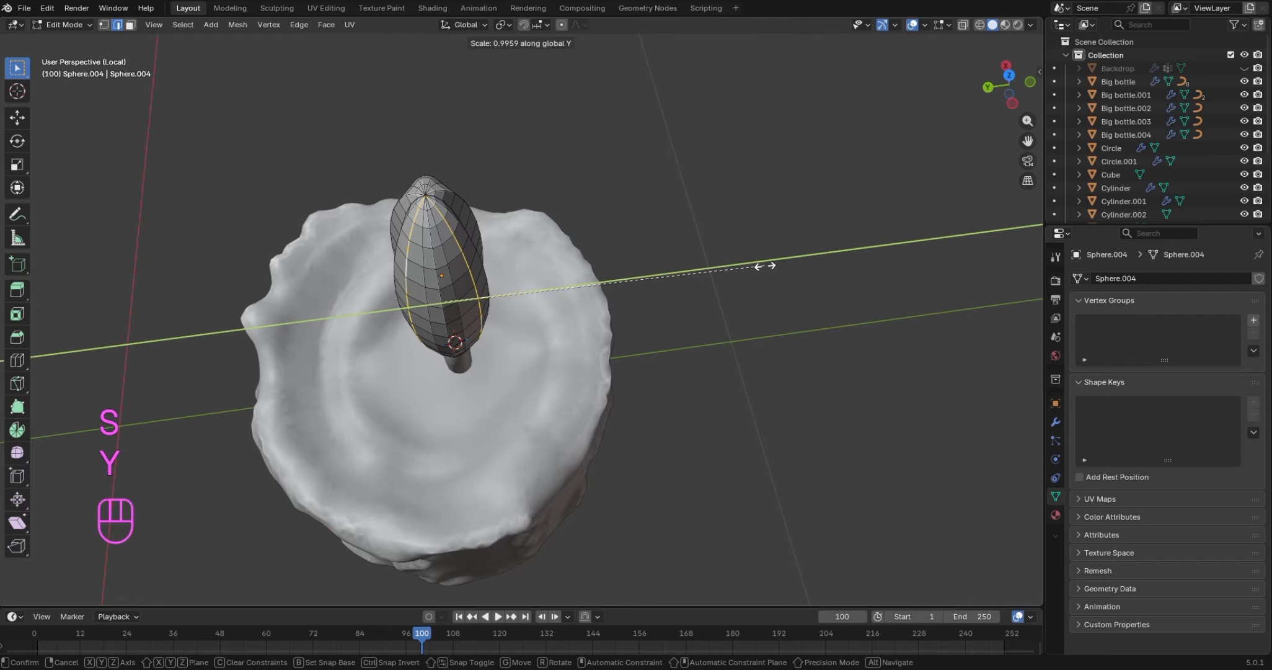
pyautogui.click(694, 264)
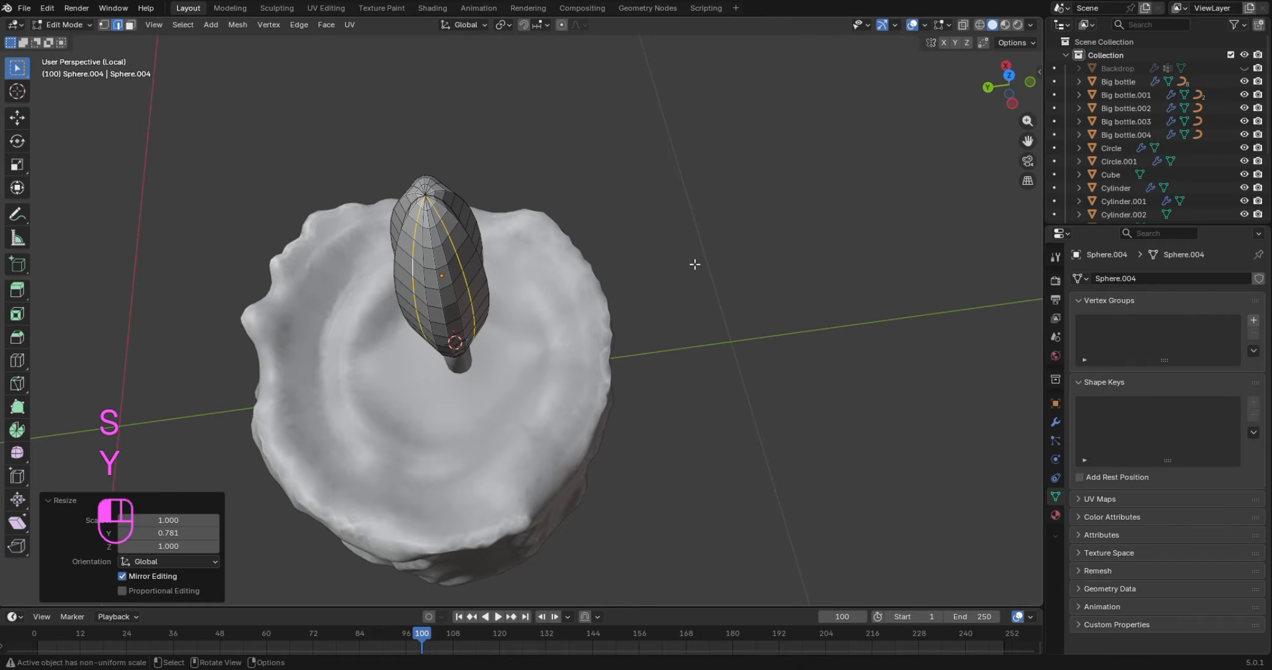
pyautogui.click(784, 244)
pyautogui.press('KP_1')
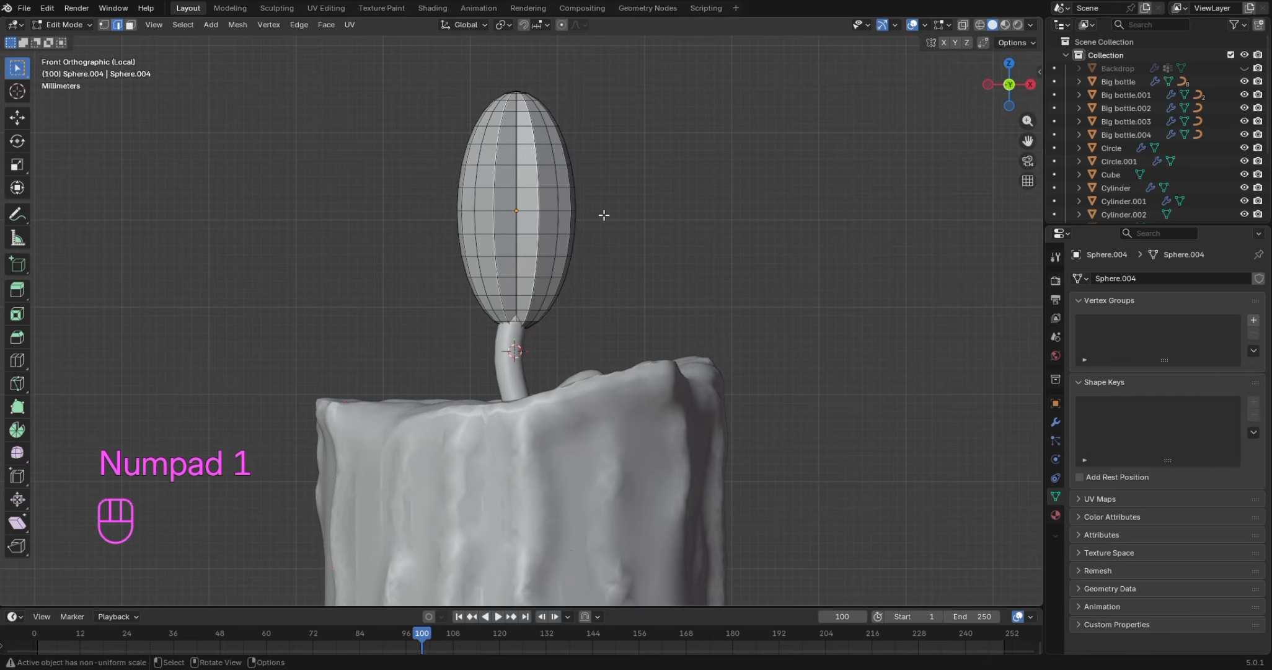
# Select the horizontal edge loop around the flame's middle and try to move it -0.001143 m along X
pyautogui.keyDown('alt'); pyautogui.keyDown('shift'); pyautogui.click(571, 212); pyautogui.keyUp('shift'); pyautogui.keyUp('alt')
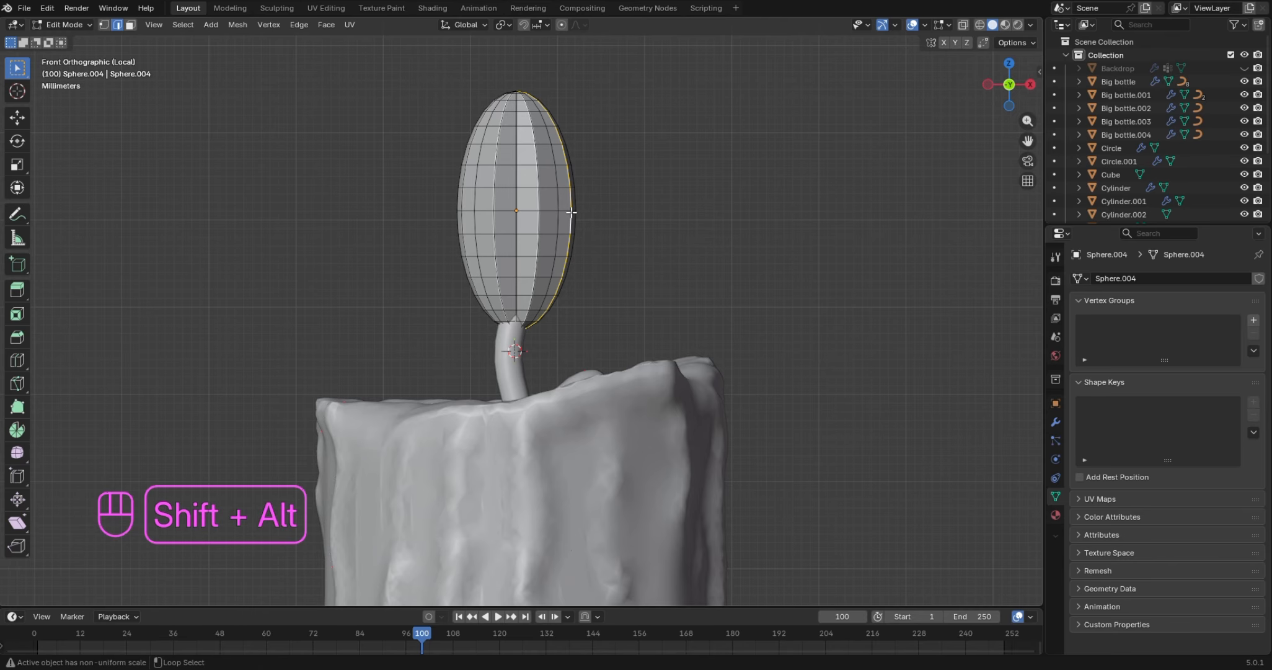
pyautogui.click(626, 211)
pyautogui.keyDown('alt'); pyautogui.keyDown('shift'); pyautogui.click(552, 207); pyautogui.keyUp('shift'); pyautogui.keyUp('alt')
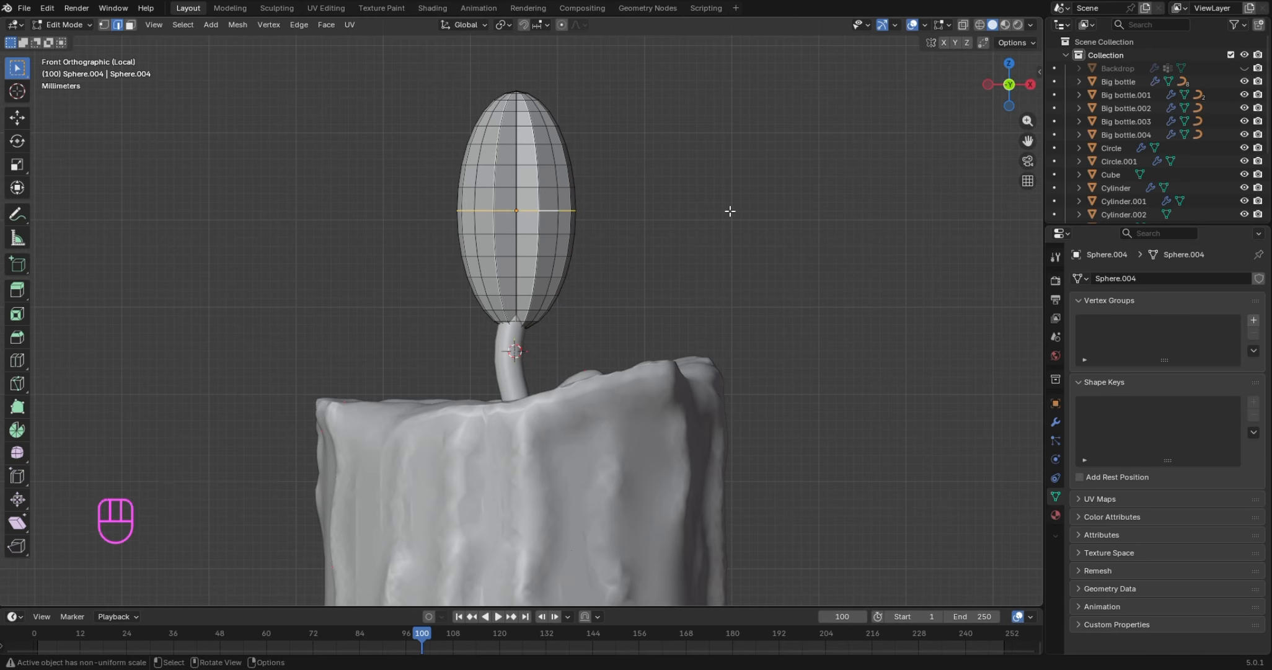
pyautogui.press('g')
pyautogui.press('x')
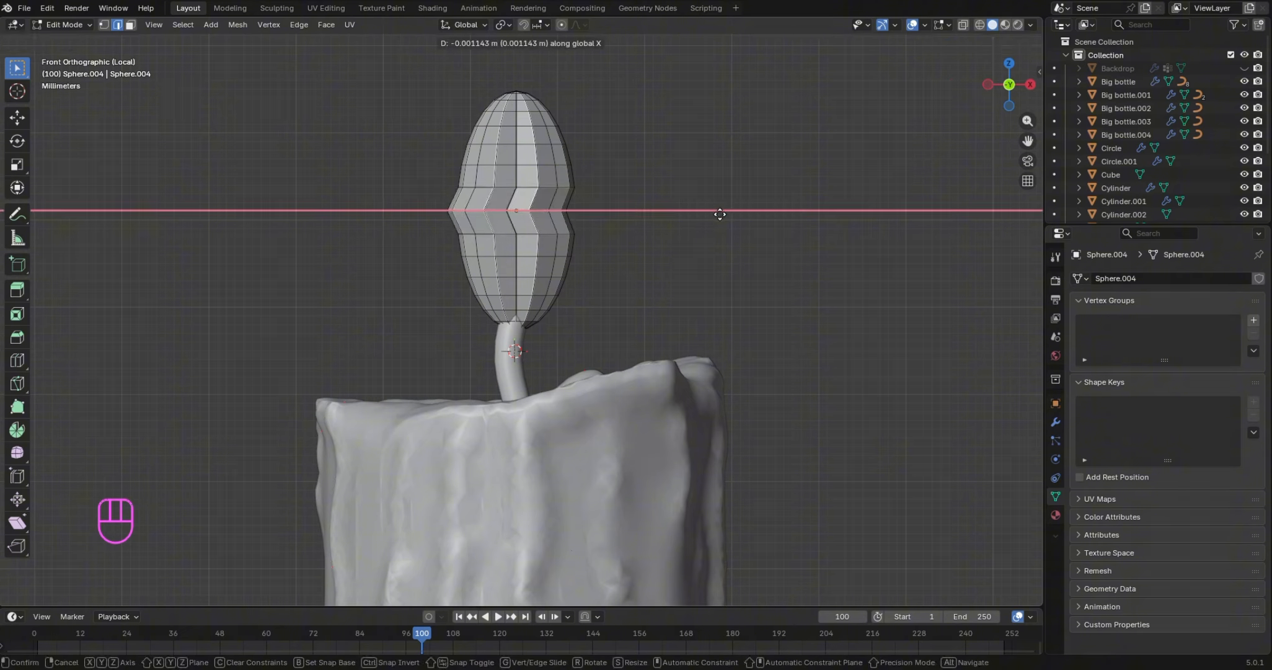
pyautogui.click(720, 214)
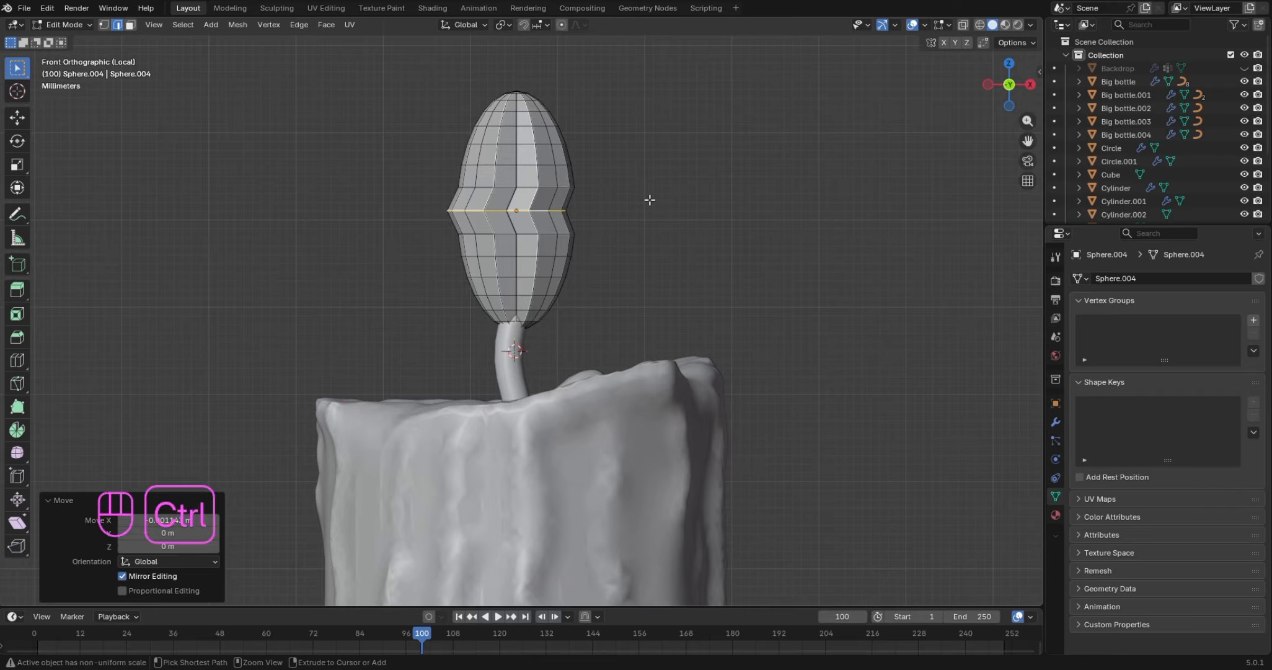
pyautogui.hotkey('ctrl', 'z')
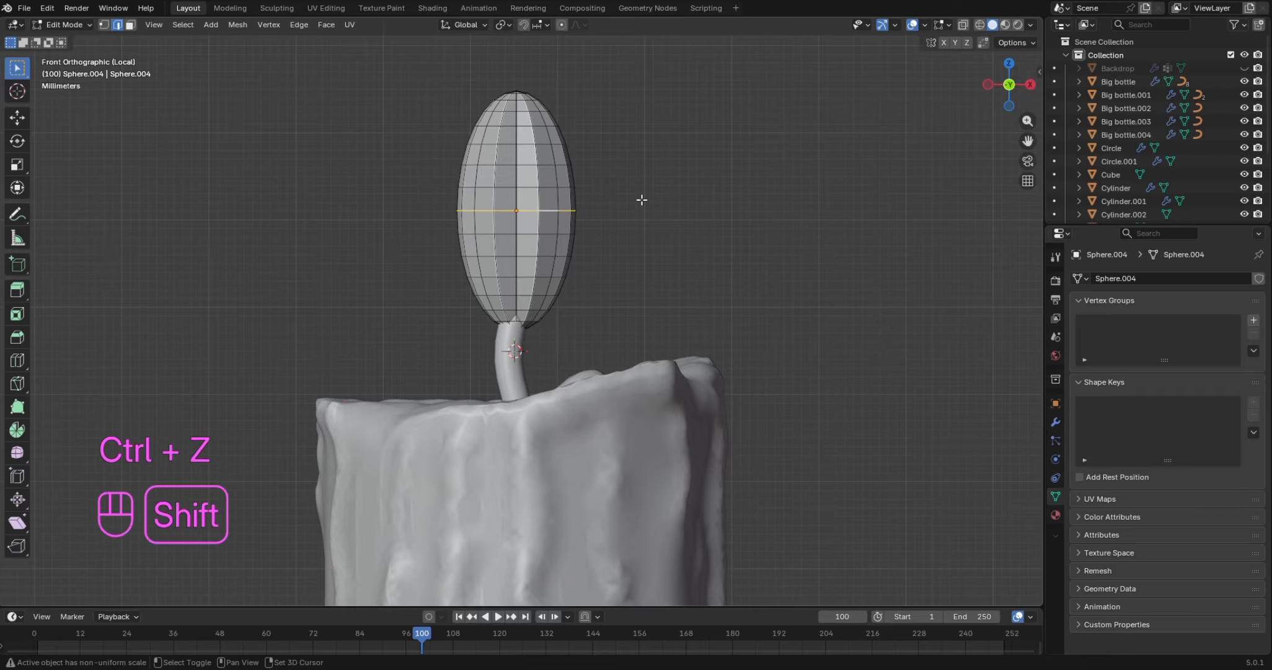
# Add the edge loops directly above and below the flame's middle loop to the selection and try to move all three along X
pyautogui.keyDown('alt'); pyautogui.keyDown('shift'); pyautogui.click(566, 187); pyautogui.keyUp('shift'); pyautogui.keyUp('alt')
pyautogui.keyDown('alt'); pyautogui.keyDown('shift'); pyautogui.click(573, 235); pyautogui.keyUp('shift'); pyautogui.keyUp('alt')
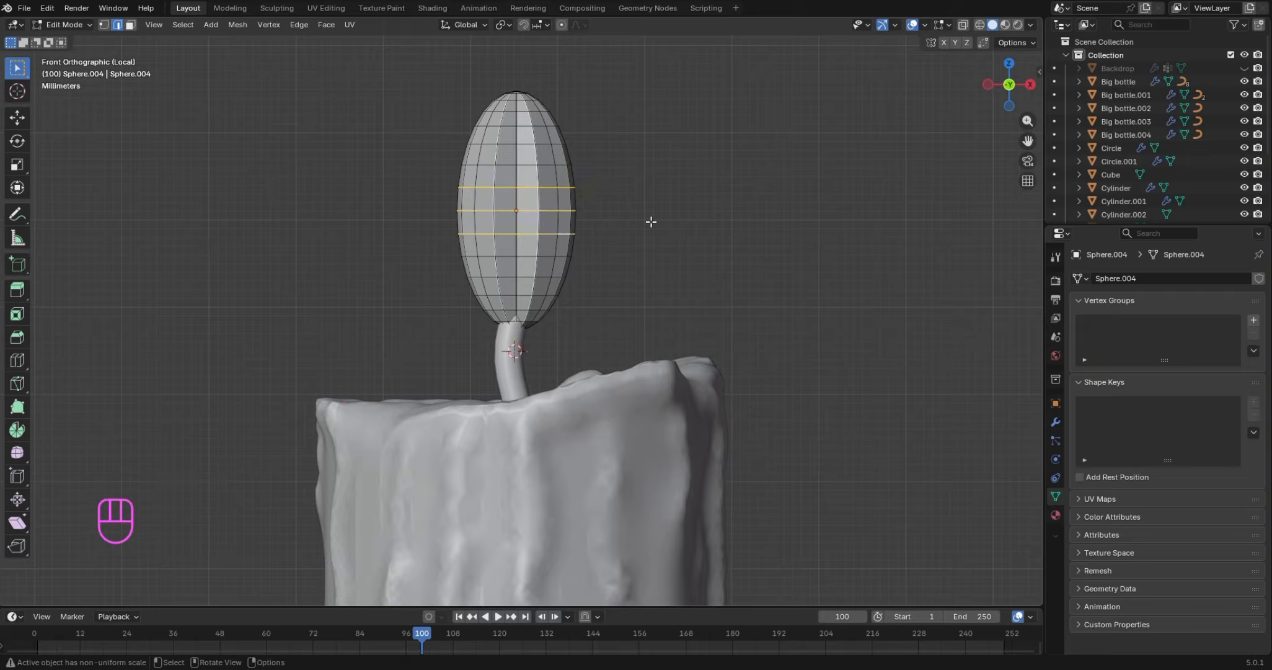
pyautogui.press('g')
pyautogui.press('x')
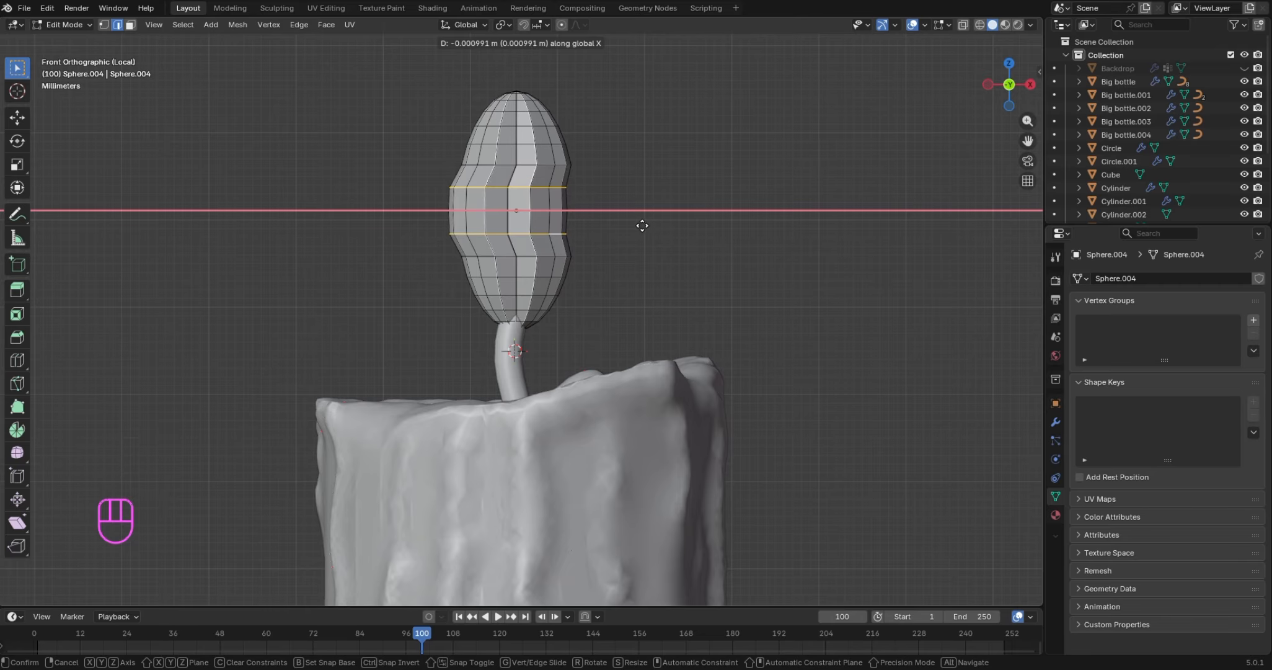
pyautogui.press('Escape')
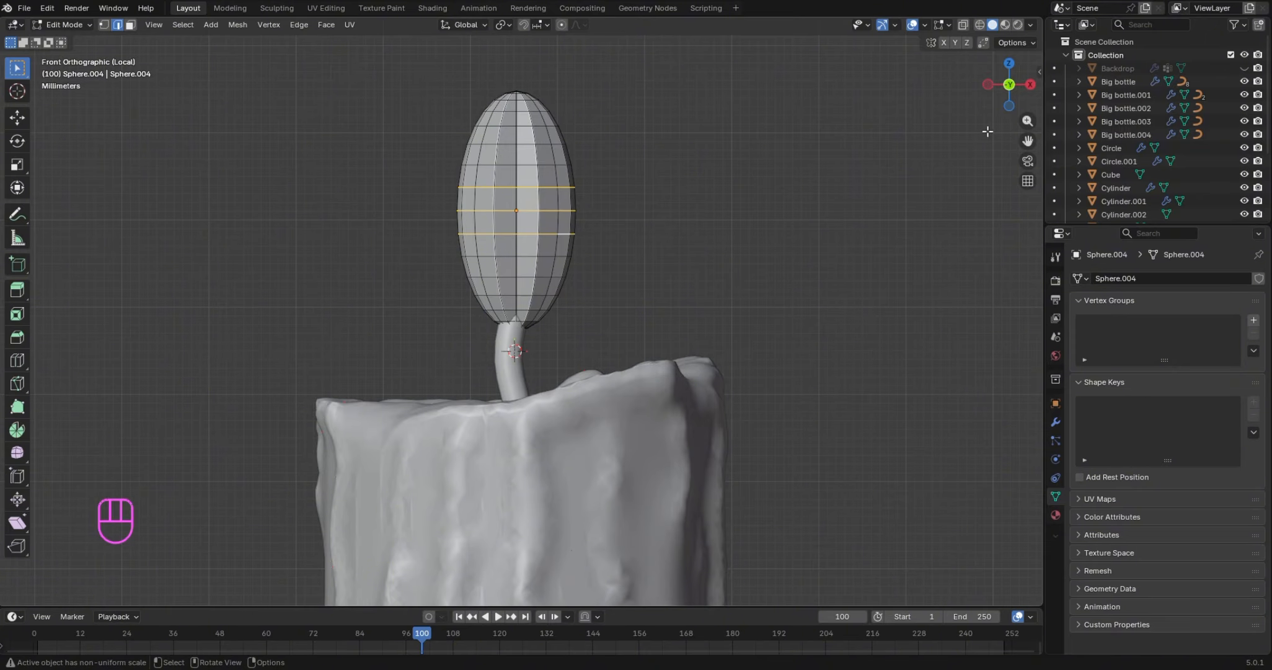
# Turn on proportional editing and move the three middle edge loops -0.002637 m along X with a proportional size of about 0.009 m
pyautogui.moveTo(1008, 85)
pyautogui.mouseDown()
pyautogui.moveTo(1020, 103)
pyautogui.moveTo(1012, 93)
pyautogui.mouseUp()
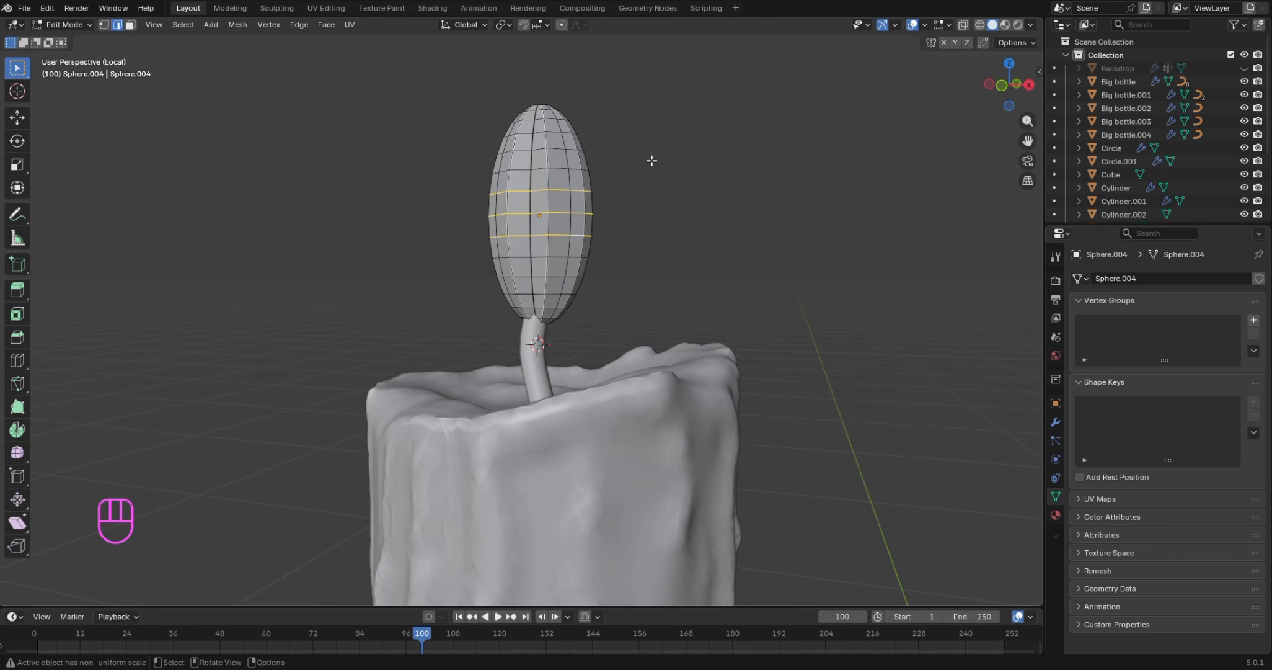
pyautogui.press('o')
pyautogui.press('g')
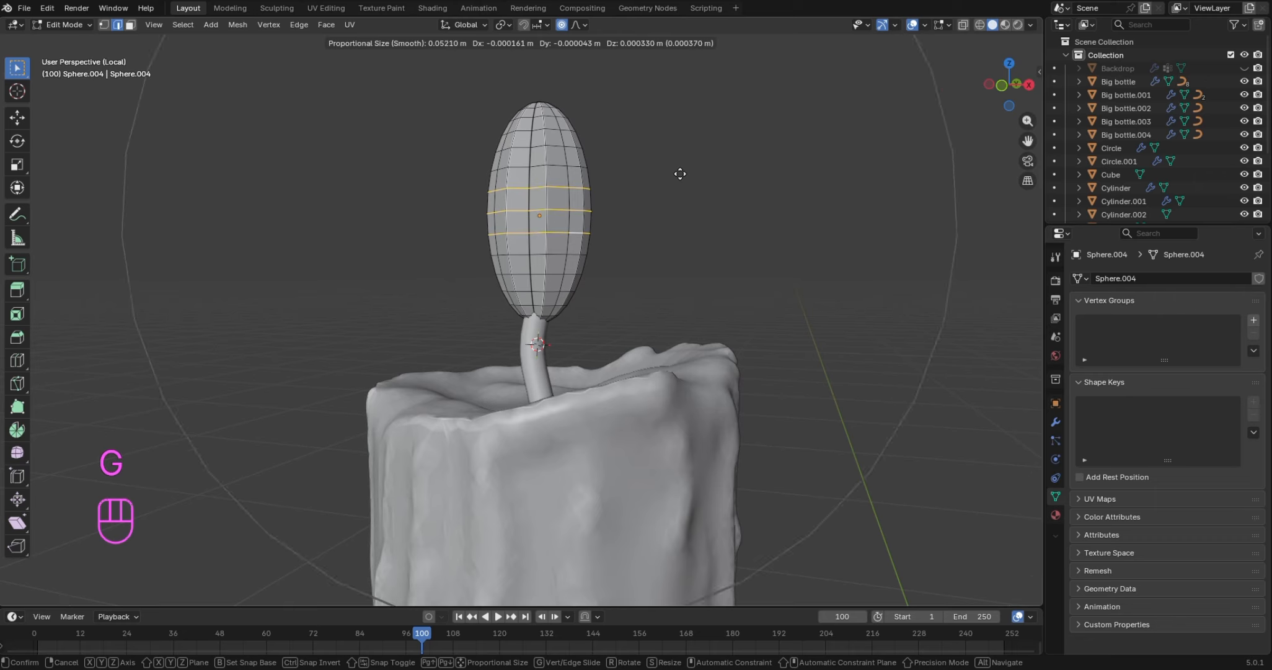
pyautogui.scroll(16, 680, 173)
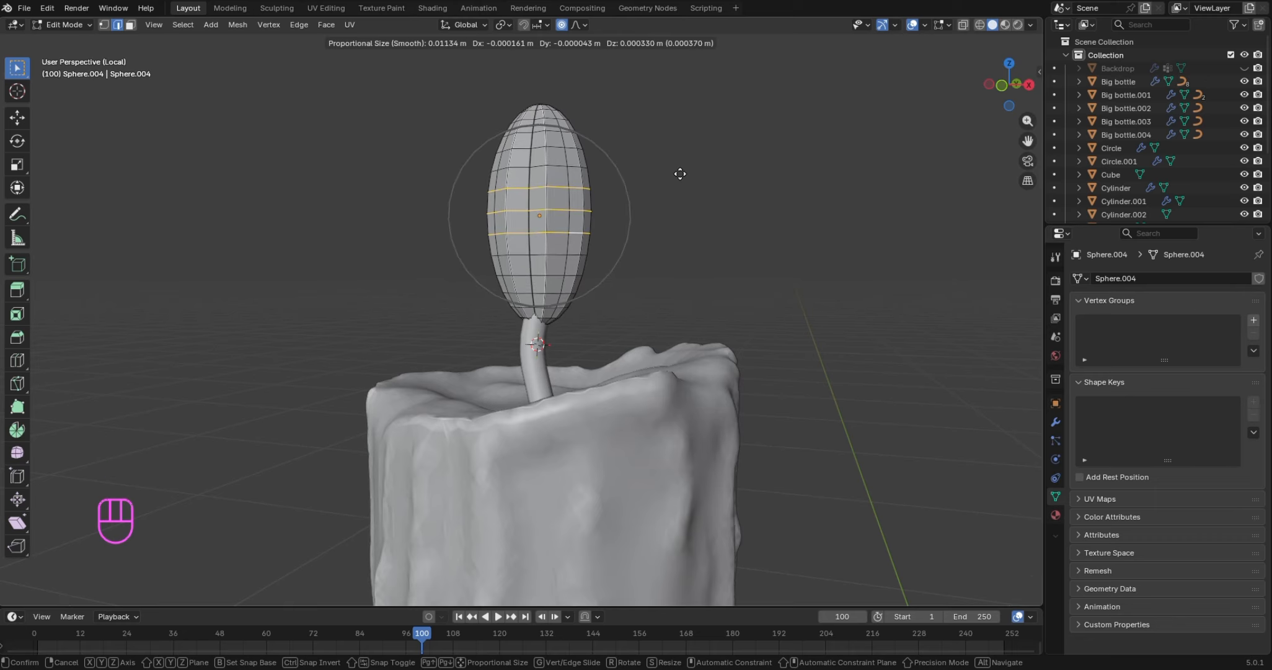
pyautogui.press('g')
pyautogui.press('x')
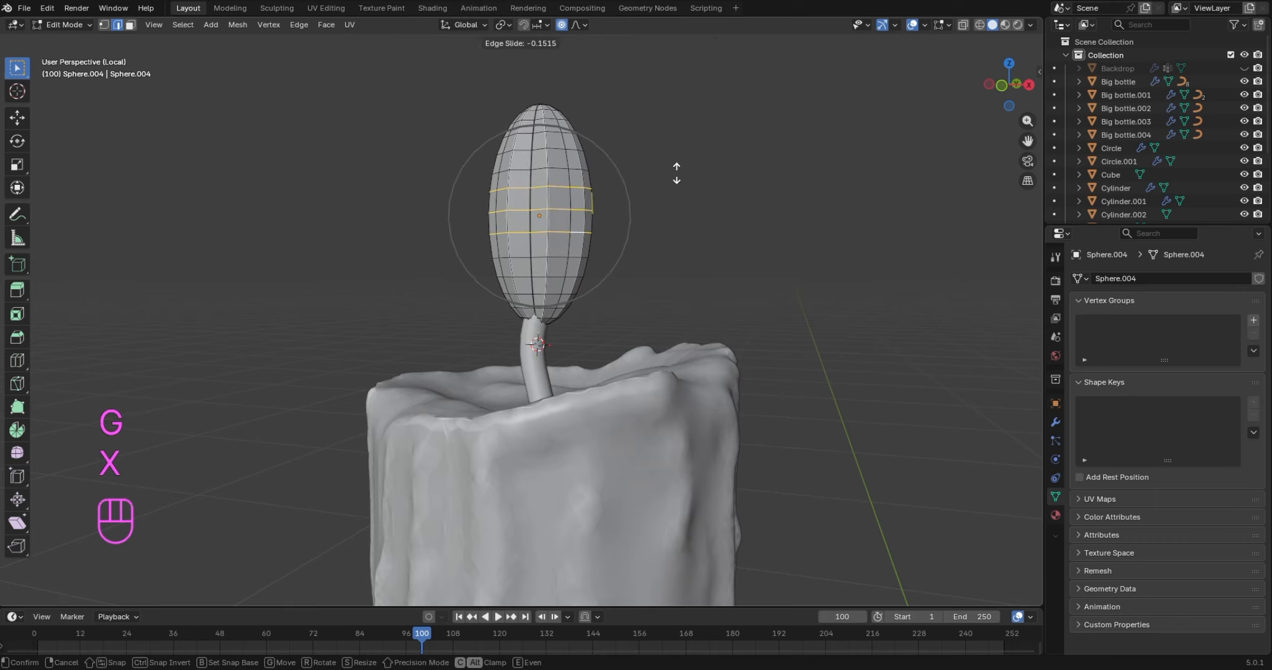
pyautogui.scroll(-3, 666, 174)
pyautogui.scroll(2, 664, 175)
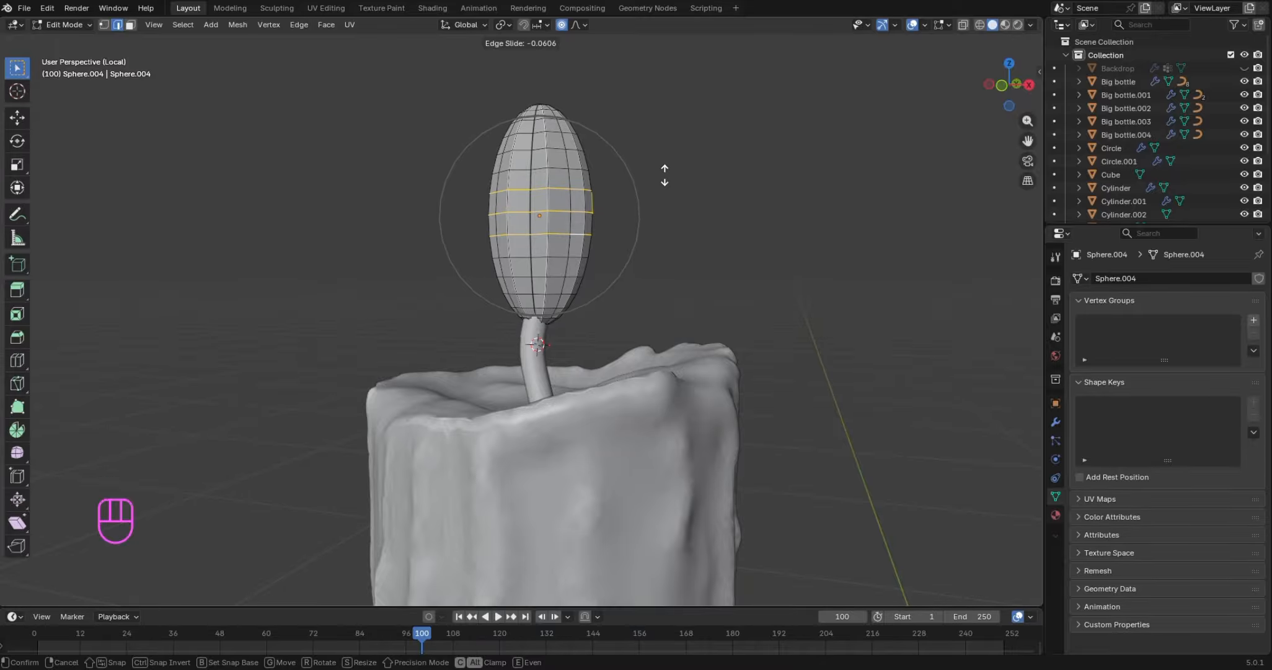
pyautogui.press('g')
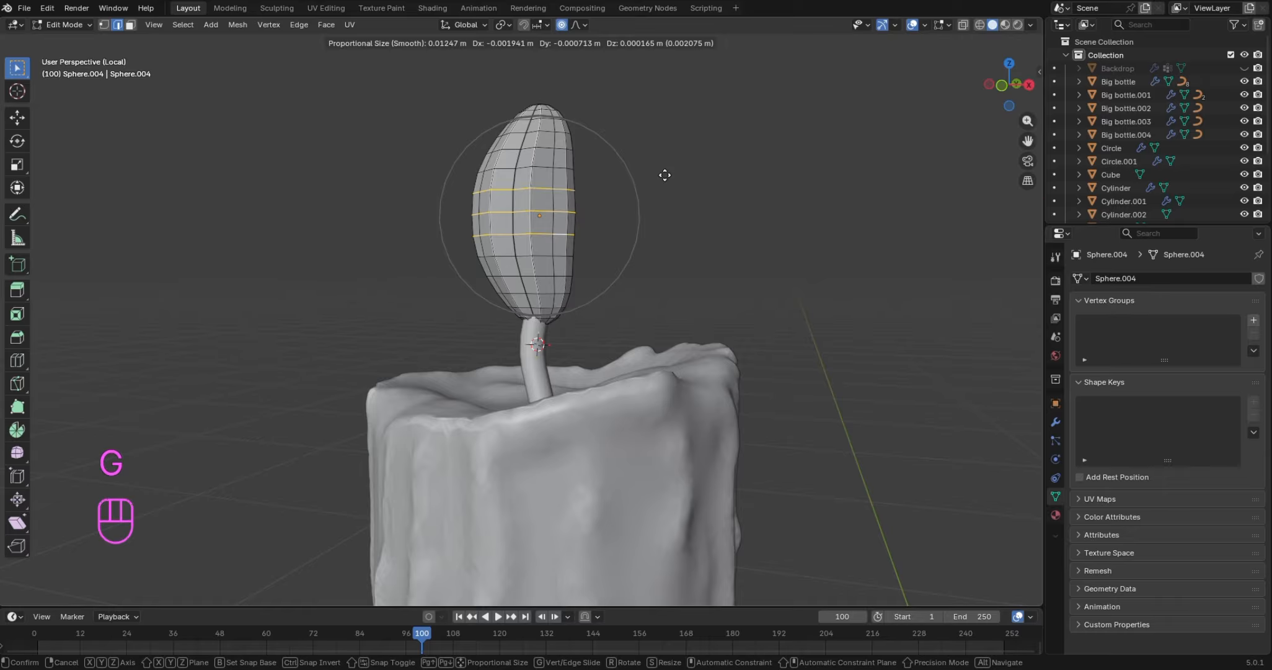
pyautogui.press('x')
pyautogui.scroll(1, 665, 174)
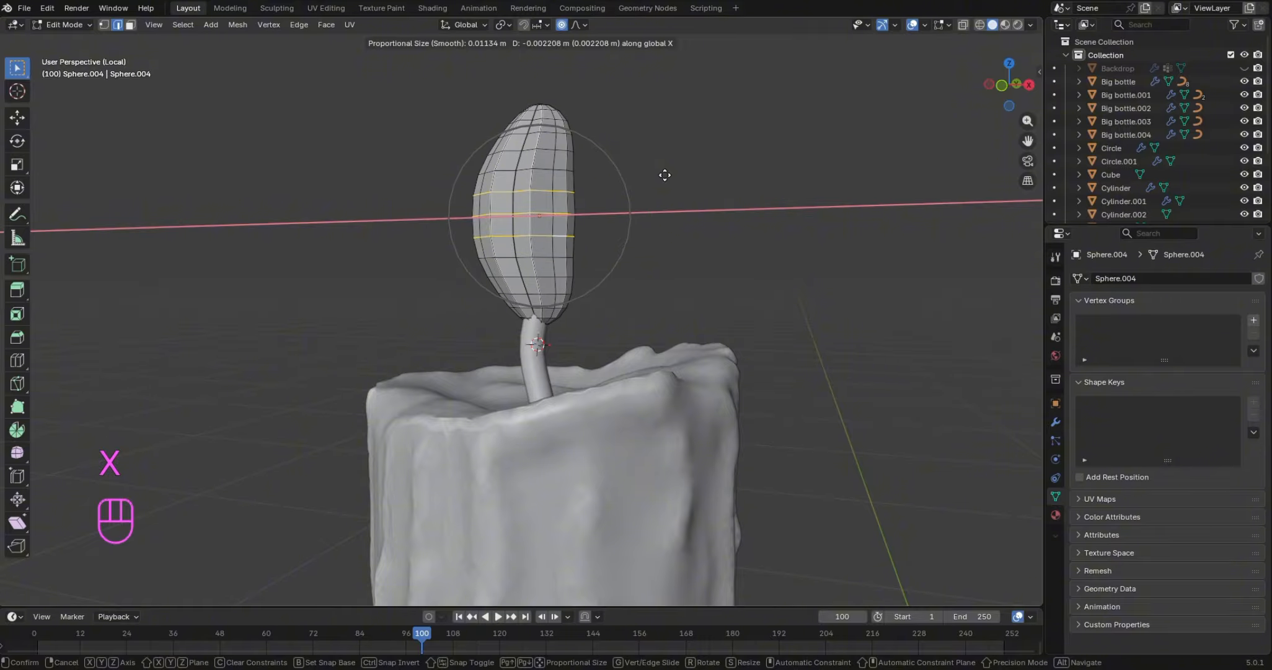
pyautogui.scroll(2, 664, 175)
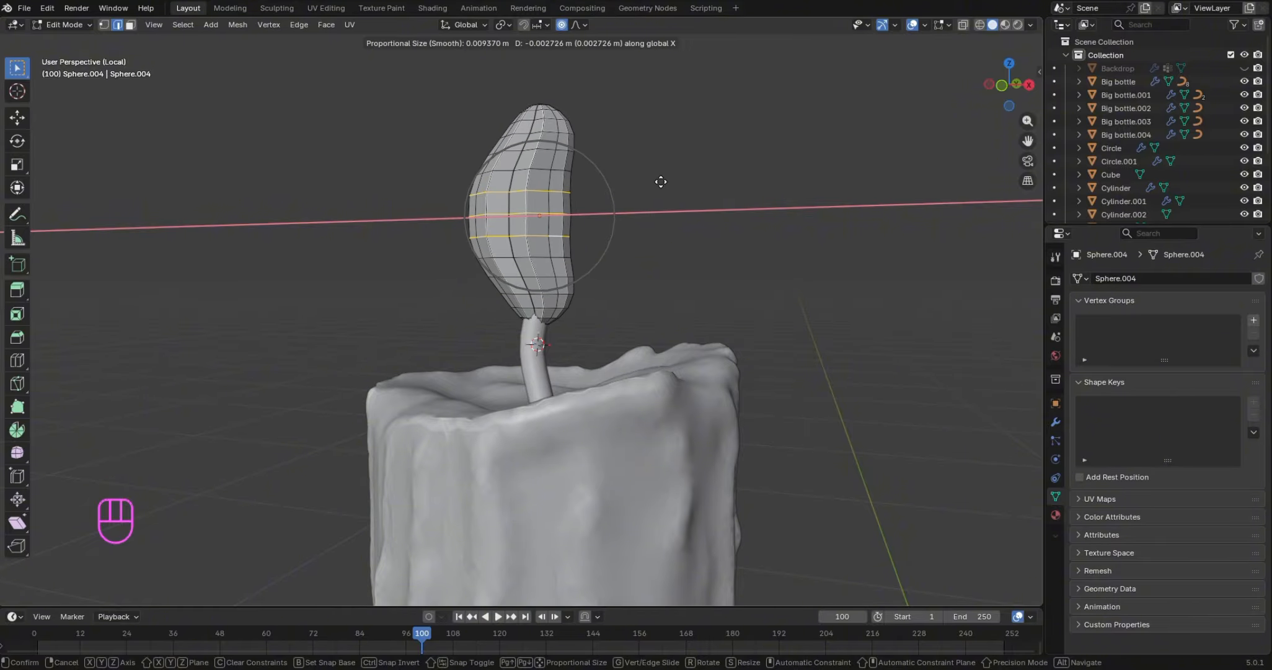
pyautogui.click(661, 186)
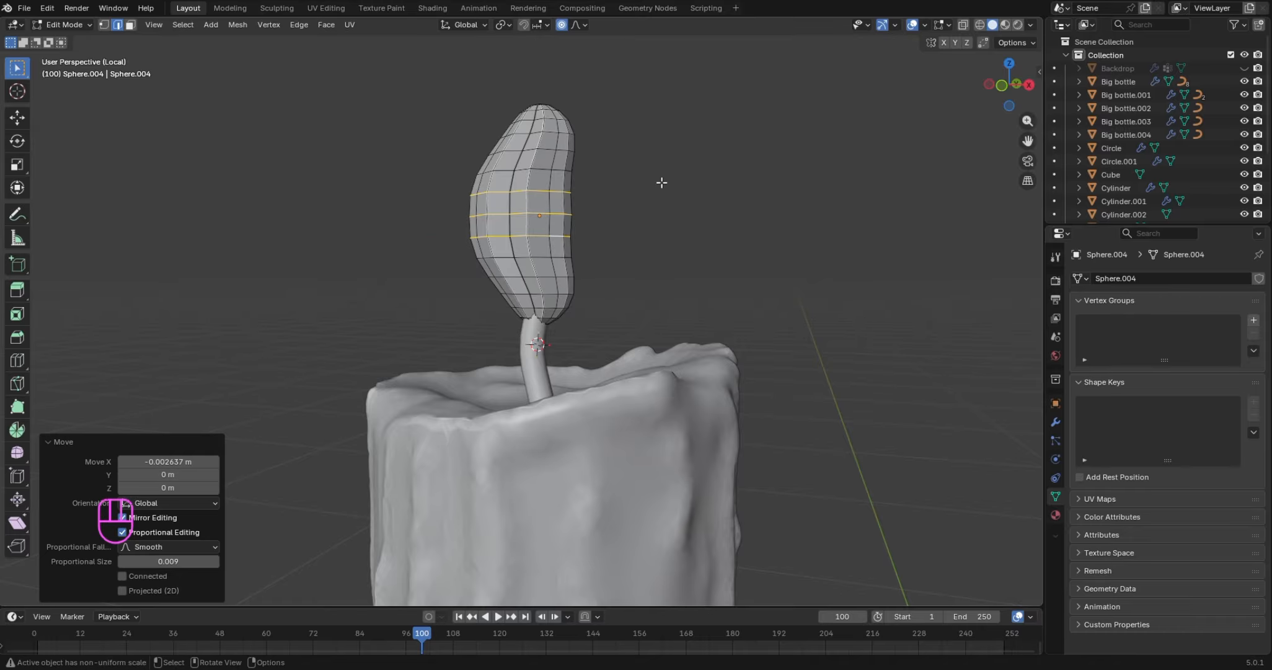
# Select four consecutive horizontal edge loops on the flame's upper part, below the tip
pyautogui.click(638, 115)
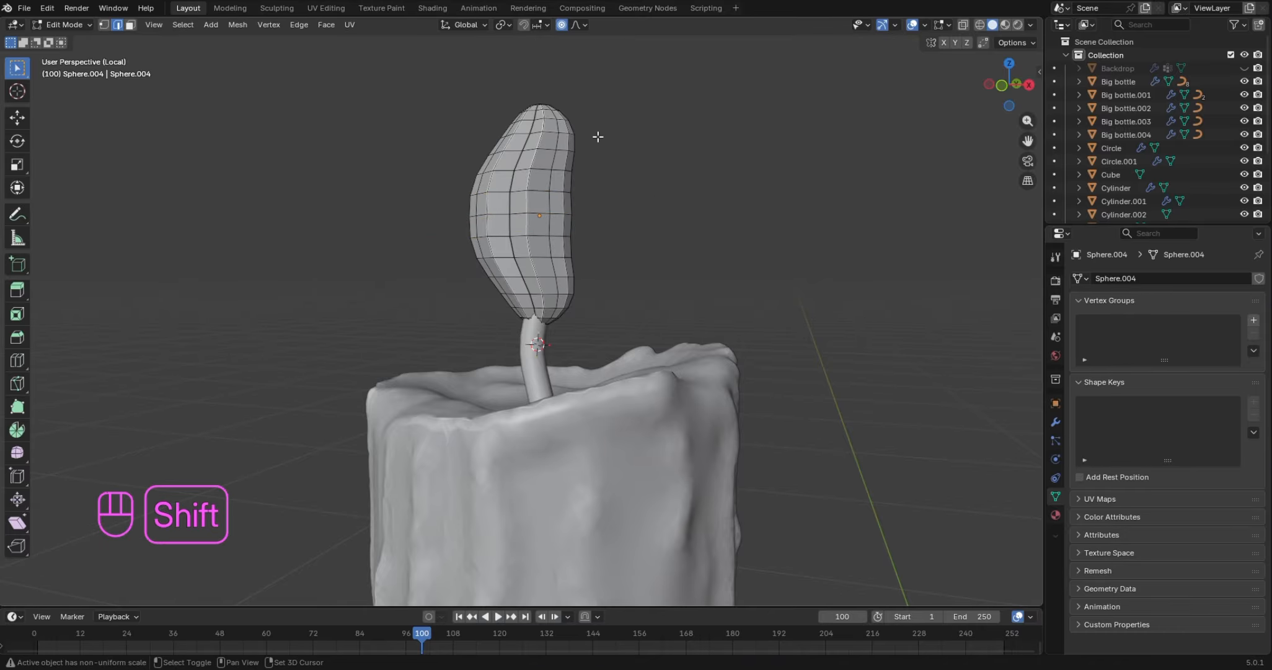
pyautogui.keyDown('alt'); pyautogui.keyDown('shift'); pyautogui.click(565, 121); pyautogui.keyUp('shift'); pyautogui.keyUp('alt')
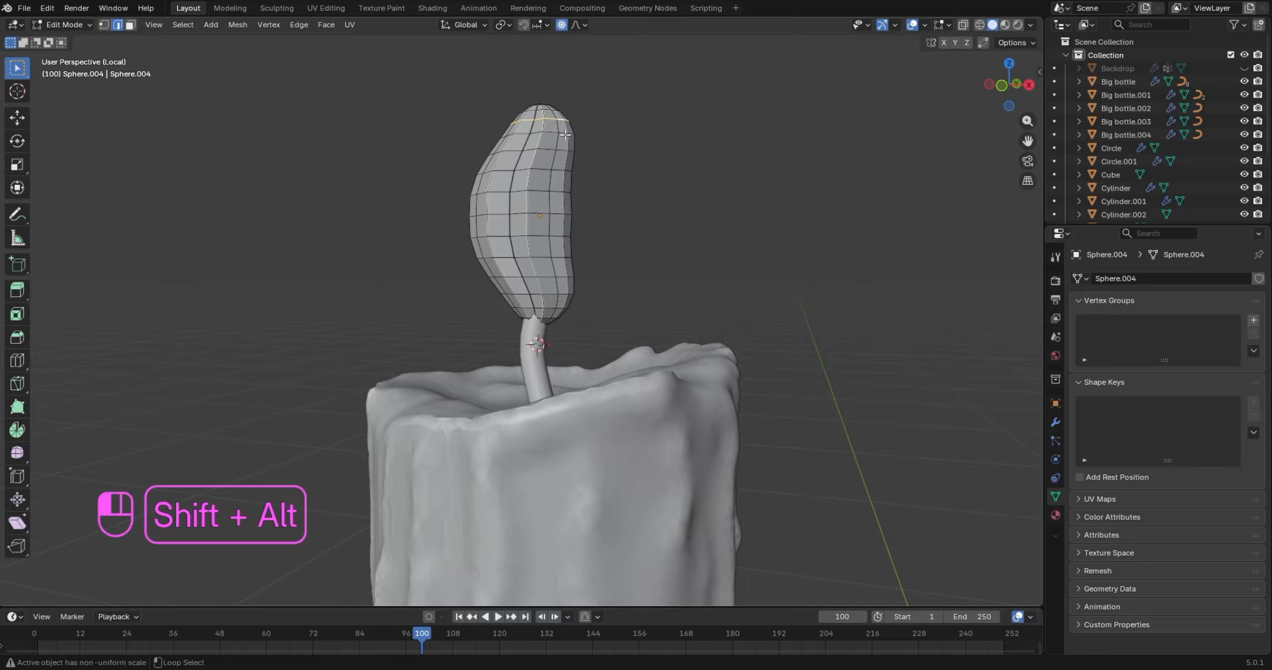
pyautogui.keyDown('alt'); pyautogui.keyDown('shift'); pyautogui.click(567, 134); pyautogui.keyUp('shift'); pyautogui.keyUp('alt')
pyautogui.keyDown('alt'); pyautogui.keyDown('shift'); pyautogui.click(567, 150); pyautogui.keyUp('shift'); pyautogui.keyUp('alt')
pyautogui.keyDown('alt'); pyautogui.keyDown('shift'); pyautogui.click(564, 166); pyautogui.keyUp('shift'); pyautogui.keyUp('alt')
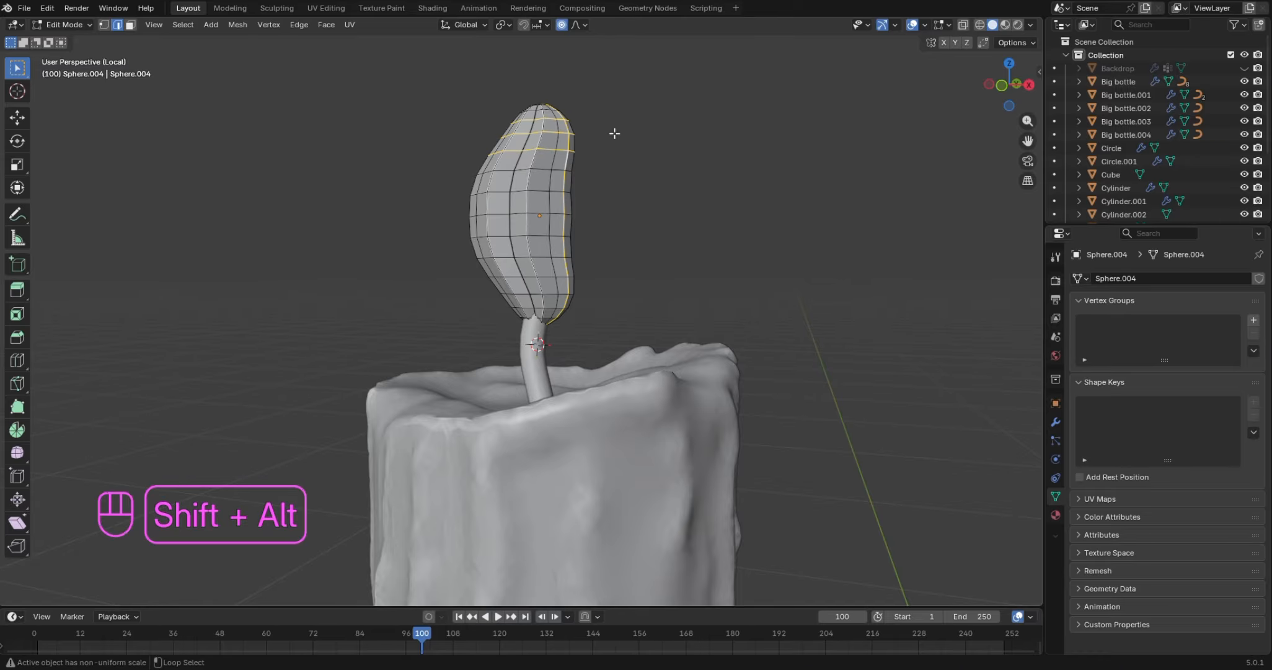
pyautogui.hotkey('ctrl', 'z')
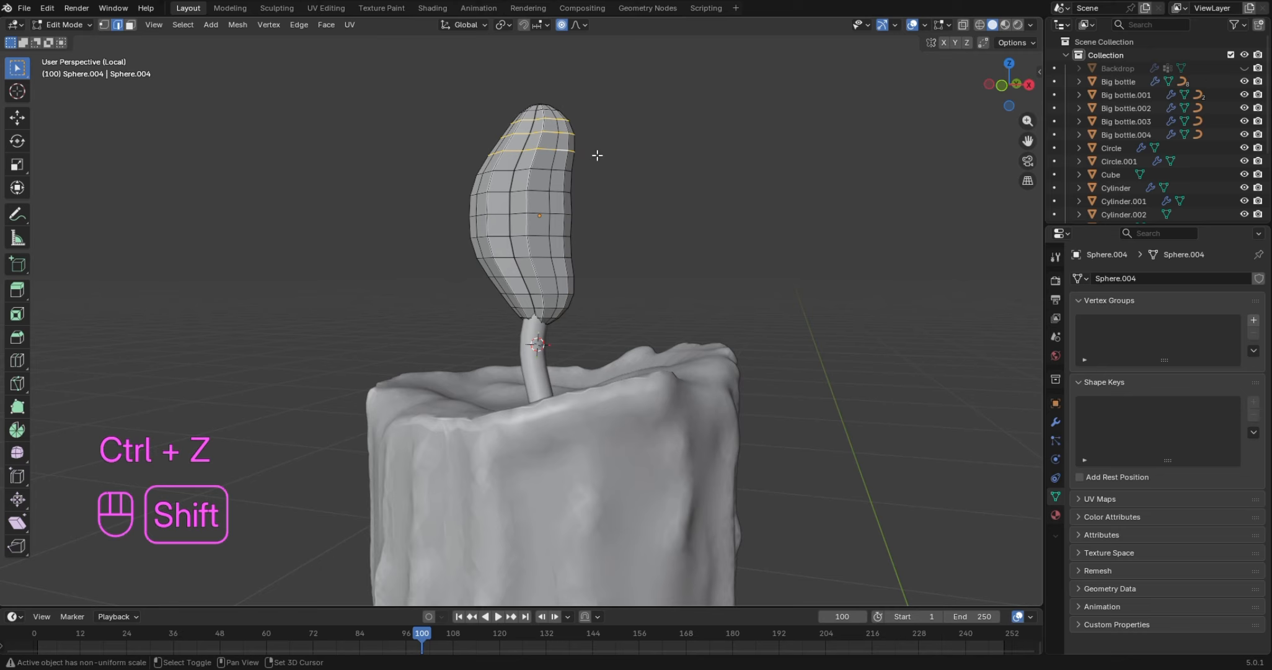
pyautogui.keyDown('alt'); pyautogui.keyDown('shift'); pyautogui.click(558, 167); pyautogui.keyUp('shift'); pyautogui.keyUp('alt')
# Move the four upper edge loops 0.001072 m along X with smooth proportional falloff at a size of about 0.006 m
pyautogui.press('g')
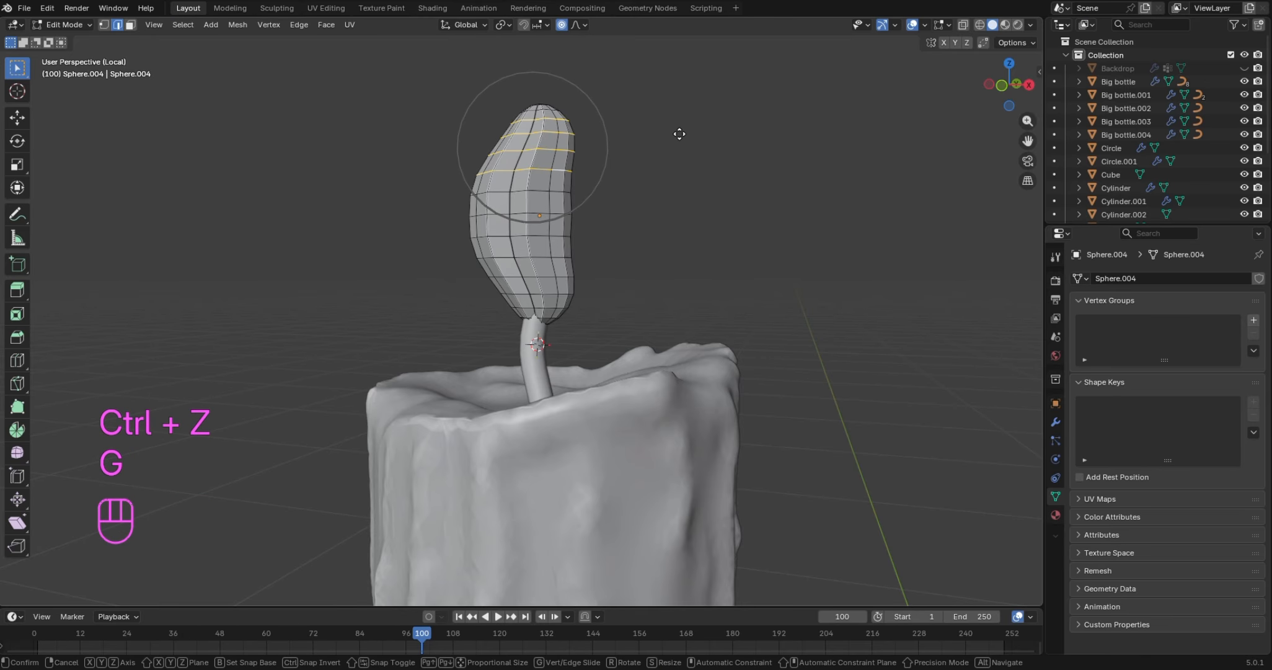
pyautogui.press('x')
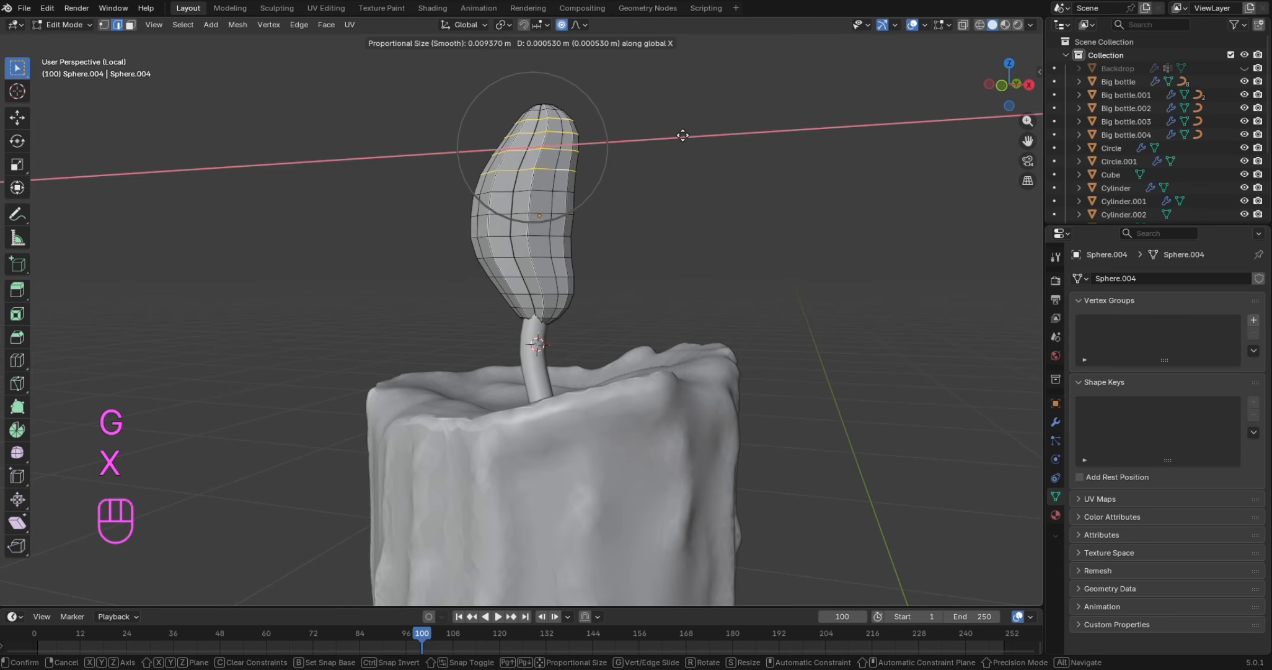
pyautogui.scroll(10, 688, 143)
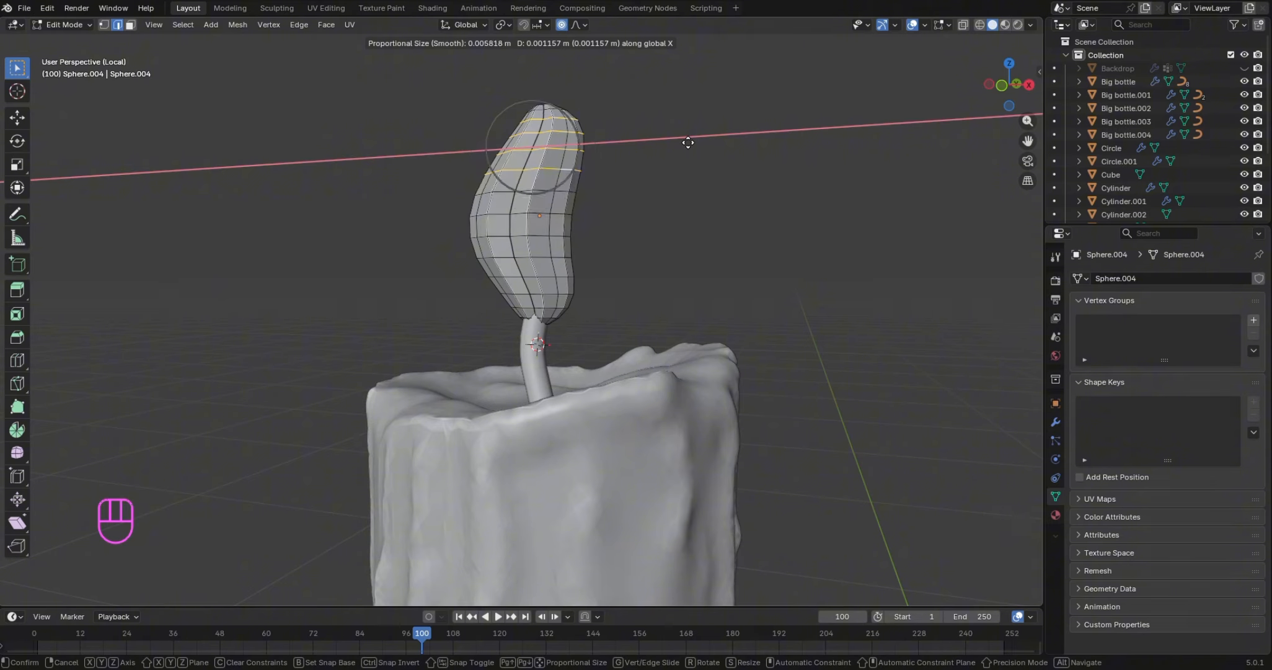
pyautogui.scroll(-4, 689, 144)
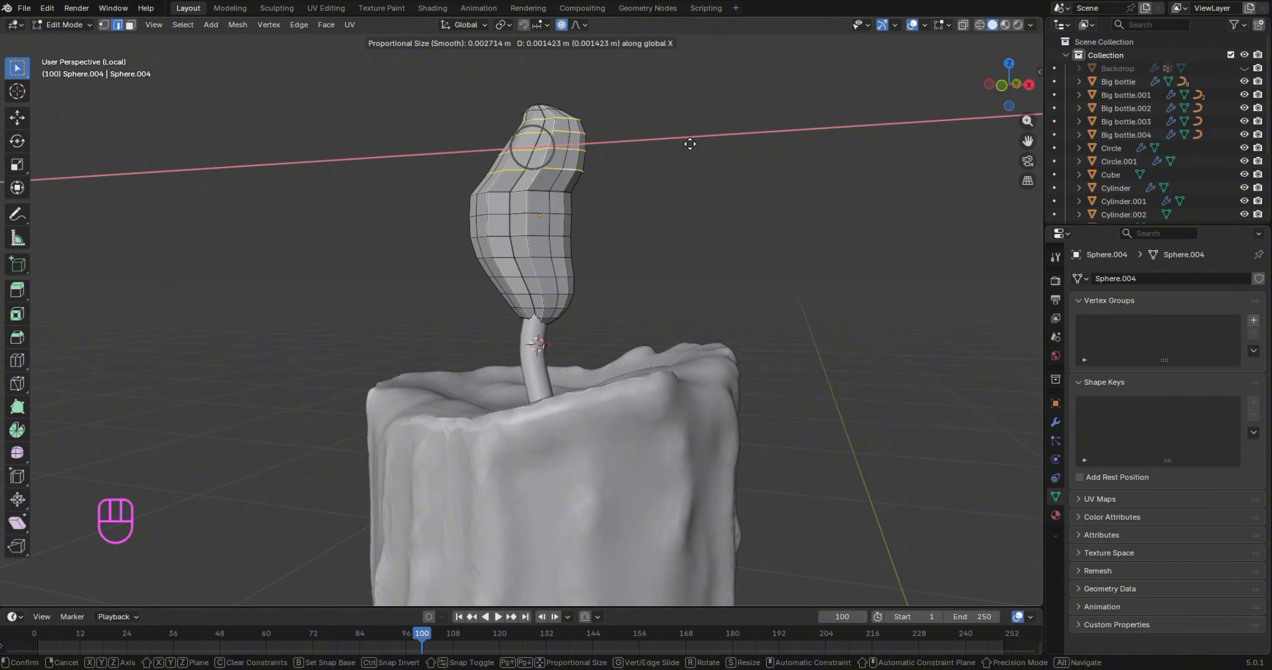
pyautogui.scroll(-3, 688, 143)
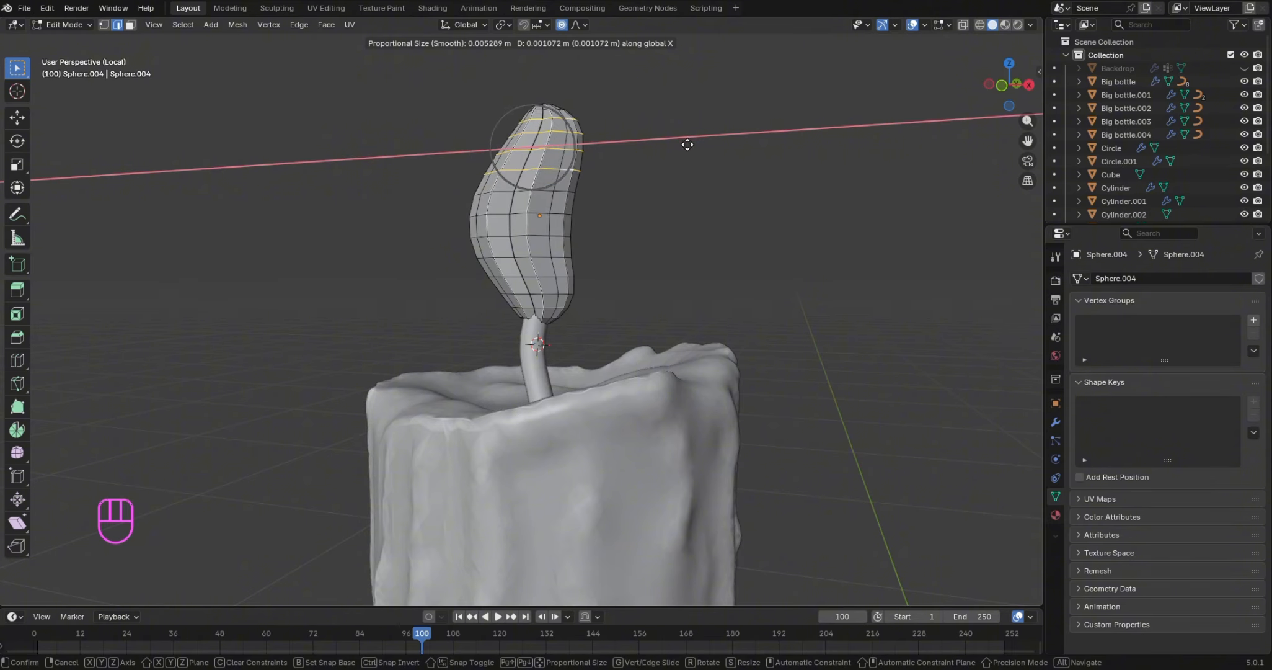
pyautogui.click(688, 145)
# Return to Object Mode and apply smooth shading to the flame
pyautogui.scroll(-4, 645, 191)
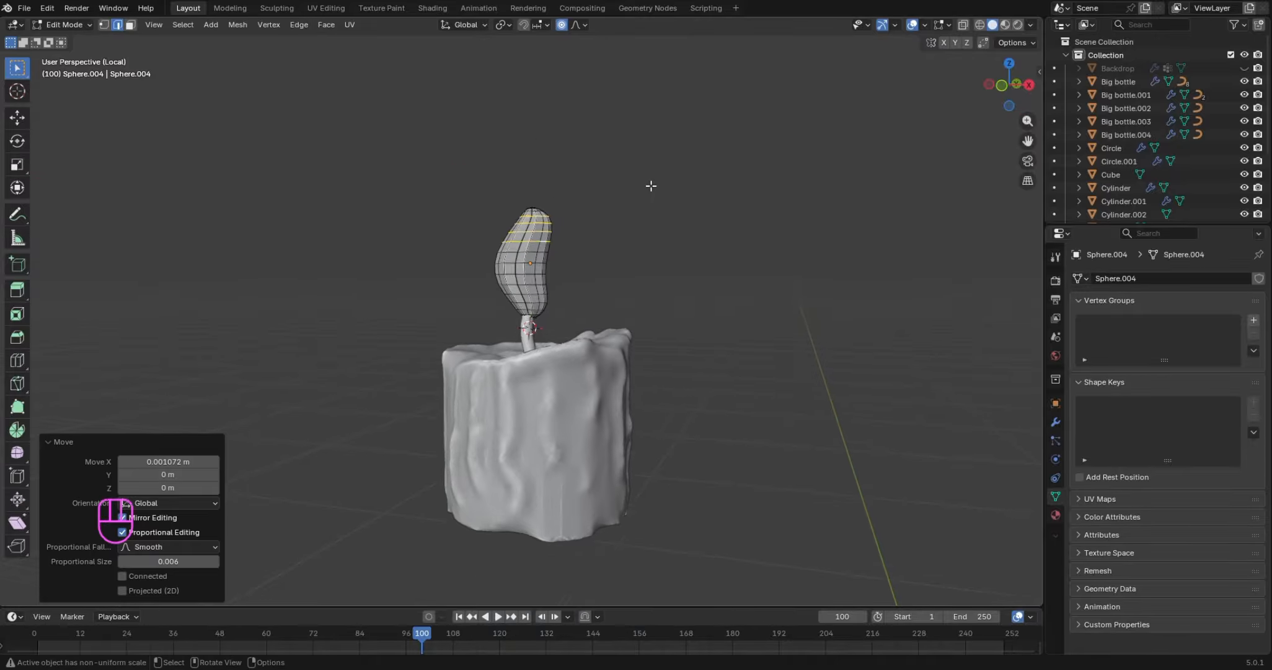
pyautogui.scroll(4, 650, 187)
pyautogui.press('Tab')
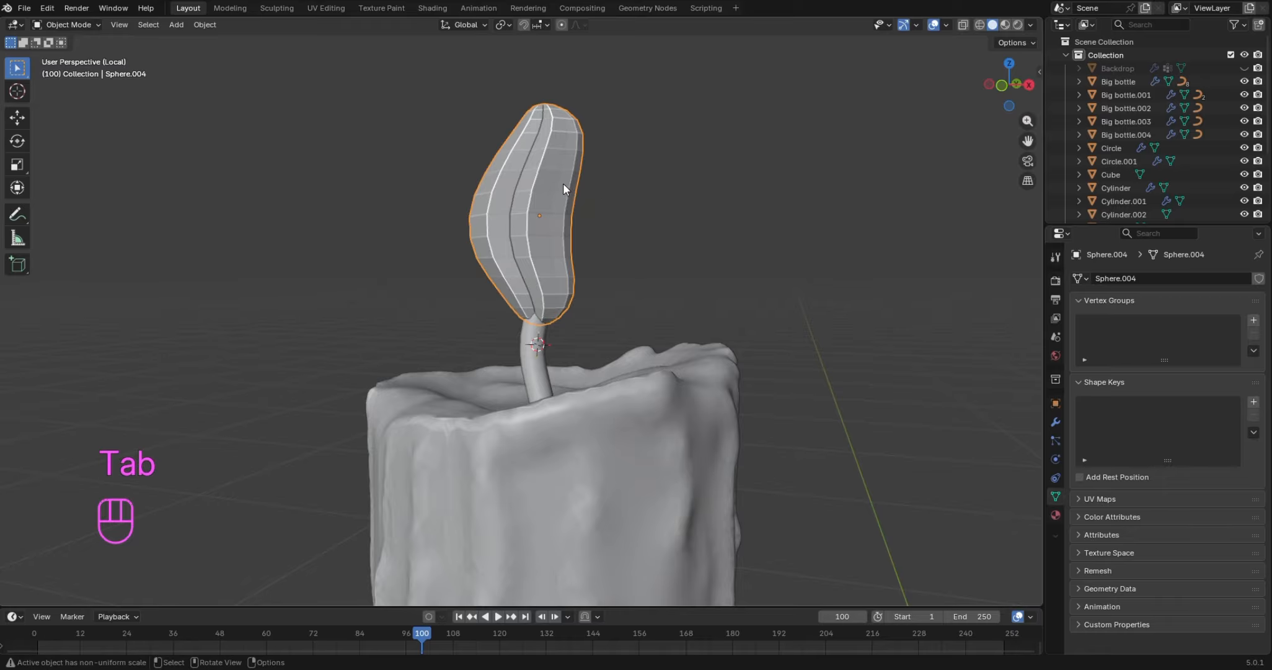
pyautogui.rightClick(562, 183)
pyautogui.click(563, 182)
pyautogui.click(658, 176)
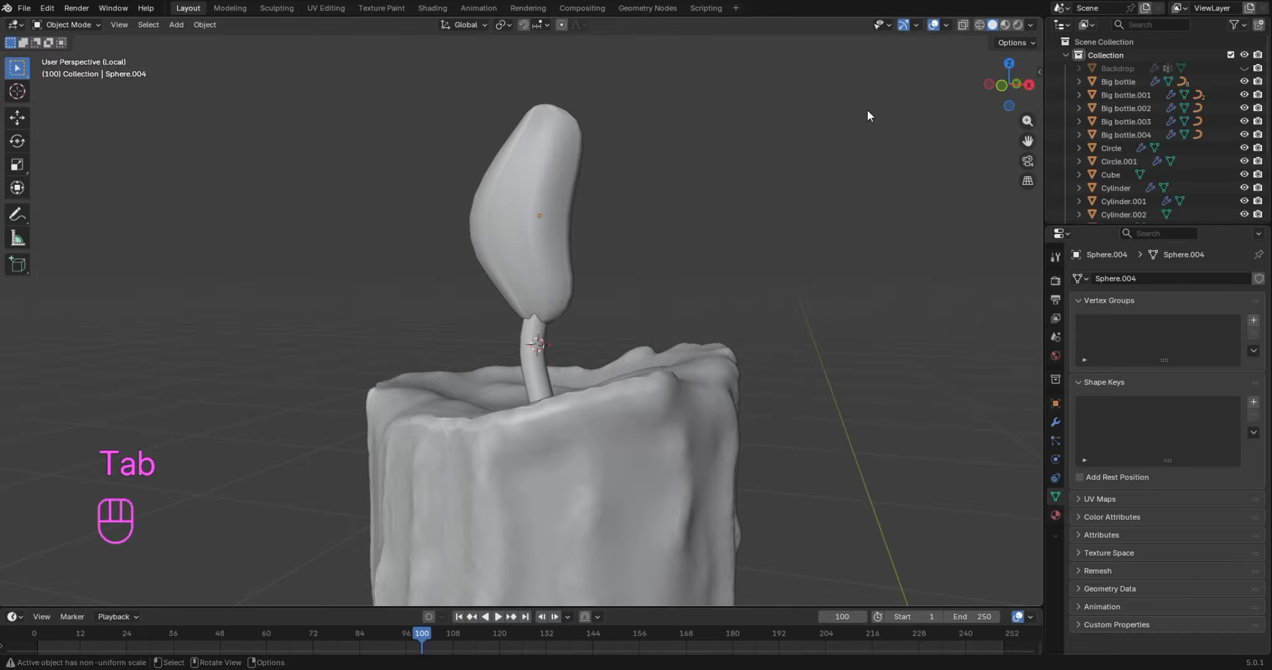
# Scale the whole flame thinner along global Y and check the candle's silhouette in front view
pyautogui.moveTo(998, 76); pyautogui.dragTo(710, 221)
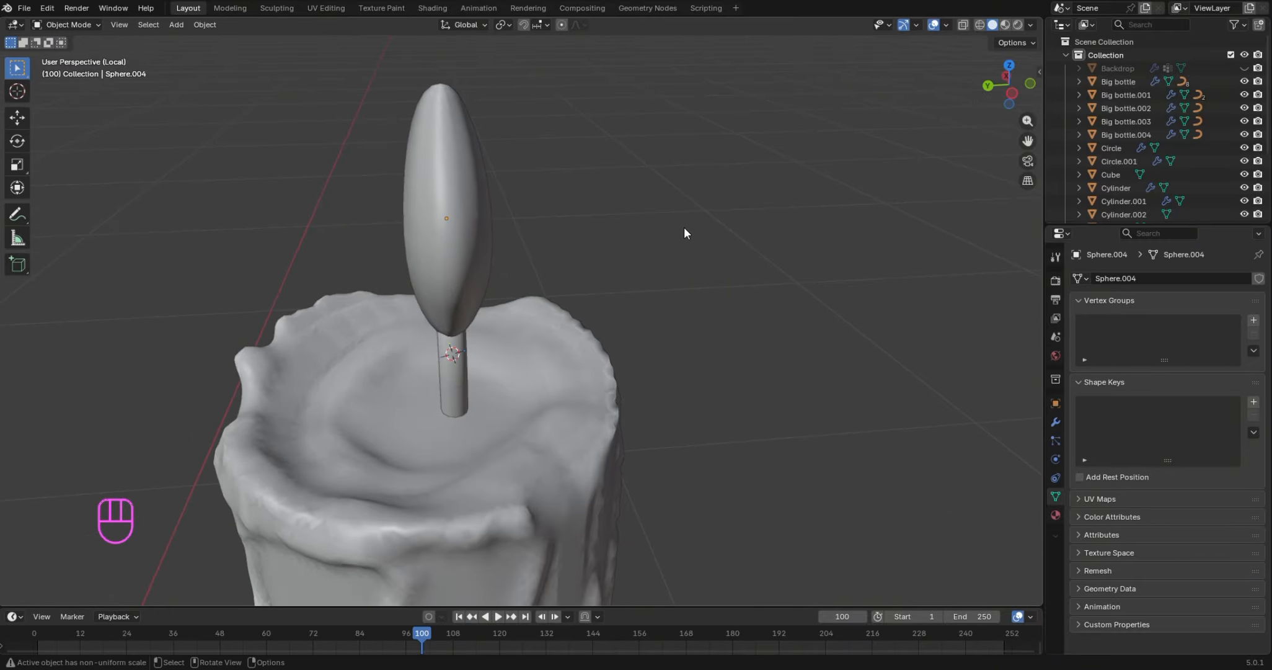
pyautogui.click(451, 220)
pyautogui.press('s')
pyautogui.press('y')
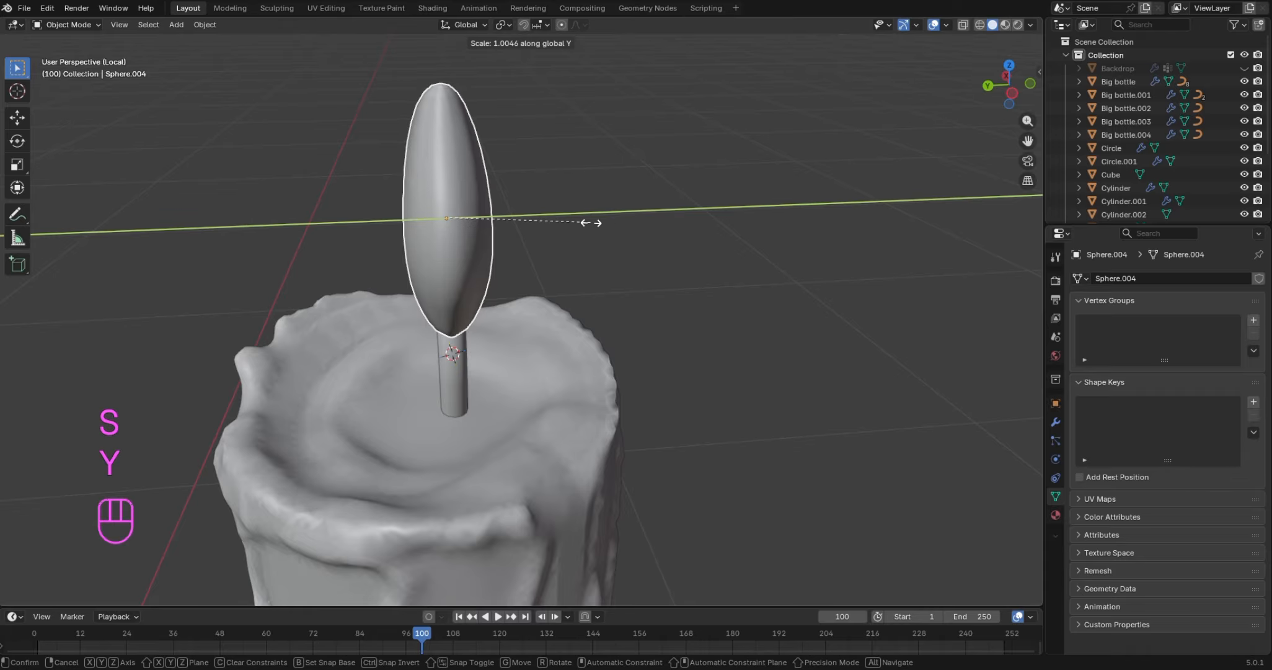
pyautogui.click(542, 227)
pyautogui.click(701, 181)
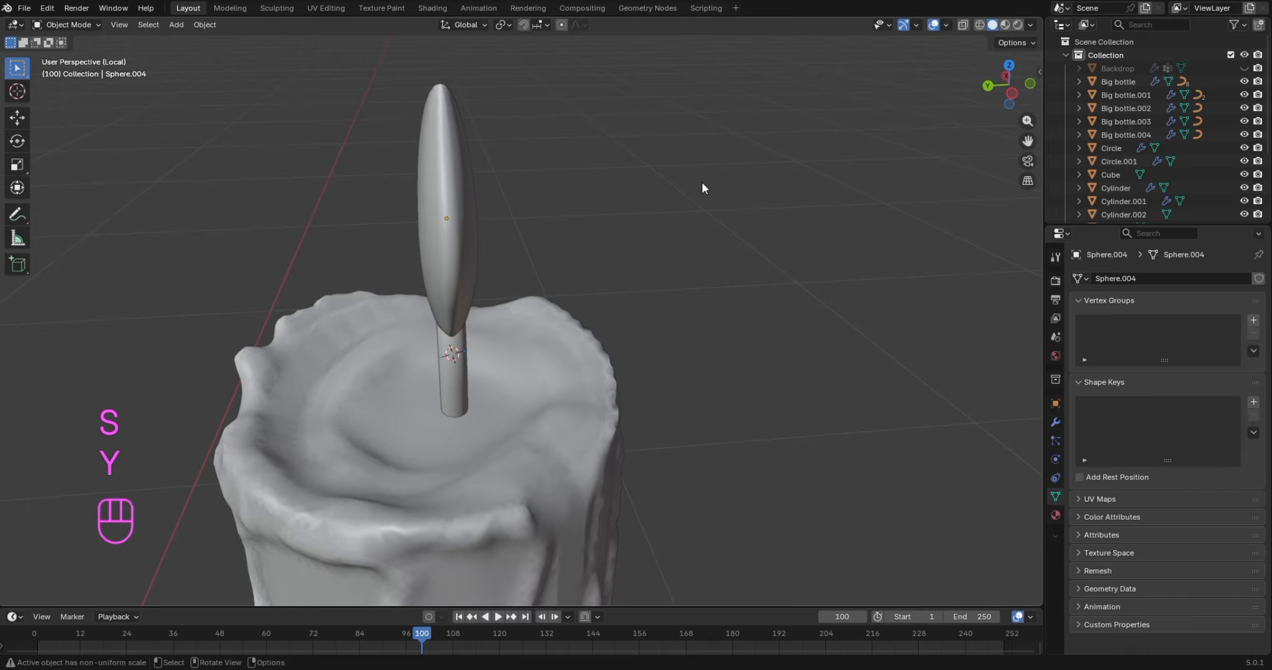
pyautogui.press('KP_1')
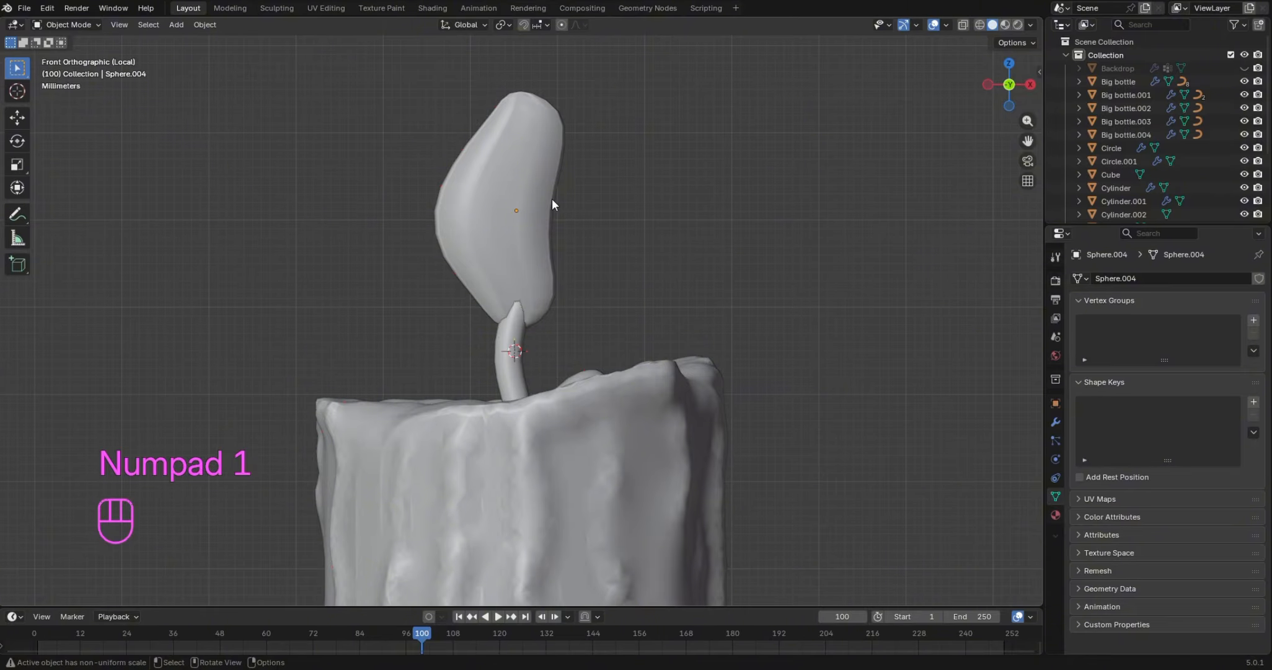
pyautogui.click(517, 185)
pyautogui.scroll(-5, 517, 184)
pyautogui.click(721, 185)
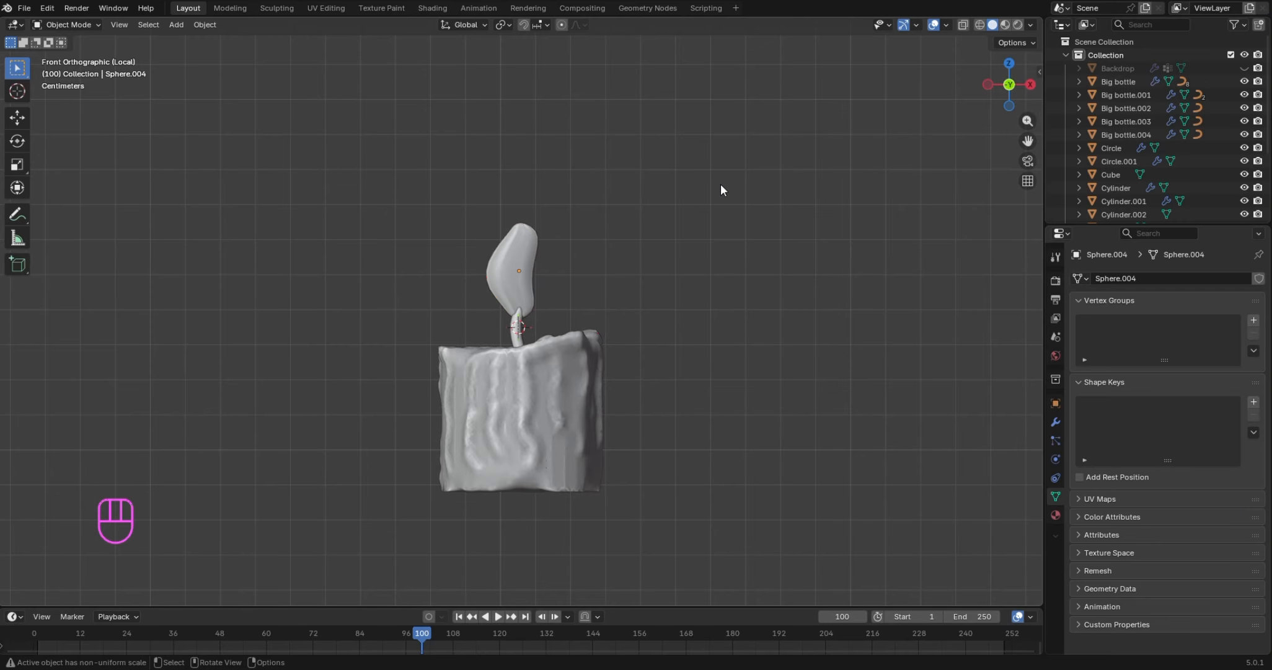
pyautogui.scroll(-2, 720, 184)
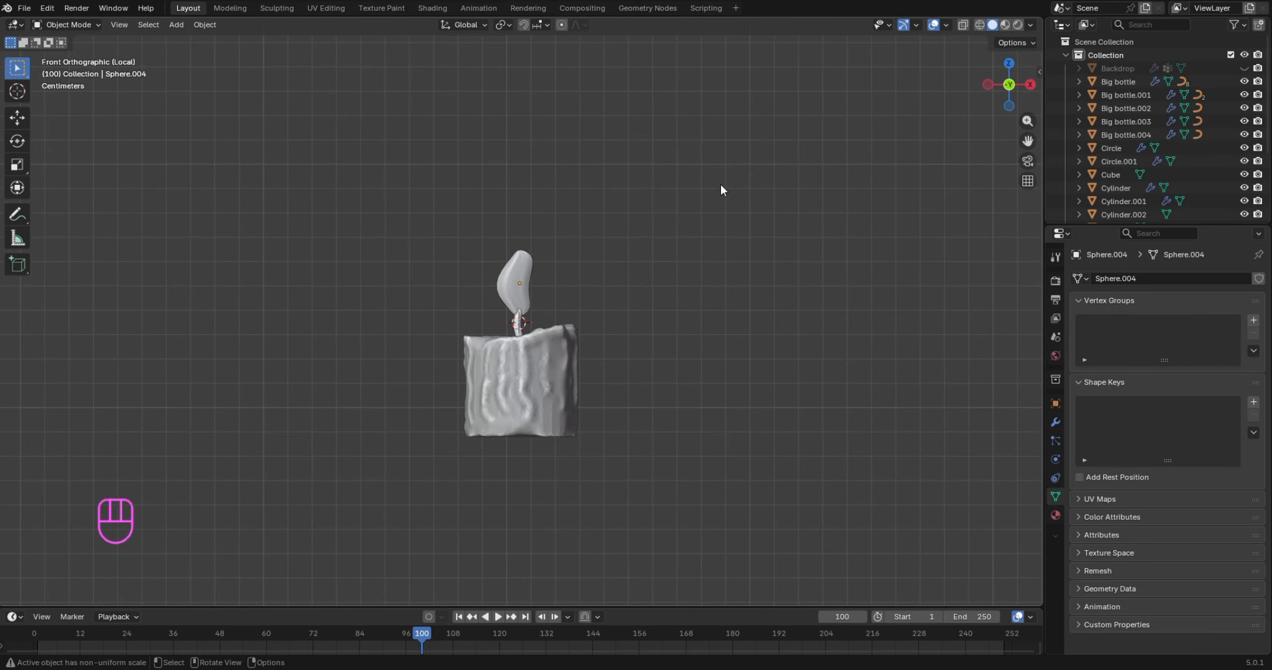
# Leave local view to show the whole table scene and reset the 3D cursor to the world origin
pyautogui.press('/')
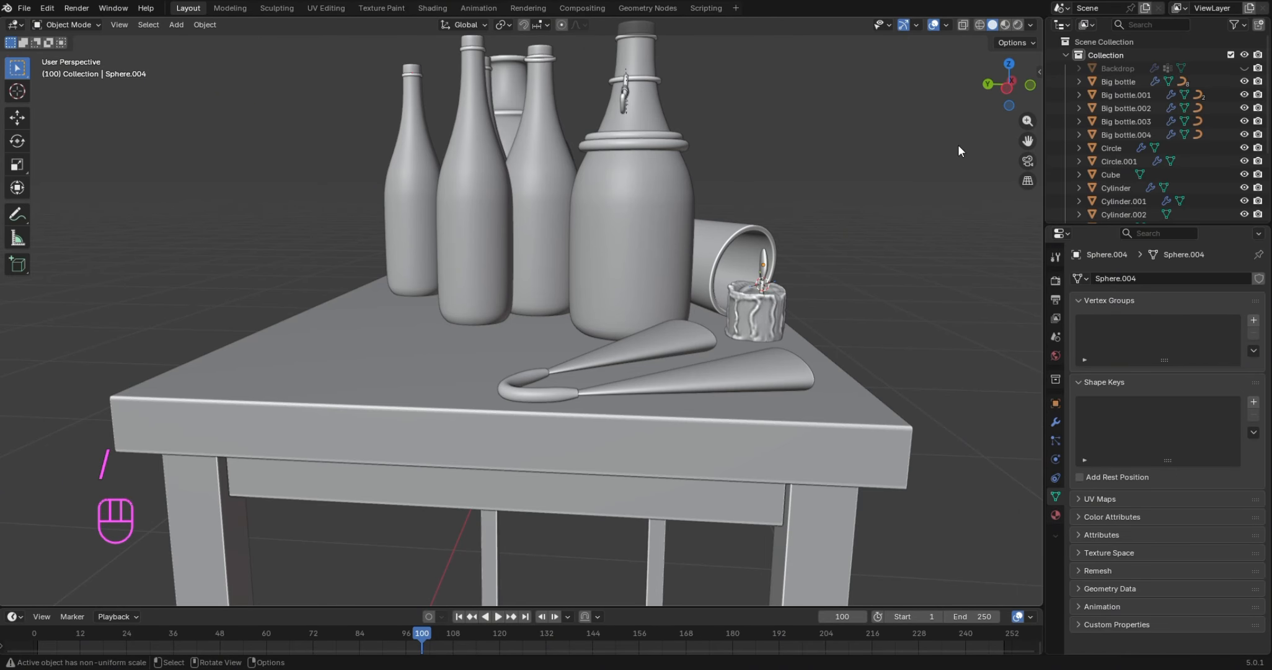
pyautogui.moveTo(1009, 84); pyautogui.dragTo(986, 109)
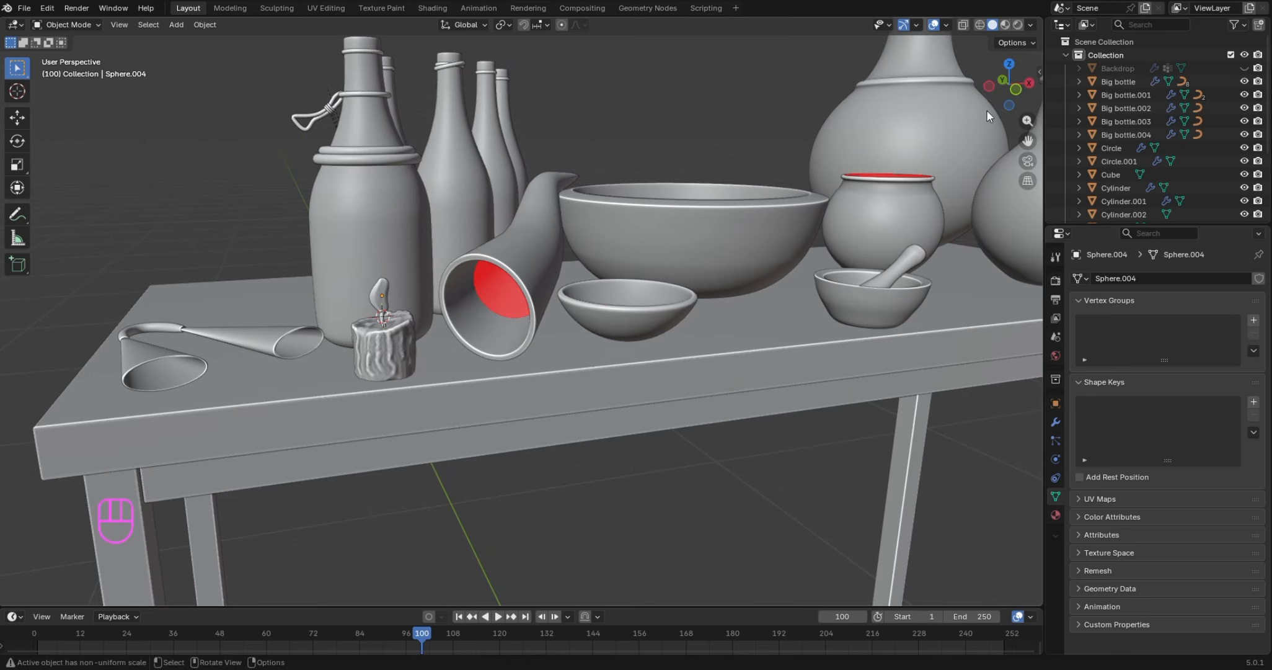
pyautogui.scroll(4, 452, 274)
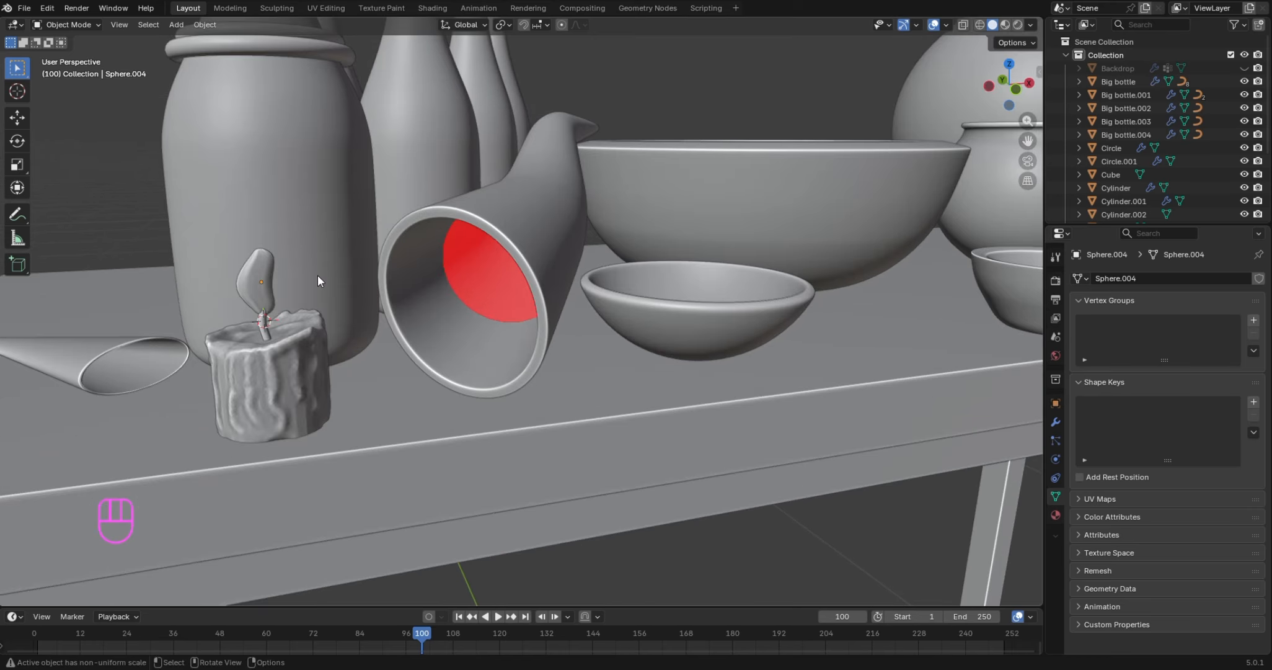
pyautogui.hotkey('shift', 'c')
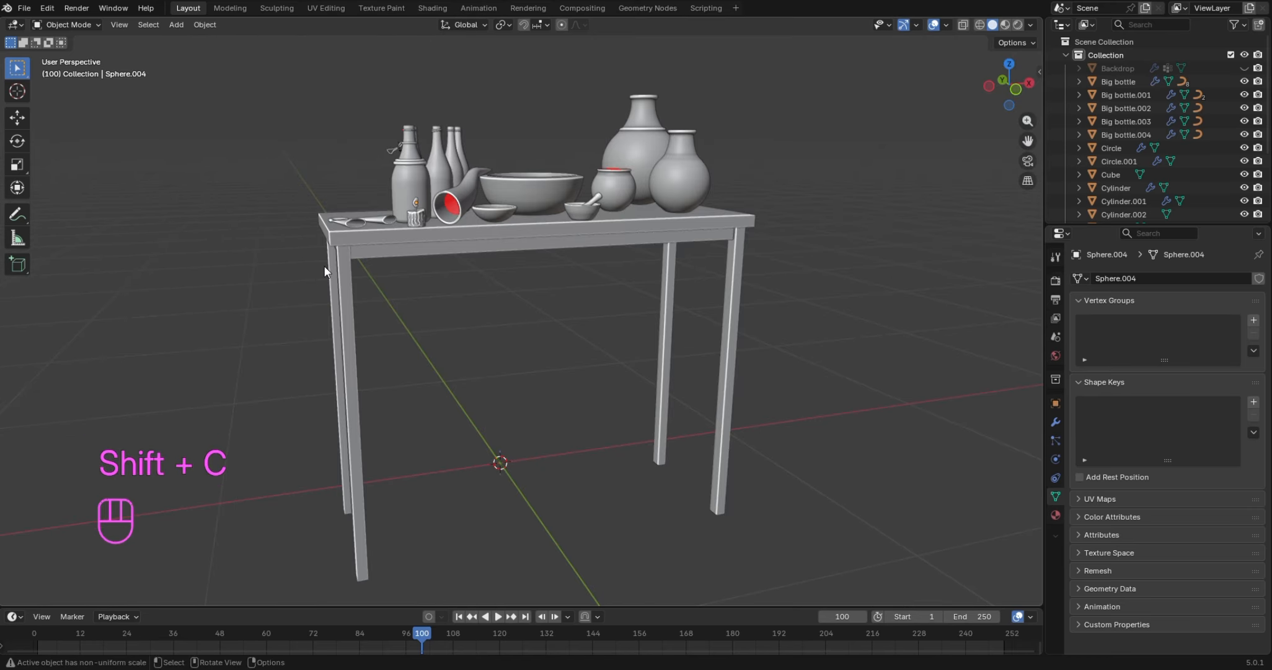
pyautogui.scroll(3, 490, 242)
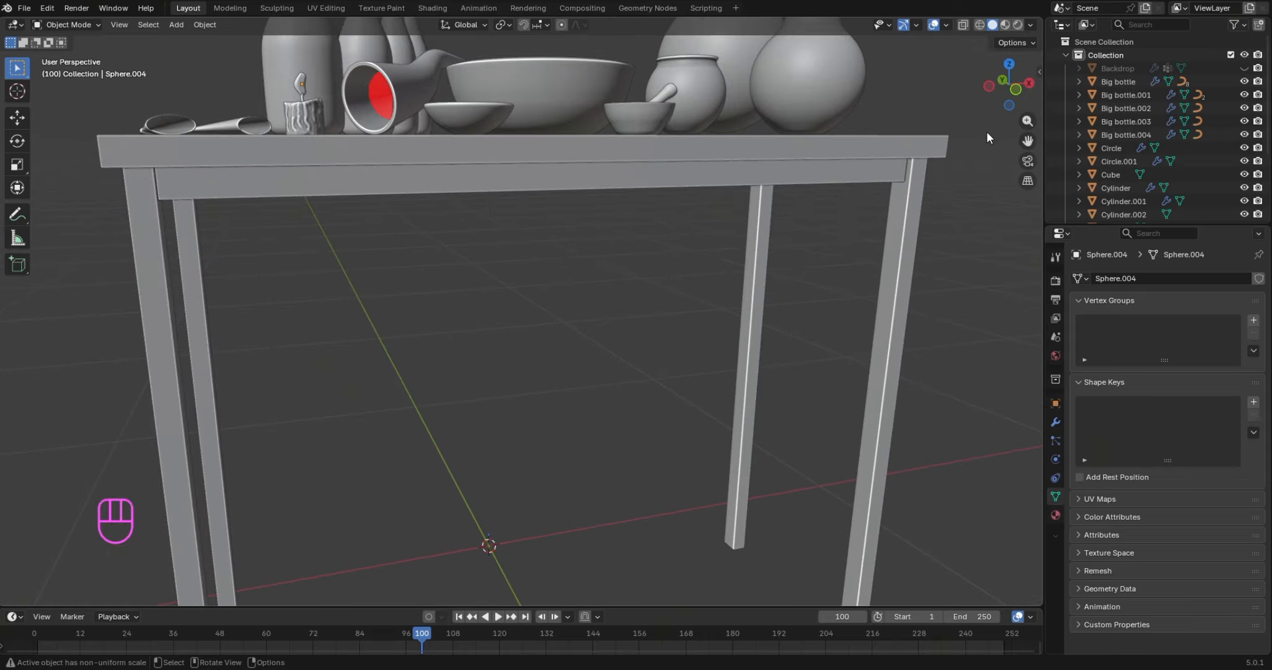
pyautogui.moveTo(1026, 140); pyautogui.dragTo(1237, 357)
pyautogui.scroll(5, 762, 271)
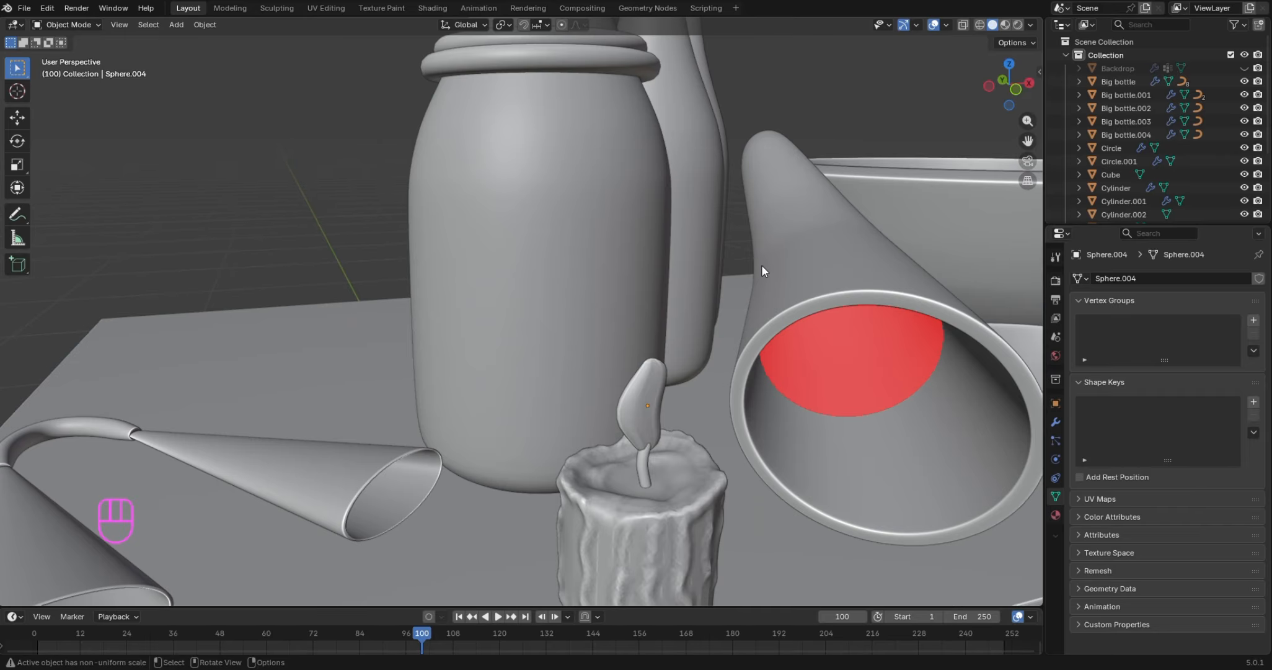
pyautogui.scroll(-5, 760, 262)
# Parent the flame and wick to the candle body with the Object option, leaving only the candle body selected
pyautogui.click(570, 349)
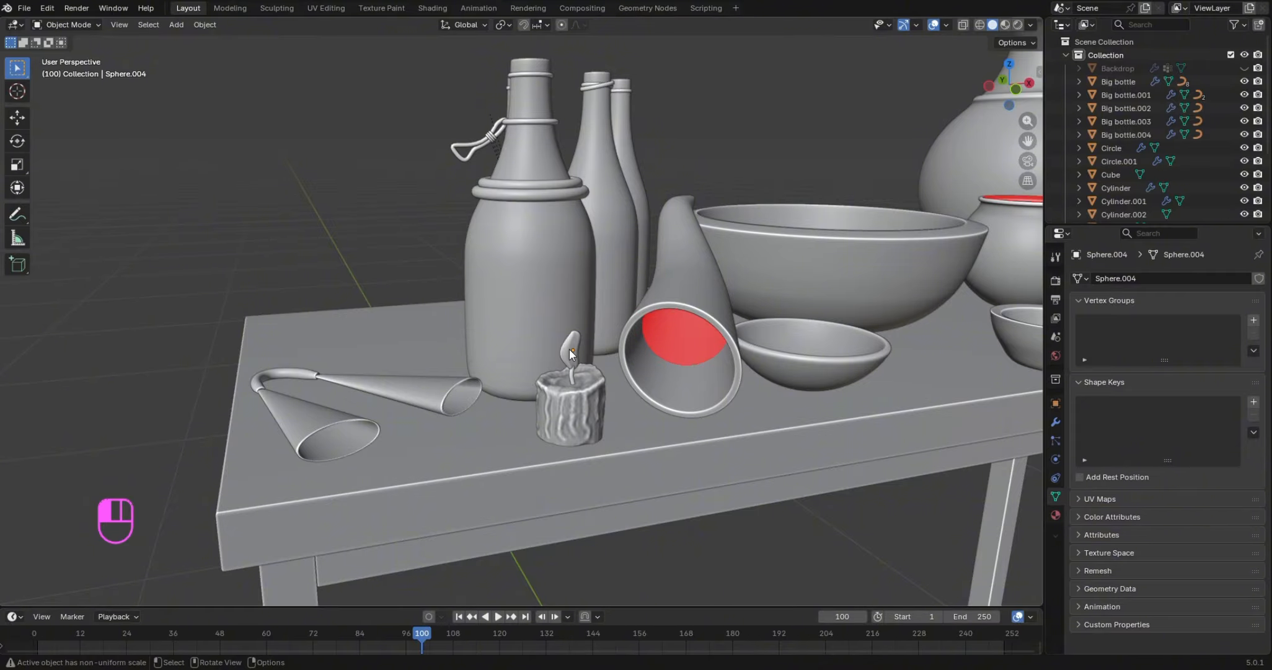
pyautogui.keyDown('shift'); pyautogui.click(578, 397); pyautogui.keyUp('shift')
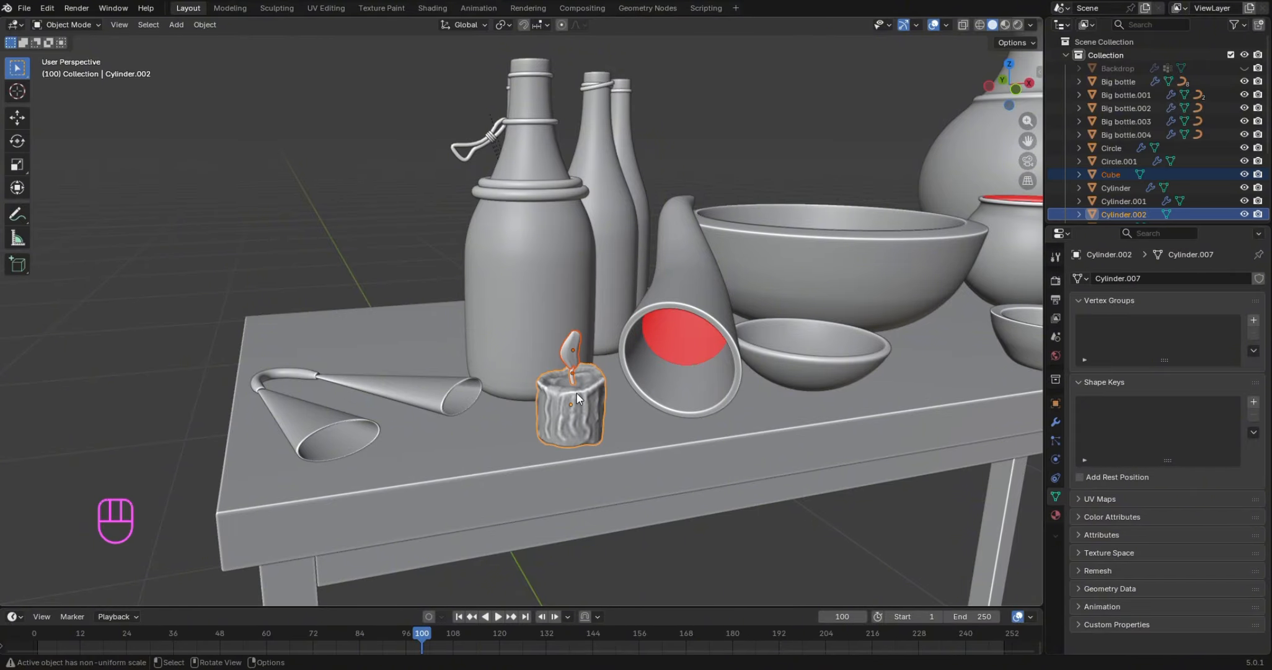
pyautogui.hotkey('ctrl', 'p')
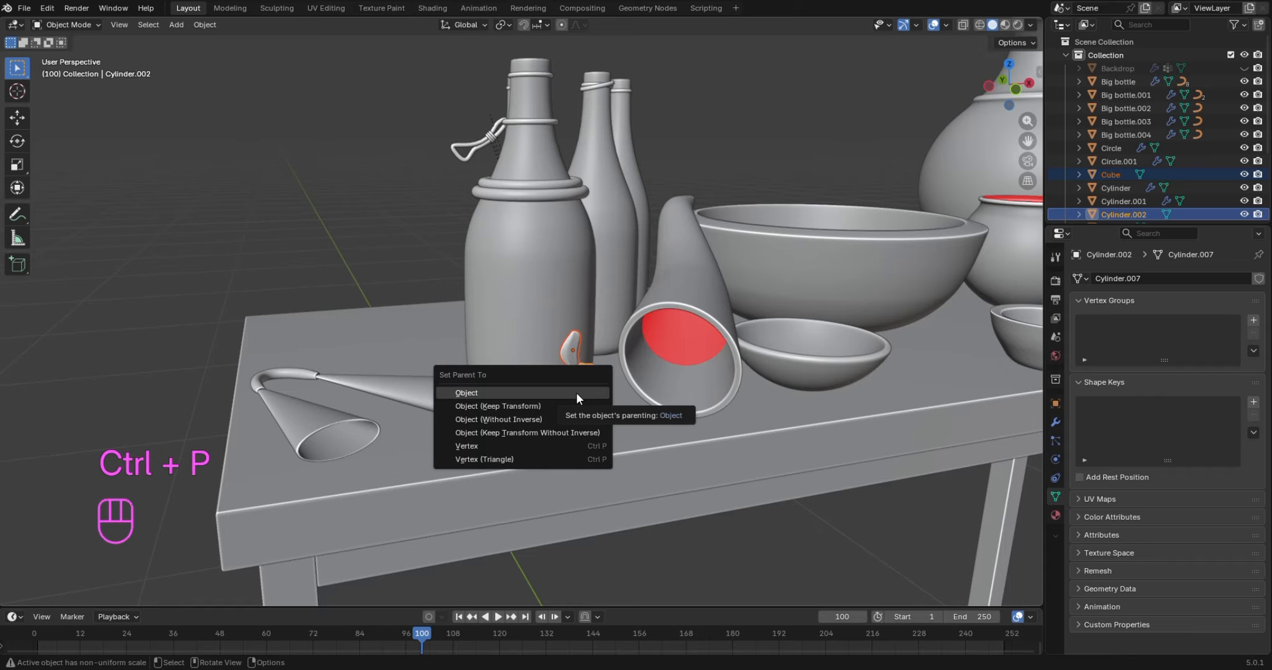
pyautogui.click(576, 392)
pyautogui.click(576, 393)
pyautogui.click(582, 399)
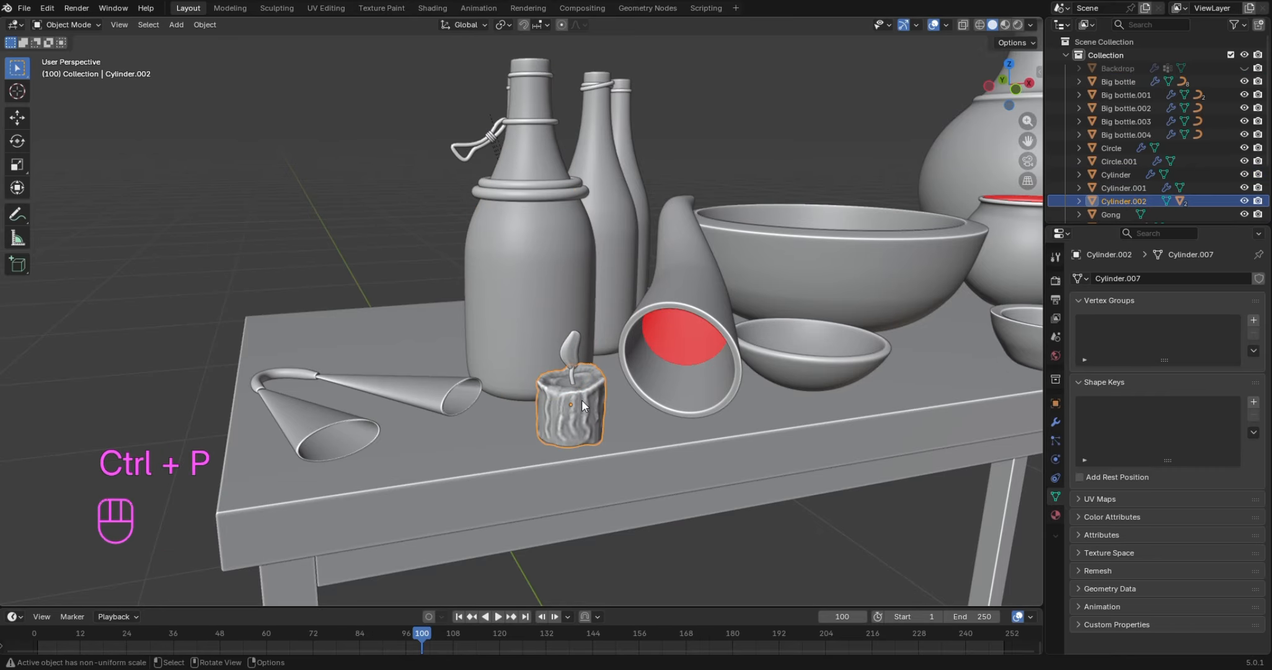
# Duplicate the candle together with its wick and flame and move the copy about 0.579 m along global X
pyautogui.scroll(-5, 582, 400)
pyautogui.scroll(5, 676, 364)
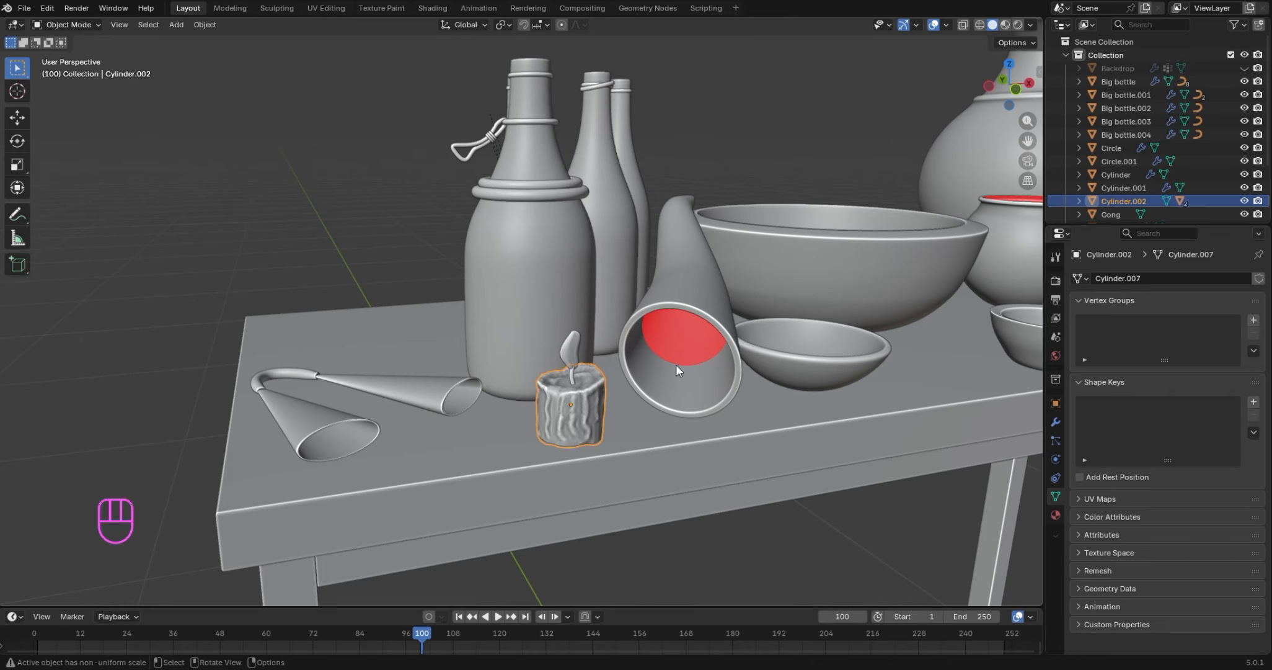
pyautogui.moveTo(1030, 142); pyautogui.dragTo(966, 186)
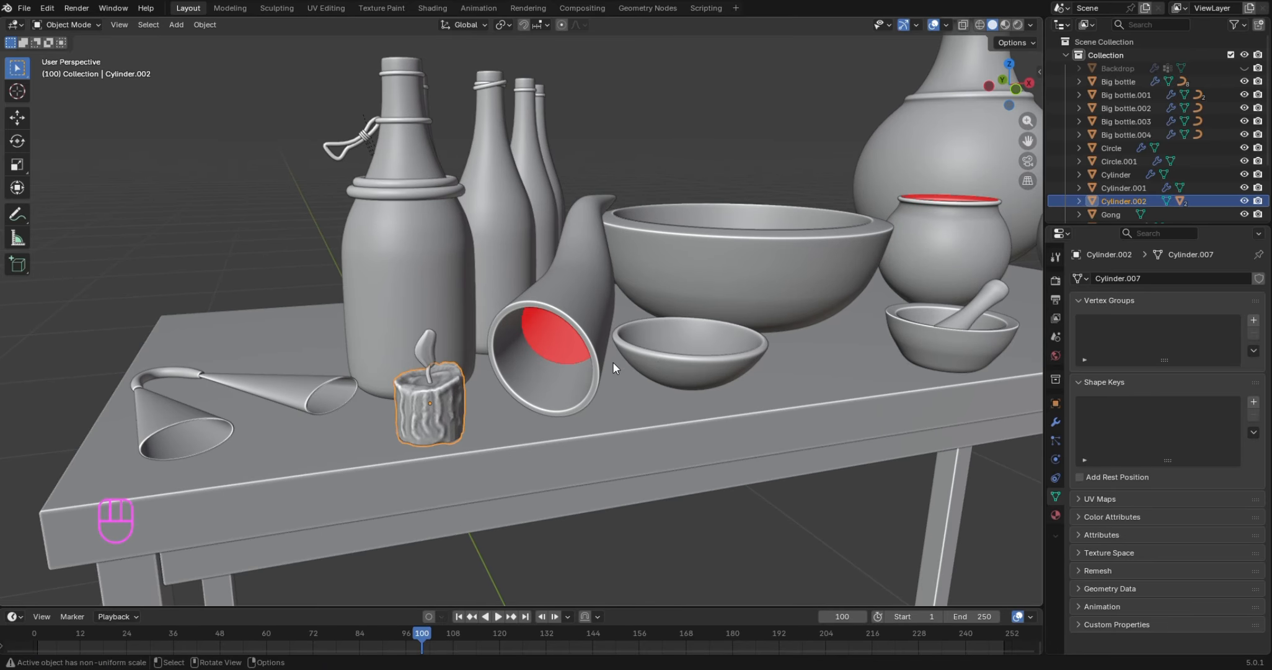
pyautogui.press('shift')
pyautogui.press('shift')
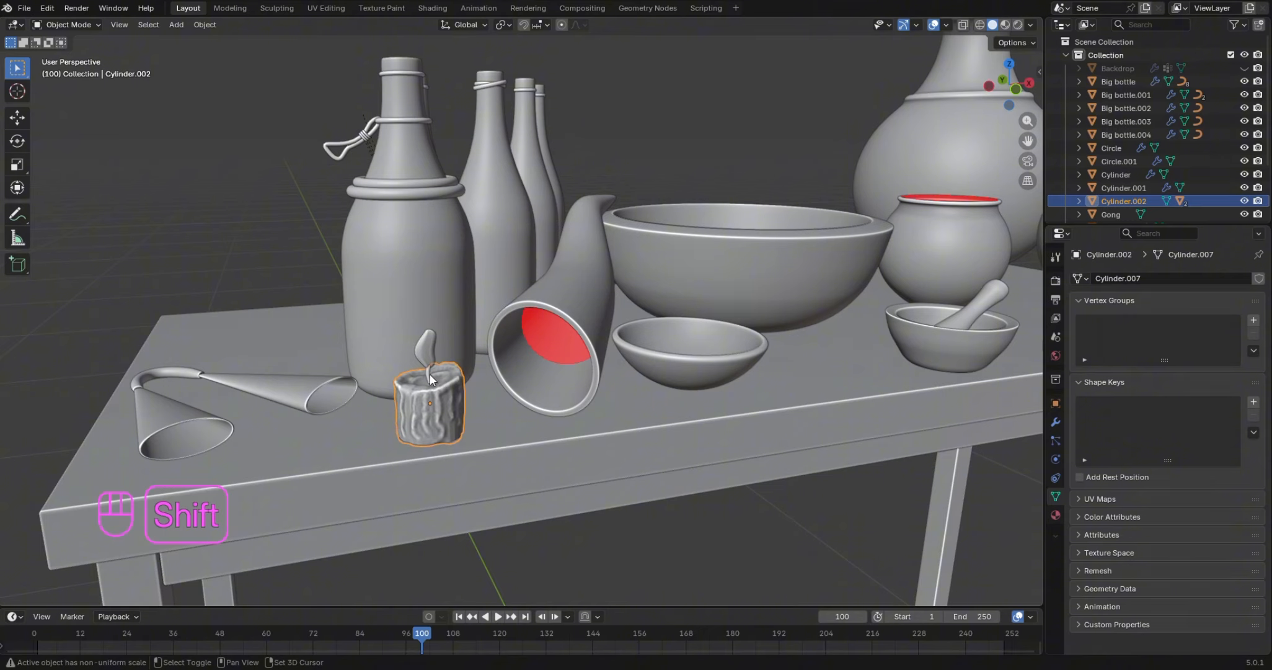
pyautogui.keyDown('shift'); pyautogui.click(429, 352); pyautogui.keyUp('shift')
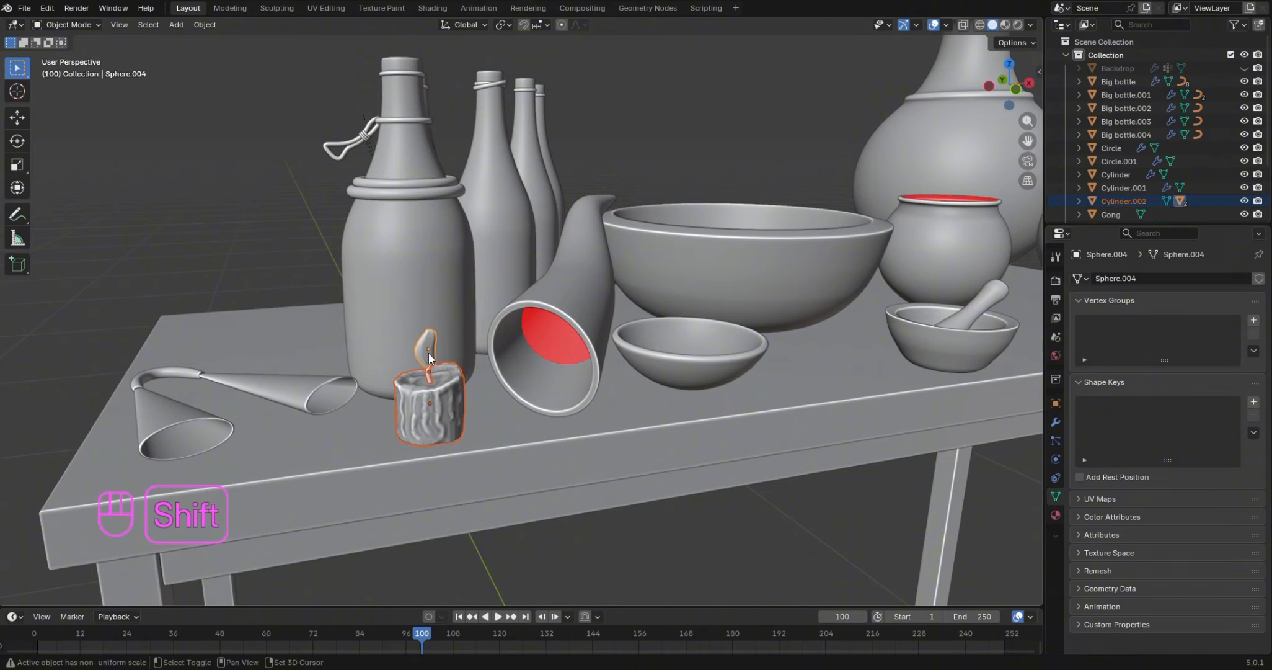
pyautogui.hotkey('shift', 'd')
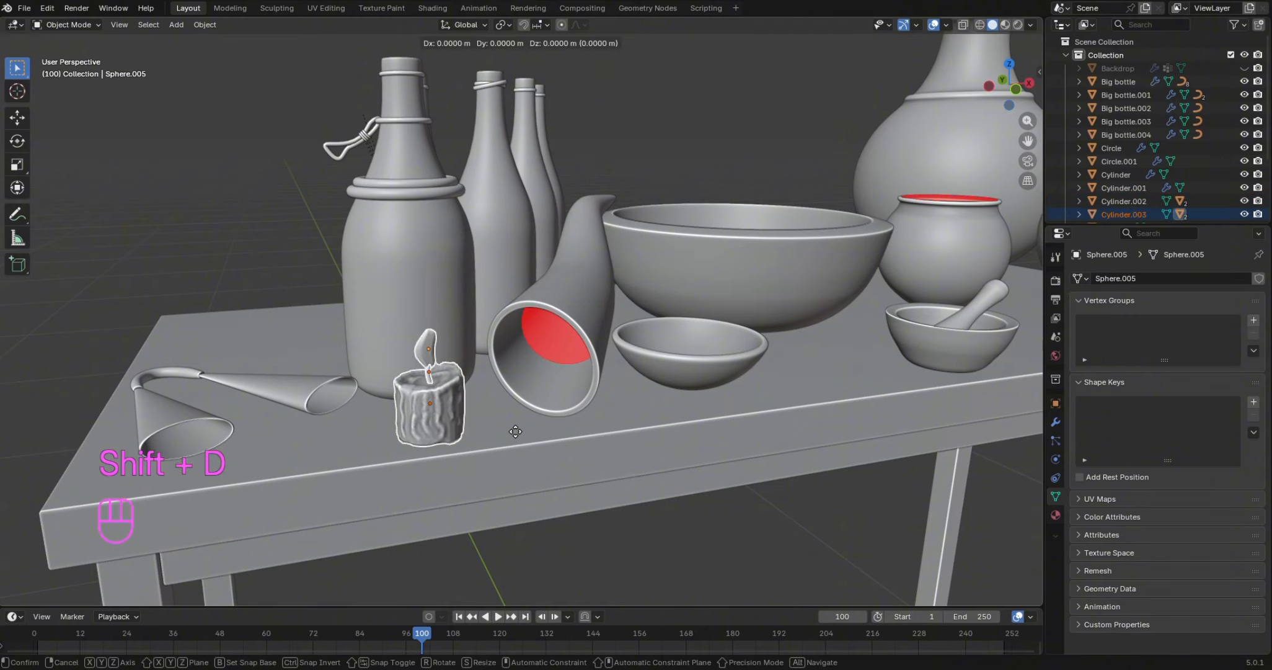
pyautogui.press('g')
pyautogui.press('x')
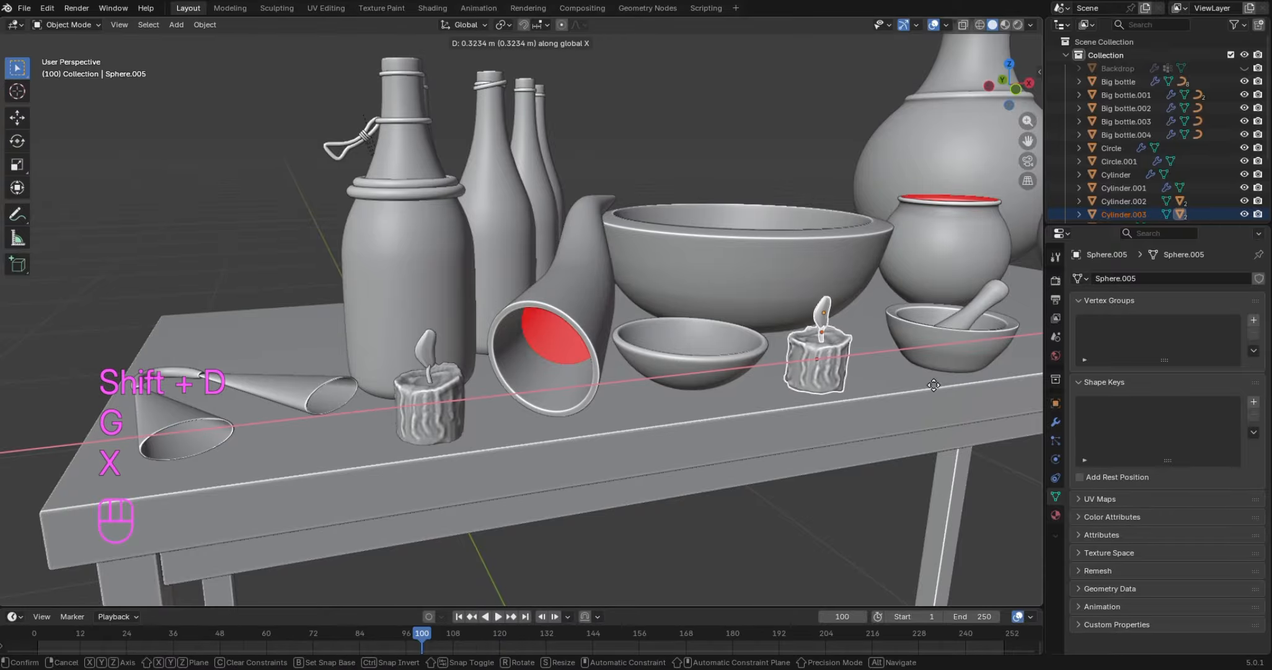
pyautogui.click(60, 337)
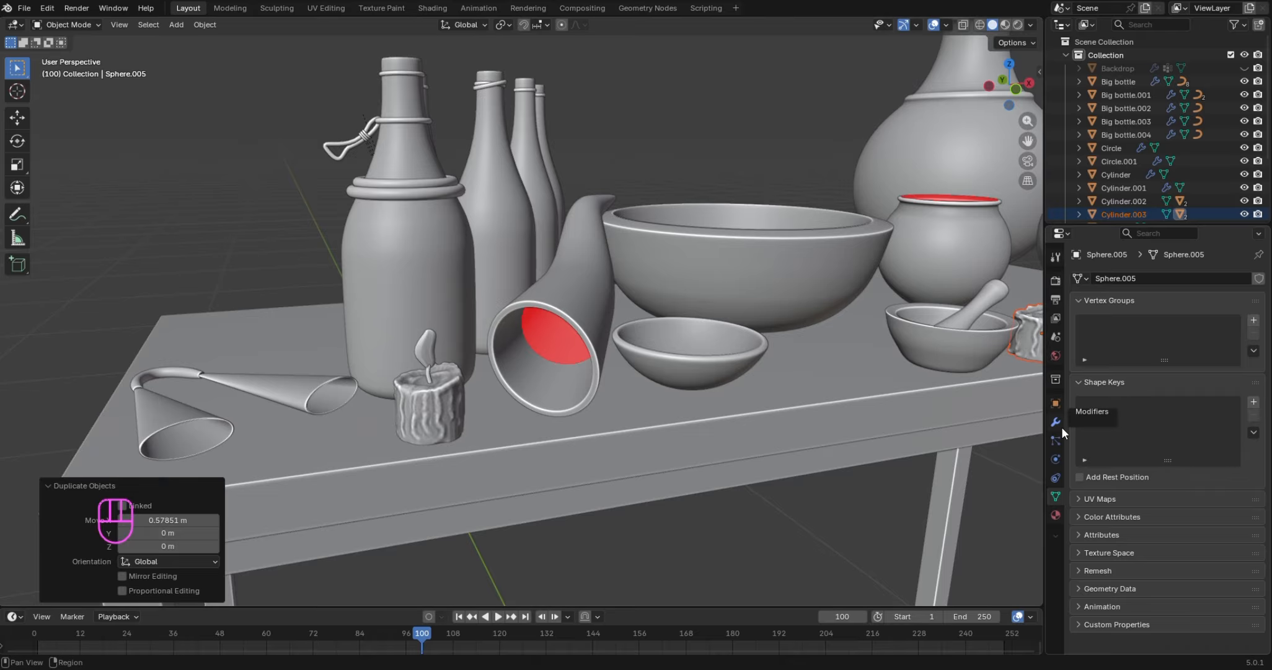
pyautogui.scroll(-5, 857, 267)
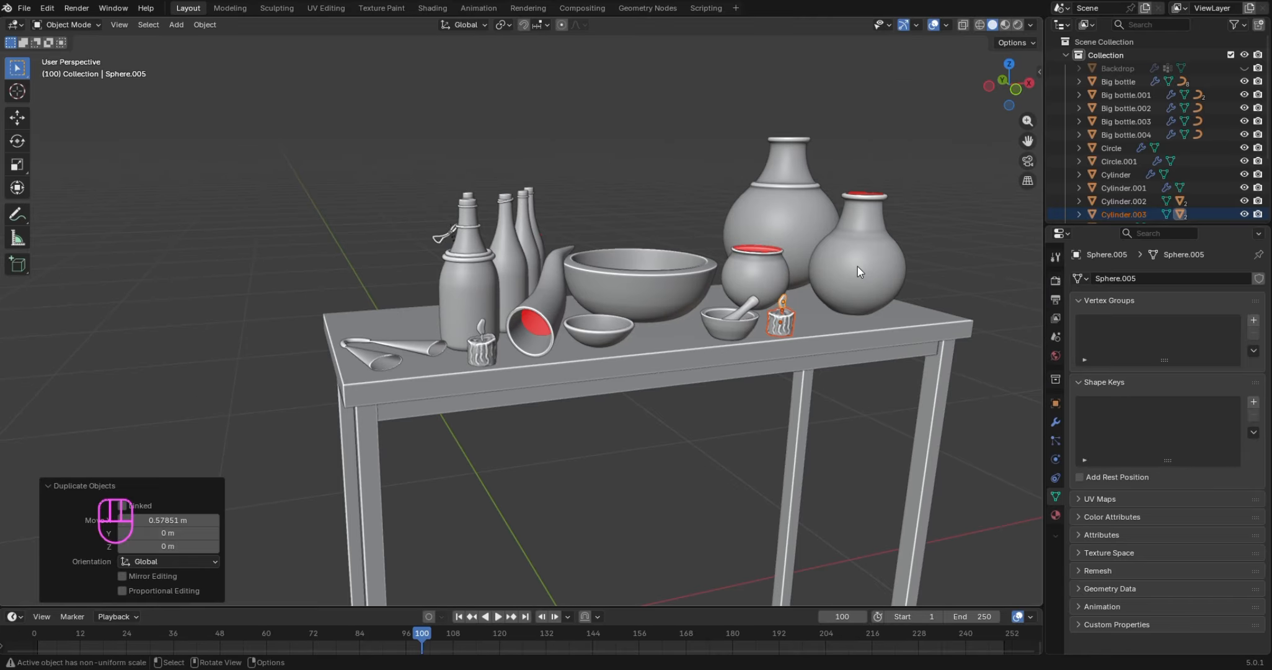
# Unhide the Backdrop and move the duplicated candle about 0.323 m further along global X, near the table's far end
pyautogui.click(1245, 68)
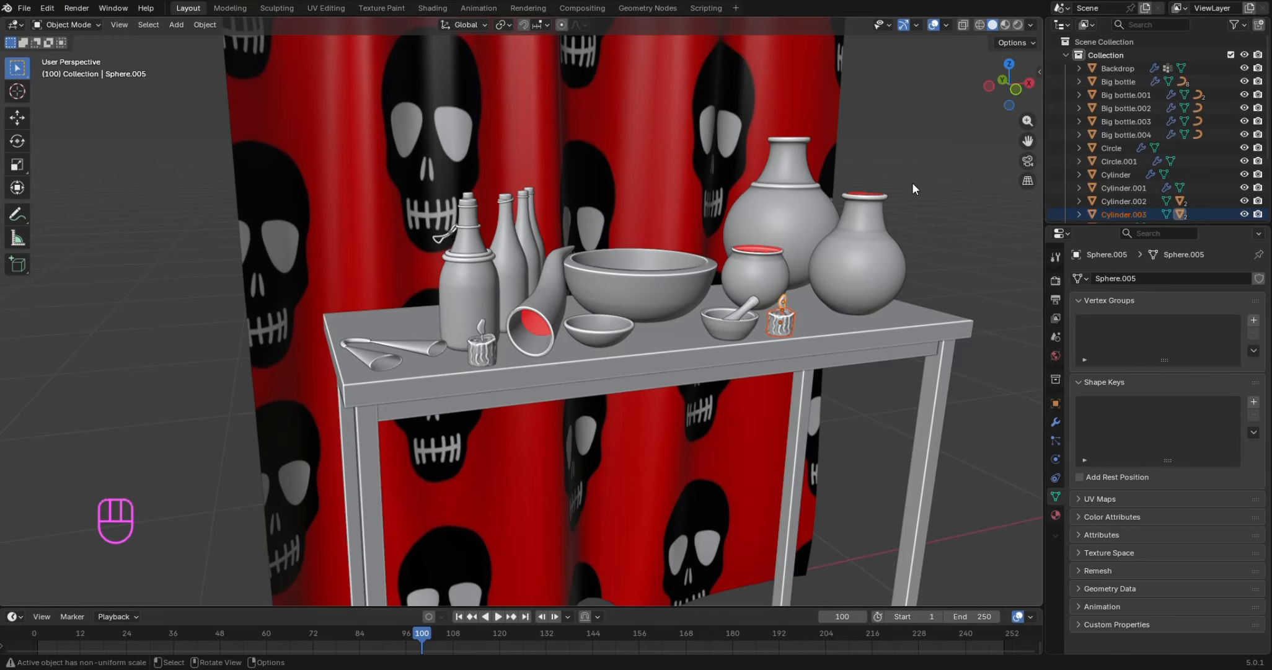
pyautogui.press('g')
pyautogui.press('x')
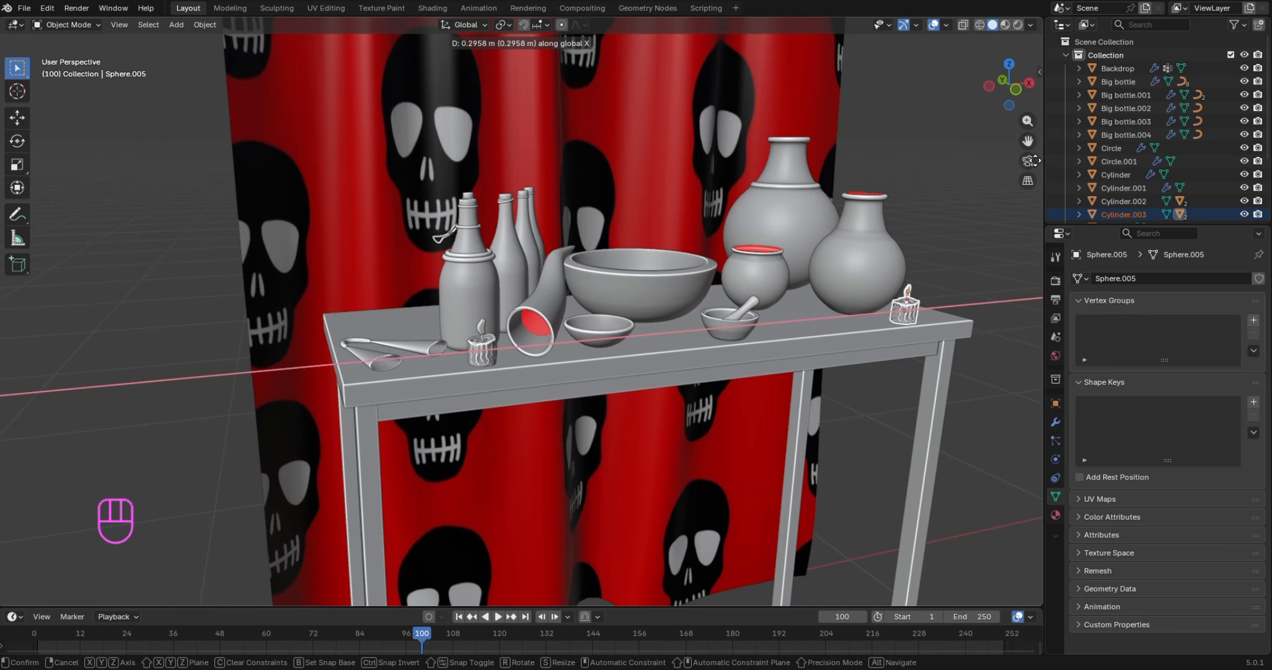
pyautogui.click(7, 155)
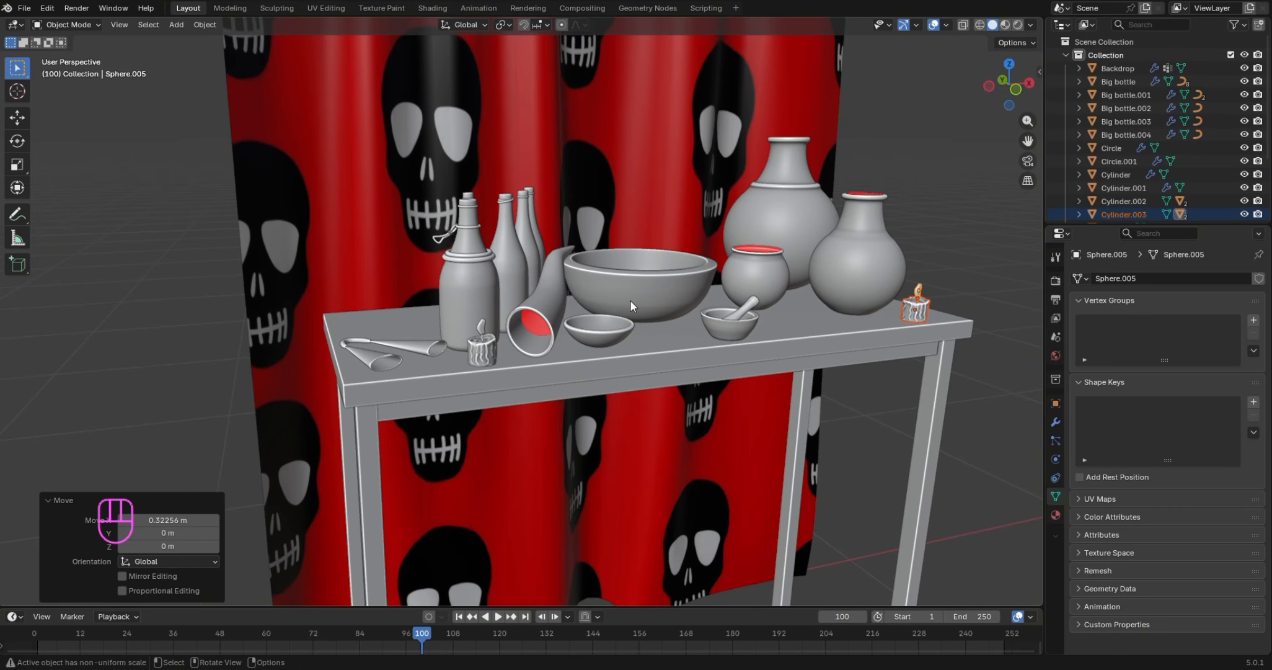
# Rotate the duplicated candle with its wick and flame about 155° around global Z
pyautogui.press('r')
pyautogui.press('z')
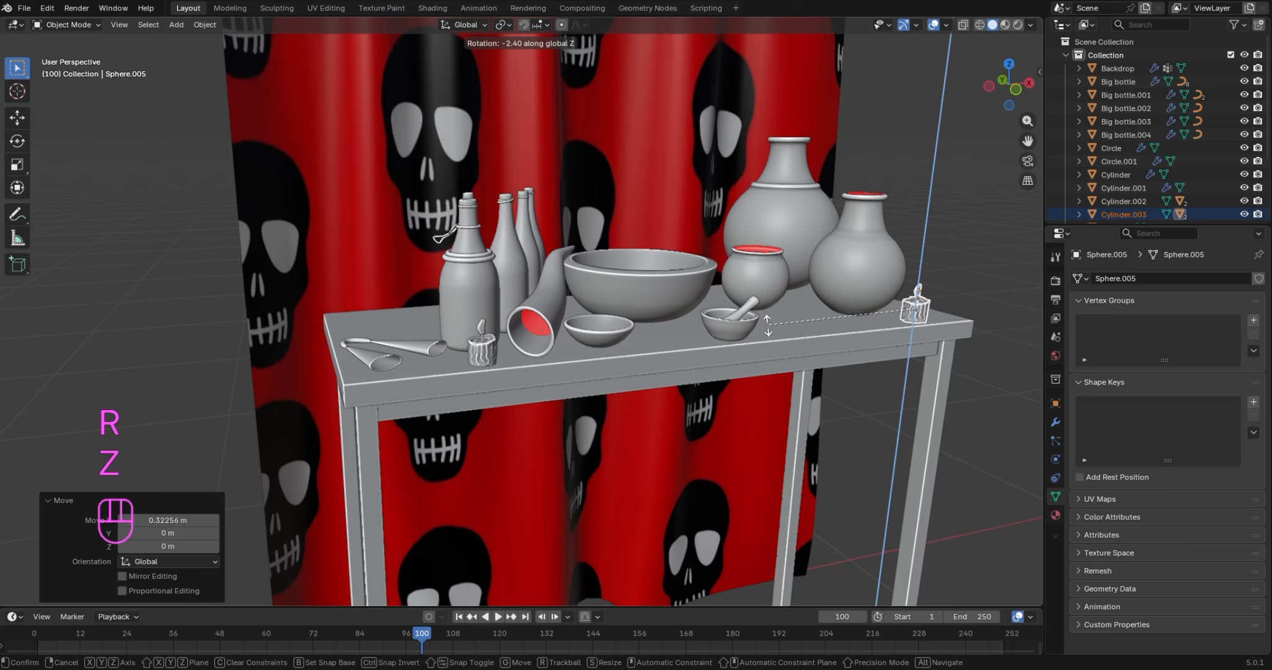
pyautogui.click(955, 322)
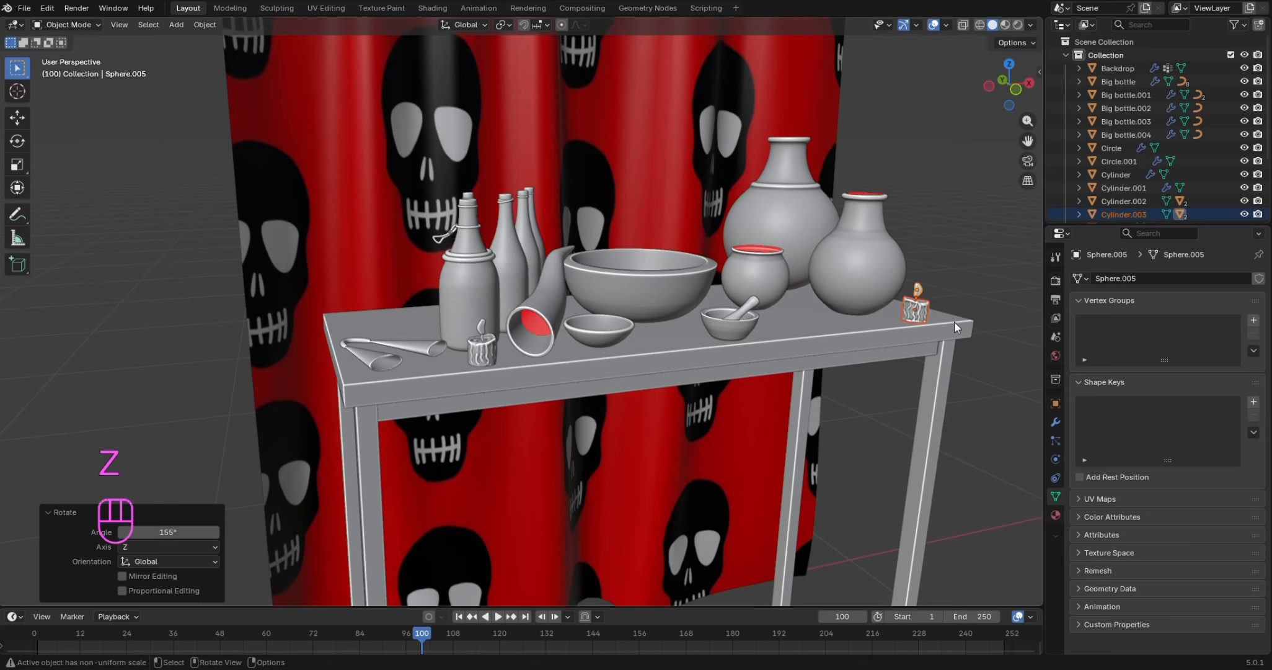
# Move the round vase beside the duplicated candle about 0.011 m along global Y, away from the candle
pyautogui.scroll(4, 824, 287)
pyautogui.moveTo(1020, 144); pyautogui.dragTo(400, 148)
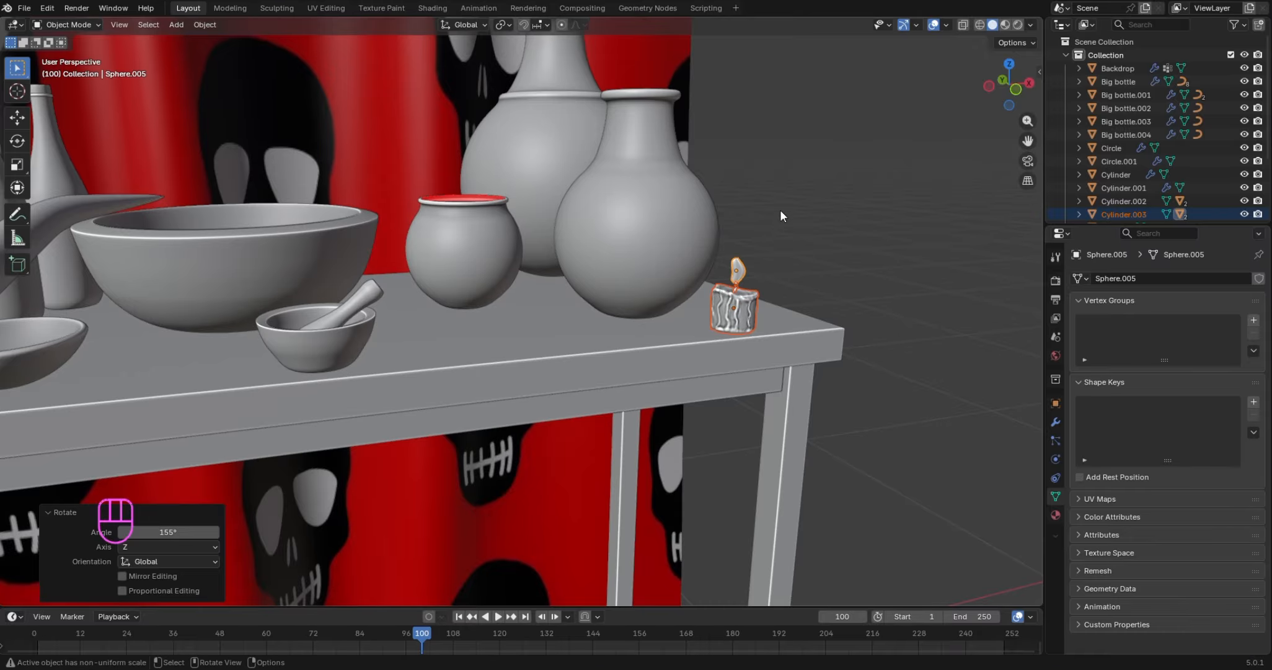
pyautogui.click(674, 217)
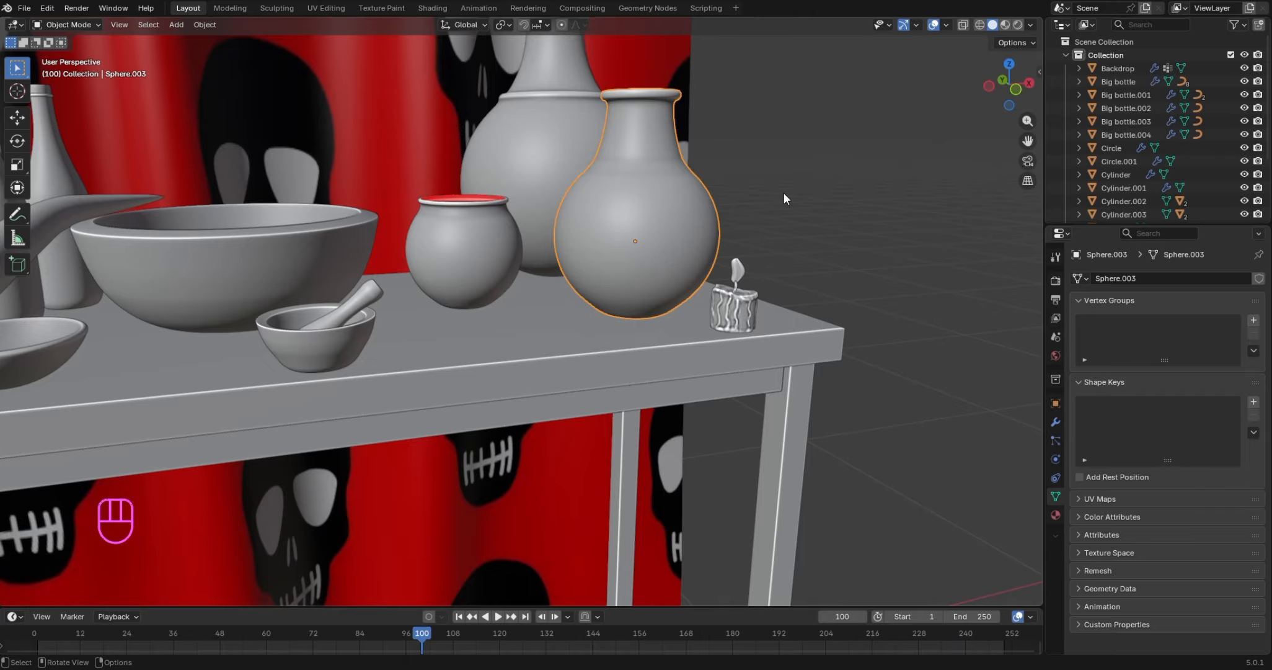
pyautogui.press('KP_7')
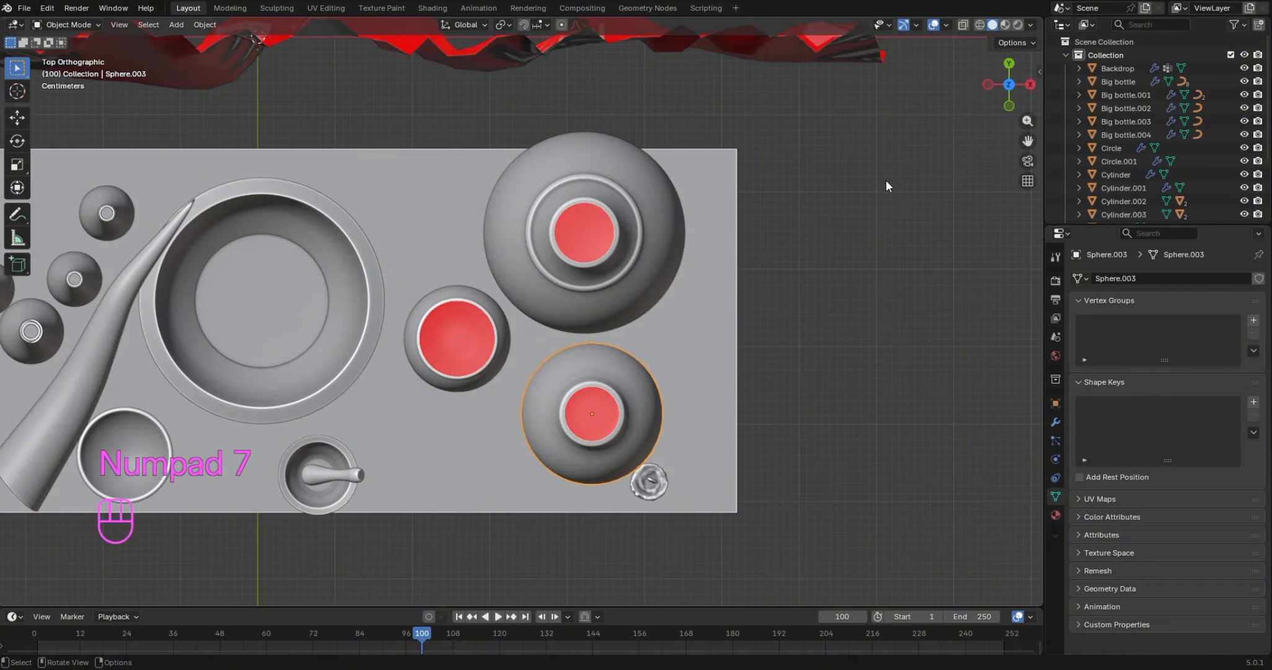
pyautogui.press('g')
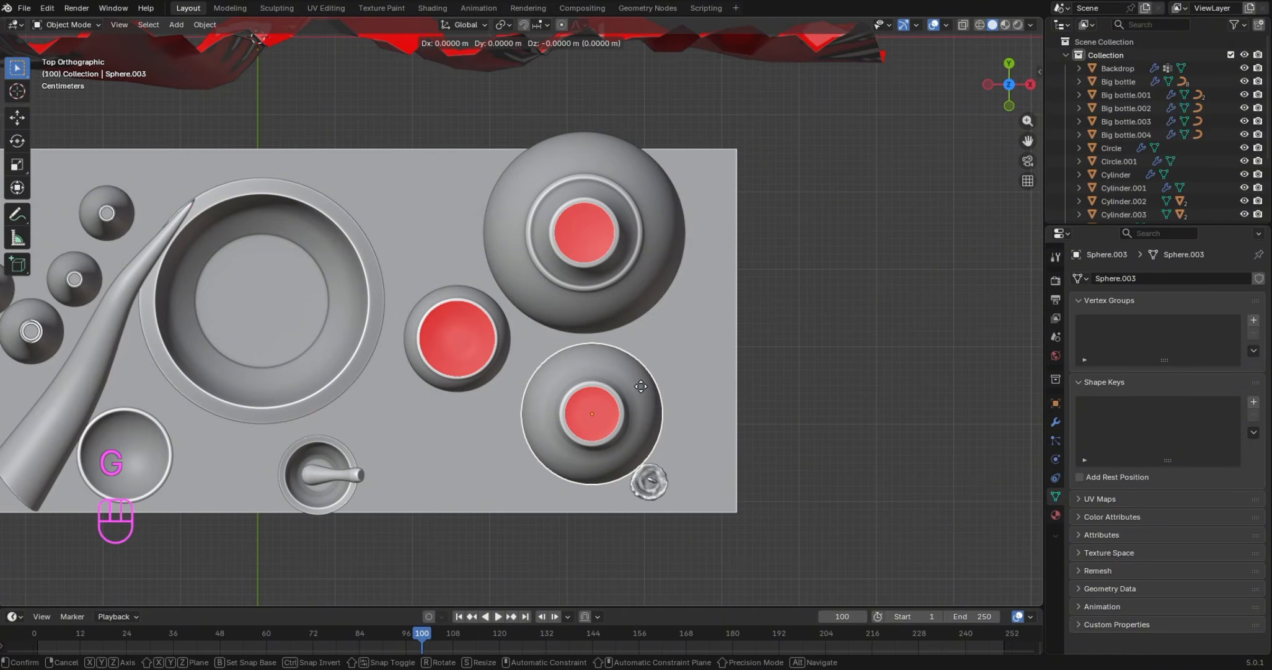
pyautogui.press('y')
pyautogui.click(646, 383)
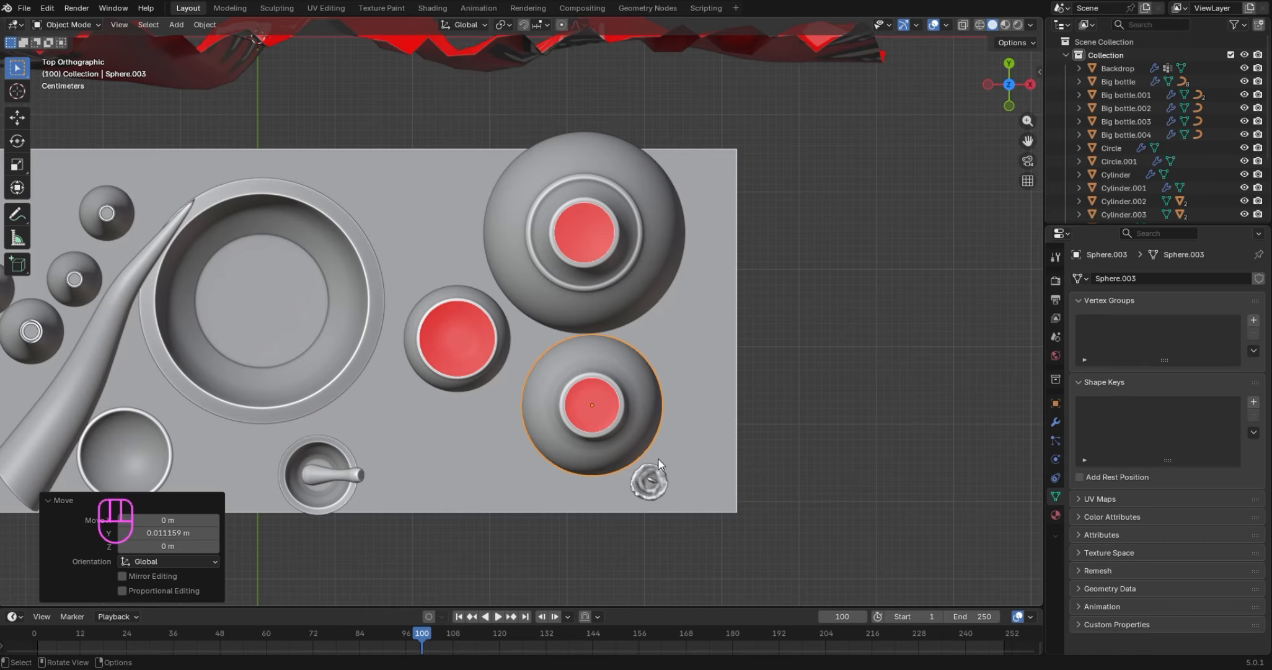
pyautogui.moveTo(1001, 102); pyautogui.dragTo(777, 284)
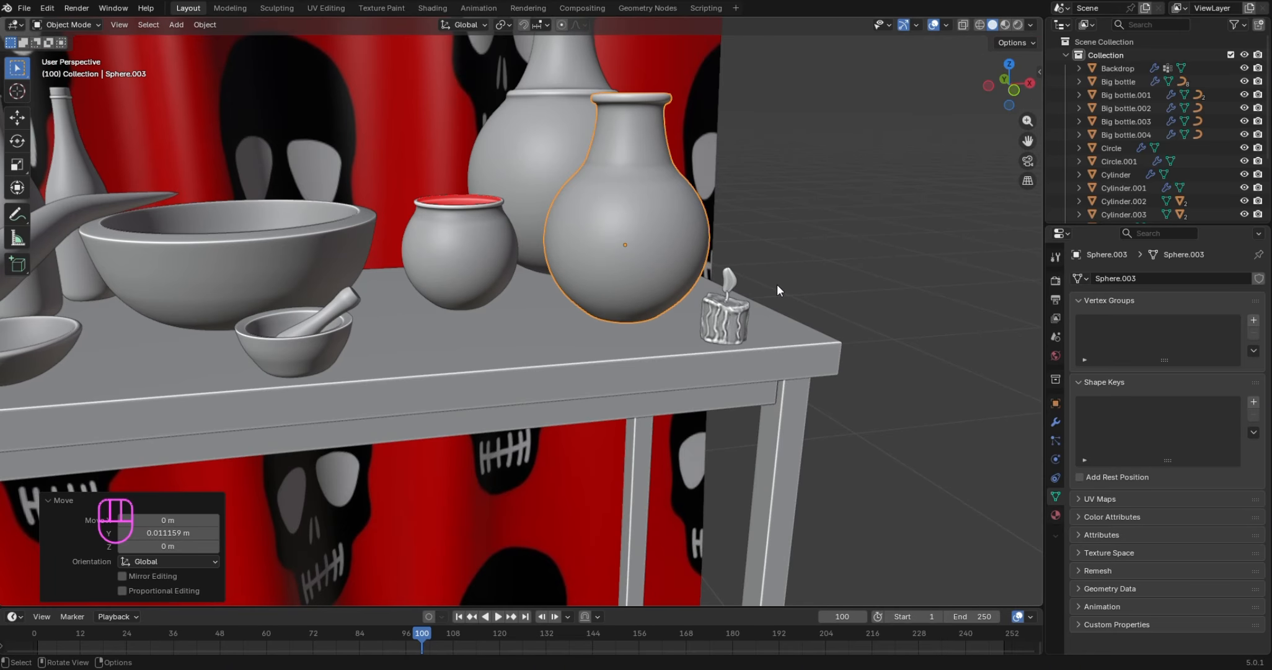
# Duplicate the candle beside the vase with its wick and flame and move the copy about 0.501 m along global Y
pyautogui.click(738, 275)
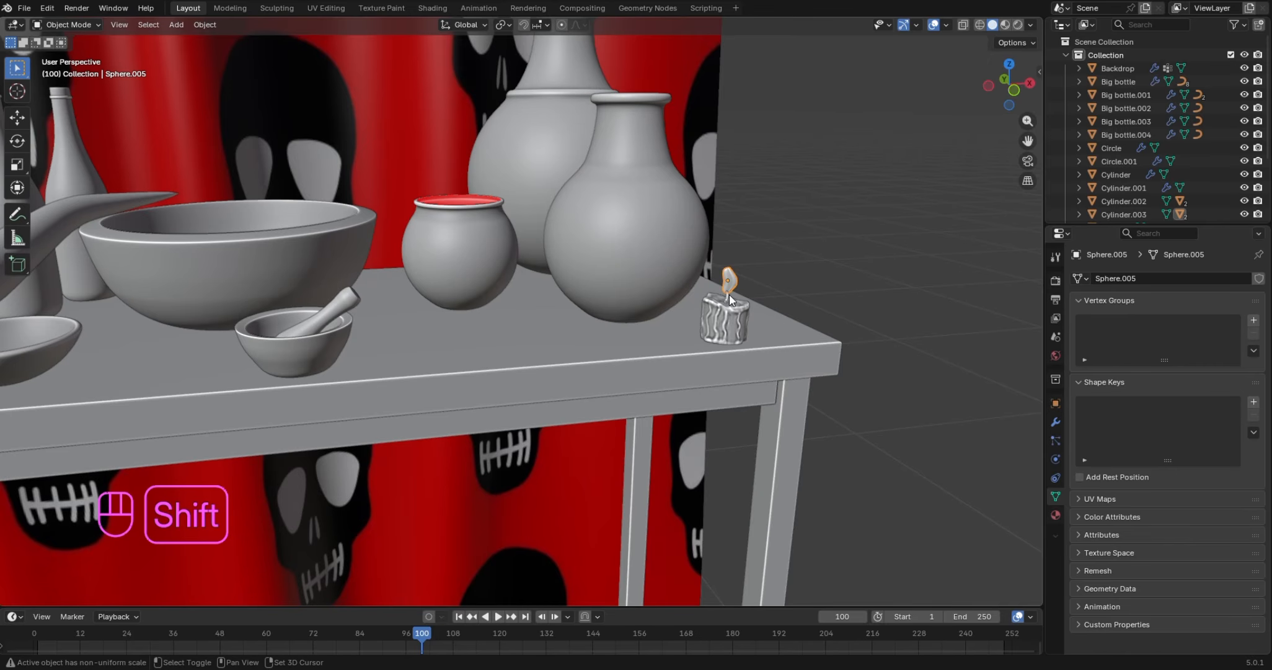
pyautogui.keyDown('shift'); pyautogui.click(727, 298); pyautogui.keyUp('shift')
pyautogui.keyDown('shift'); pyautogui.click(729, 310); pyautogui.keyUp('shift')
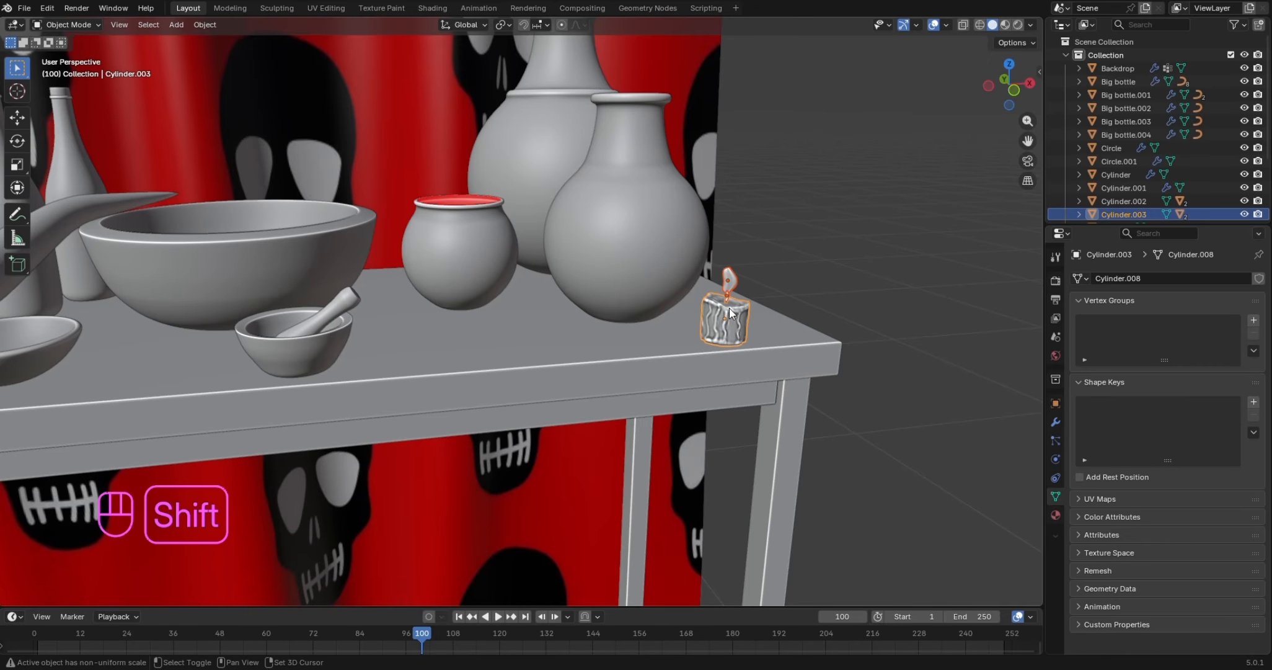
pyautogui.hotkey('shift', 'd')
pyautogui.press('g')
pyautogui.press('y')
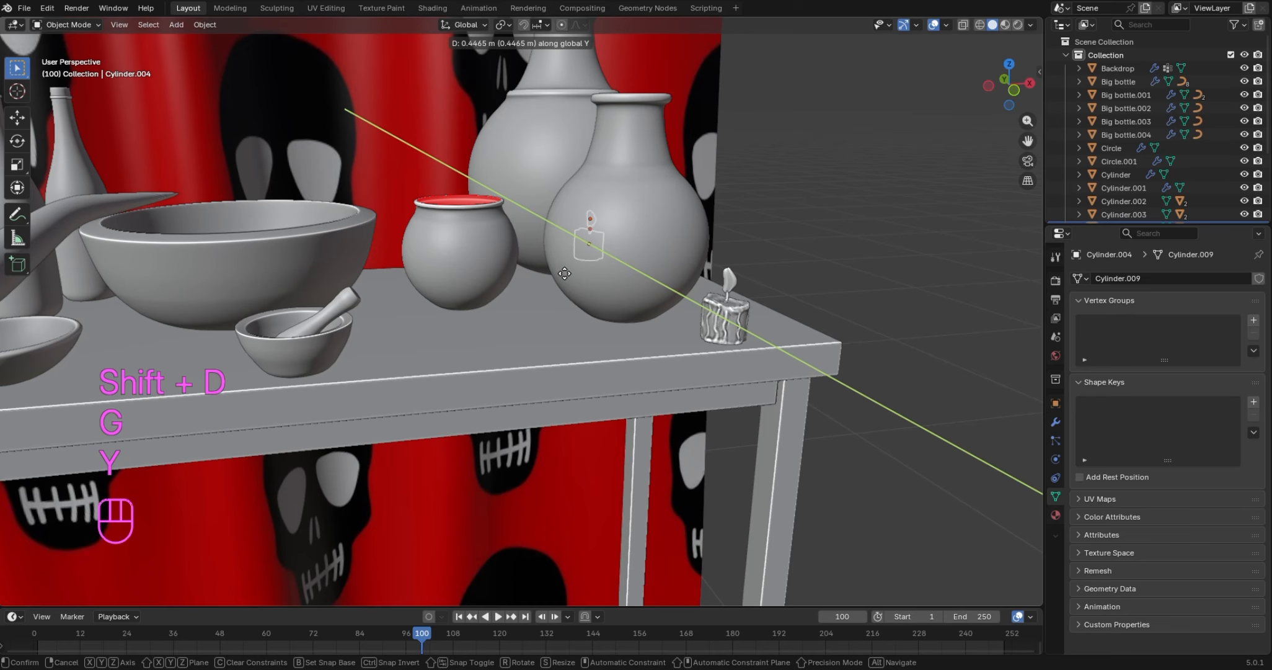
pyautogui.click(559, 271)
# Move the newest candle copy about -0.201 m along global Y, back over the tabletop, using the top view
pyautogui.press('KP_7')
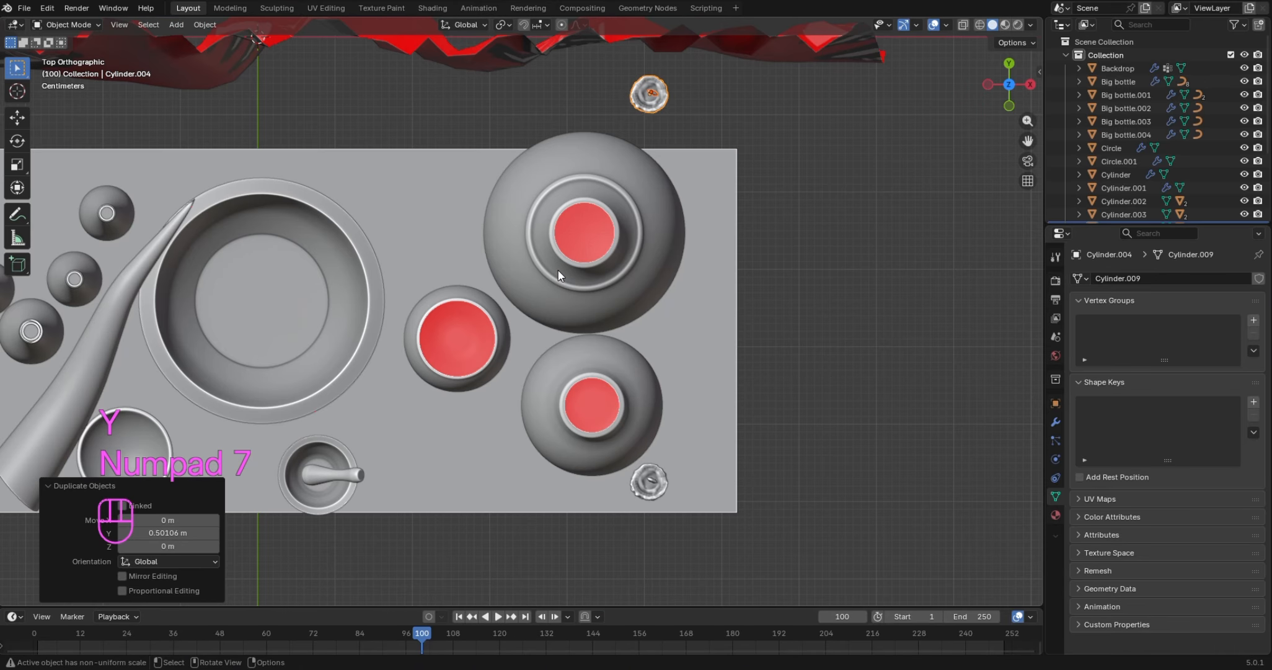
pyautogui.press('g')
pyautogui.press('y')
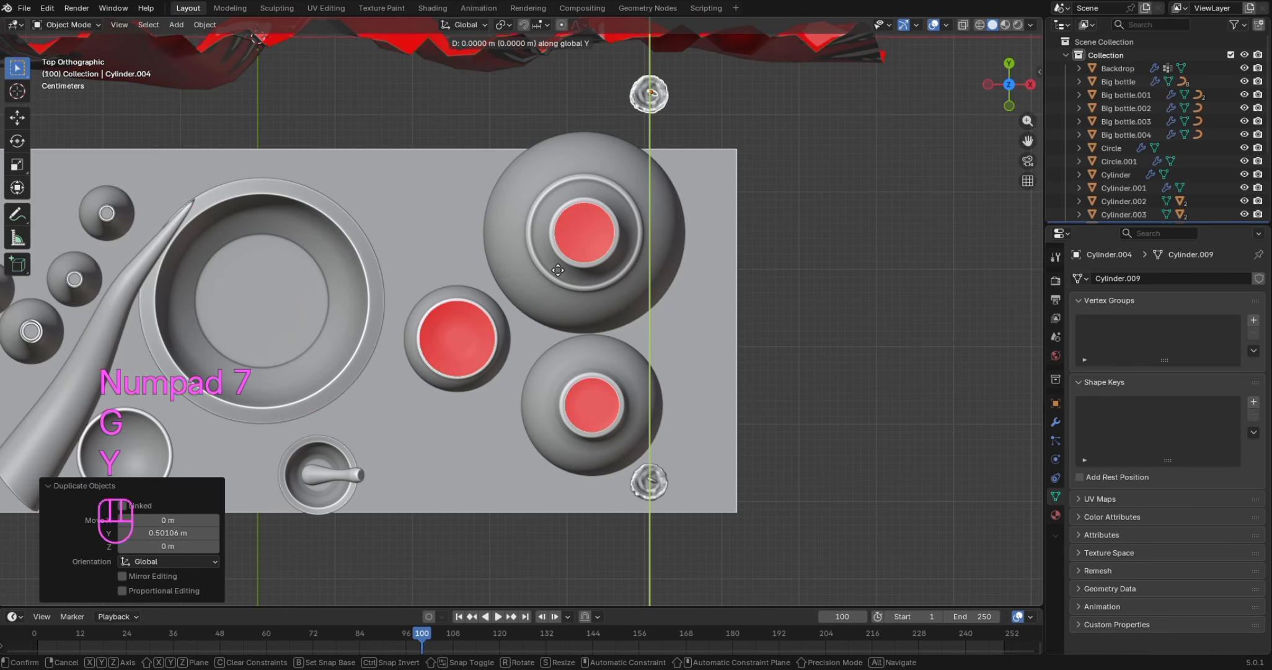
pyautogui.click(570, 425)
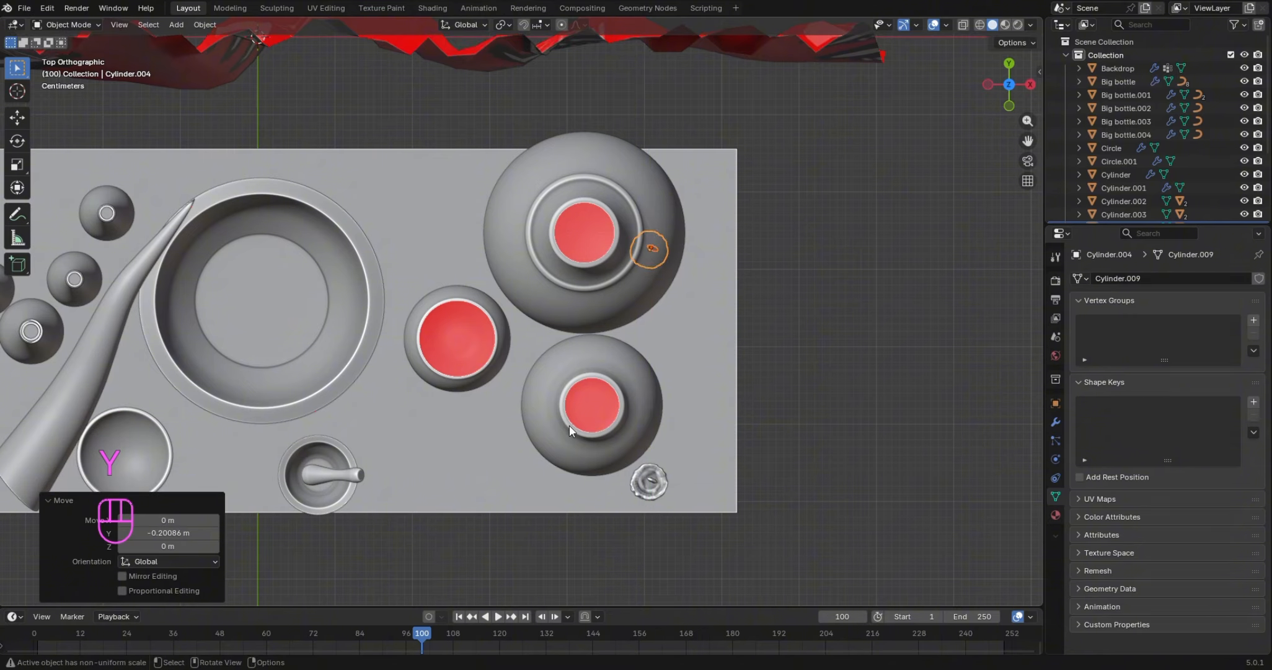
# Move the newest candle copy about -0.262 m along global X, into the space behind the small round pot
pyautogui.press('g')
pyautogui.press('x')
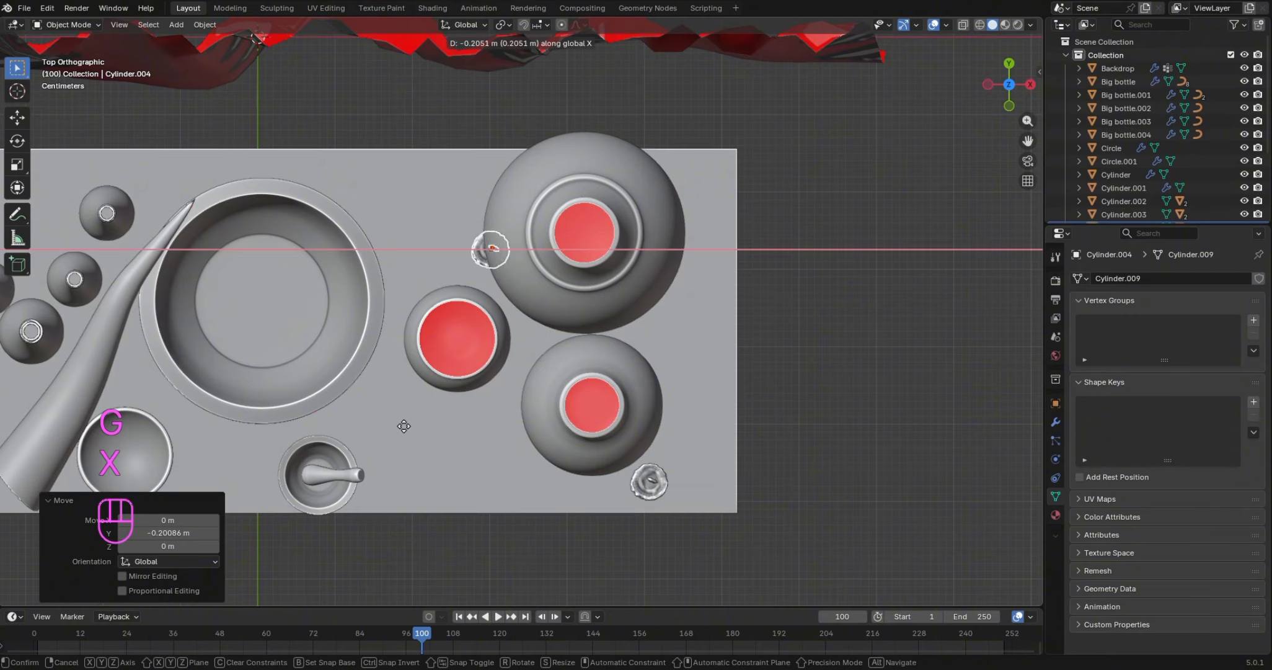
pyautogui.click(366, 427)
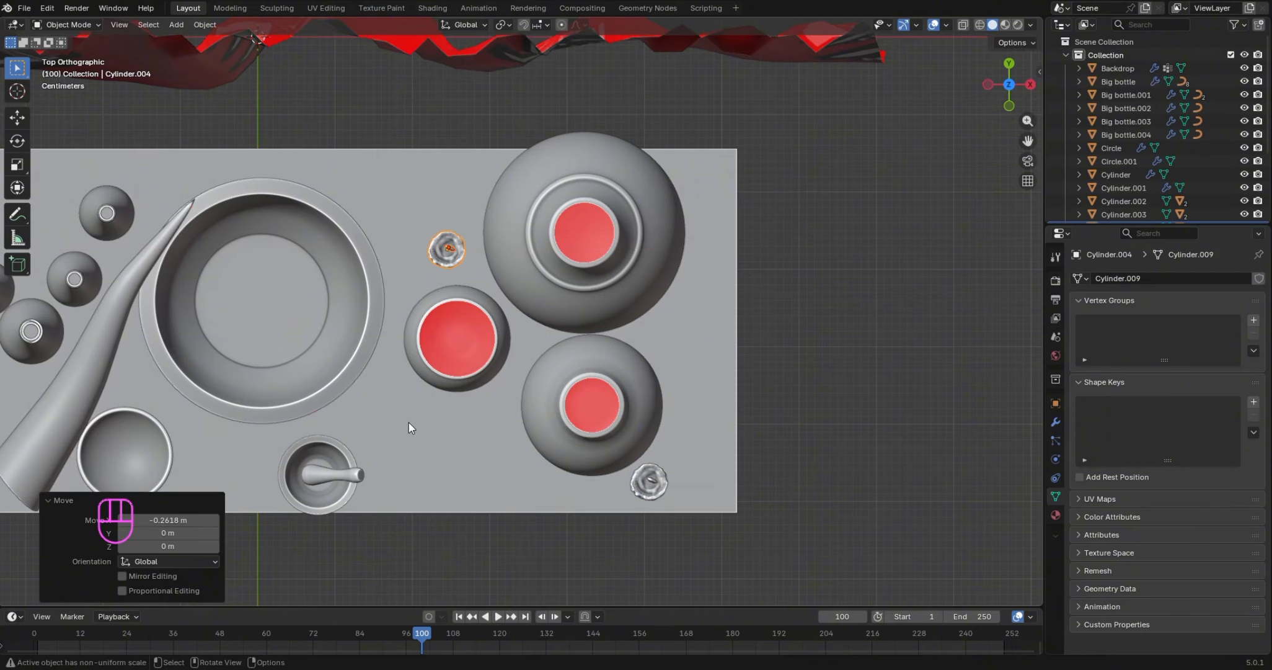
# Preview the scene in random object colours in the viewport shading, and restore texture colouring
pyautogui.moveTo(991, 96)
pyautogui.mouseDown()
pyautogui.moveTo(983, 127)
pyautogui.moveTo(914, 130)
pyautogui.moveTo(907, 93)
pyautogui.moveTo(994, 101)
pyautogui.mouseUp()
pyautogui.press('KP_7')
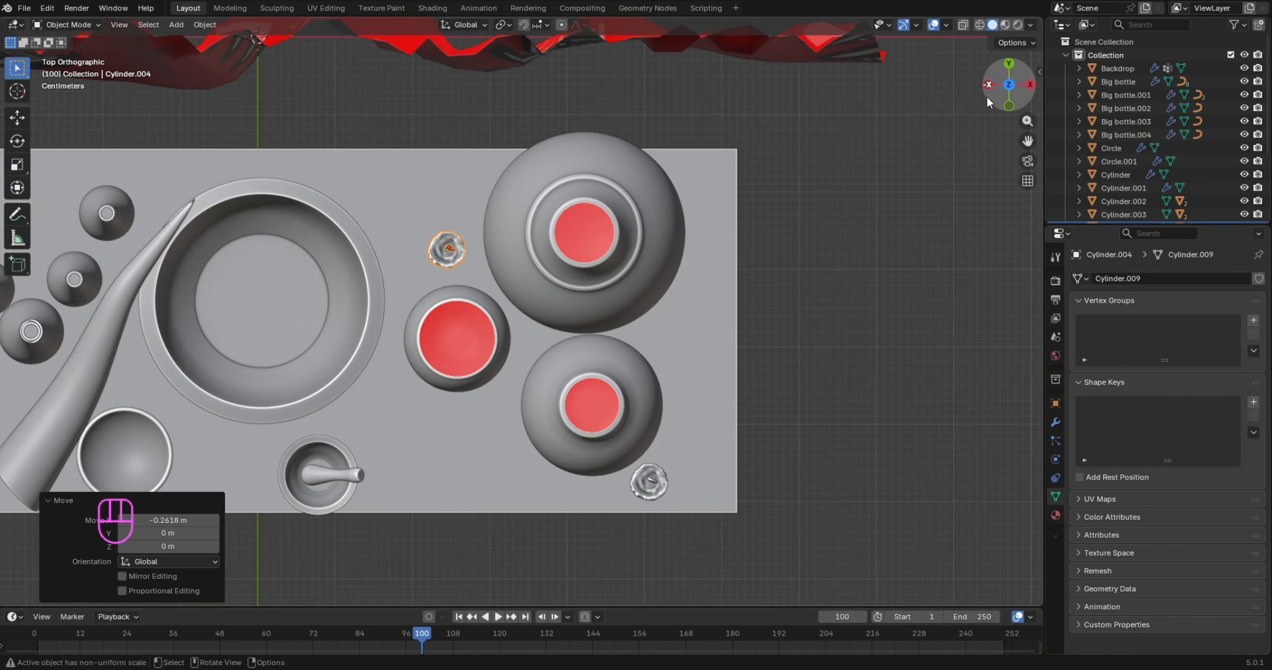
pyautogui.scroll(-2, 986, 97)
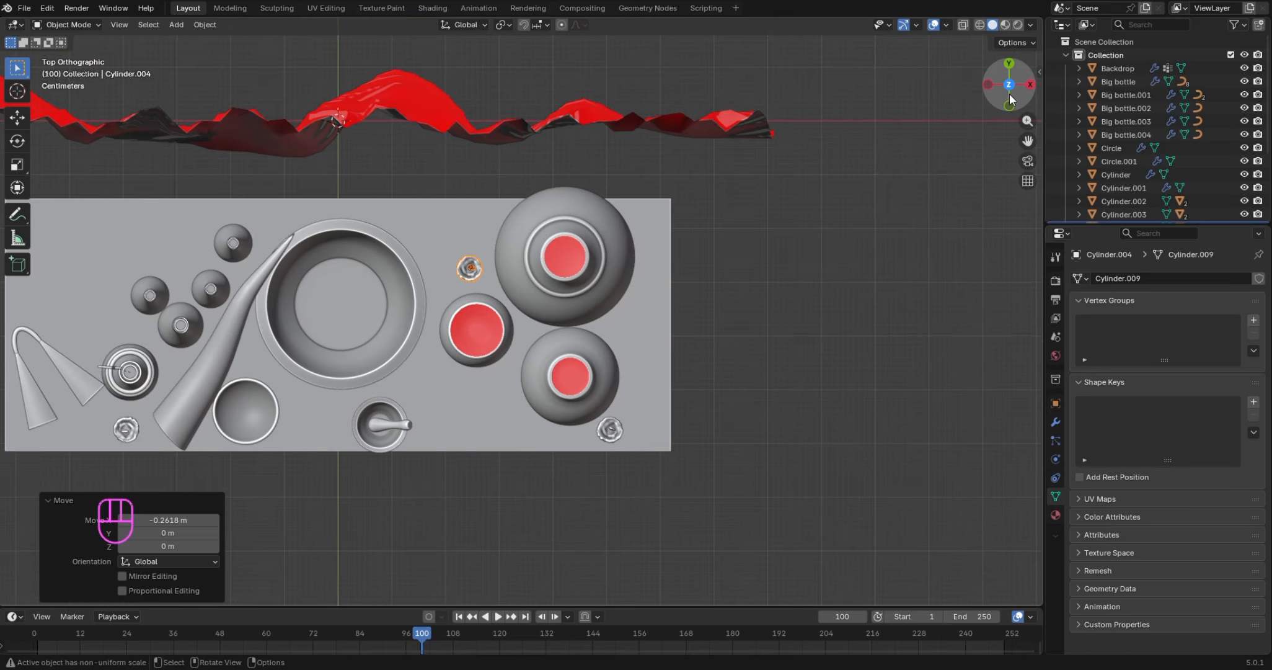
pyautogui.moveTo(1010, 94); pyautogui.dragTo(928, 157)
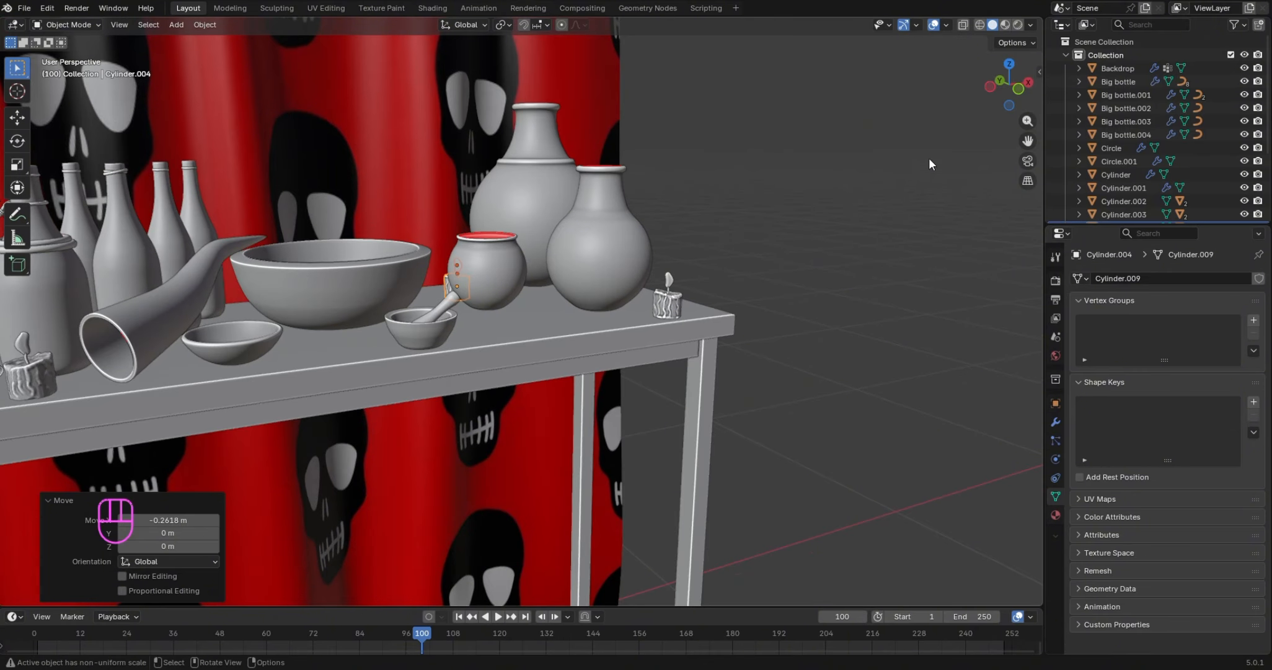
pyautogui.scroll(-3, 912, 171)
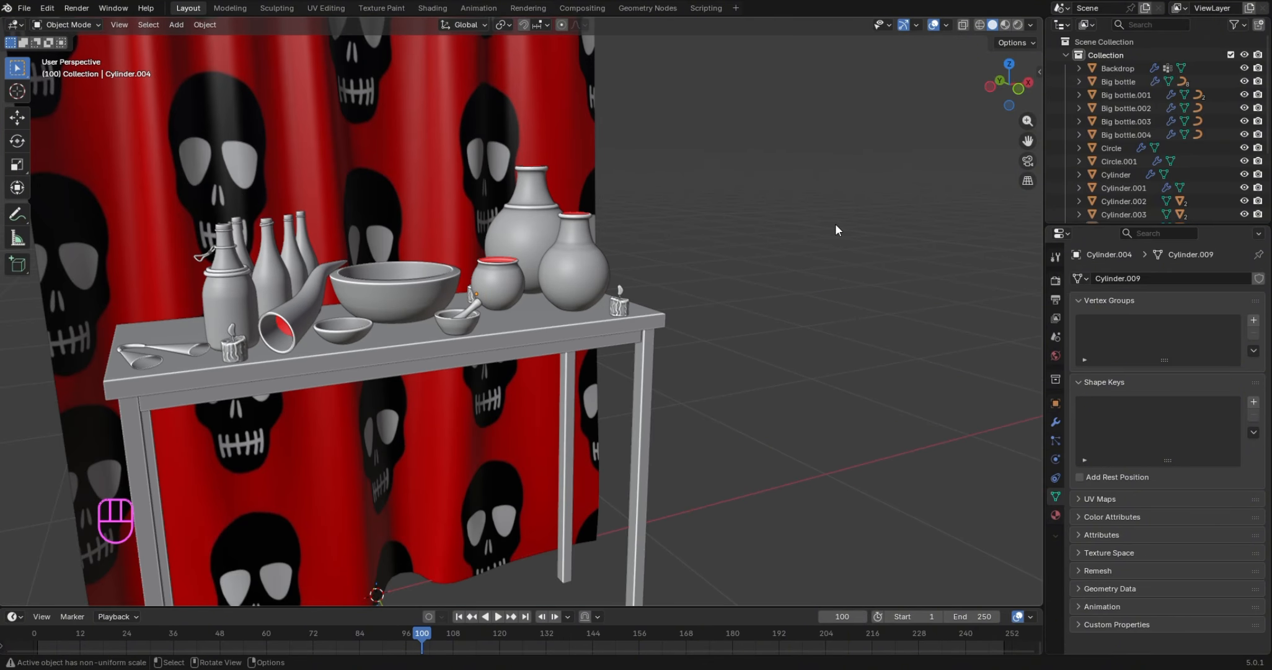
pyautogui.moveTo(998, 99)
pyautogui.mouseDown()
pyautogui.moveTo(1023, 100)
pyautogui.moveTo(1006, 94)
pyautogui.mouseUp()
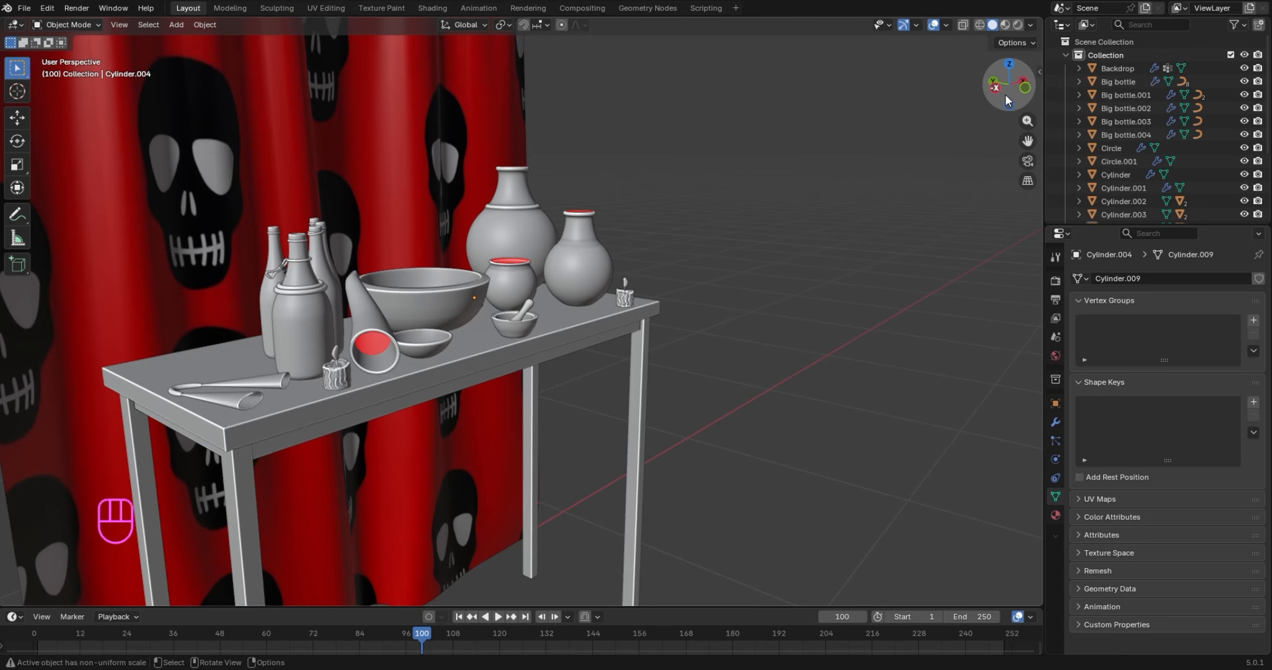
pyautogui.click(1029, 25)
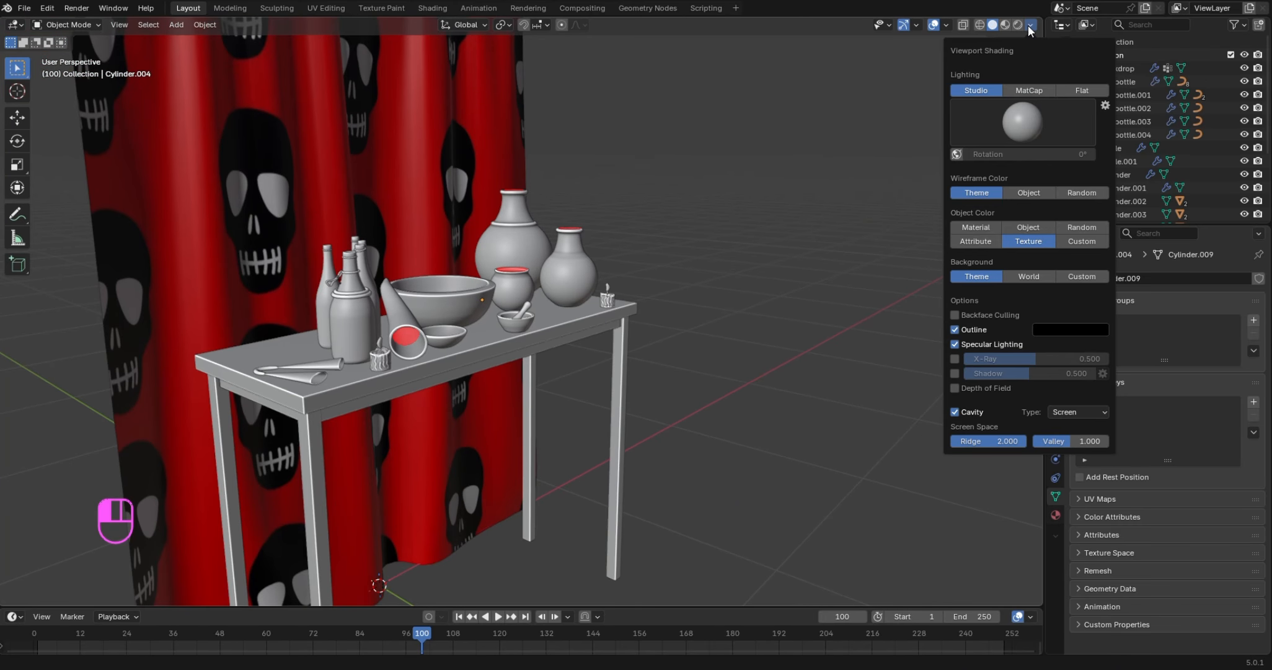
pyautogui.click(1081, 226)
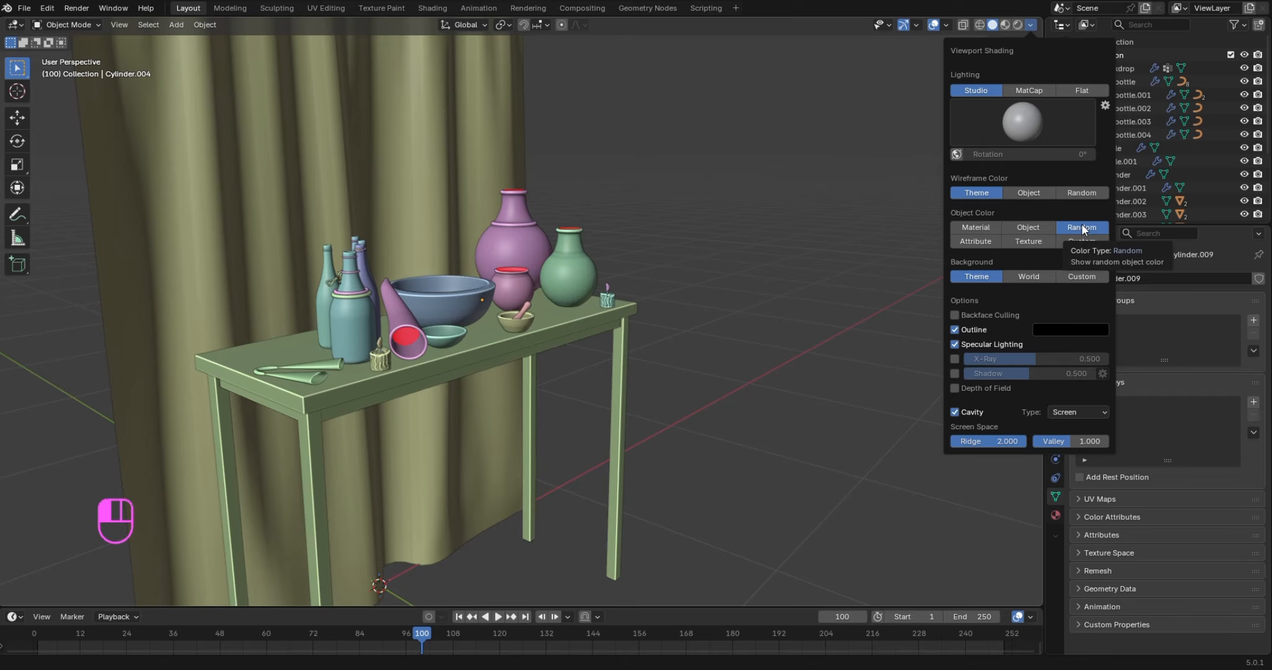
pyautogui.click(1031, 240)
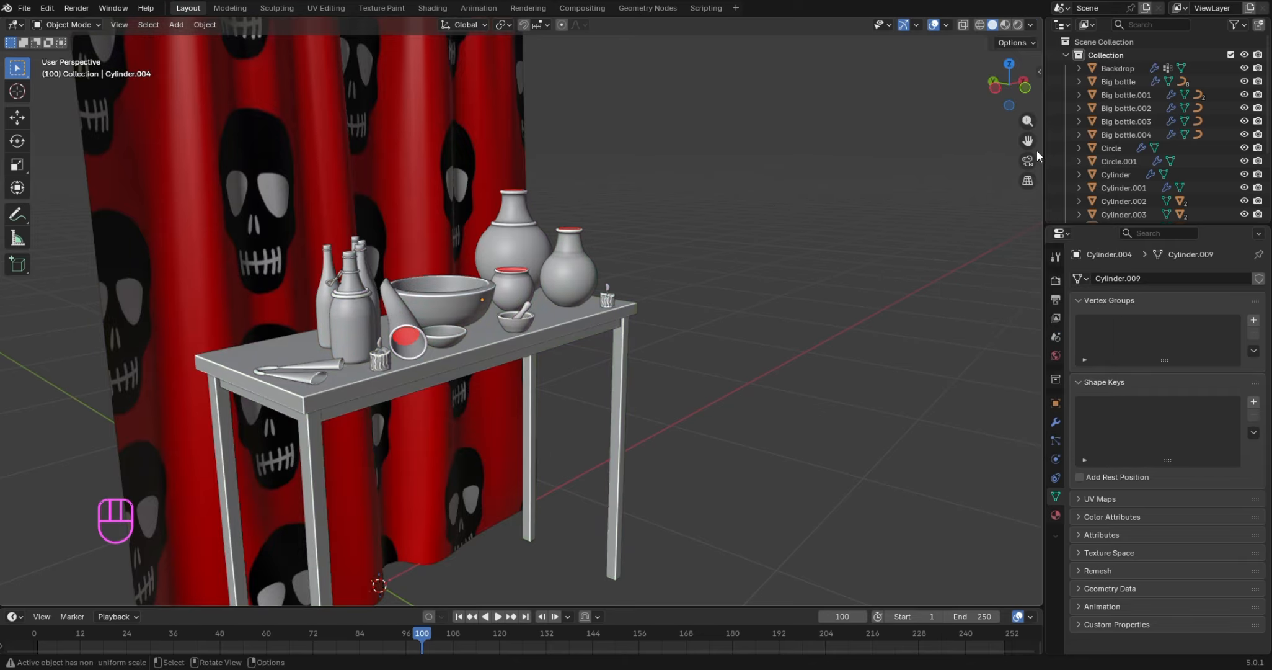
# Move the candle at the table's front corner, with its wick and flame, about -0.202 m along global X
pyautogui.moveTo(1011, 117); pyautogui.dragTo(1003, 177)
pyautogui.scroll(4, 705, 242)
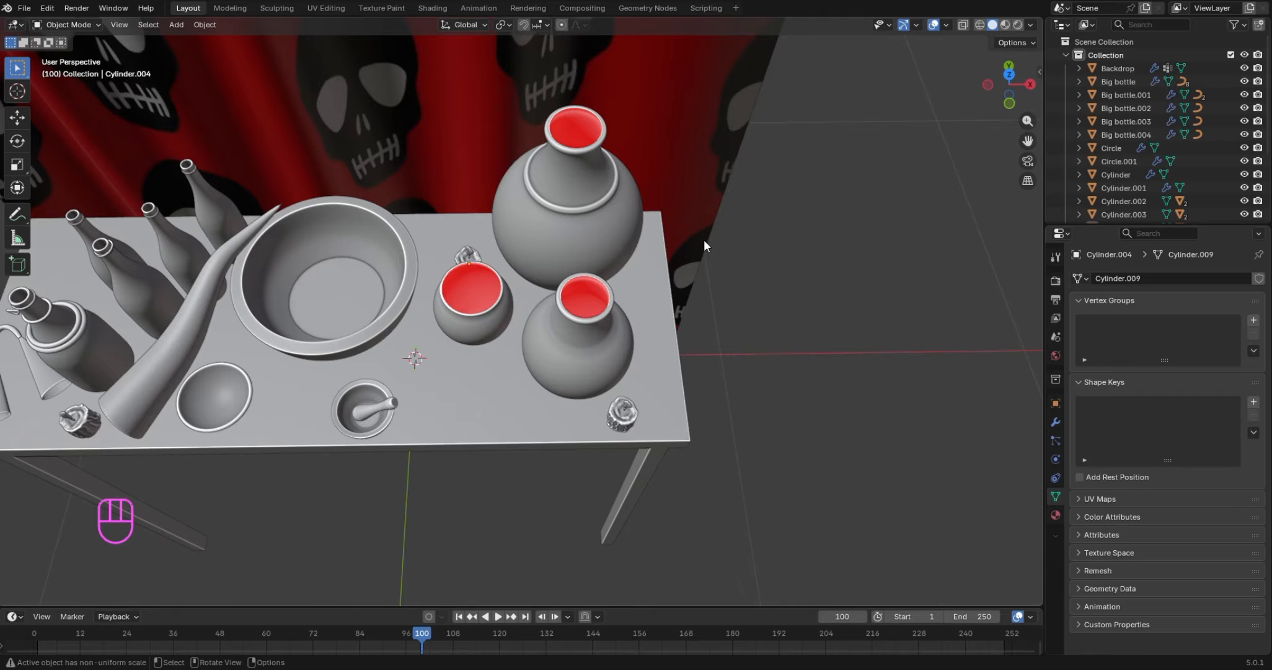
pyautogui.scroll(2, 704, 241)
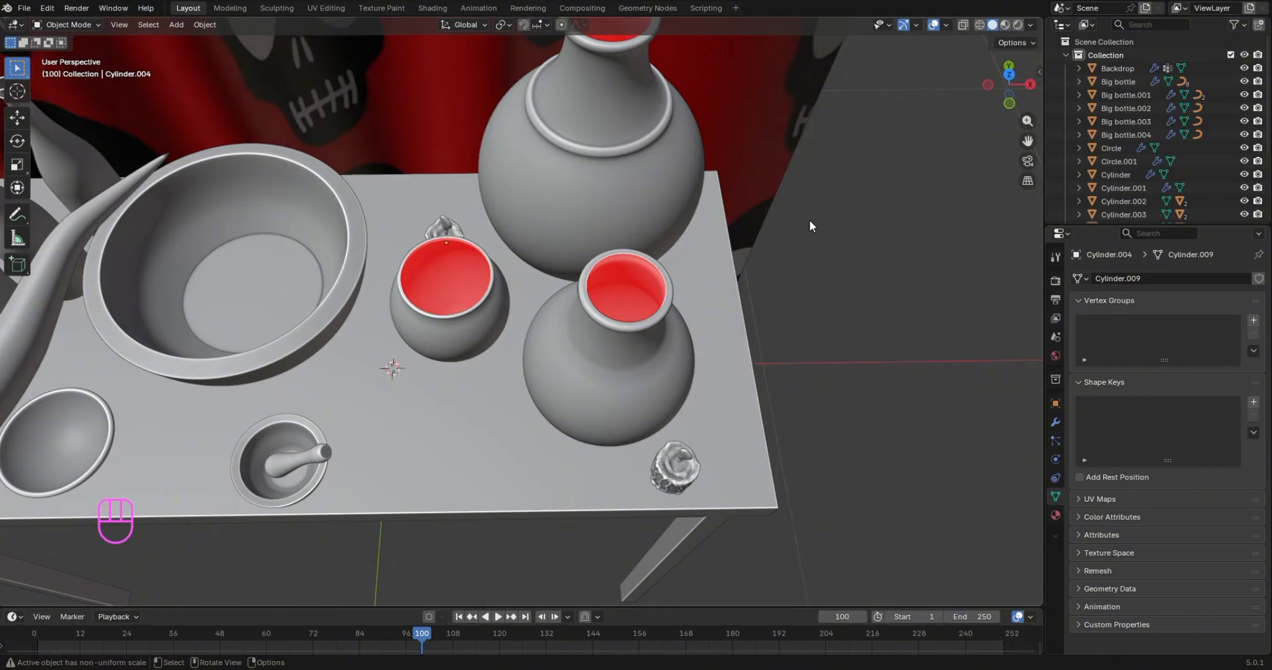
pyautogui.moveTo(993, 83); pyautogui.dragTo(995, 59)
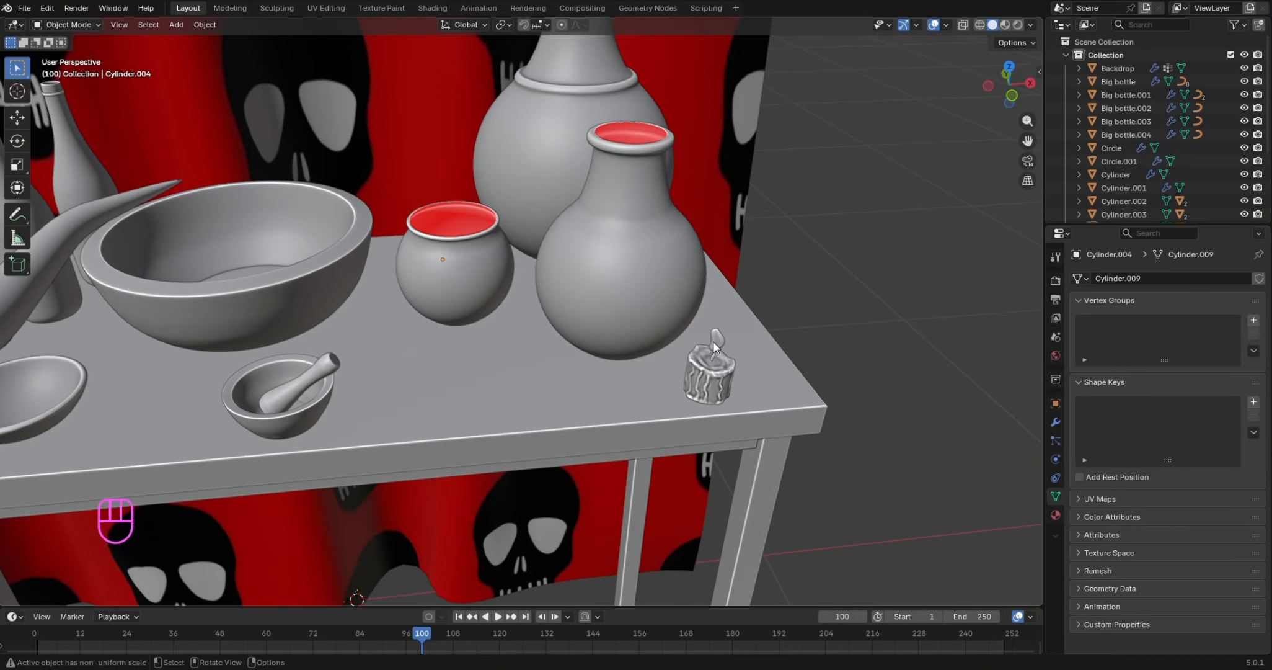
pyautogui.click(714, 343)
pyautogui.keyDown('shift'); pyautogui.click(715, 367); pyautogui.keyUp('shift')
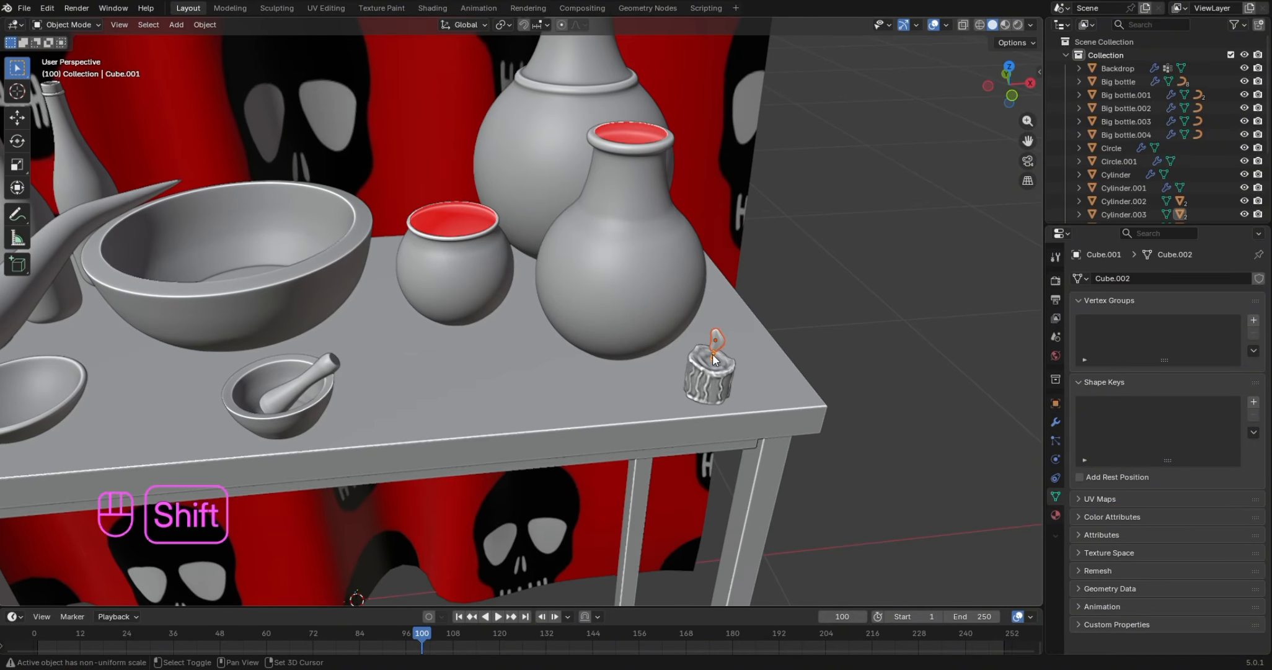
pyautogui.press('g')
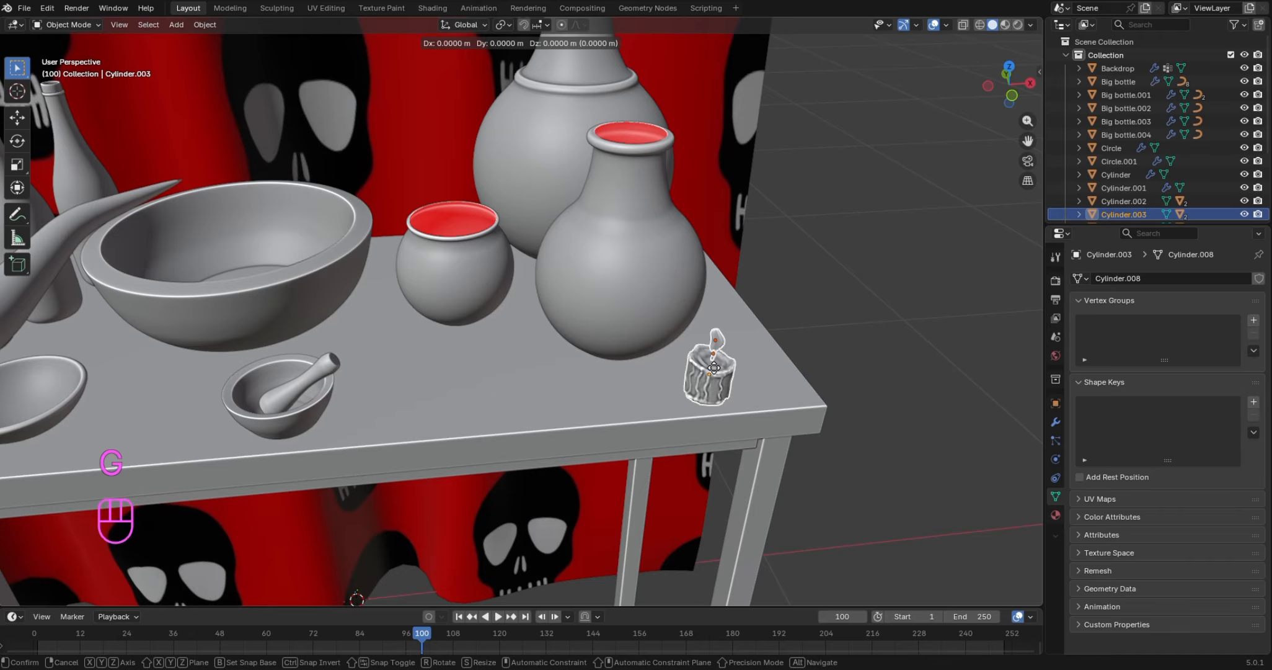
pyautogui.press('x')
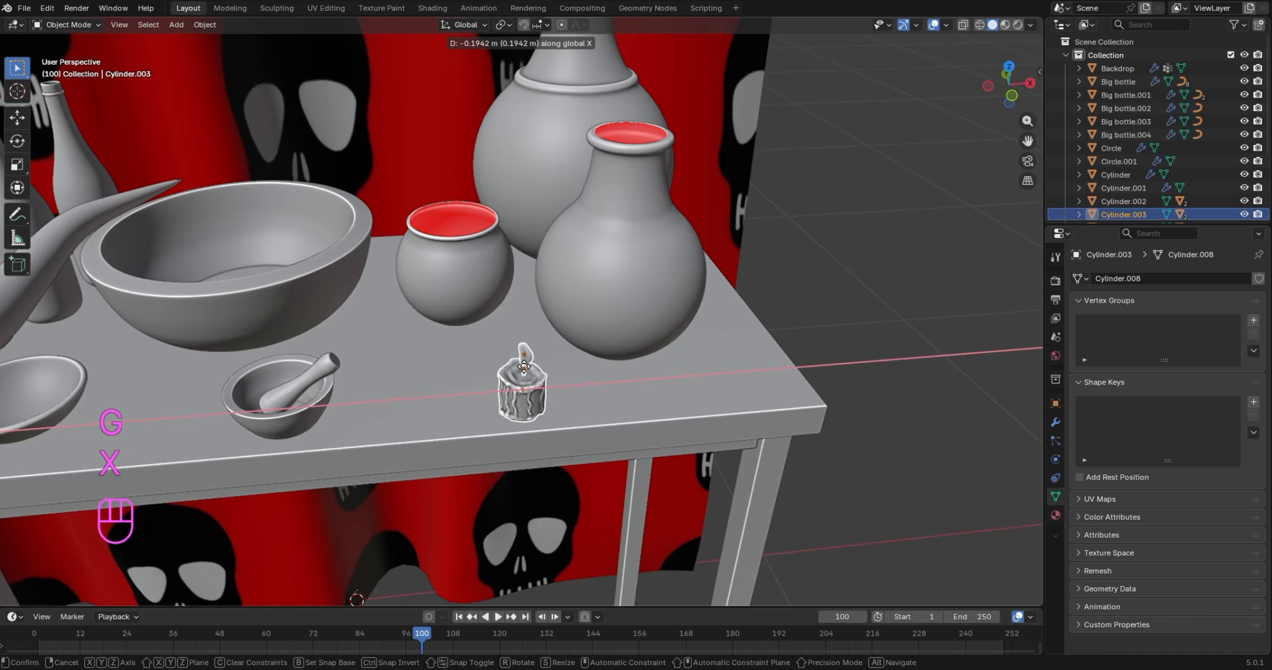
pyautogui.click(519, 370)
# Move the same candle about 0.081 m along global Y, between the small pot and the round vase, and deselect it
pyautogui.press('g')
pyautogui.press('y')
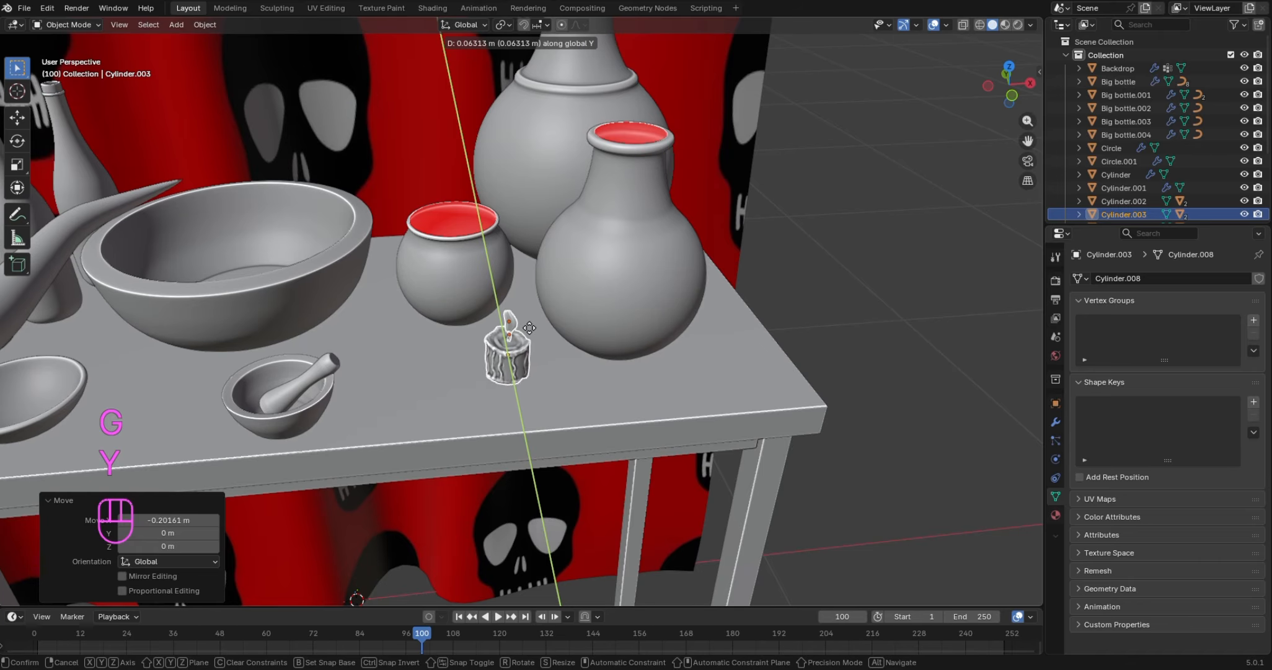
pyautogui.click(533, 319)
pyautogui.scroll(-5, 868, 229)
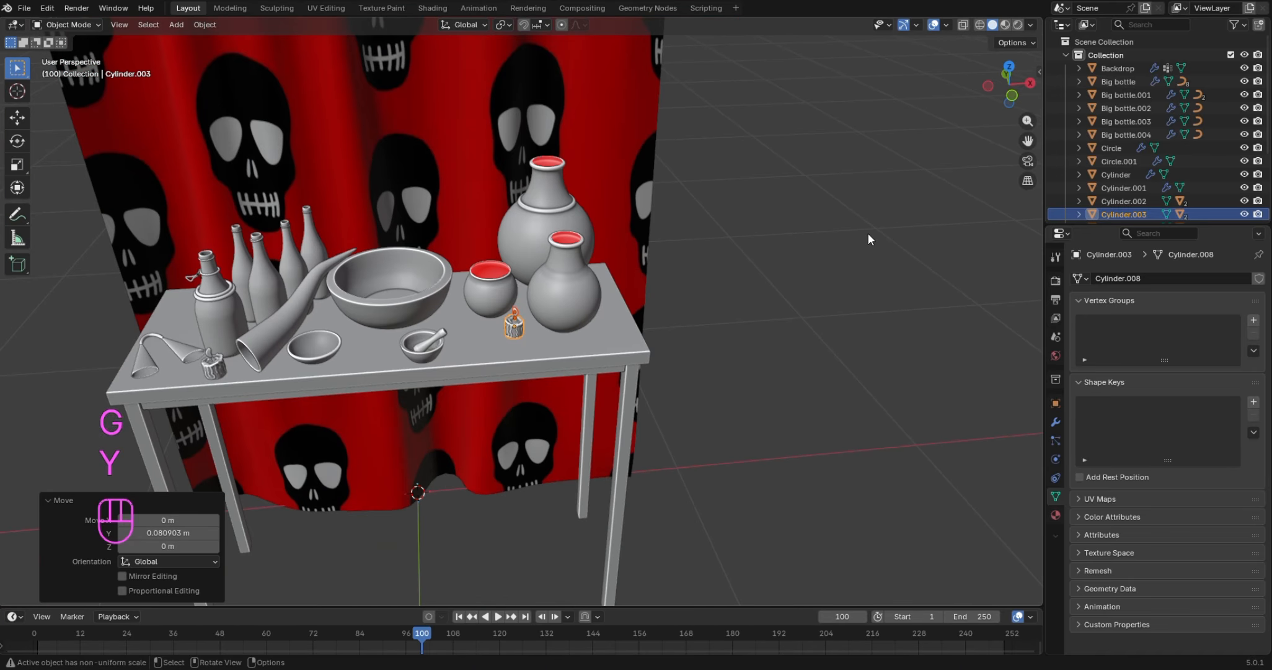
pyautogui.click(845, 247)
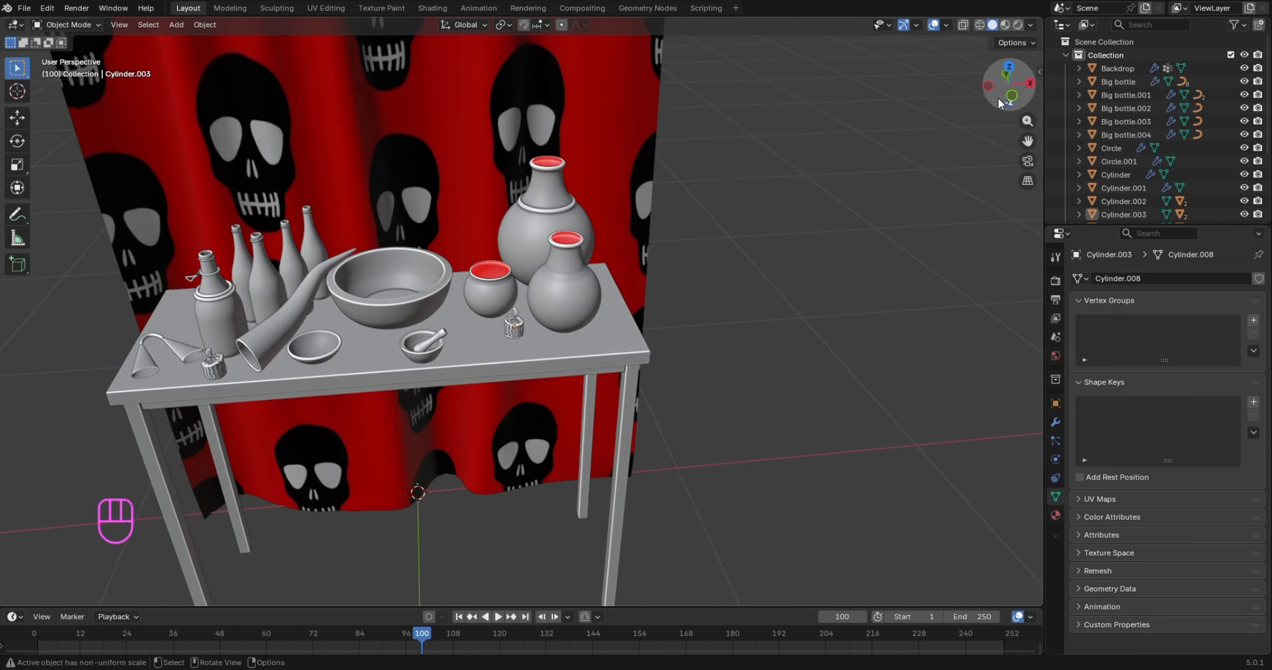
# Scale the candle between the pot and the round vase, with its wick and flame, to about 0.731 along global Z
pyautogui.moveTo(998, 97); pyautogui.dragTo(1077, 101)
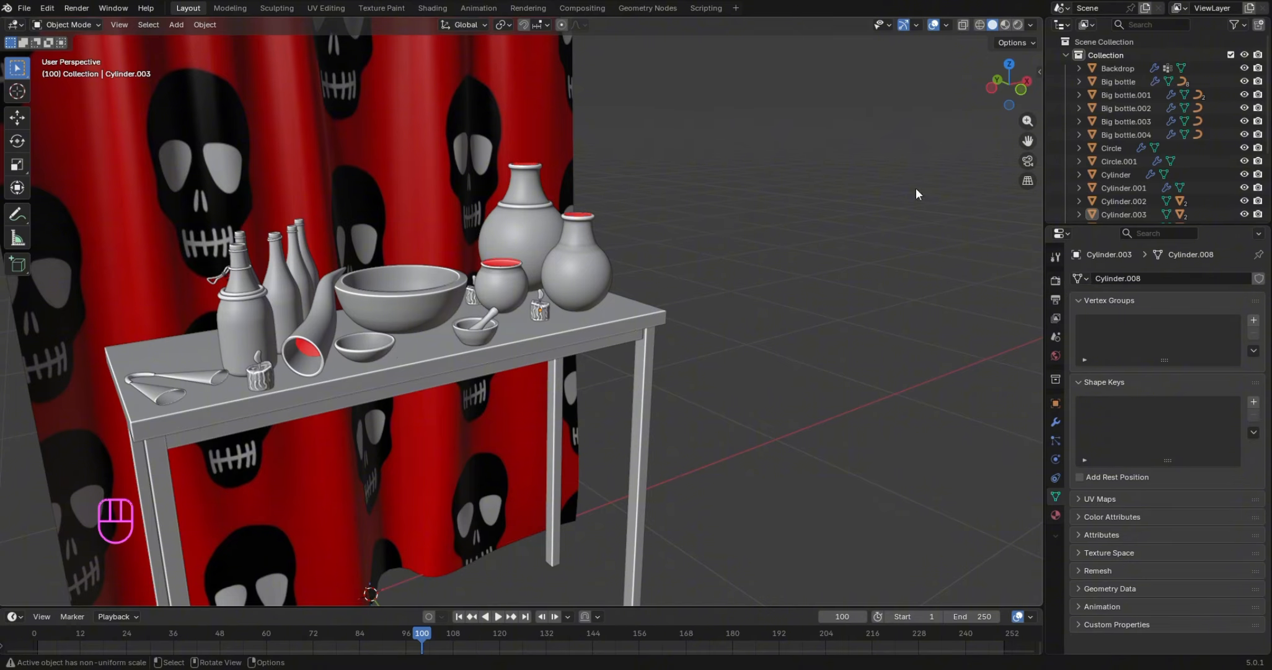
pyautogui.moveTo(1005, 91); pyautogui.dragTo(985, 94)
pyautogui.moveTo(1029, 142); pyautogui.dragTo(1149, 91)
pyautogui.scroll(5, 860, 185)
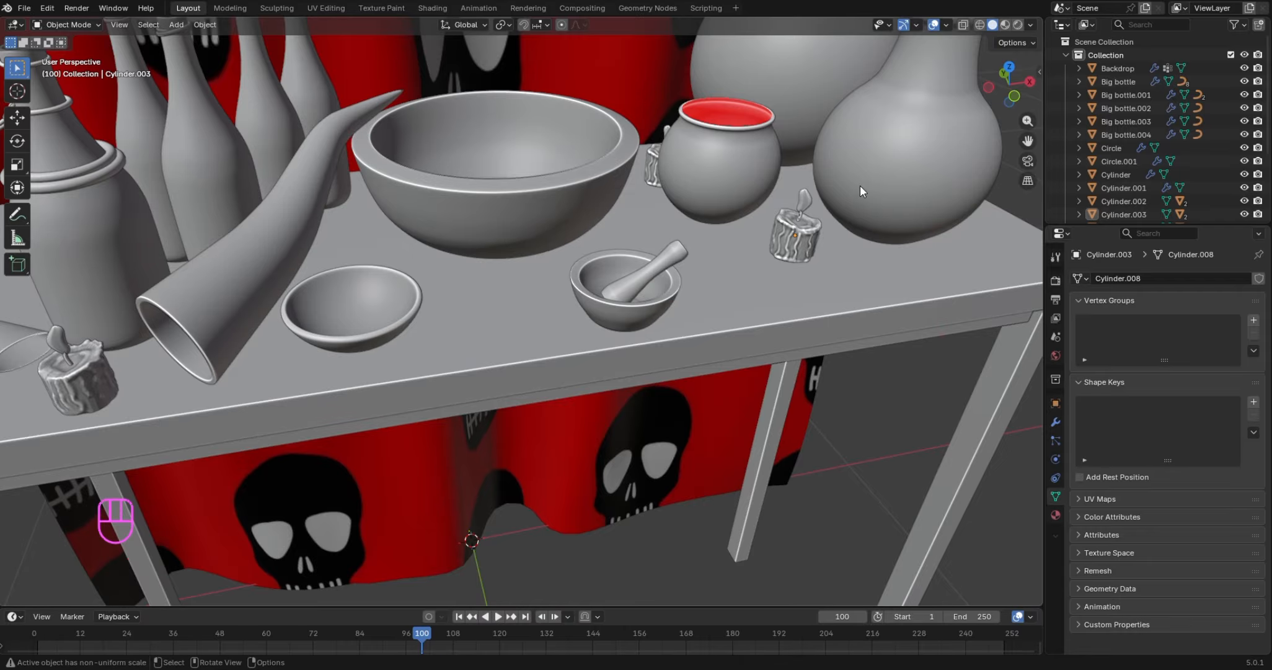
pyautogui.scroll(-2, 860, 184)
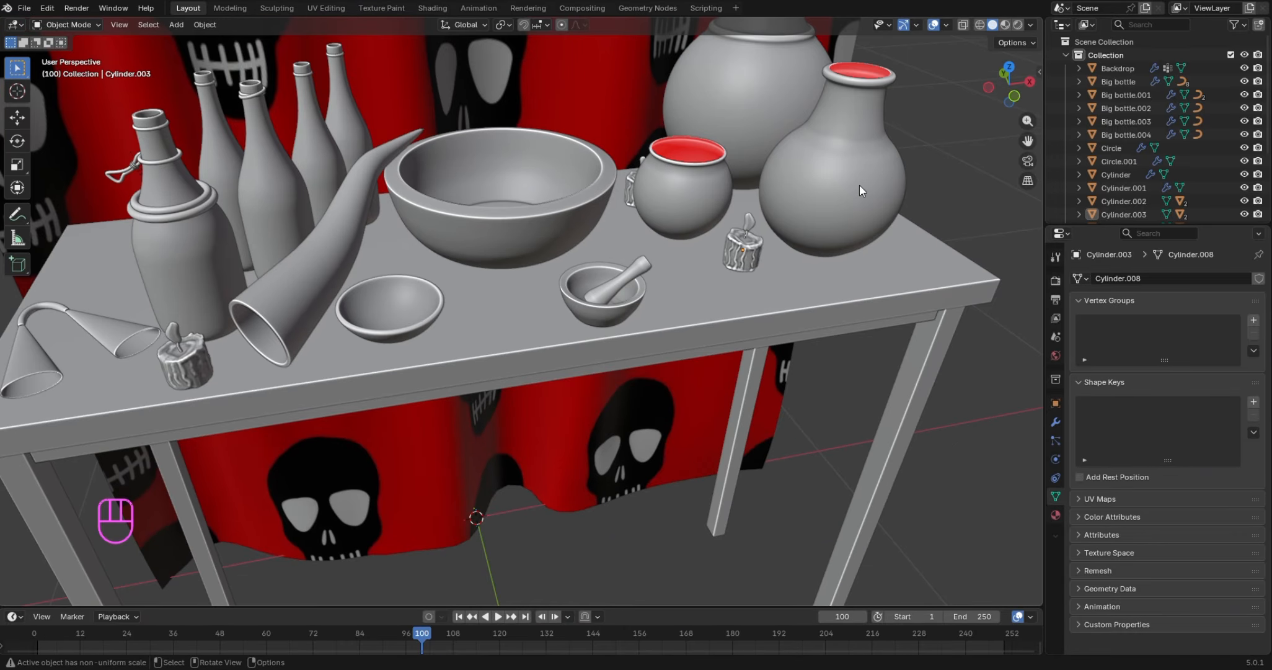
pyautogui.moveTo(1010, 93); pyautogui.dragTo(787, 246)
pyautogui.click(742, 222)
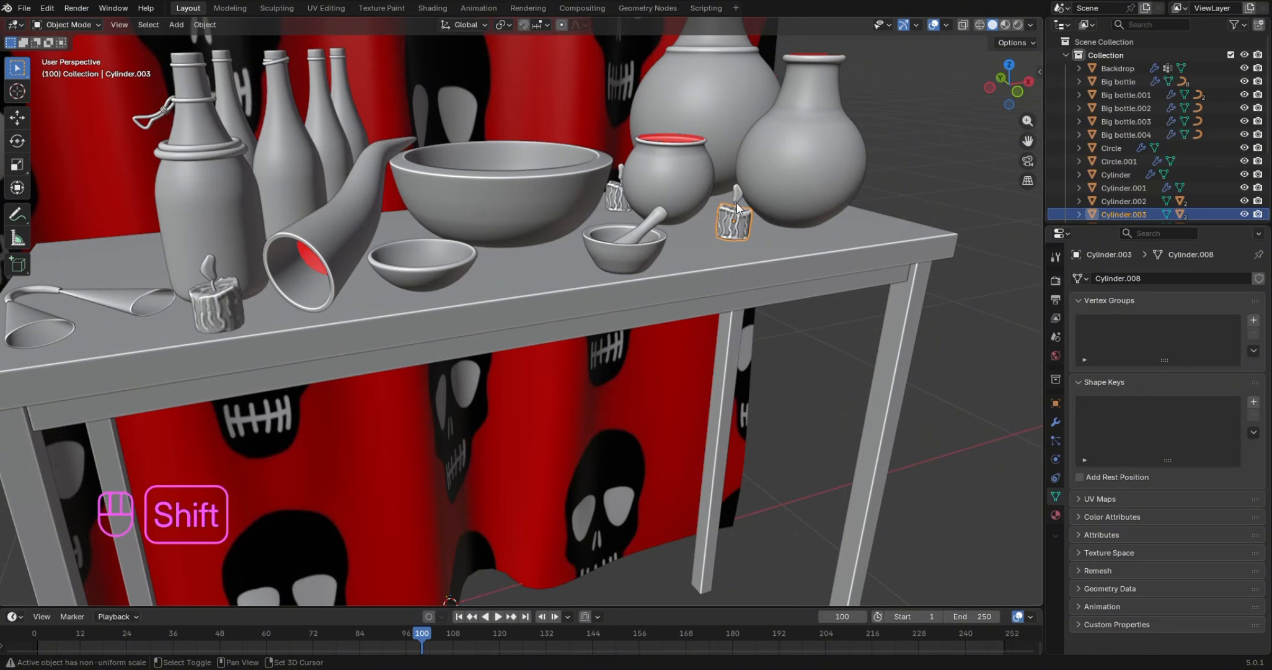
pyautogui.keyDown('shift'); pyautogui.click(736, 201); pyautogui.keyUp('shift')
pyautogui.keyDown('shift'); pyautogui.click(737, 204); pyautogui.keyUp('shift')
pyautogui.press('s')
pyautogui.press('z')
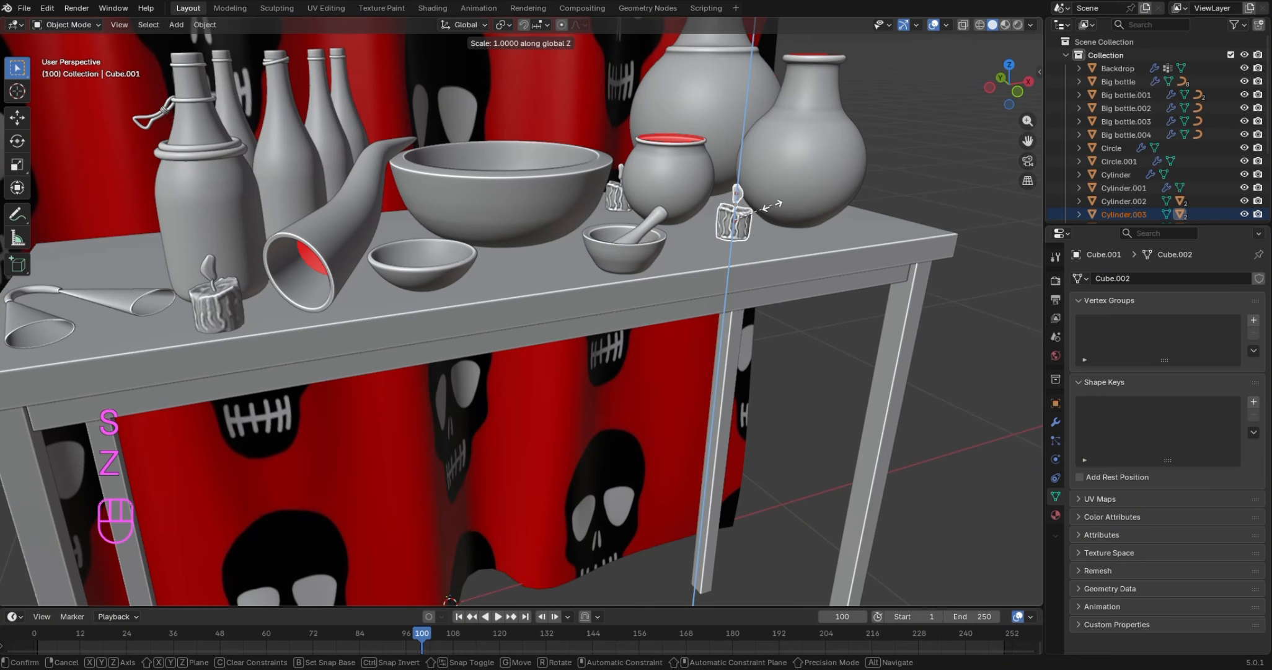
pyautogui.click(780, 212)
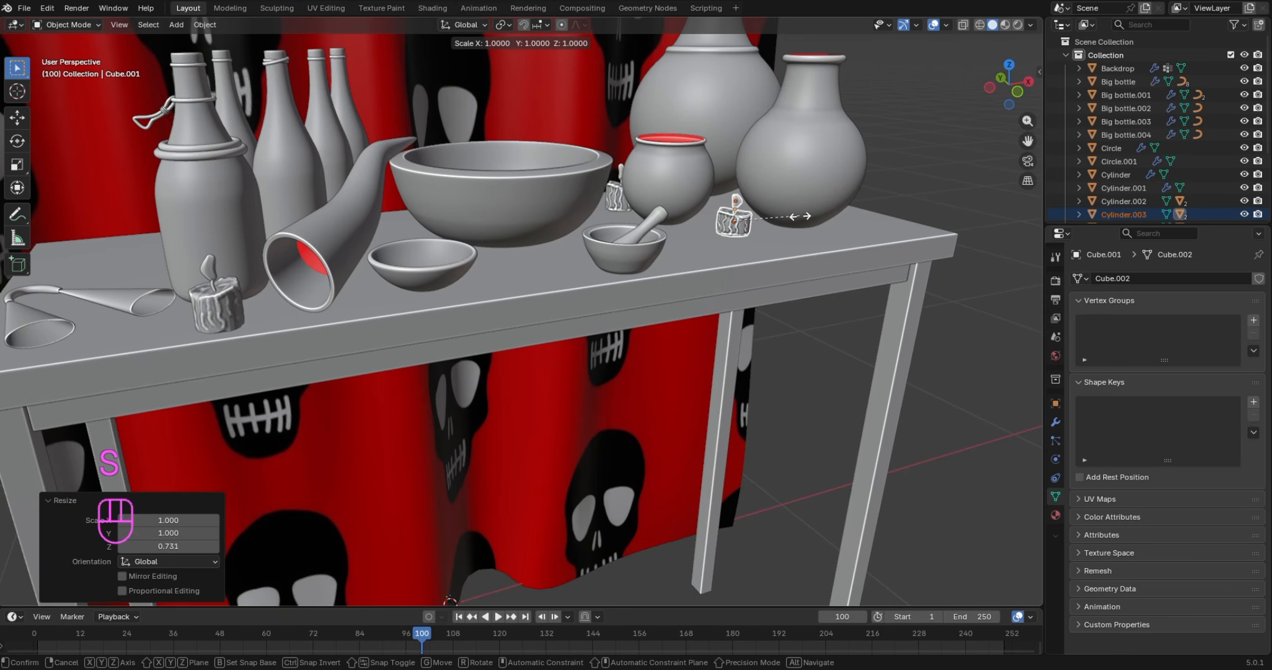
# Narrow the shortened candle to about 0.895 in X and Y, locking global Z
pyautogui.press('s')
pyautogui.hotkey('shift', 'z')
pyautogui.hotkey('shift', 'z')
pyautogui.hotkey('shift', 'z')
pyautogui.hotkey('shift', 'z')
pyautogui.hotkey('shift', 'z')
pyautogui.hotkey('shift', 'z')
pyautogui.hotkey('shift', 'z')
pyautogui.hotkey('shift', 'z')
pyautogui.hotkey('shift', 'z')
pyautogui.hotkey('shift', 'z')
pyautogui.hotkey('shift', 'z')
pyautogui.hotkey('shift', 'z')
pyautogui.hotkey('shift', 'z')
pyautogui.hotkey('shift', 'z')
pyautogui.hotkey('shift', 'z')
pyautogui.hotkey('shift', 'z')
pyautogui.hotkey('shift', 'z')
pyautogui.hotkey('shift', 'z')
pyautogui.hotkey('shift', 'z')
pyautogui.hotkey('shift', 'z')
pyautogui.hotkey('shift', 'z')
pyautogui.hotkey('shift', 'z')
pyautogui.hotkey('shift', 'z')
pyautogui.hotkey('shift', 'z')
pyautogui.hotkey('shift', 'z')
pyautogui.hotkey('shift', 'z')
pyautogui.hotkey('shift', 'z')
pyautogui.hotkey('shift', 'z')
pyautogui.hotkey('shift', 'z')
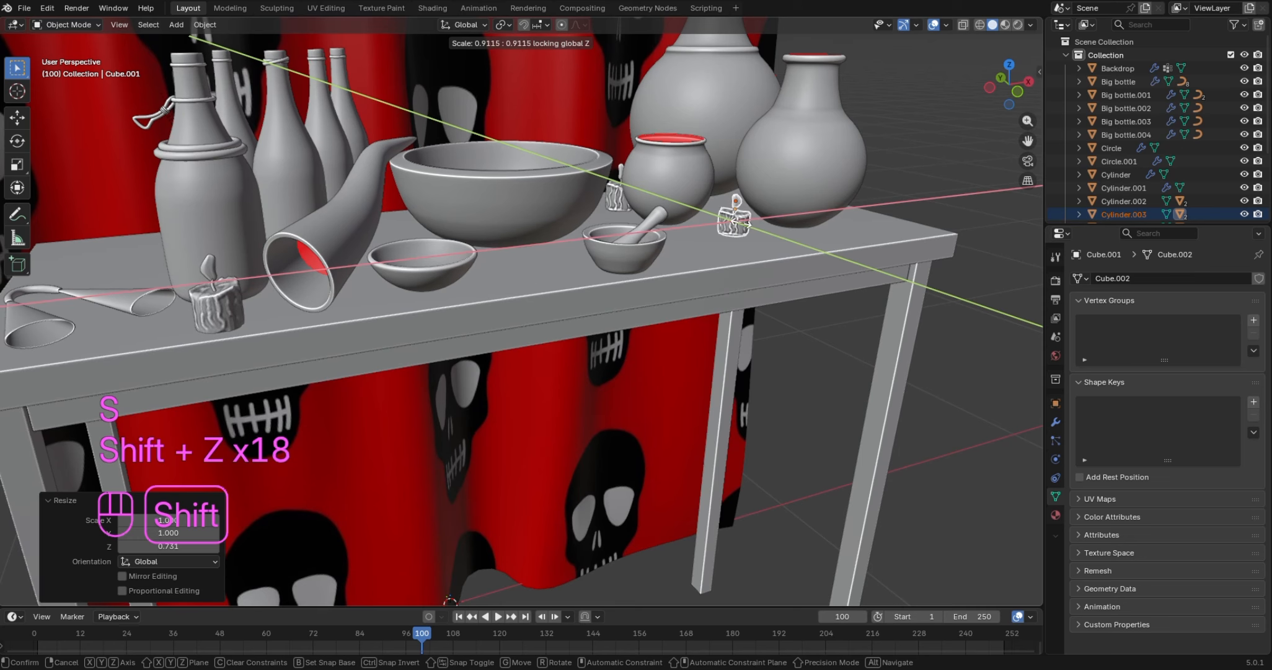
pyautogui.click(853, 220)
# Narrow the shortened candle further by a factor of about 0.932 in X and Y, keeping its height locked
pyautogui.press('s')
pyautogui.hotkey('shift', 'z')
pyautogui.hotkey('shift', 'z')
pyautogui.hotkey('shift', 'z')
pyautogui.hotkey('shift', 'z')
pyautogui.hotkey('shift', 'z')
pyautogui.hotkey('shift', 'z')
pyautogui.hotkey('shift', 'z')
pyautogui.hotkey('shift', 'z')
pyautogui.hotkey('shift', 'z')
pyautogui.hotkey('shift', 'z')
pyautogui.hotkey('shift', 'z')
pyautogui.hotkey('shift', 'z')
pyautogui.hotkey('shift', 'z')
pyautogui.hotkey('shift', 'z')
pyautogui.hotkey('shift', 'z')
pyautogui.hotkey('shift', 'z')
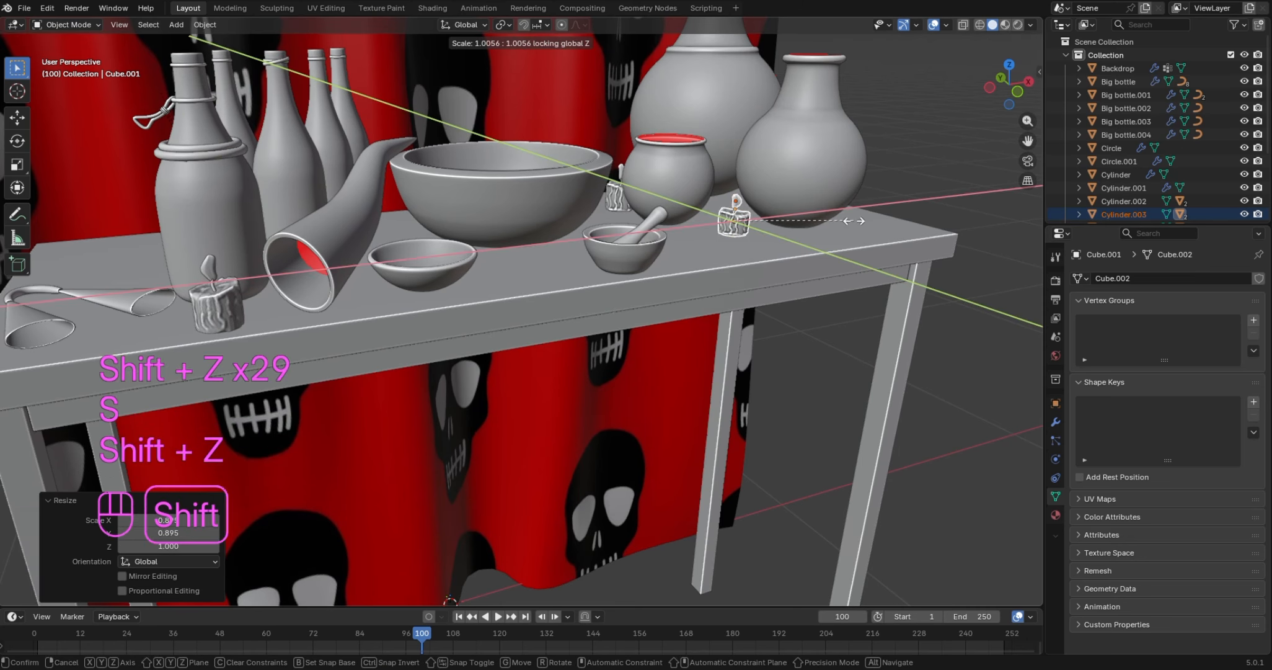
pyautogui.click(765, 223)
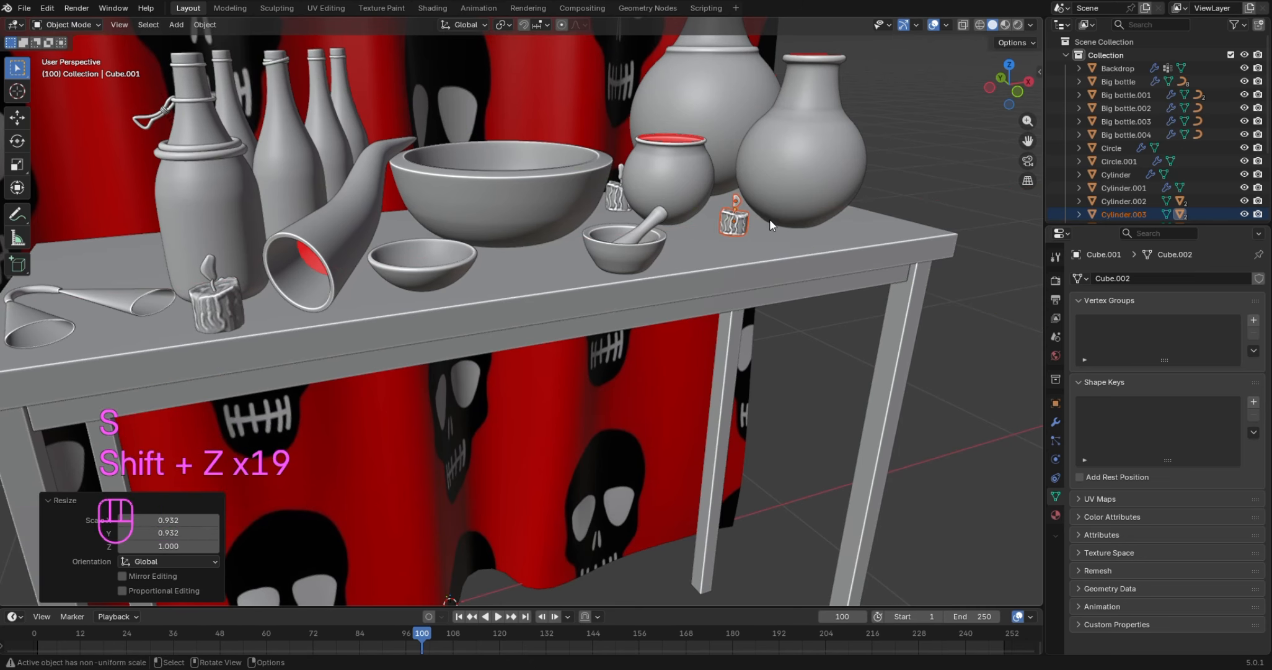
# Lower the shortened candle about 0.006 m along global Z onto the tabletop in the front view, and clear the selection
pyautogui.press('KP_1')
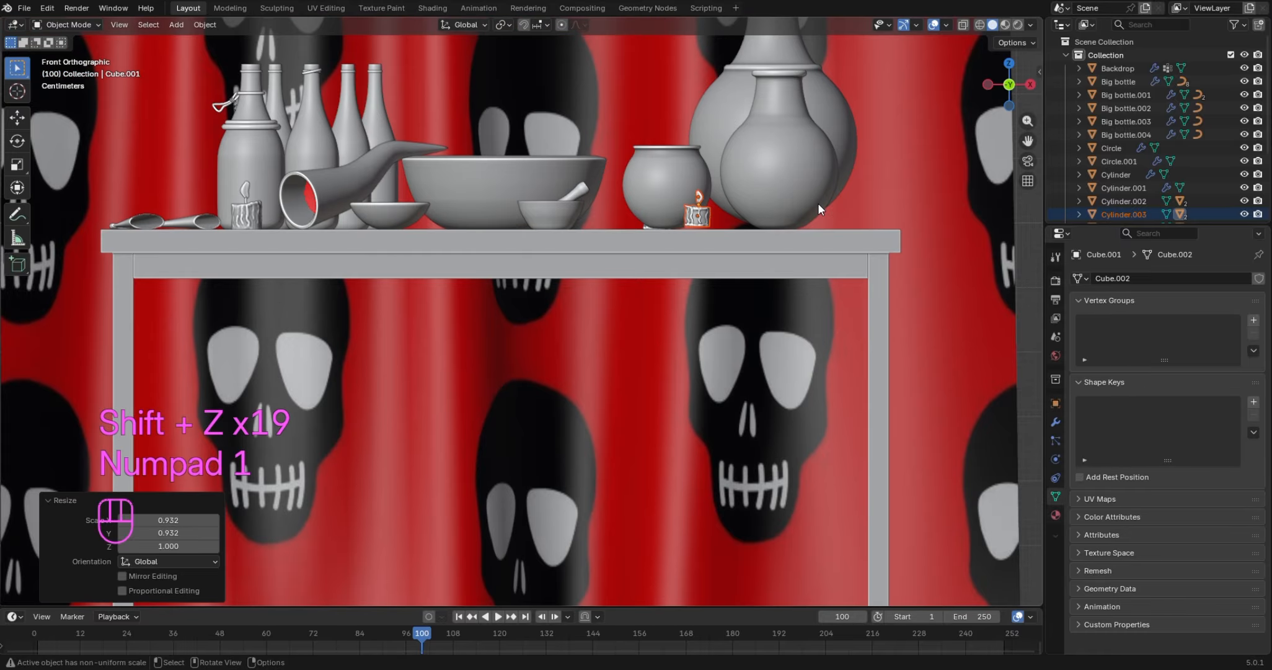
pyautogui.press('g')
pyautogui.press('z')
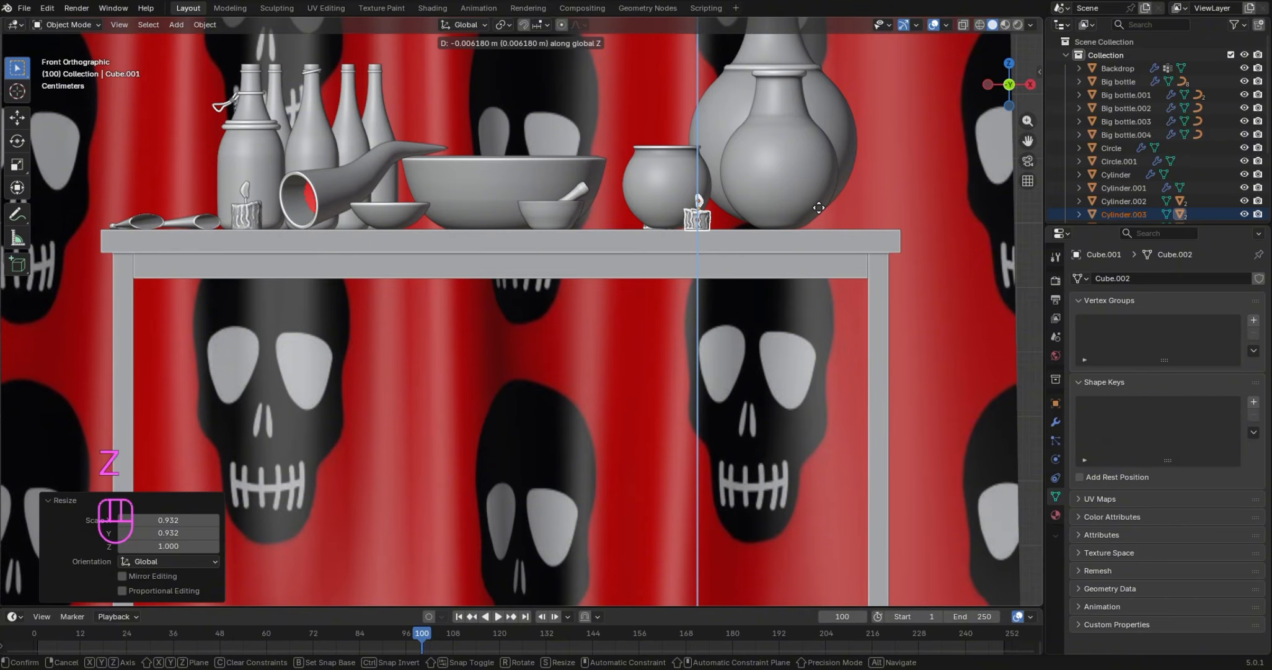
pyautogui.click(818, 208)
pyautogui.click(827, 176)
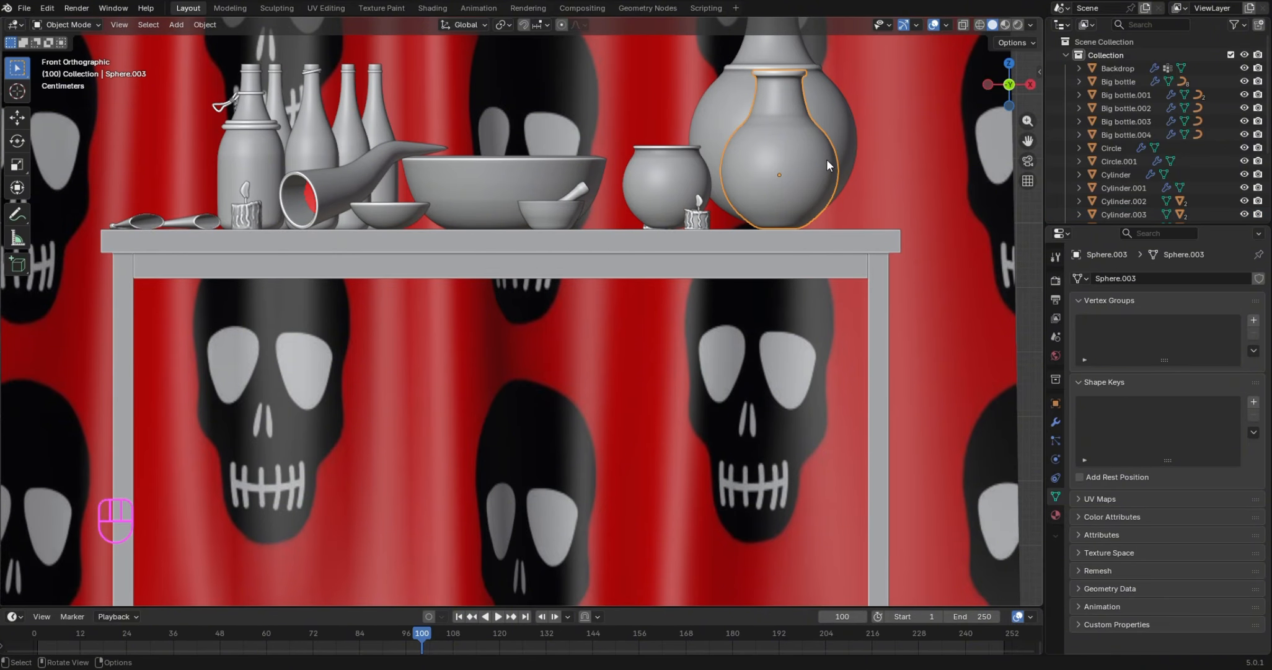
pyautogui.click(948, 149)
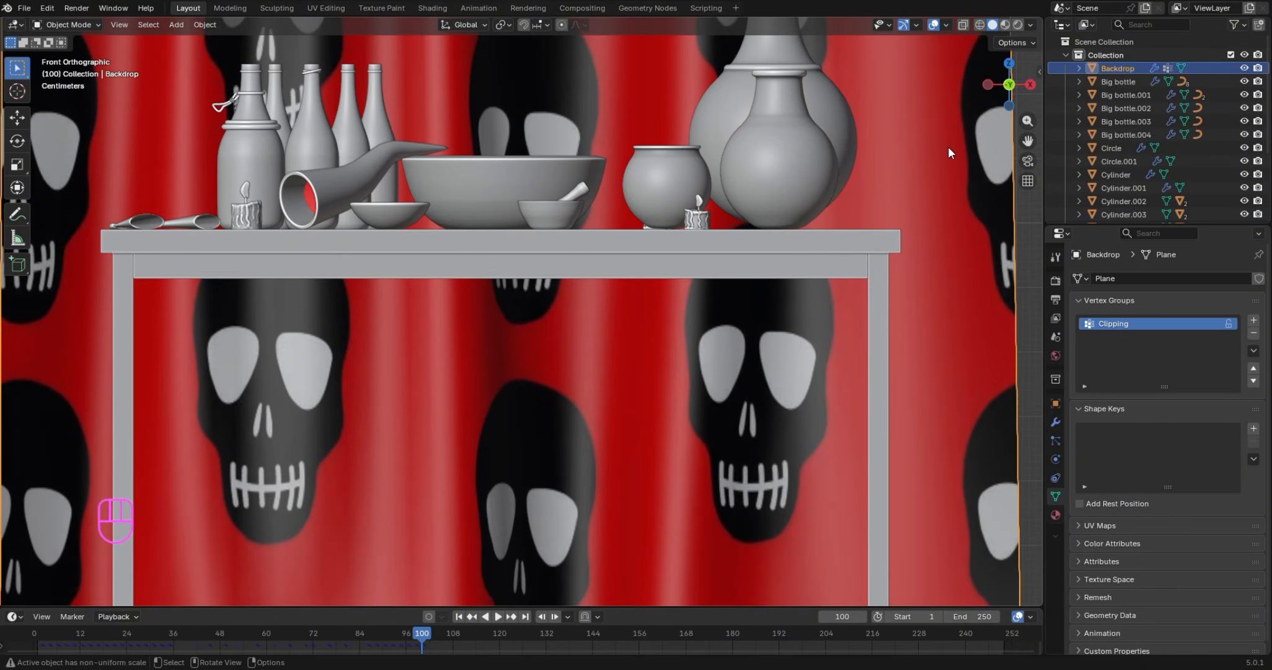
pyautogui.moveTo(948, 93); pyautogui.dragTo(920, 148, button='middle')
pyautogui.click(841, 177)
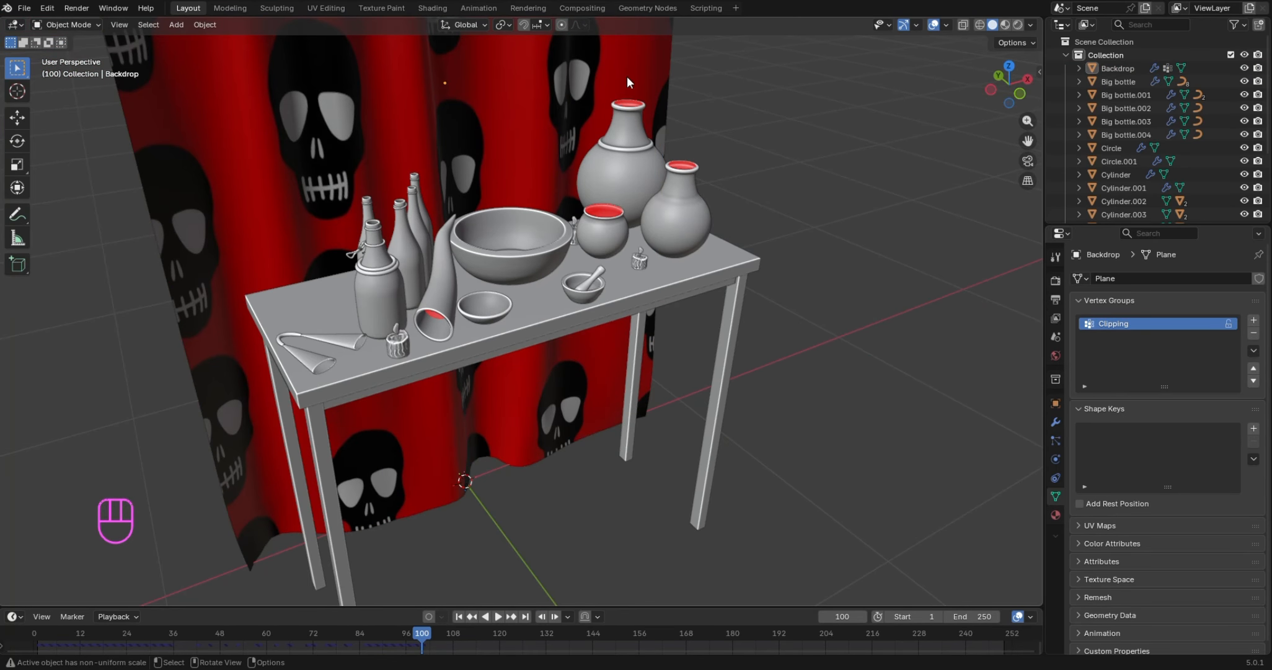